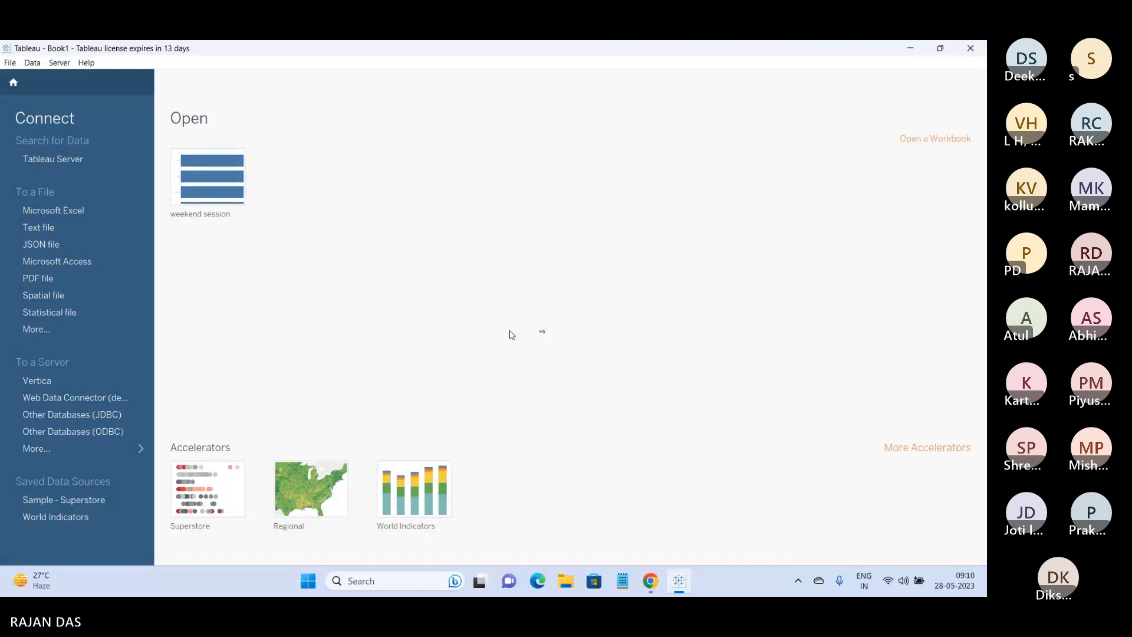
Open the weekend session workbook and check the Teams meeting in Chrome before returning to Tableau.
left_click(225, 176)
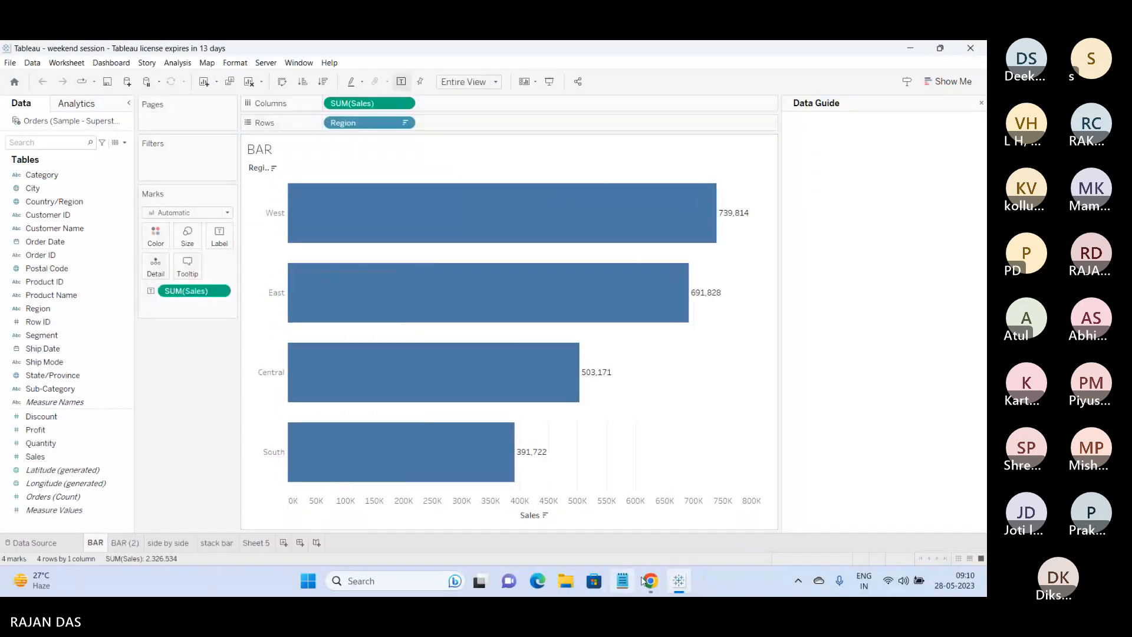
left_click(593, 524)
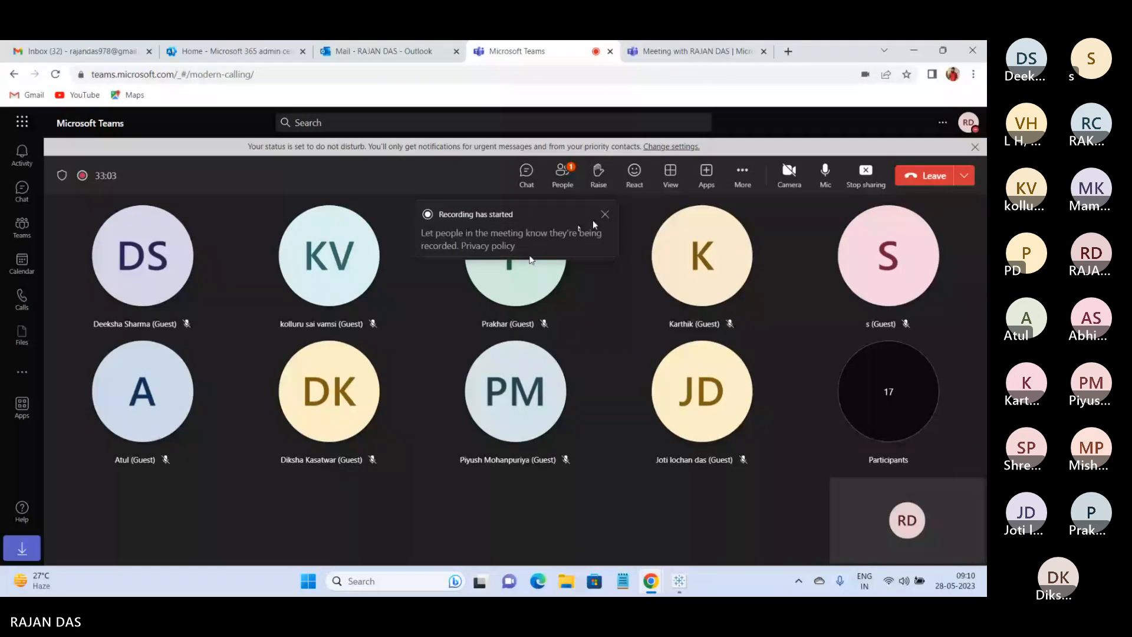
left_click(568, 256)
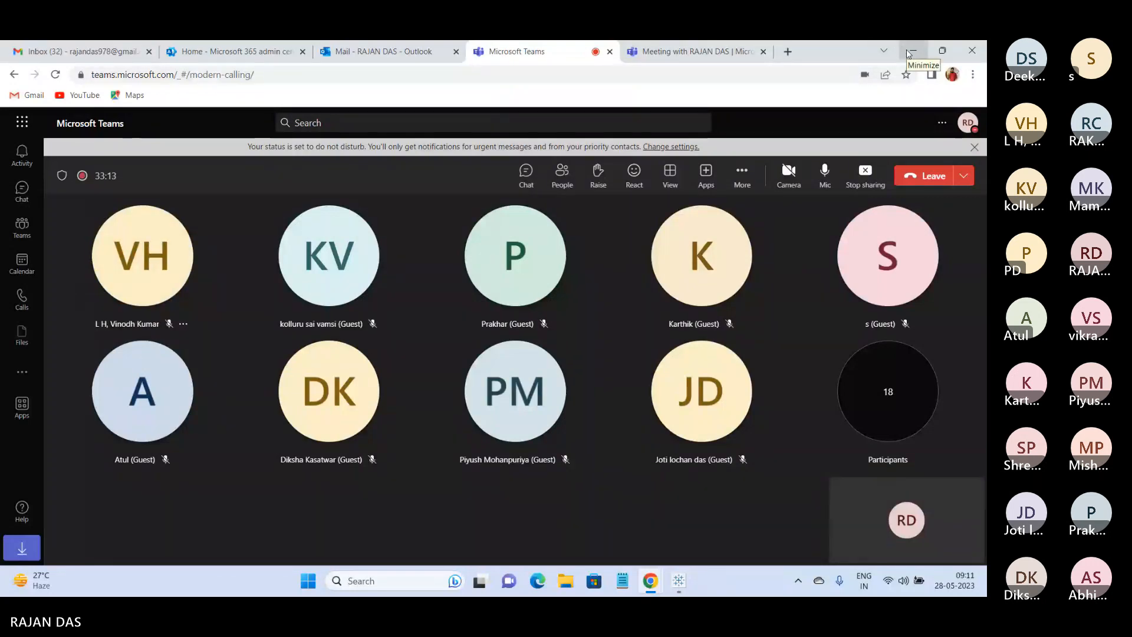
left_click(907, 48)
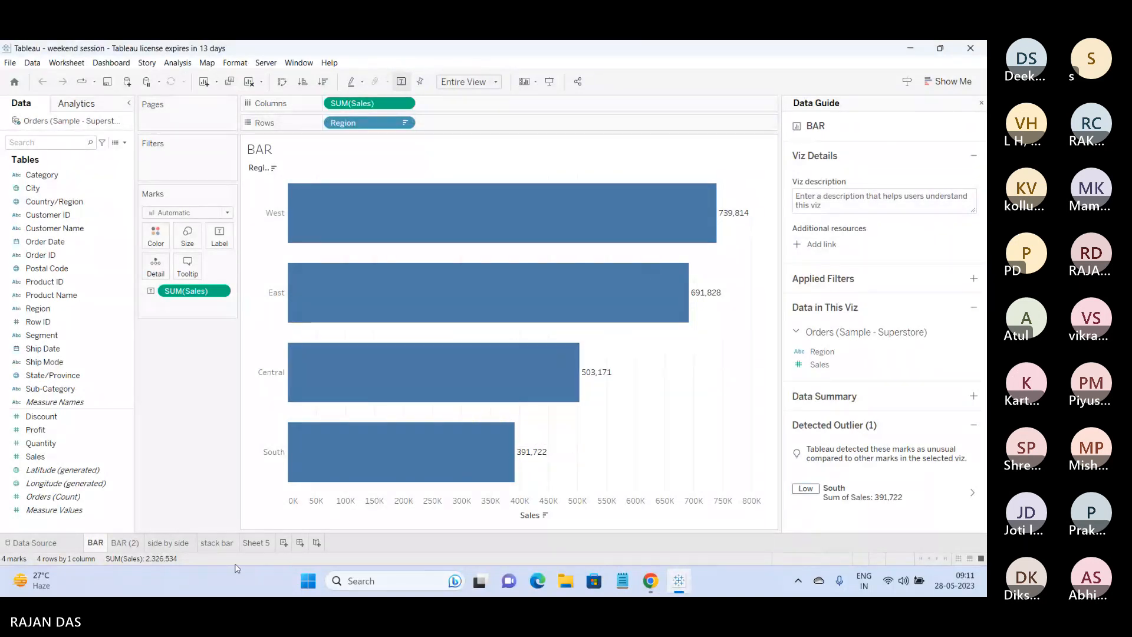
Show Sheet 5 and close the Data Guide.
left_click(256, 542)
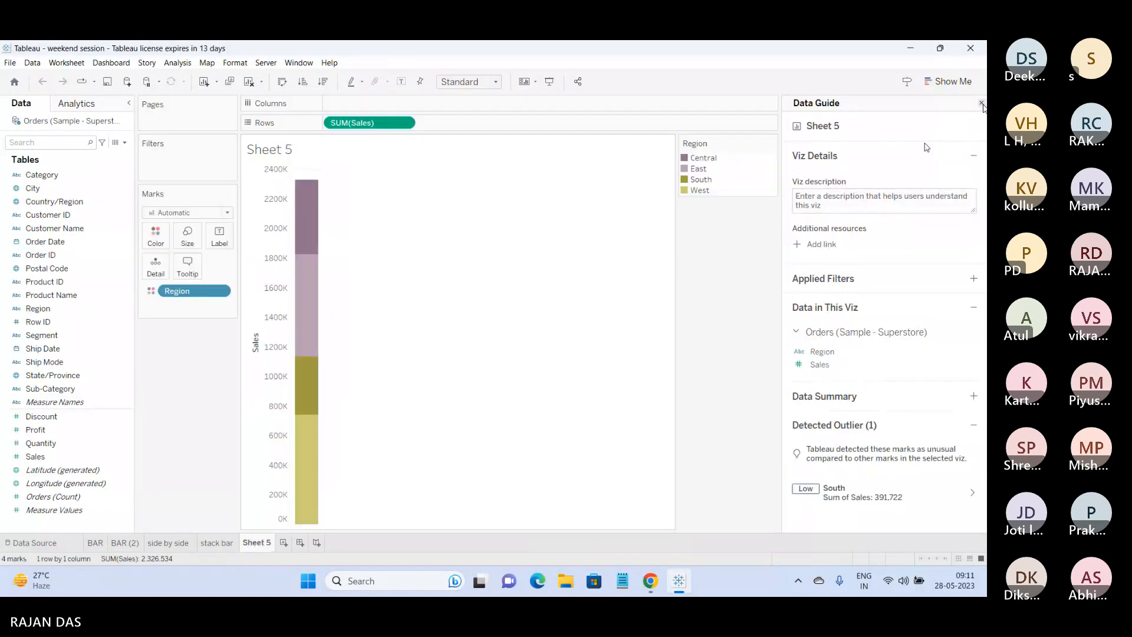
left_click(981, 103)
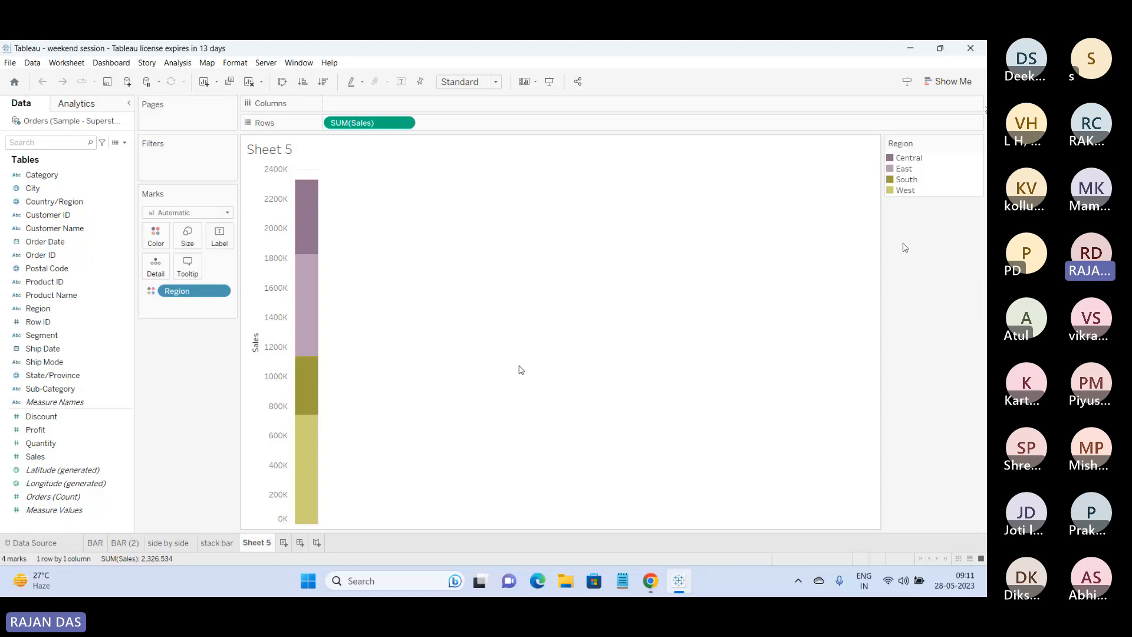
Review the charts on the BAR, BAR (2), side by side and stack bar worksheets, and return to Sheet 5.
left_click(99, 543)
left_click(122, 543)
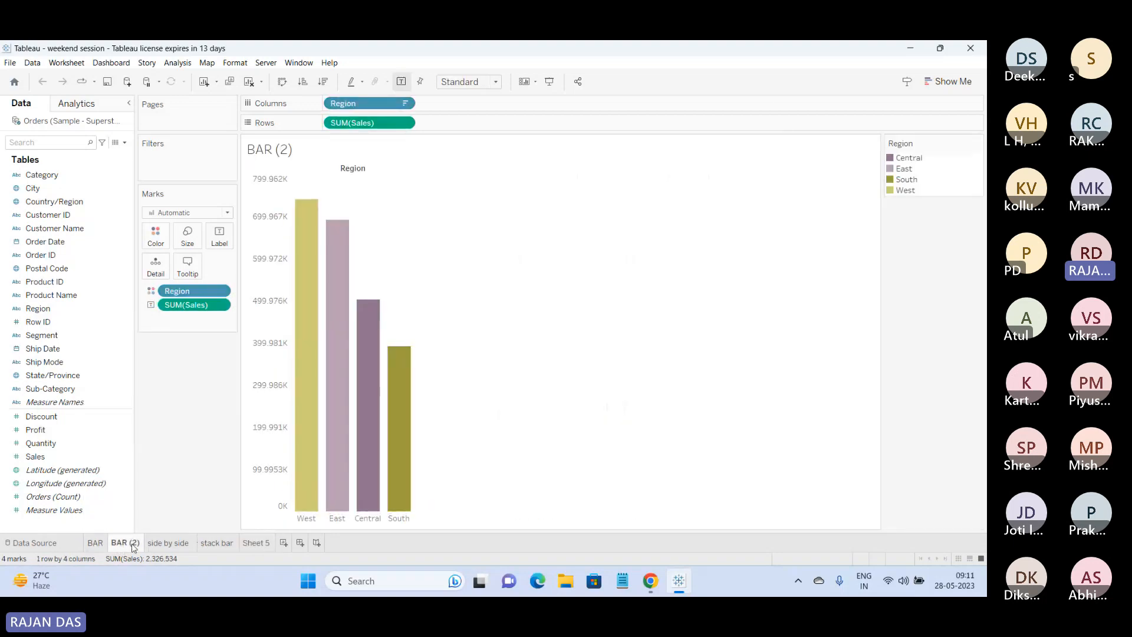
left_click(169, 543)
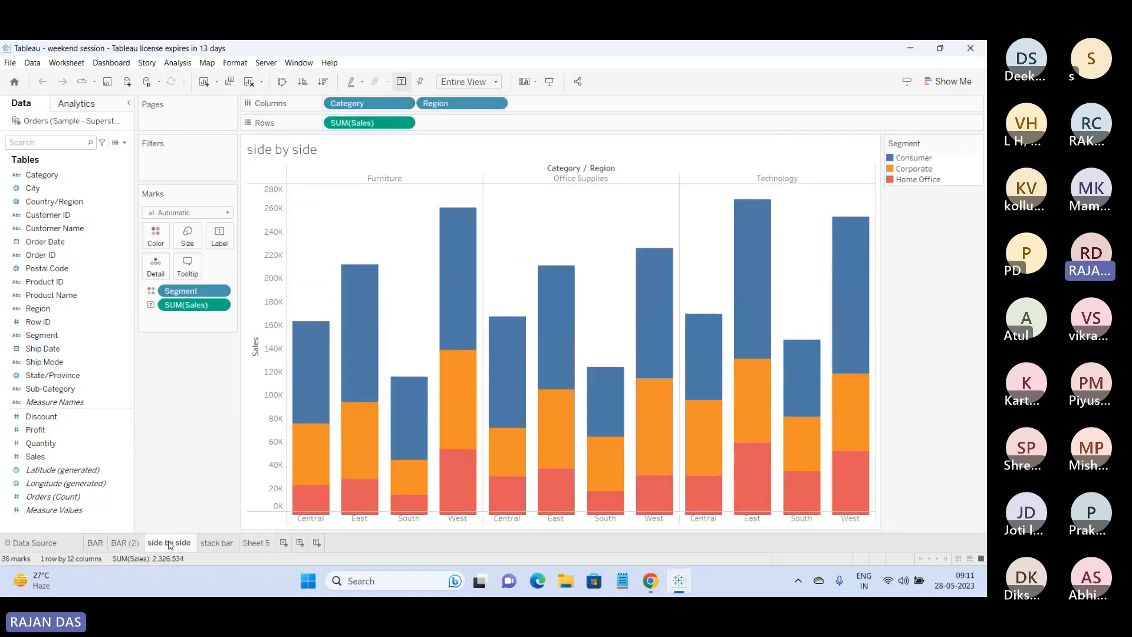
left_click(227, 543)
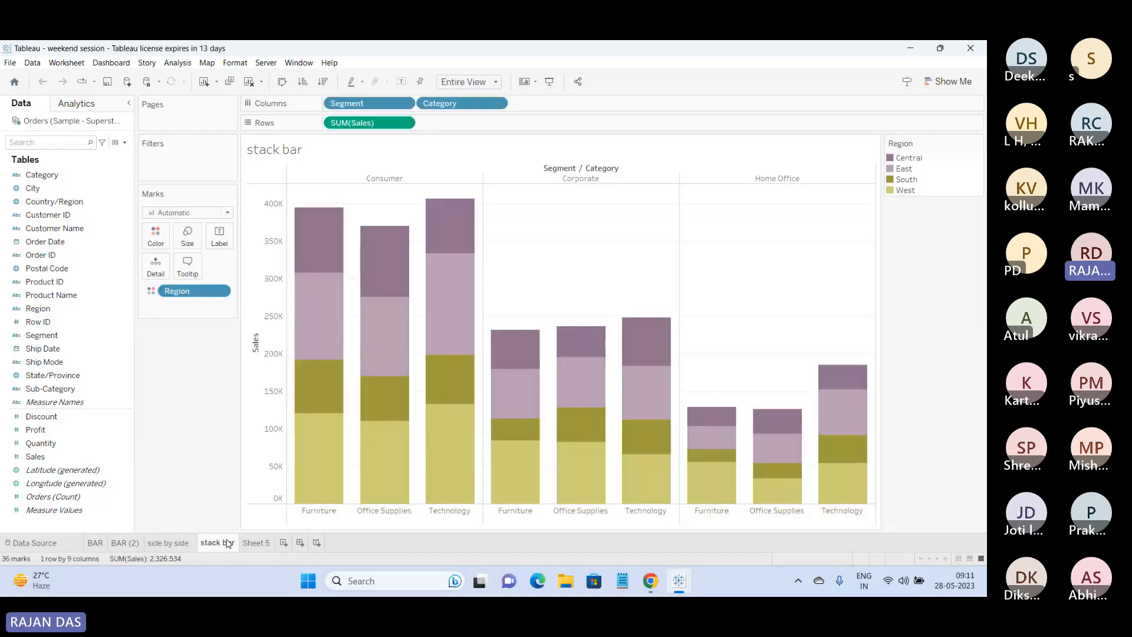
left_click(101, 542)
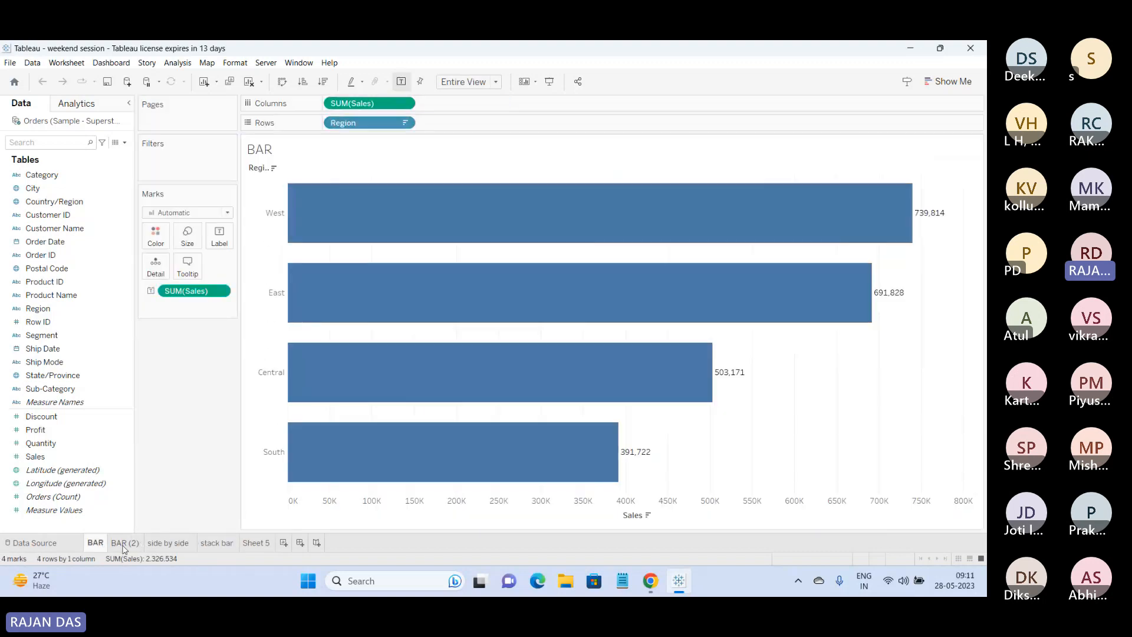
left_click(125, 543)
left_click(165, 543)
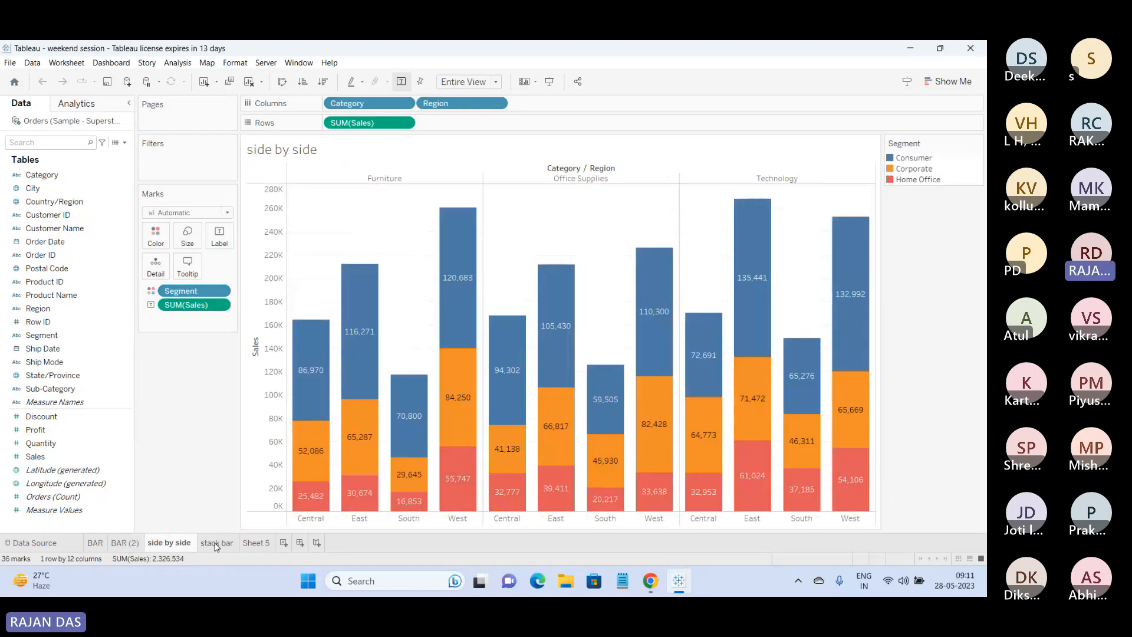
left_click(216, 543)
left_click(256, 543)
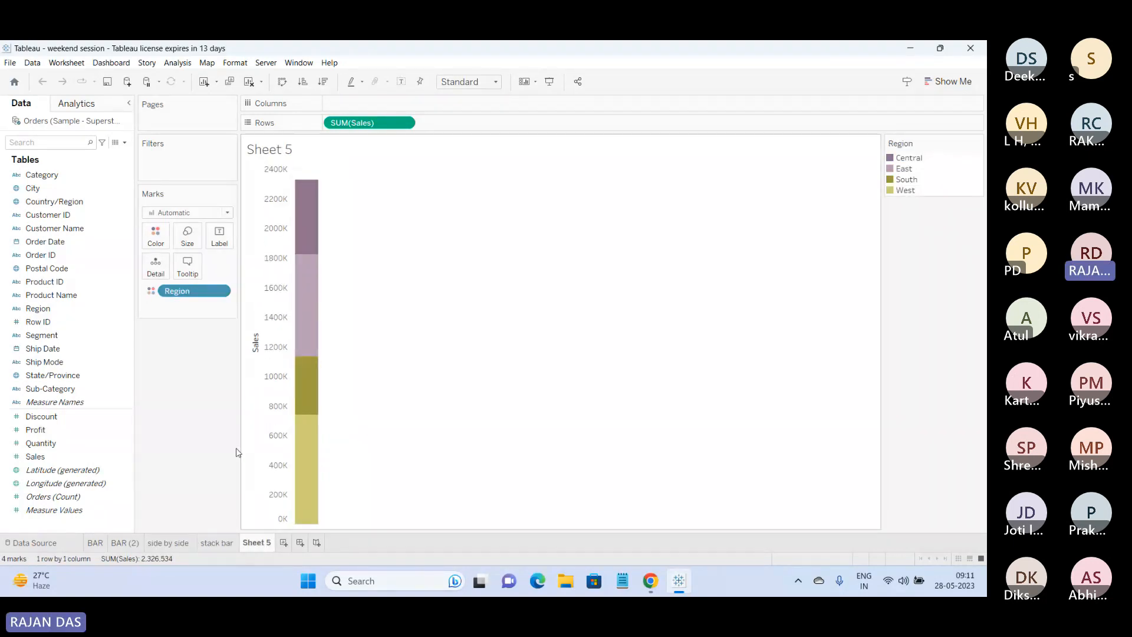
Clear the contents of Sheet 5 and rename the worksheet Pie chart.
left_click(250, 82)
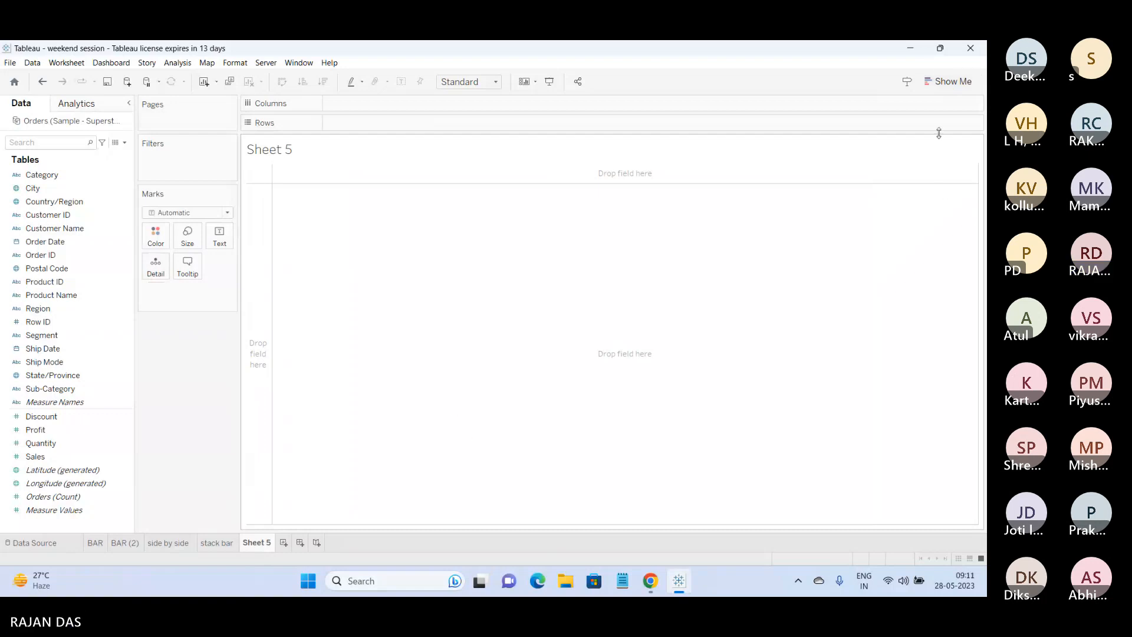
double_click(260, 543)
type("Pie c")
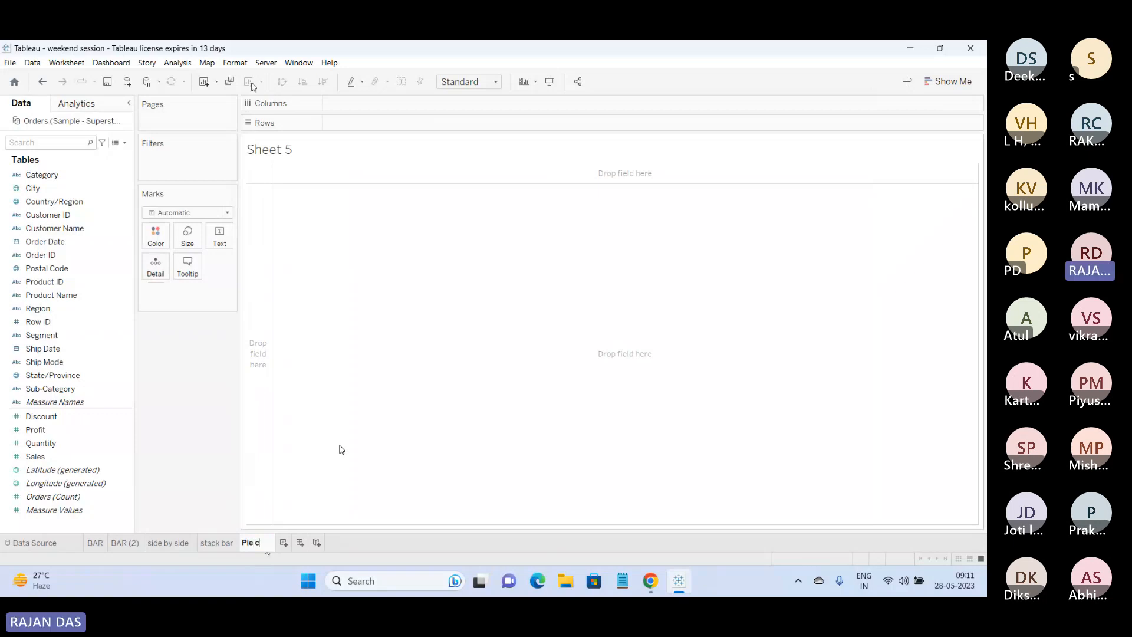
type("hart")
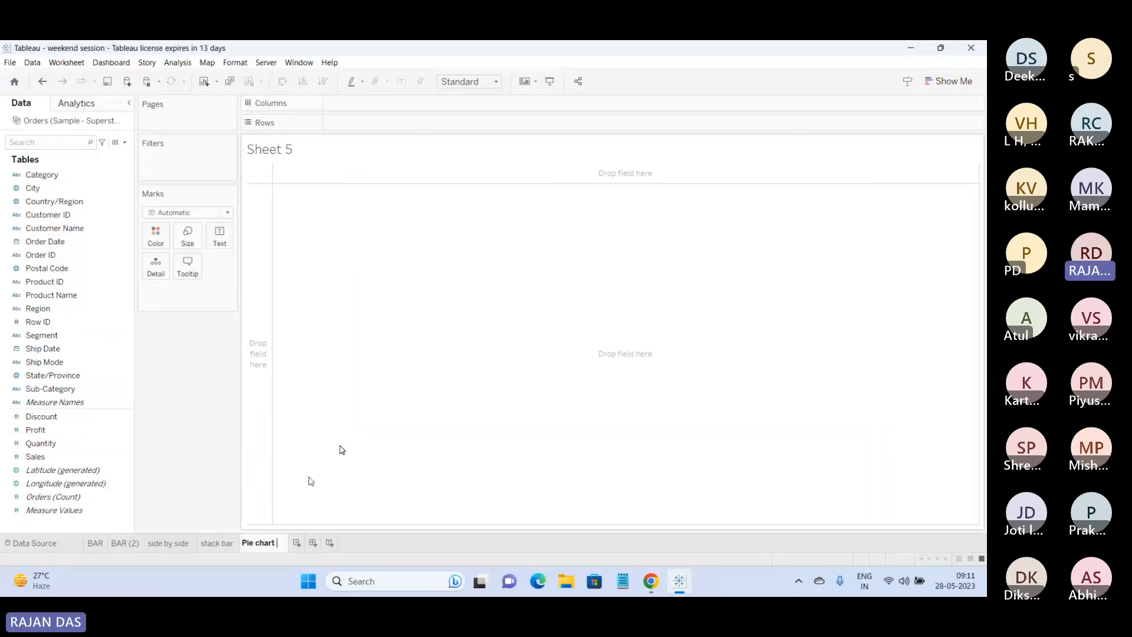
key("Return")
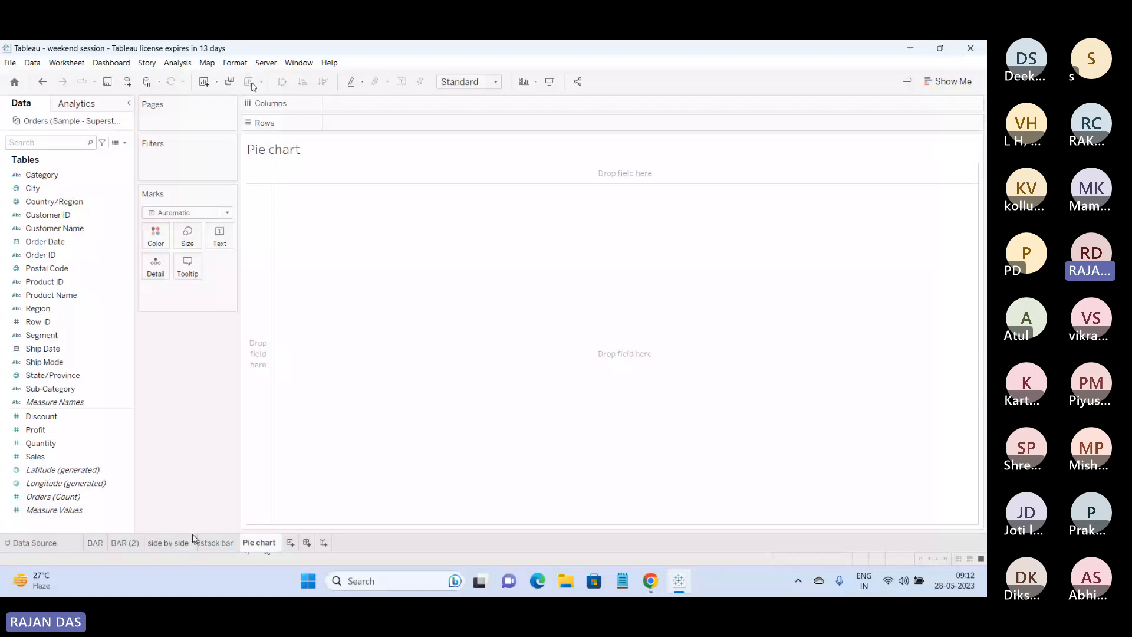
Plot Quantity by Product Name, with Product Name as columns and Quantity as rows.
left_click(58, 364)
left_click(57, 310)
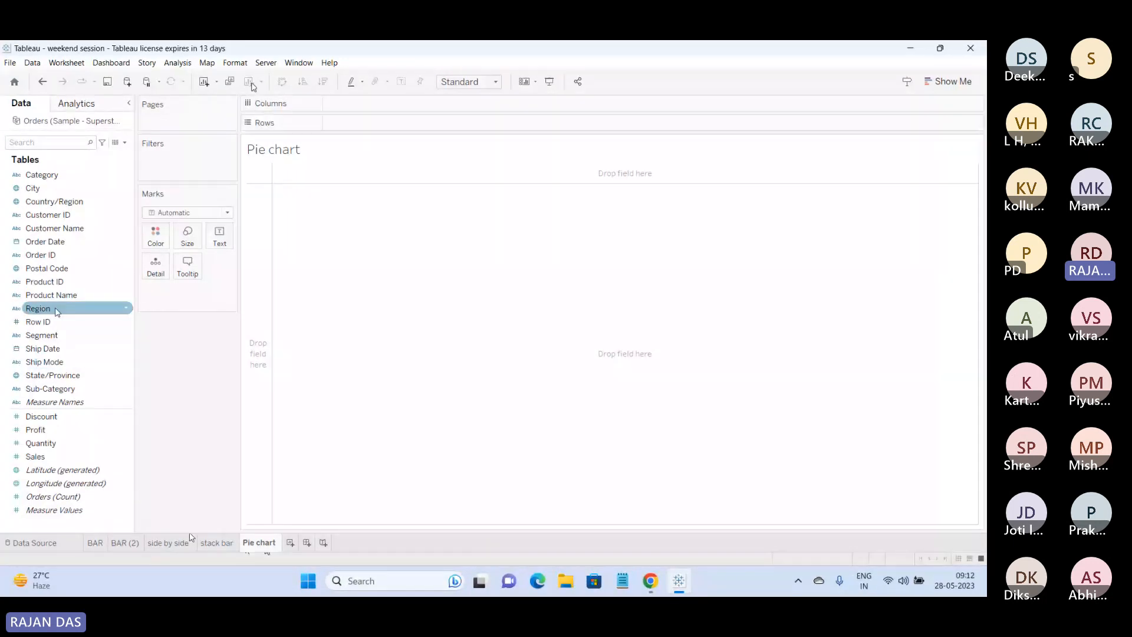
left_click_drag(56, 298, 365, 105)
left_click(481, 302)
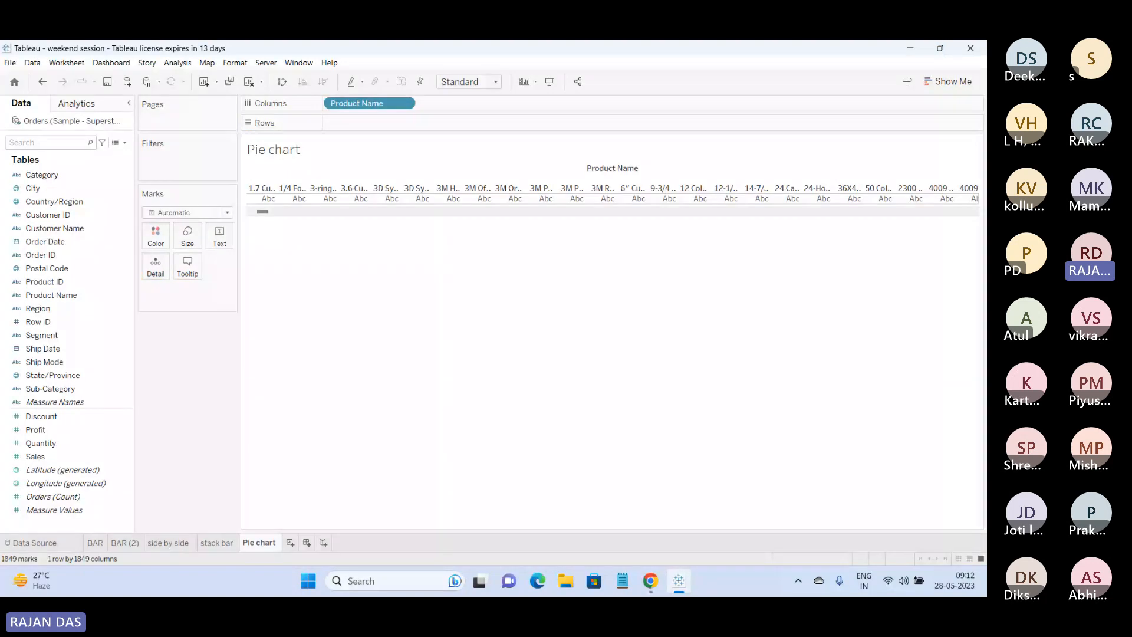
left_click(21, 445)
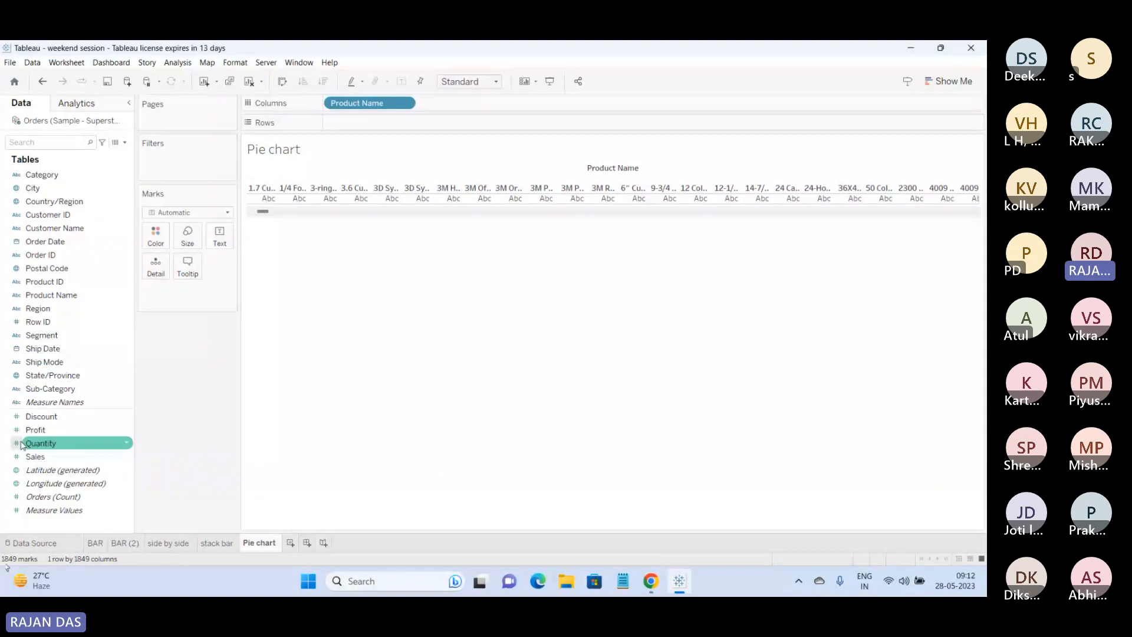
left_click_drag(21, 445, 346, 129)
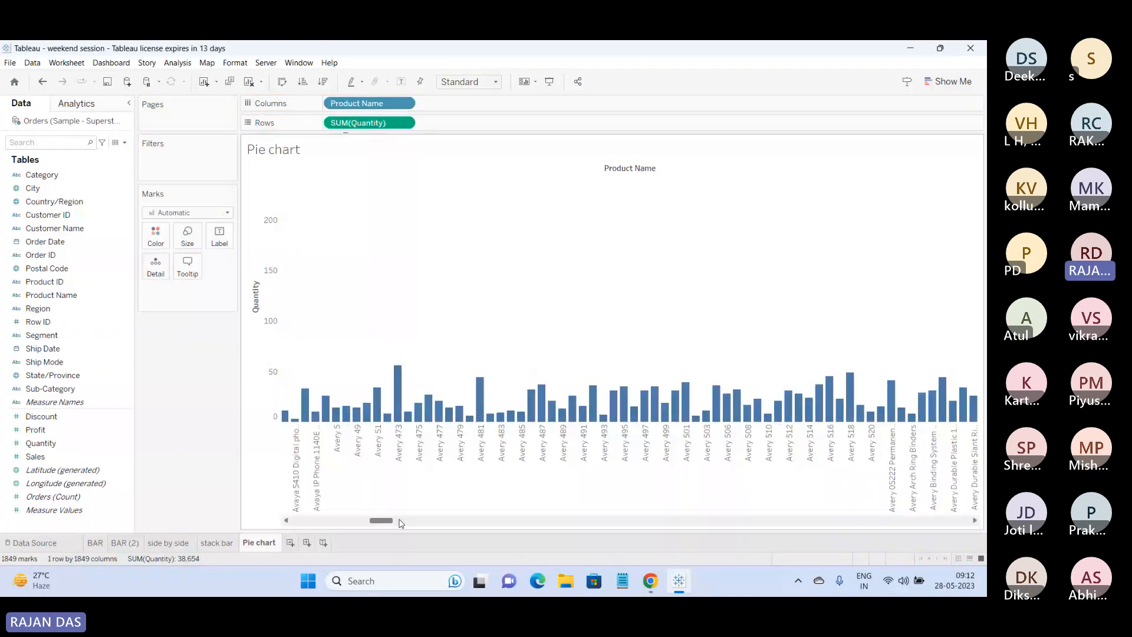
Sort the product bars by Quantity in ascending and then descending order, and clear the worksheet.
left_click_drag(399, 522, 304, 523)
left_click(303, 84)
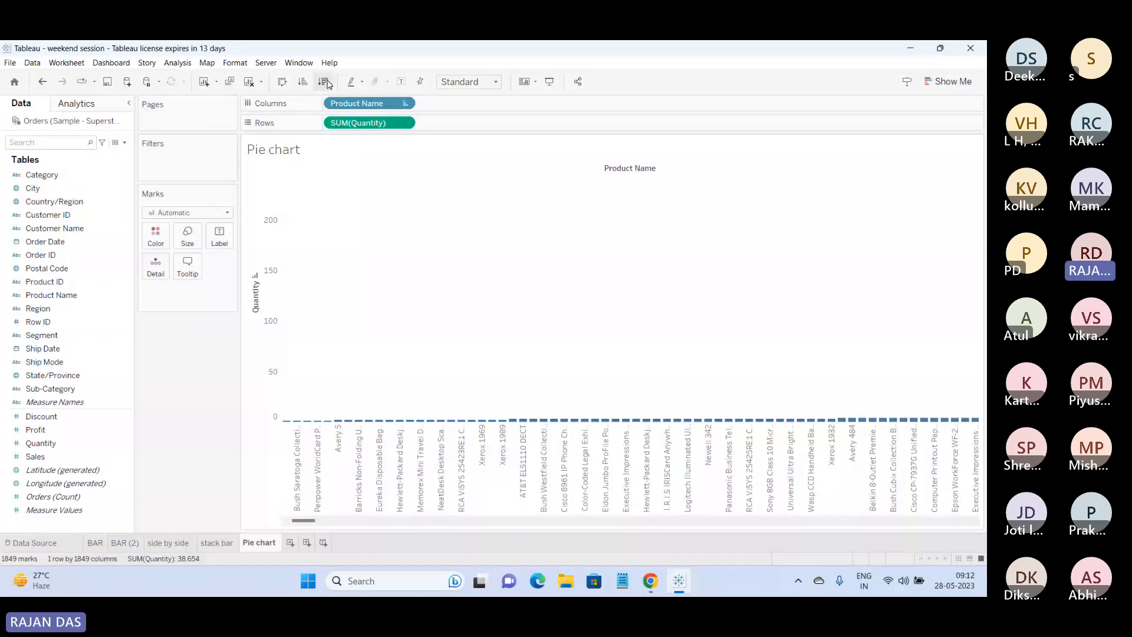
left_click(326, 83)
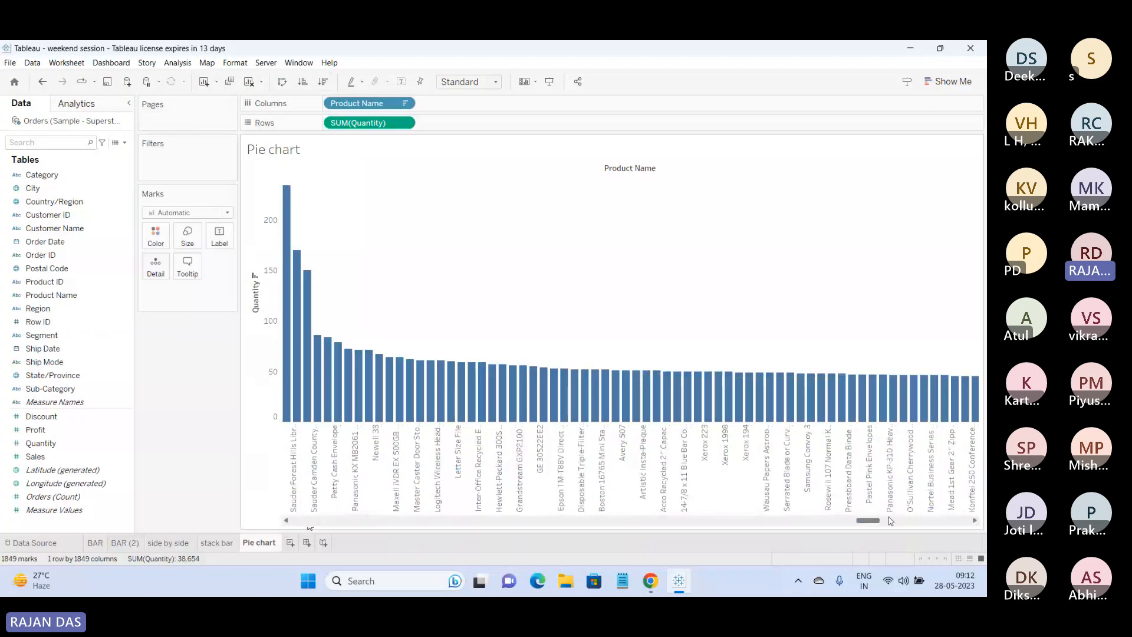
left_click_drag(890, 521, 281, 508)
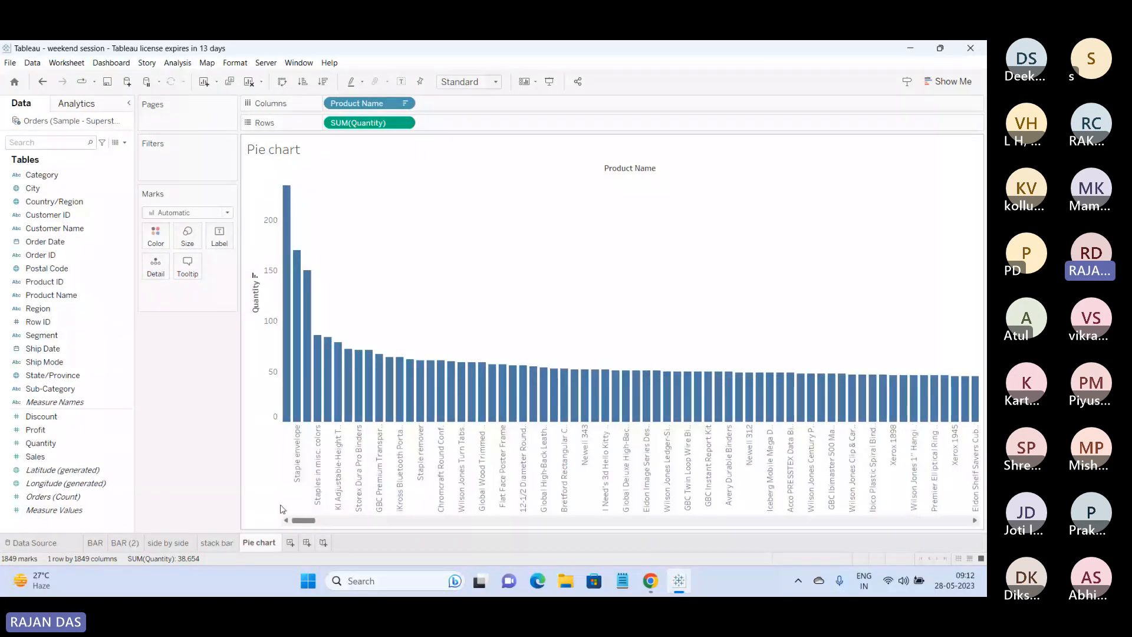
left_click(250, 83)
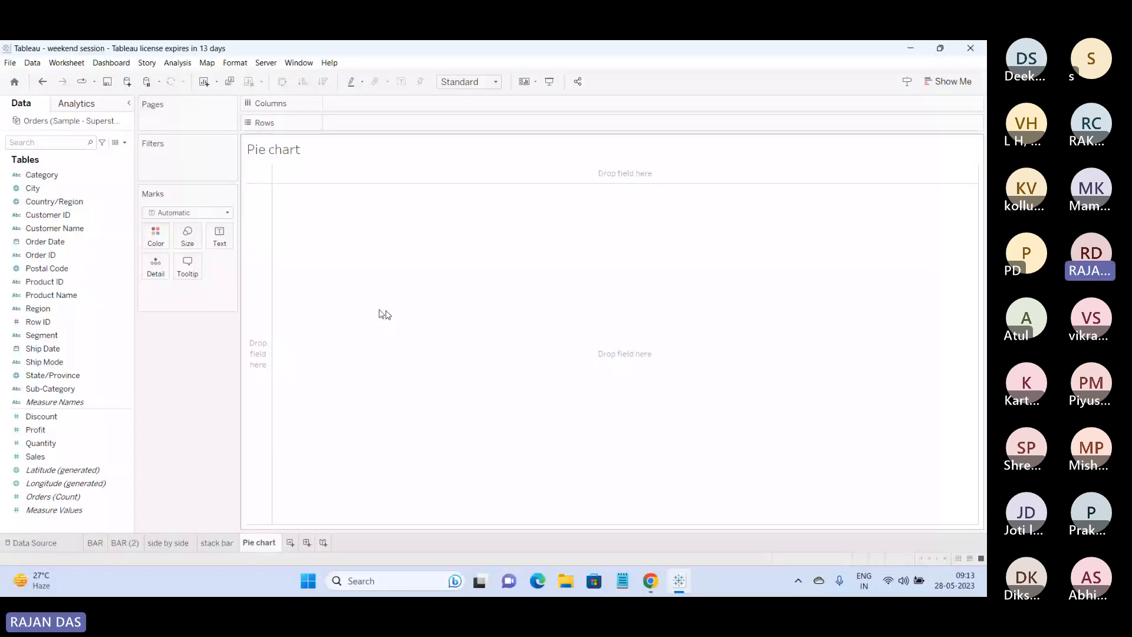
Change the title of the Pie chart worksheet to "Region vs sales".
left_click(77, 295)
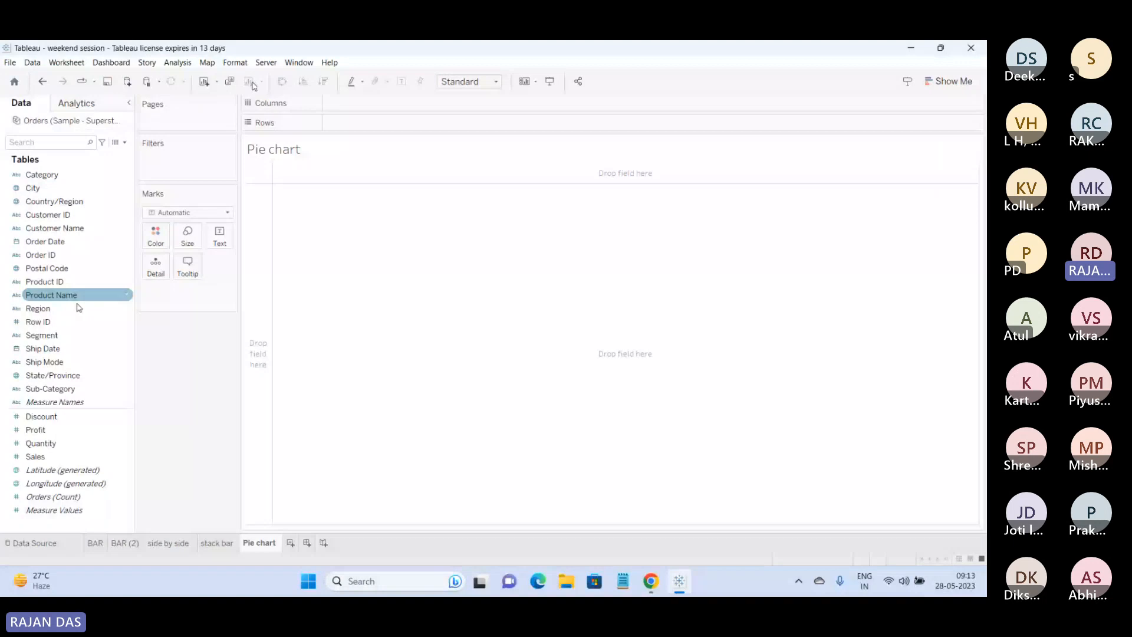
left_click_drag(79, 307, 313, 244)
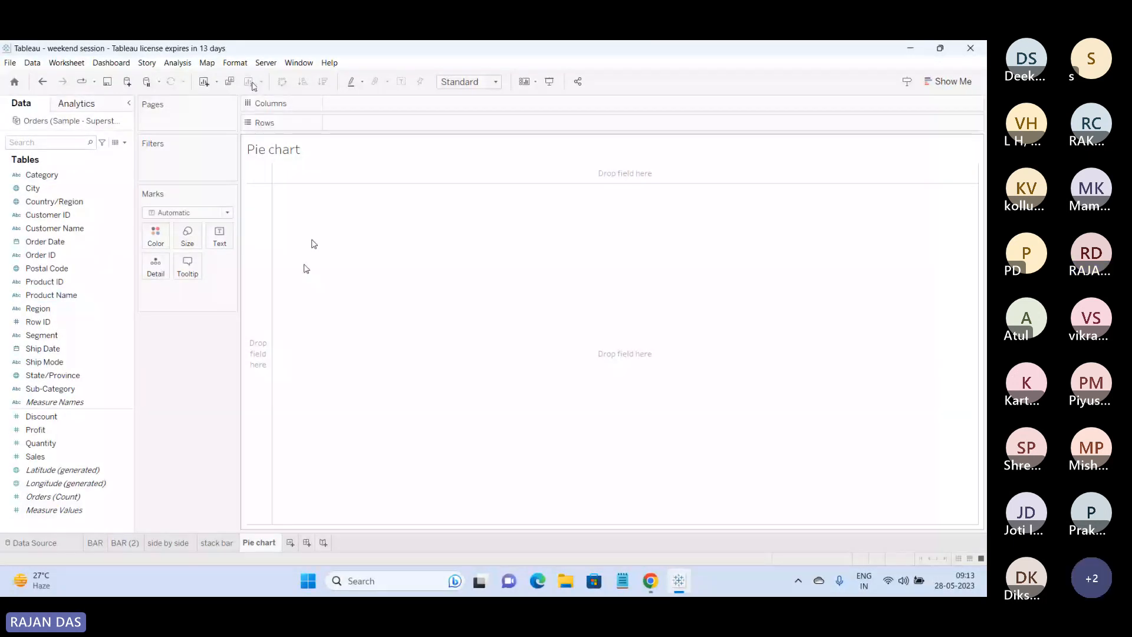
double_click(274, 150)
type("Regi")
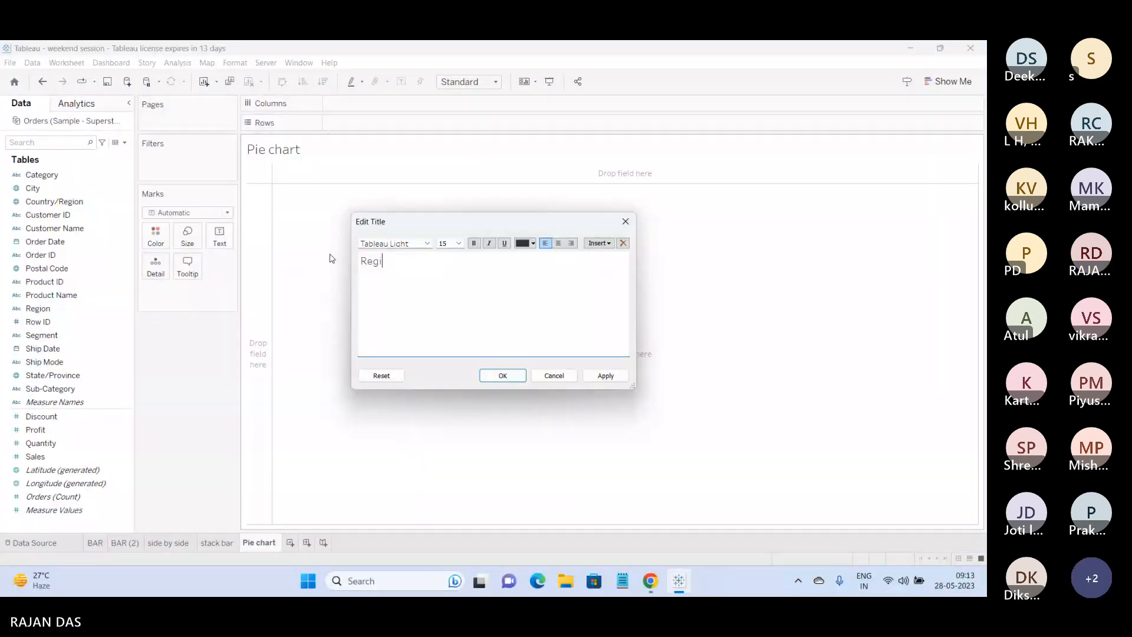
type("on s")
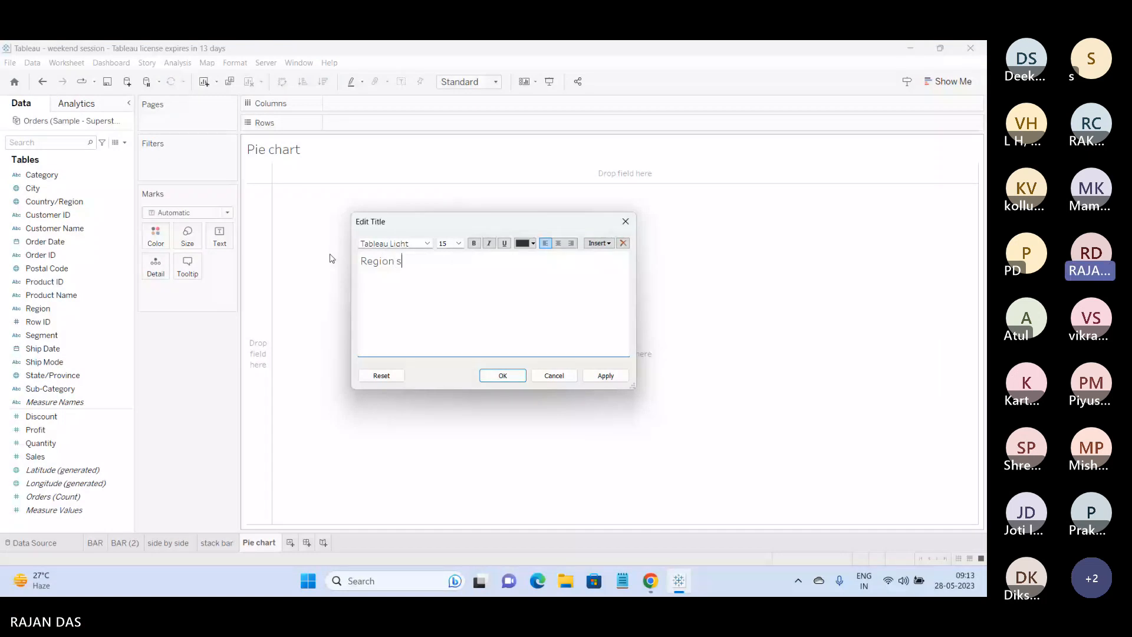
key("BackSpace")
type("vs sales")
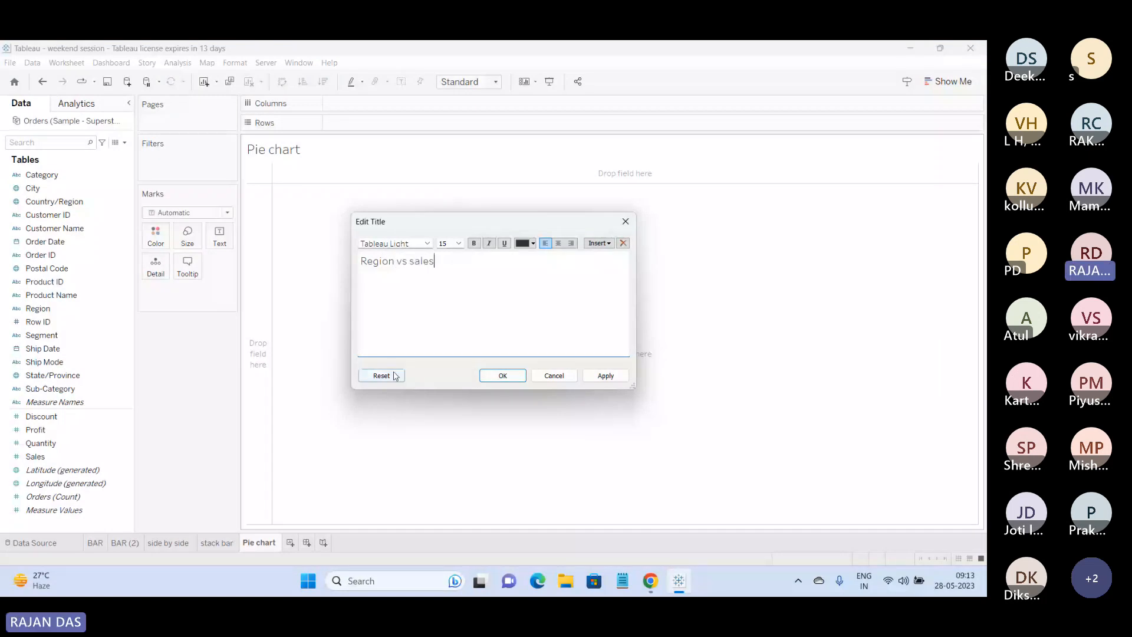
left_click(500, 376)
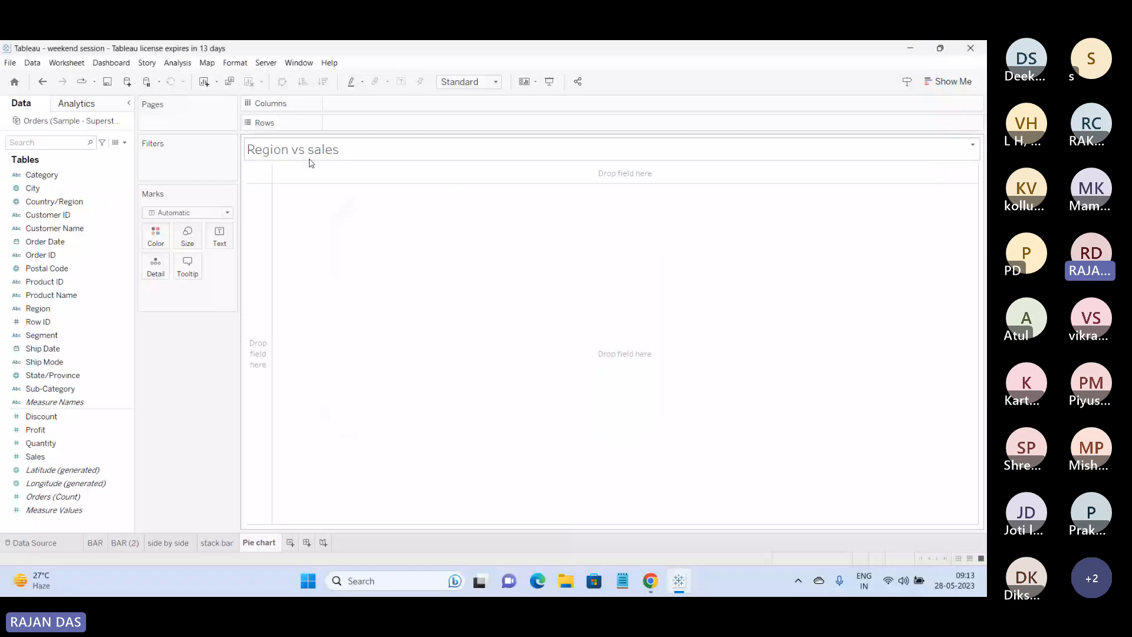
Colour the marks by Region and change the mark type to Pie.
left_click(68, 335)
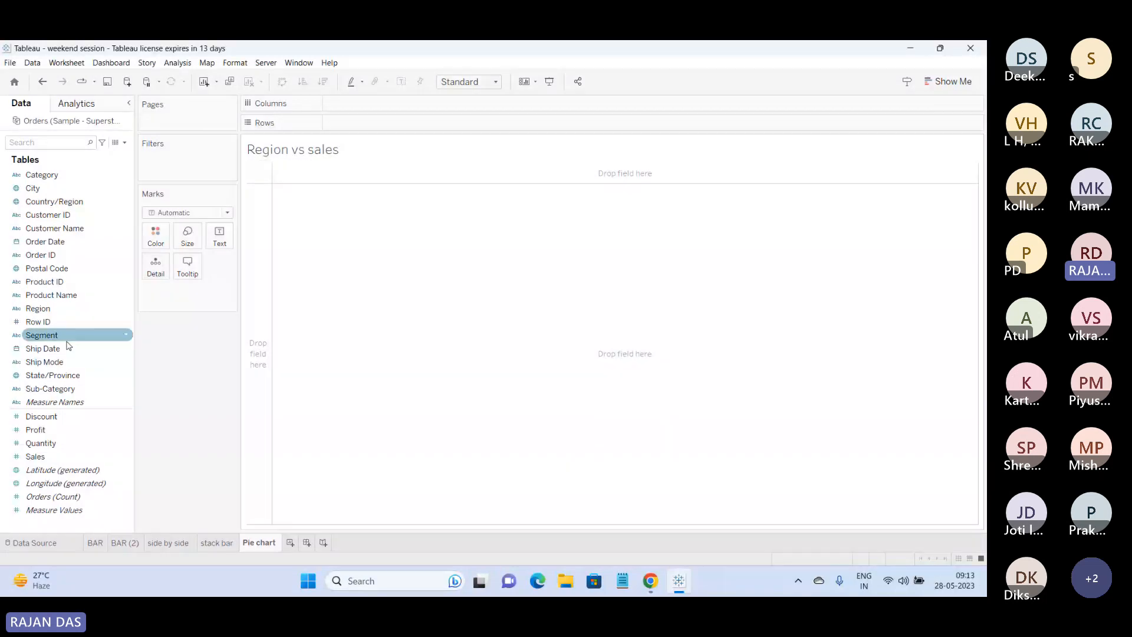
left_click(41, 309)
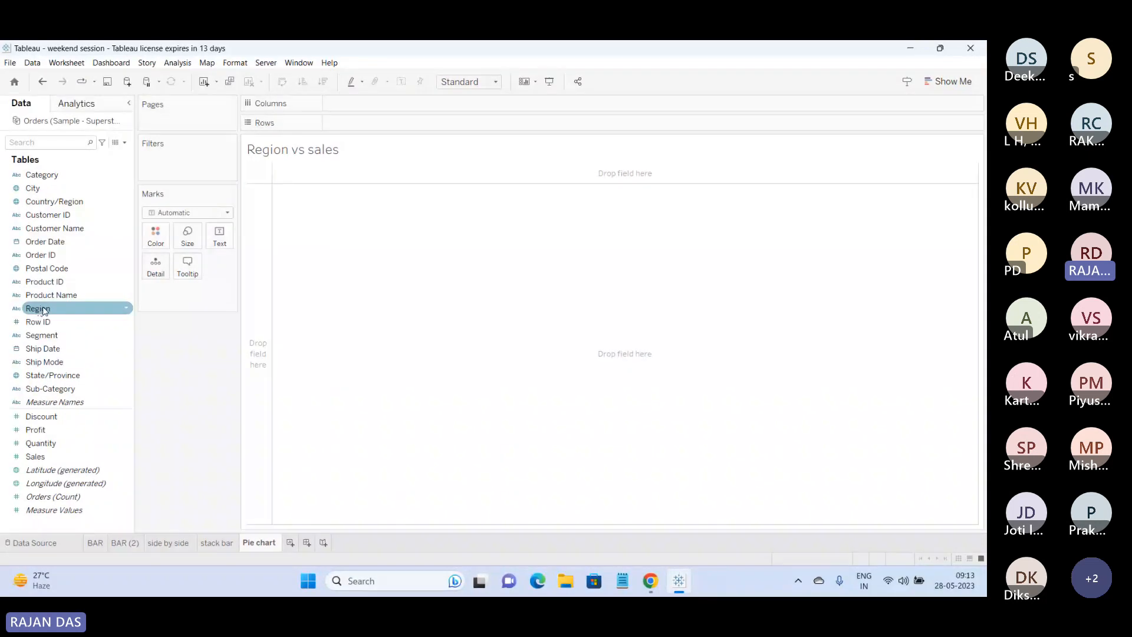
left_click_drag(45, 311, 116, 293)
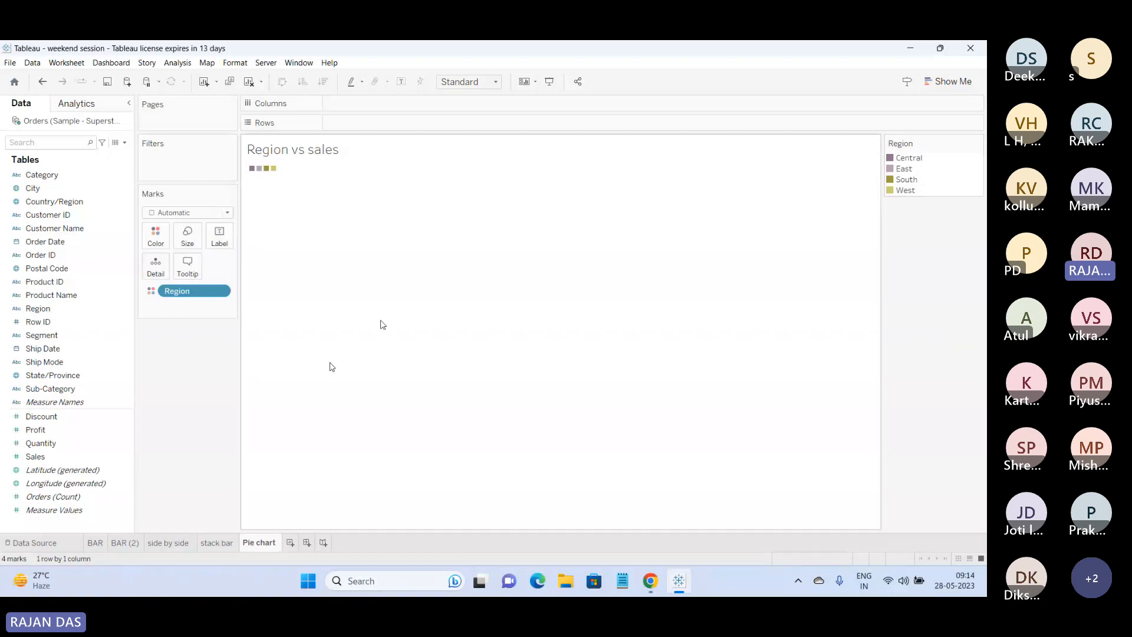
left_click(187, 212)
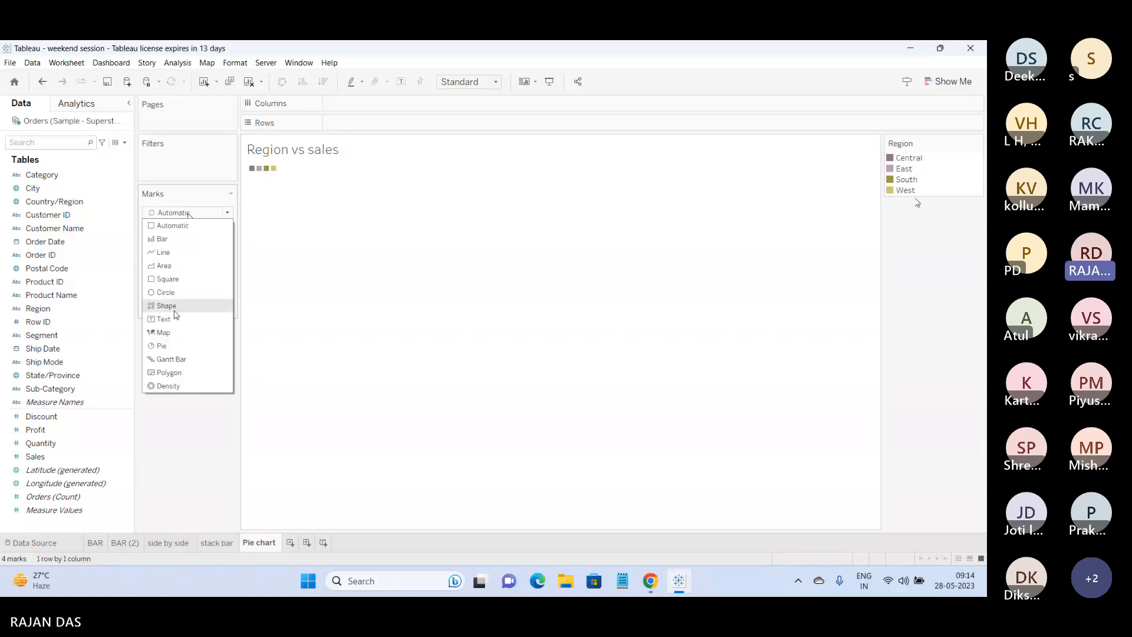
left_click(168, 347)
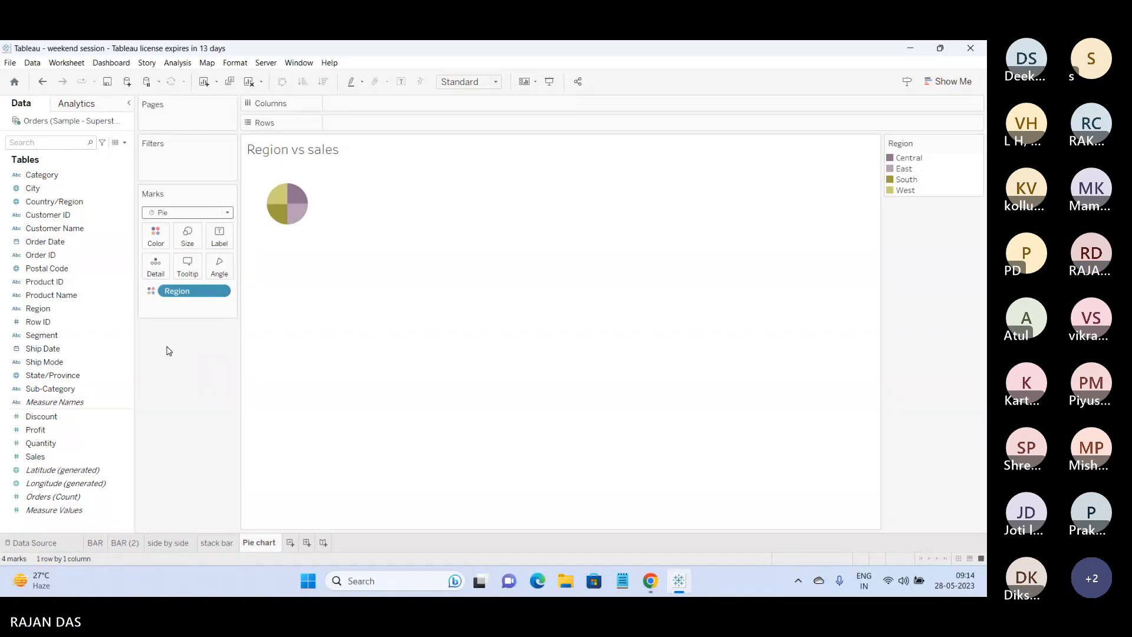
Switch to the Microsoft Teams meeting in Chrome and admit the participant waiting in the lobby.
left_click(648, 582)
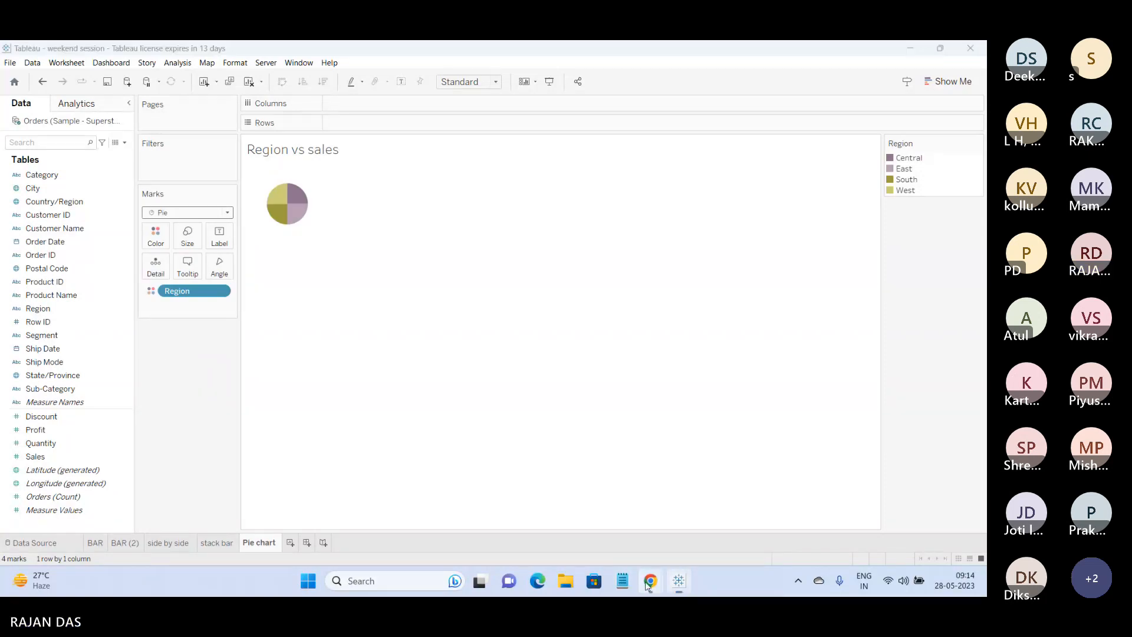
left_click(577, 525)
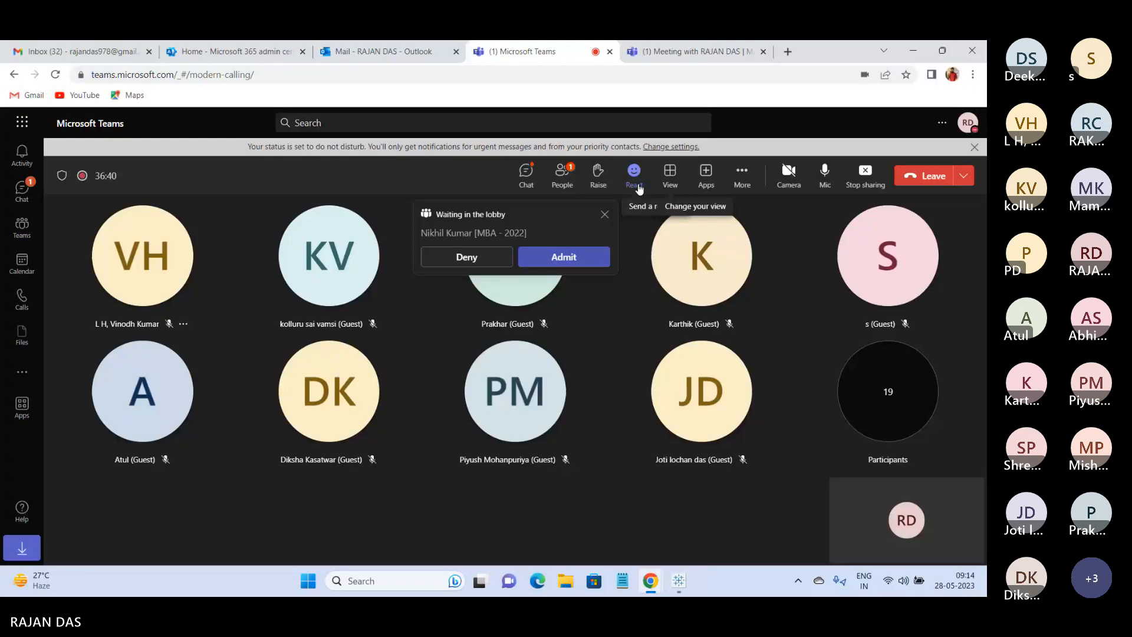
left_click(741, 174)
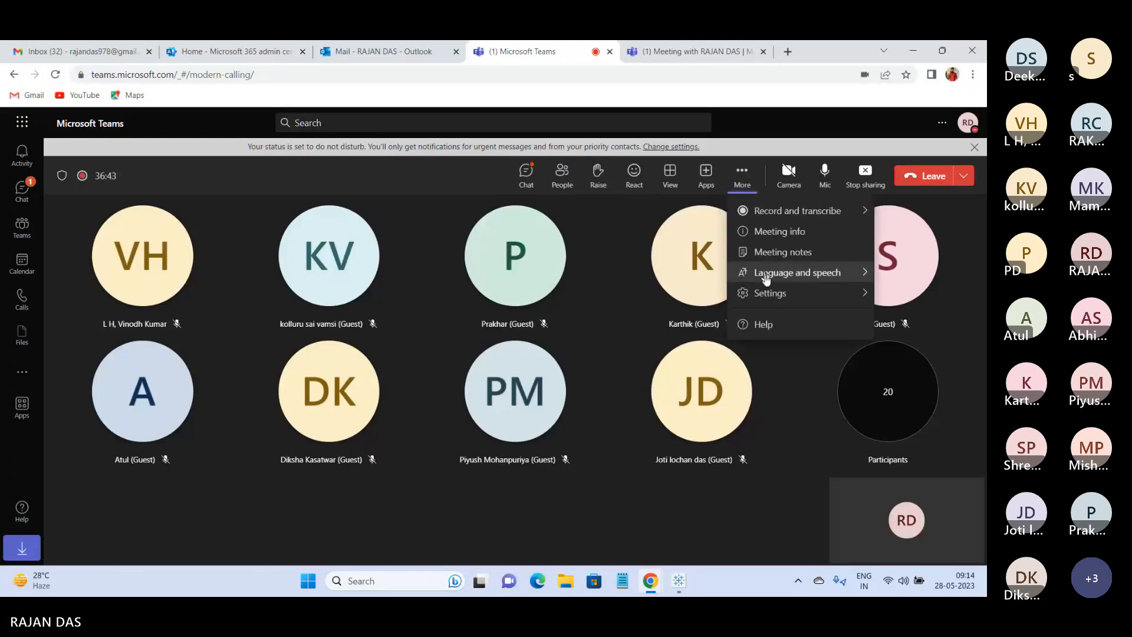
mouse_move(770, 291)
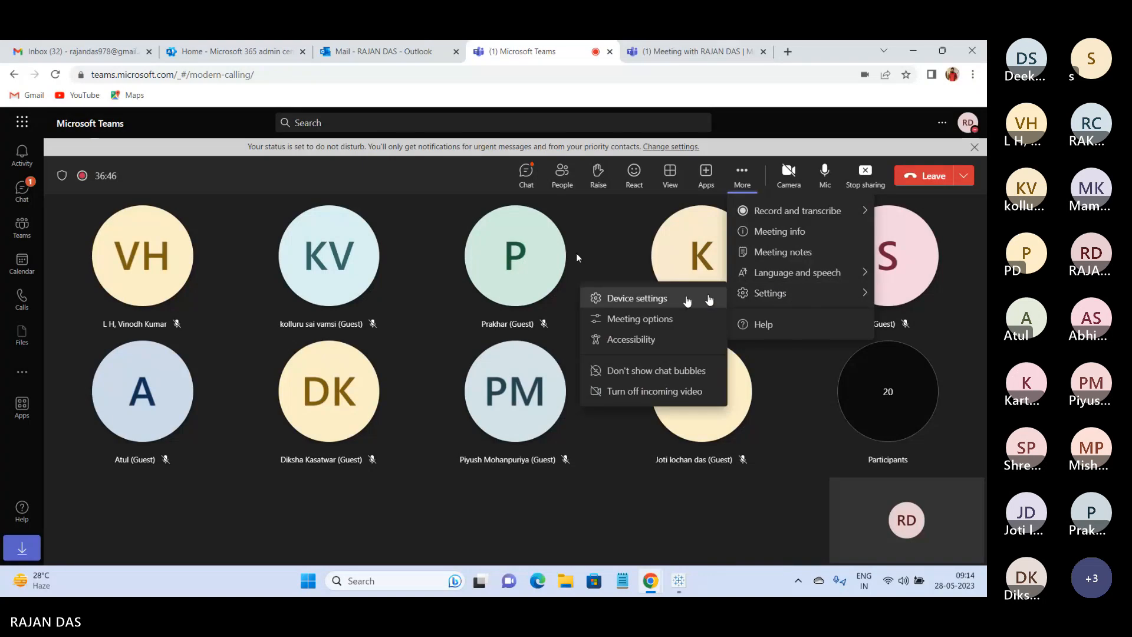
left_click(687, 299)
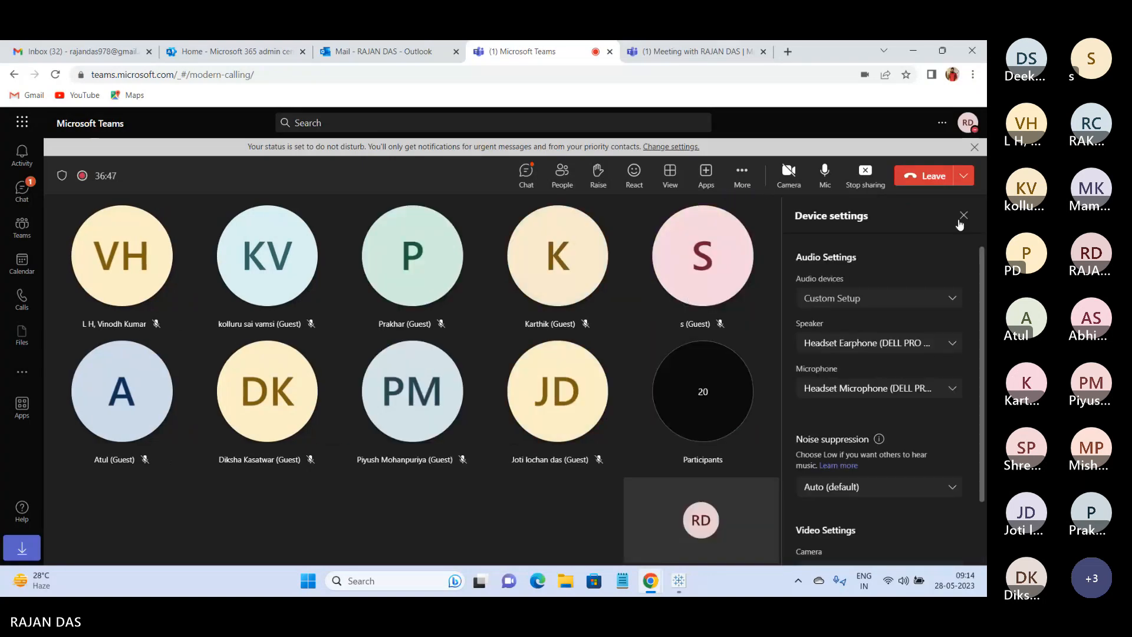
left_click(963, 215)
Set the meeting option for who can bypass the lobby to Everyone.
left_click(742, 175)
mouse_move(779, 298)
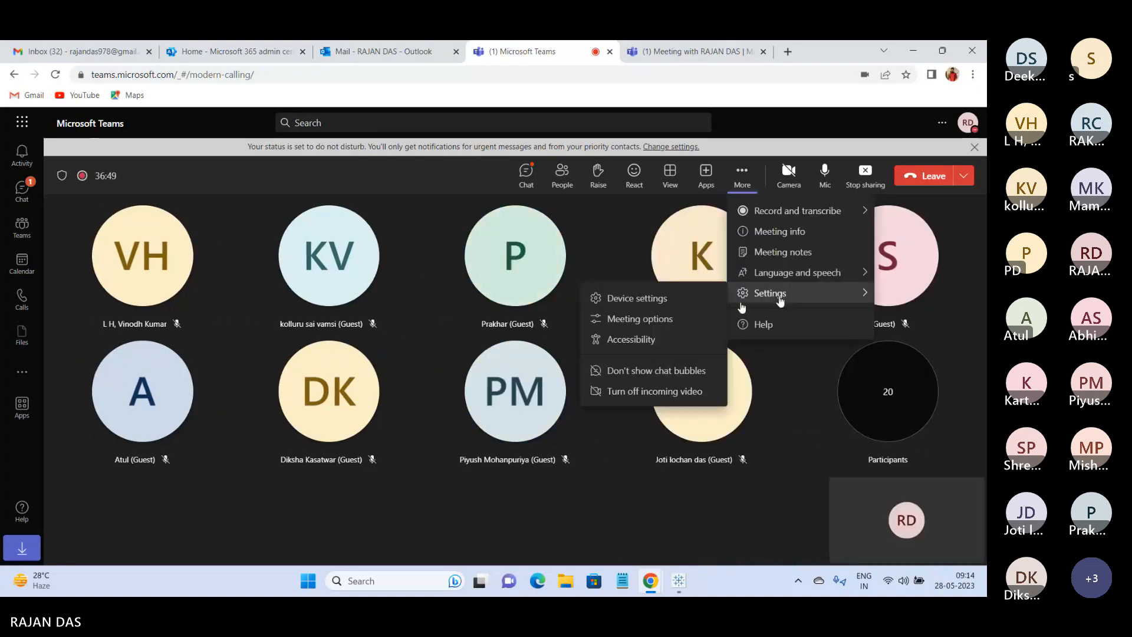
left_click(643, 318)
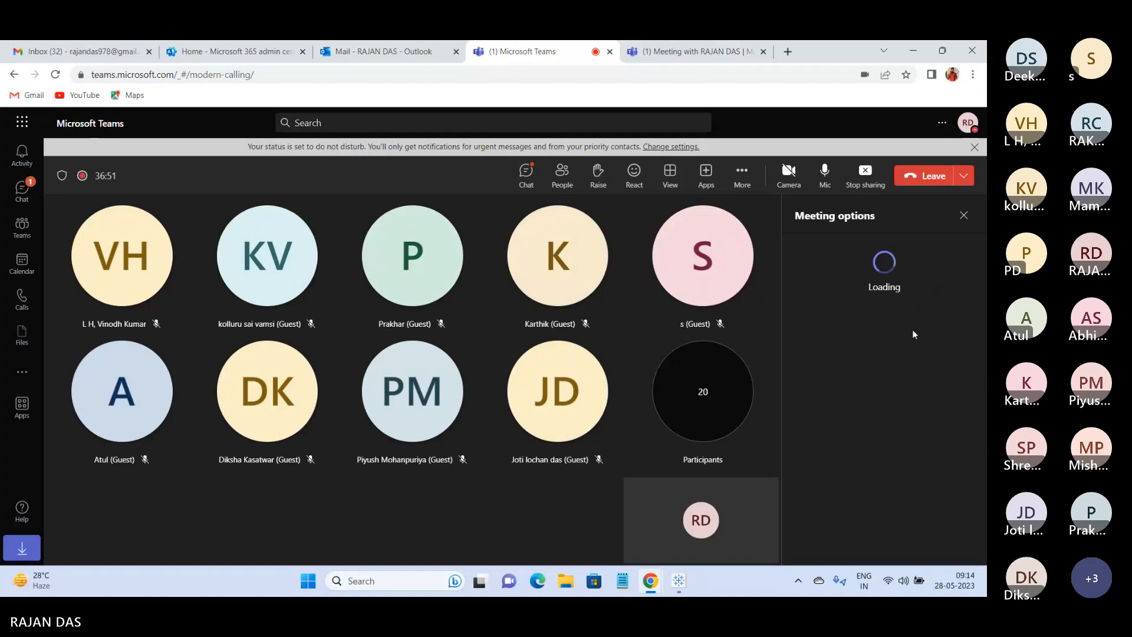
left_click(864, 283)
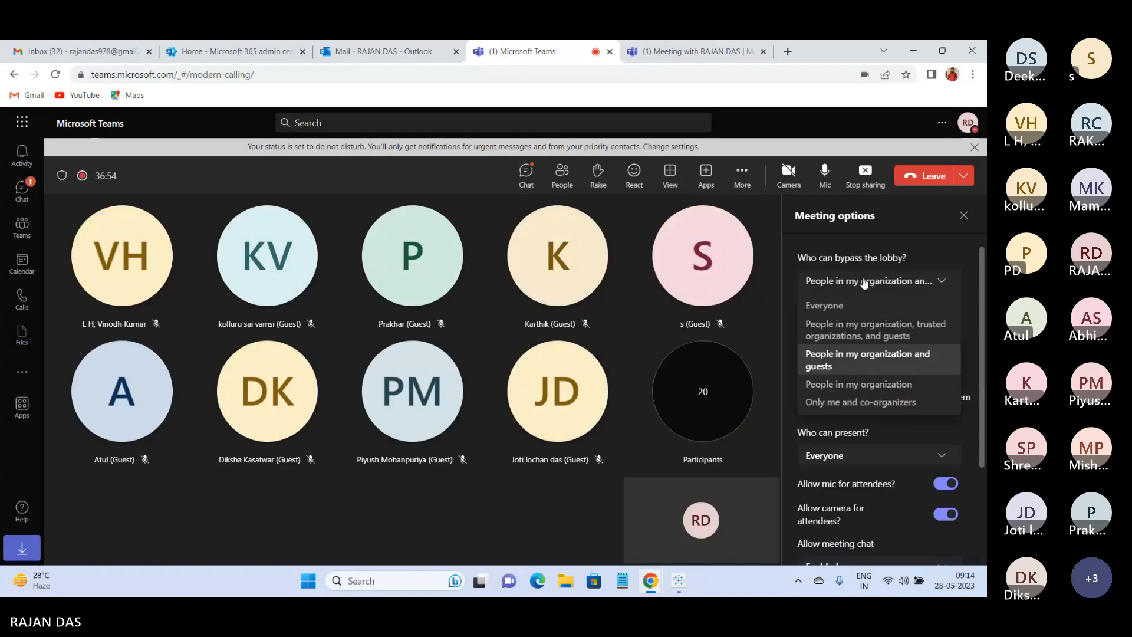
left_click(832, 303)
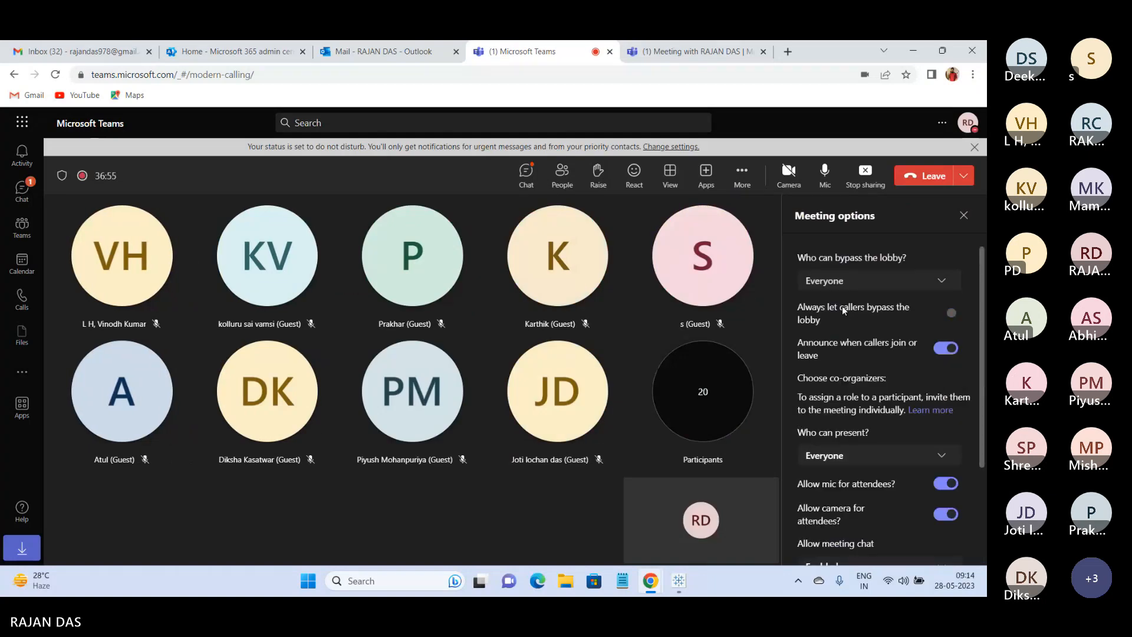
left_click(964, 216)
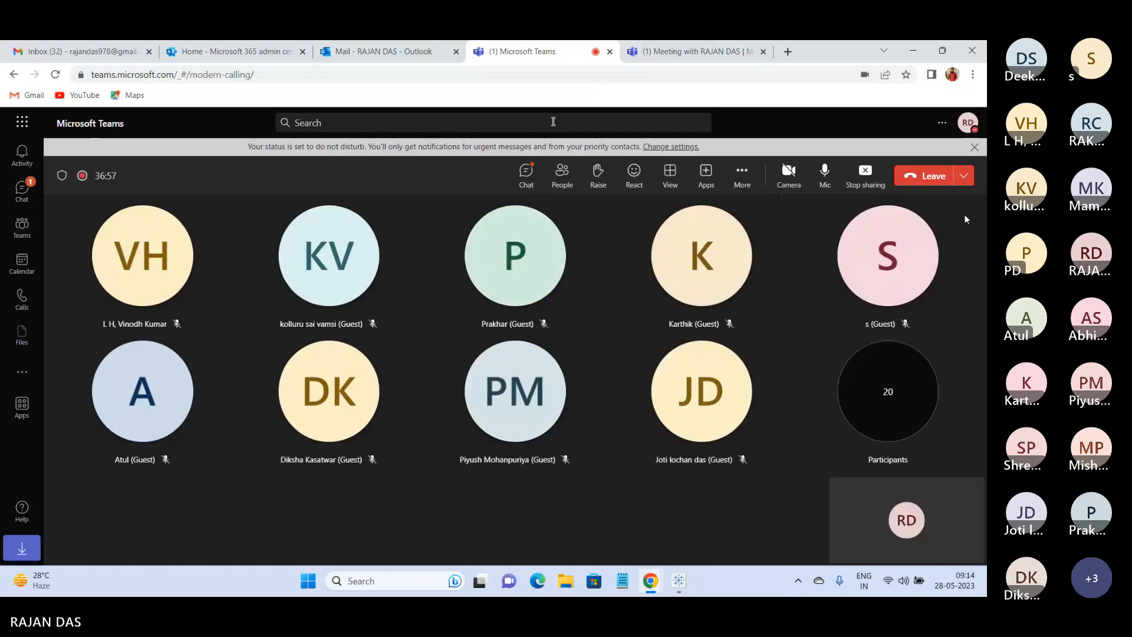
Check the meeting chat and the Teams conversation in the other browser window tab, and return to Tableau.
left_click(527, 174)
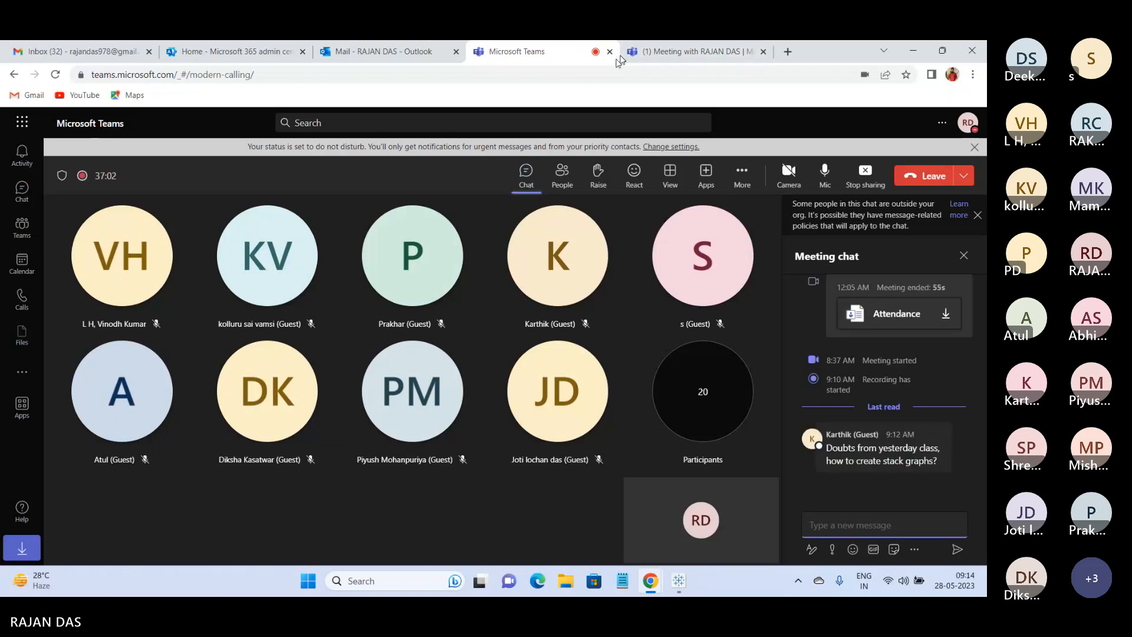
left_click(705, 47)
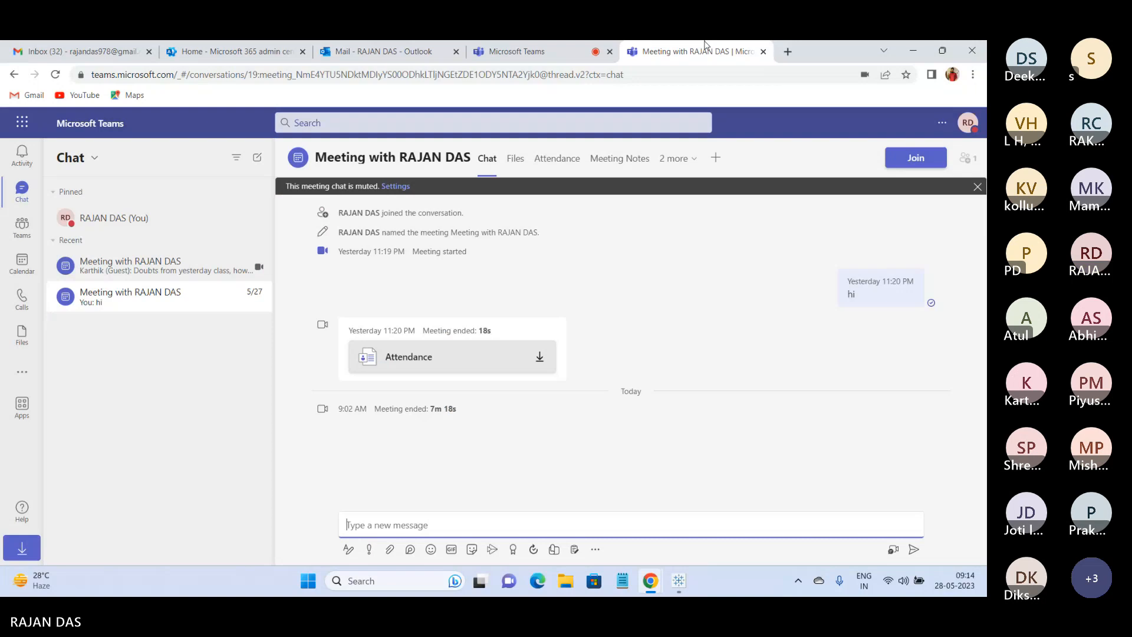
key("alt+Tab")
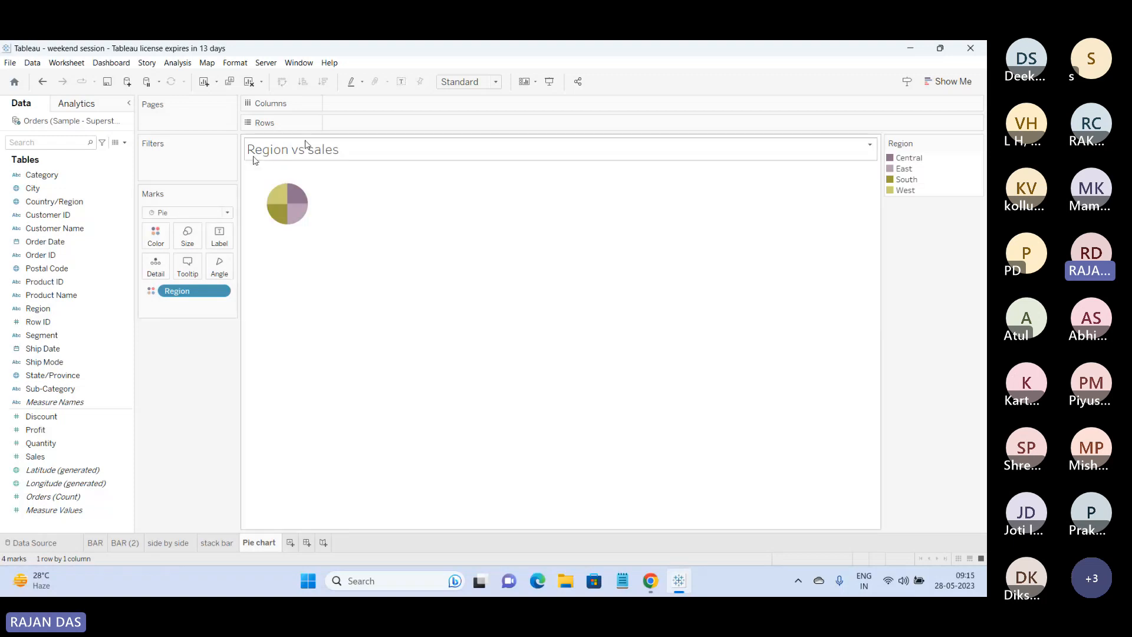
Fit the region pie chart to Entire View and label its slices with Sales.
left_click(472, 82)
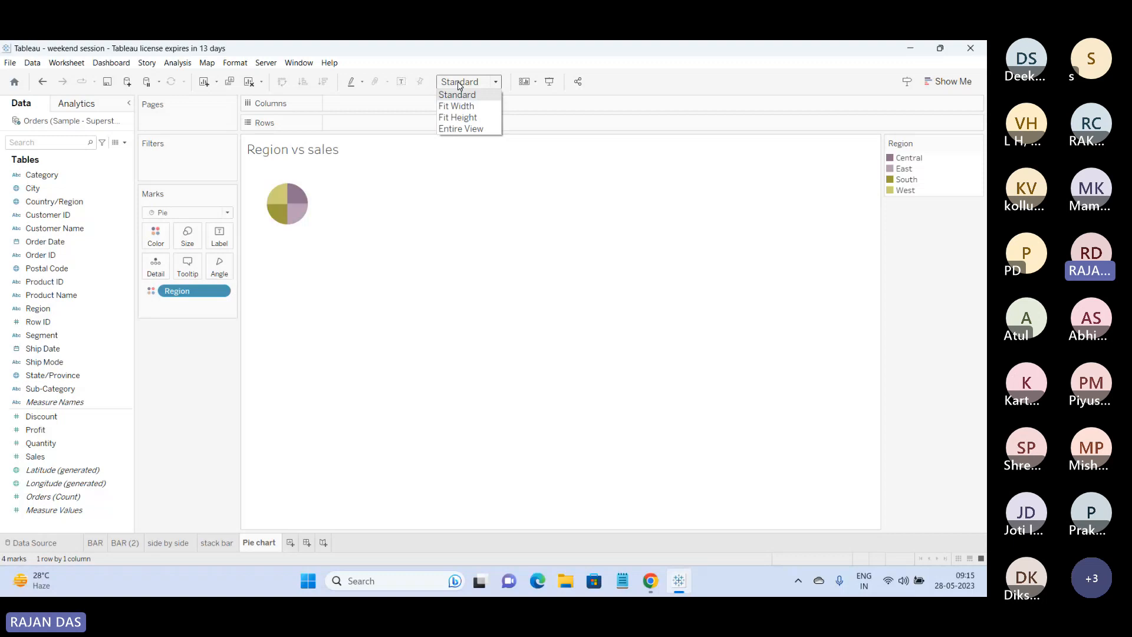
left_click(461, 129)
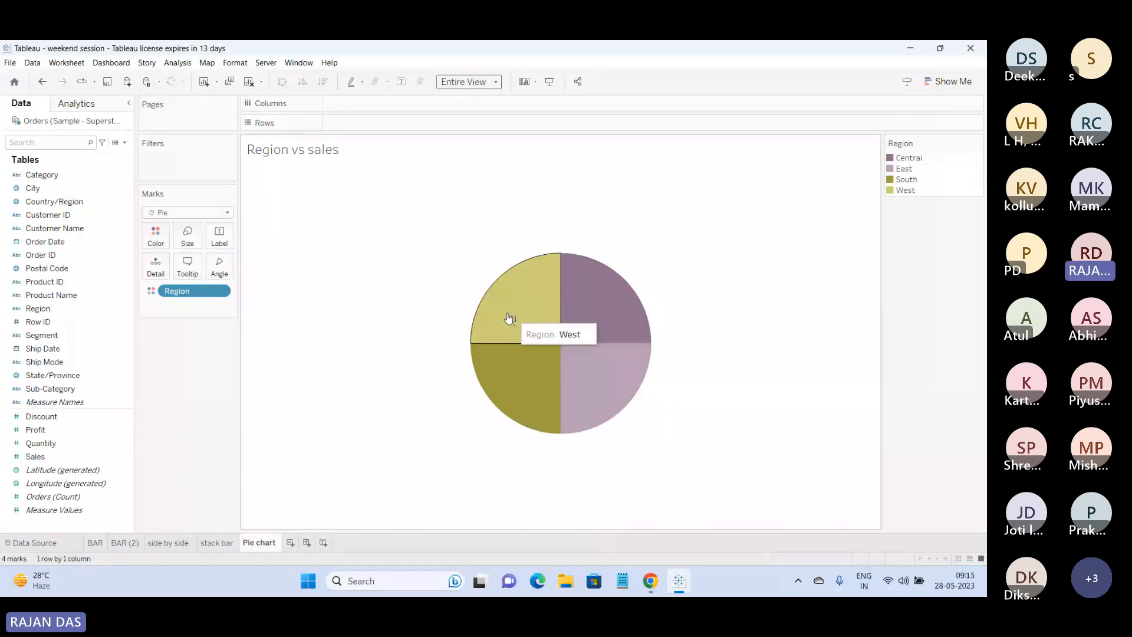
left_click(37, 460)
left_click_drag(37, 461, 219, 239)
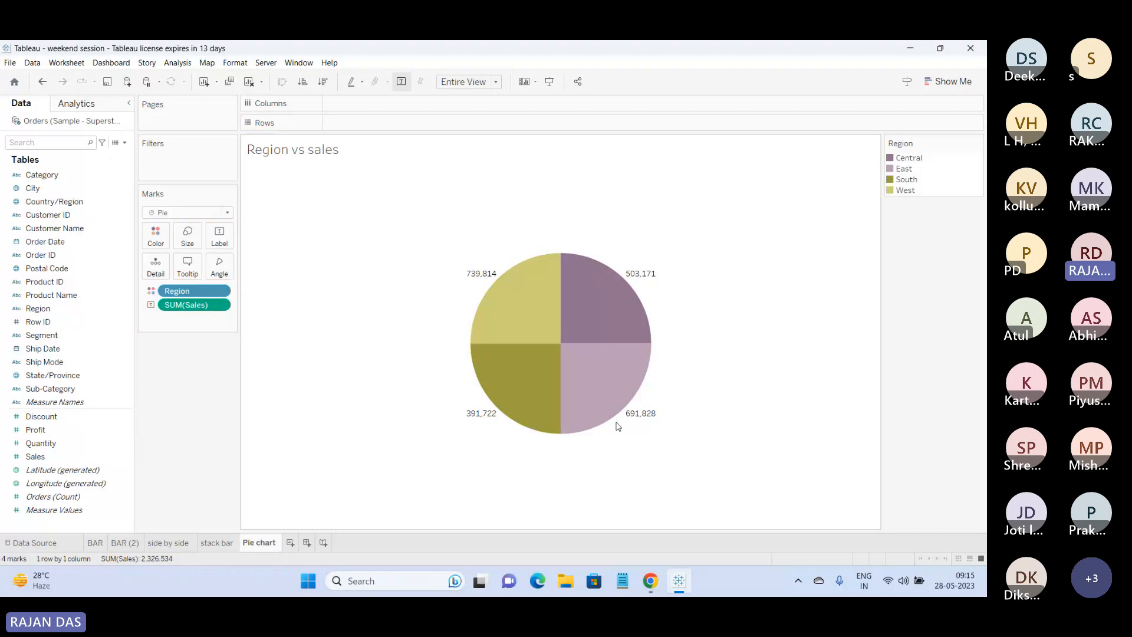
Assign Sales to the Size of the pie marks so the region slices are proportional to sales.
mouse_move(598, 402)
mouse_move(647, 302)
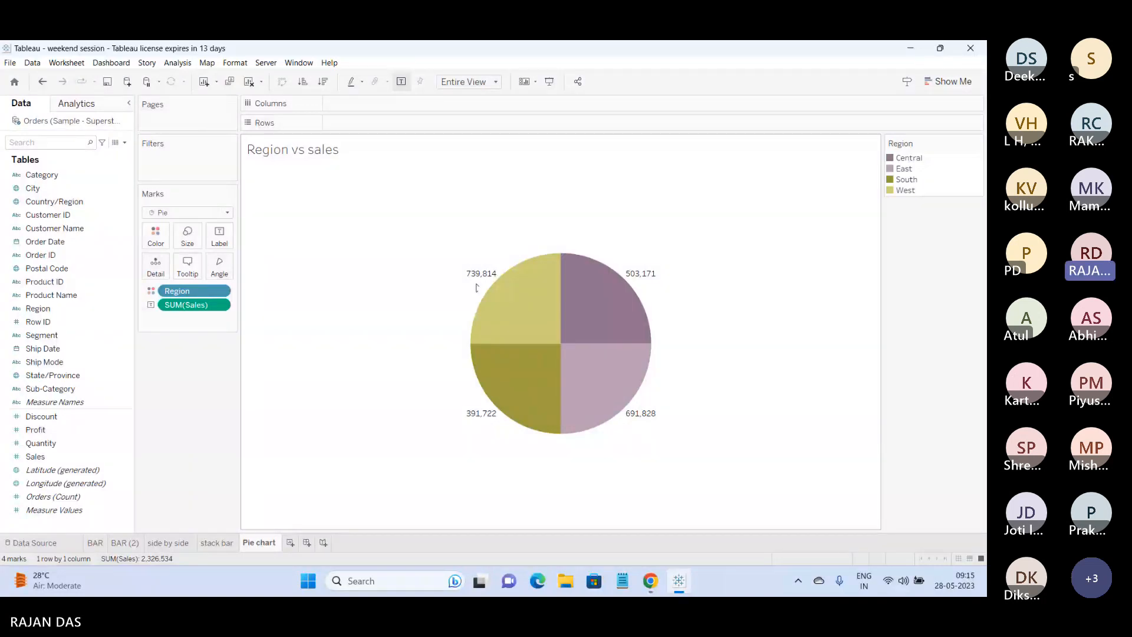
mouse_move(474, 281)
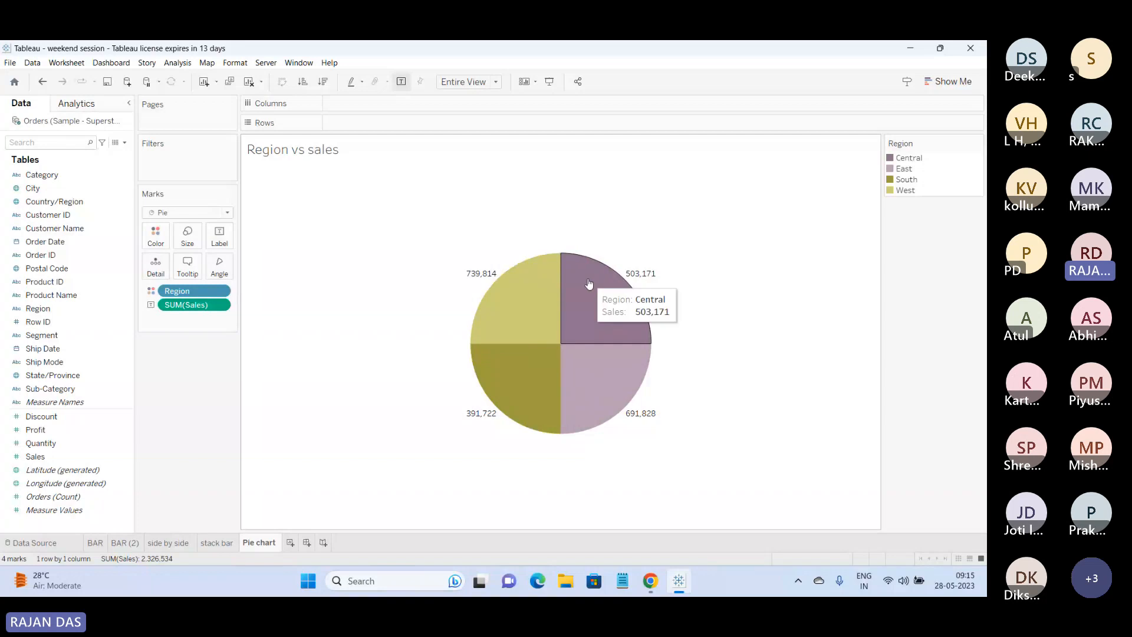
mouse_move(536, 397)
mouse_move(590, 304)
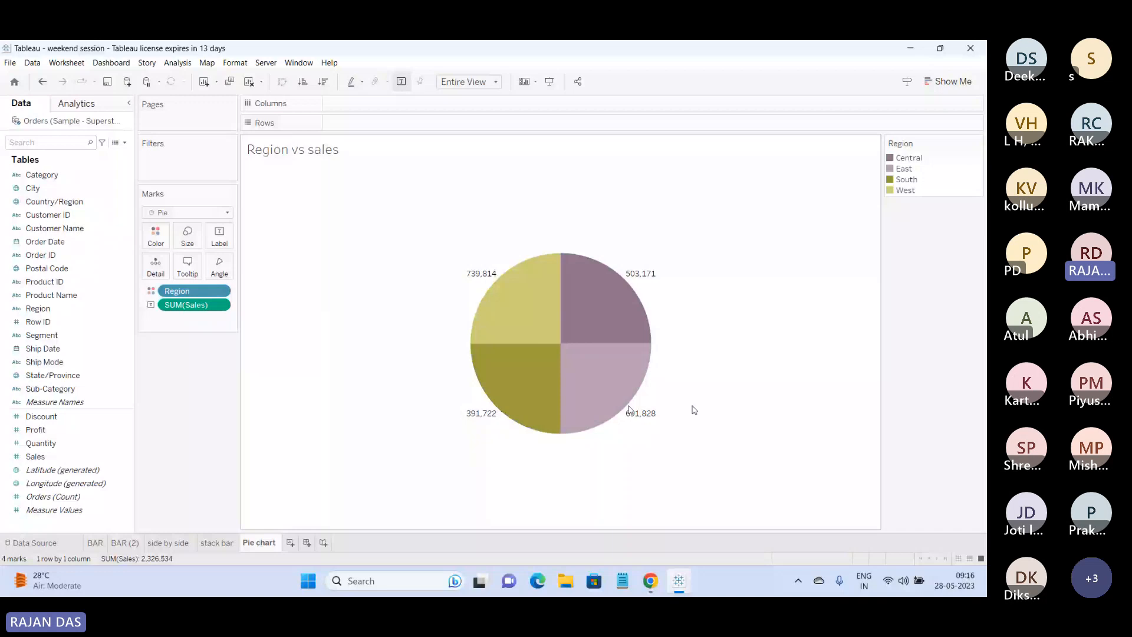
mouse_move(641, 371)
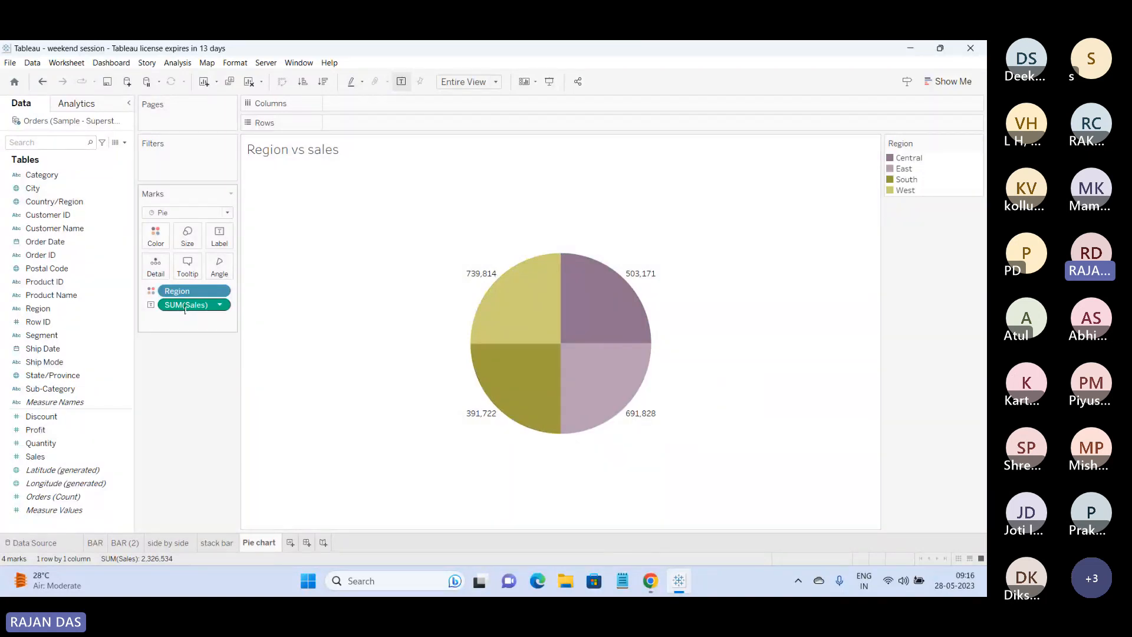
left_click(41, 457)
left_click_drag(41, 460, 186, 238)
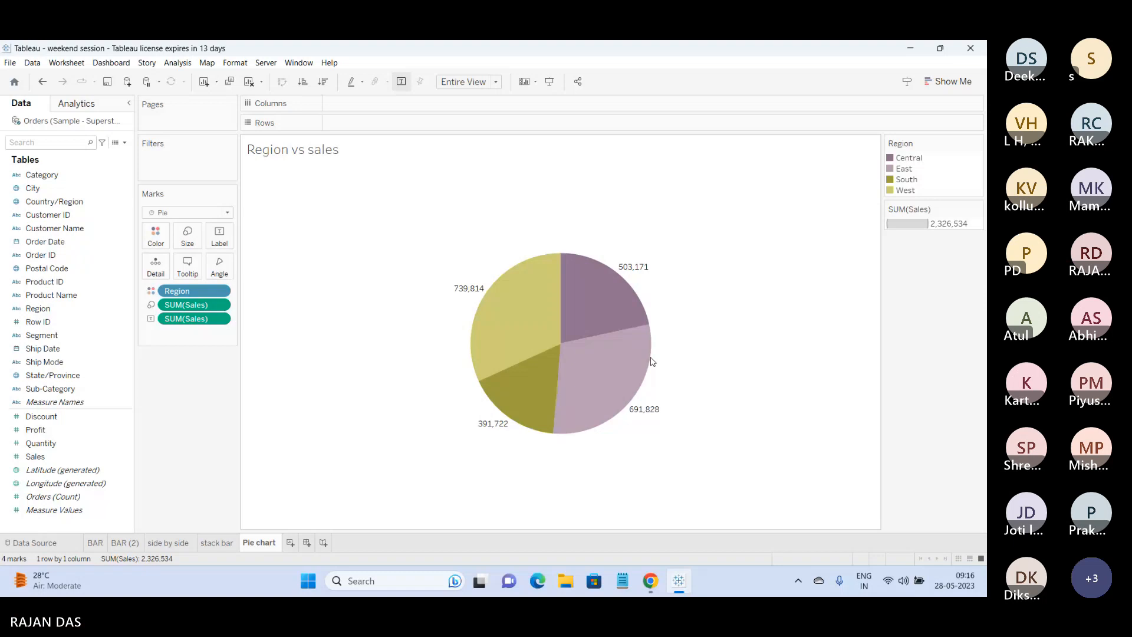
mouse_move(514, 314)
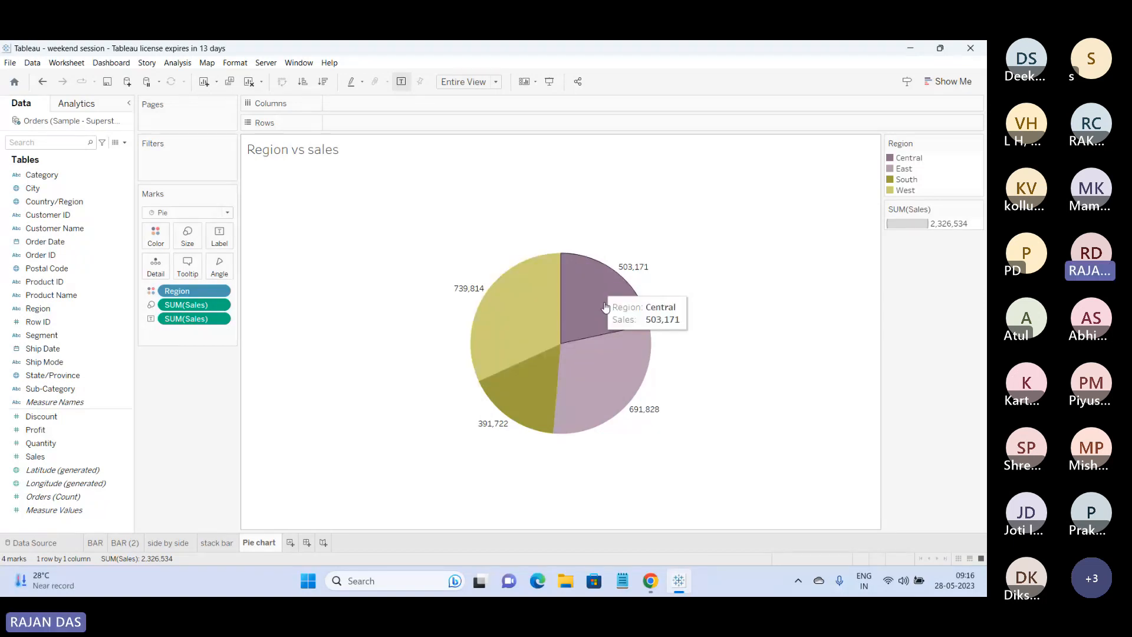
Create a Sales by Region pie chart on a new worksheet with Show Me and fit it to Entire View.
left_click(290, 543)
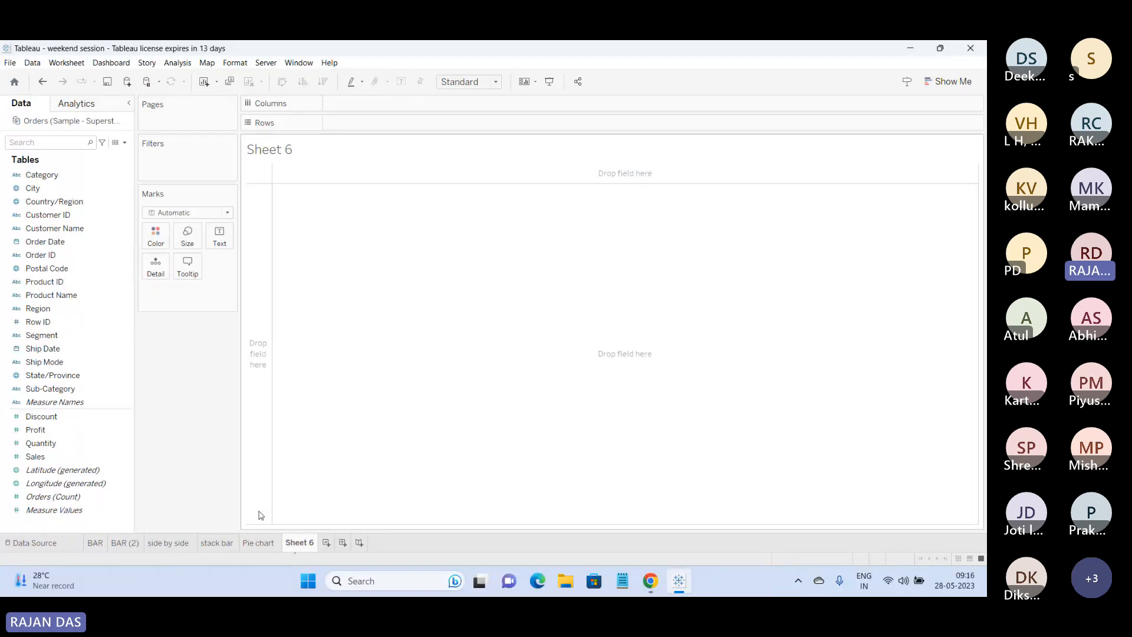
left_click(259, 542)
left_click(299, 542)
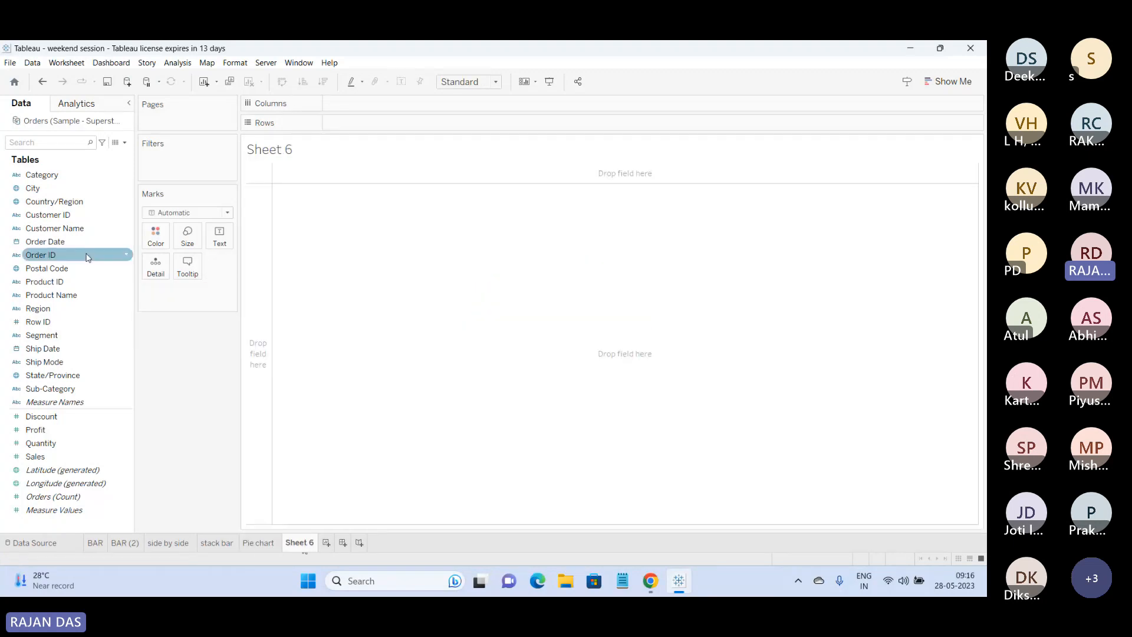
left_click(54, 311)
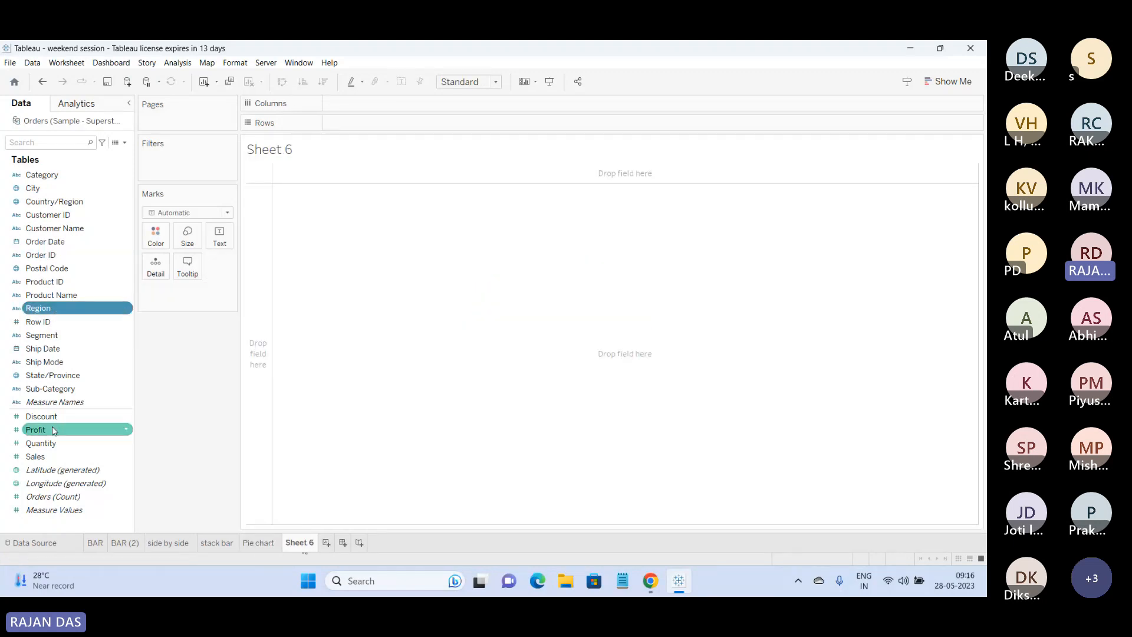
left_click(53, 456, "ctrl")
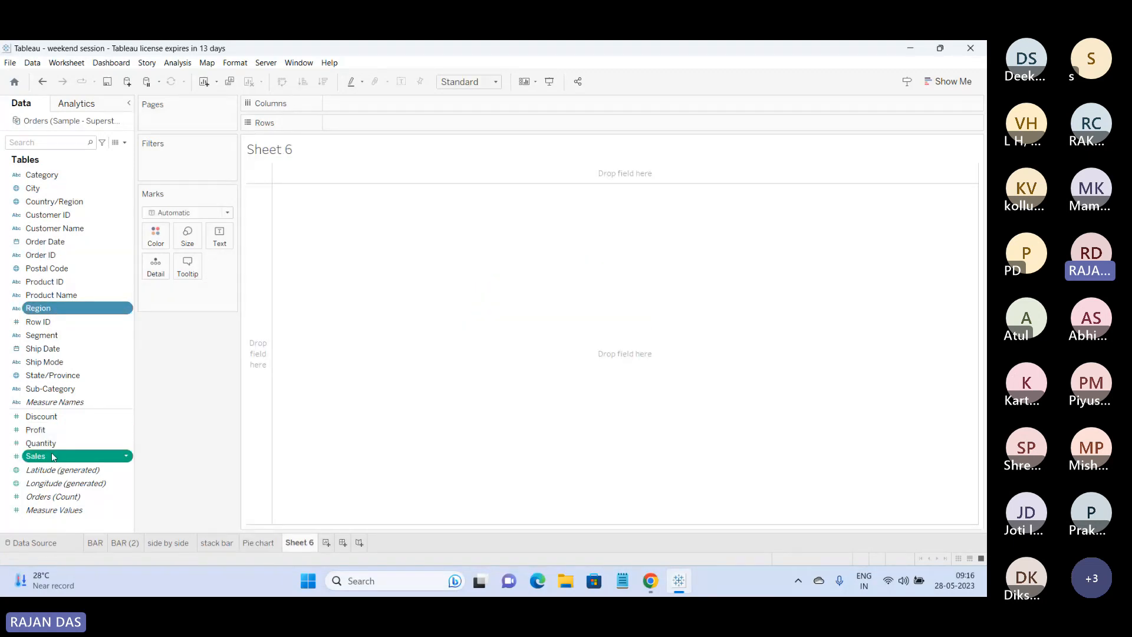
left_click(939, 90)
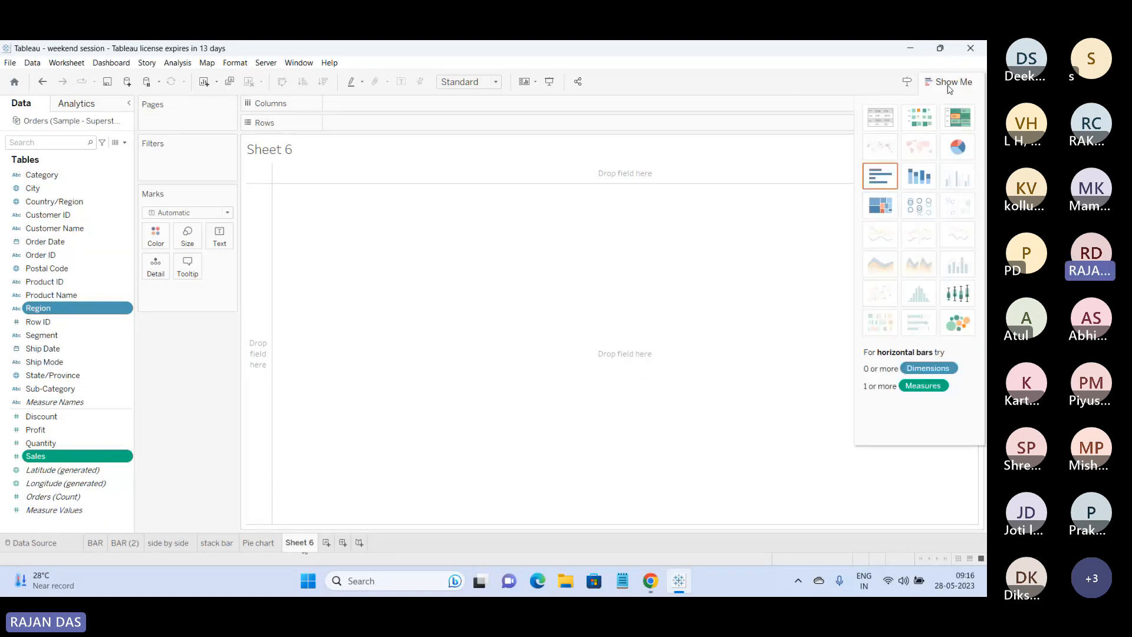
left_click(947, 142)
left_click(951, 83)
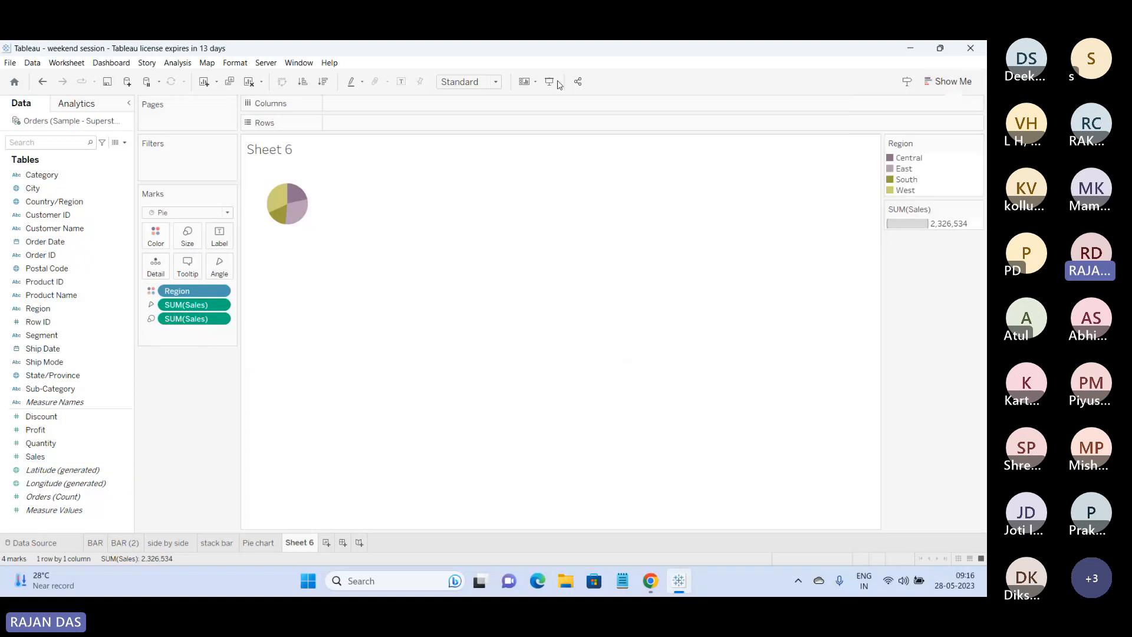
left_click(469, 81)
left_click(471, 126)
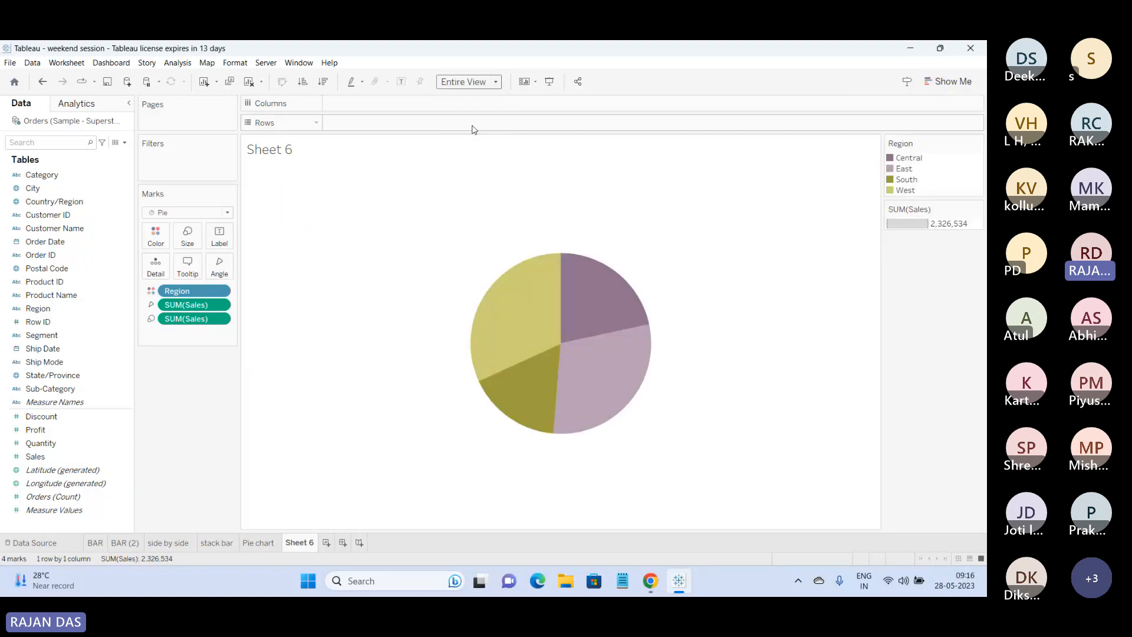
Label the pie slices on Sheet 6 with Sales and return to the Pie chart worksheet for comparison.
left_click(269, 544)
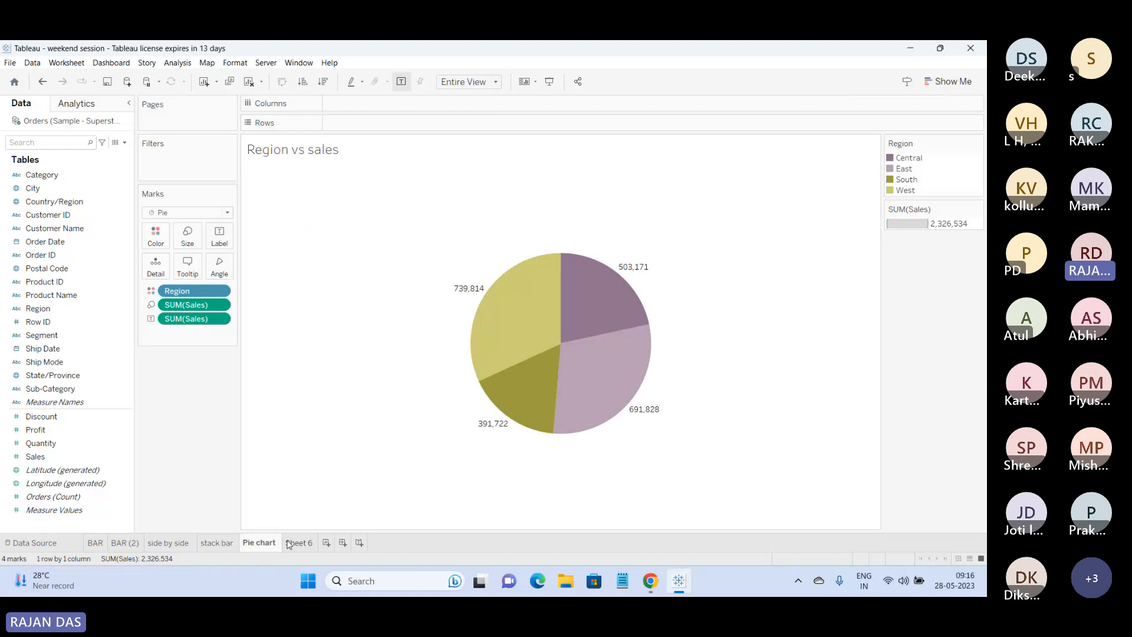
left_click(299, 542)
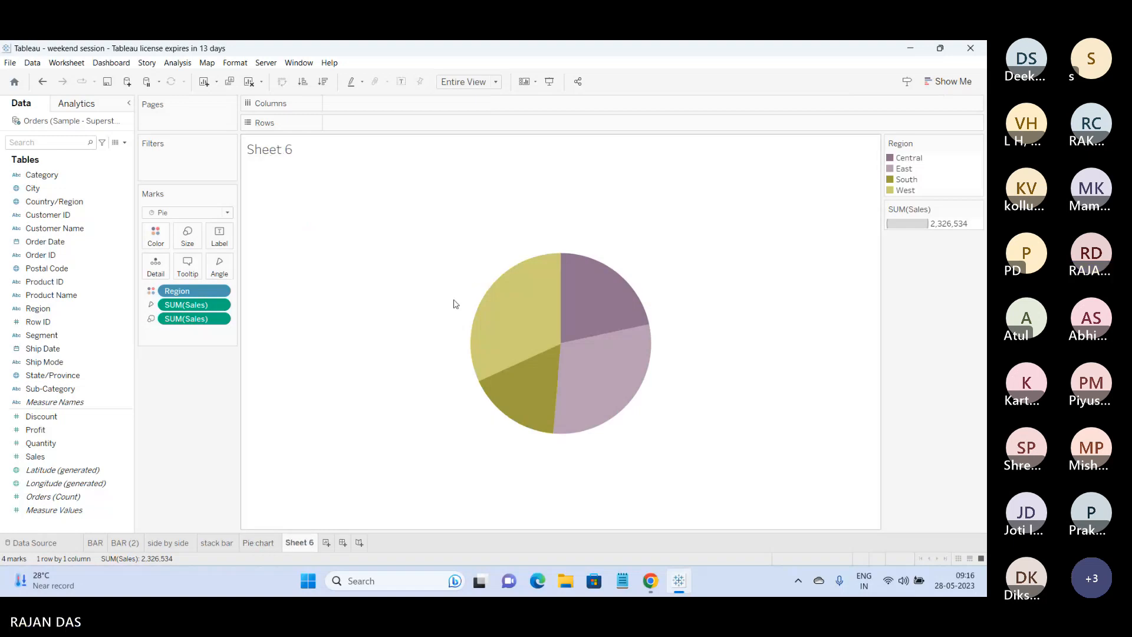
left_click(79, 418)
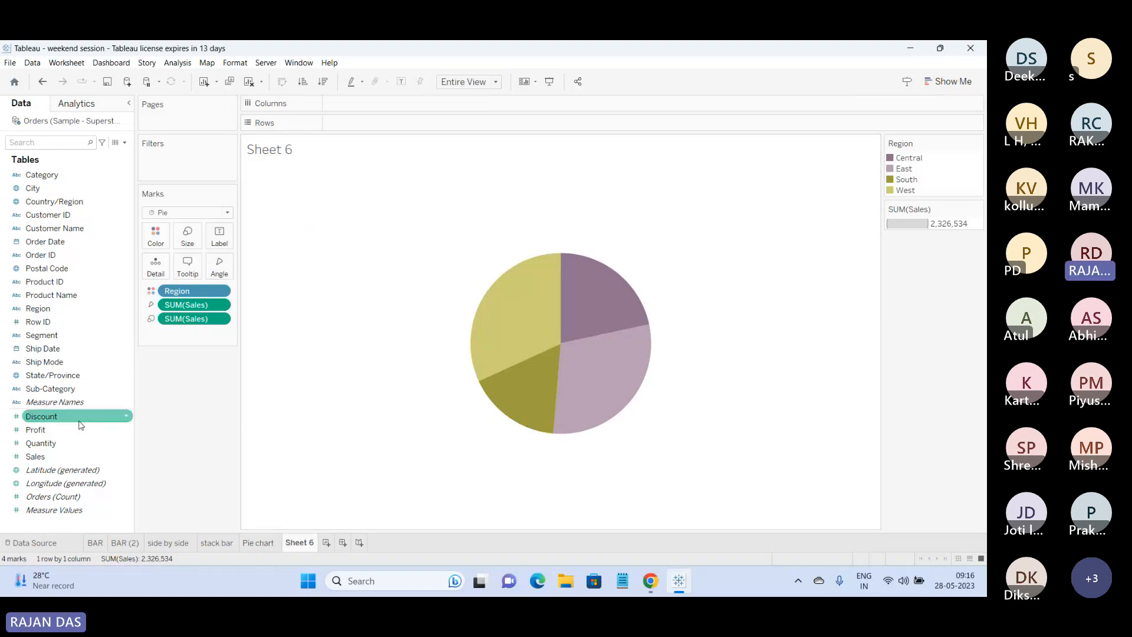
left_click_drag(35, 456, 226, 244)
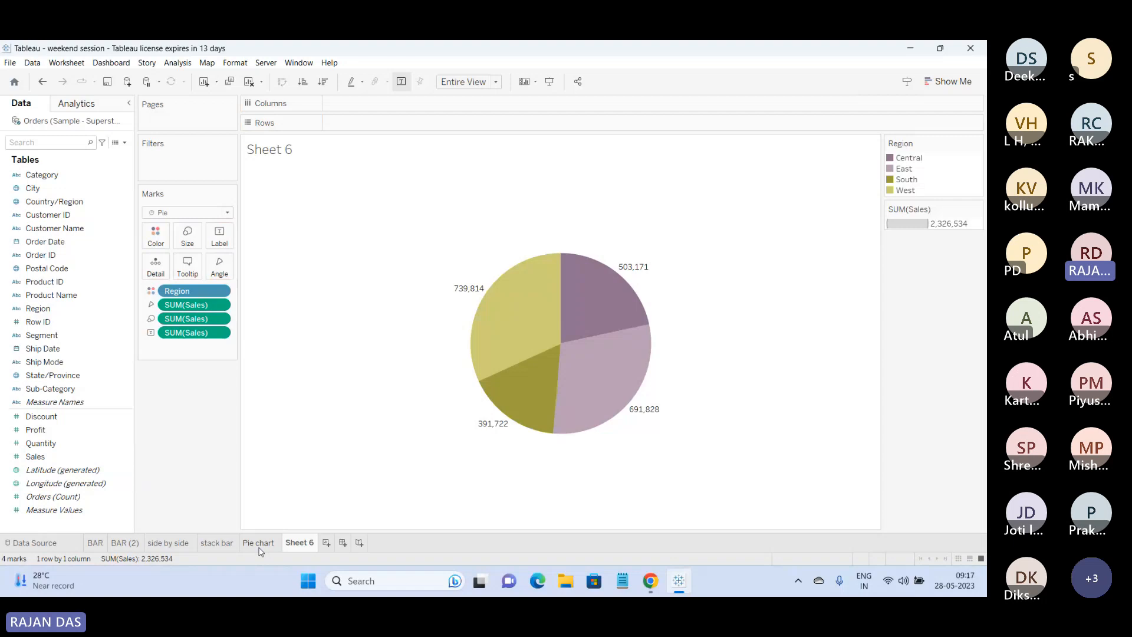
mouse_move(260, 550)
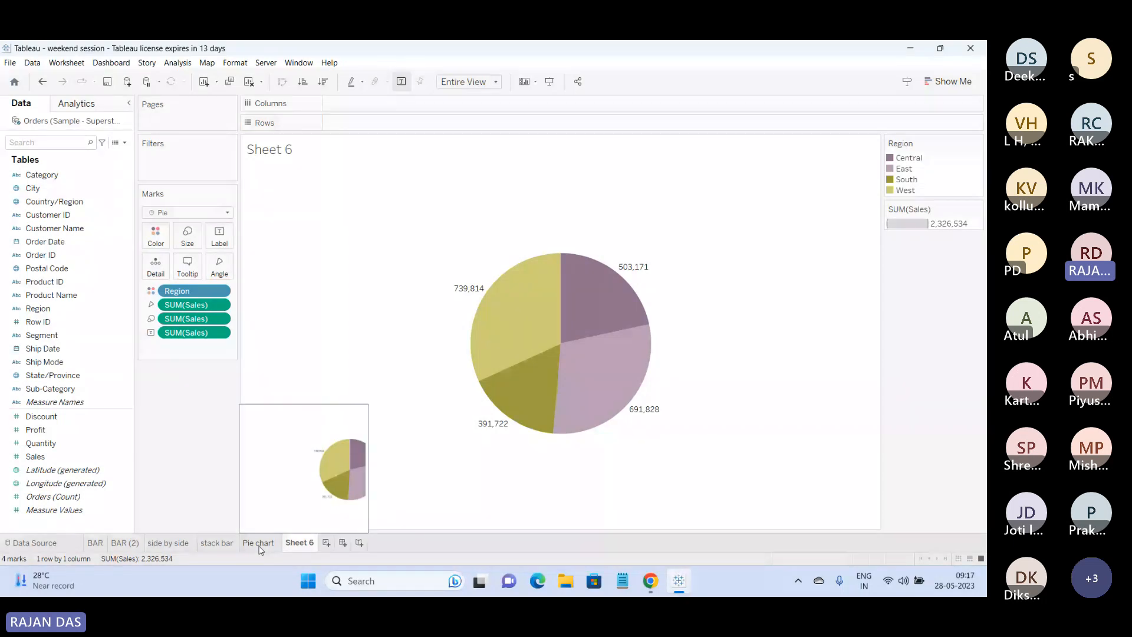
left_click(259, 546)
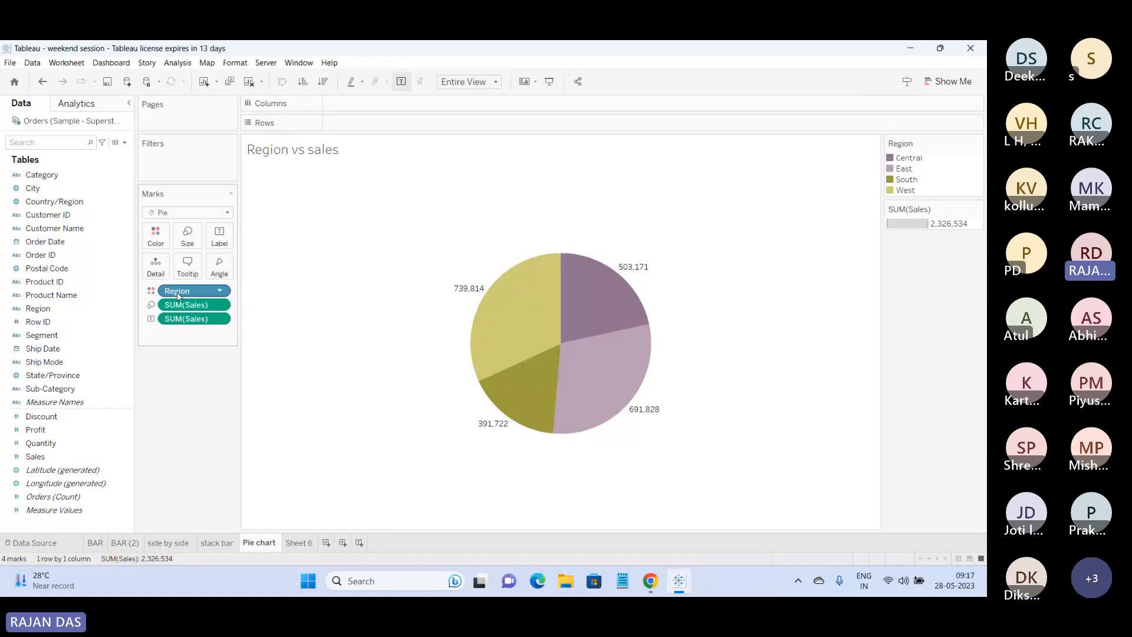
Compare the mark assignments on the Pie chart and Sheet 6 worksheets, finishing on Pie chart.
left_click(312, 548)
left_click(260, 549)
left_click(309, 544)
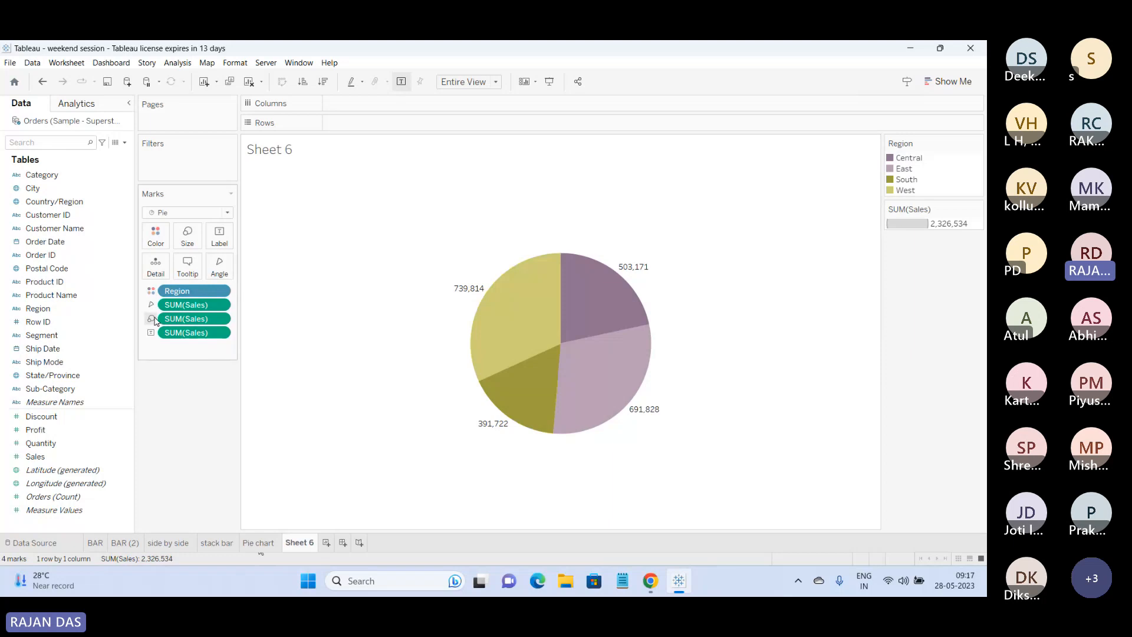
left_click(259, 542)
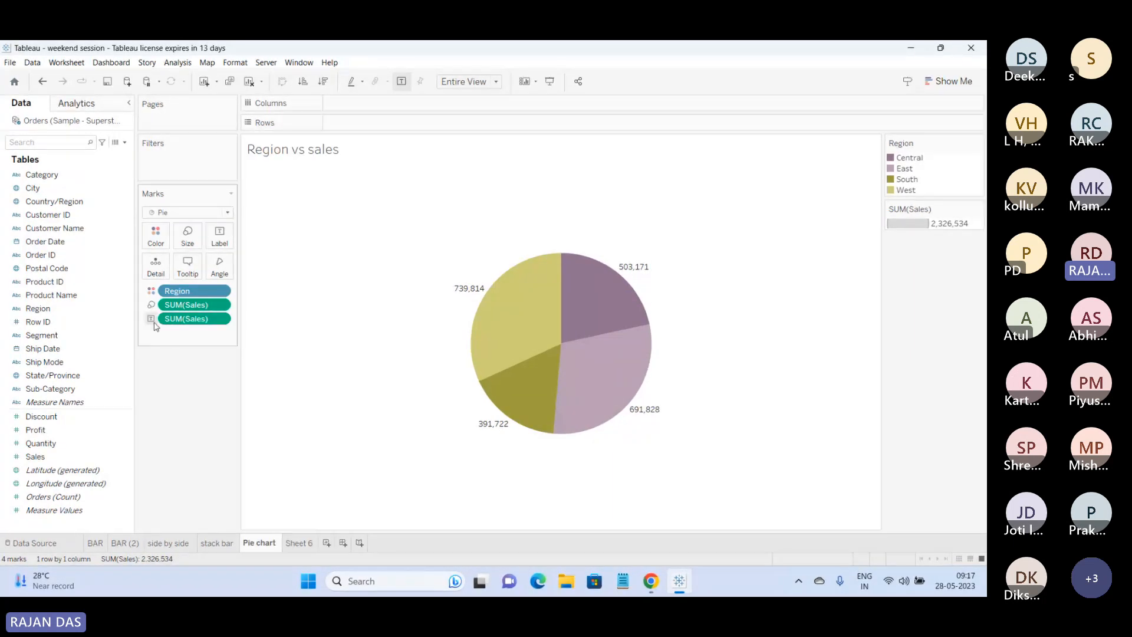
left_click(303, 543)
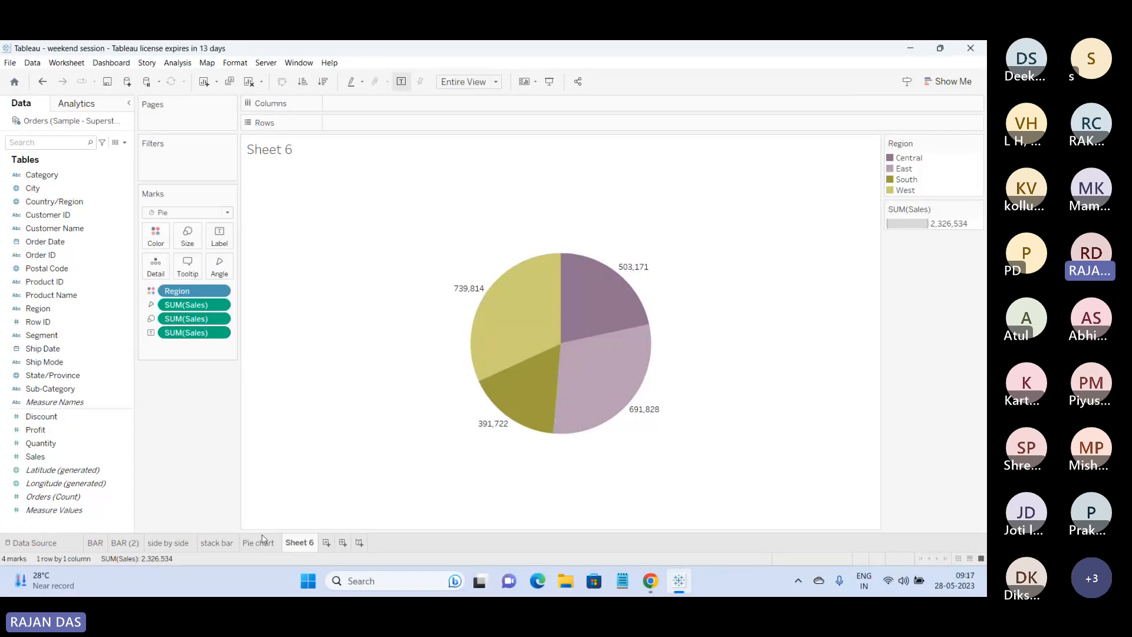
left_click(263, 540)
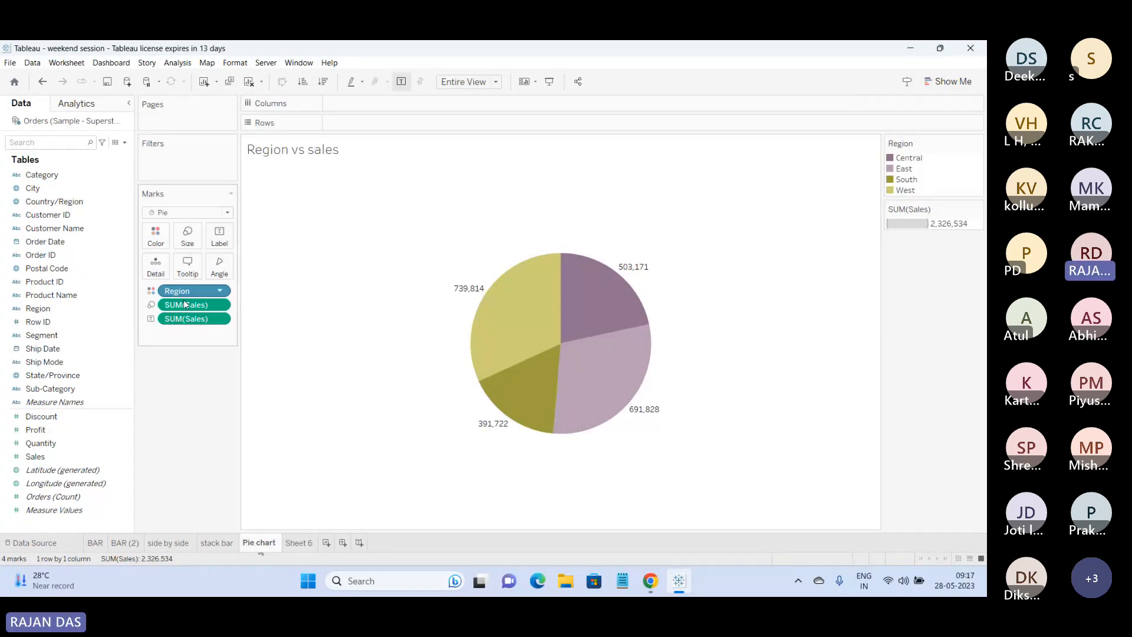
Remove Sales from the Size of the pie marks and inspect the resulting region slices.
left_click_drag(184, 305, 179, 422)
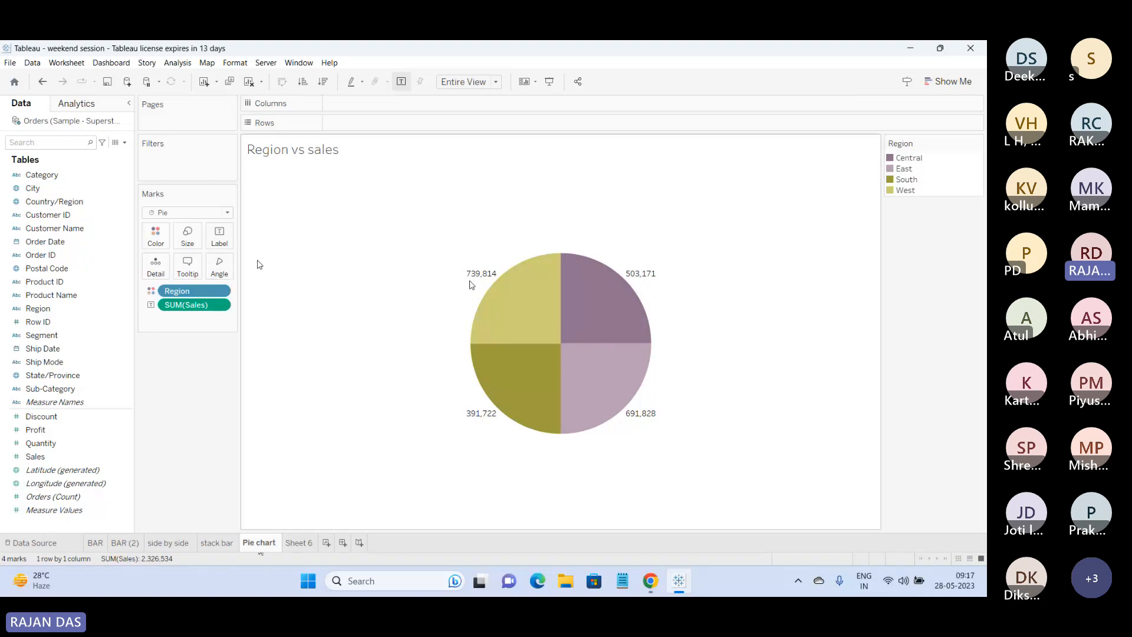
mouse_move(475, 279)
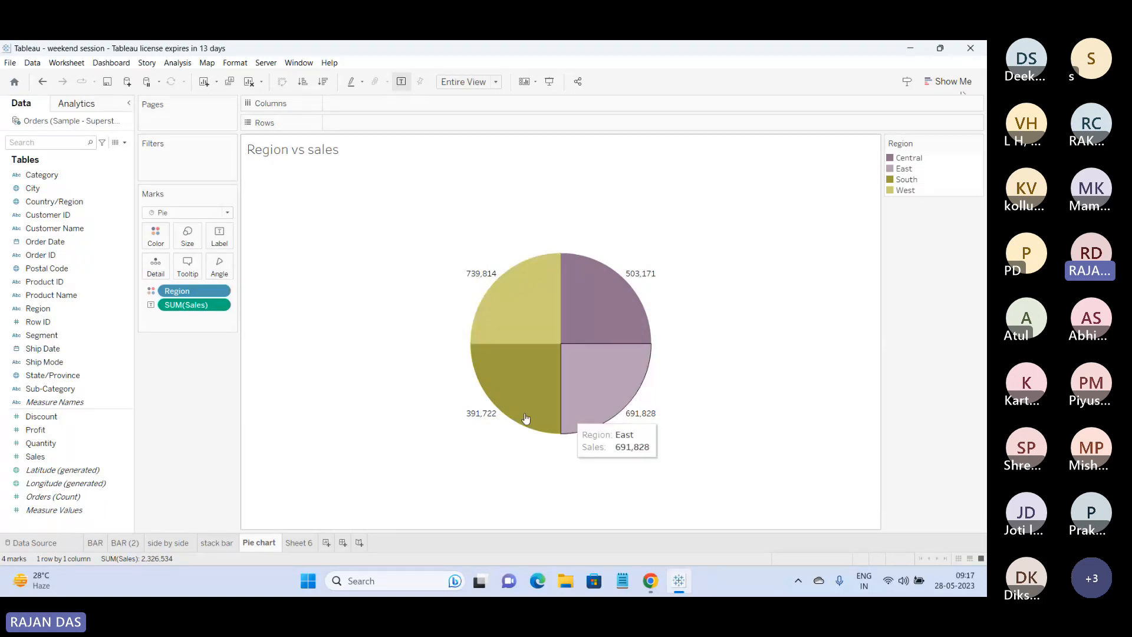
mouse_move(613, 282)
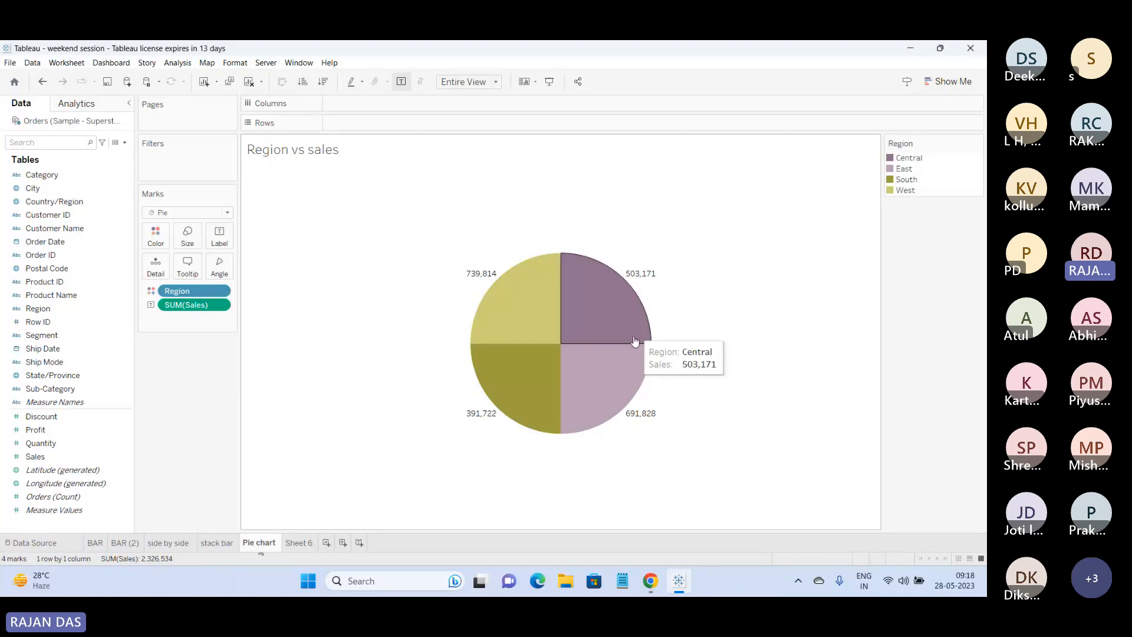
mouse_move(509, 407)
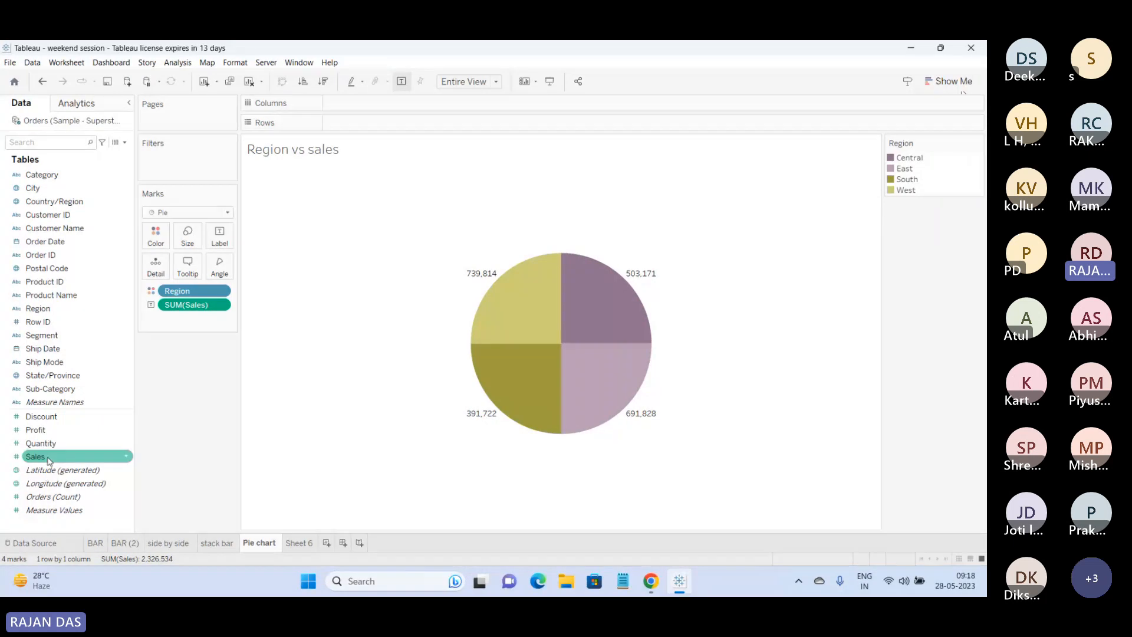
Assign Sales to the Angle of the region pie, and move that assignment to Size.
left_click_drag(50, 461, 220, 268)
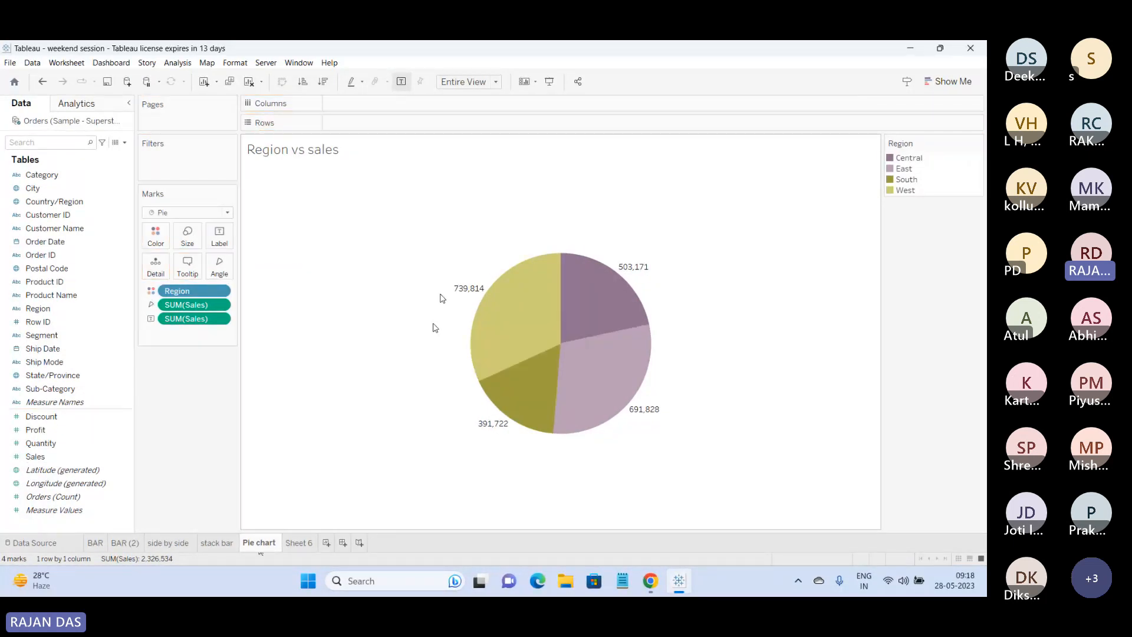
left_click_drag(180, 305, 187, 240)
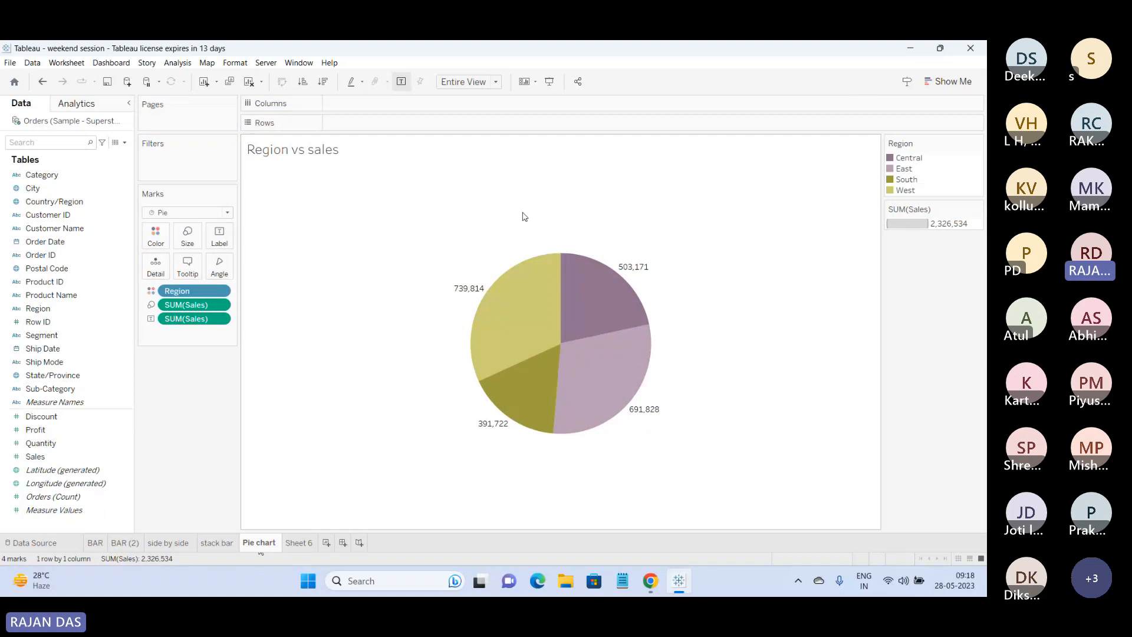
Compare the Pie chart worksheet with Sheet 6 again, finishing on Sheet 6.
left_click(299, 542)
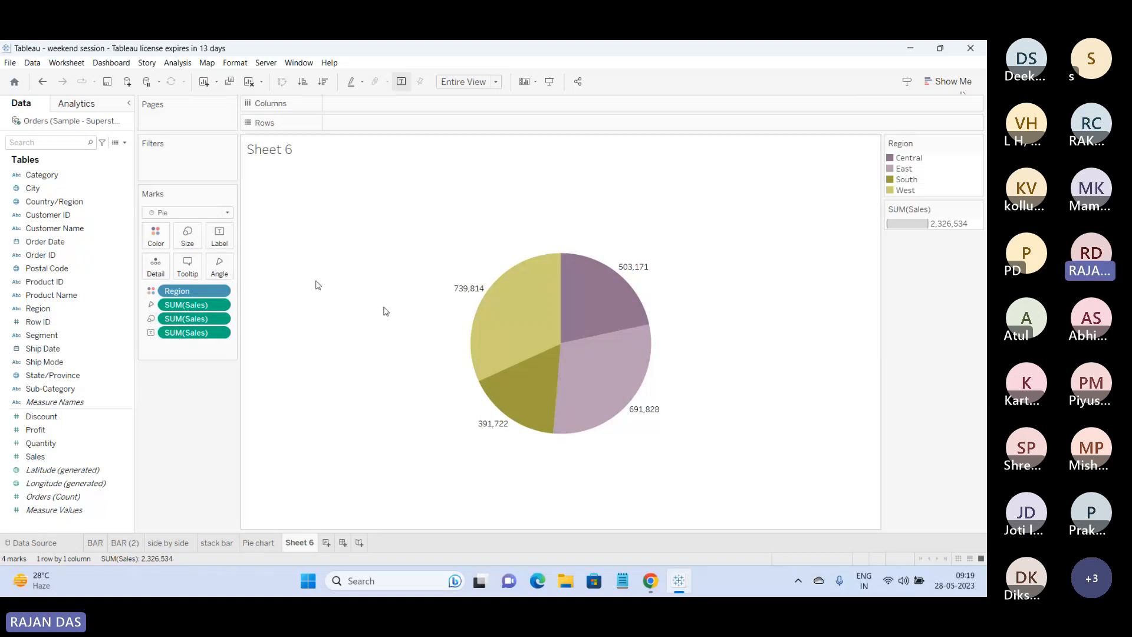
left_click(261, 543)
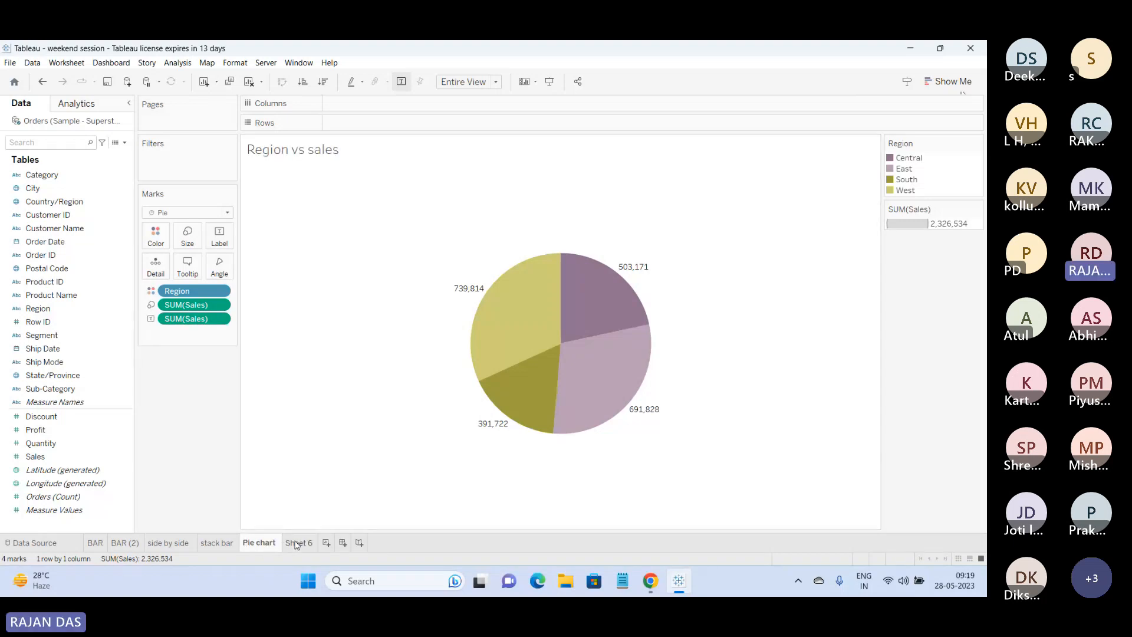
left_click(295, 543)
left_click(261, 542)
left_click(298, 543)
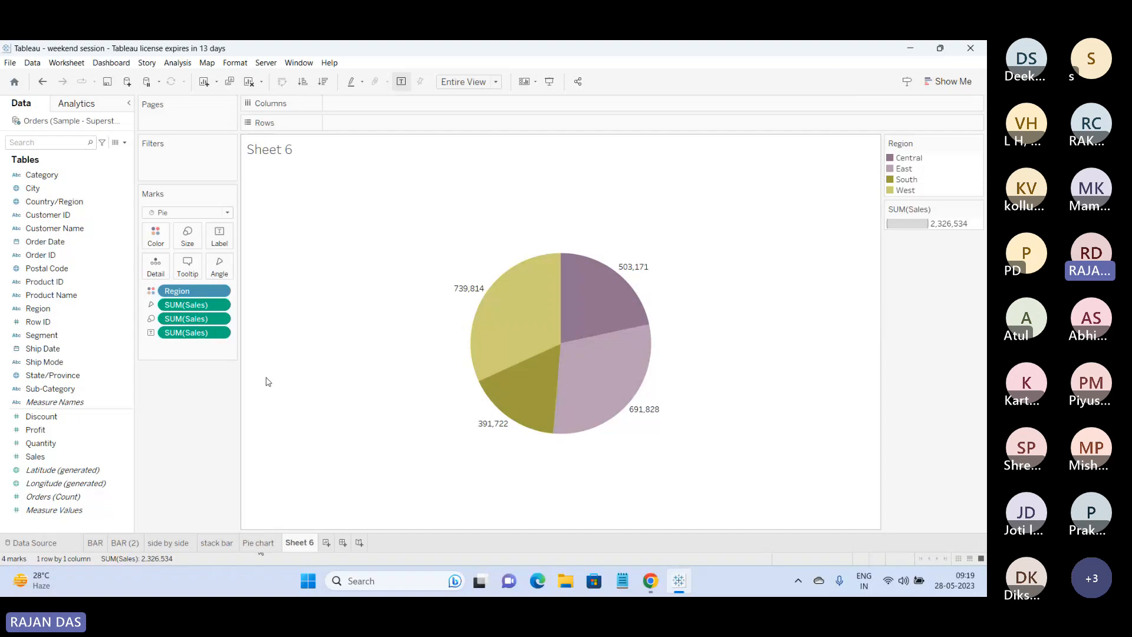
Replace the chart on Sheet 6 with a Profit by Category pie chart from Show Me, fitted to Entire View.
left_click(249, 82)
left_click(42, 174)
left_click(45, 241, "ctrl")
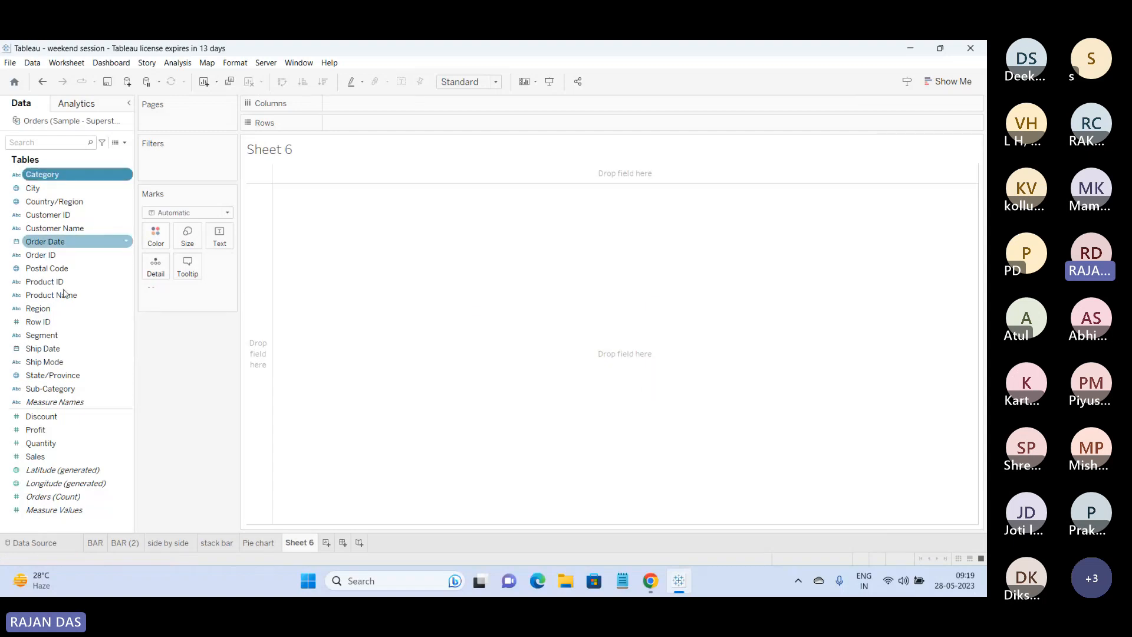
left_click(64, 432, "ctrl")
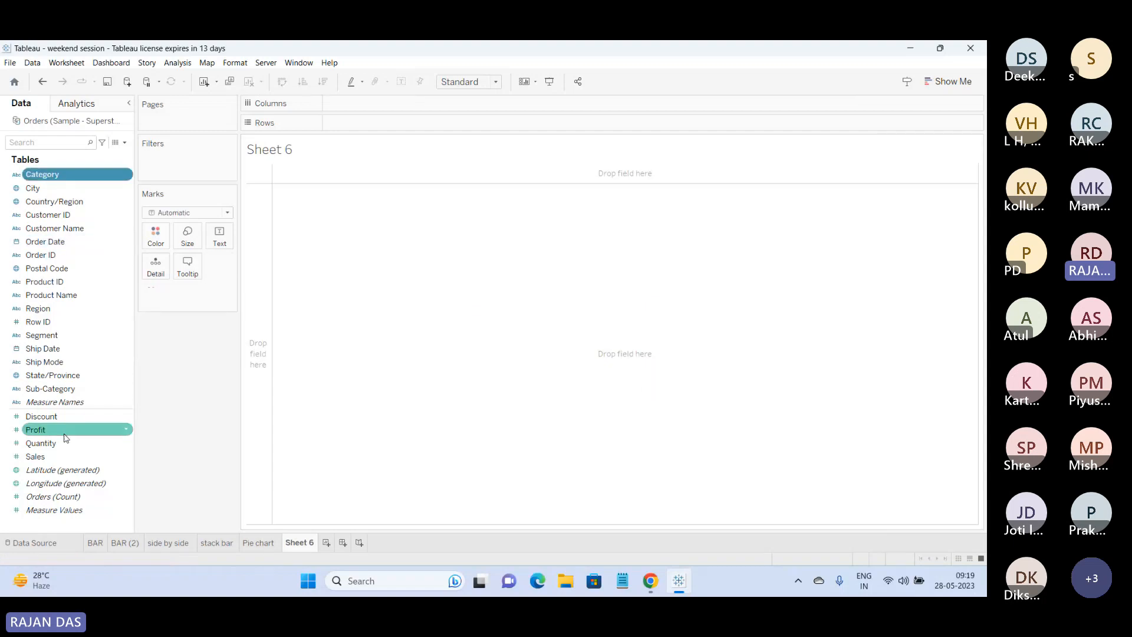
left_click(950, 82)
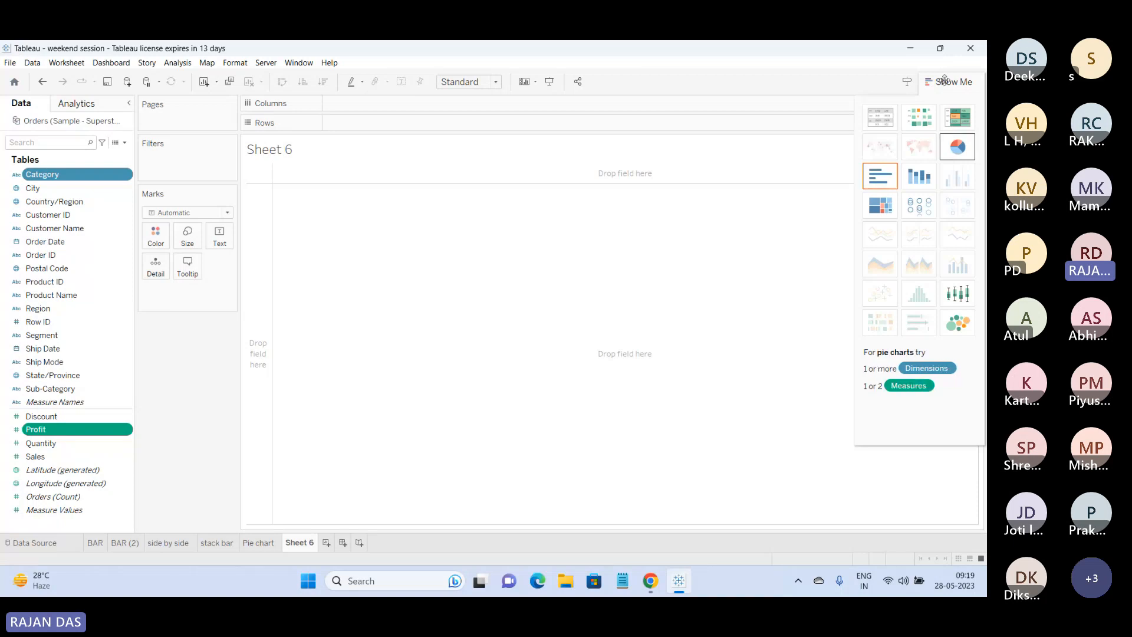
left_click(957, 147)
left_click(949, 81)
left_click(495, 81)
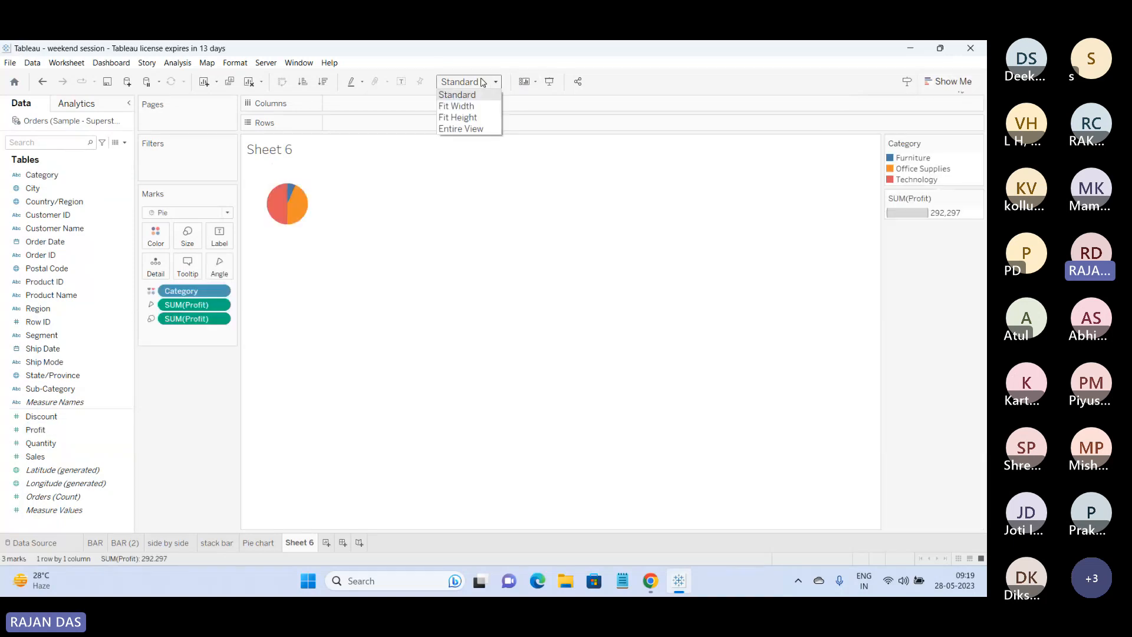
left_click(478, 130)
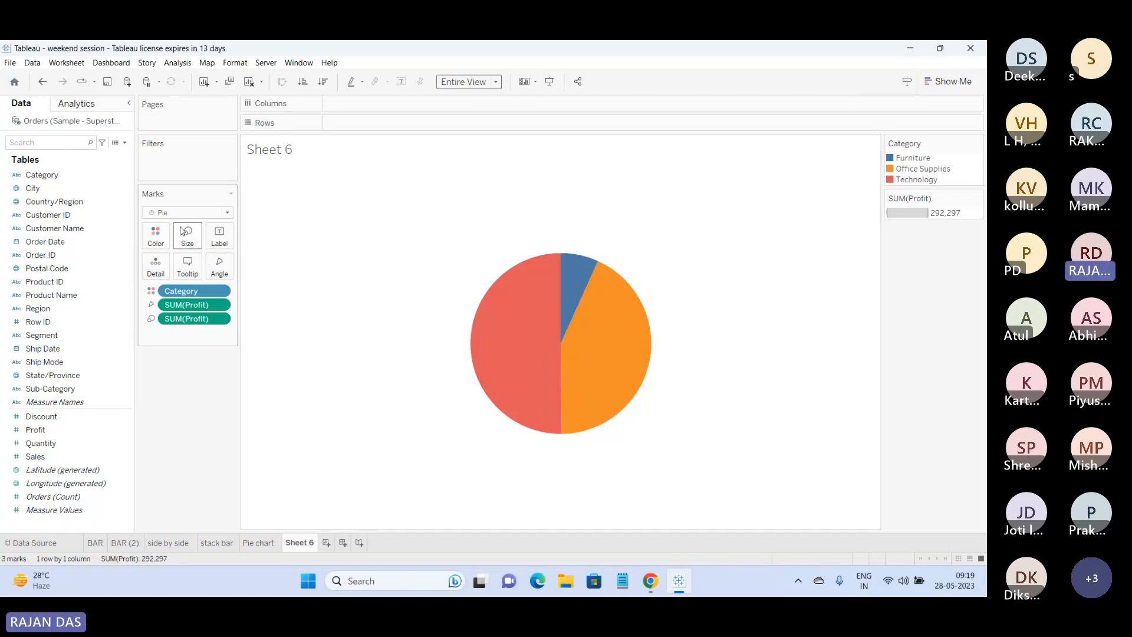
Recolor the Category slices with the Green-Orange-Teal palette.
left_click(156, 238)
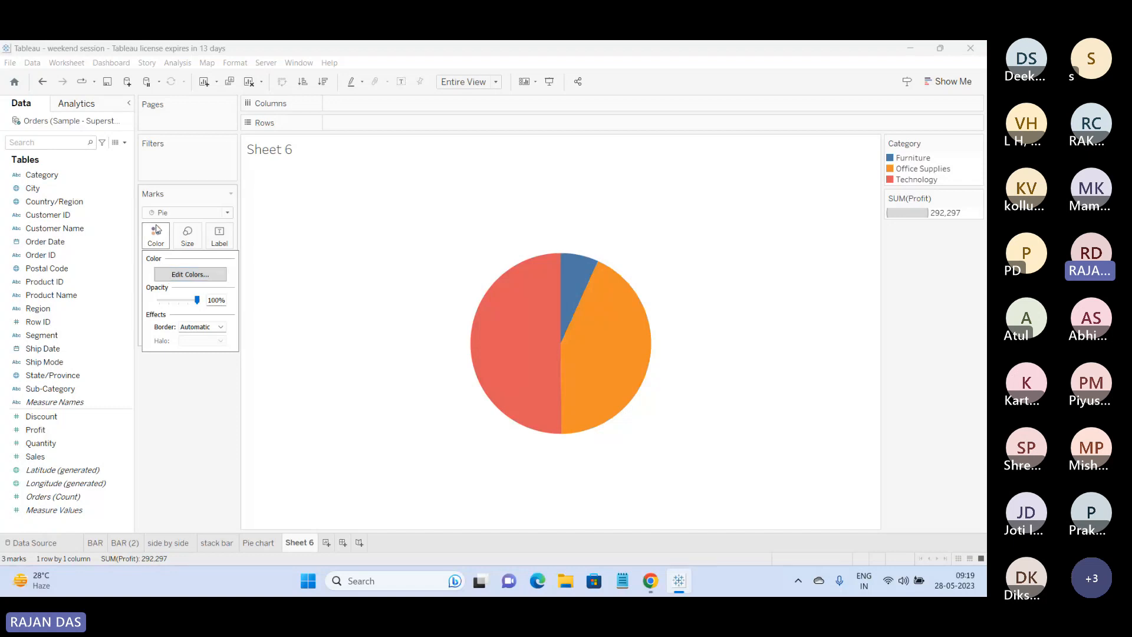
left_click(167, 276)
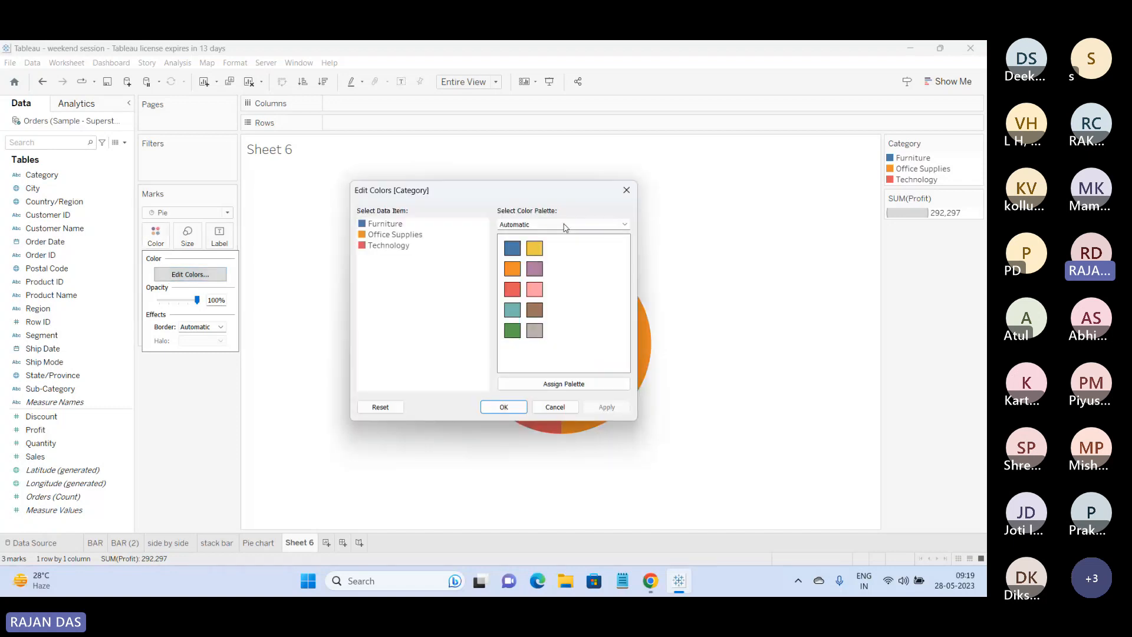
left_click(624, 224)
left_click_drag(625, 270, 627, 326)
scroll(560, 307, "up", 3)
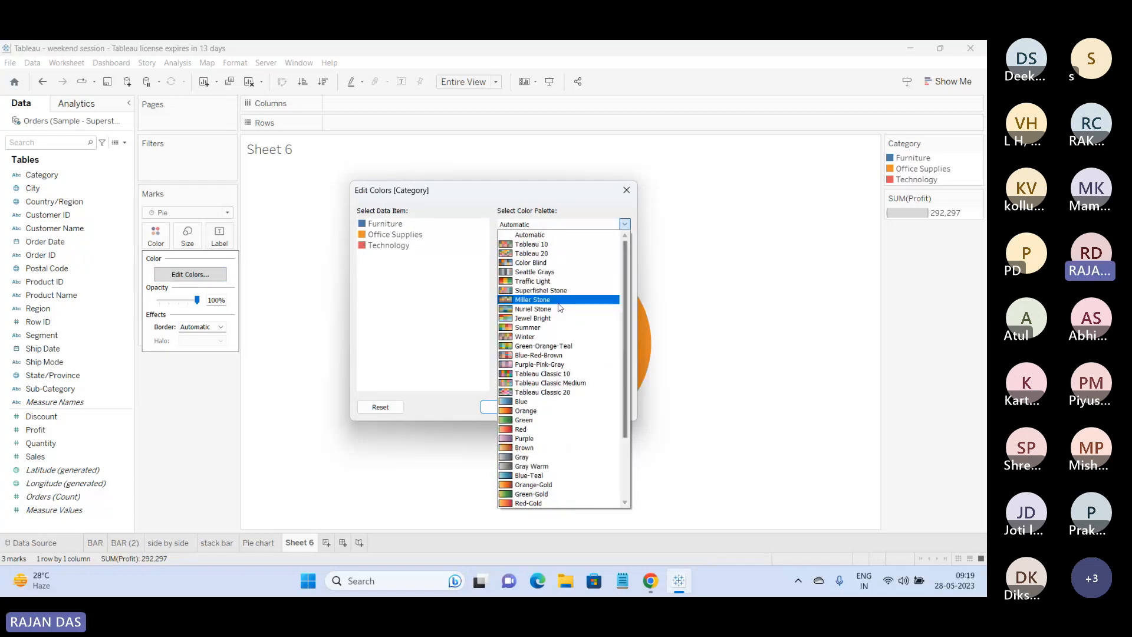
left_click(552, 346)
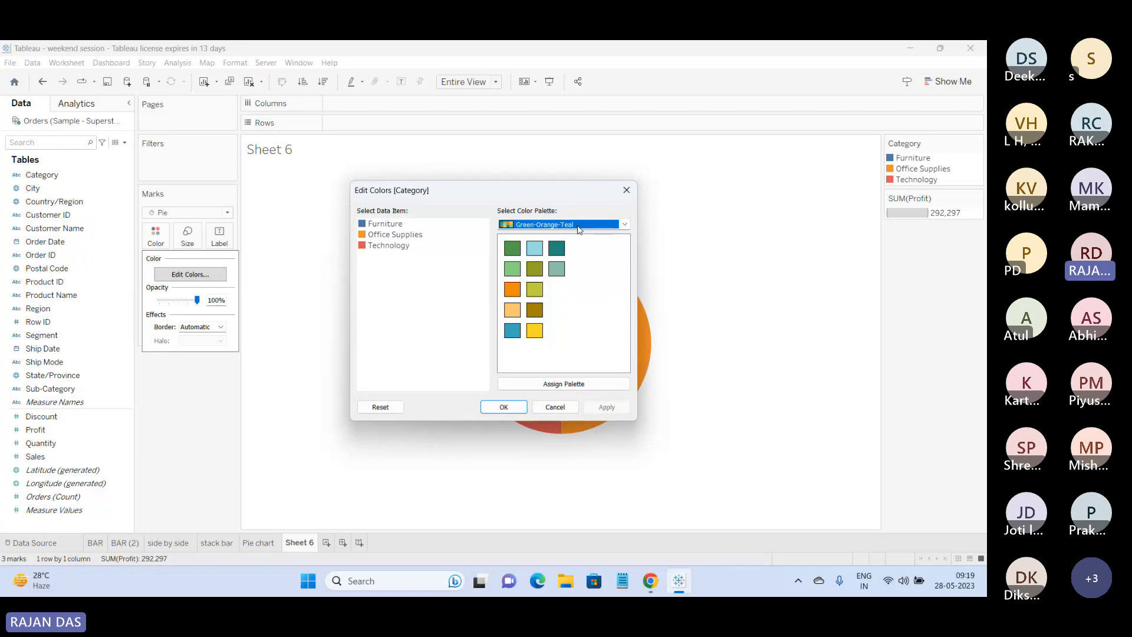
left_click(570, 384)
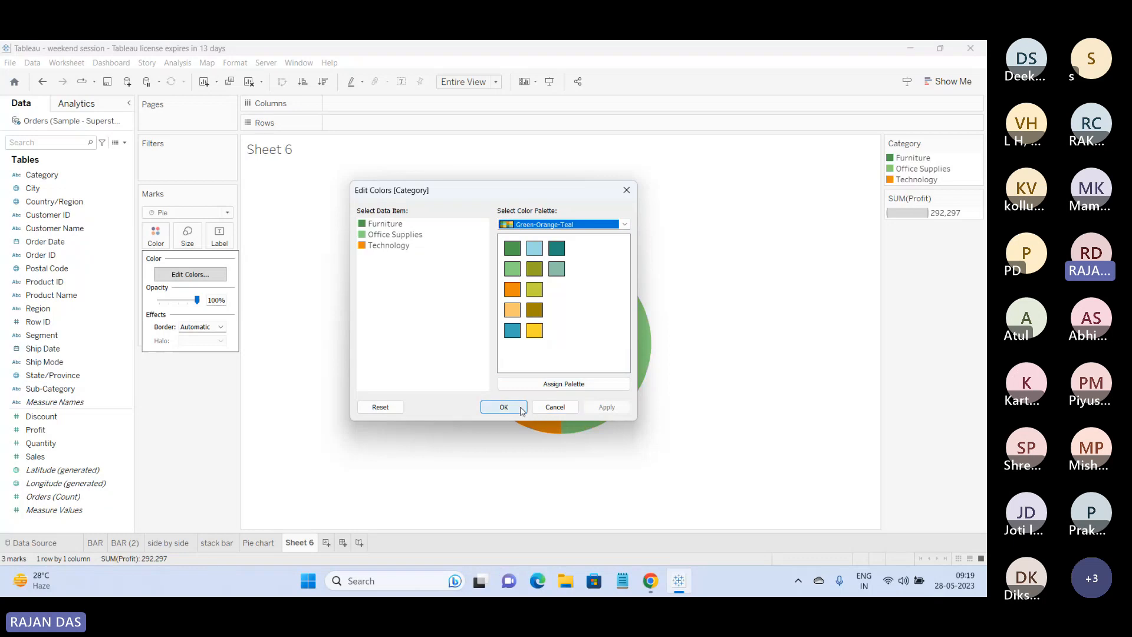
left_click(504, 407)
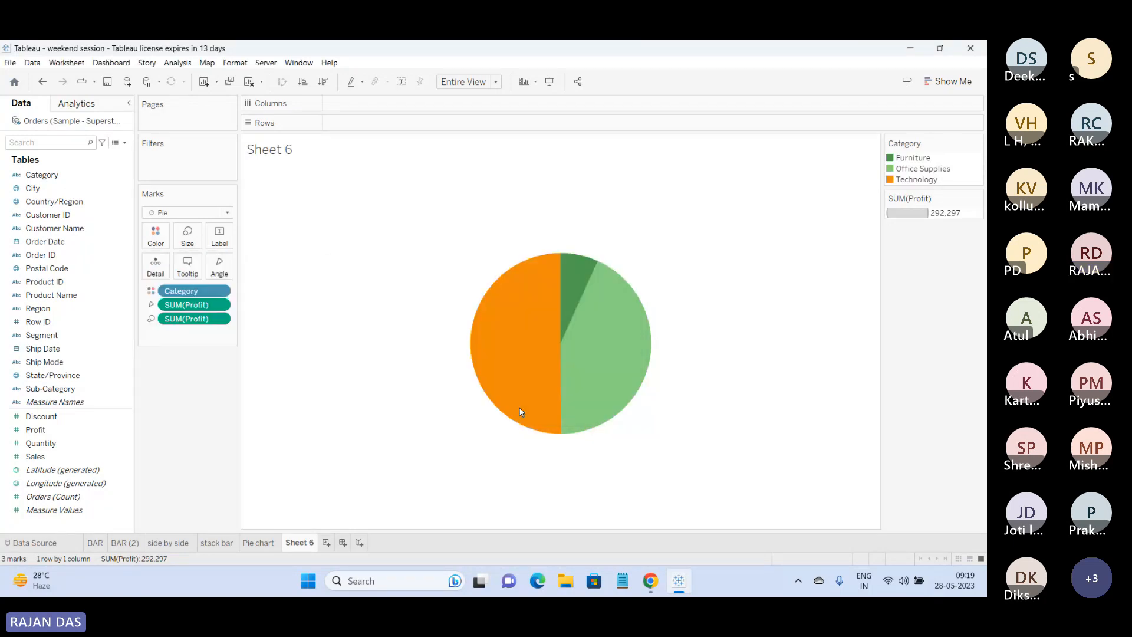
Assign the Tableau Classic 10 palette to the Category slices.
left_click(163, 247)
left_click(194, 274)
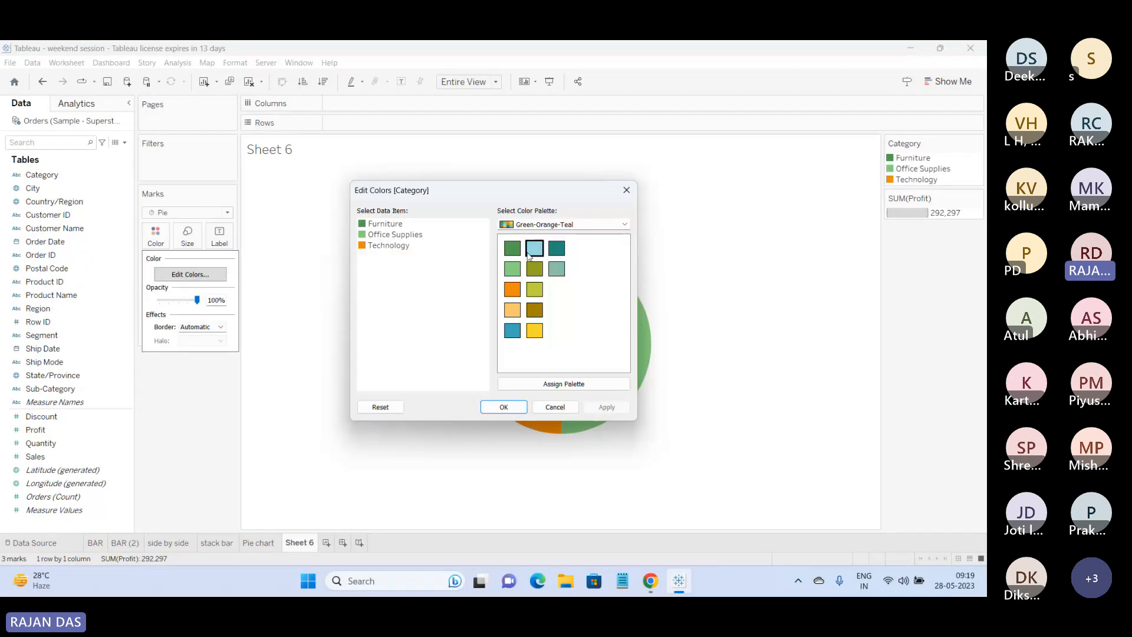
left_click(563, 224)
left_click(542, 293)
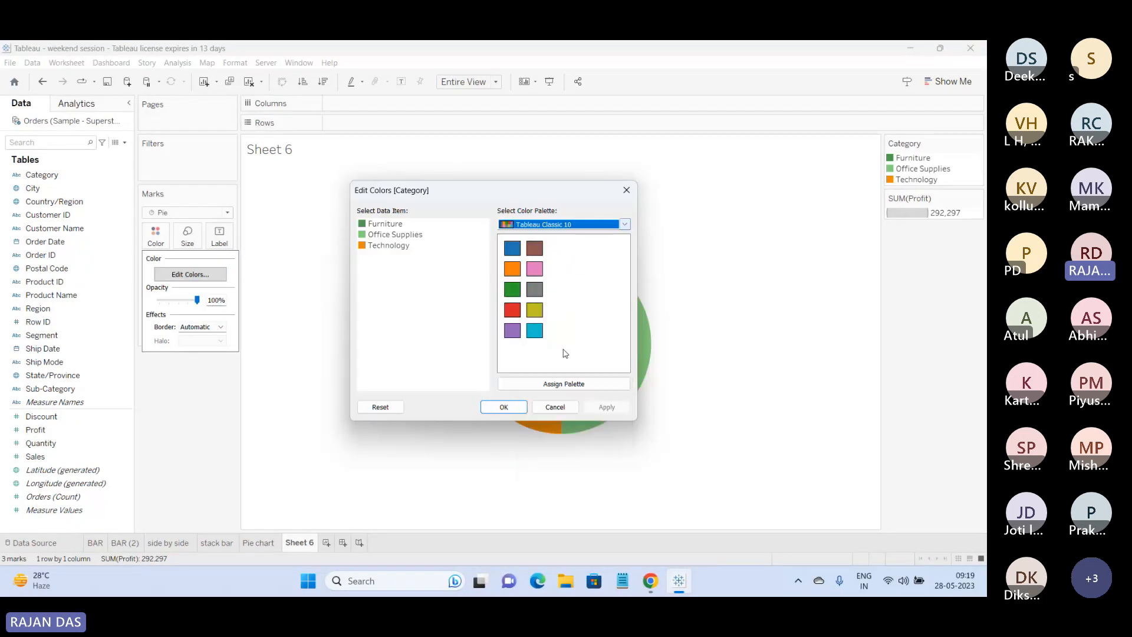
left_click(571, 385)
left_click_drag(478, 193, 267, 147)
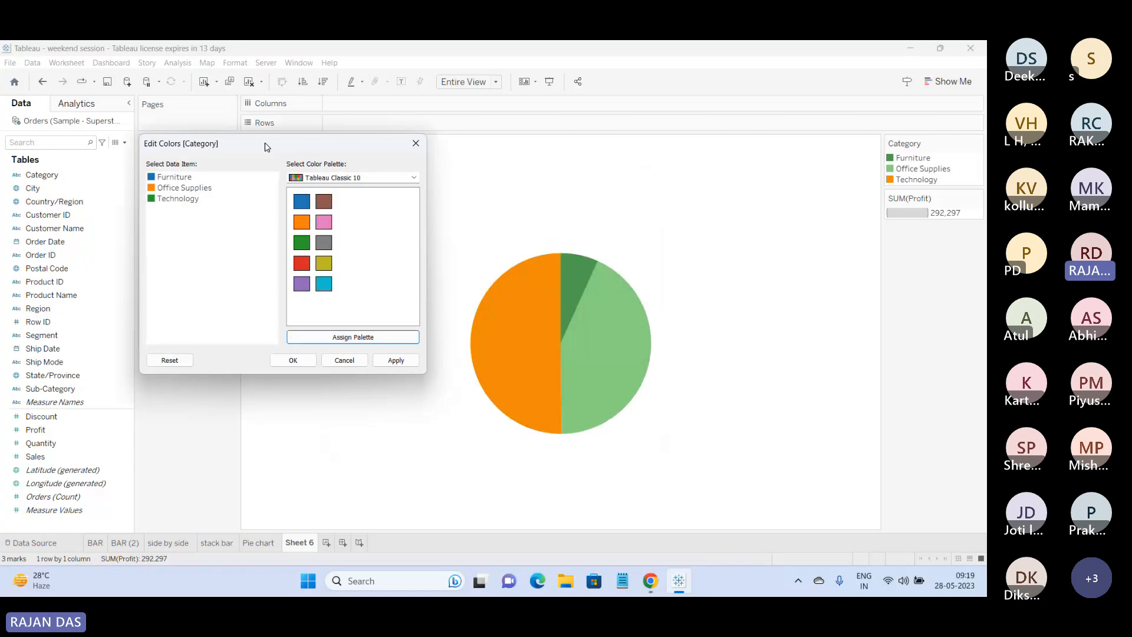
left_click(292, 360)
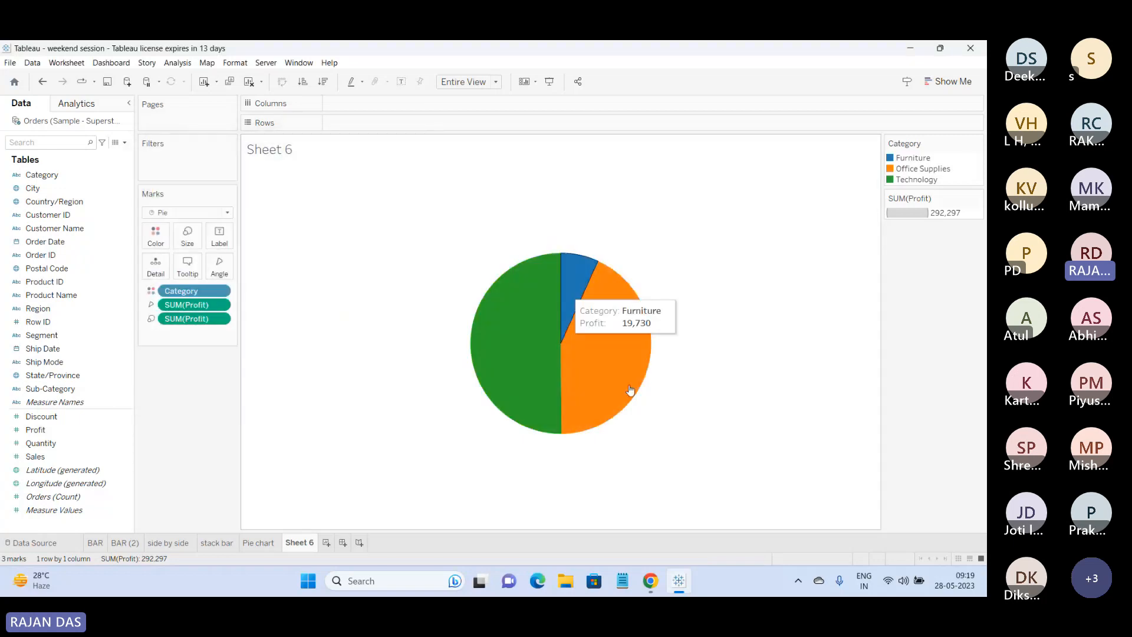
Apply the Blue palette to the Category slices, keeping the color editor open beside the pie.
left_click(156, 236)
left_click(190, 274)
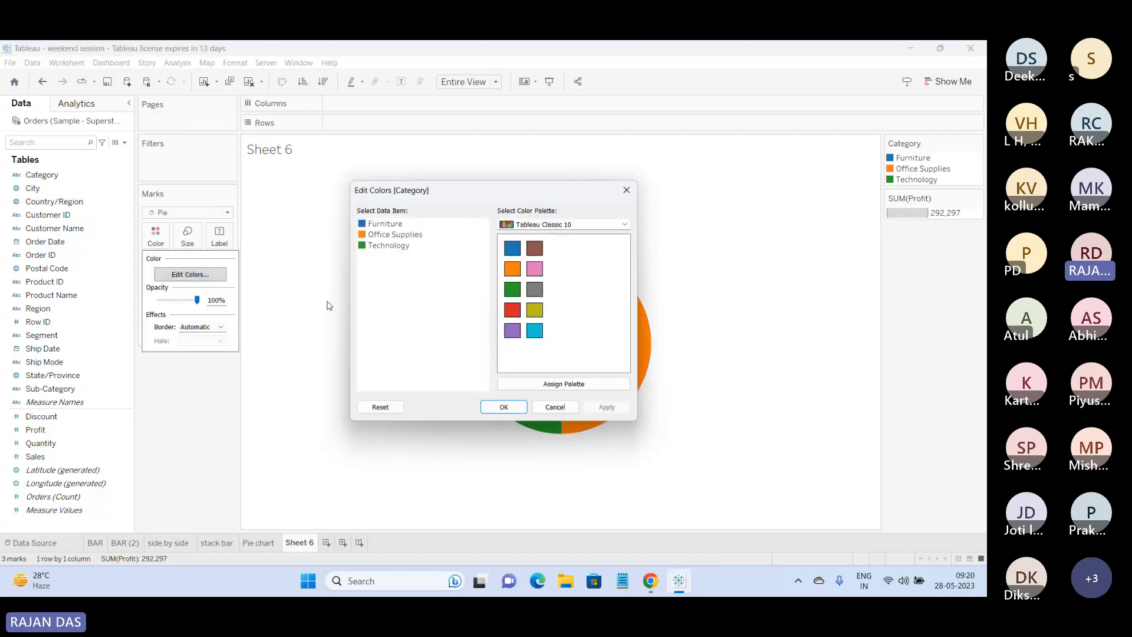
left_click(537, 225)
left_click(537, 318)
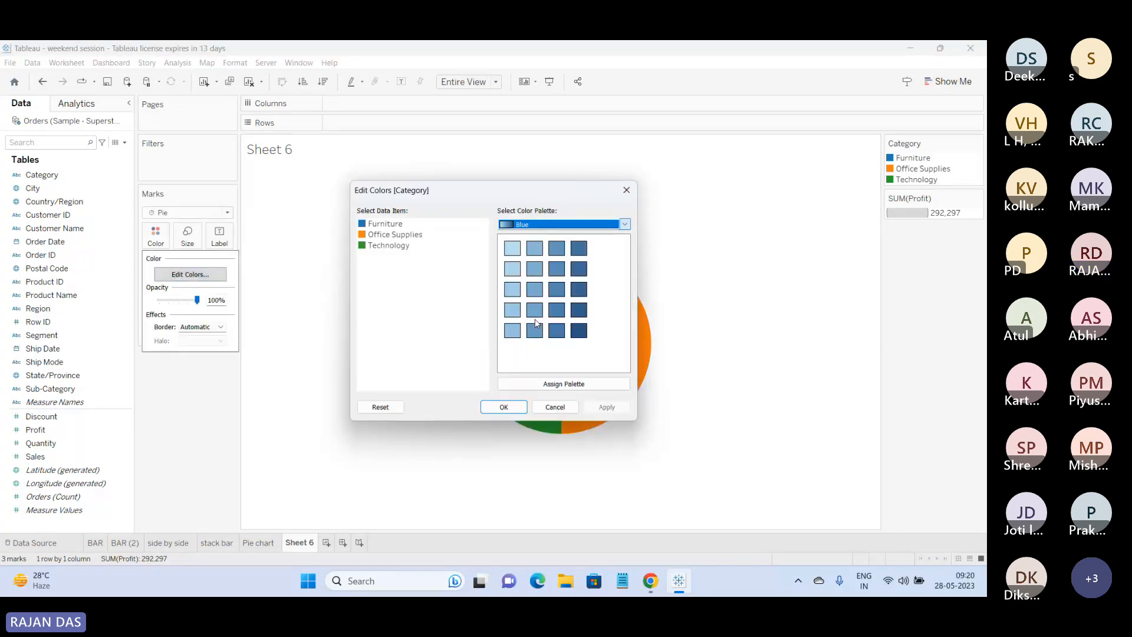
left_click(567, 384)
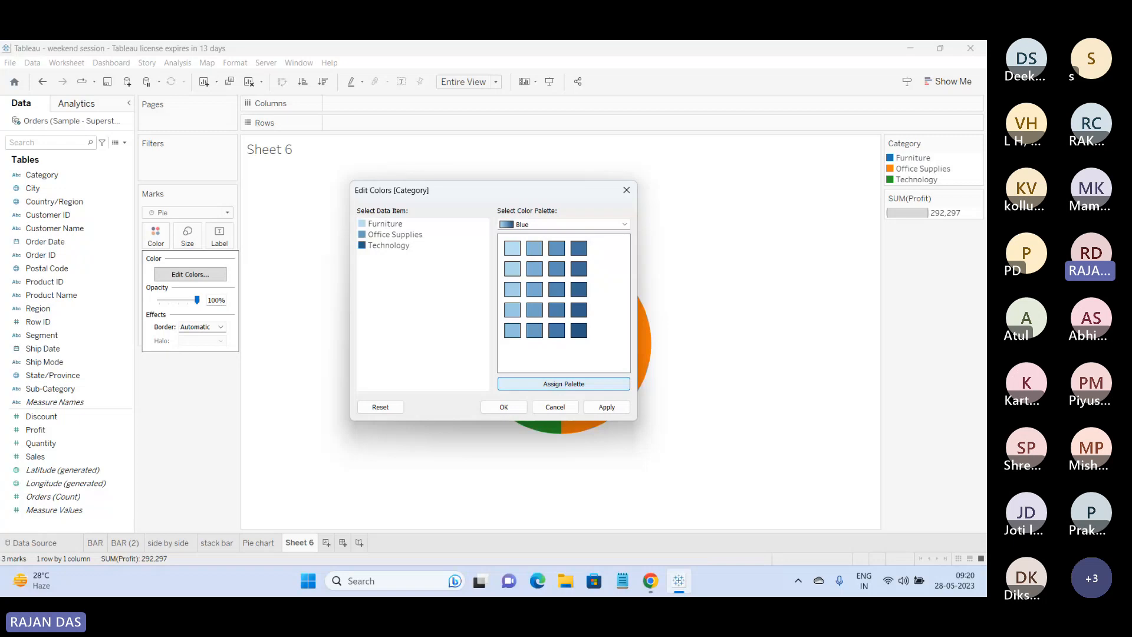
left_click_drag(485, 197, 306, 170)
left_click(429, 381)
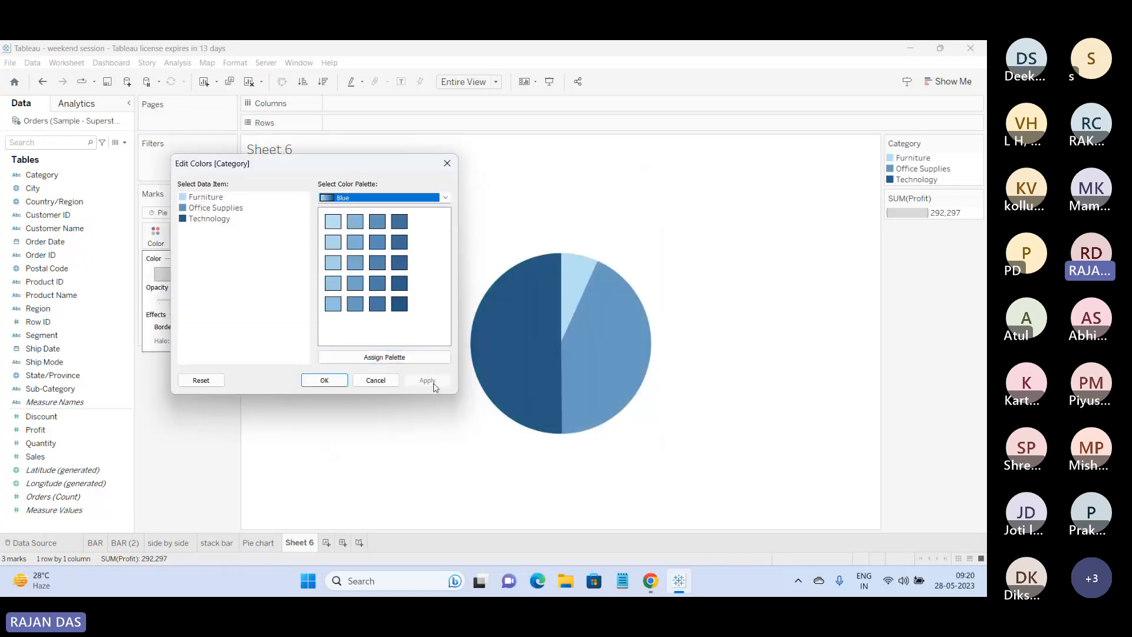
Assign and apply the Tableau Classic 20 palette to the Category slices.
left_click(415, 198)
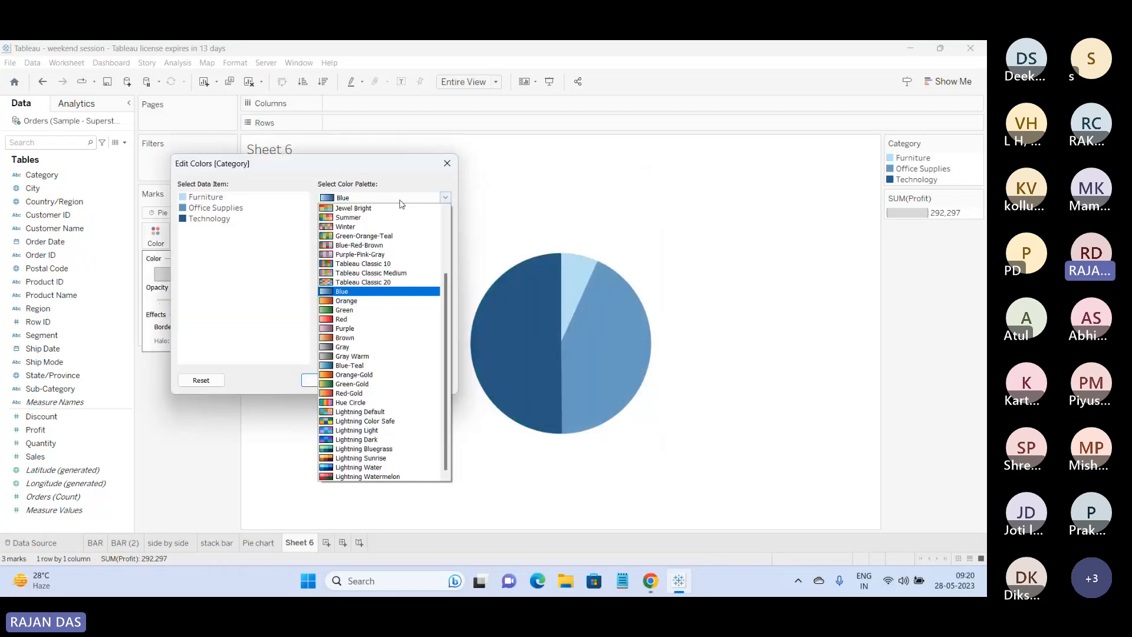
left_click(380, 275)
left_click(379, 356)
left_click(428, 381)
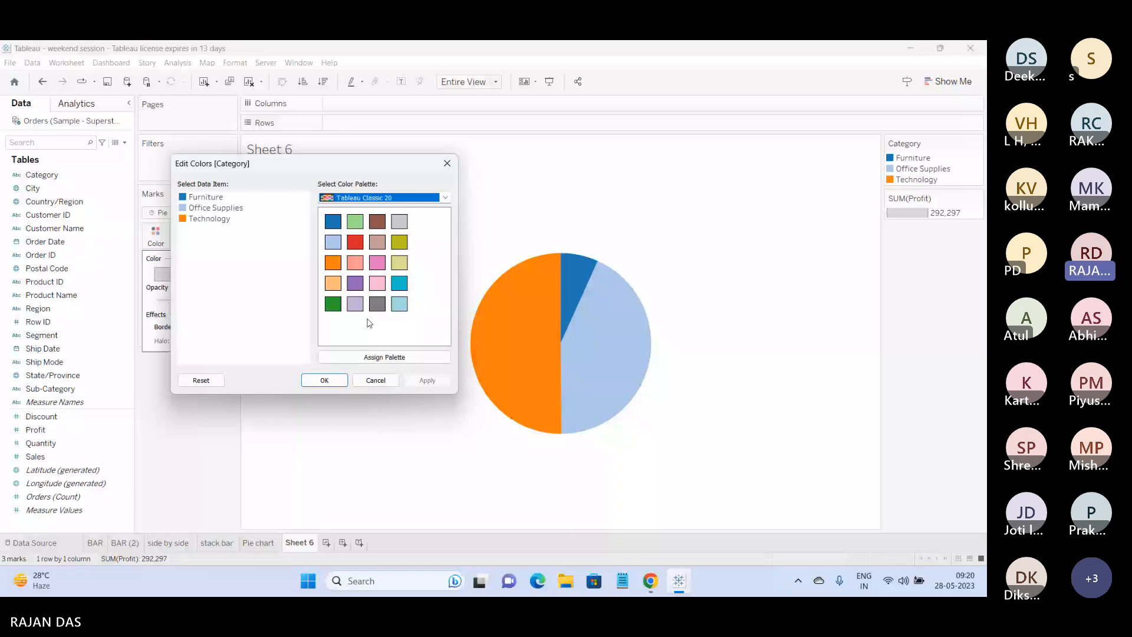
Recolor the Category slices with the Blue-Red-Brown palette and accept the color changes.
left_click(436, 198)
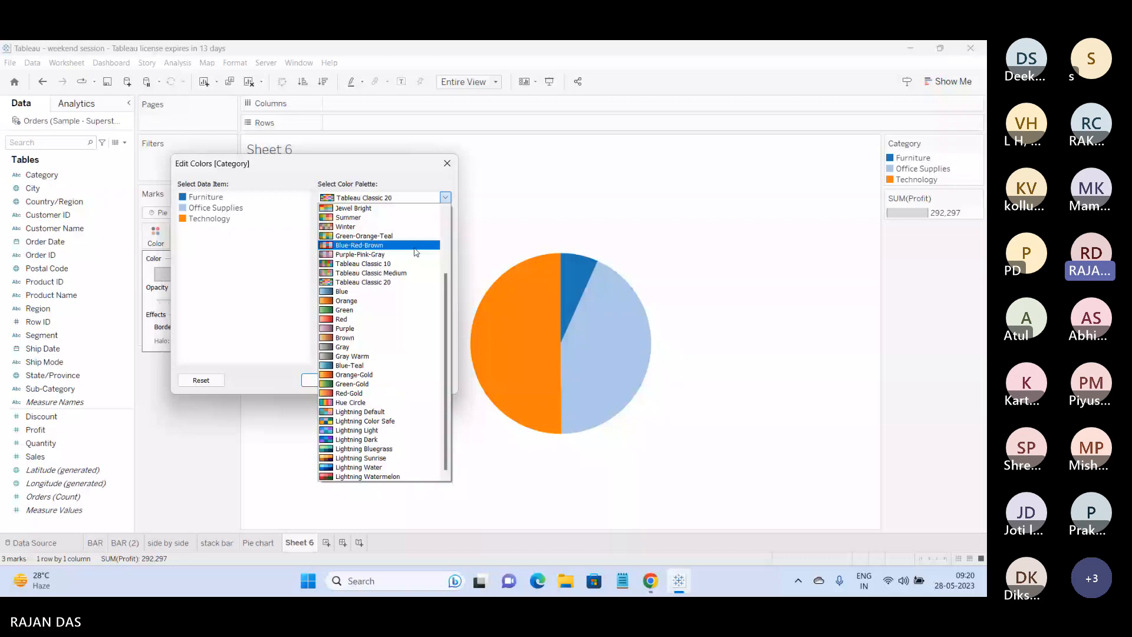
left_click(415, 245)
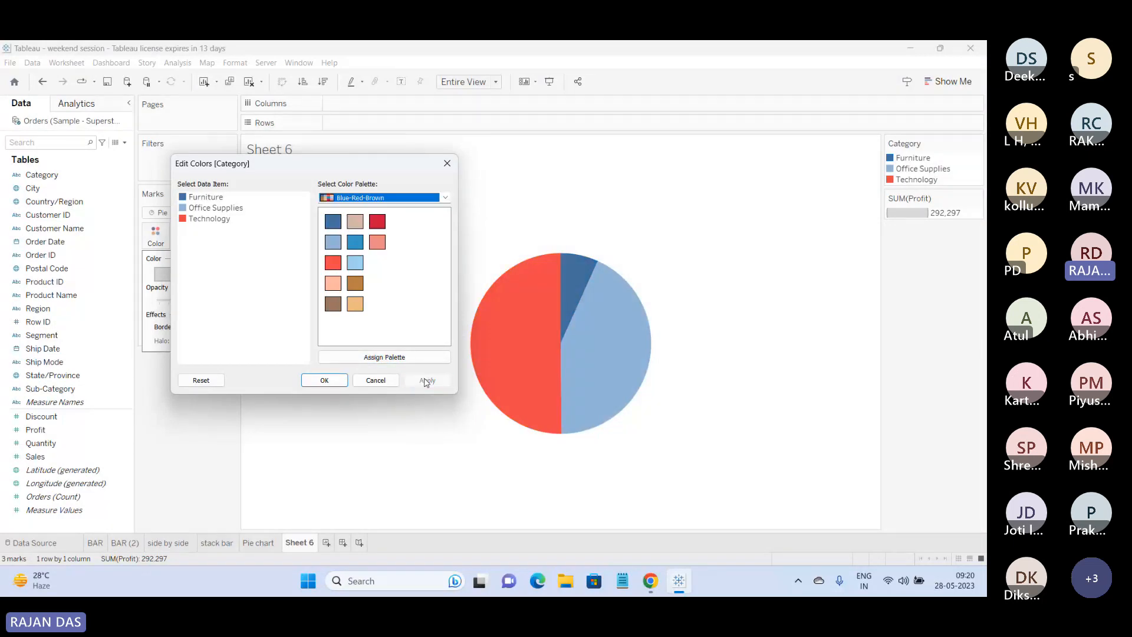
left_click(324, 380)
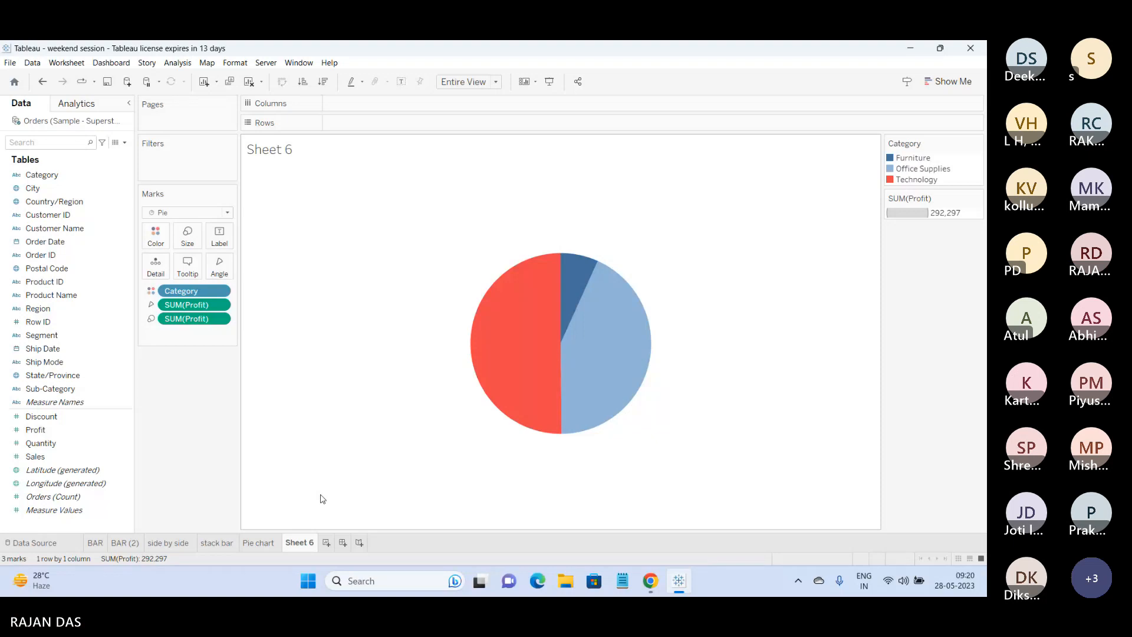
Delete the Sheet 6 worksheet containing the Profit by Category pie.
mouse_move(678, 579)
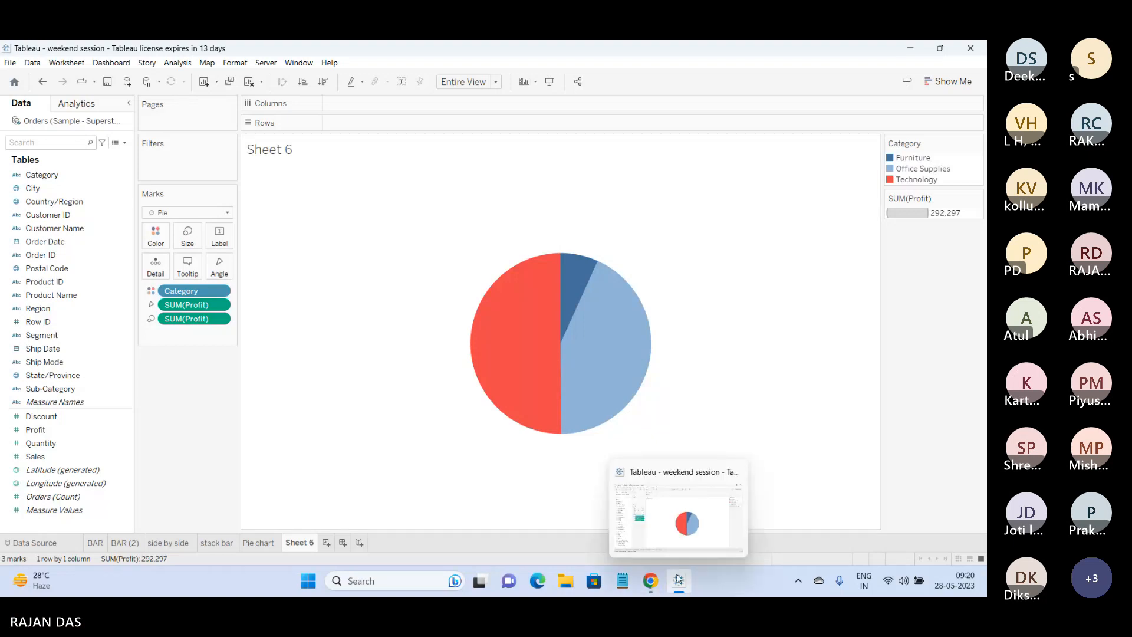
left_click(258, 542)
left_click(298, 543)
right_click(298, 542)
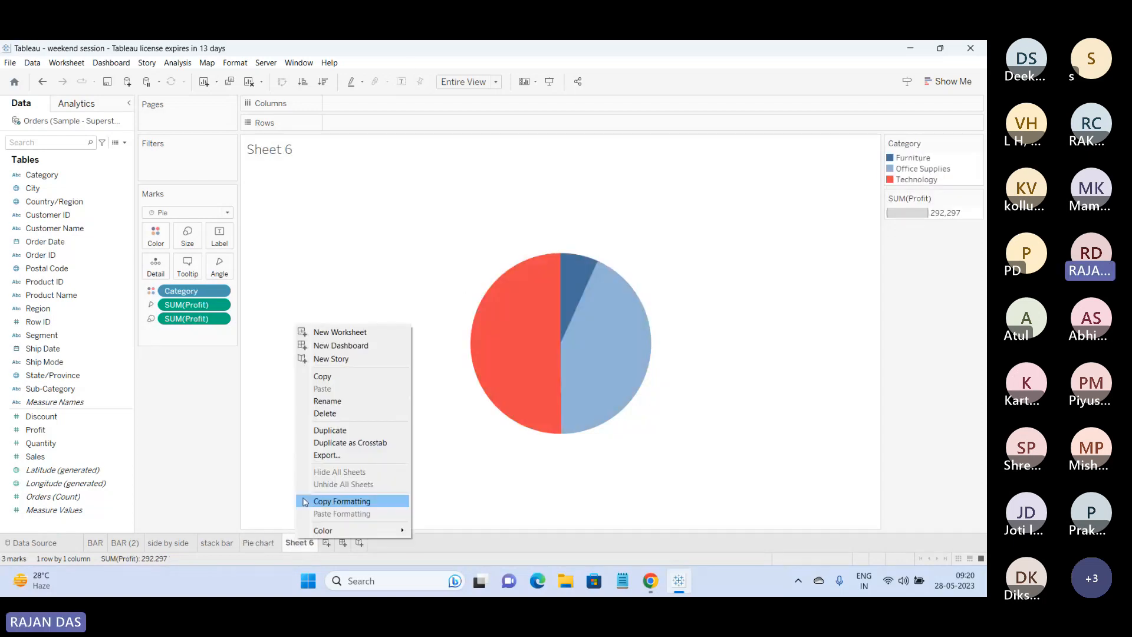
left_click(334, 418)
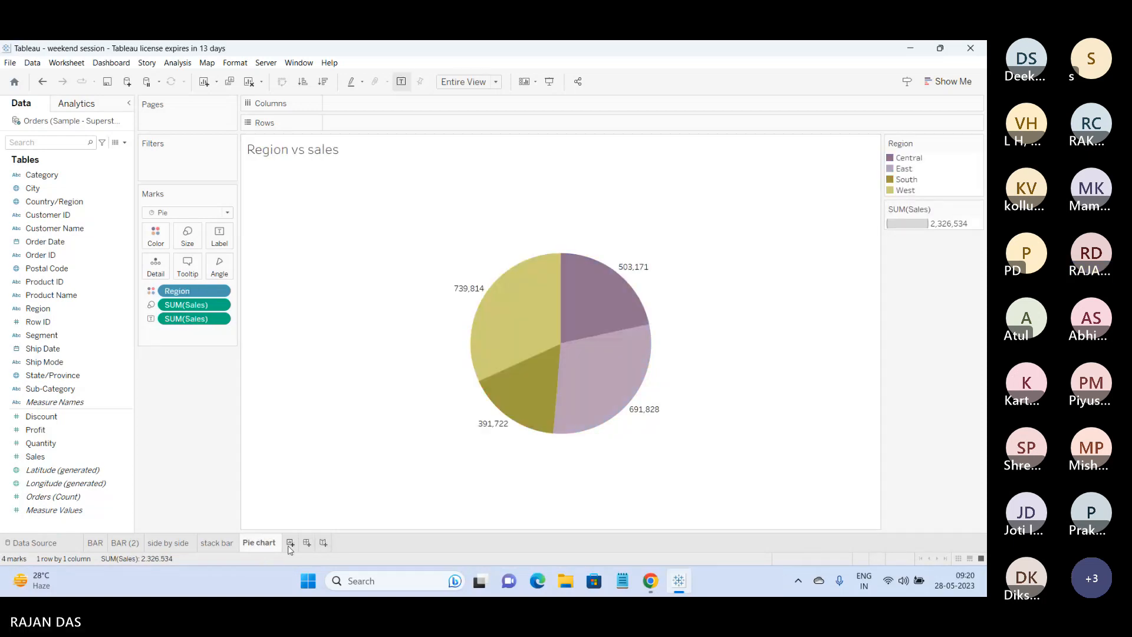
Add a new worksheet after the Pie chart sheet and rename it "Text table".
left_click(290, 542)
left_click(940, 82)
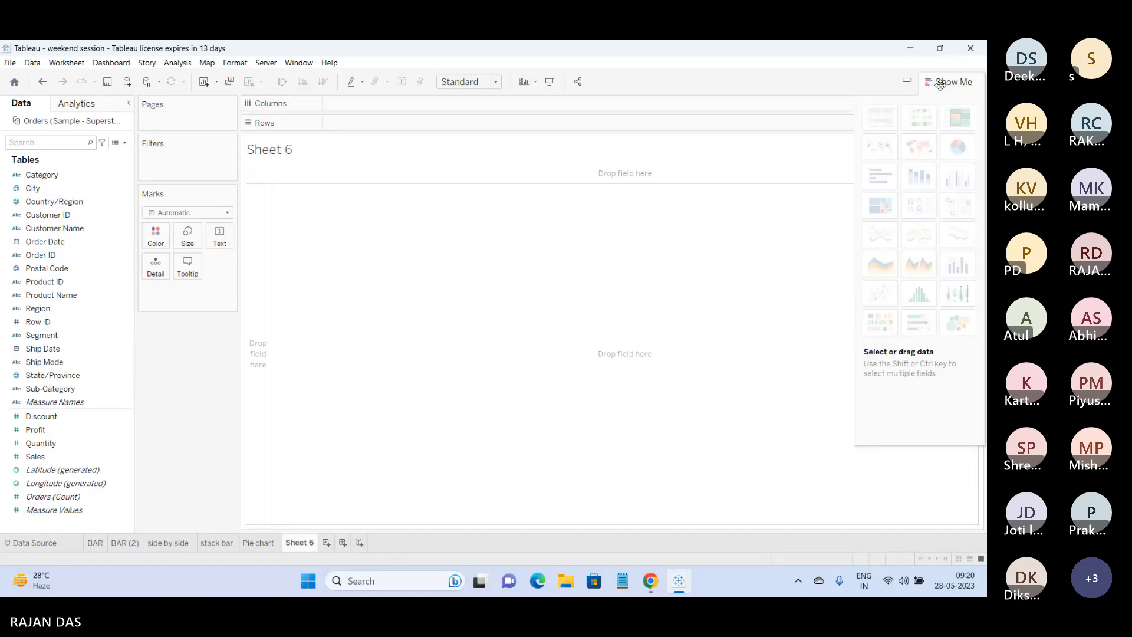
left_click(940, 83)
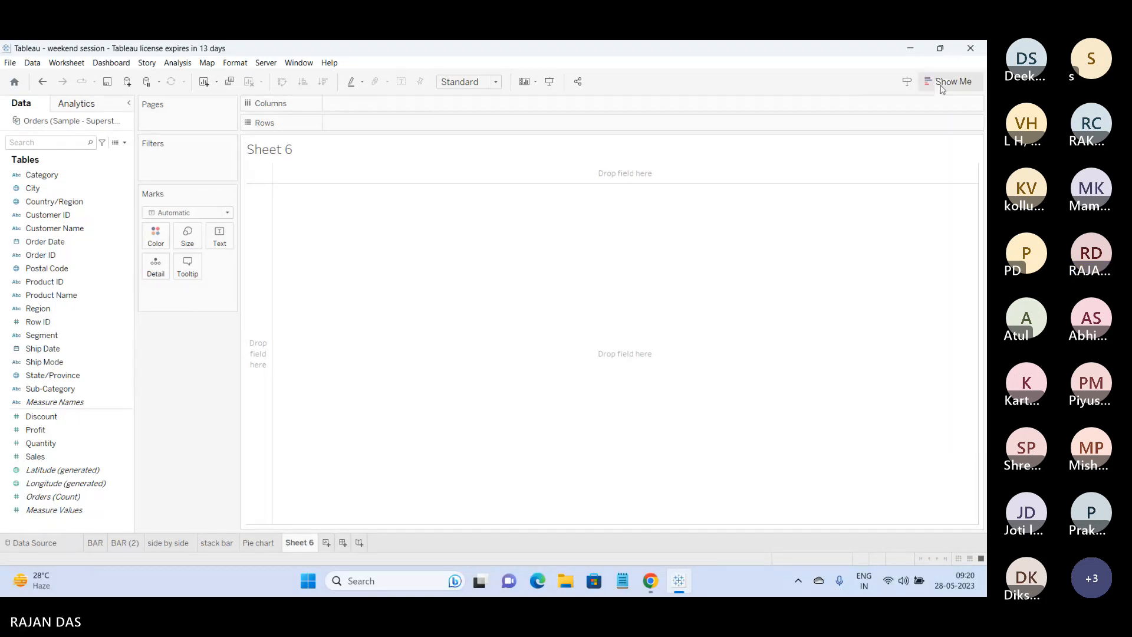
double_click(293, 543)
type("Text ta")
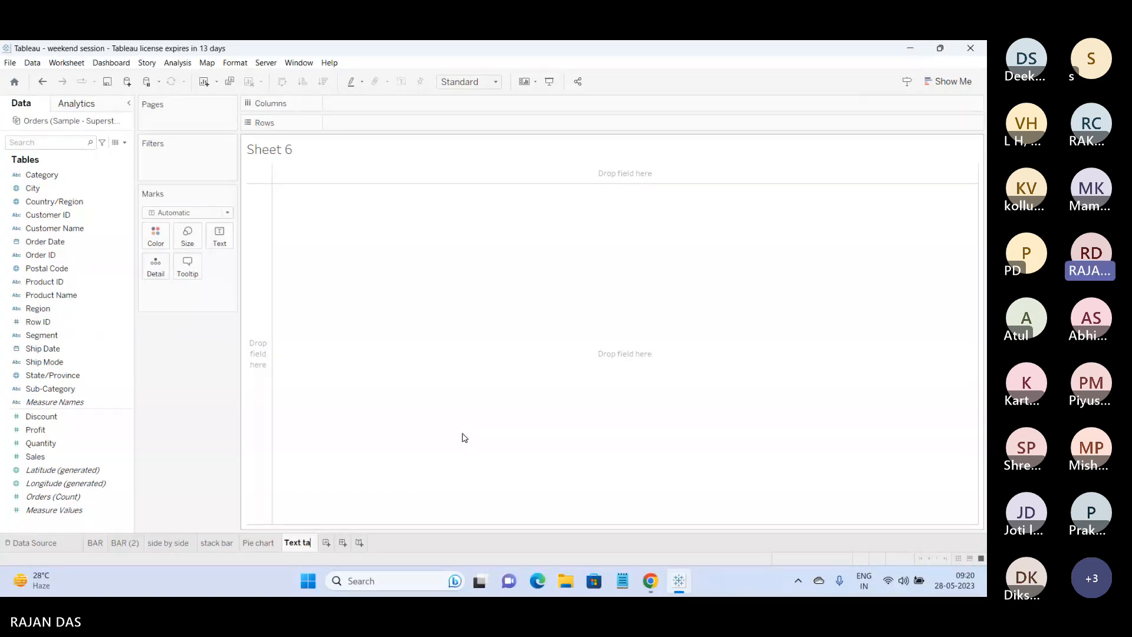
type("ble")
key("Return")
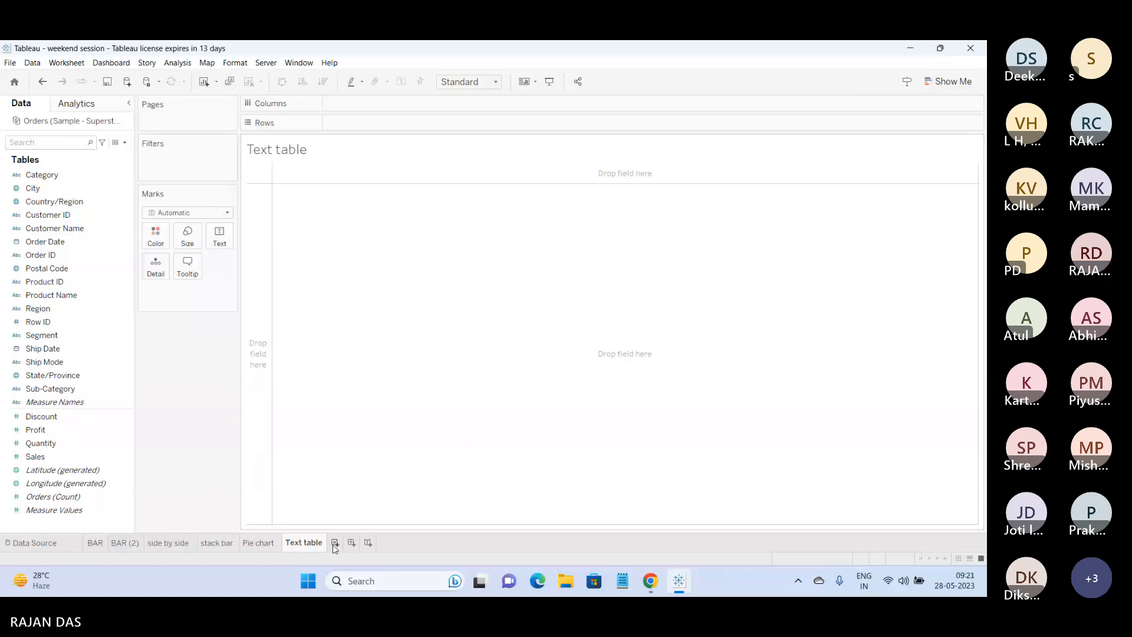
Add another worksheet named "Highlighted Table" and return to the Text table sheet.
left_click(341, 542)
double_click(348, 542)
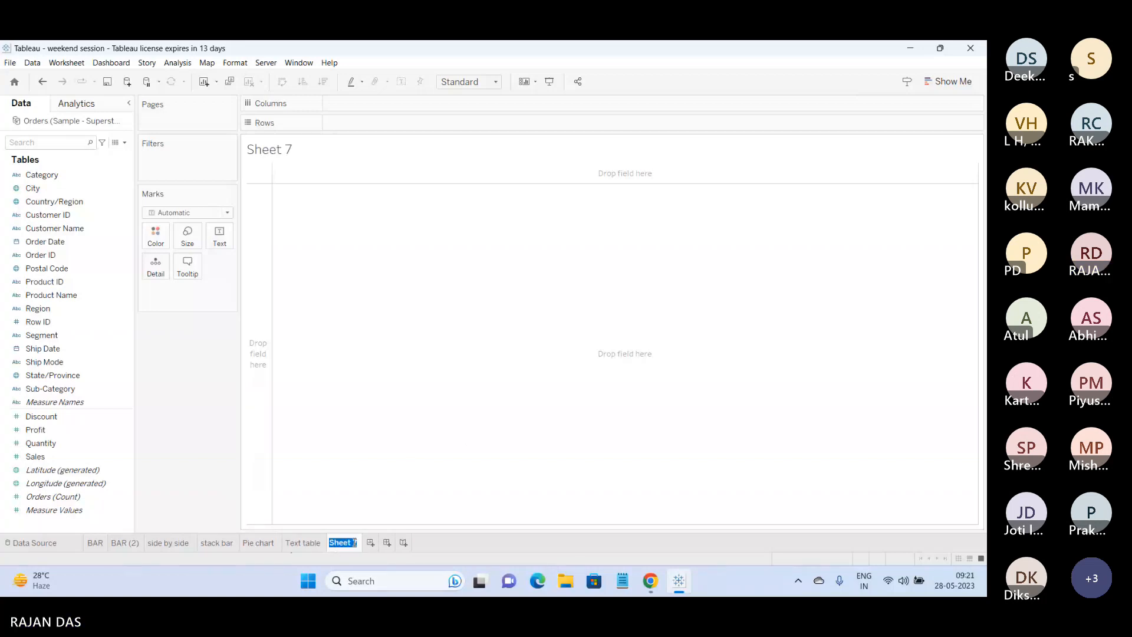
type("Highlighted Tab")
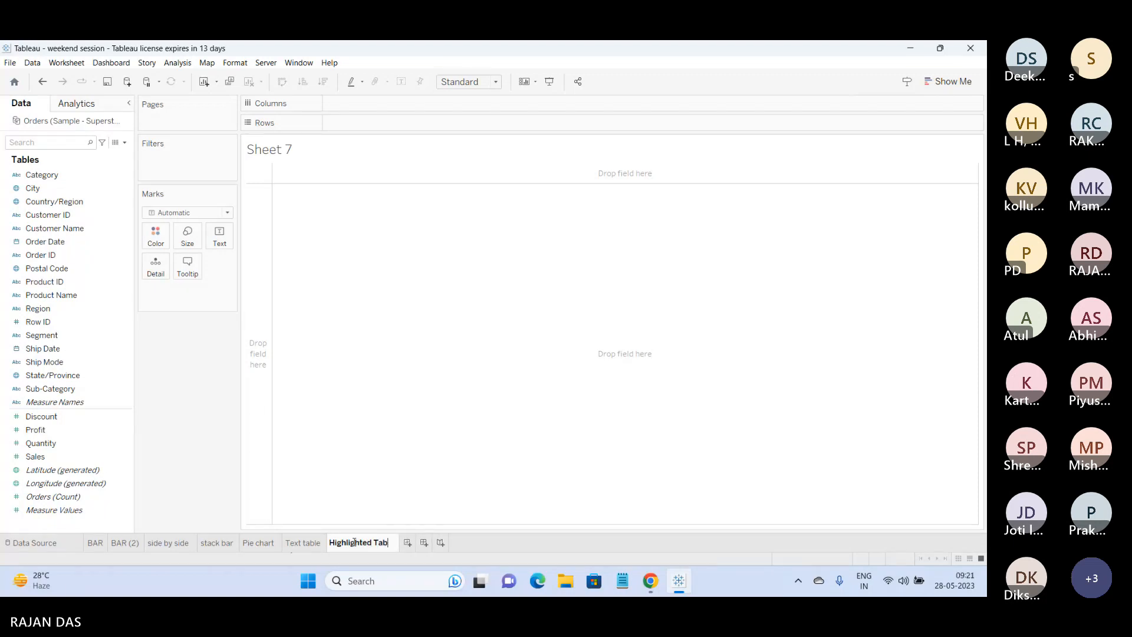
type("le")
key("Return")
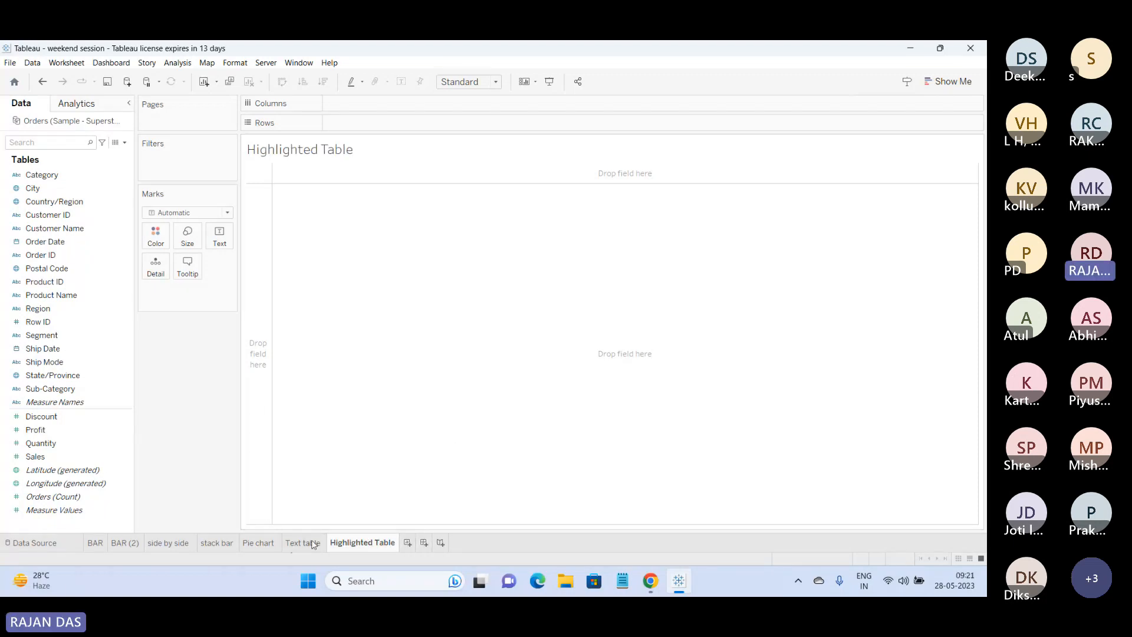
left_click(312, 544)
left_click(351, 545)
left_click(308, 543)
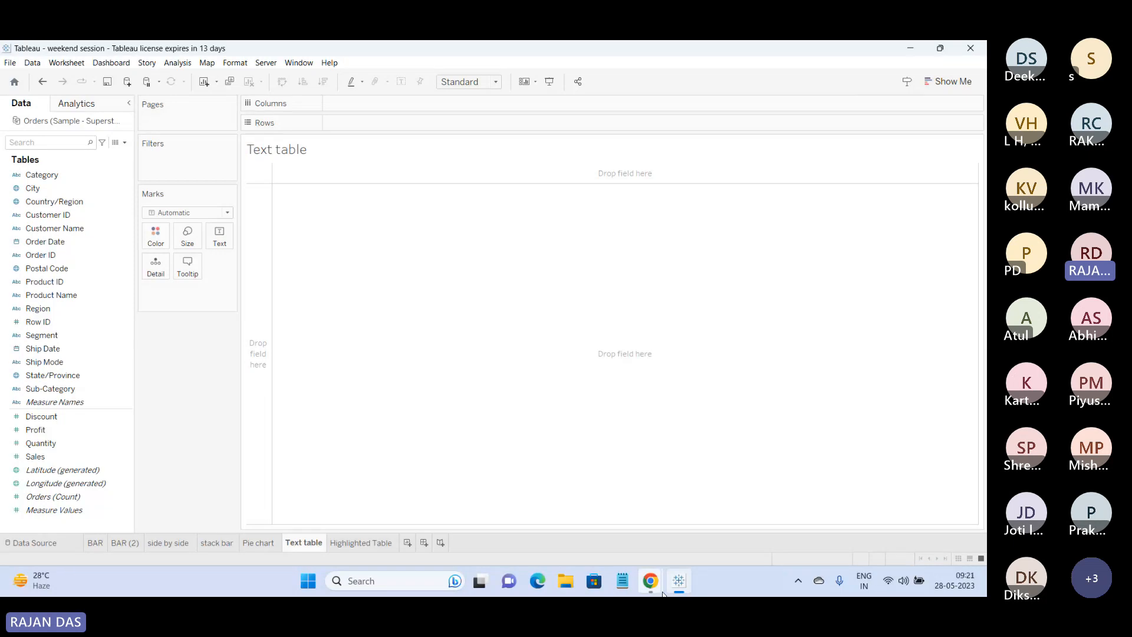
Switch to the Teams meeting in Chrome, admit the guest waiting in the lobby, and return to Tableau.
mouse_move(650, 581)
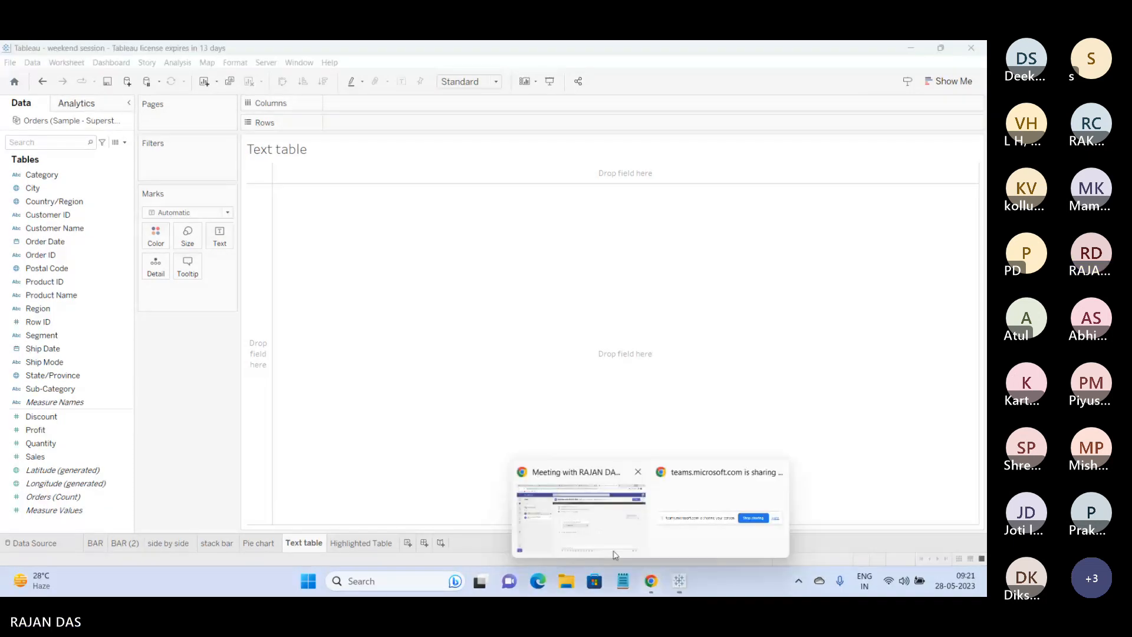
left_click(550, 525)
left_click(495, 46)
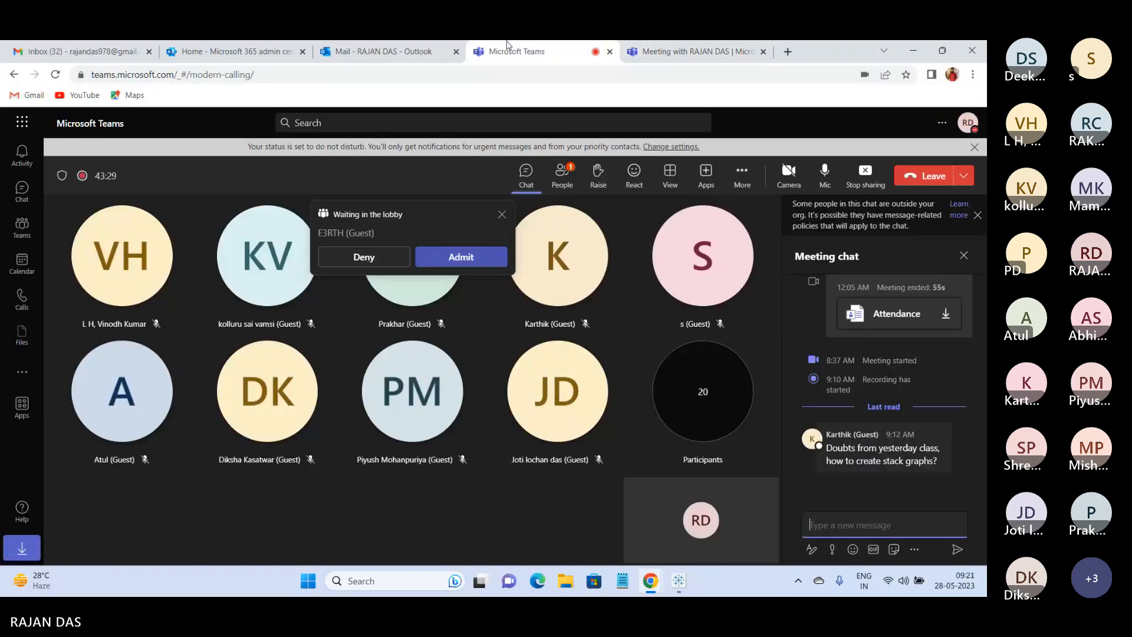
left_click(461, 257)
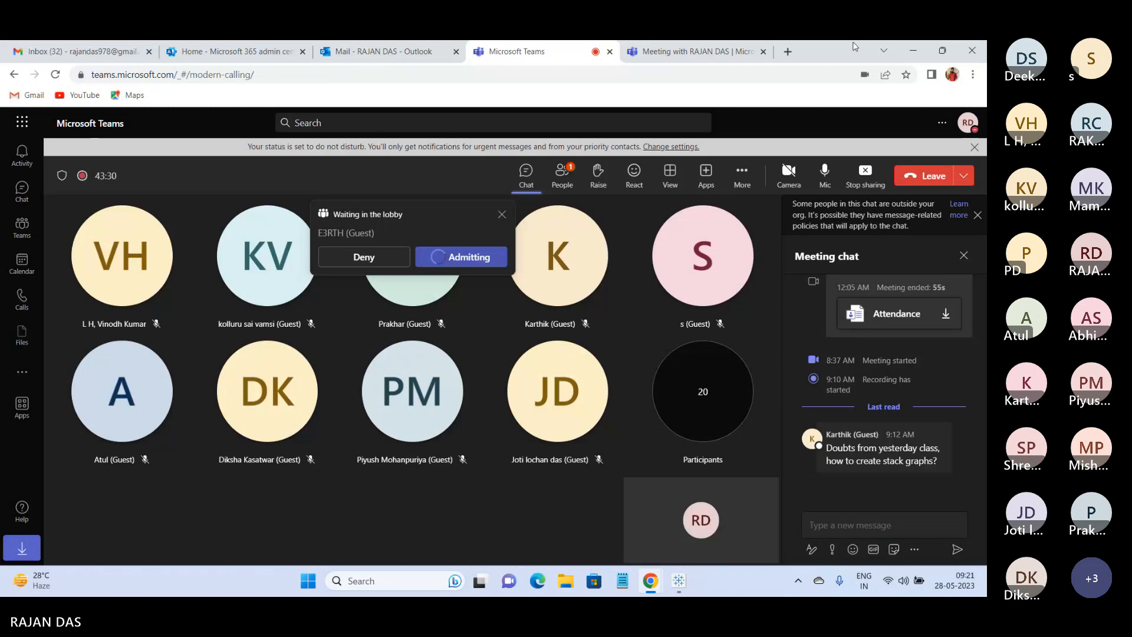
left_click(921, 54)
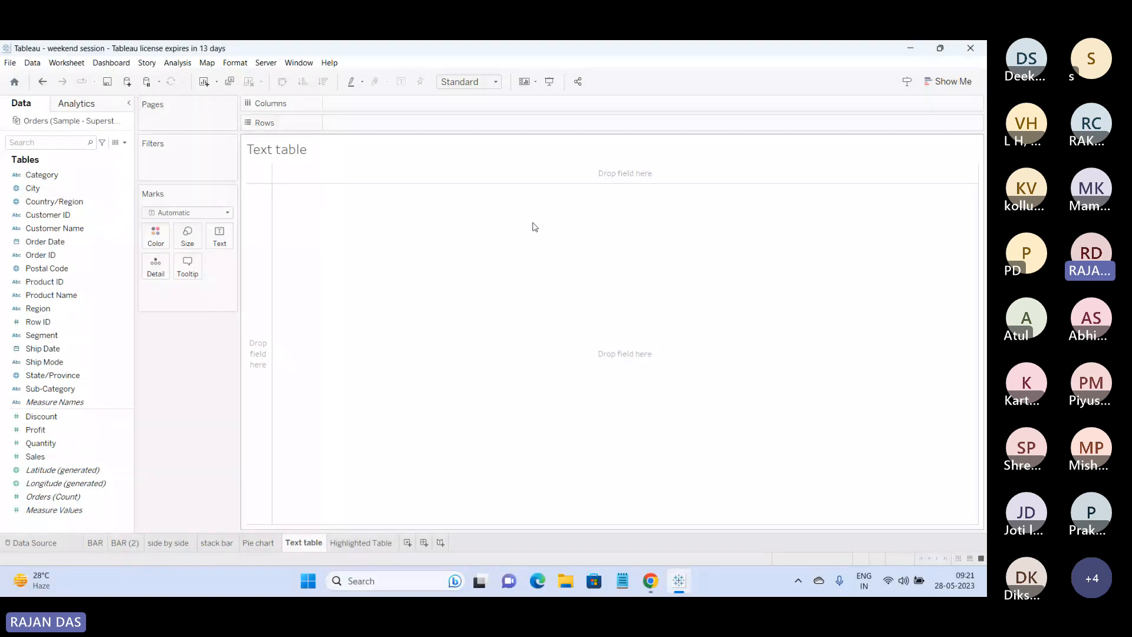
Build a text table of Sales with Region in columns and Category in rows, and make its rows taller.
left_click(65, 254)
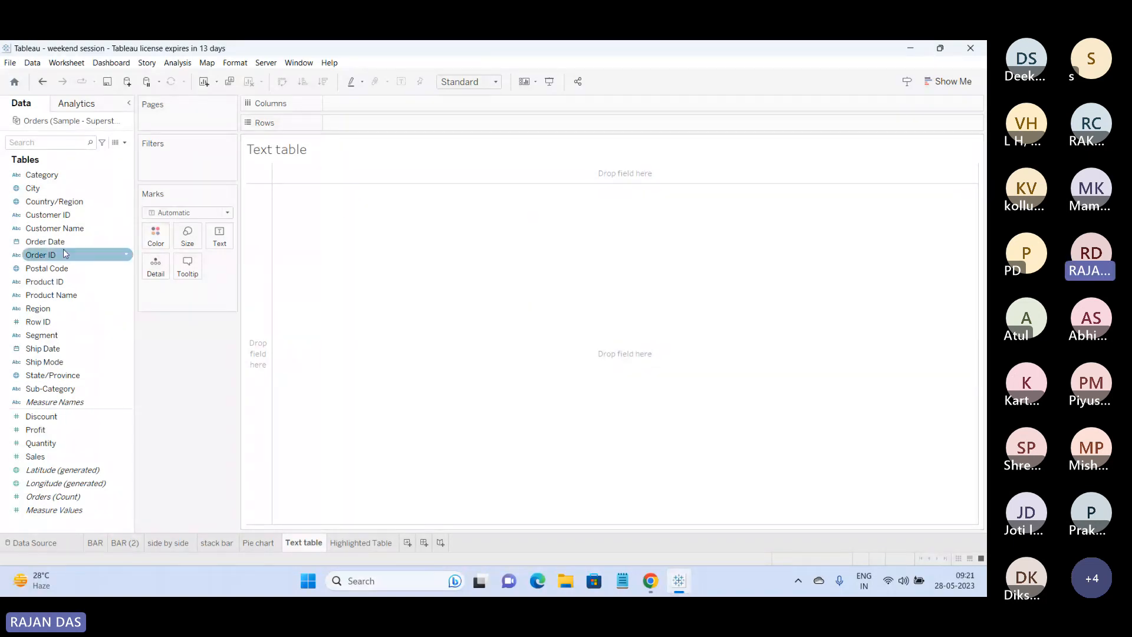
left_click(47, 189)
left_click(42, 309)
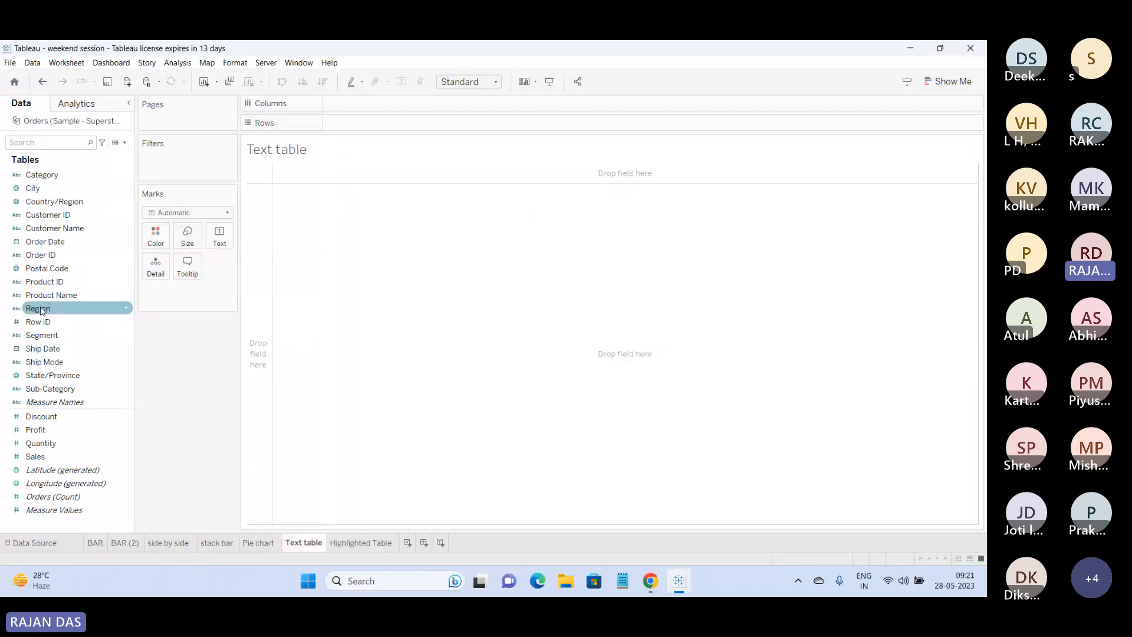
left_click_drag(41, 310, 352, 107)
left_click_drag(41, 175, 362, 131)
left_click_drag(67, 425, 355, 204)
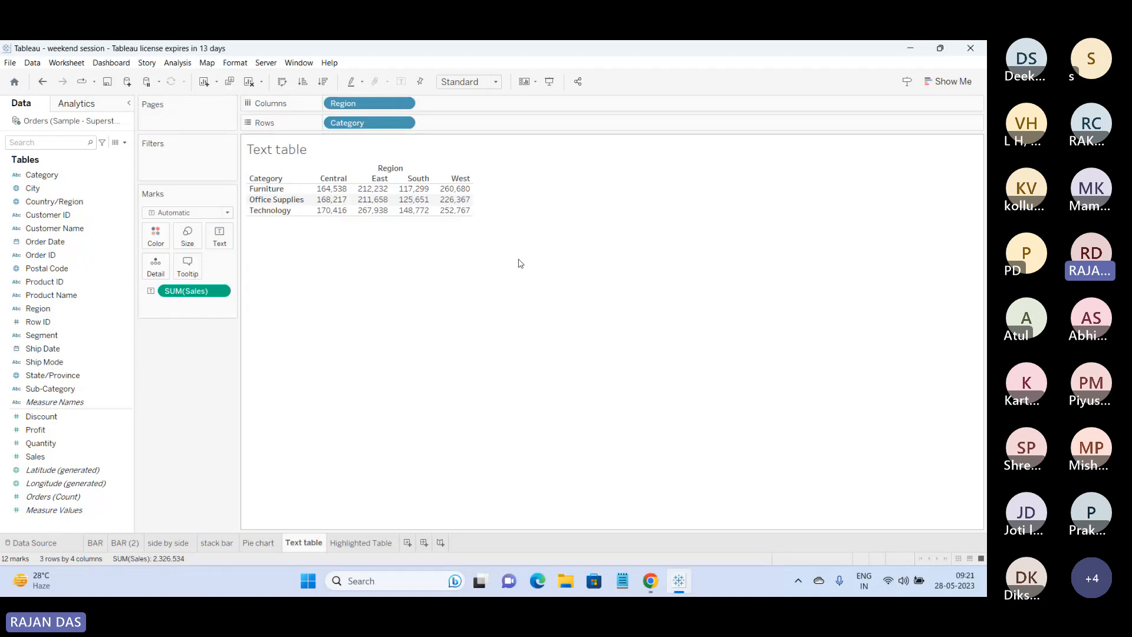
mouse_move(421, 188)
left_click_drag(470, 215, 472, 241)
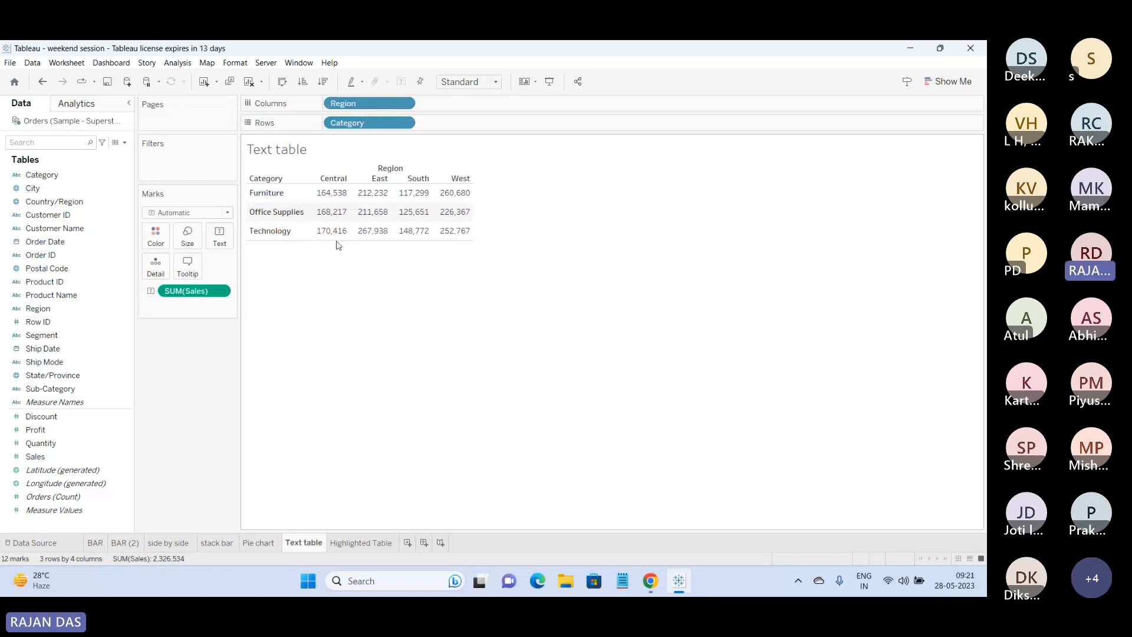
mouse_move(325, 240)
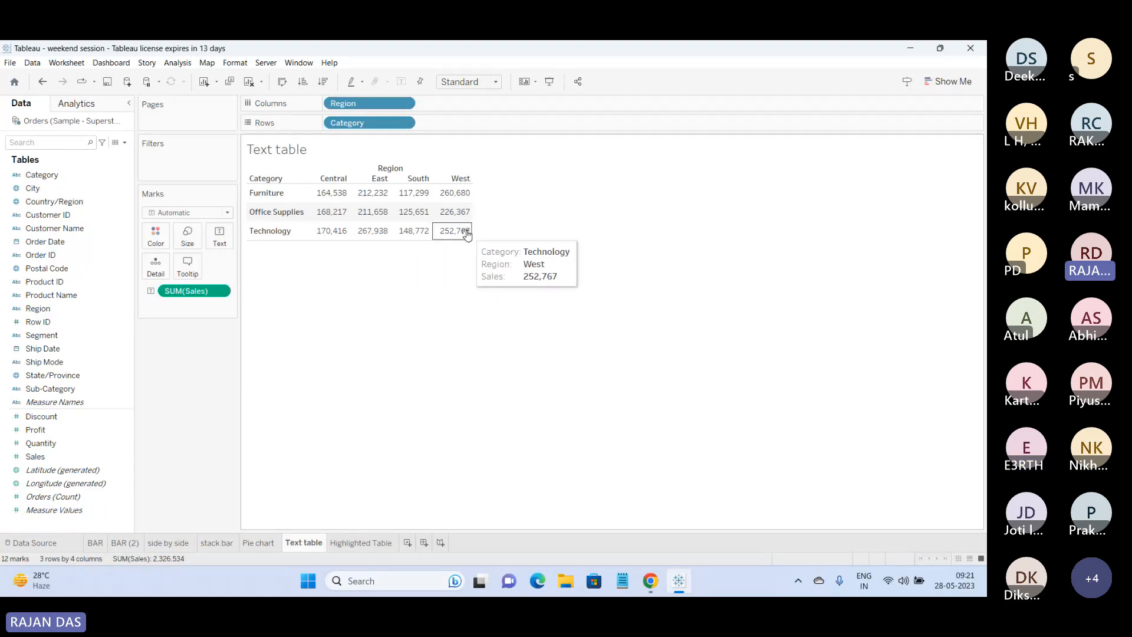
Clear the sheet and build a text table of Profit with Segment in rows.
left_click(249, 82)
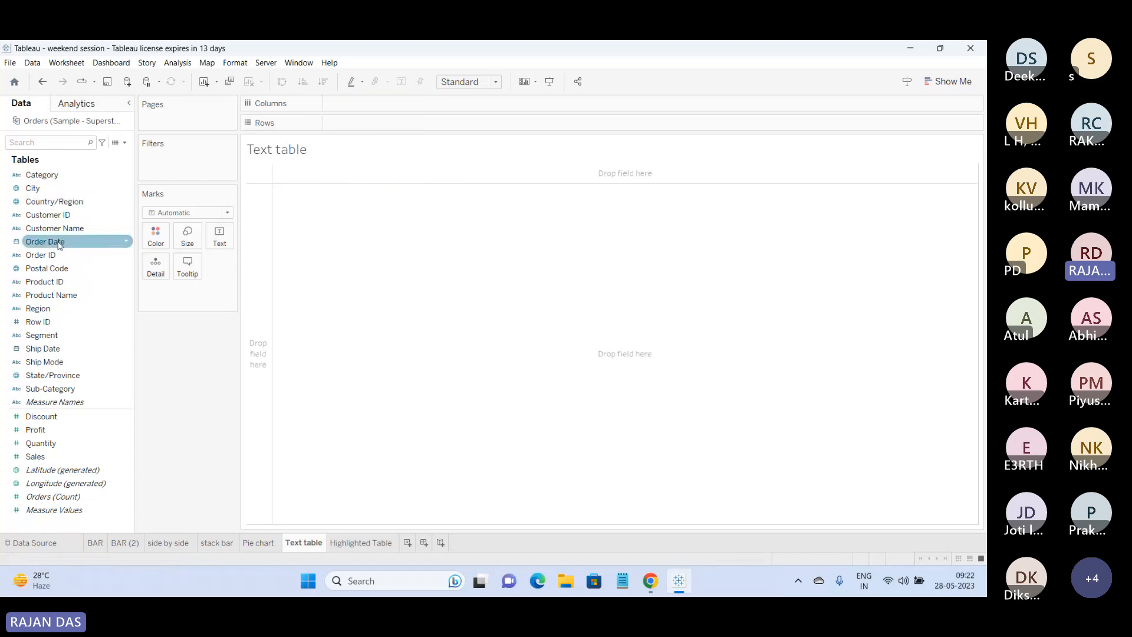
left_click_drag(41, 335, 341, 124)
left_click_drag(53, 437, 319, 206)
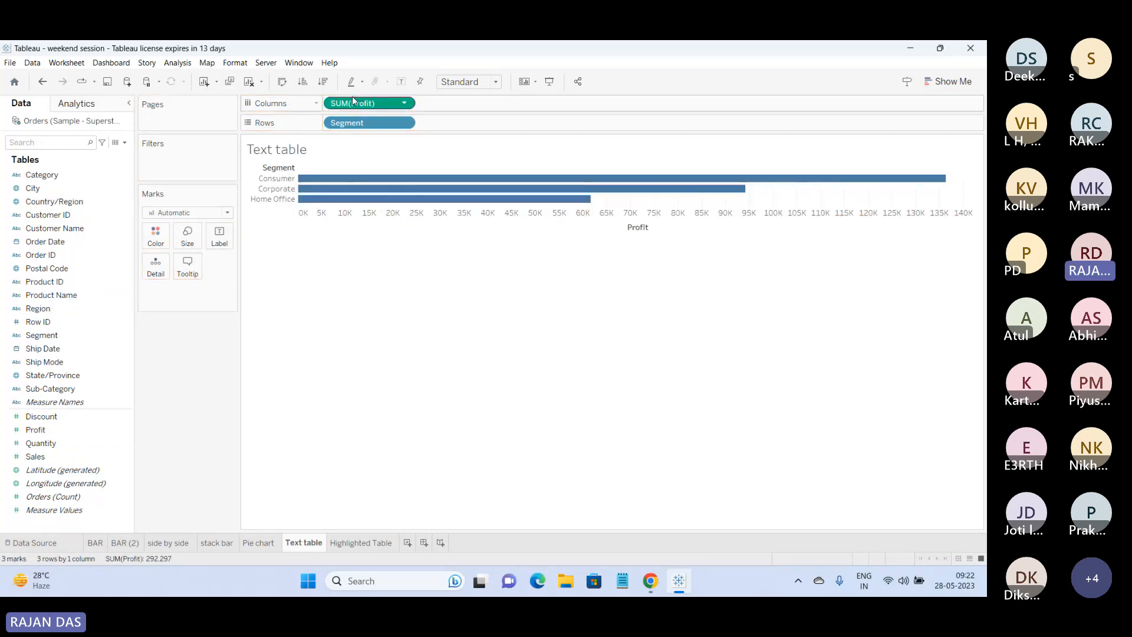
left_click_drag(352, 101, 220, 236)
Add Quantity as a second text value in the Segment table, and remove it again.
left_click_drag(41, 443, 225, 231)
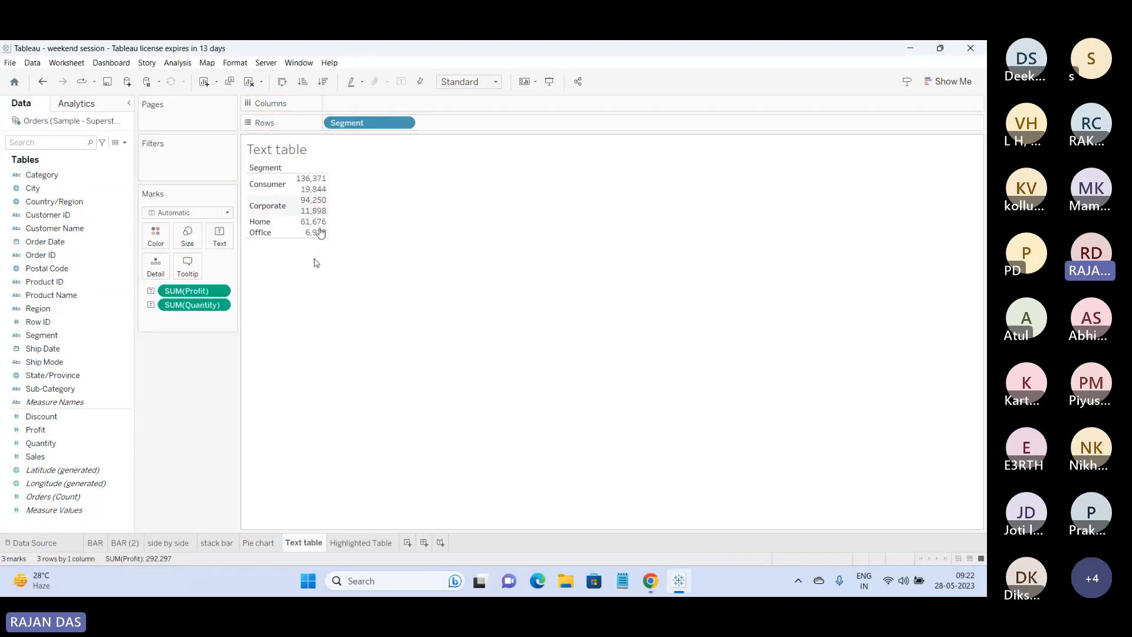
left_click_drag(193, 304, 208, 388)
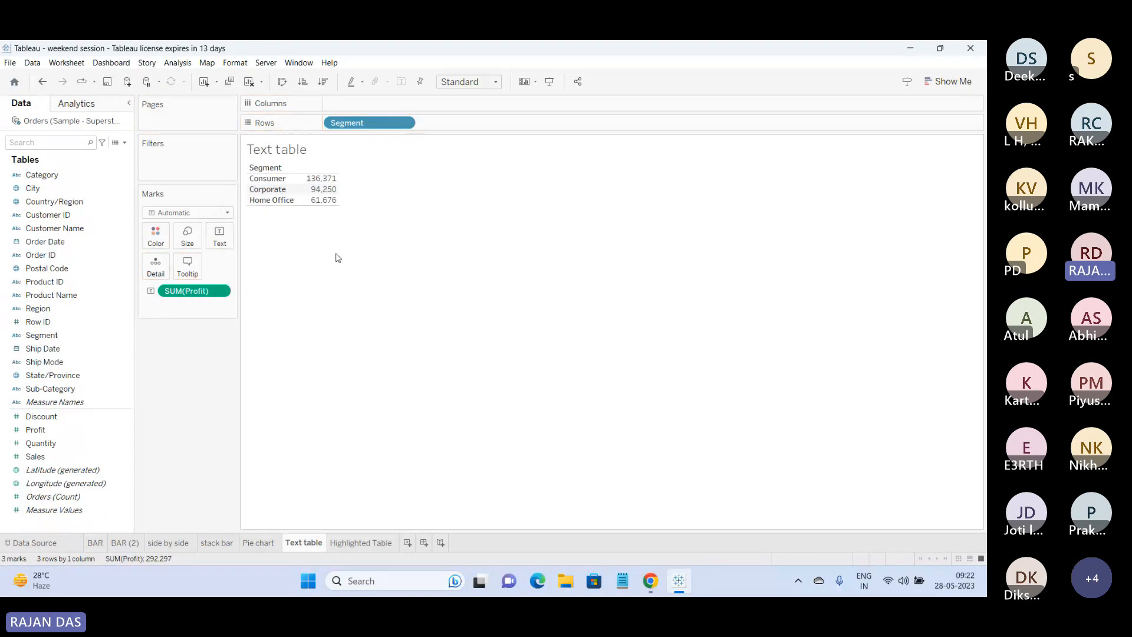
Add Category to the columns of the Segment table and widen the columns so the category names fit.
left_click(91, 233)
left_click(65, 178)
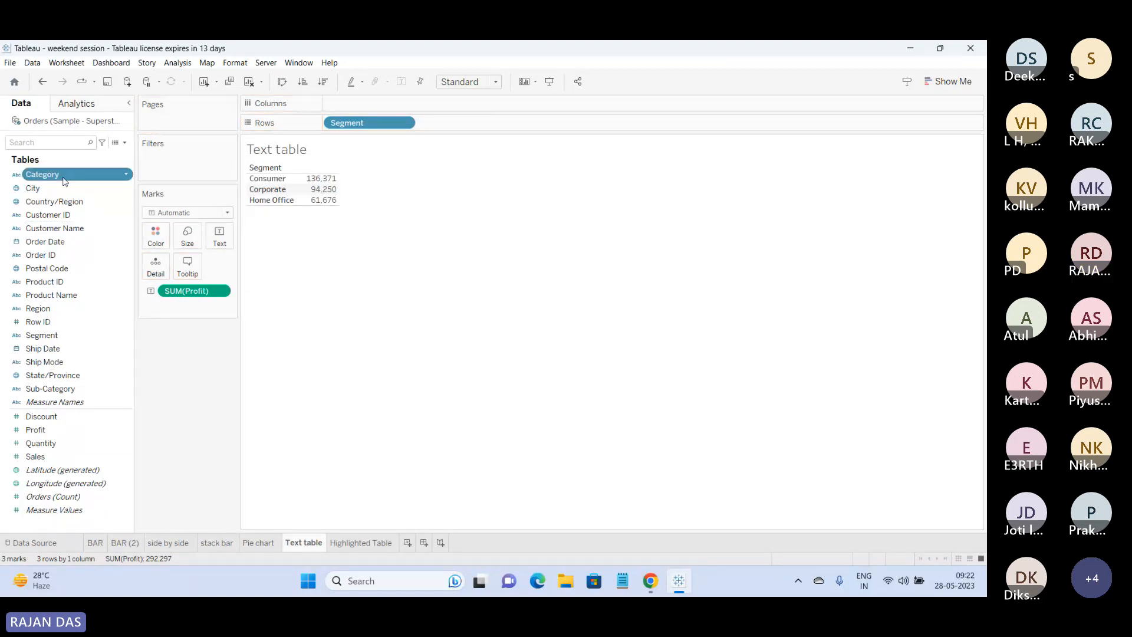
left_click_drag(65, 181, 366, 103)
mouse_move(389, 214)
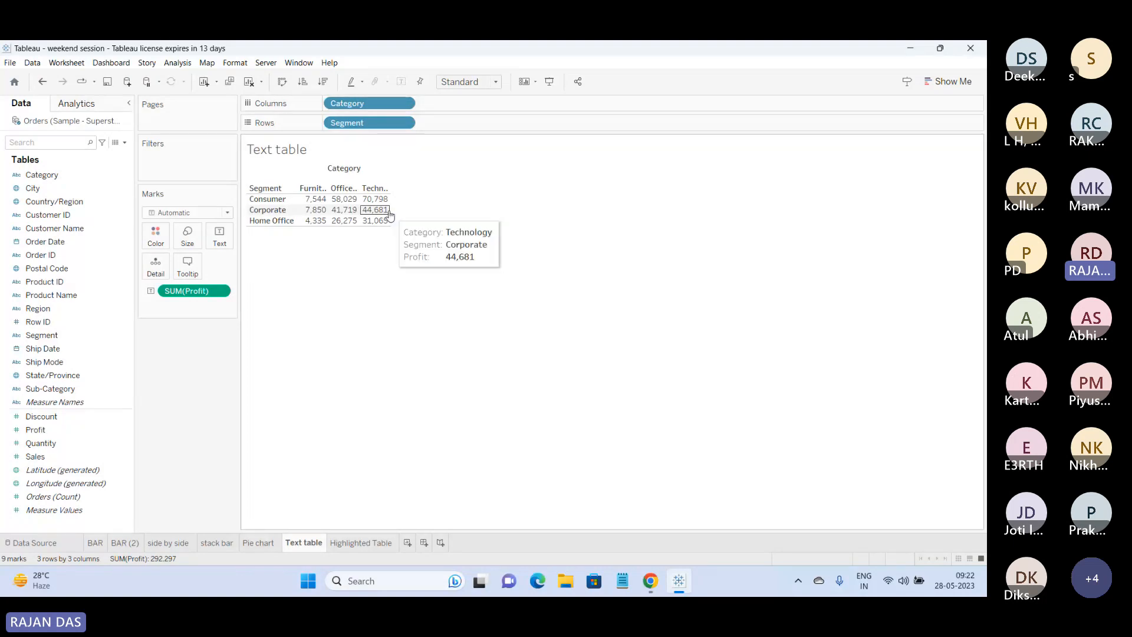
left_click_drag(556, 213, 557, 215)
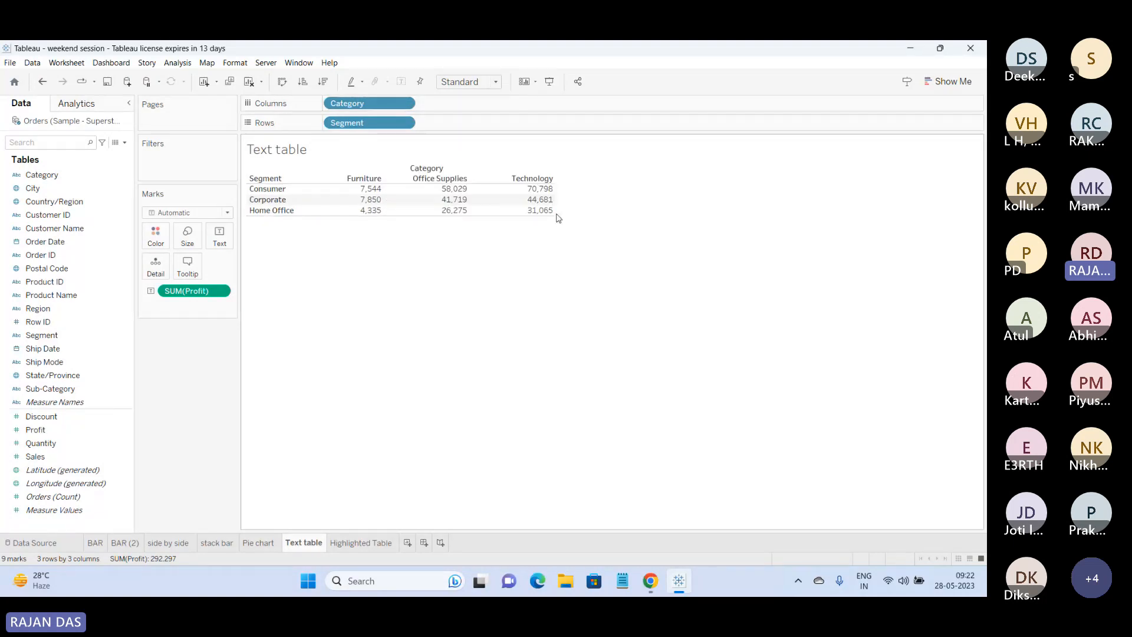
View the text table of Profit by Segment and Category in presentation mode, and return to the worksheet.
left_click(550, 83)
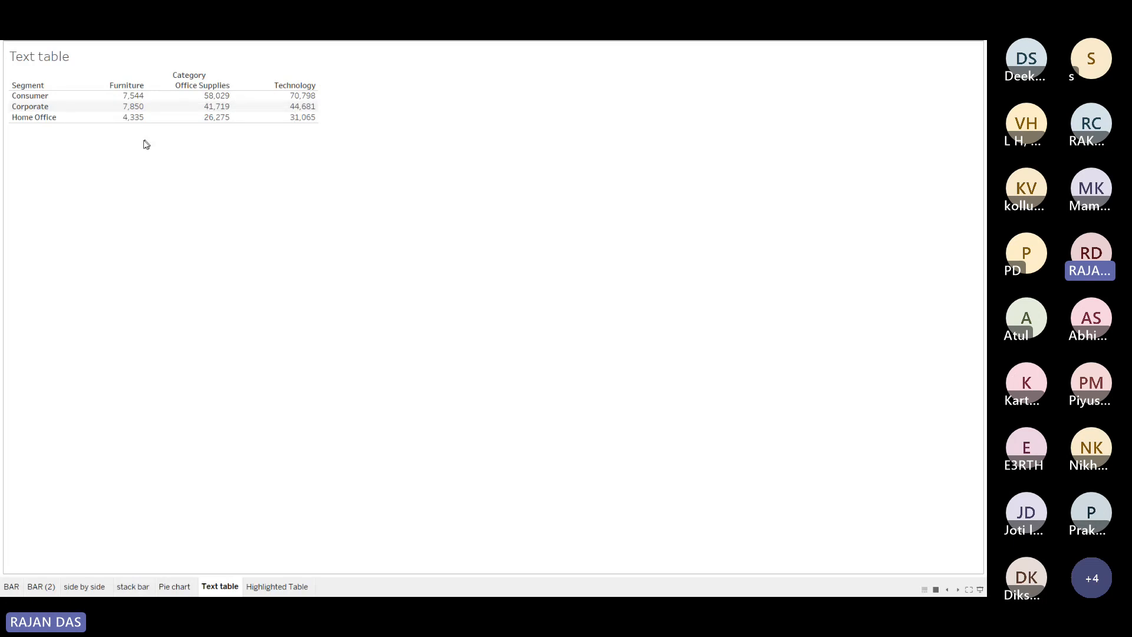
key("Escape")
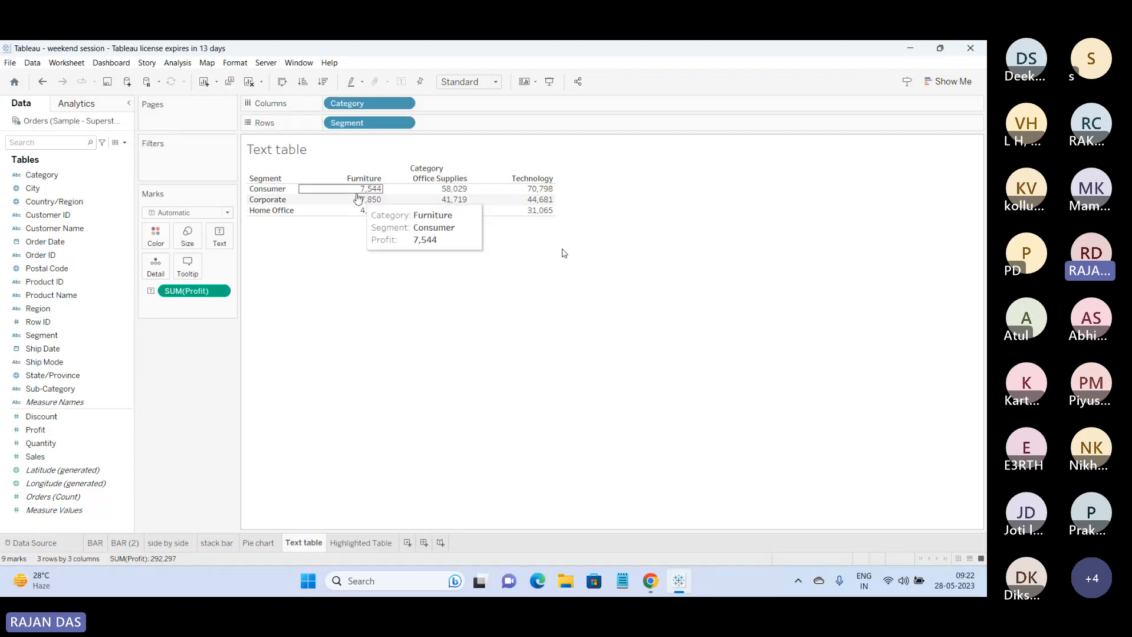
left_click(361, 543)
left_click(312, 545)
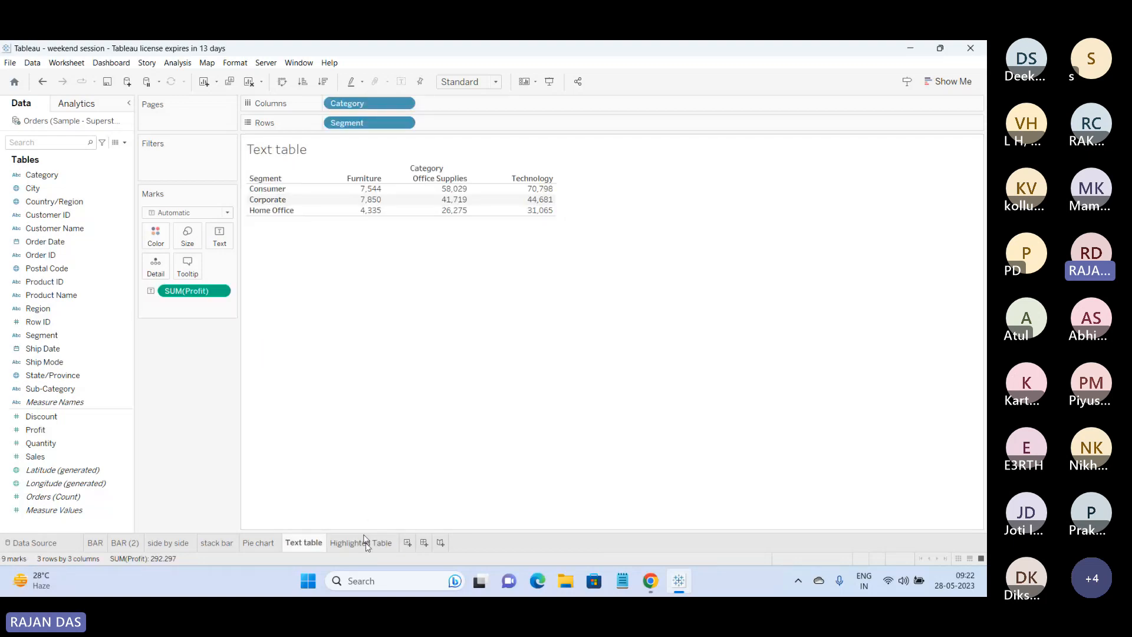
left_click(365, 544)
left_click(313, 543)
left_click(352, 544)
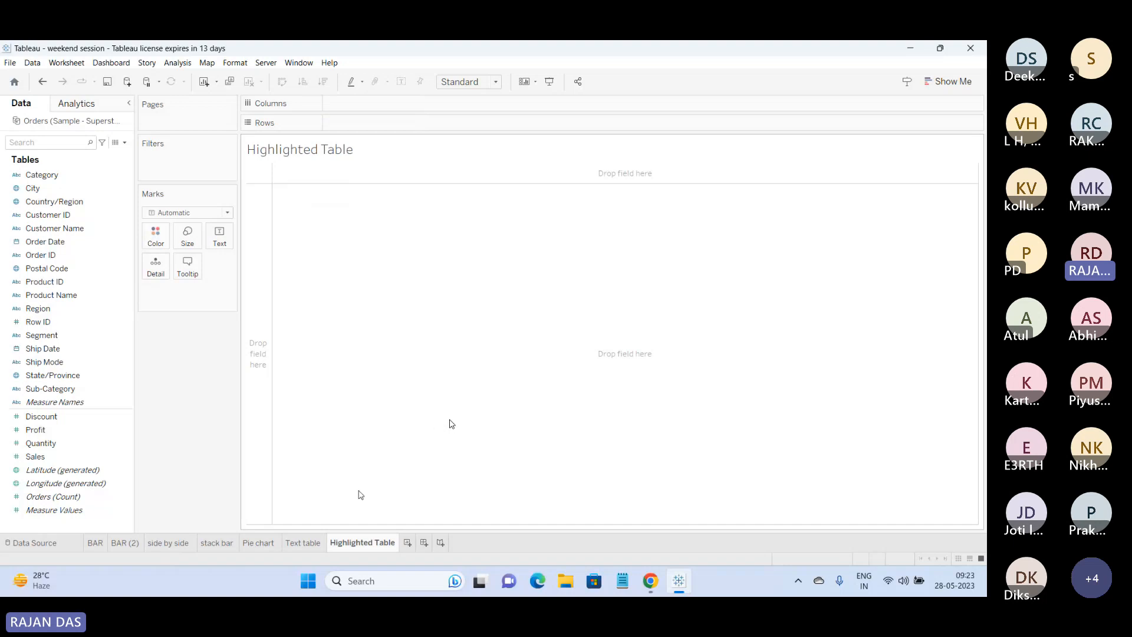
left_click(319, 542)
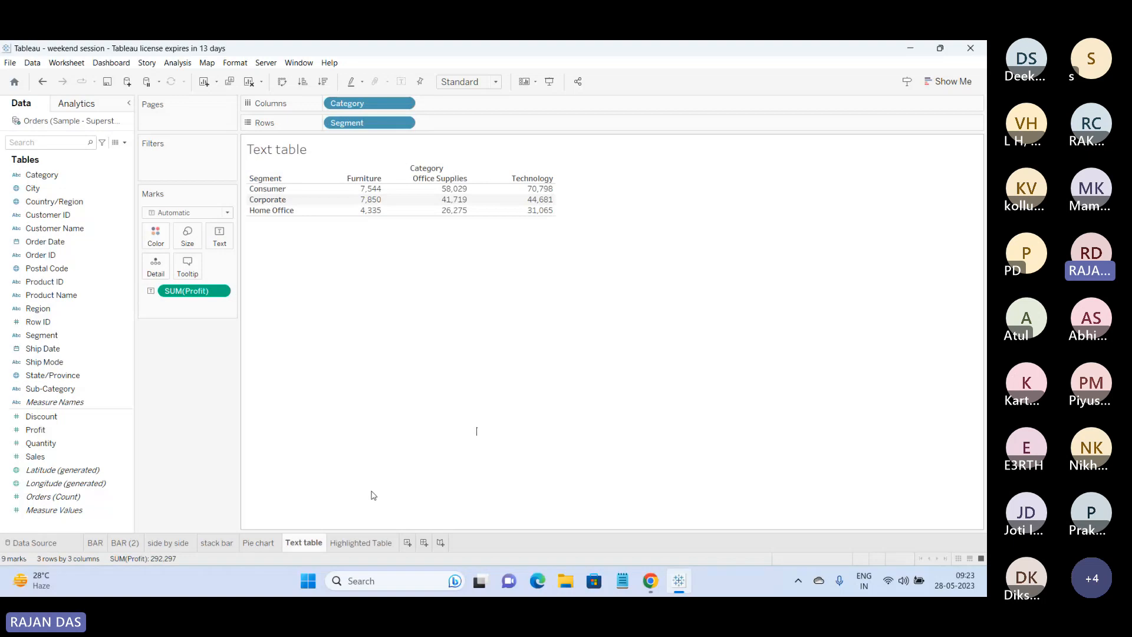
Display the chart suggestions and duplicate the Text table worksheet.
mouse_move(521, 218)
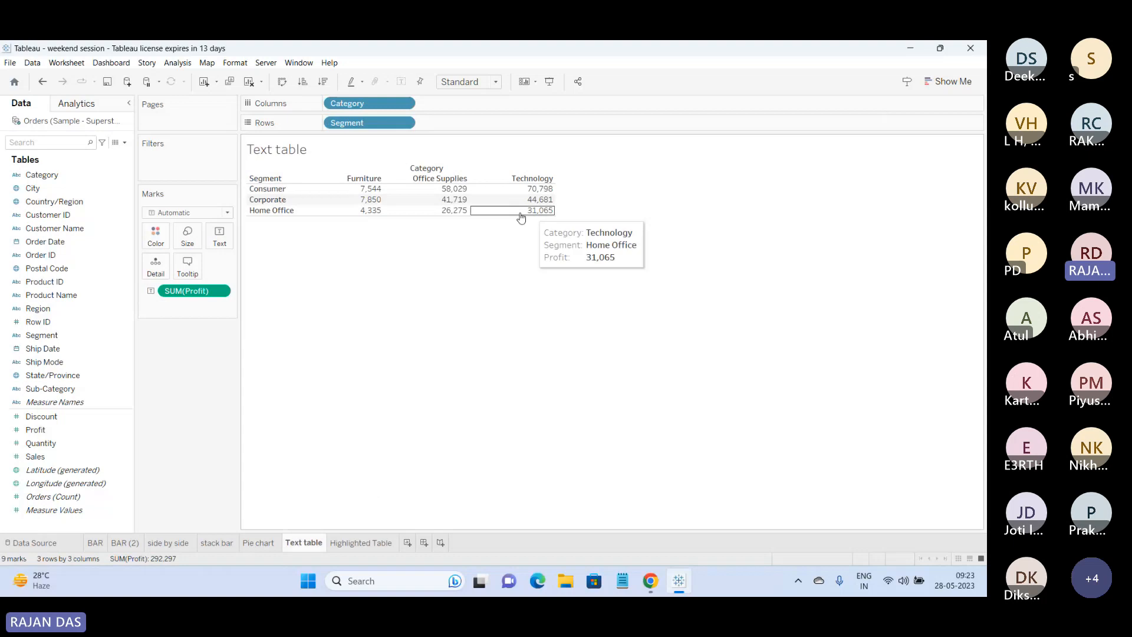
left_click(379, 540)
left_click(290, 542)
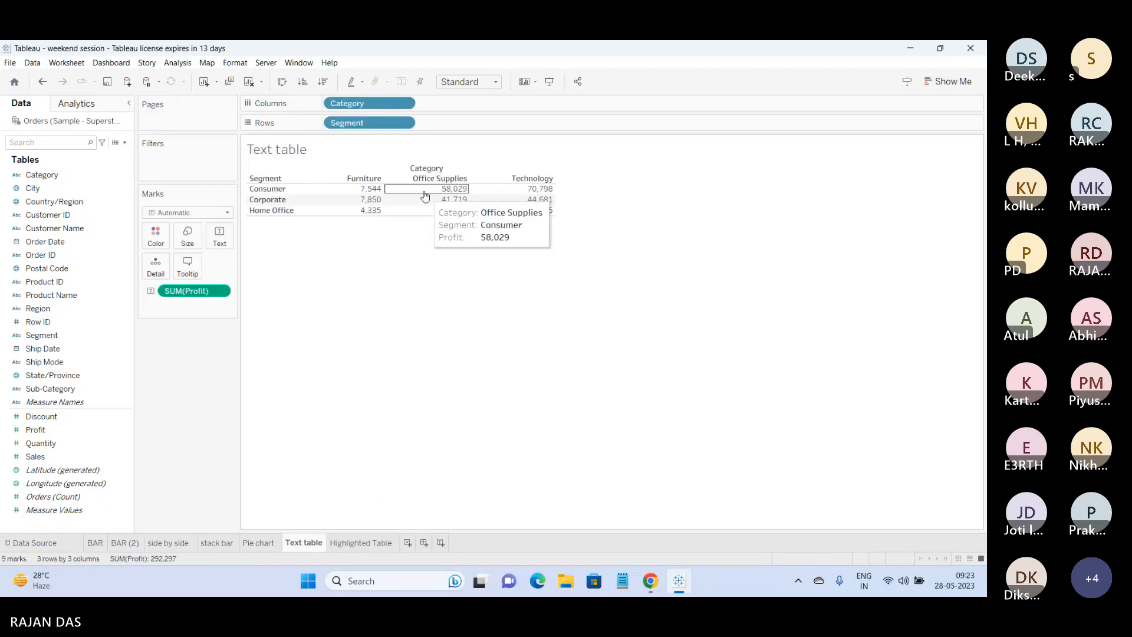
left_click(948, 81)
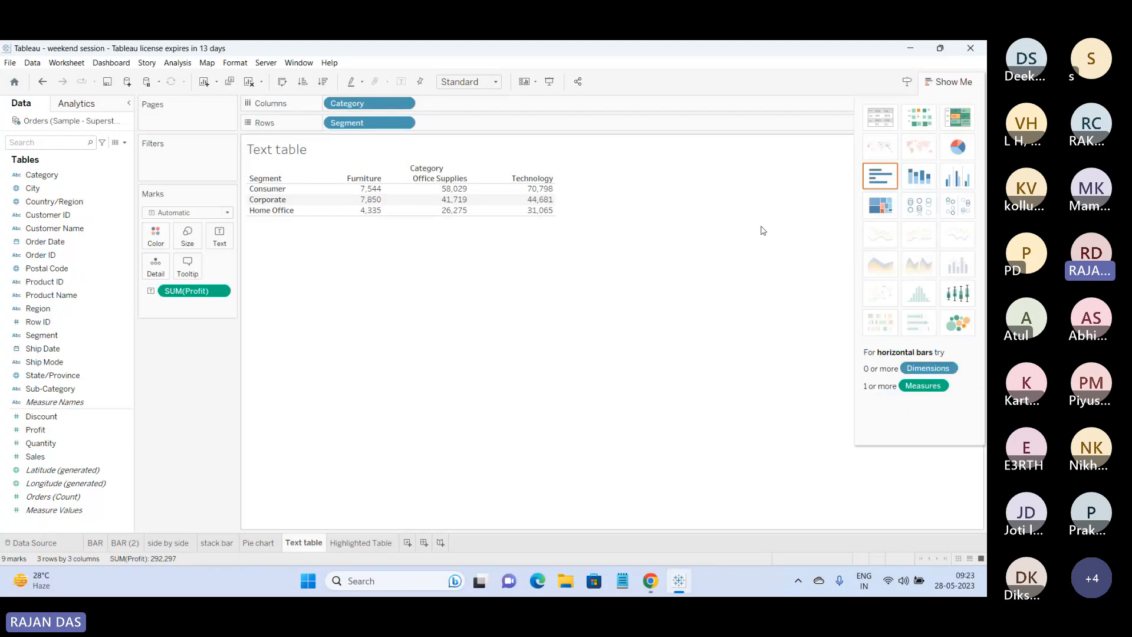
right_click(307, 541)
left_click(344, 431)
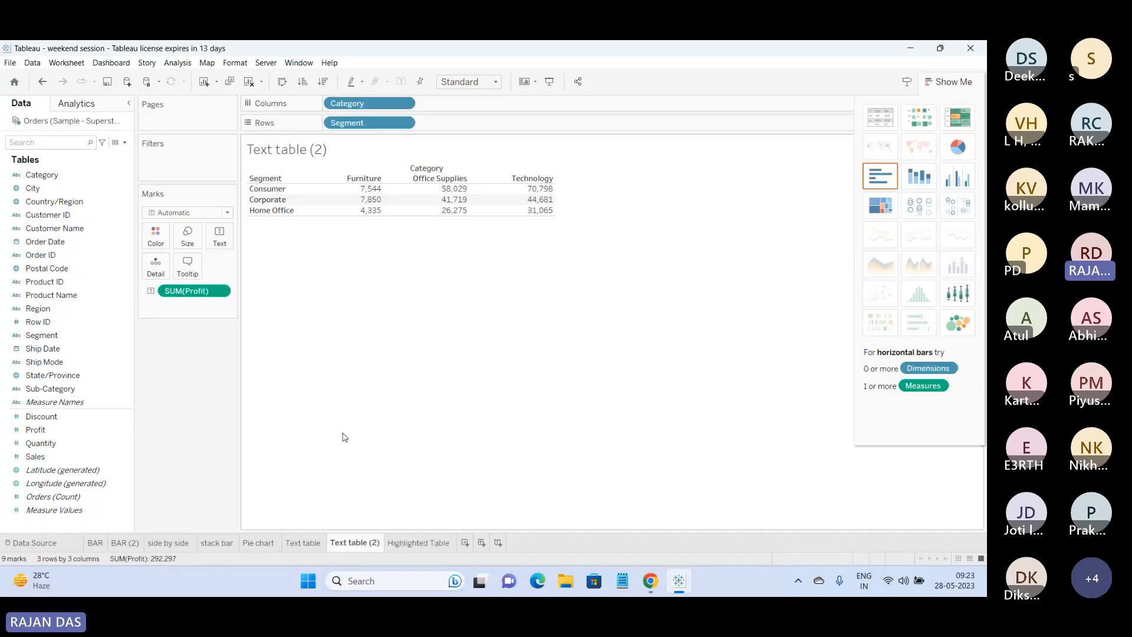
Delete the empty Highlighted Table sheet and rename the duplicated text table sheet as highlighted.
left_click(419, 542)
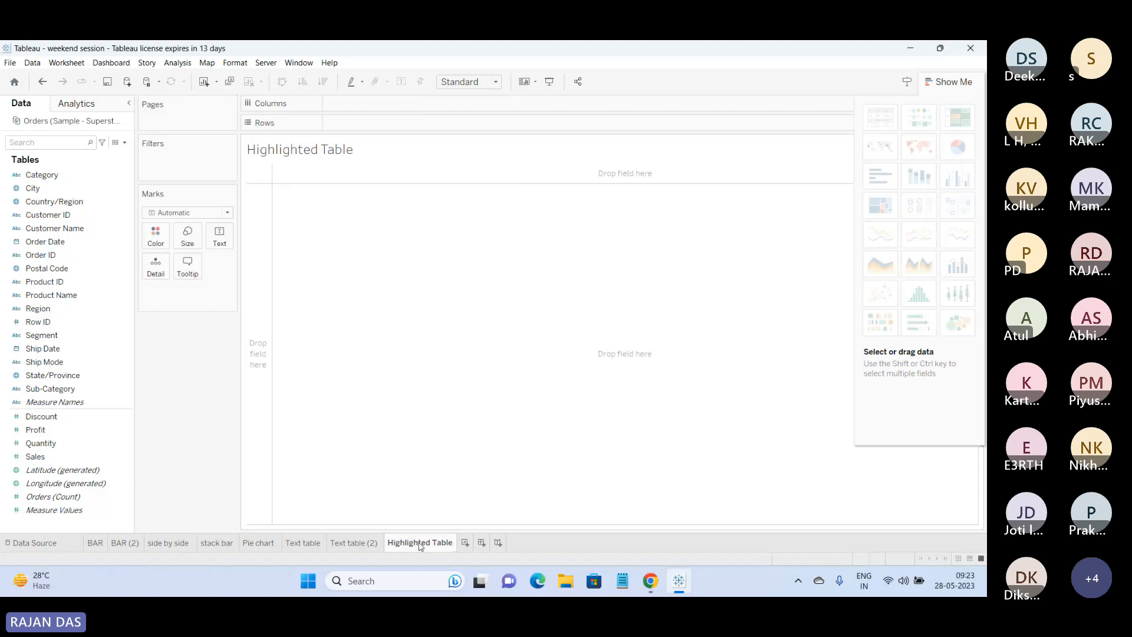
right_click(420, 545)
left_click(459, 418)
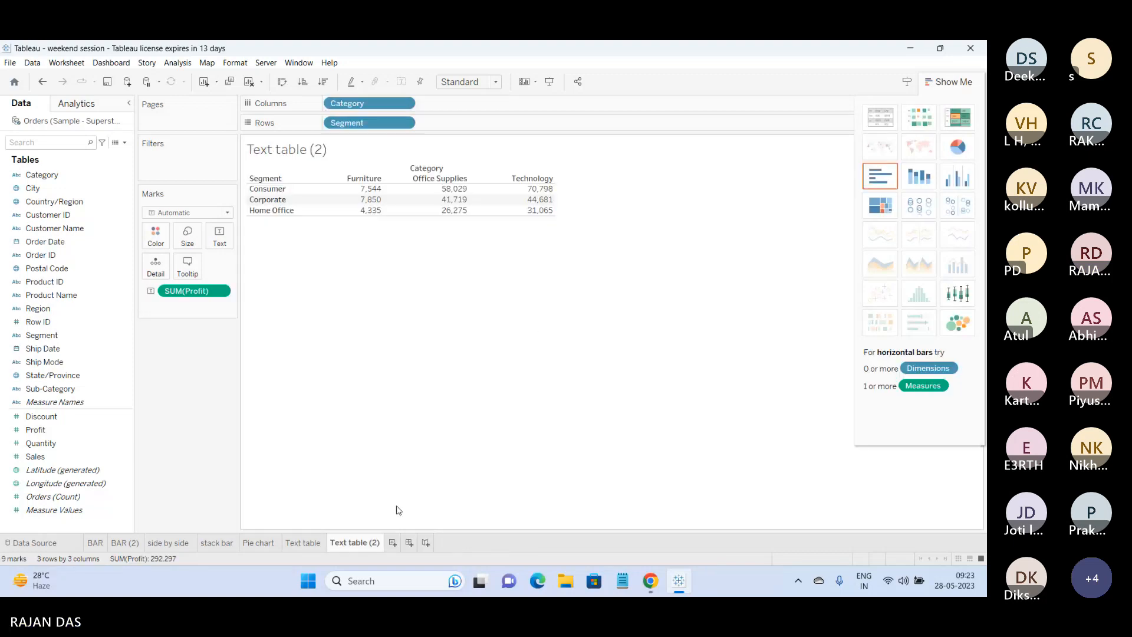
double_click(353, 542)
type("hi")
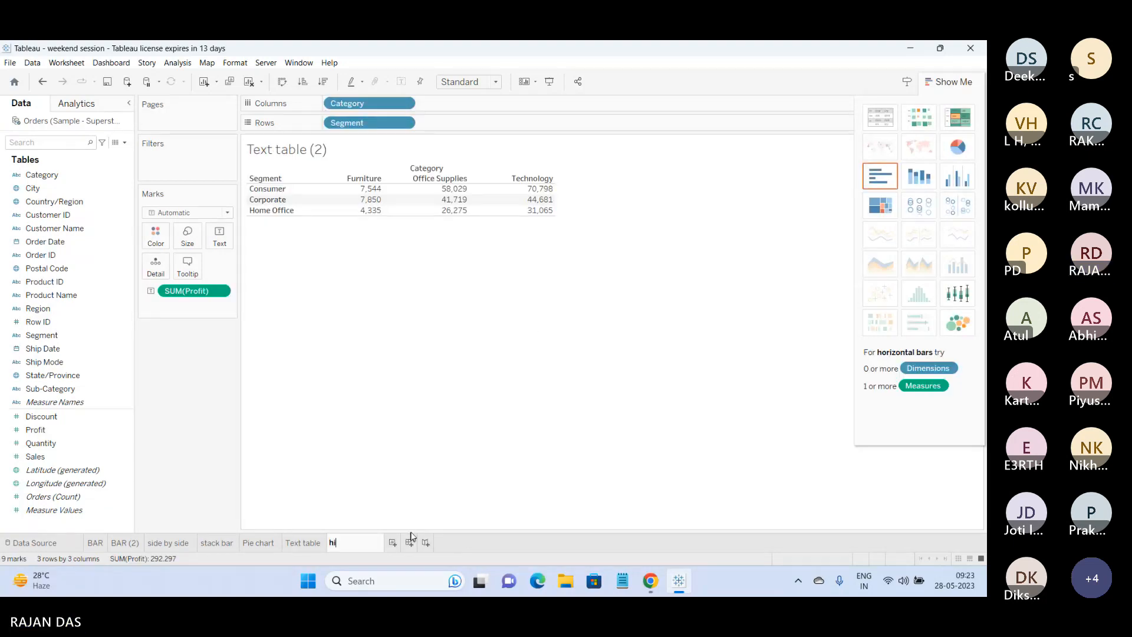
type("ghlighted")
key("Return")
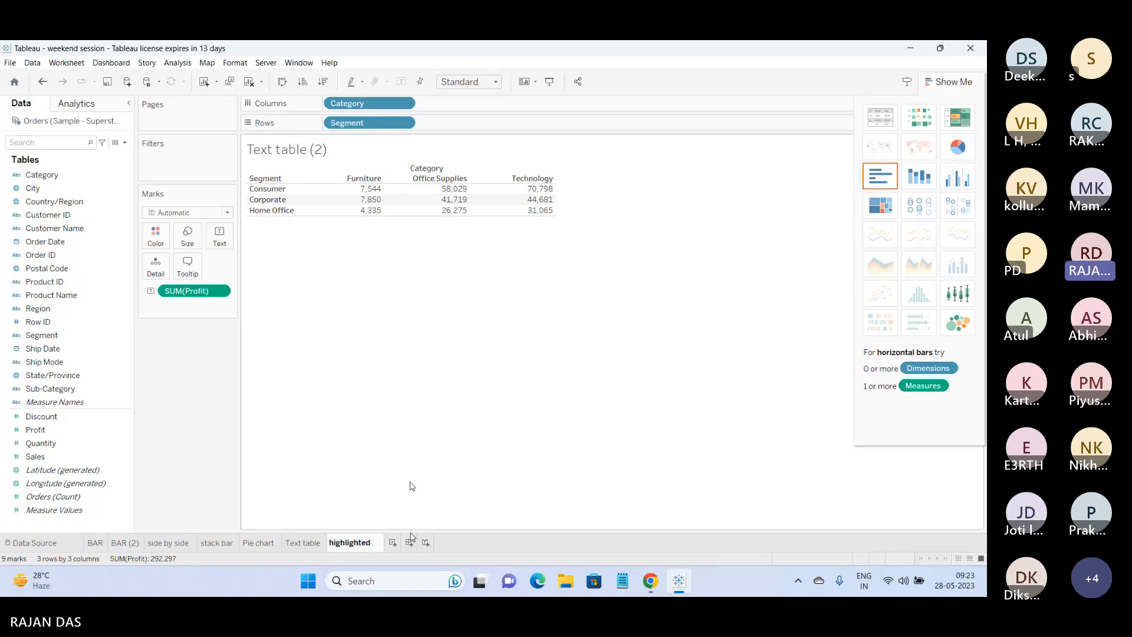
Convert the duplicated Profit table into a highlight table and widen its columns so the segment names fit.
left_click(959, 116)
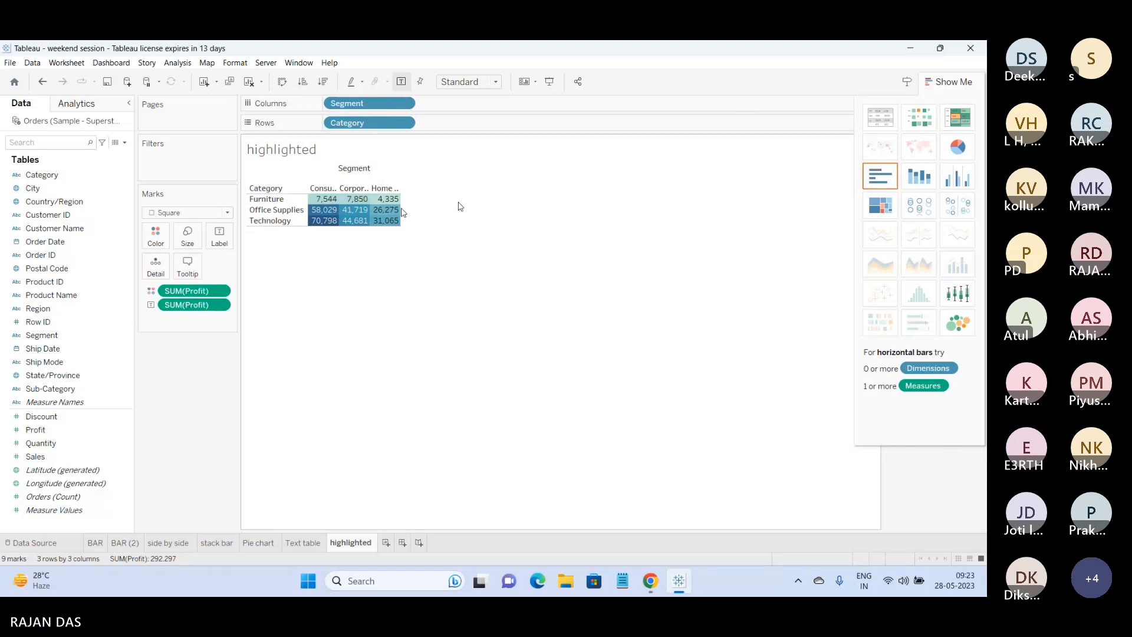
left_click_drag(564, 209, 563, 209)
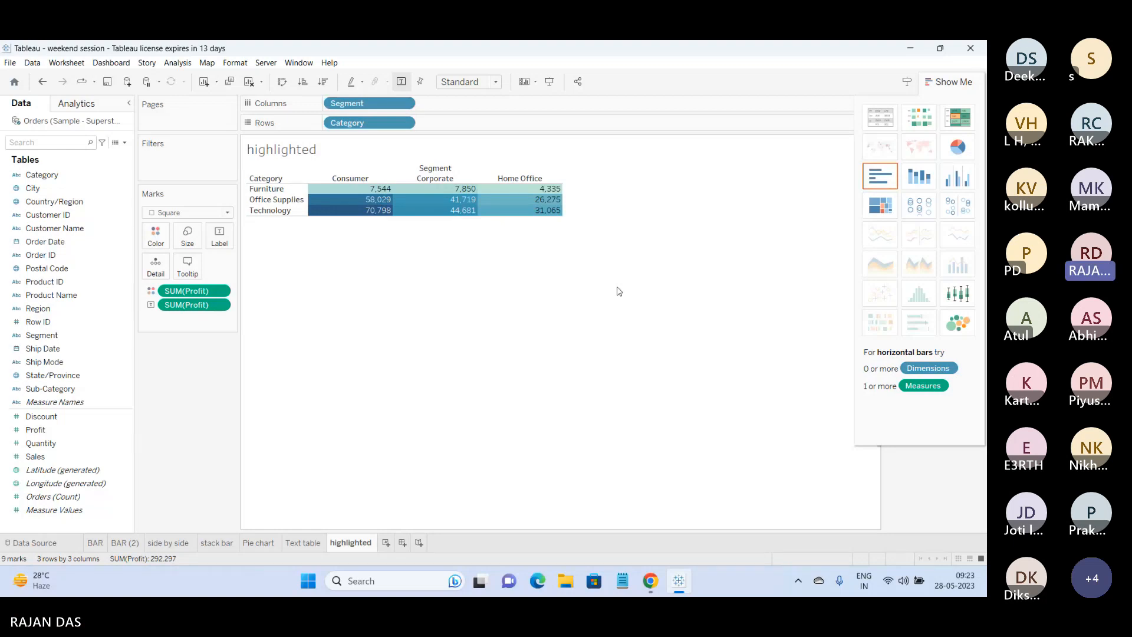
Create a dashboard with the Text table sheet above the highlighted sheet, and compare both in presentation mode.
left_click(403, 543)
left_click_drag(42, 321, 280, 275)
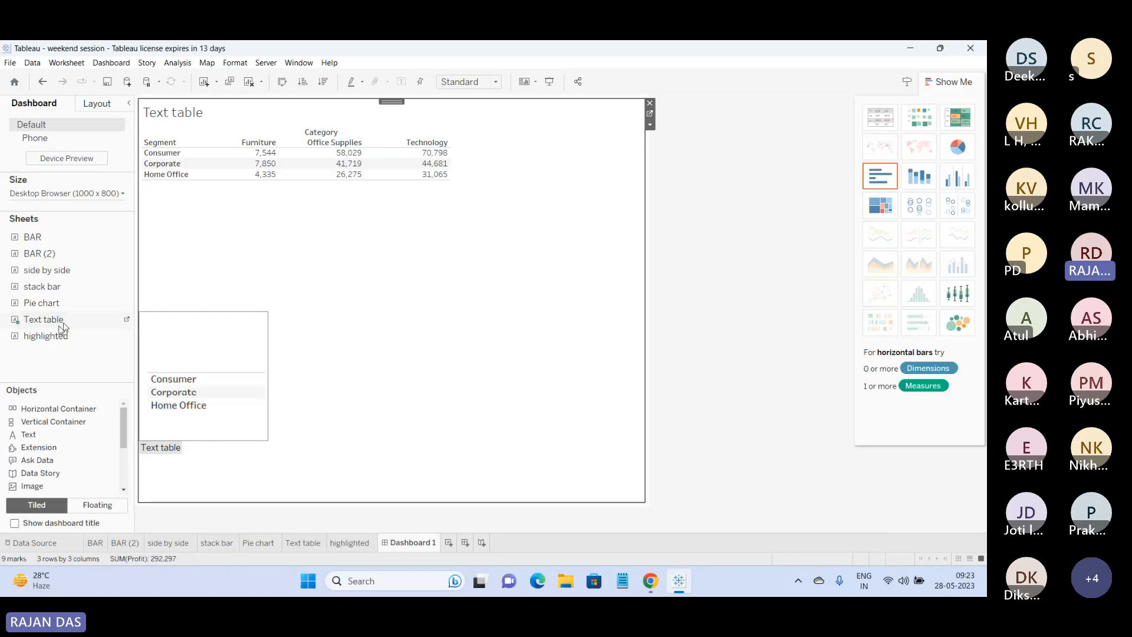
mouse_move(62, 334)
left_mouse_down()
mouse_move(354, 277)
mouse_move(362, 336)
mouse_move(395, 354)
left_mouse_up()
left_click(549, 81)
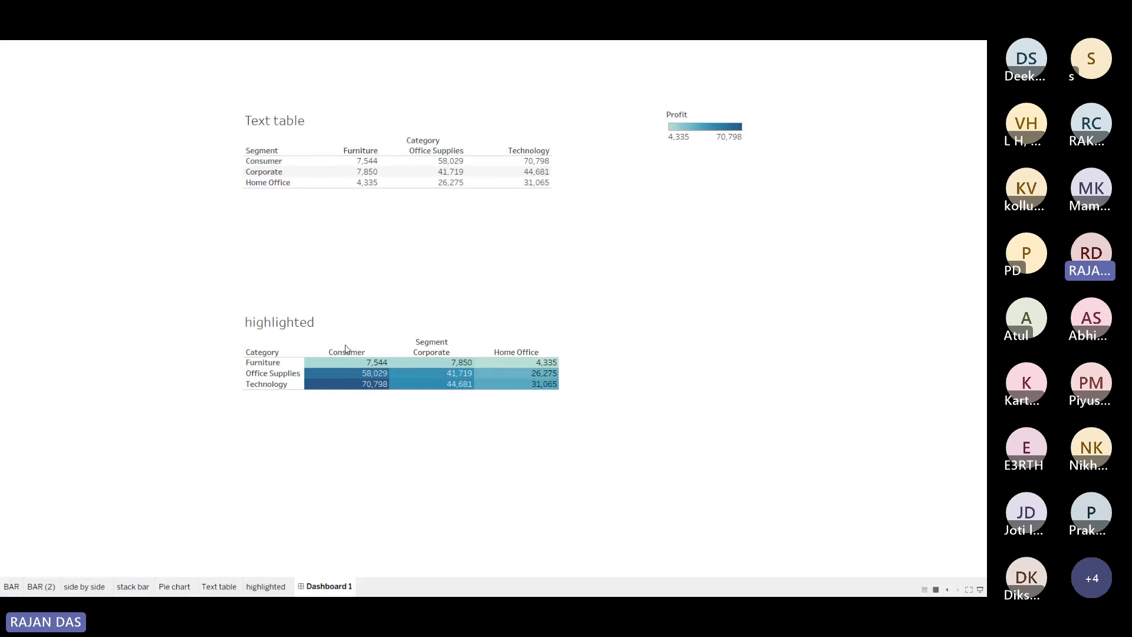
mouse_move(397, 173)
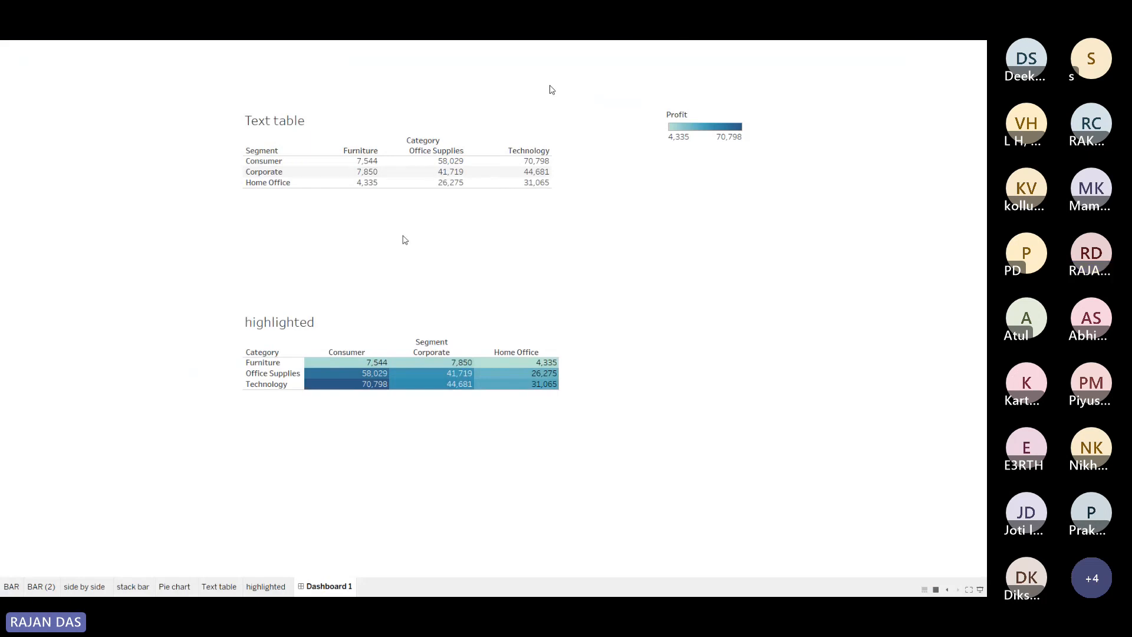
key("Escape")
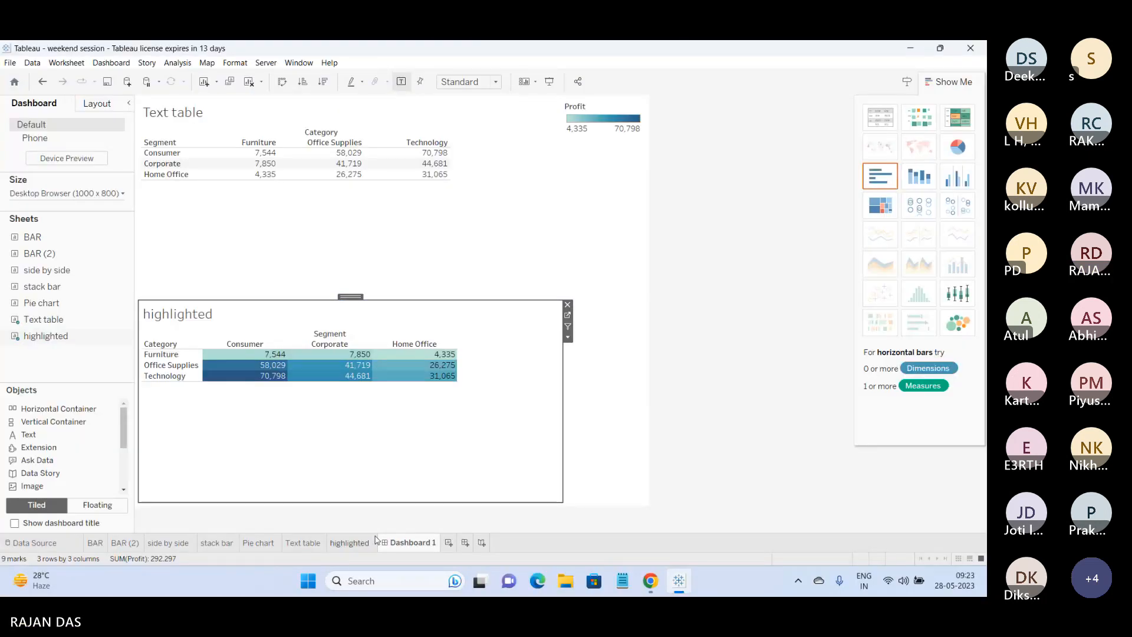
Swap the fields on the highlighted sheet so that Category is in columns and Segment in rows, matching the text table.
left_click(354, 543)
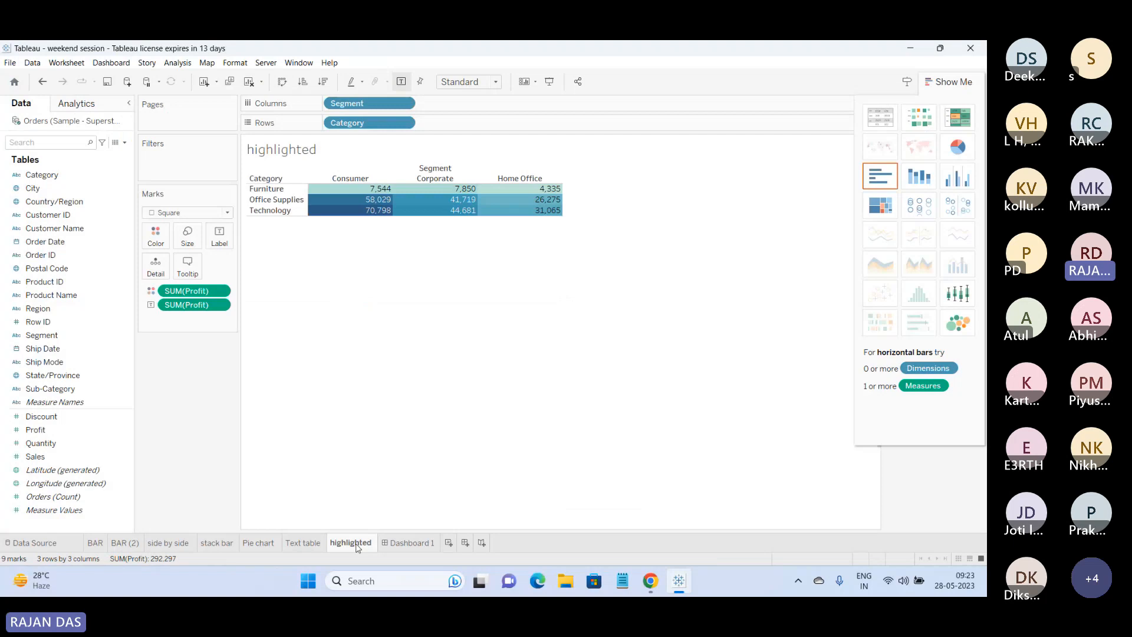
left_click(312, 543)
left_click(354, 543)
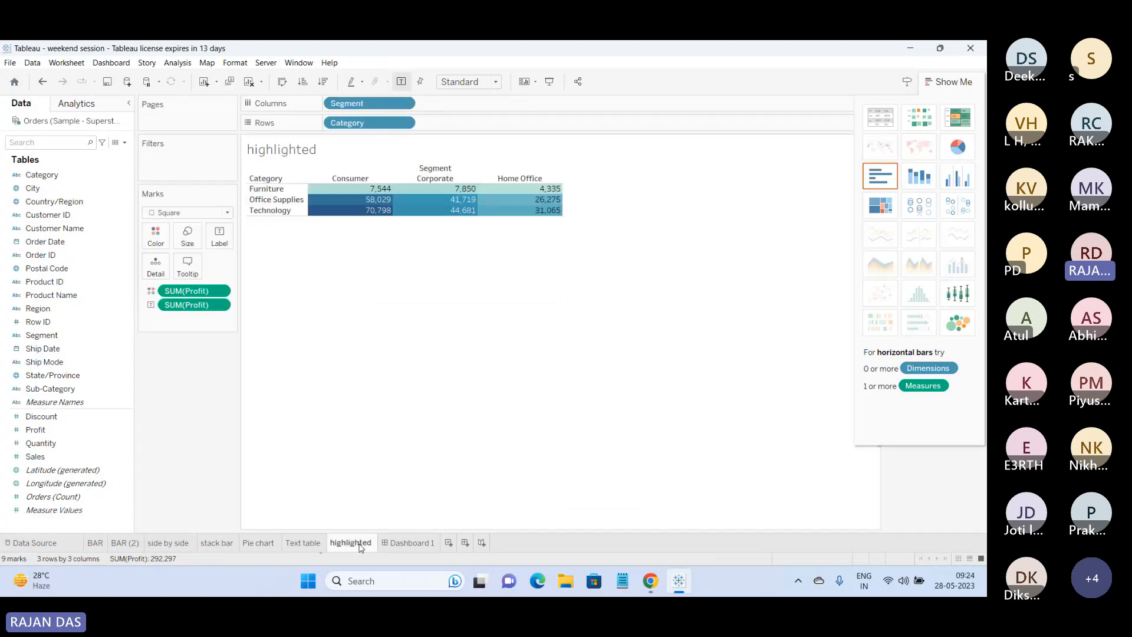
left_click(415, 545)
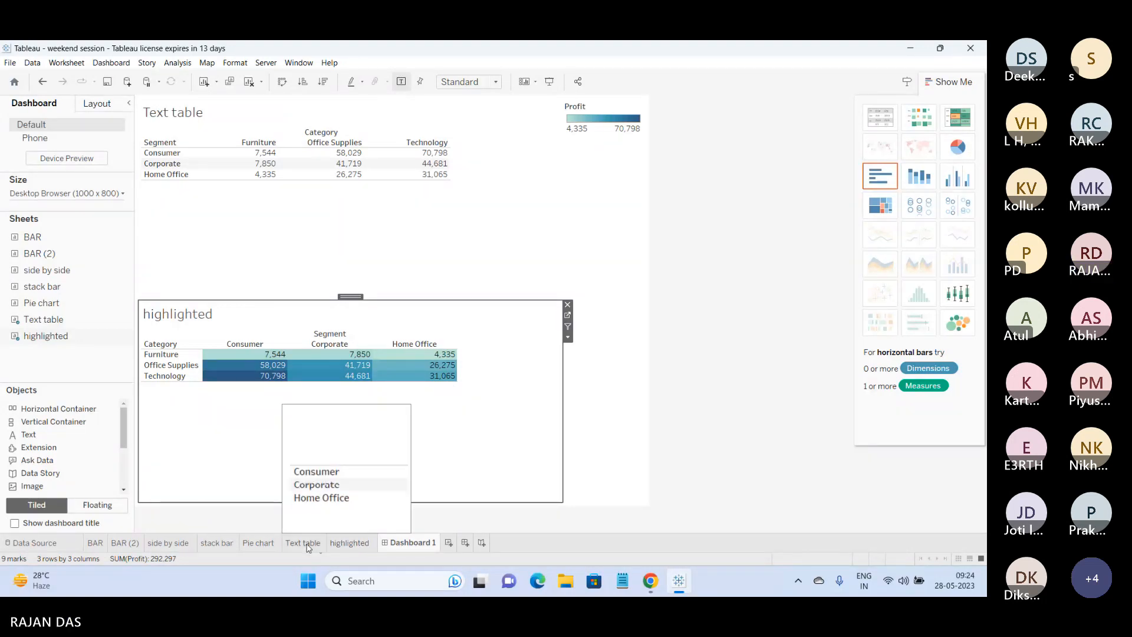
left_click(300, 542)
left_click(340, 542)
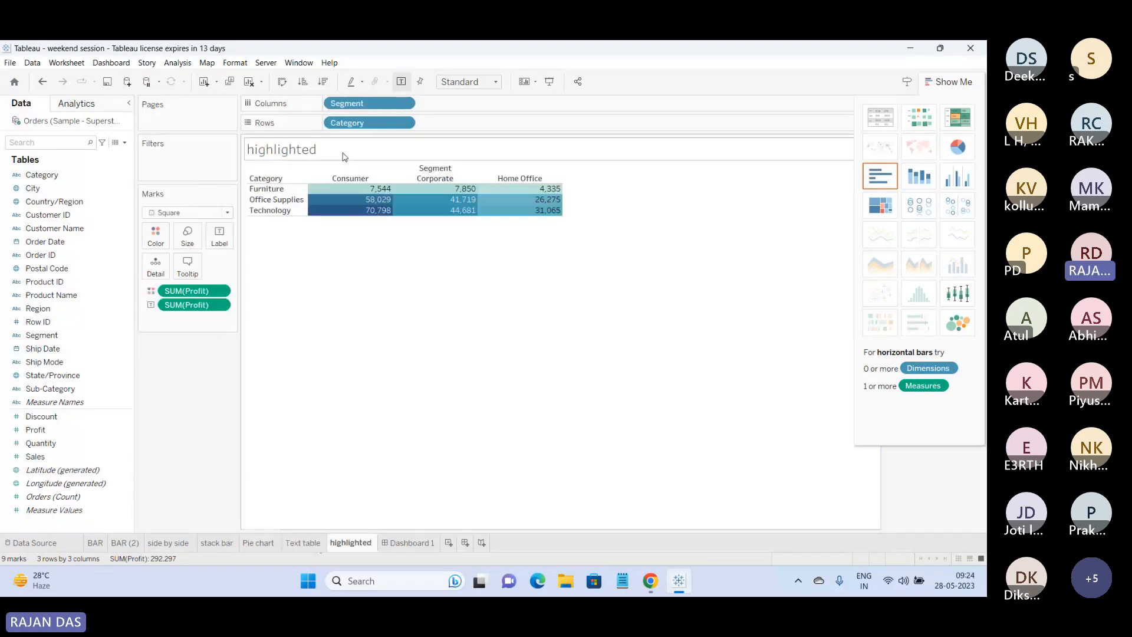
left_click_drag(356, 104, 439, 128)
left_click_drag(359, 123, 363, 105)
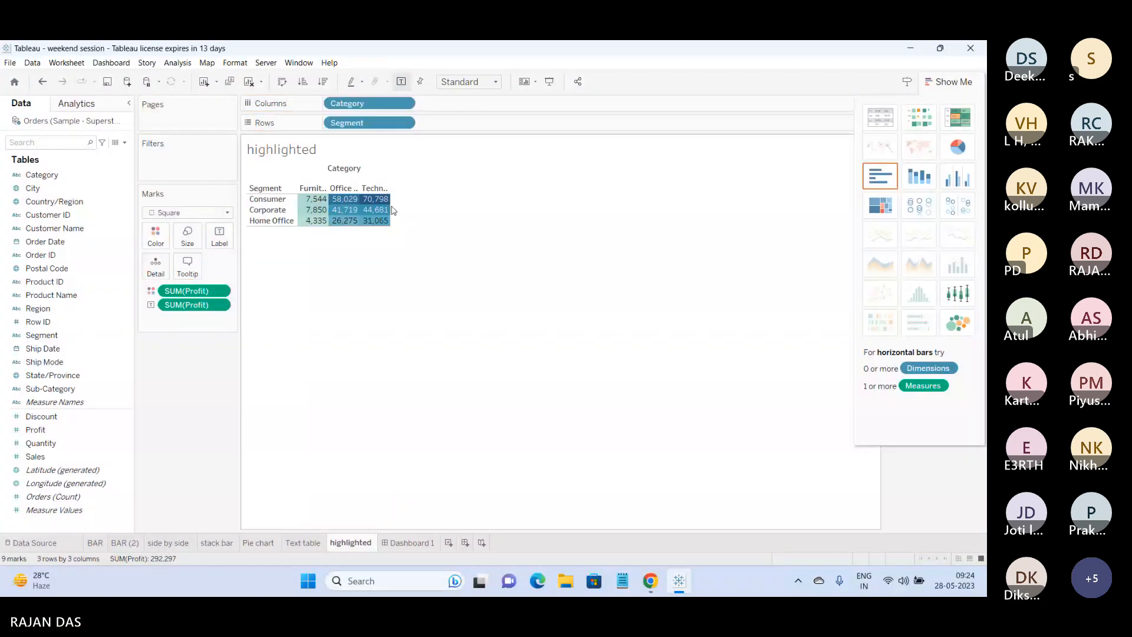
Present the dashboard, widen the highlighted table to about the text table's width, and examine its color shading by Profit.
left_click(411, 543)
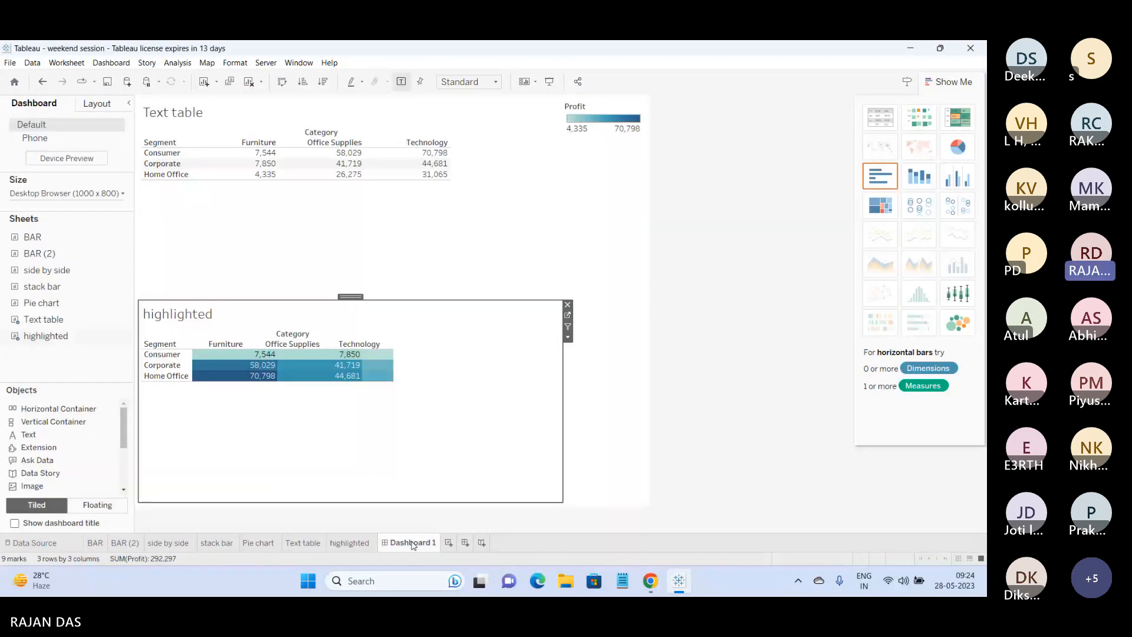
left_click(701, 299)
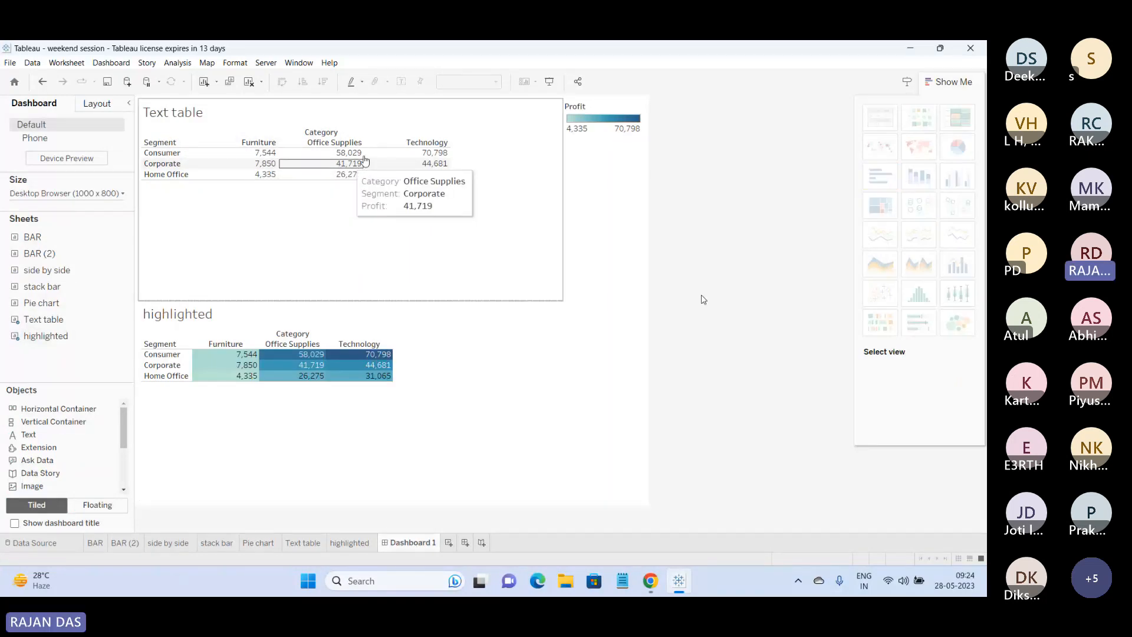
left_click(549, 84)
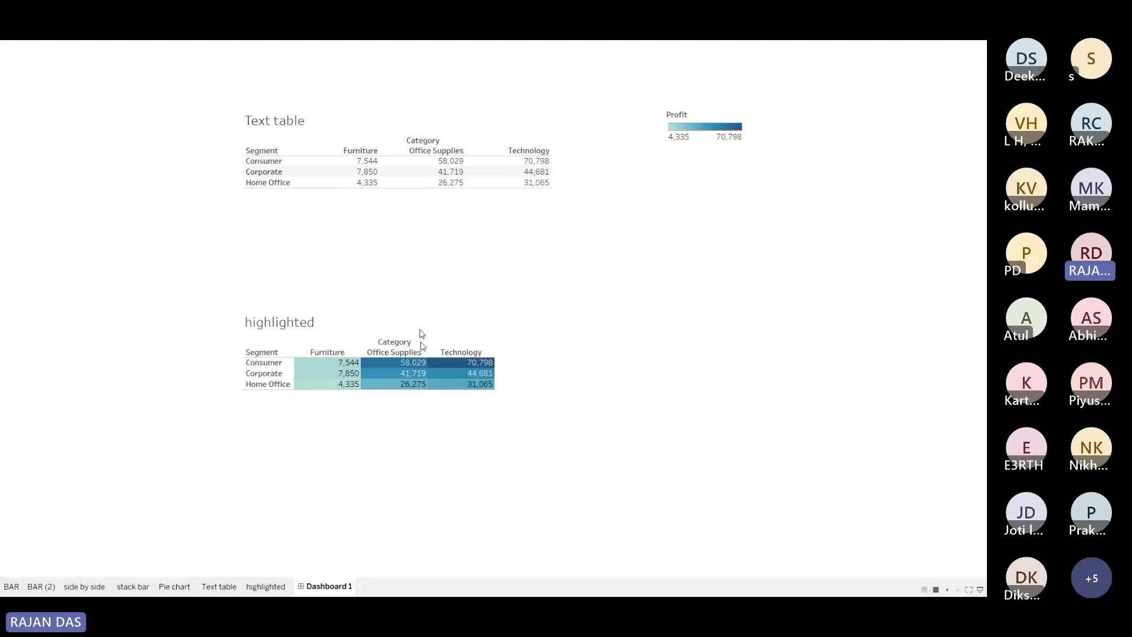
mouse_move(495, 384)
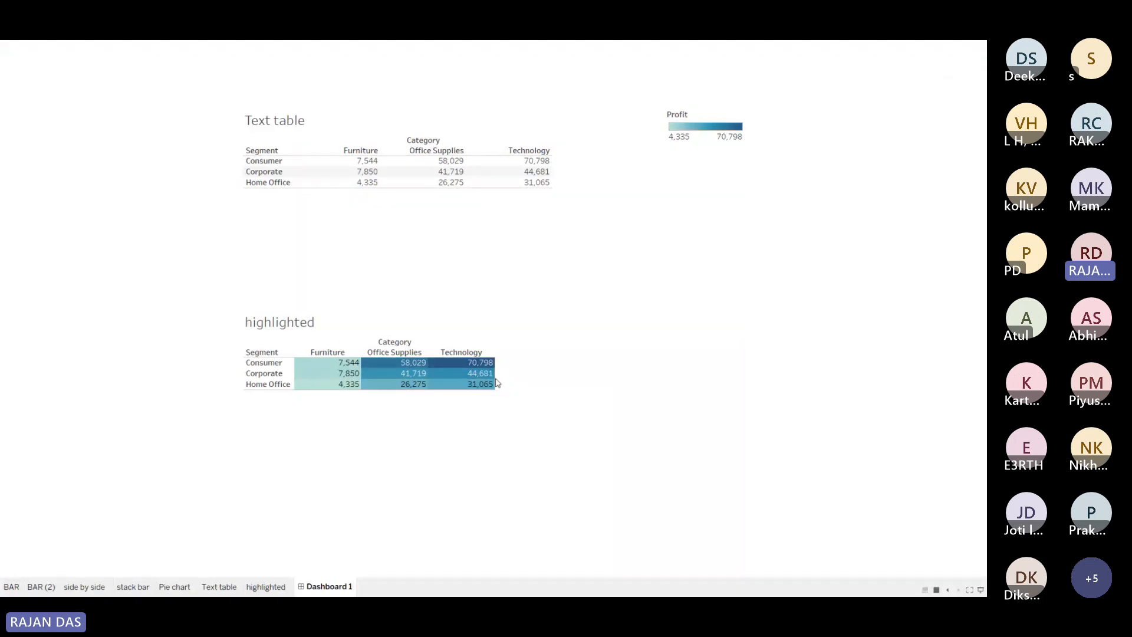
left_click_drag(496, 379, 556, 380)
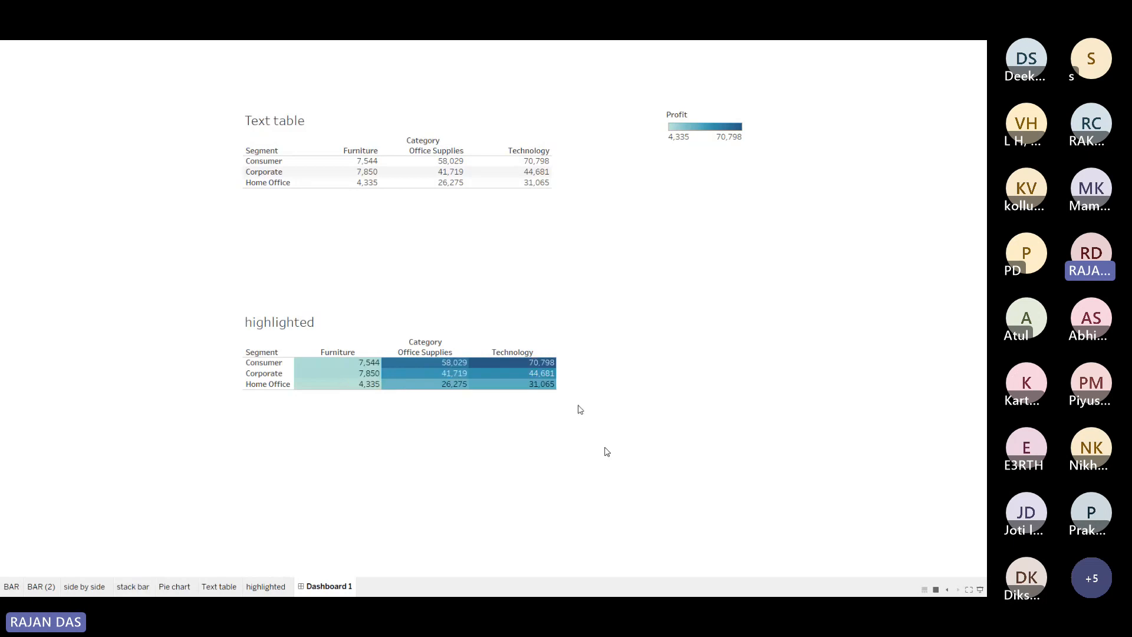
mouse_move(508, 366)
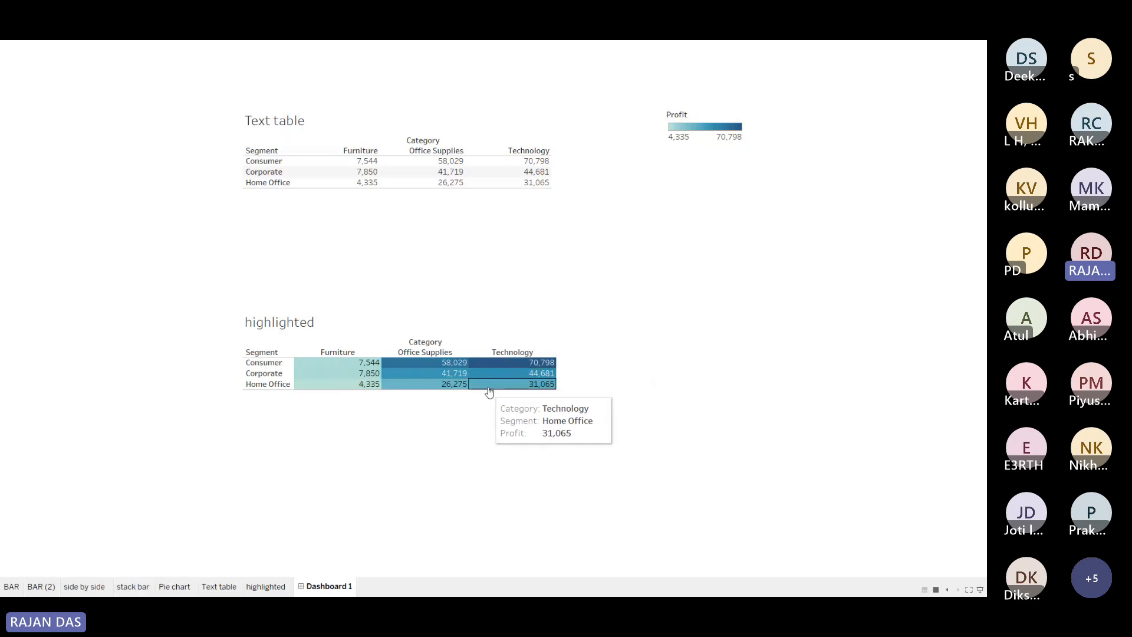
mouse_move(349, 370)
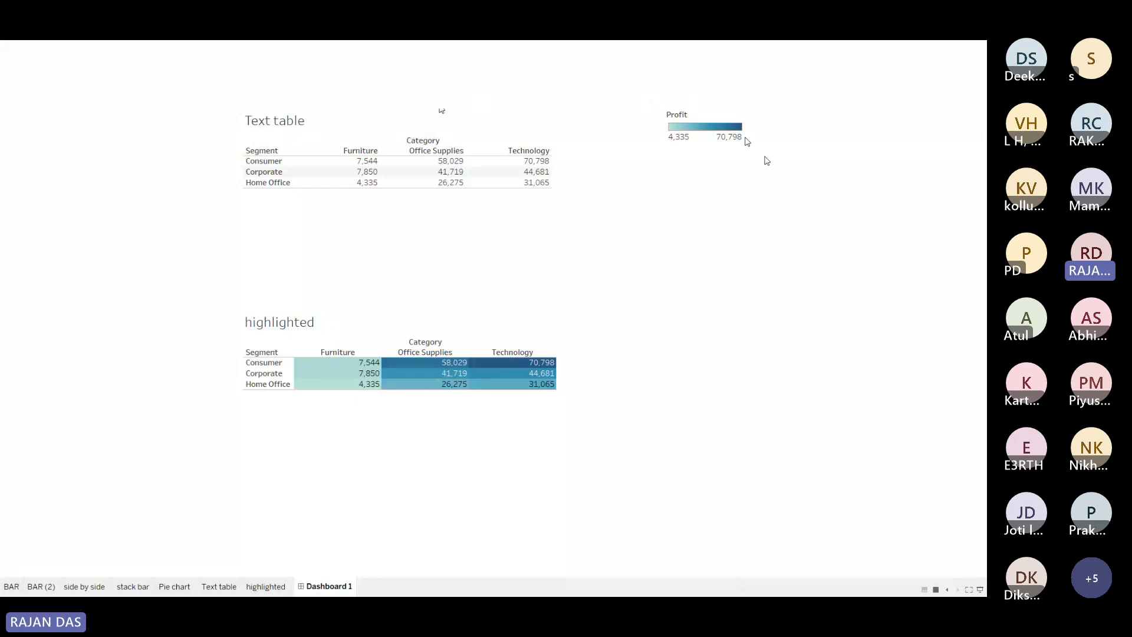
mouse_move(425, 376)
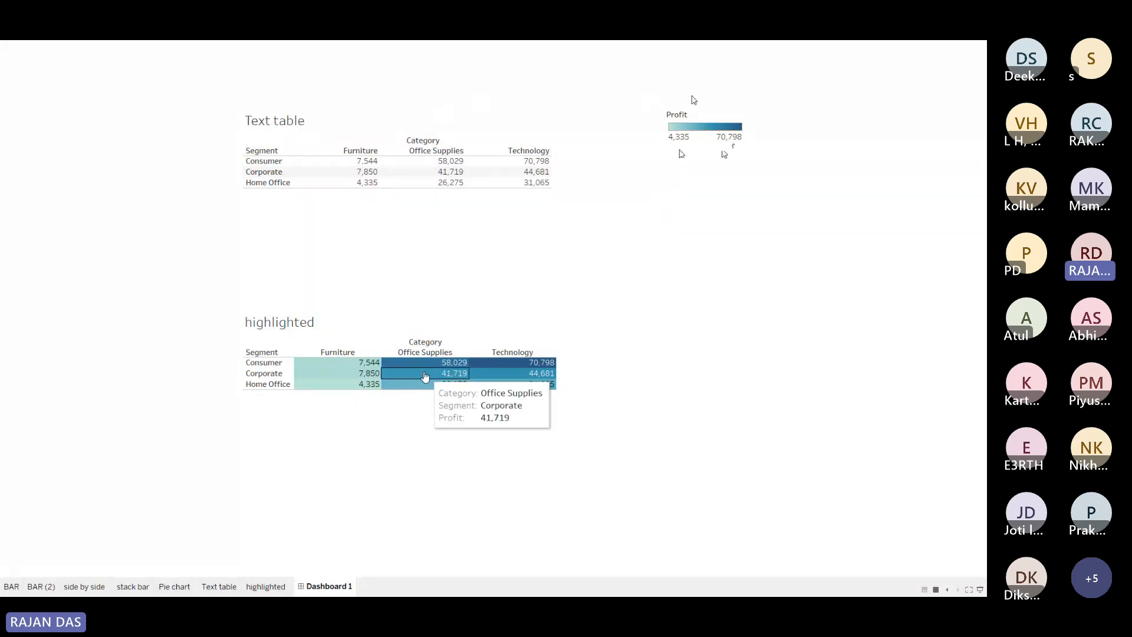
key("Escape")
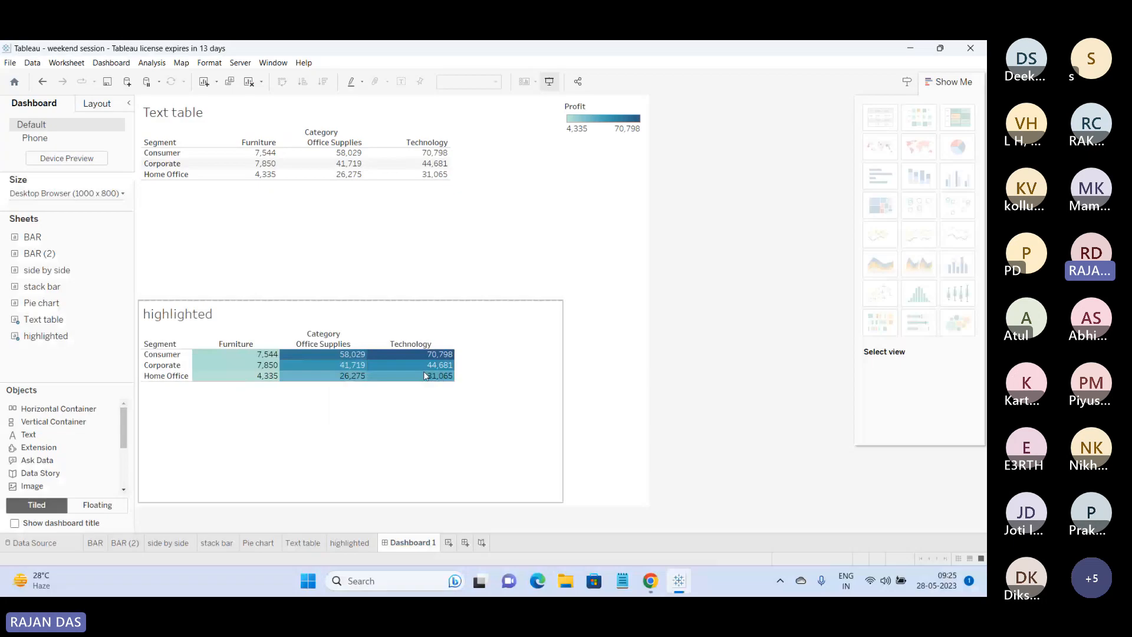
Return to the highlighted sheet and delete the dashboard.
left_click(630, 393)
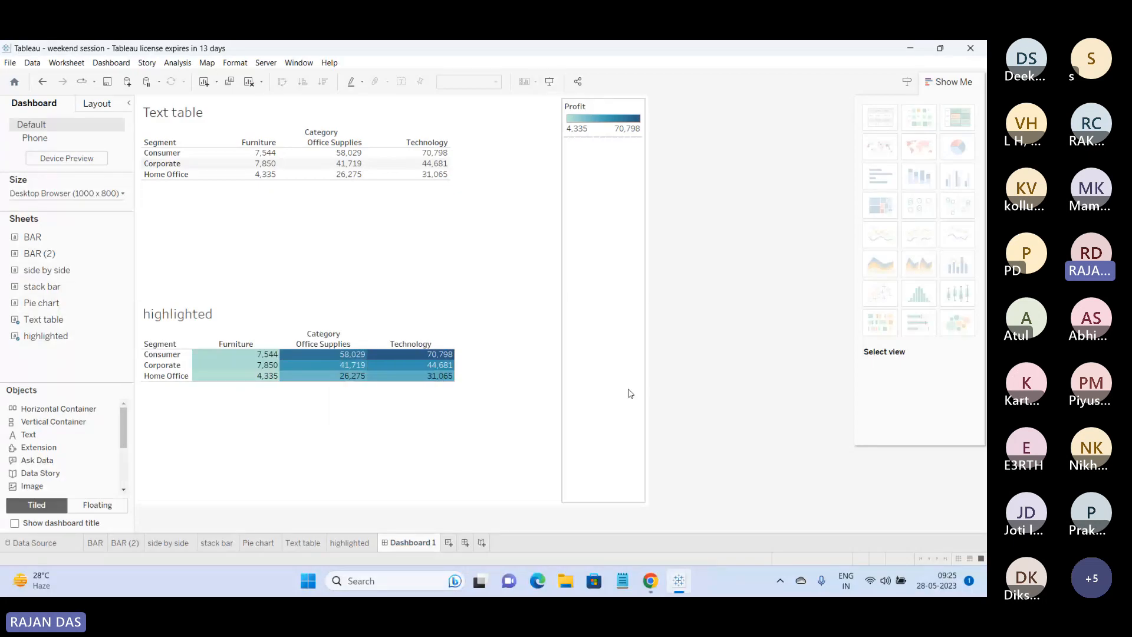
left_click(303, 542)
left_click(349, 543)
right_click(352, 543)
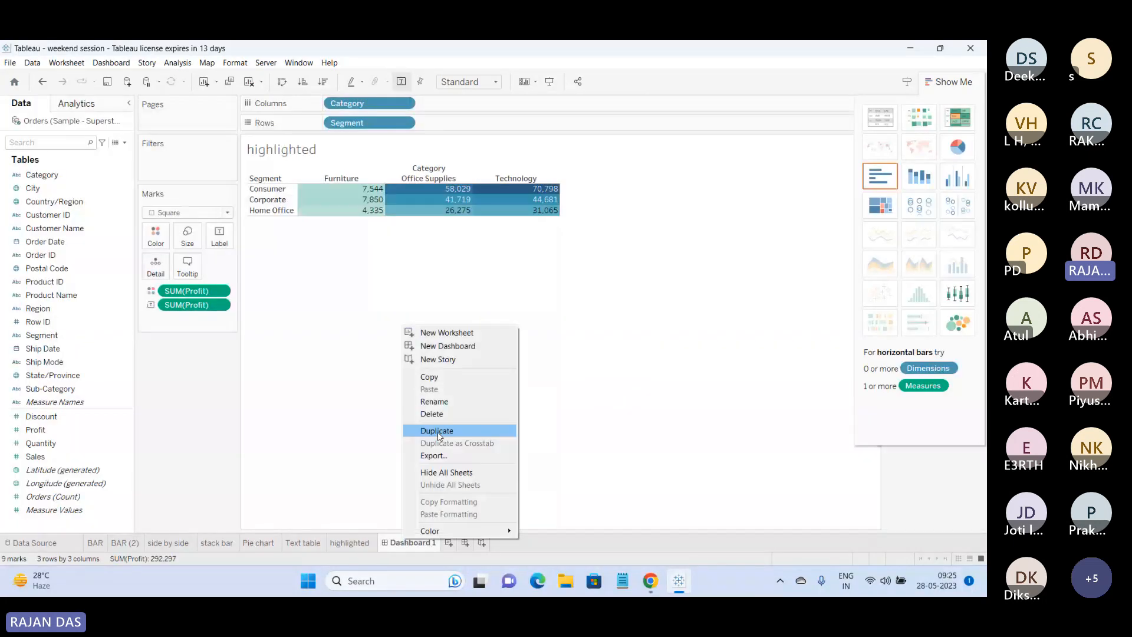
left_click(437, 414)
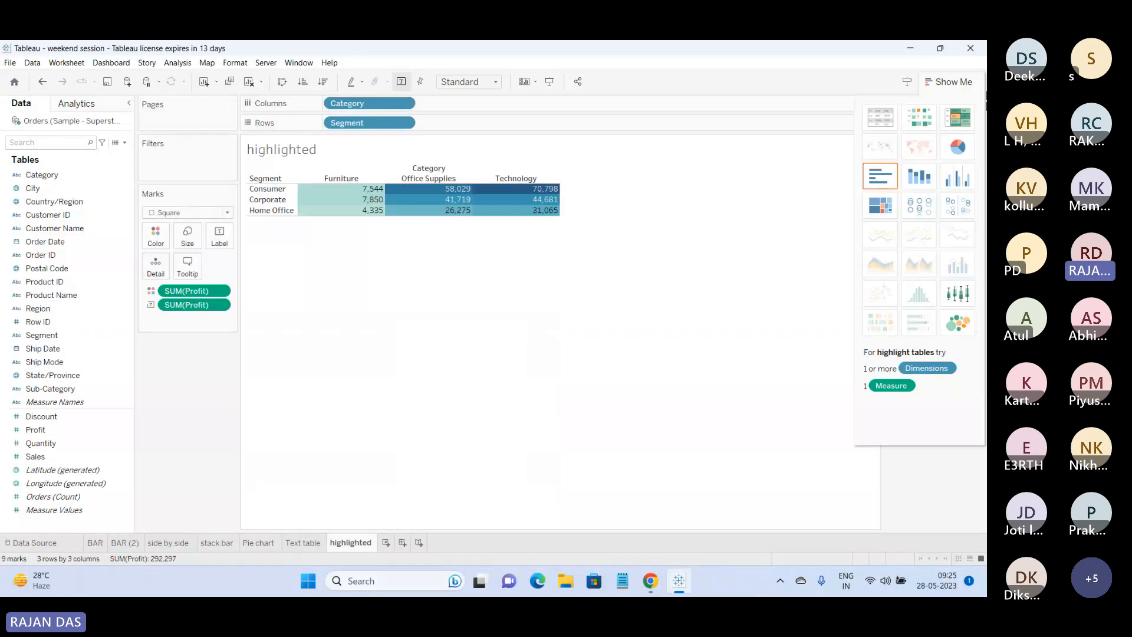
Hide the chart suggestions and compare the Text table sheet with the highlighted sheet.
left_click(958, 82)
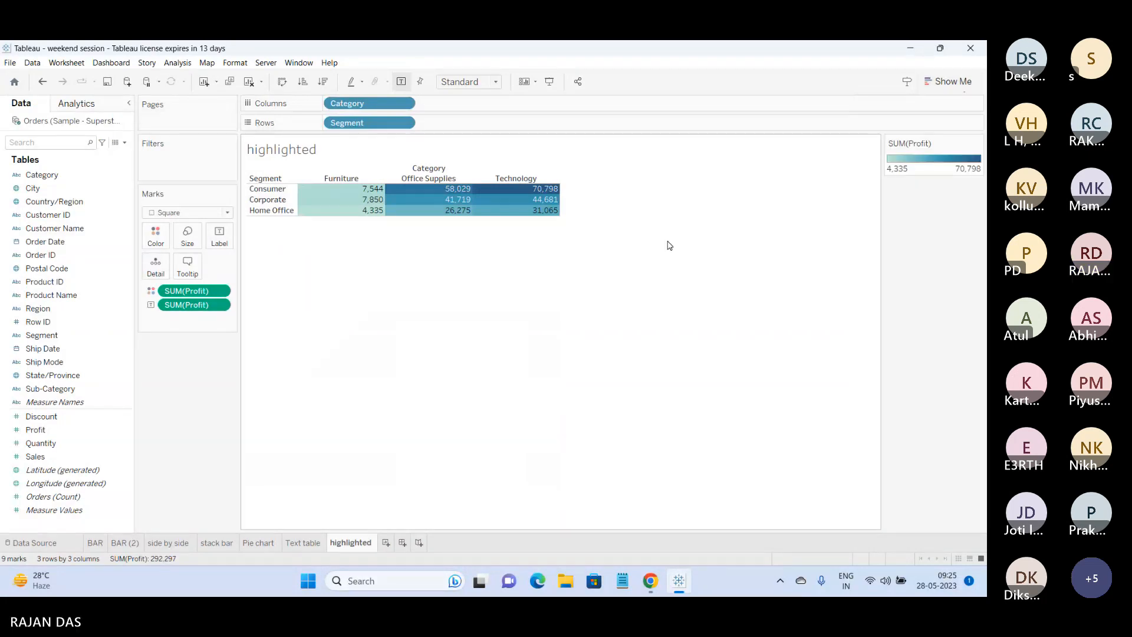
left_click(323, 543)
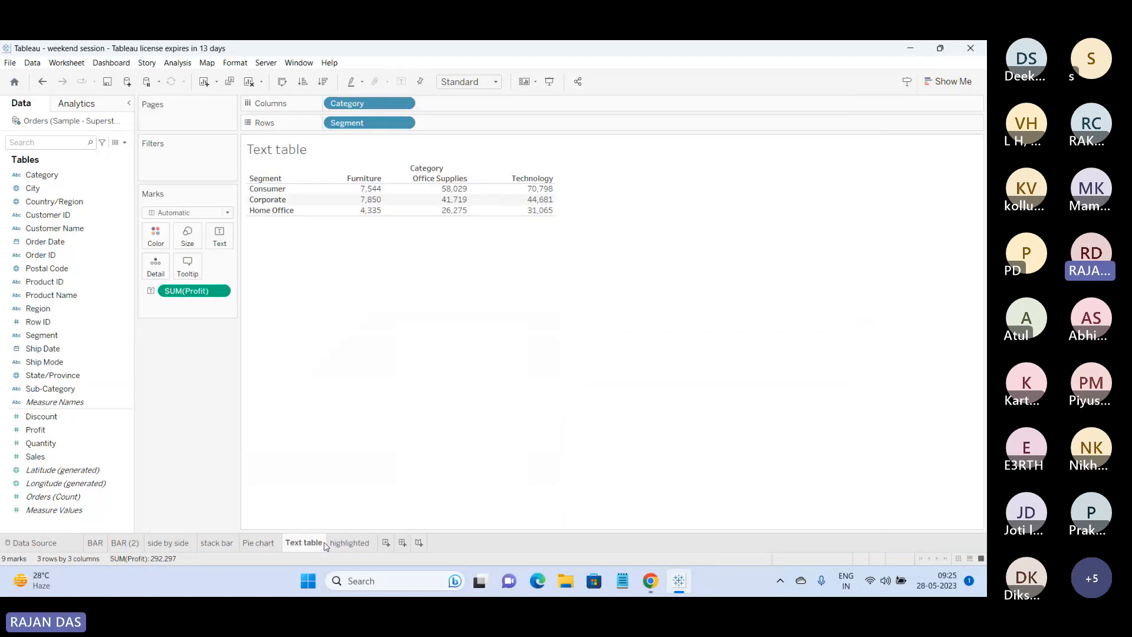
left_click(349, 543)
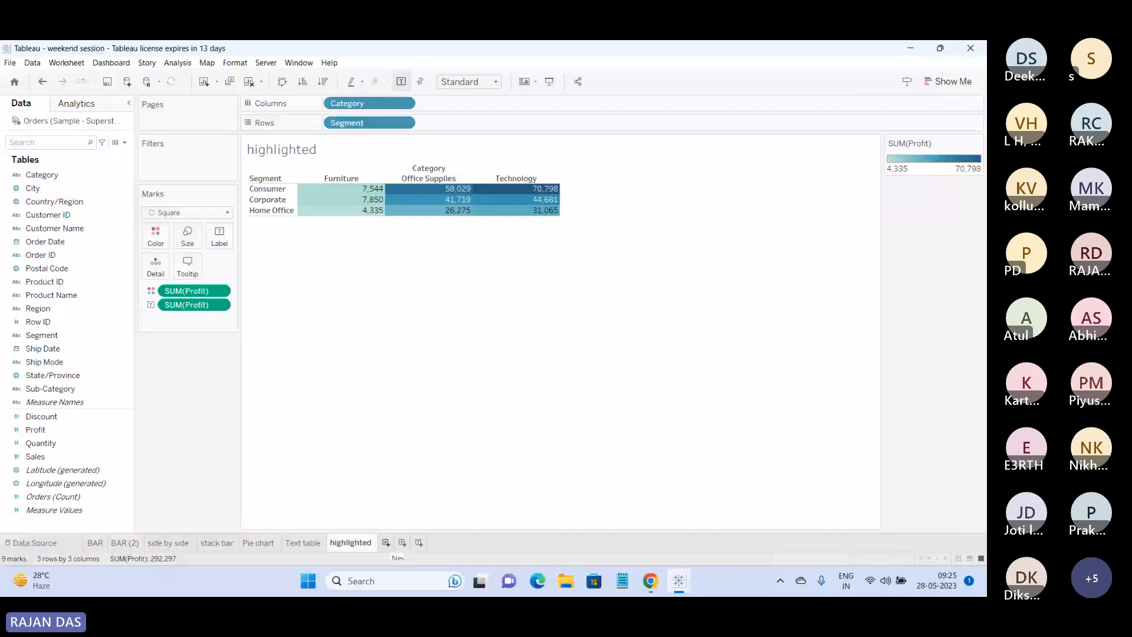
Create a new worksheet with Category in rows and Sales as the text values.
left_click(385, 543)
left_click_drag(41, 175, 334, 125)
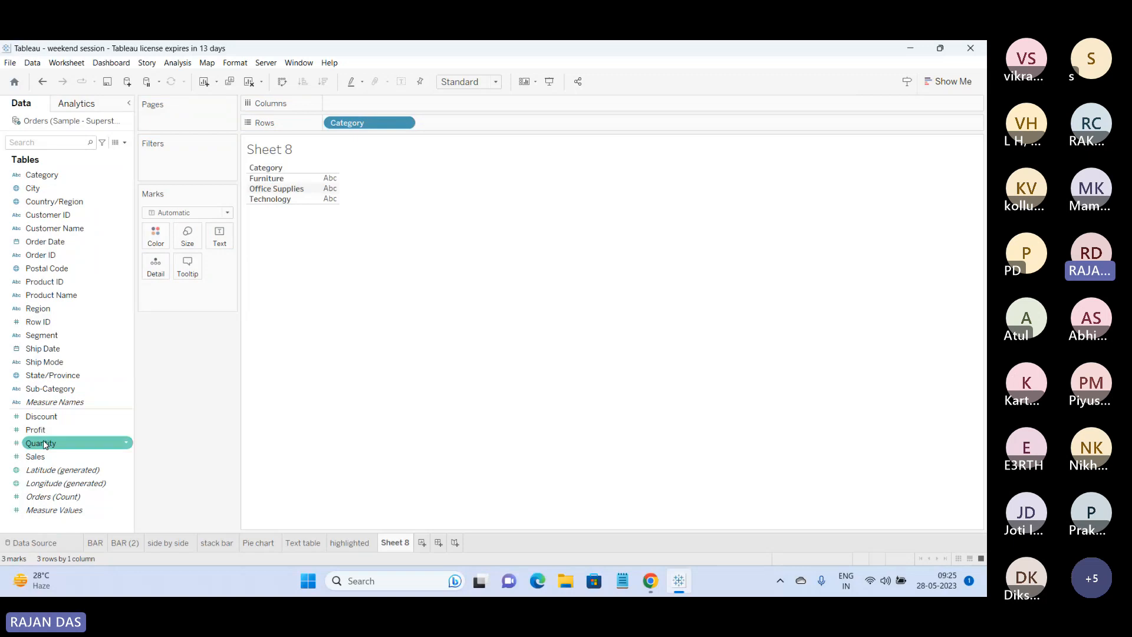
left_click_drag(50, 314, 368, 93)
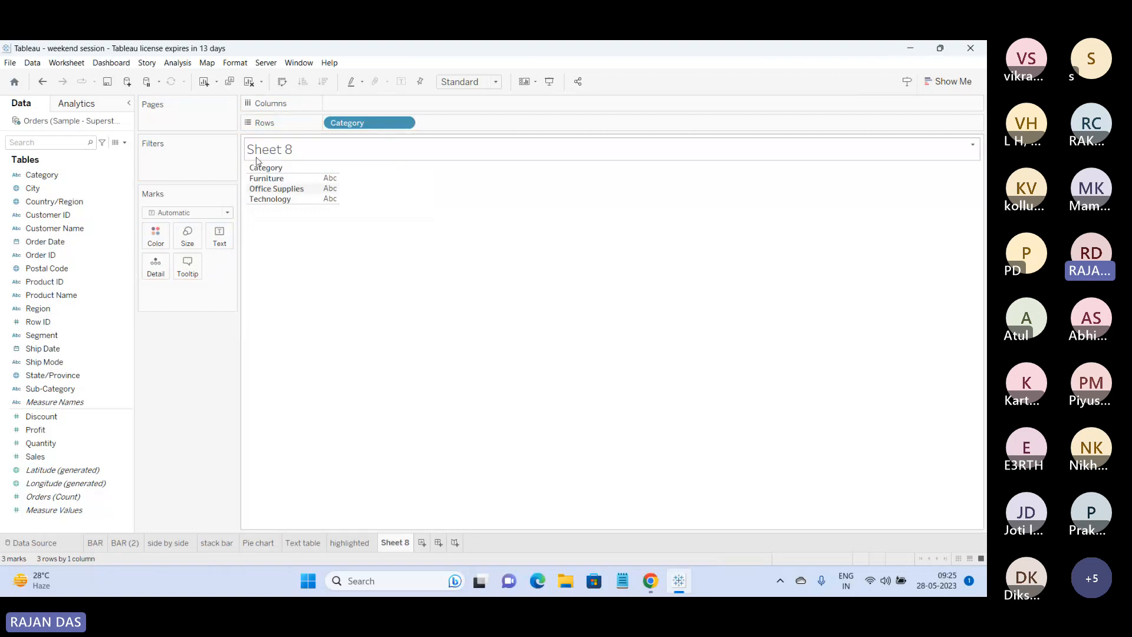
left_click_drag(36, 456, 234, 254)
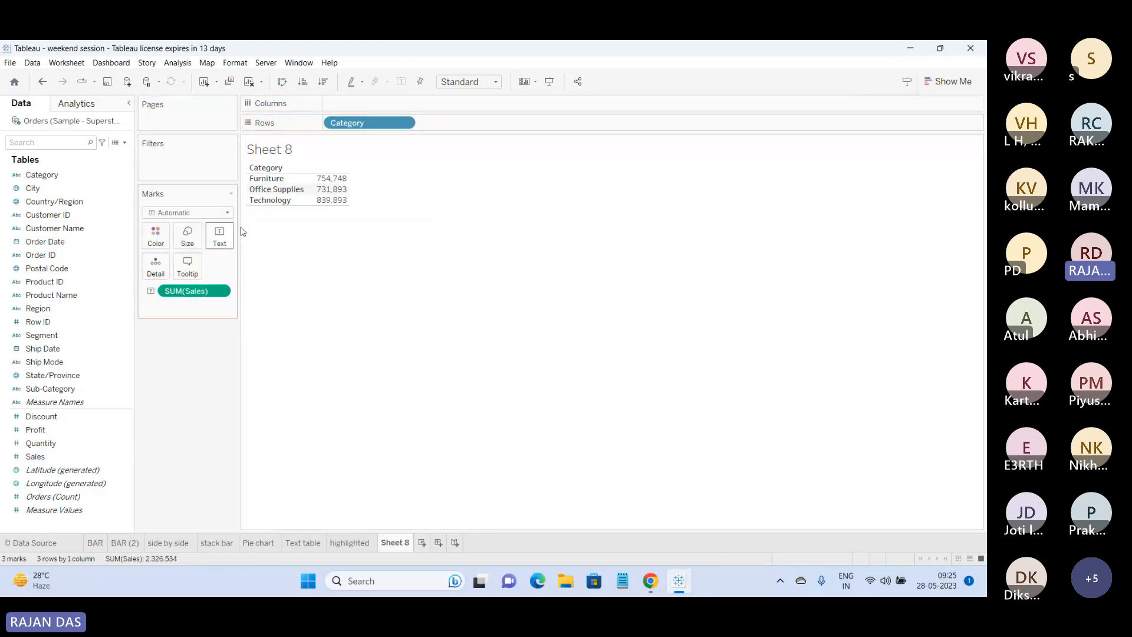
Change the mark type to Square and also color the cells by Sales, keeping Sales as the label.
left_click(181, 214)
left_click(171, 278)
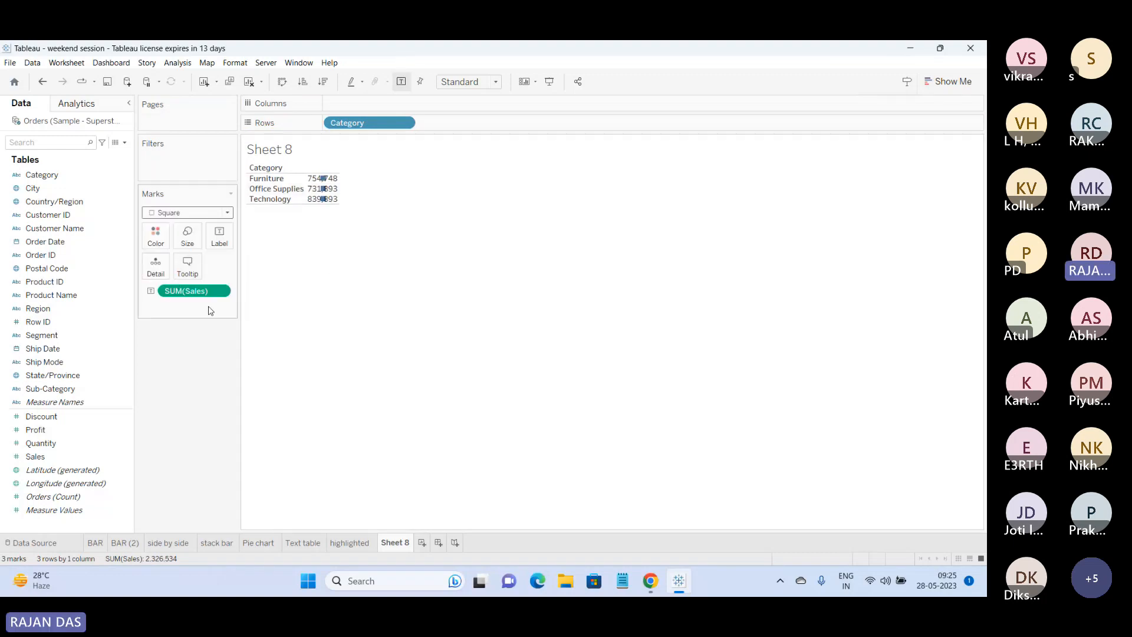
mouse_move(200, 291)
left_mouse_down()
mouse_move(171, 272)
mouse_move(163, 240)
left_mouse_up()
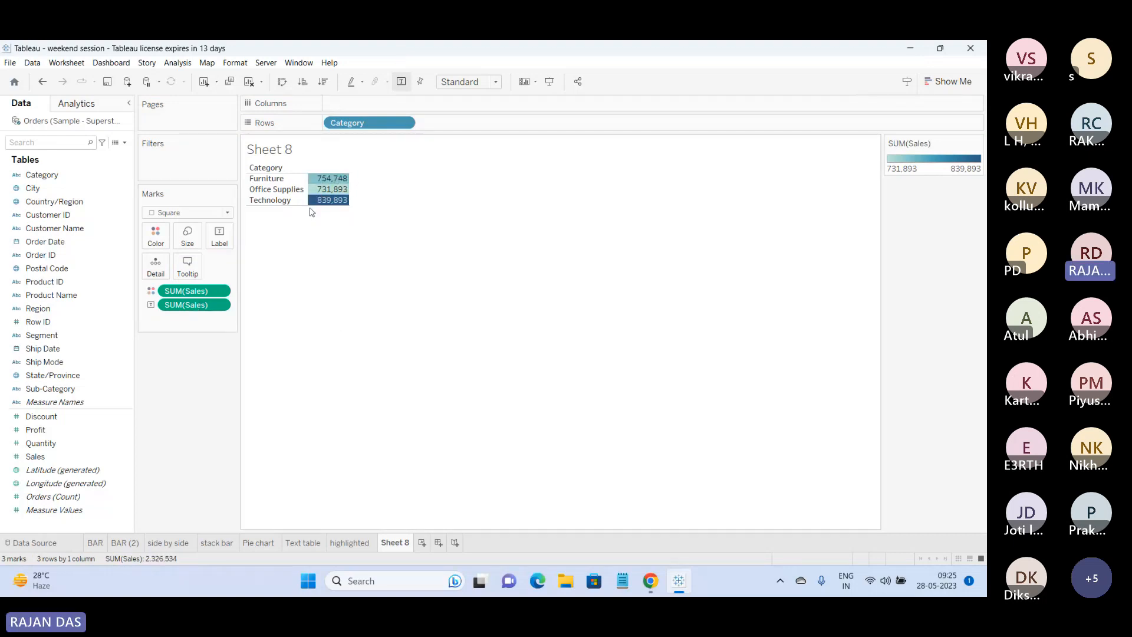
mouse_move(327, 207)
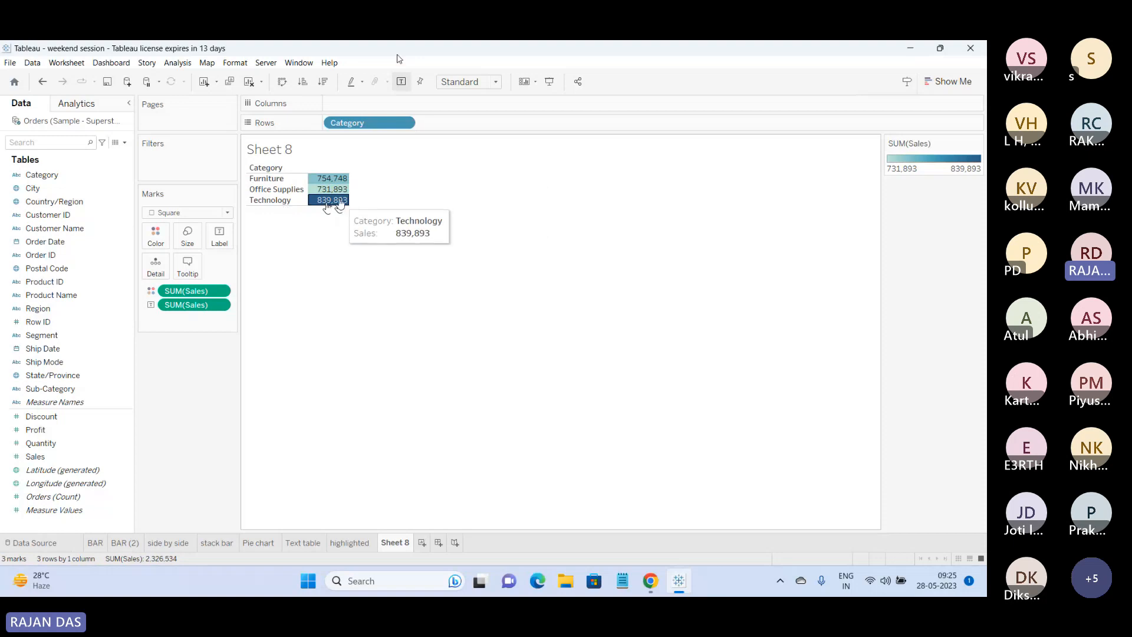
mouse_move(330, 183)
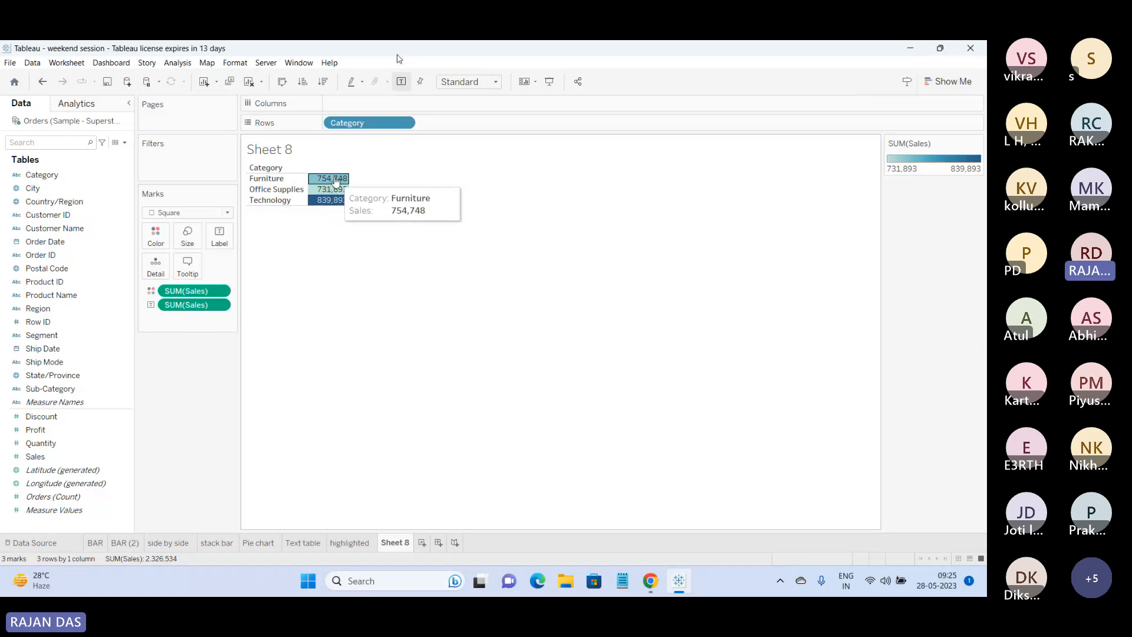
Add Region to columns and widen the Sales highlight table.
left_click(50, 312)
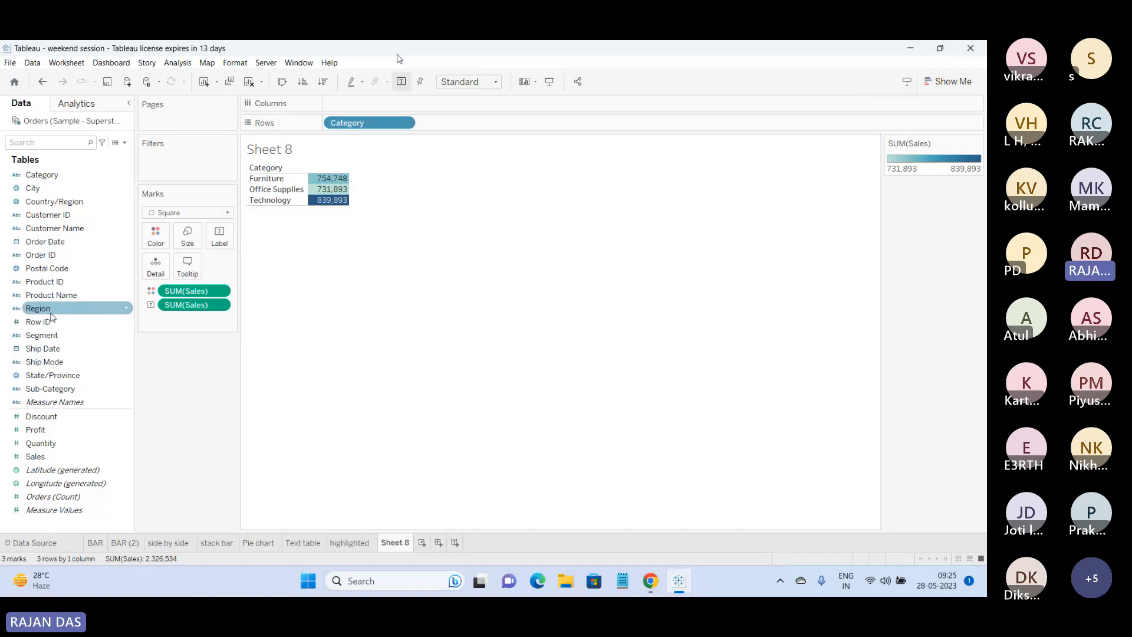
left_click_drag(51, 317, 354, 114)
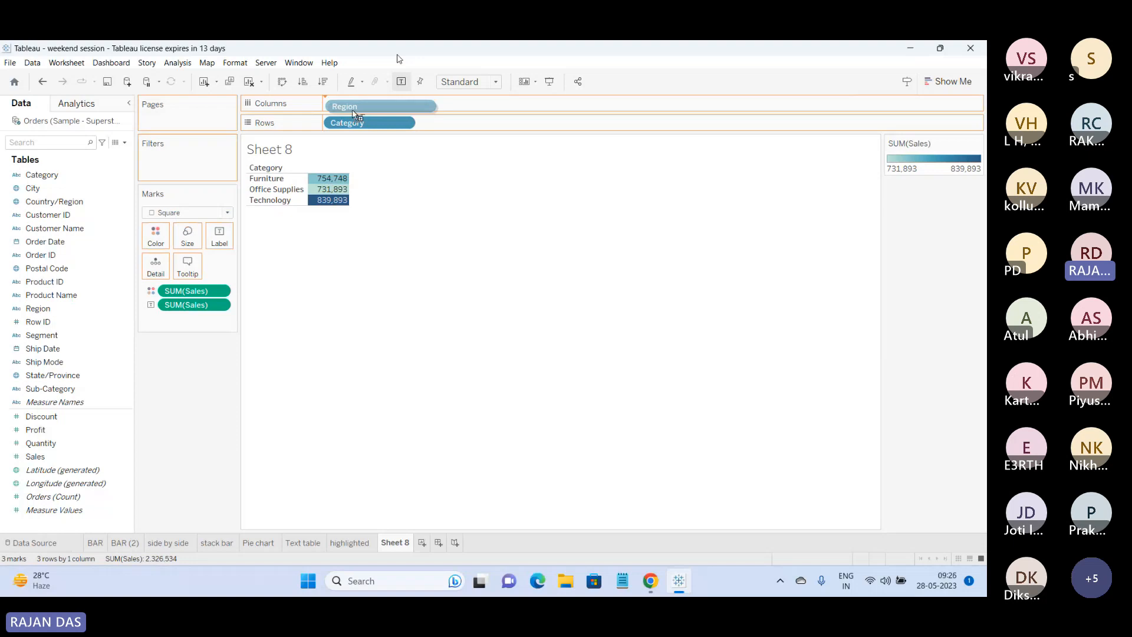
left_click_drag(352, 110, 353, 112)
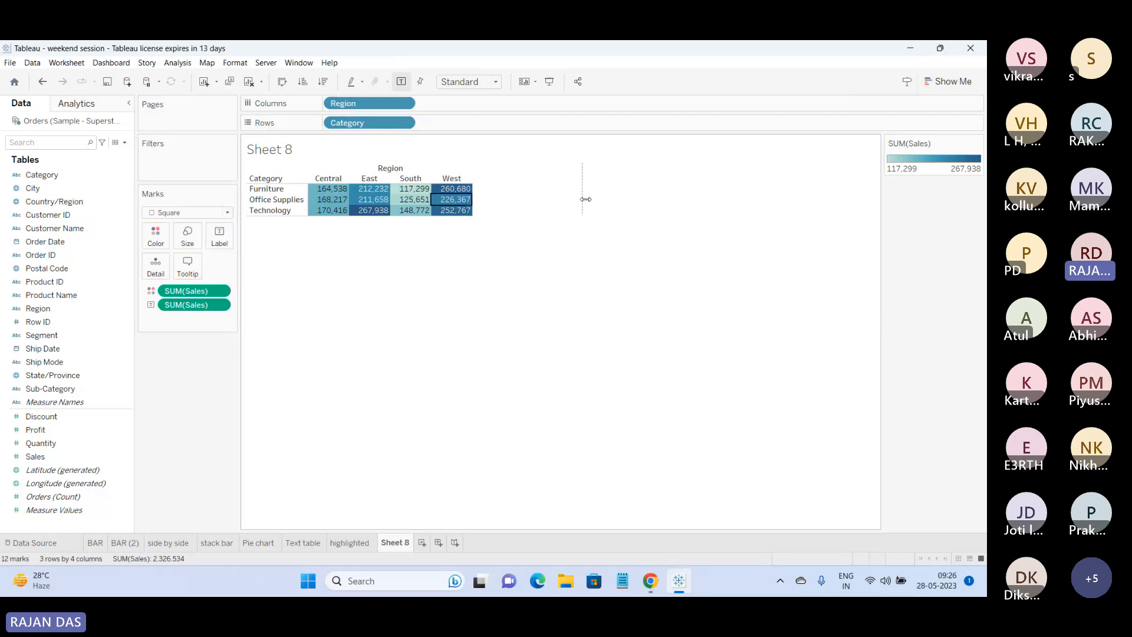
left_click_drag(586, 199, 588, 203)
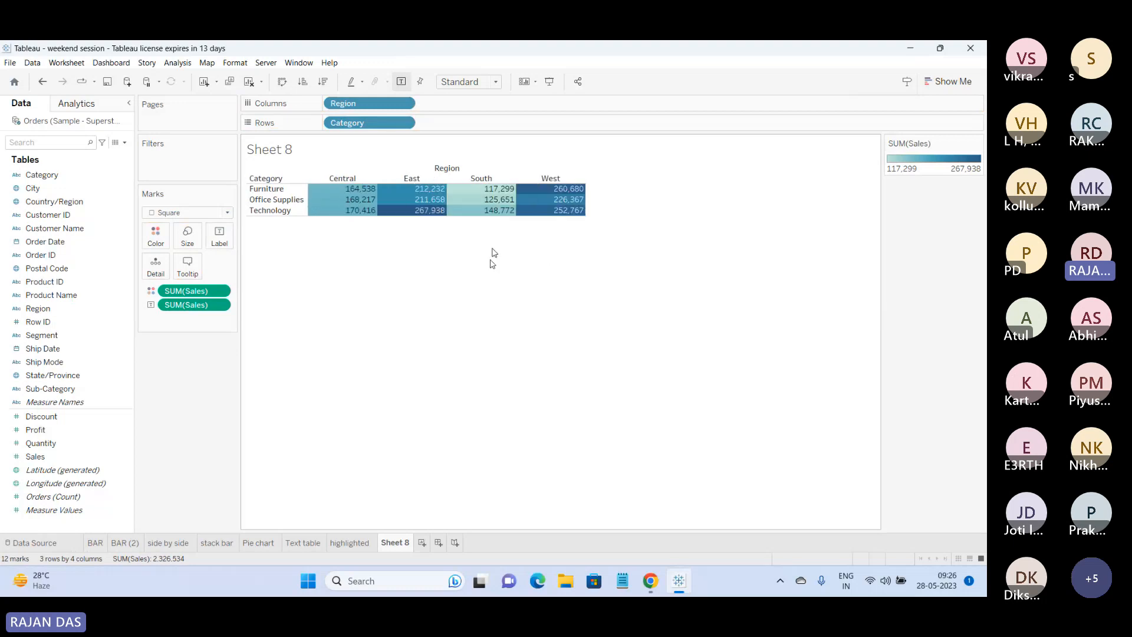
Add Segment and Sub-Category to rows after Category and look through the expanded table.
left_click_drag(41, 335, 451, 125)
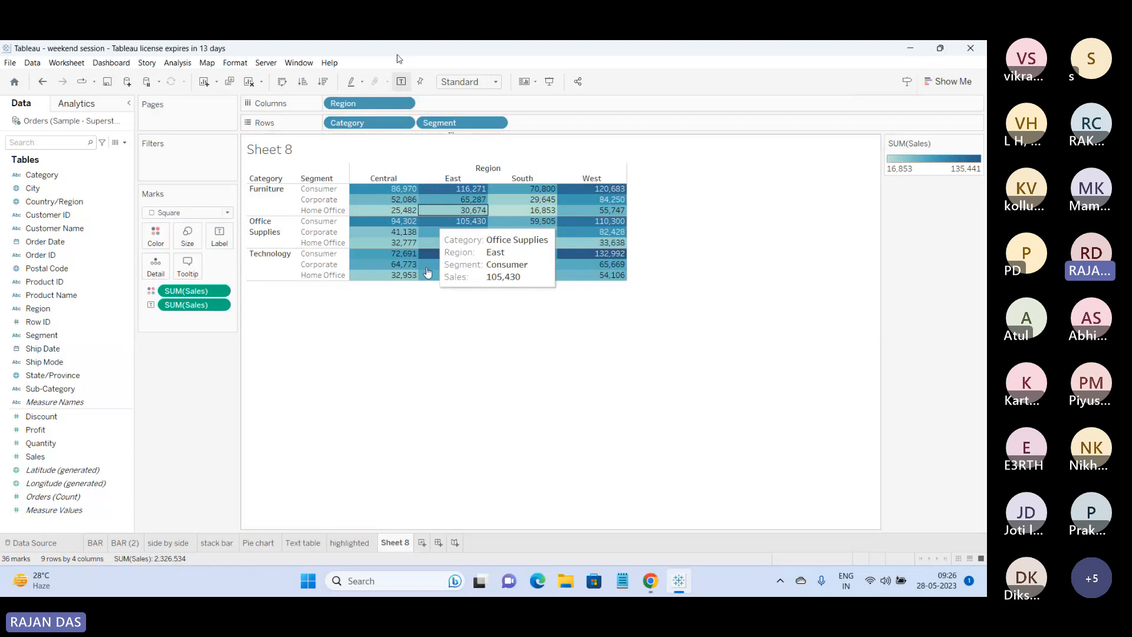
left_click_drag(50, 389, 549, 128)
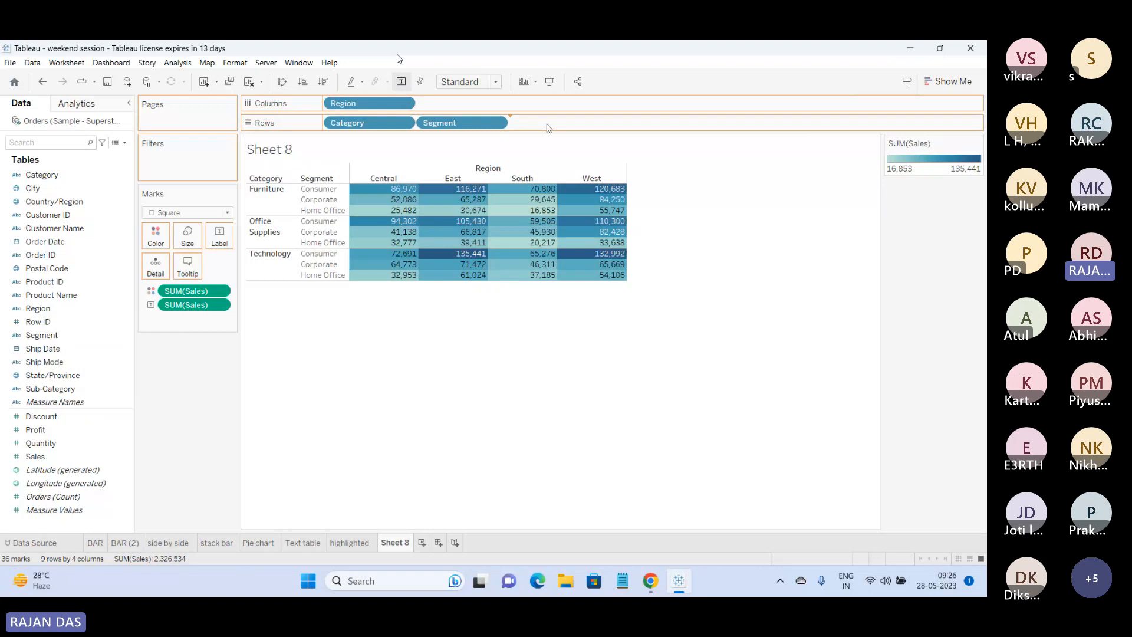
scroll(660, 460, "down", 5)
scroll(660, 460, "up", 5)
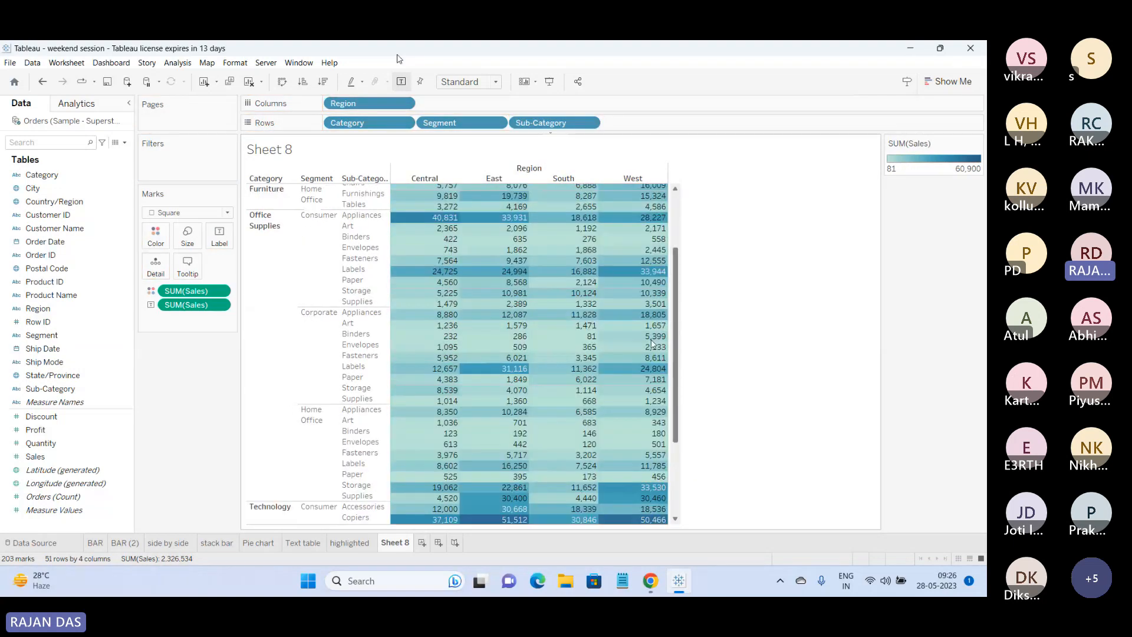
Present the sheet, examine its Sales color shading, and widen the Sub-Category column to fit its header.
left_click(549, 84)
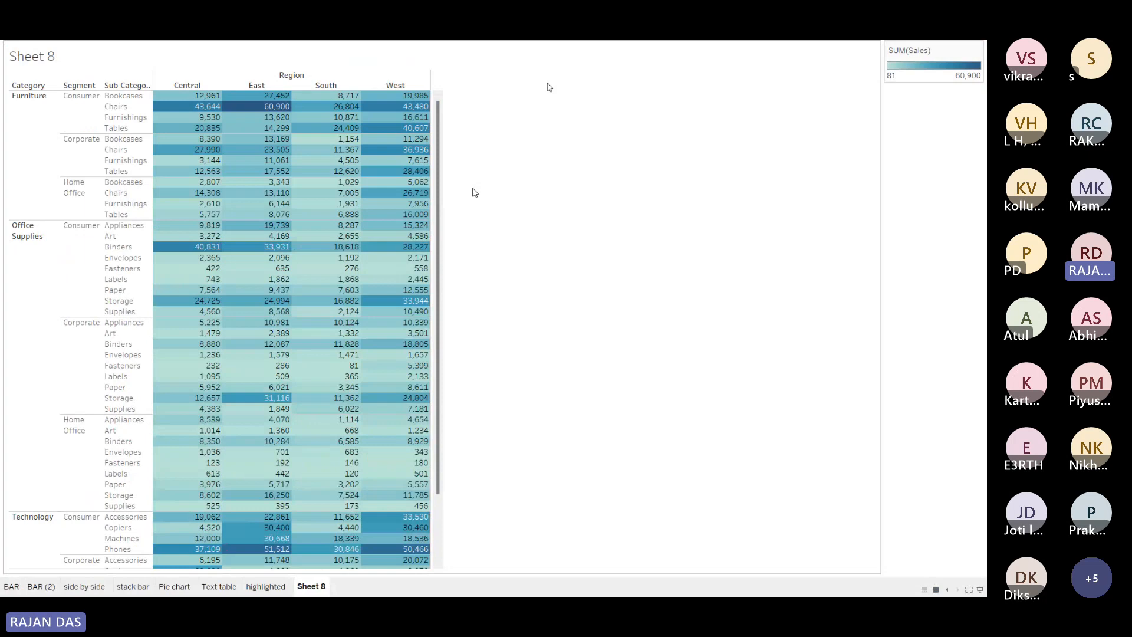
scroll(447, 327, "down", 3)
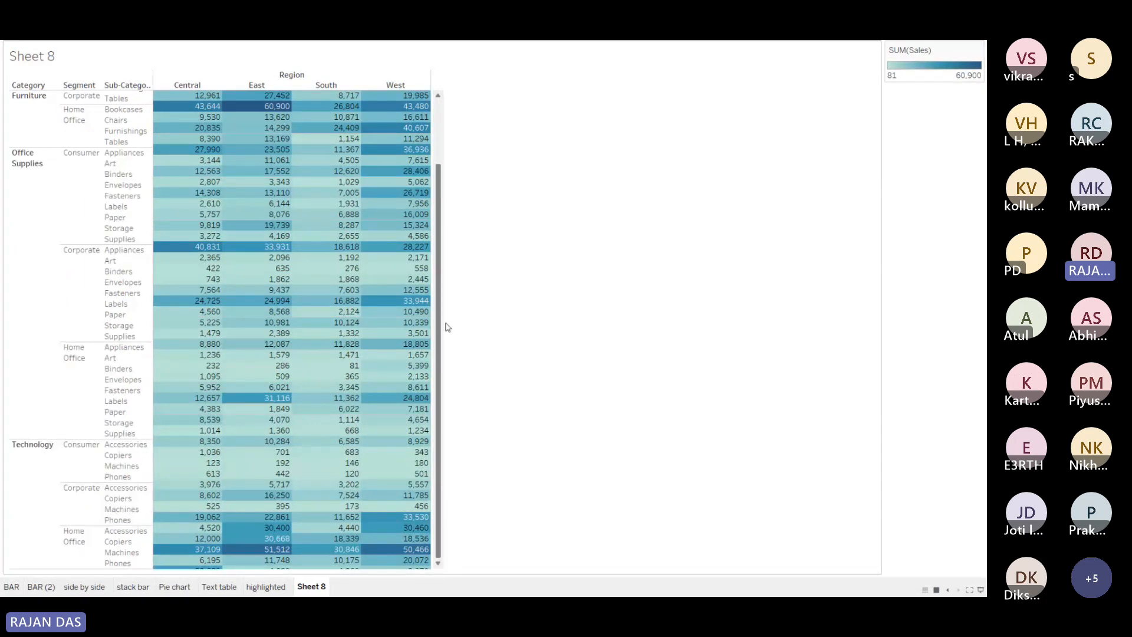
scroll(446, 327, "down", 3)
scroll(432, 239, "up", 3)
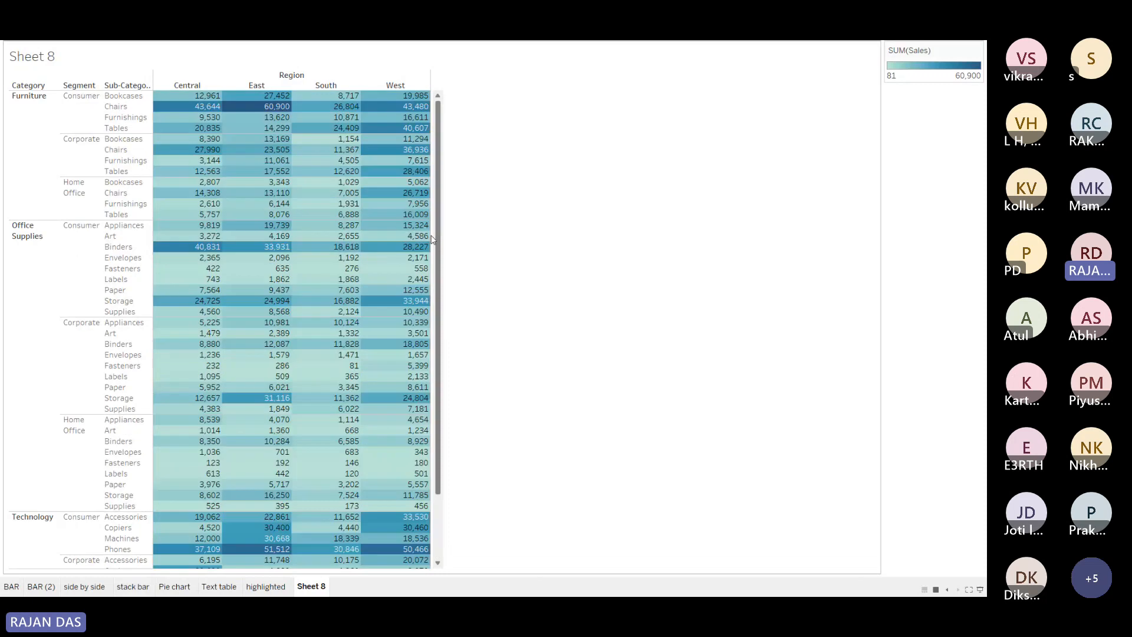
mouse_move(421, 263)
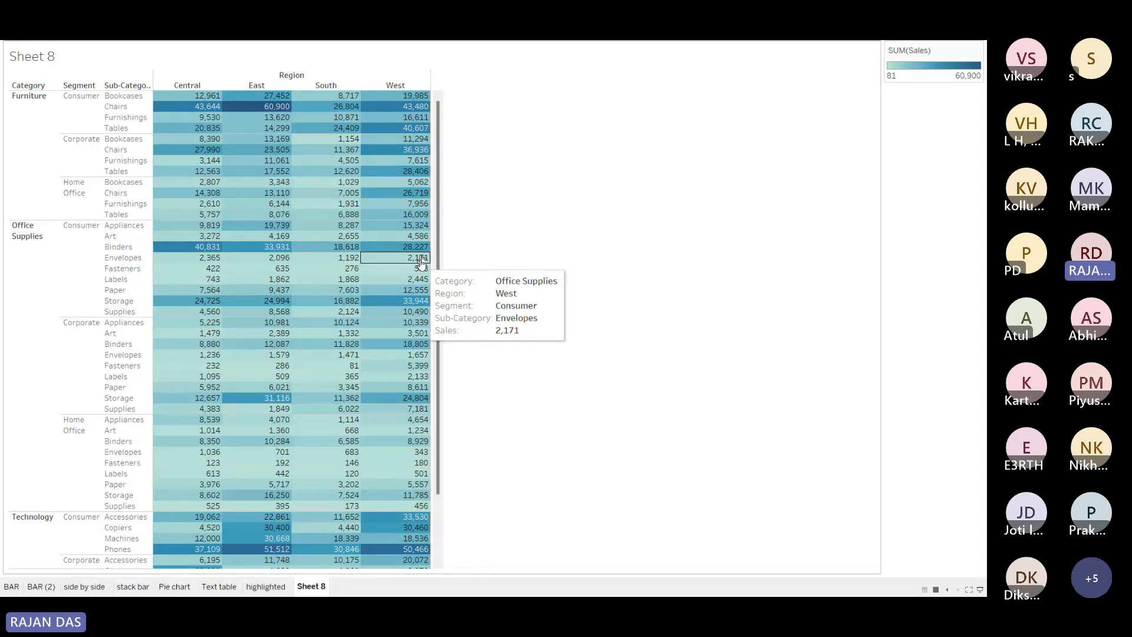
mouse_move(213, 274)
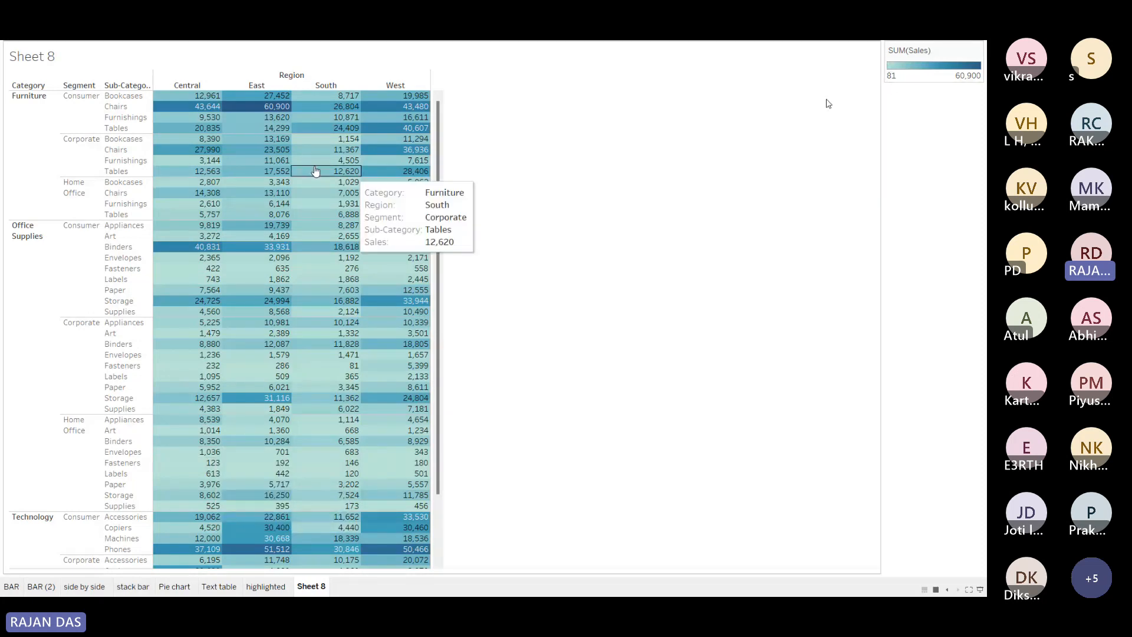
left_click_drag(151, 162, 180, 157)
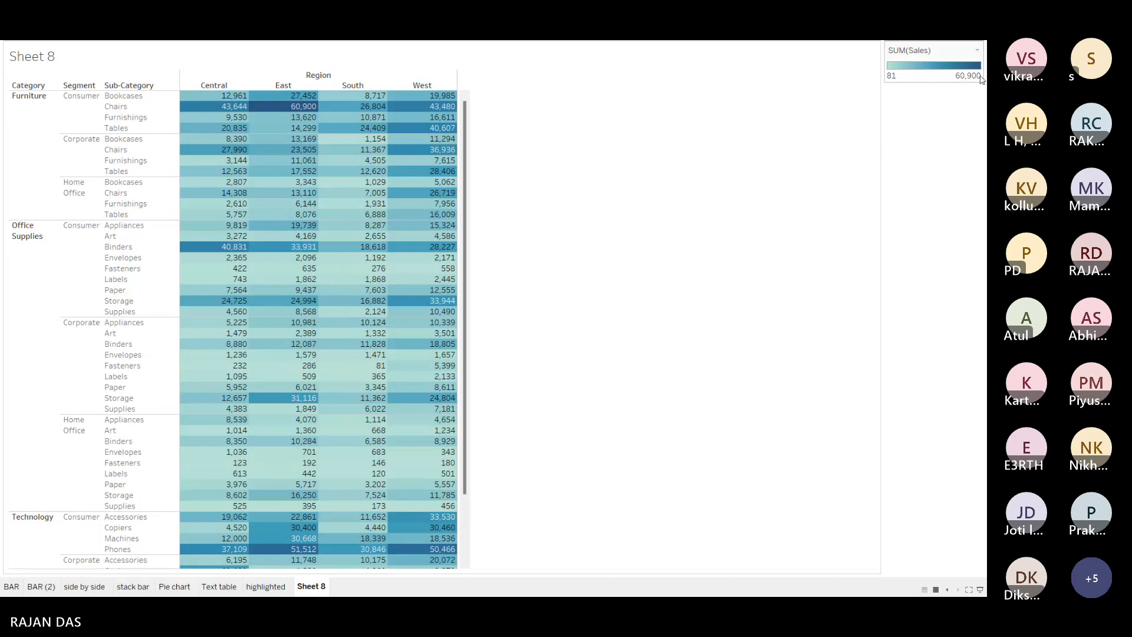
Exit the presentation, delete Sheet 8, and compare the Text table sheet with the highlighted sheet.
key("Escape")
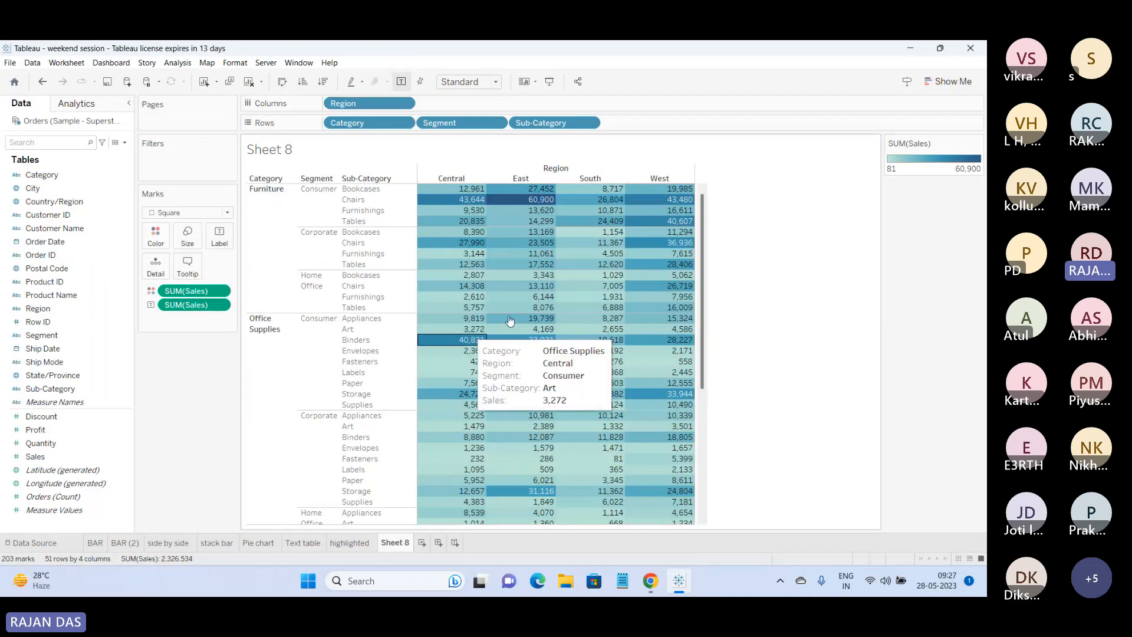
right_click(396, 541)
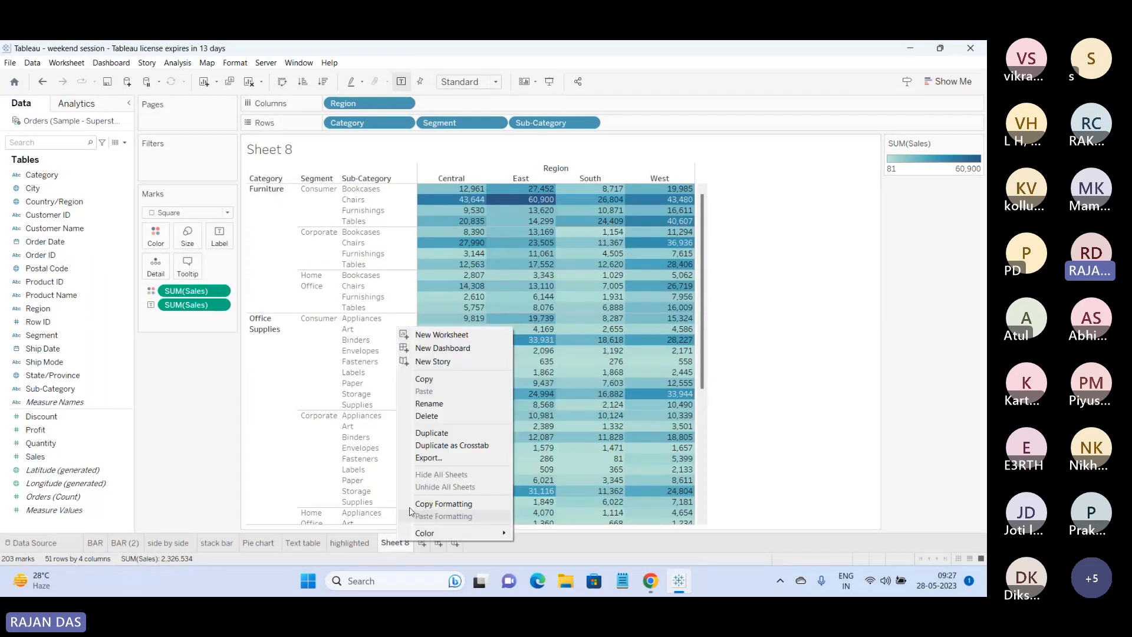
left_click(427, 416)
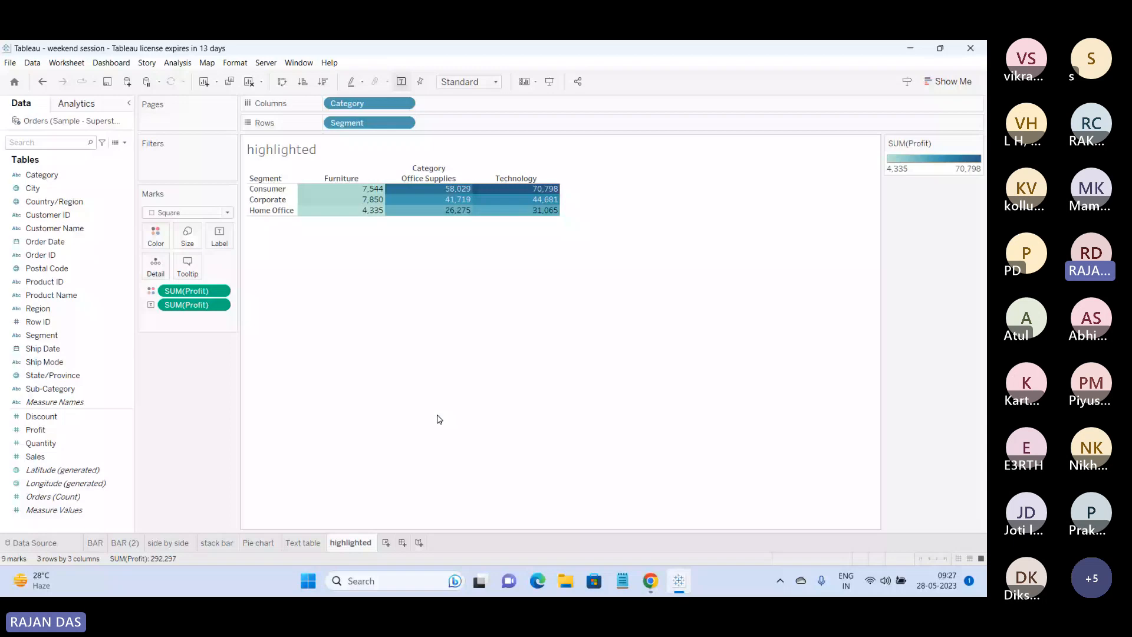
left_click(304, 543)
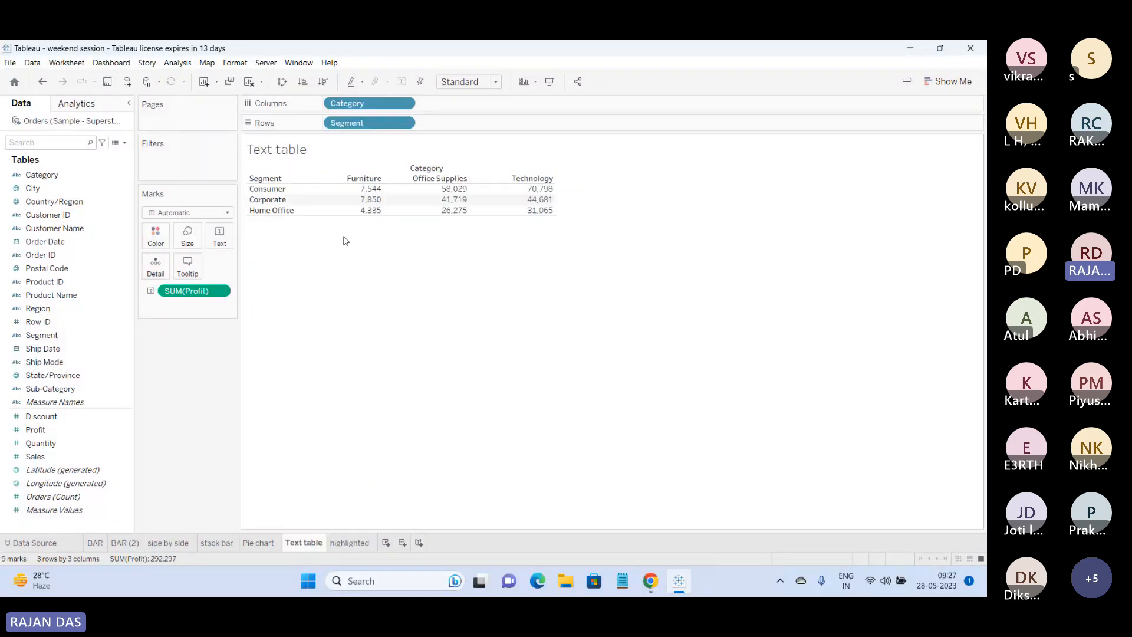
left_click(347, 542)
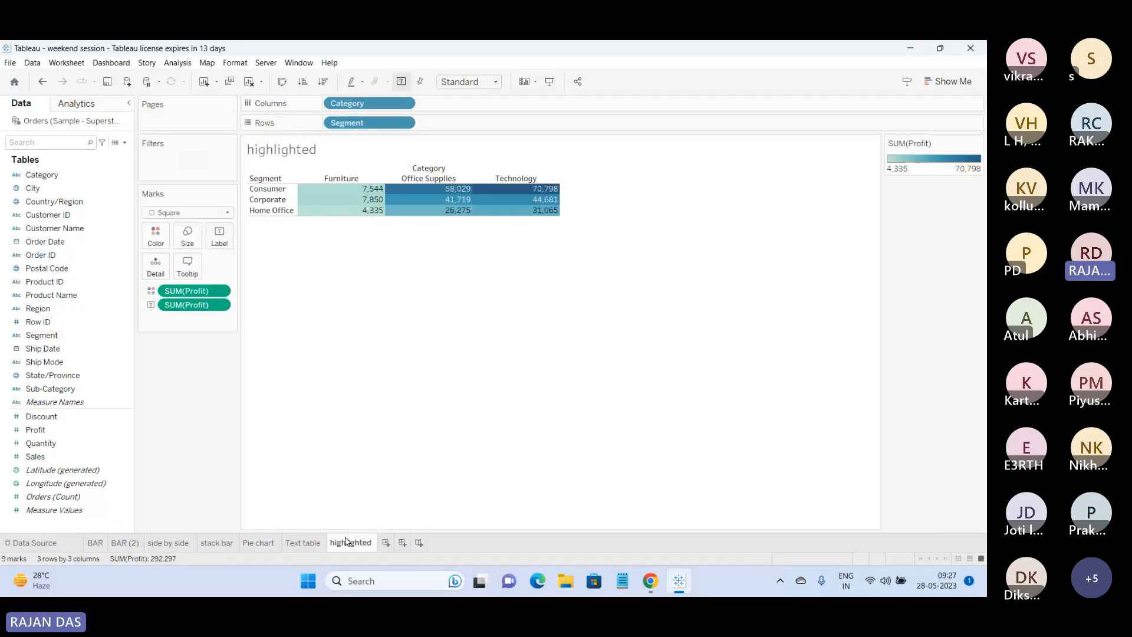
Create a new worksheet with Order Date in columns, grouped by month.
left_click(384, 542)
left_click(45, 241)
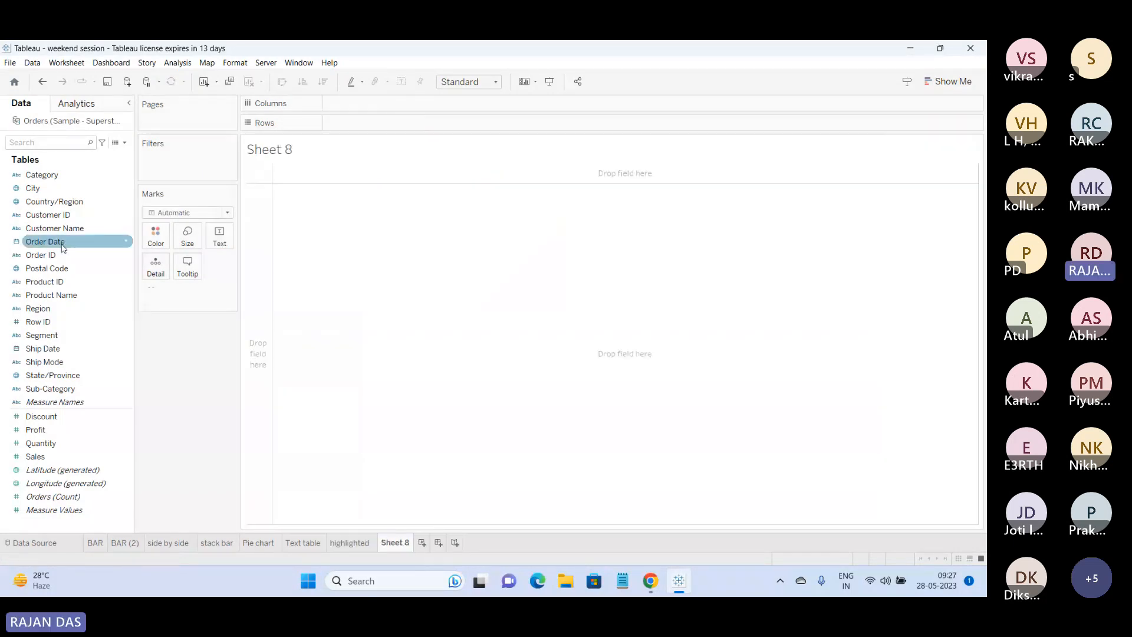
left_click_drag(62, 248, 361, 124)
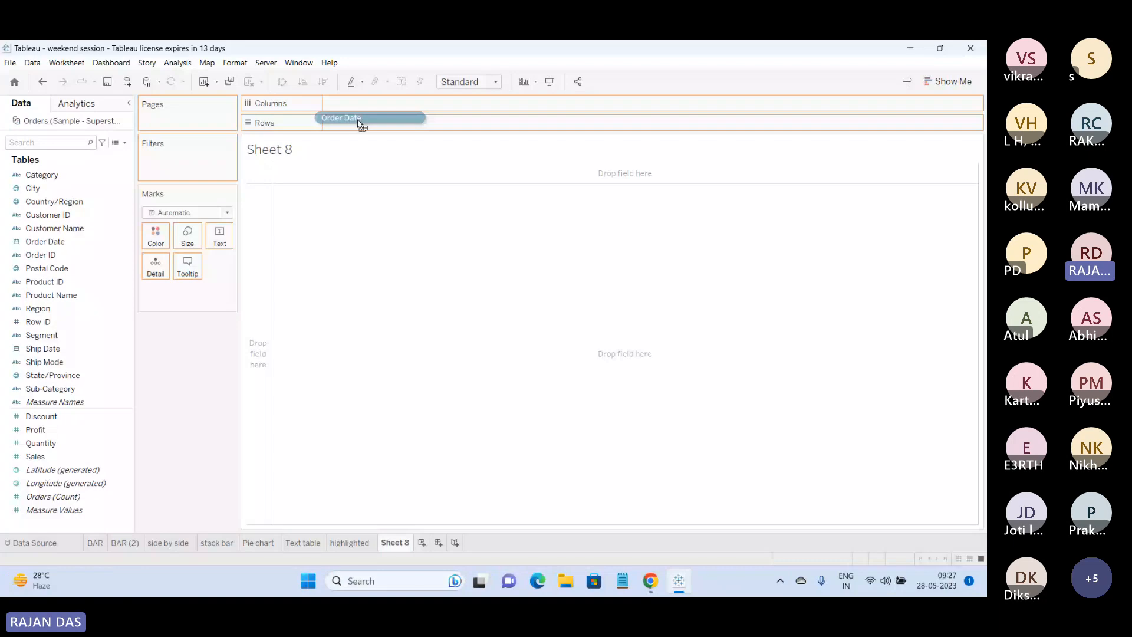
left_click_drag(361, 124, 363, 105)
right_click(364, 105)
left_click(406, 301)
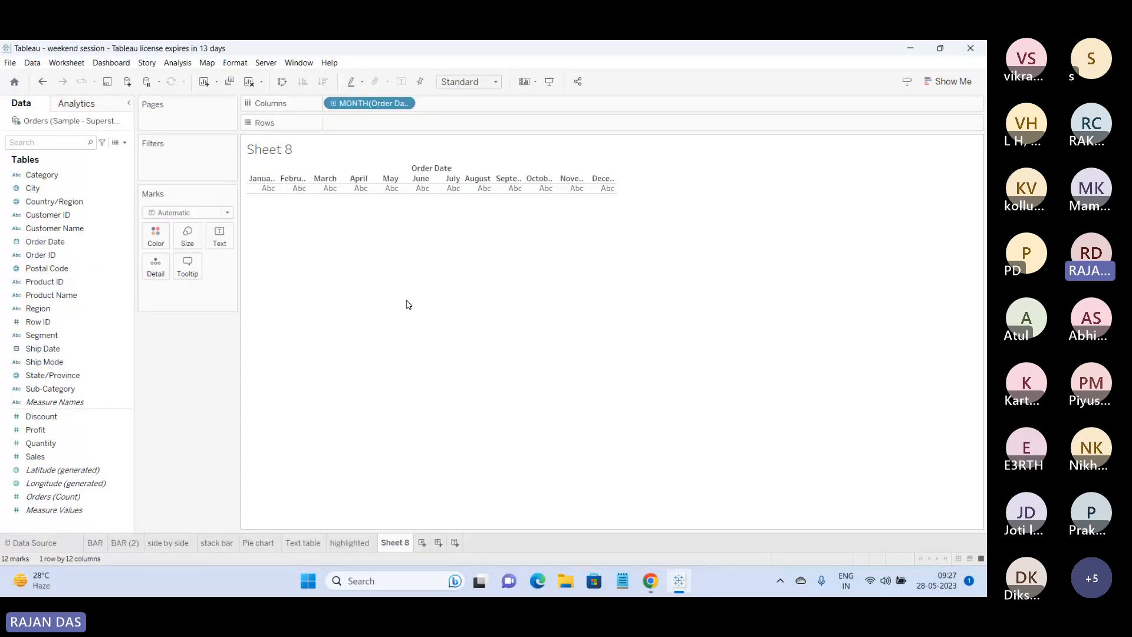
Fill the table with Sub-Category in rows and Sales as values, fitted to Entire View.
left_click_drag(82, 389, 357, 122)
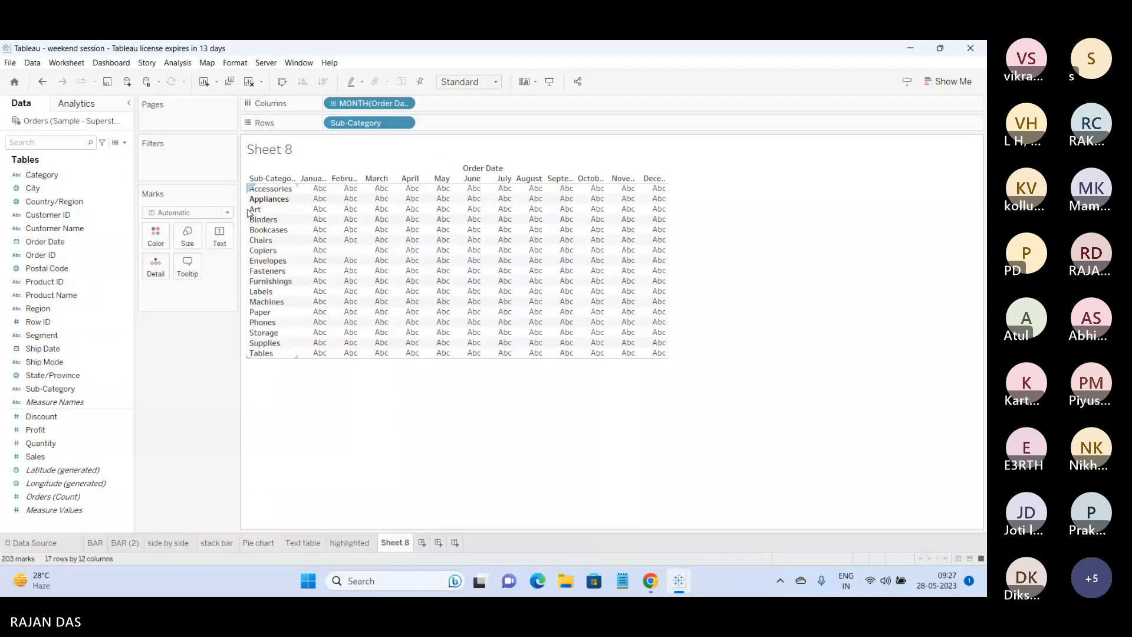
left_click_drag(35, 456, 354, 265)
left_click(475, 82)
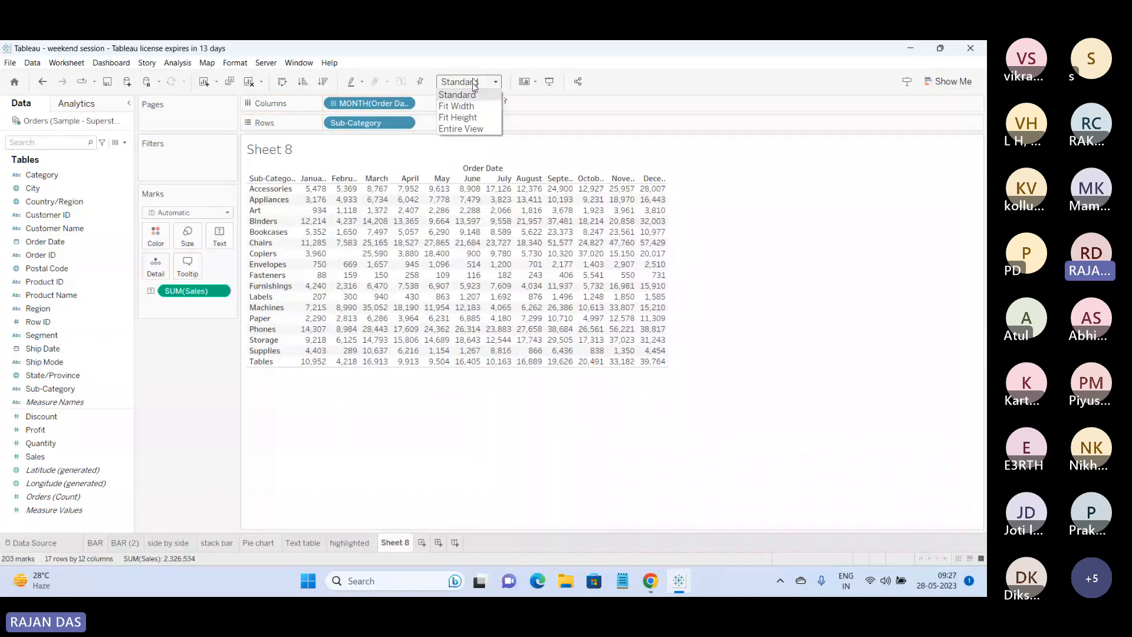
left_click(470, 129)
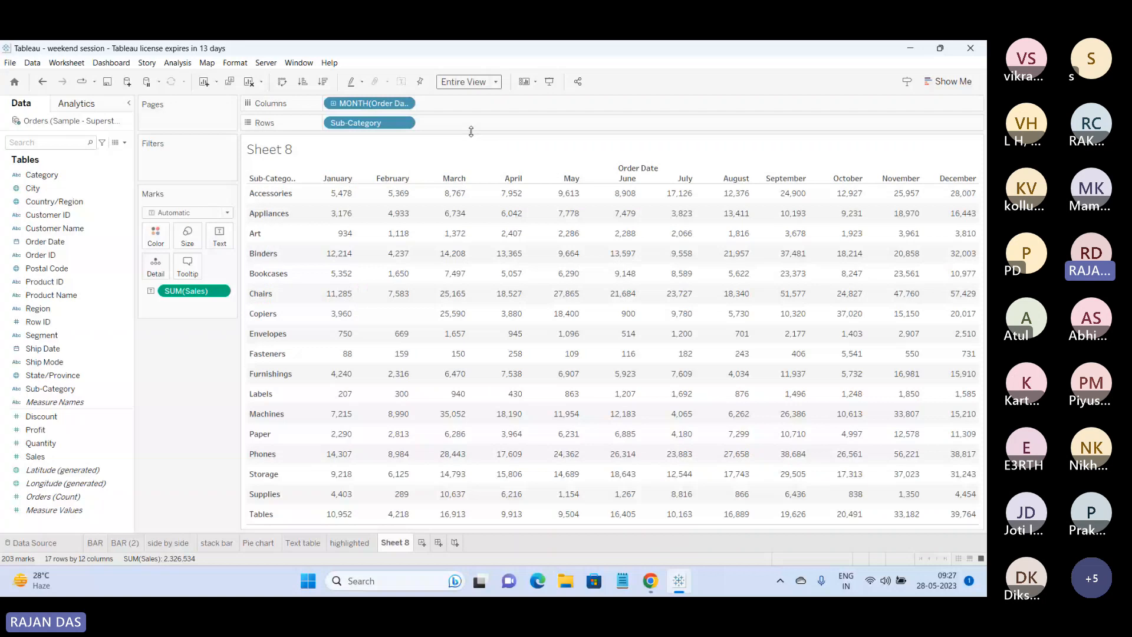
Present the monthly Sales table and widen its Sub-Category column to fit the header.
key("F7")
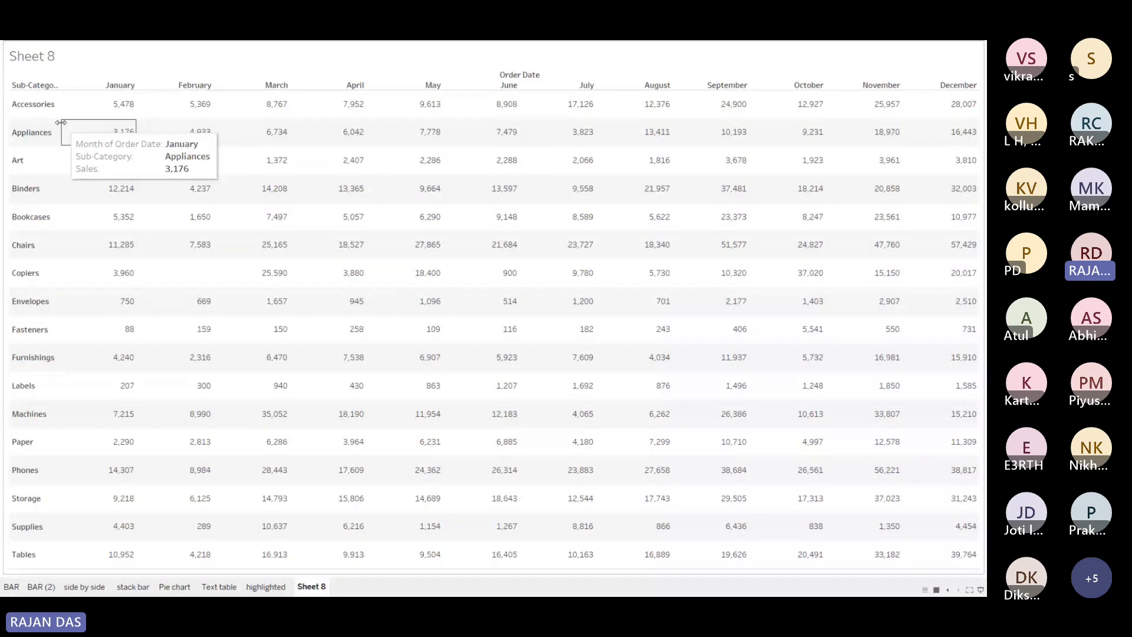
left_click_drag(61, 122, 89, 115)
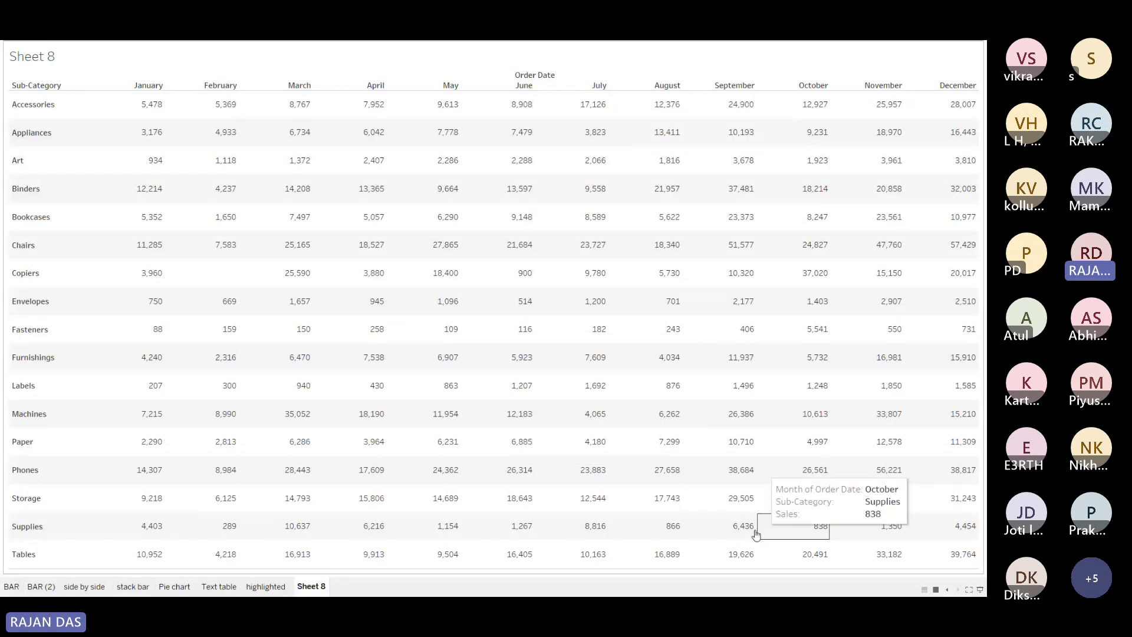
key("Escape")
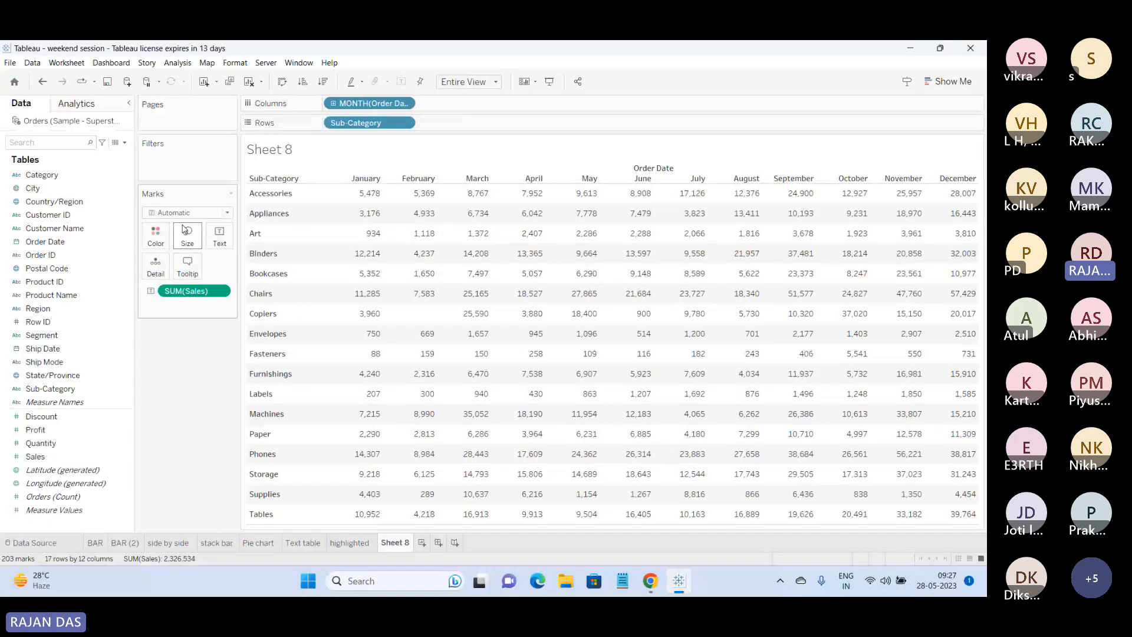
Duplicate the monthly Sales by Sub-Category sheet.
right_click(389, 548)
left_click(425, 442)
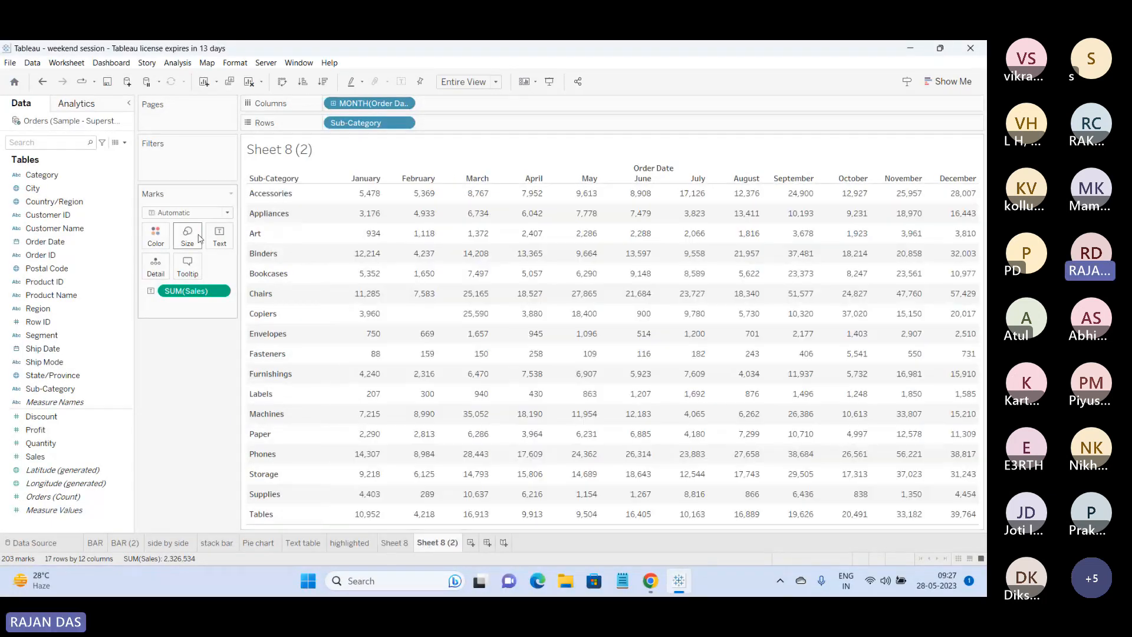
Turn the duplicated monthly Sales table into a highlight table with Square marks coloured by Sales.
left_click(188, 213)
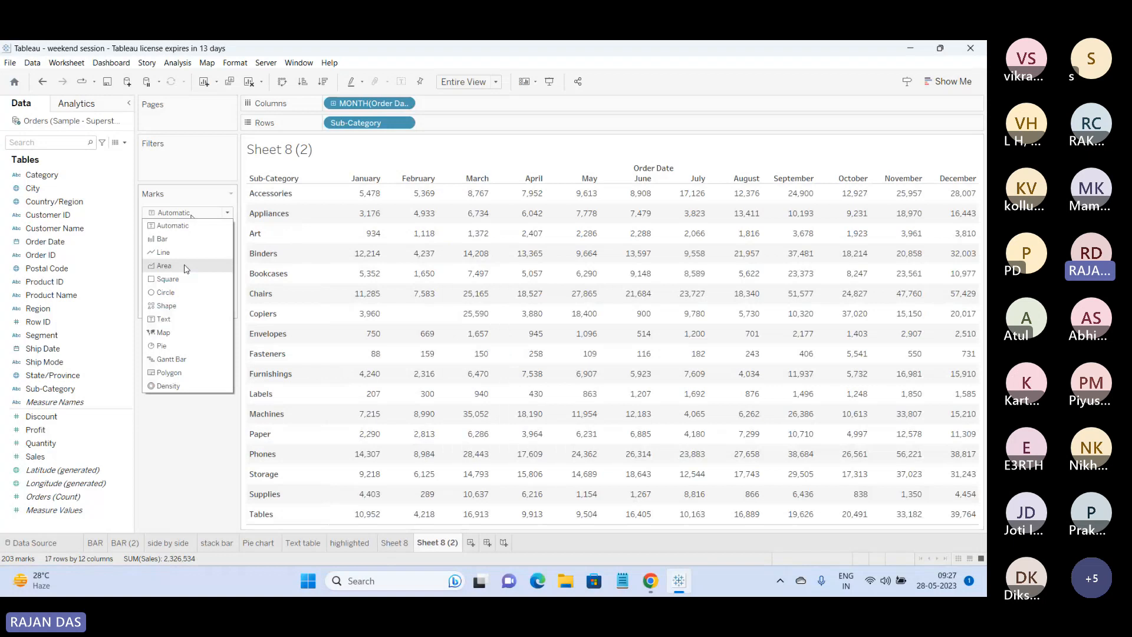
left_click(177, 279)
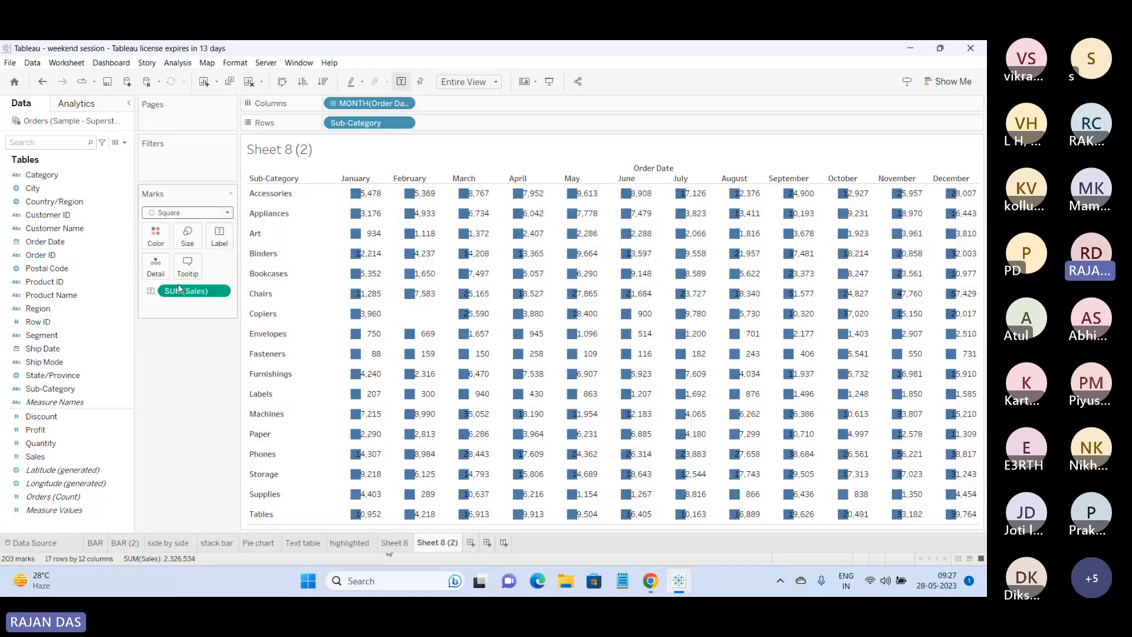
left_click_drag(35, 456, 156, 236)
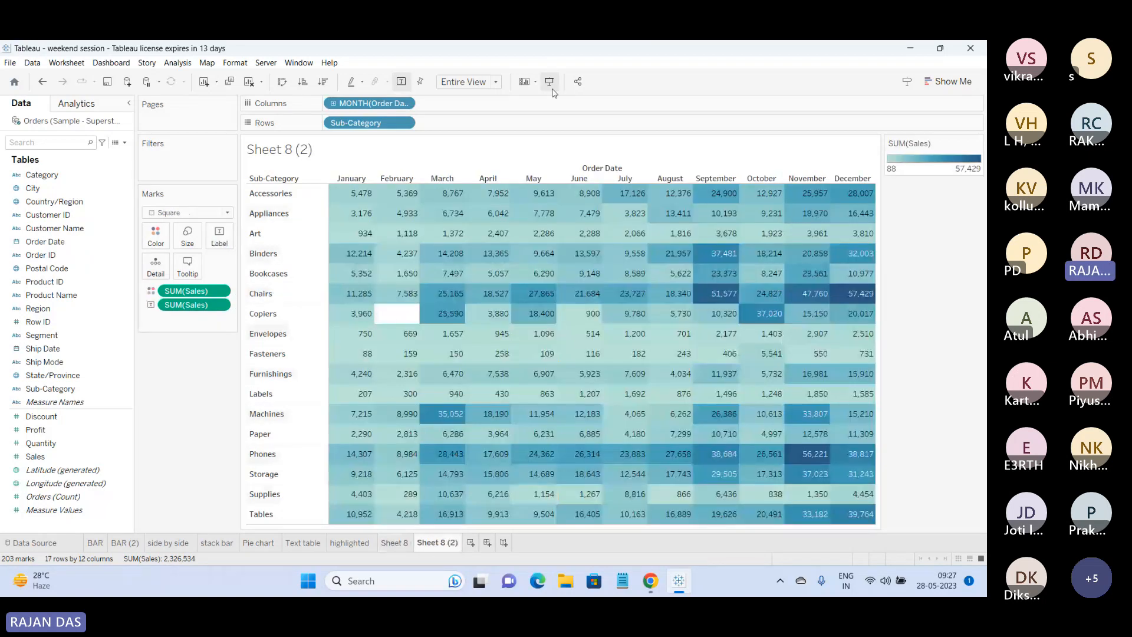
Present the coloured monthly Sales table and compare it with the plain text version on Sheet 8.
left_click(552, 86)
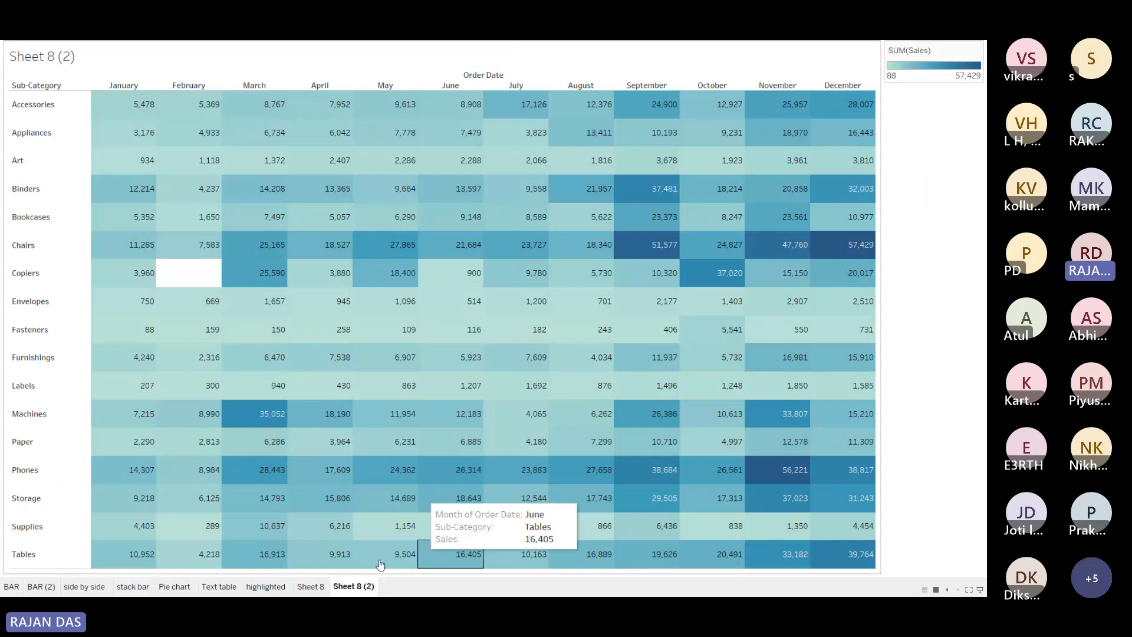
left_click(313, 586)
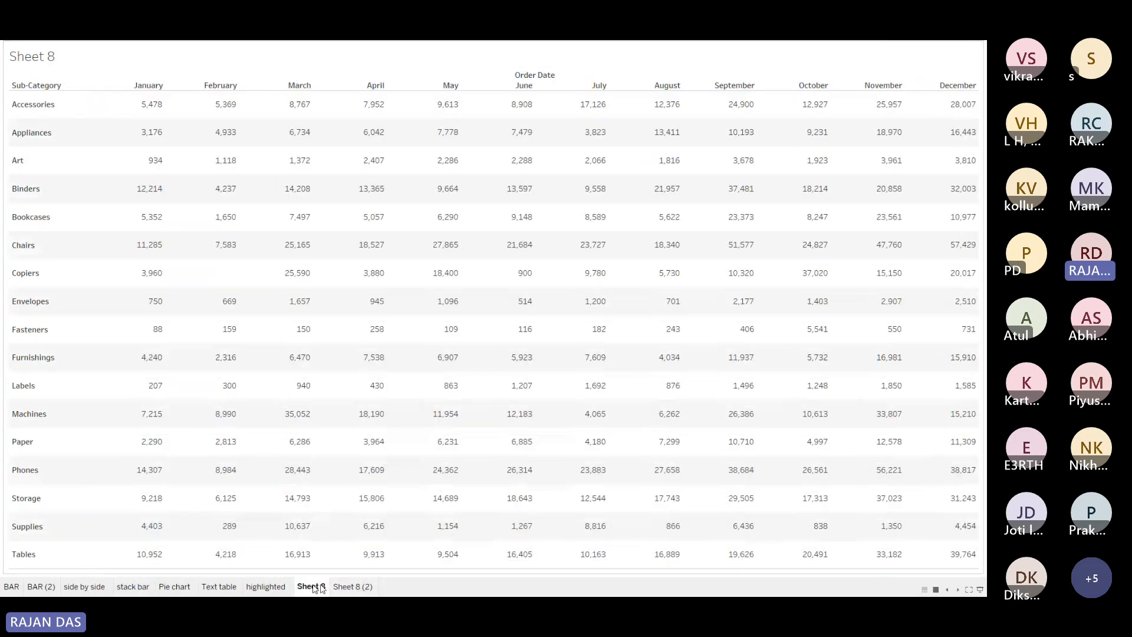
left_click(342, 588)
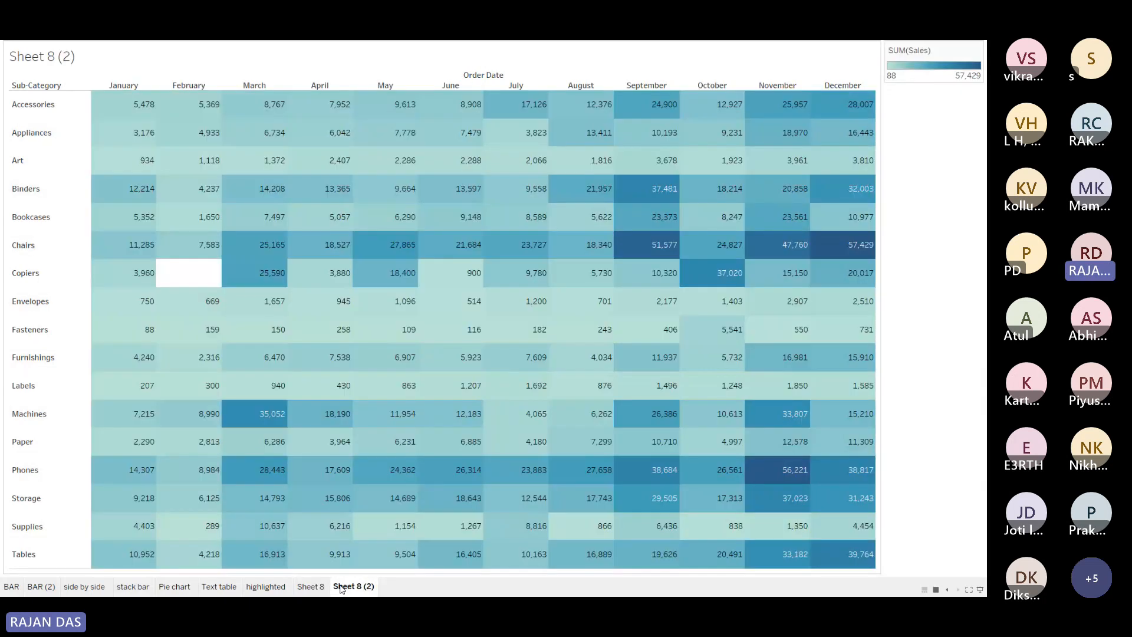
left_click(310, 587)
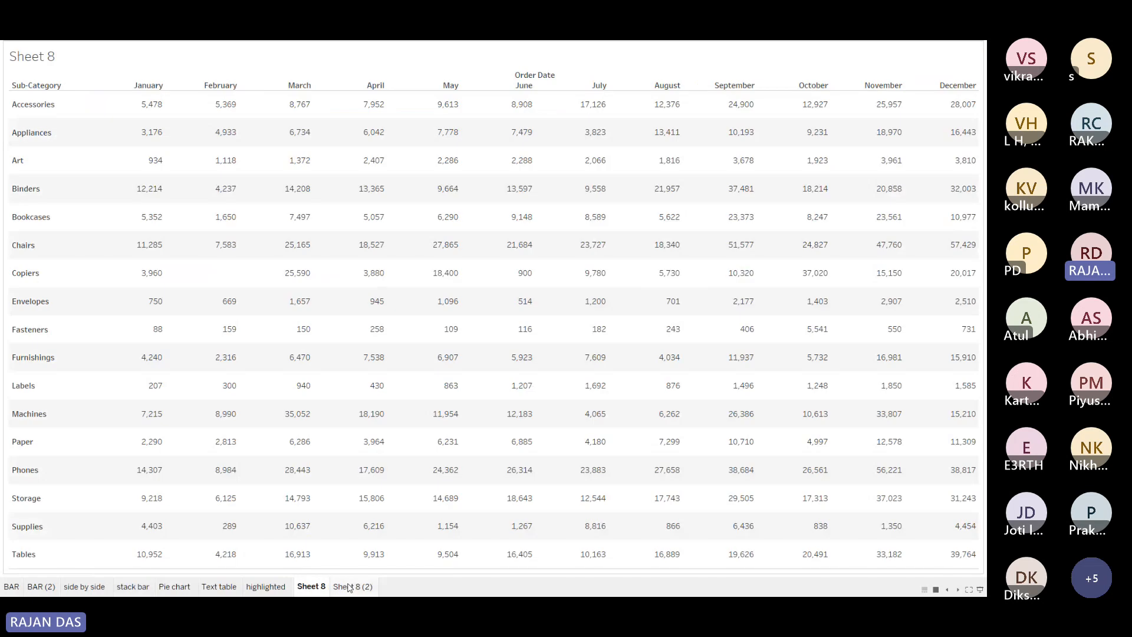
left_click(350, 587)
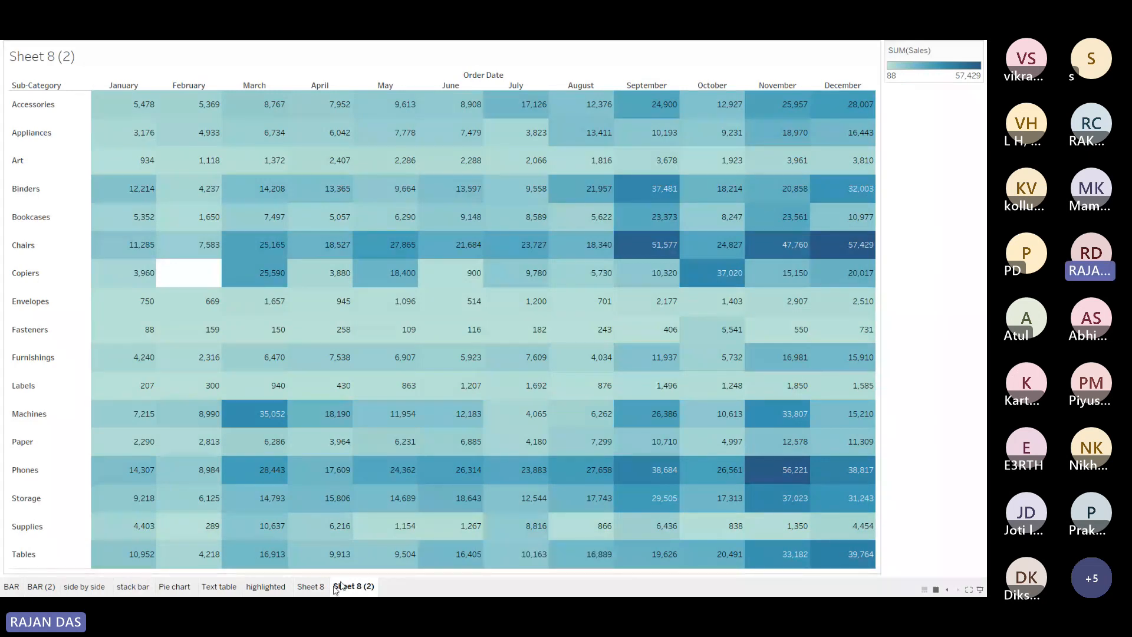
left_click(310, 587)
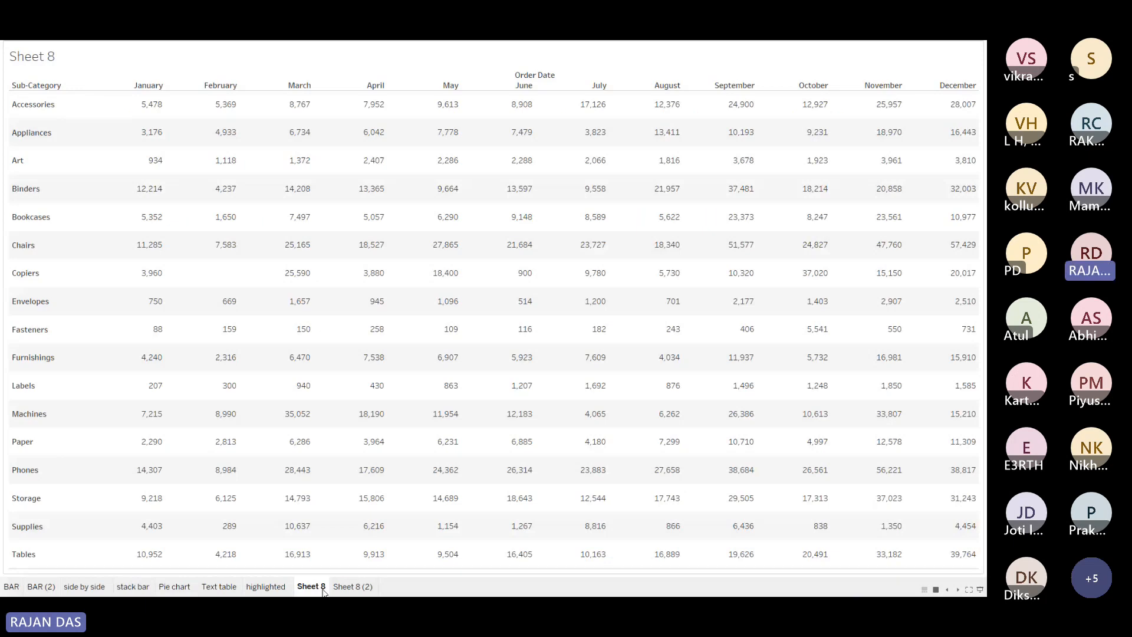
key("XF86AudioRaiseVolume")
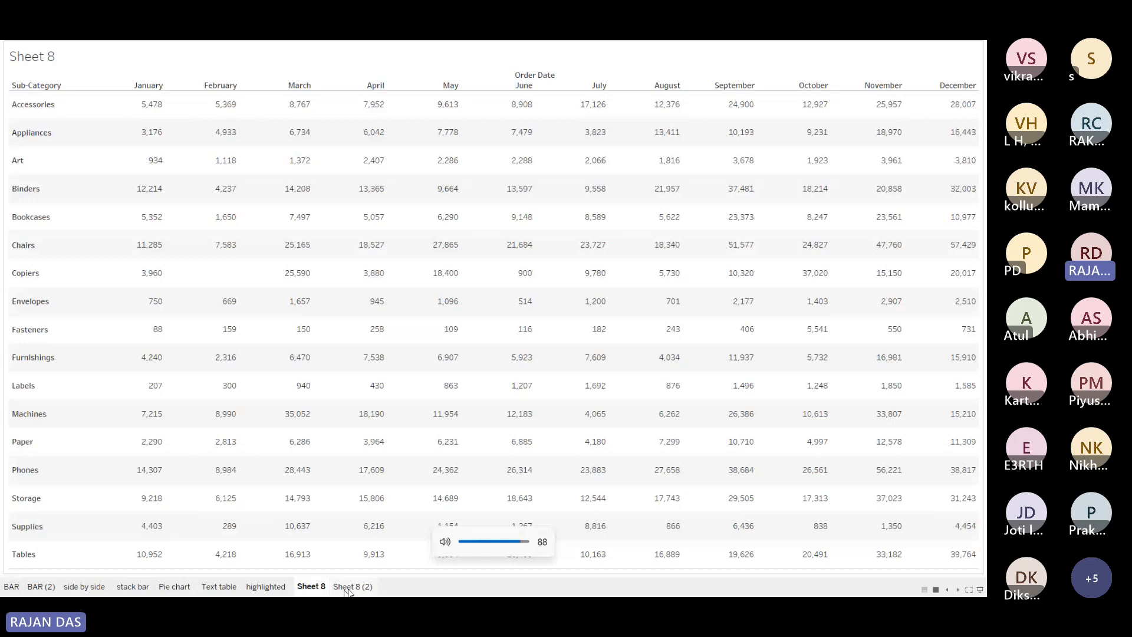
left_click(352, 586)
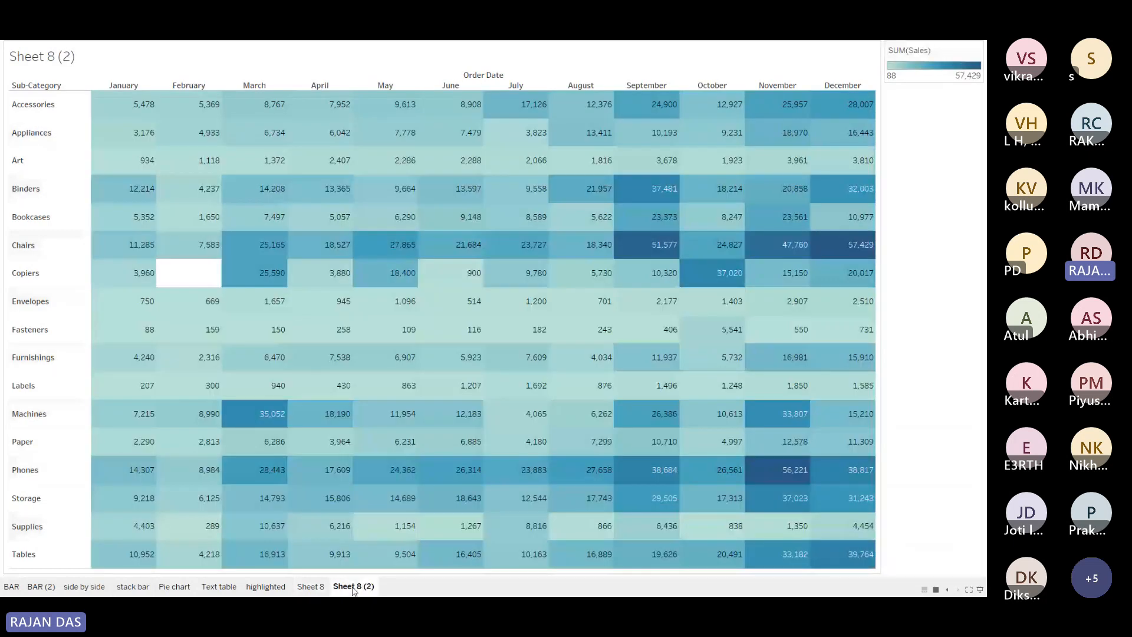
key("Escape")
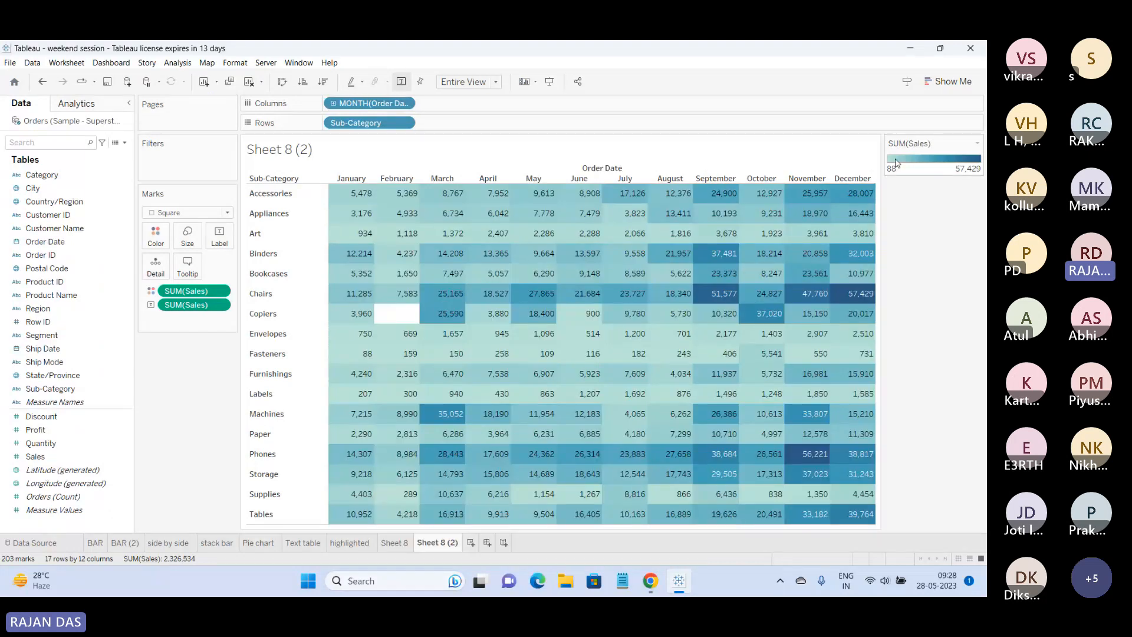
Move the Sales colour legend beneath the Marks card.
left_click_drag(896, 163, 216, 349)
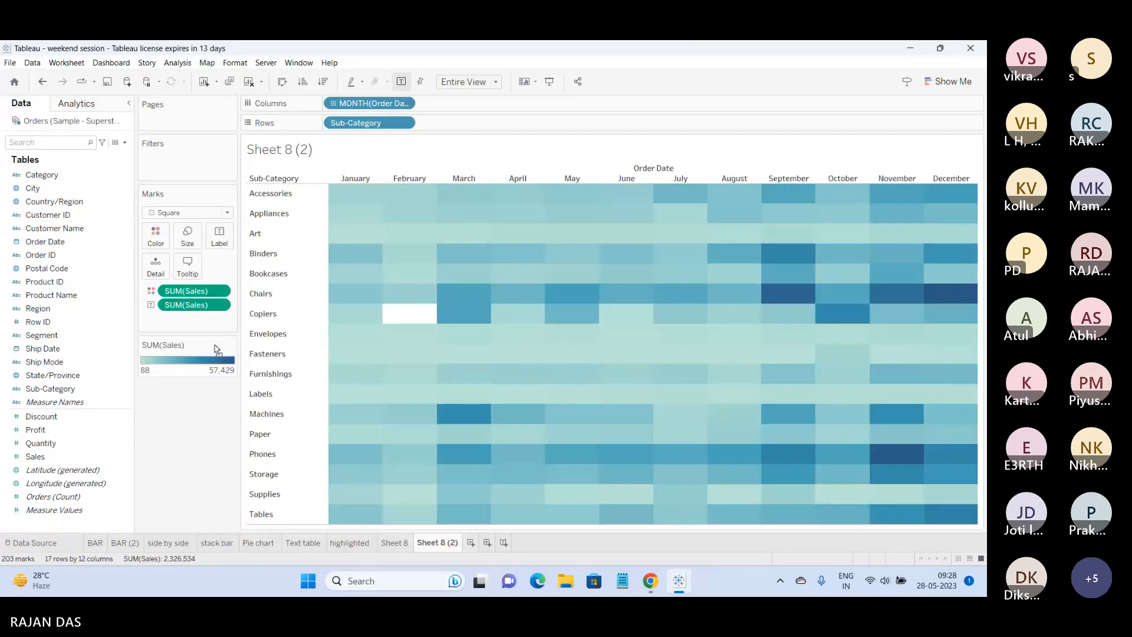
Delete Sheet 8 and Sheet 8 (2), and revisit the Text table and highlighted sheets.
left_click(394, 543)
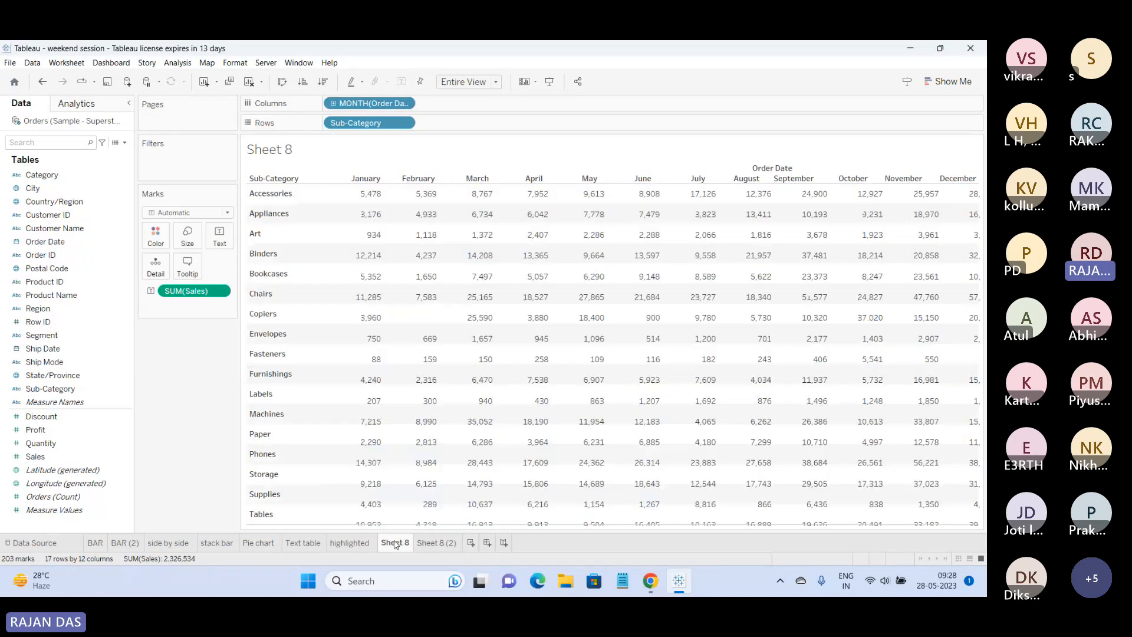
right_click(394, 543)
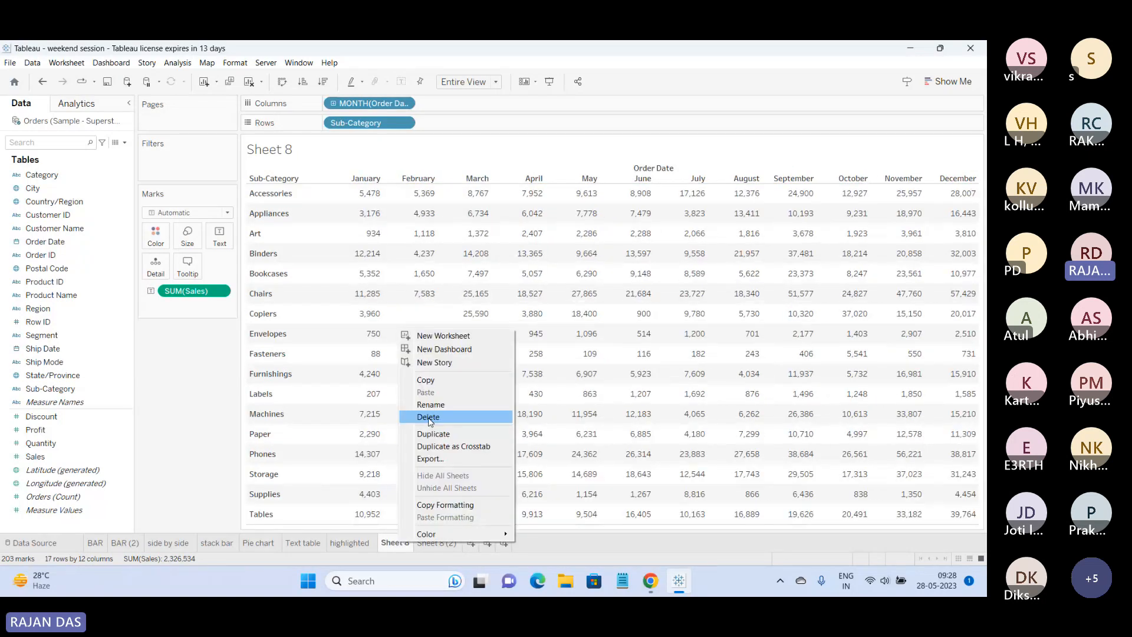
left_click(428, 416)
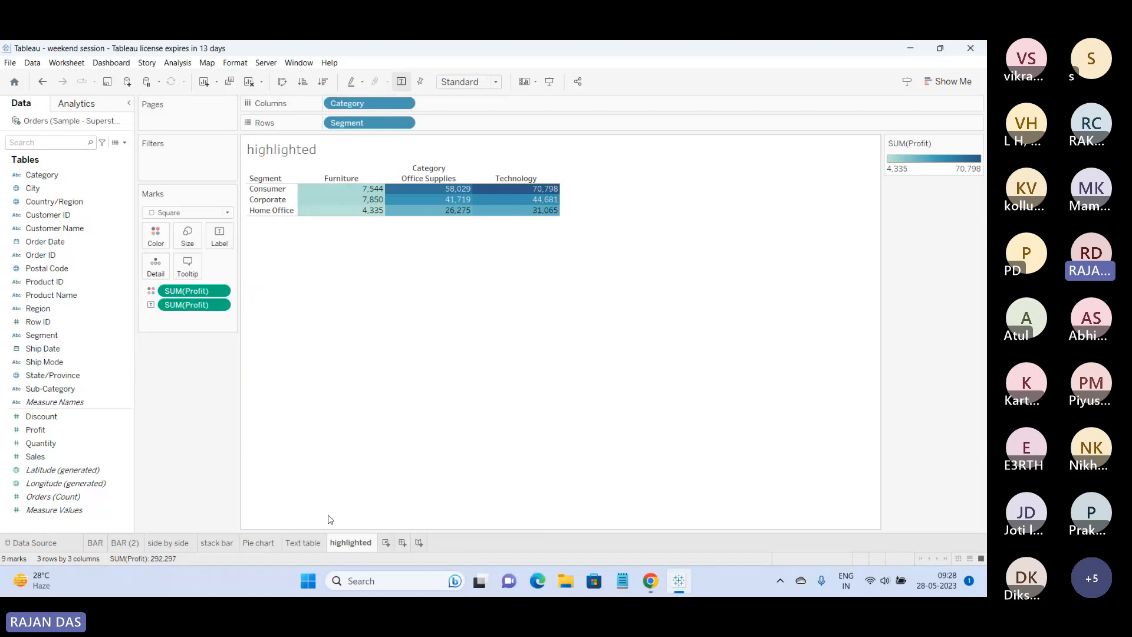
left_click(312, 546)
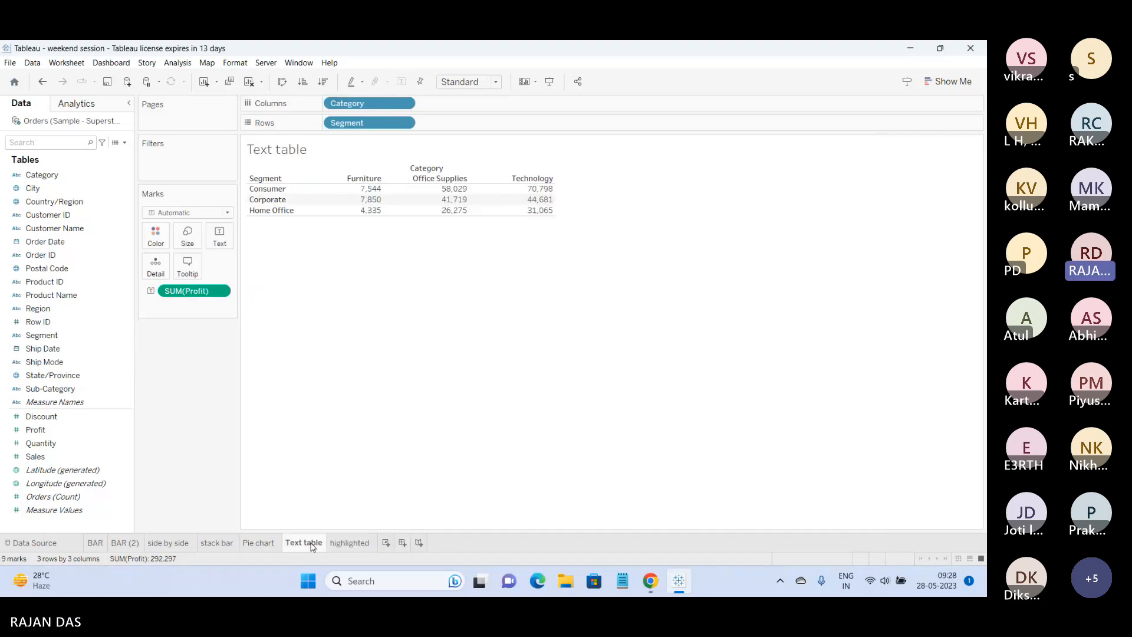
left_click(342, 541)
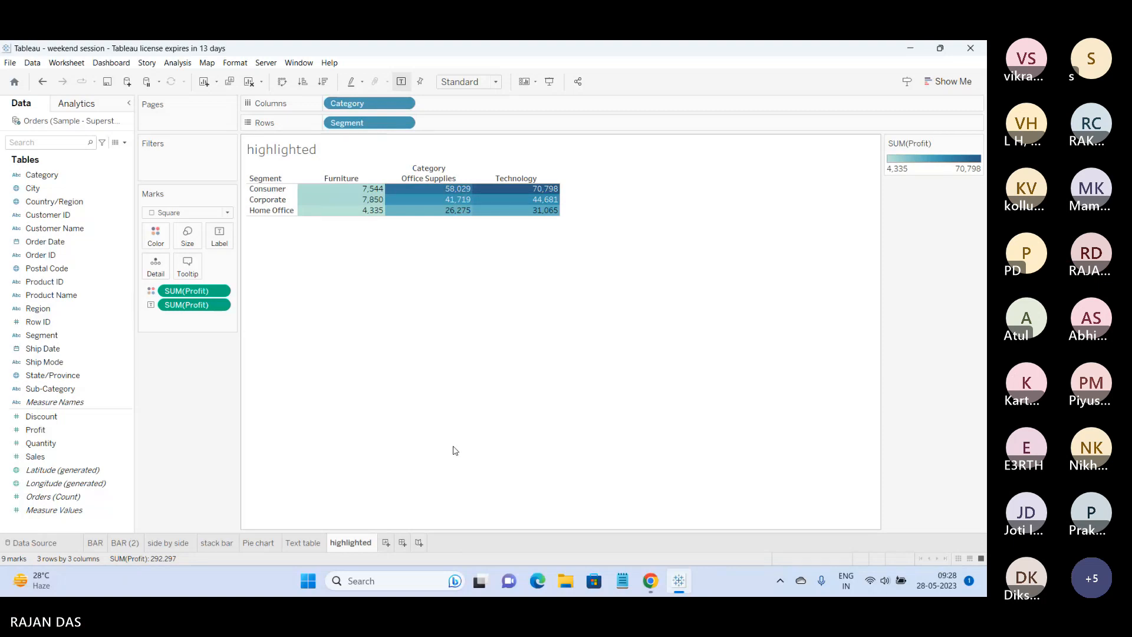
Create a new worksheet after the highlighted sheet and name it Heat Map.
left_click(386, 542)
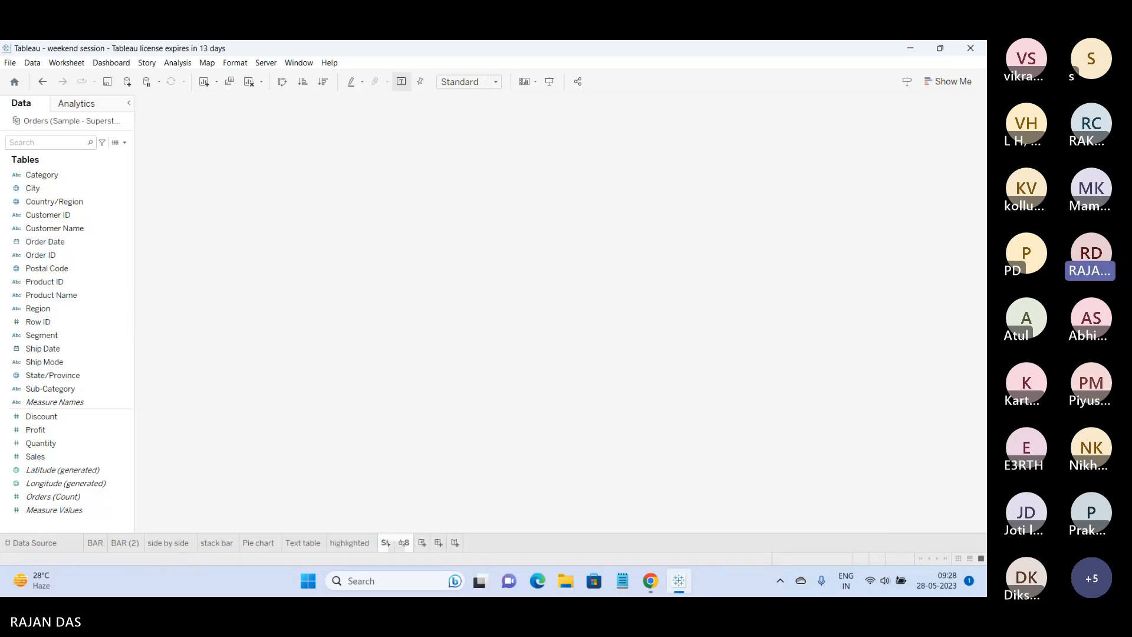
double_click(389, 542)
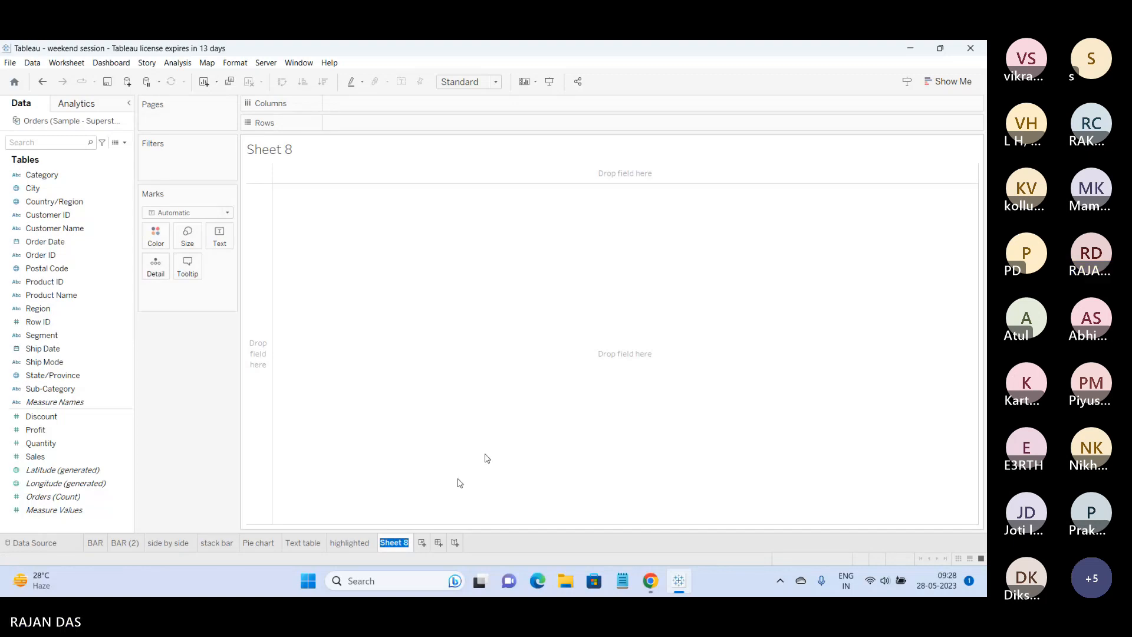
left_click(938, 79)
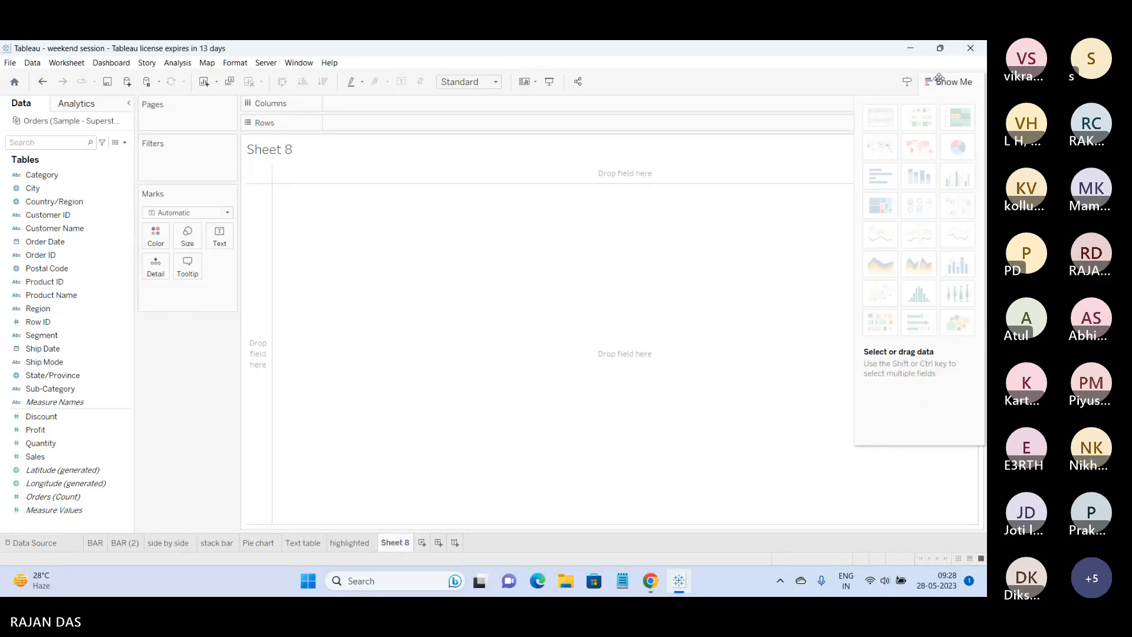
left_click(950, 80)
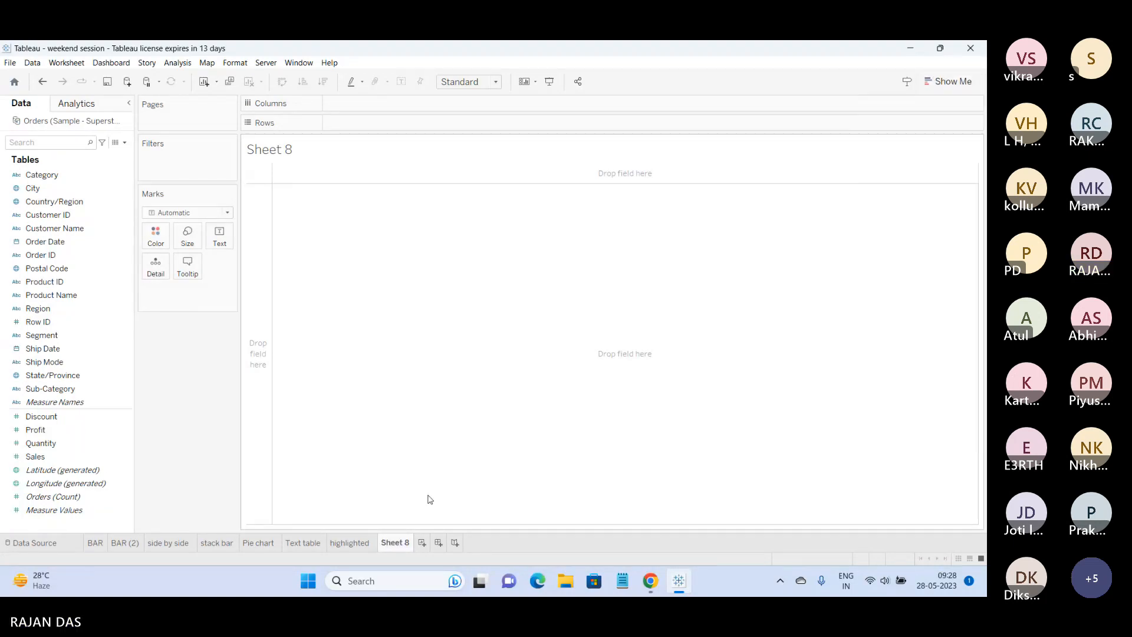
double_click(403, 542)
type("H")
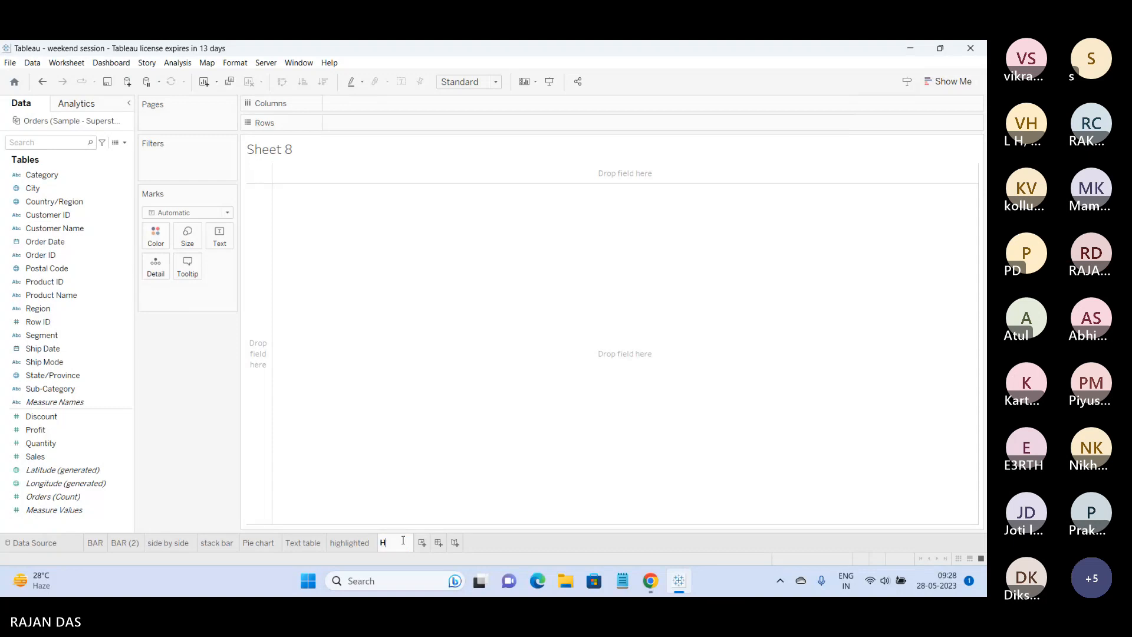
type("eat Map")
key("Return")
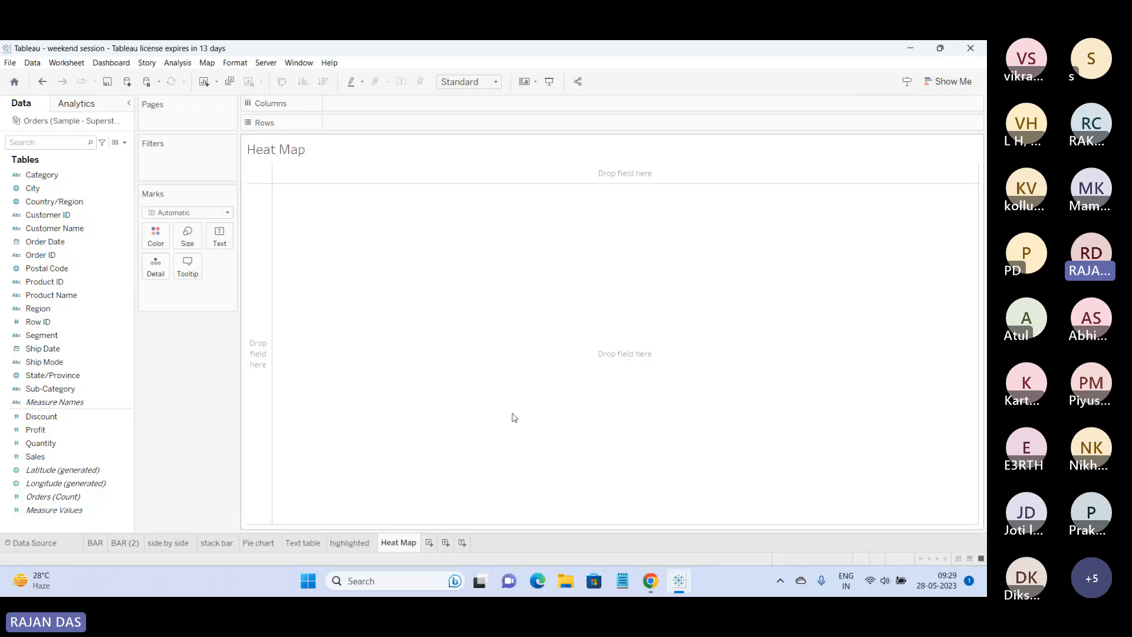
Review the Text table, Pie chart, stack bar and BAR sheets, and return to the Heat Map sheet.
left_click(311, 543)
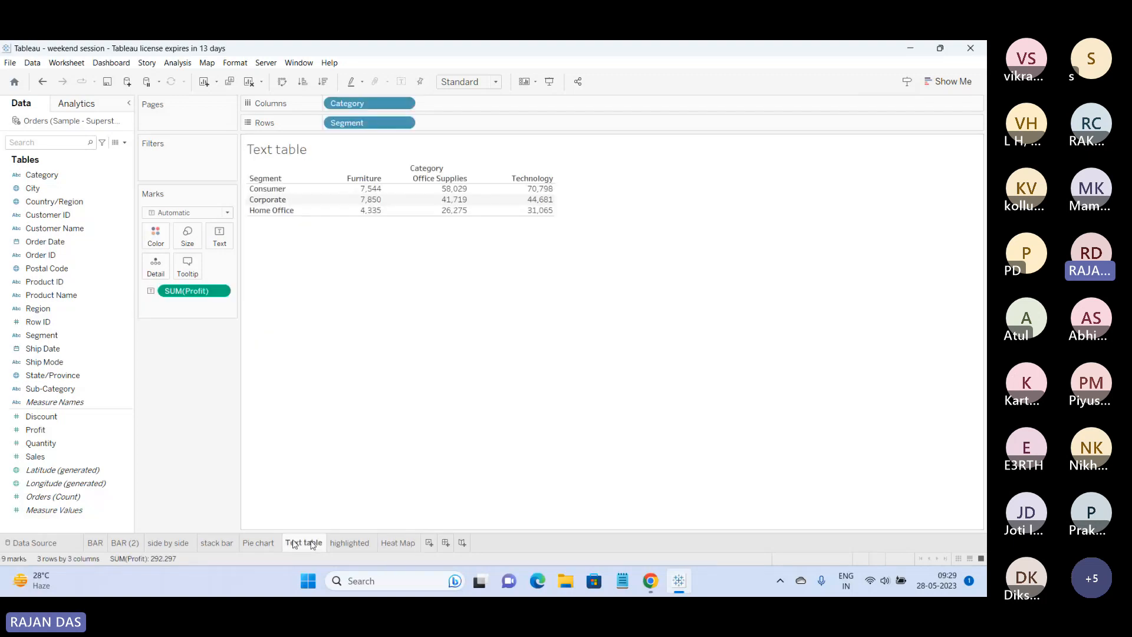
left_click(259, 543)
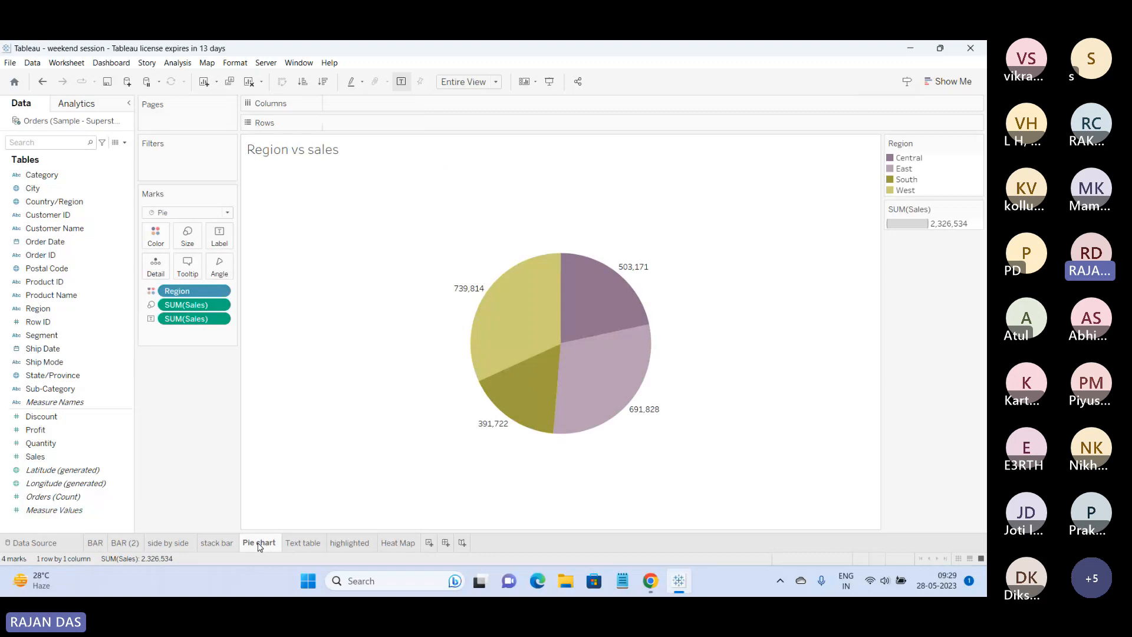
left_click(217, 543)
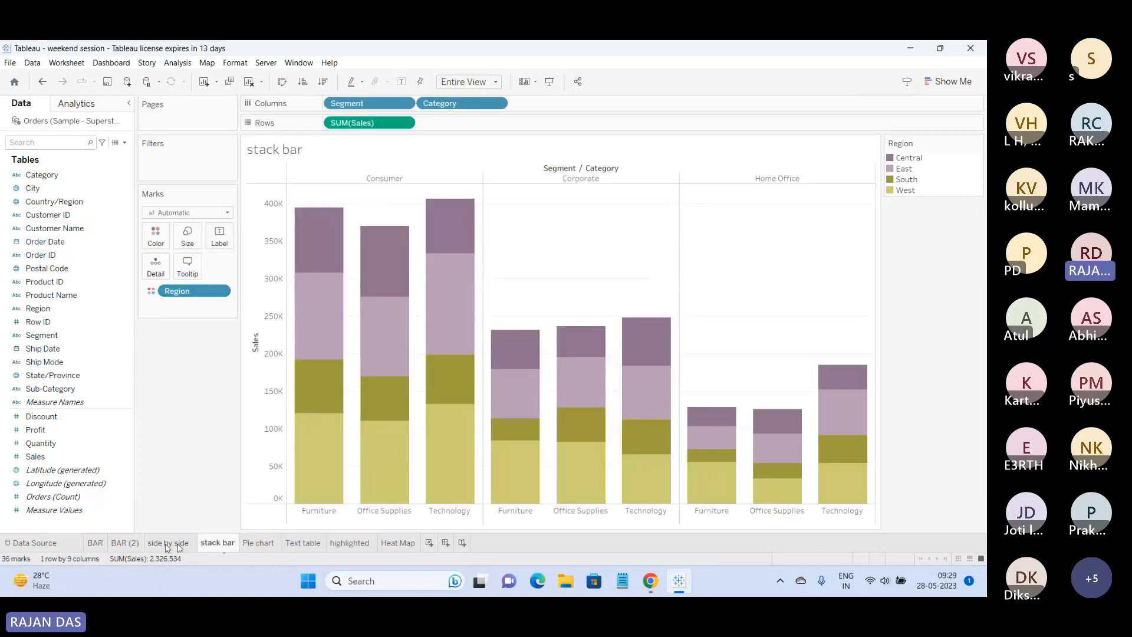
left_click(105, 544)
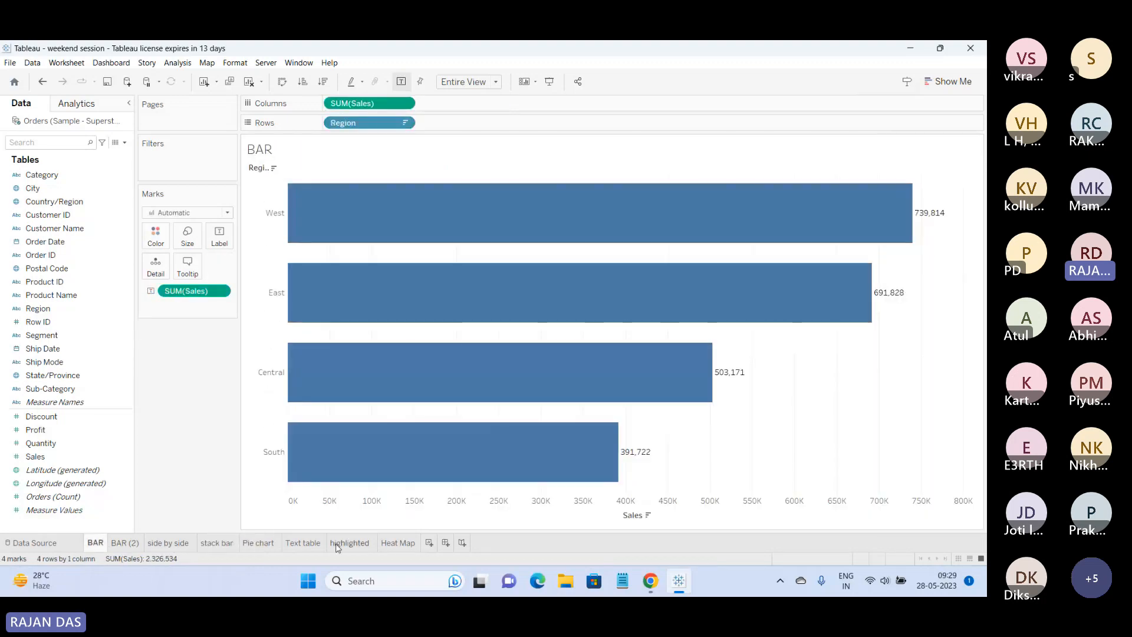
left_click(398, 543)
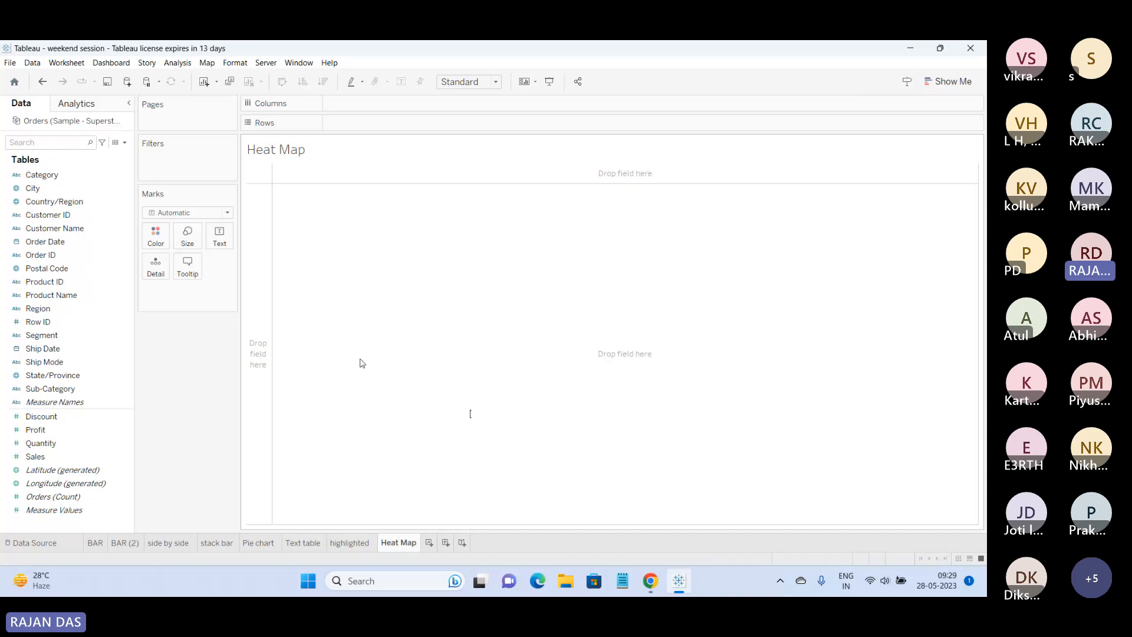
Add another blank worksheet after Heat Map and return to the Heat Map sheet.
left_click(429, 542)
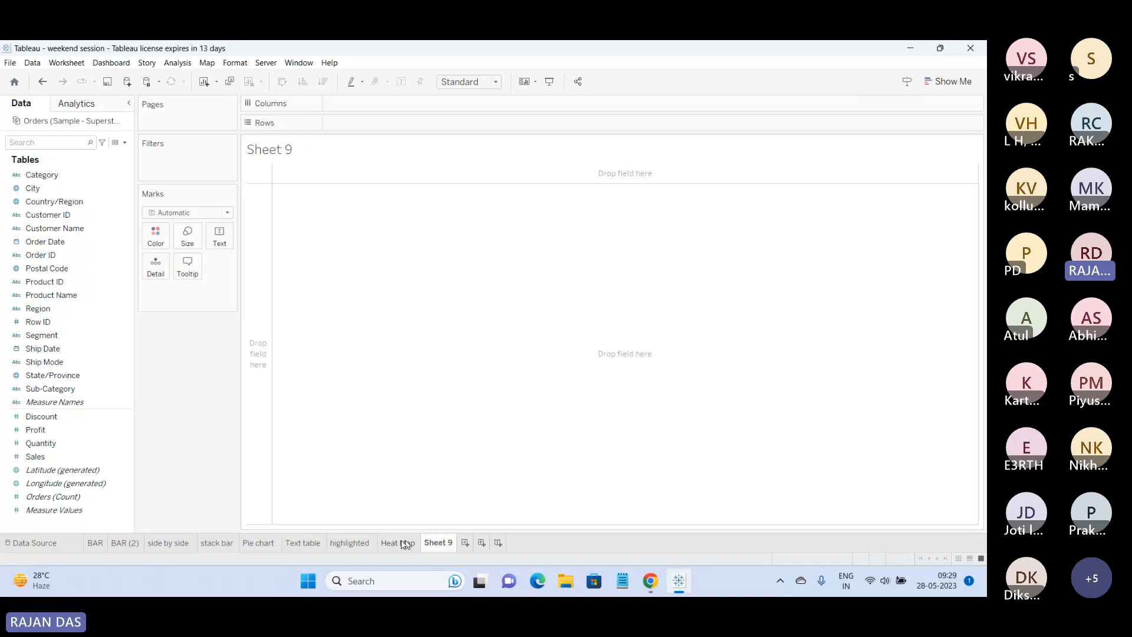
left_click(405, 543)
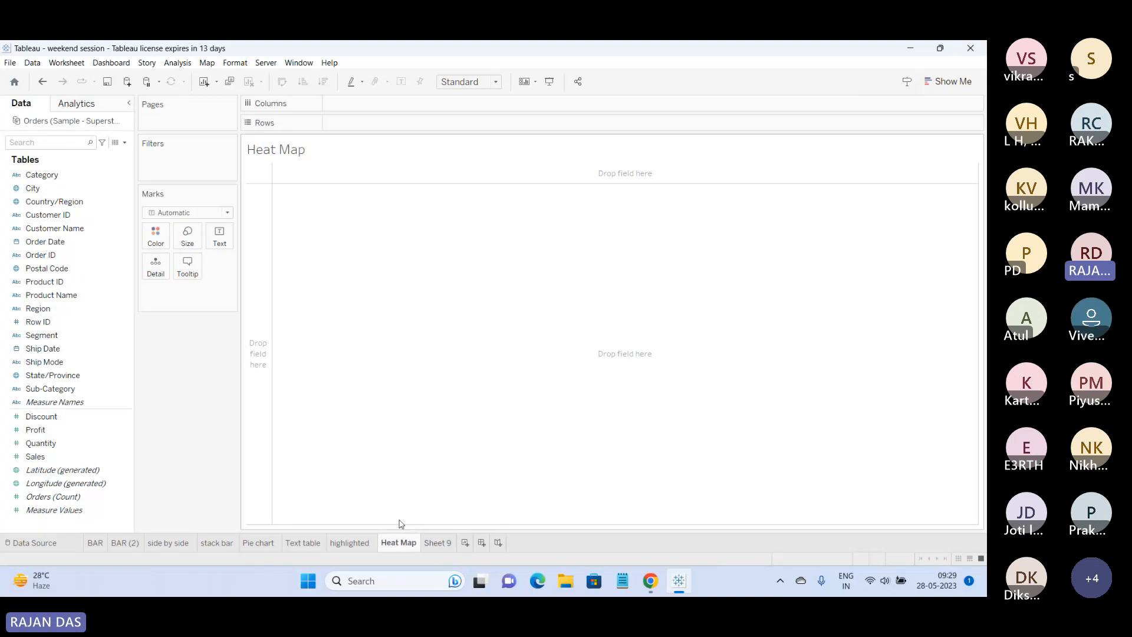
Build a heat map of Quantity by Region on the Heat Map sheet from the recommended chart types.
left_click(39, 308)
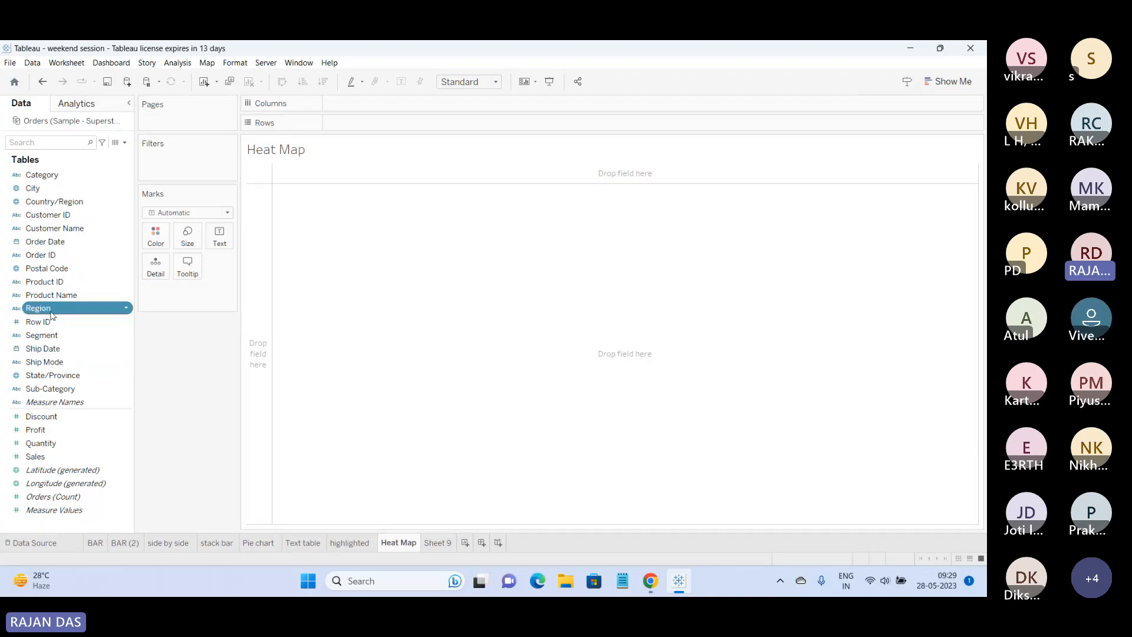
left_click(62, 443, "ctrl")
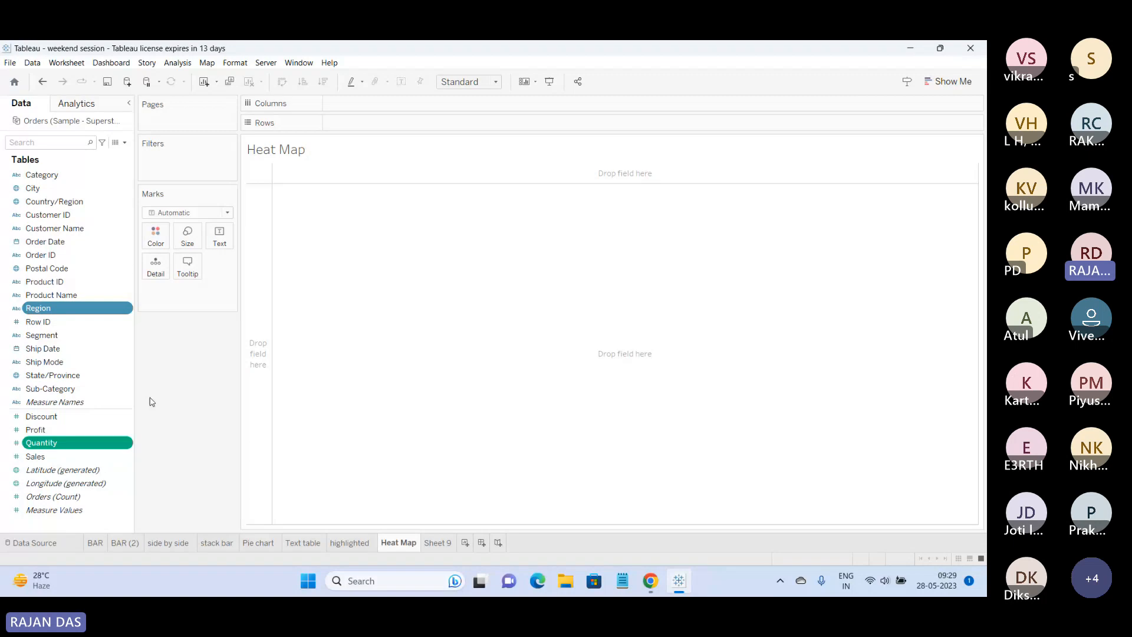
left_click(946, 82)
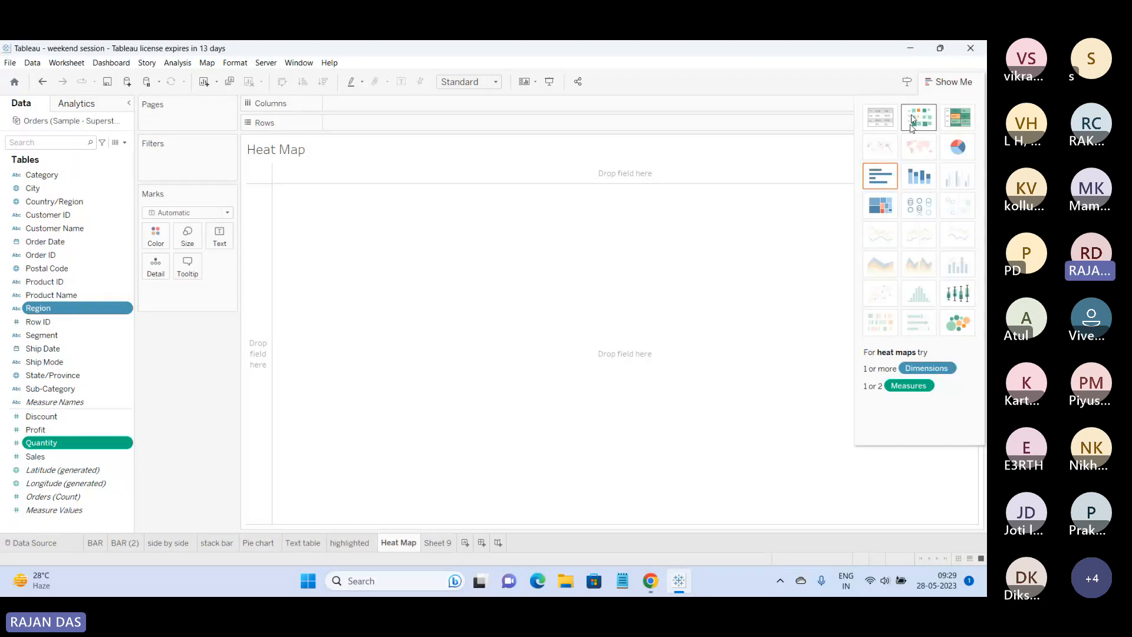
left_click(893, 111)
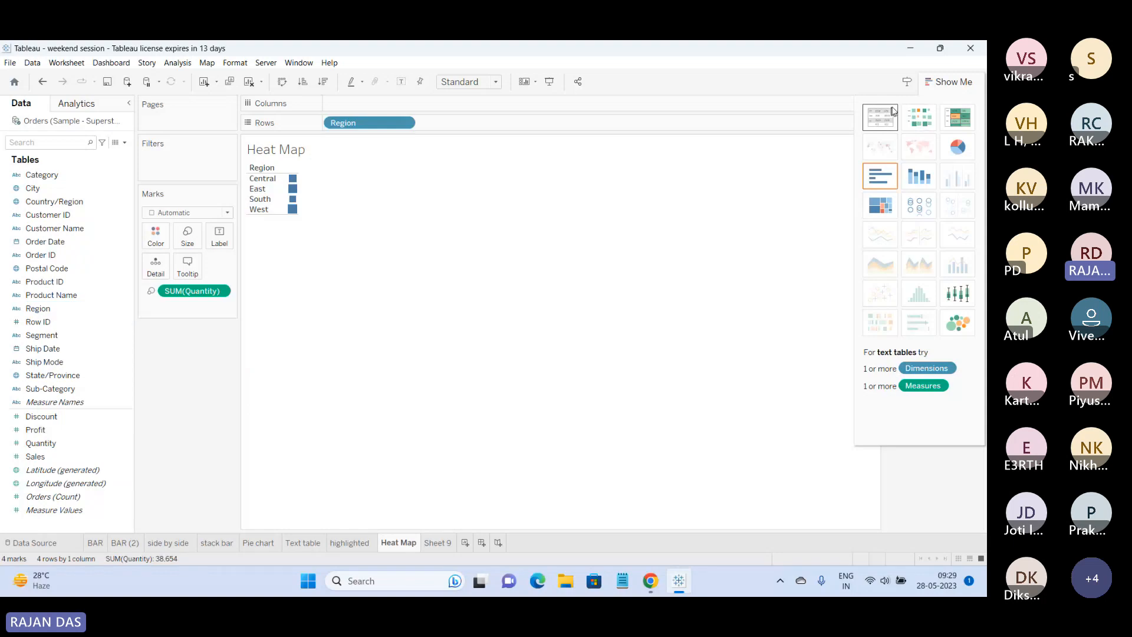
Fit the Heat Map sheet to Entire View and preview it in presentation mode.
left_click(955, 82)
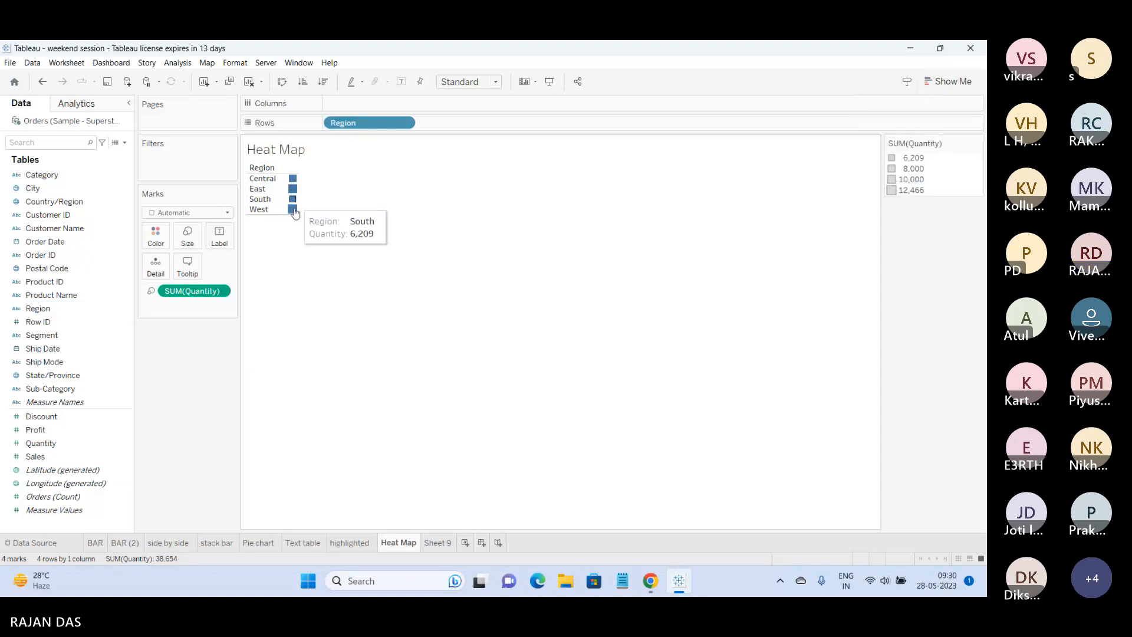
left_click(471, 82)
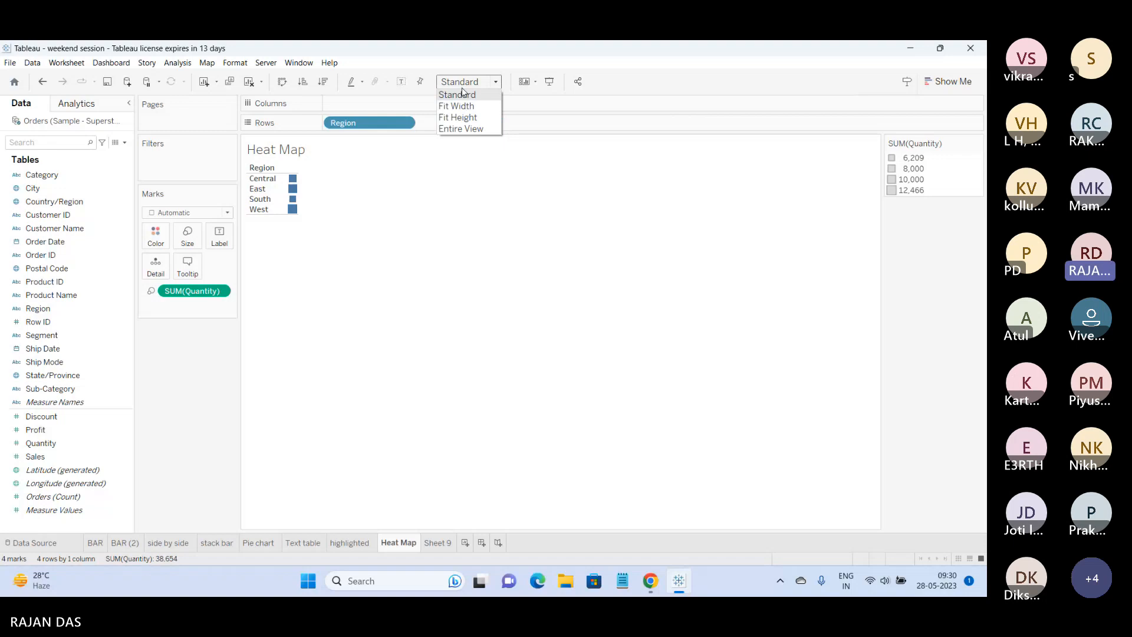
left_click(466, 126)
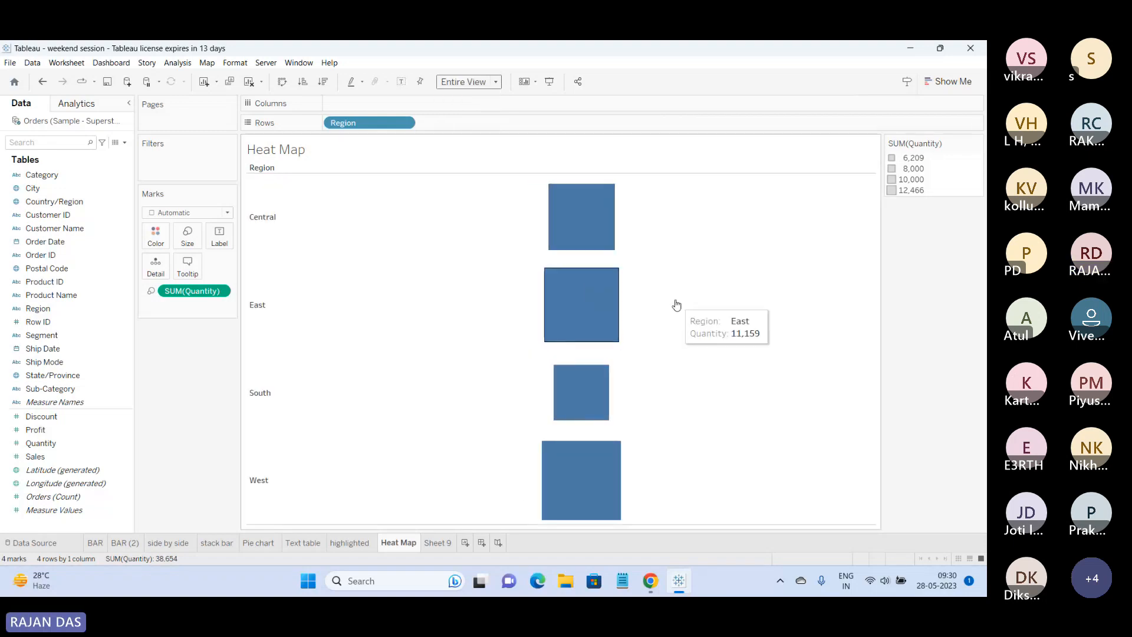
left_click(547, 84)
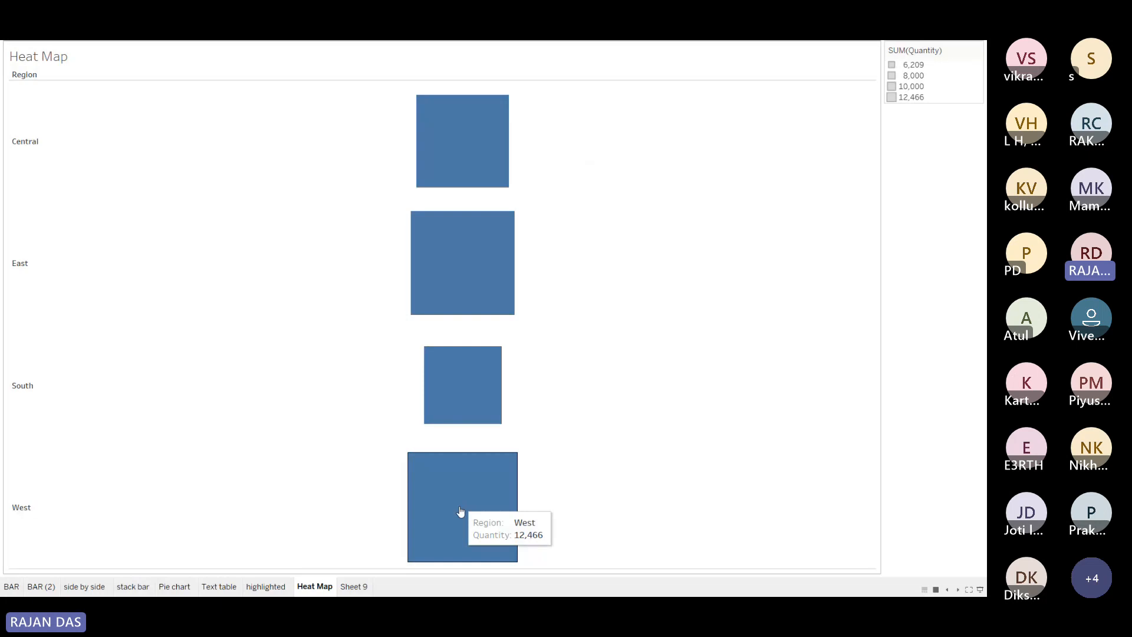
key("Escape")
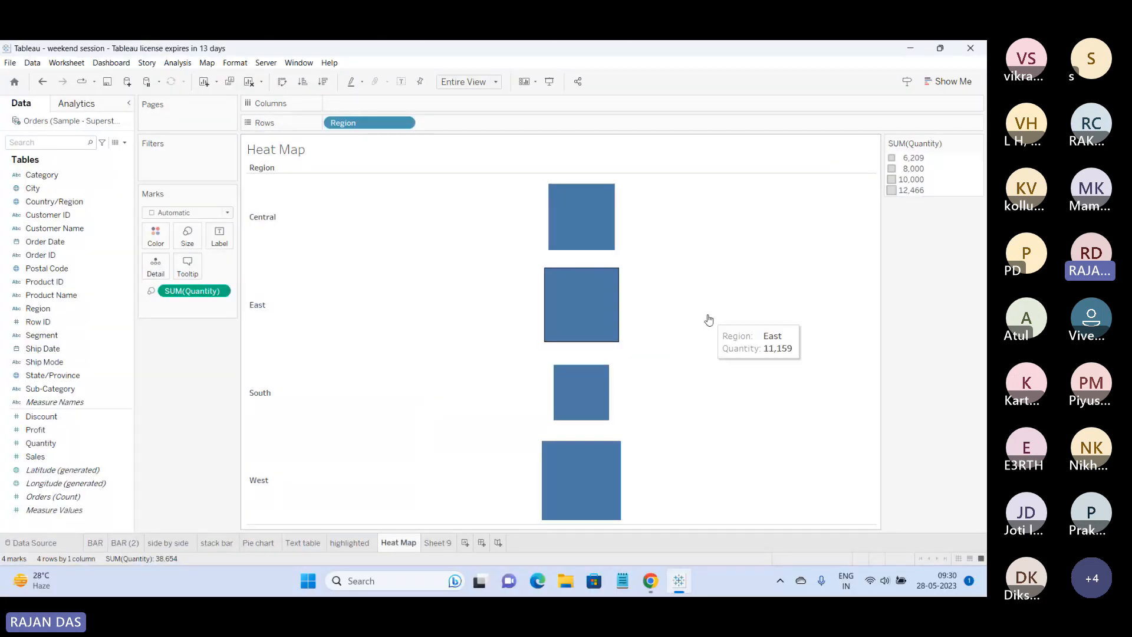
Add Segment to the heat map's columns and colour the squares by Quantity, checking the result in presentation mode.
left_click(62, 202)
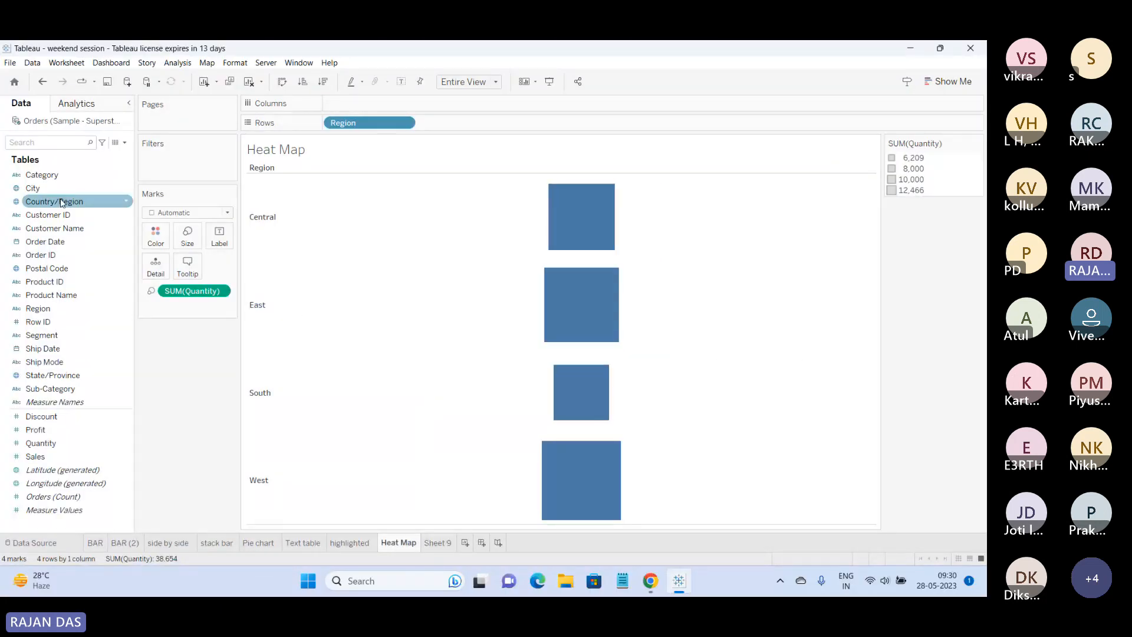
left_click_drag(41, 335, 361, 105)
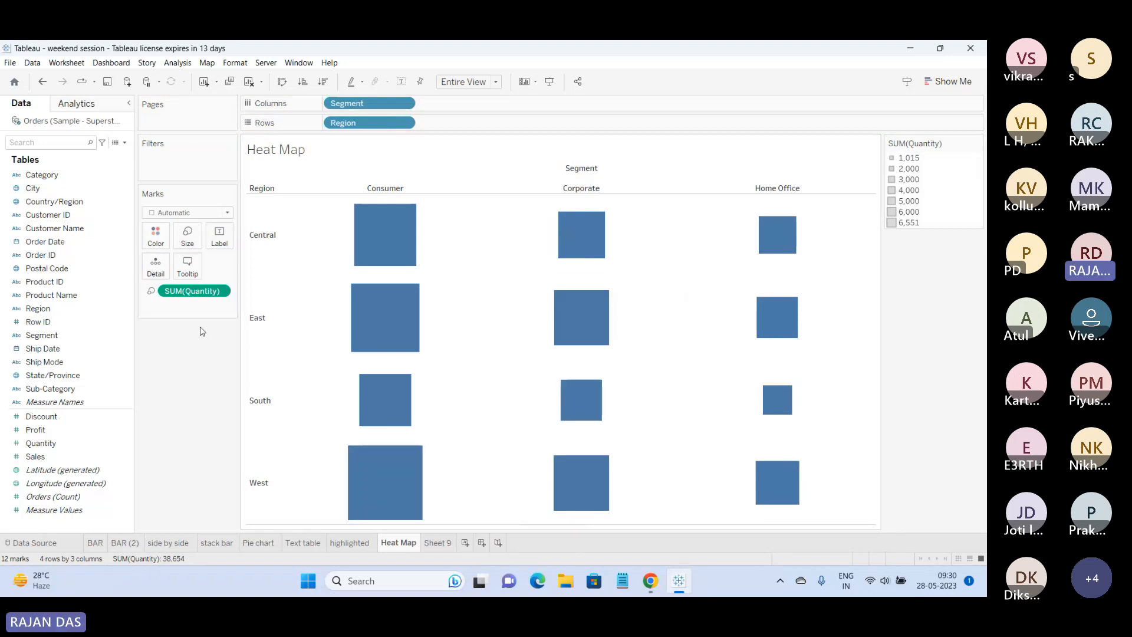
left_click(188, 291)
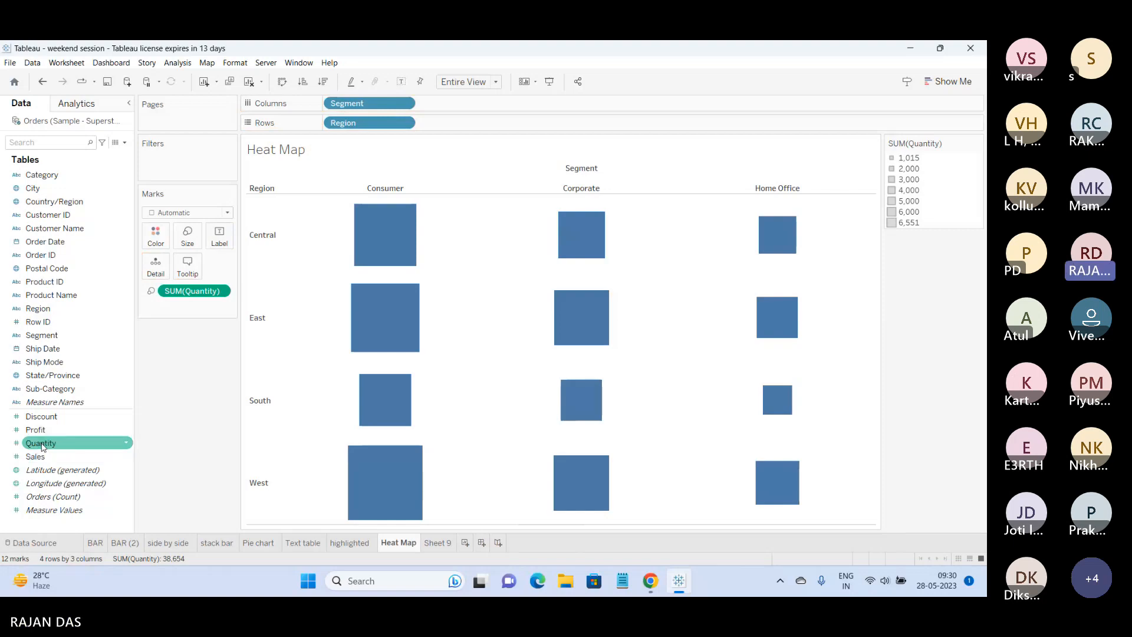
left_click_drag(42, 446, 162, 242)
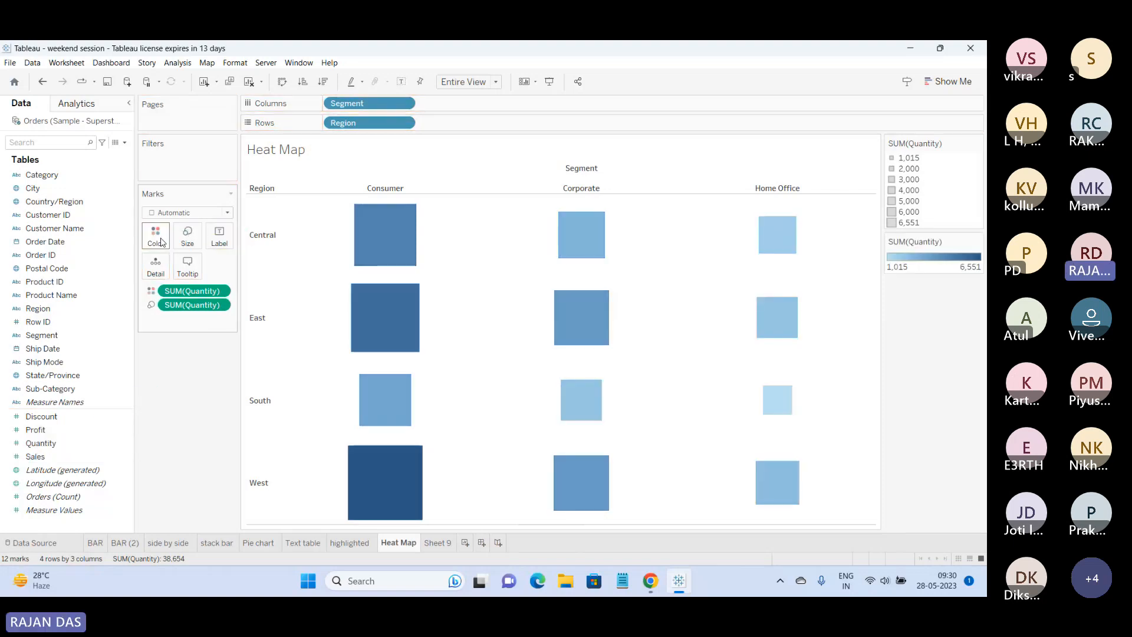
left_click(549, 82)
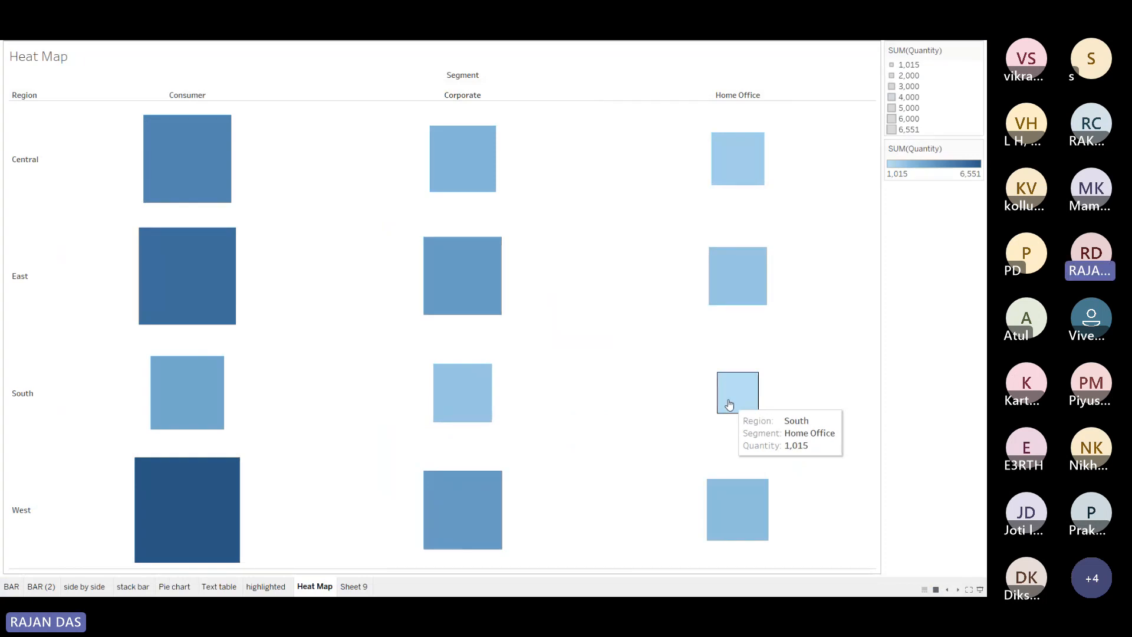
key("Escape")
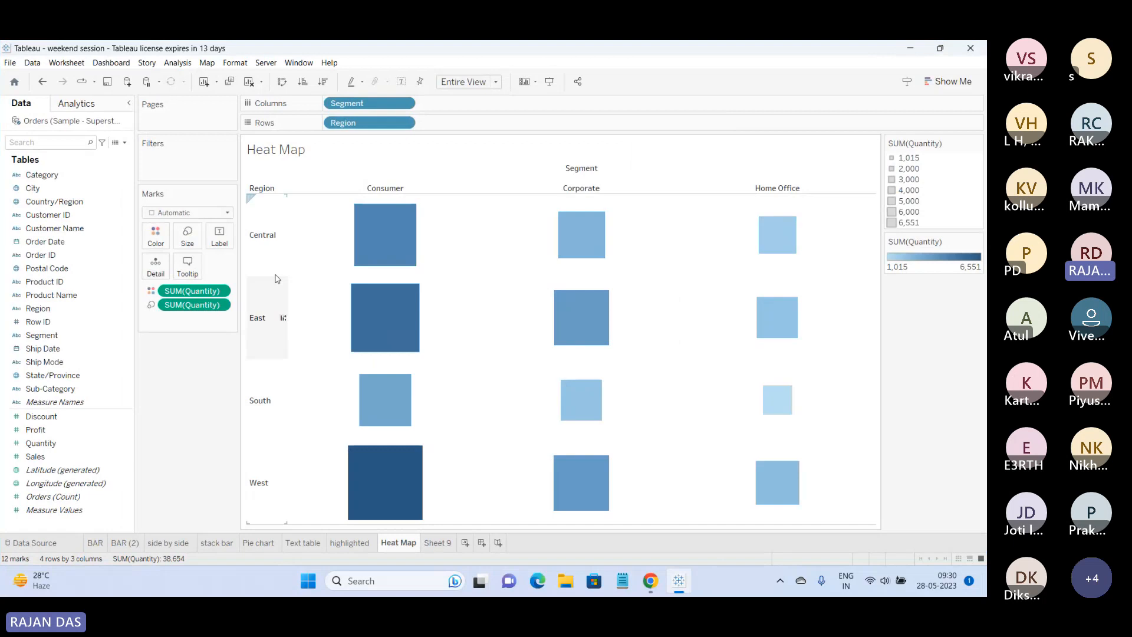
Label each heat map square with its Quantity and inspect the marks for the regions and segments.
mouse_move(435, 297)
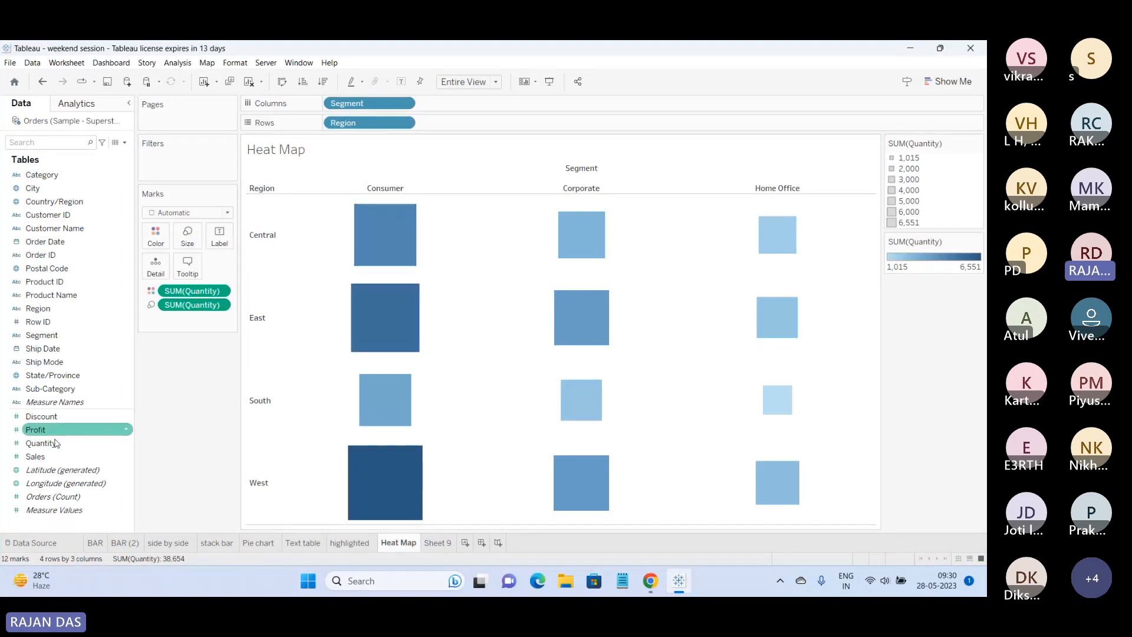
left_click_drag(41, 443, 219, 239)
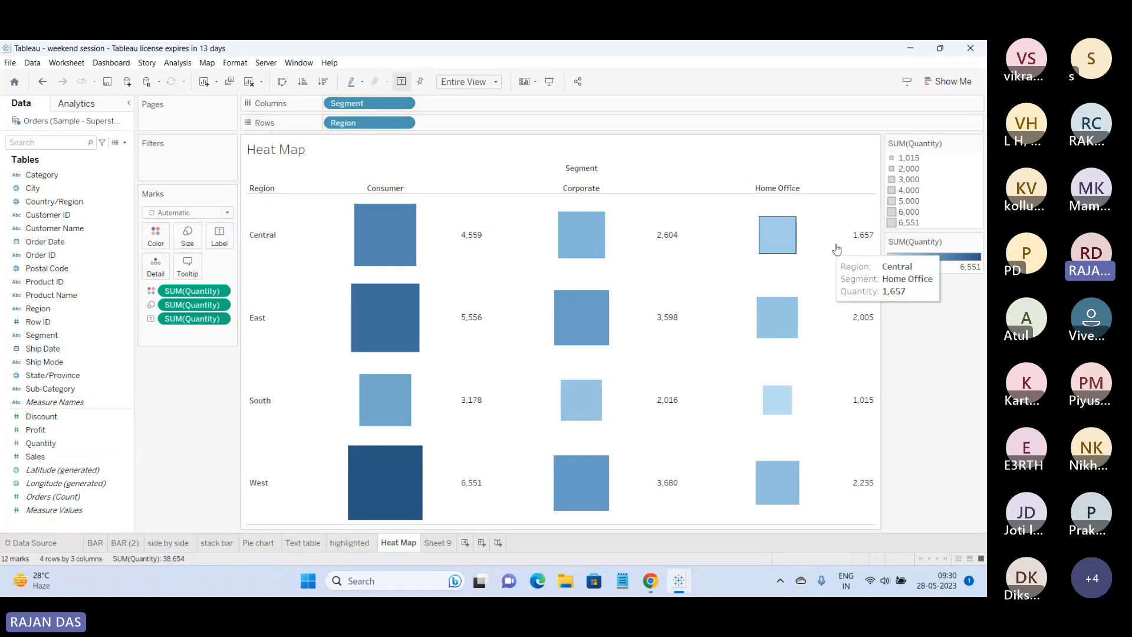
mouse_move(861, 319)
mouse_move(870, 429)
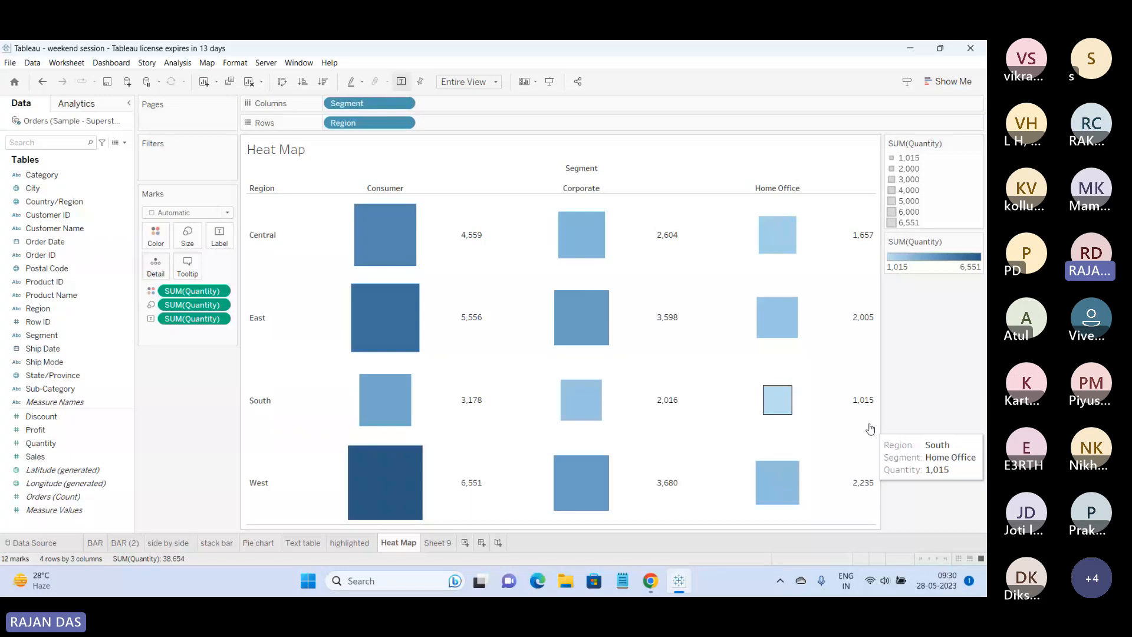
mouse_move(867, 489)
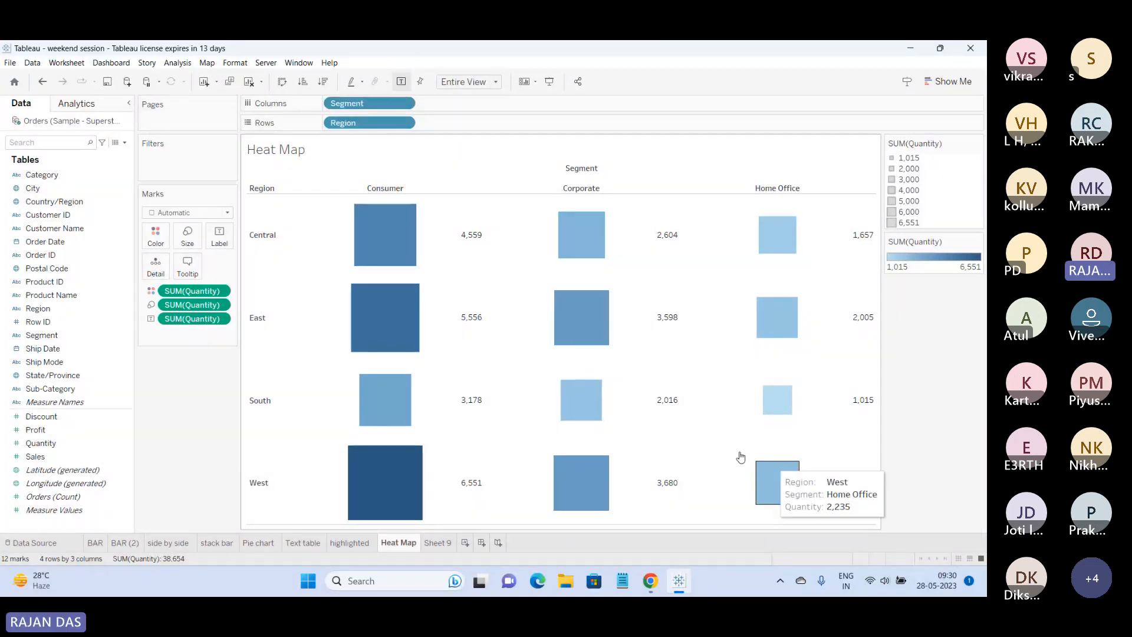
mouse_move(426, 269)
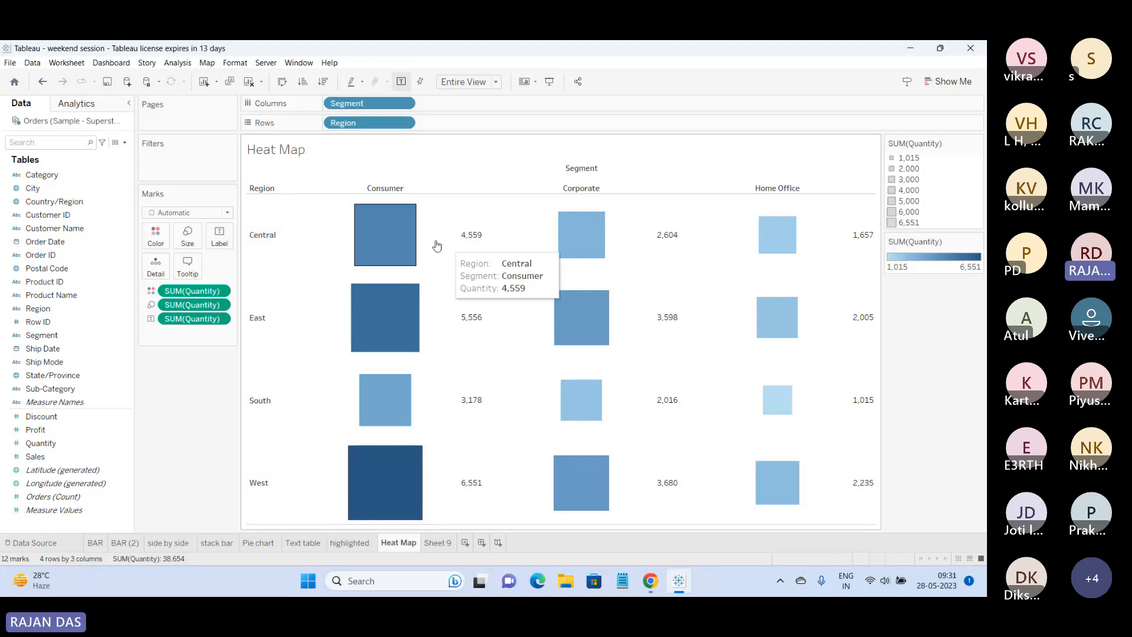
Set the mark labels' horizontal alignment to Center and review the heat map in presentation mode.
left_click(218, 240)
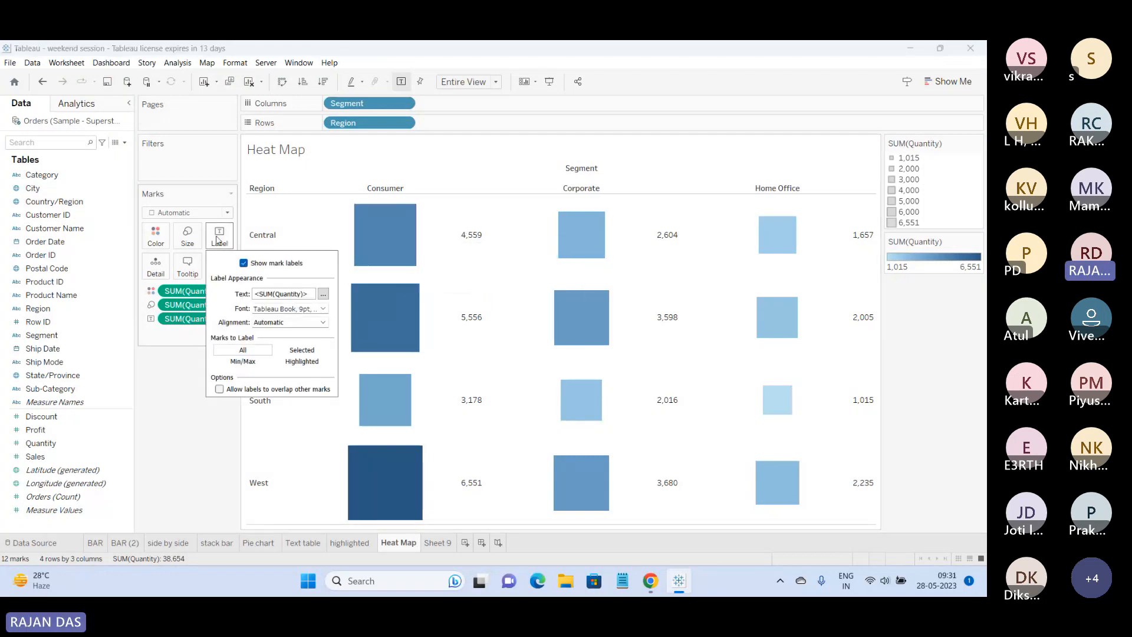
left_click(273, 323)
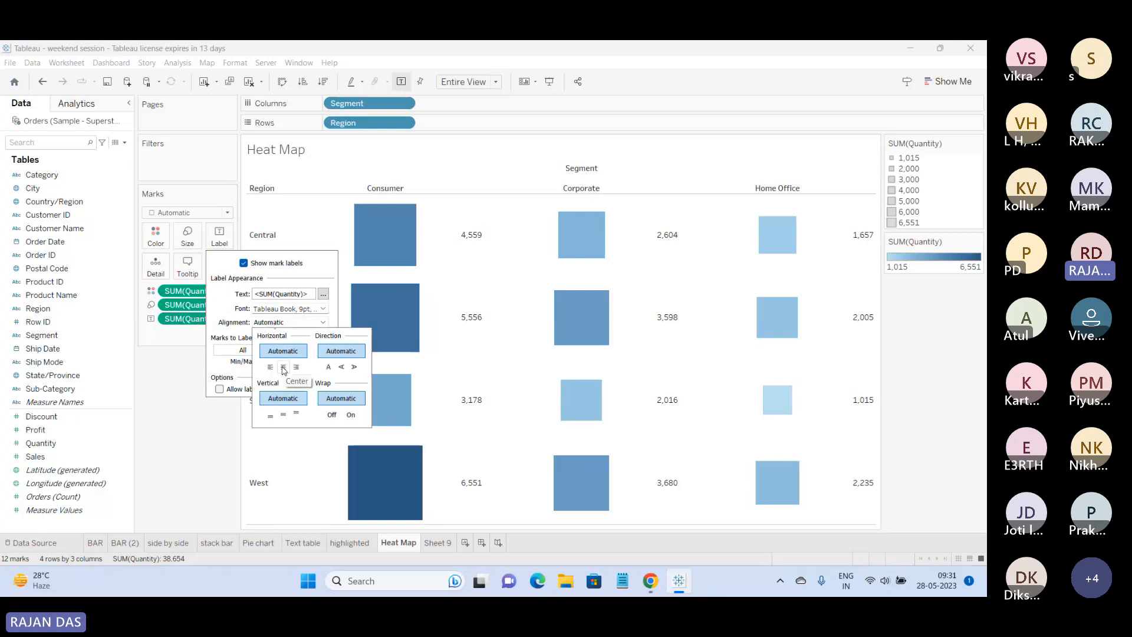
left_click(284, 367)
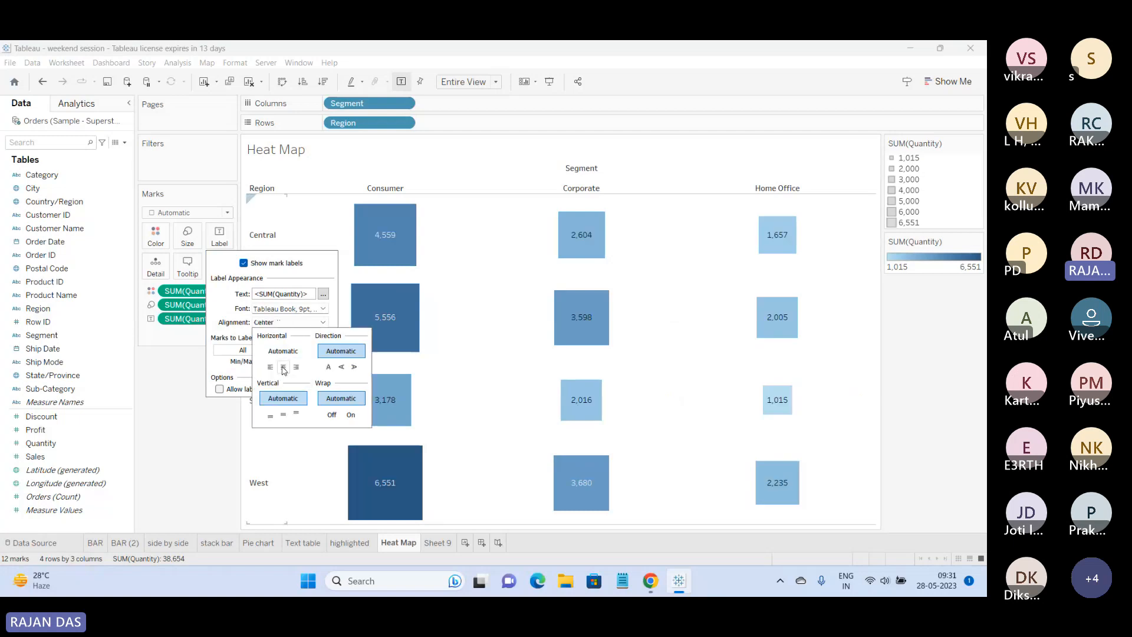
left_click(152, 433)
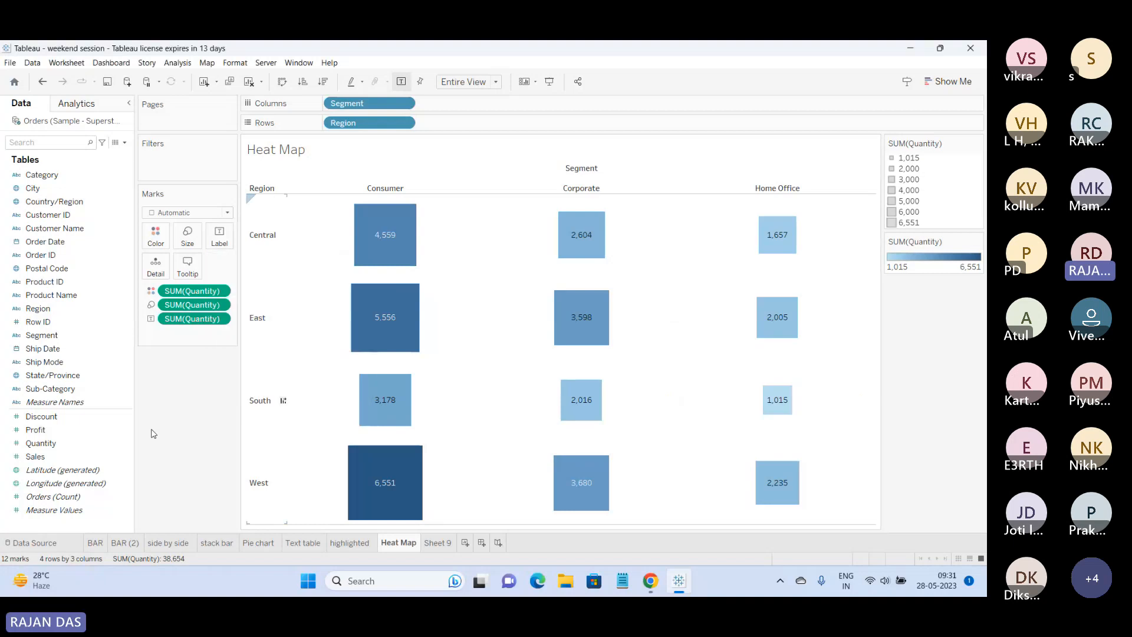
left_click(550, 84)
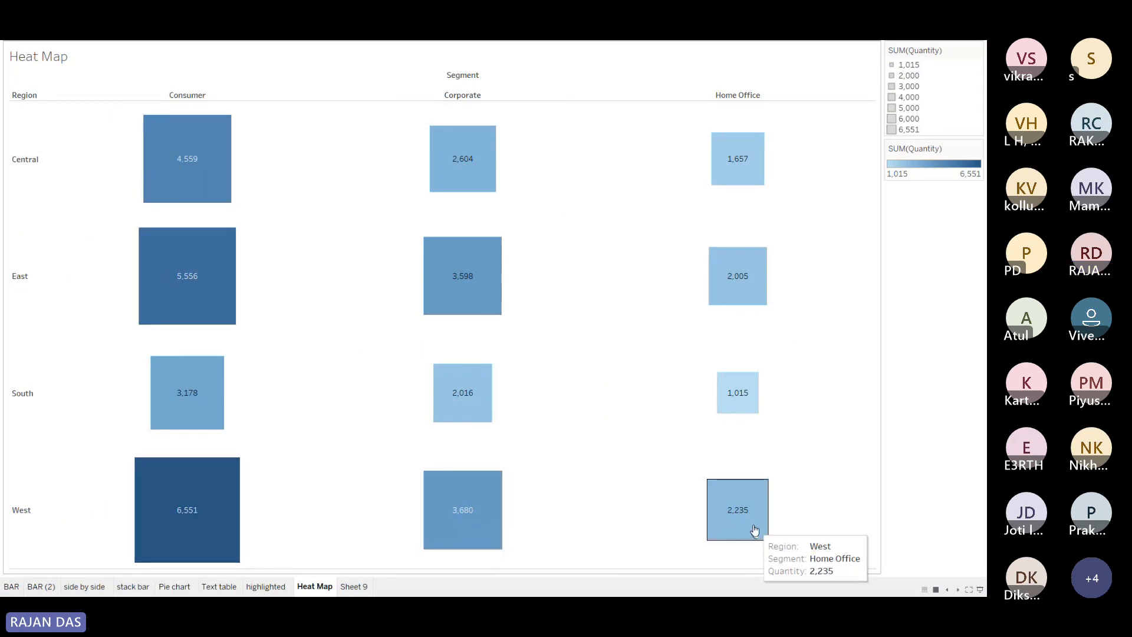
key("Escape")
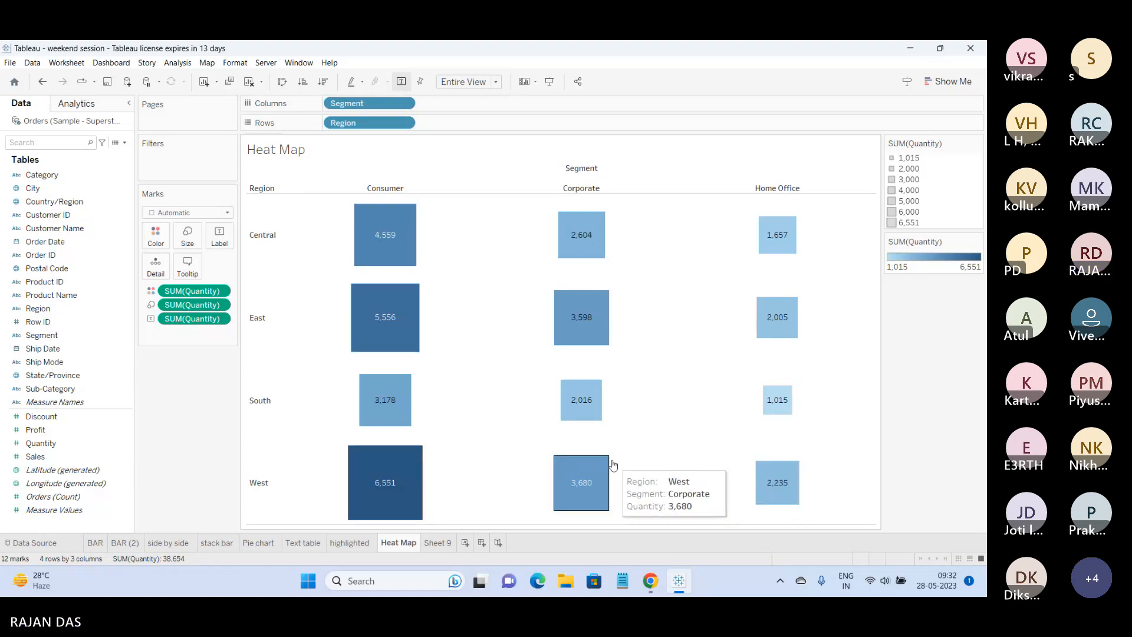
Lay out Sheet 9 with Category on rows and Region on columns, comparing it with the Heat Map sheet.
left_click(445, 543)
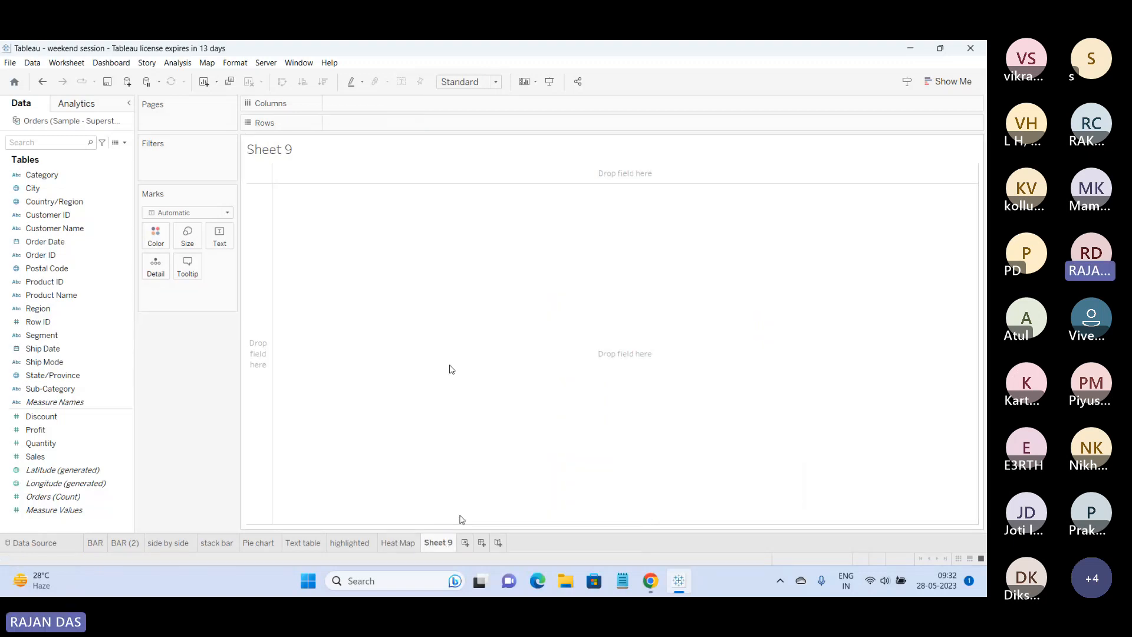
left_click_drag(41, 174, 352, 122)
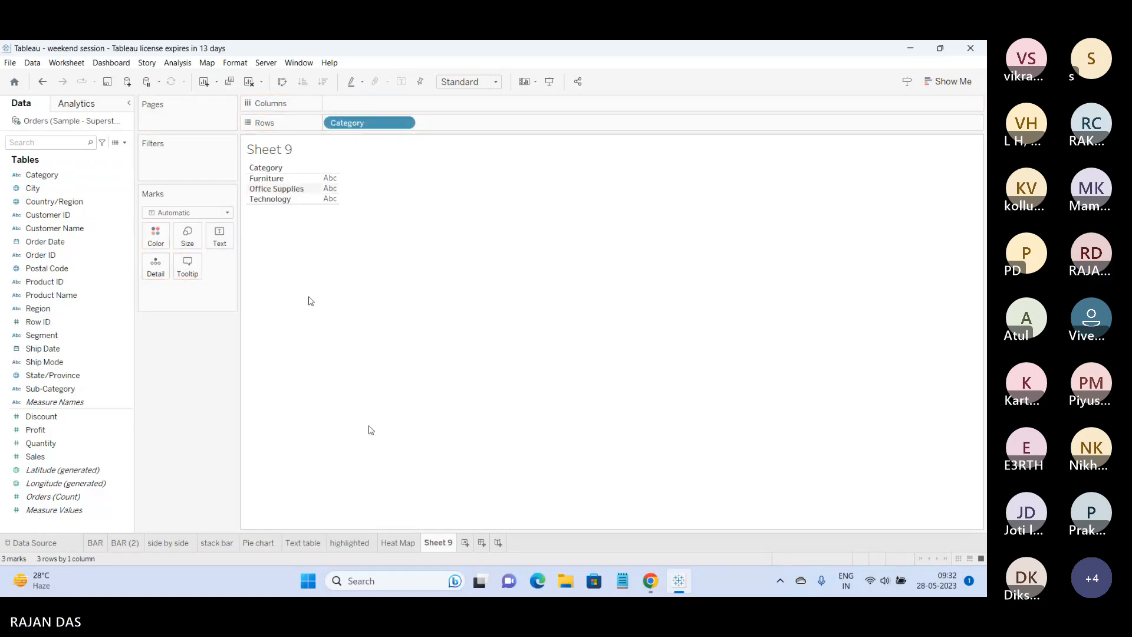
left_click(400, 543)
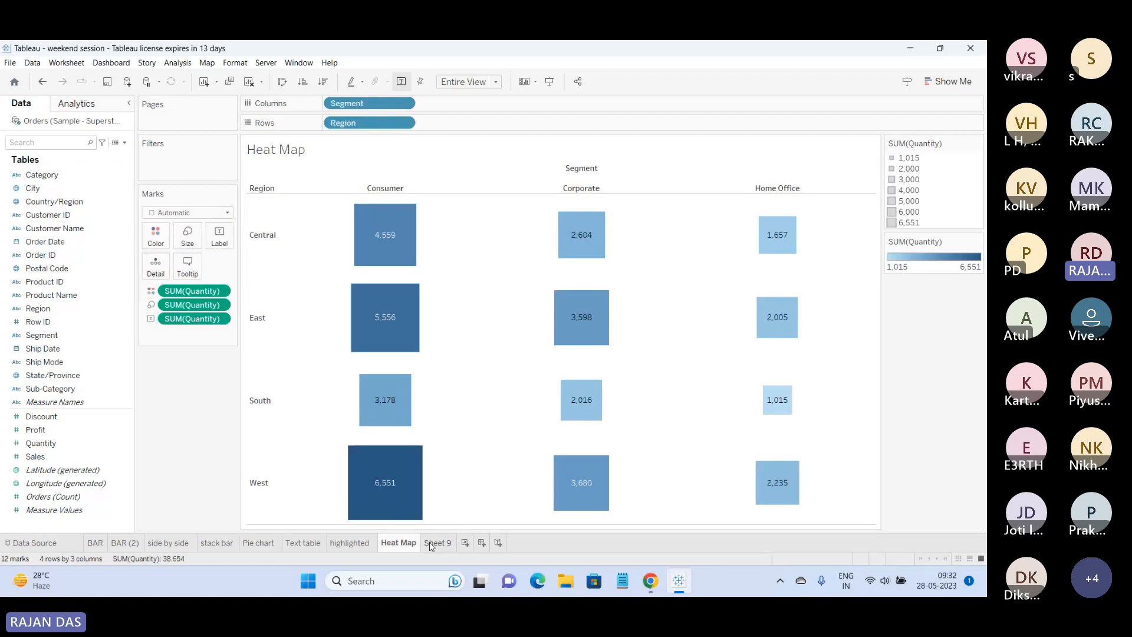
mouse_move(431, 545)
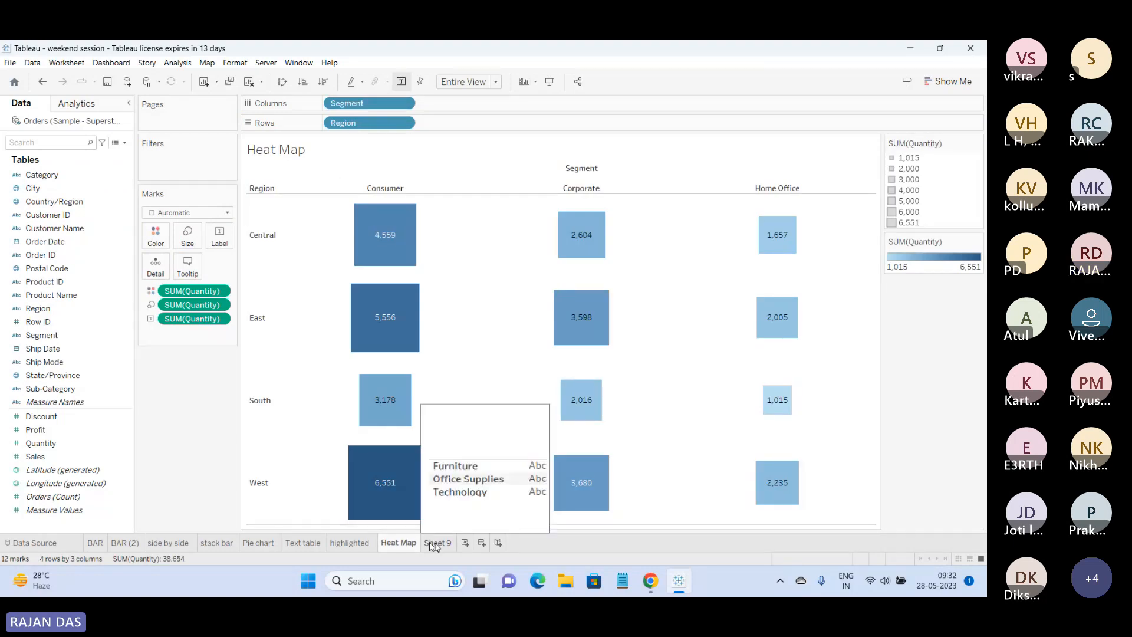
left_click(434, 543)
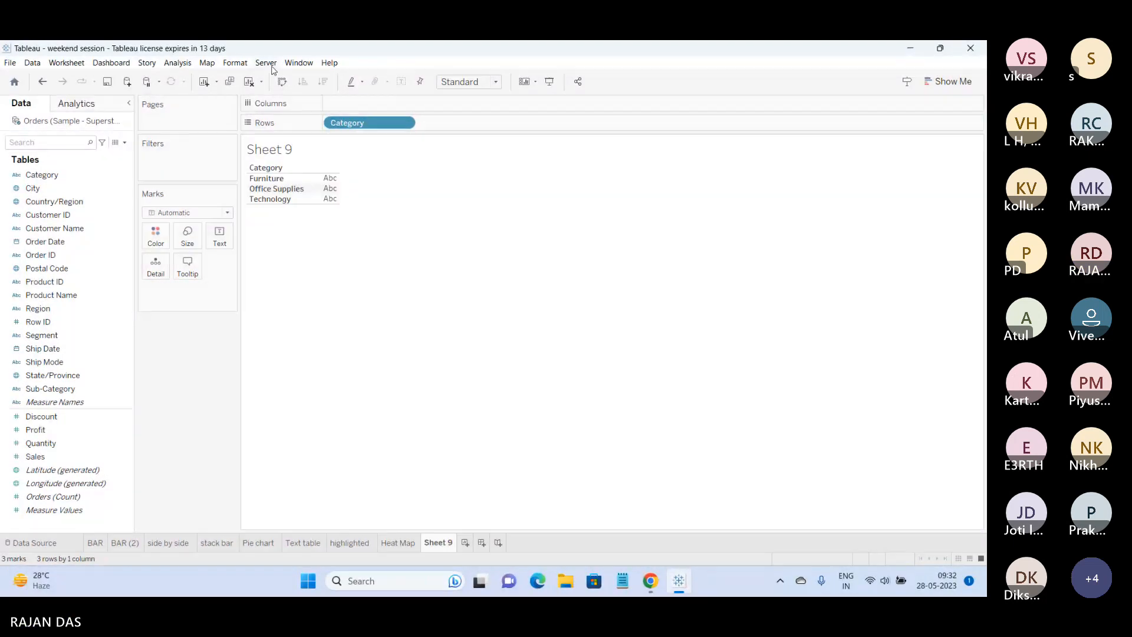
left_click_drag(39, 309, 362, 106)
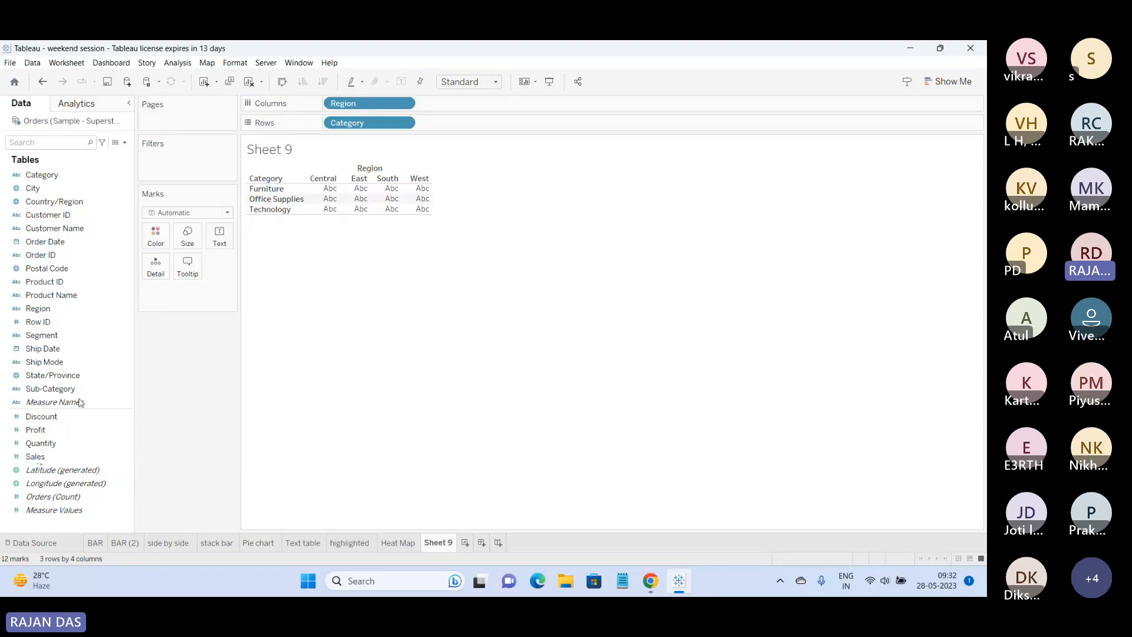
Colour and size the Sheet 9 marks by Profit and fit the chart to Entire View.
left_click(398, 543)
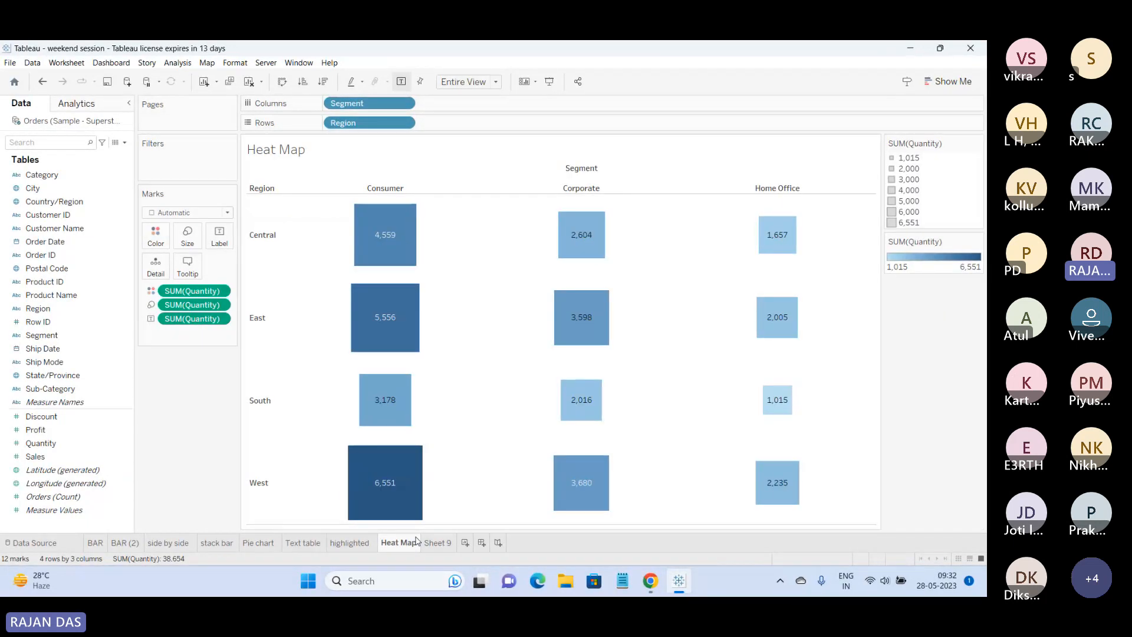
left_click(437, 543)
left_click(52, 458)
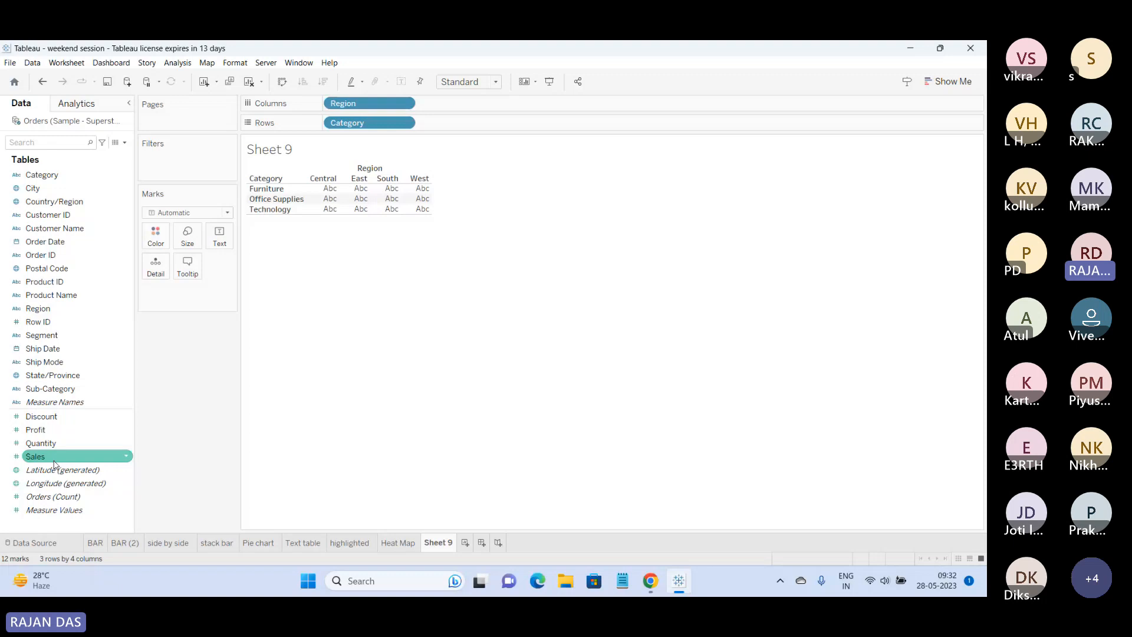
left_click(39, 430)
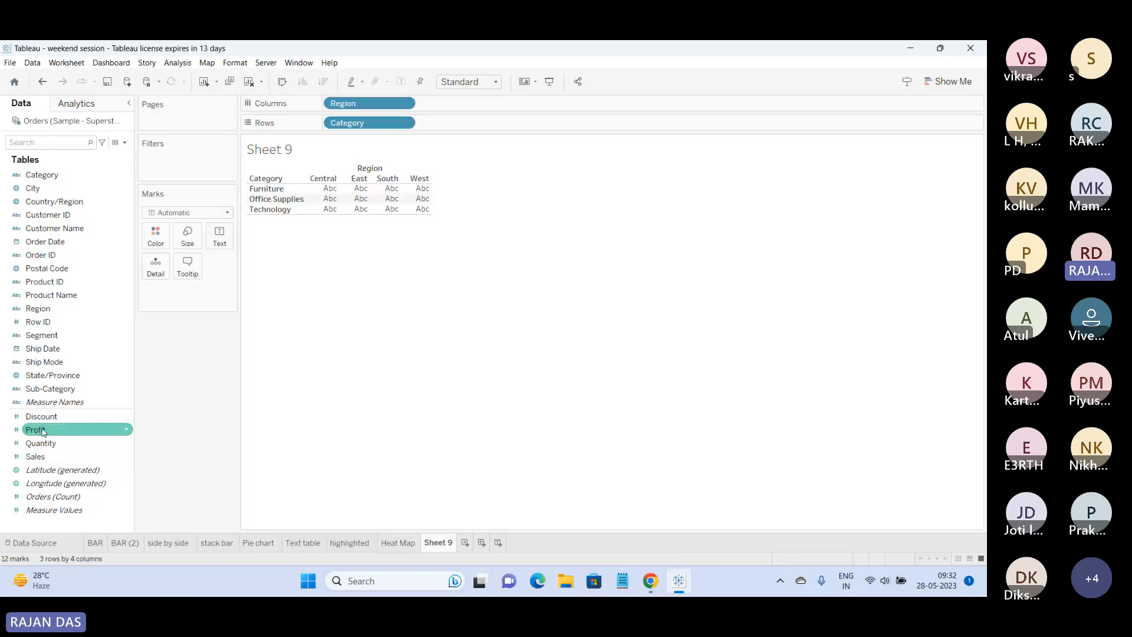
left_click_drag(43, 432, 159, 239)
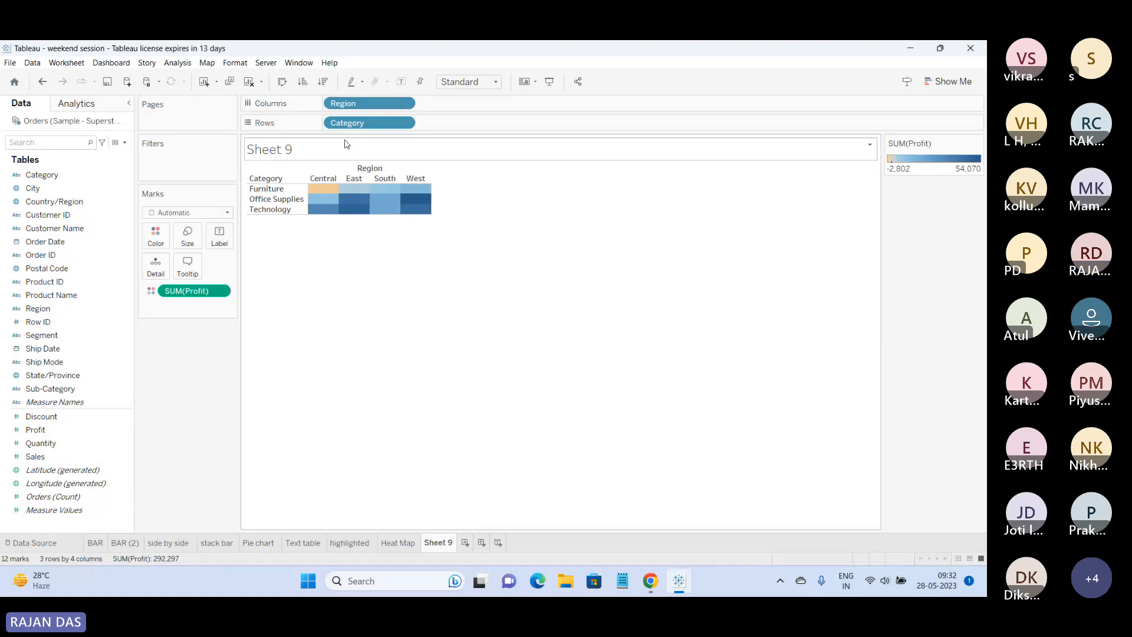
left_click_drag(187, 291, 192, 239)
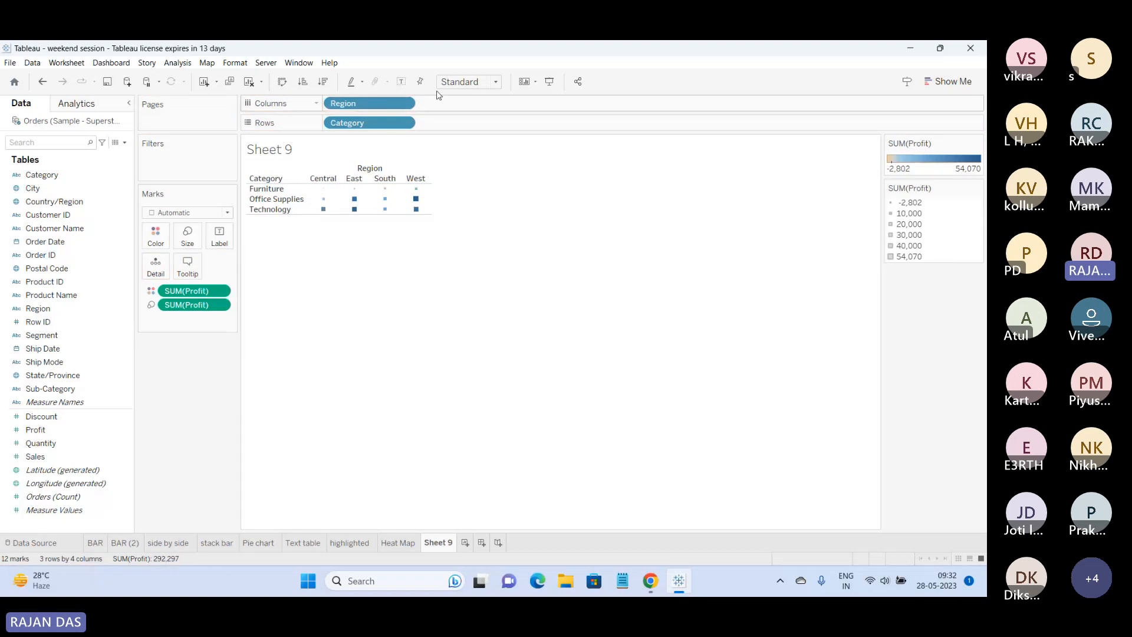
left_click(472, 82)
left_click(471, 129)
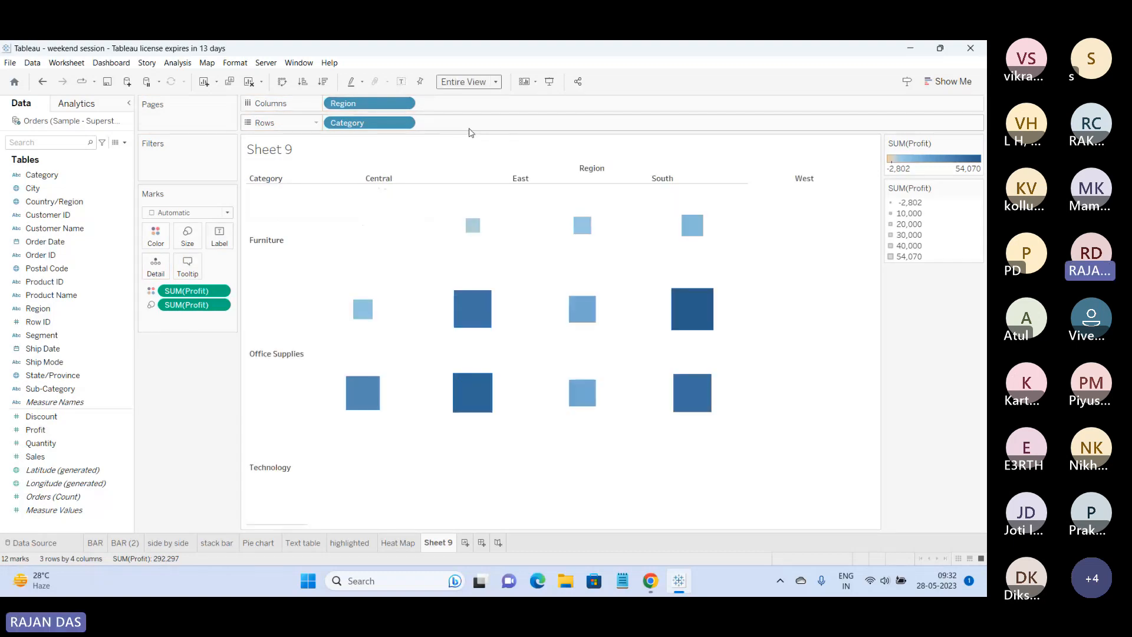
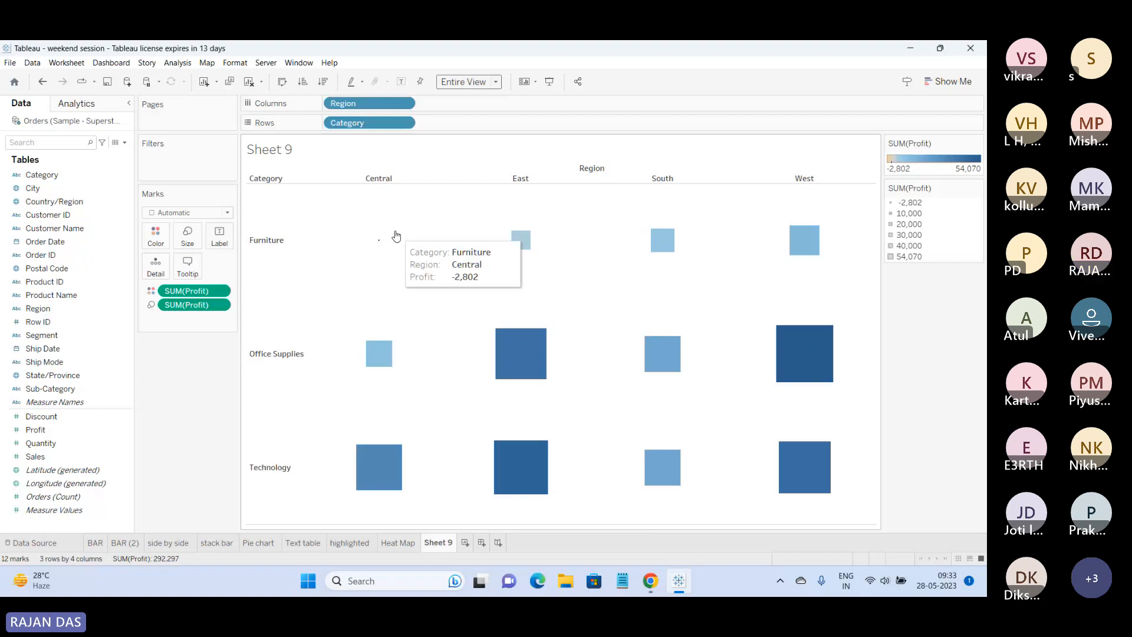
Clear all fields from Sheet 9 and rename the sheet as Tree Map.
left_click(399, 543)
left_click(430, 545)
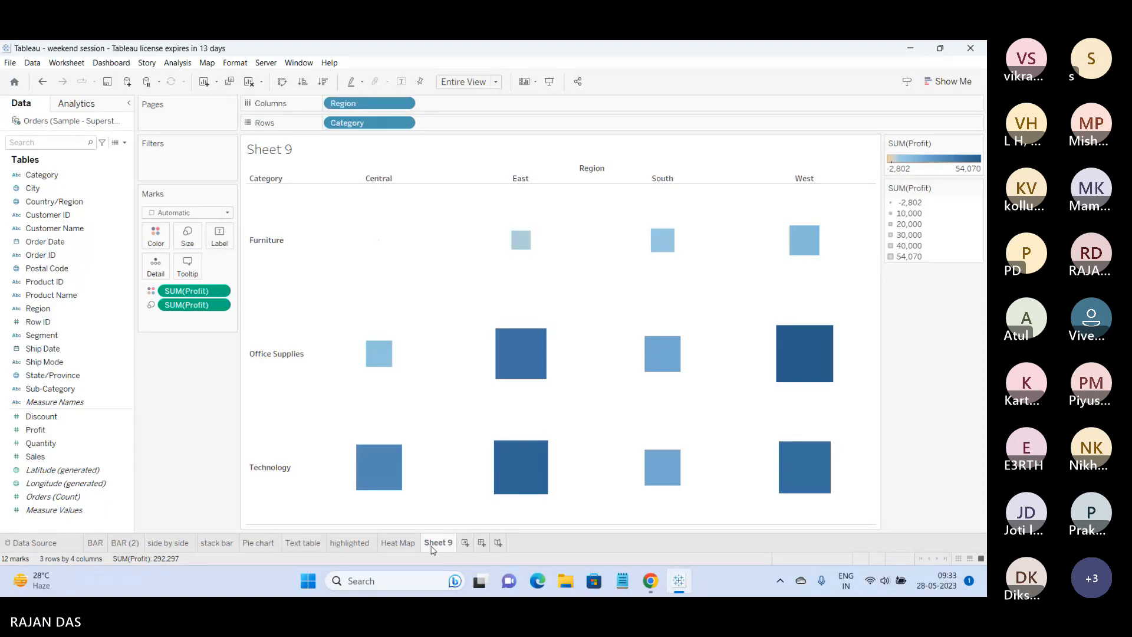
left_click(250, 83)
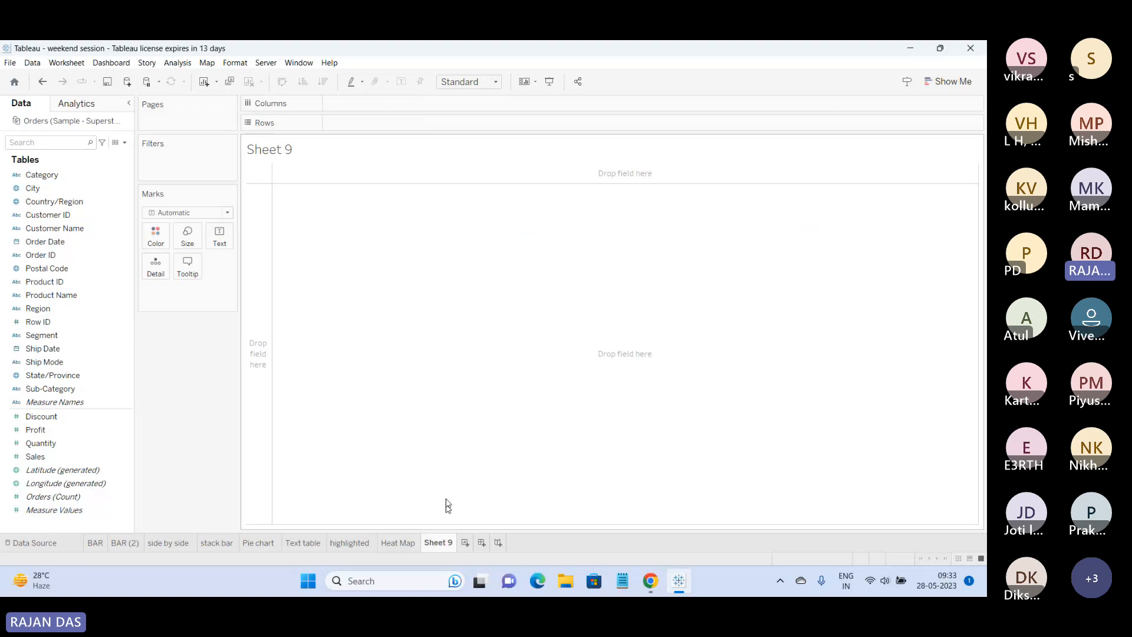
double_click(438, 542)
type("Tree Map")
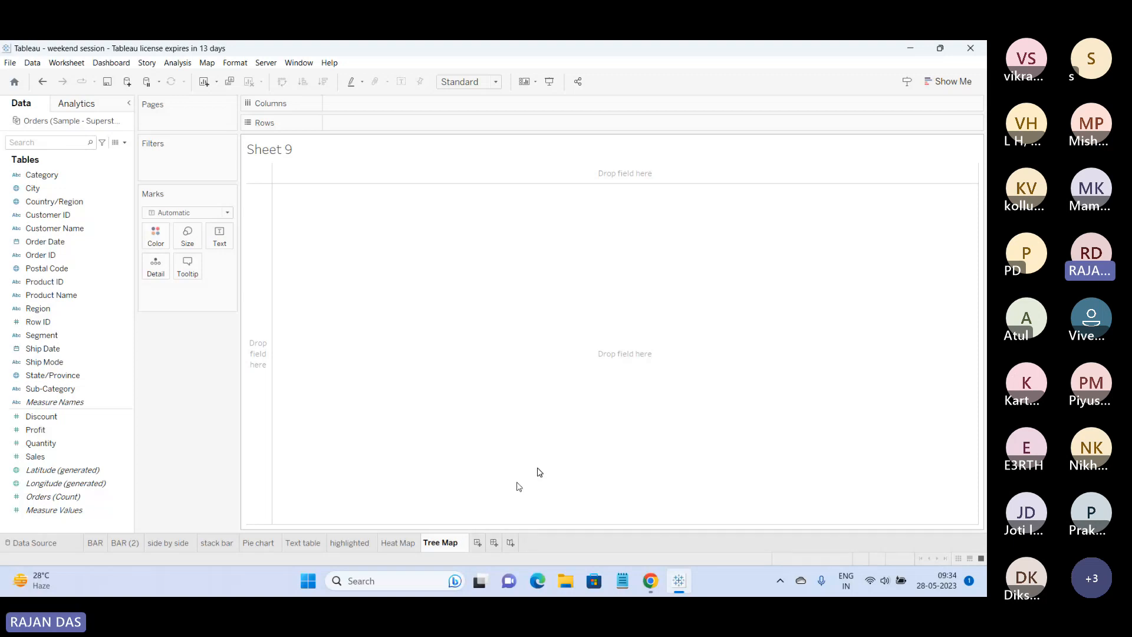
key("Return")
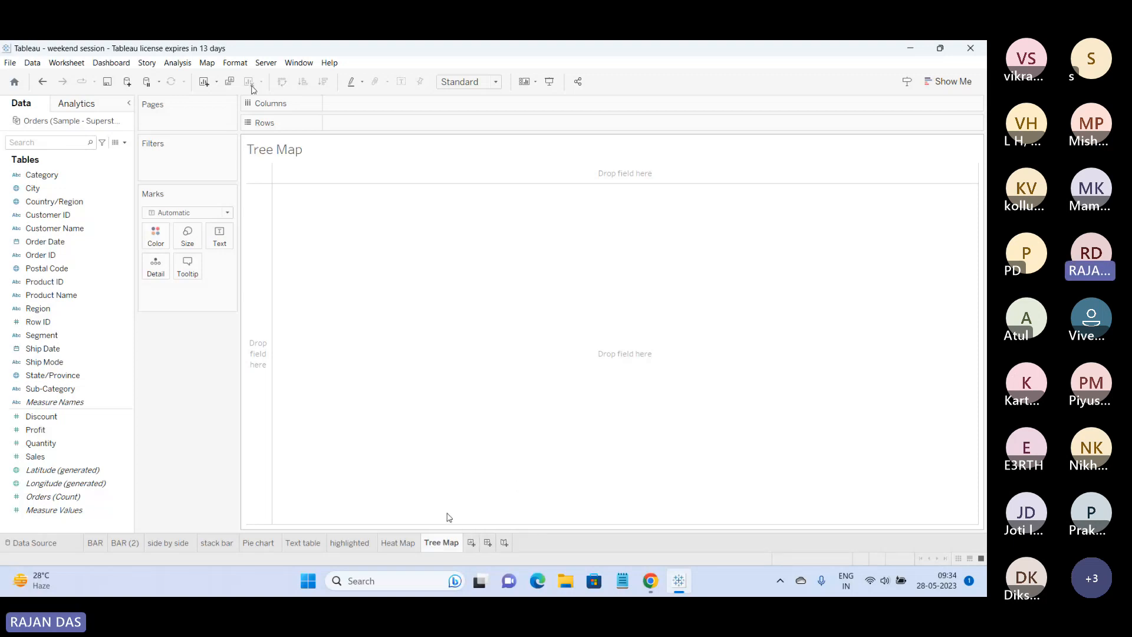
Compare the Heat Map sheet with the empty Tree Map sheet, examining the Consumer marks by region.
left_click(405, 543)
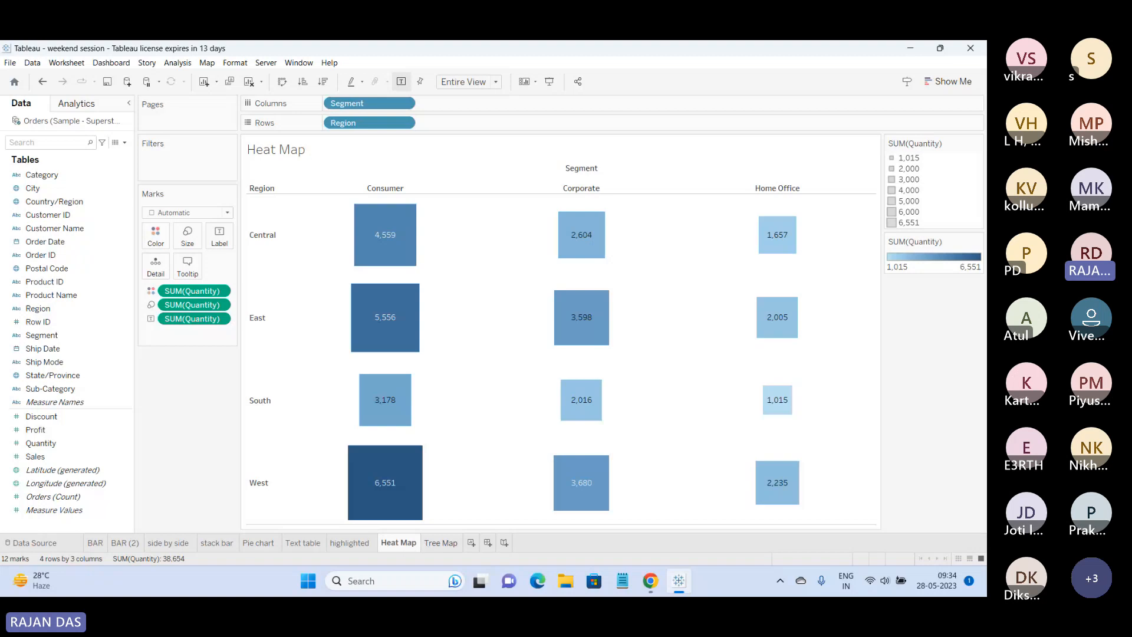
left_click(439, 543)
left_click(398, 542)
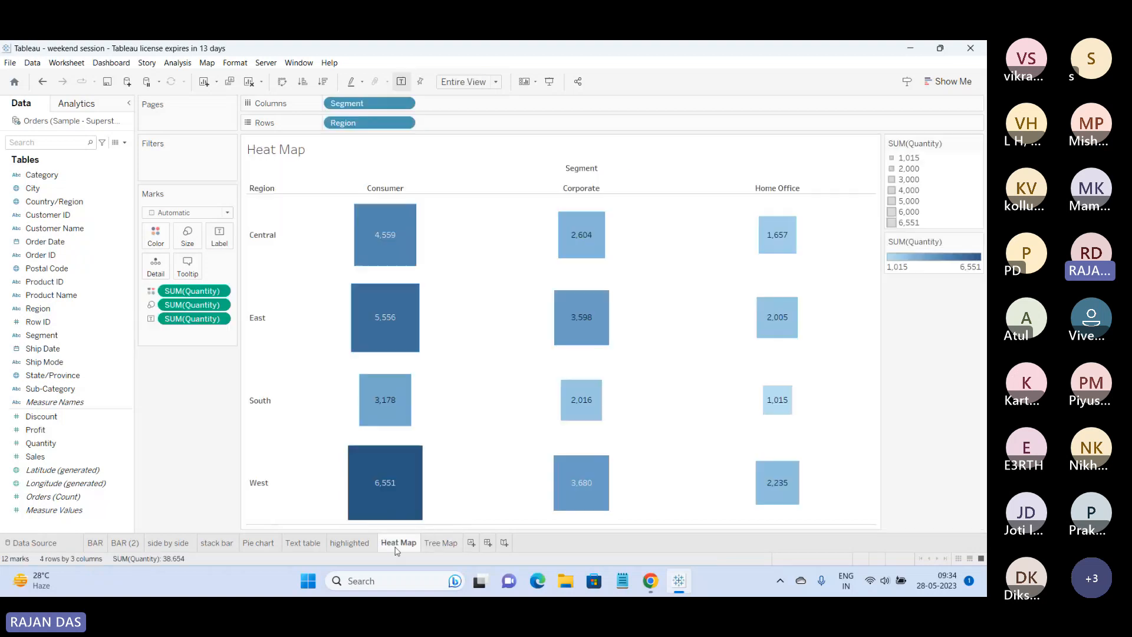
left_click(448, 542)
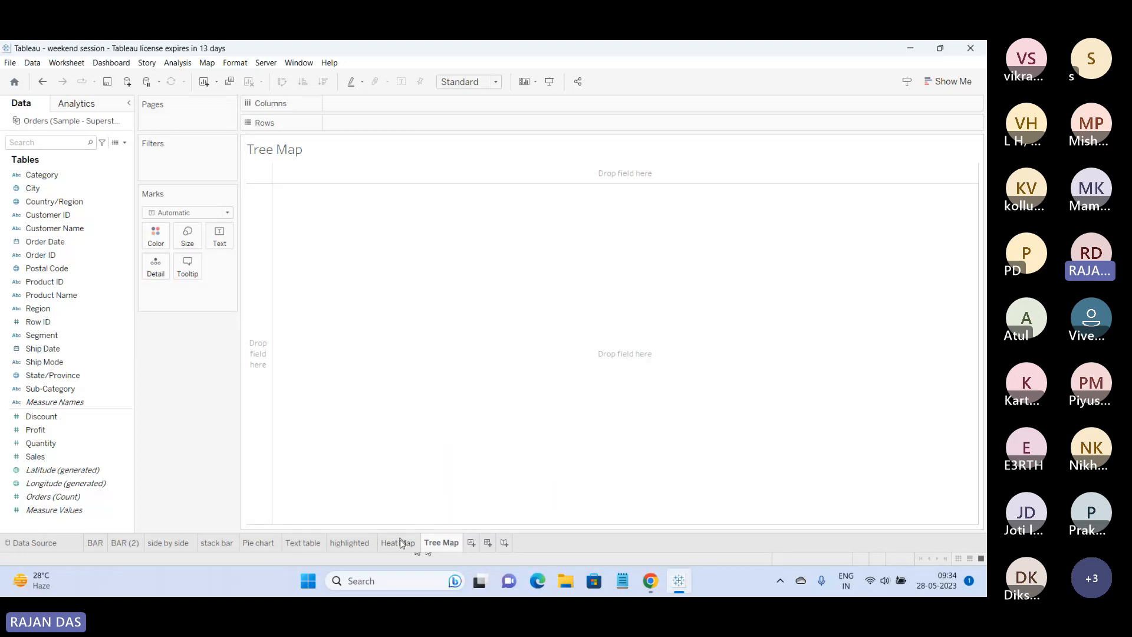
left_click(400, 543)
left_click(438, 547)
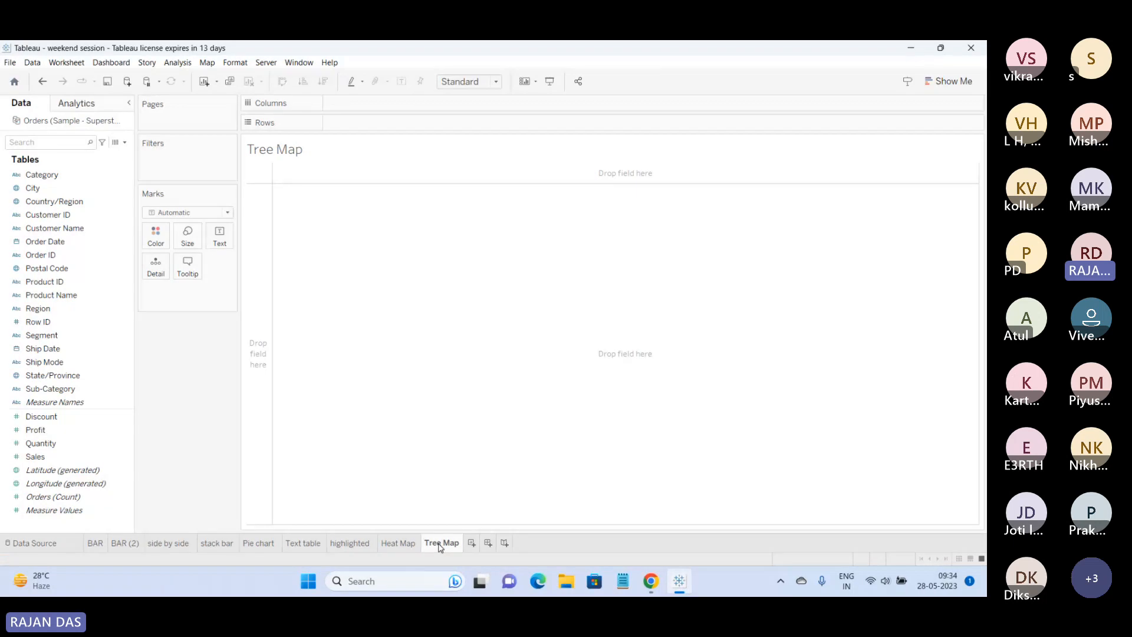
mouse_move(403, 546)
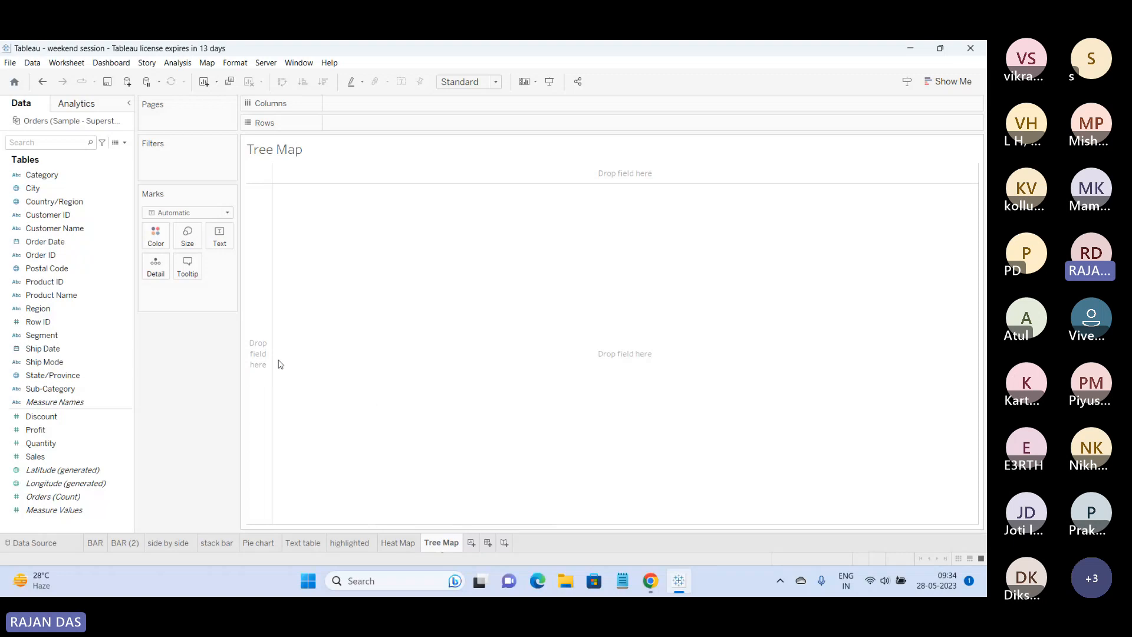
left_click(404, 537)
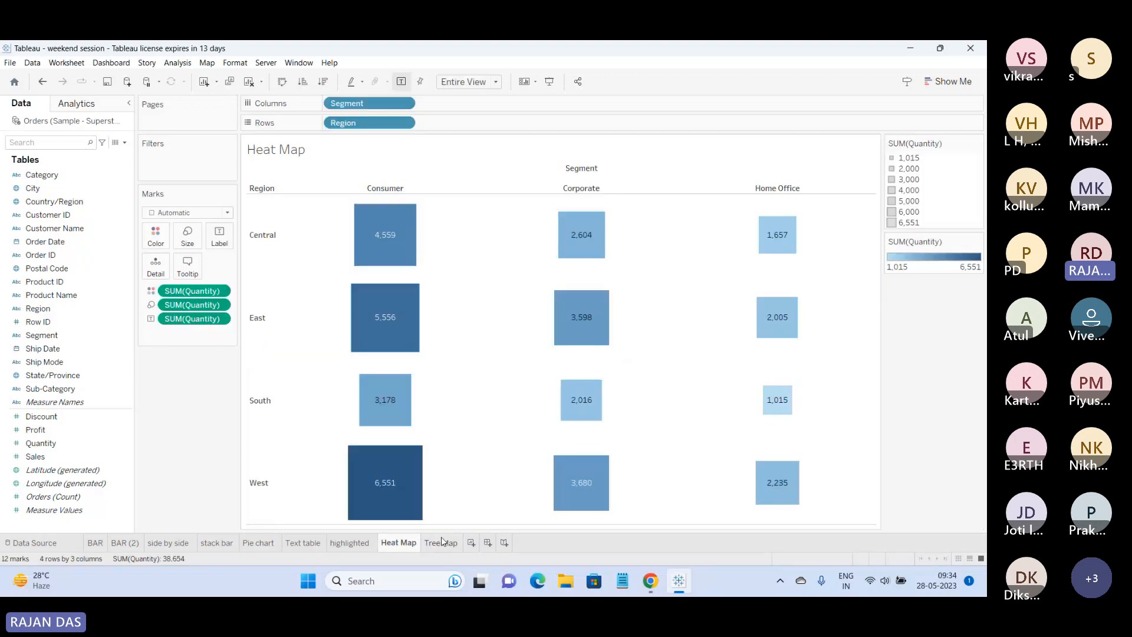
left_click(441, 542)
left_click(398, 542)
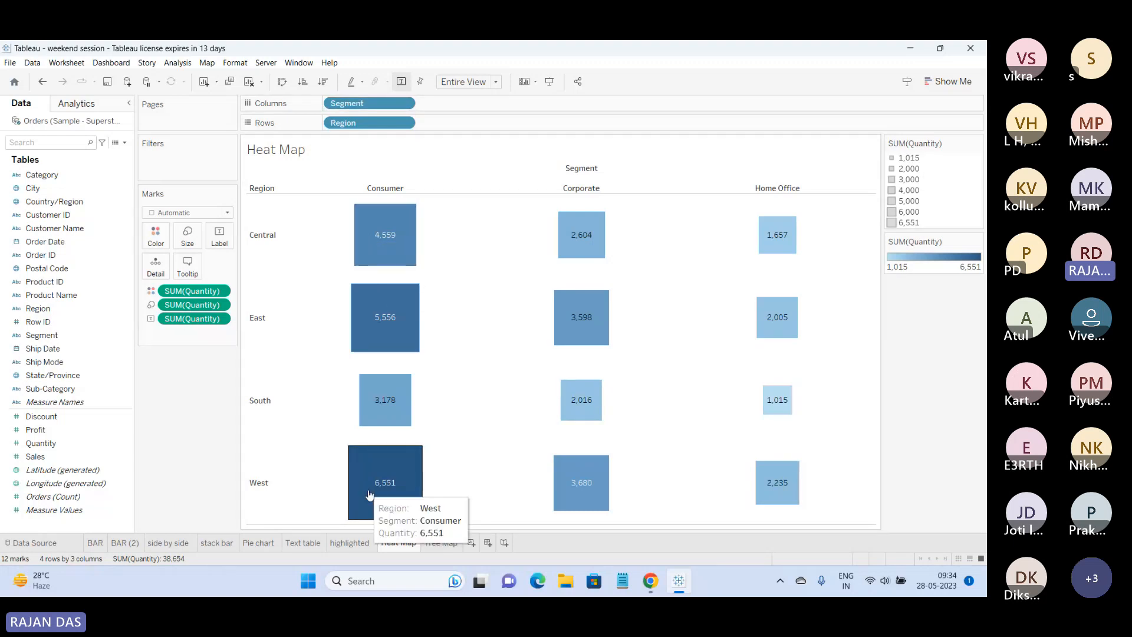
left_click(458, 545)
left_click(401, 542)
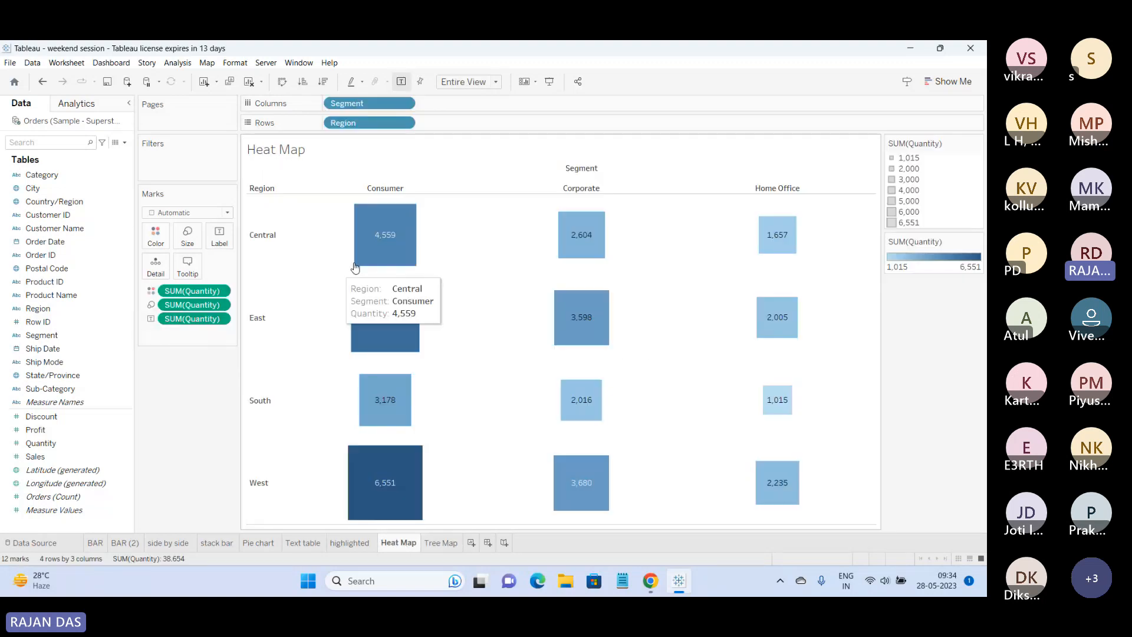
Demonstrate the Heat Map sheet with and without Quantity on colour, leaving Quantity off the marks' colour.
left_click_drag(223, 286, 176, 422)
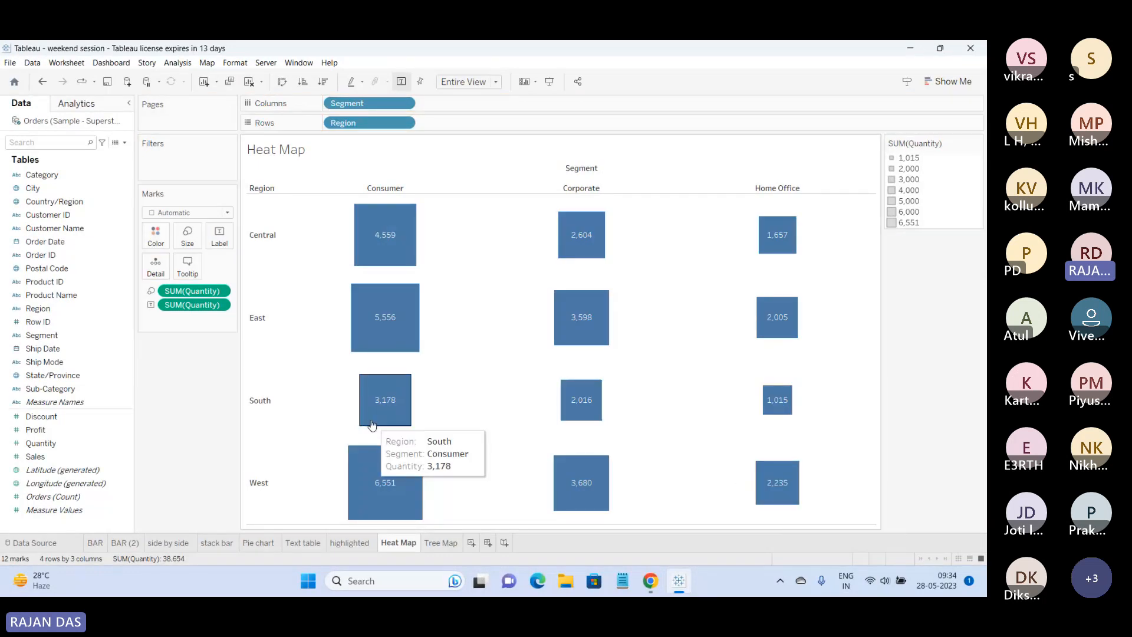
left_click_drag(42, 443, 158, 238)
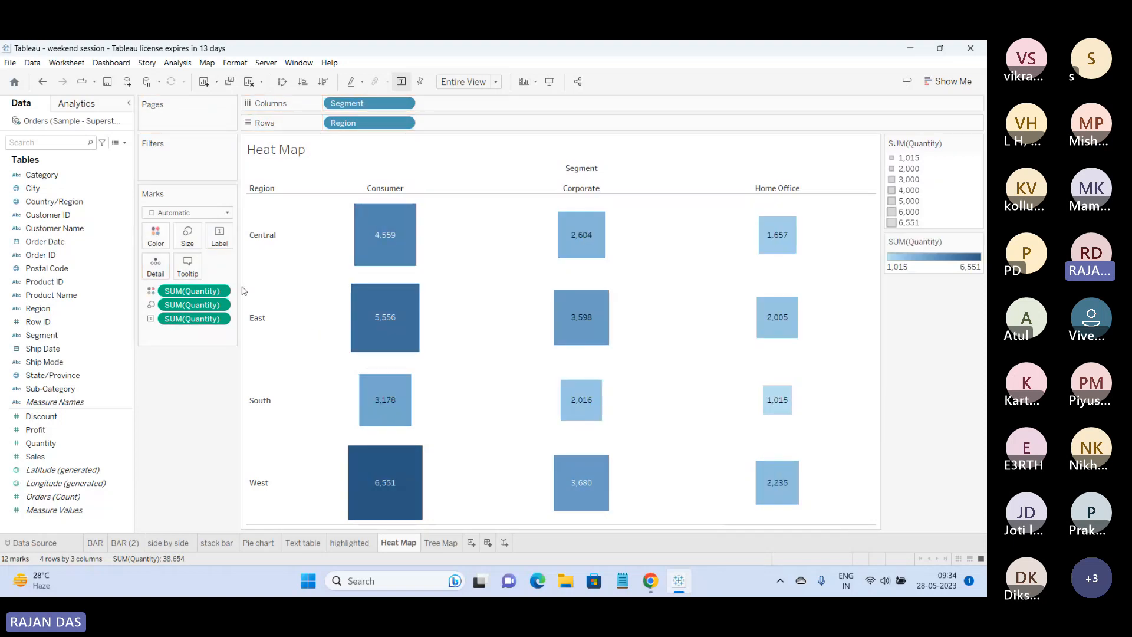
left_click_drag(223, 291, 168, 394)
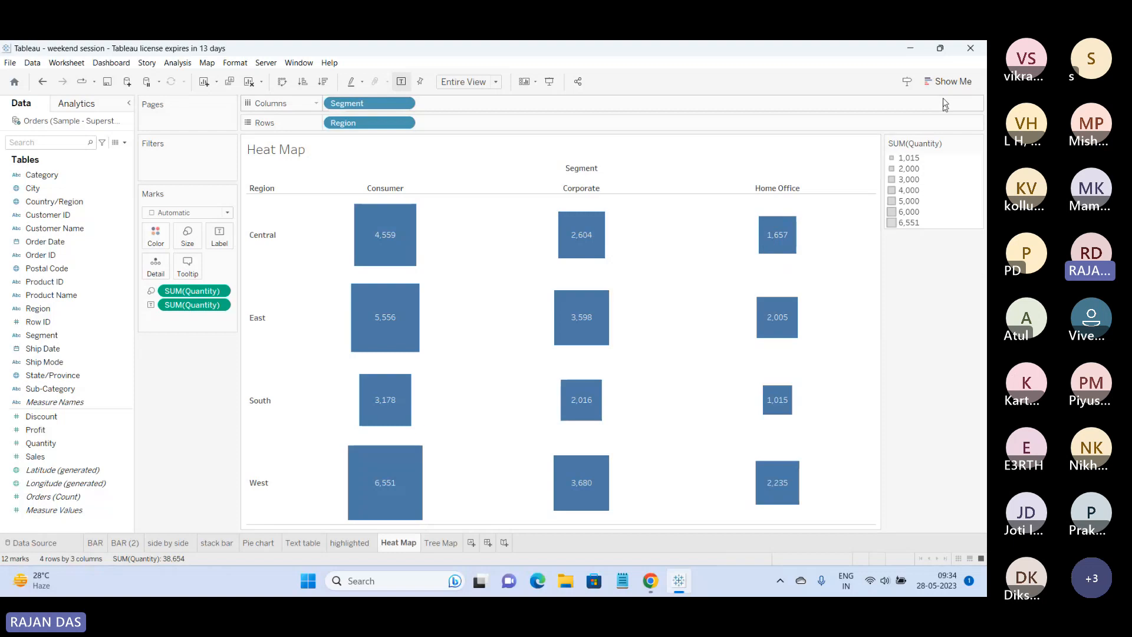
Try the recommended heat map chart type on the Heat Map sheet and undo it.
left_click(946, 82)
left_click(916, 118)
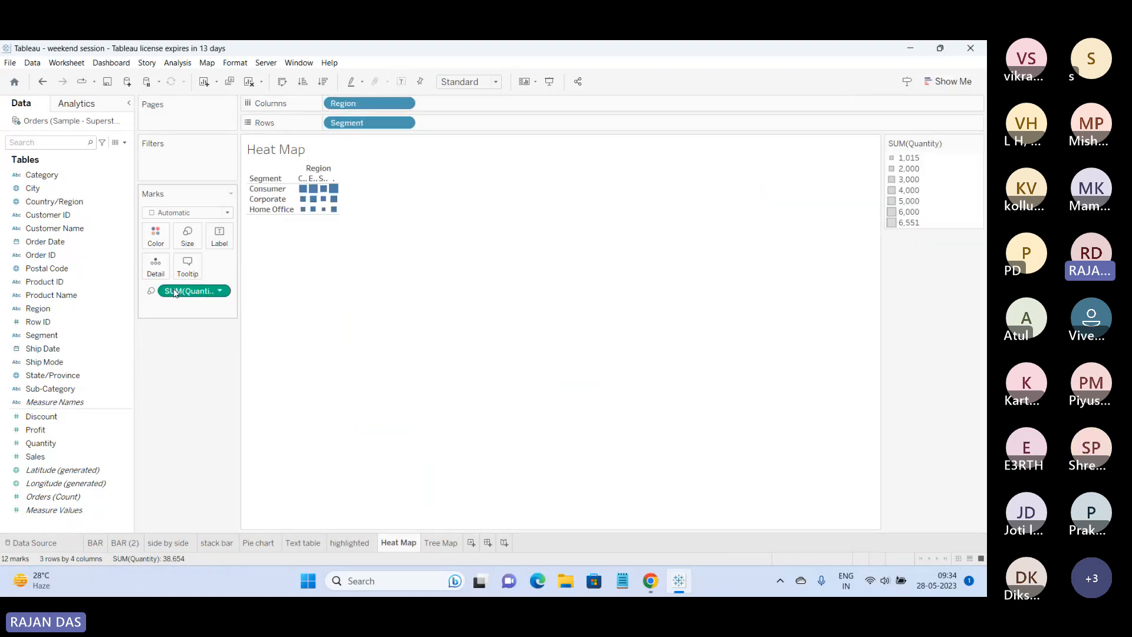
left_click(42, 81)
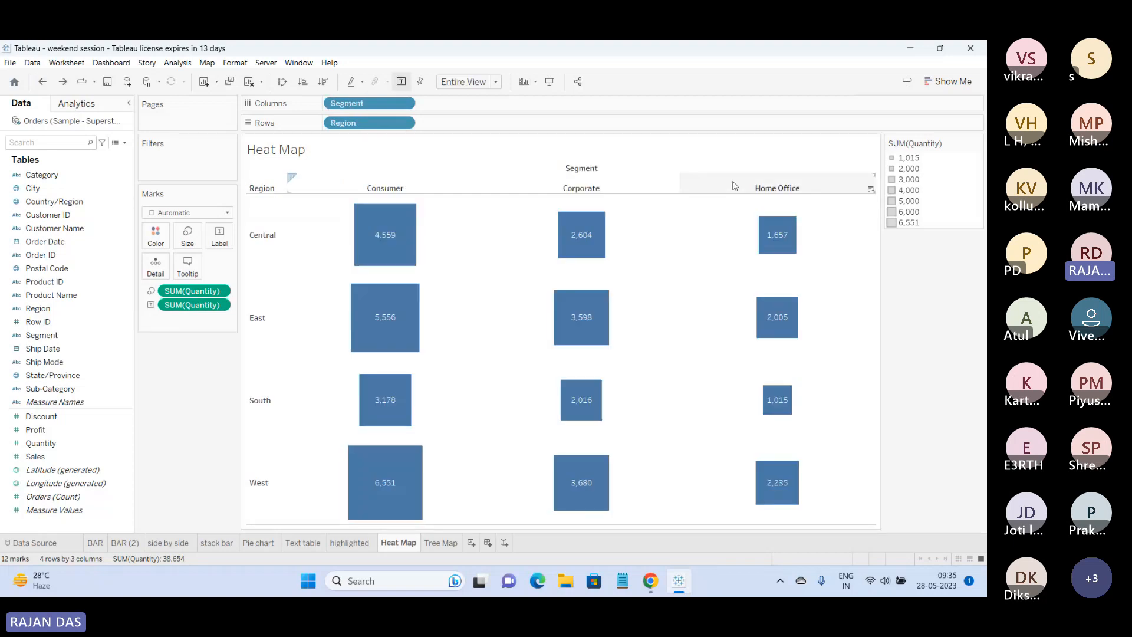
Build a treemap of Quantity by Country/Region on the Tree Map sheet.
left_click(442, 543)
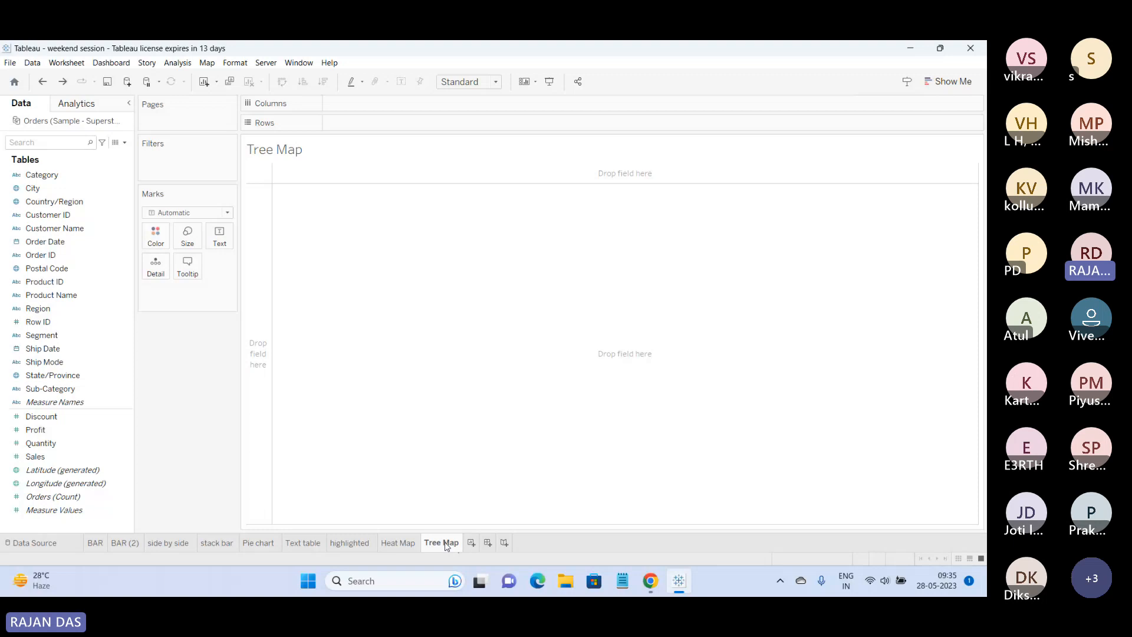
mouse_move(445, 546)
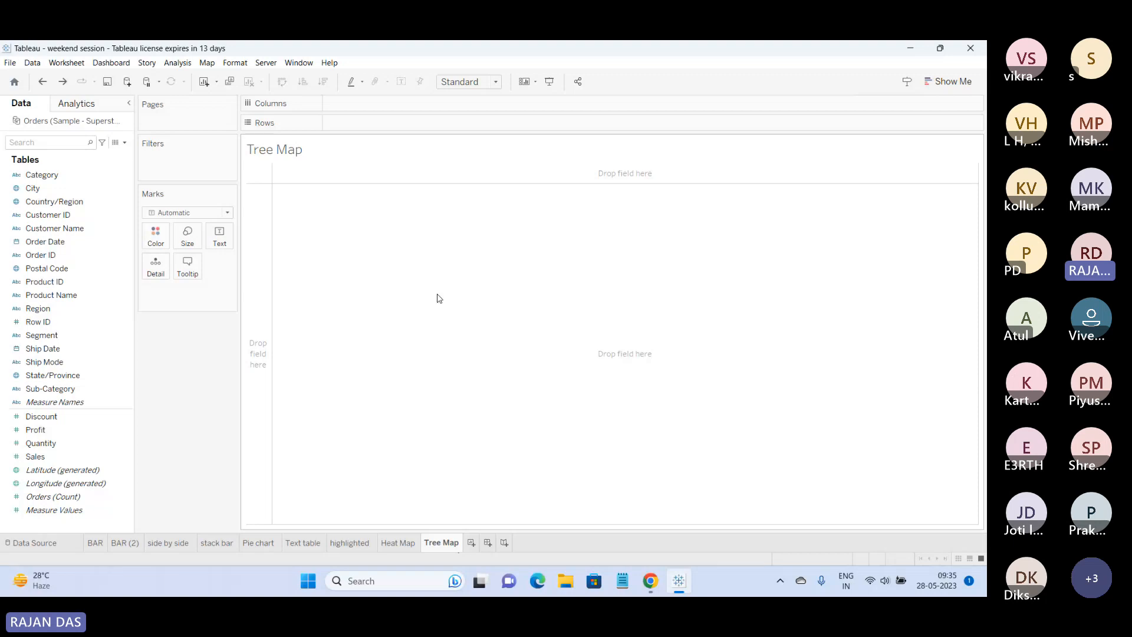
left_click(51, 176)
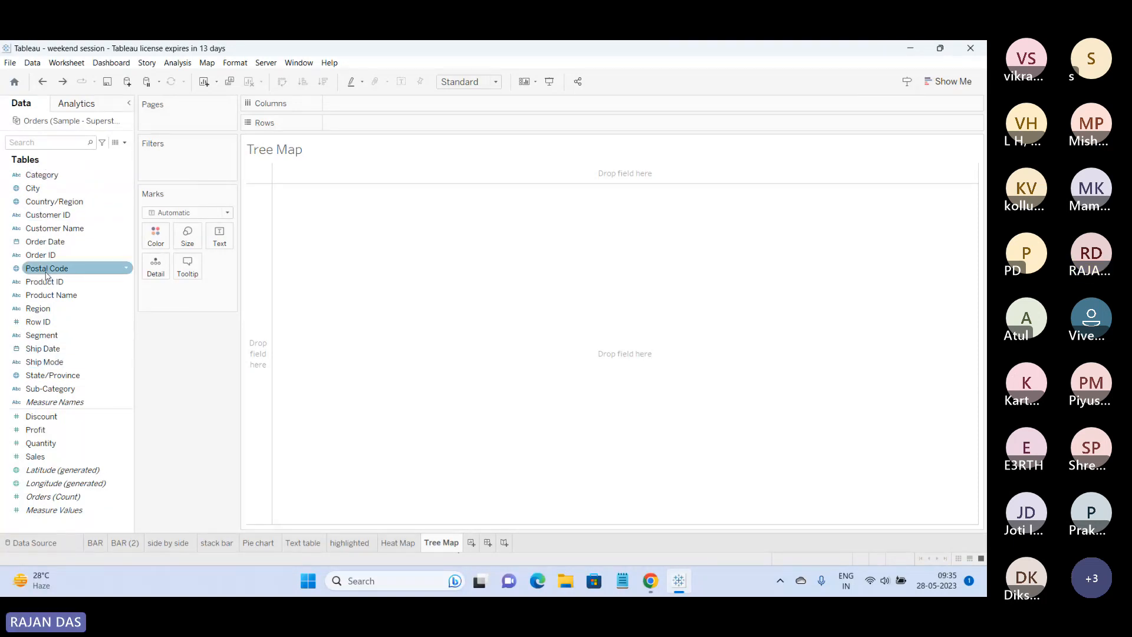
left_click(41, 202)
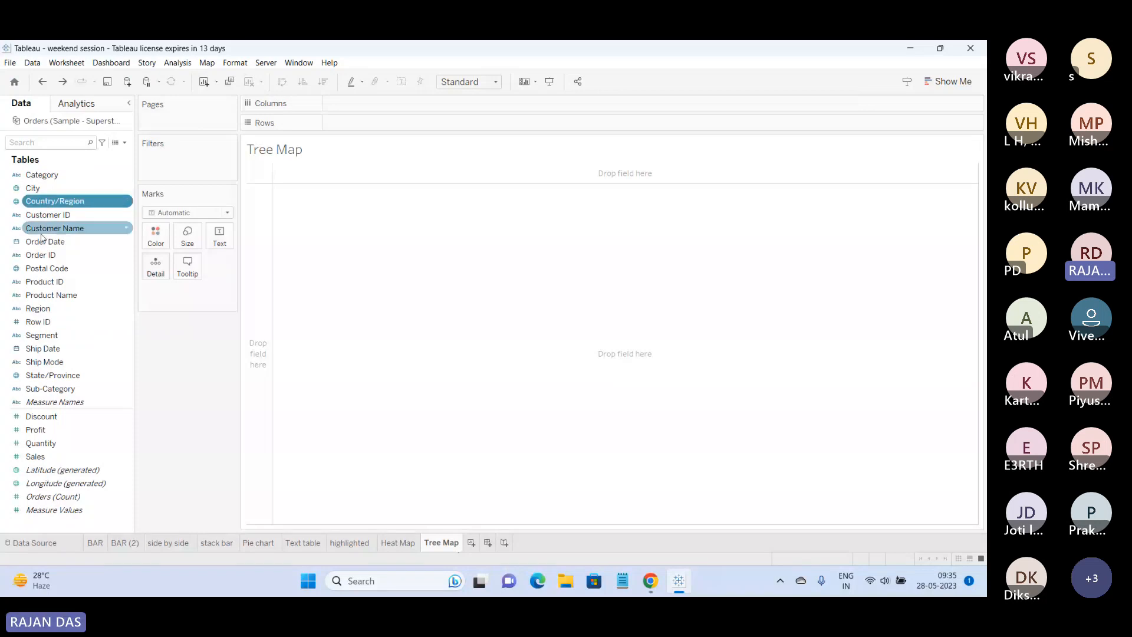
left_click(36, 447, "ctrl")
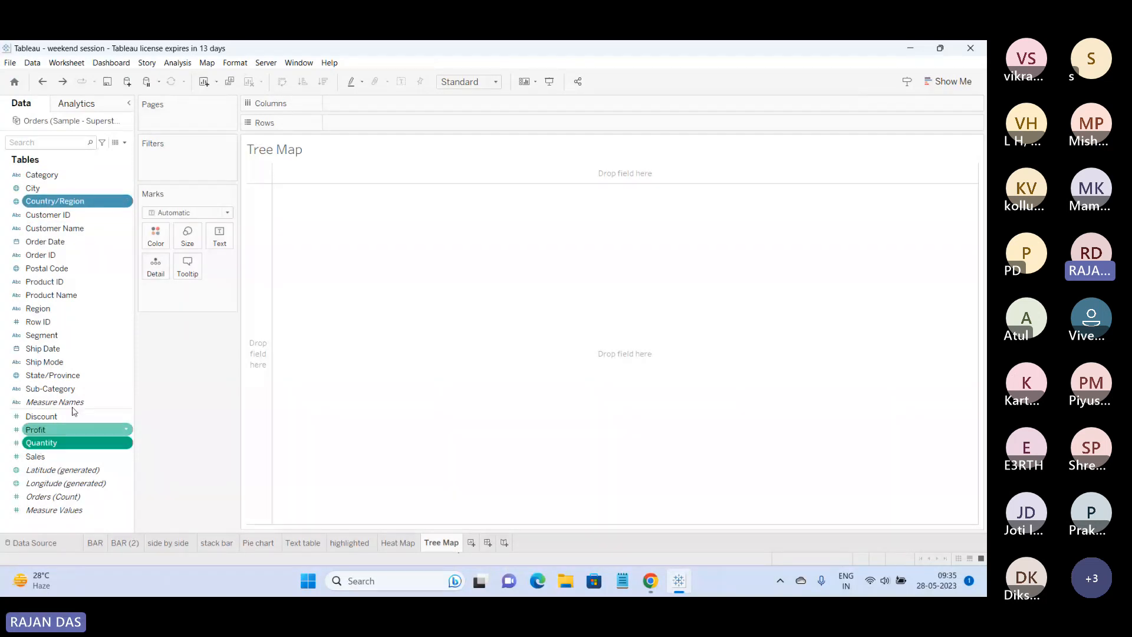
left_click(951, 83)
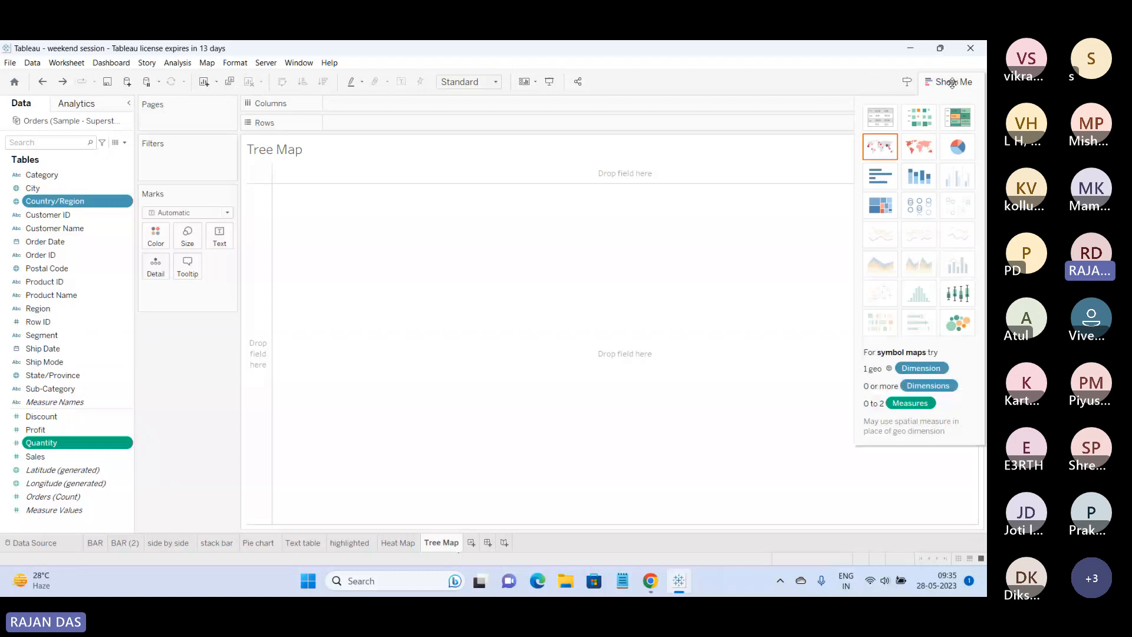
left_click(882, 206)
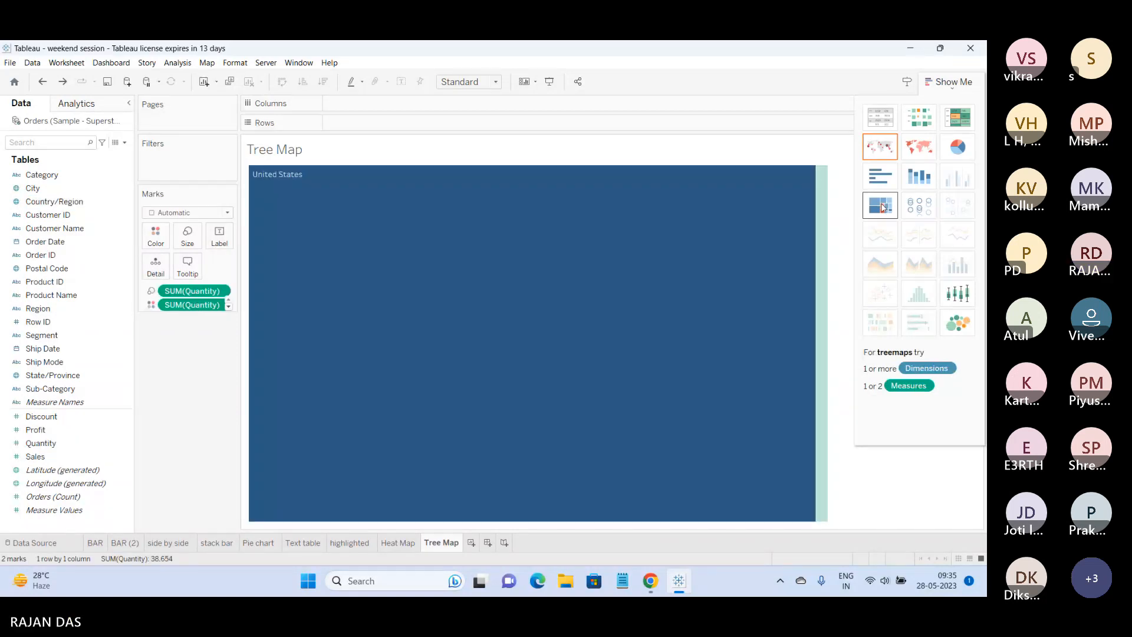
Inspect the Quantity of the United States and Canada rectangles in the treemap.
mouse_move(825, 267)
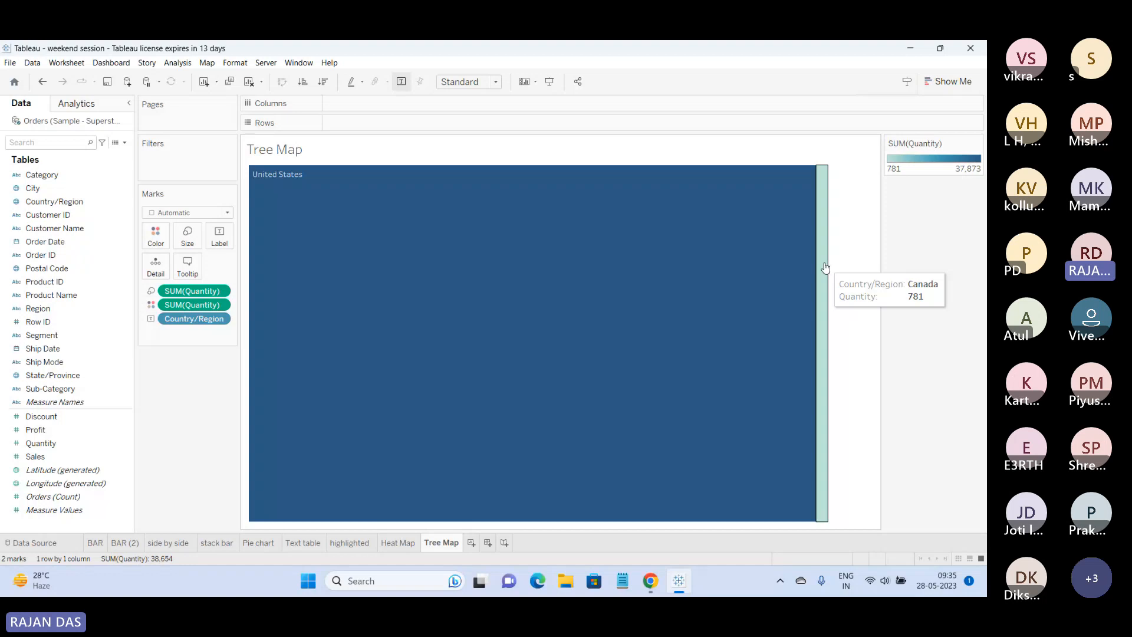
mouse_move(351, 206)
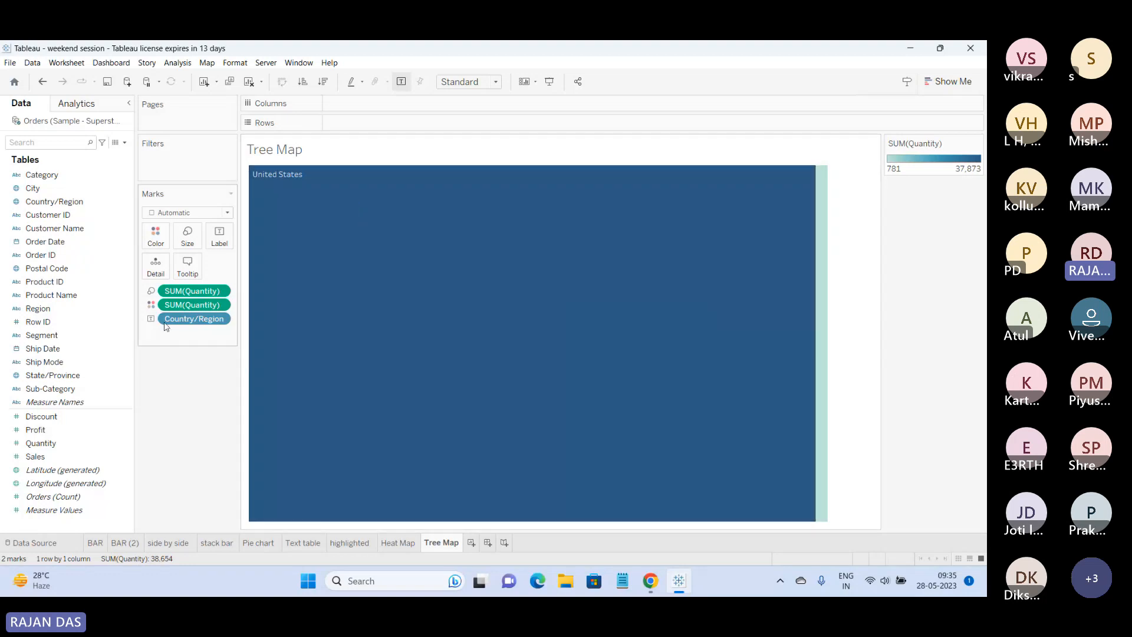
mouse_move(306, 264)
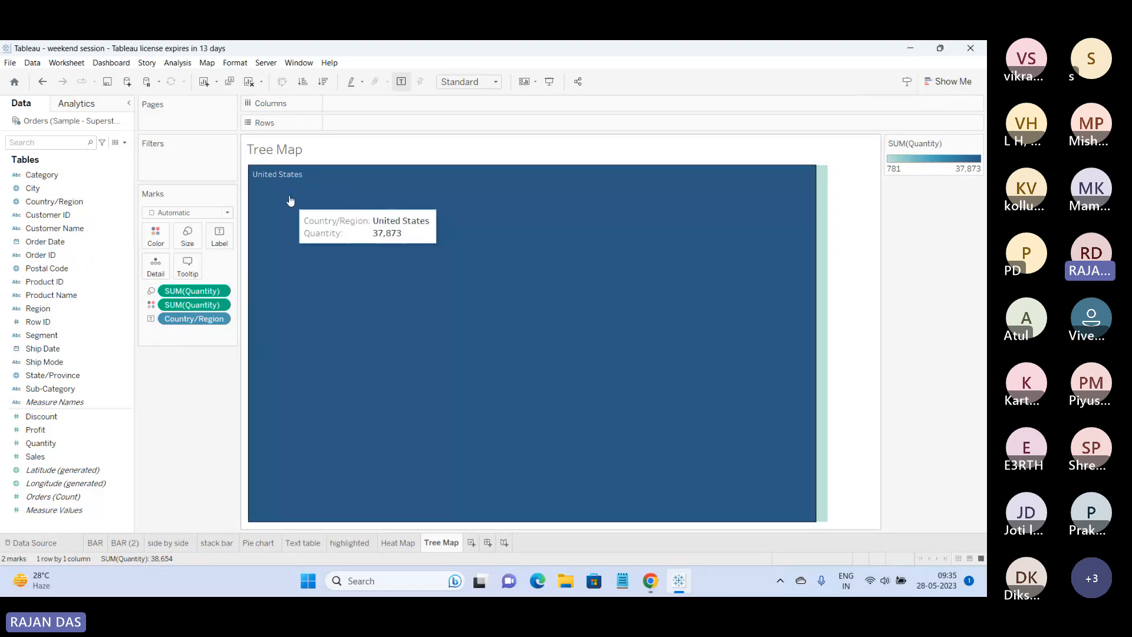
mouse_move(823, 226)
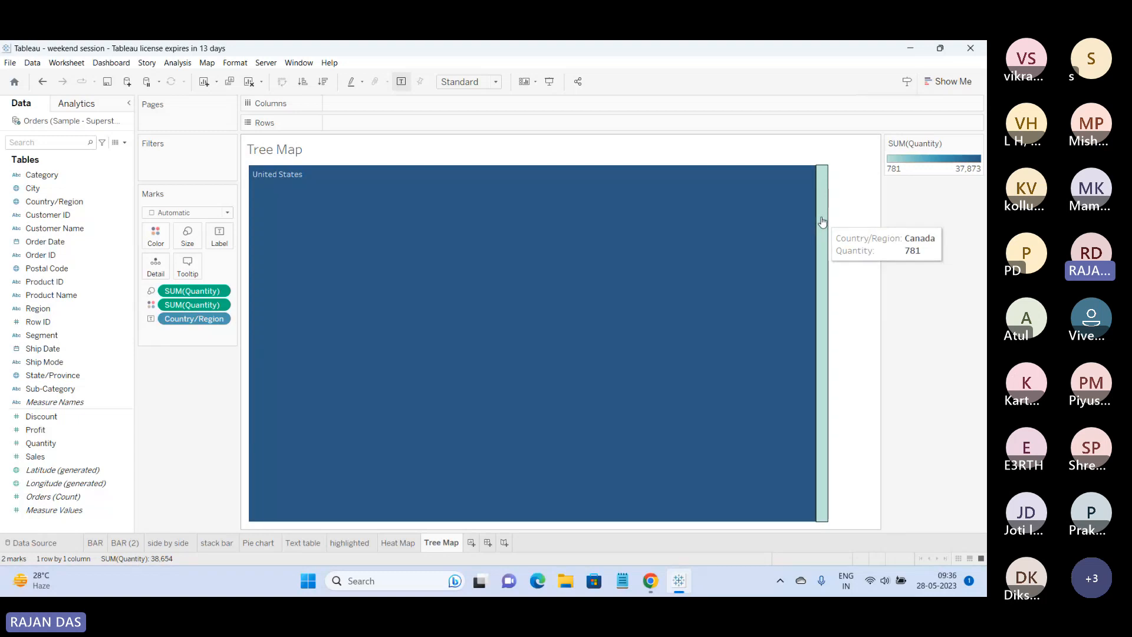
mouse_move(599, 246)
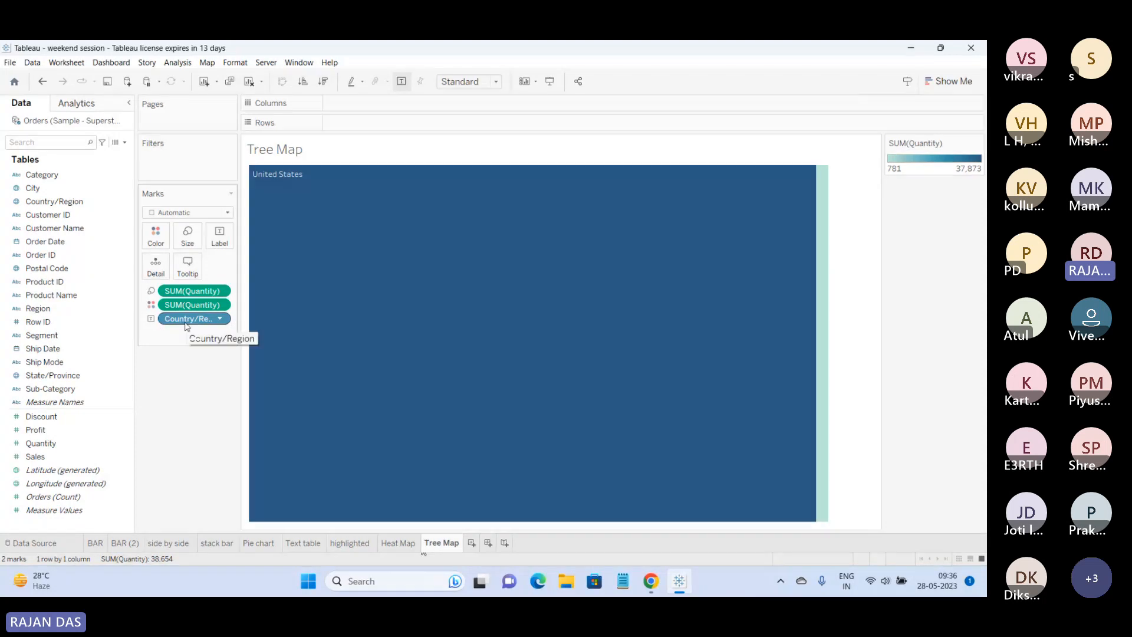
mouse_move(452, 296)
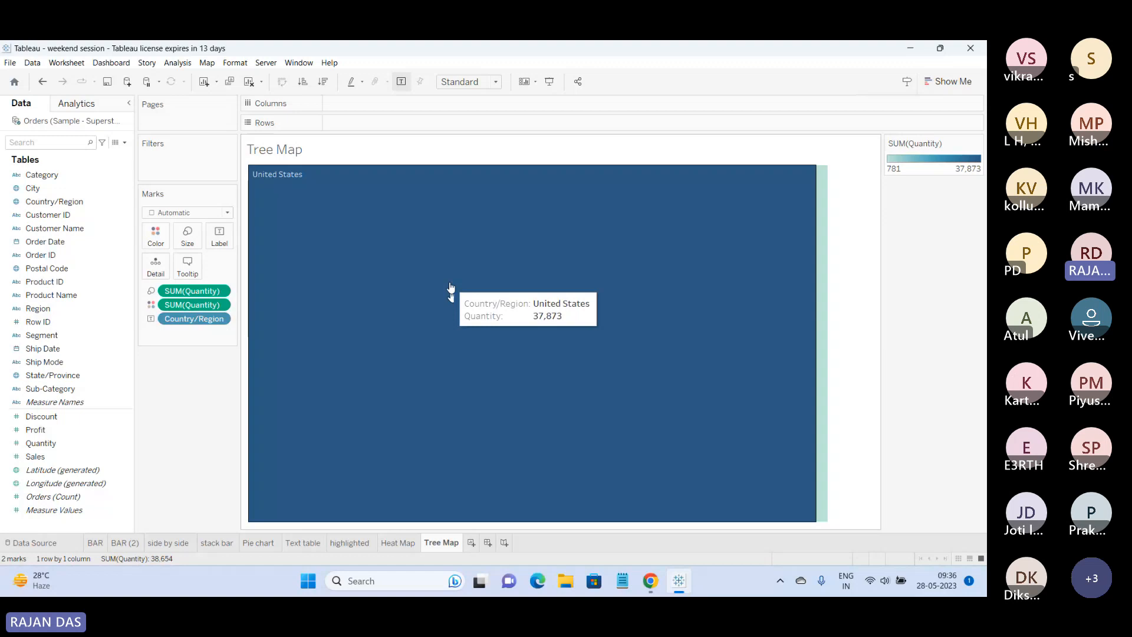
Add State/Province to the treemap's labels and review the California rectangle in presentation mode.
left_click_drag(59, 322, 332, 348)
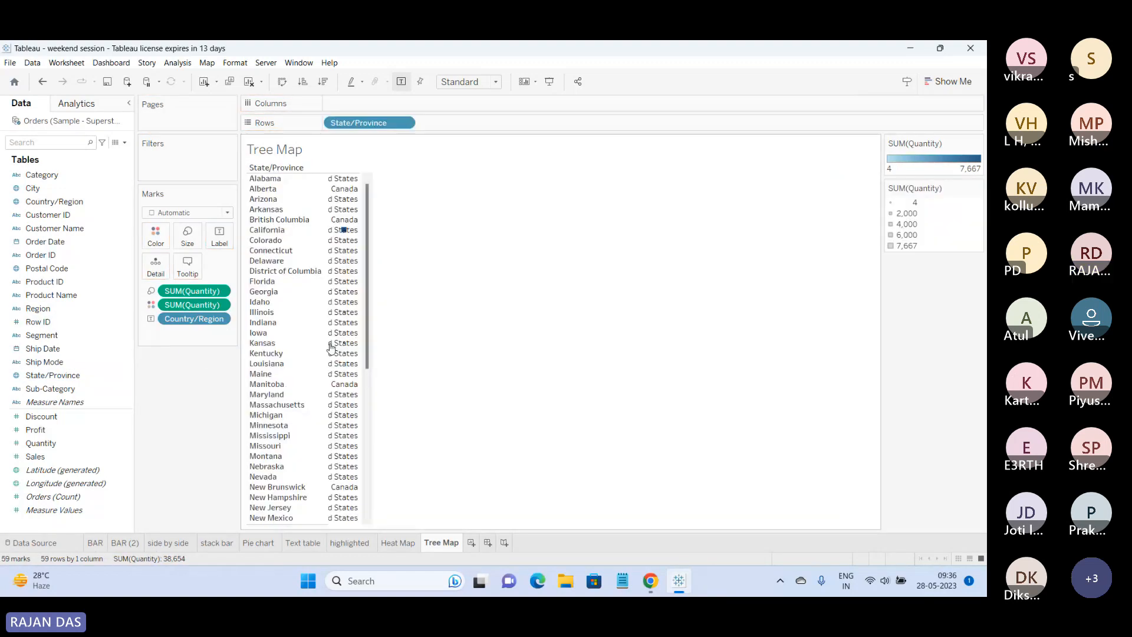
key("ctrl+z")
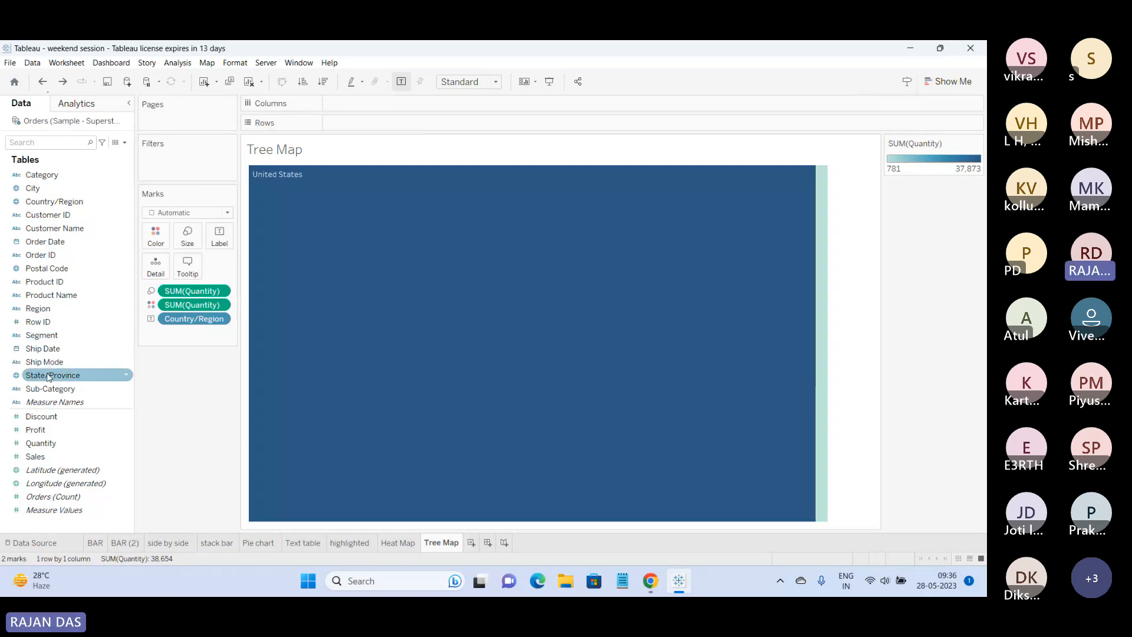
left_click_drag(48, 376, 221, 239)
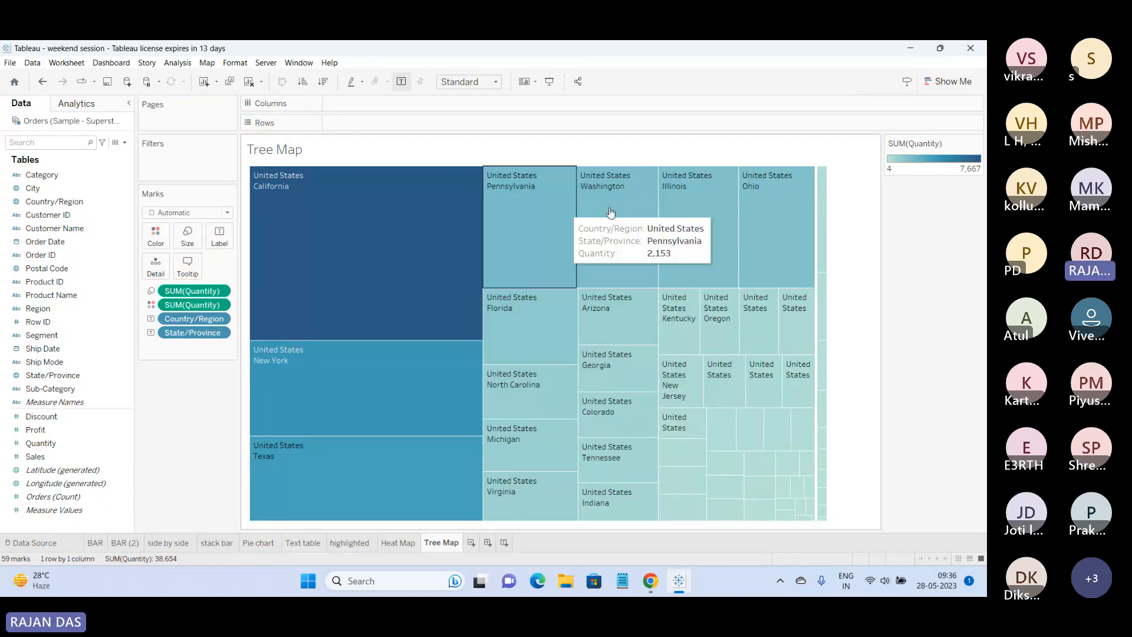
left_click(549, 81)
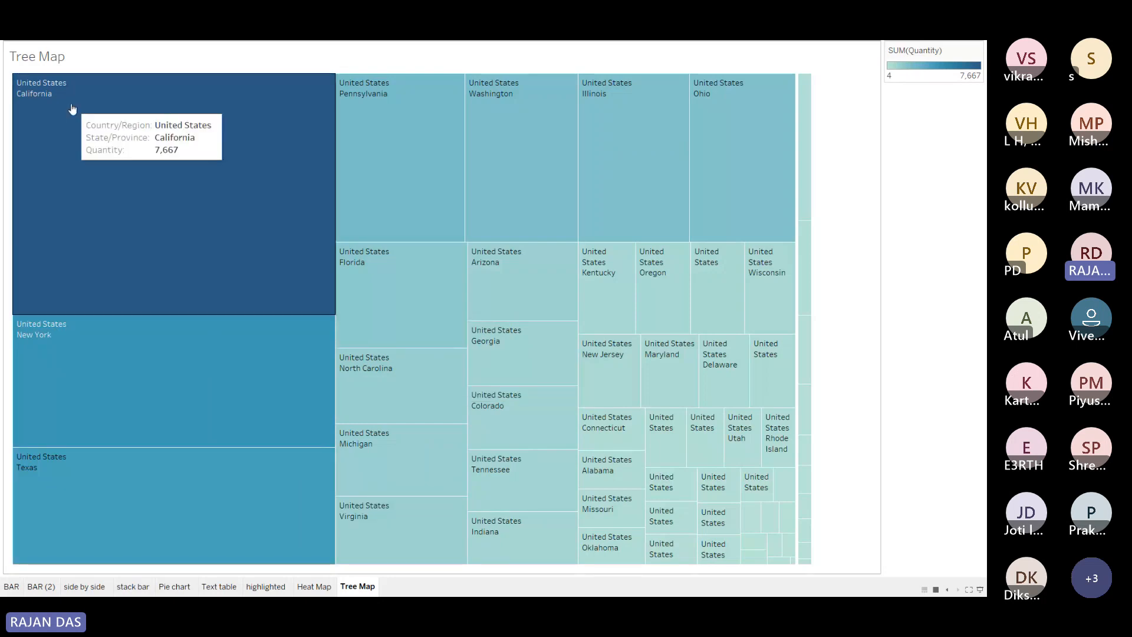
mouse_move(96, 142)
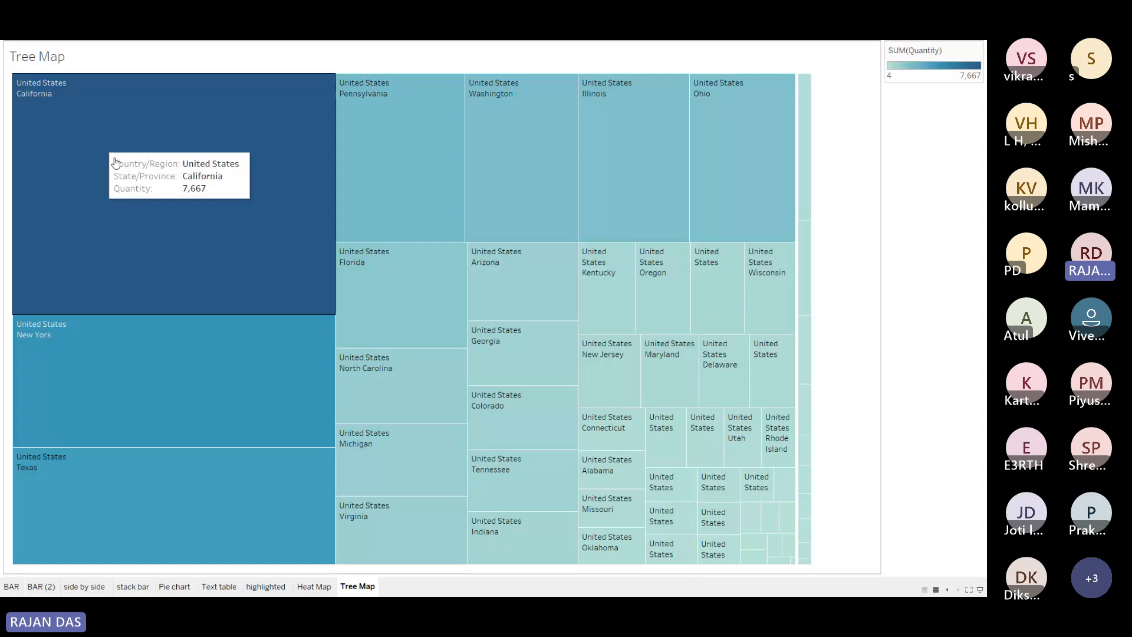
Examine the Wyoming, Vermont, Utah, Quebec and Pennsylvania rectangles of the treemap and exit presentation mode.
mouse_move(794, 567)
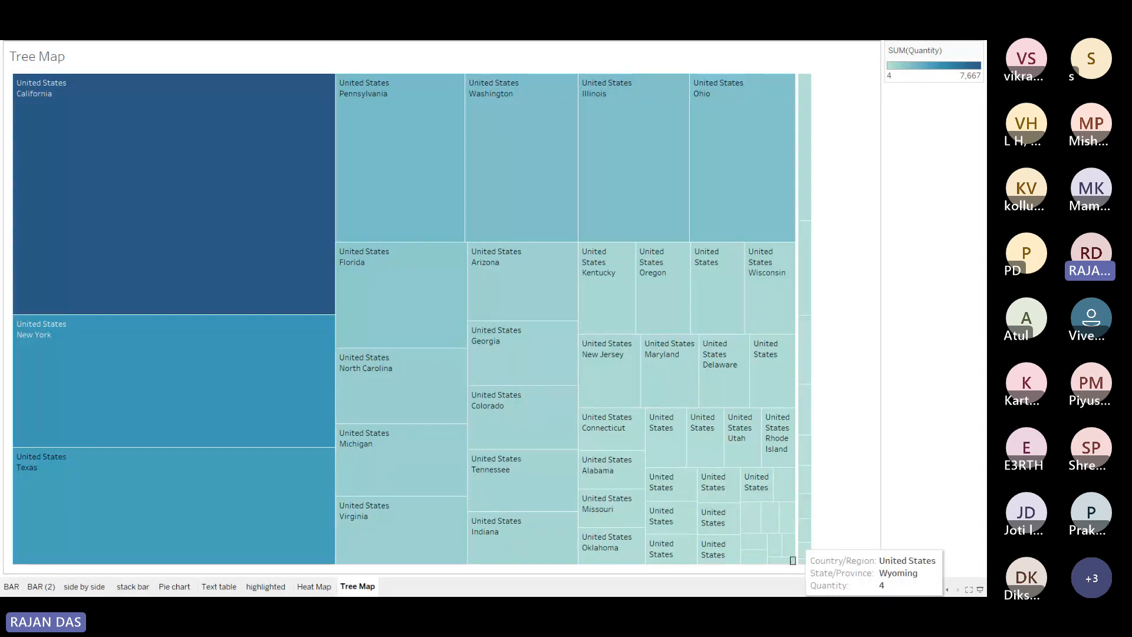
mouse_move(788, 514)
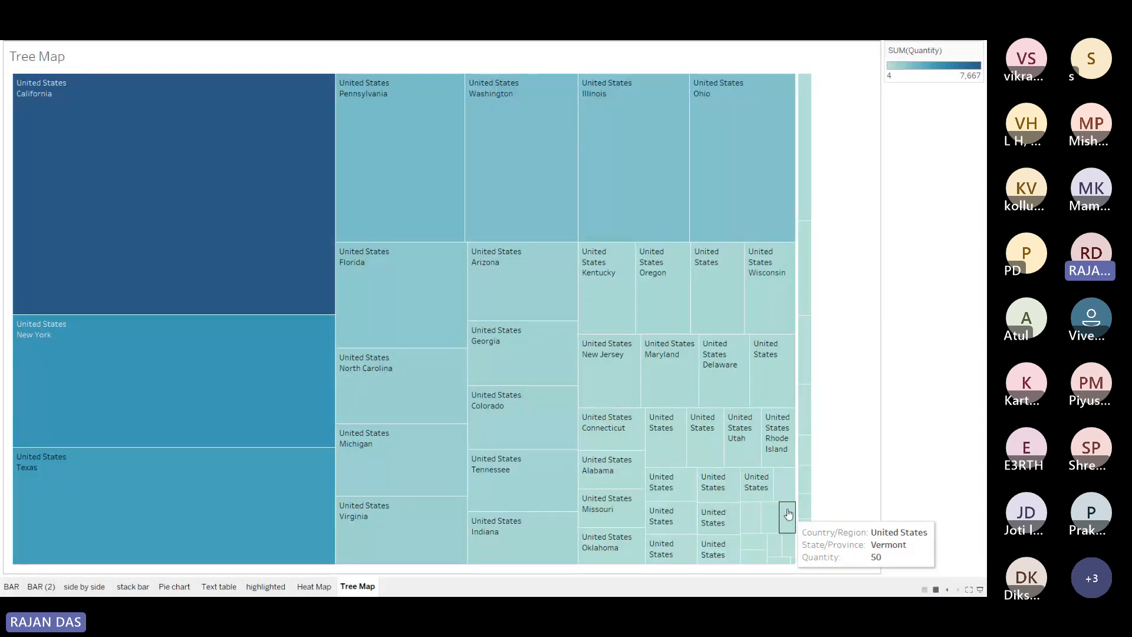
mouse_move(759, 463)
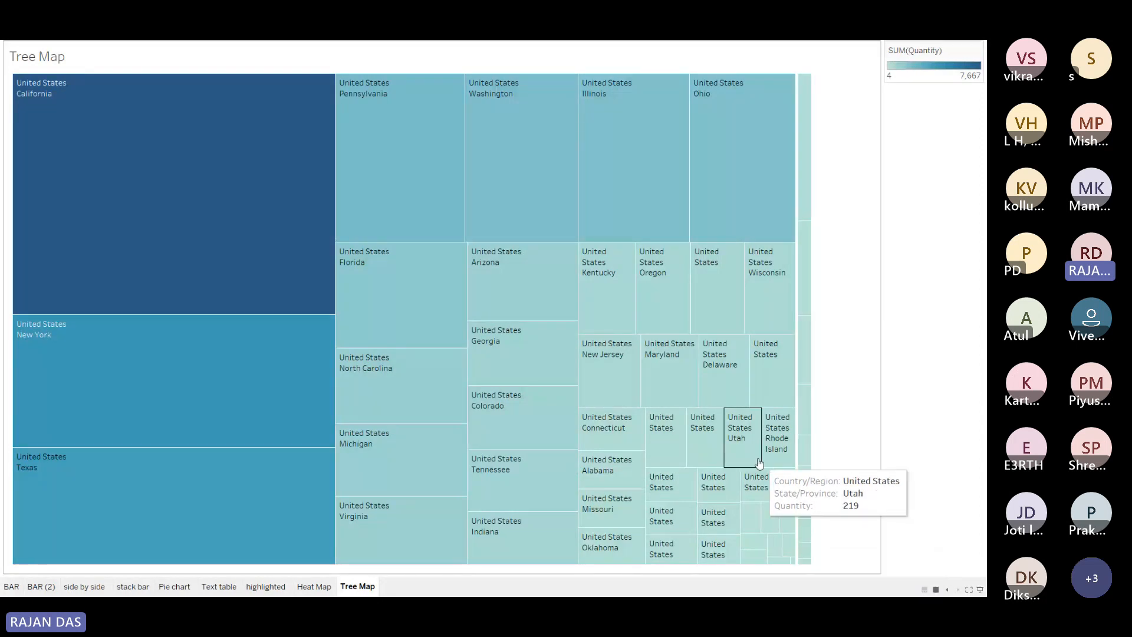
mouse_move(812, 101)
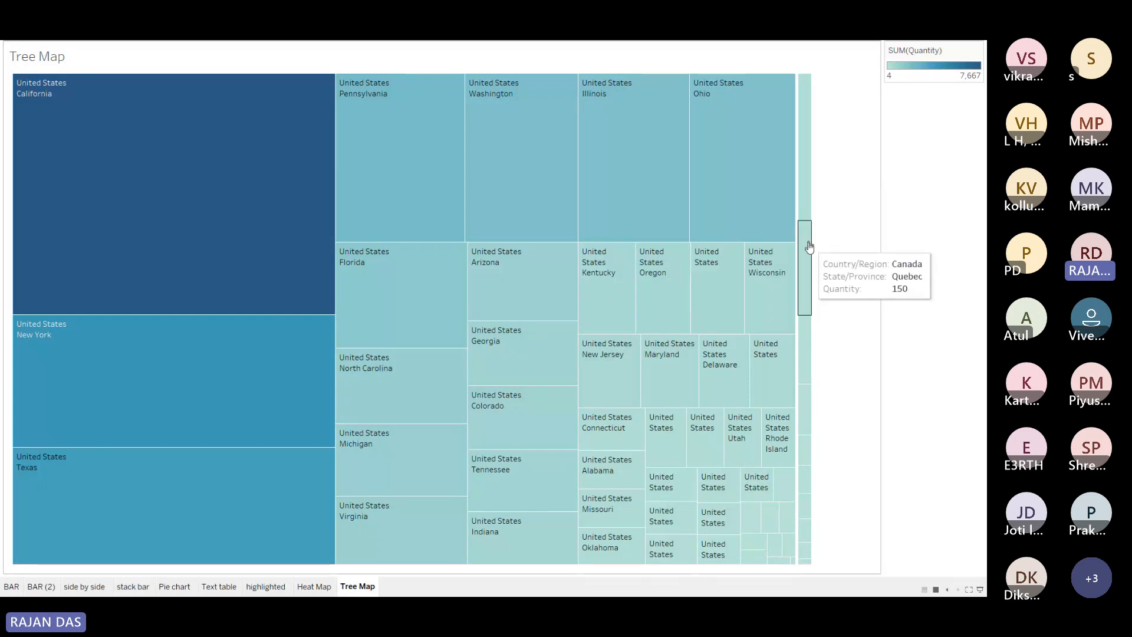
mouse_move(806, 337)
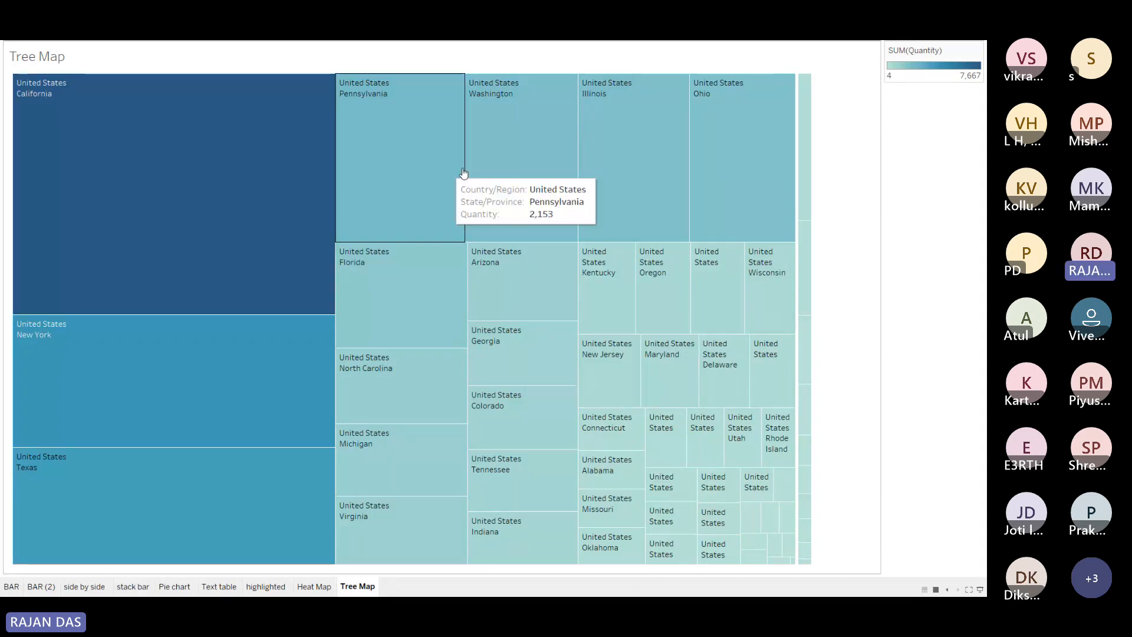
key("Escape")
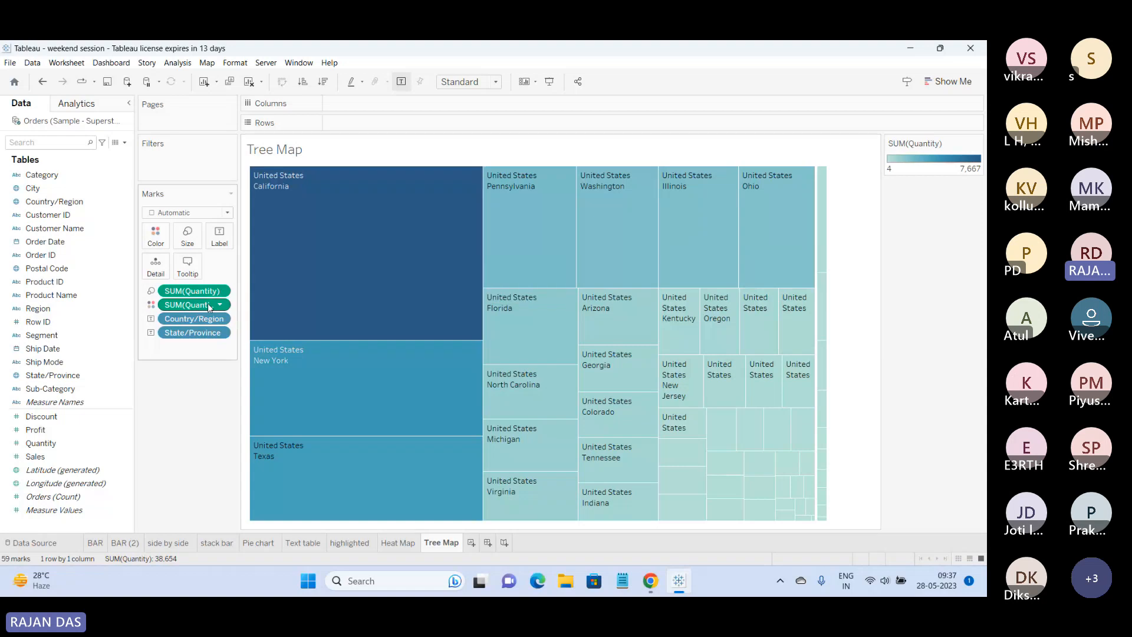
Remove Quantity from the treemap's colour encoding and undo the removal.
left_click_drag(192, 304, 176, 405)
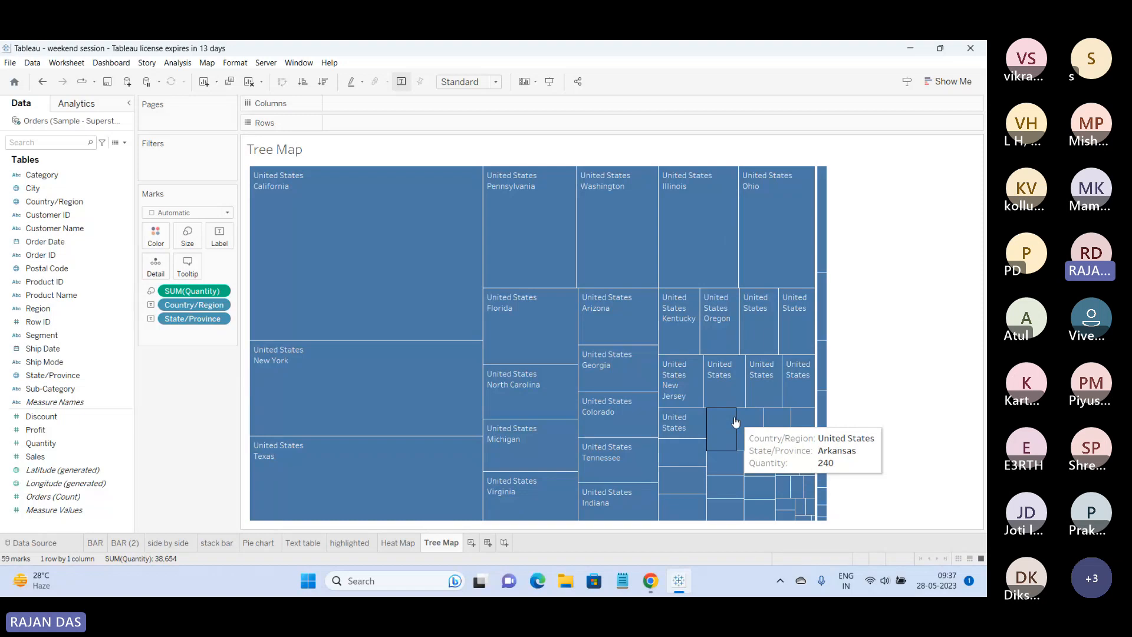
left_click(42, 82)
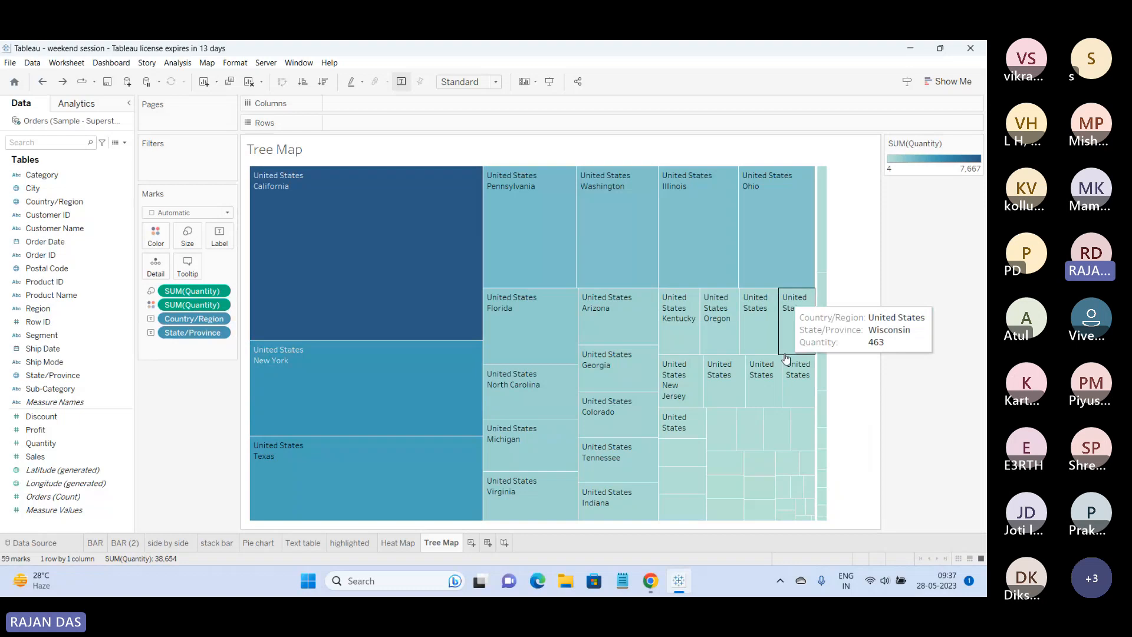
Compare the Heat Map sheet with the Tree Map sheet.
left_click(399, 543)
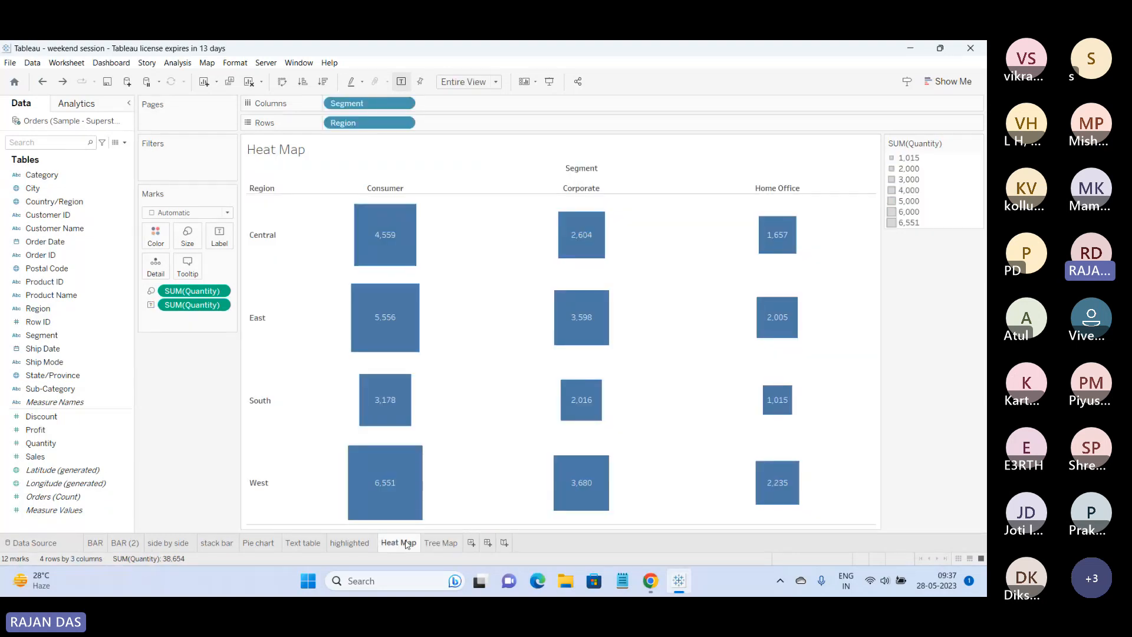
left_click(438, 543)
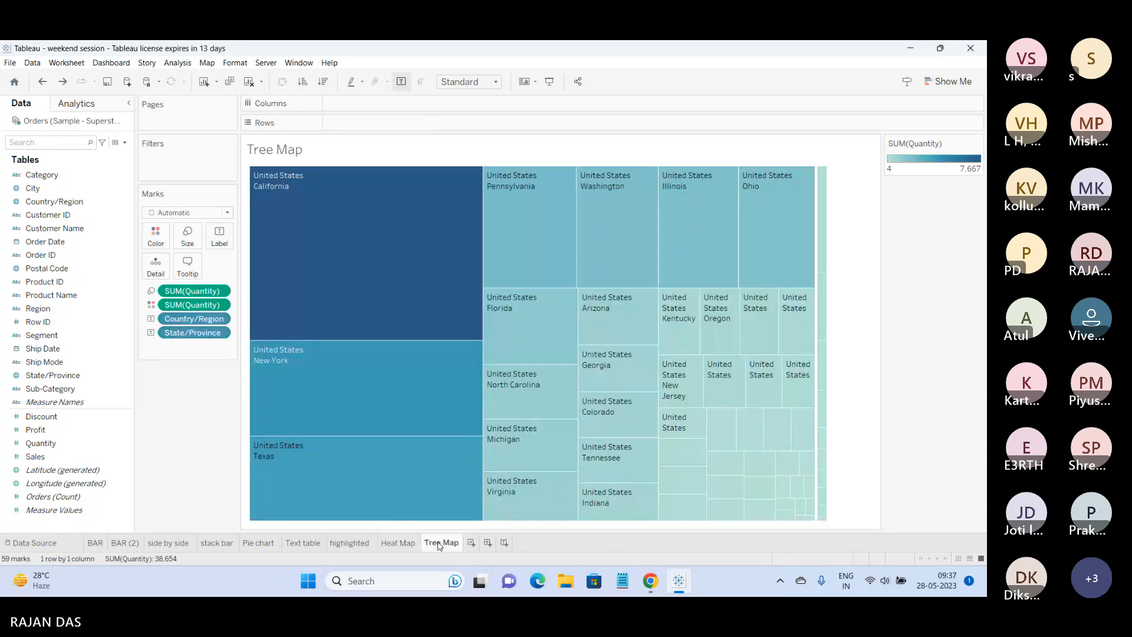
mouse_move(651, 248)
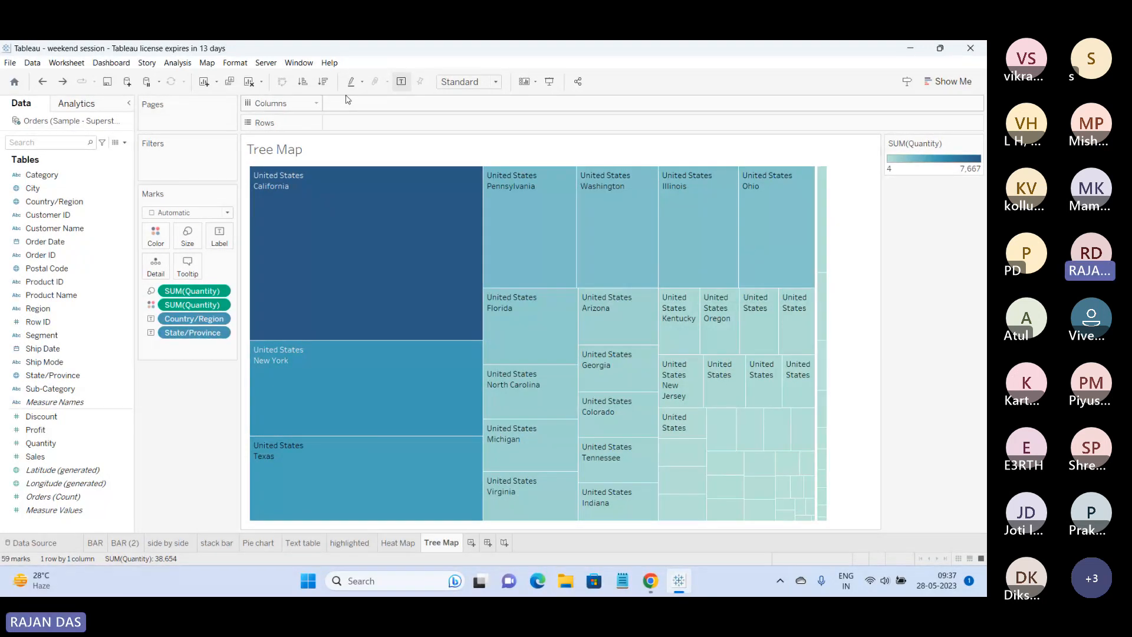
Clear the Tree Map sheet and build a new treemap of Sales by Category.
left_click(250, 82)
left_click(62, 177)
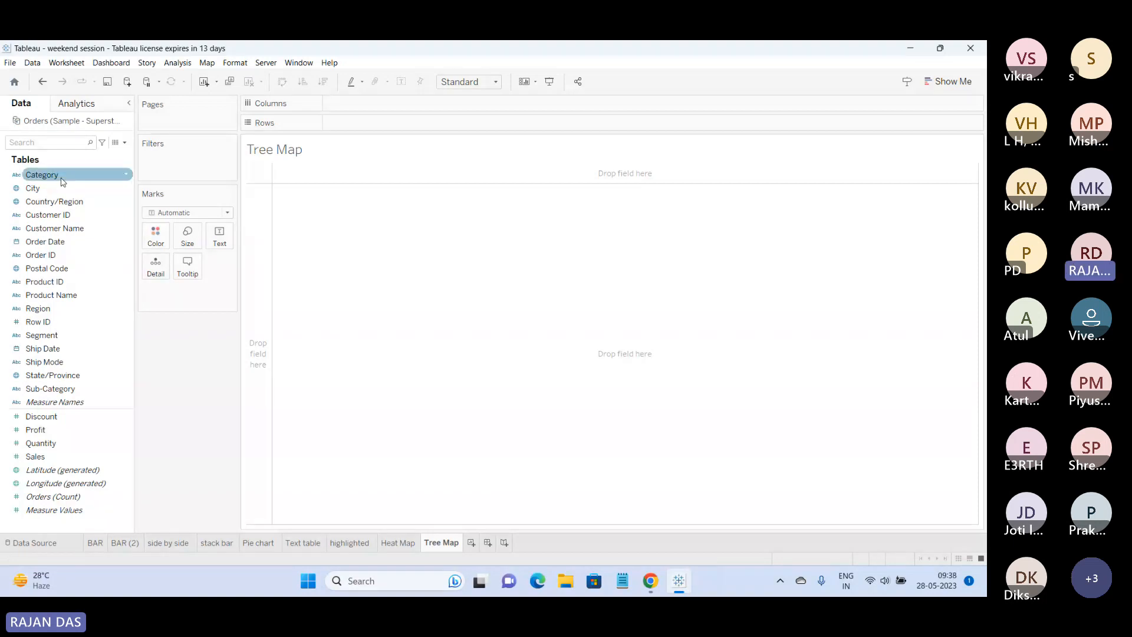
left_click(75, 446, "ctrl")
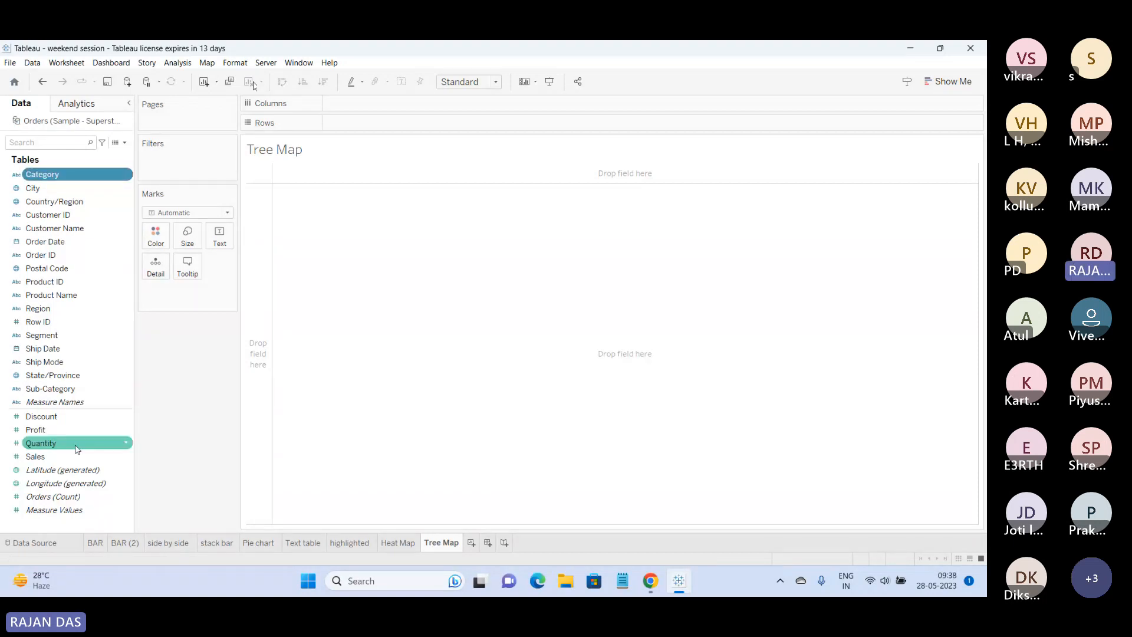
left_click(70, 456, "ctrl")
left_click(948, 82)
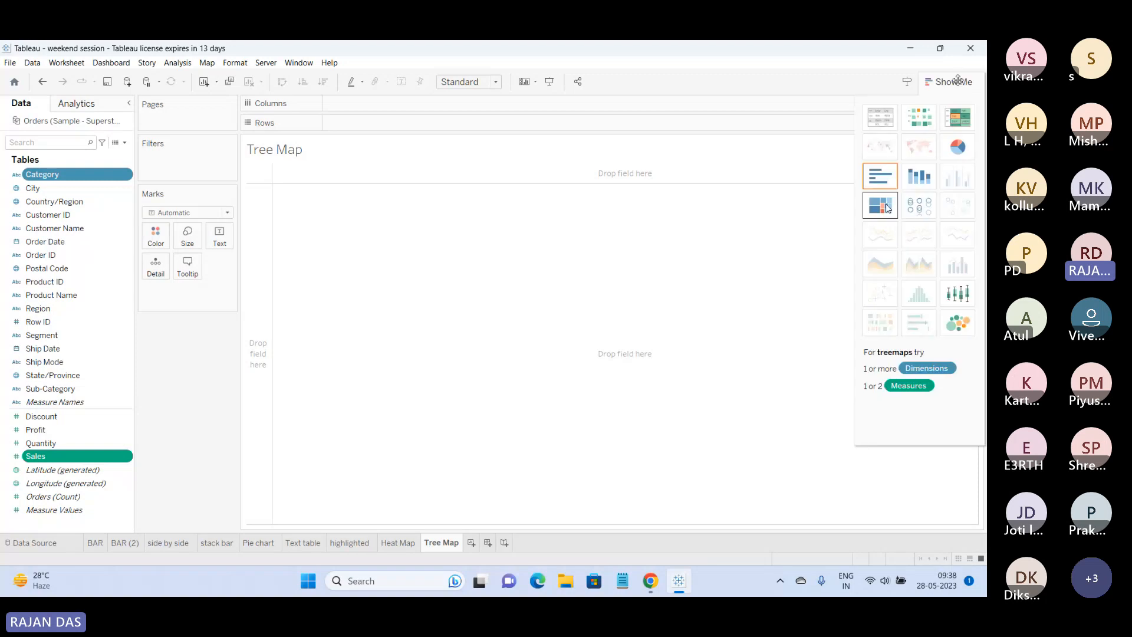
left_click(881, 206)
left_click(948, 81)
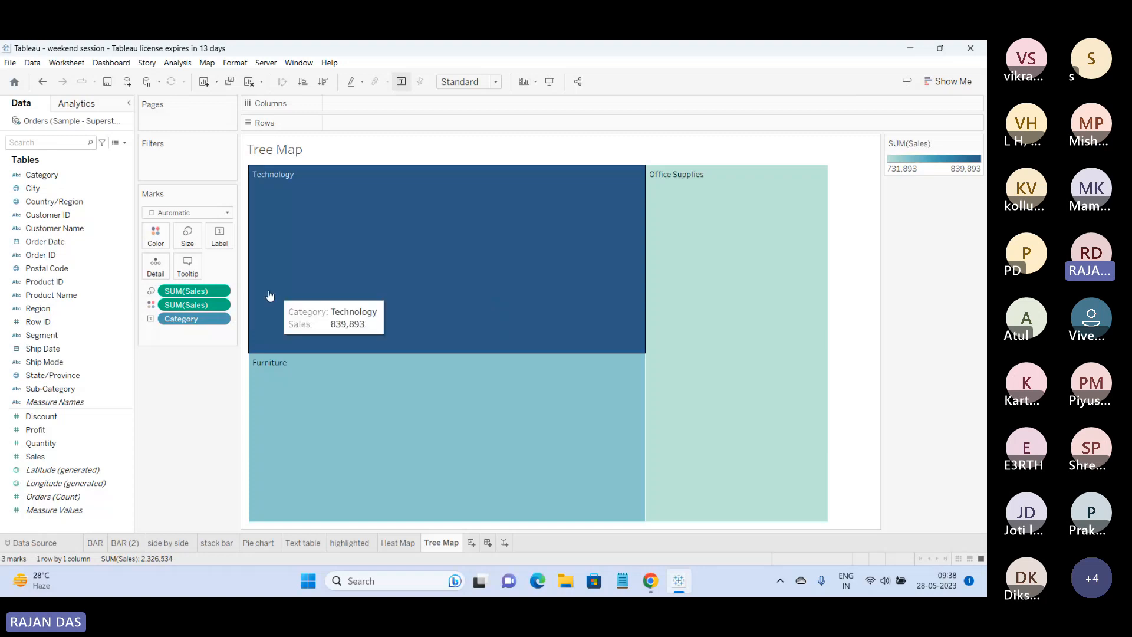
Add the year of Order Date to the treemap's labels and inspect the Technology 2022 rectangle.
left_click(37, 245)
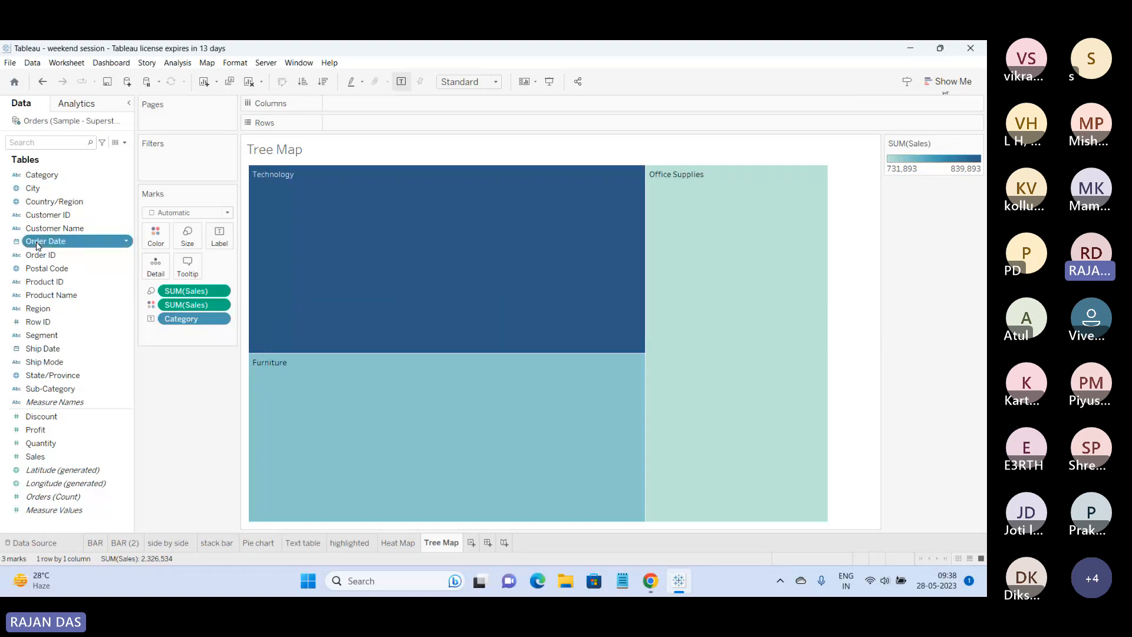
left_click_drag(37, 246, 221, 241)
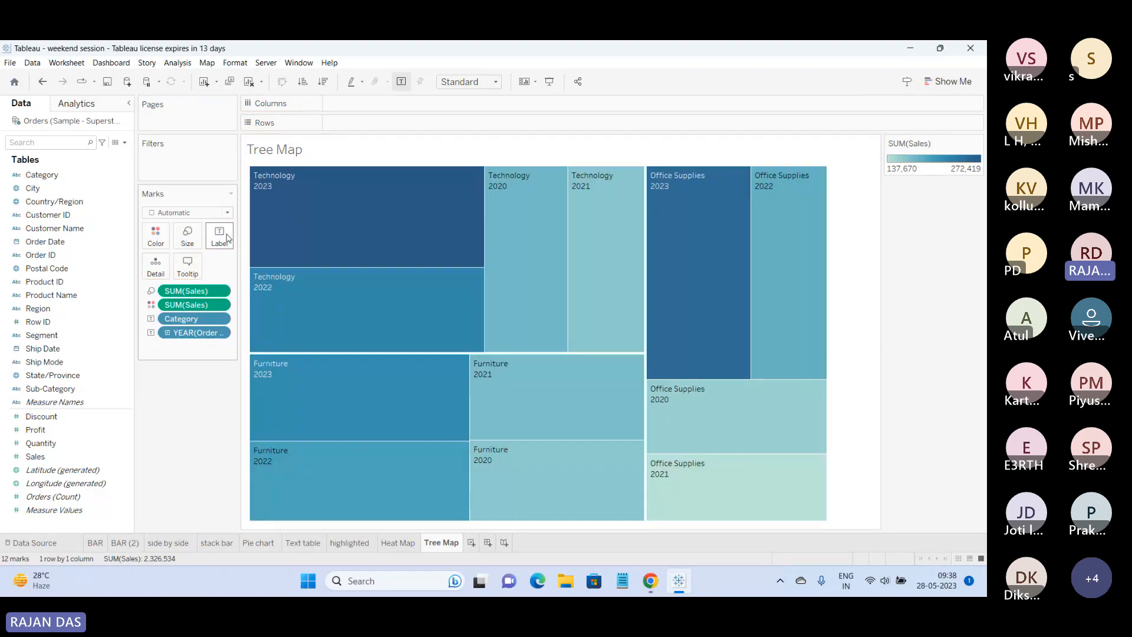
mouse_move(330, 181)
mouse_move(318, 273)
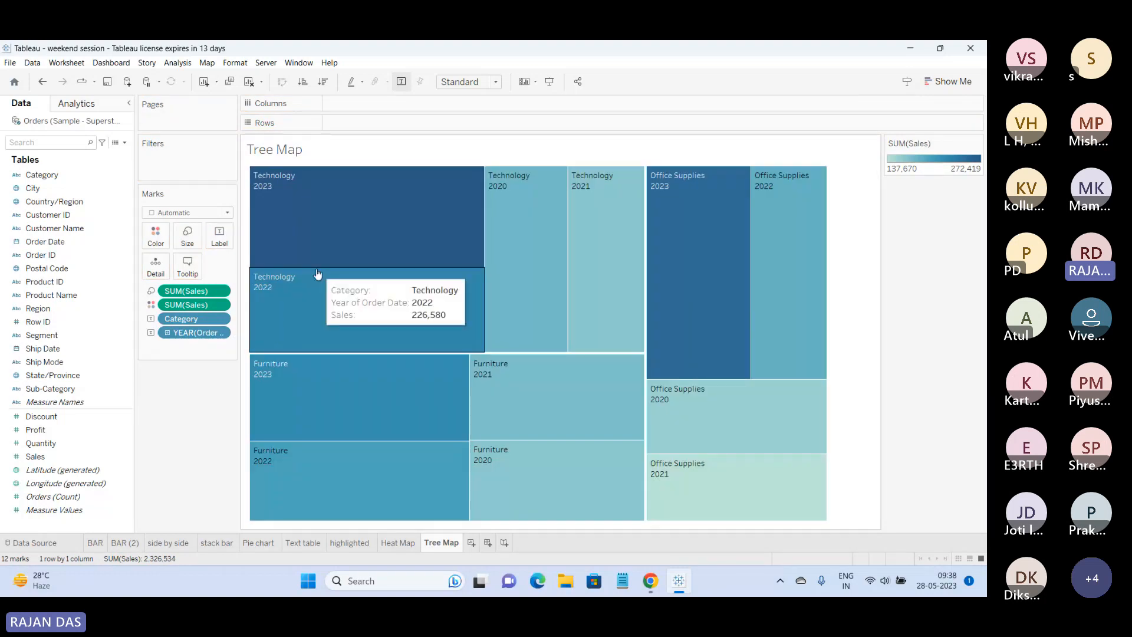
Create a new worksheet with the year of Order Date on Rows and return to the Tree Map sheet.
left_click(471, 543)
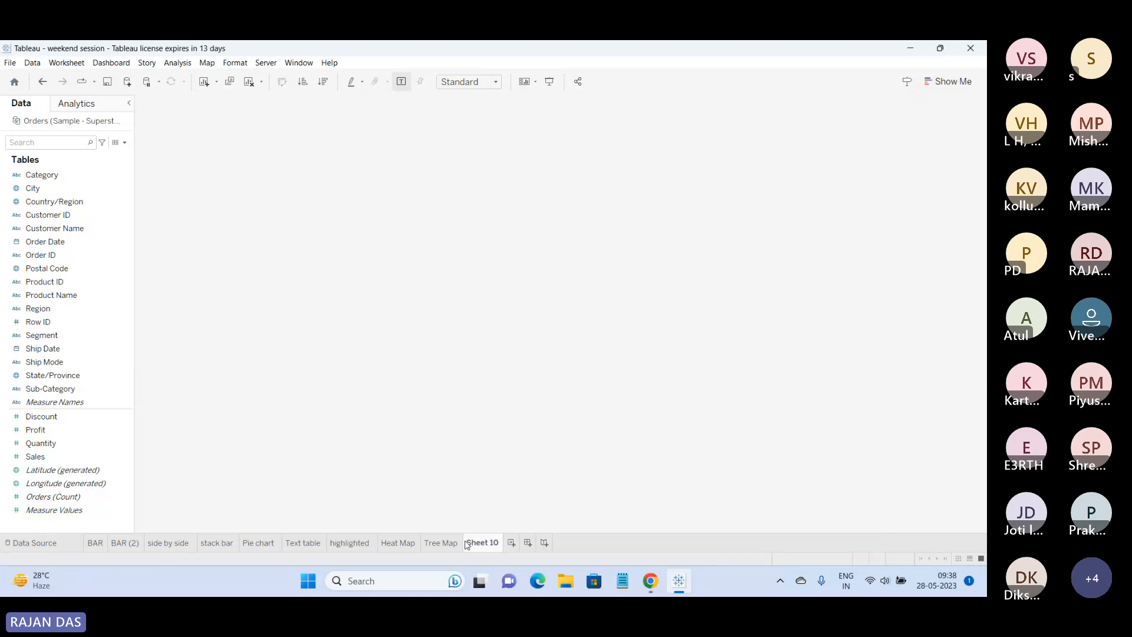
left_click_drag(45, 242, 369, 126)
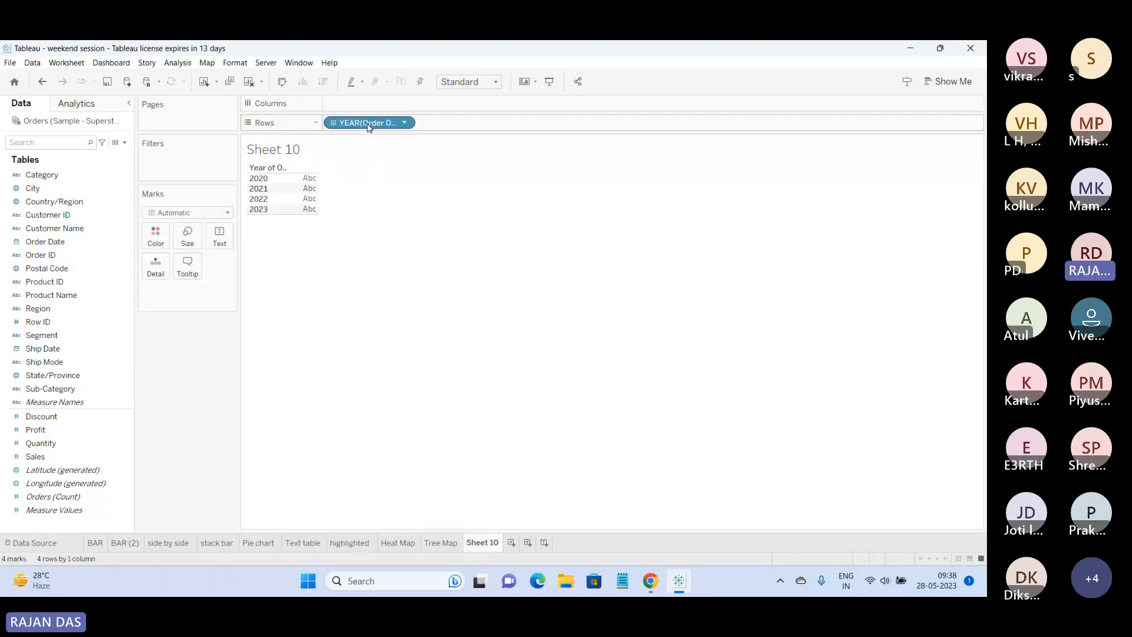
left_click(445, 542)
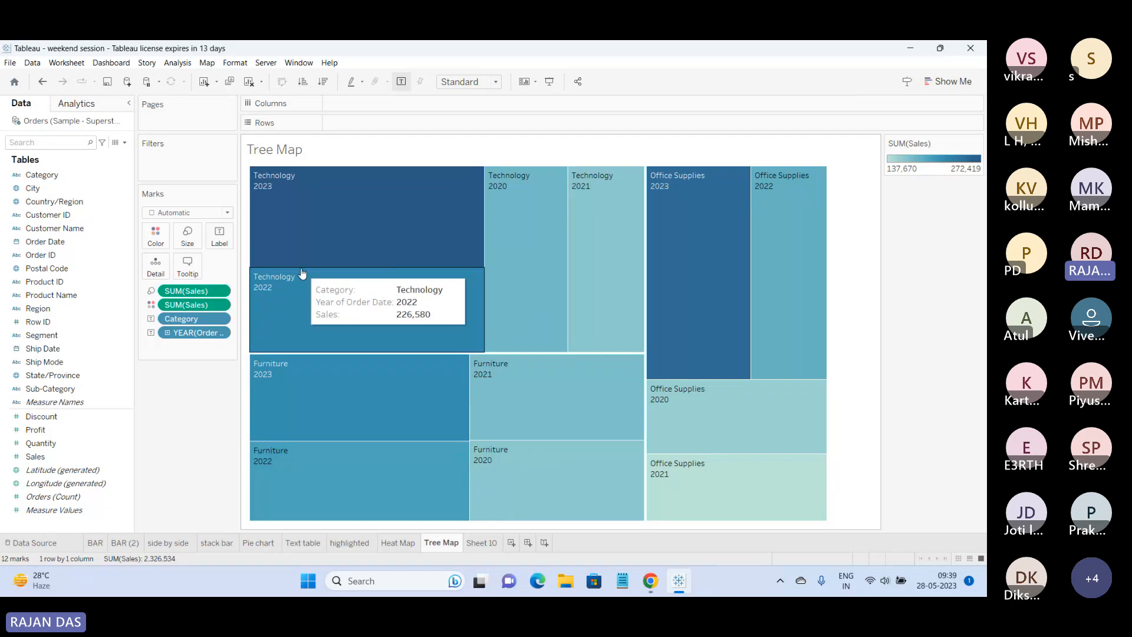
Drill the treemap's Order Date label down from year to quarter and month.
mouse_move(196, 332)
left_mouse_down()
mouse_move(199, 372)
mouse_move(211, 342)
left_mouse_up()
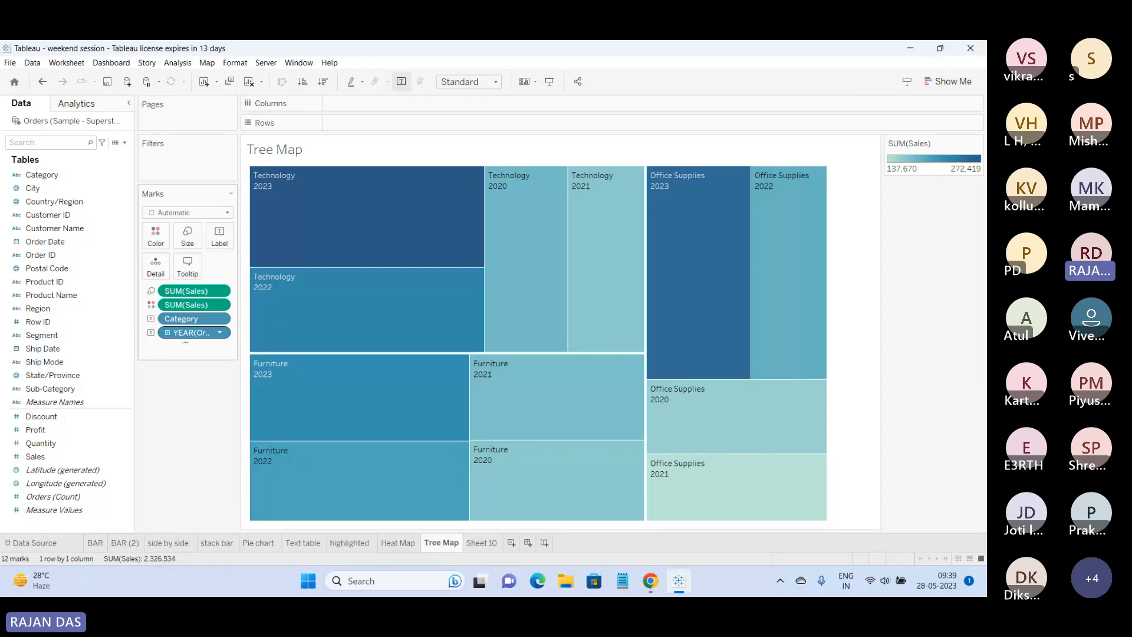
left_click(168, 333)
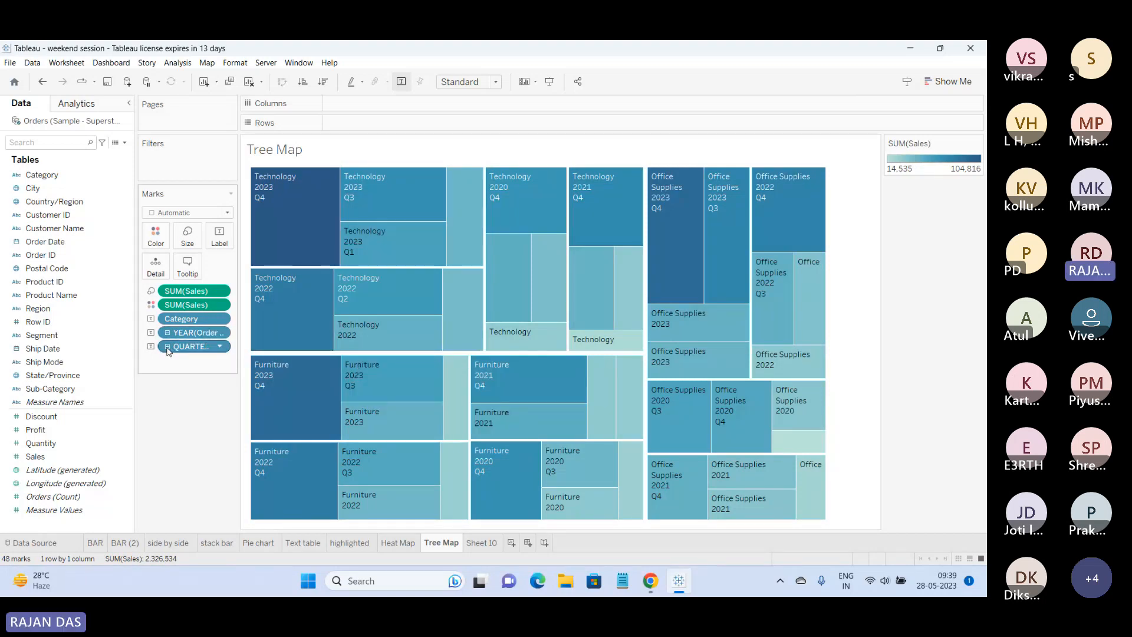
left_click_drag(169, 351, 172, 361)
left_click(168, 348)
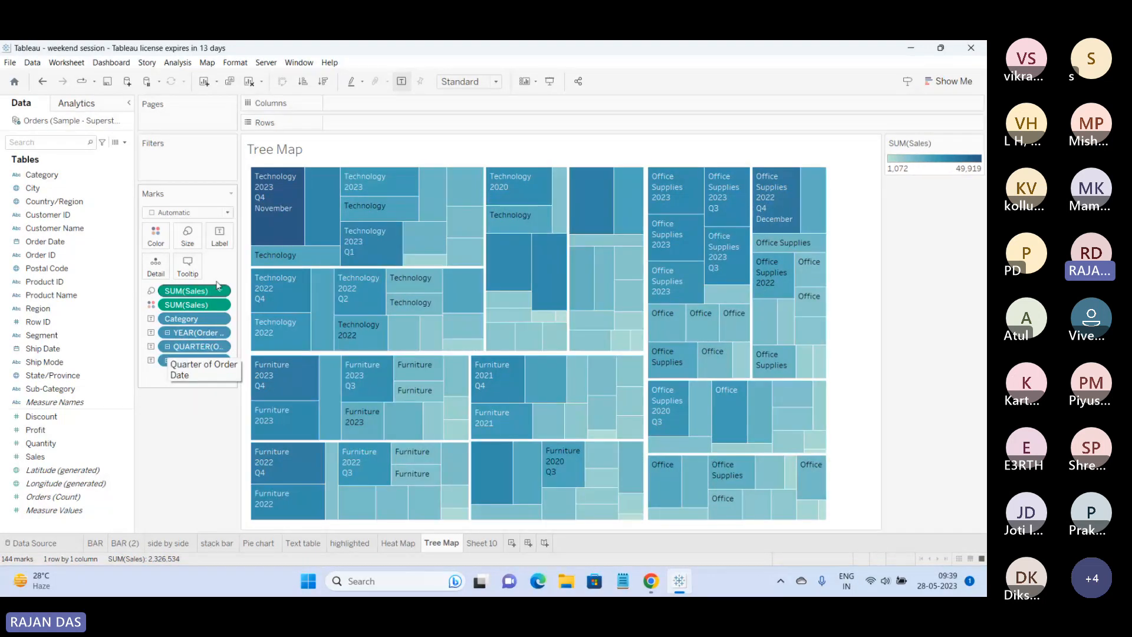
mouse_move(547, 358)
mouse_move(382, 358)
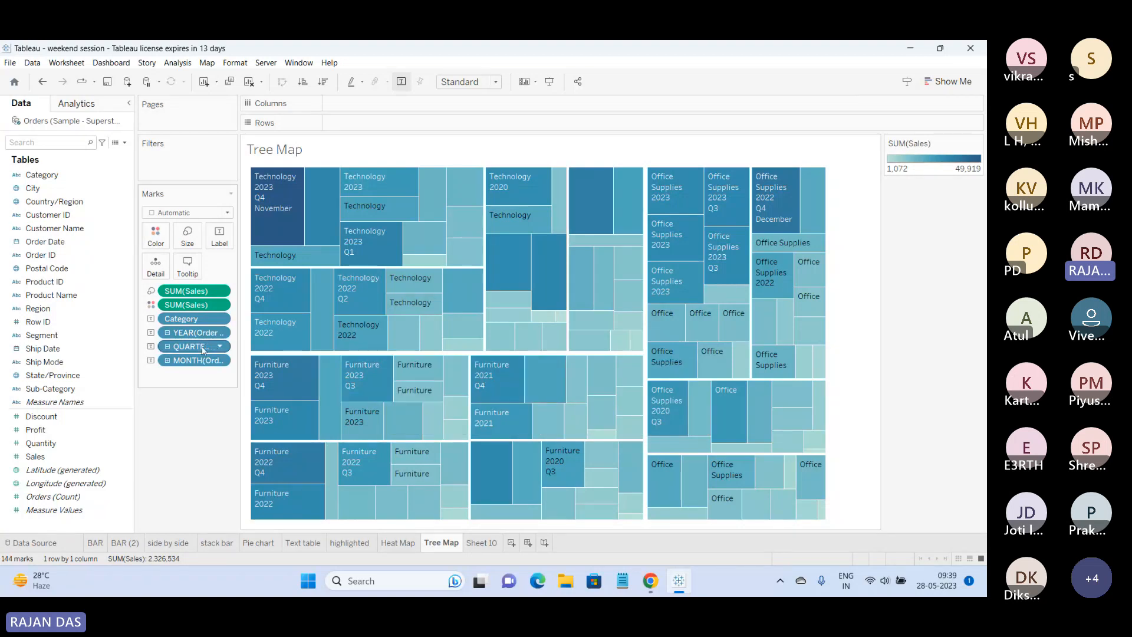
Replace the quarter level with the day of Order Date and review the treemap in presentation mode.
left_click_drag(219, 348, 176, 431)
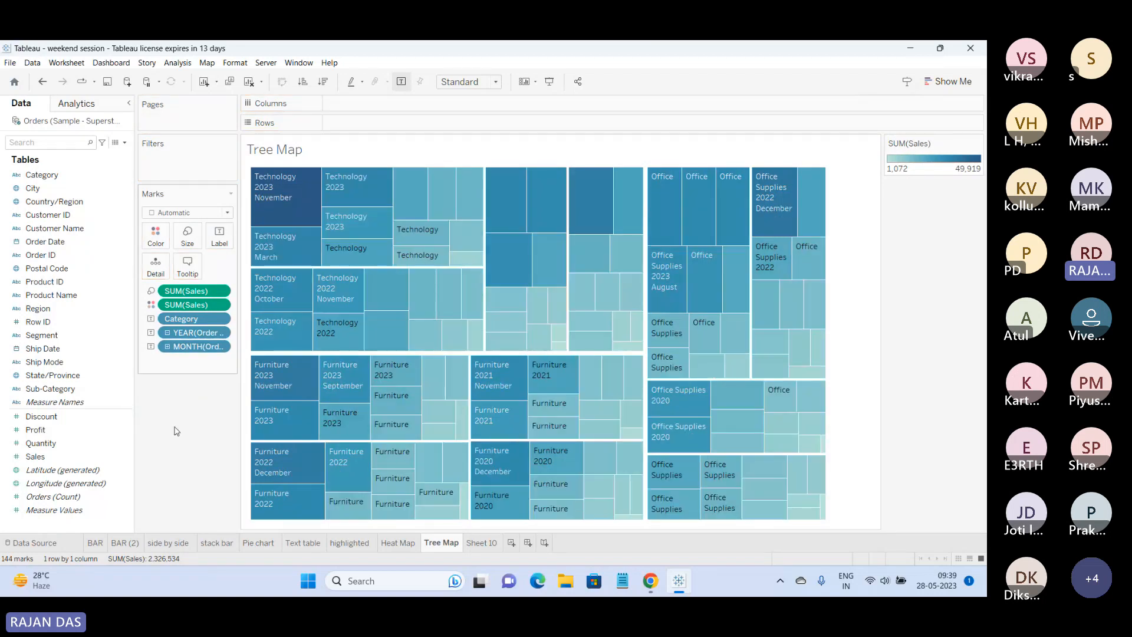
left_click(167, 348)
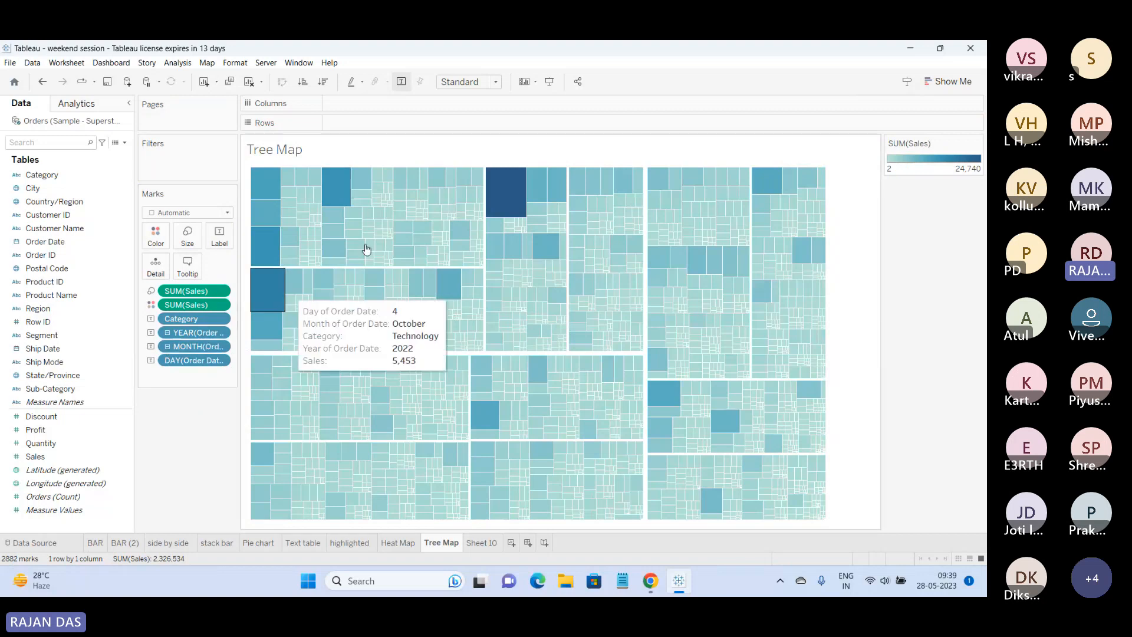
left_click(551, 82)
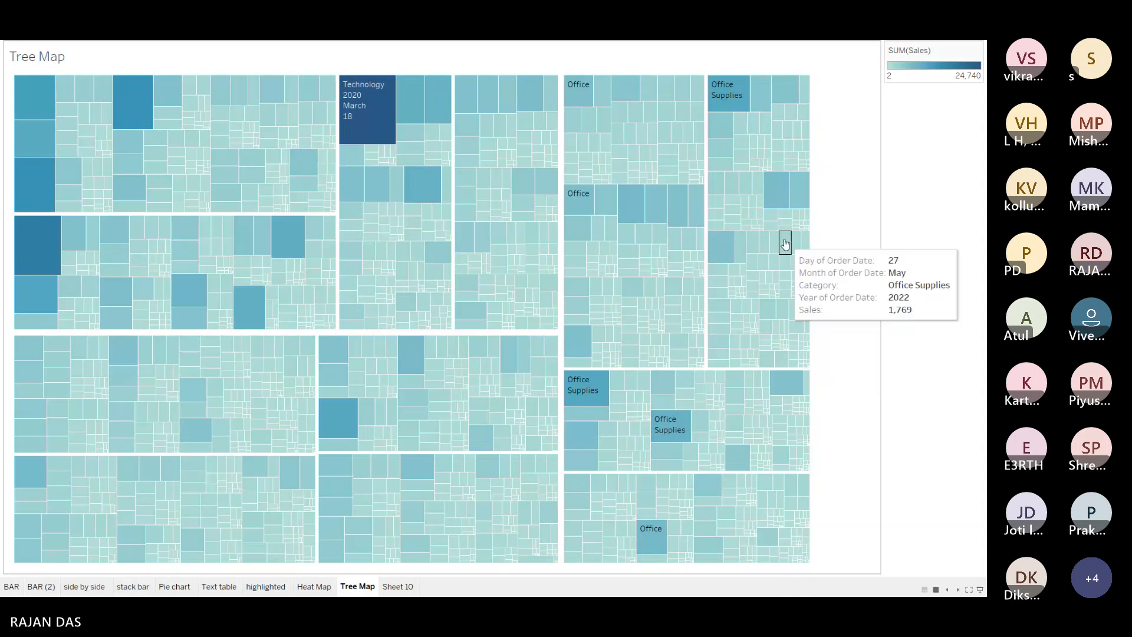
key("Escape")
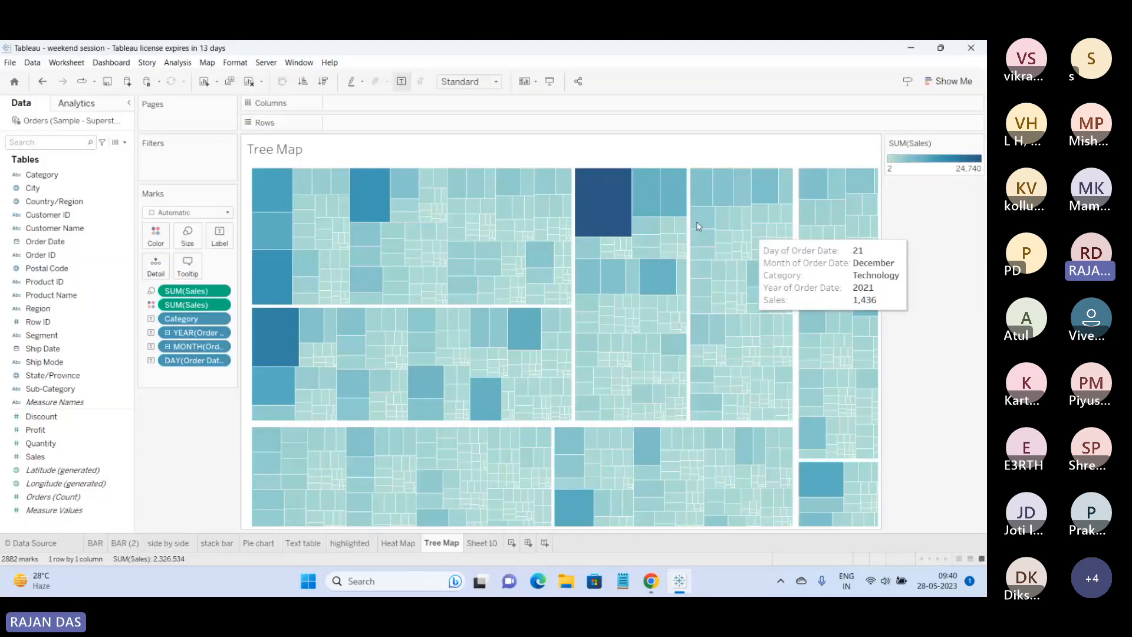
Remove all Order Date levels from the Tree Map sheet's marks and add Region to the treemap's labels.
left_click(392, 543)
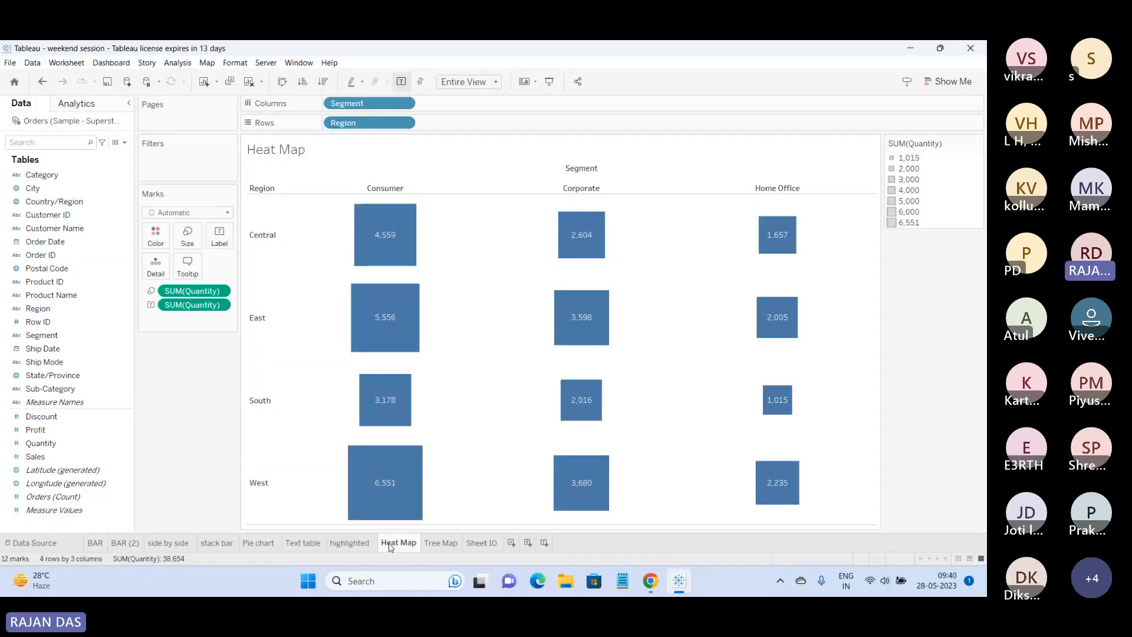
left_click(441, 543)
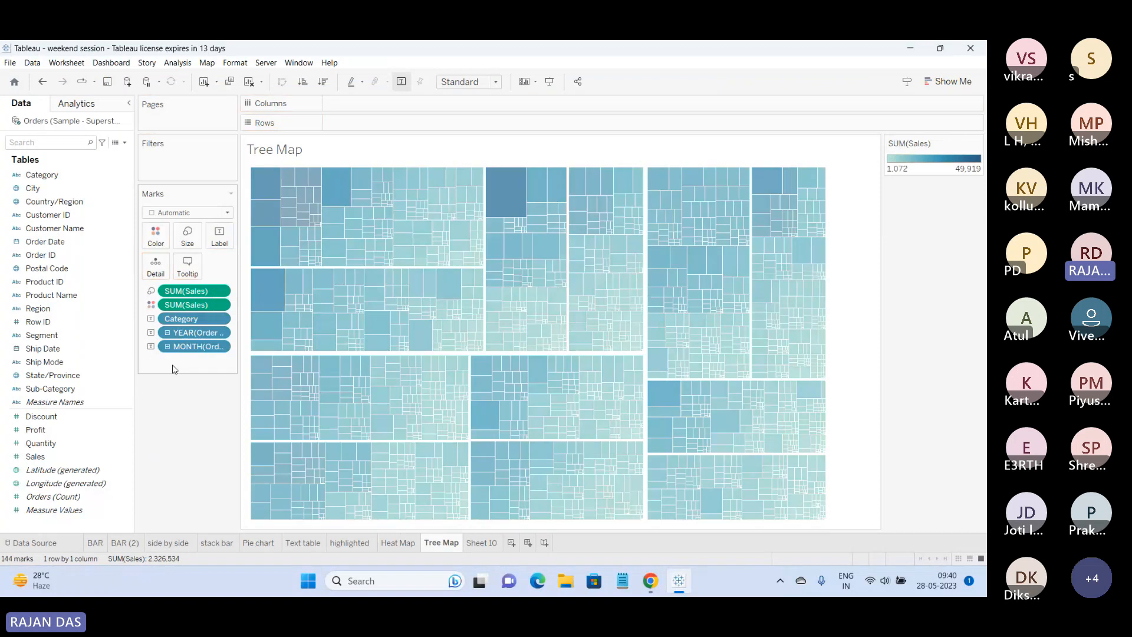
left_click_drag(194, 346, 181, 387)
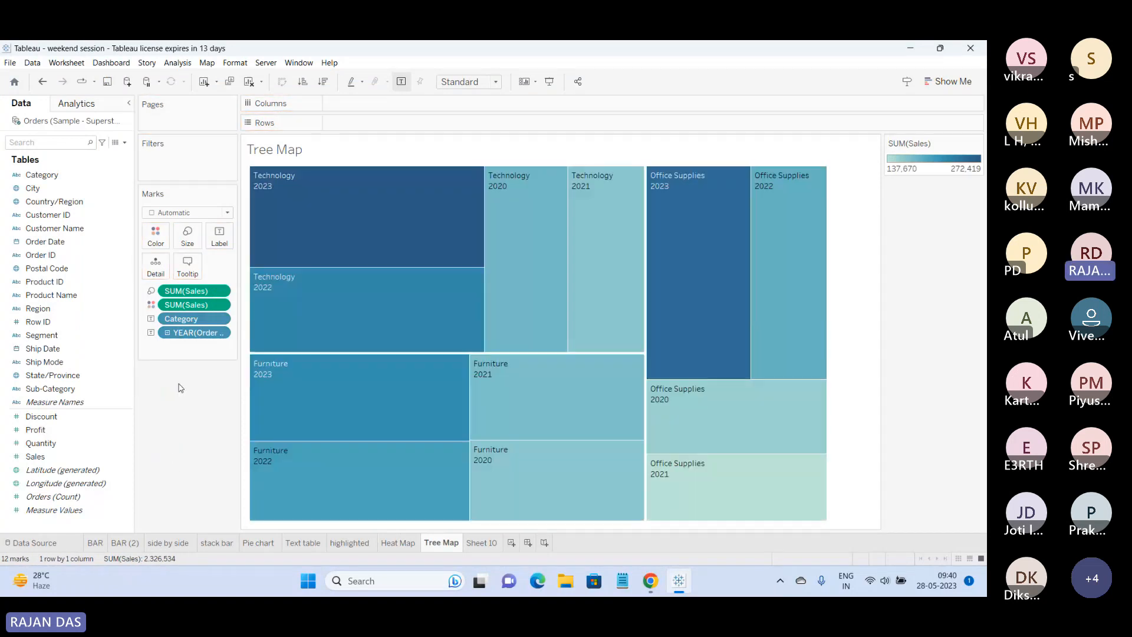
left_click_drag(188, 332, 170, 377)
left_click(46, 310)
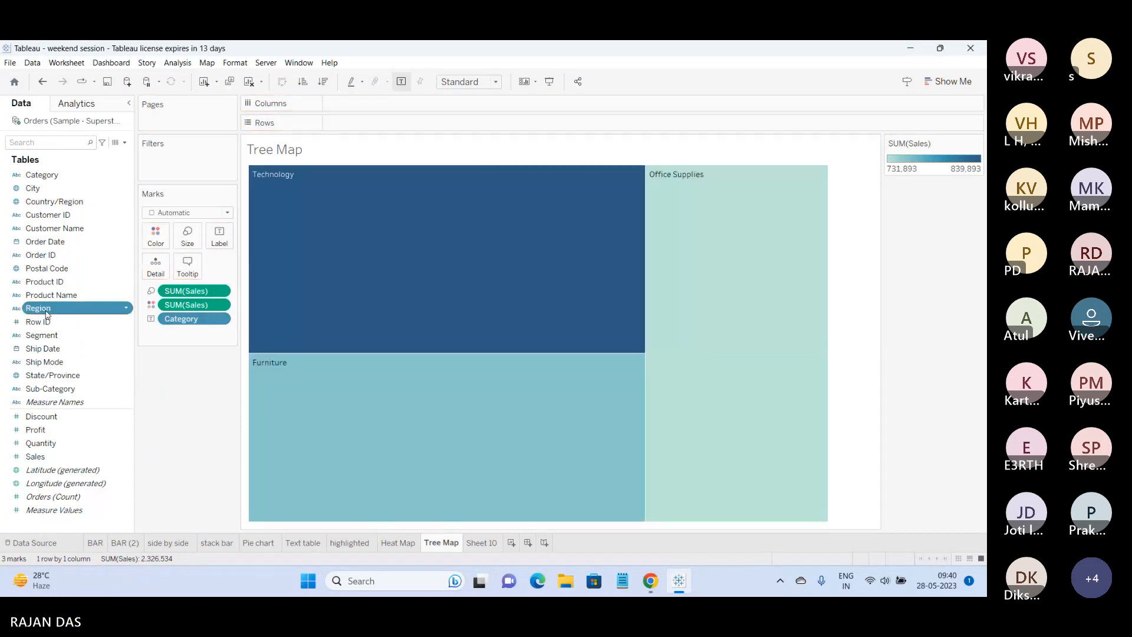
left_click_drag(45, 311, 225, 244)
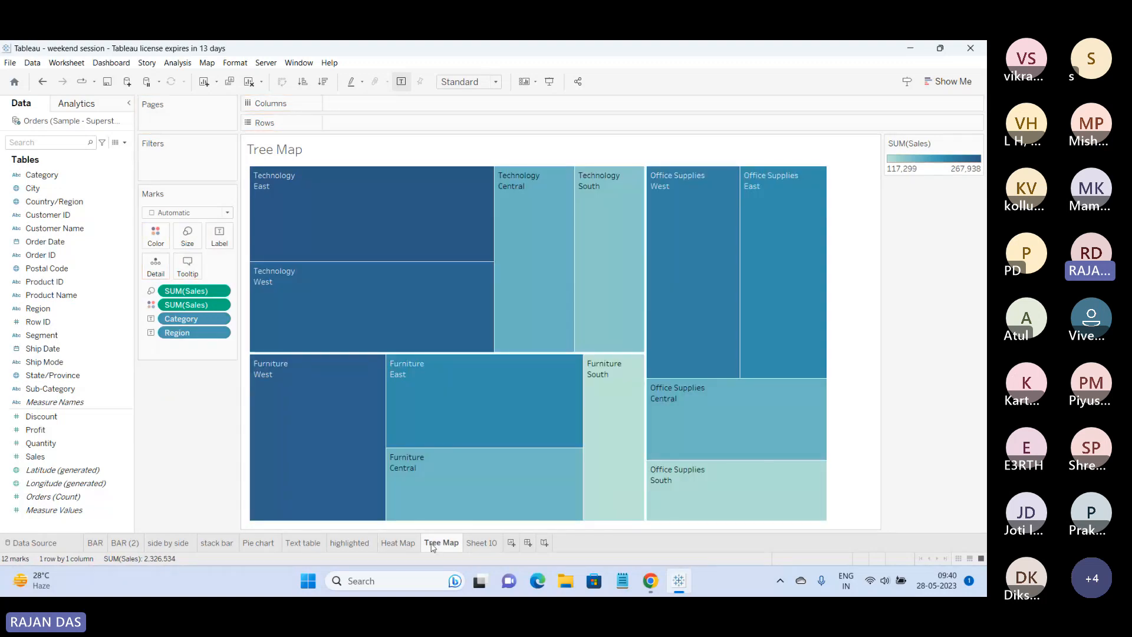
Switch between the Heat Map and Tree Map sheets to compare the two chart types, ending on Heat Map.
left_click(410, 544)
left_click(436, 544)
left_click(406, 544)
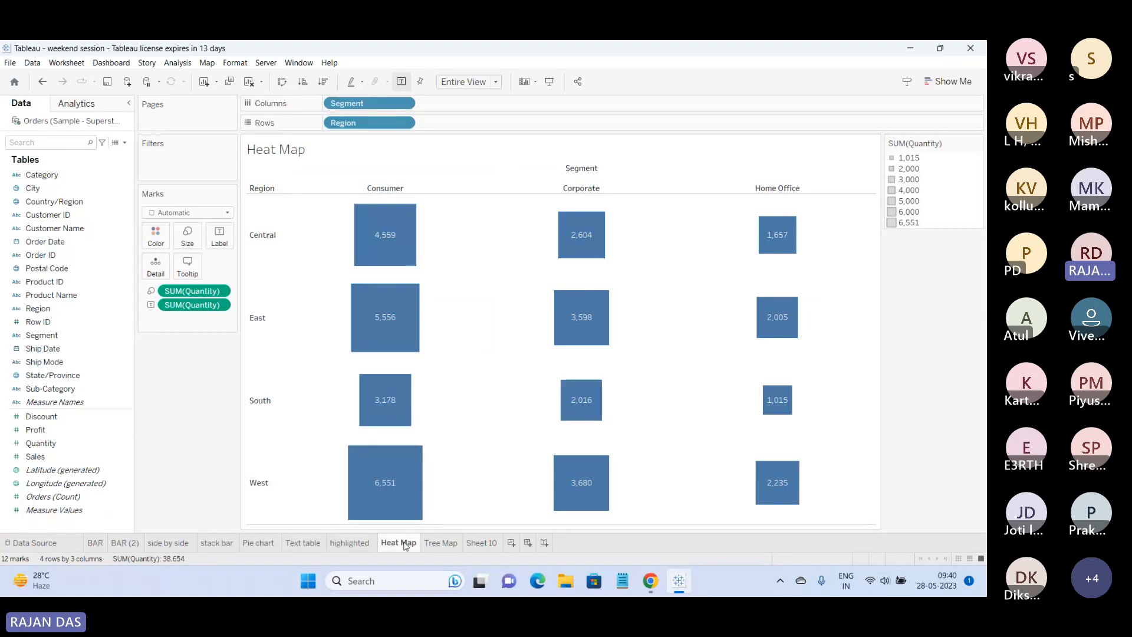
Show the Tree Map sheet, switch to Microsoft Teams in the browser to check the meeting chat, and return to Tableau.
left_click(438, 543)
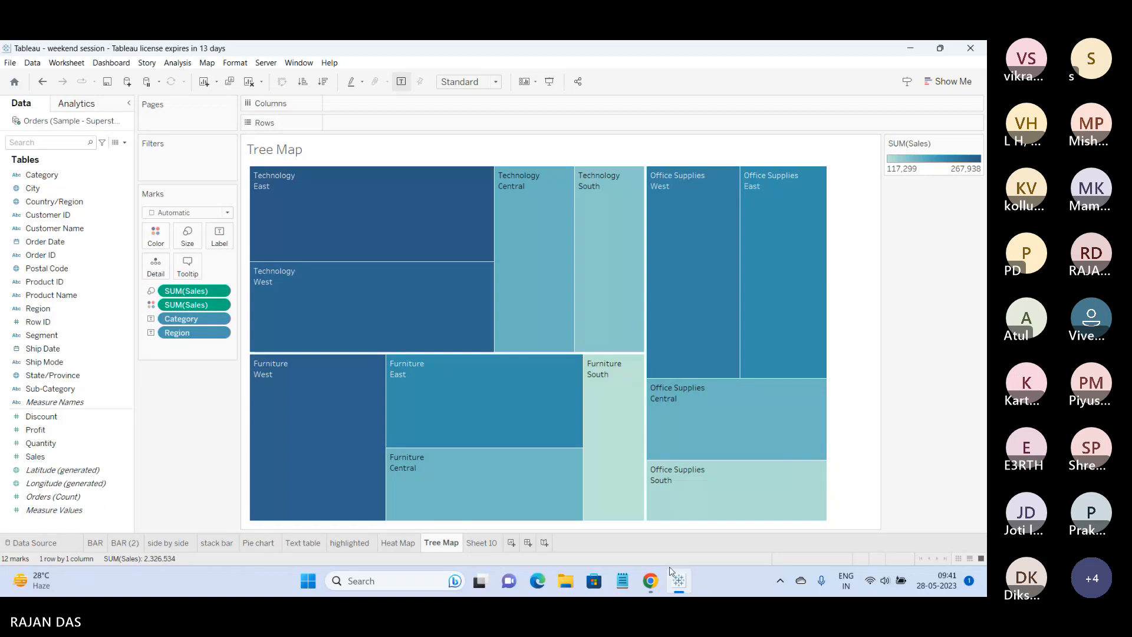
left_click(650, 580)
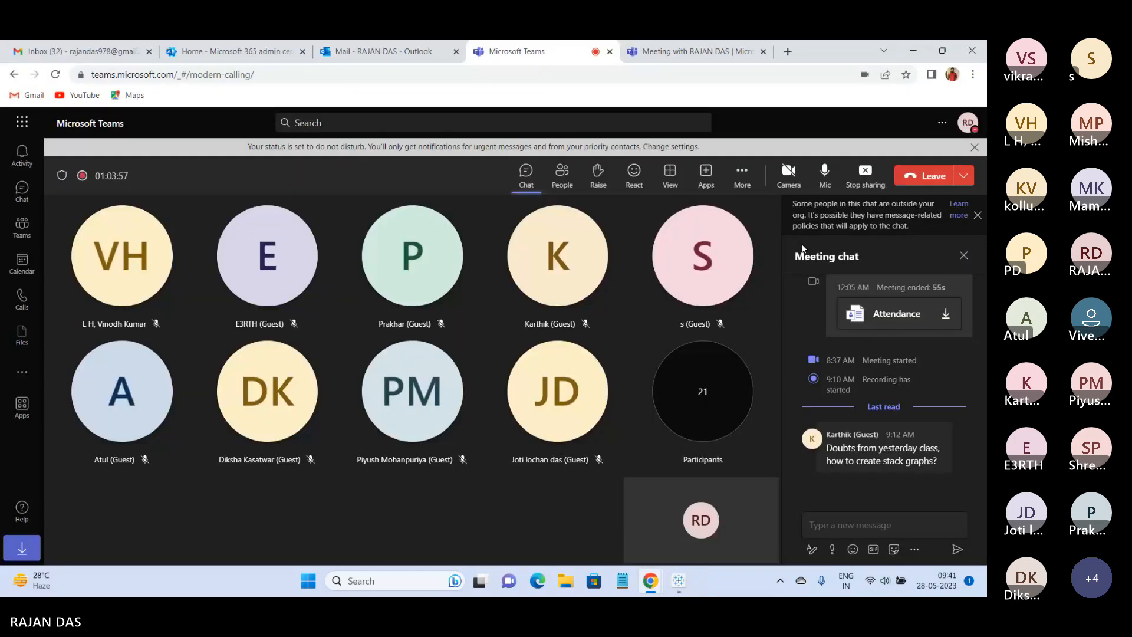
left_click(558, 173)
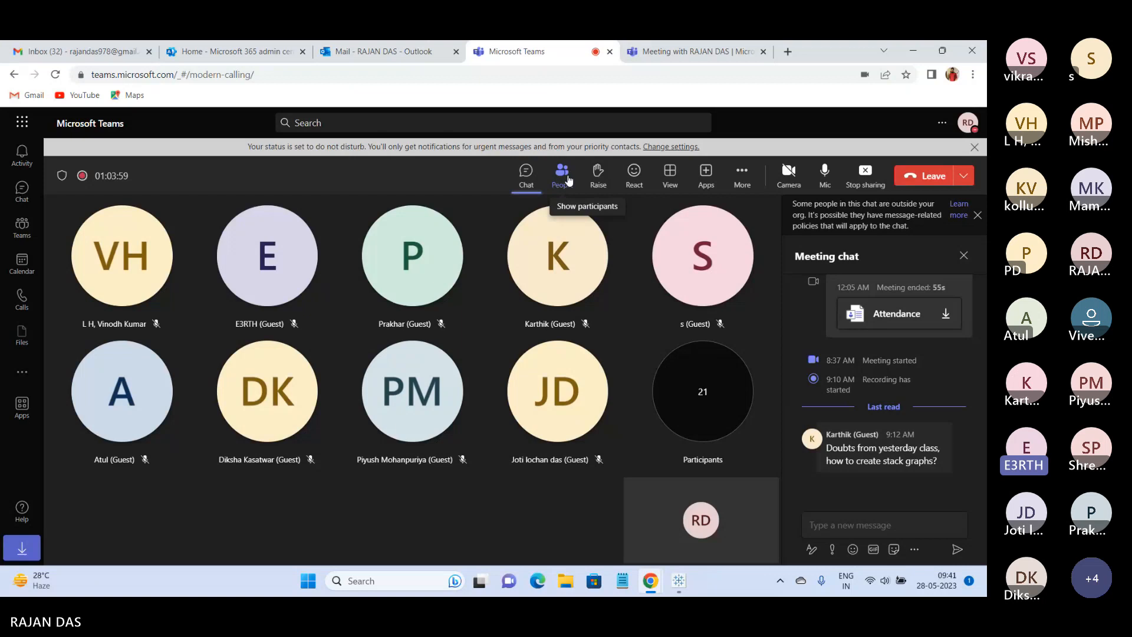
left_click(527, 176)
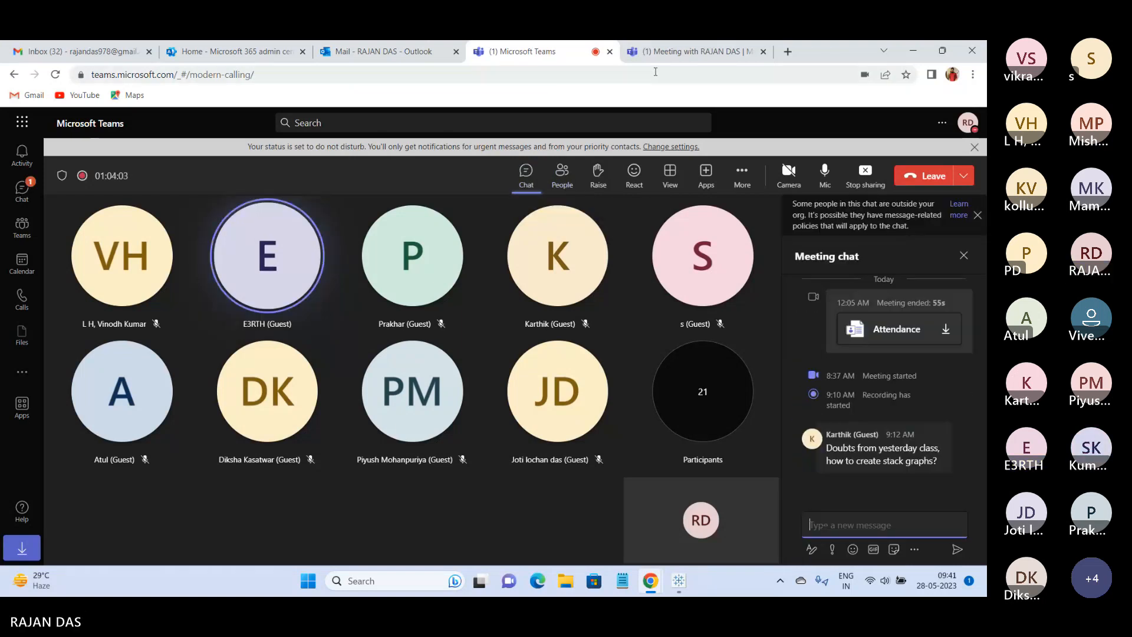
left_click(913, 51)
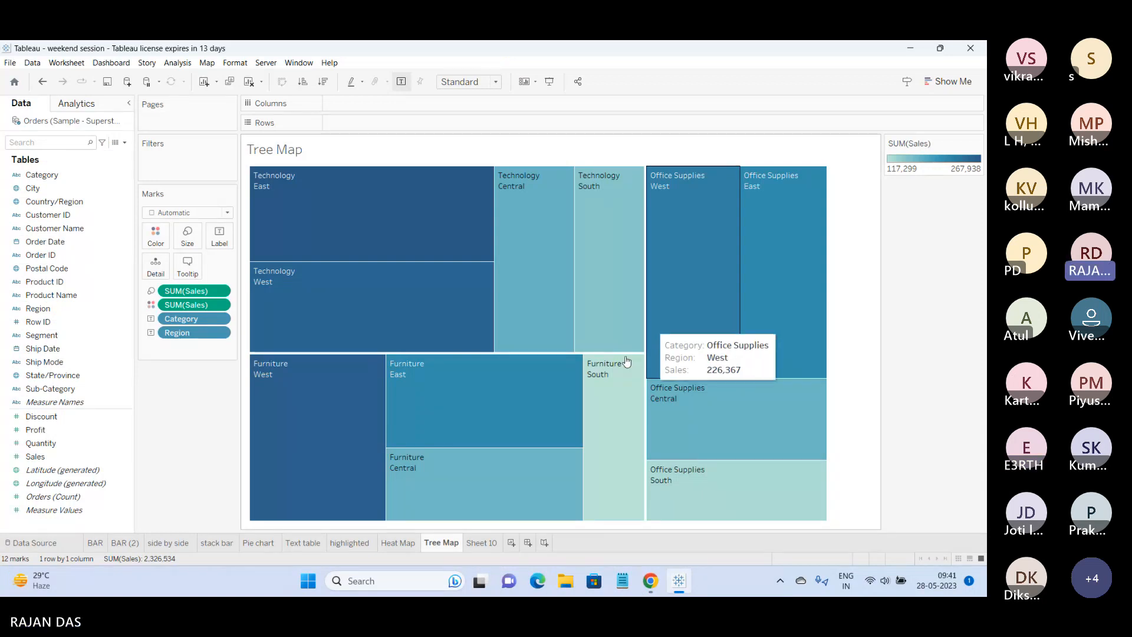
Clear the Order Date view from Sheet 10 and look over the chart types offered by Show Me.
left_click(484, 542)
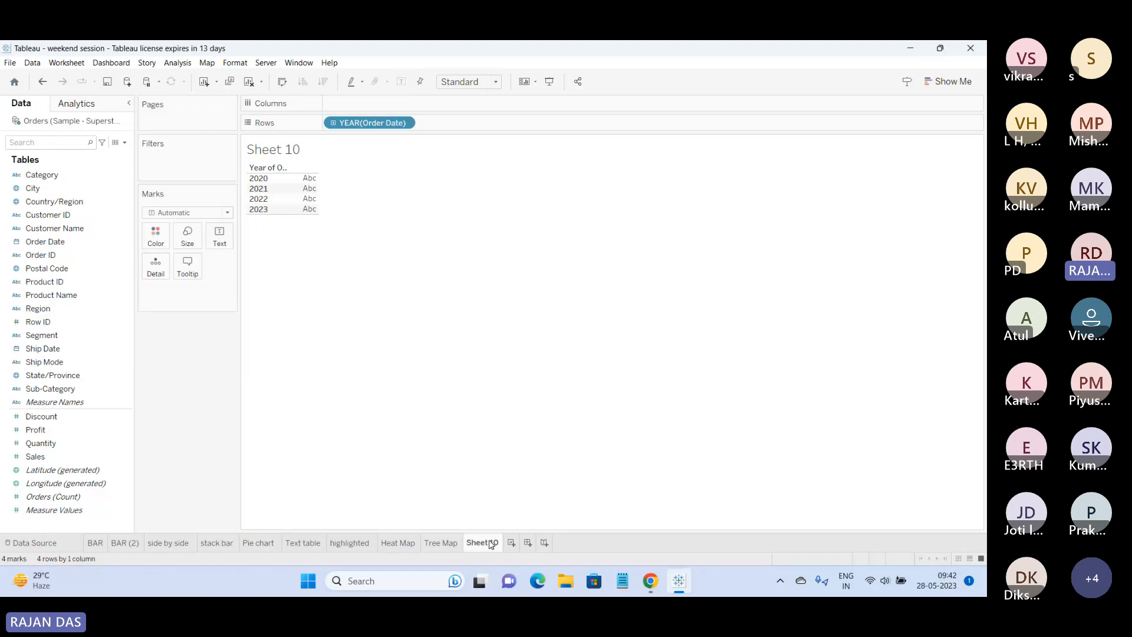
left_click(250, 84)
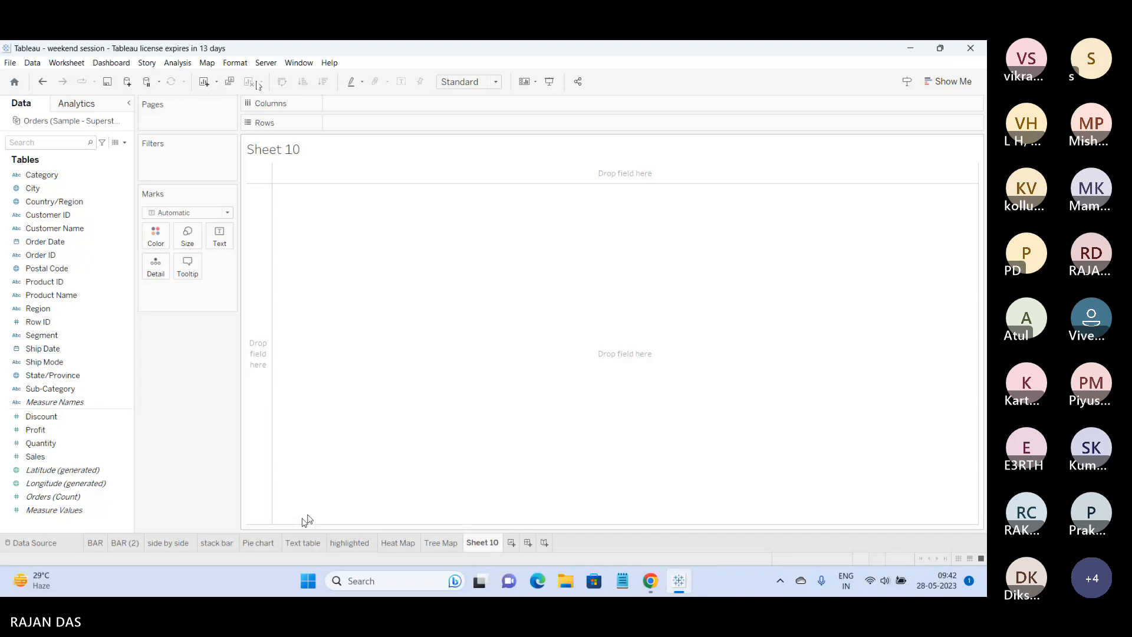
left_click(947, 83)
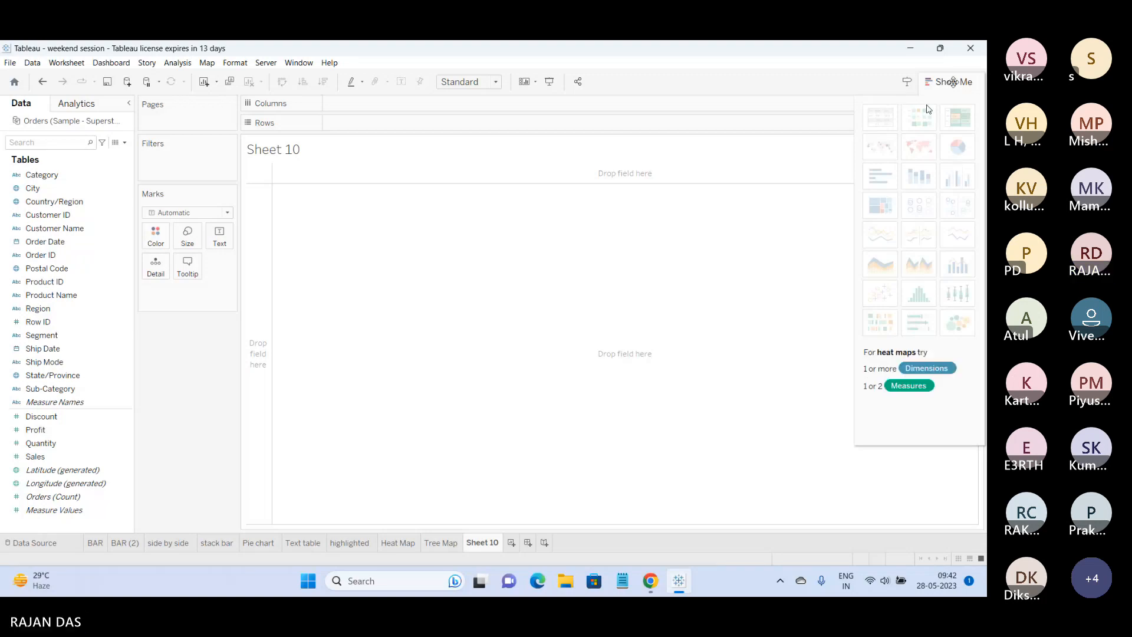
left_click(967, 88)
Rename Sheet 10 as Geo Map.
double_click(487, 541)
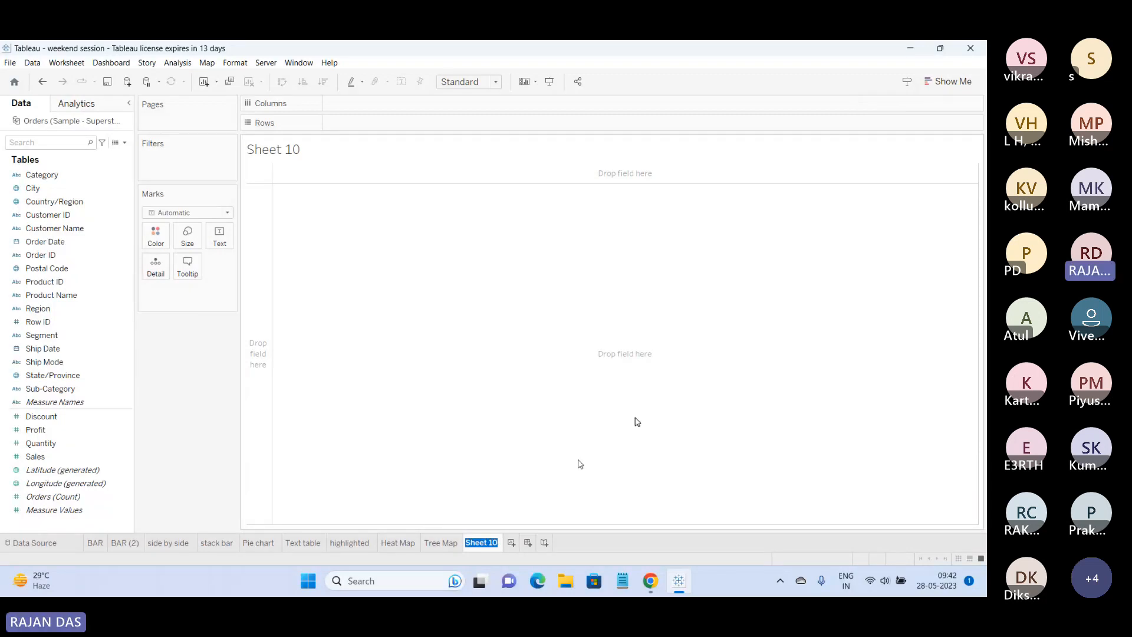
type("Geo Map")
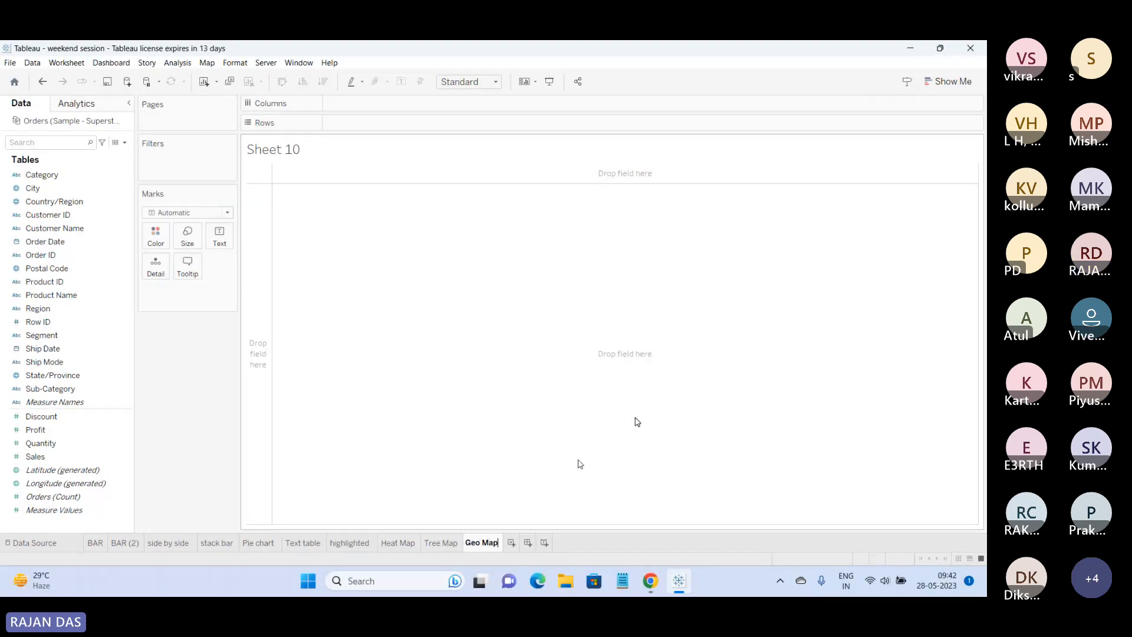
key("Return")
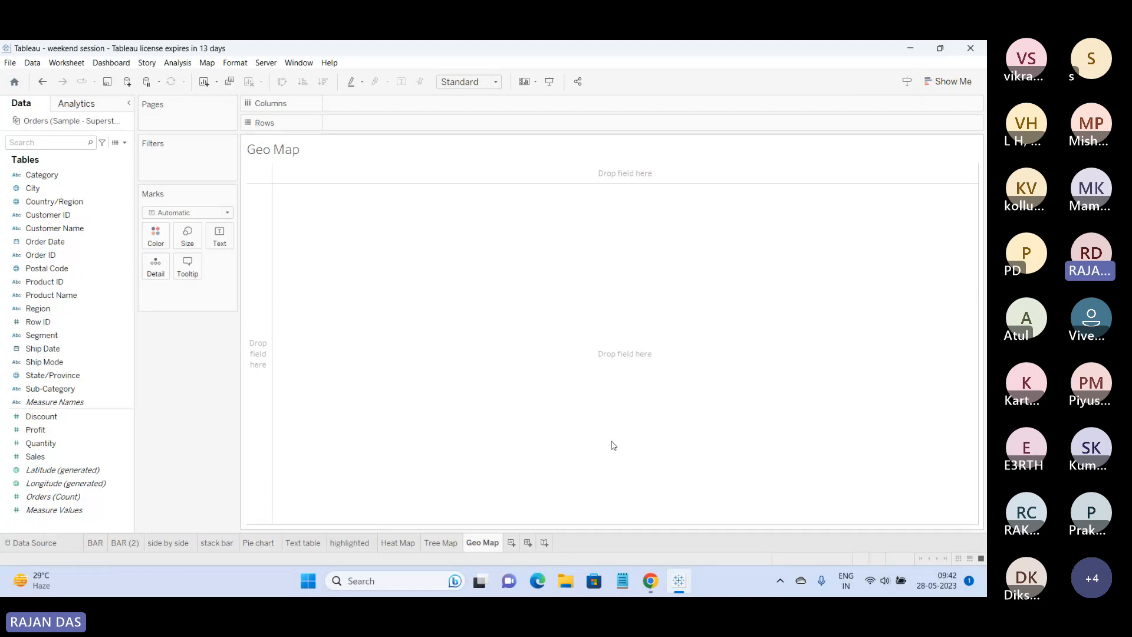
Rename the empty map worksheet as Filled Geo Map.
double_click(482, 542)
type("Filled G")
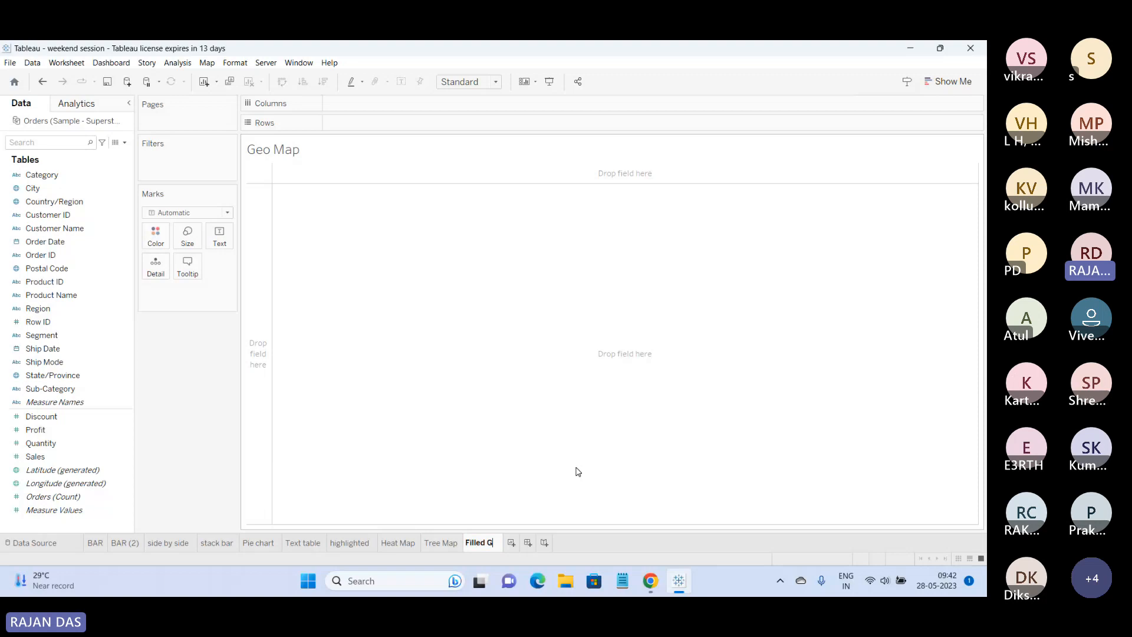
type("eo Map")
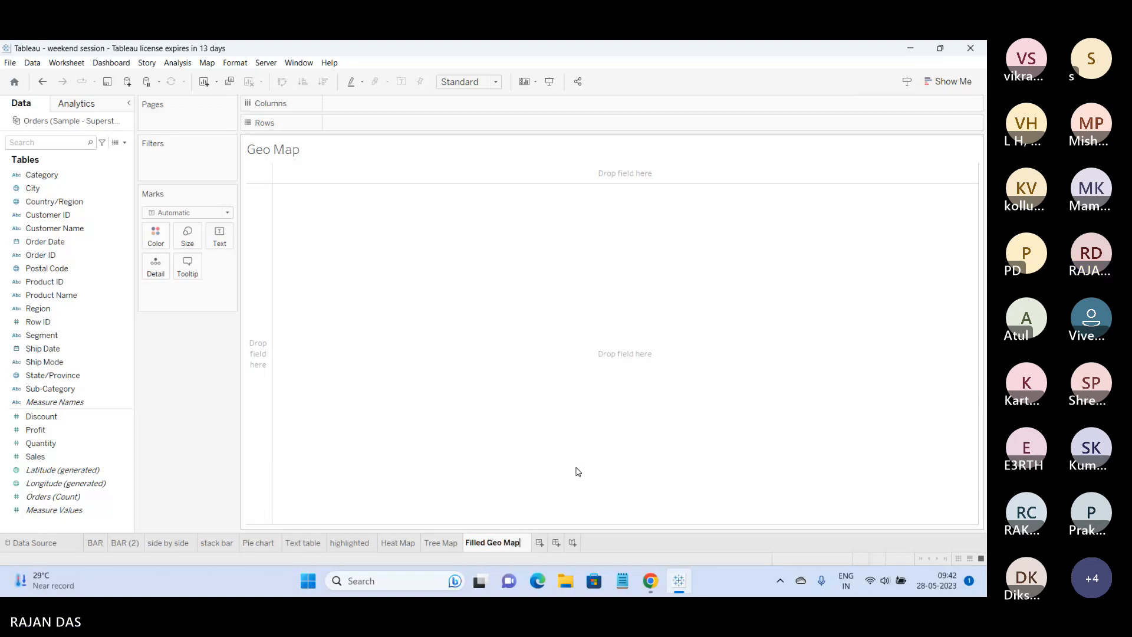
key("Return")
Add a new worksheet after Filled Geo Map and name it Dotted Geo Map.
left_click(538, 543)
double_click(538, 543)
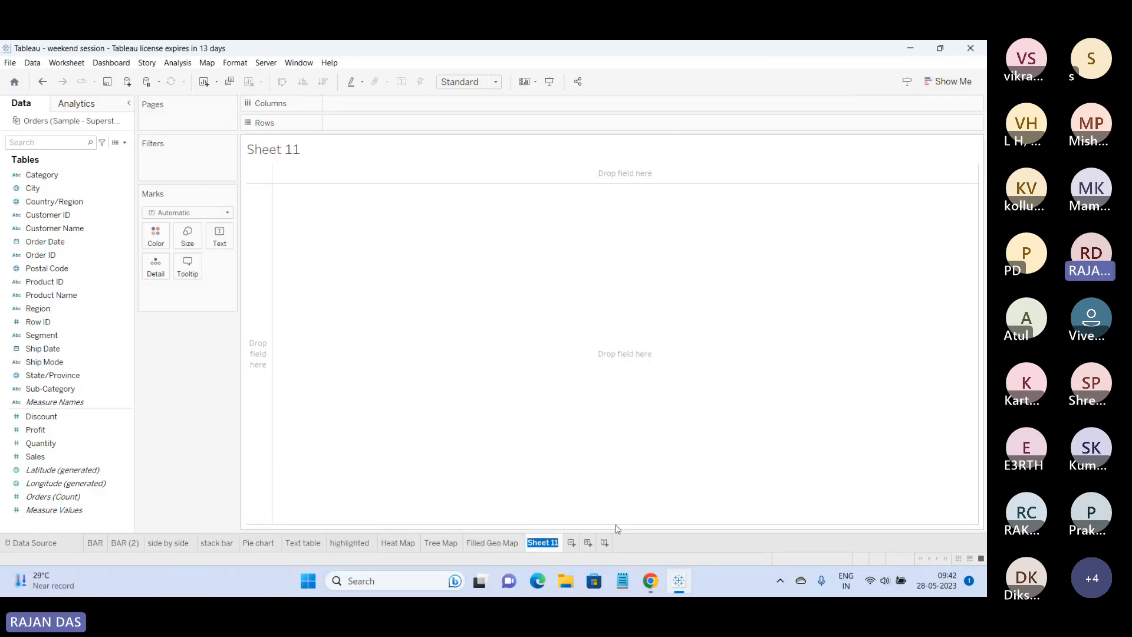
type("Dotted Geo Map")
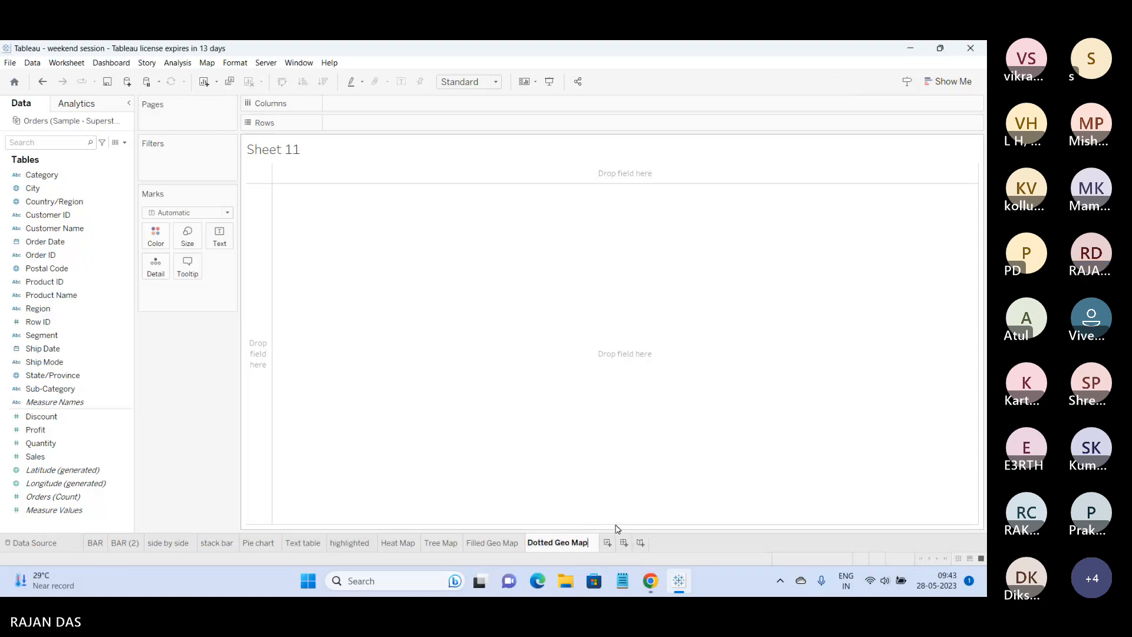
left_click(494, 542)
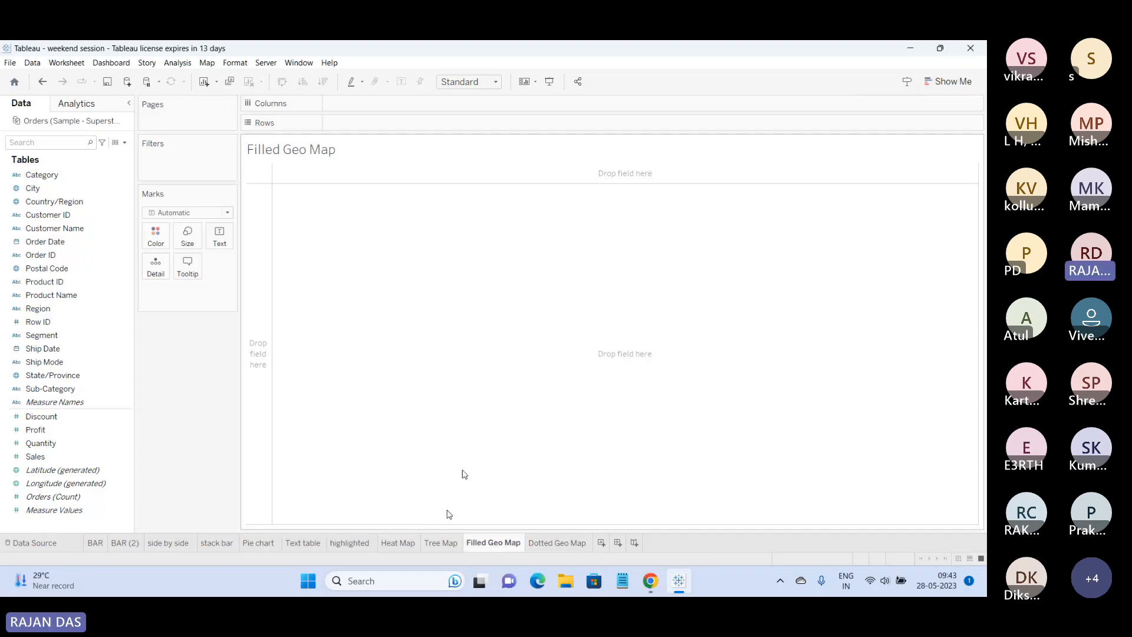
Open the Dotted Geo Map sheet and look over the data source's fields, including the generated latitude and longitude.
left_click(547, 545)
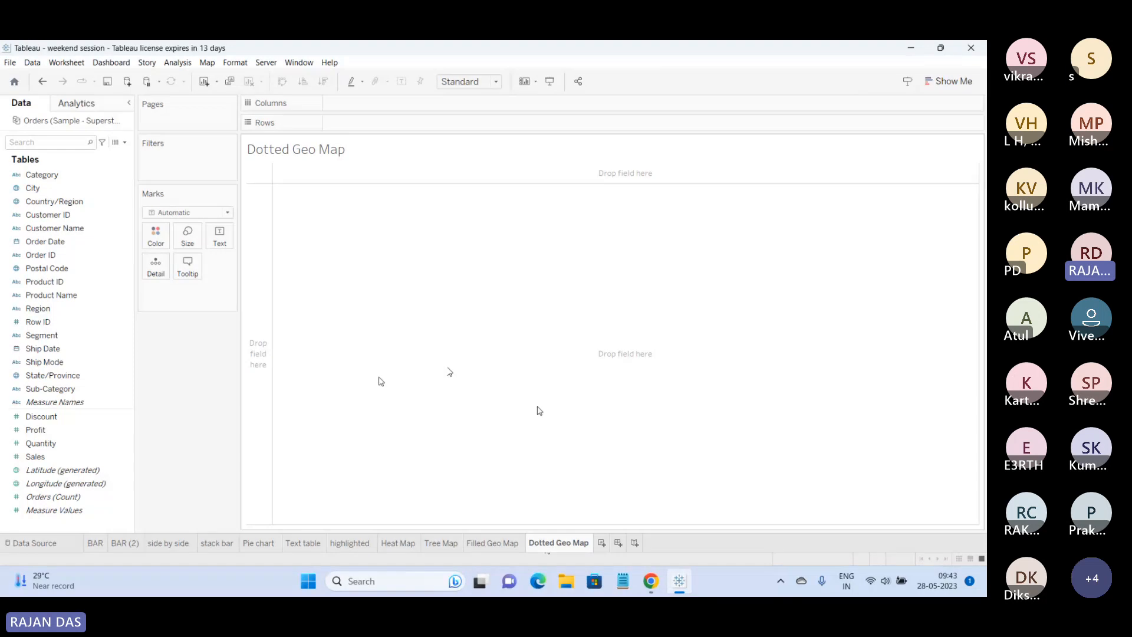
left_click(75, 482)
left_click(64, 281)
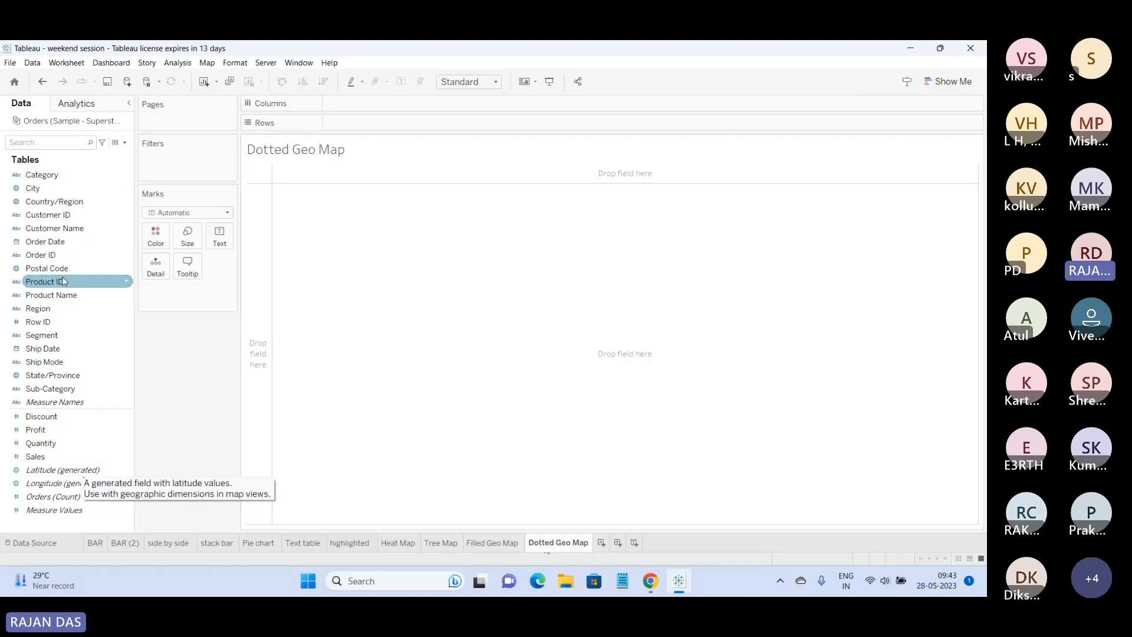
Review the geographic fields City, Country/Region, Postal Code and State/Province along with the generated Latitude and Longitude.
left_click(40, 188)
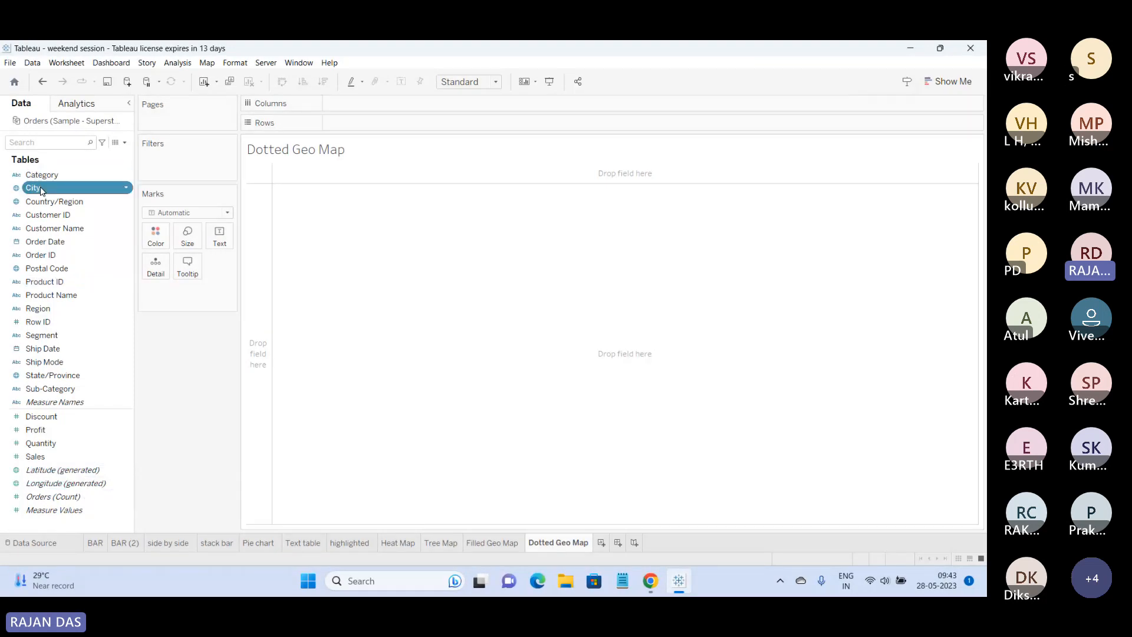
left_click(51, 201)
left_click(53, 270)
left_click(53, 375)
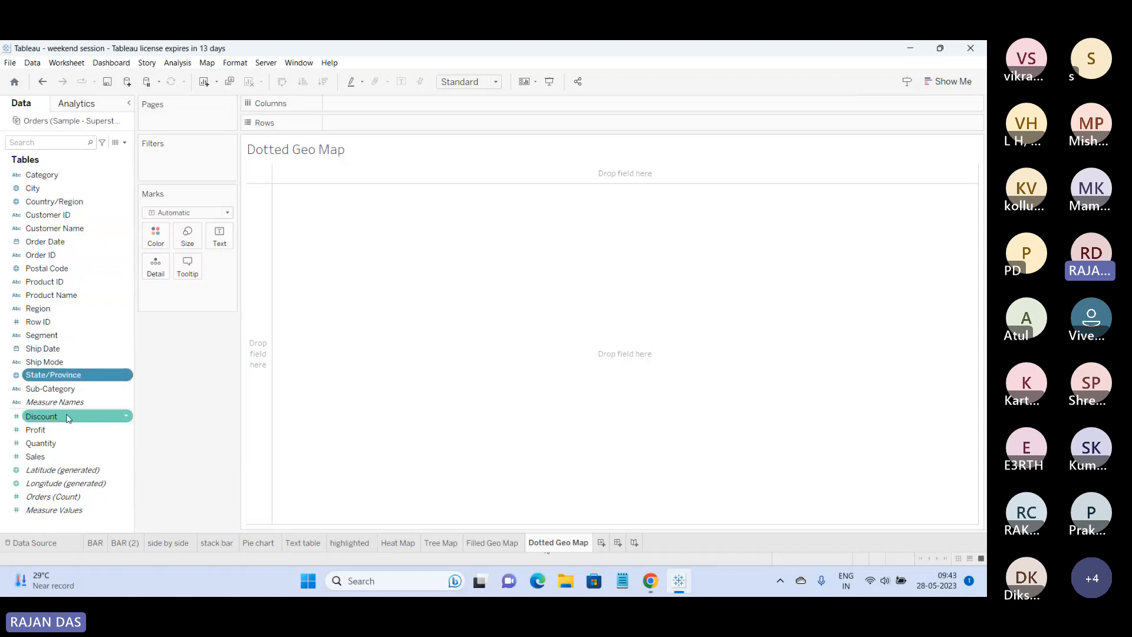
left_click(64, 469)
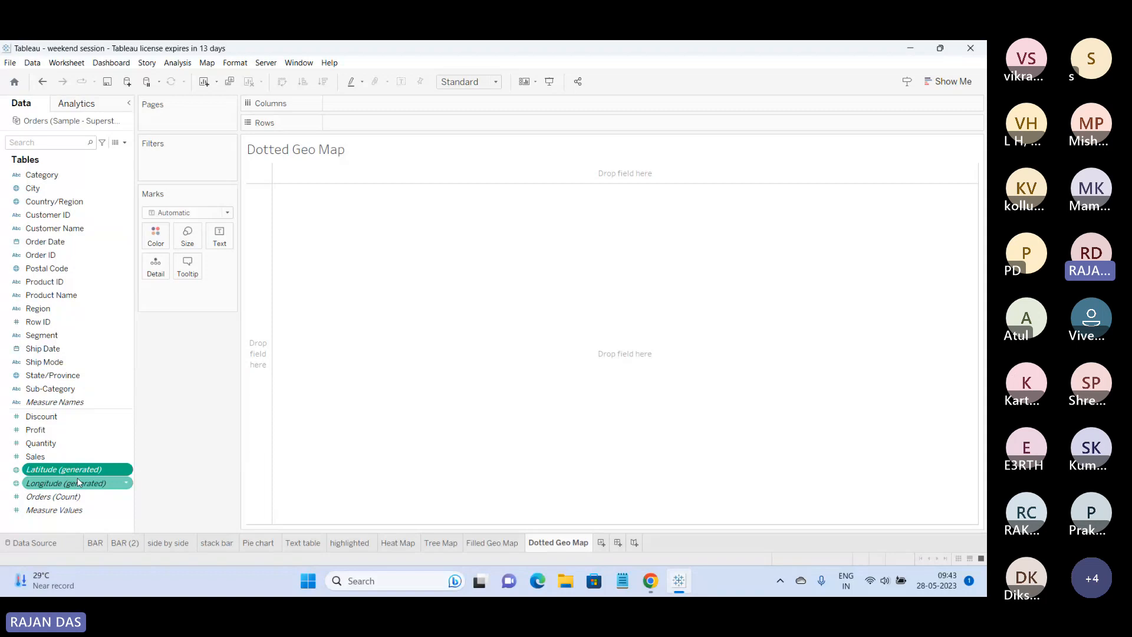
left_click(79, 482)
left_click(84, 475)
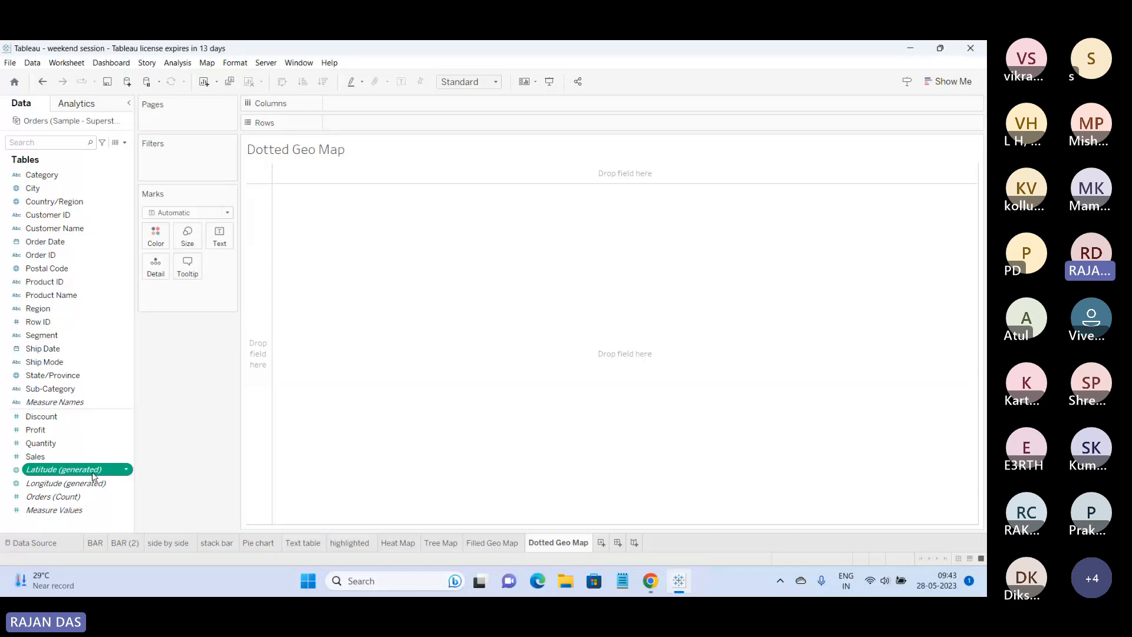
left_click(89, 482)
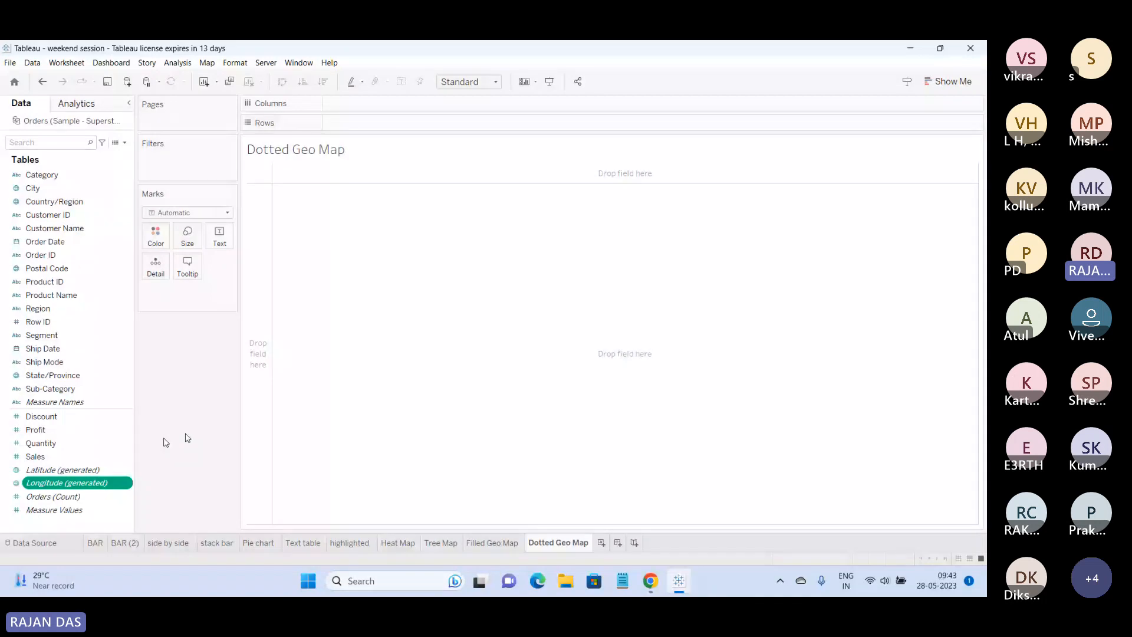
left_click(89, 470, "ctrl")
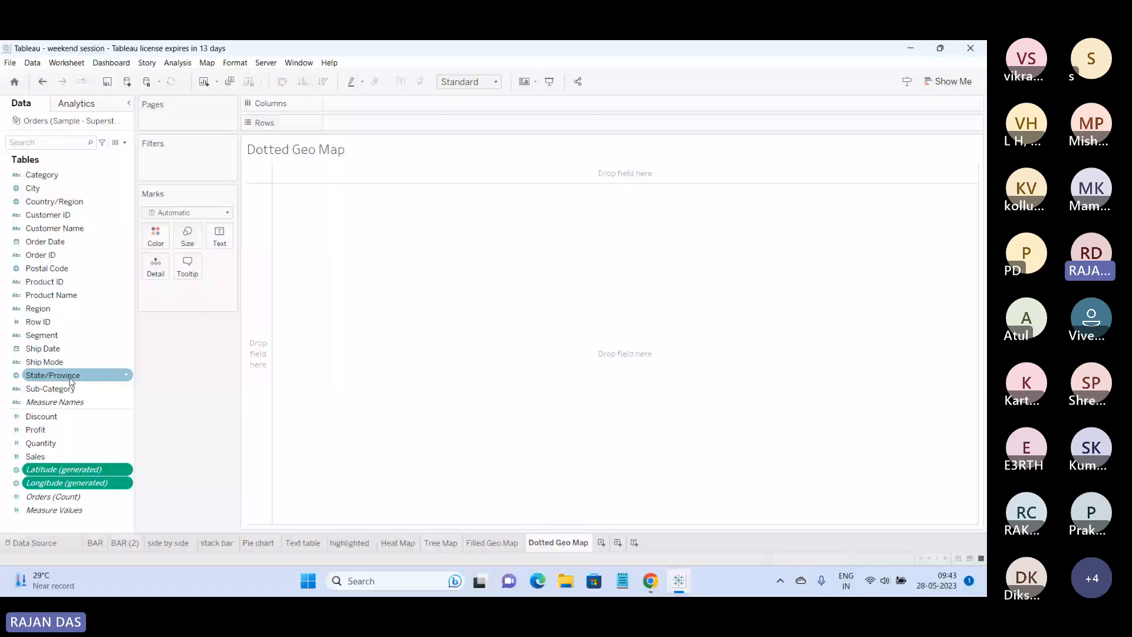
Plot Country/Region as points on a map in the Dotted Geo Map sheet using generated longitude and latitude.
left_click(65, 188)
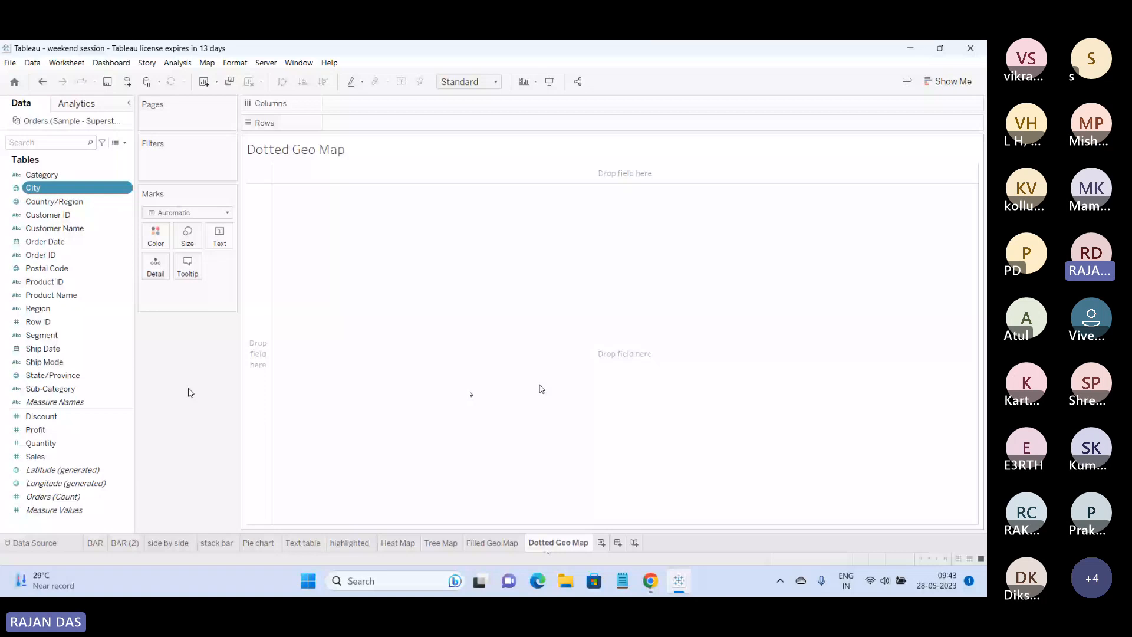
left_click_drag(65, 188, 218, 250)
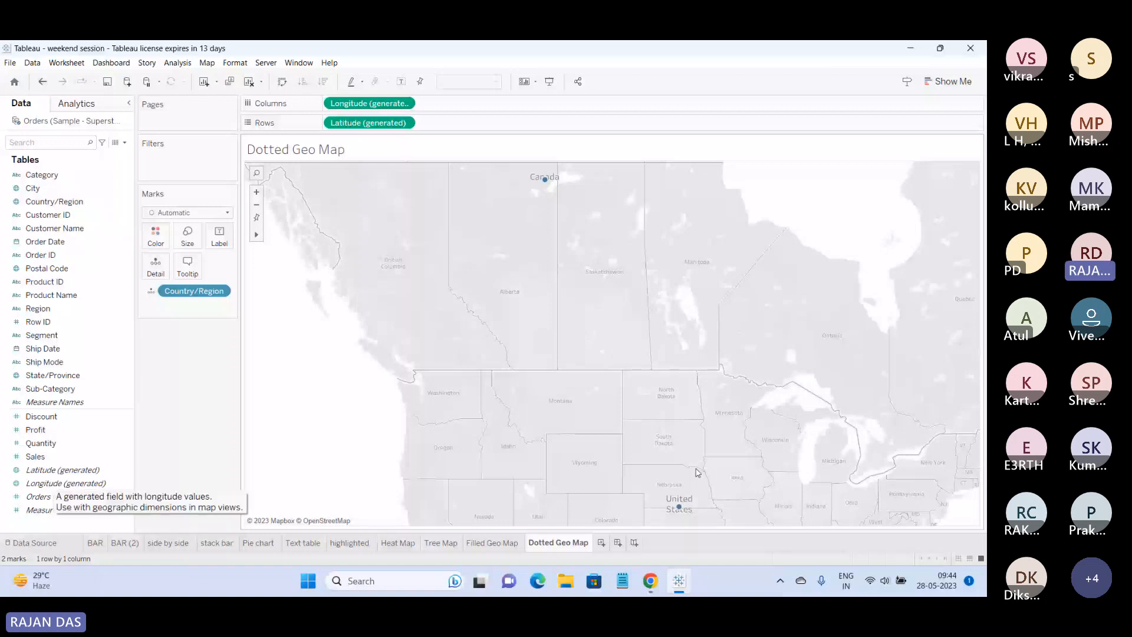
mouse_move(687, 512)
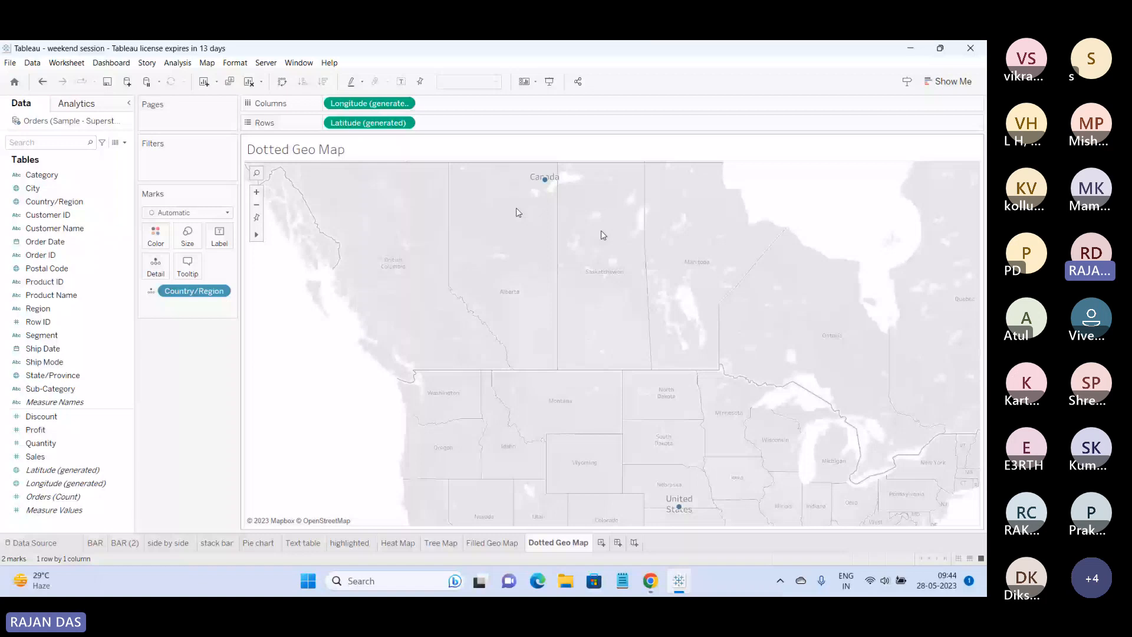
Change the mark type of the Filled Geo Map sheet to Map so the countries are drawn as filled areas.
left_click(503, 545)
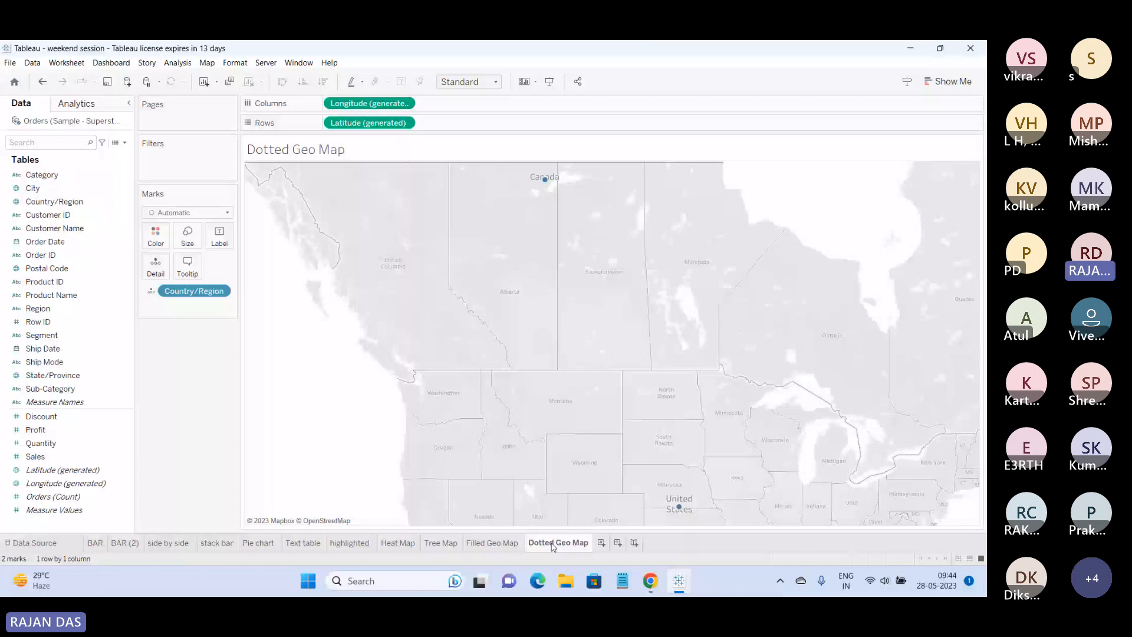
left_click(500, 549)
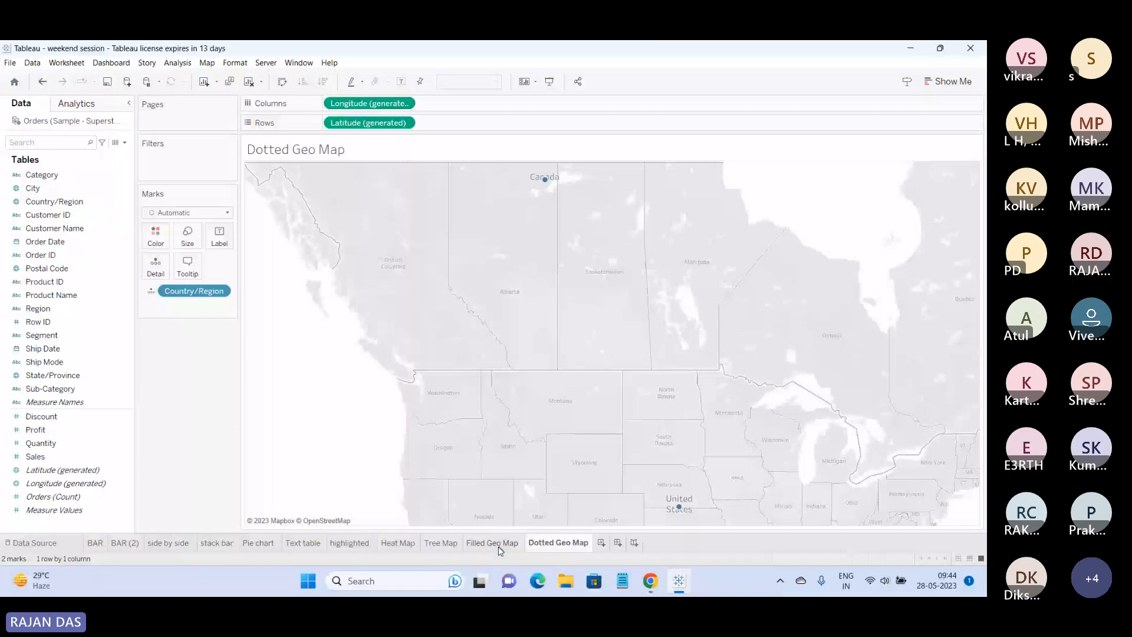
left_click(494, 542)
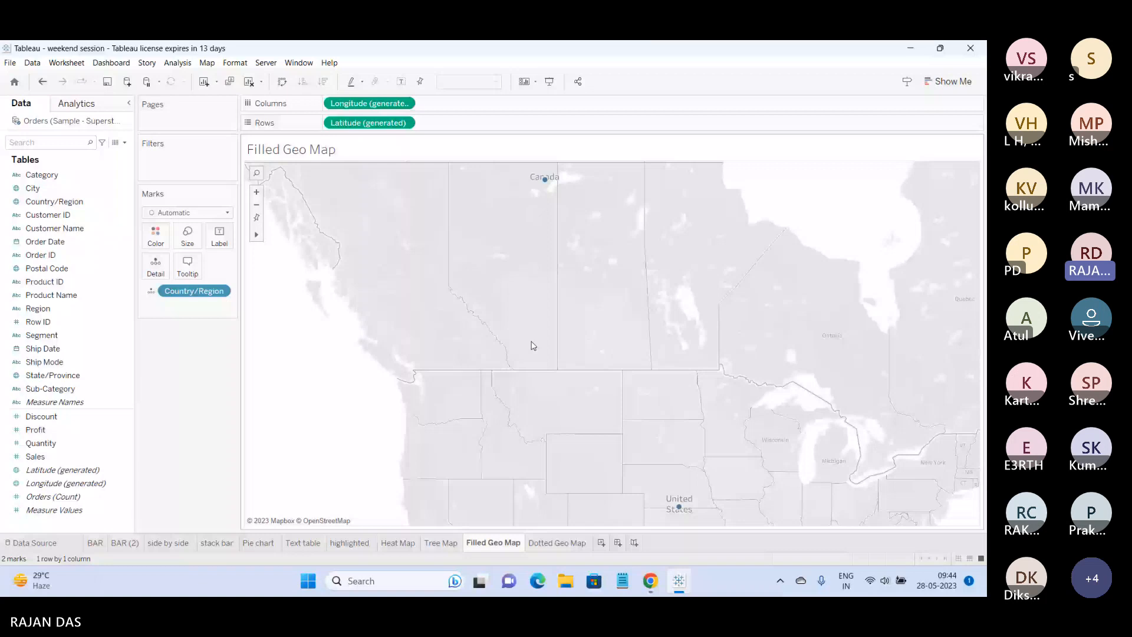
left_click(189, 212)
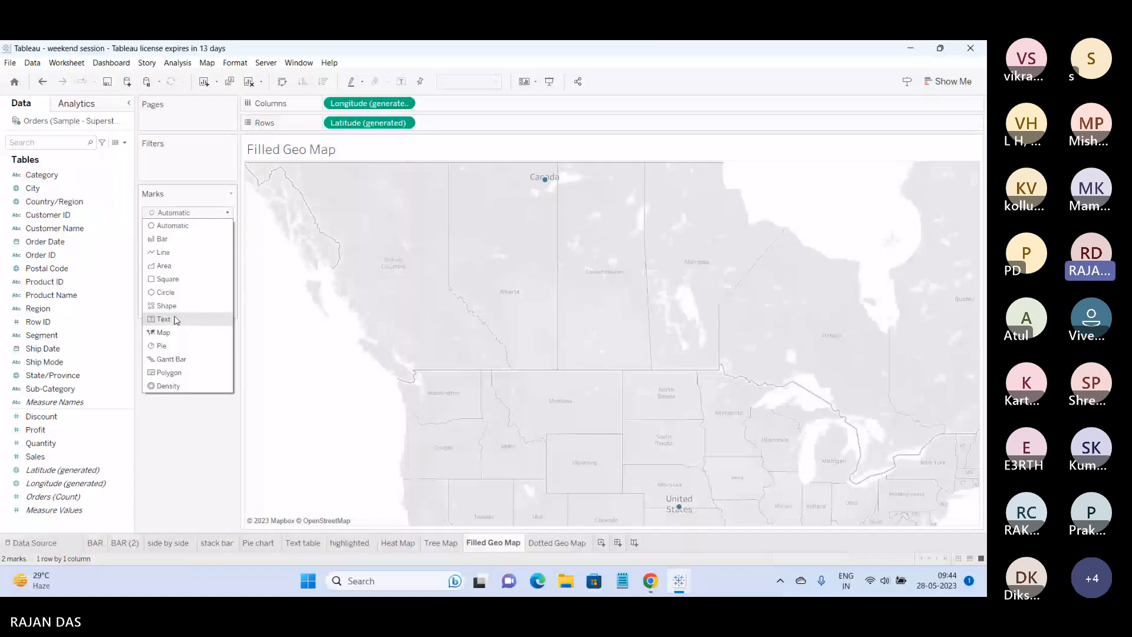
left_click(168, 332)
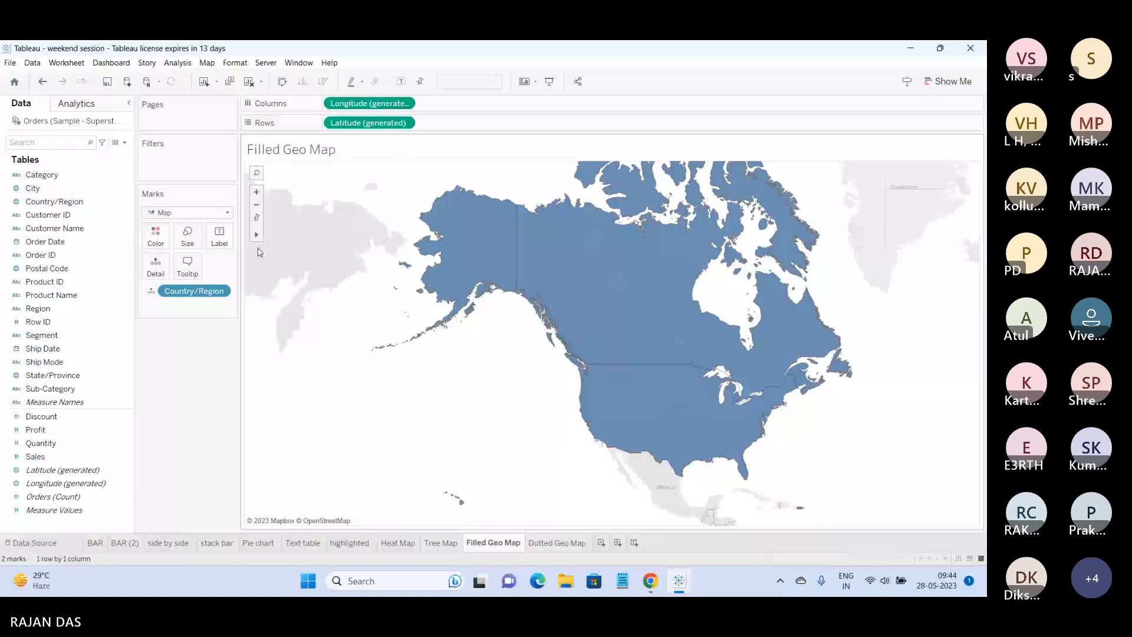
left_click_drag(944, 306, 983, 377)
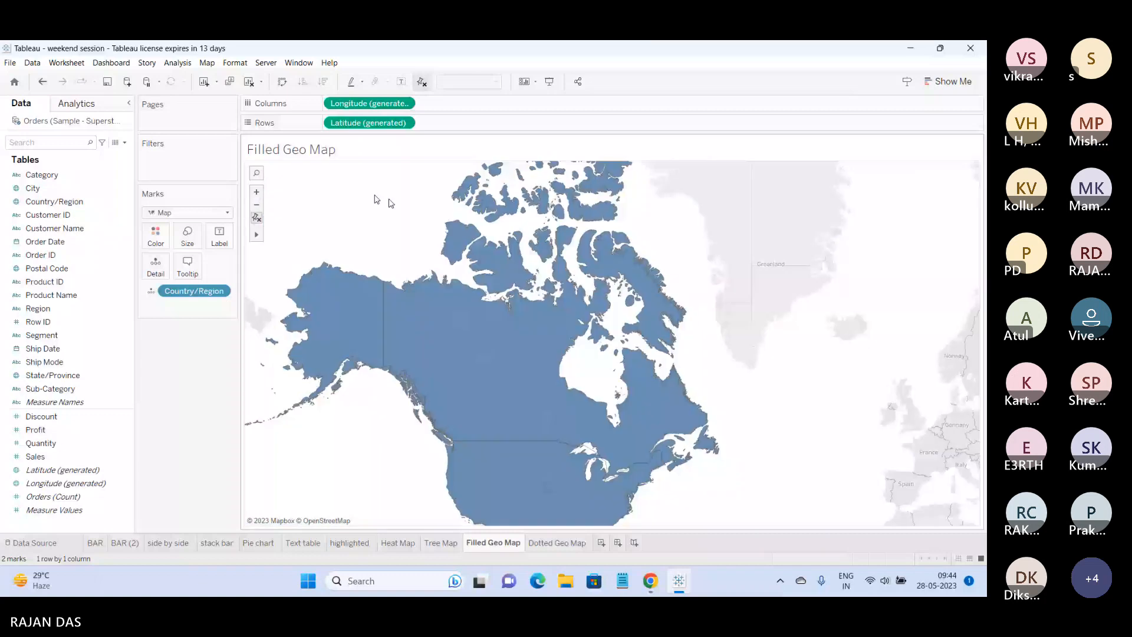
left_click_drag(385, 202, 506, 266)
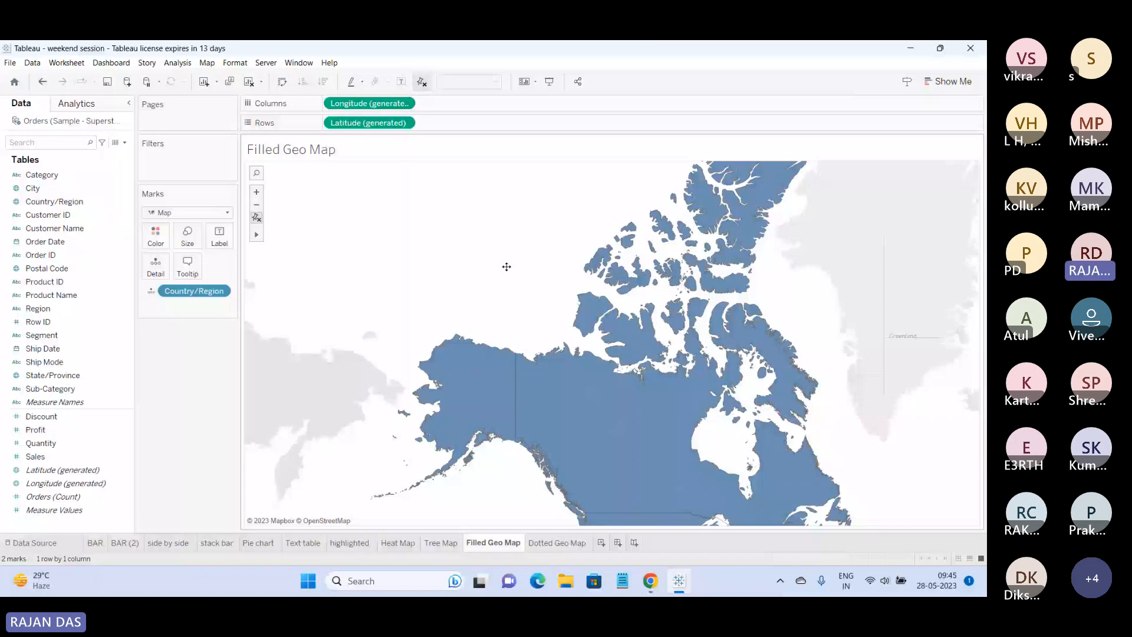
Add State/Province to the map in the Dotted Geo Map sheet and look over the plotted points.
left_click(553, 543)
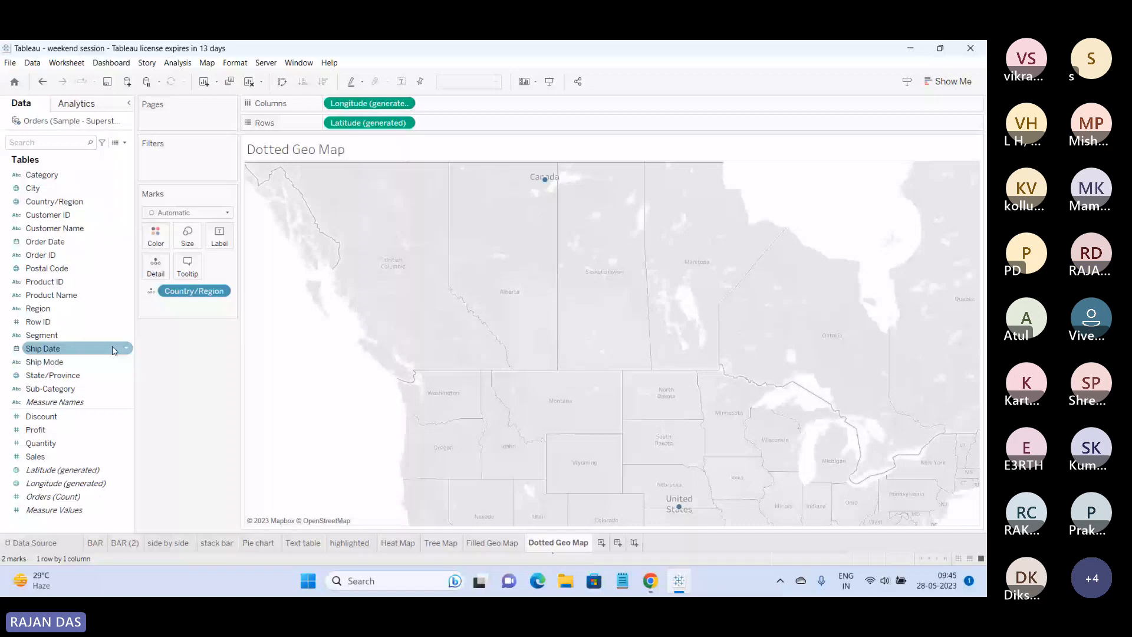
left_click_drag(114, 350, 538, 382)
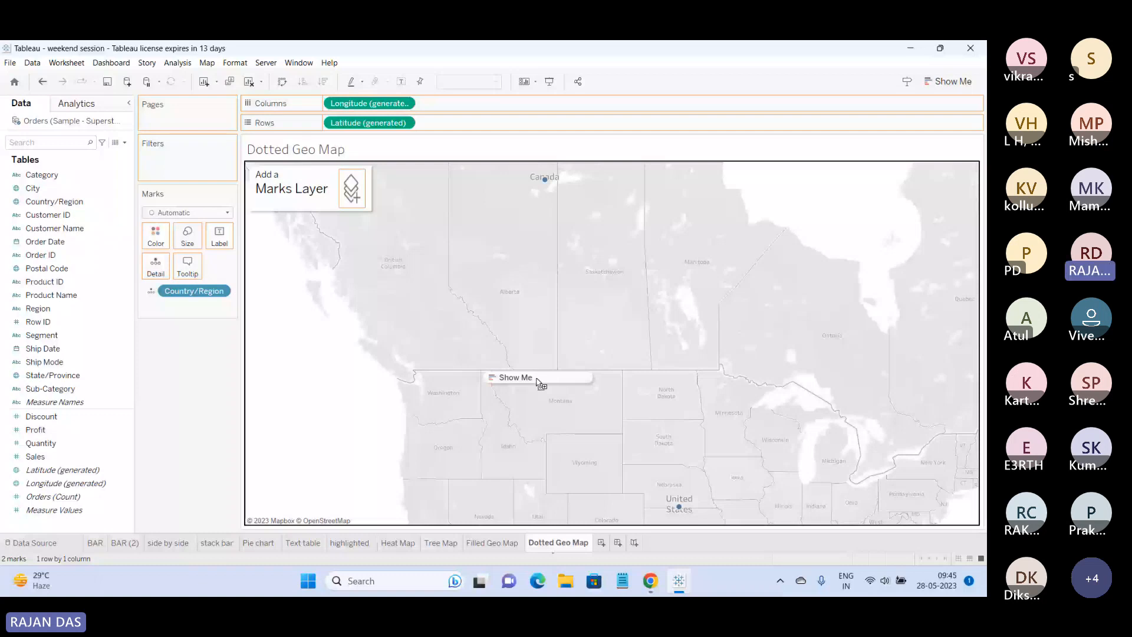
left_click_drag(537, 382, 538, 384)
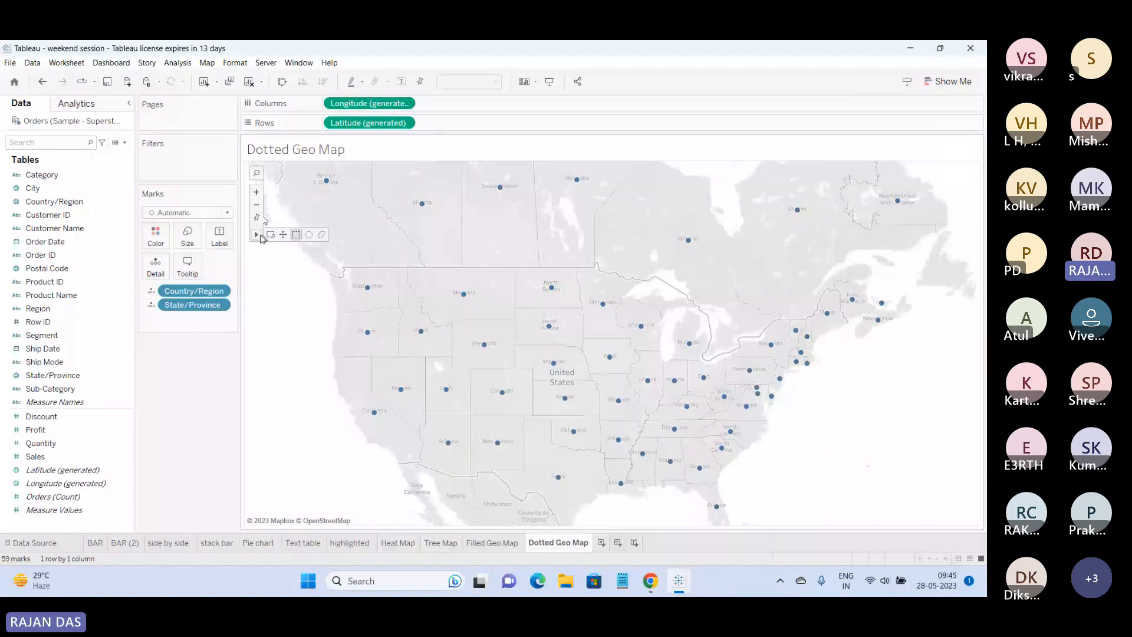
left_click_drag(571, 221, 575, 493)
left_click_drag(626, 189, 646, 124)
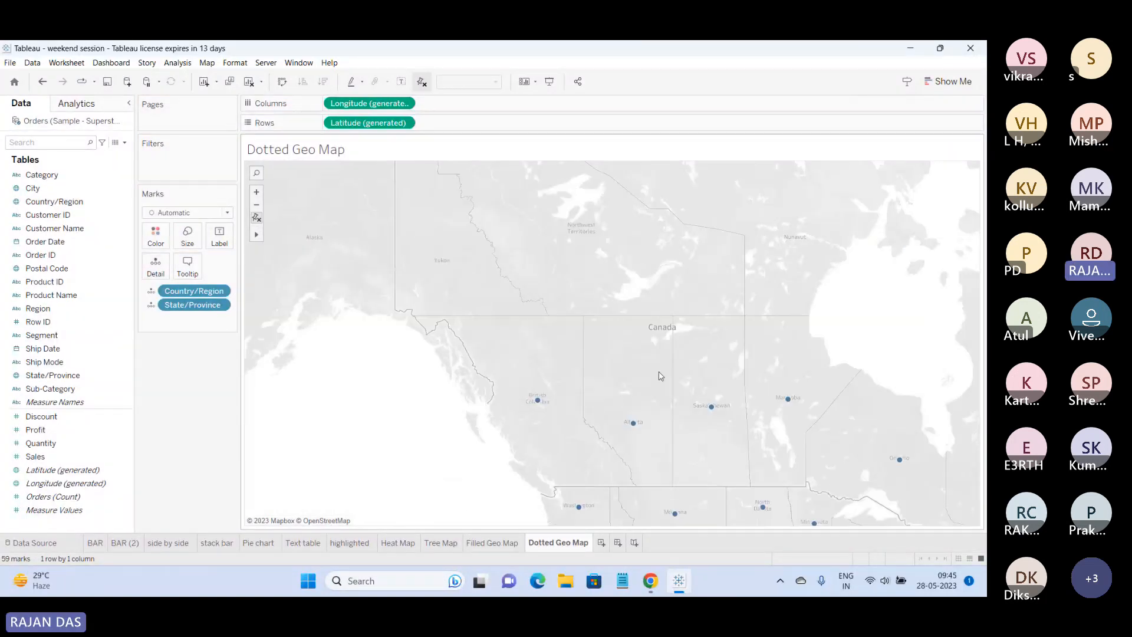
left_click_drag(660, 376, 557, 243)
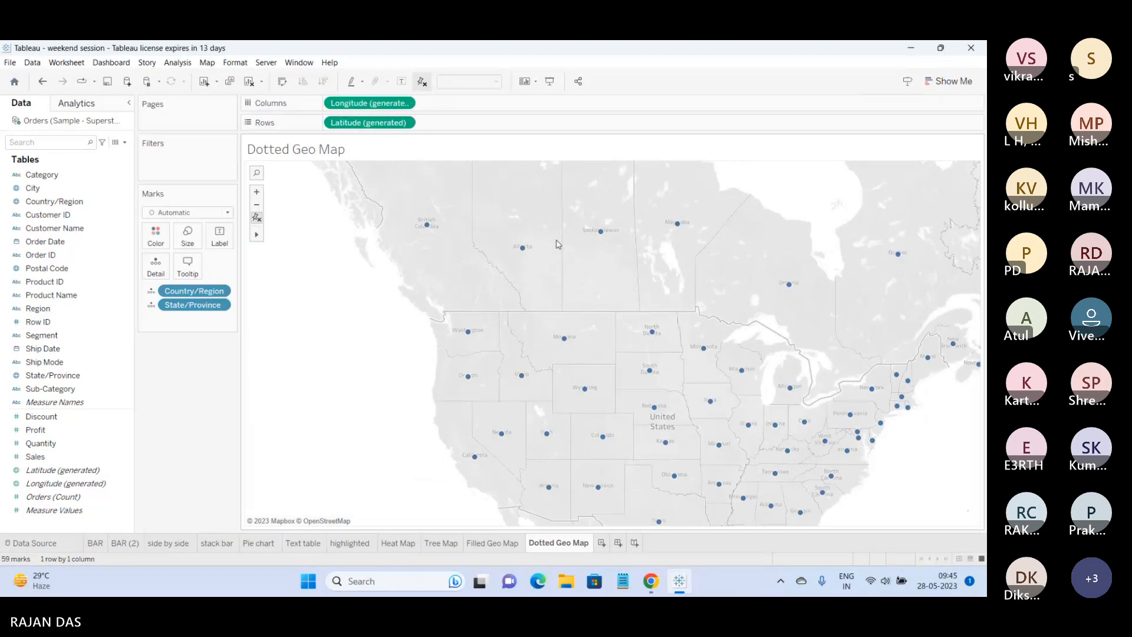
left_click_drag(430, 230, 397, 305)
left_click_drag(533, 354, 505, 224)
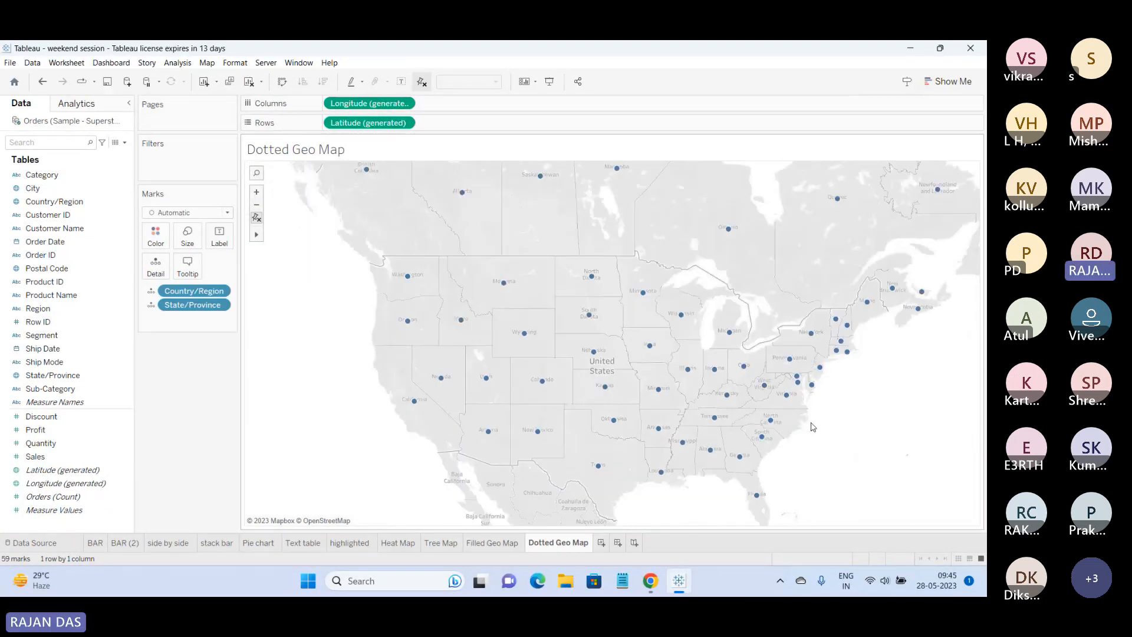
left_click_drag(813, 426, 788, 379)
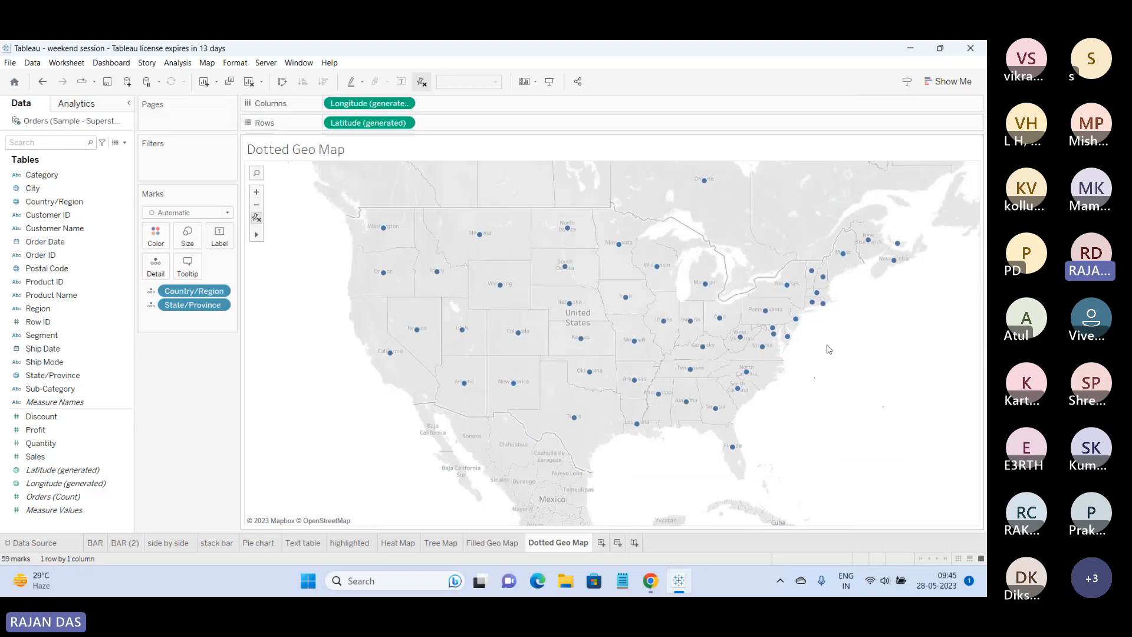
Add State/Province to the map in the Filled Geo Map sheet.
left_click(493, 542)
left_click(57, 376)
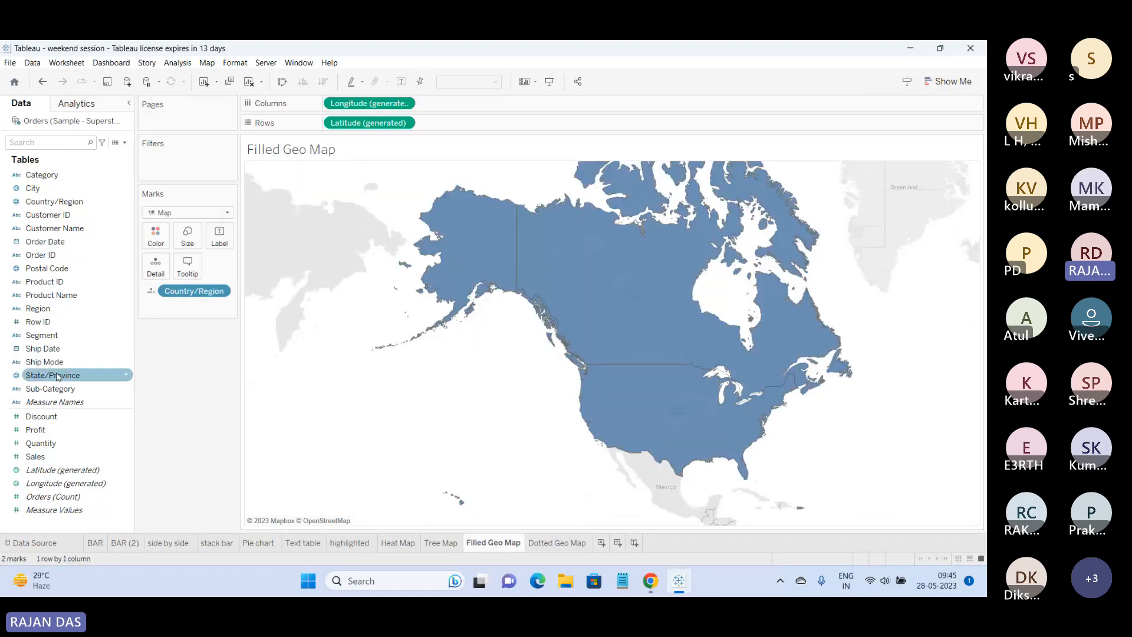
left_click_drag(57, 376, 589, 377)
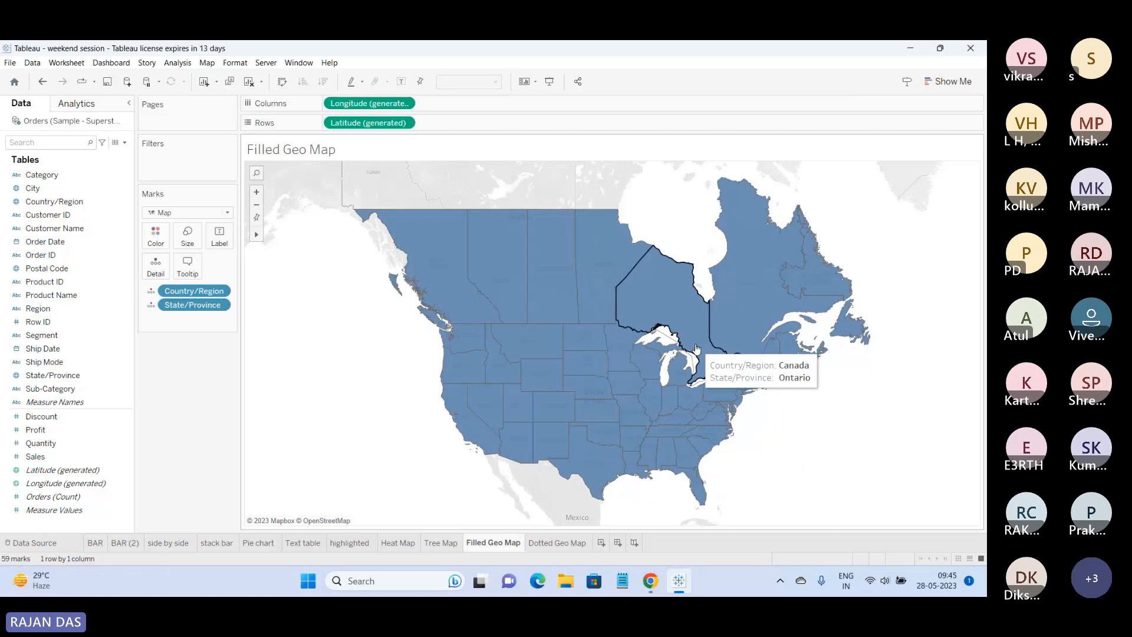
Compare the two map sheets and add City to the map in the Dotted Geo Map sheet.
left_click(560, 542)
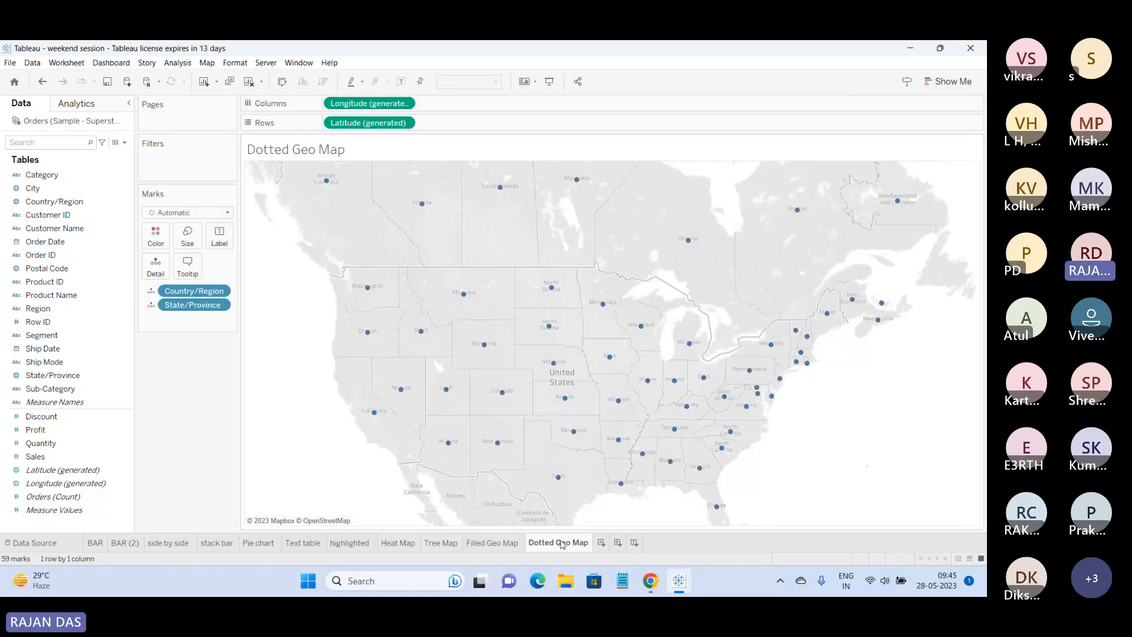
left_click(521, 542)
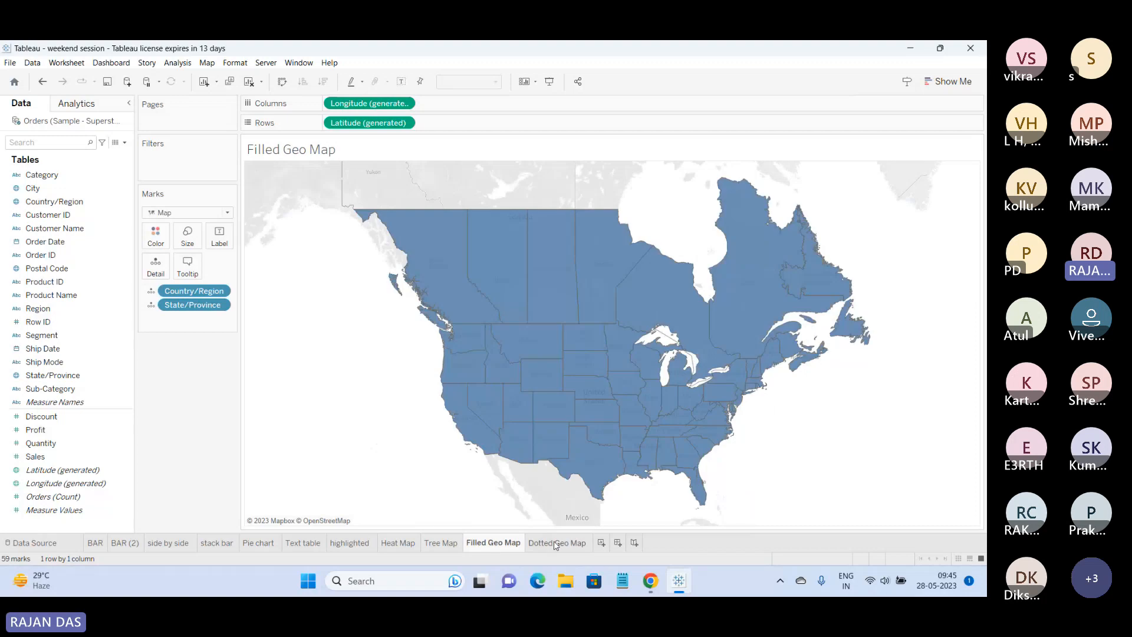
left_click(555, 542)
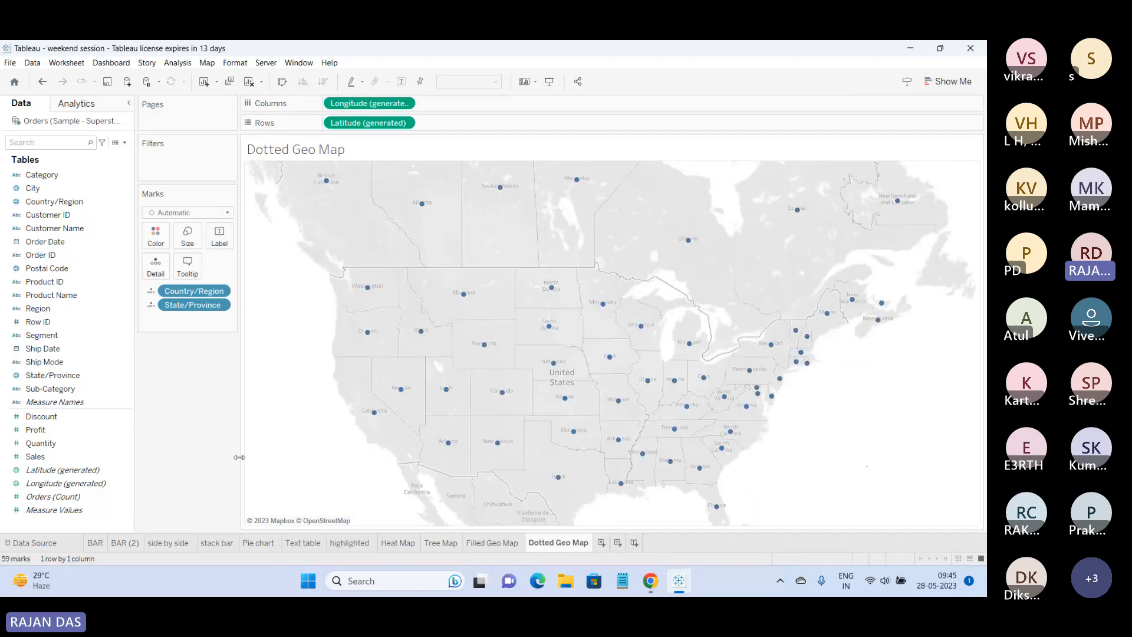
left_click_drag(33, 188, 511, 389)
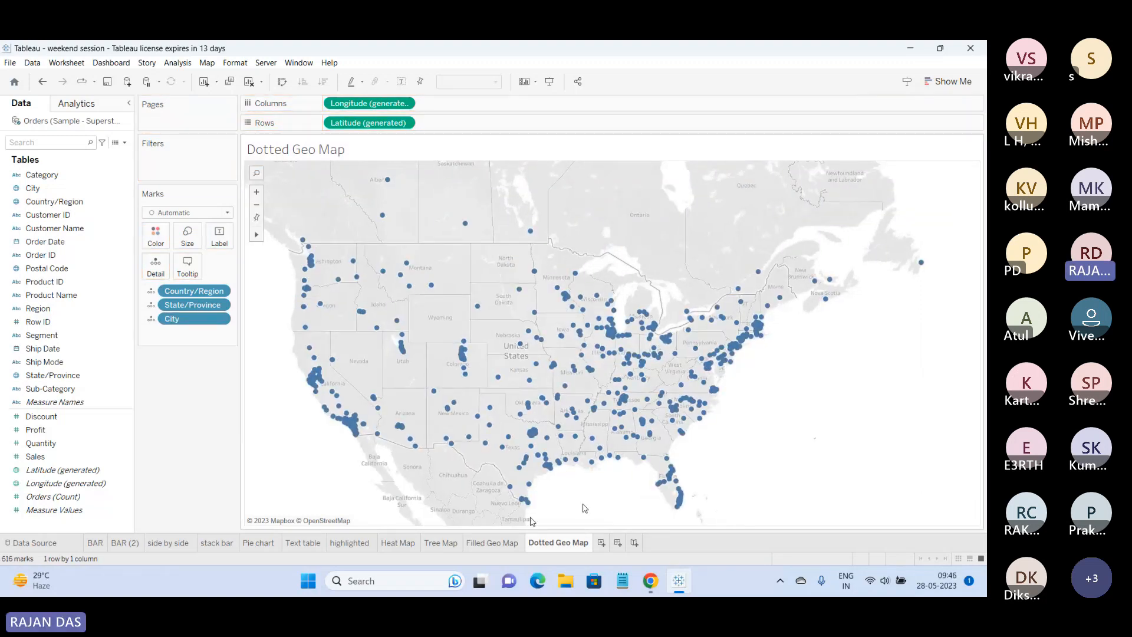
Add City to the map in the Filled Geo Map sheet.
left_click(493, 542)
left_click(28, 188)
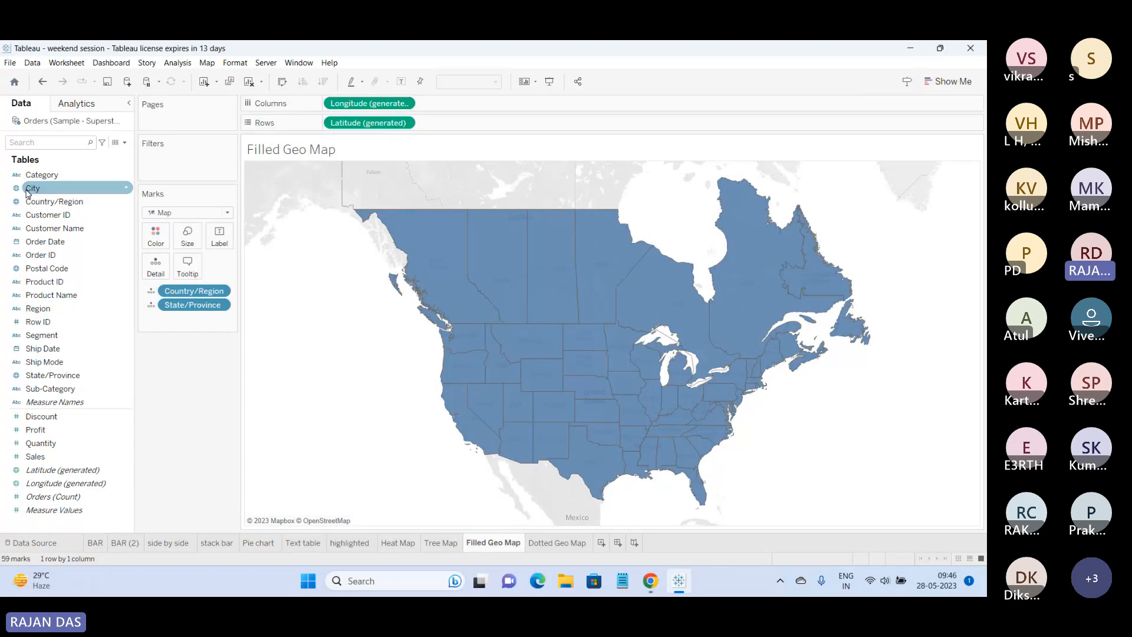
left_click_drag(28, 192, 513, 338)
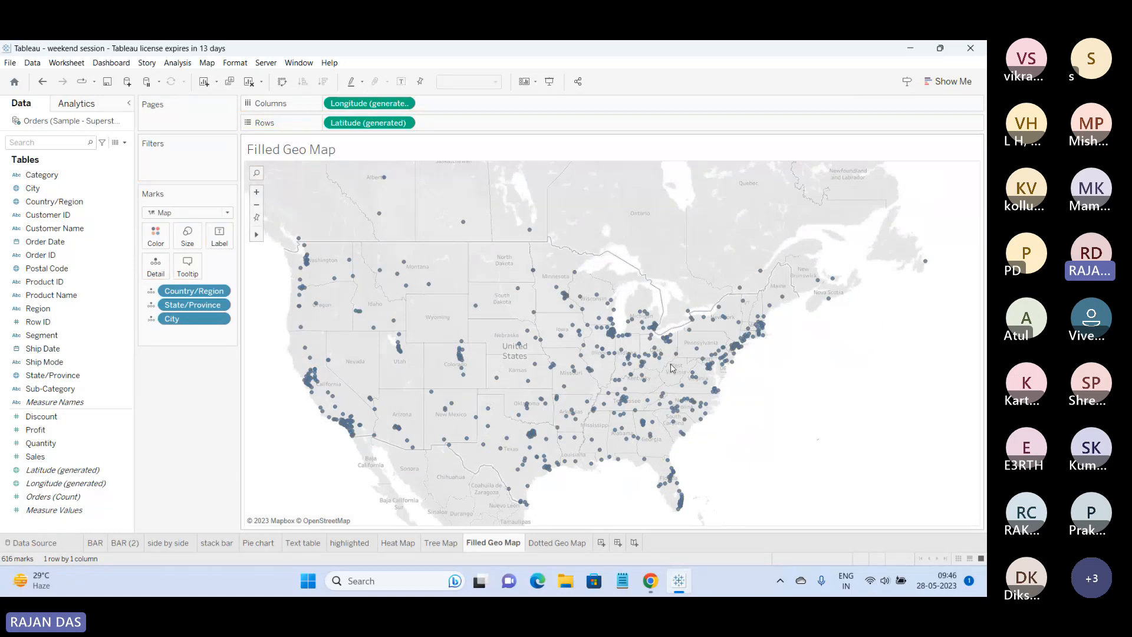
Compare the dotted and filled city maps, try removing City from the Filled Geo Map marks, and undo the removal.
left_click(558, 542)
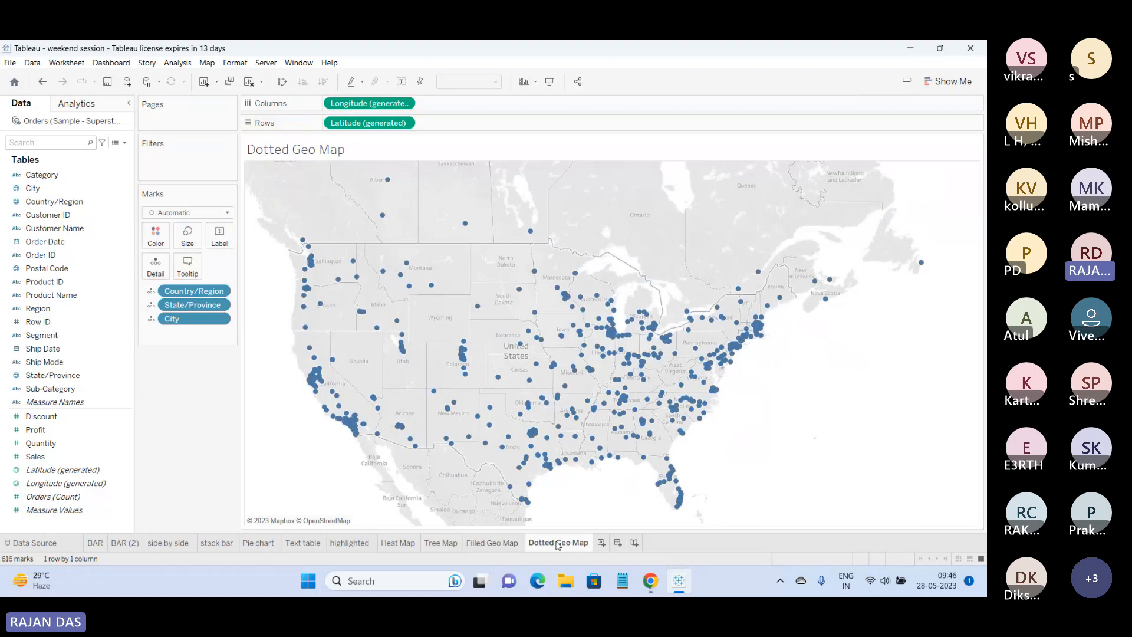
left_click(507, 544)
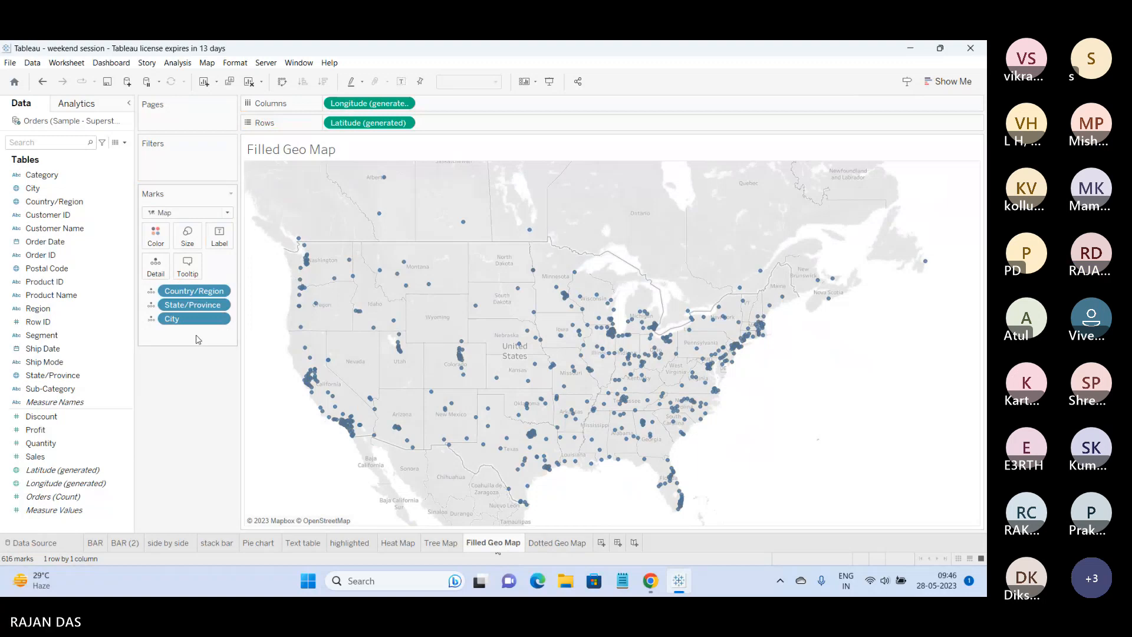
left_click_drag(186, 322, 176, 414)
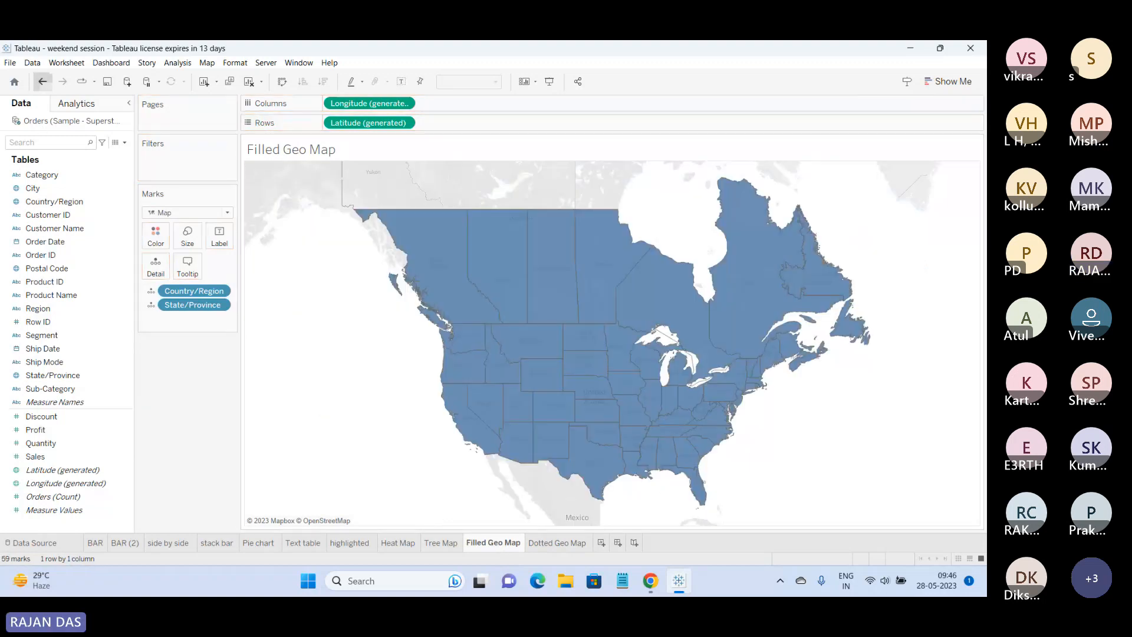
left_click(42, 81)
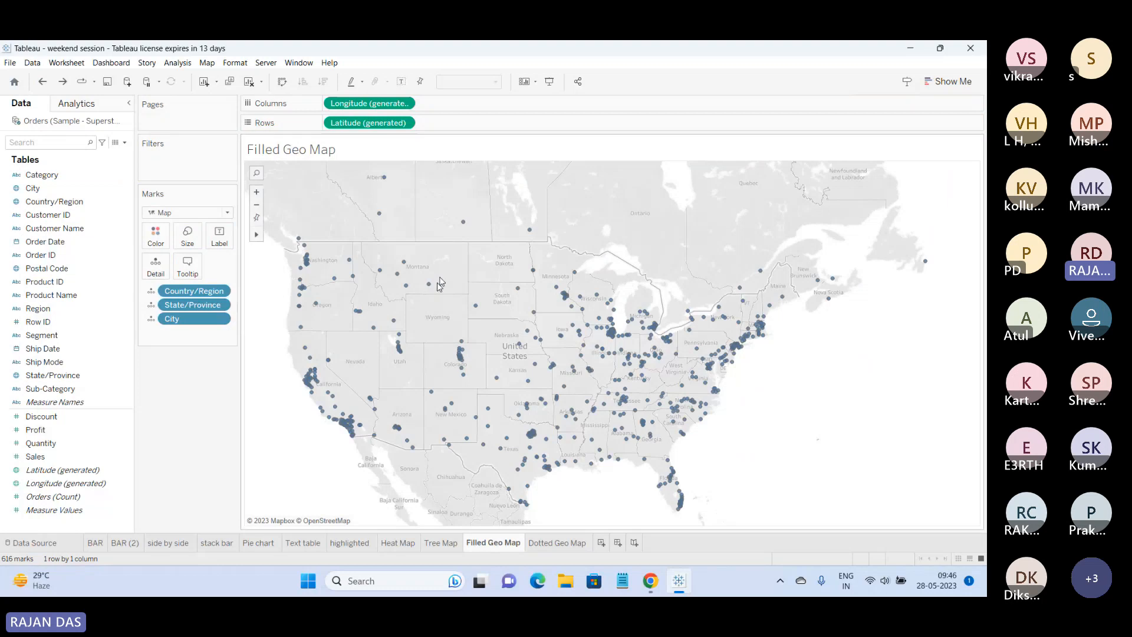
mouse_move(464, 226)
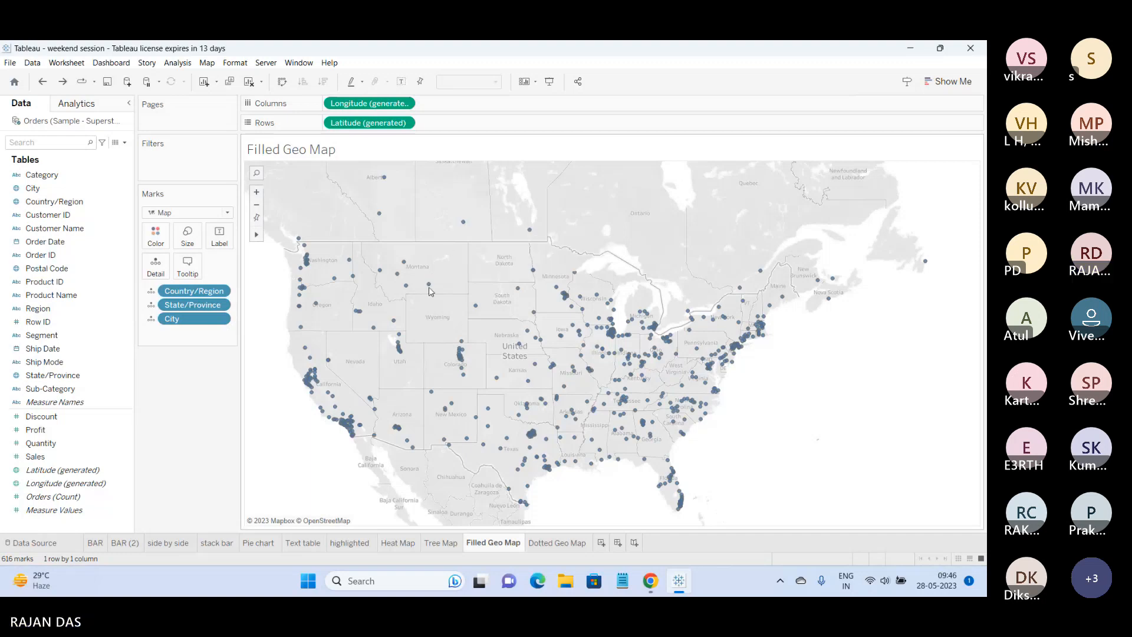
mouse_move(430, 289)
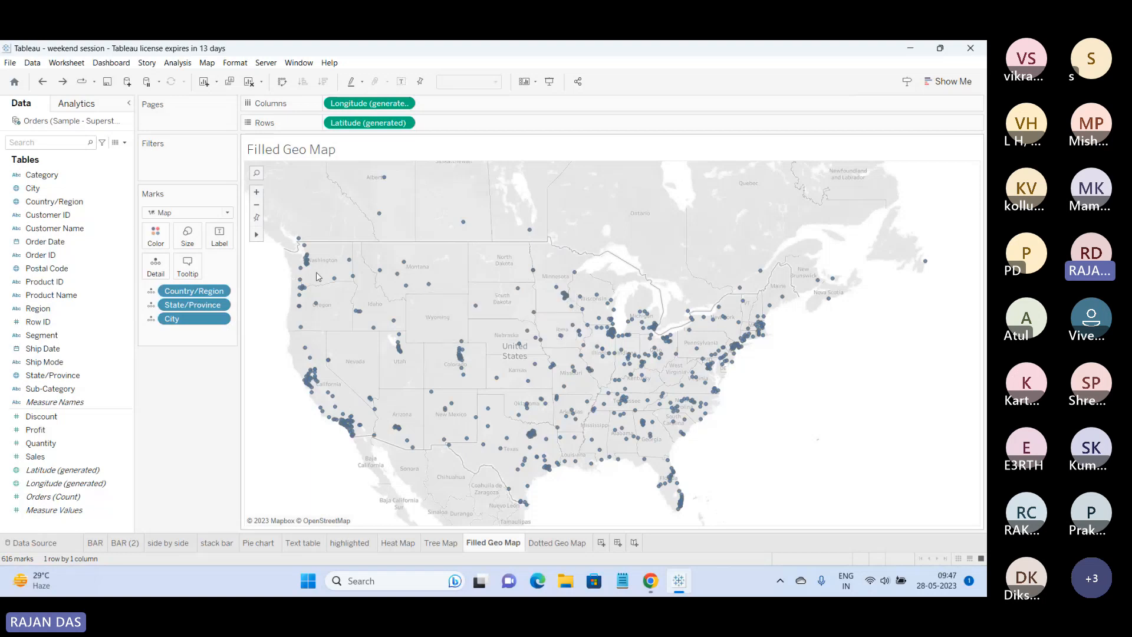
left_click(220, 235)
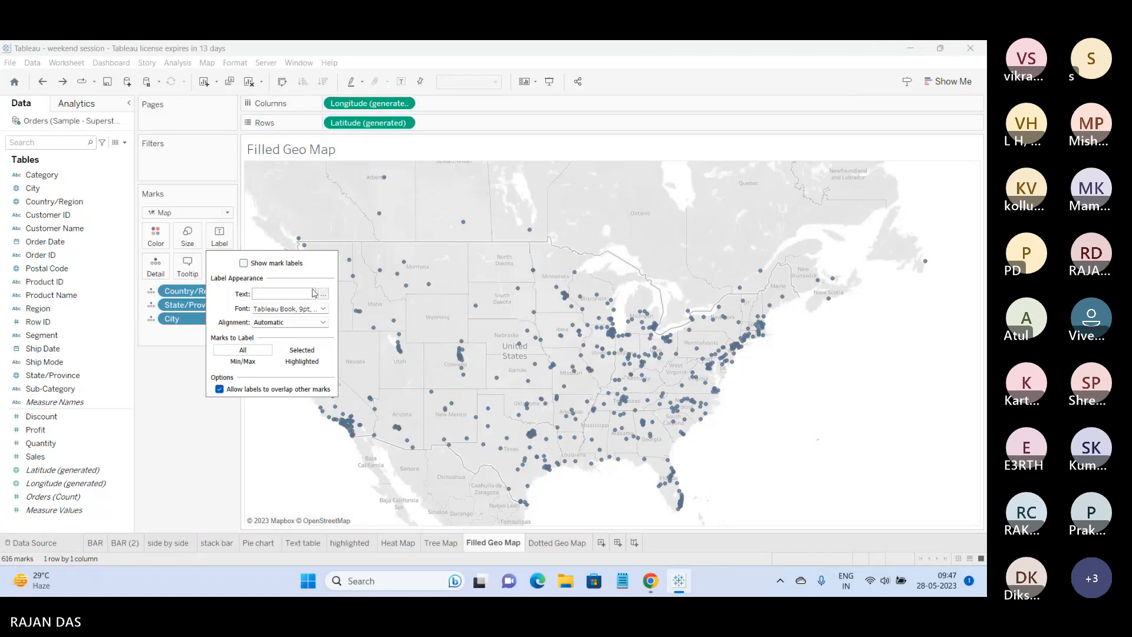
left_click(217, 425)
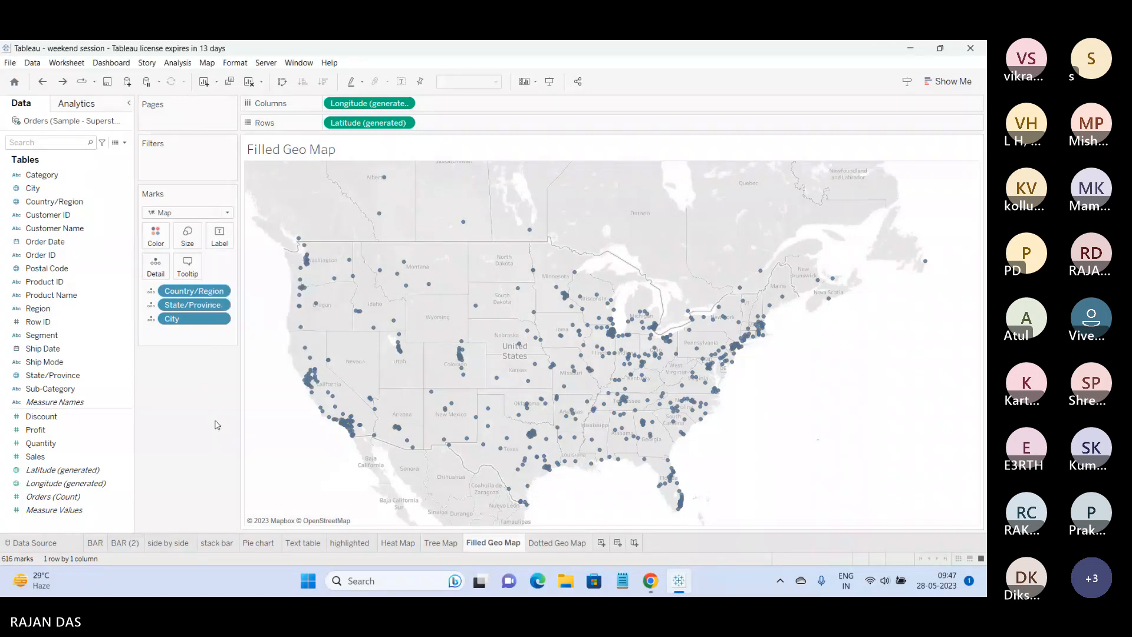
Move the State/Province line above Country/Region in the Filled Geo Map tooltip, and compare a city's tooltip with the one on Dotted Geo Map.
left_click(194, 267)
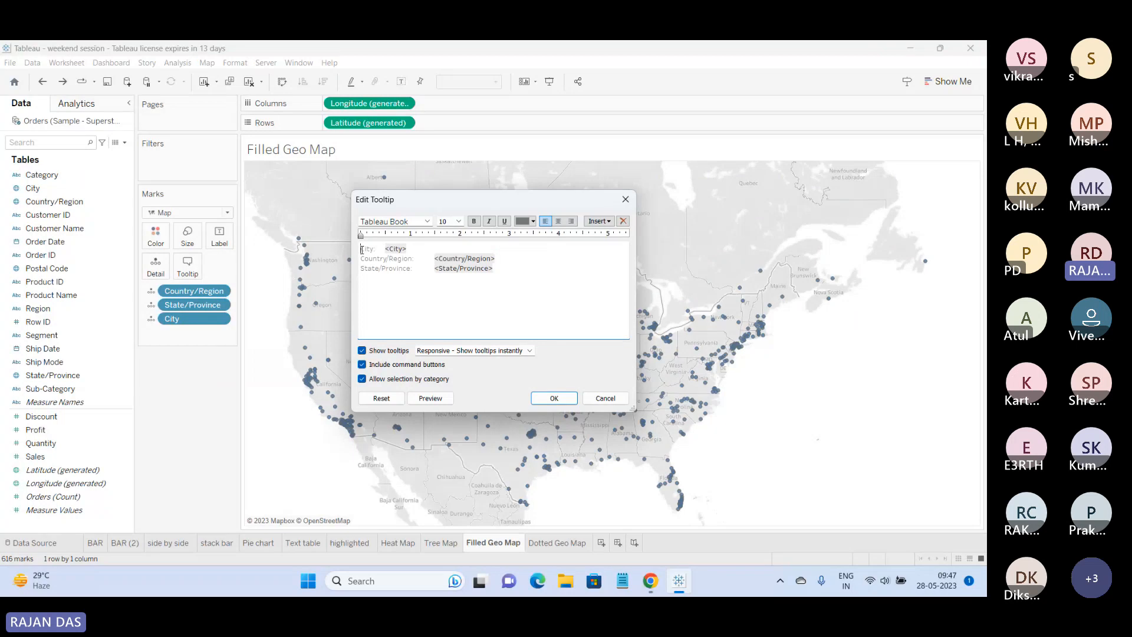
triple_click(398, 270)
key("ctrl+c")
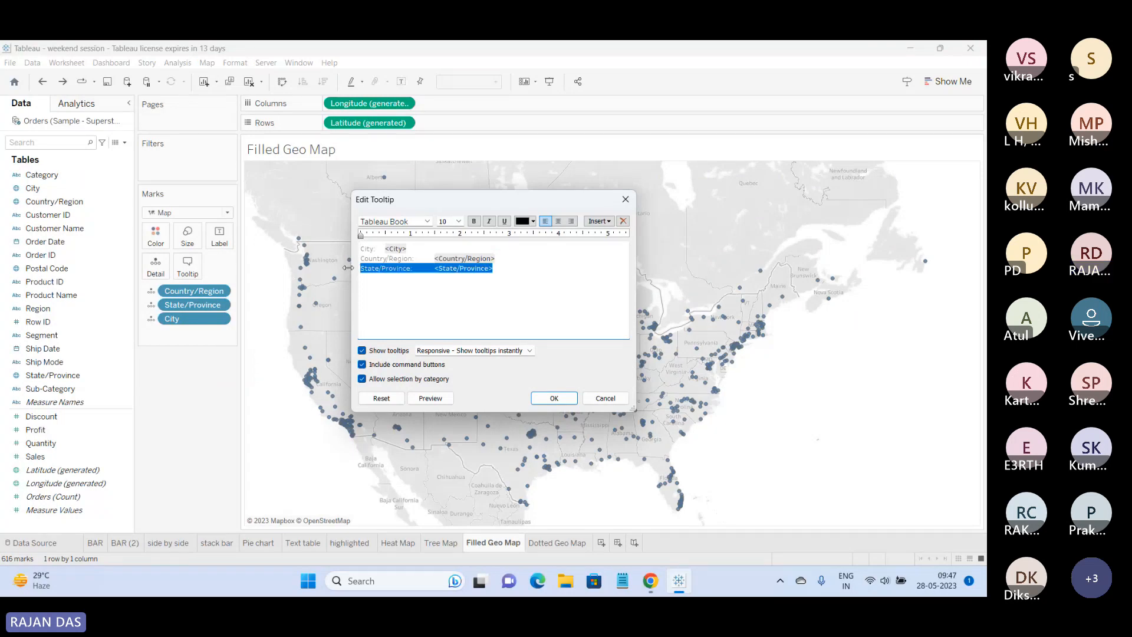
key("BackSpace")
left_click(360, 260)
key("Return")
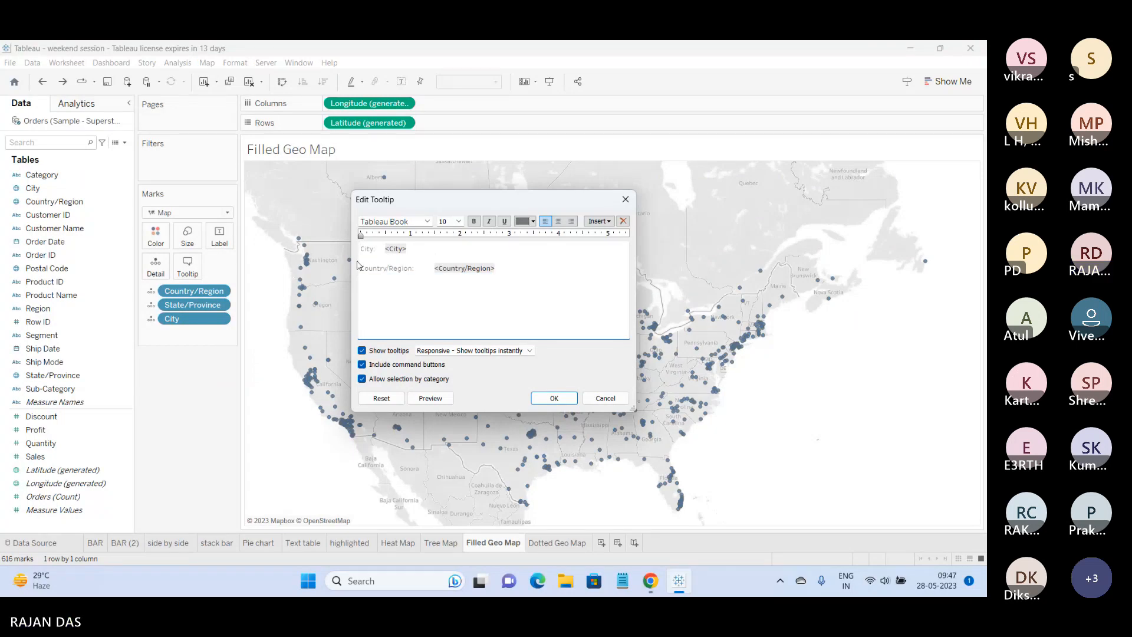
key("ctrl+v")
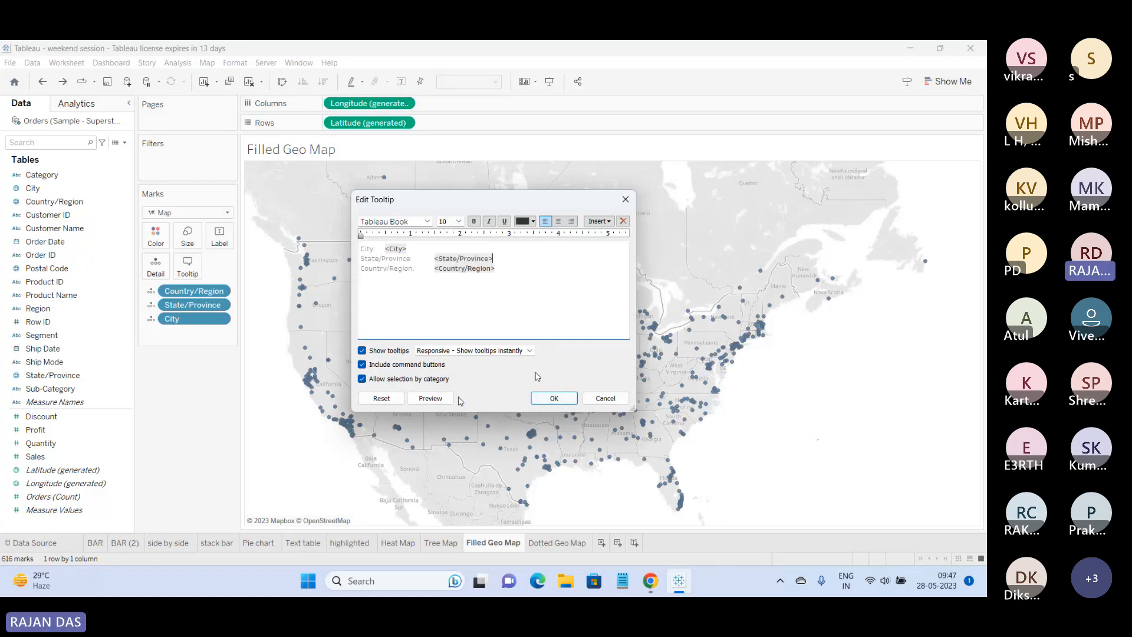
left_click(432, 399)
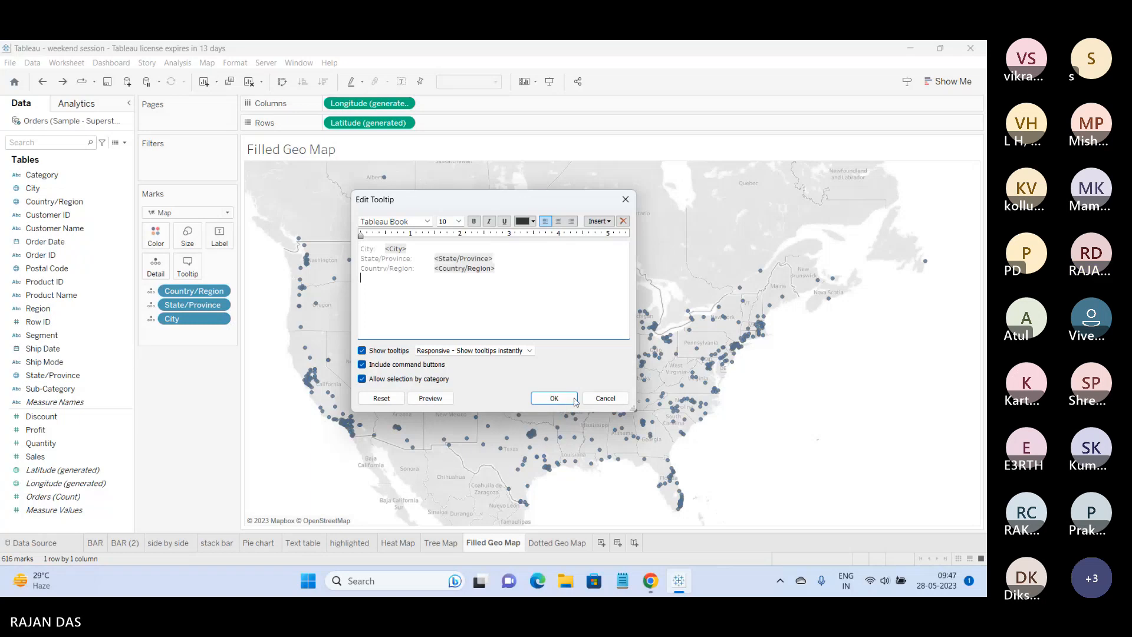
left_click(561, 398)
mouse_move(565, 390)
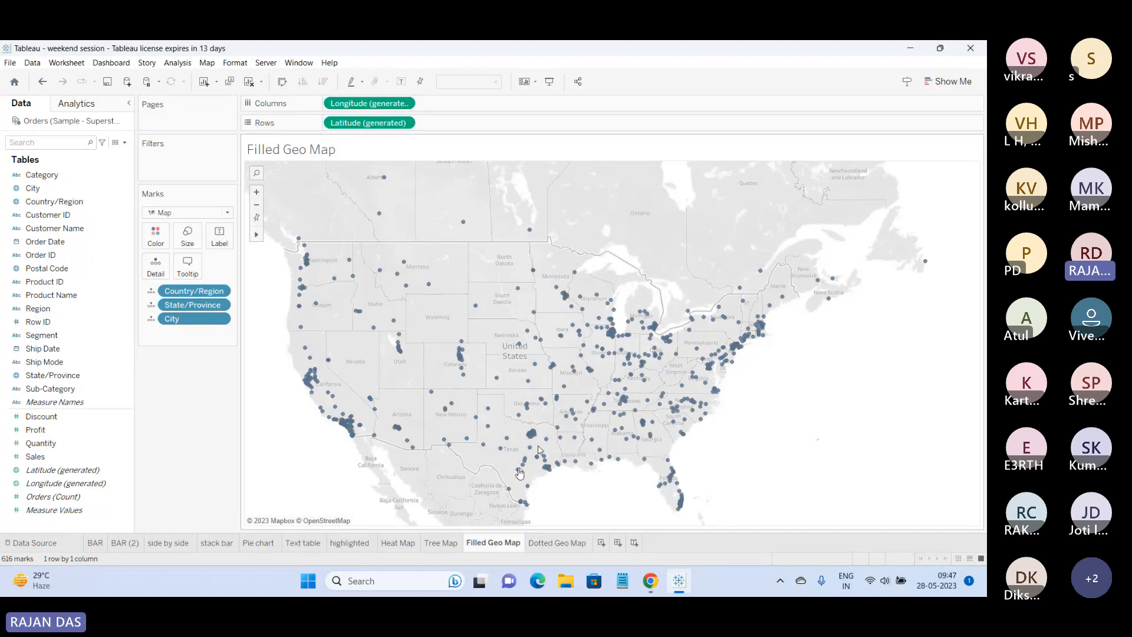
left_click(555, 543)
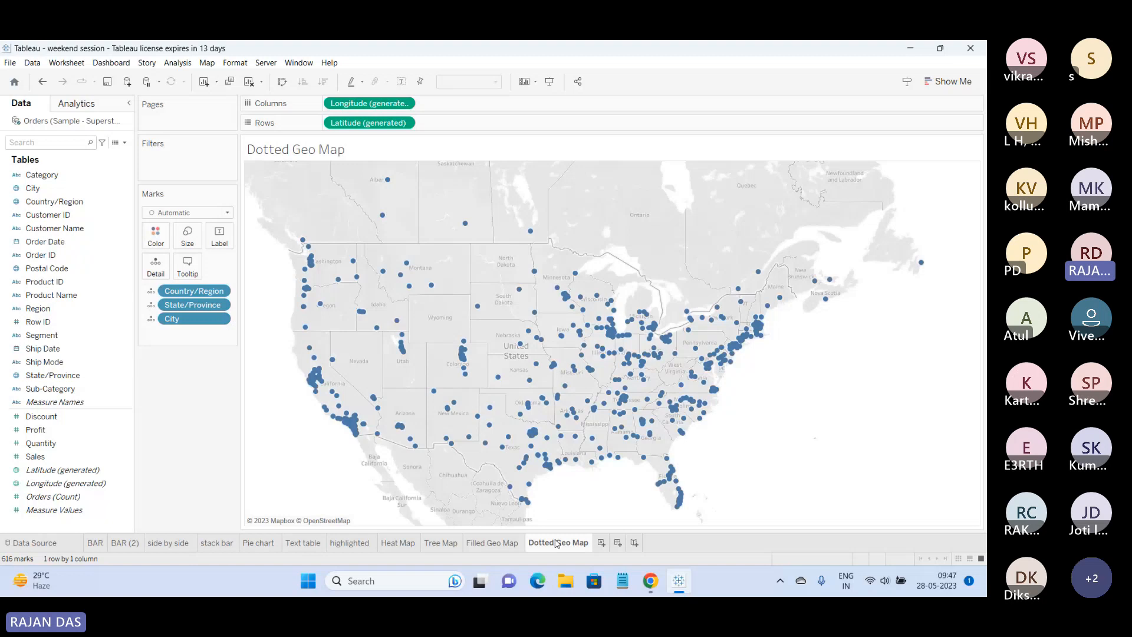
mouse_move(528, 461)
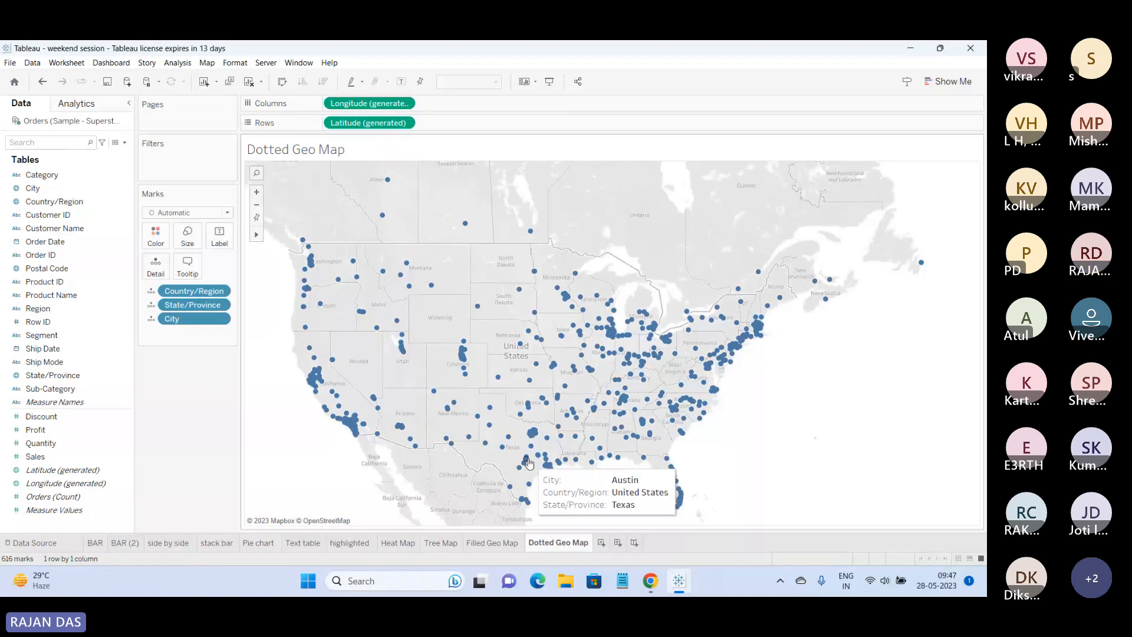
Add Postal Code as detail to the maps in the Filled Geo Map and Dotted Geo Map sheets.
left_click(489, 543)
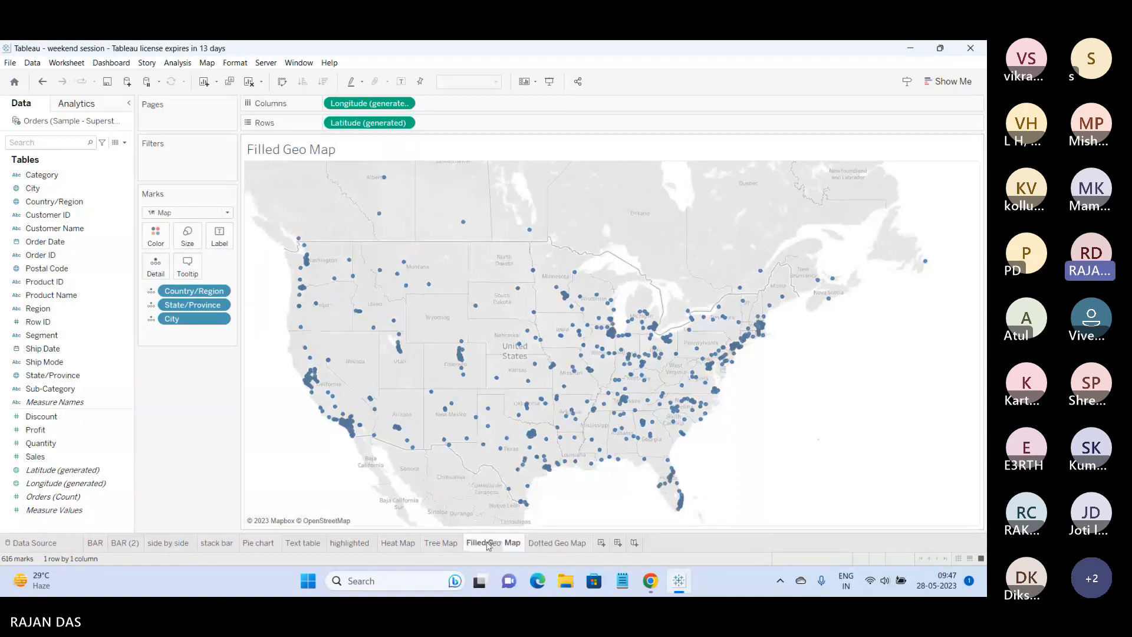
left_click_drag(48, 268, 156, 266)
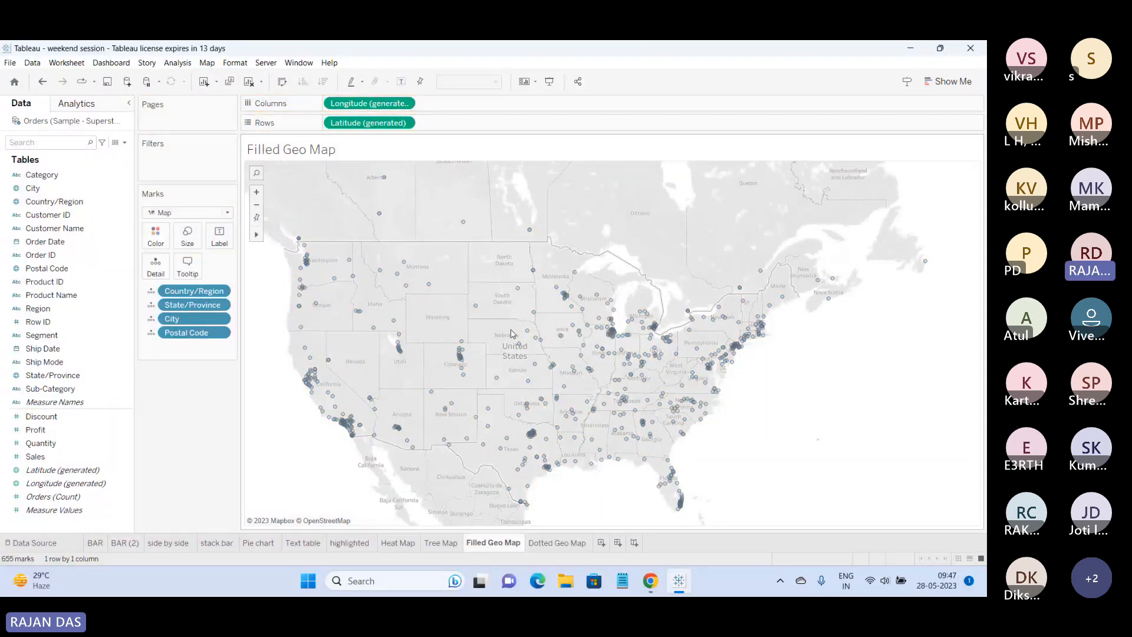
mouse_move(534, 272)
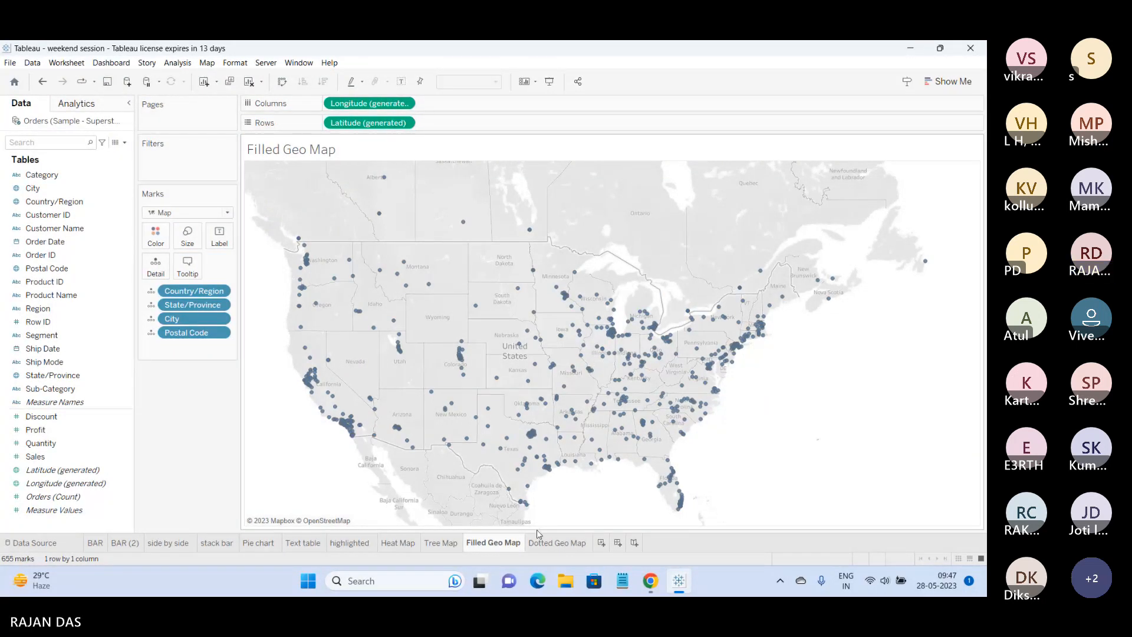
left_click(551, 543)
left_click_drag(46, 268, 155, 267)
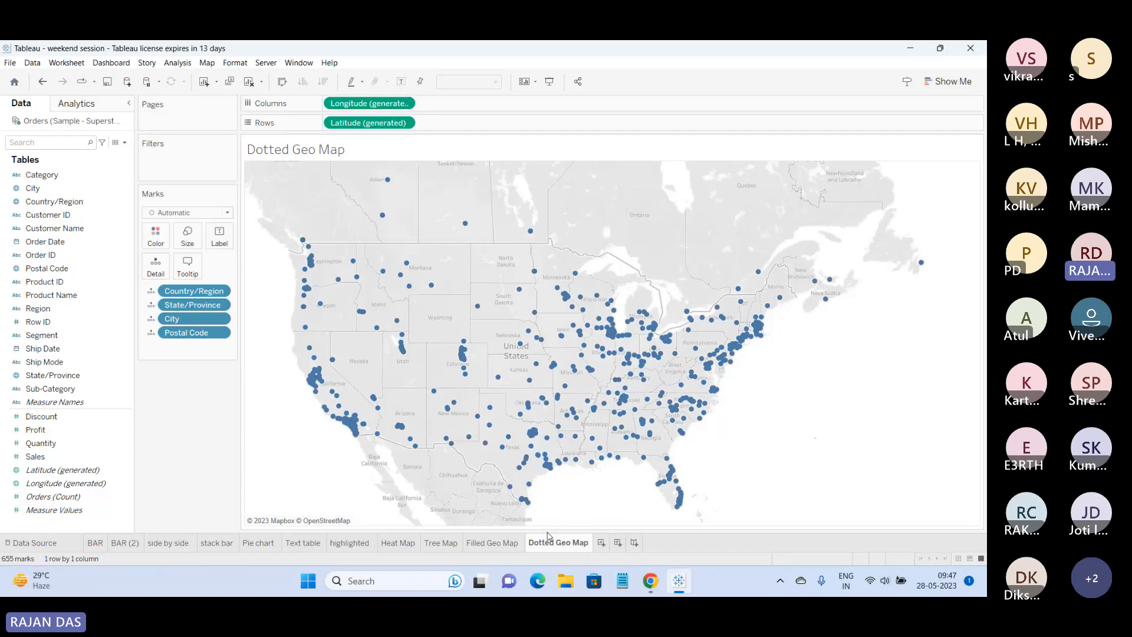
Remove Postal Code and City from the marks in both the Dotted Geo Map and Filled Geo Map sheets.
left_click_drag(195, 333, 191, 387)
left_click_drag(188, 319, 163, 420)
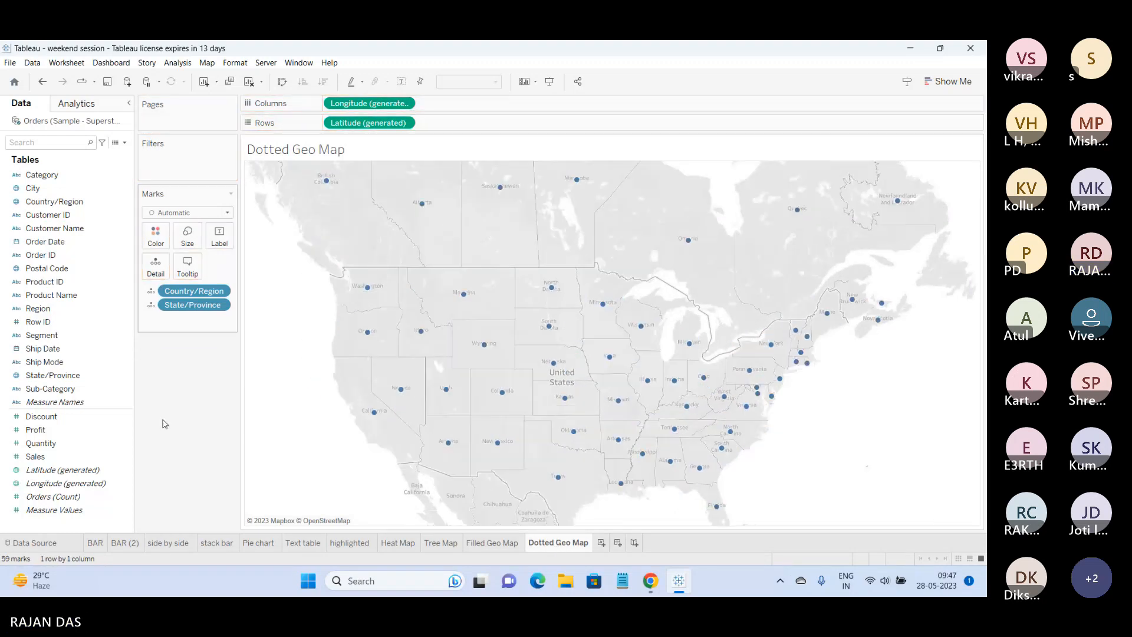
left_click(493, 542)
left_click_drag(193, 333, 159, 445)
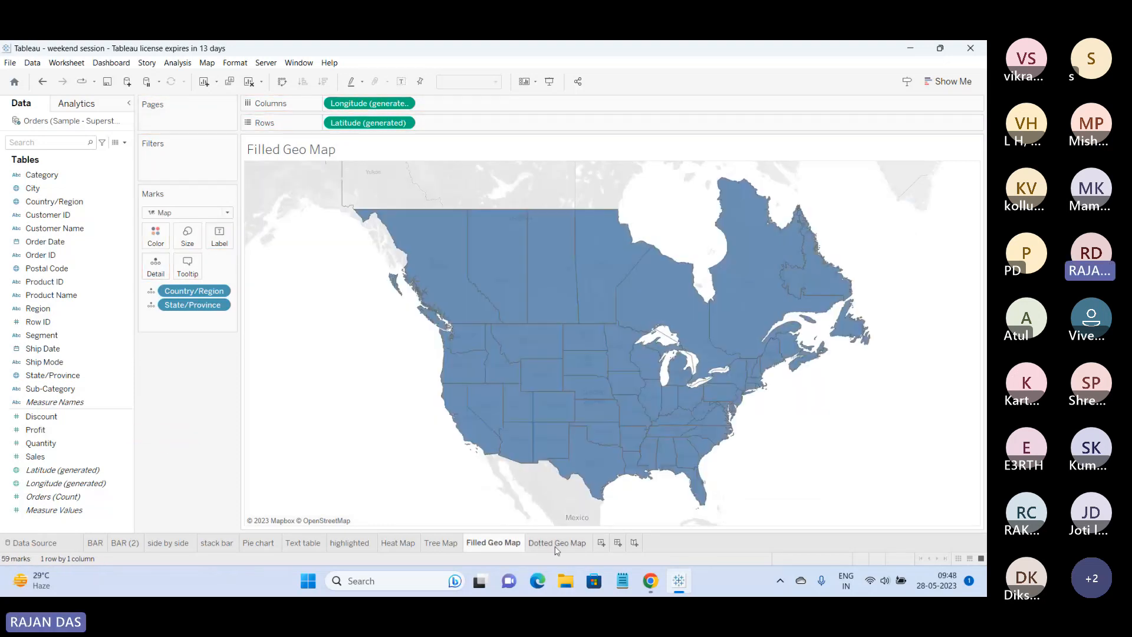
Compare the two state-level maps and color the Filled Geo Map by State/Province.
left_click(554, 542)
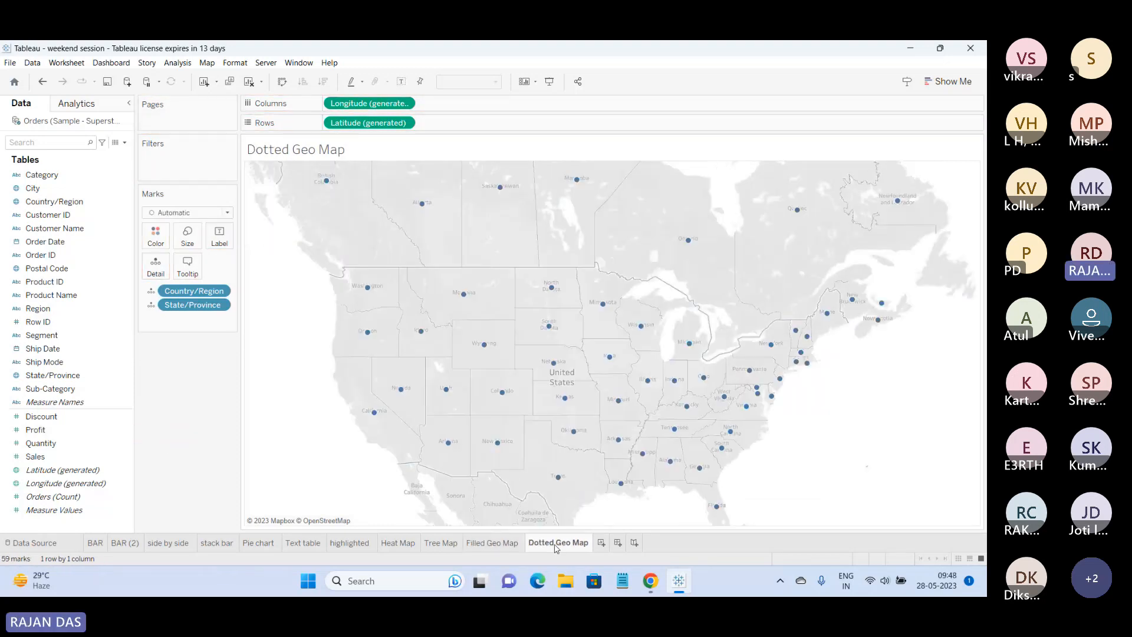
left_click(515, 543)
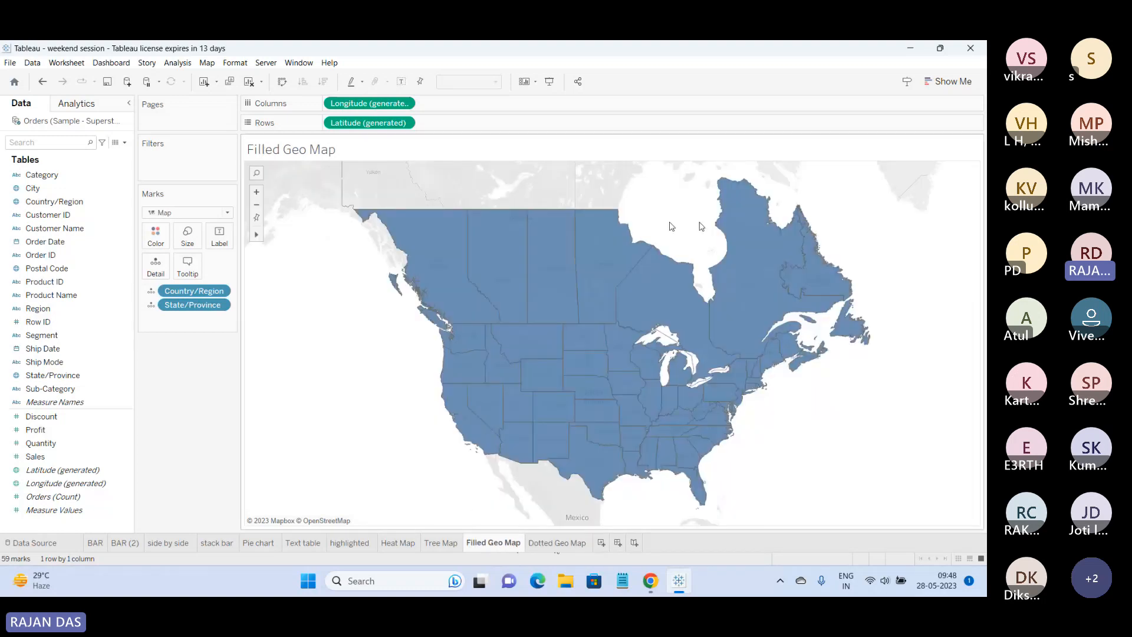
mouse_move(643, 446)
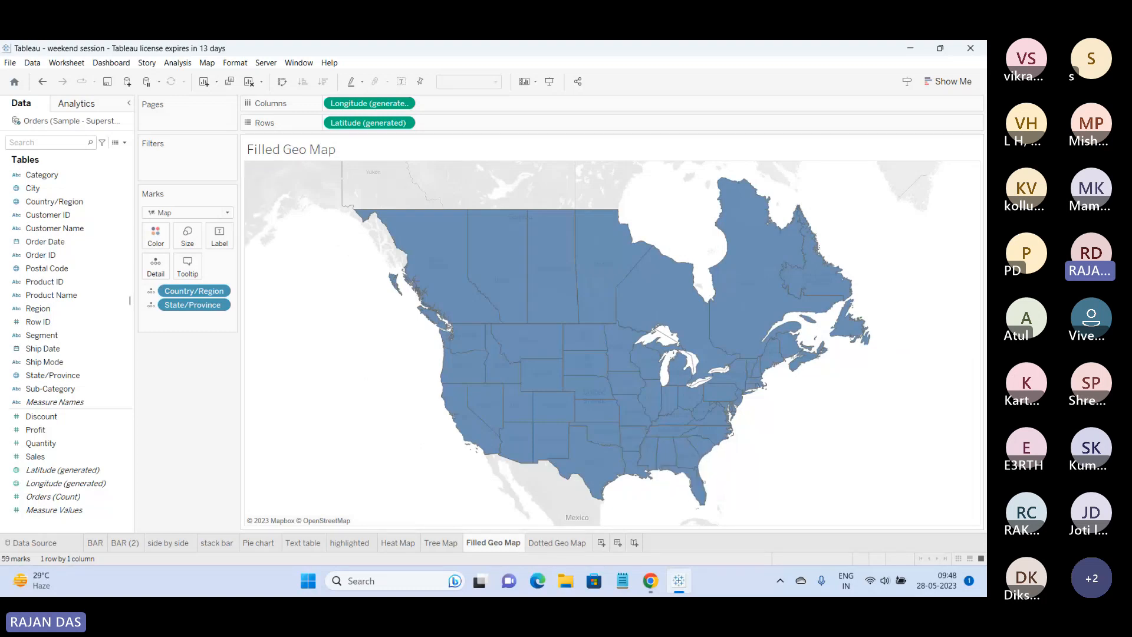
left_click_drag(52, 375, 155, 234)
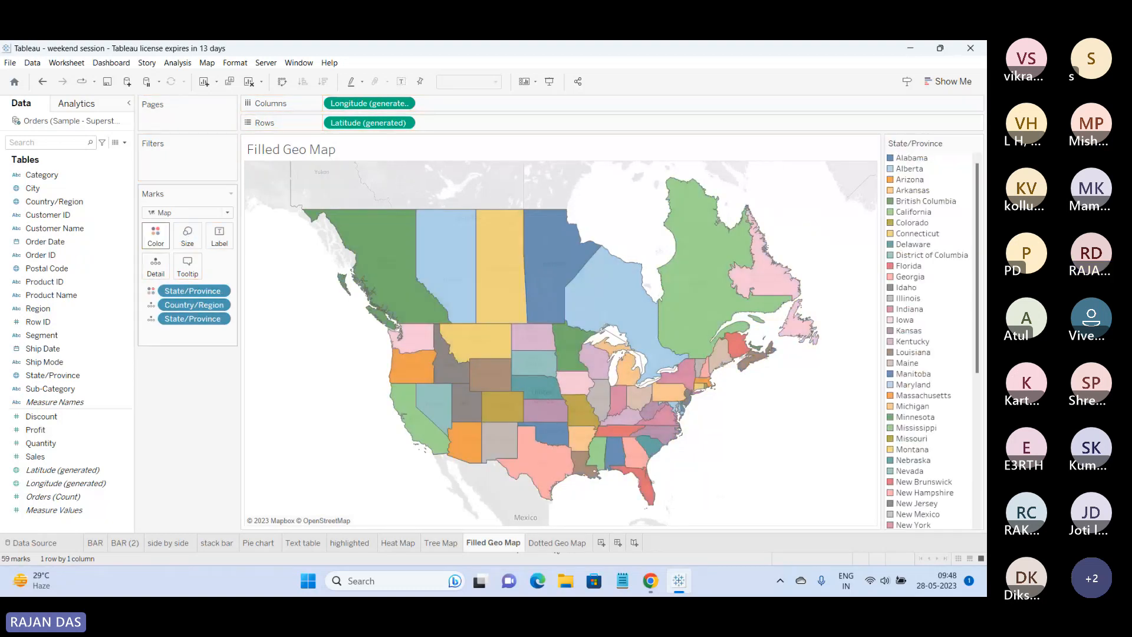
Assign the Color Blind palette to the State/Province colors of the Filled Geo Map.
left_click(156, 241)
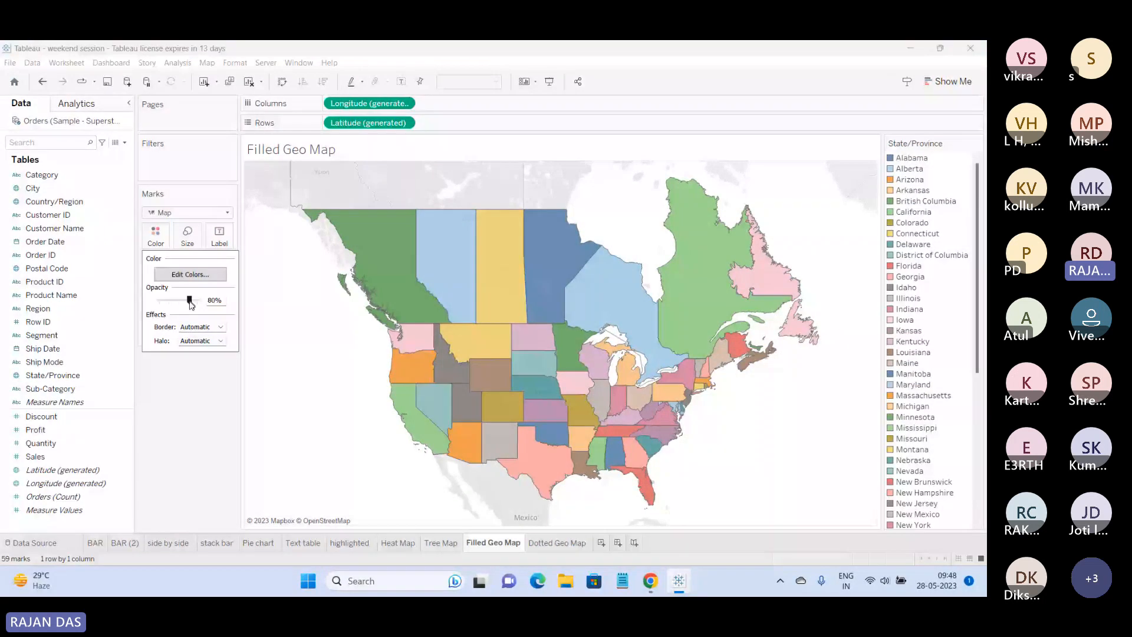
left_click(189, 274)
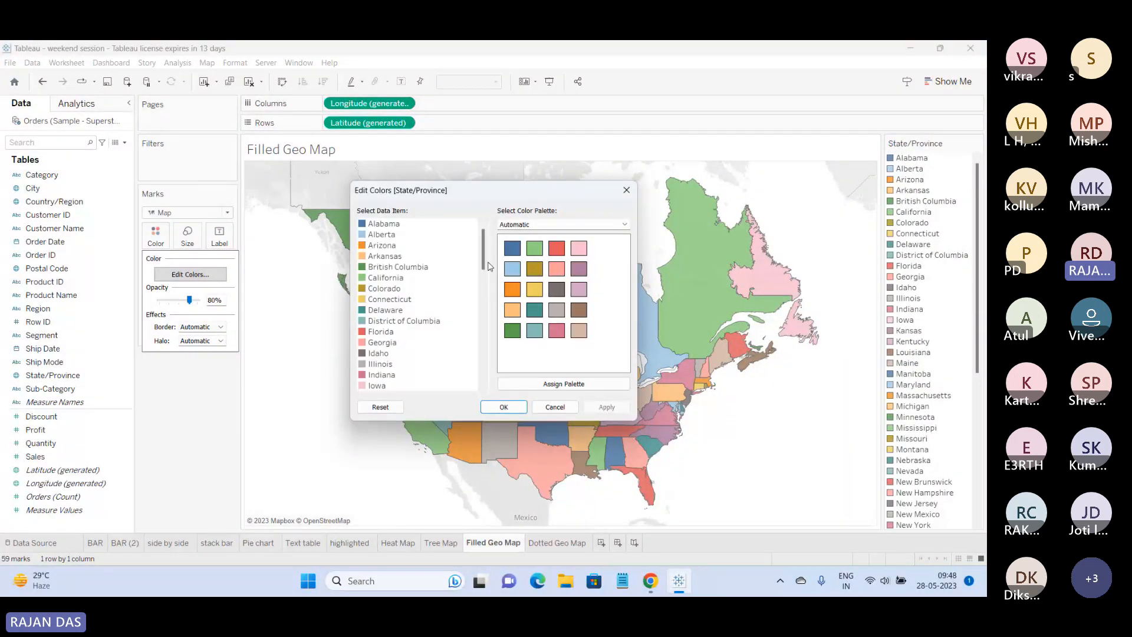
left_click(531, 224)
left_click(534, 262)
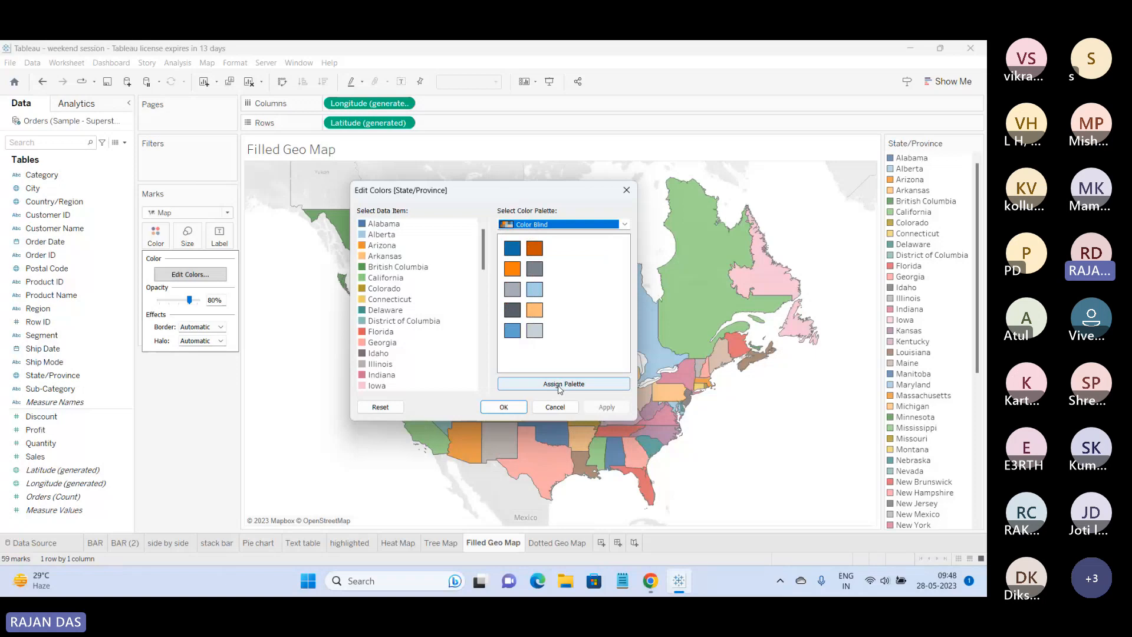
left_click(560, 384)
left_click(540, 328)
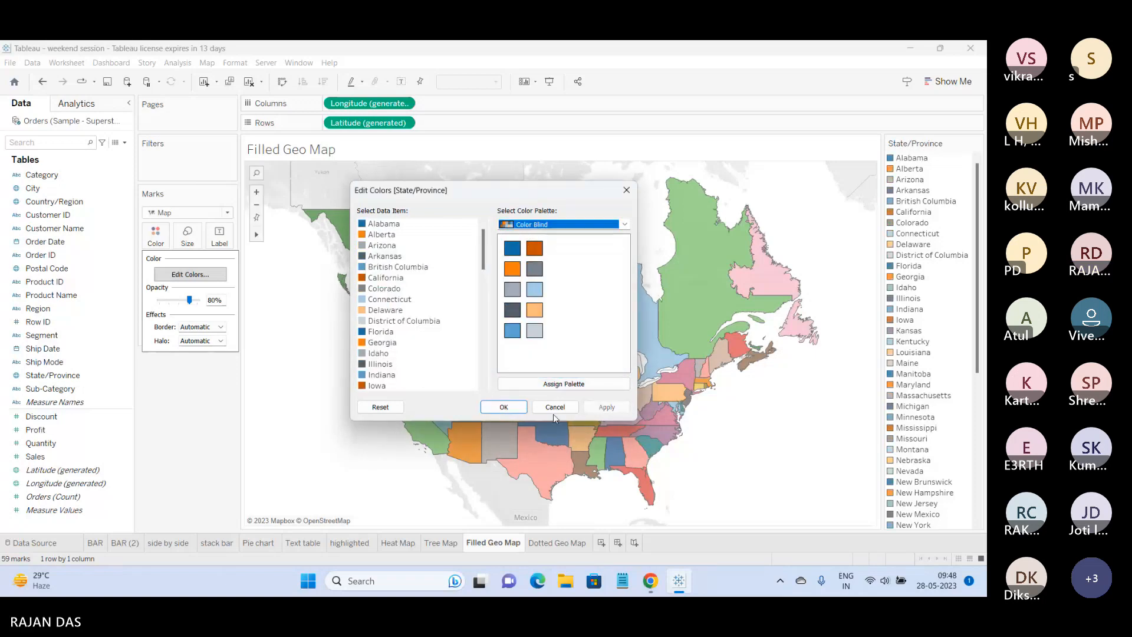
left_click(503, 406)
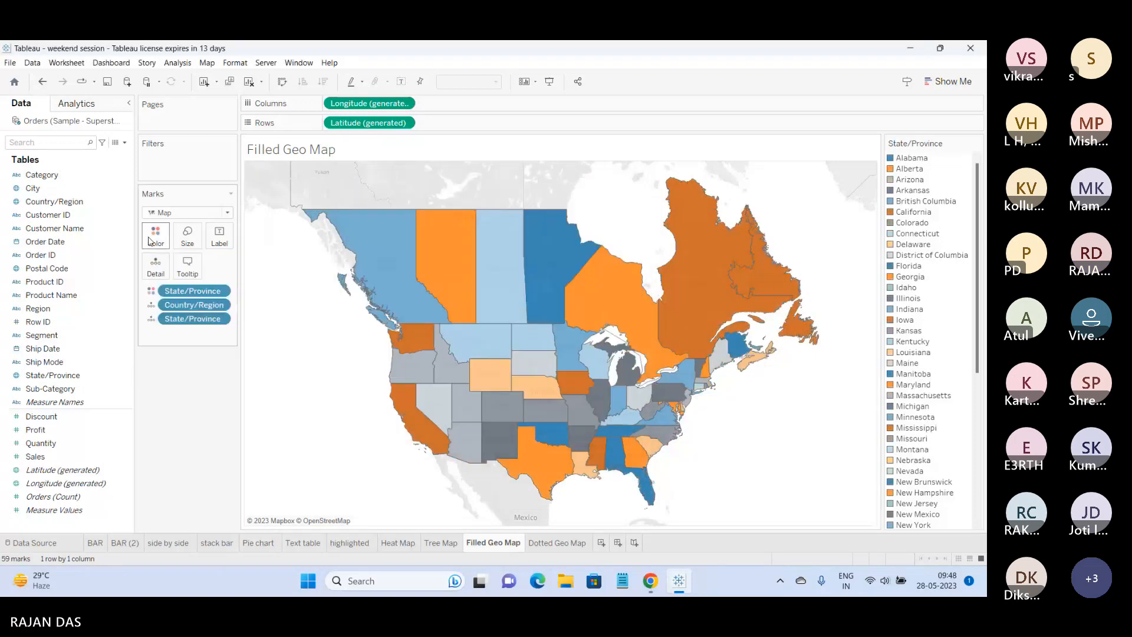
Assign the Tableau 20 palette to the State/Province colors of the Filled Geo Map.
left_click(151, 239)
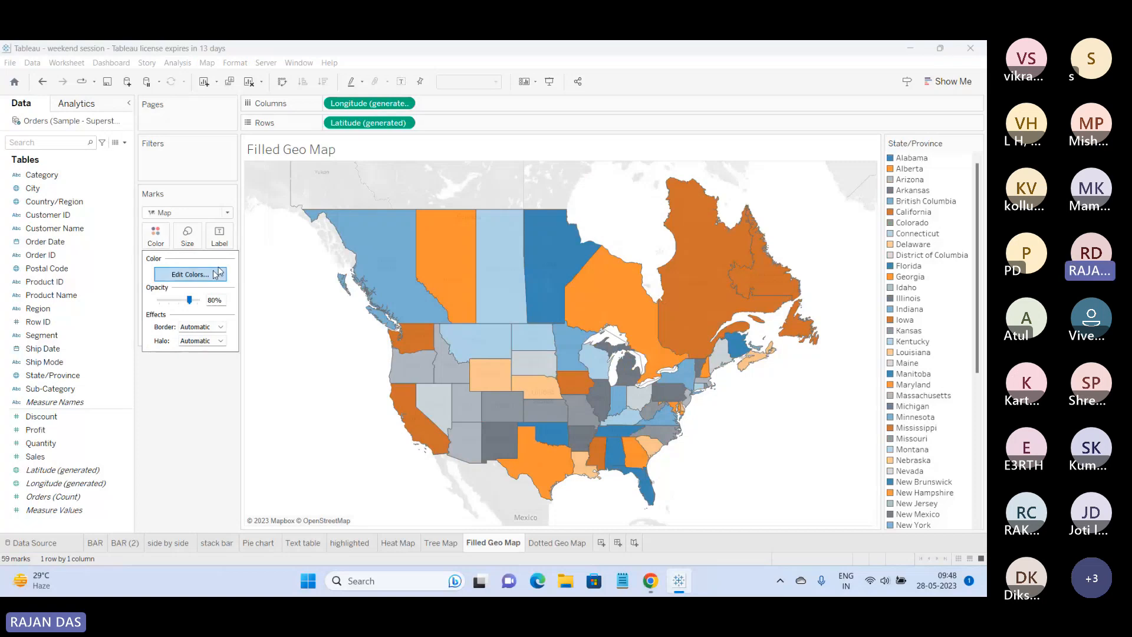
left_click(210, 277)
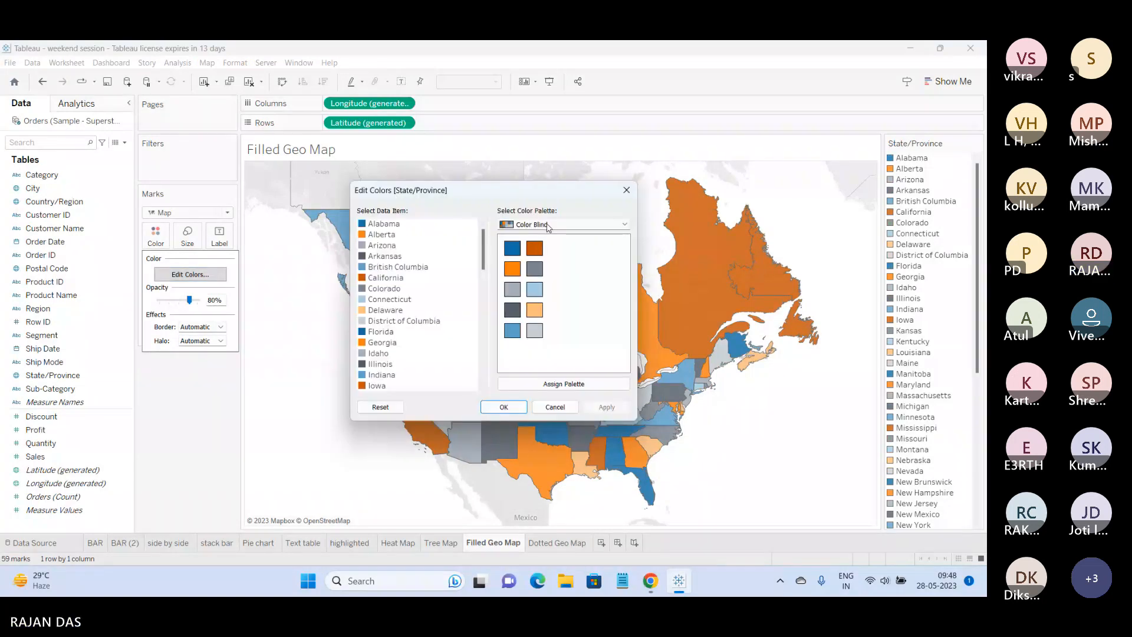
left_click(548, 227)
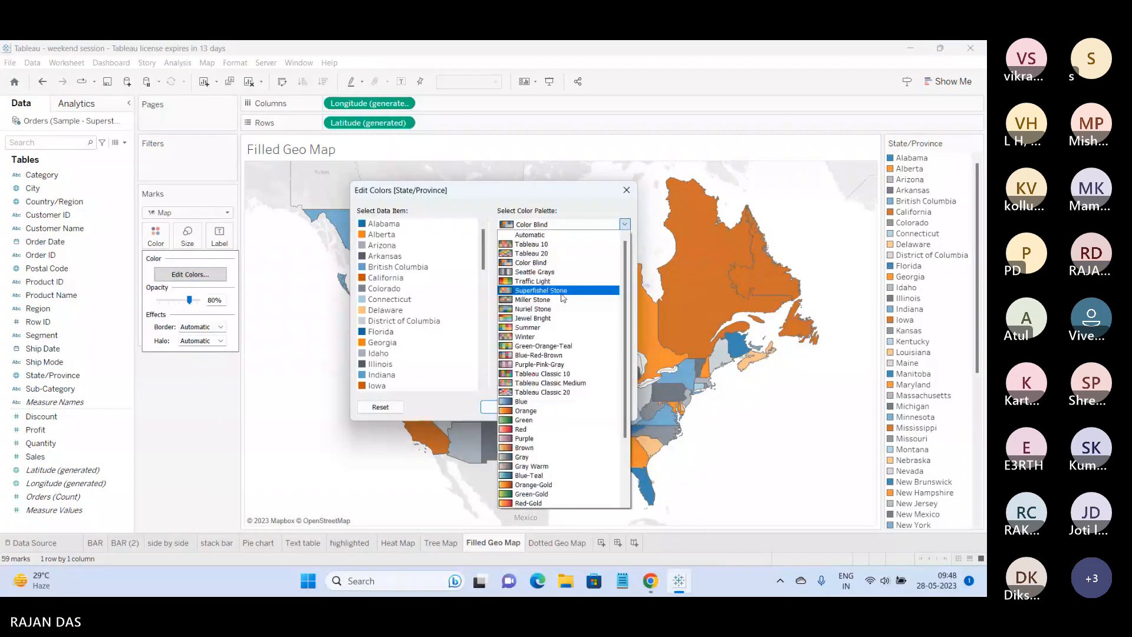
left_click(552, 254)
left_click(572, 383)
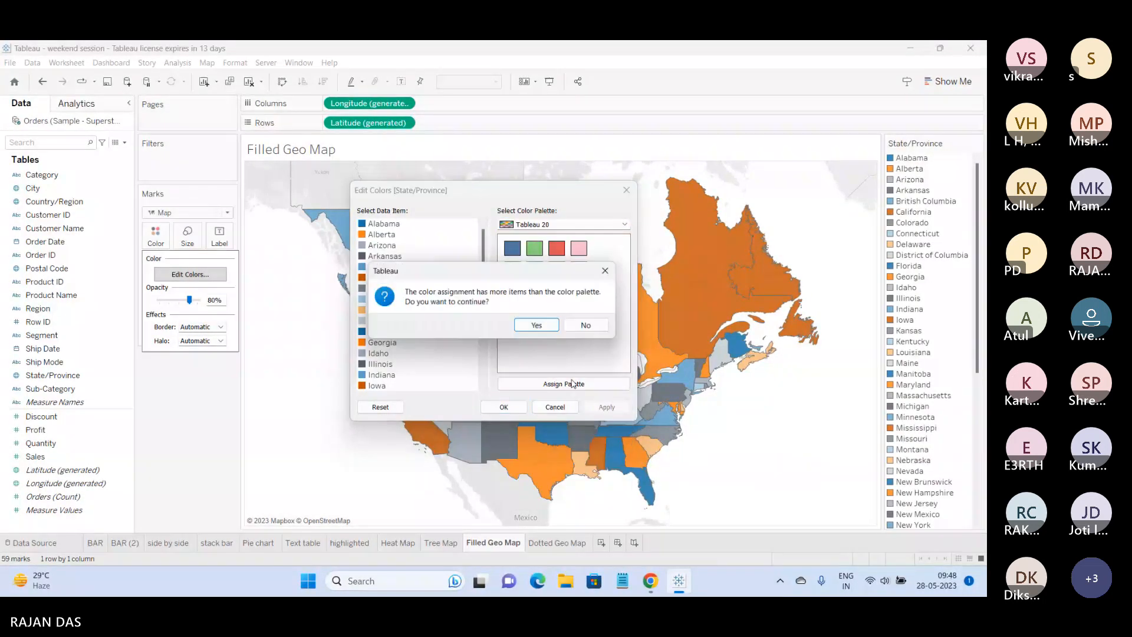
left_click(536, 325)
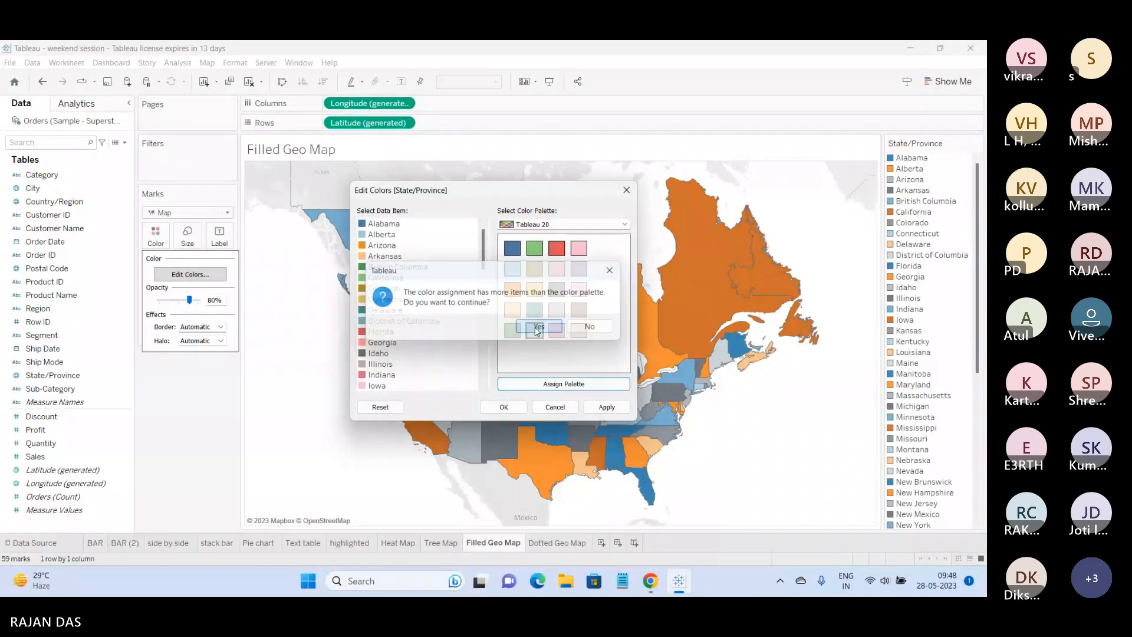
left_click(546, 412)
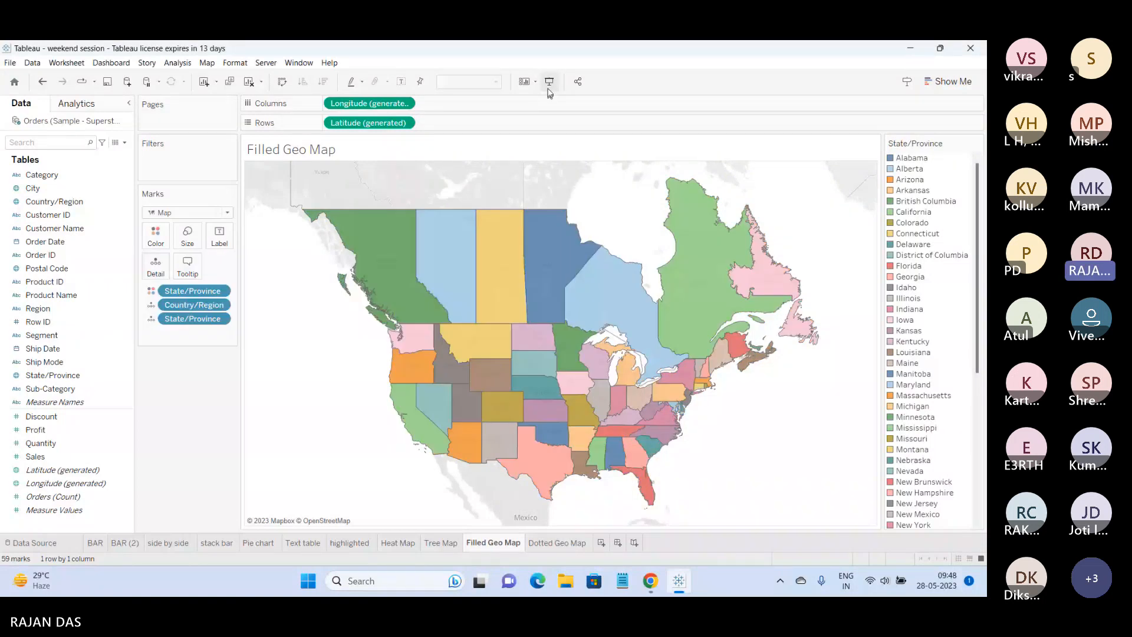
Color the marks in the Dotted Geo Map sheet by State/Province.
left_click(557, 542)
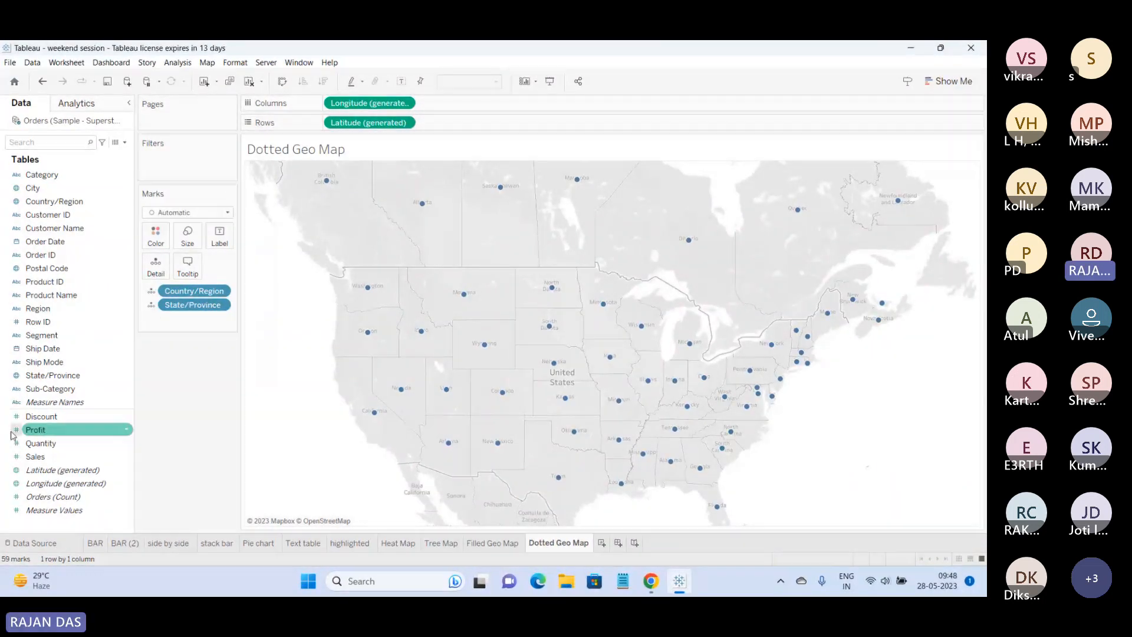
left_click_drag(53, 375, 159, 235)
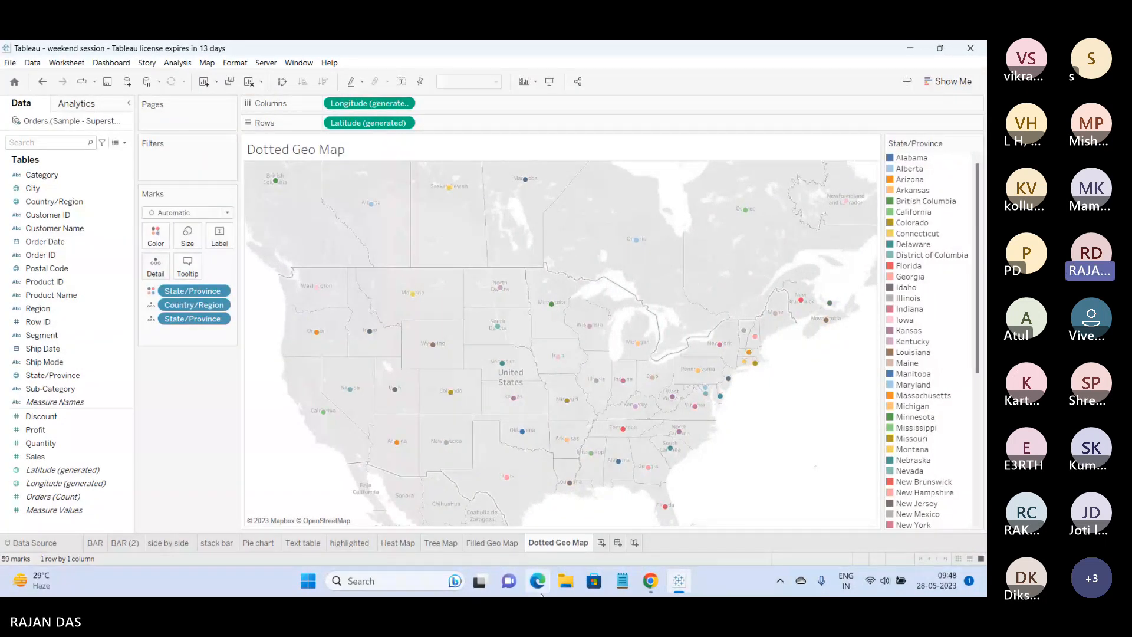
Compare the Filled Geo Map and Dotted Geo Map sheets in presentation mode, and return to the Dotted Geo Map worksheet.
left_click(549, 81)
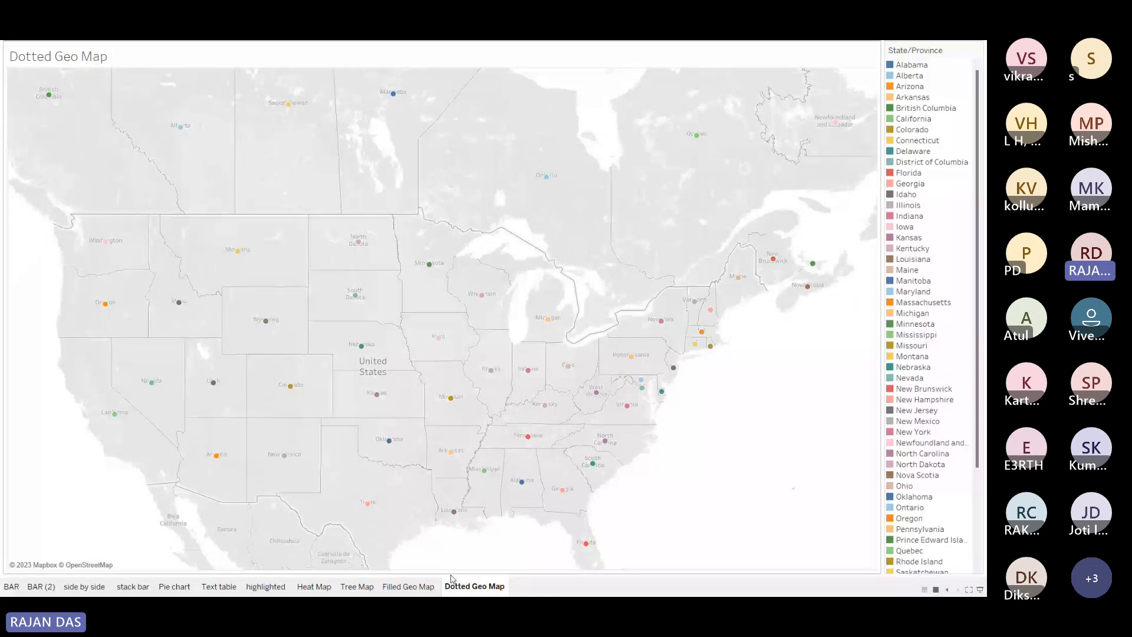
left_click(407, 588)
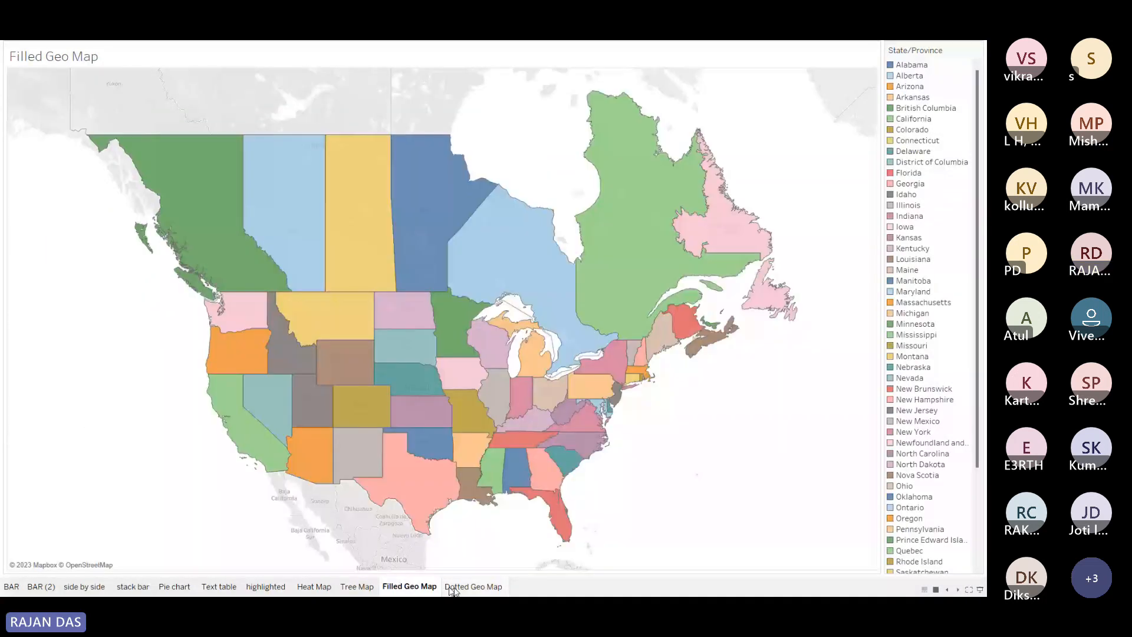
left_click(460, 587)
key("Left")
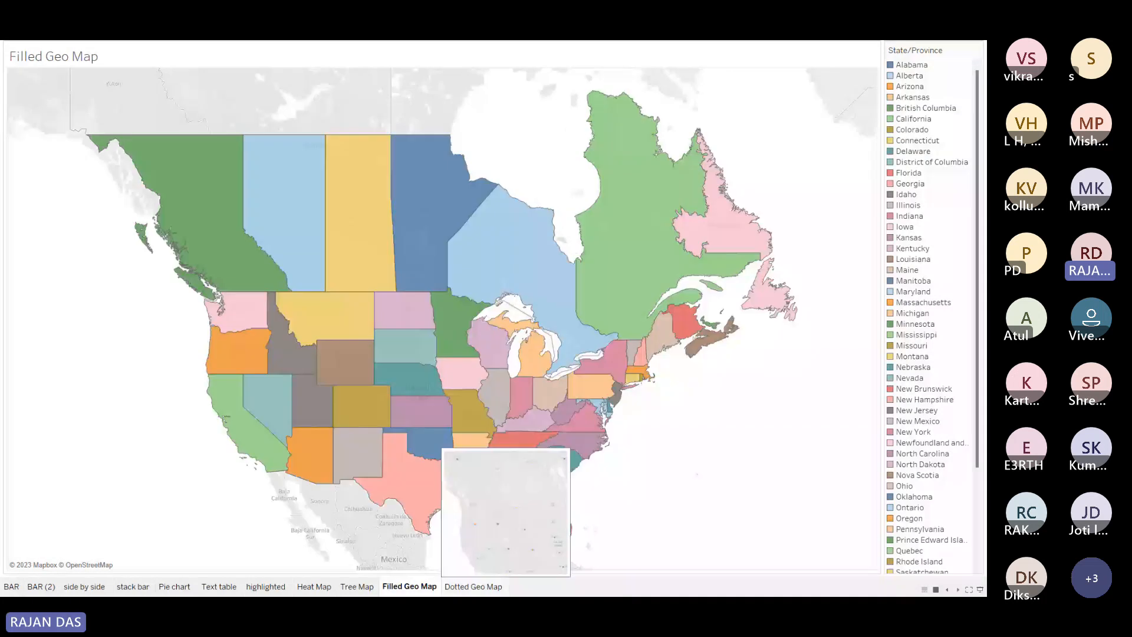
left_click(473, 588)
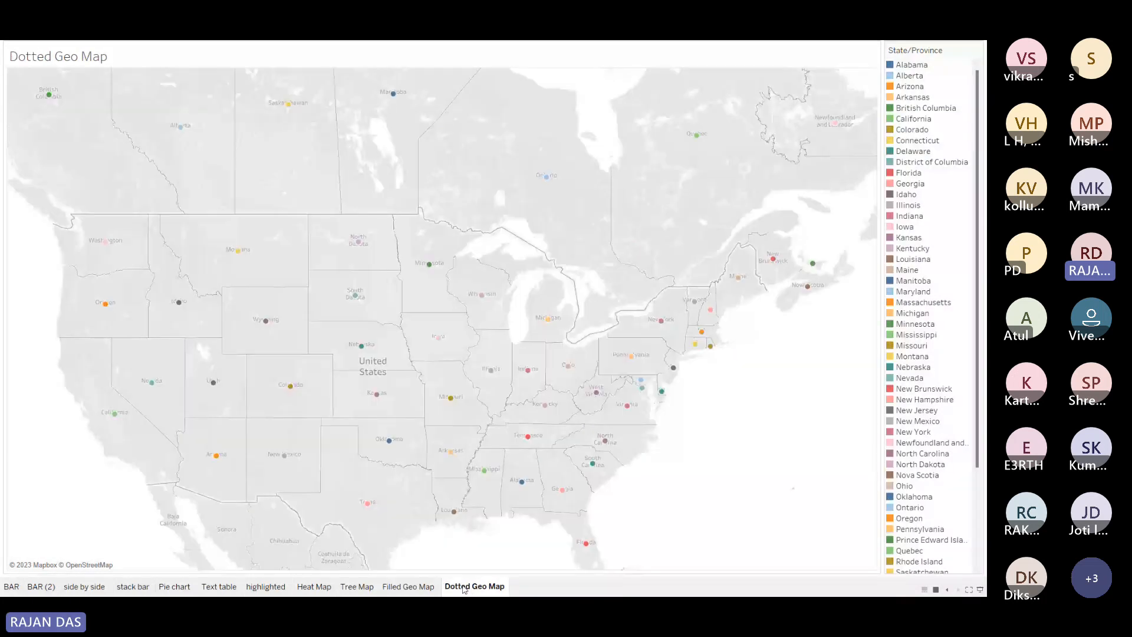
left_click(430, 587)
key("Escape")
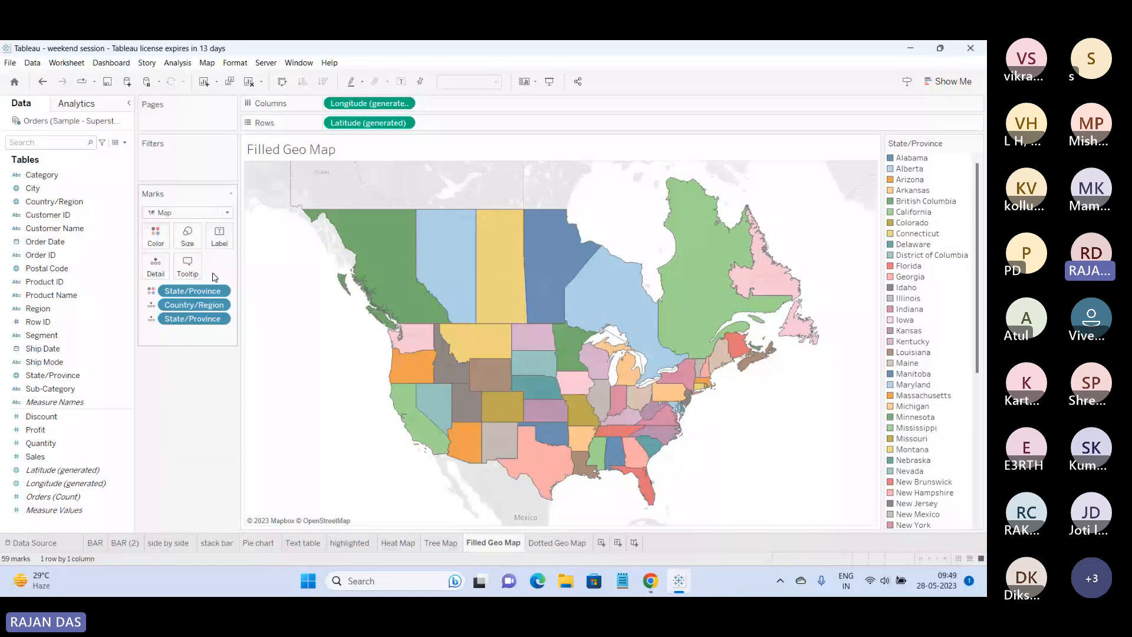
left_click(541, 543)
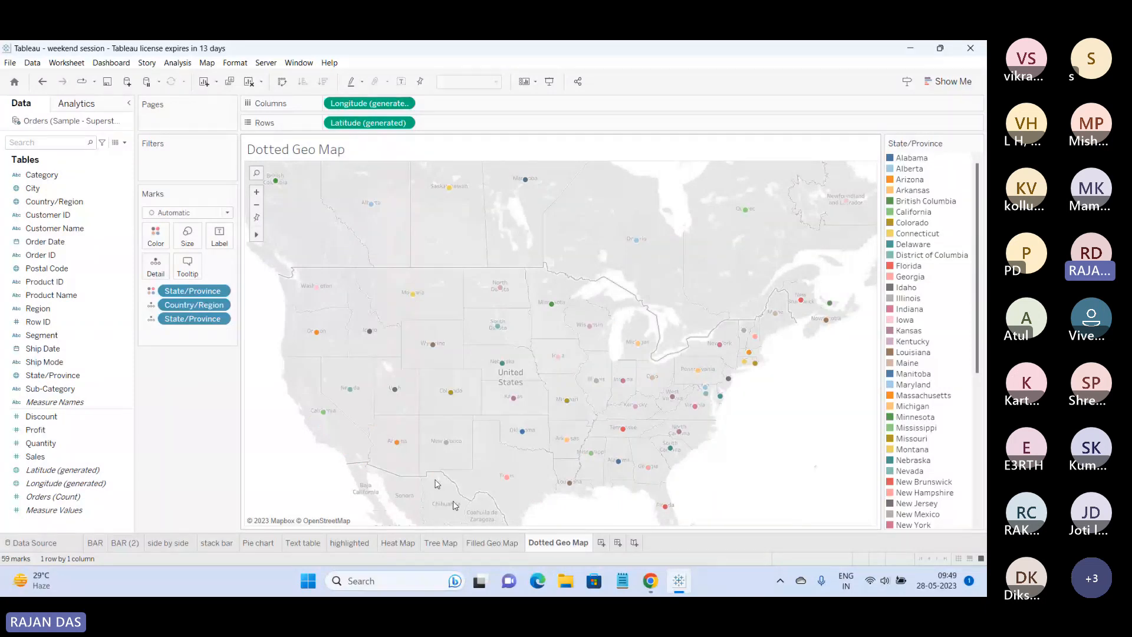
Try labeling the state dots in the Dotted Geo Map with Sales, and undo the labeling.
left_click(98, 417)
left_click_drag(98, 416, 217, 243)
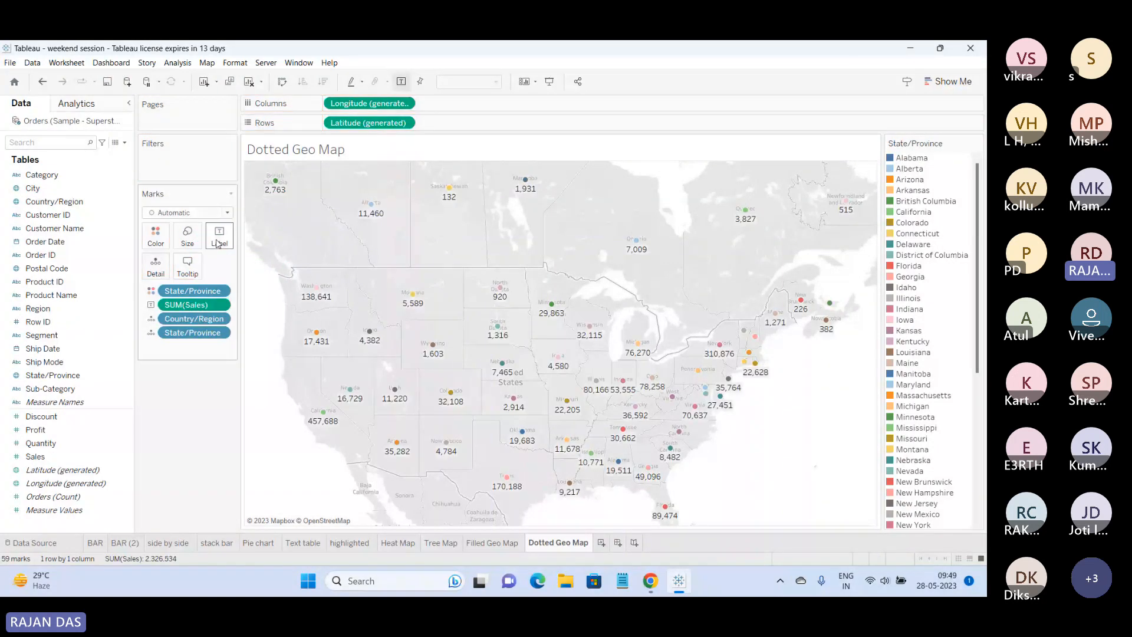
mouse_move(593, 389)
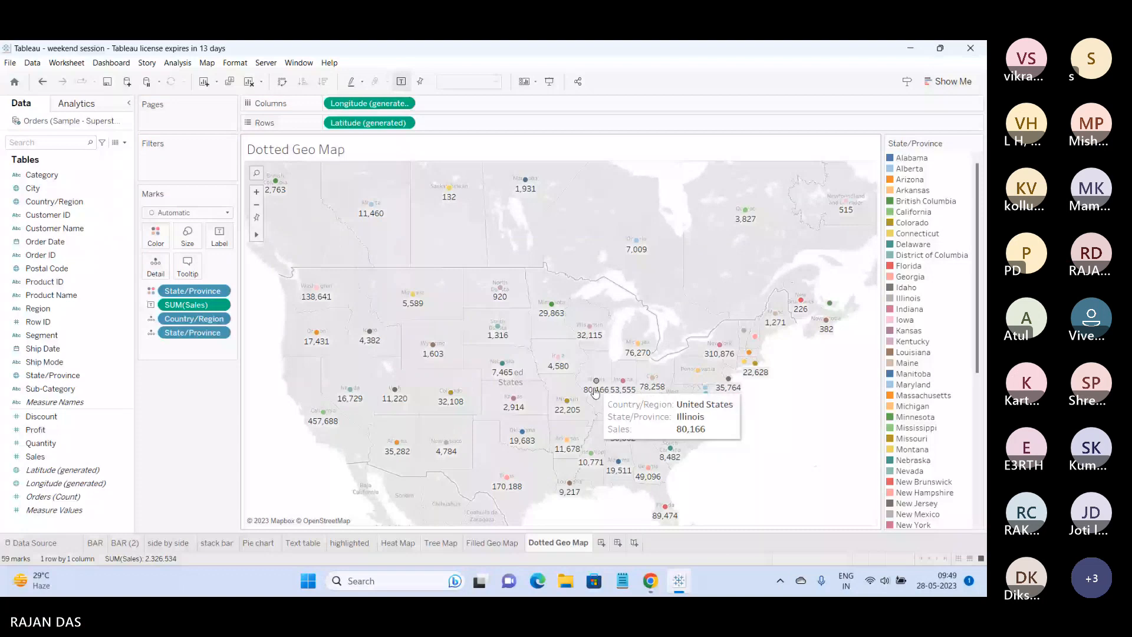
key("ctrl+z")
Add Sales to the tooltip of the Dotted Geo Map and check the tooltips of Saskatchewan and Manitoba.
left_click(35, 443)
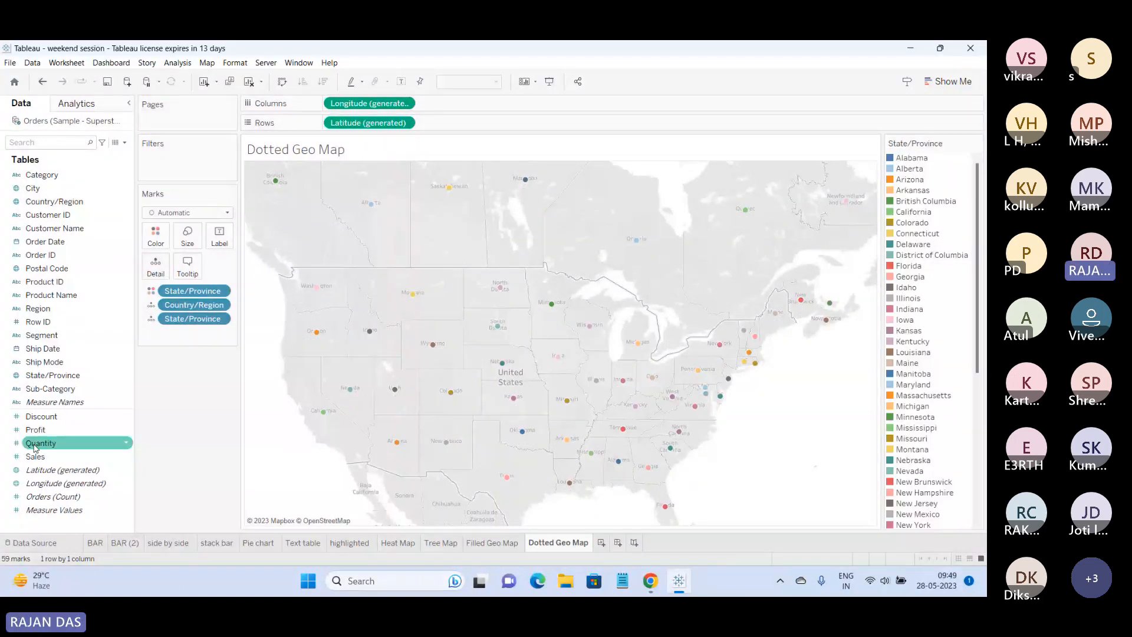
left_click_drag(35, 456, 185, 272)
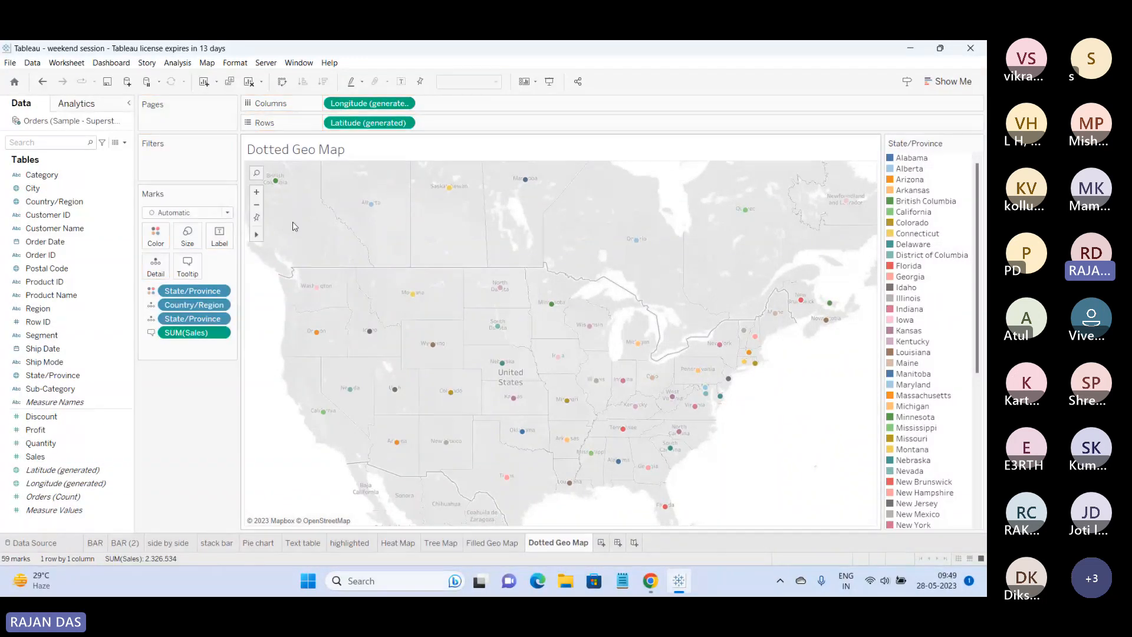
mouse_move(450, 190)
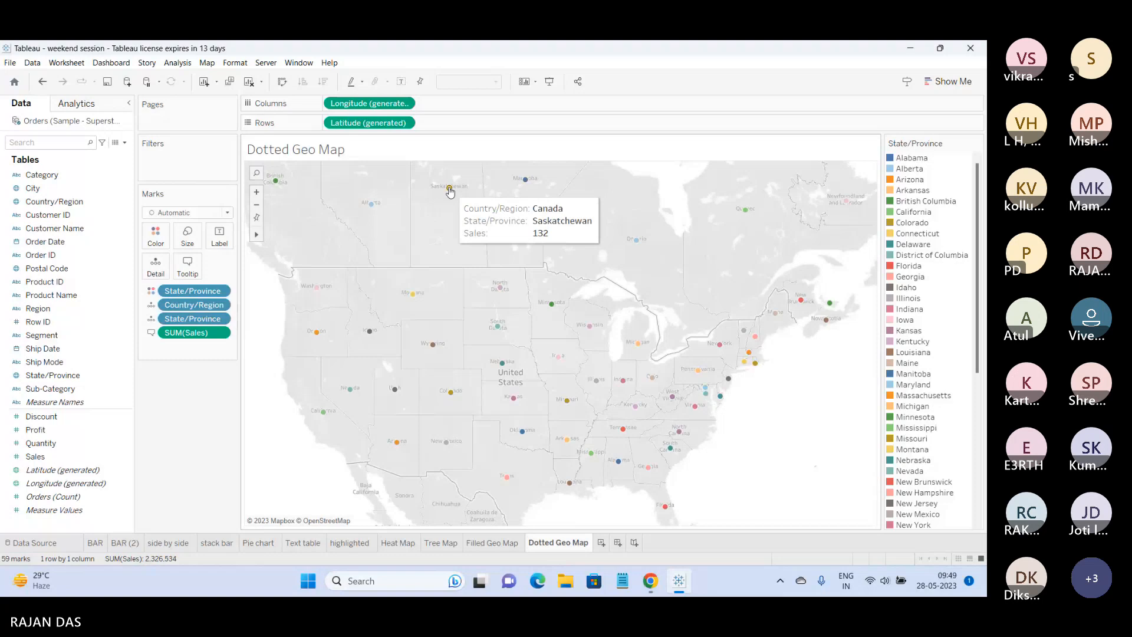
mouse_move(528, 183)
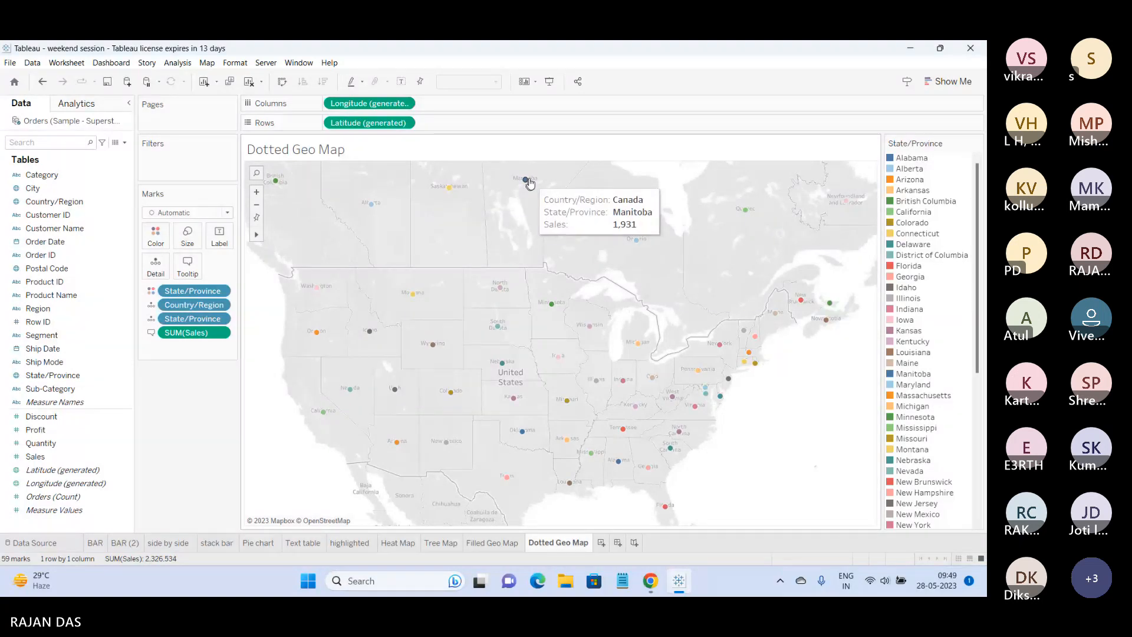
Label the states in the Filled Geo Map with Sales and compare the sheet with the Dotted Geo Map.
left_click(493, 542)
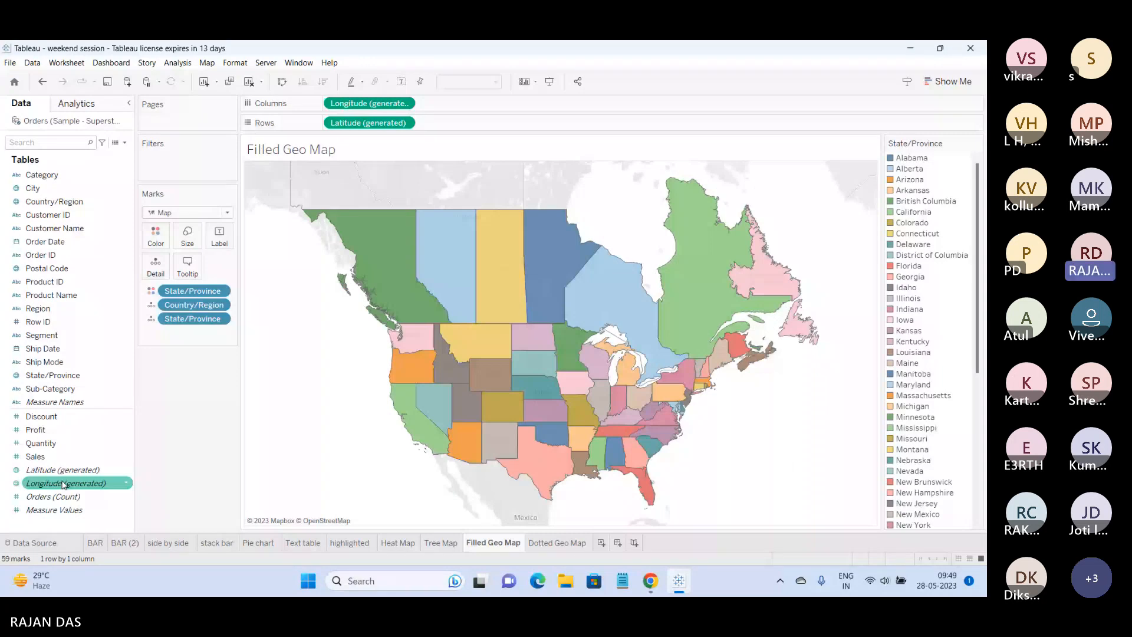
left_click_drag(35, 456, 219, 236)
left_click(549, 82)
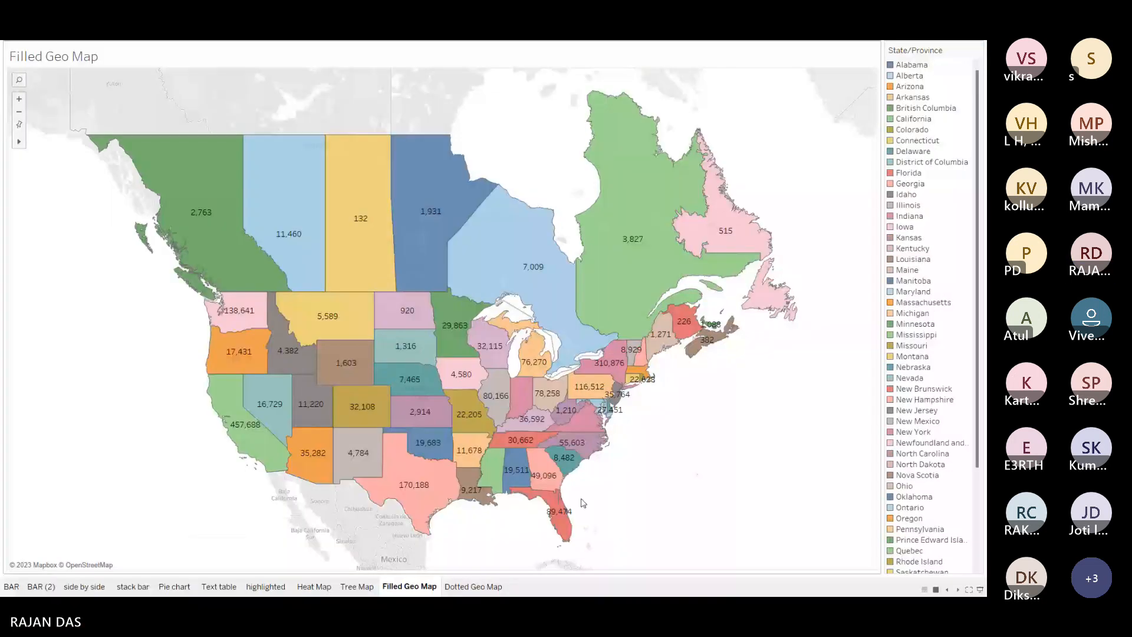
left_click(473, 587)
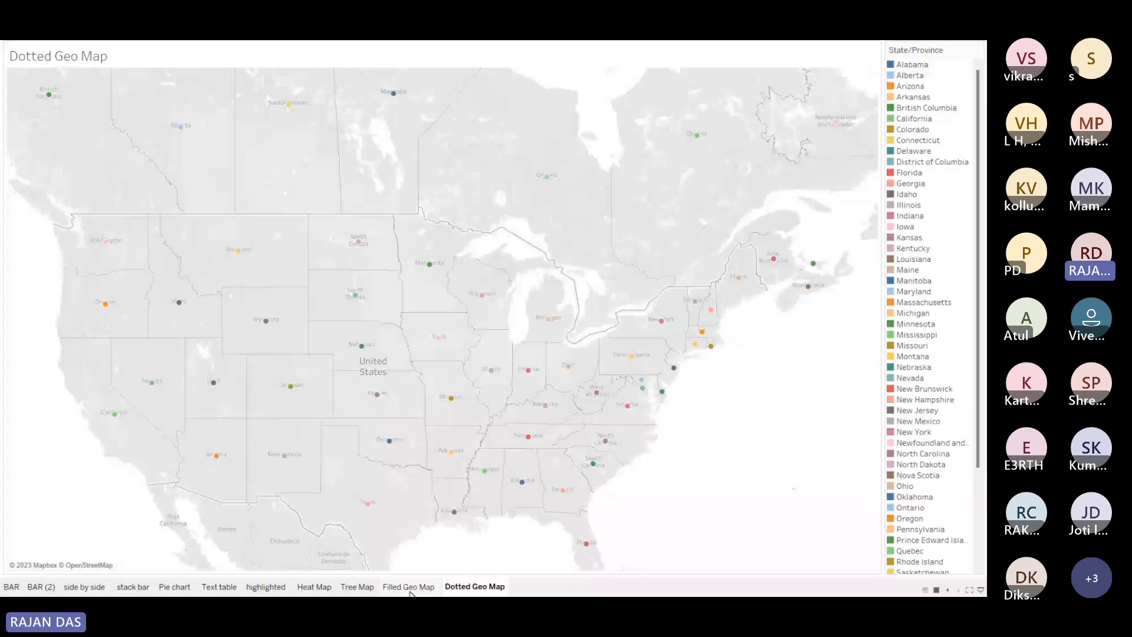
left_click(411, 591)
left_click(475, 589)
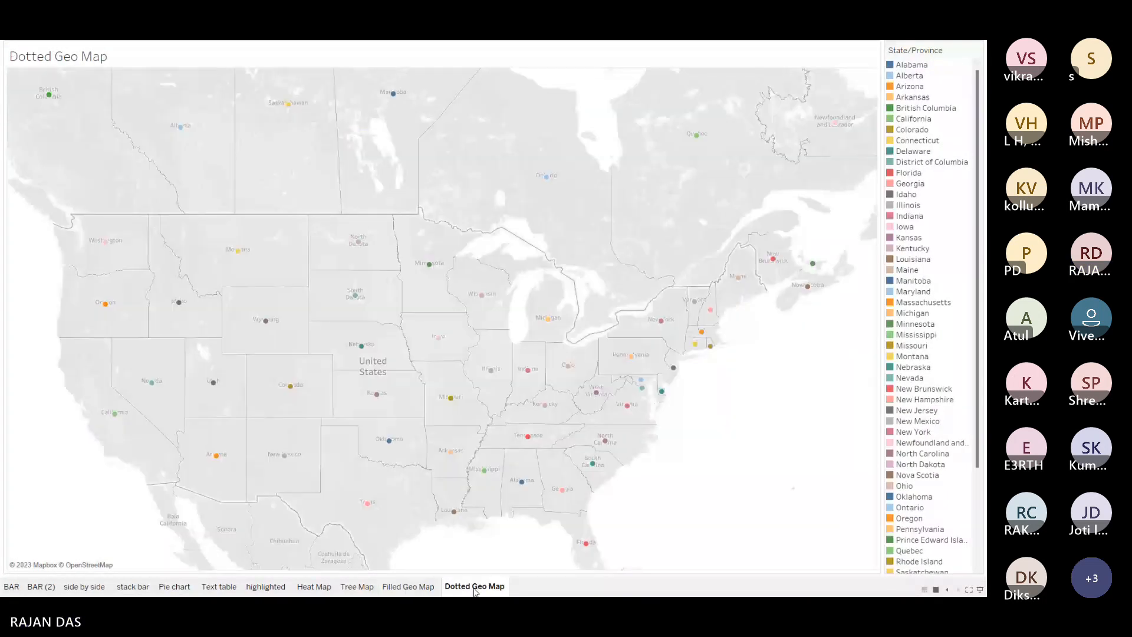
key("Escape")
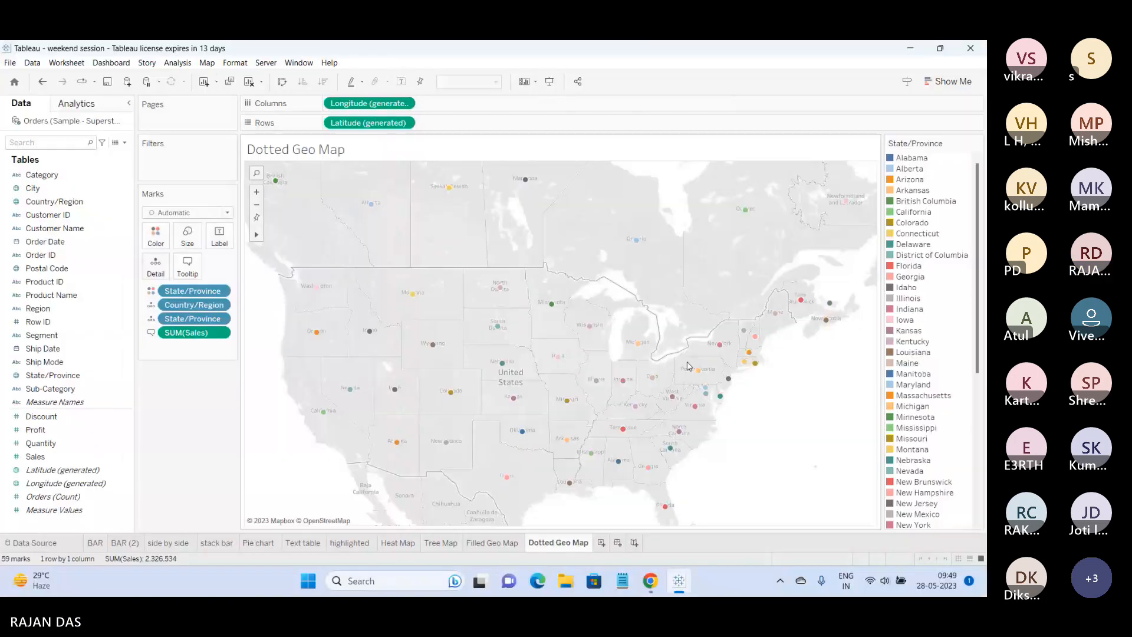
left_click(507, 543)
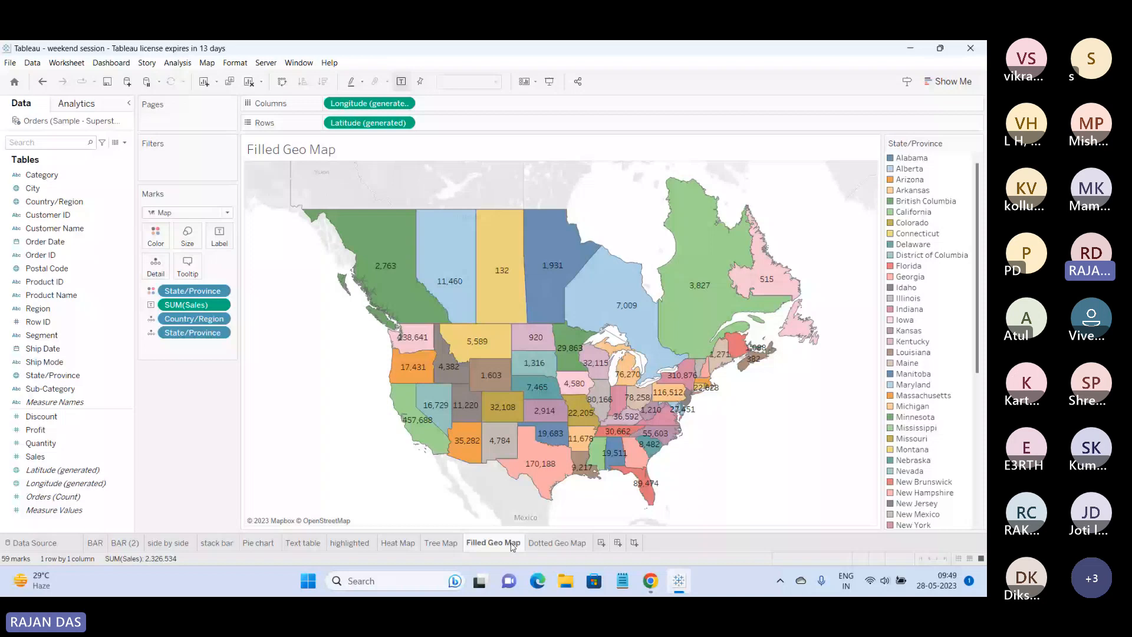
left_click(555, 543)
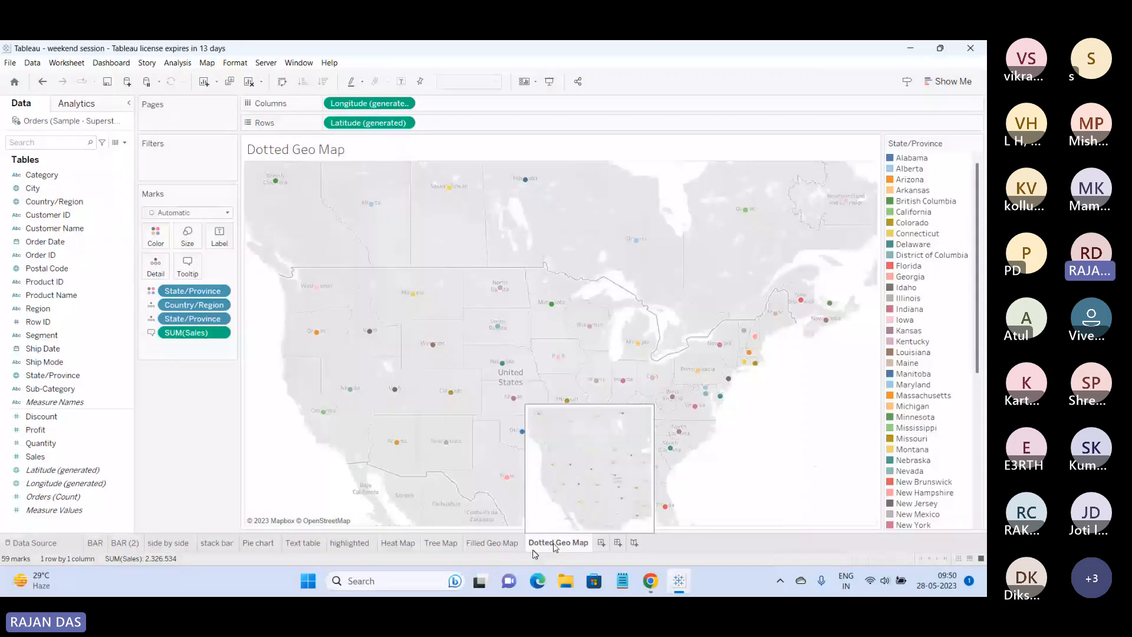
Examine the State/Province location matches and the latitude and longitude entry for Alabama, leaving the locations unedited.
left_click(208, 66)
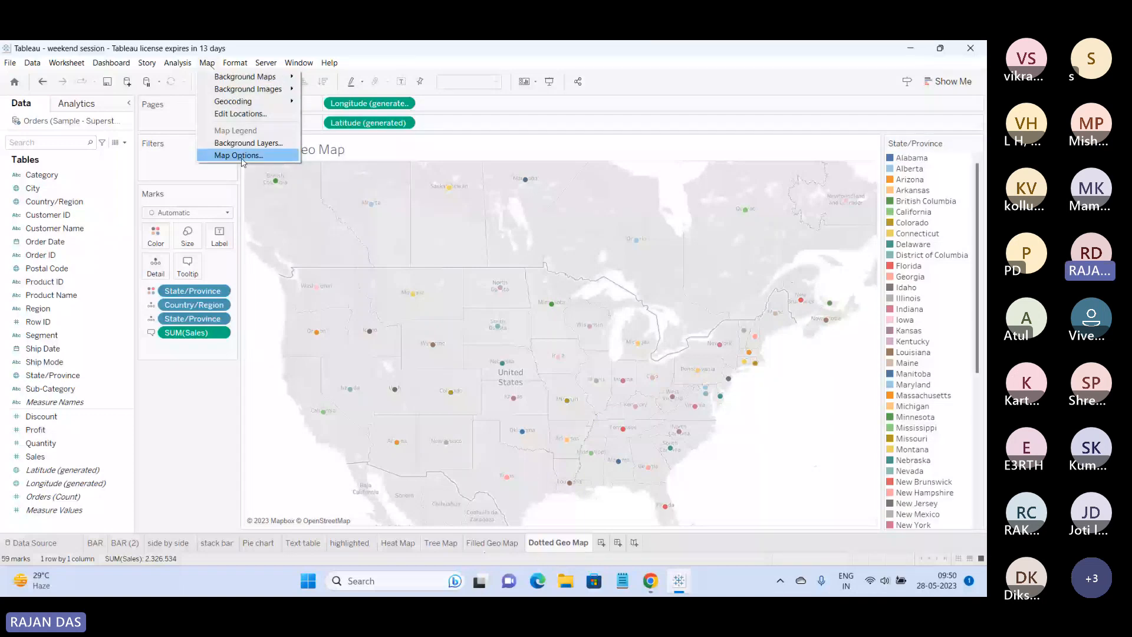
left_click(243, 114)
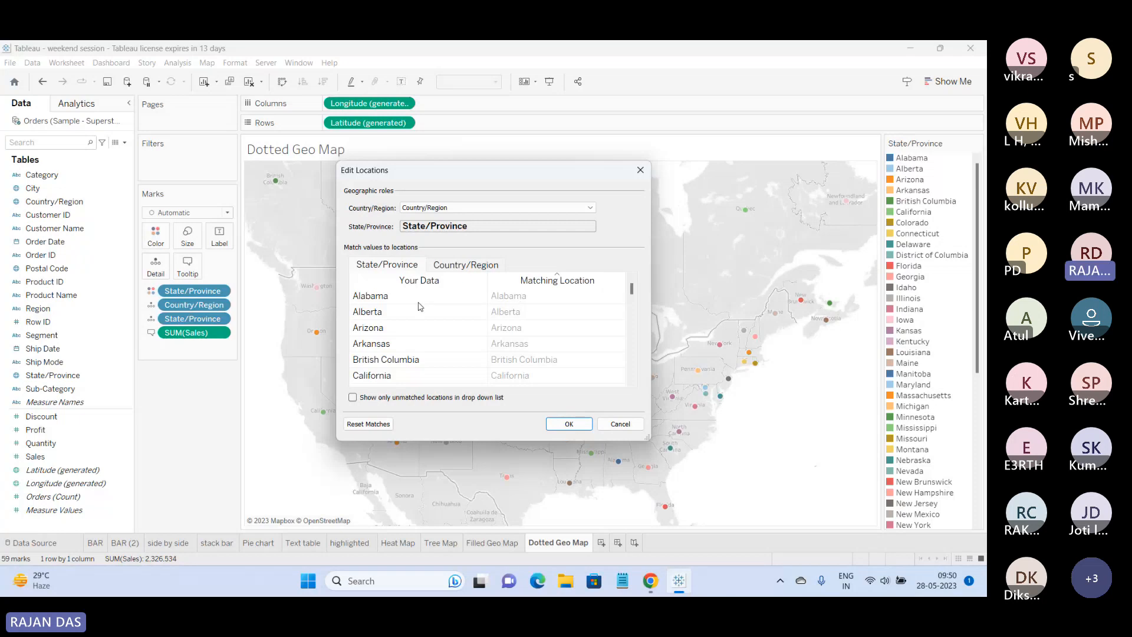
left_click(640, 170)
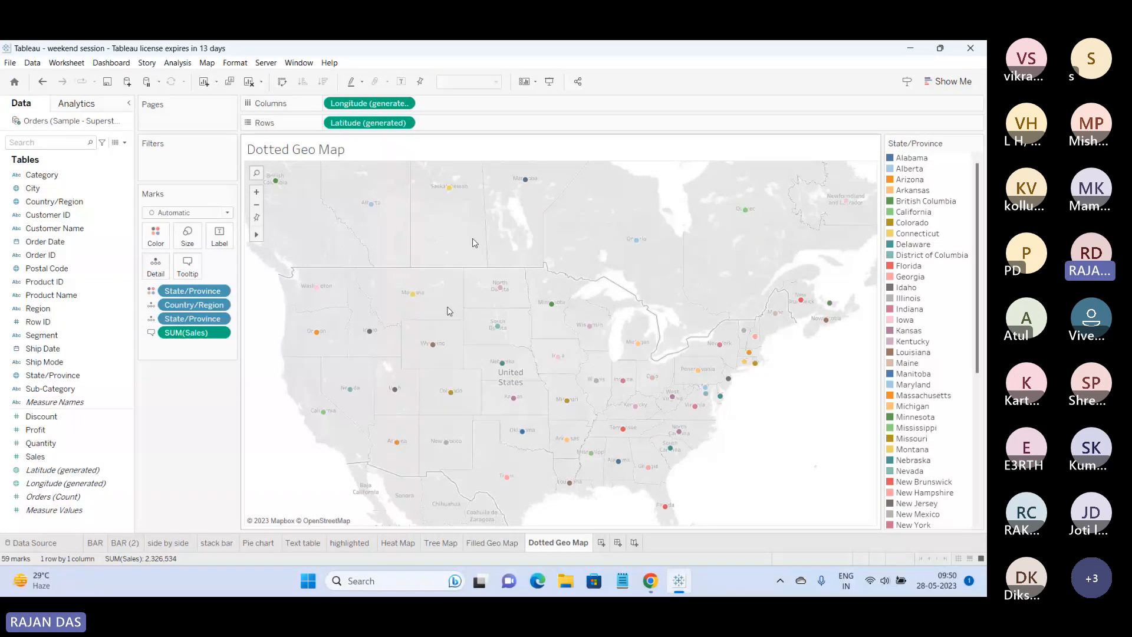
left_click(620, 300)
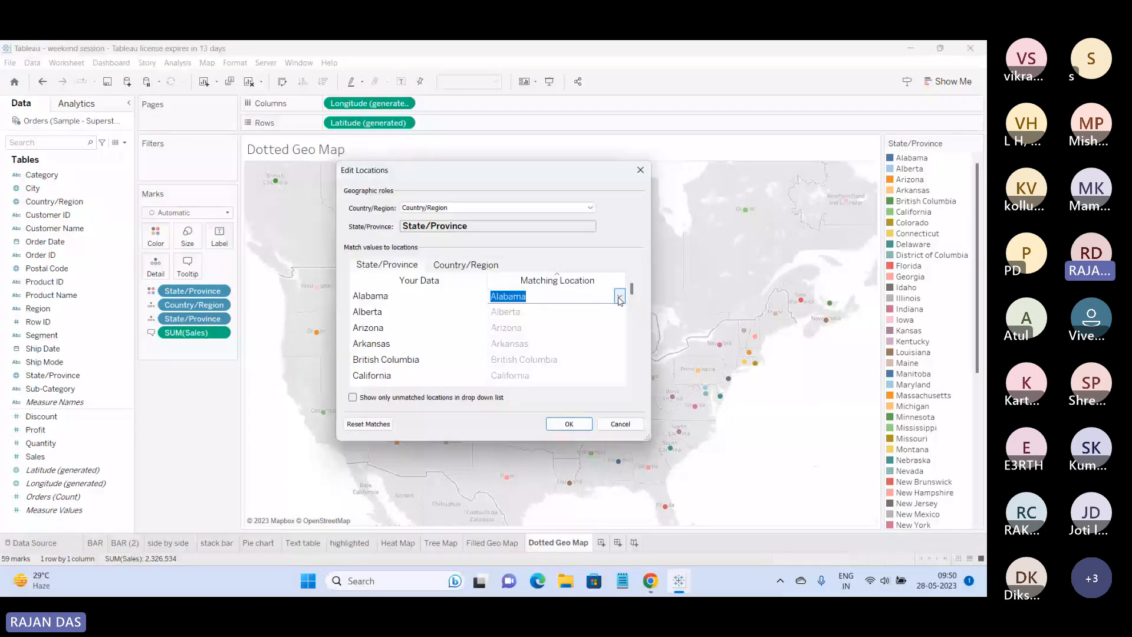
left_click(619, 296)
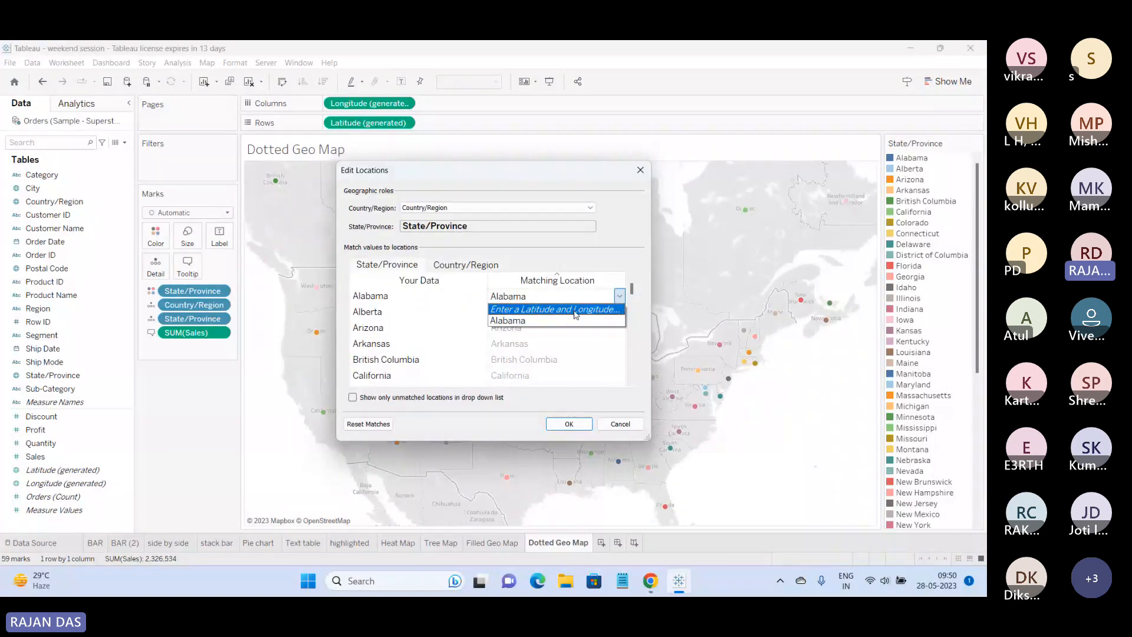
left_click(576, 312)
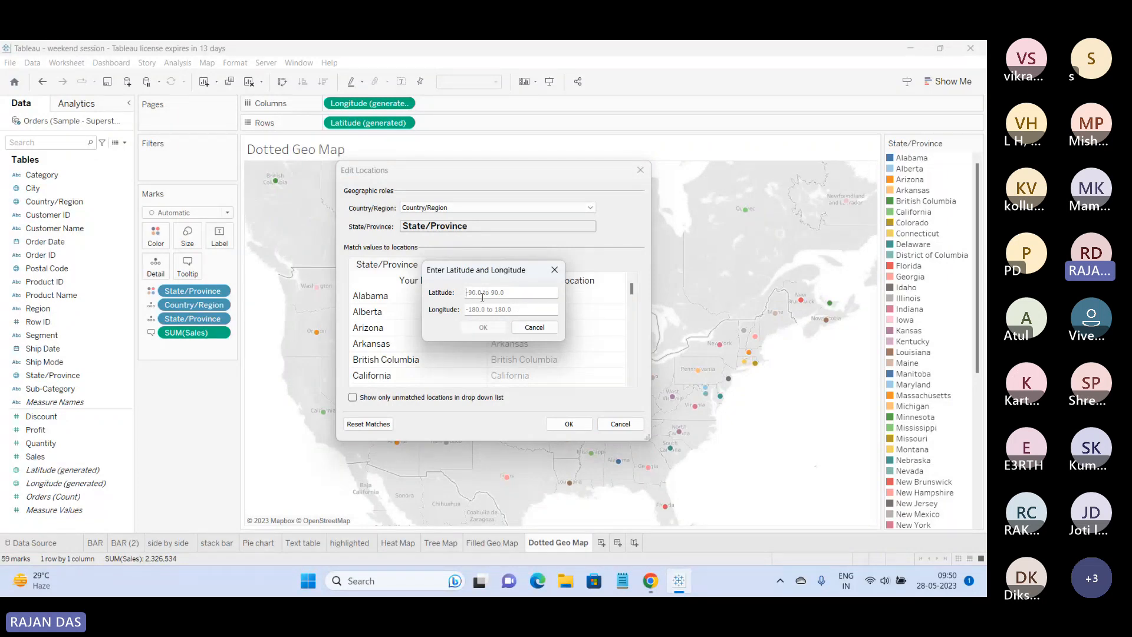
left_click(526, 328)
left_click(614, 425)
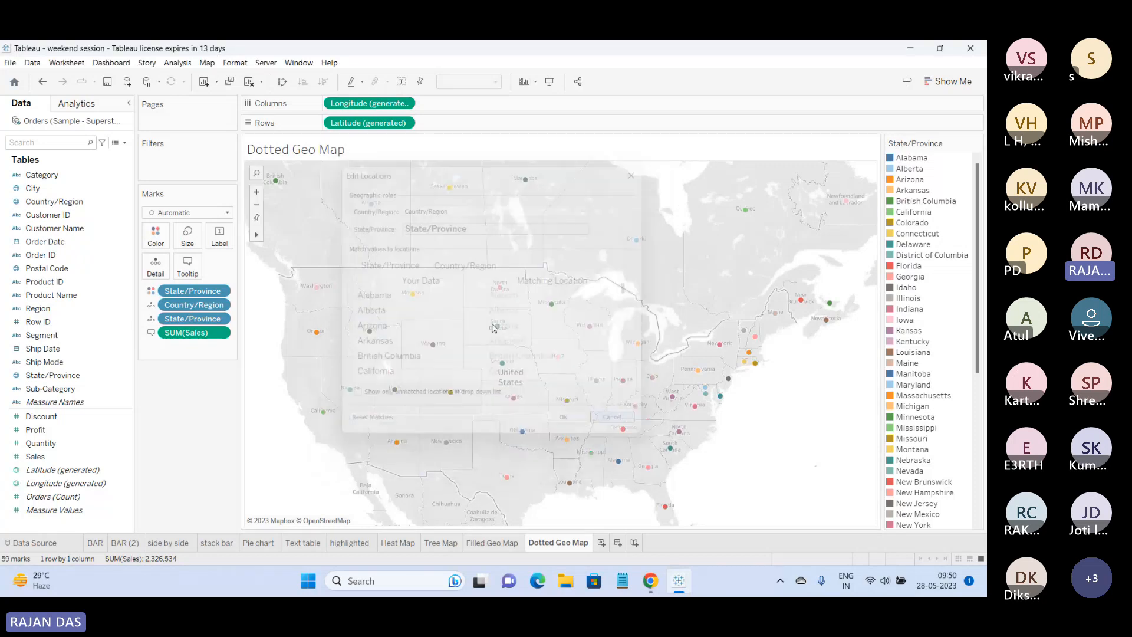
Review the available background maps and the Map Options of the Dotted Geo Map.
left_click(208, 62)
mouse_move(227, 82)
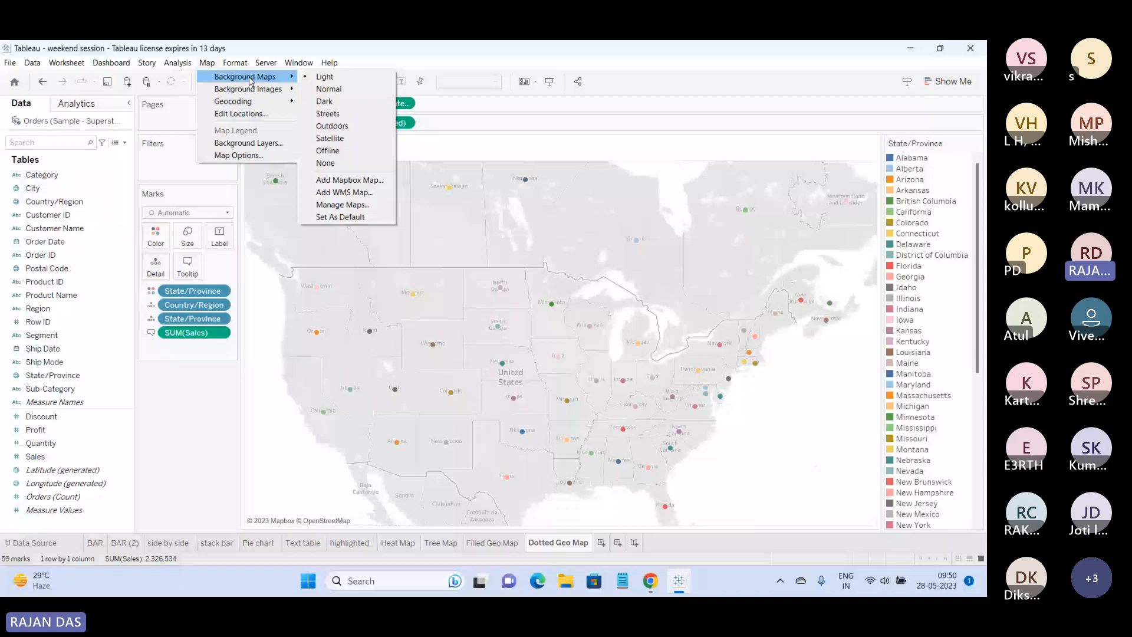
left_click(239, 155)
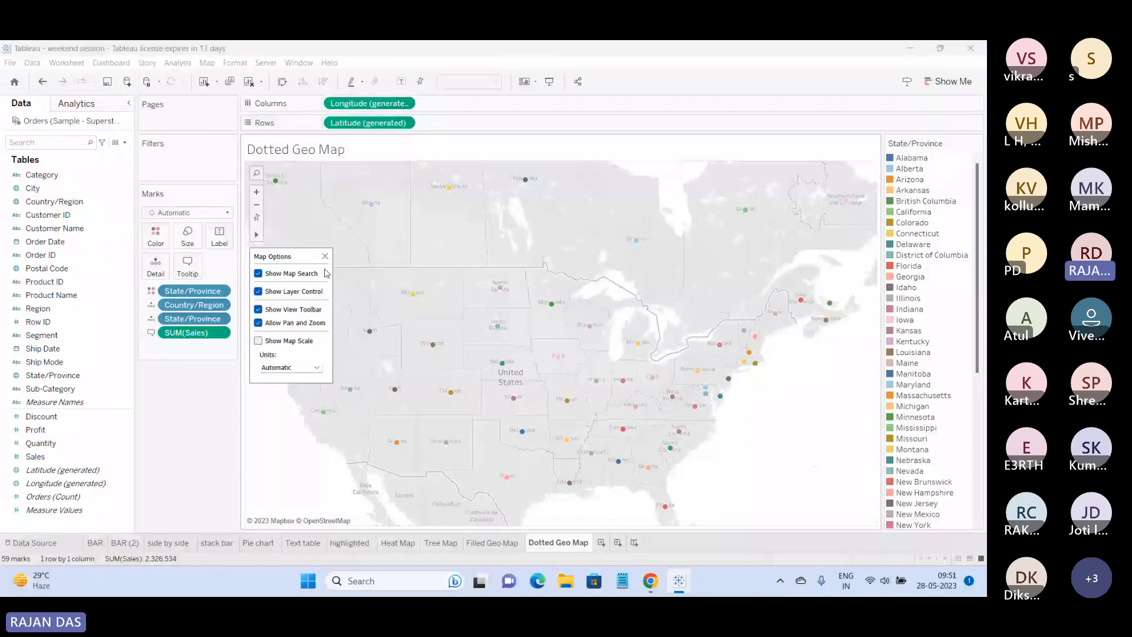
Set the background style of the Dotted Geo Map to Normal in its background layer settings.
left_click(207, 63)
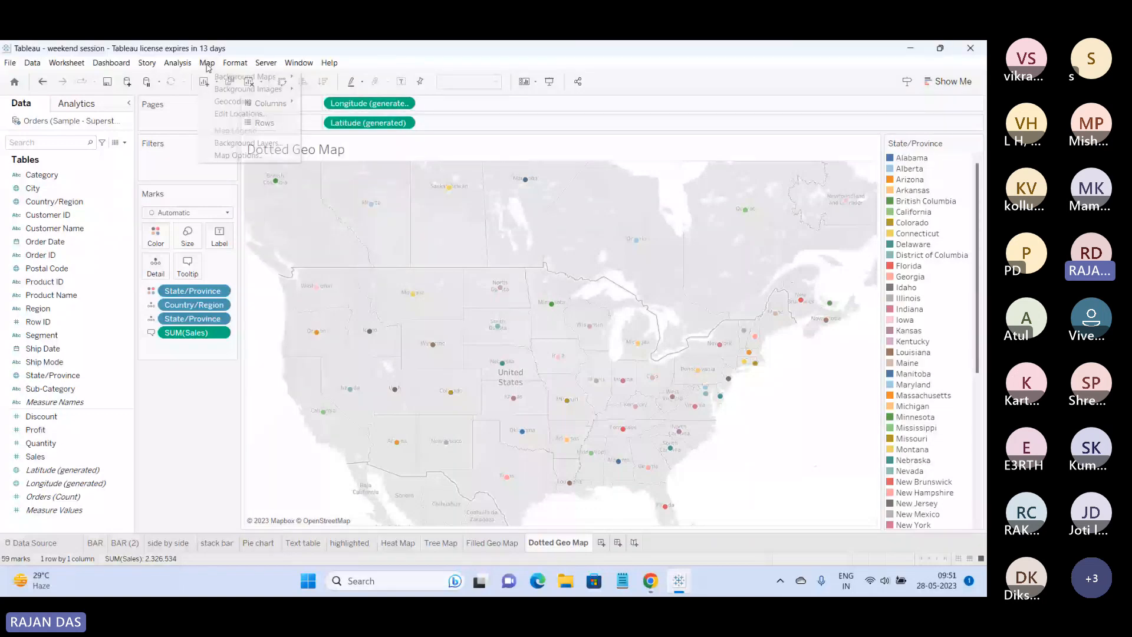
left_click(253, 144)
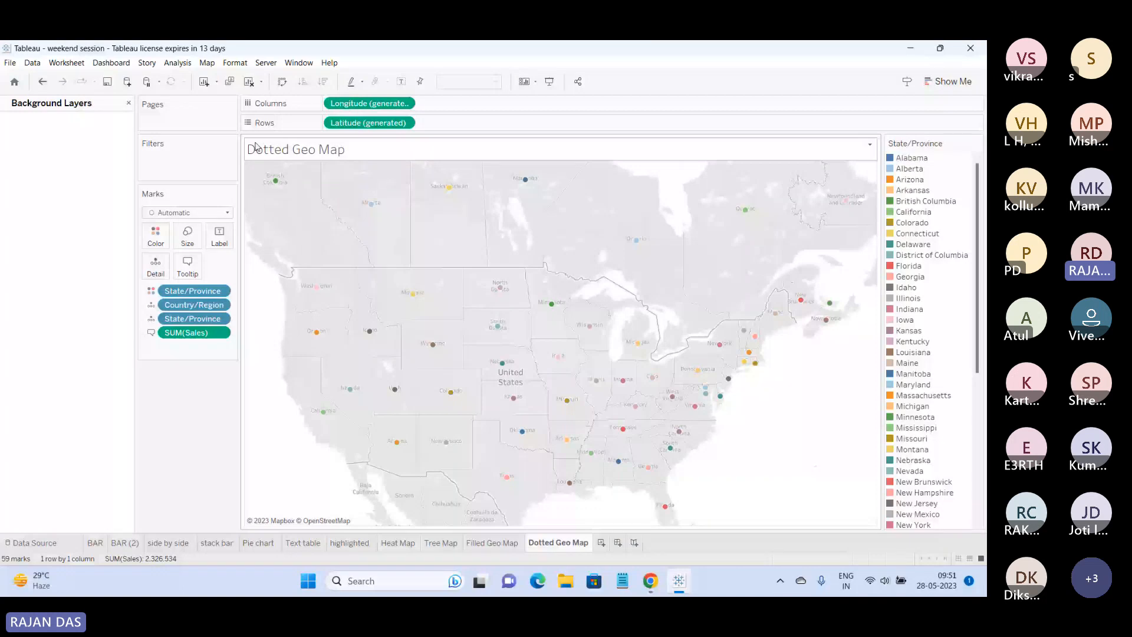
left_click(207, 62)
left_click(238, 141)
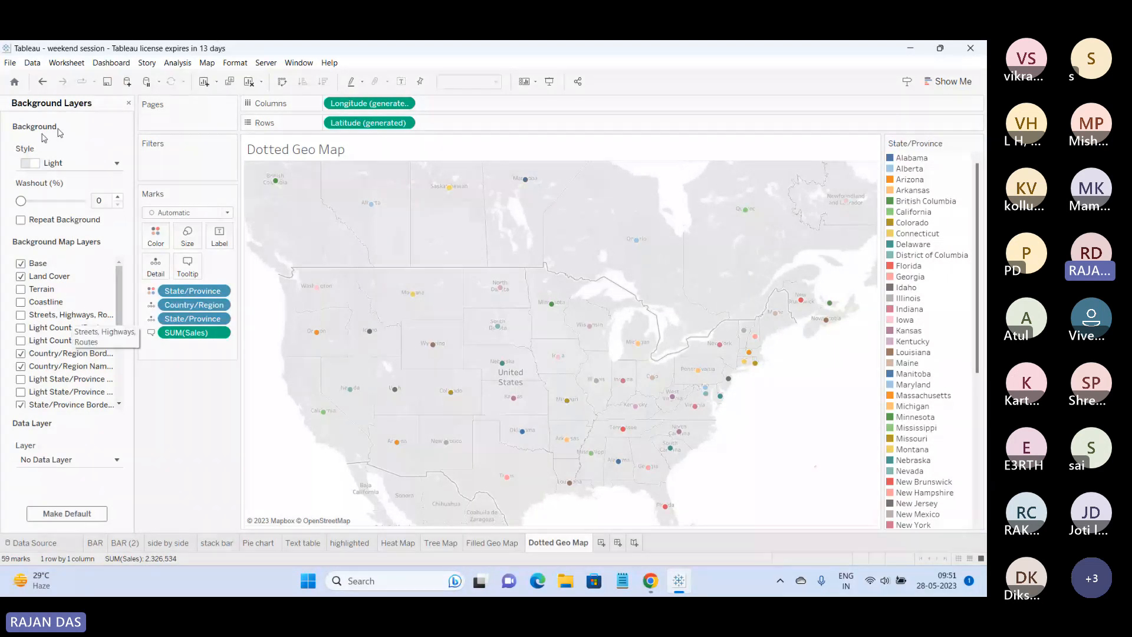
left_click(33, 164)
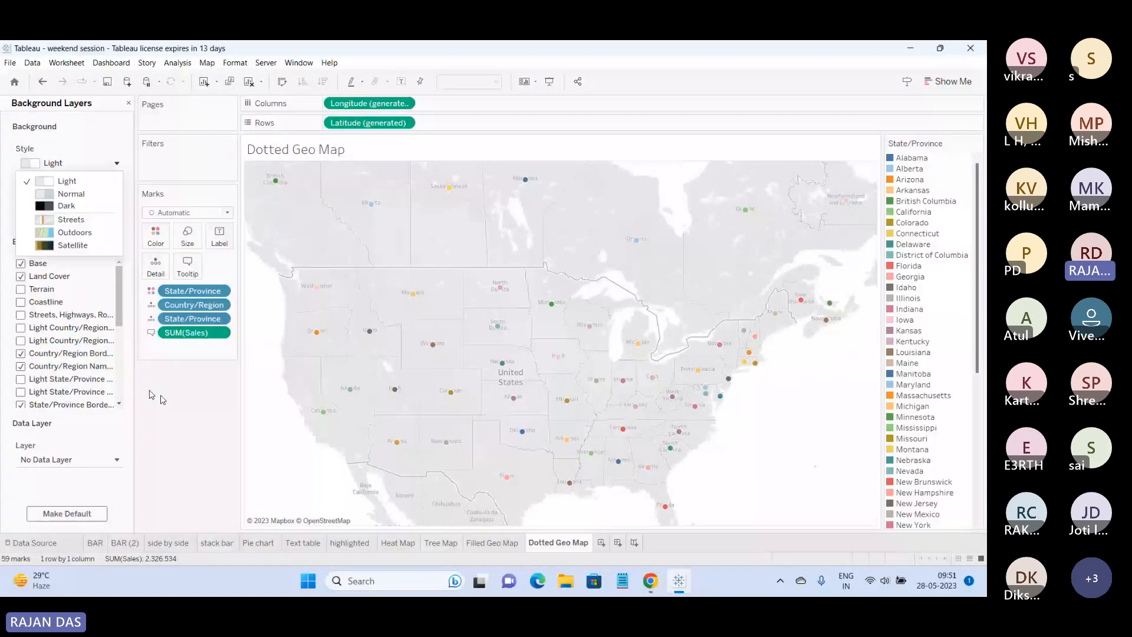
left_click(152, 395)
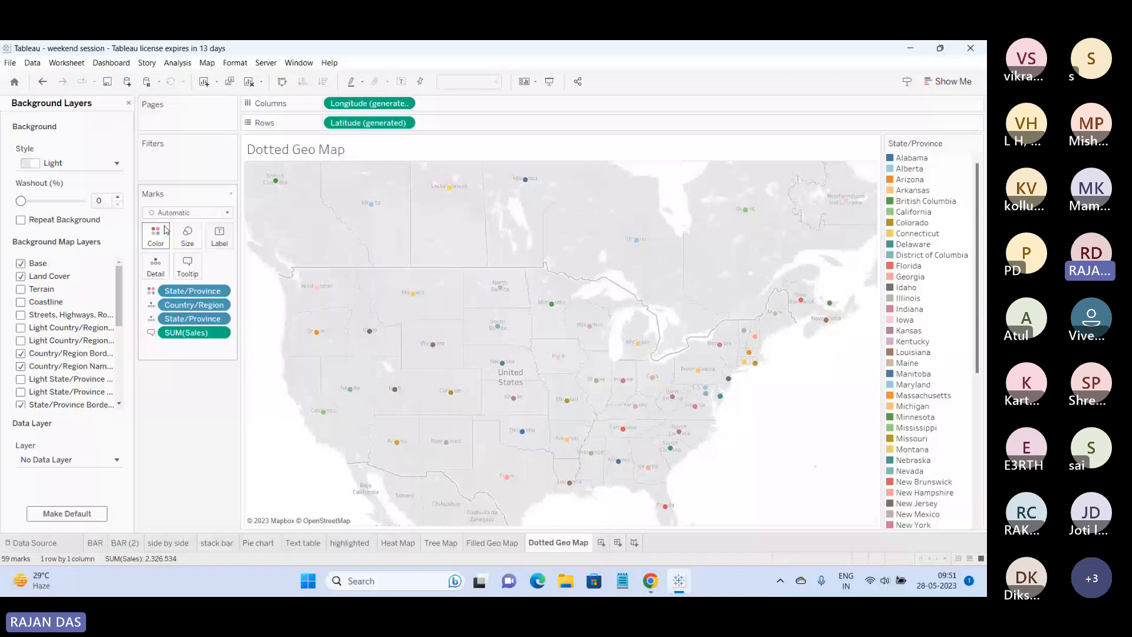
left_click(79, 169)
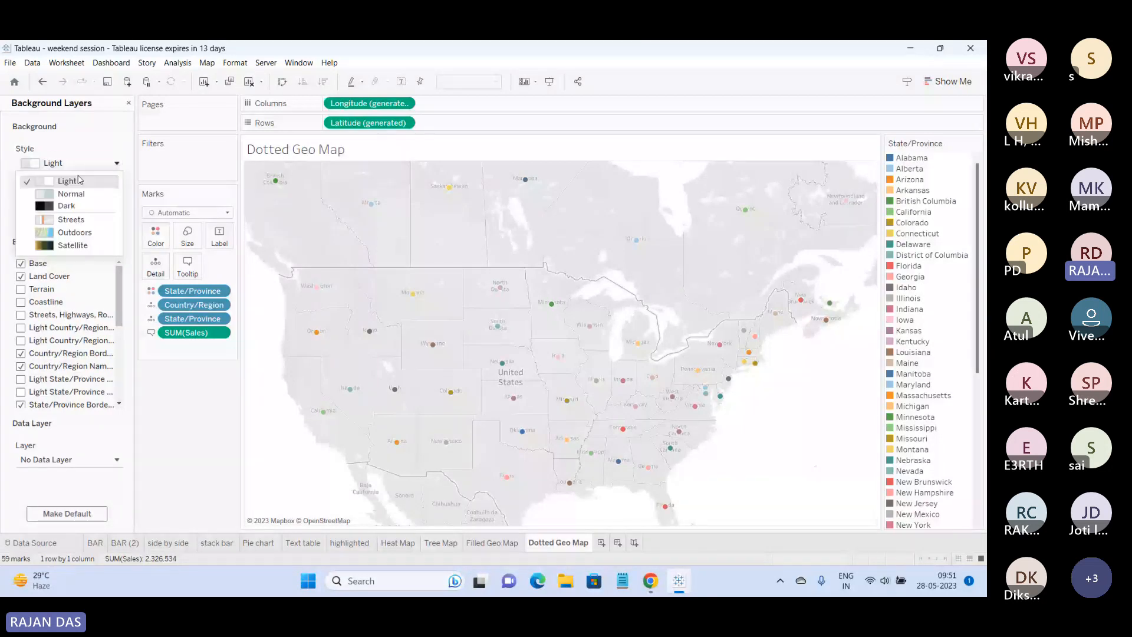
left_click(78, 194)
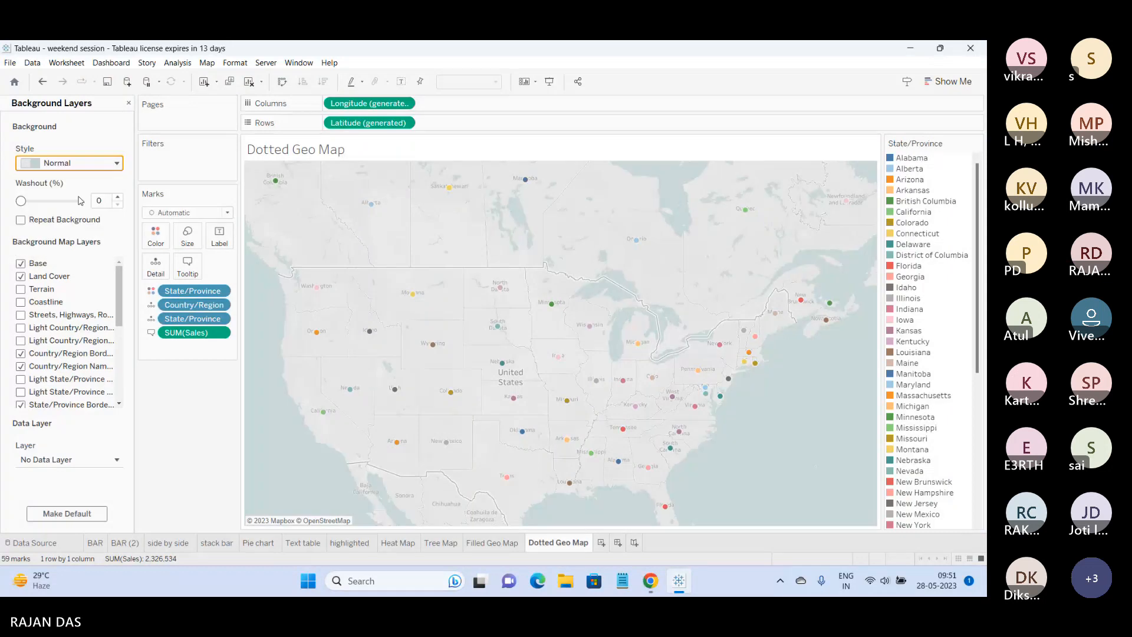
Try the Dark, Streets, Outdoors and Satellite background styles on the Dotted Geo Map.
left_click(81, 163)
left_click(76, 201)
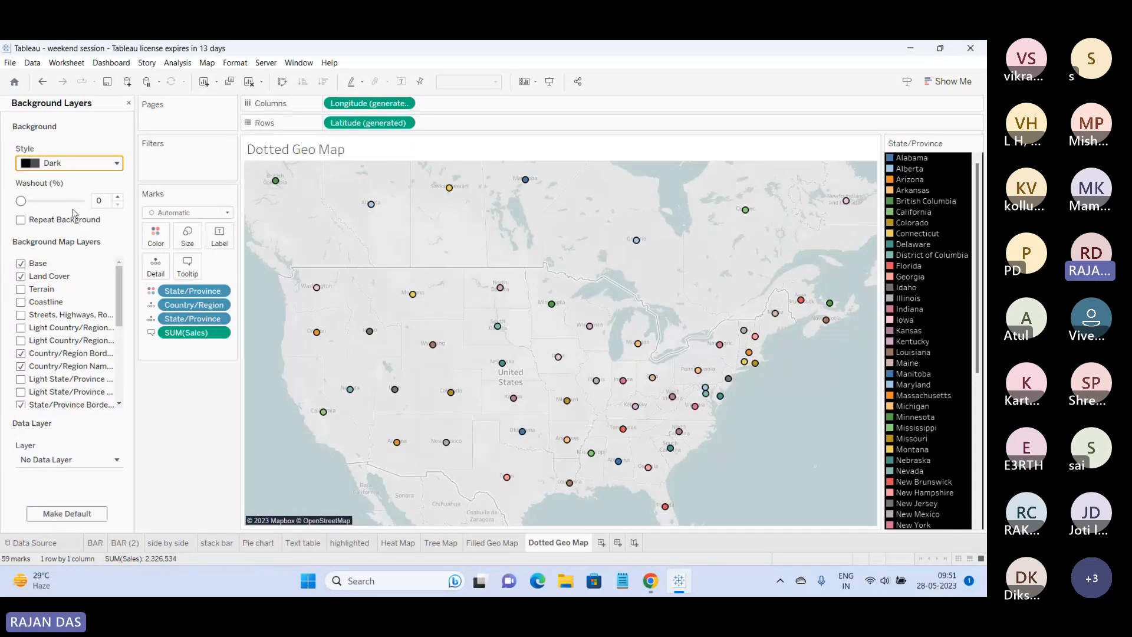
left_click(77, 163)
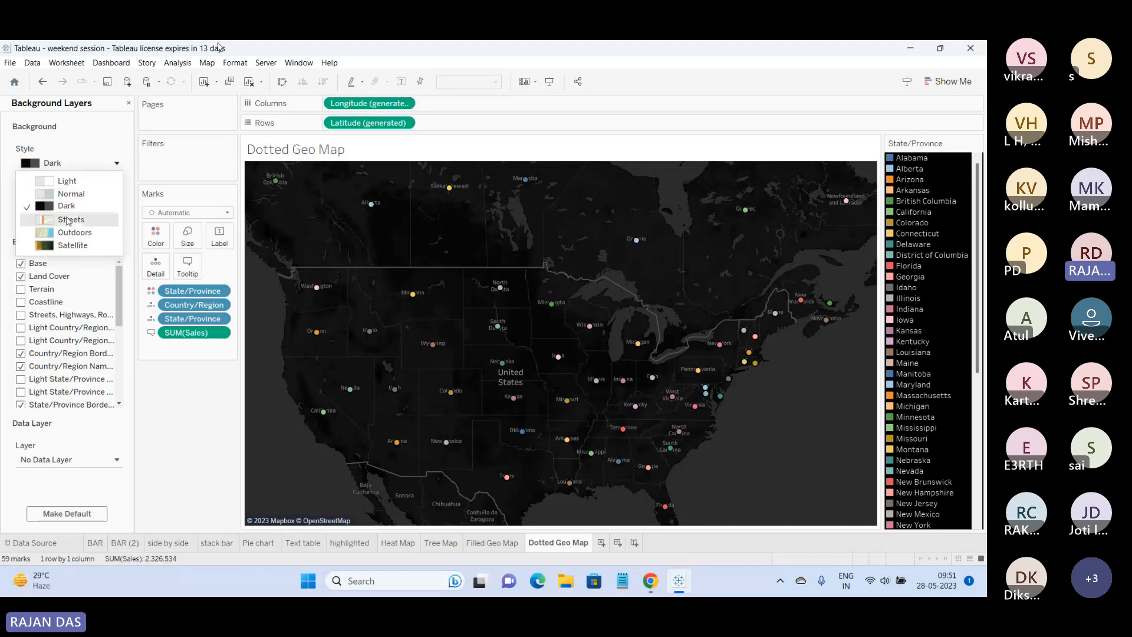
left_click(69, 220)
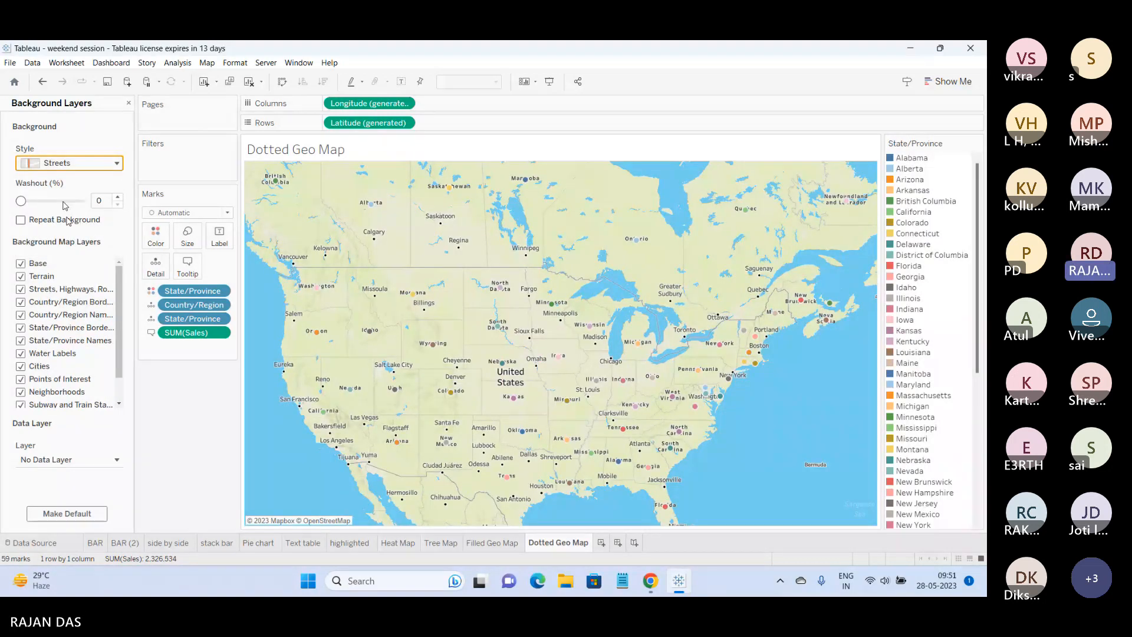
left_click(77, 164)
left_click(72, 234)
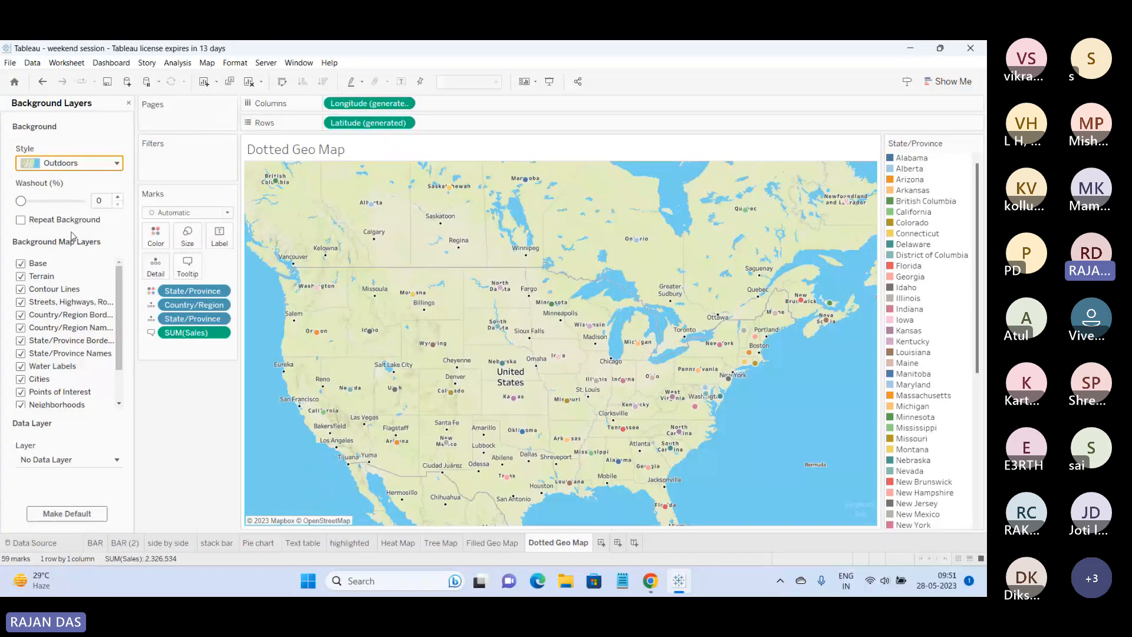
left_click(62, 164)
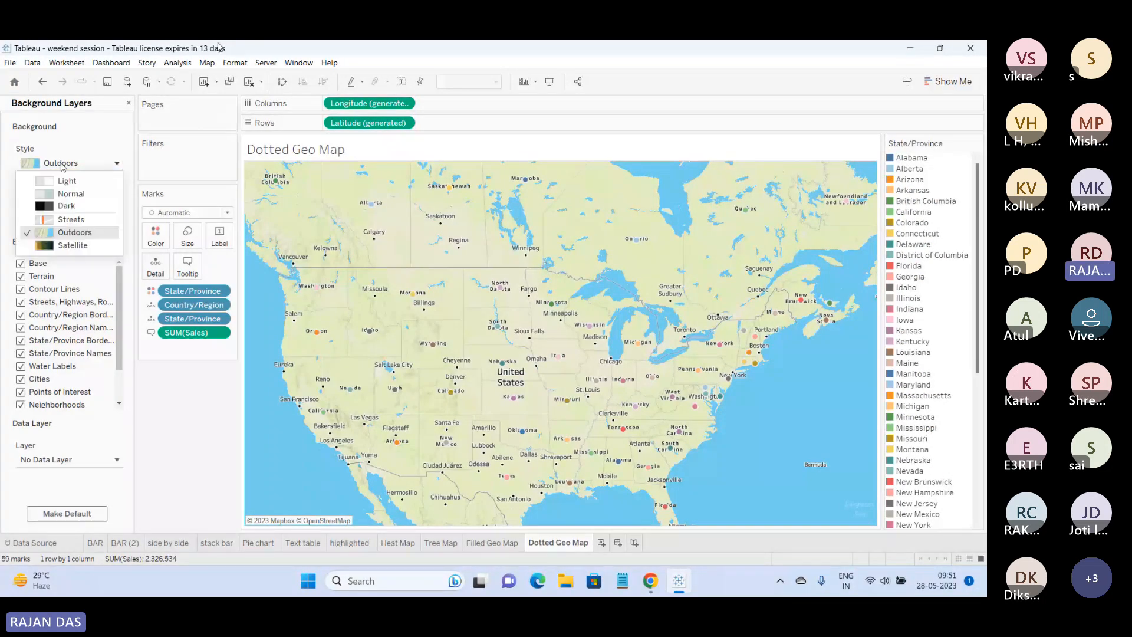
left_click(79, 245)
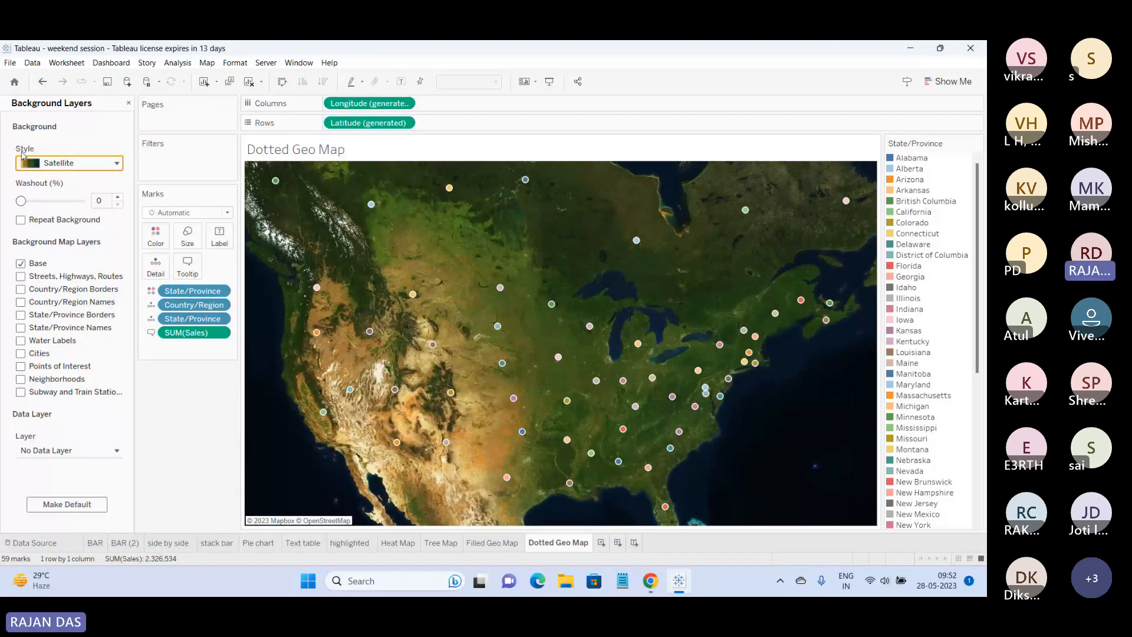
Preview the Streets style on the Dotted Geo Map again and restore its background style to Normal.
left_click(116, 164)
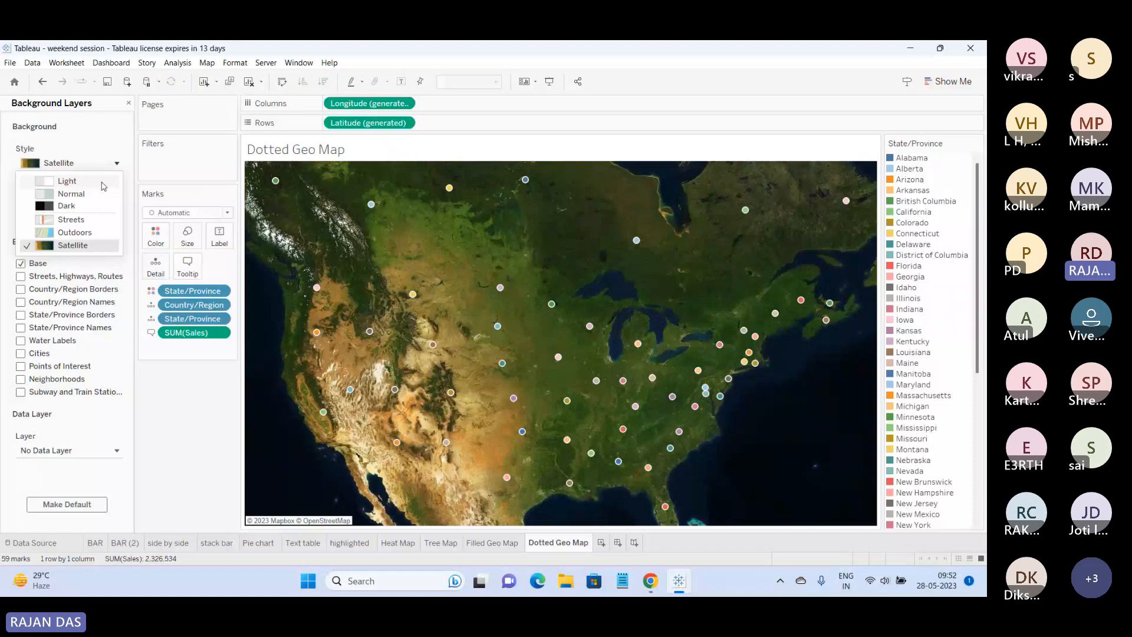
left_click(71, 219)
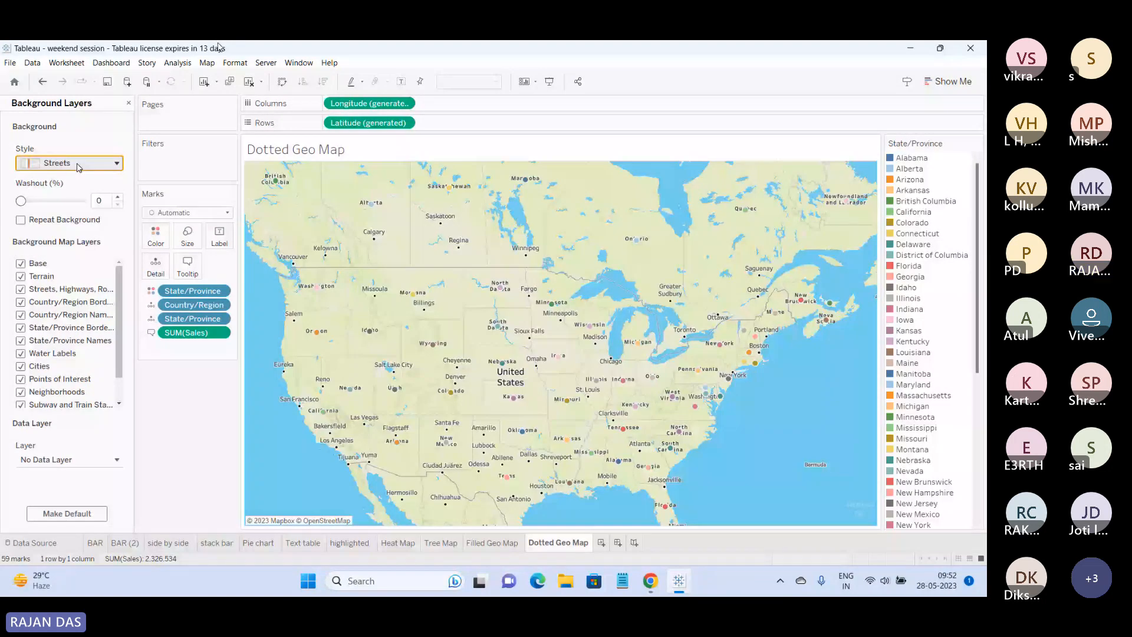
left_click(77, 164)
left_click(75, 197)
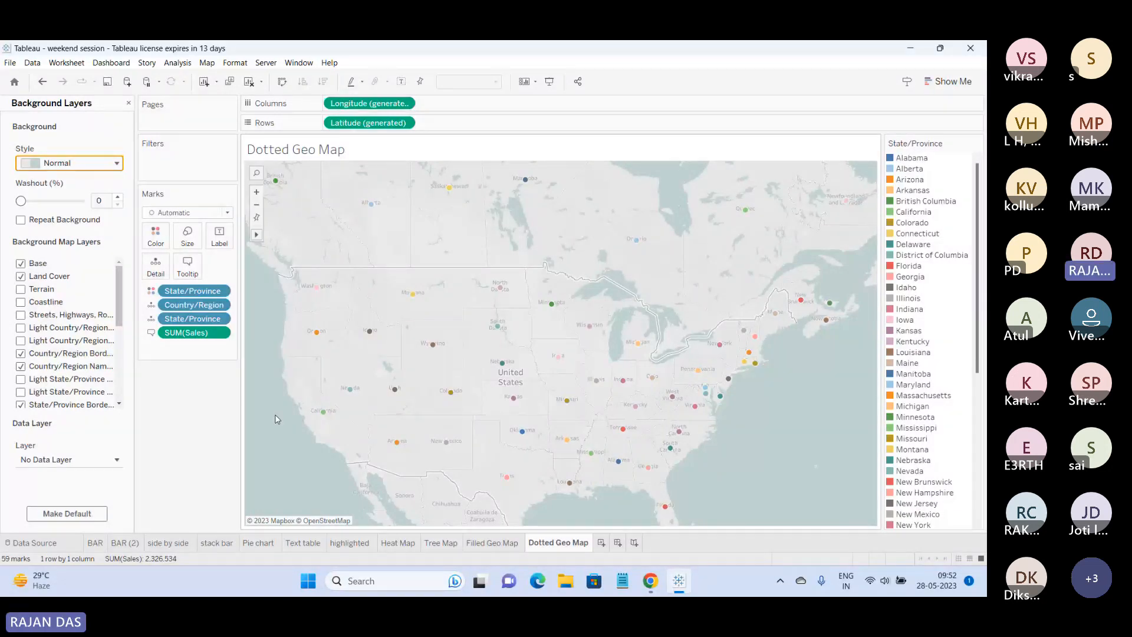
Try the Normal, Dark, Streets, Outdoors and Satellite background styles on the Filled Geo Map in its background layer settings.
left_click(492, 542)
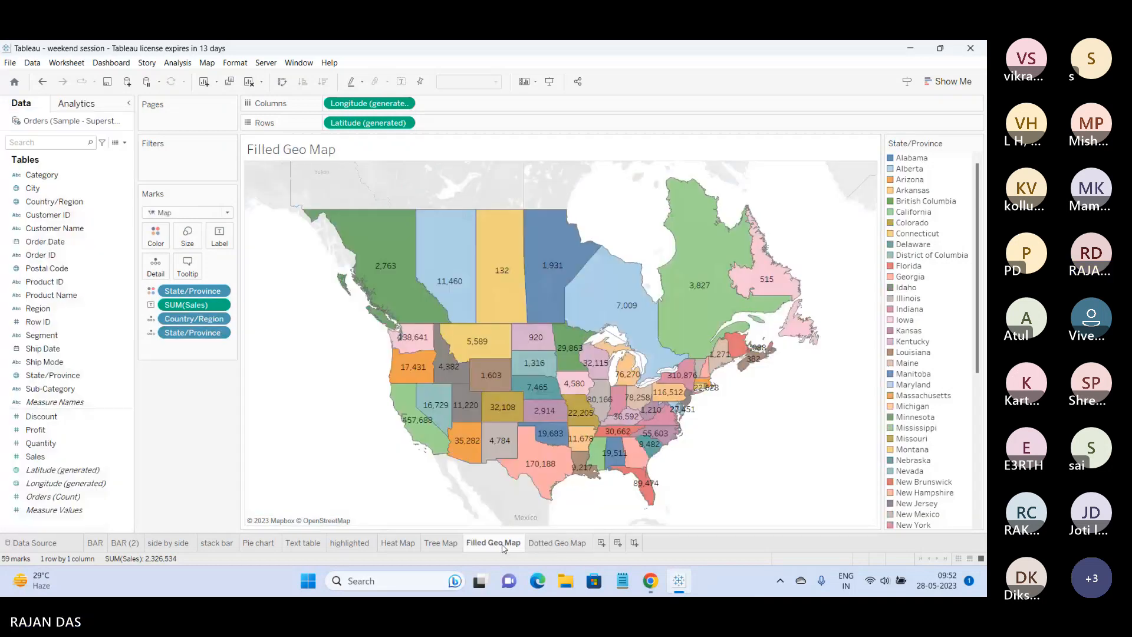
left_click(206, 63)
left_click(228, 143)
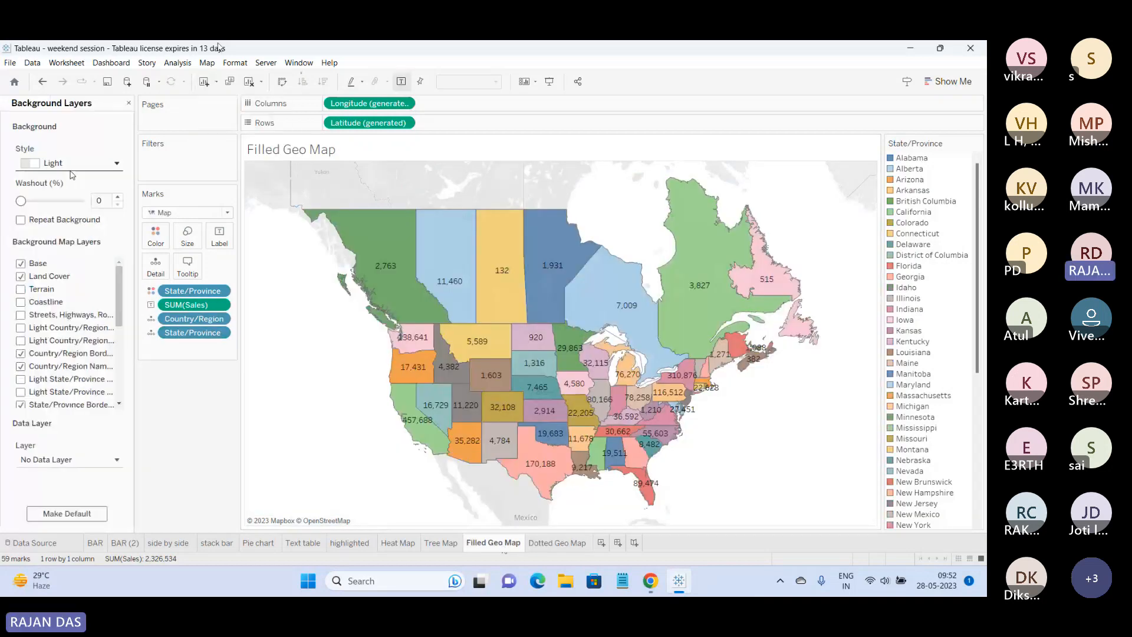
left_click(70, 169)
left_click(67, 197)
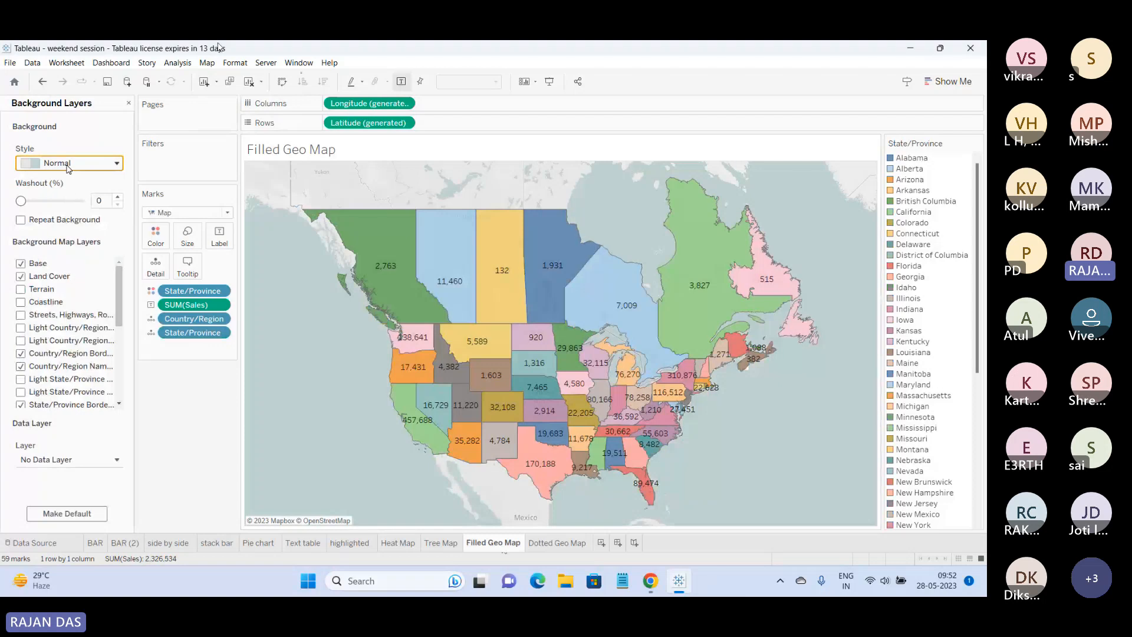
left_click(69, 167)
left_click(63, 209)
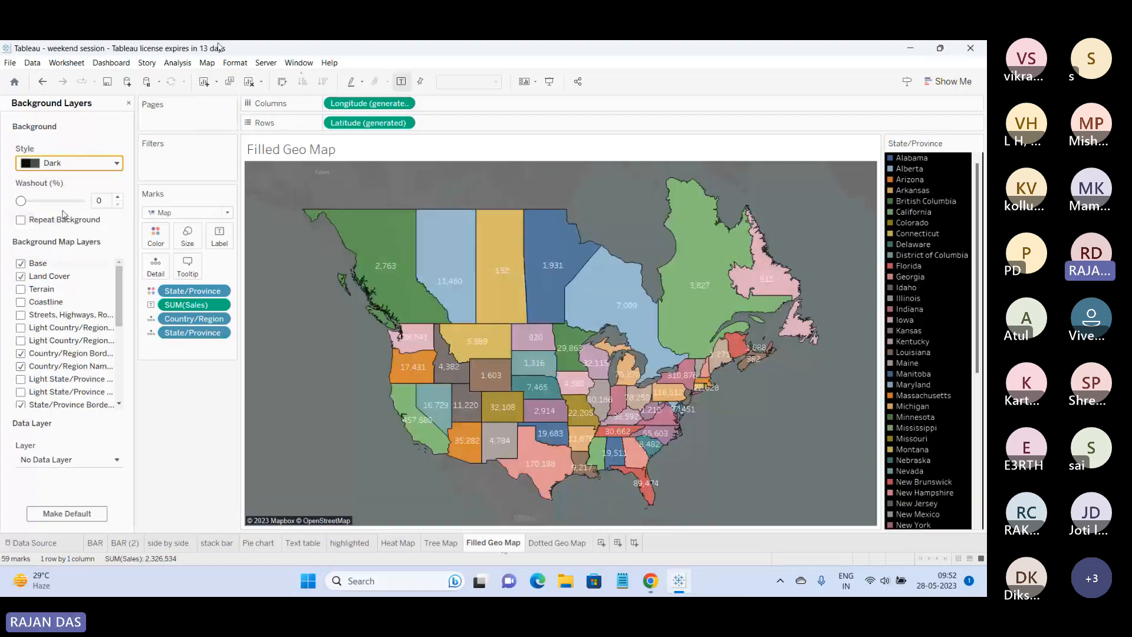
left_click(66, 165)
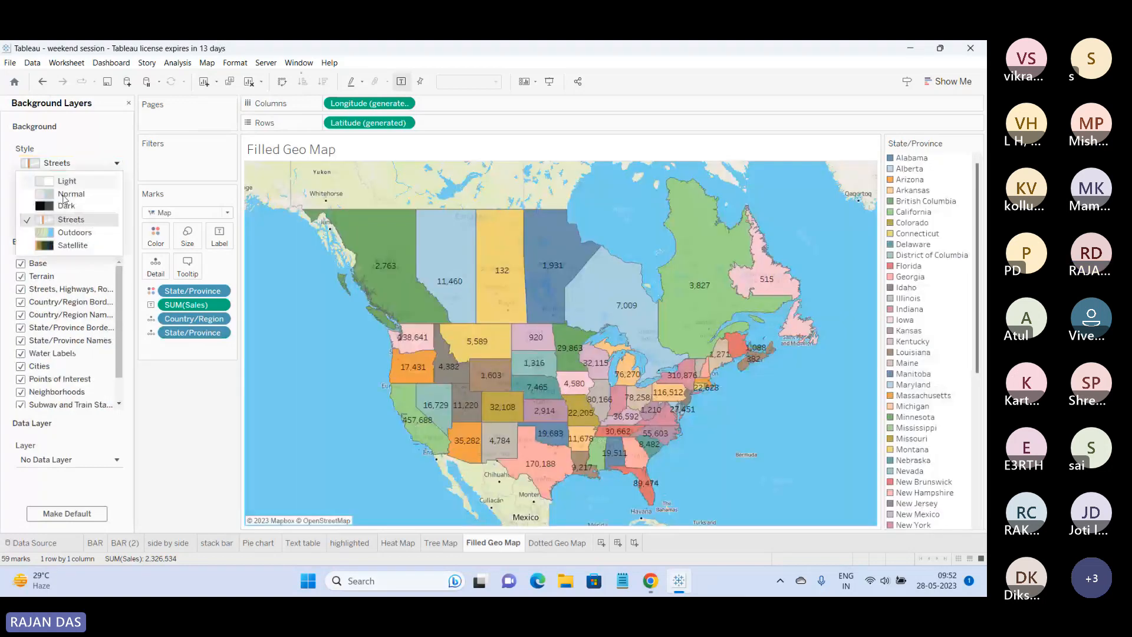
left_click(73, 232)
left_click(76, 165)
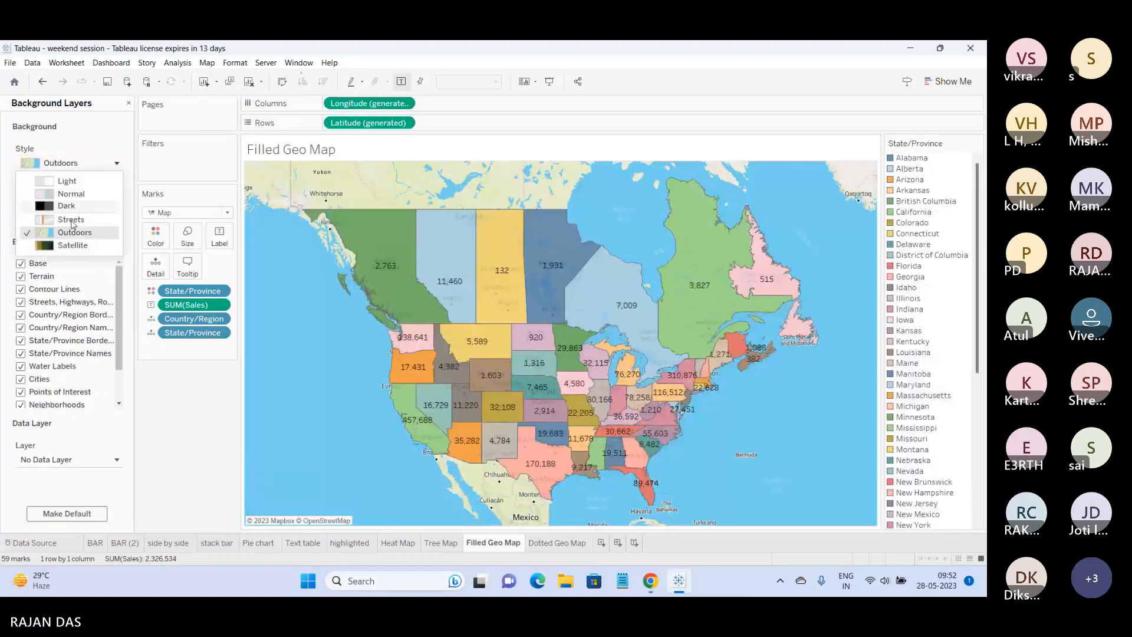
left_click(73, 246)
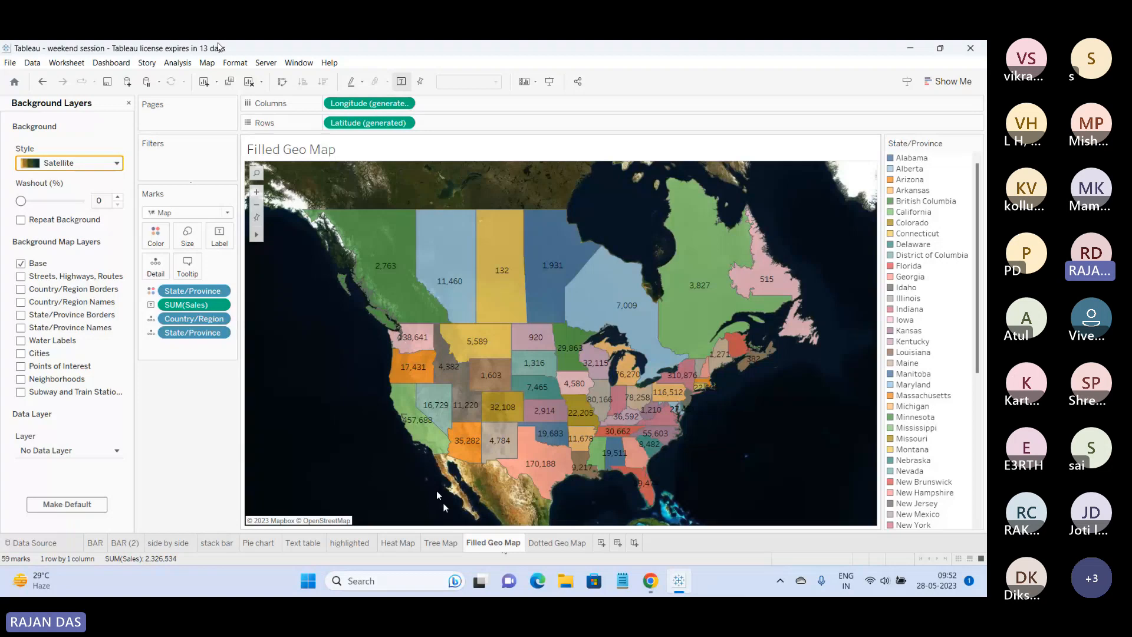
Close the background layer settings and try the Offline and None background maps on the Filled Geo Map.
left_click(128, 103)
left_click(207, 62)
mouse_move(238, 89)
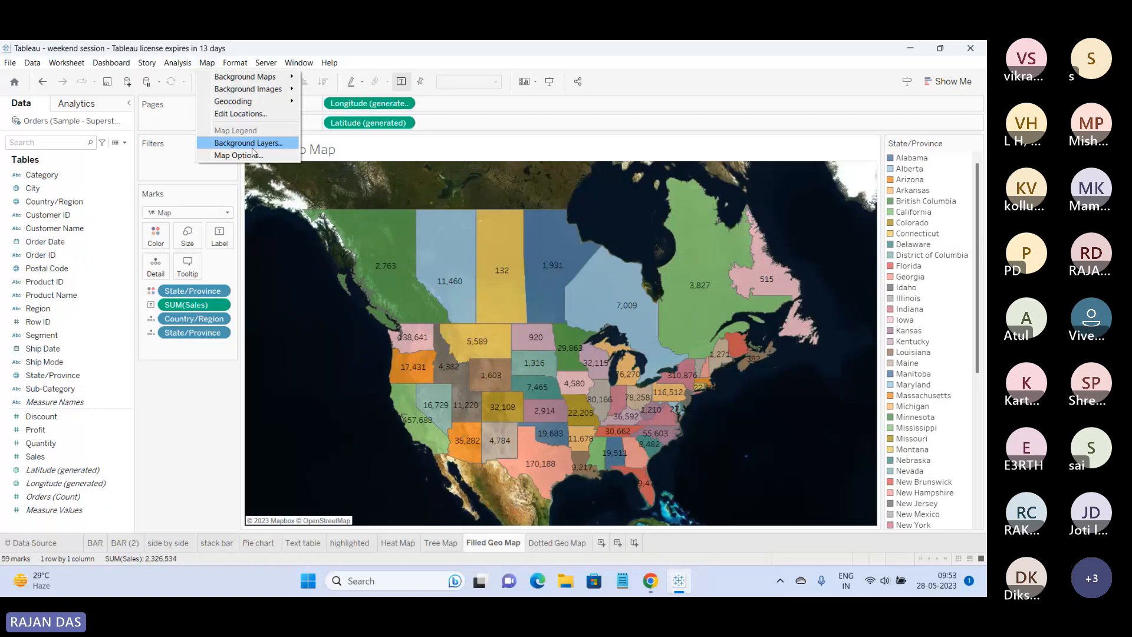
left_click(331, 154)
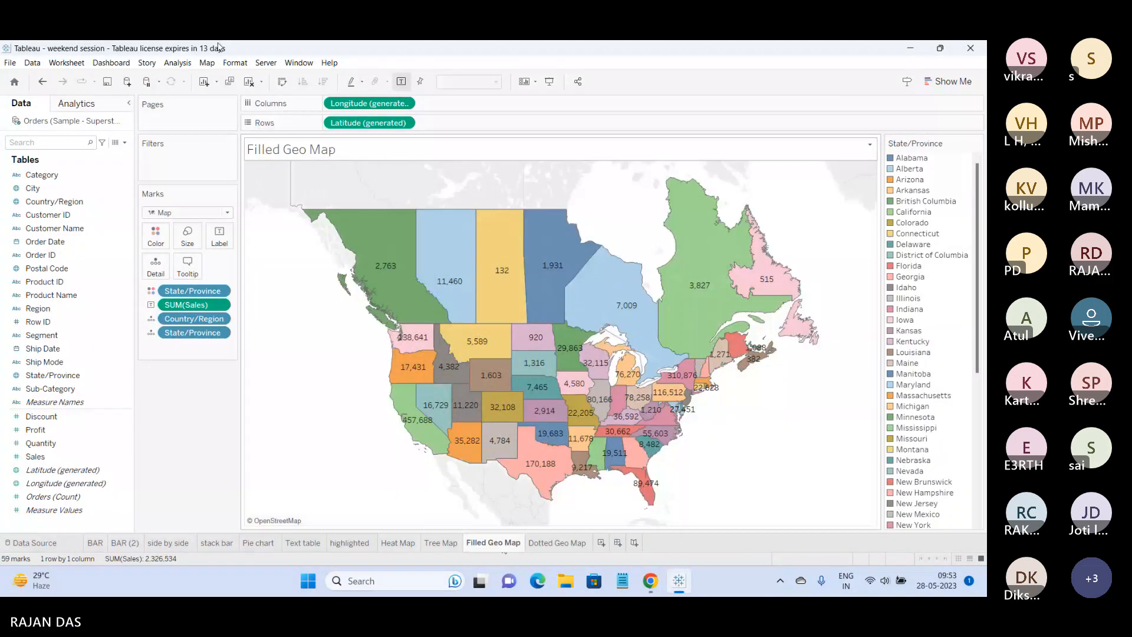
left_click(207, 62)
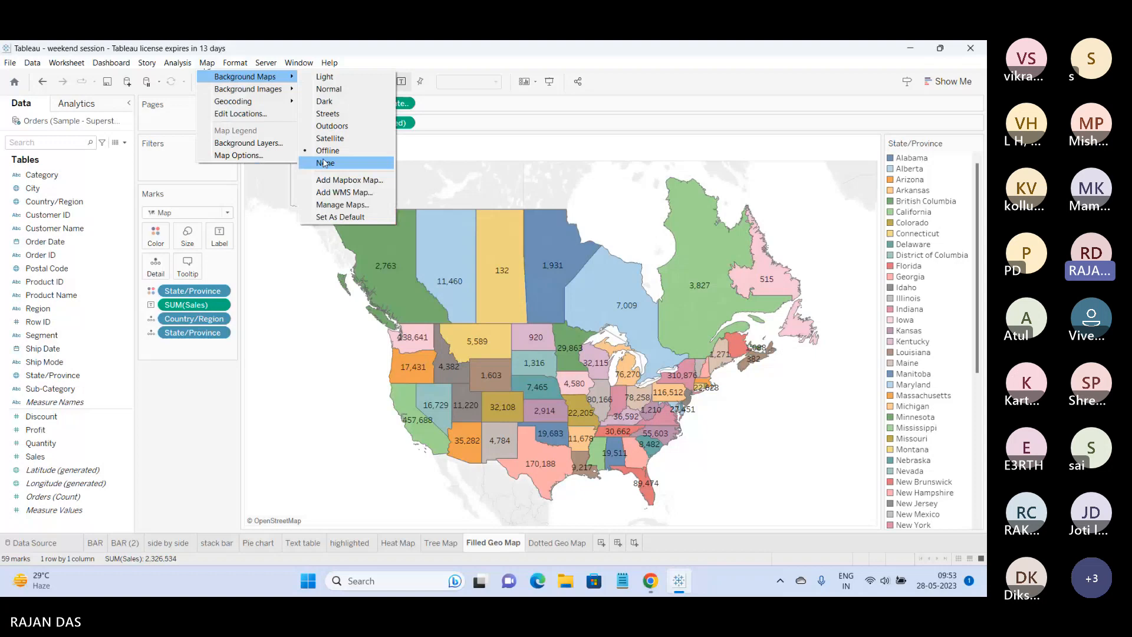
left_click(324, 163)
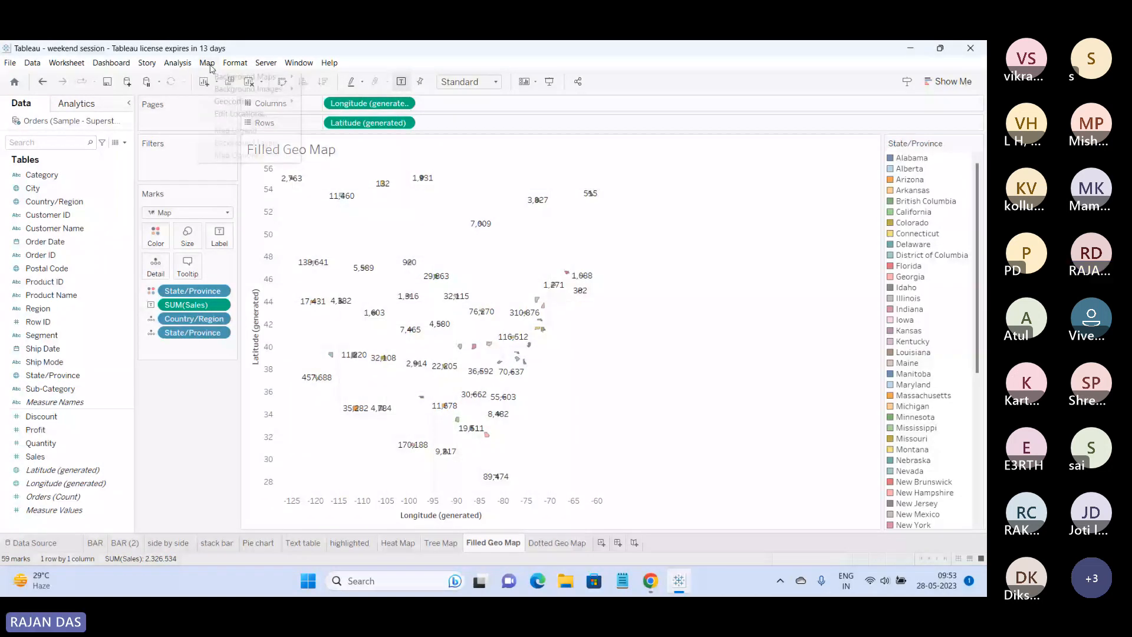
Set the background map of the Filled Geo Map to Light.
left_click(207, 63)
mouse_move(246, 76)
left_click(325, 78)
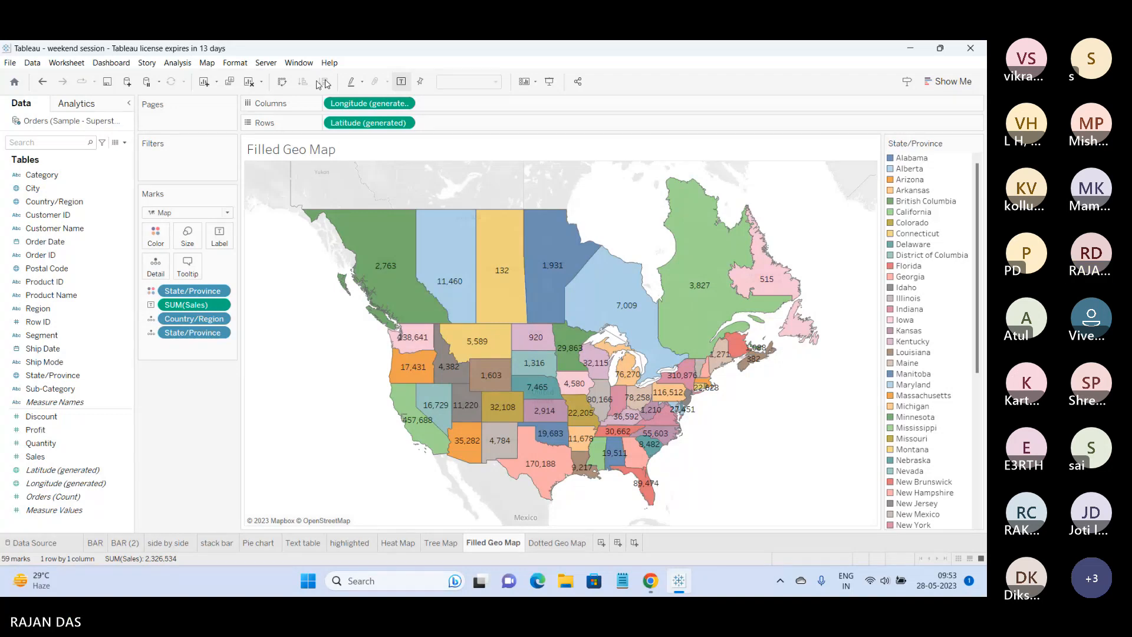
Check the Microsoft Teams meeting window and return to Tableau on the Dotted Geo Map sheet.
key("alt+Tab")
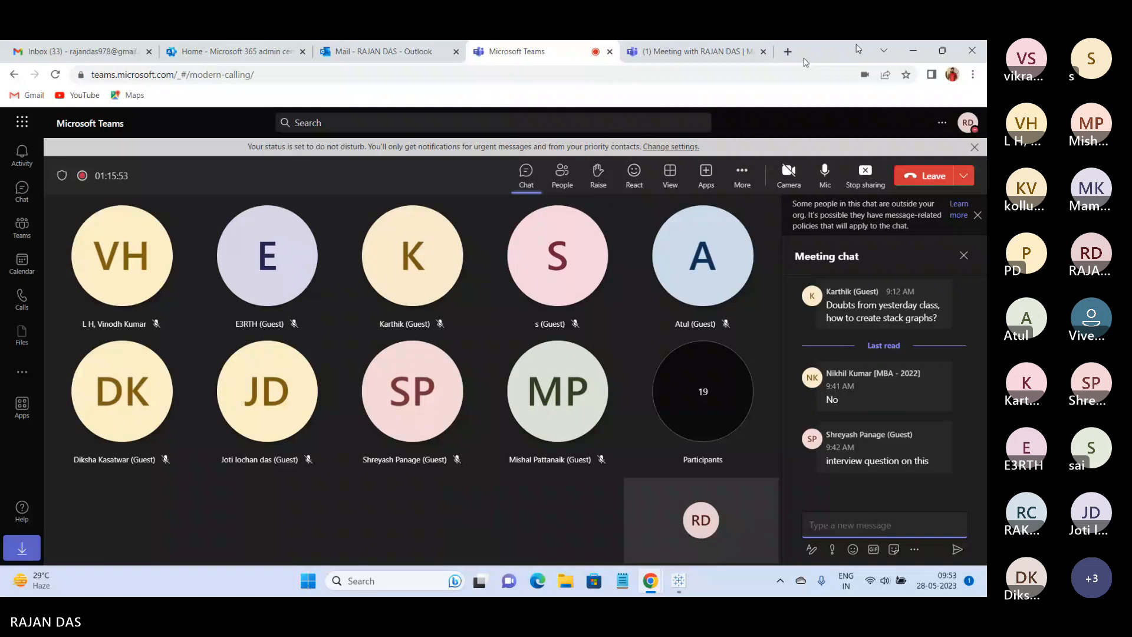
left_click(914, 51)
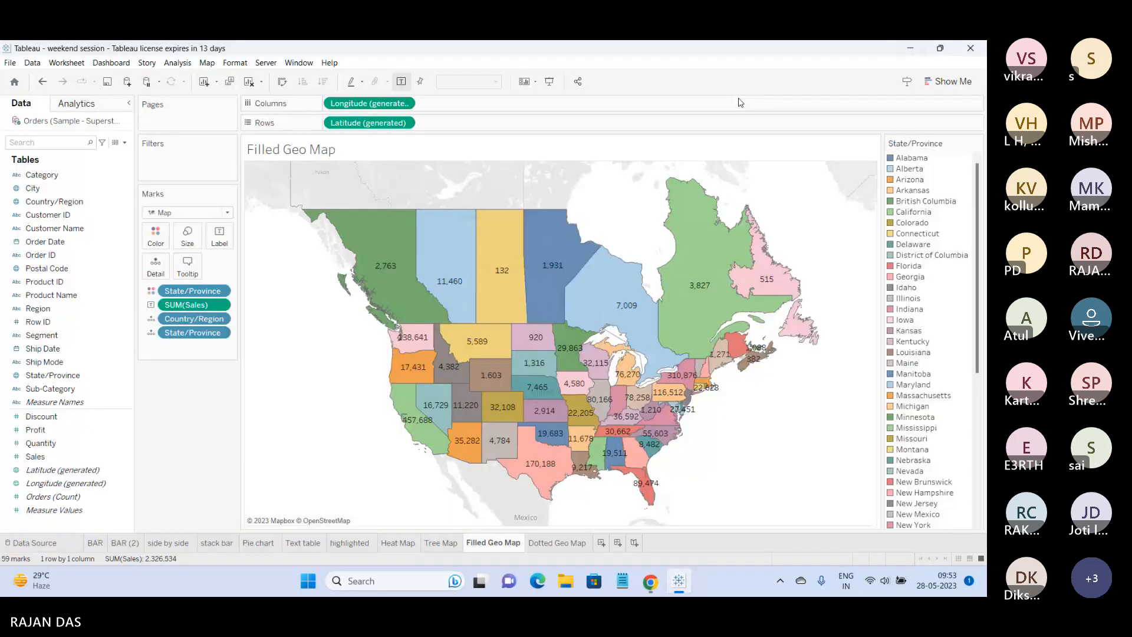
left_click(557, 542)
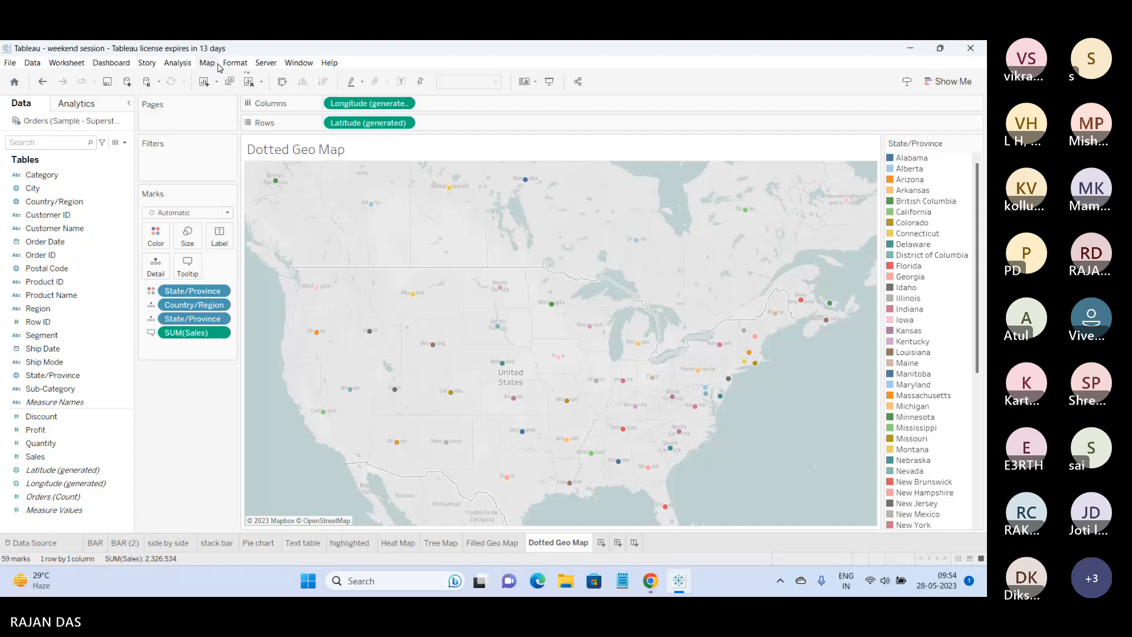
Switch to the Microsoft Teams meeting to admit the two guests waiting in the lobby, returning to Tableau after each.
left_click(651, 580)
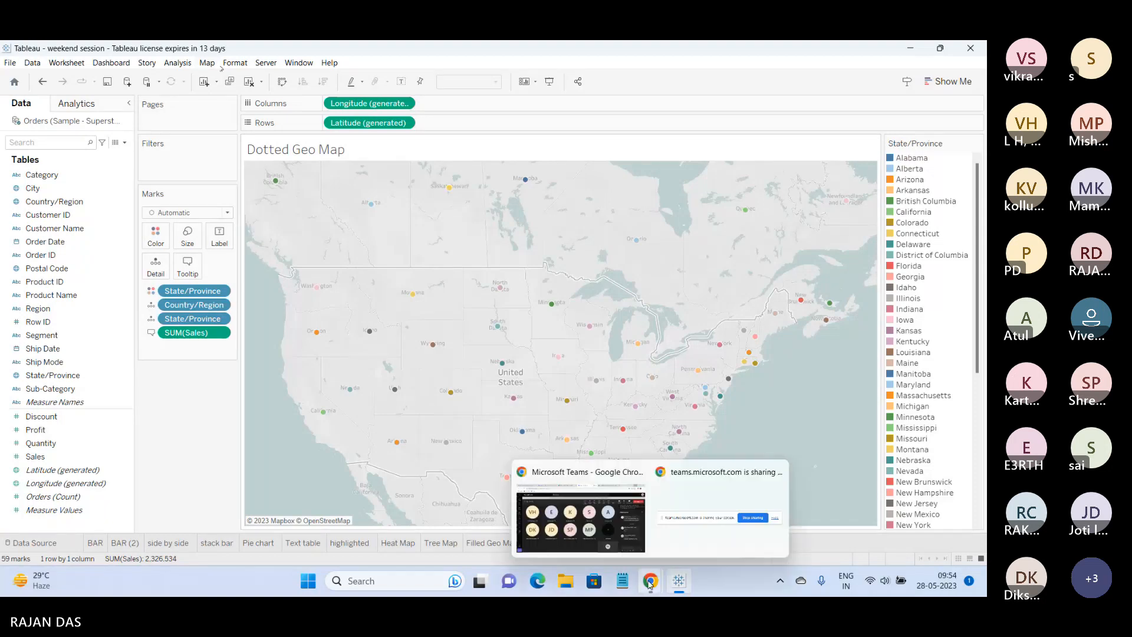
left_click(588, 517)
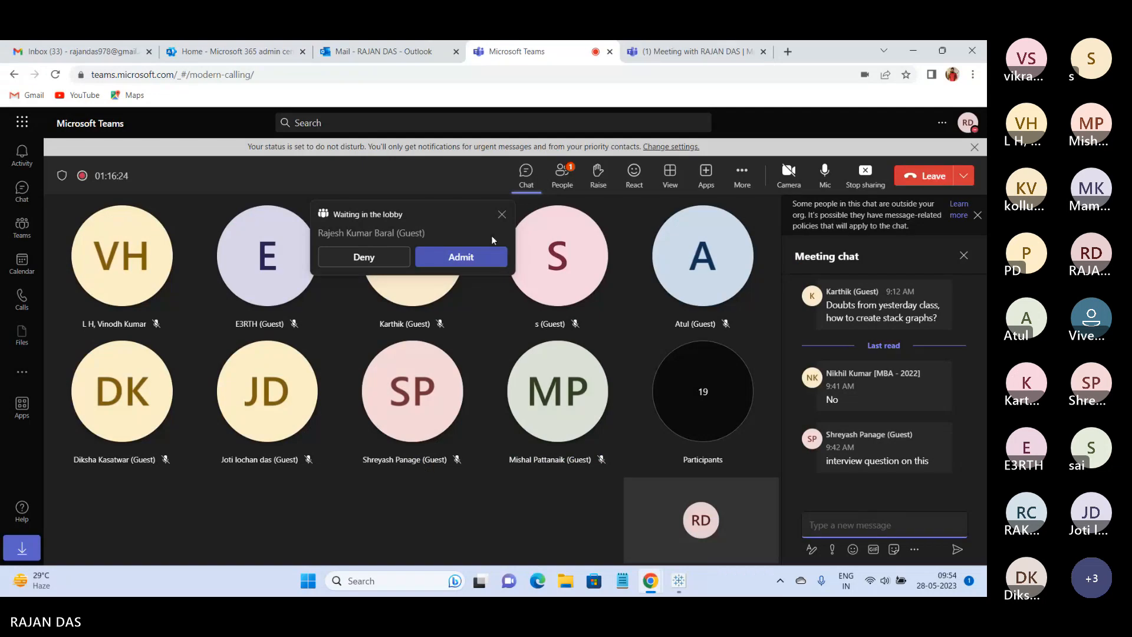
left_click(489, 256)
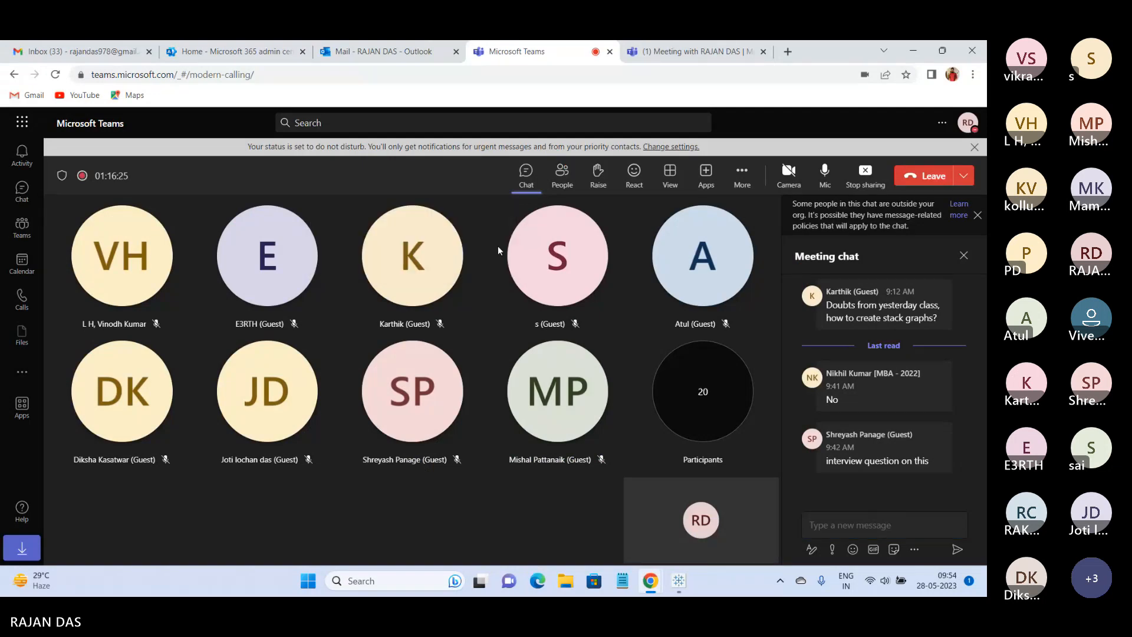
left_click(912, 51)
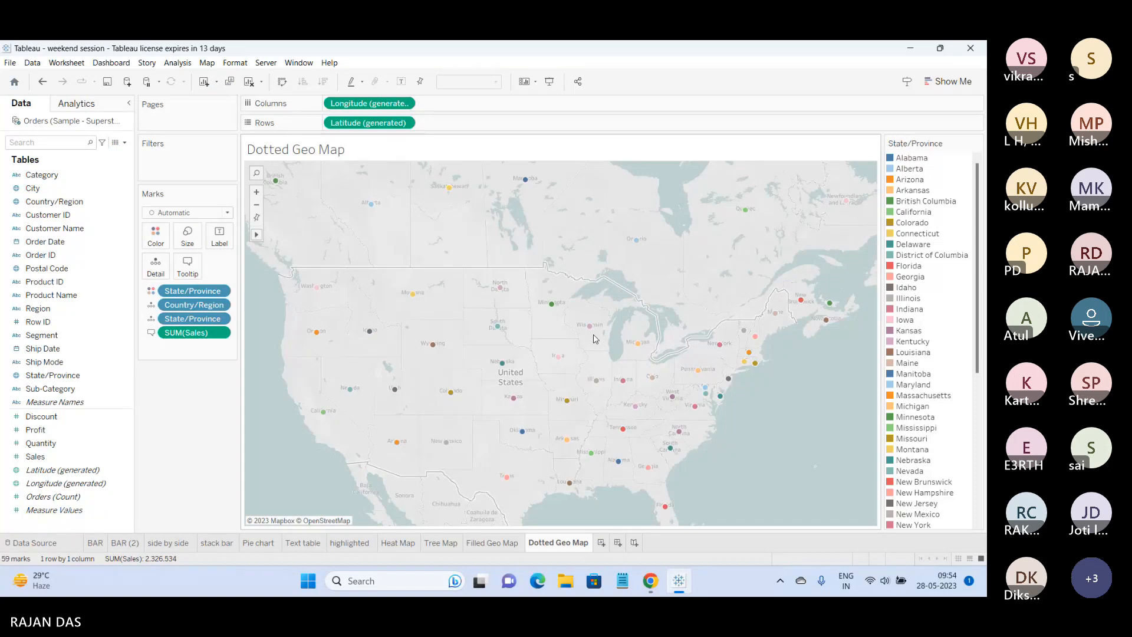
left_click(582, 520)
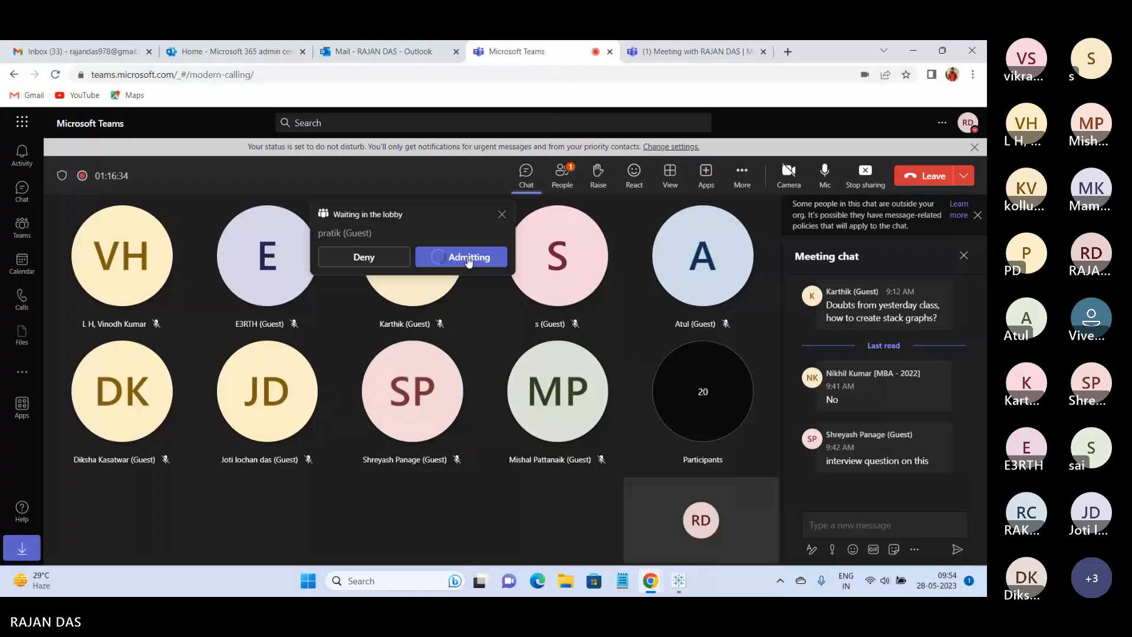
left_click(468, 258)
left_click(913, 52)
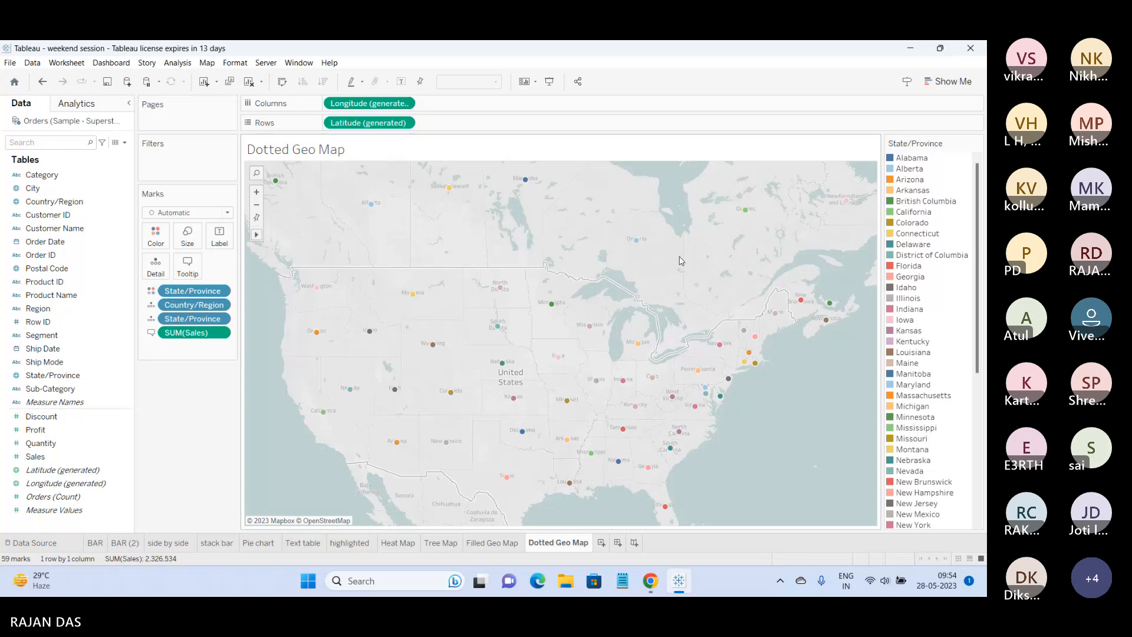
Check the Map Options of the Dotted Geo Map and show the sheet in presentation mode.
left_click(208, 64)
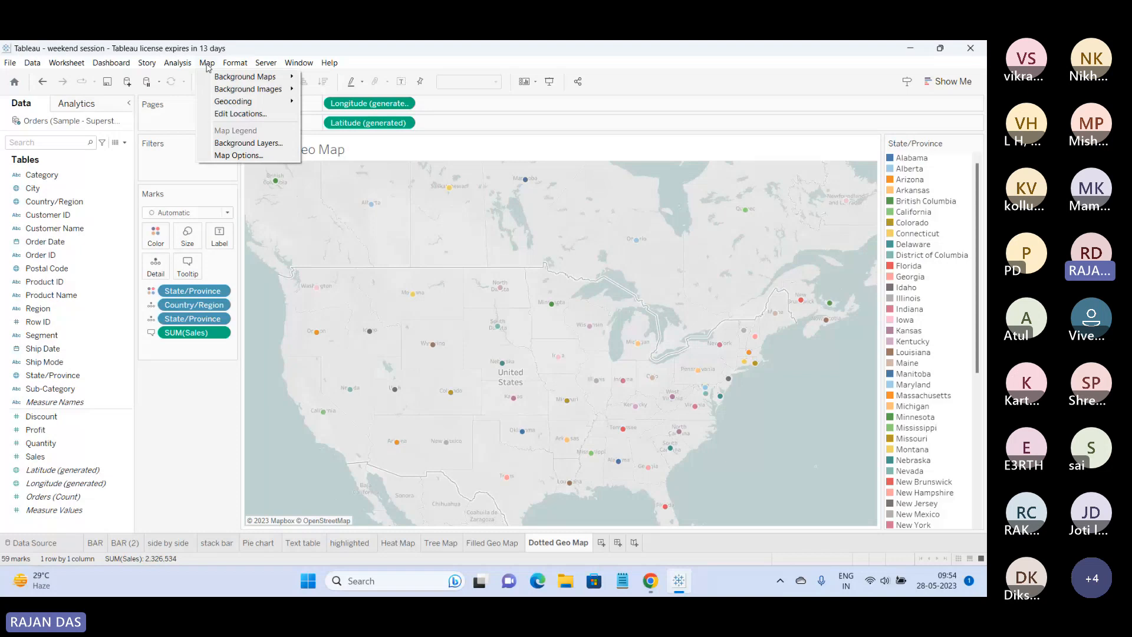
left_click(246, 157)
left_click(549, 81)
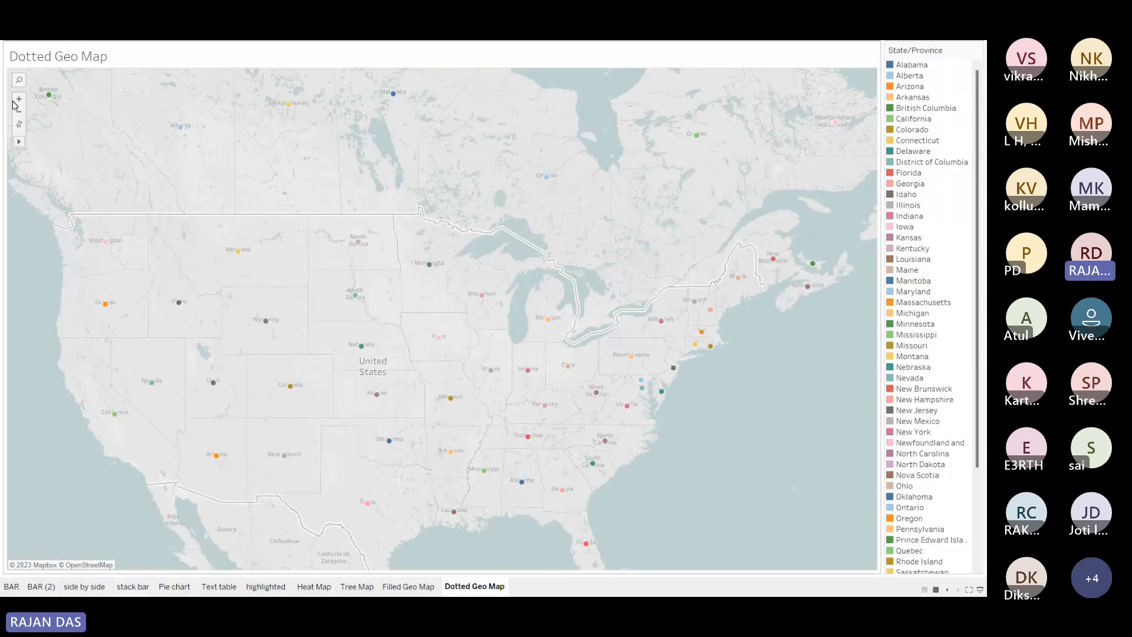
Zoom the Dotted Geo Map in two levels and back out, and reset the map to its full extent.
mouse_move(20, 144)
left_click(20, 99)
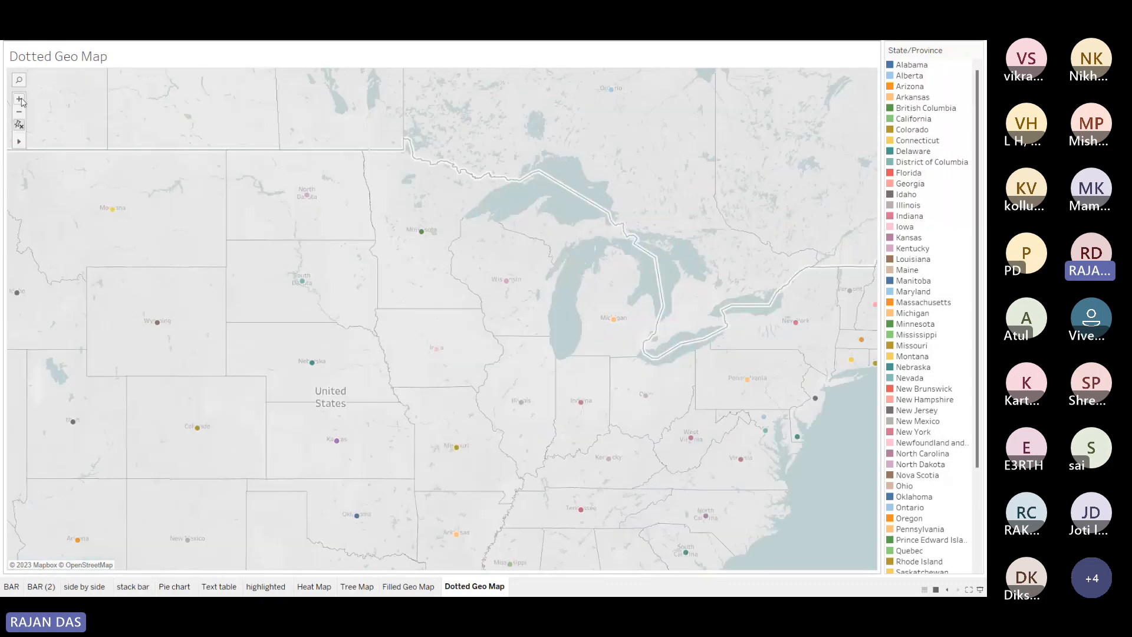
left_click(20, 99)
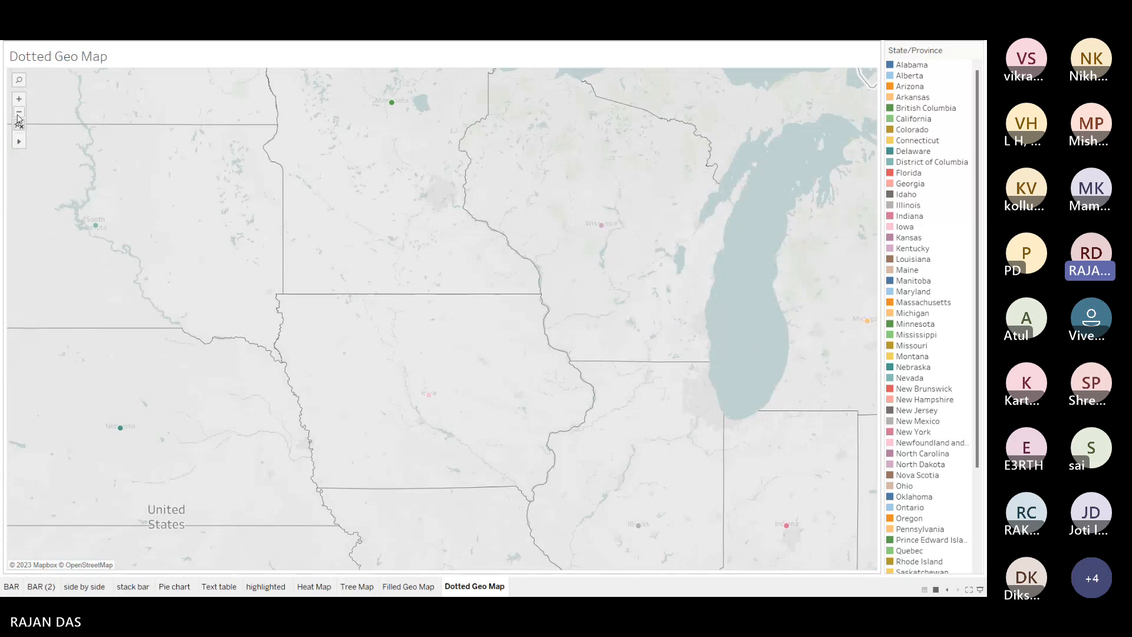
left_click(19, 113)
left_click(18, 115)
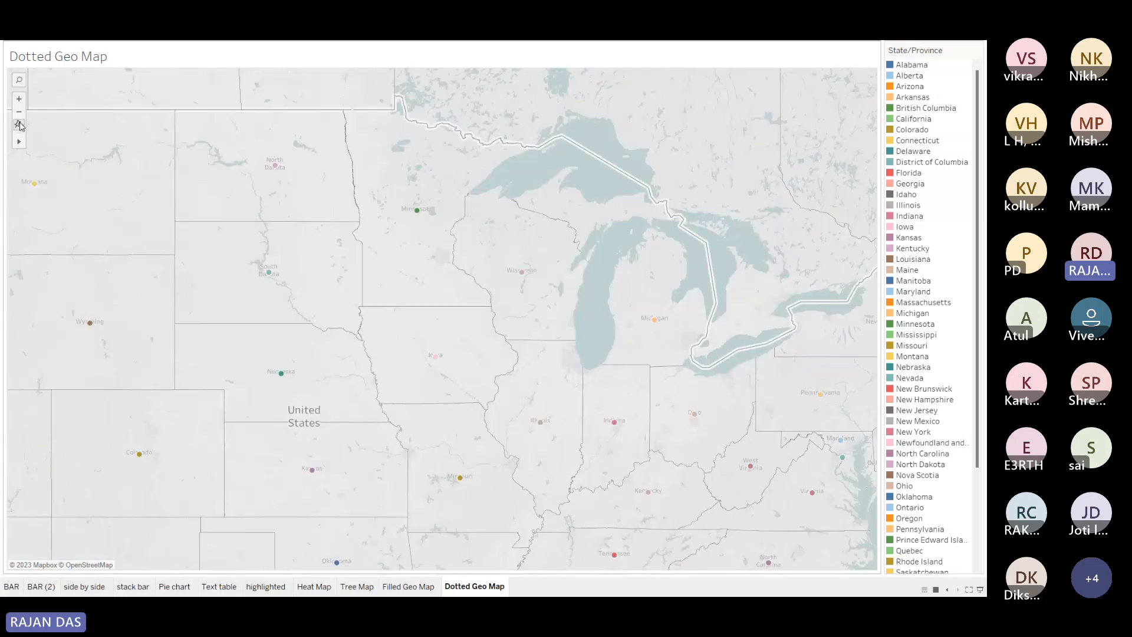
left_click(19, 124)
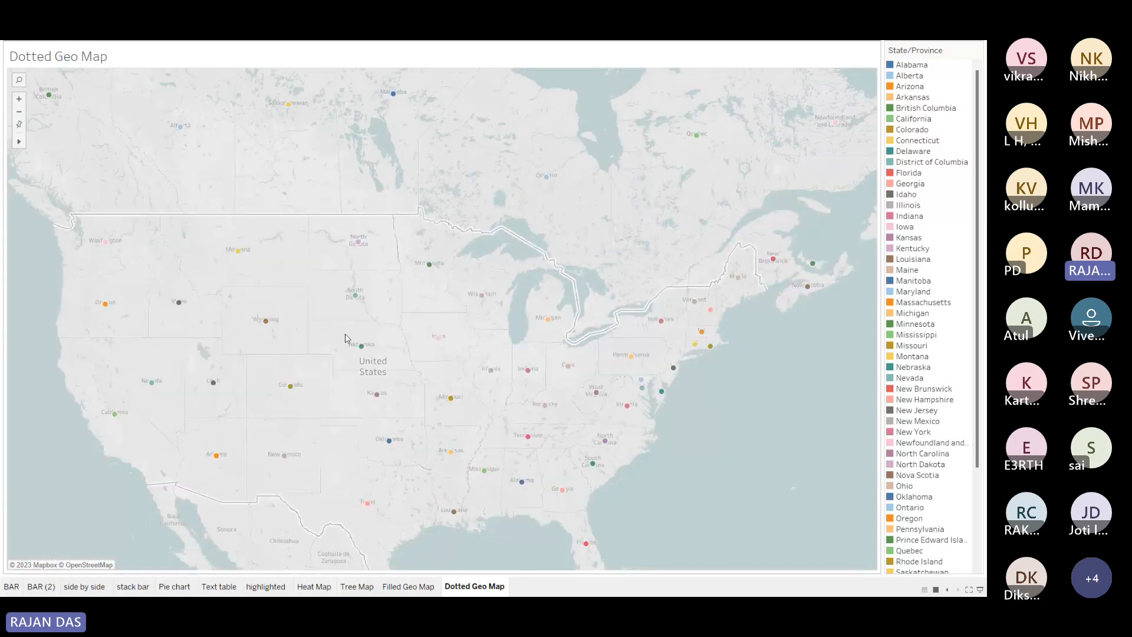
Search the map for New York, United States, and reset the map view.
left_click(19, 81)
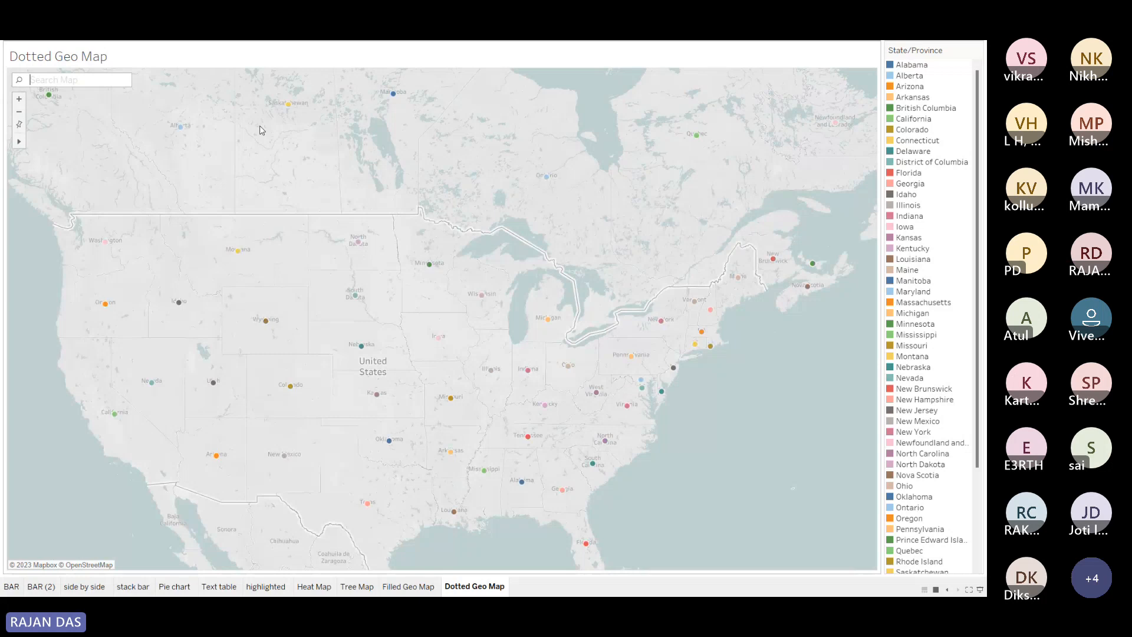
type("n")
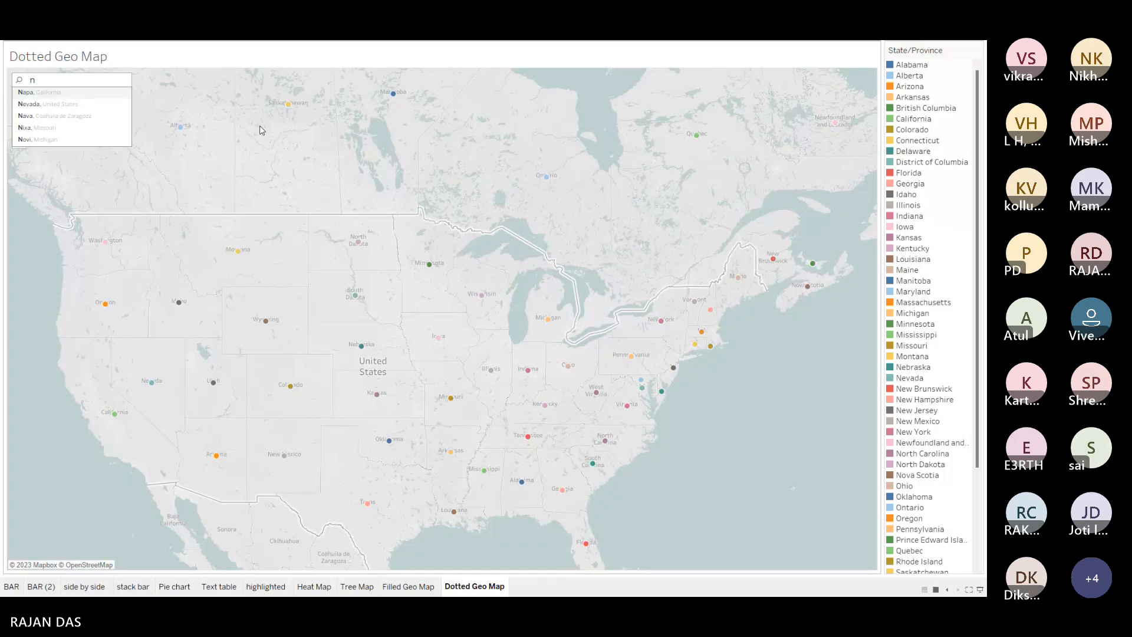
type("ew")
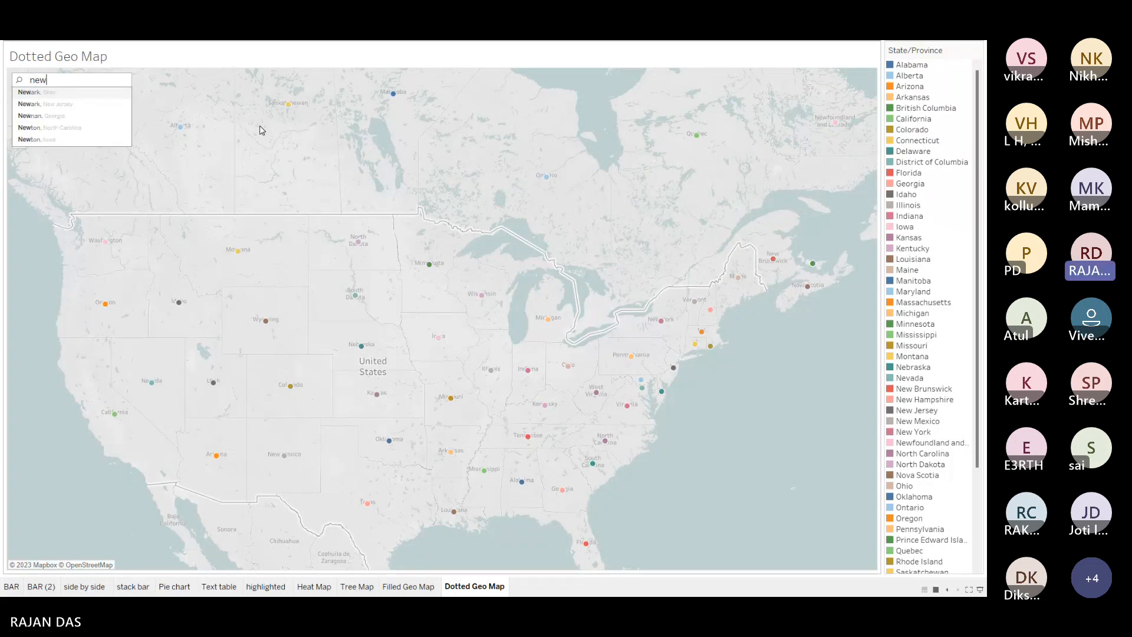
type(" yo")
key("Return")
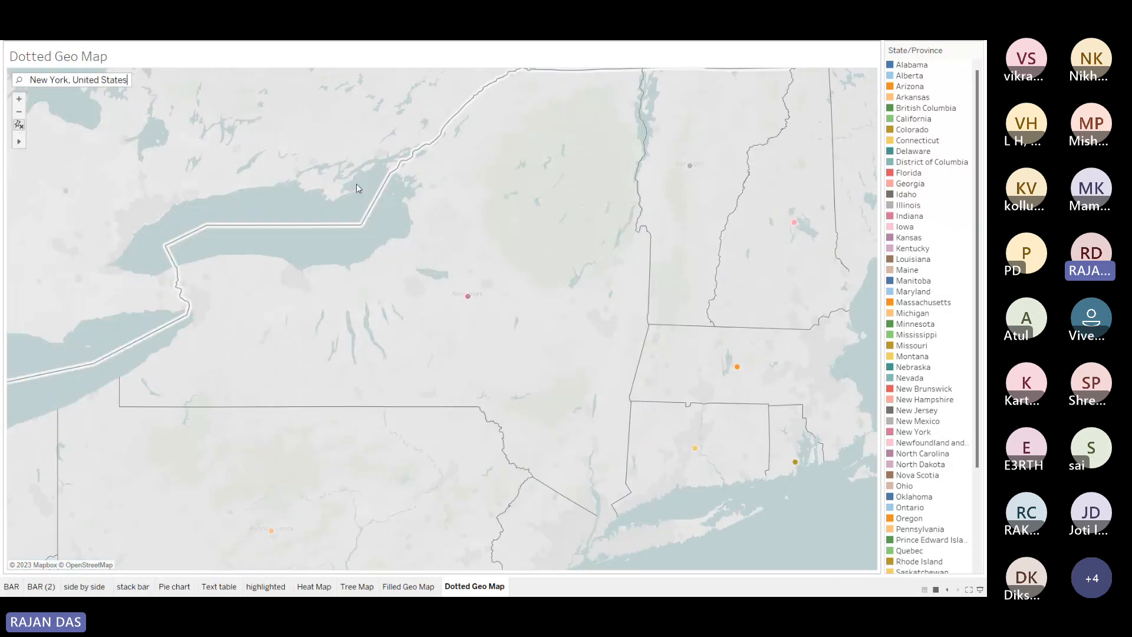
left_click(20, 126)
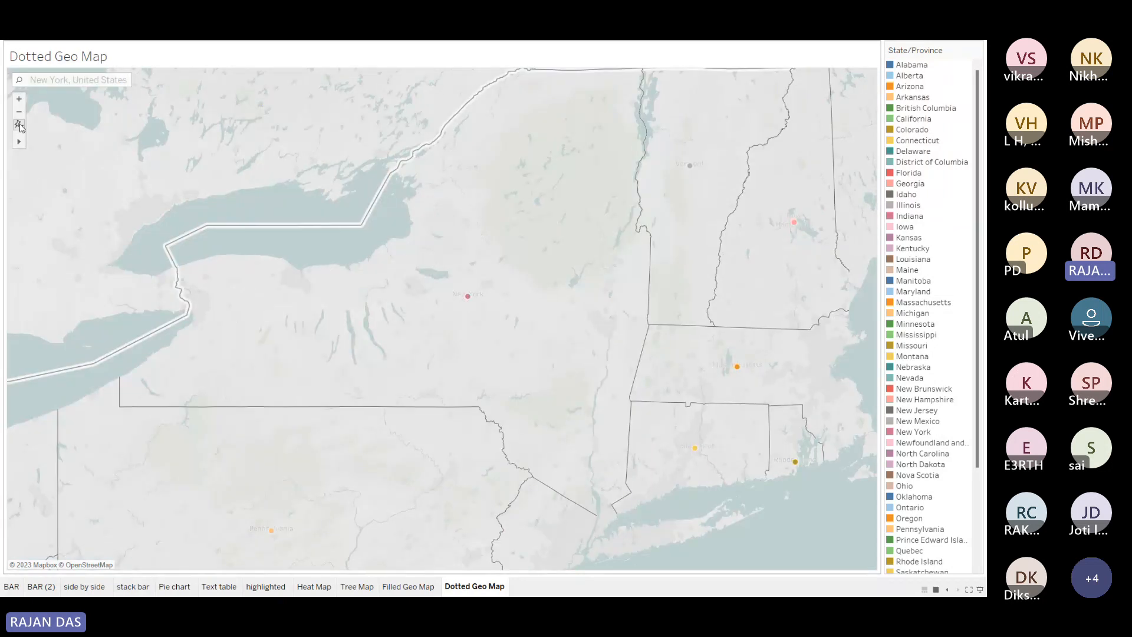
Zoom in on the Minnesota mark with the Zoom Area tool and reset the map view.
mouse_move(24, 144)
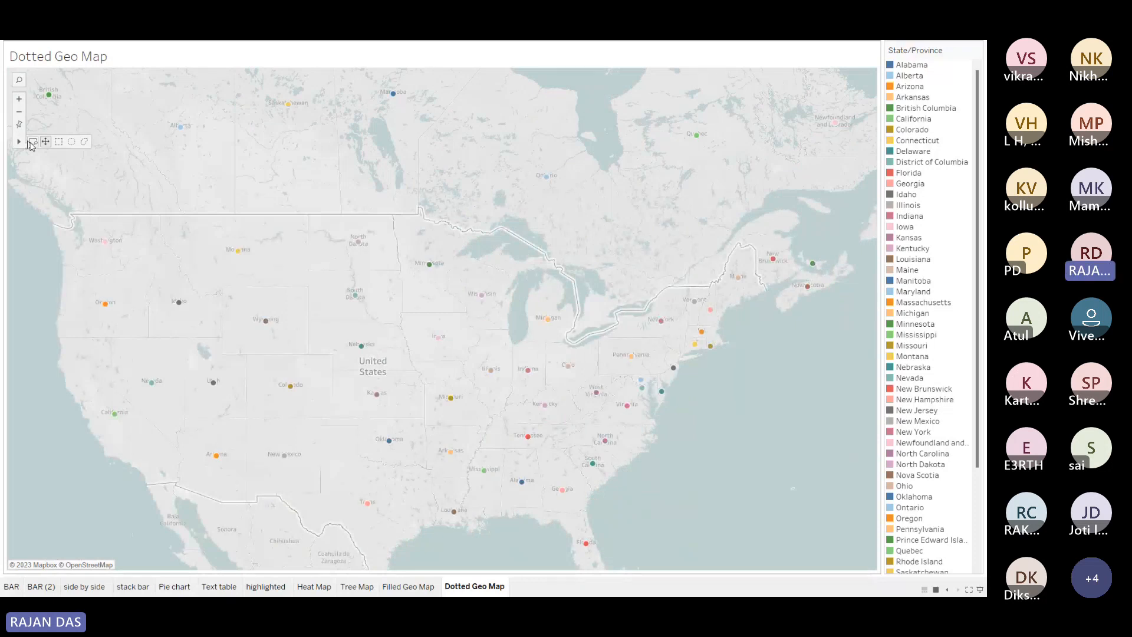
left_click(32, 143)
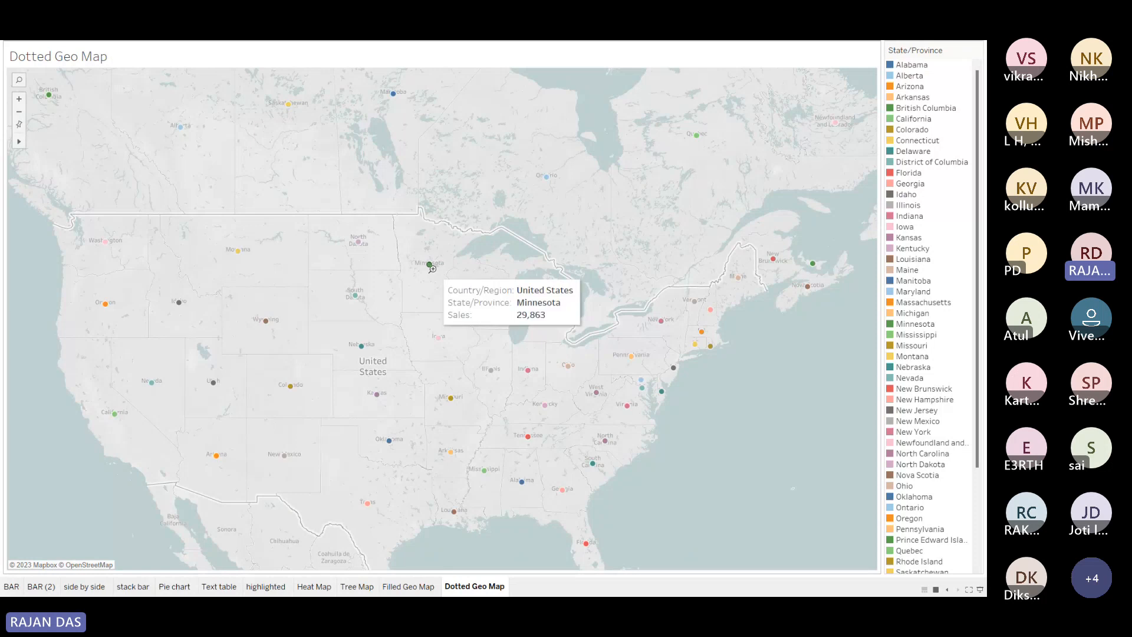
left_click(430, 267)
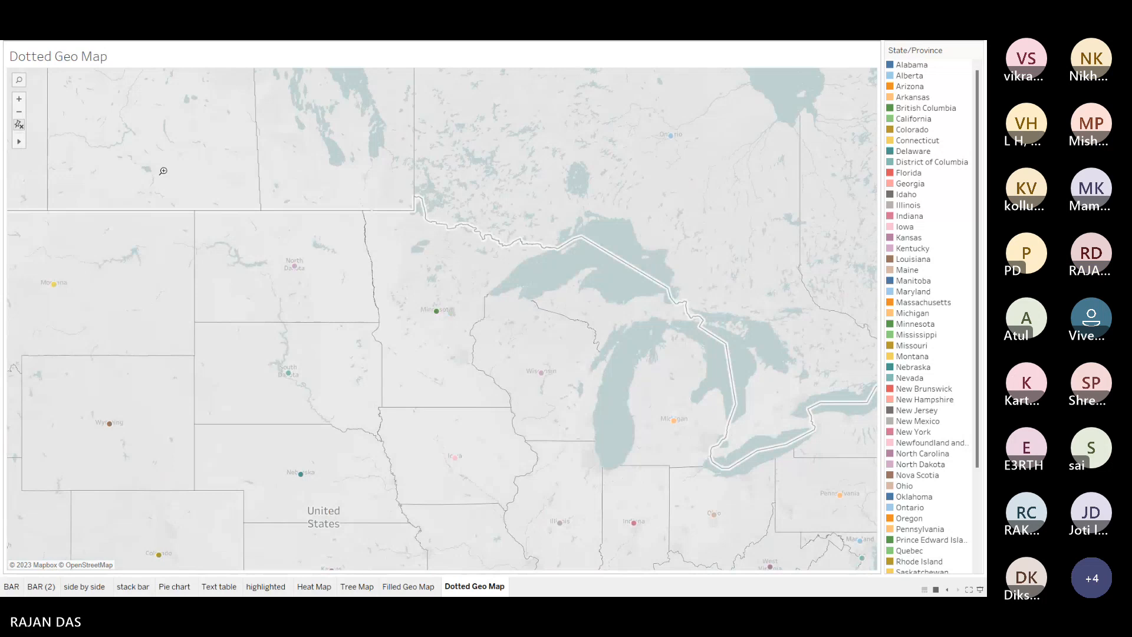
left_click(18, 124)
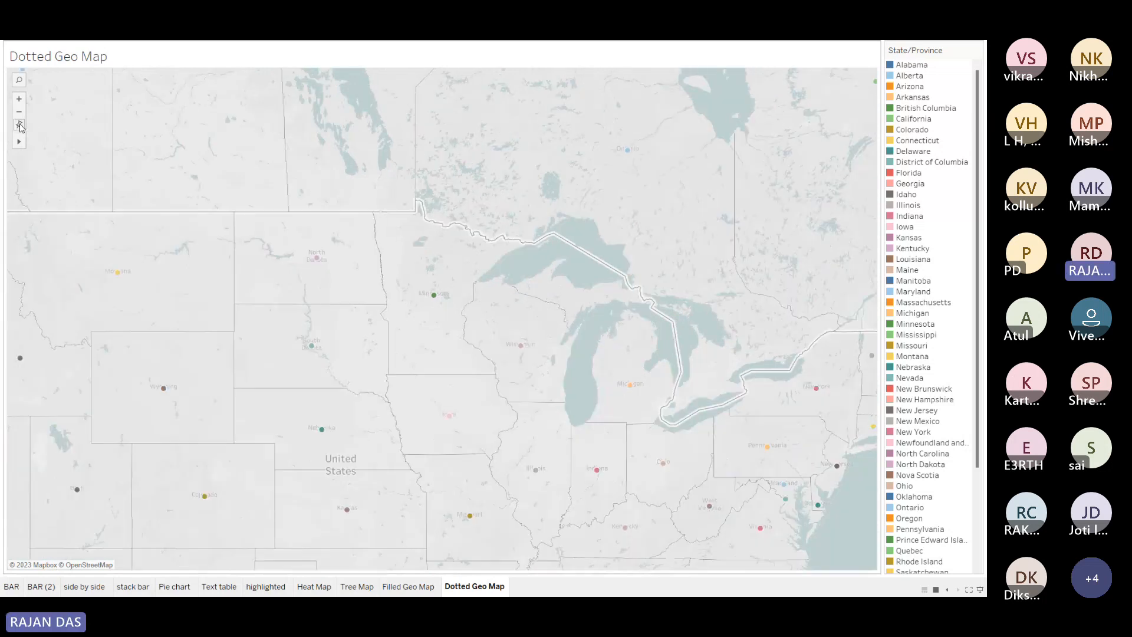
Pan the map south across South America to the southern tip of Argentina and reset the map view.
mouse_move(17, 145)
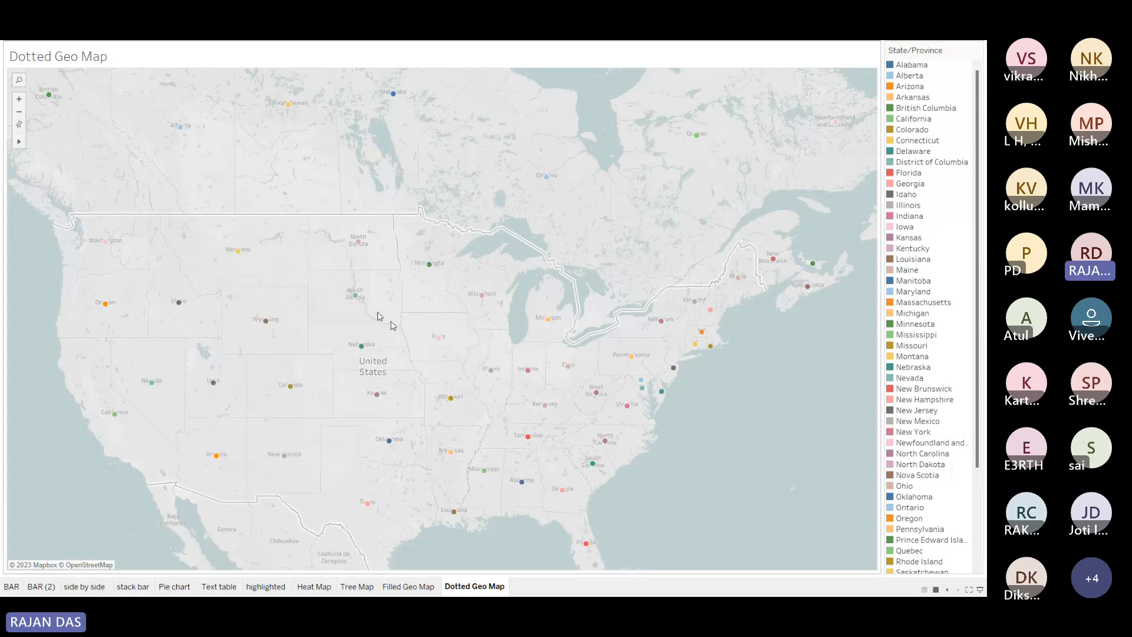
left_click_drag(356, 257, 183, 59)
left_click_drag(475, 372, 380, 106)
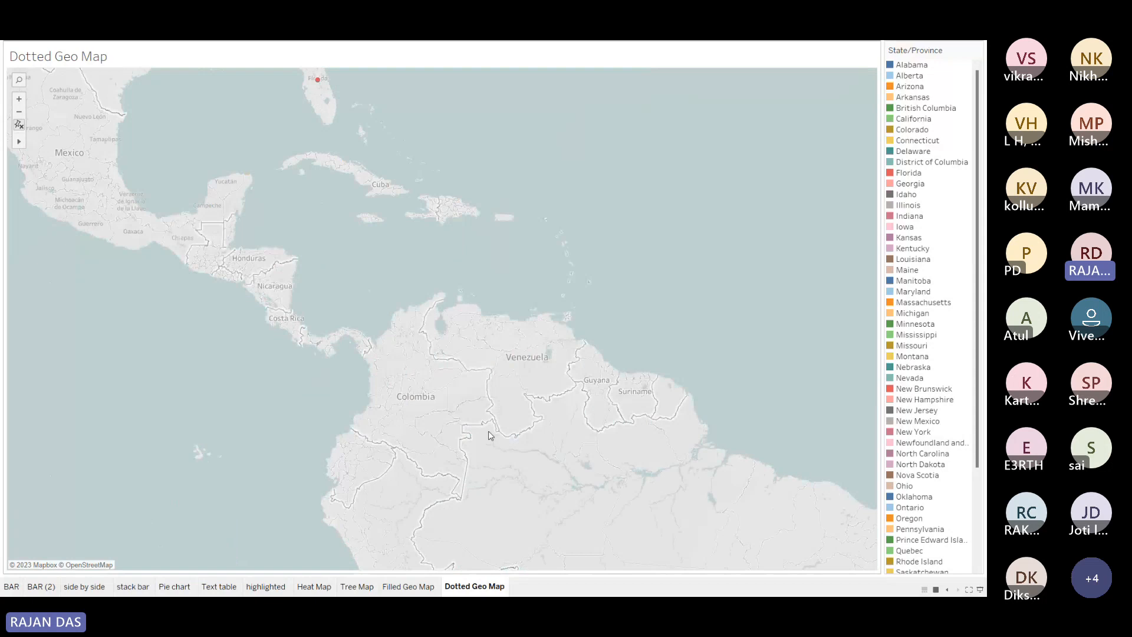
left_click_drag(488, 435, 447, 225)
left_click_drag(503, 521, 470, 412)
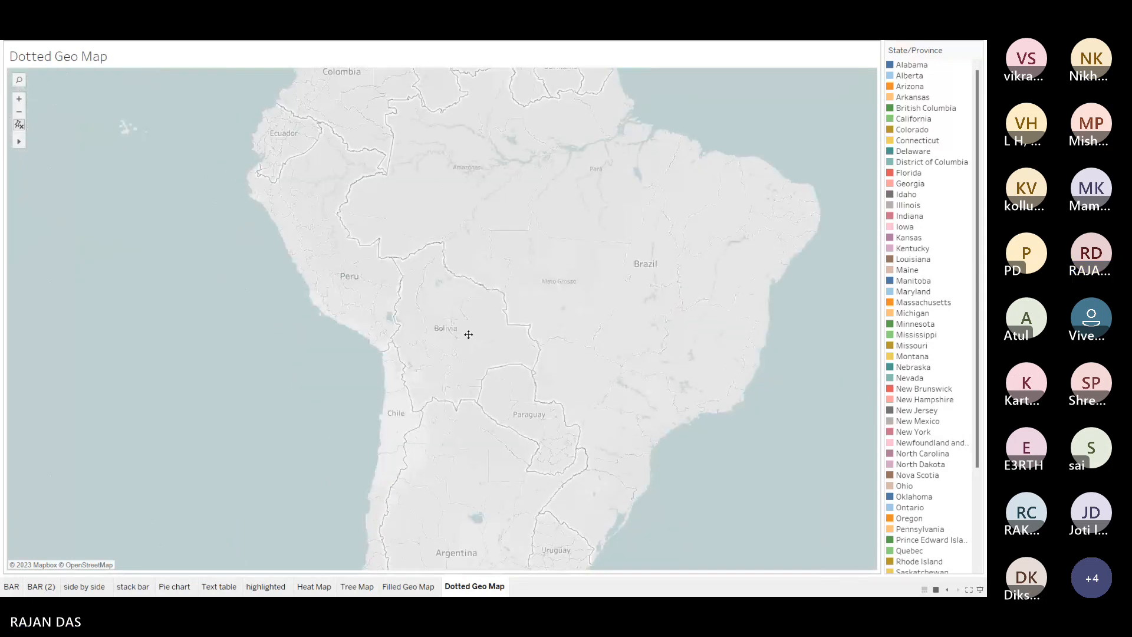
left_click_drag(467, 331, 465, 101)
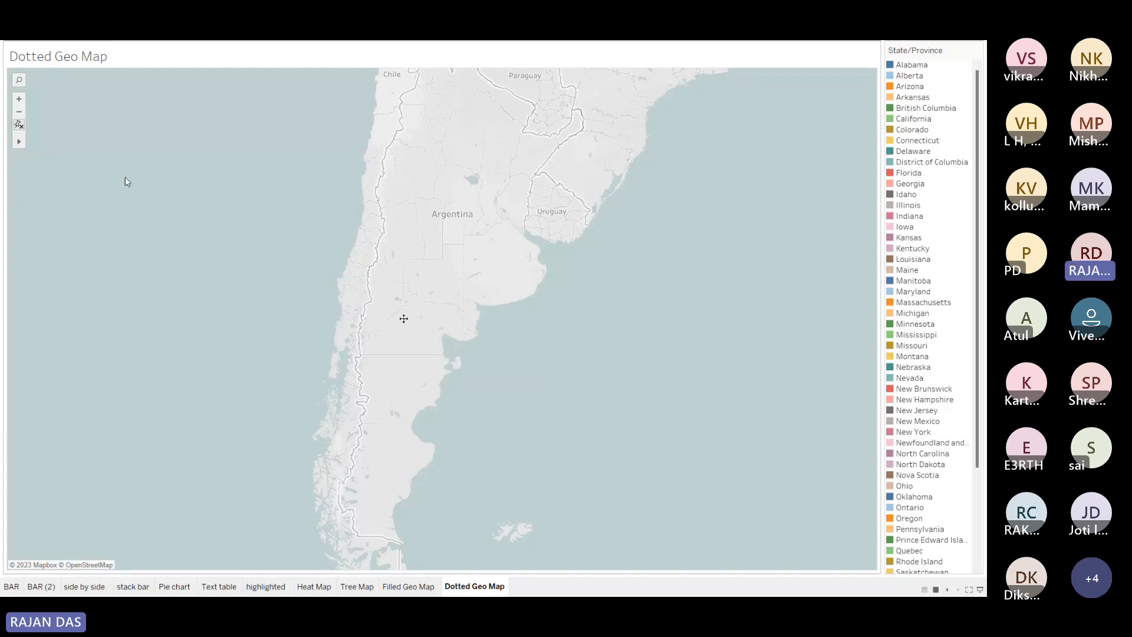
left_click_drag(404, 318, 399, 199)
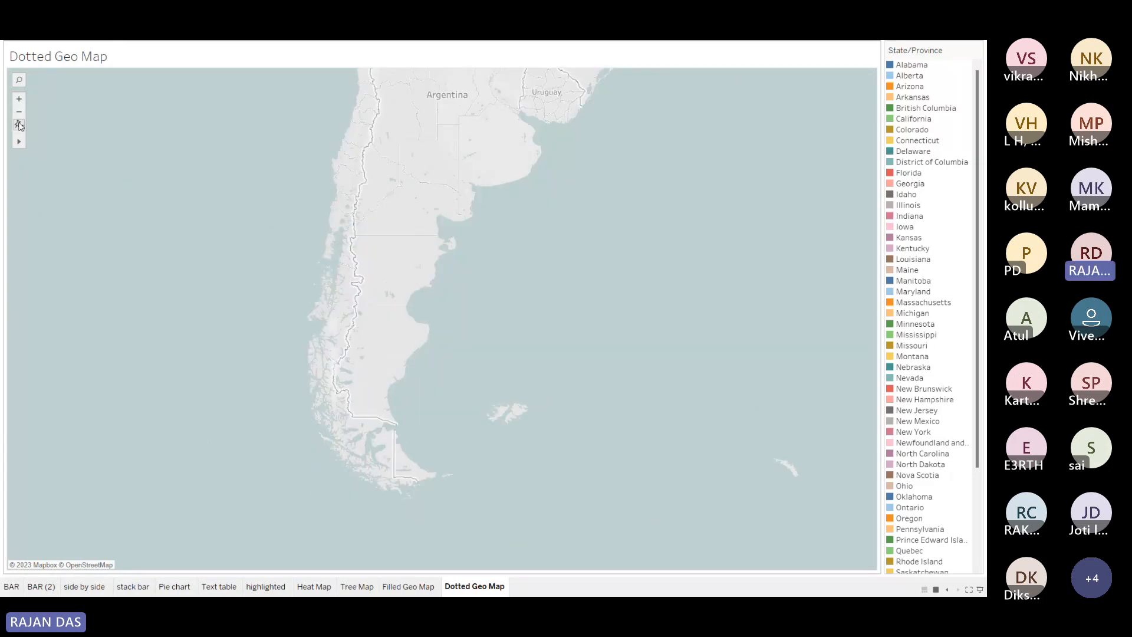
left_click(19, 125)
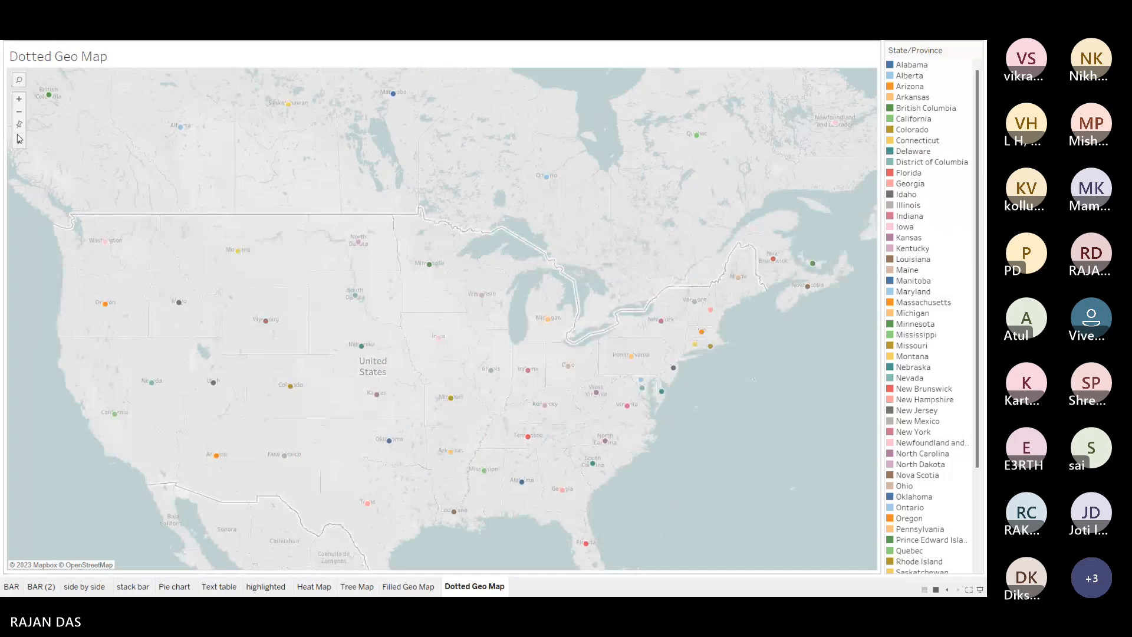
Exit presentation mode and check the Microsoft Teams meeting chat, returning to the Dotted Geo Map in Tableau.
mouse_move(26, 142)
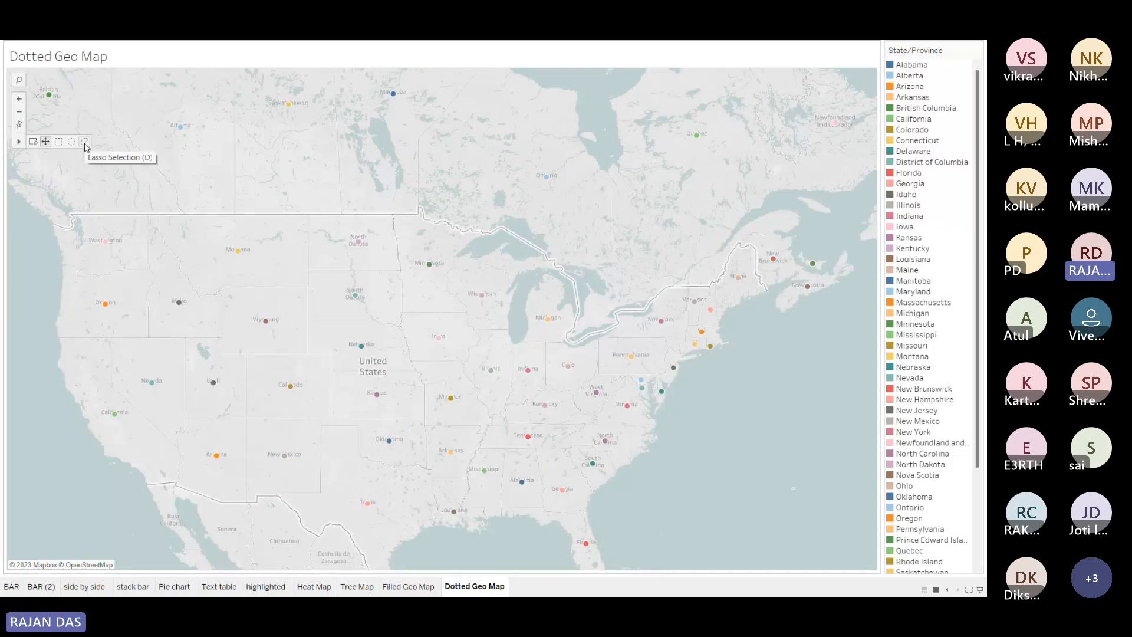
key("Escape")
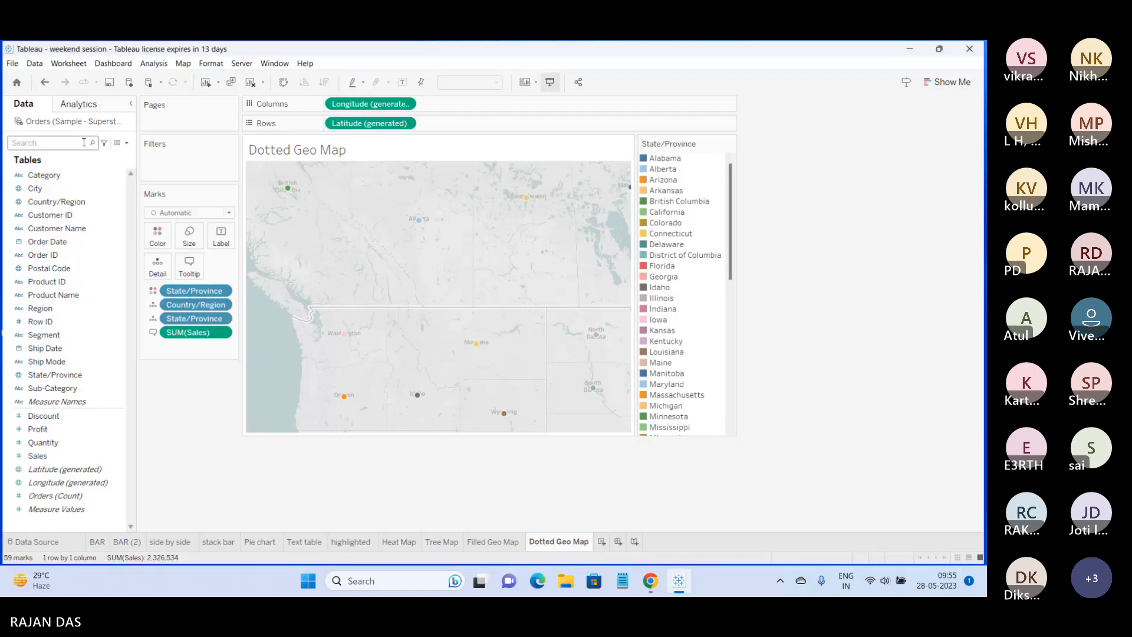
left_click(648, 582)
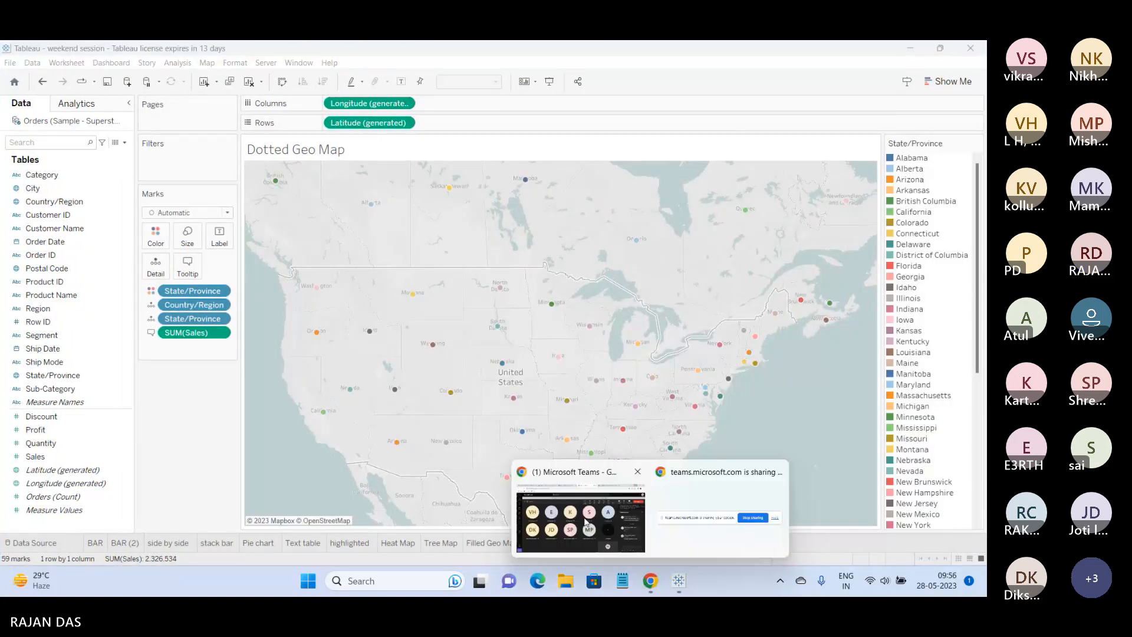
left_click(585, 520)
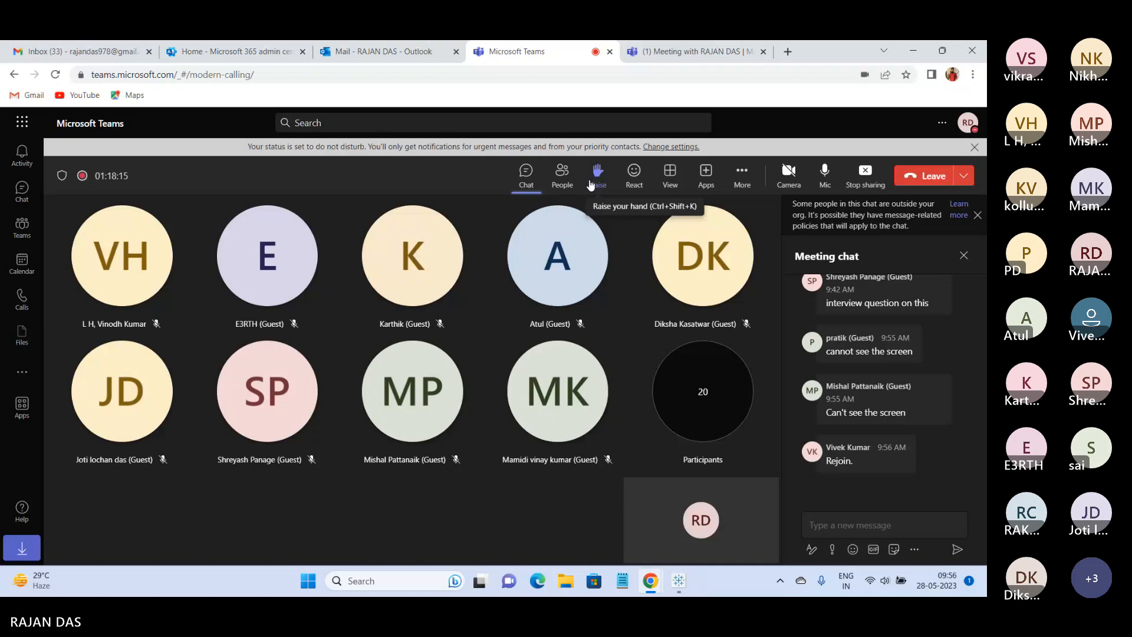
left_click(913, 54)
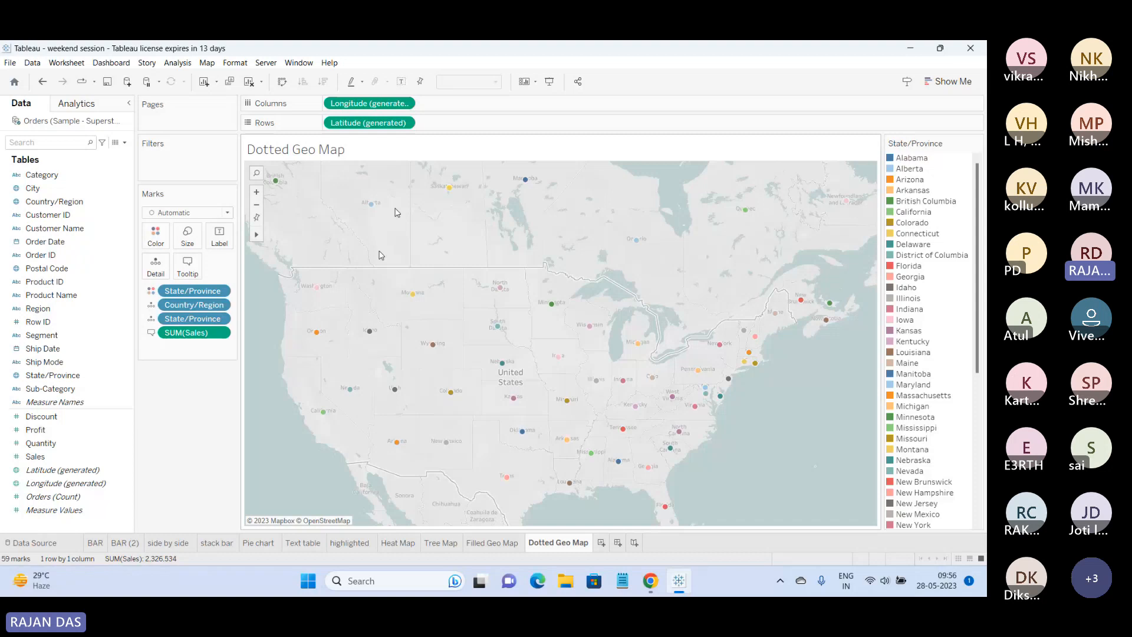
Select the Washington, Oregon, Idaho and Montana marks, and North and South Dakota with Rectangular Selection, clearing each selection.
mouse_move(257, 234)
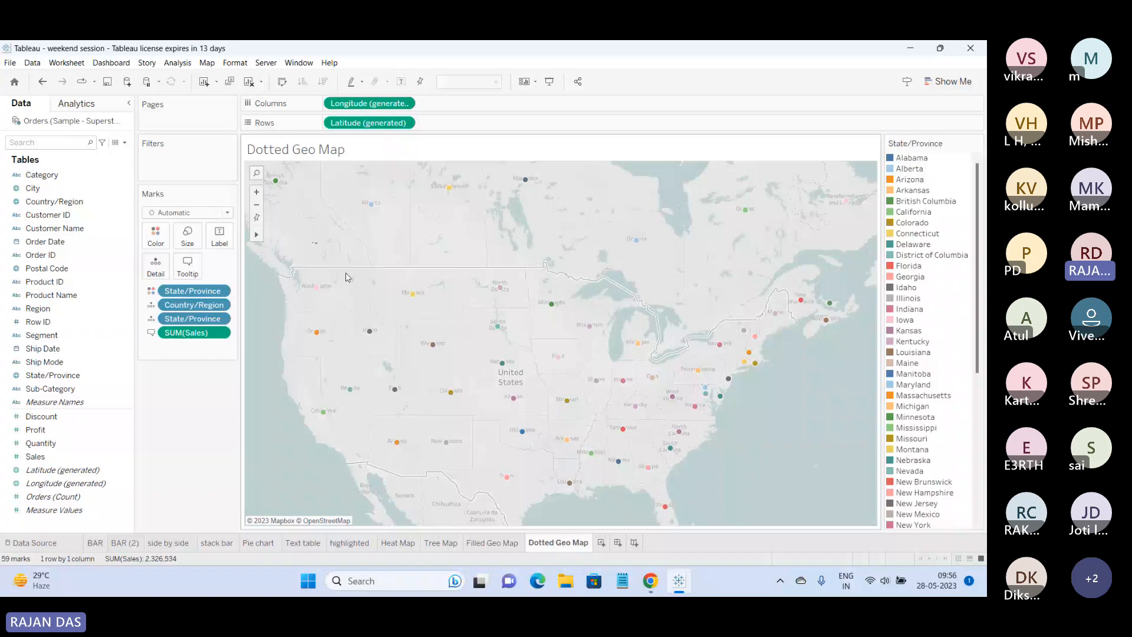
left_click_drag(360, 283, 386, 354)
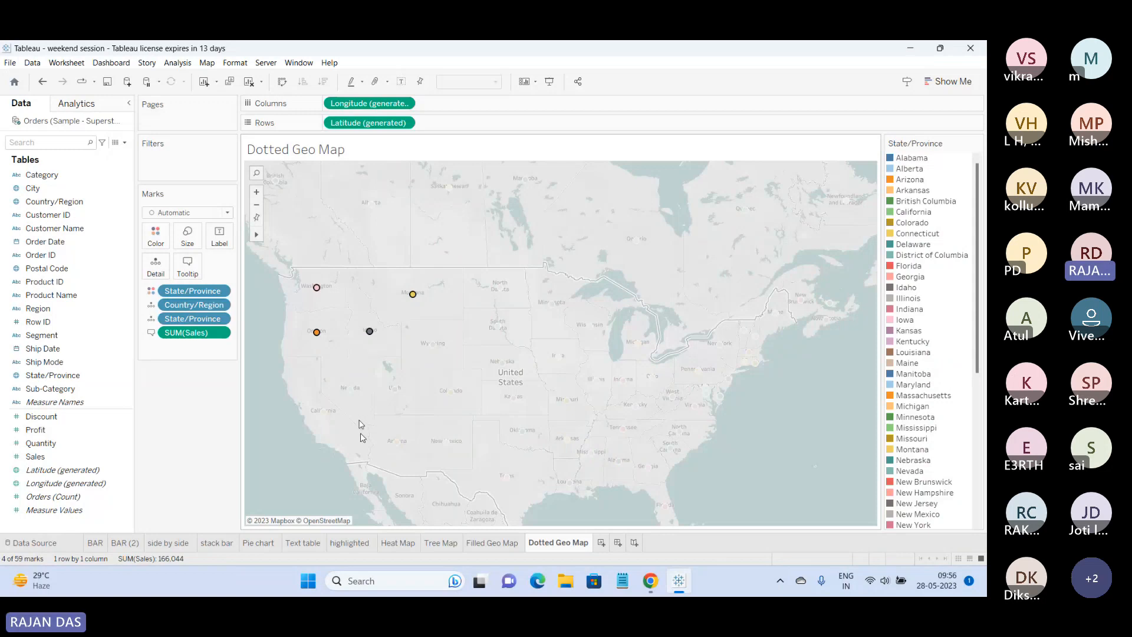
left_click(340, 251)
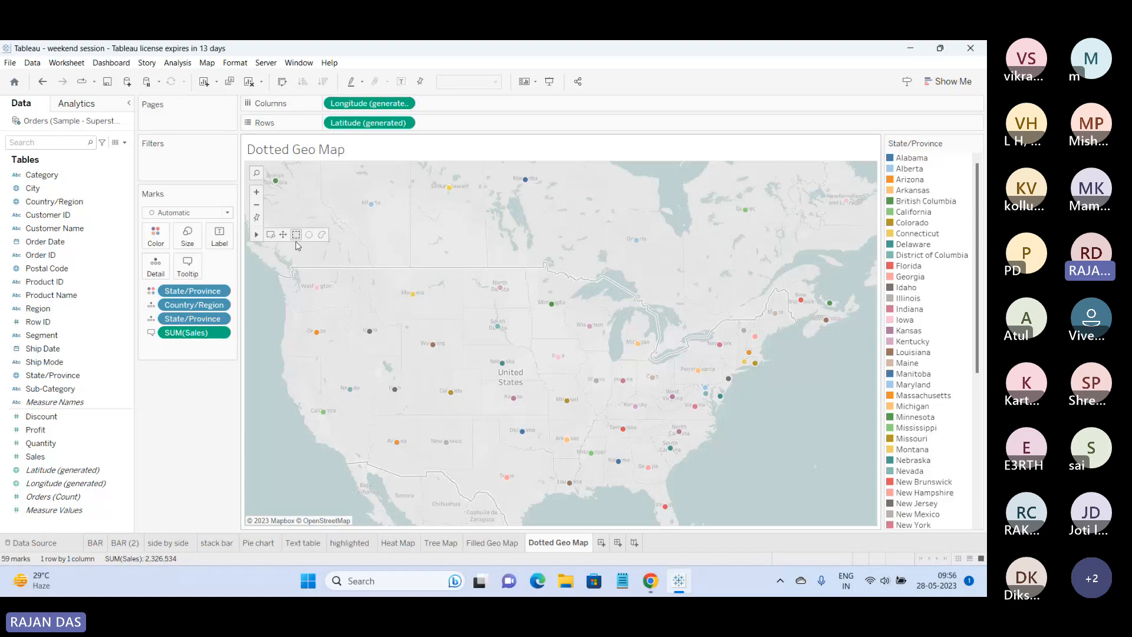
left_click_drag(473, 245, 511, 330)
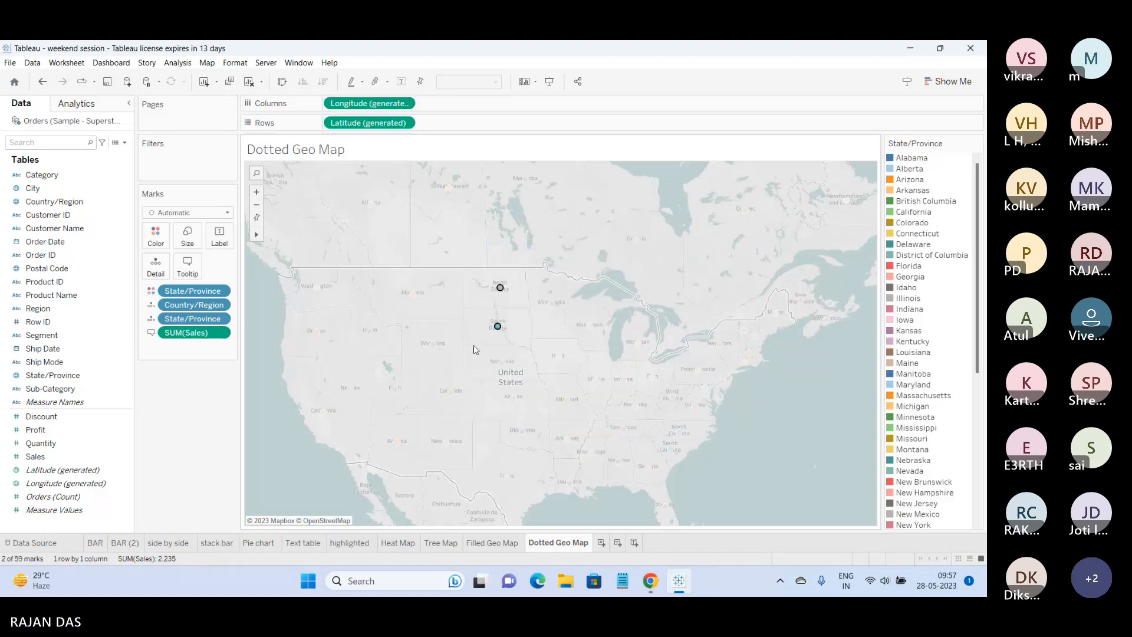
left_click(365, 302)
Select the marks around the northwestern US and western Canada with Radial Selection and clear the selection.
mouse_move(258, 236)
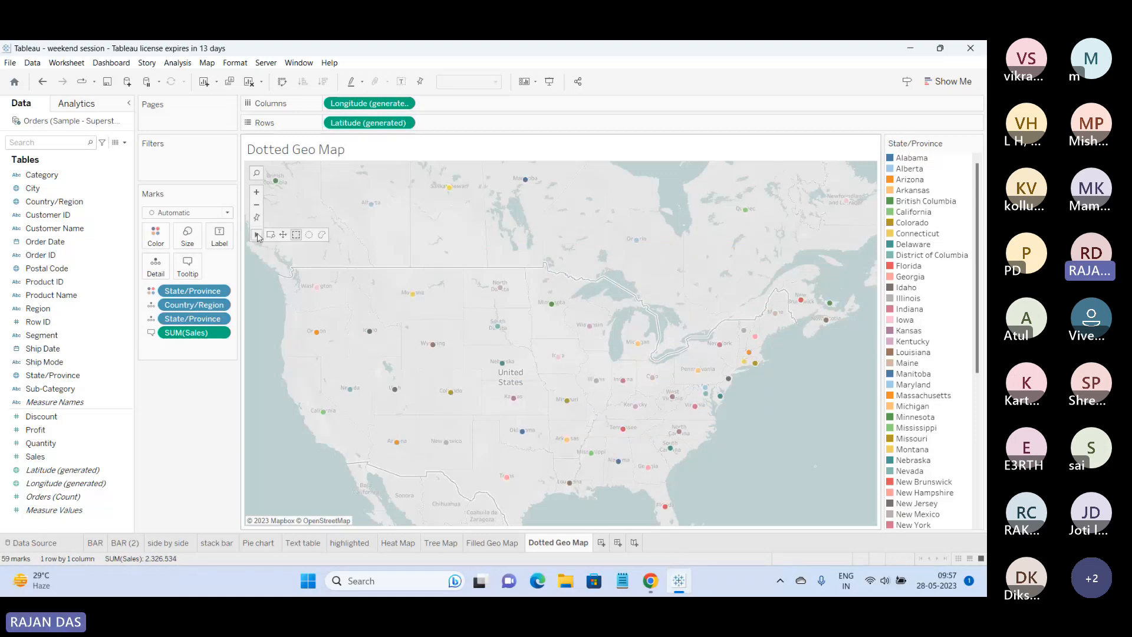
left_click(296, 234)
left_click_drag(388, 212, 416, 242)
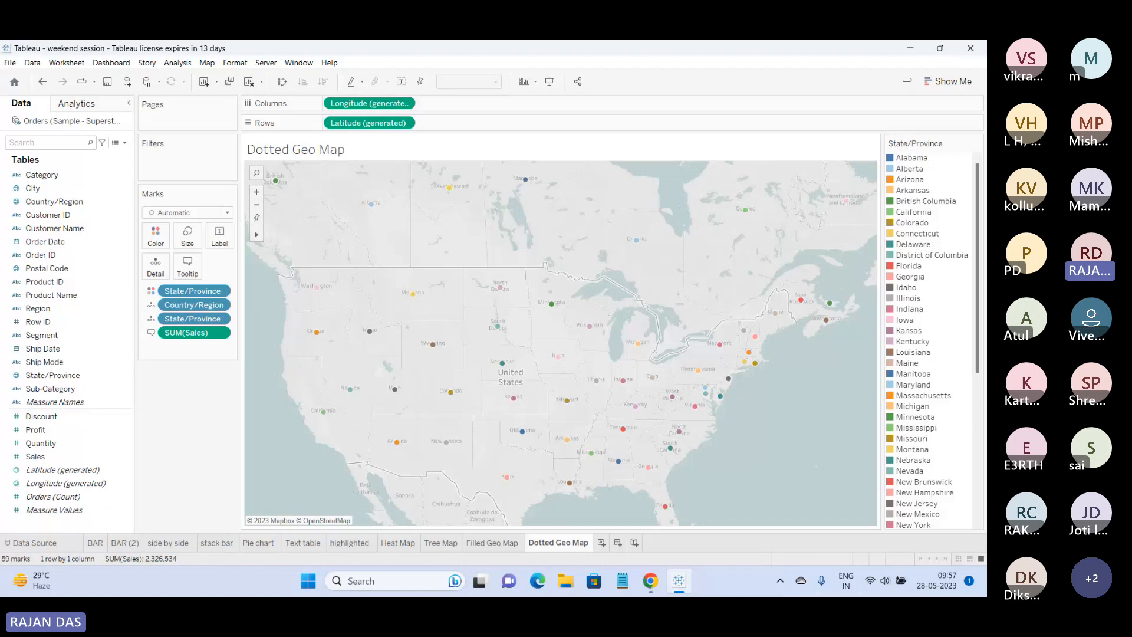
left_click_drag(340, 241, 485, 323)
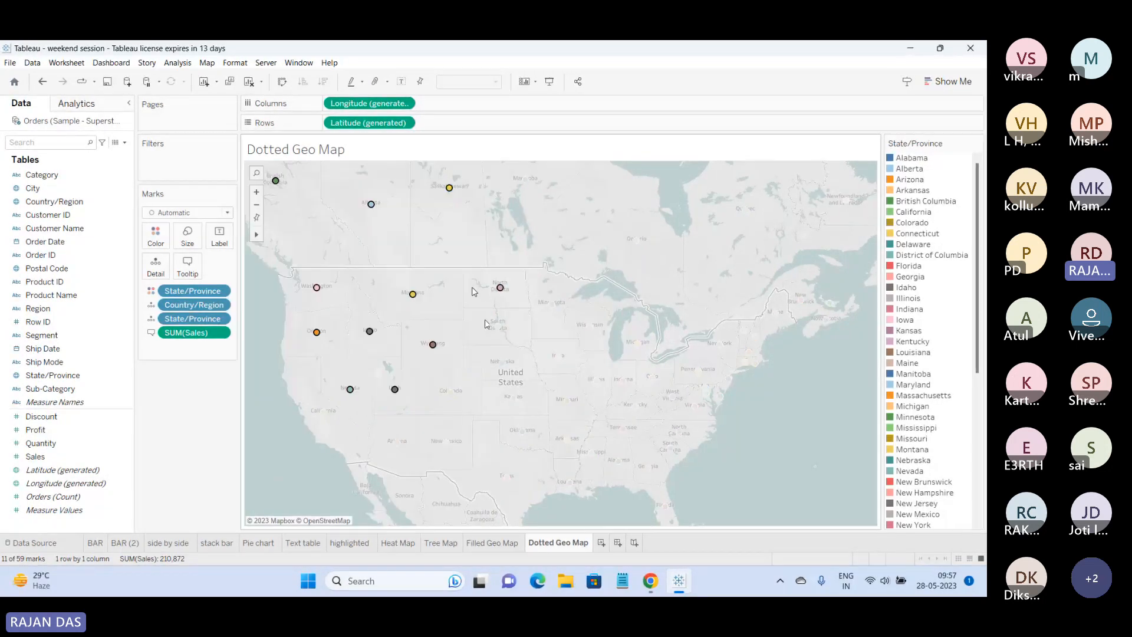
left_click(484, 323)
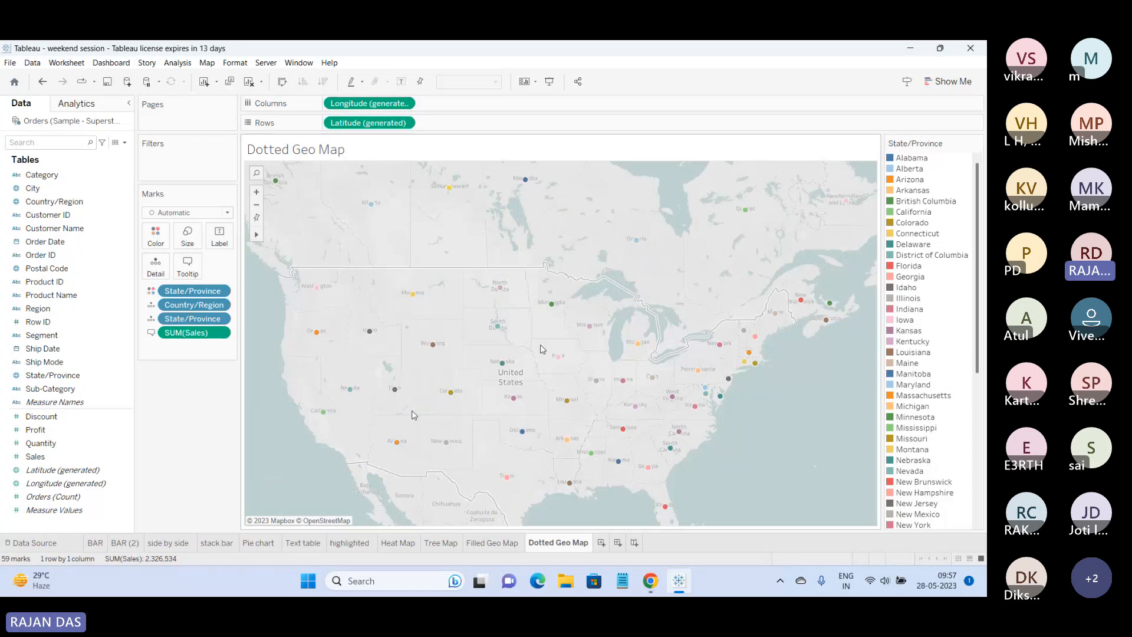
Try Lasso Selection on a broad group of US marks, clear it, and lasso the marks along the northeastern coast.
left_click_drag(676, 272, 632, 280)
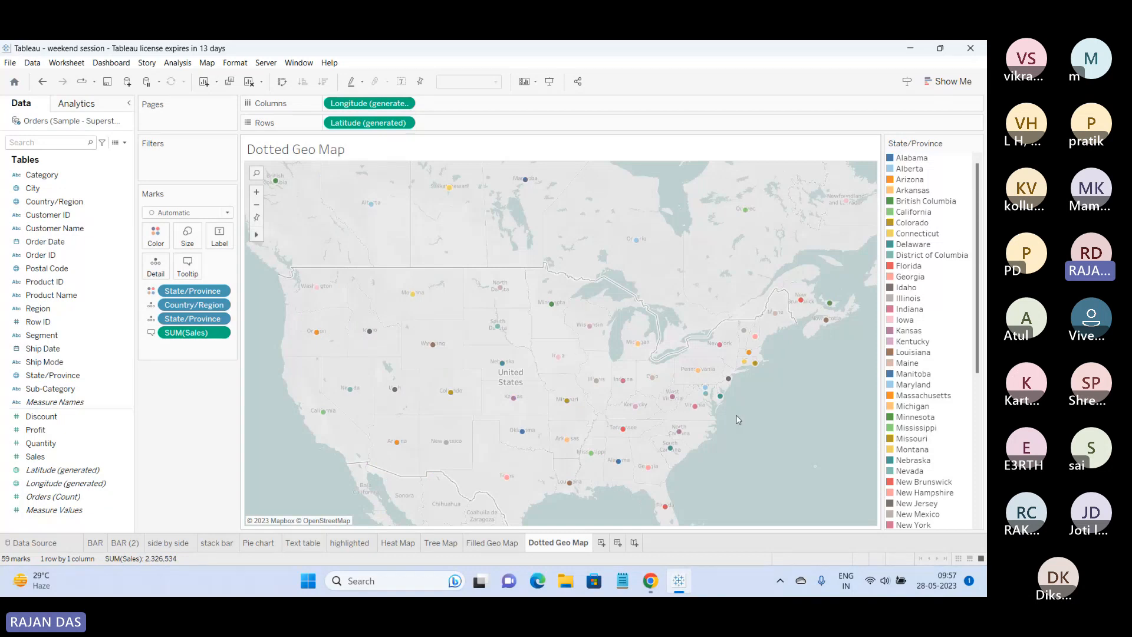
mouse_move(746, 417)
left_mouse_down()
mouse_move(451, 407)
mouse_move(681, 363)
mouse_move(660, 310)
mouse_move(340, 335)
mouse_move(401, 456)
mouse_move(872, 240)
mouse_move(580, 528)
mouse_move(784, 388)
mouse_move(800, 425)
left_mouse_up()
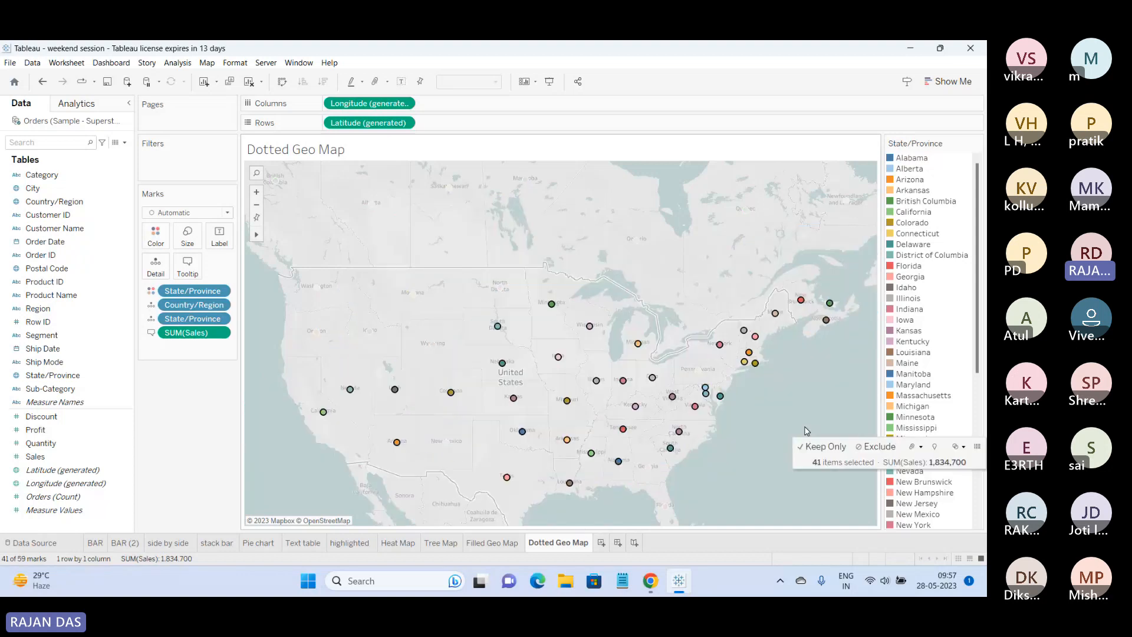
left_click(791, 420)
mouse_move(831, 268)
left_mouse_down()
mouse_move(716, 419)
mouse_move(850, 267)
left_mouse_up()
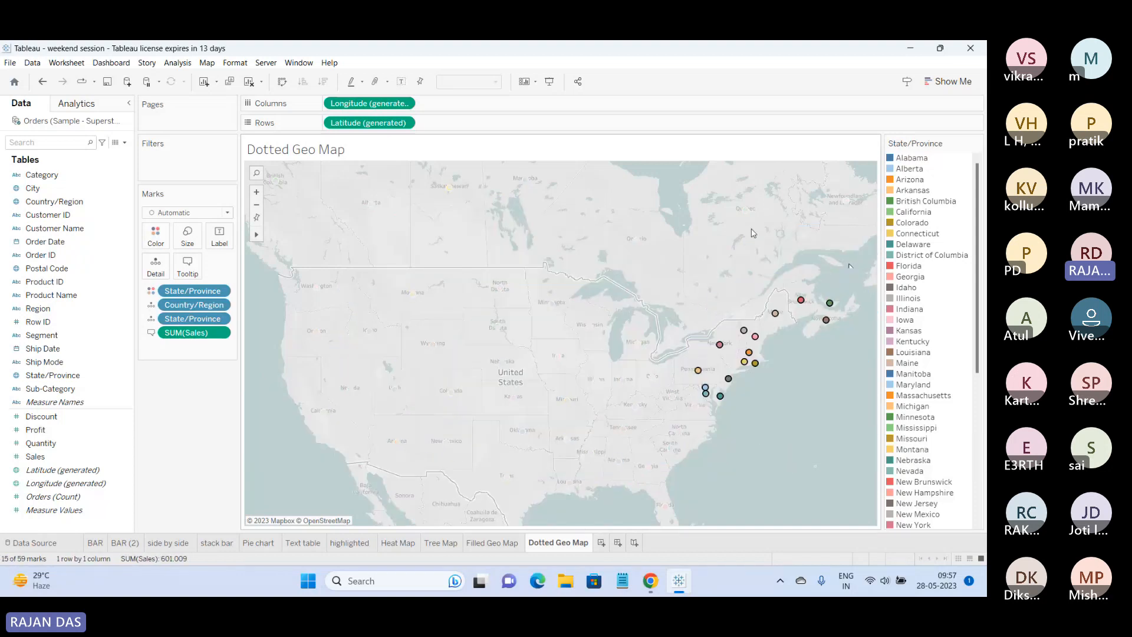
Clear the lasso selection and disable map search, layer control, view toolbar, and pan and zoom in the map options.
left_click(753, 233)
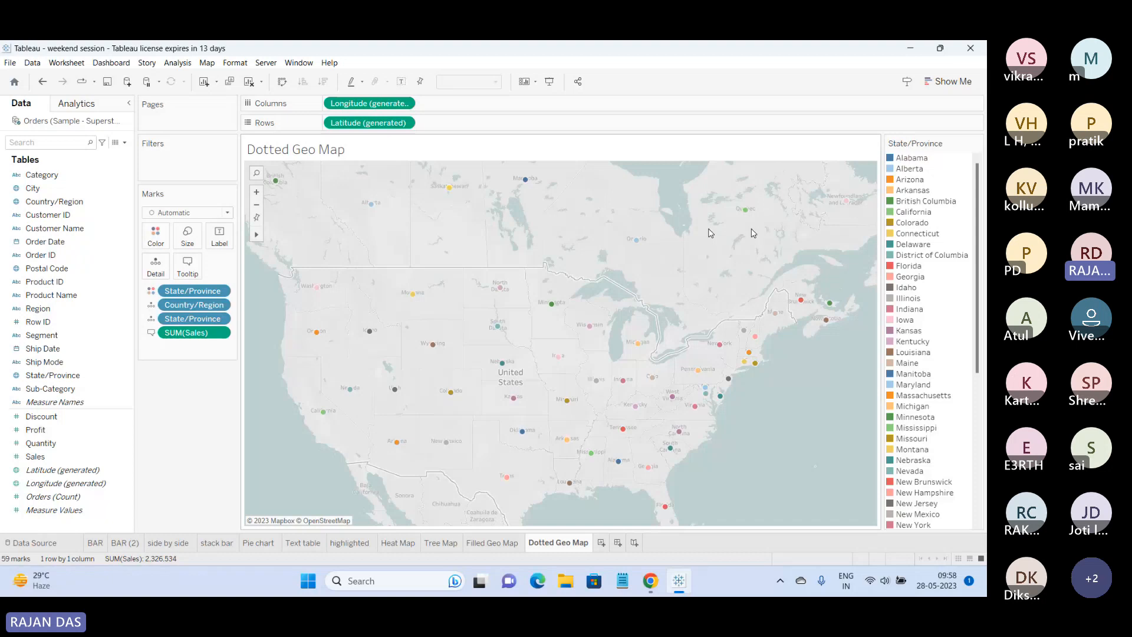
mouse_move(257, 234)
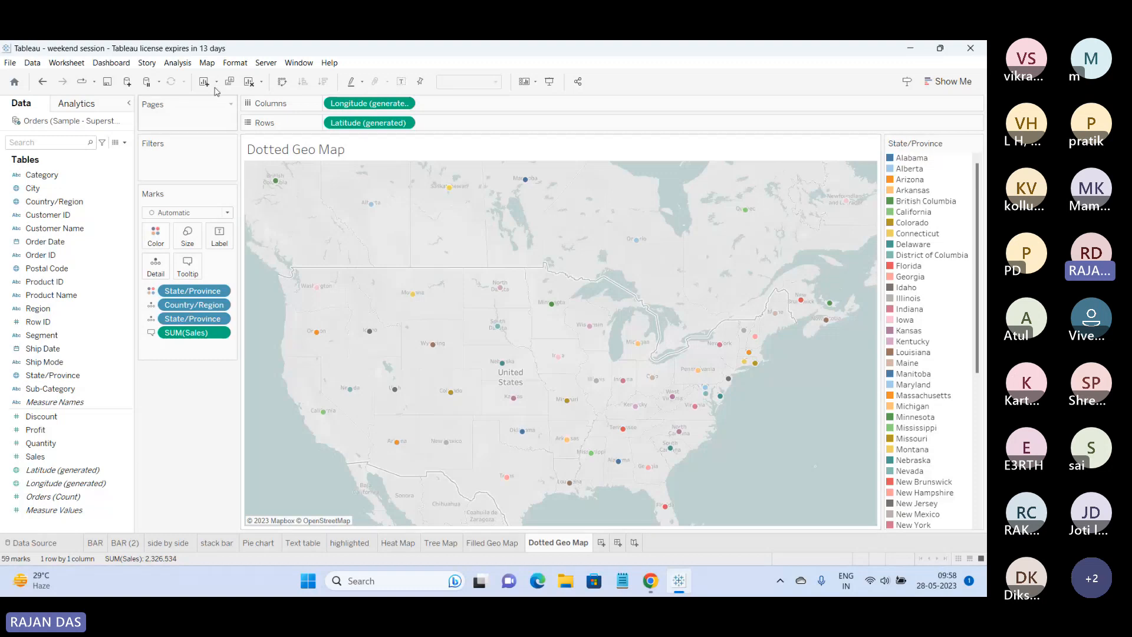
left_click(207, 62)
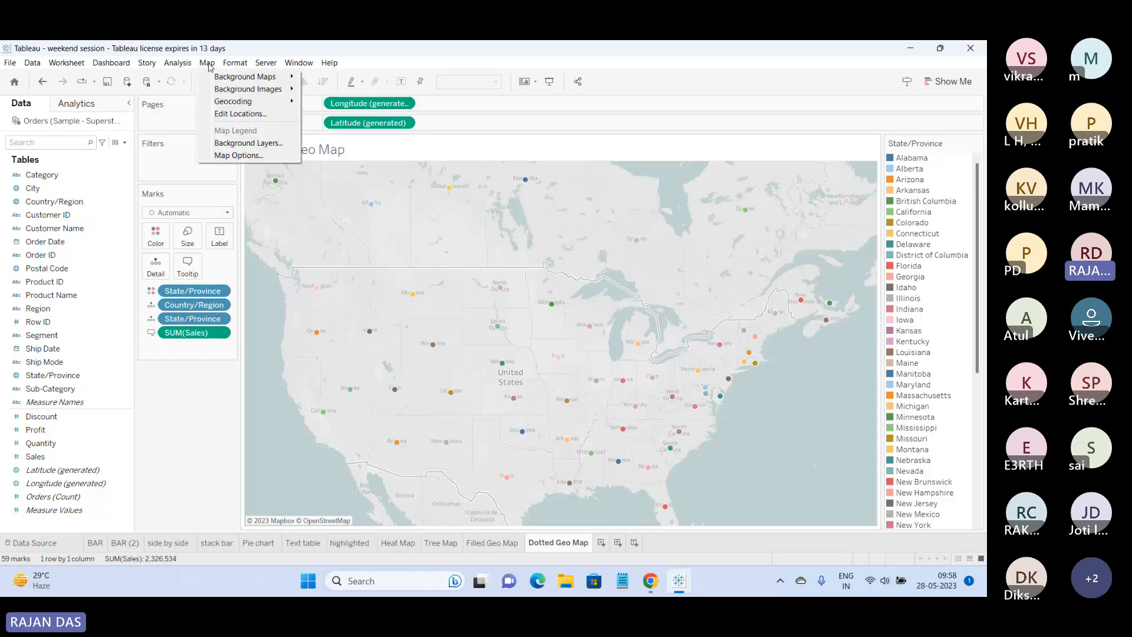
left_click(249, 157)
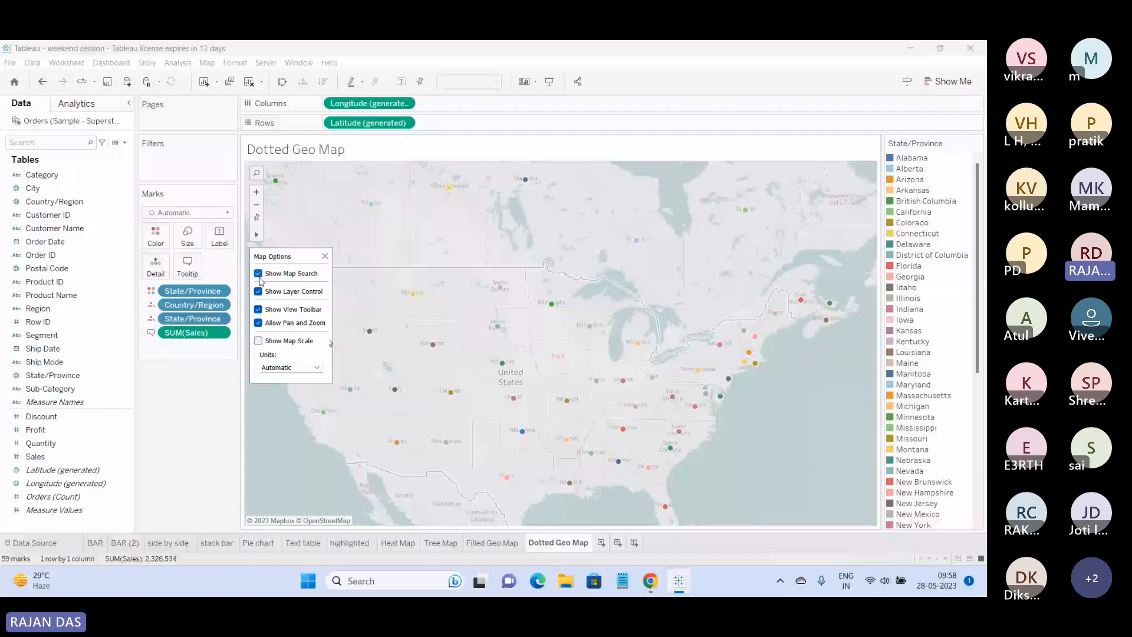
left_click(258, 322)
left_click(258, 309)
left_click(258, 291)
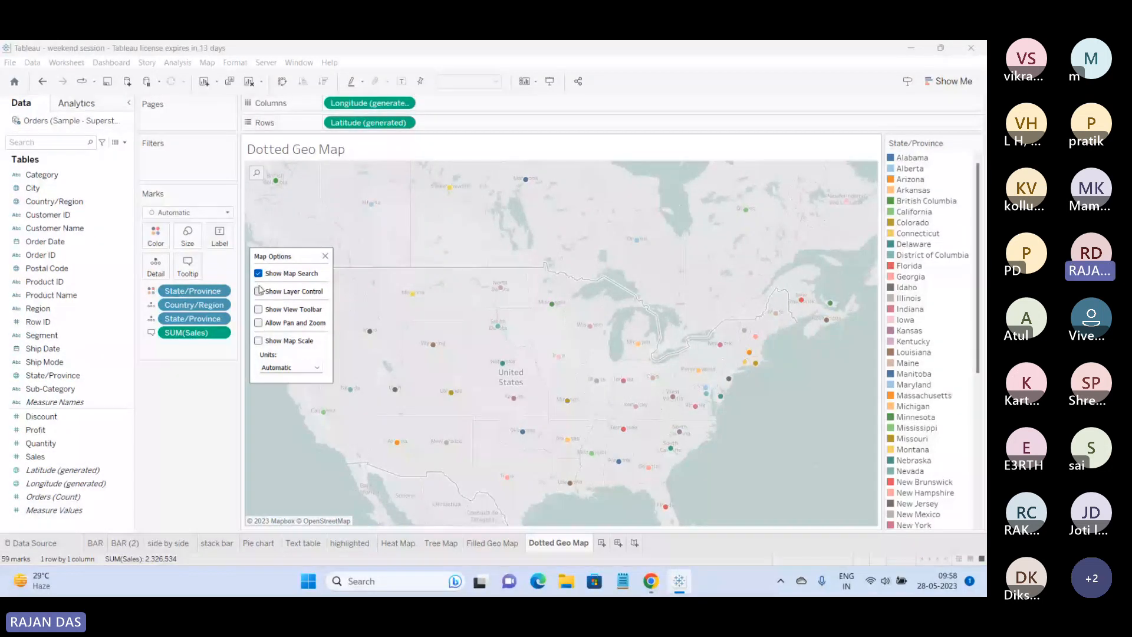
left_click(259, 274)
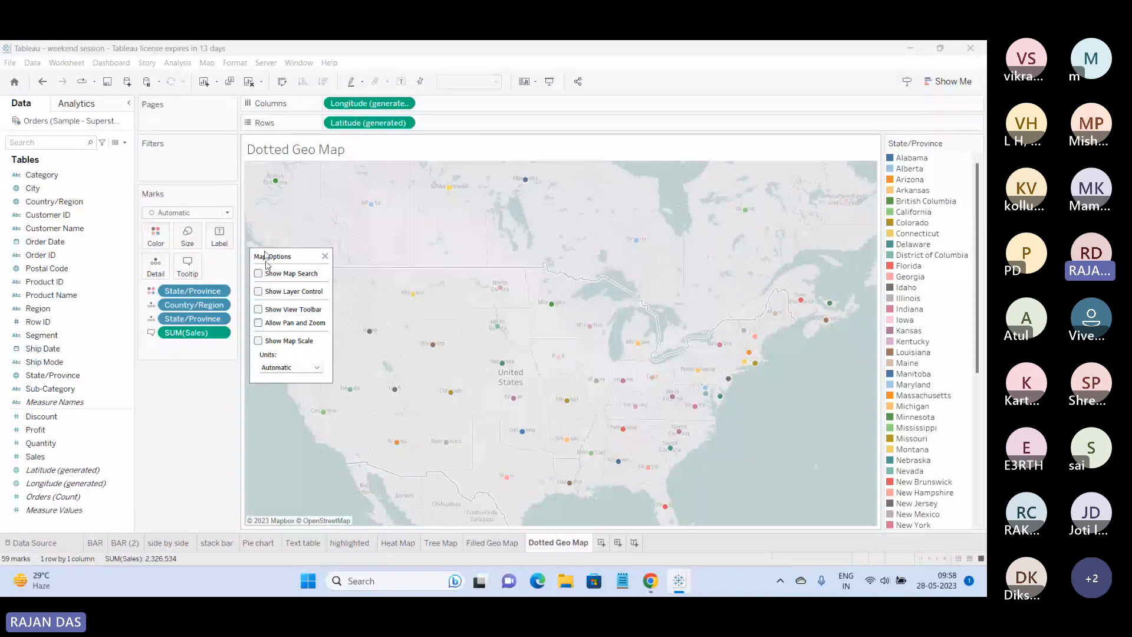
Re-enable map search, the view toolbar, and pan and zoom for the dotted map.
left_click(258, 274)
left_click(258, 309)
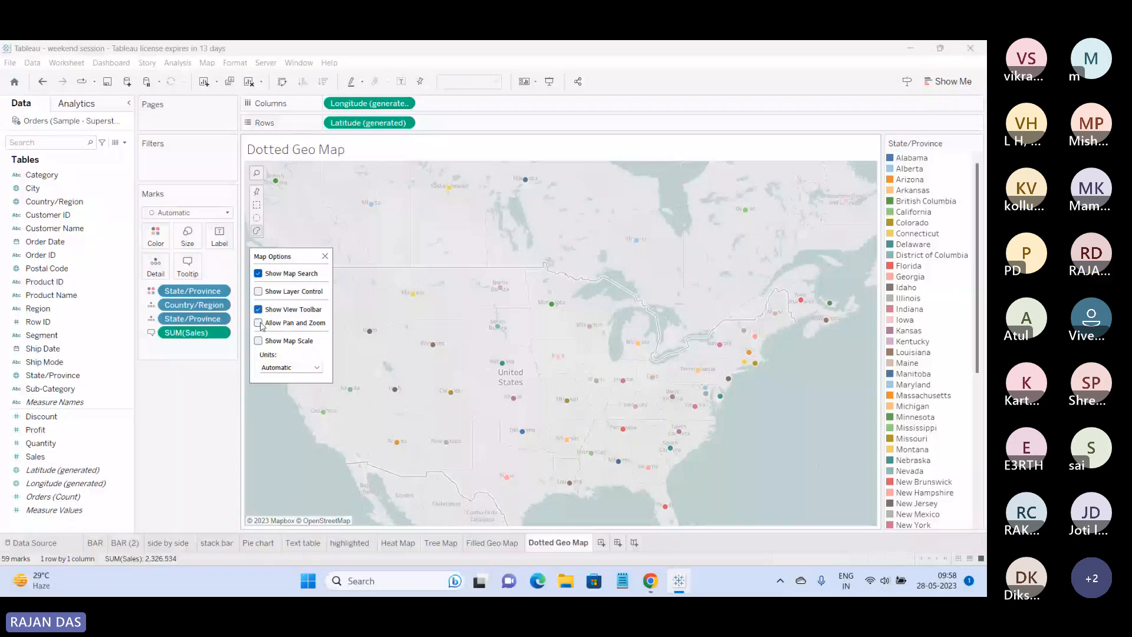
left_click(261, 325)
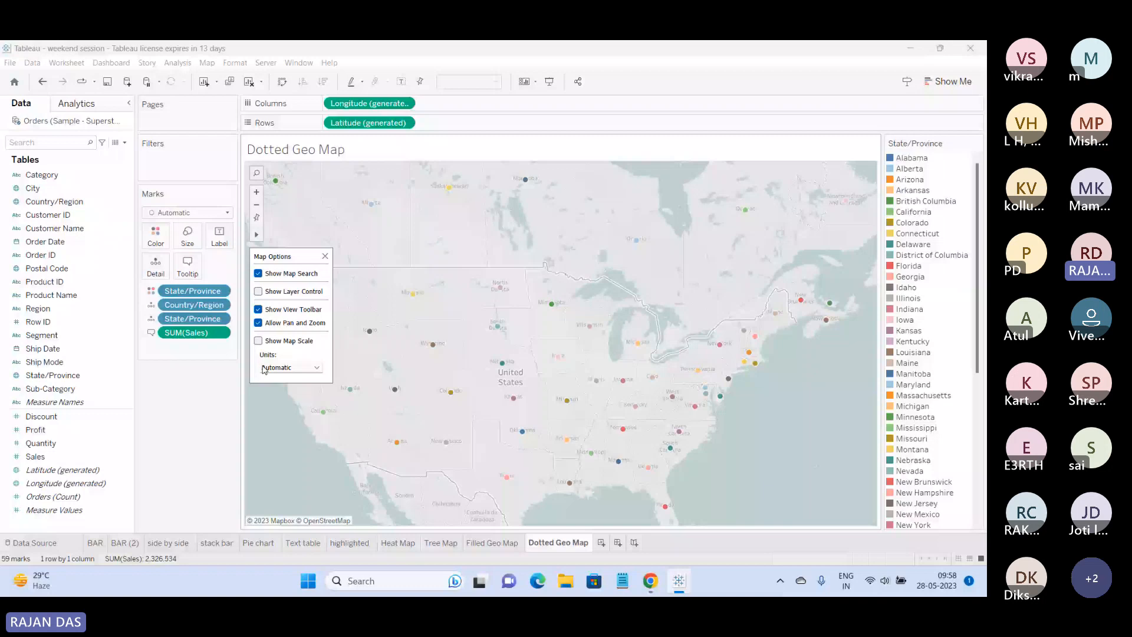
Show the map scale, try U.S. units, set the units back to Automatic, and close the map options.
left_click(259, 342)
left_click(316, 368)
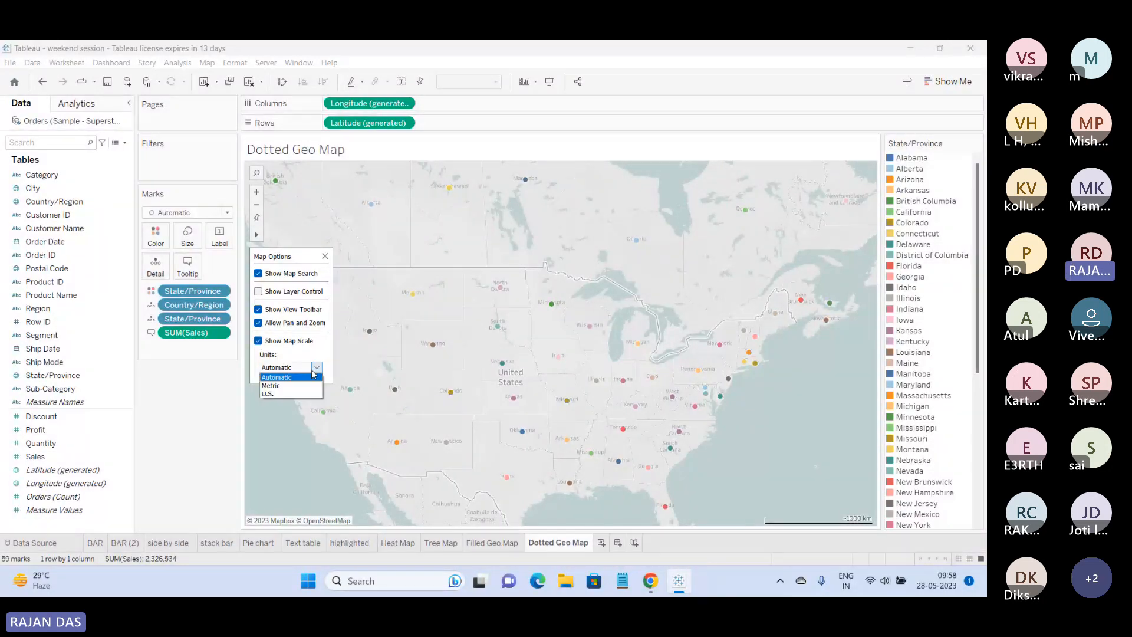
left_click(298, 385)
left_click(315, 368)
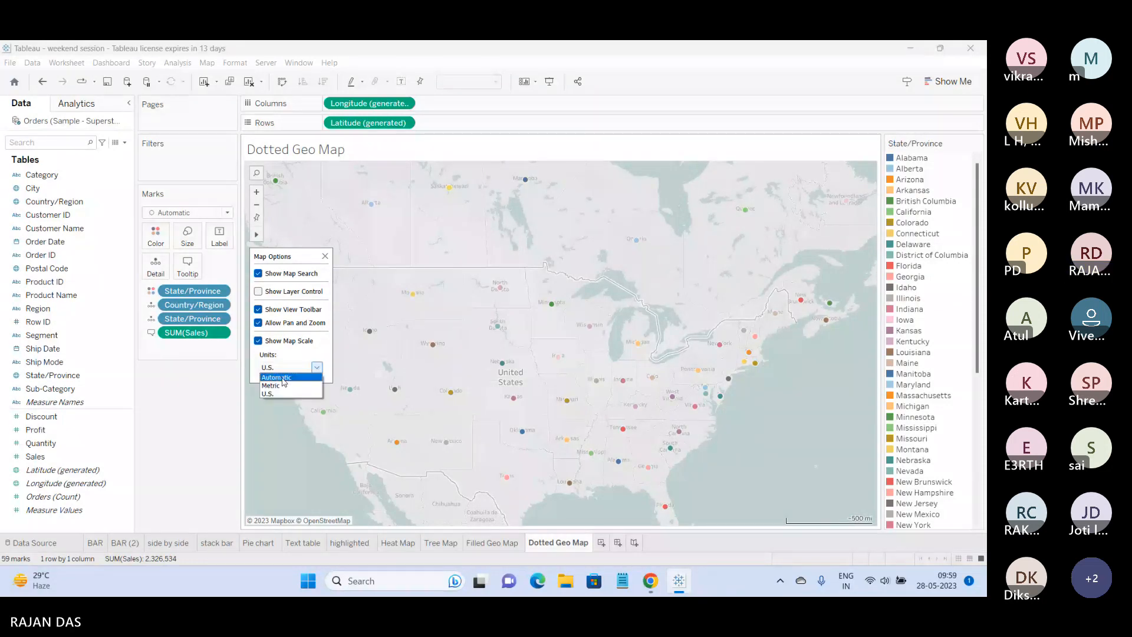
left_click(283, 377)
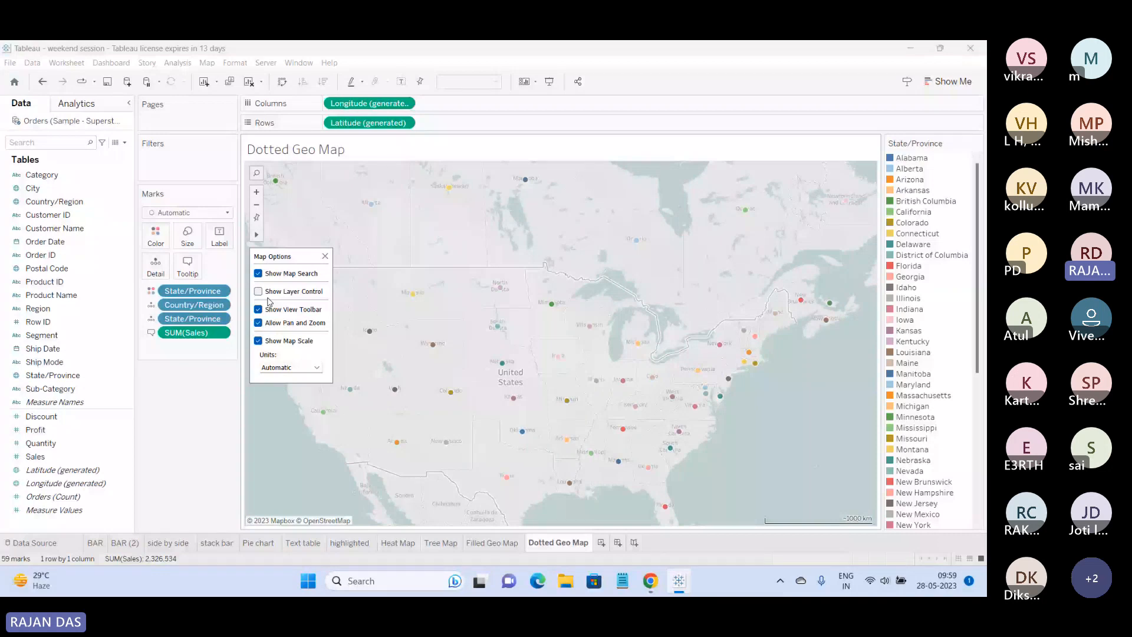
left_click(234, 160)
mouse_move(325, 259)
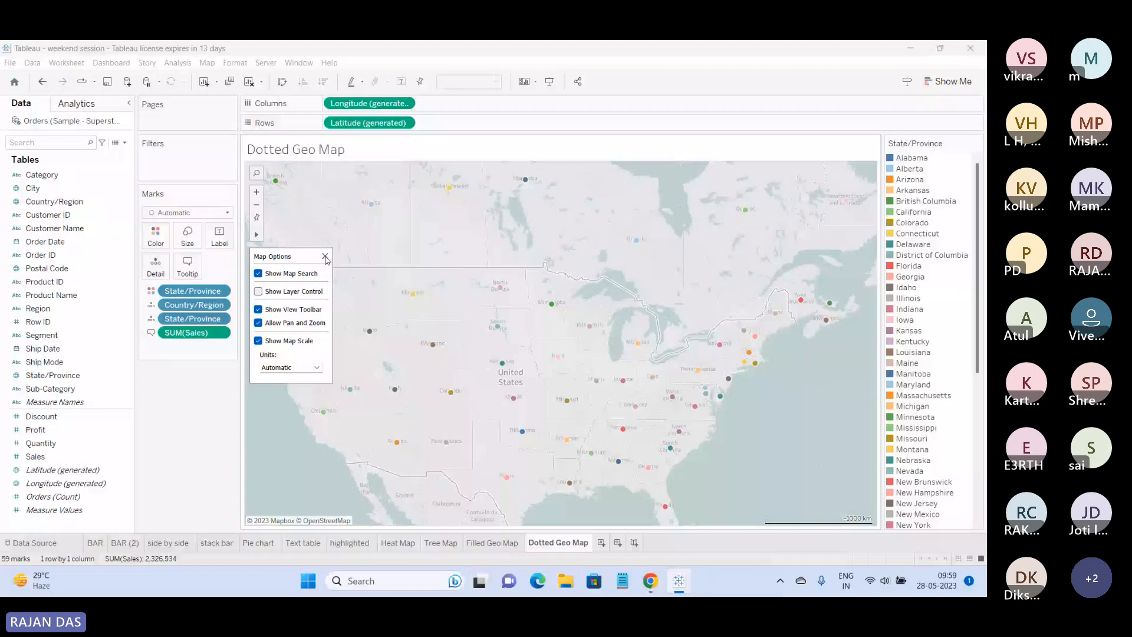
left_click(324, 257)
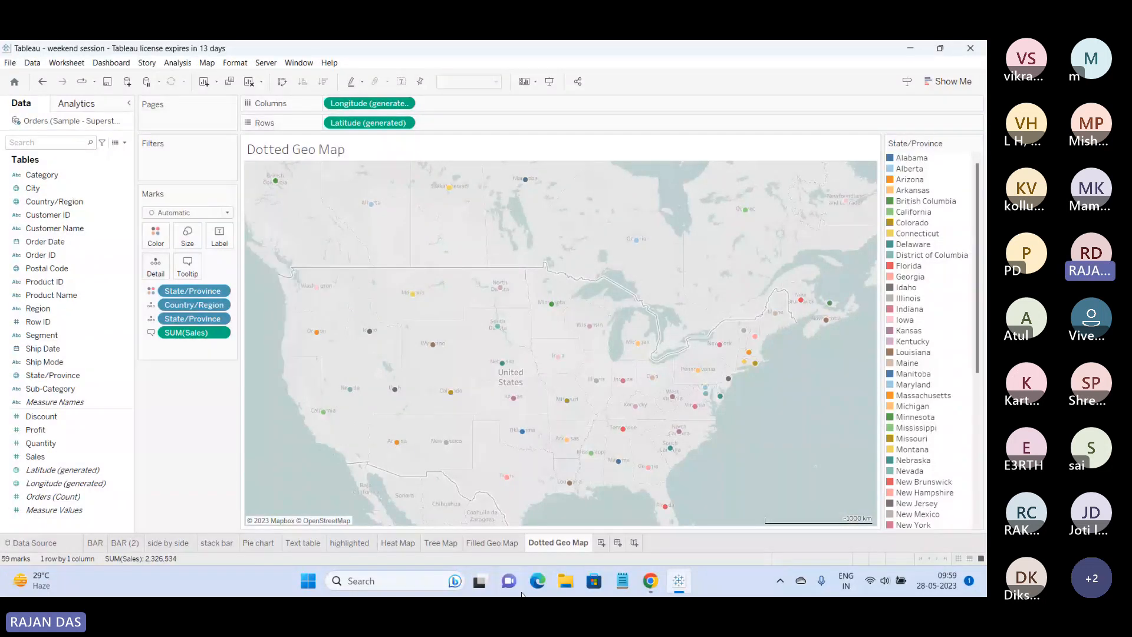
Compare the Filled Geo Map and Dotted Geo Map sheets, ending on the Dotted Geo Map.
left_click(490, 542)
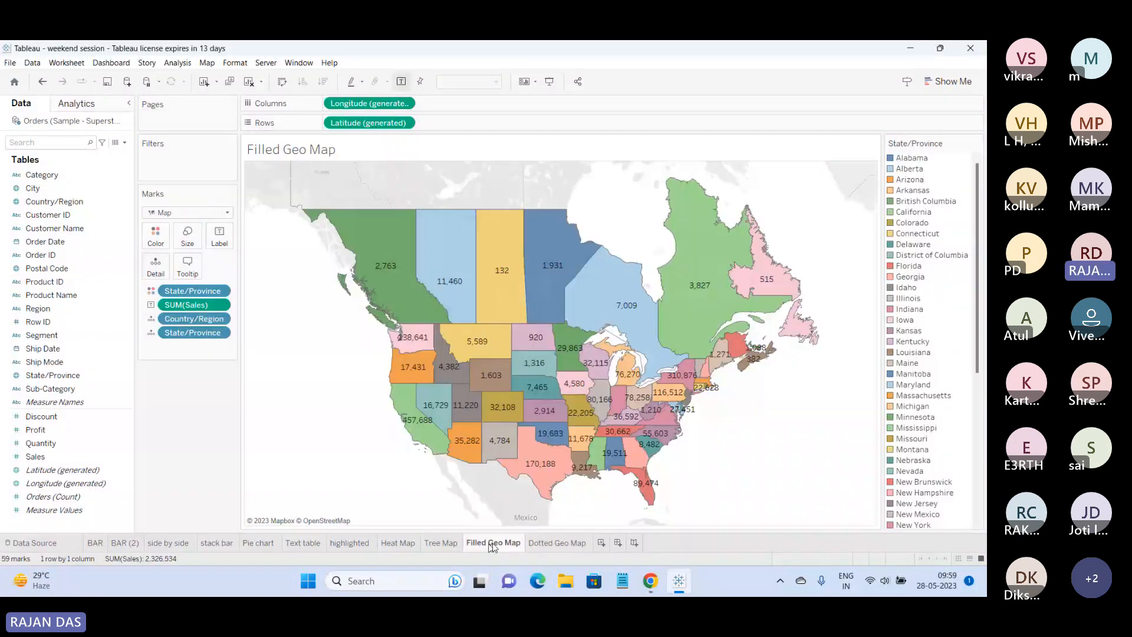
left_click(548, 543)
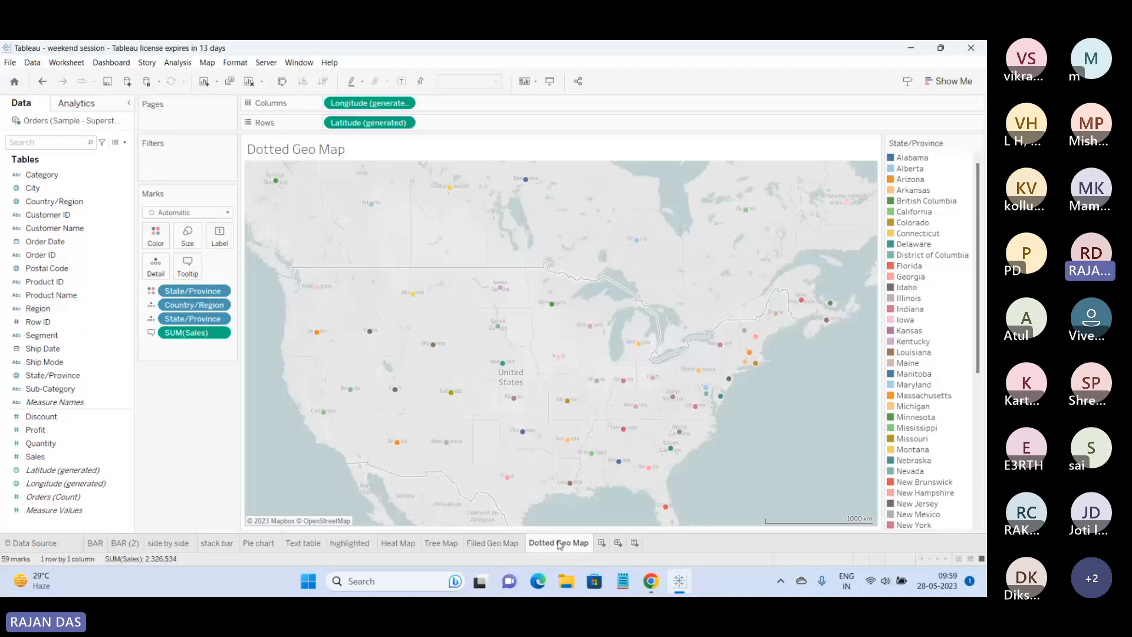
left_click(521, 544)
left_click(554, 543)
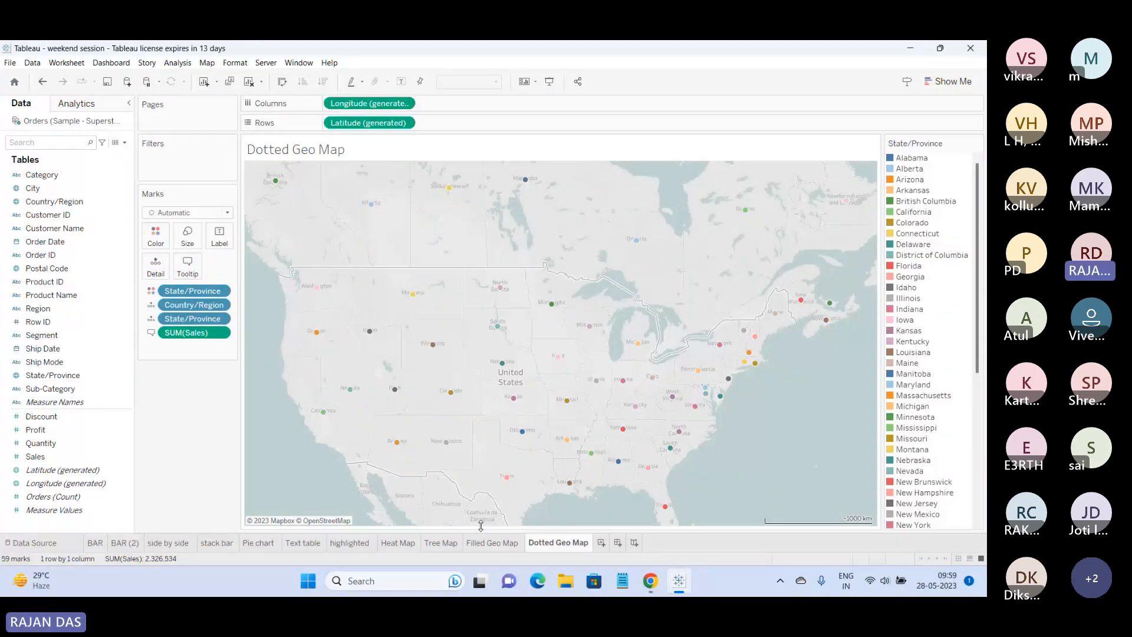
Try the Dark background style on the Dotted Geo Map, then switch it to Streets.
left_click(207, 62)
left_click(235, 142)
left_click(61, 165)
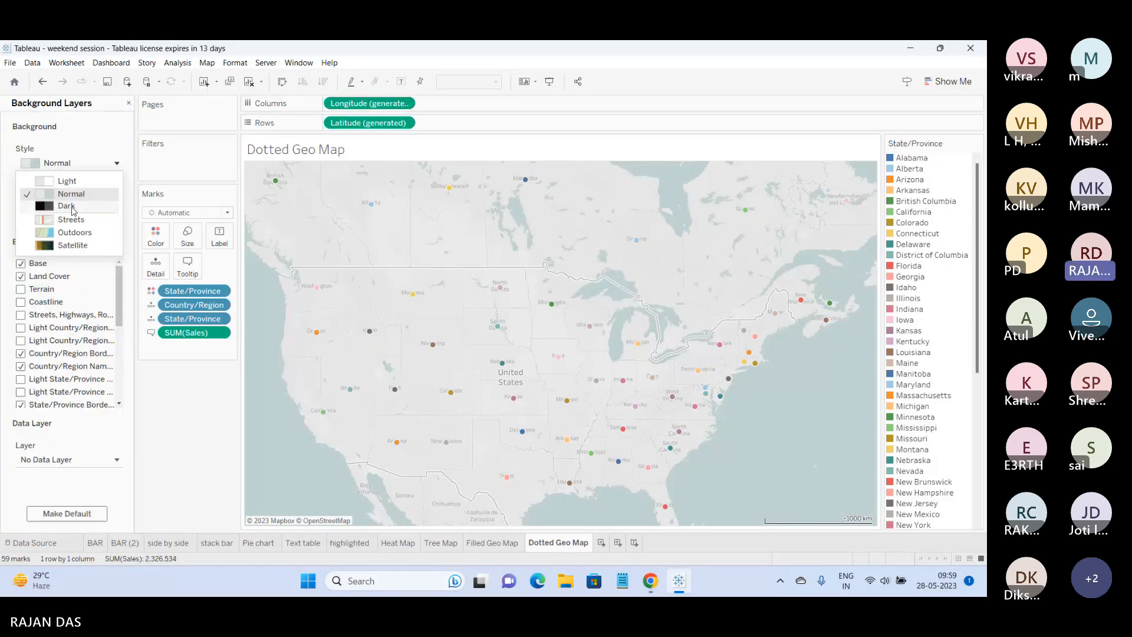
left_click(67, 206)
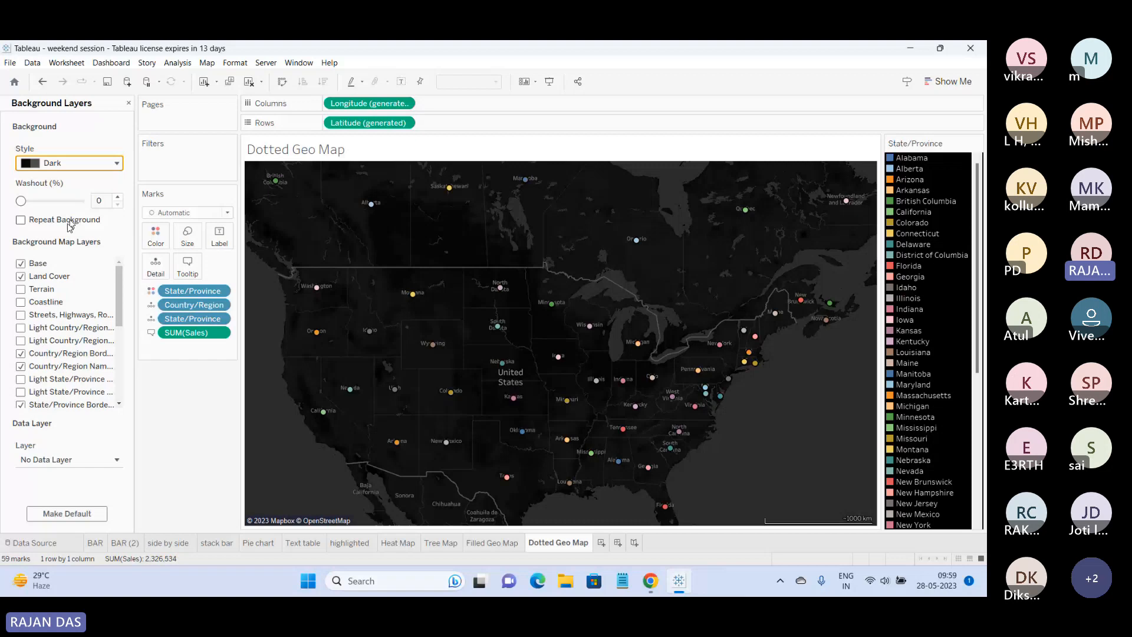
left_click(65, 164)
left_click(65, 219)
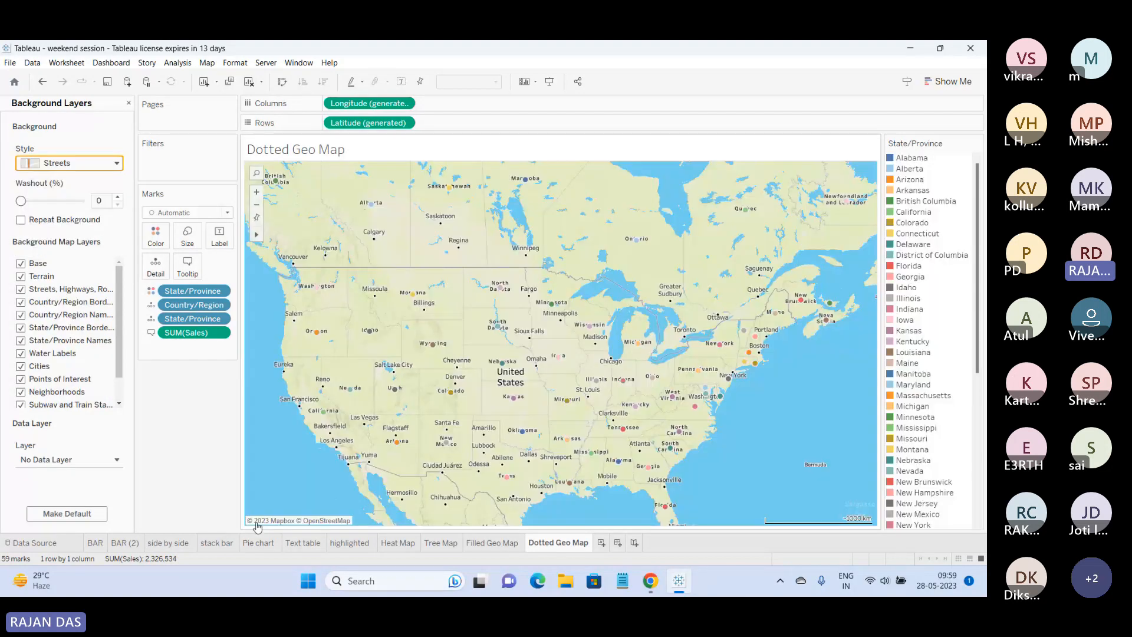
Switch to Chrome, search the web for mapbox in a new tab, open the Mapbox website, and return to Tableau.
mouse_move(651, 580)
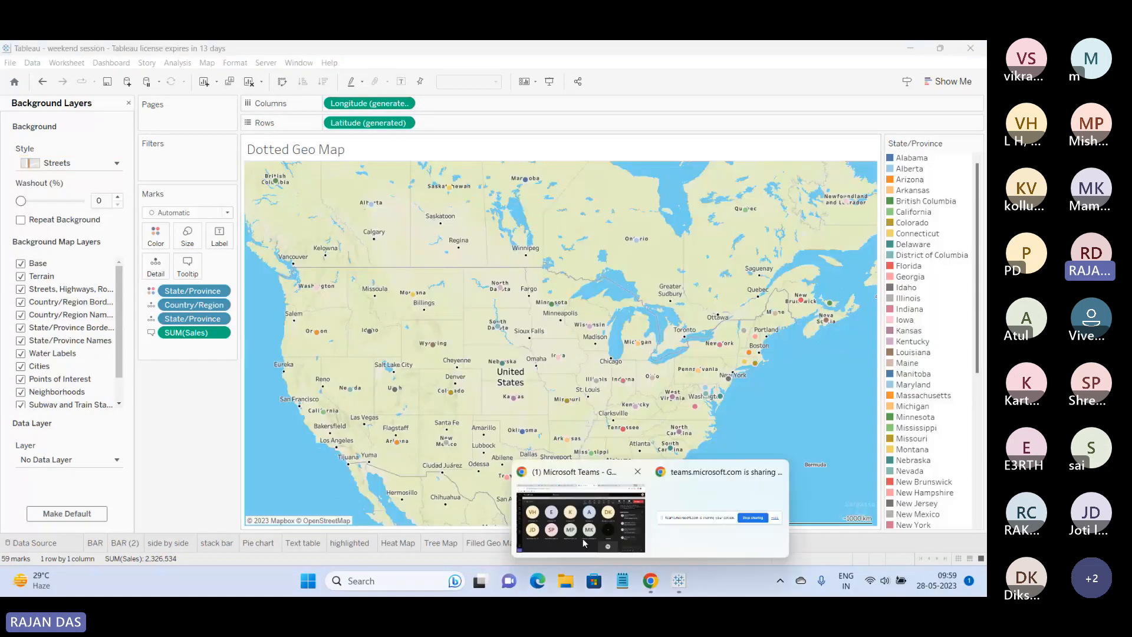
left_click(582, 539)
left_click(787, 51)
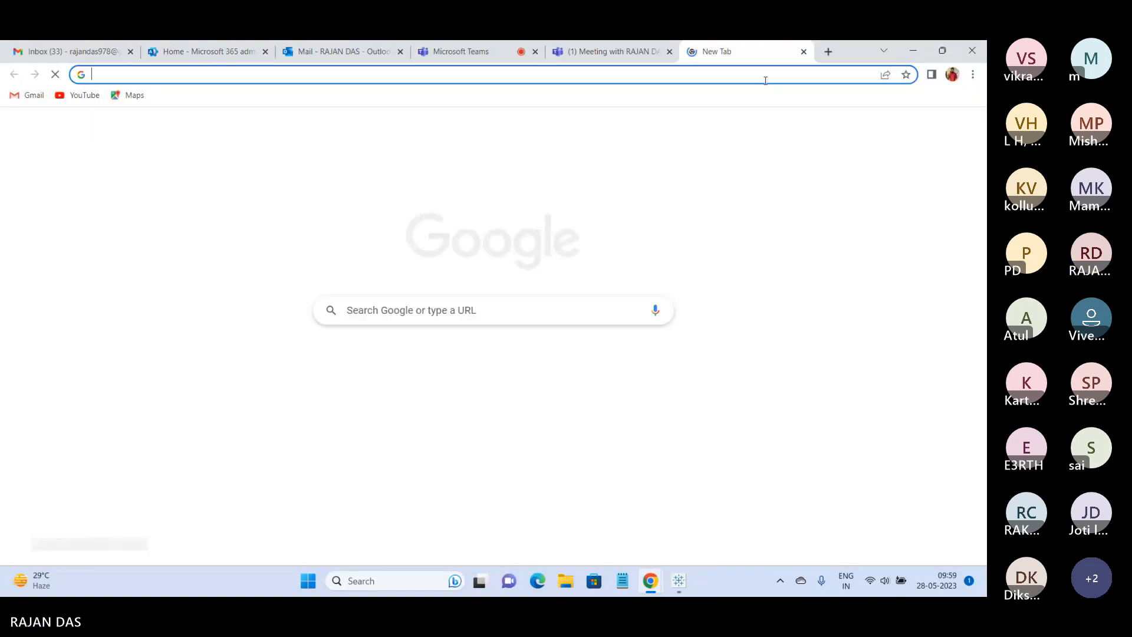
type("mapbox")
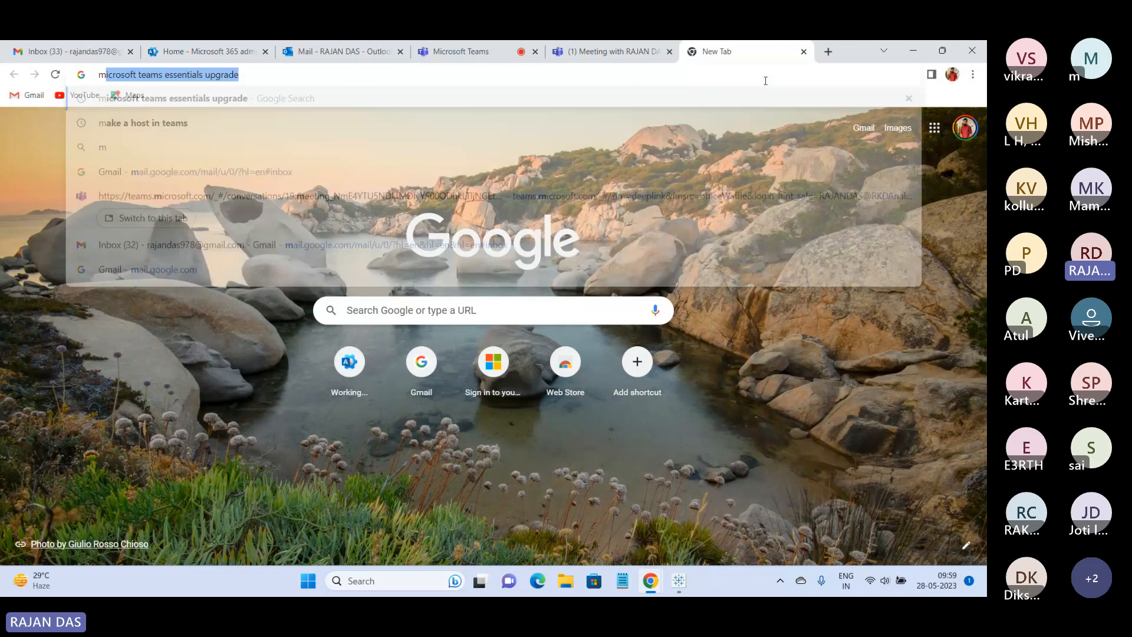
key("Return")
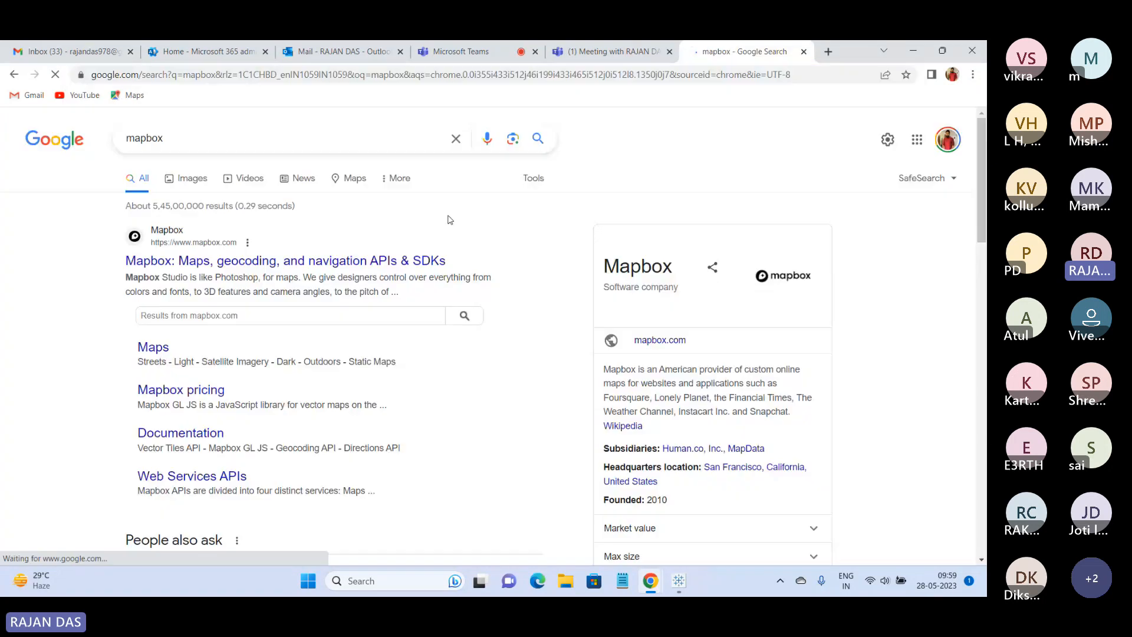
left_click(353, 263)
left_click(334, 266)
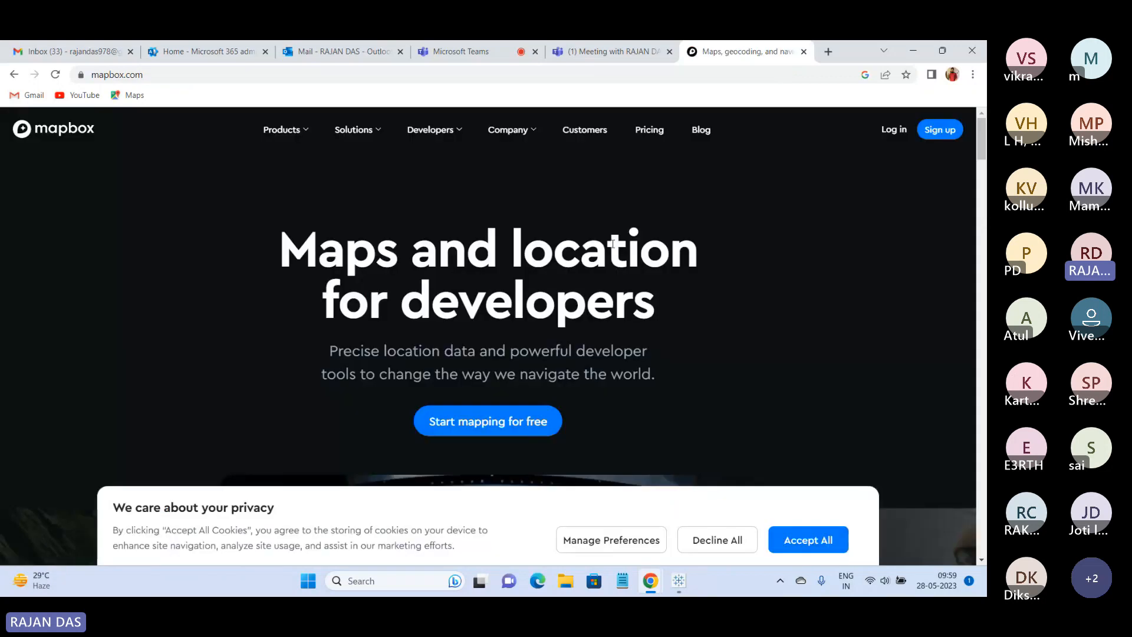
left_click(911, 53)
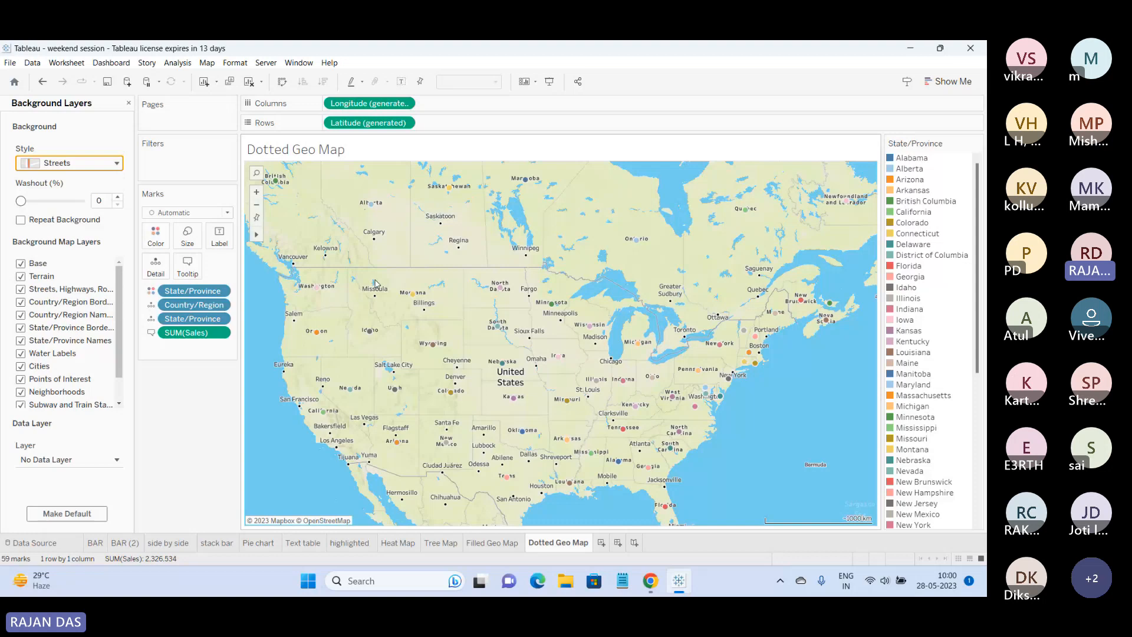
Set the Dotted Geo Map's background style to Satellite.
mouse_move(494, 326)
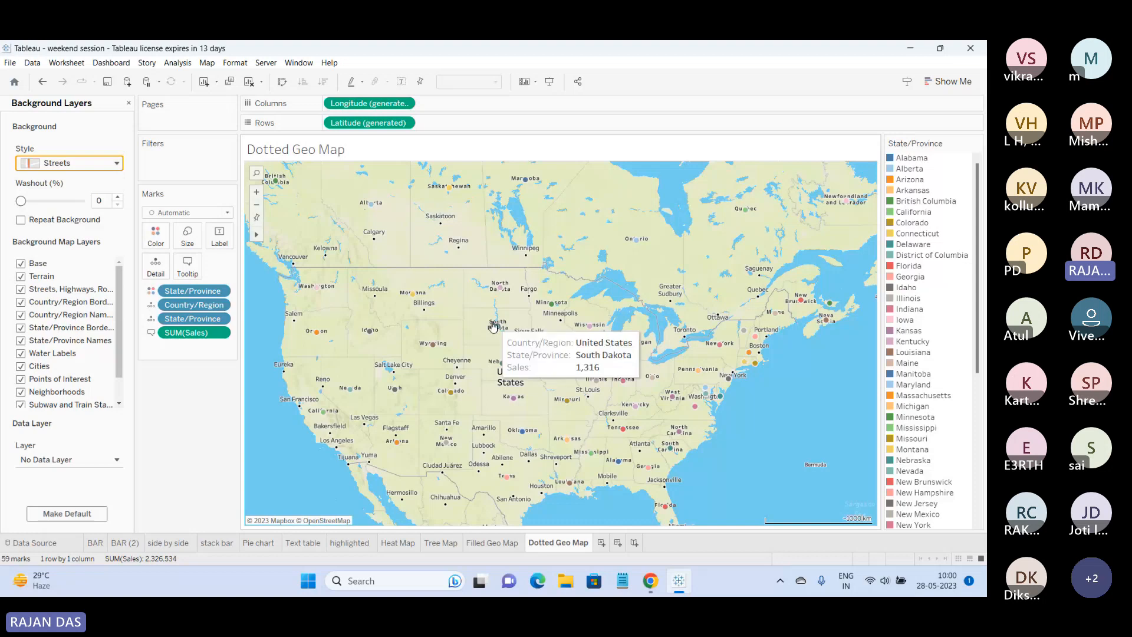
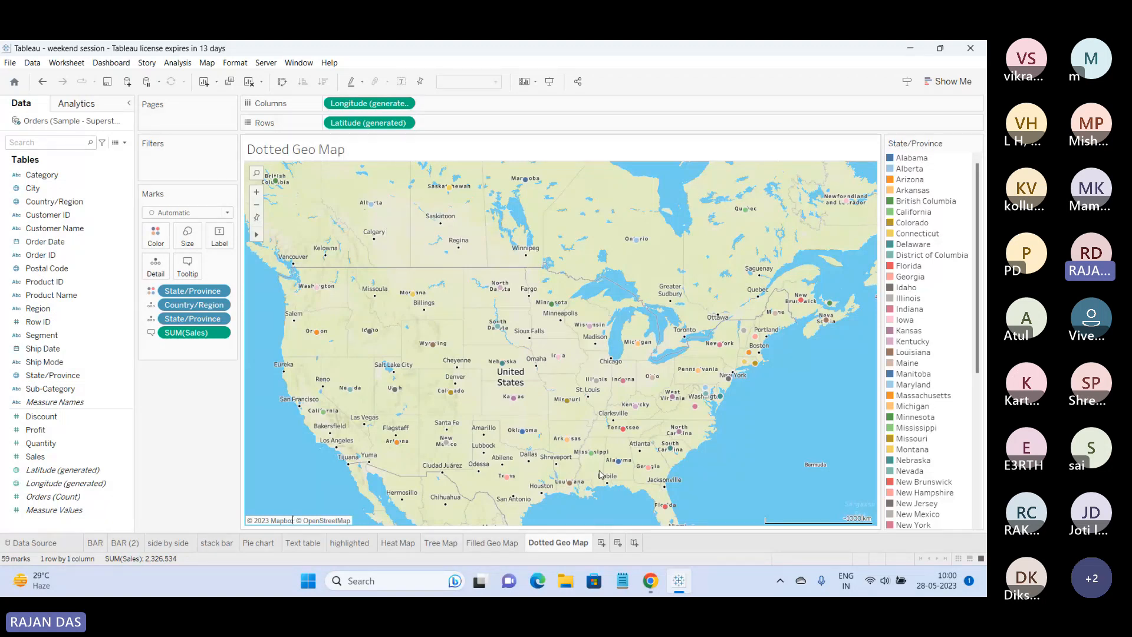
left_click(210, 65)
left_click(237, 140)
left_click(71, 164)
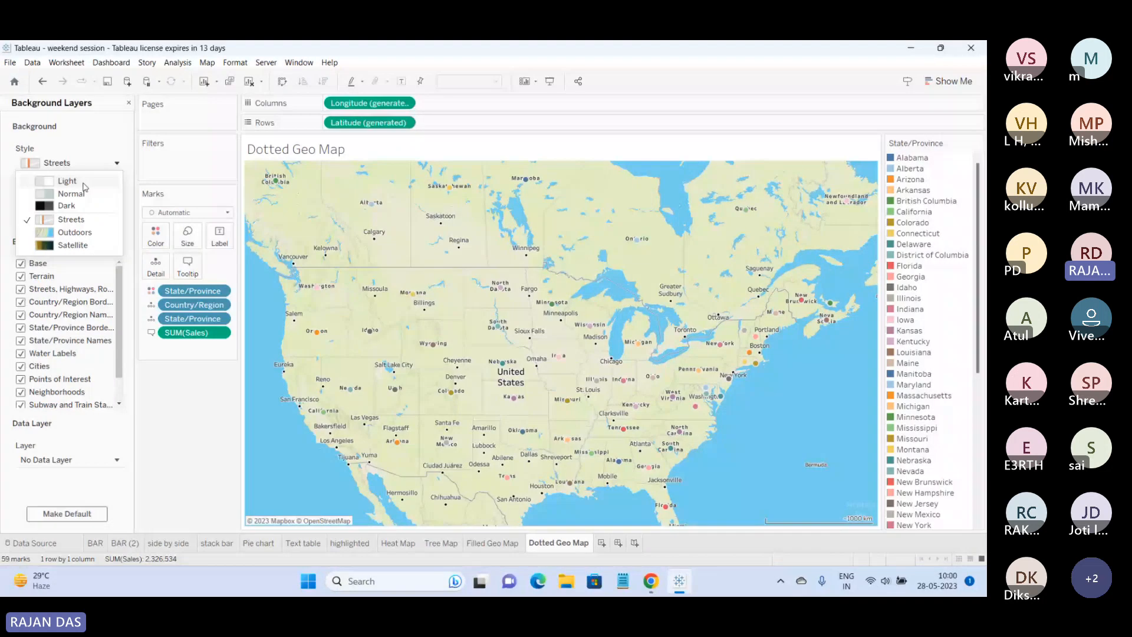
left_click(72, 246)
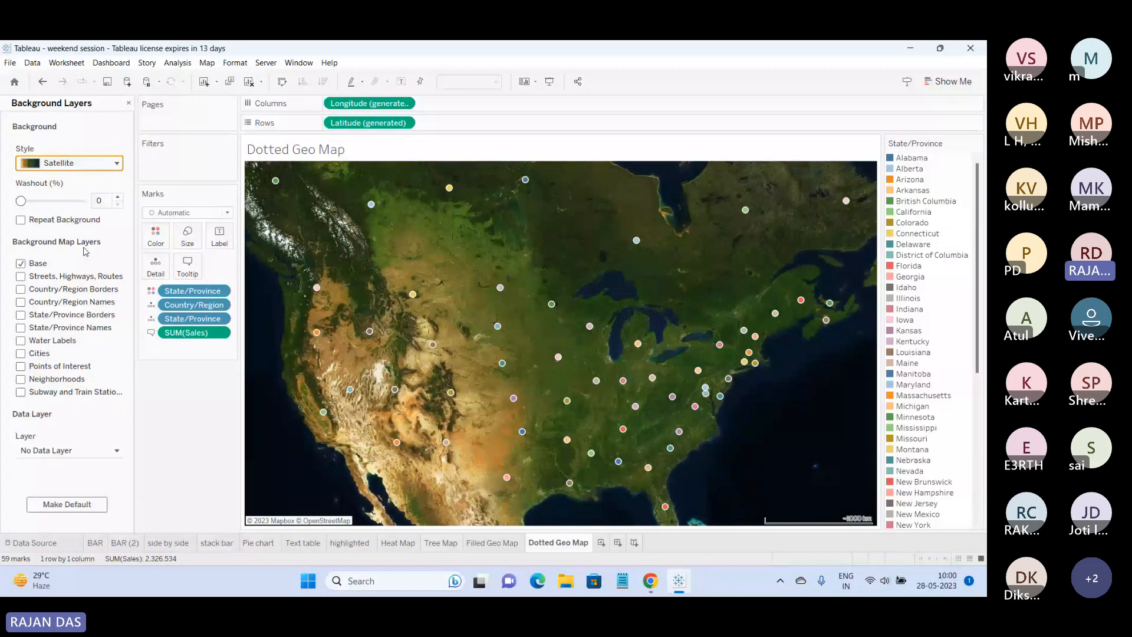
Switch to Chrome to view the Mapbox homepage again and return to Tableau.
left_click(651, 579)
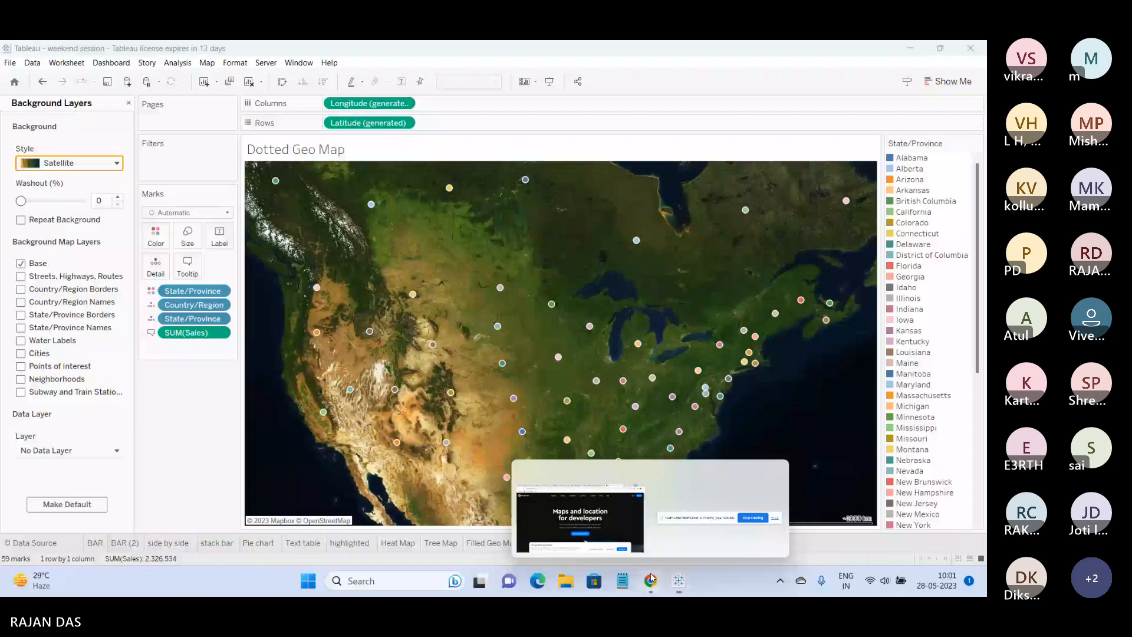
left_click(580, 519)
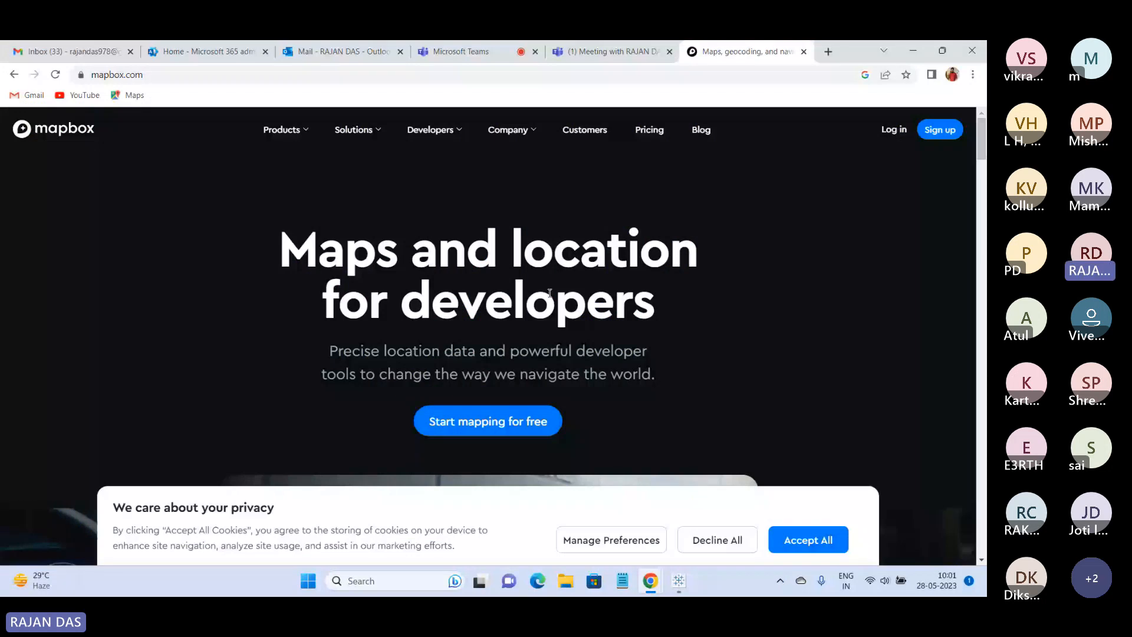
key("alt+Tab")
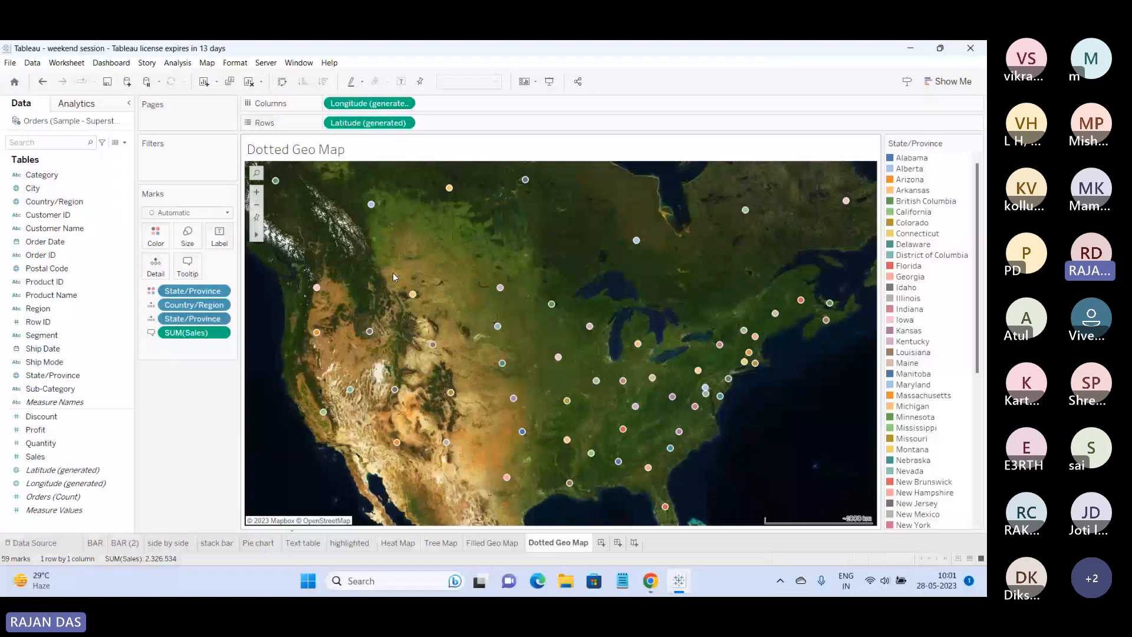
Open the Add Mapbox Map dialog to view its style name and URL fields, and dismiss it.
left_click(207, 63)
mouse_move(246, 77)
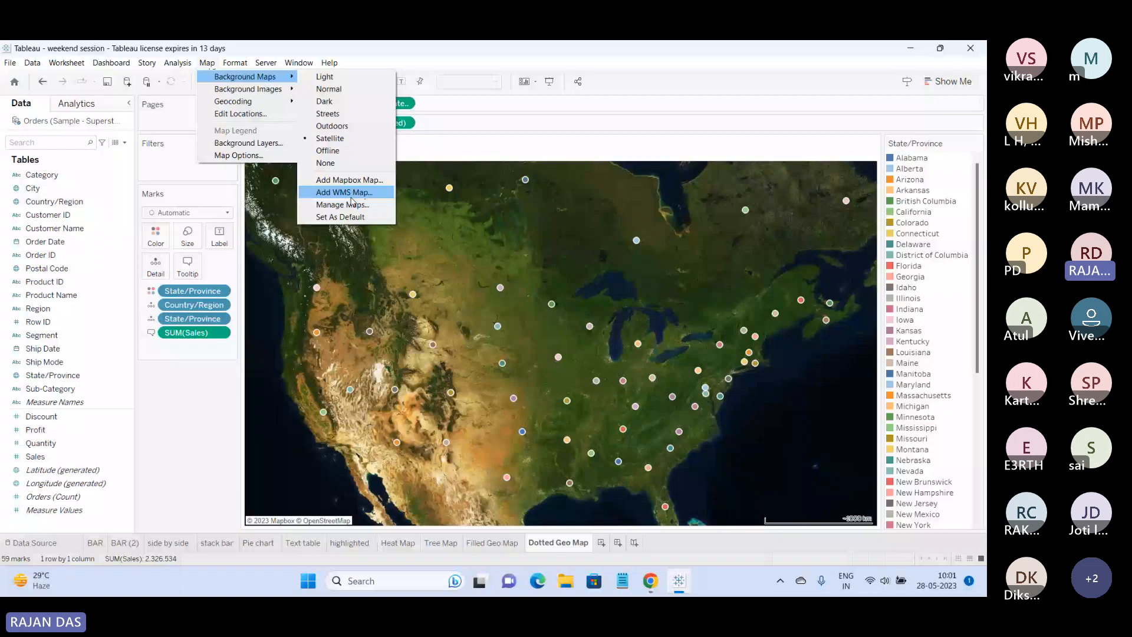
left_click(349, 181)
left_click(410, 315)
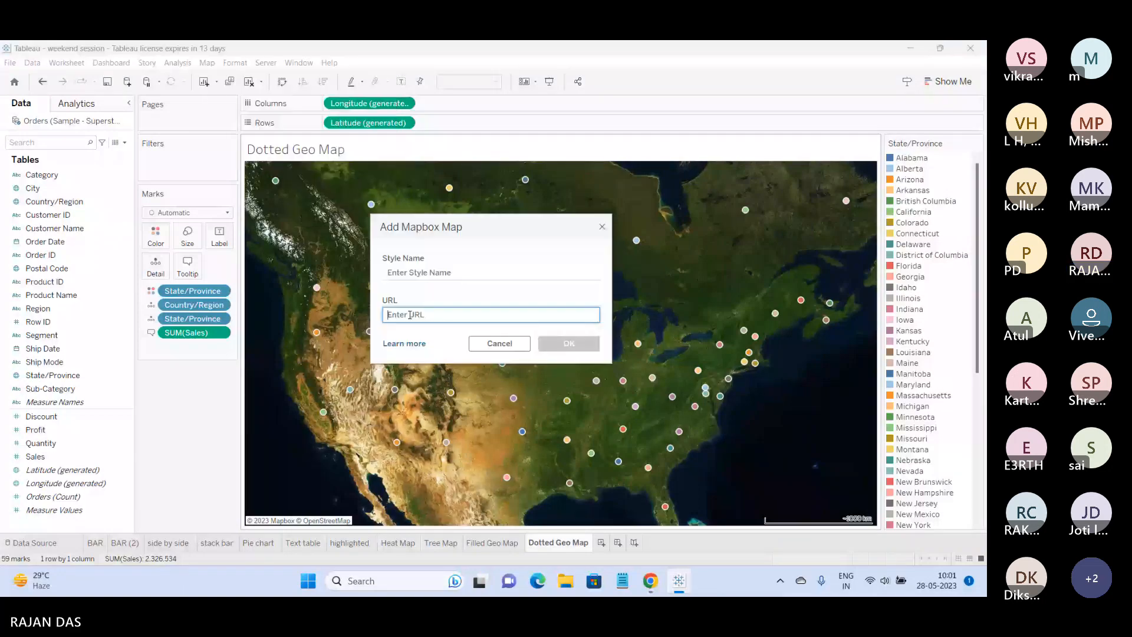
key("Escape")
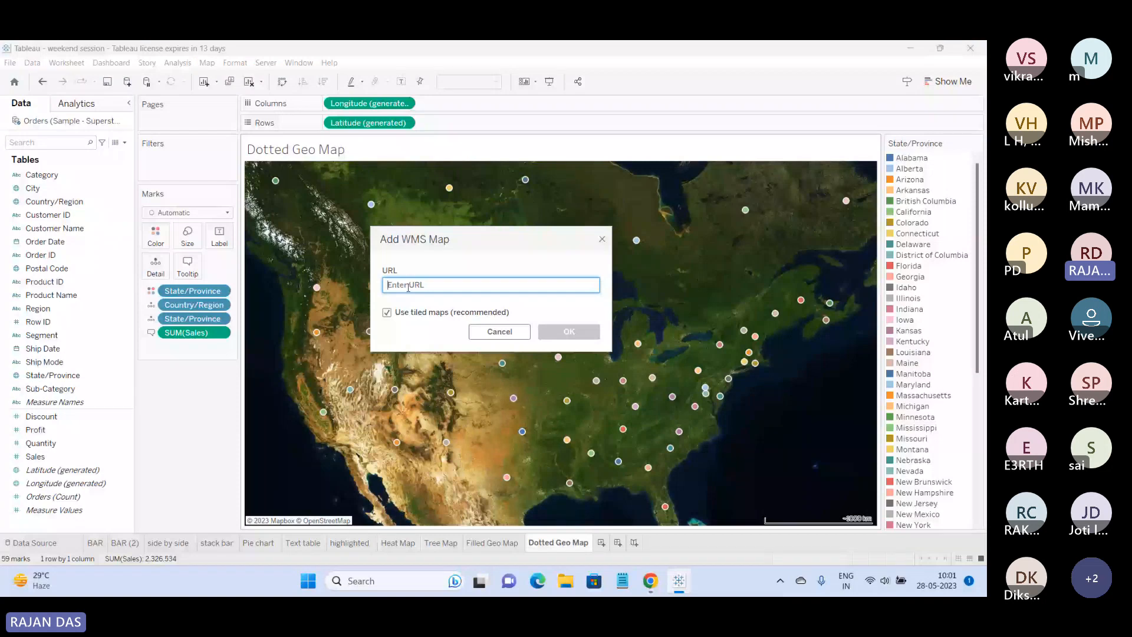
Dismiss the Add WMS Map dialog, switch to Chrome and search the web for wms.
key("Escape")
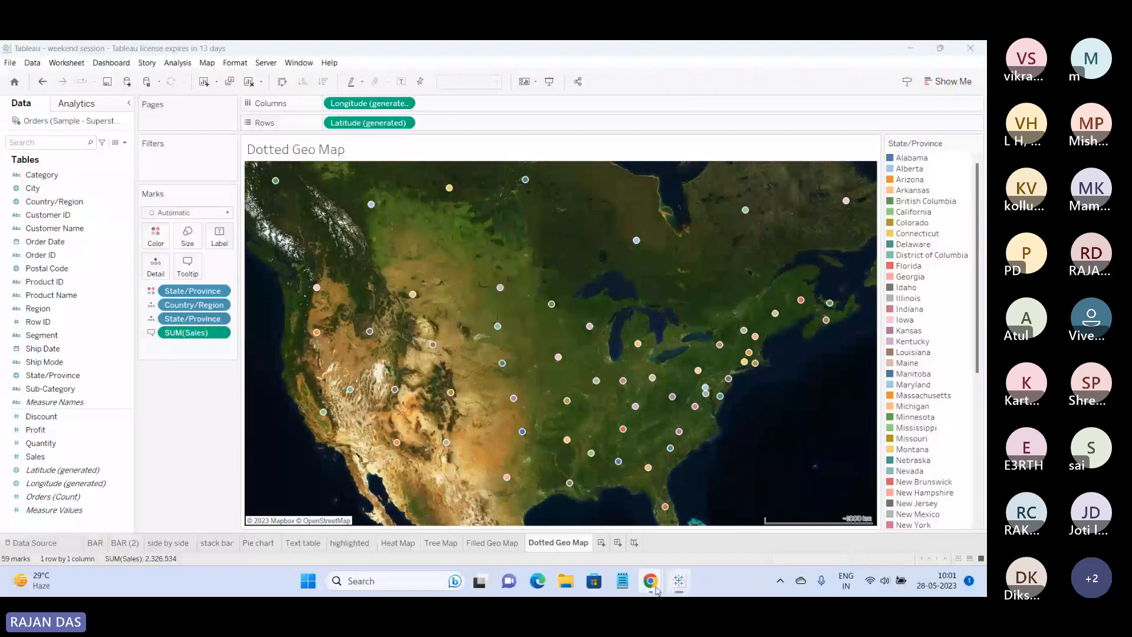
left_click(653, 586)
left_click(663, 71)
type("wm")
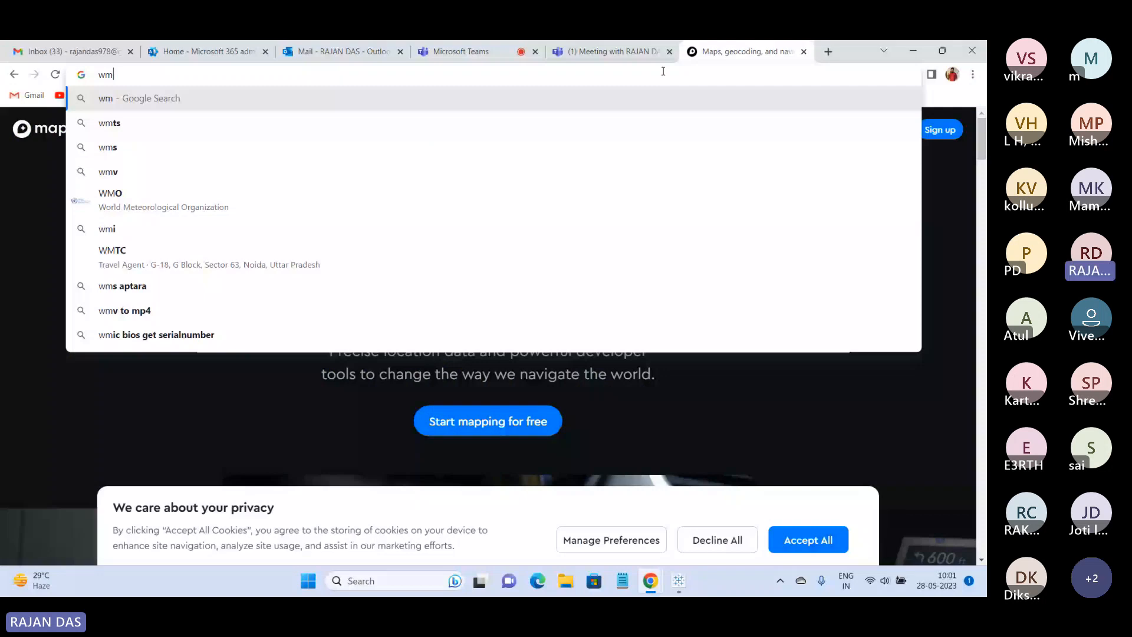
type("s")
key("Return")
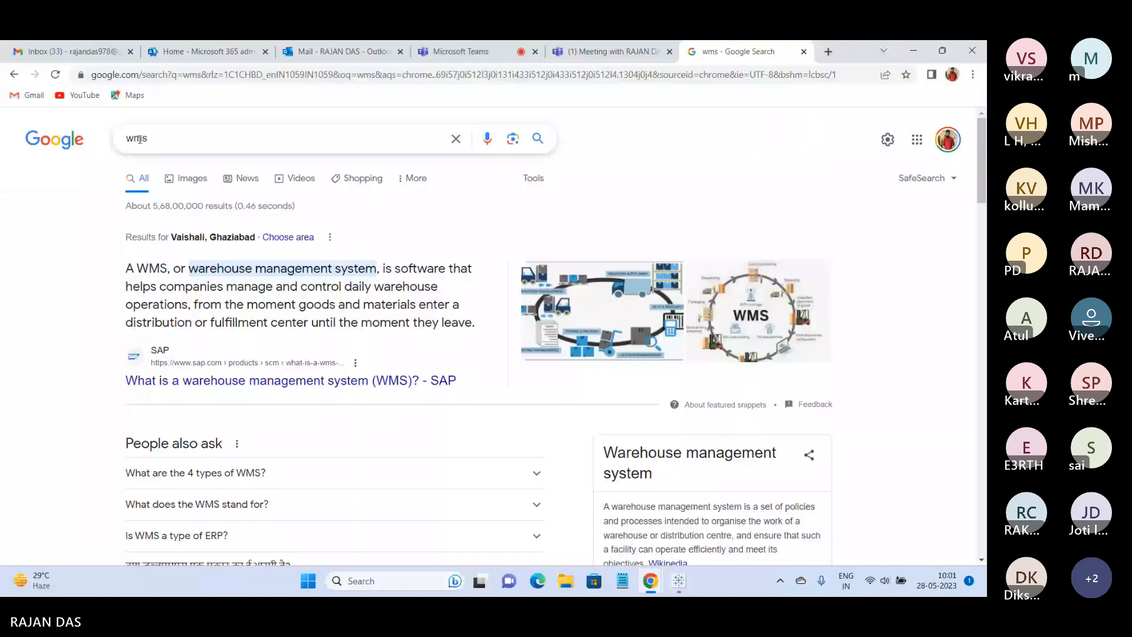
Refine the web search to wms map, scan the results, and view the Web Map Service article on Wikipedia before returning to the results.
left_click(174, 138)
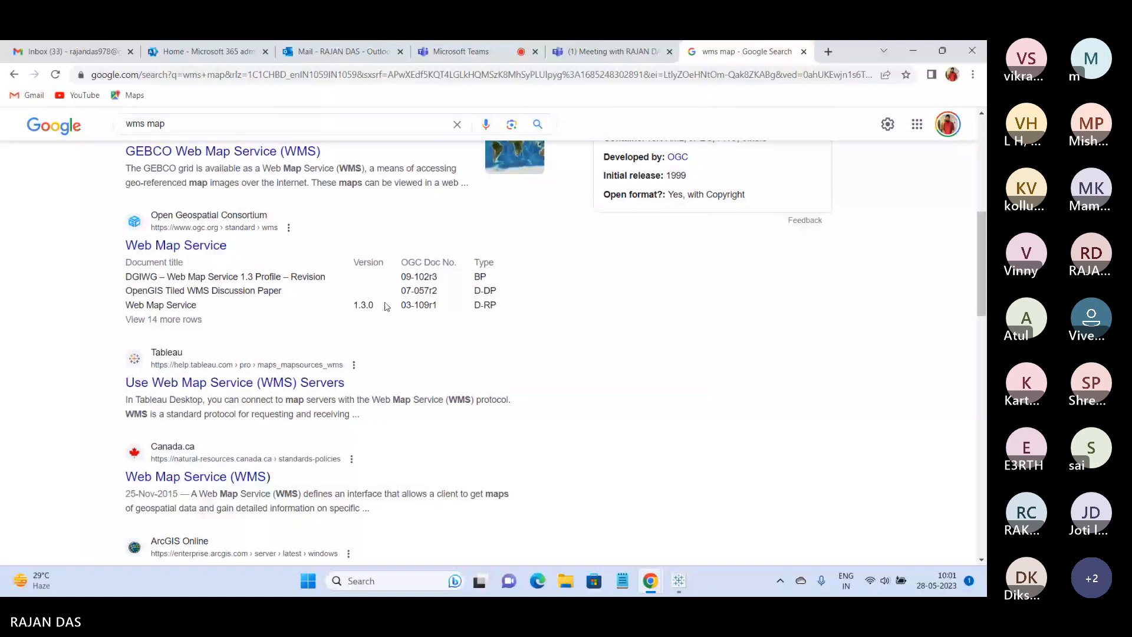
scroll(354, 353, "down", 6)
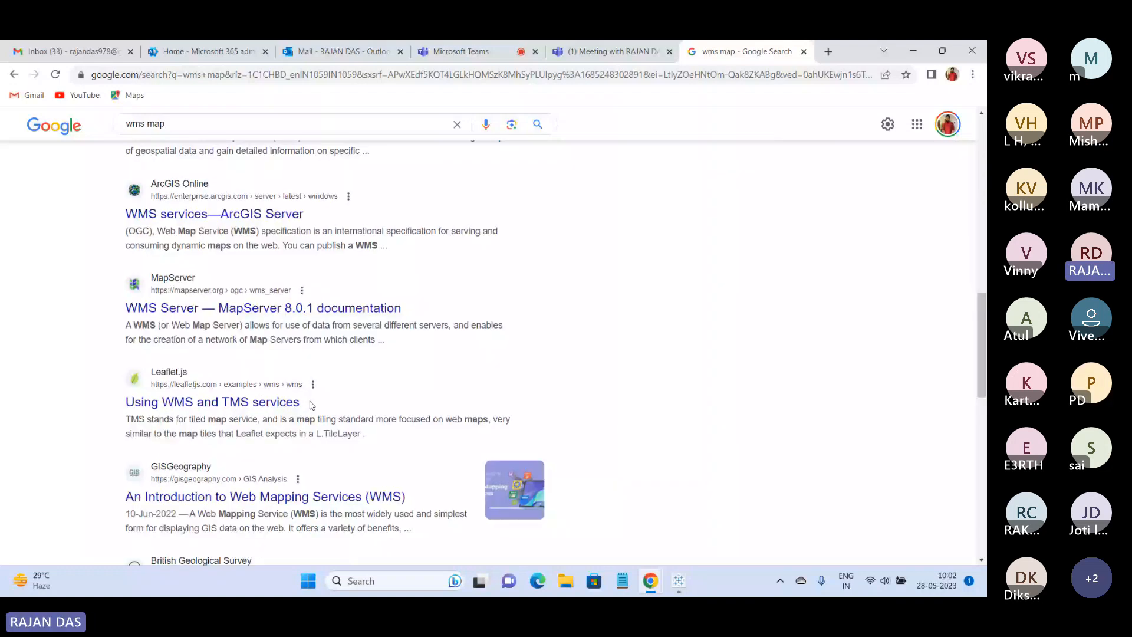
scroll(545, 444, "up", 12)
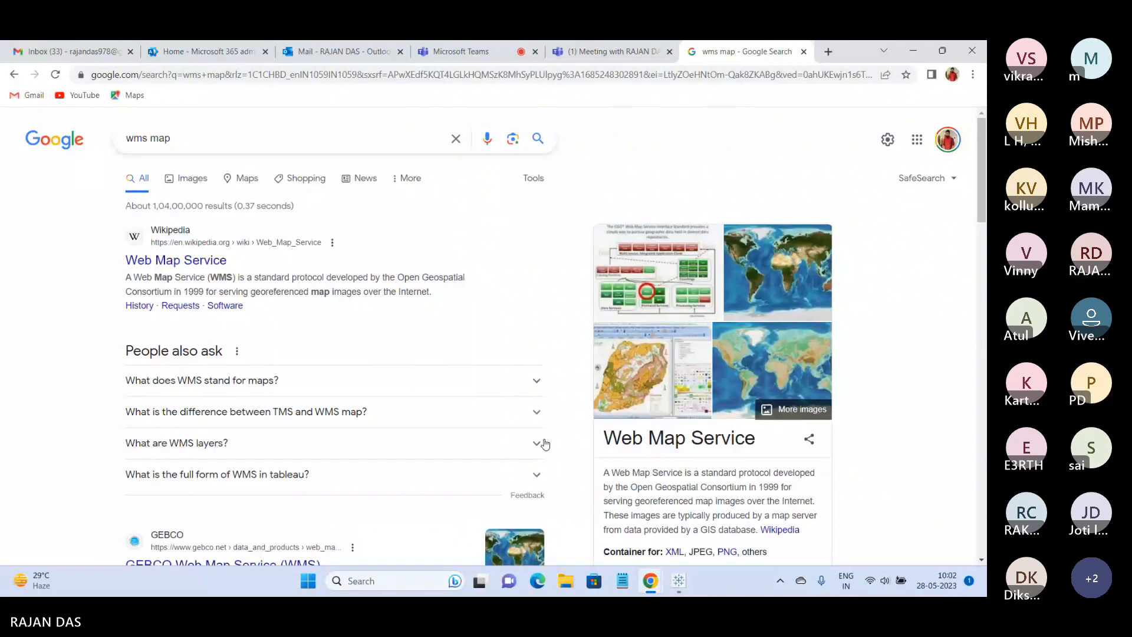
left_click(778, 531)
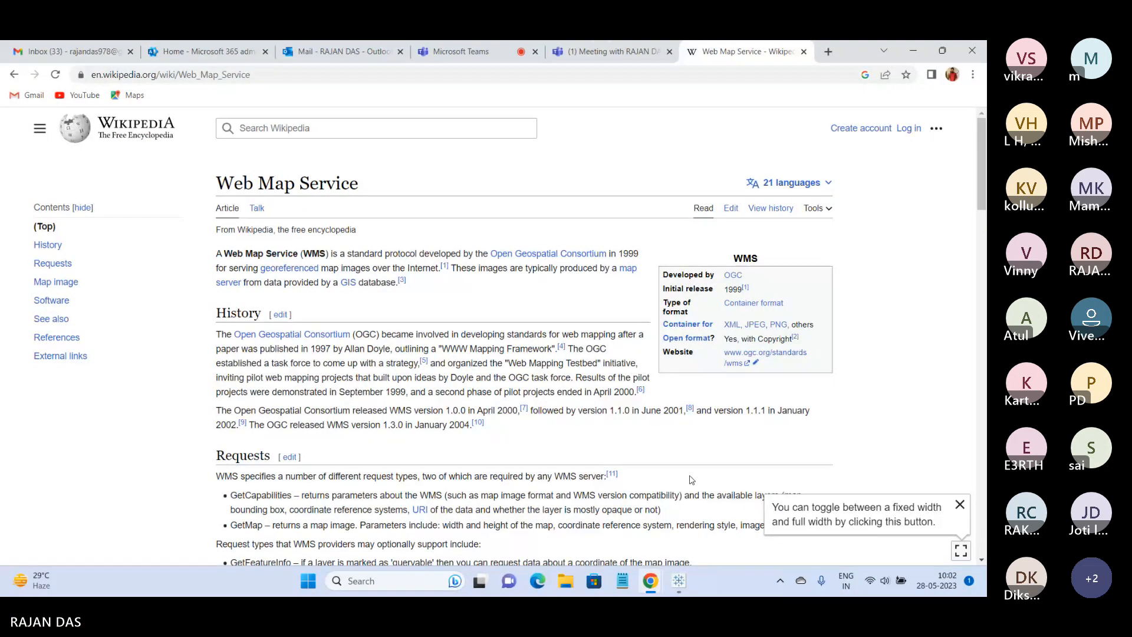
left_click(14, 74)
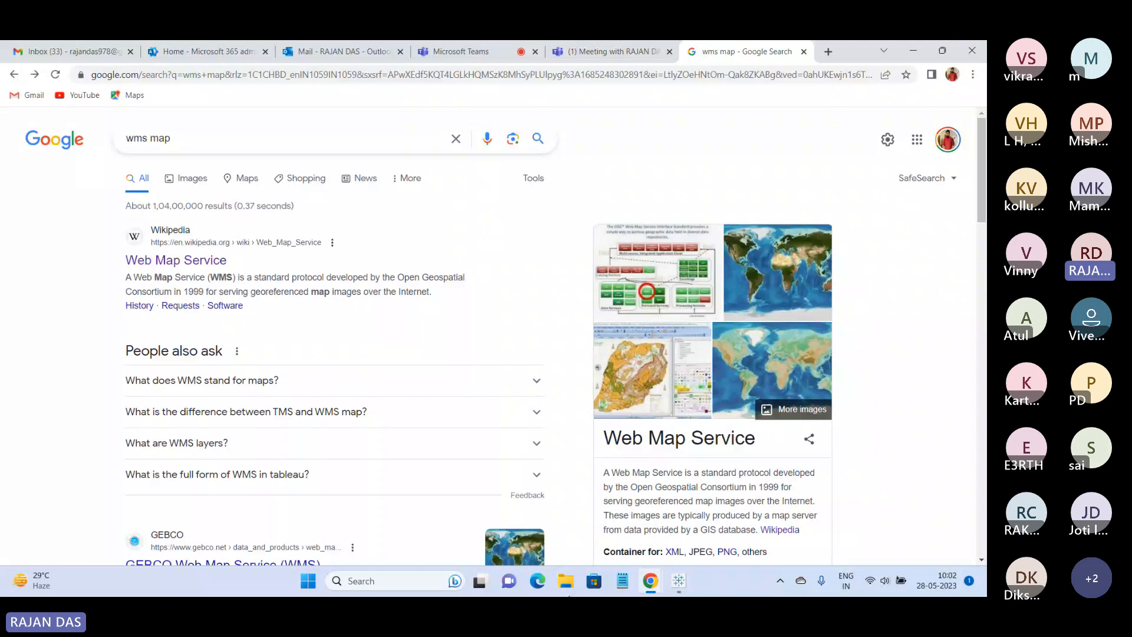
Switch back to Tableau, open the Manage Maps dialog to view its map list and its add and import options, and close it.
key("alt+Tab")
left_click(207, 63)
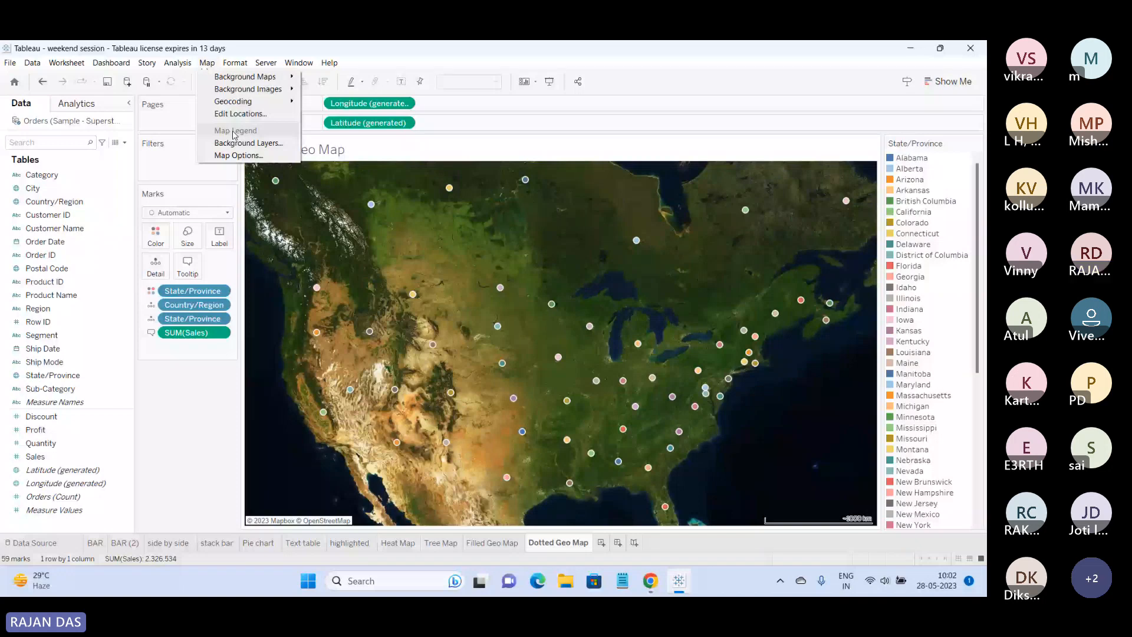
mouse_move(253, 77)
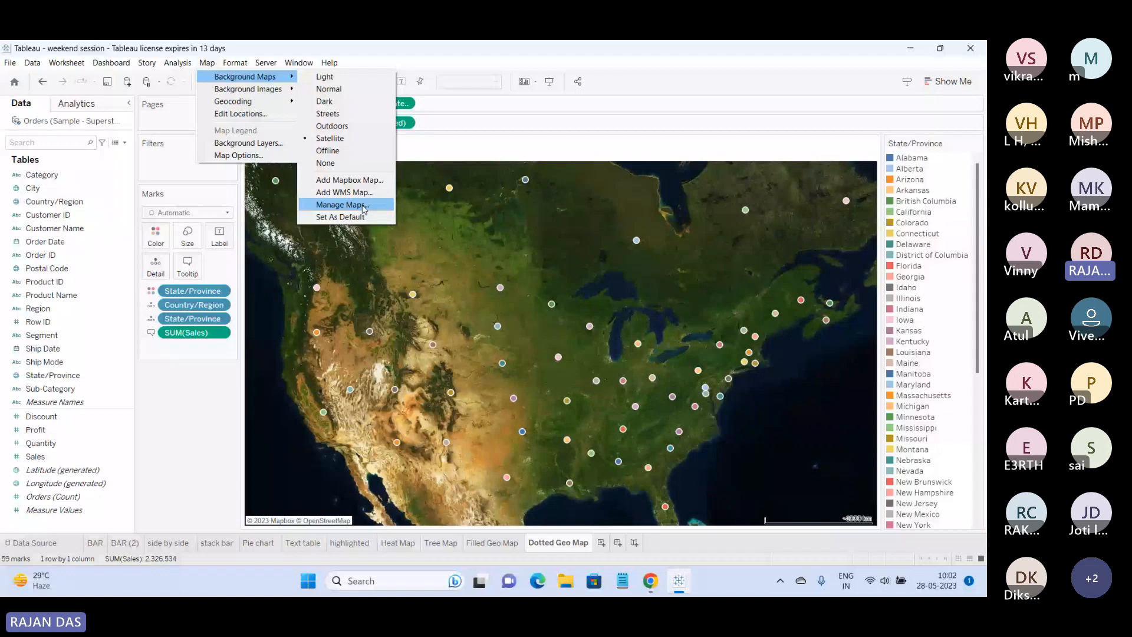
left_click(363, 206)
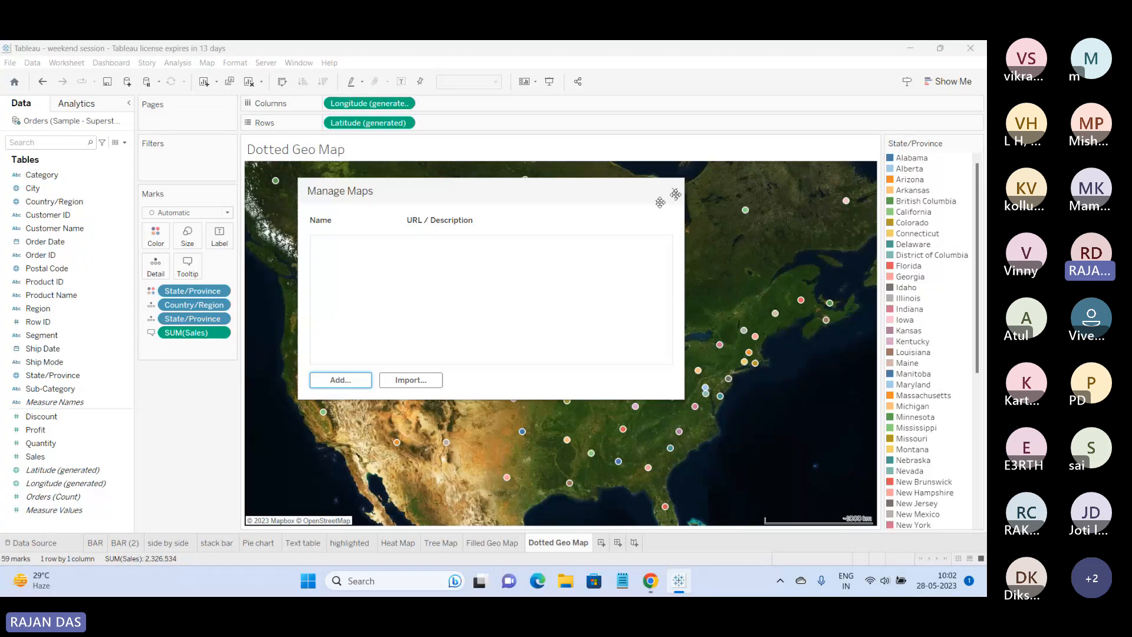
left_click(674, 191)
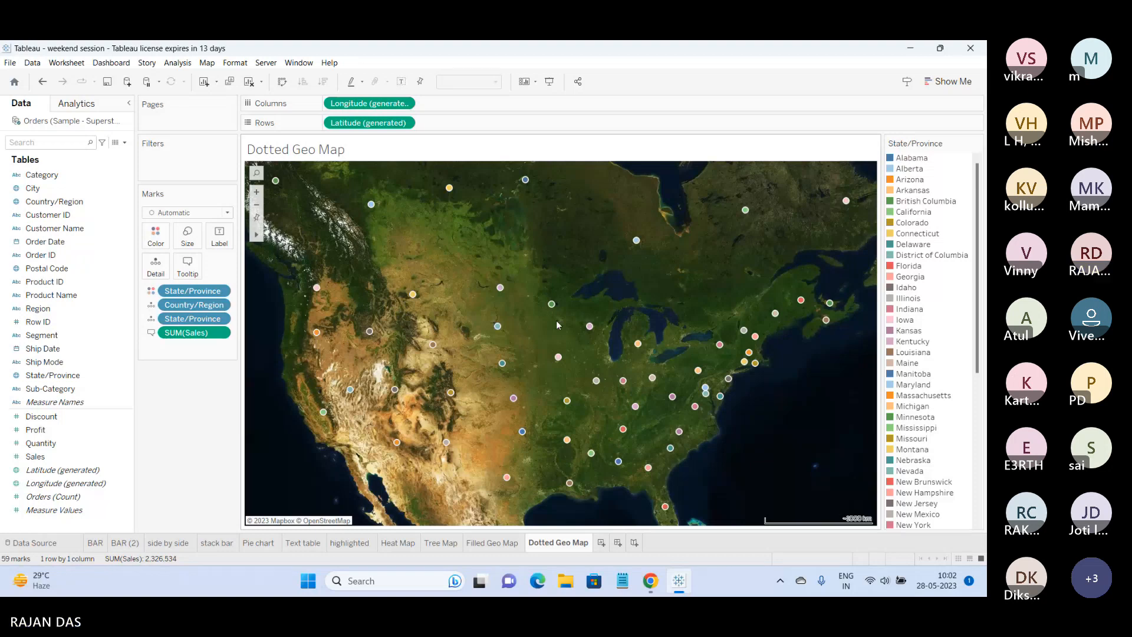
View the Filled Geo Map sheet, return to the Dotted Geo Map sheet, and preview the Tree Map sheet.
left_click(492, 543)
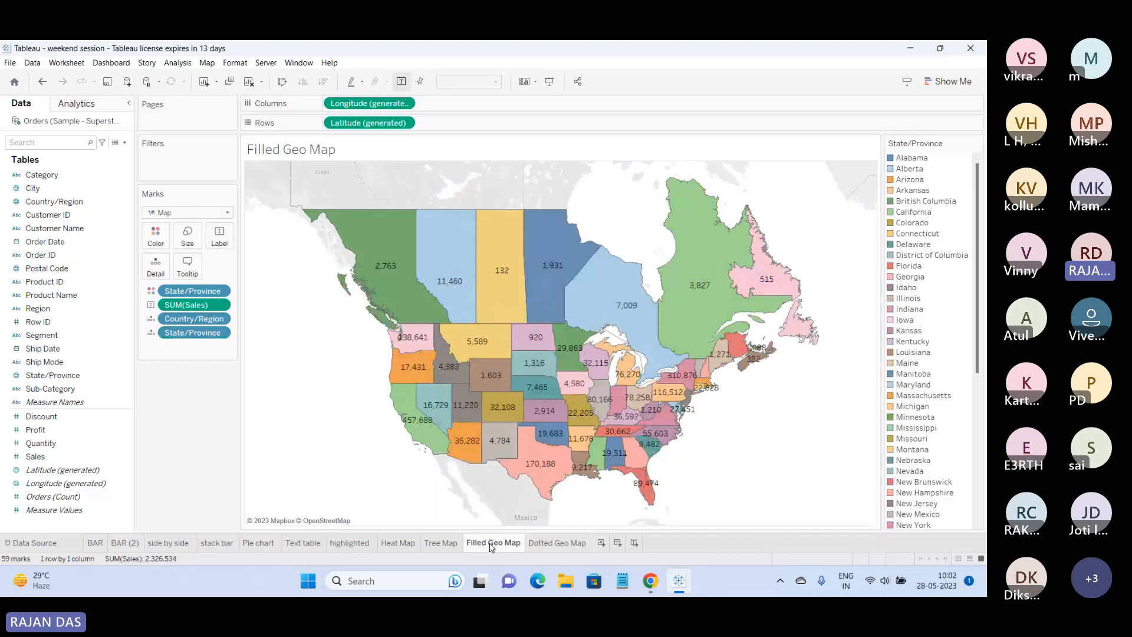
left_click(554, 543)
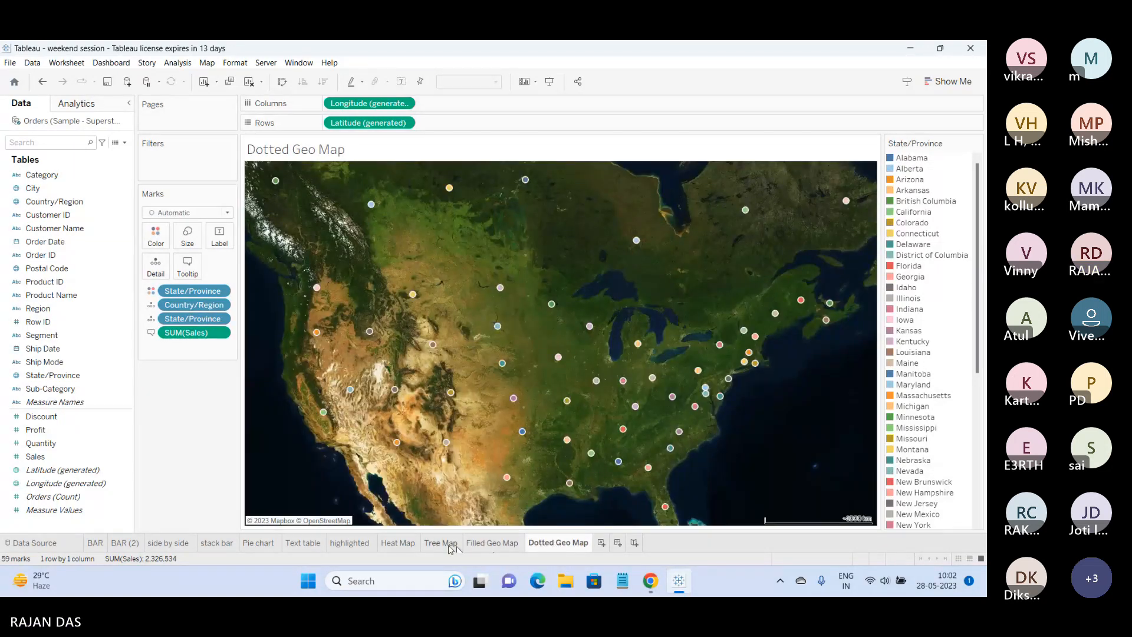
mouse_move(451, 549)
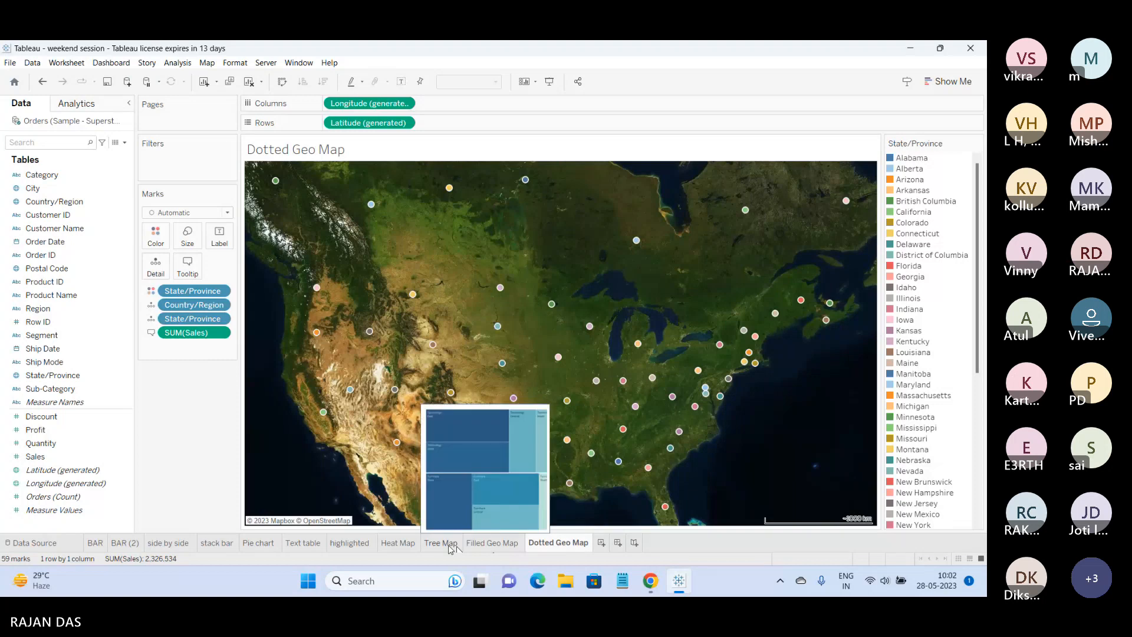
Add a new blank worksheet after the Dotted Geo Map sheet and briefly view the Show Me chart types.
left_click(601, 543)
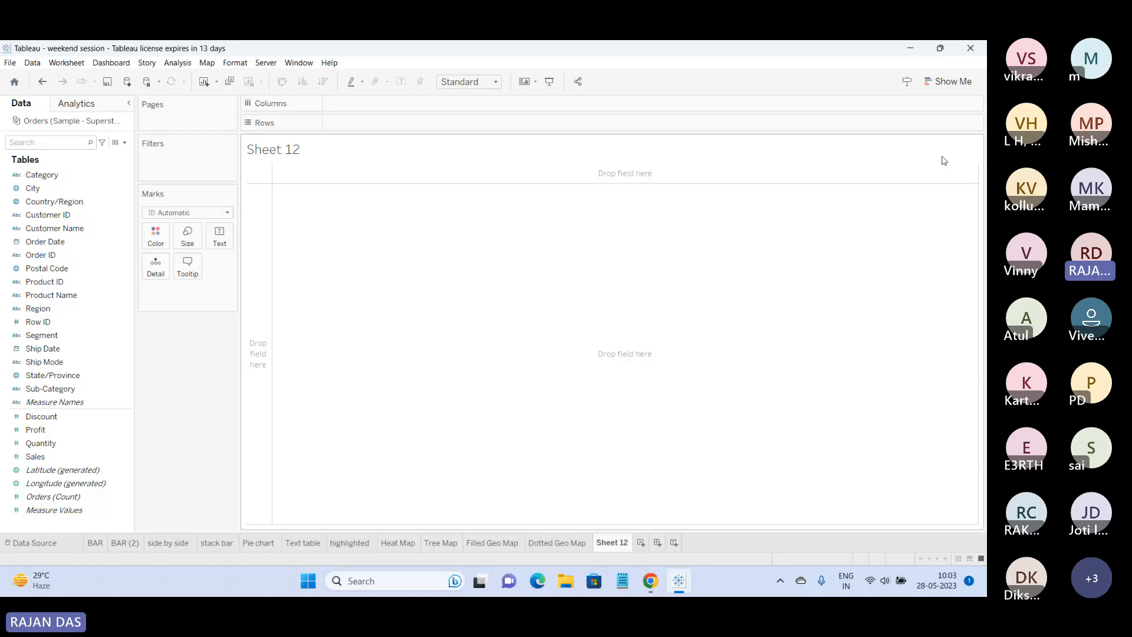
left_click(941, 83)
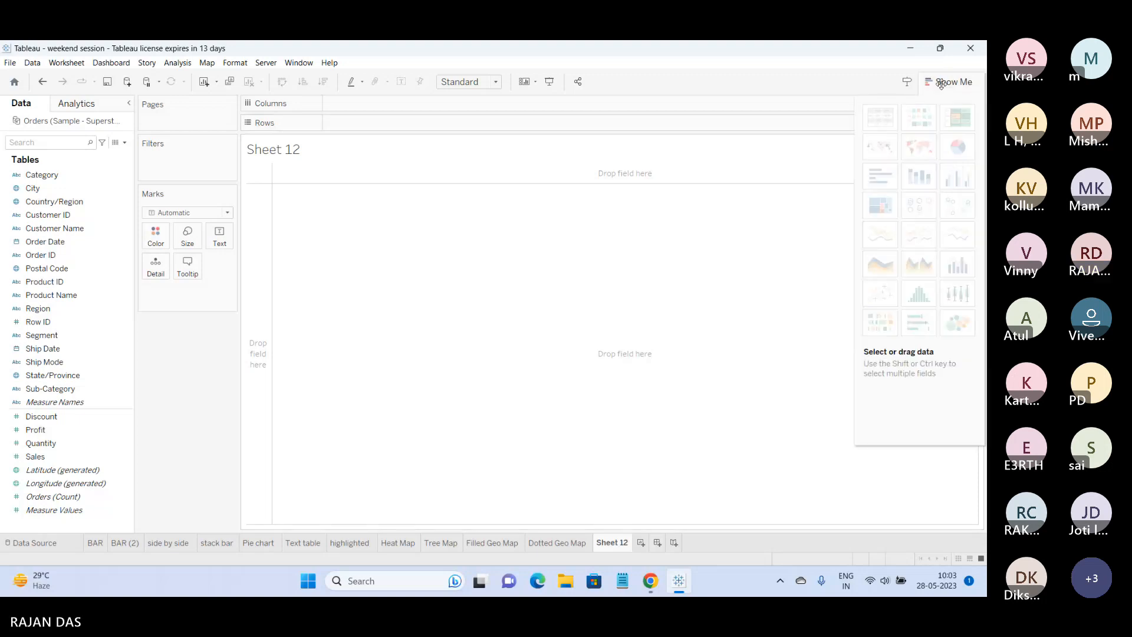
left_click(941, 83)
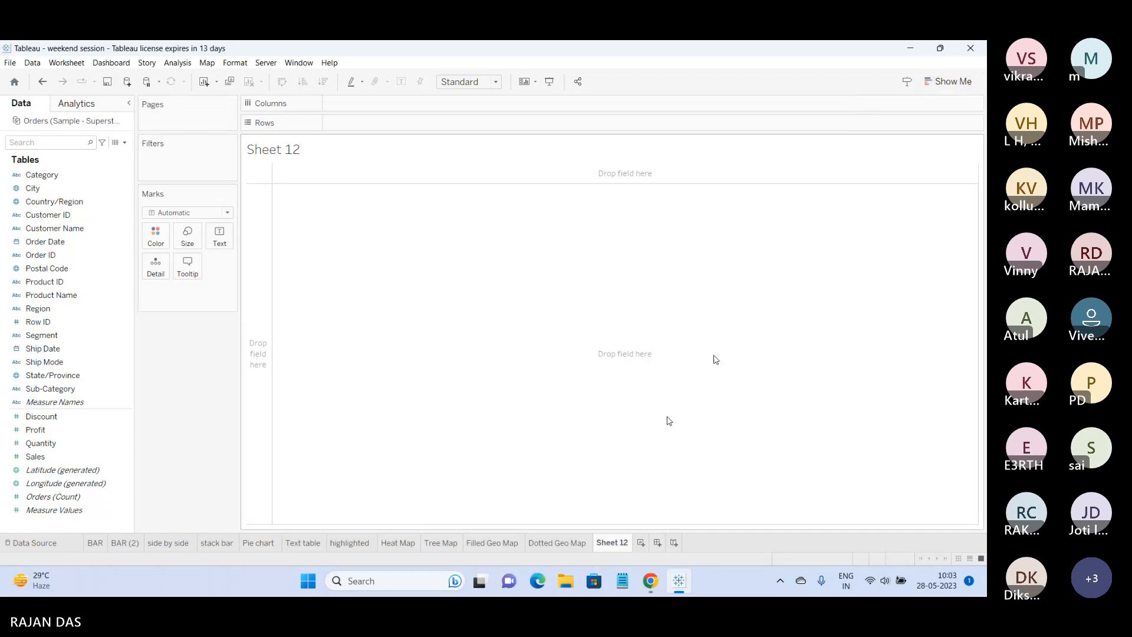
Switch to Chrome, close the wms map search tab, and bring up the running Microsoft Teams meeting.
mouse_move(653, 584)
left_click(601, 521)
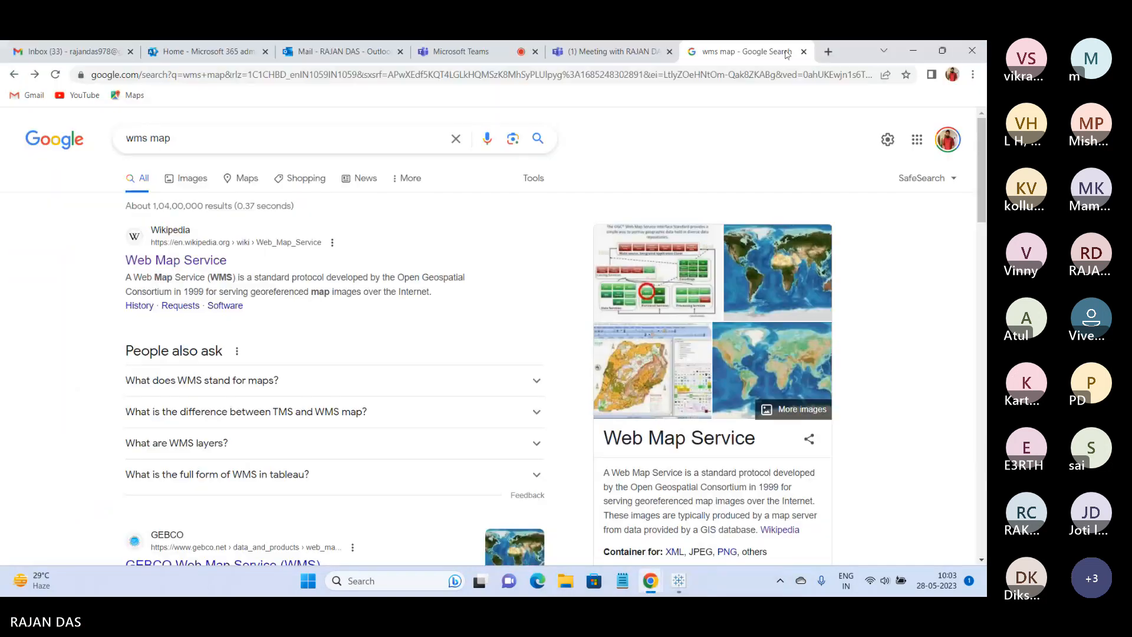
left_click(804, 53)
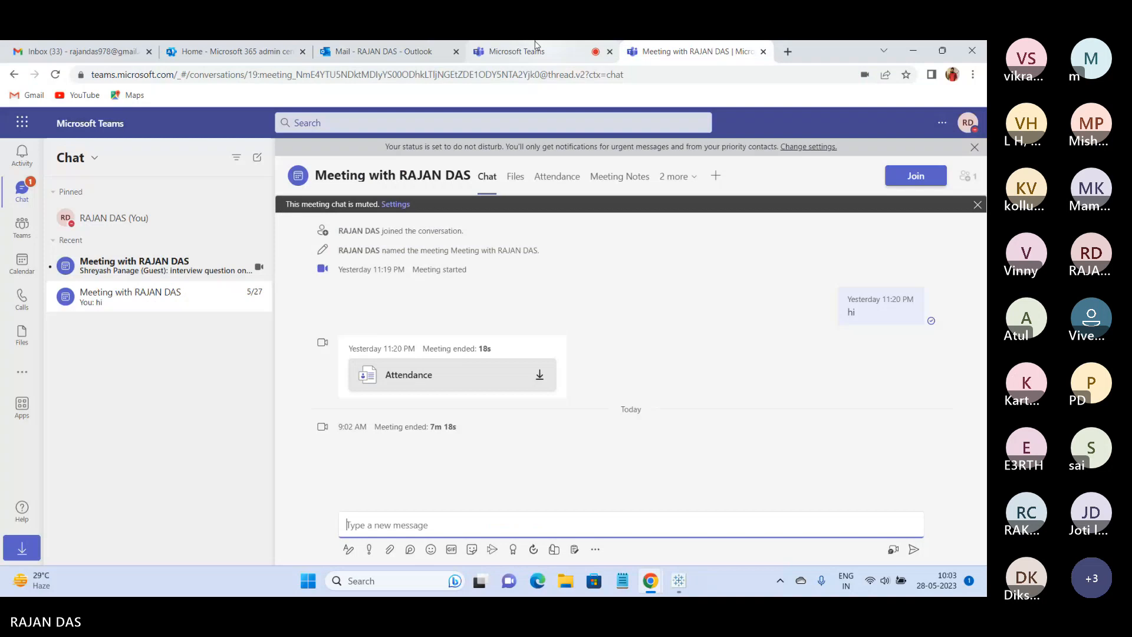
left_click(531, 51)
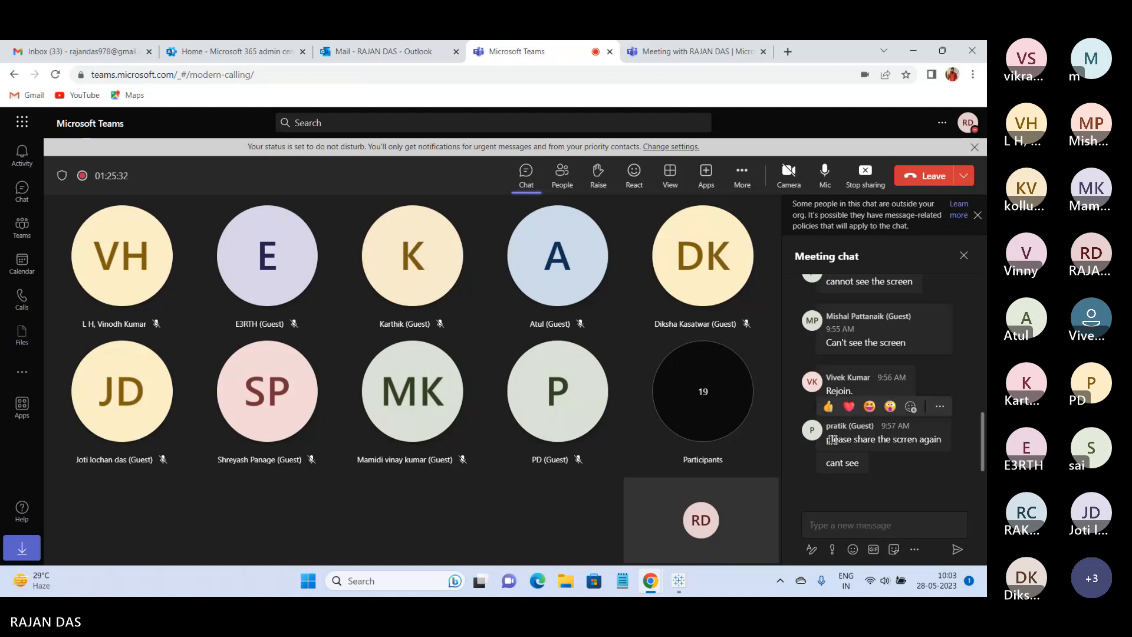
Read through the participants' messages in the meeting chat, highlighting the question about creating stack graphs.
left_click_drag(831, 439, 945, 458)
left_click(944, 458)
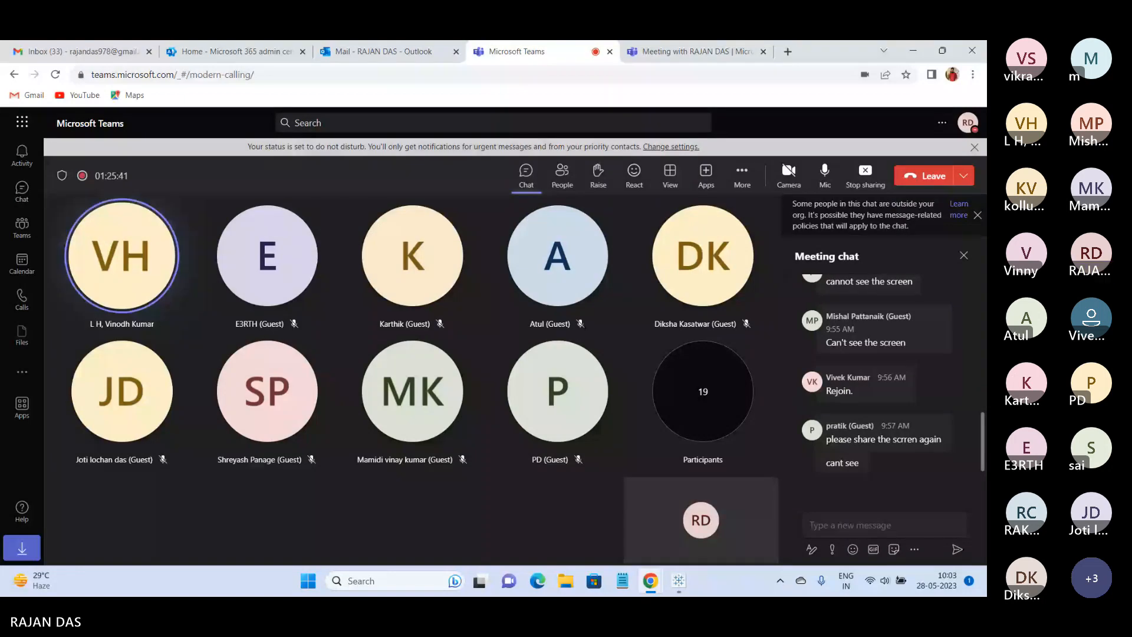
scroll(904, 380, "up", 3)
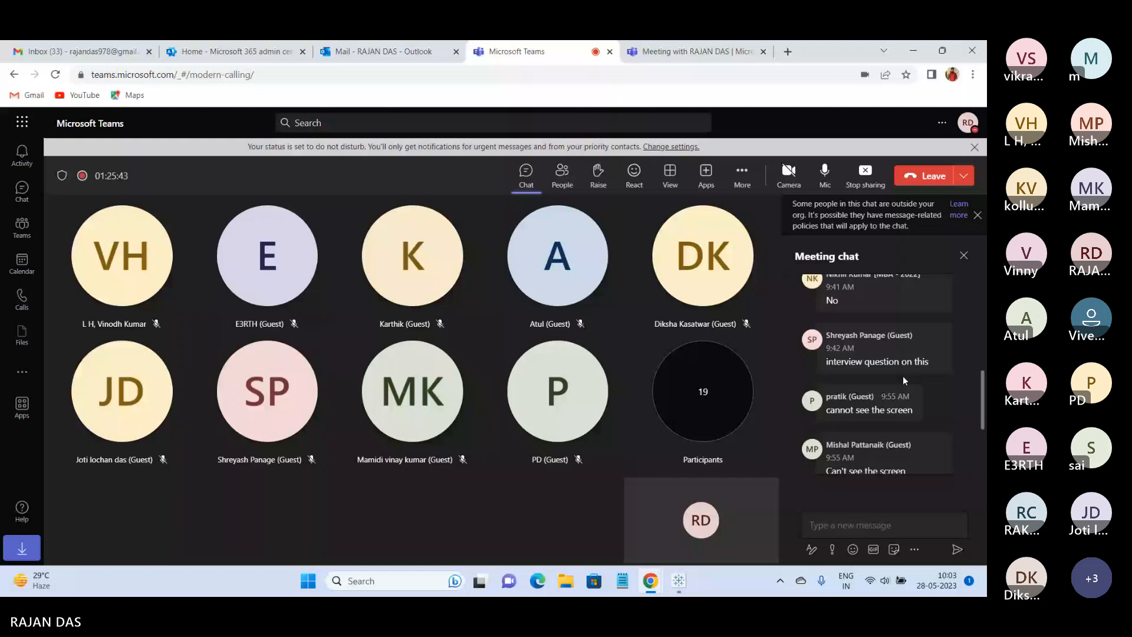
scroll(904, 380, "up", 2)
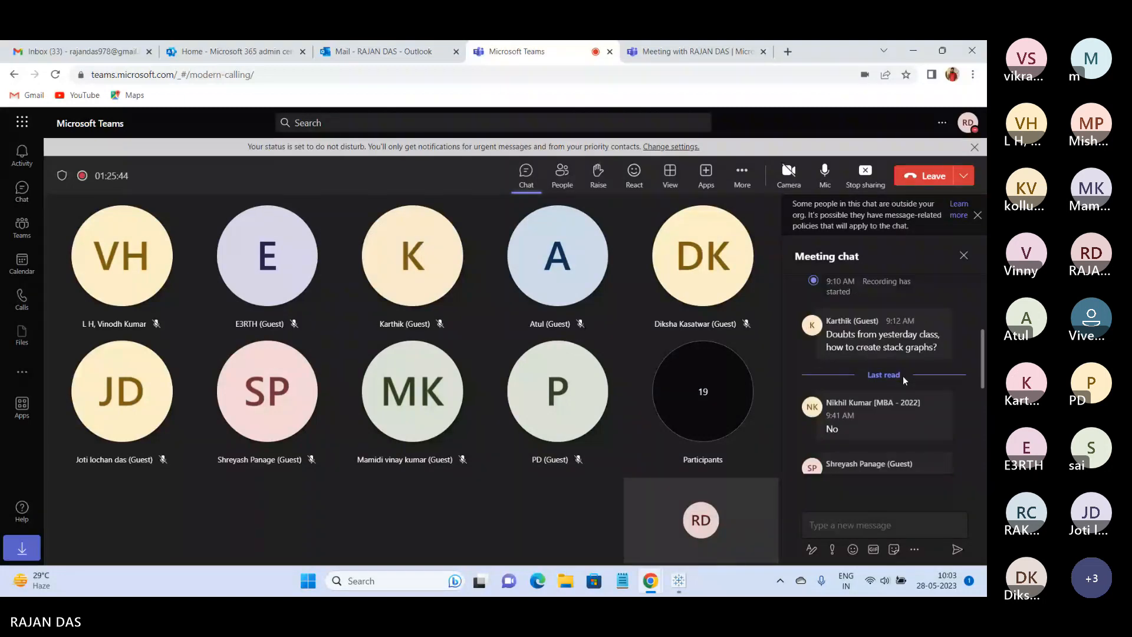
scroll(903, 376, "down", 2)
scroll(903, 380, "down", 1)
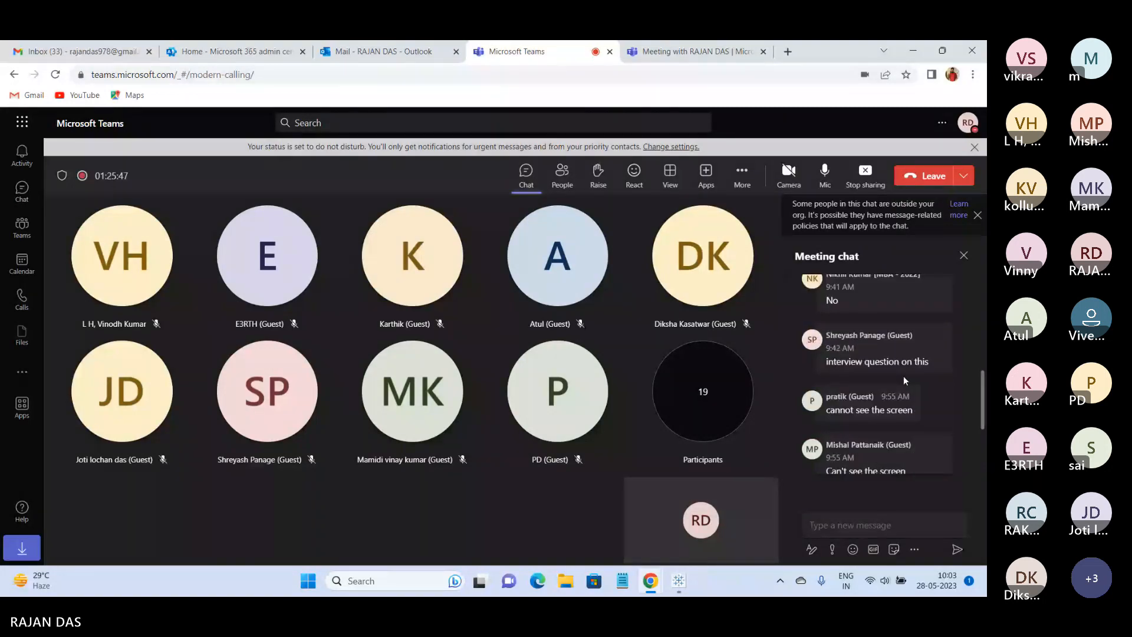
scroll(903, 376, "up", 2)
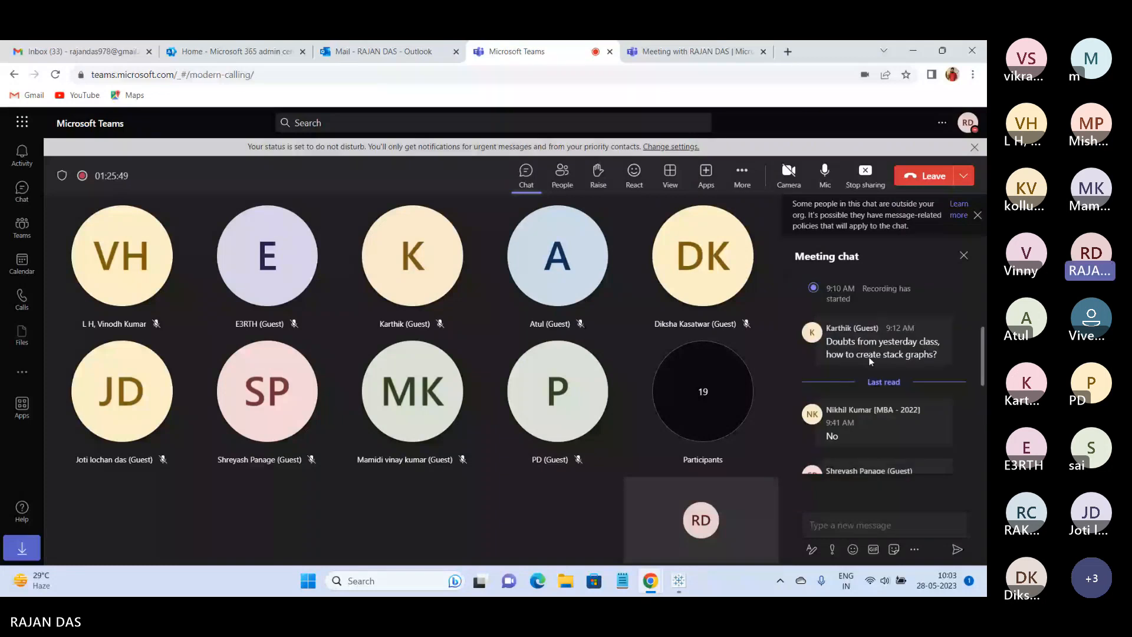
triple_click(869, 356)
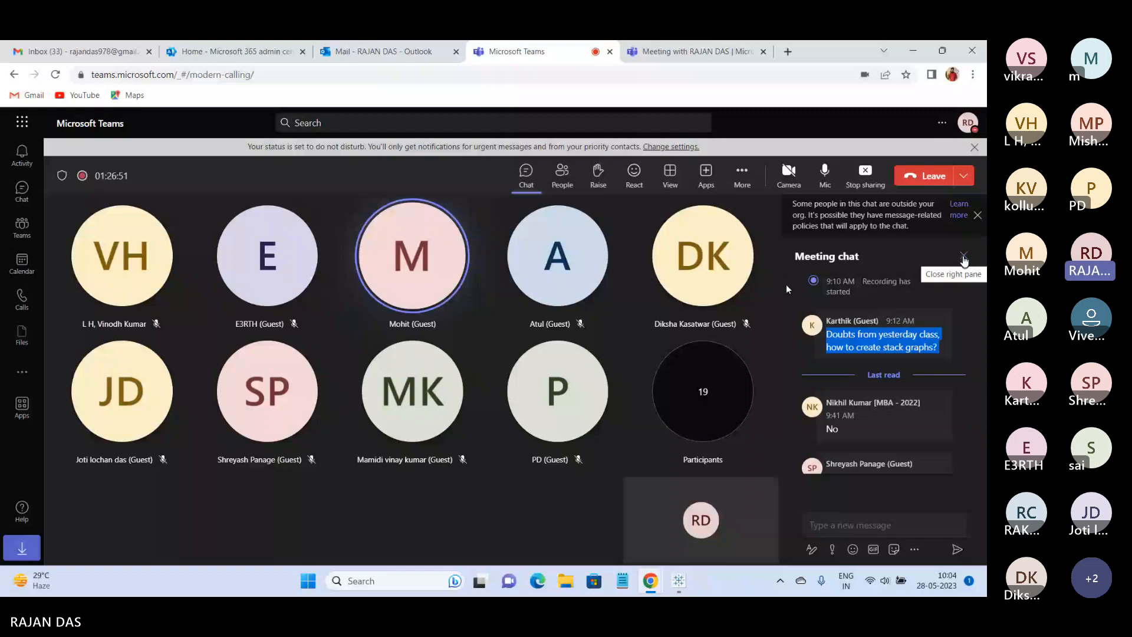
left_click(875, 348)
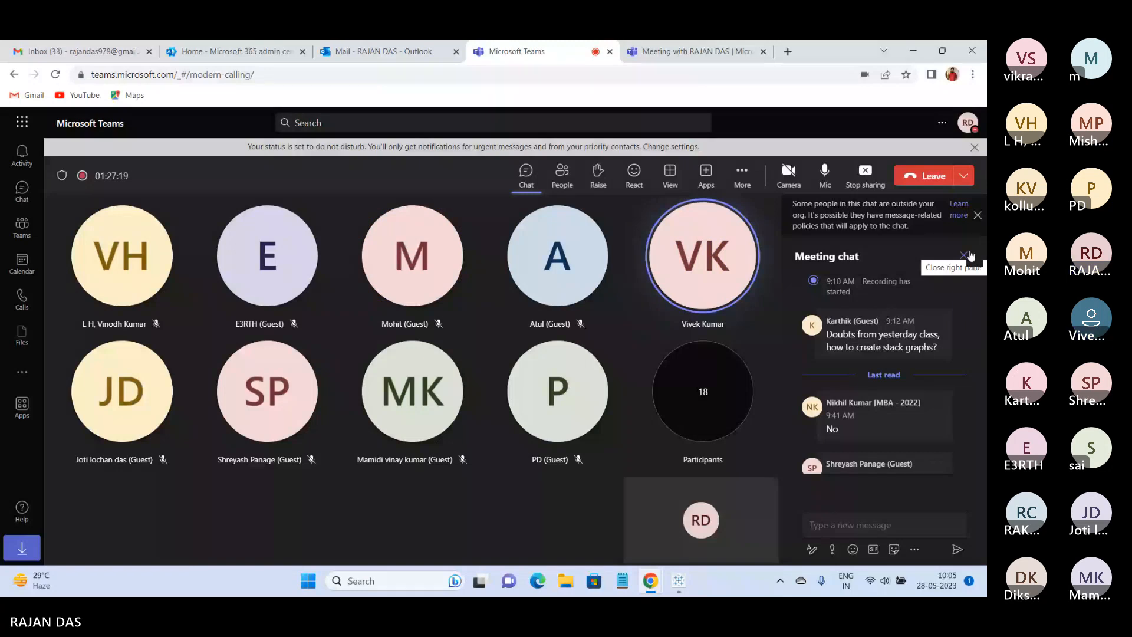
Open Telegram Web in a new browser tab and dismiss its notification permission request.
left_click(788, 51)
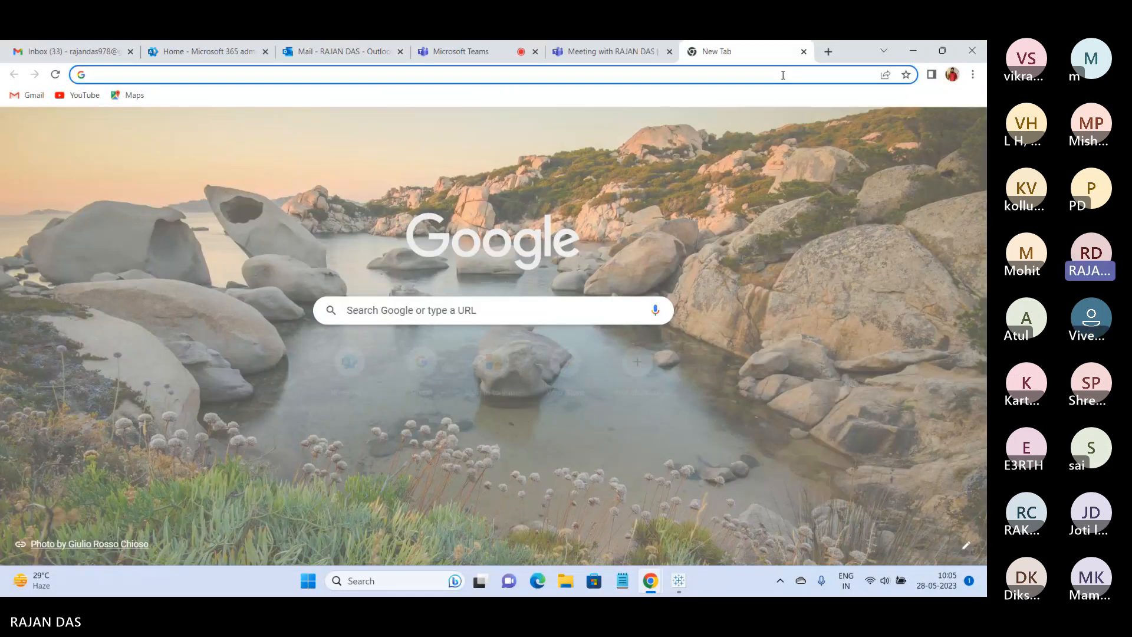
type("te")
key("Return")
left_click(162, 262)
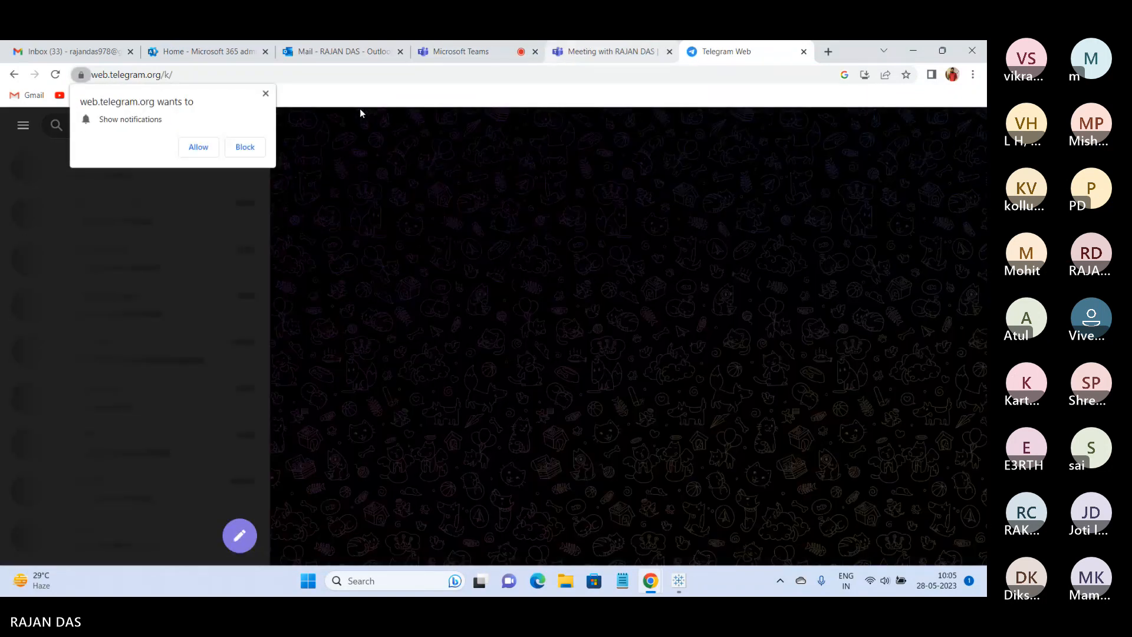
left_click(266, 94)
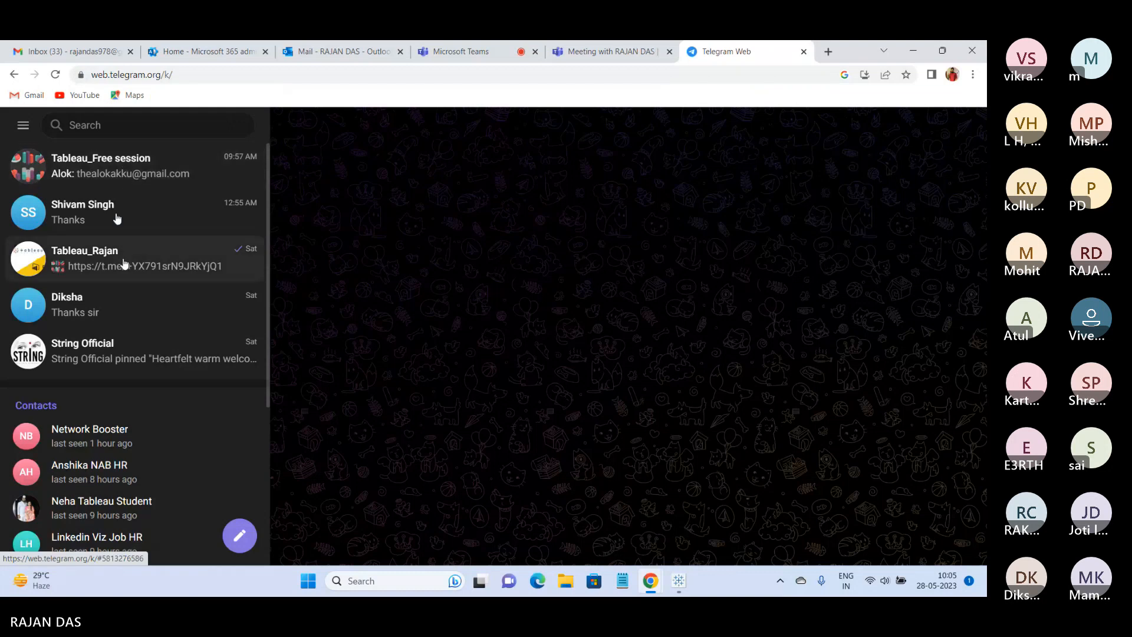
Open the Tableau_Free session group chat in Telegram and view its group profile with the invite link.
left_click(102, 165)
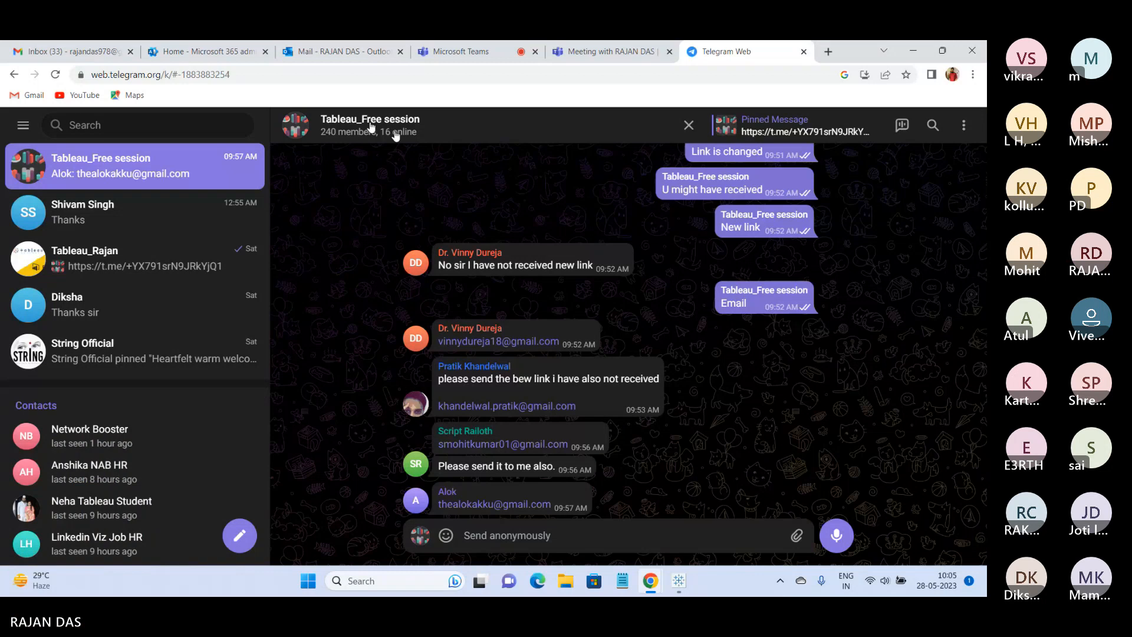
left_click(370, 128)
left_click(715, 125)
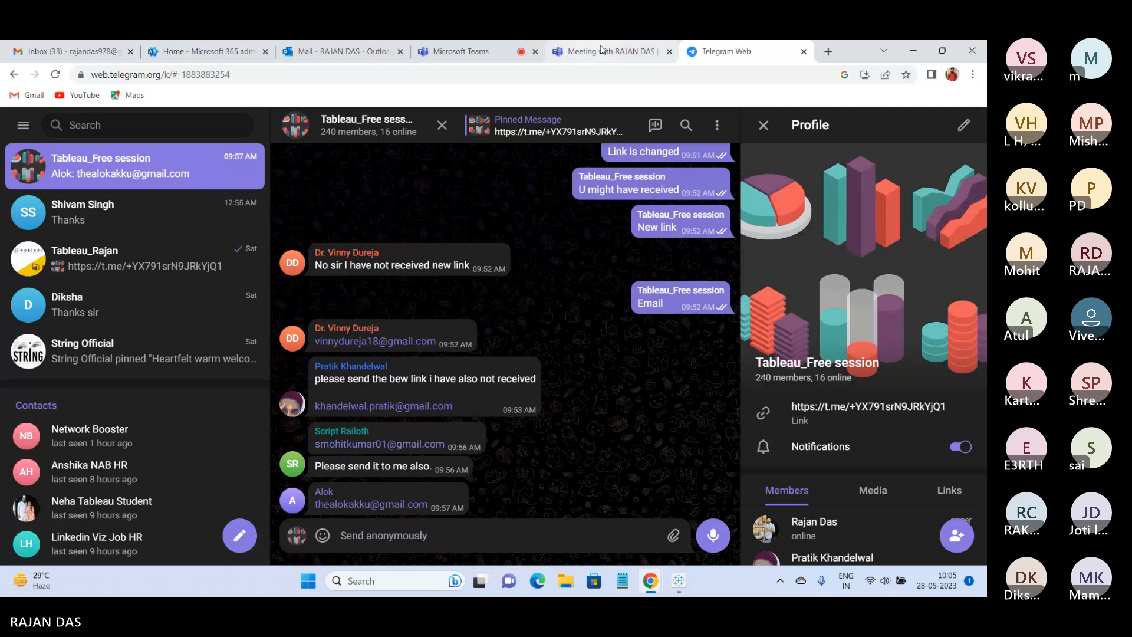
left_click(299, 130)
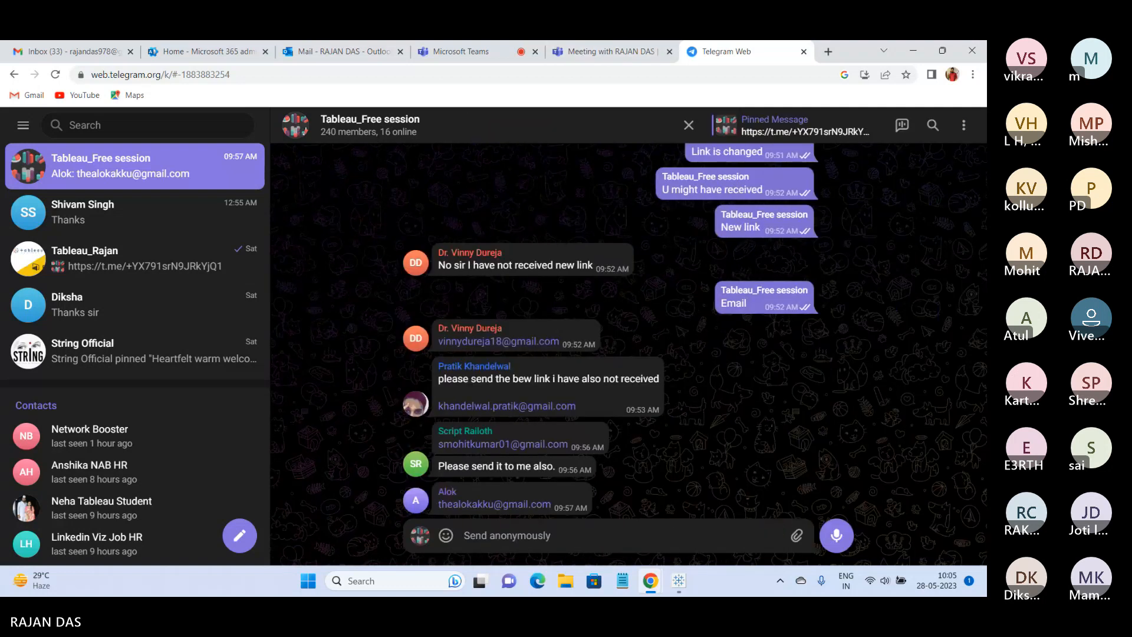
left_click(298, 130)
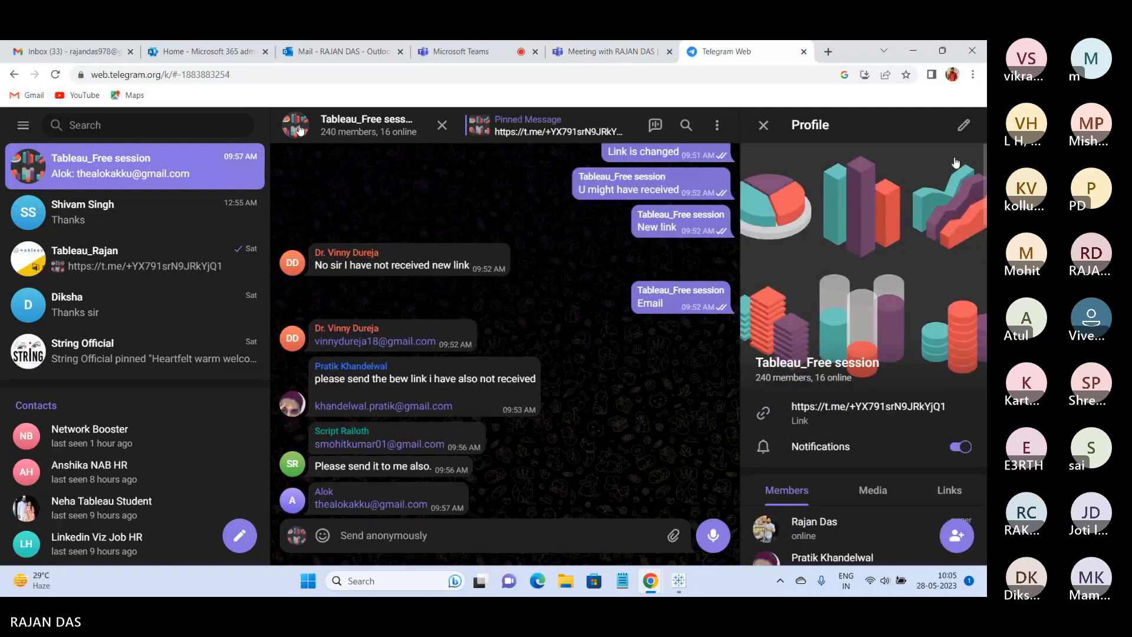
Close the group profile and locate the Tableau_Free session invite link among the posts of the Tableau broadcast channel.
left_click(762, 125)
scroll(507, 330, "up", 10)
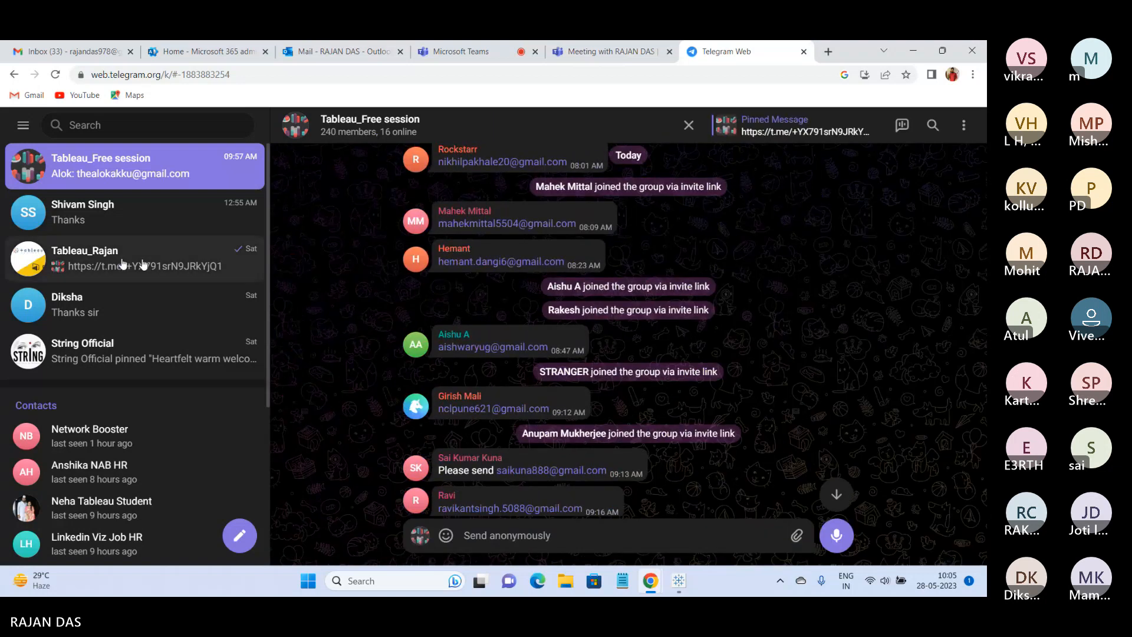
left_click(122, 263)
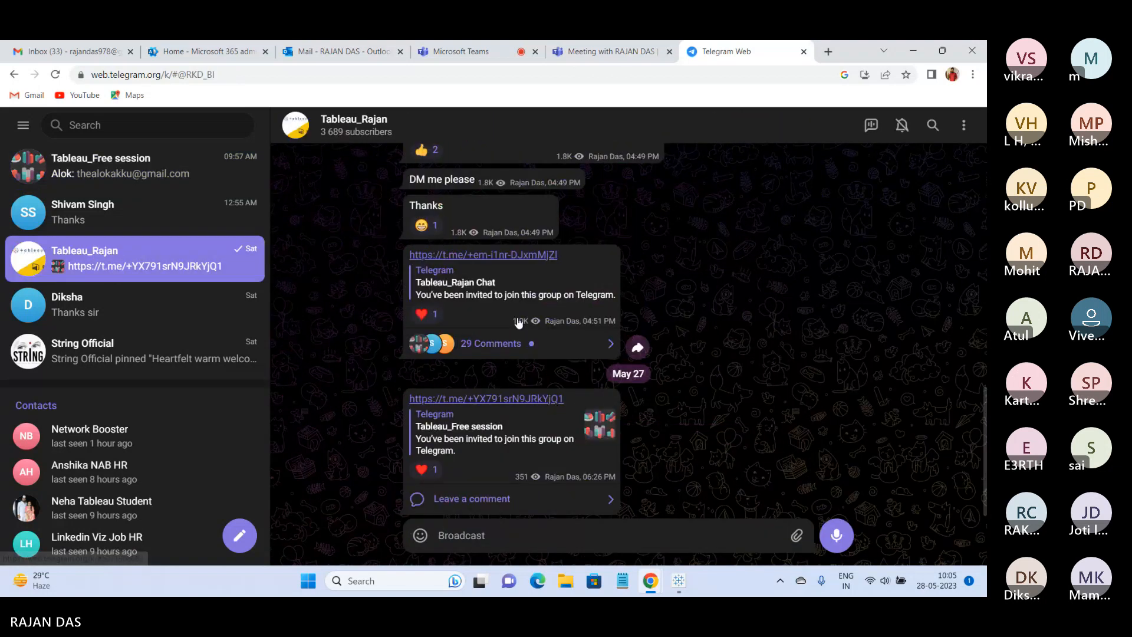
scroll(649, 282, "up", 1)
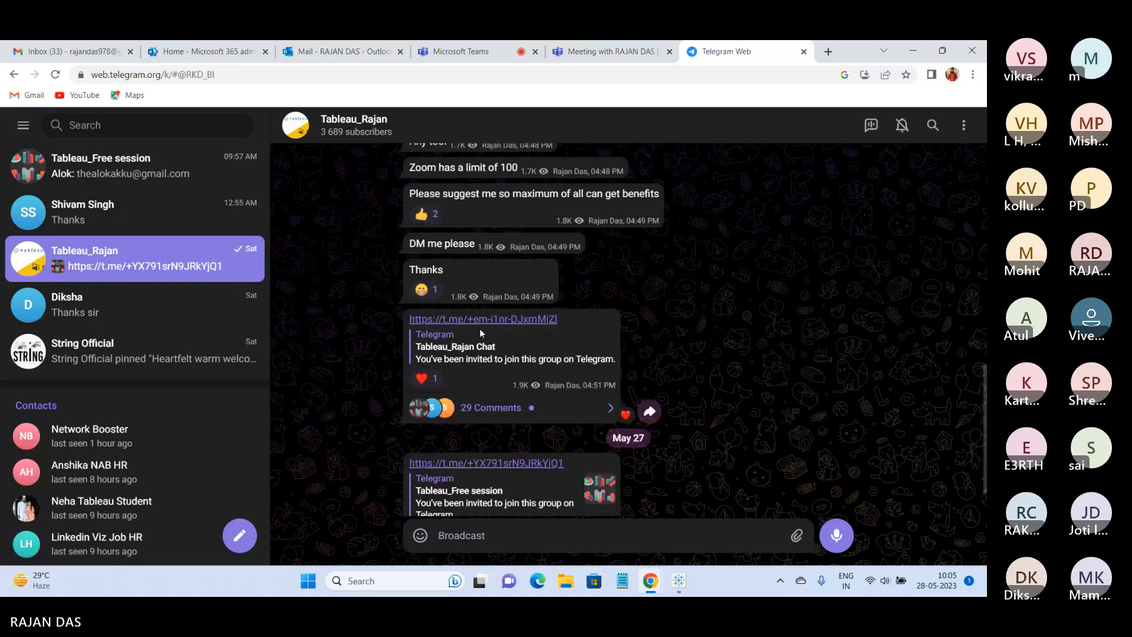
scroll(613, 358, "down", 1)
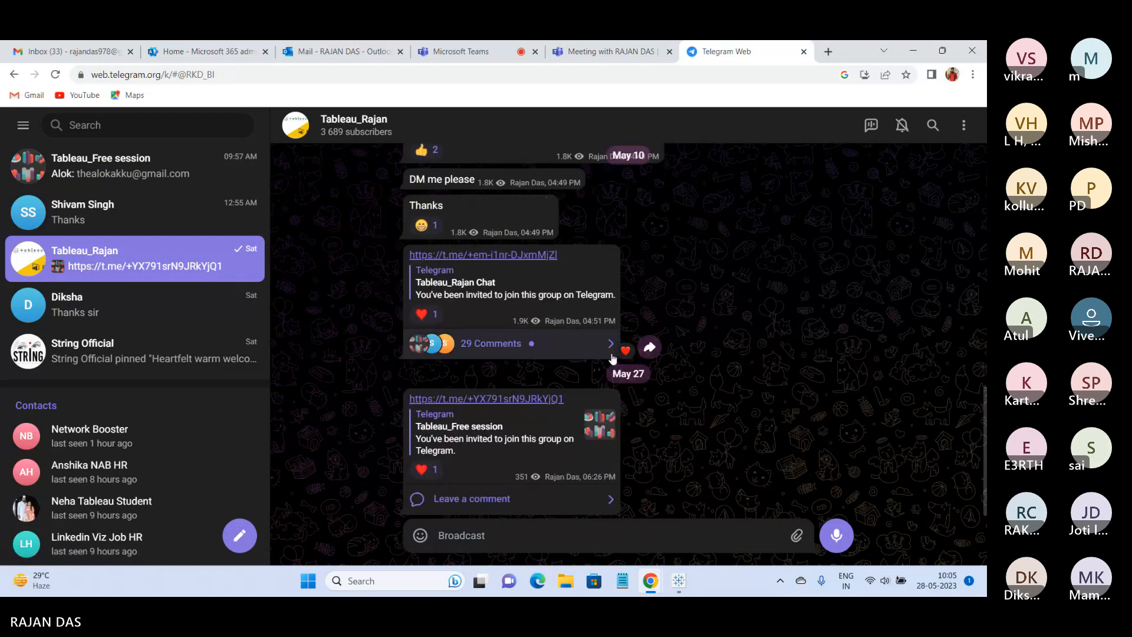
left_click(503, 400)
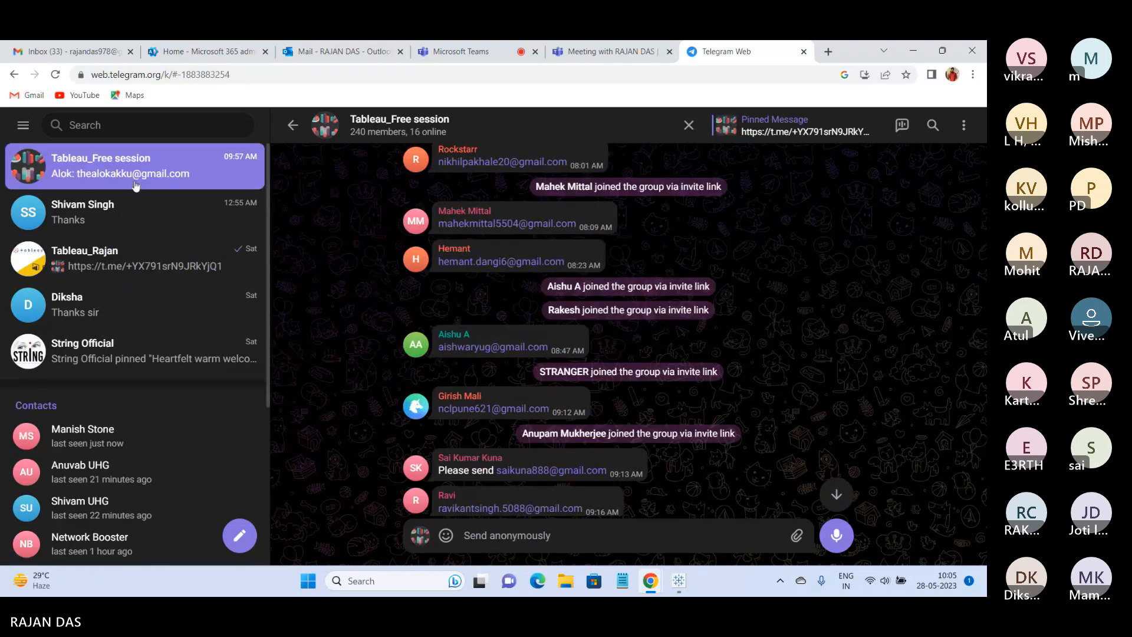
left_click(136, 258)
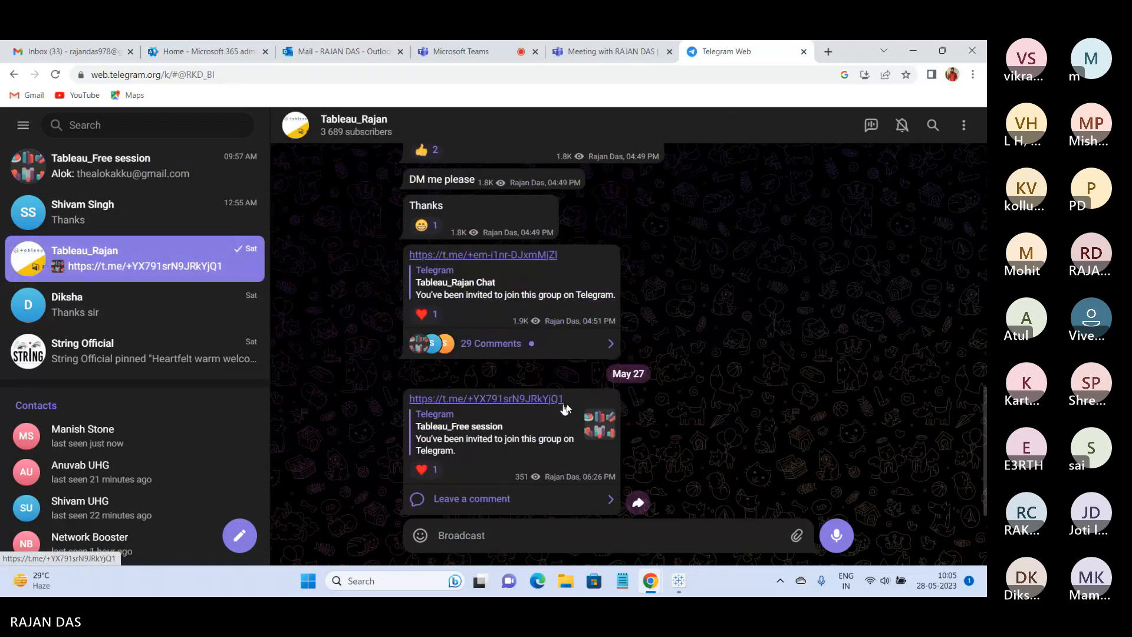
Copy the Tableau_Free session invite link from the channel post and send it in the Microsoft Teams meeting chat.
left_click_drag(565, 399, 411, 401)
key("ctrl+c")
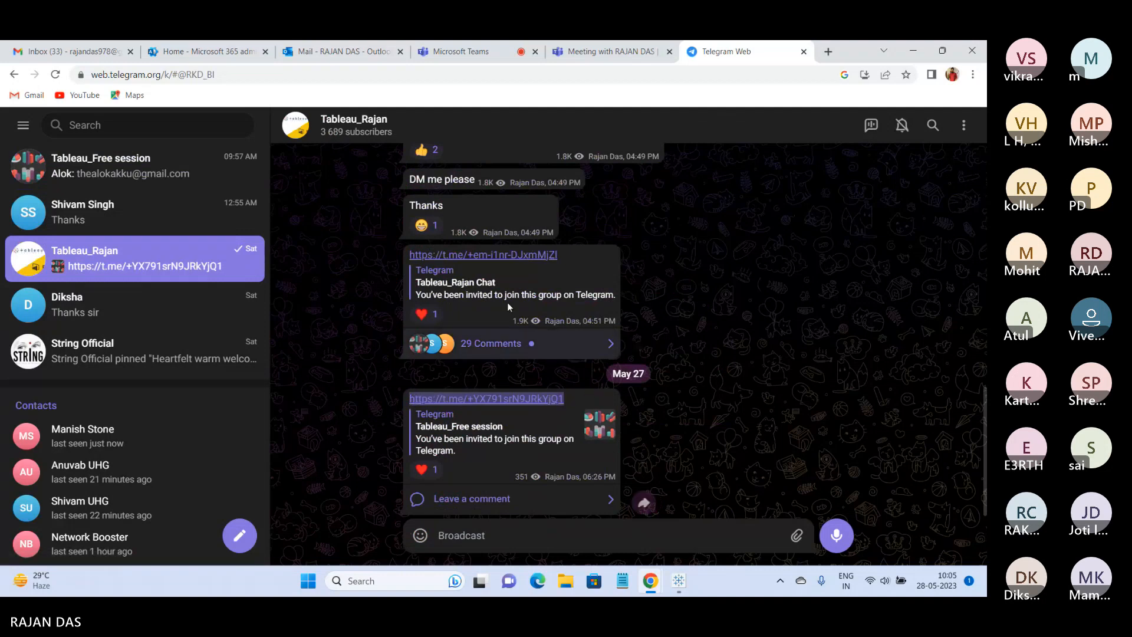
left_click(458, 51)
left_click(836, 525)
key("ctrl+v")
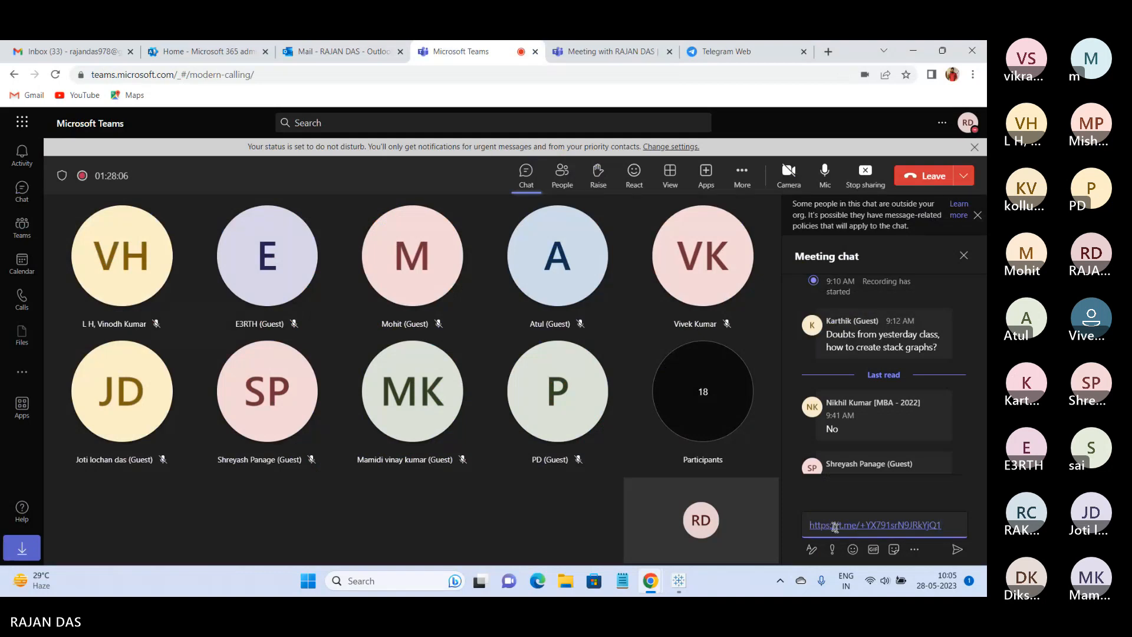
key("Return")
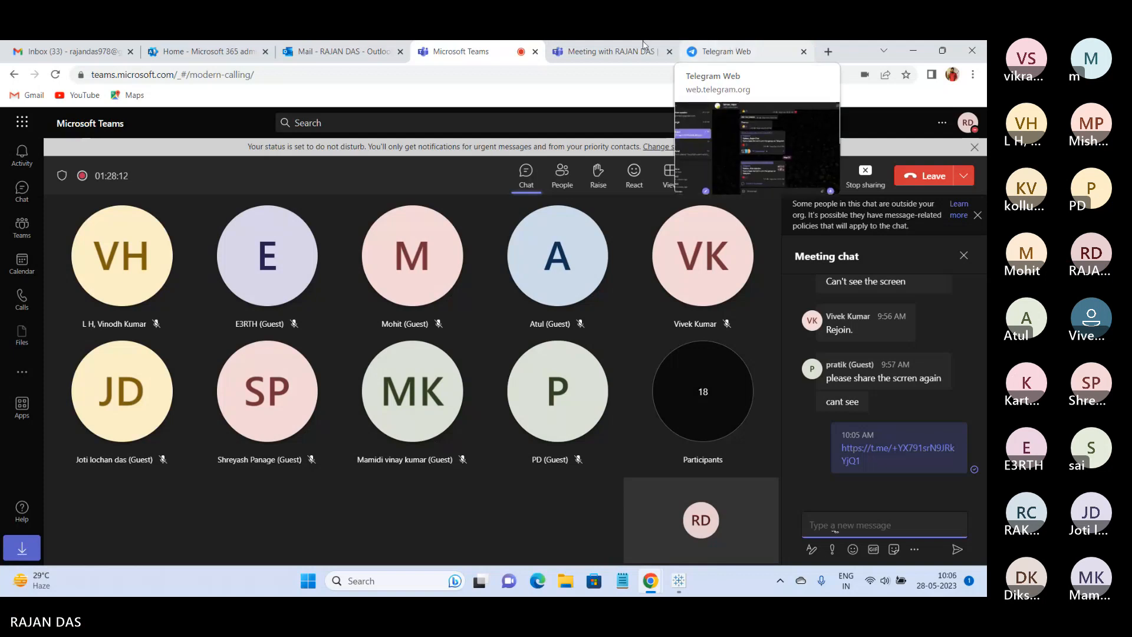
Return to Tableau and examine the chart types and dual combination requirements in Show Me on the empty Sheet 12.
left_click(915, 46)
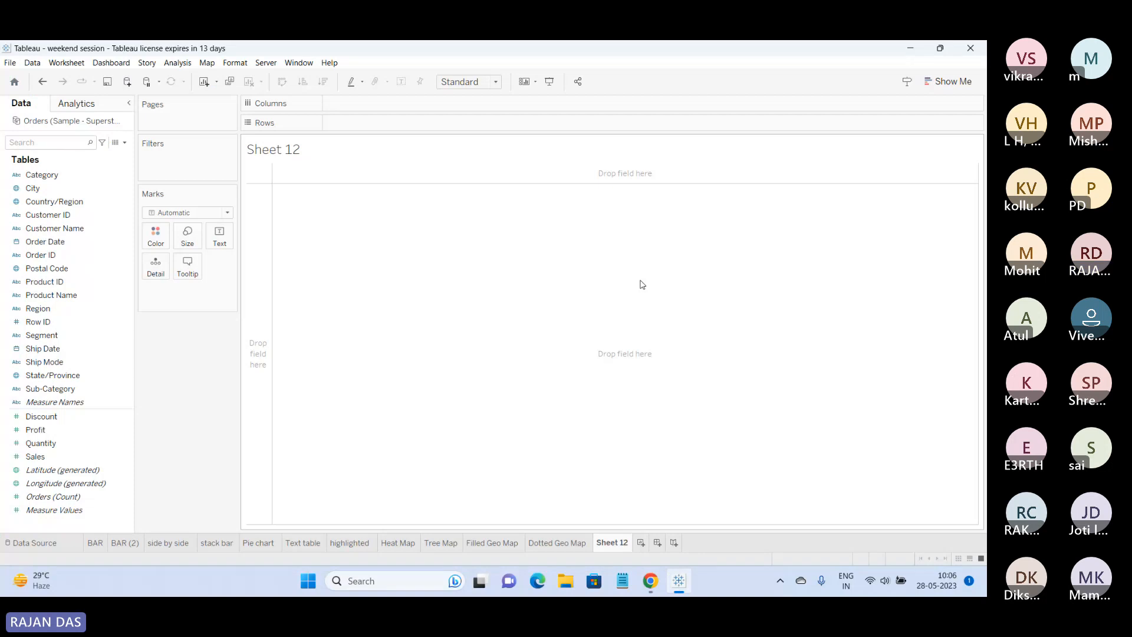
left_click(948, 81)
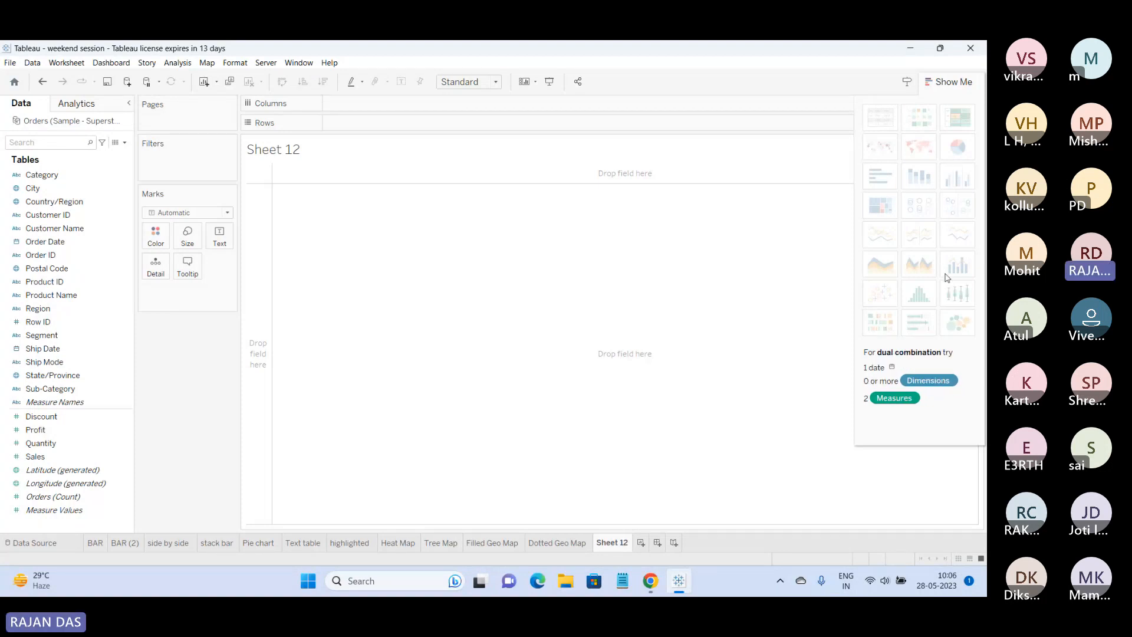
left_click(953, 82)
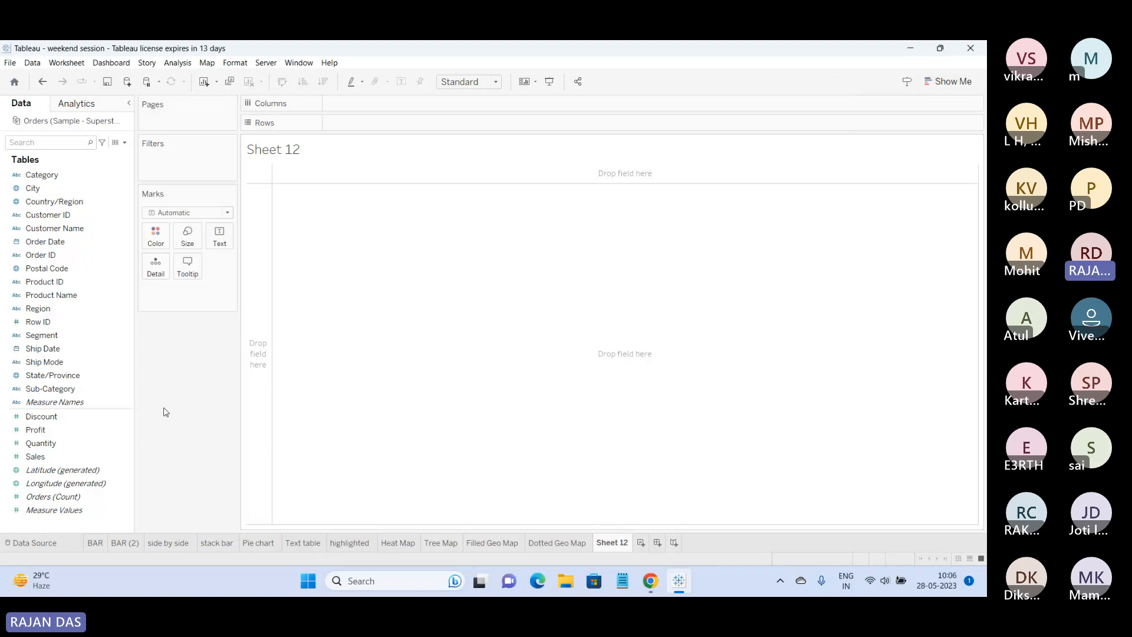
left_click(55, 281)
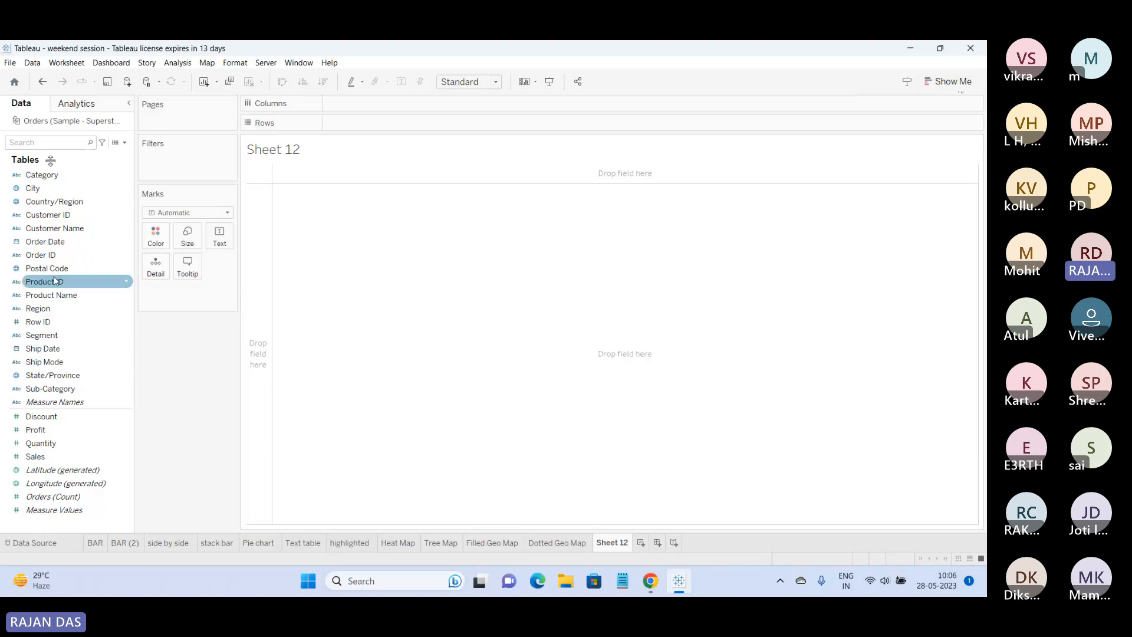
left_click(54, 296)
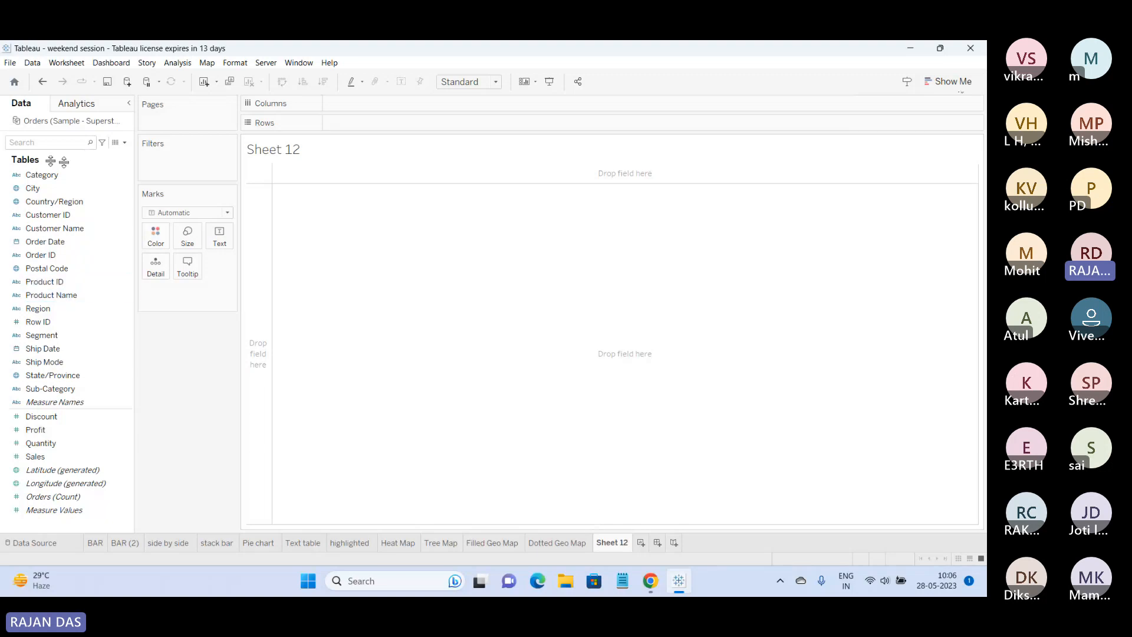
Open Notepad, write the topic heading "FOLDER VS HIRECHERY", and minimize it to get back to Tableau.
left_click(626, 586)
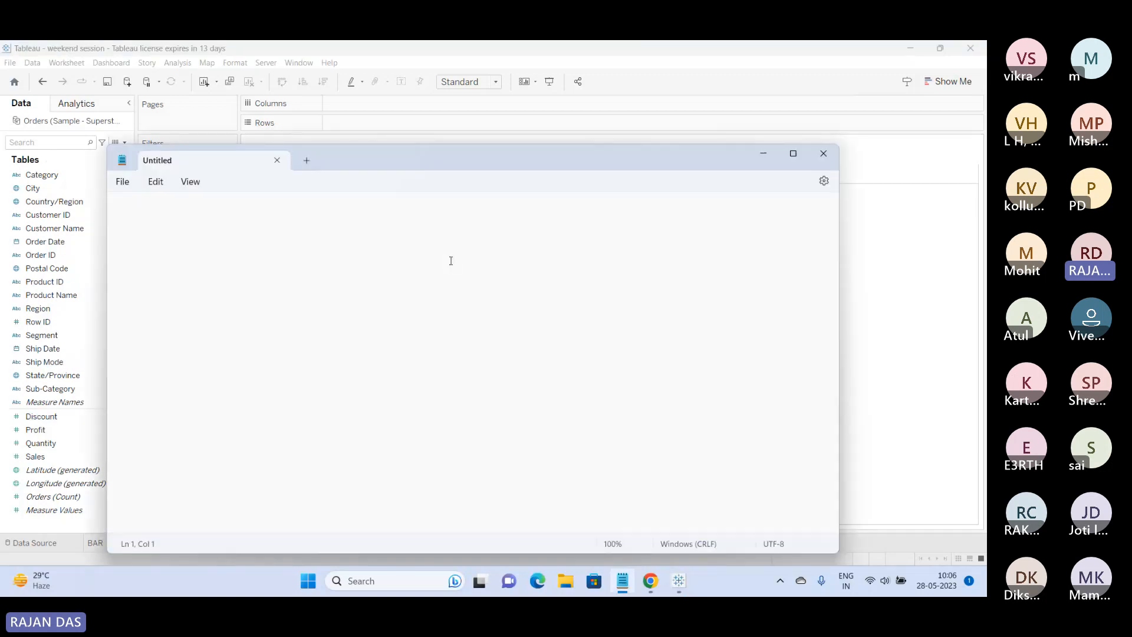
type("FOLDER ")
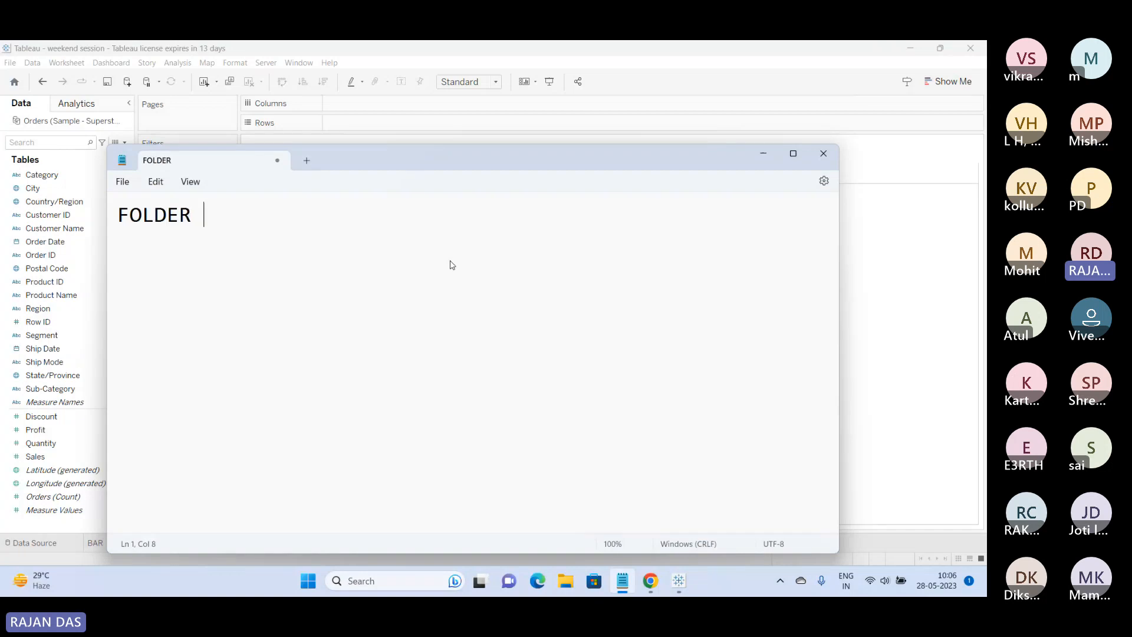
type("VS HIRE")
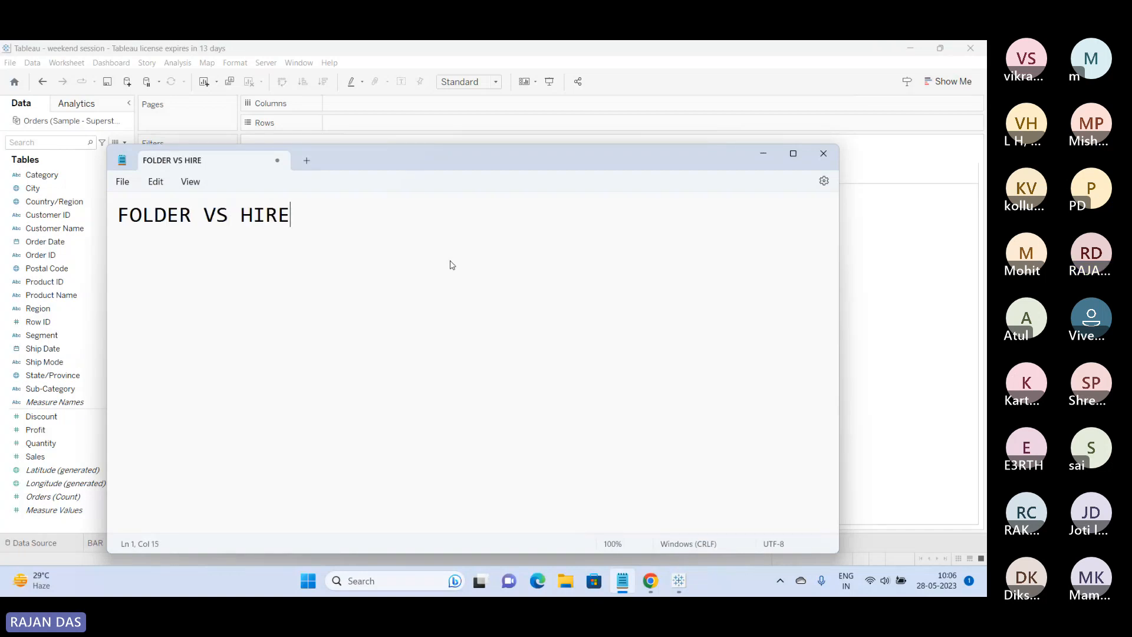
type("CHERY")
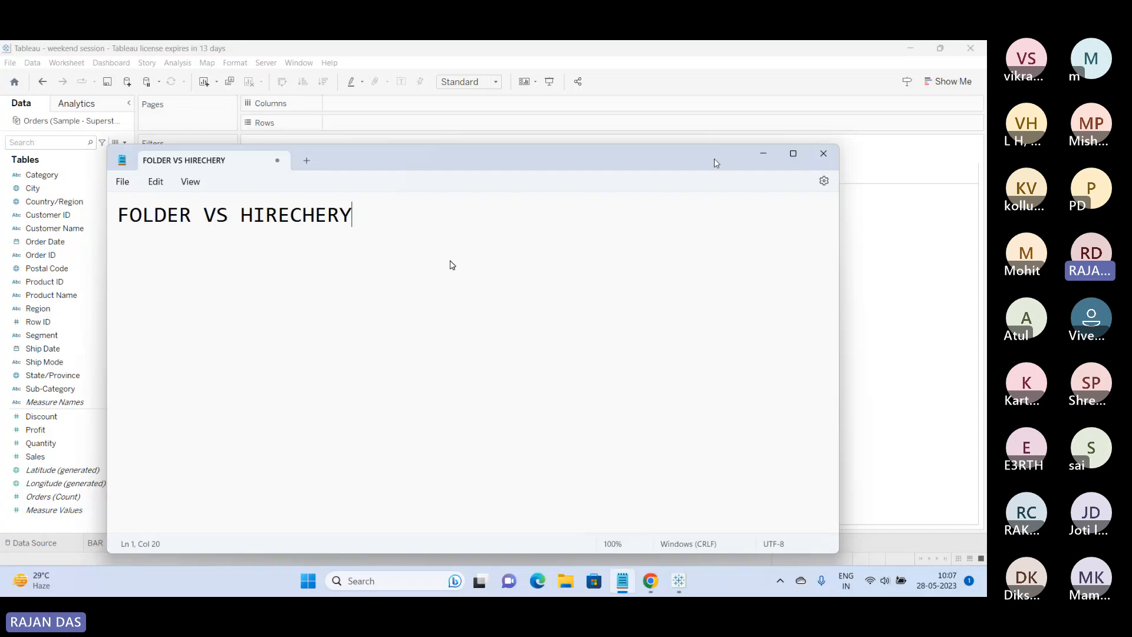
left_click(766, 154)
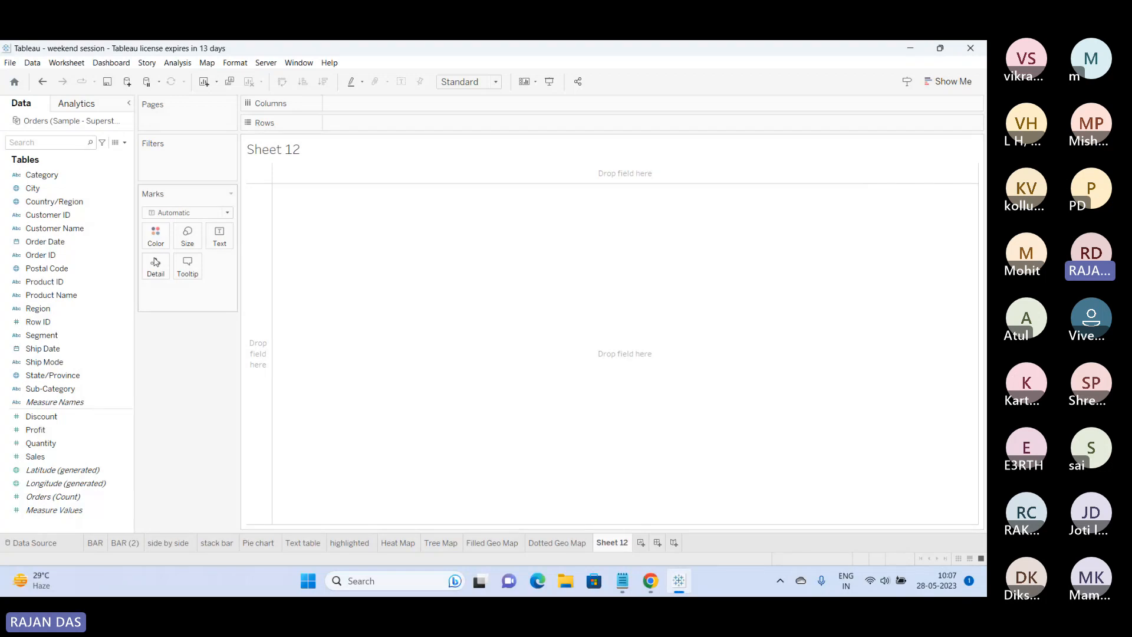
Put Order Date on Rows, drill it down from year through quarter and month to day, and clear the sheet.
left_click_drag(45, 242, 350, 126)
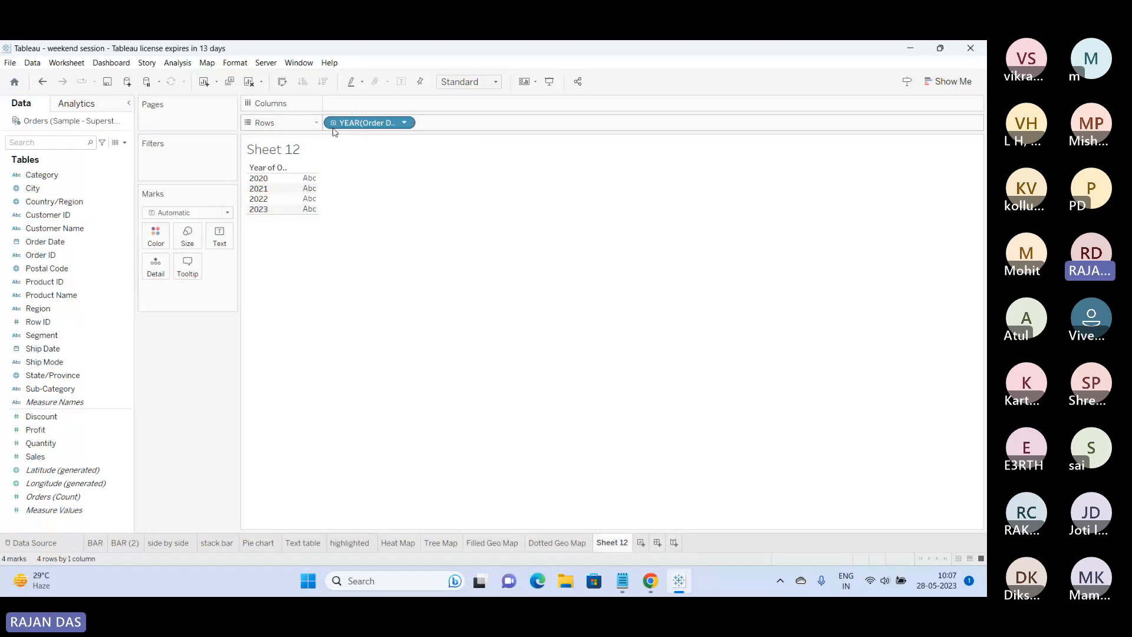
left_click(333, 123)
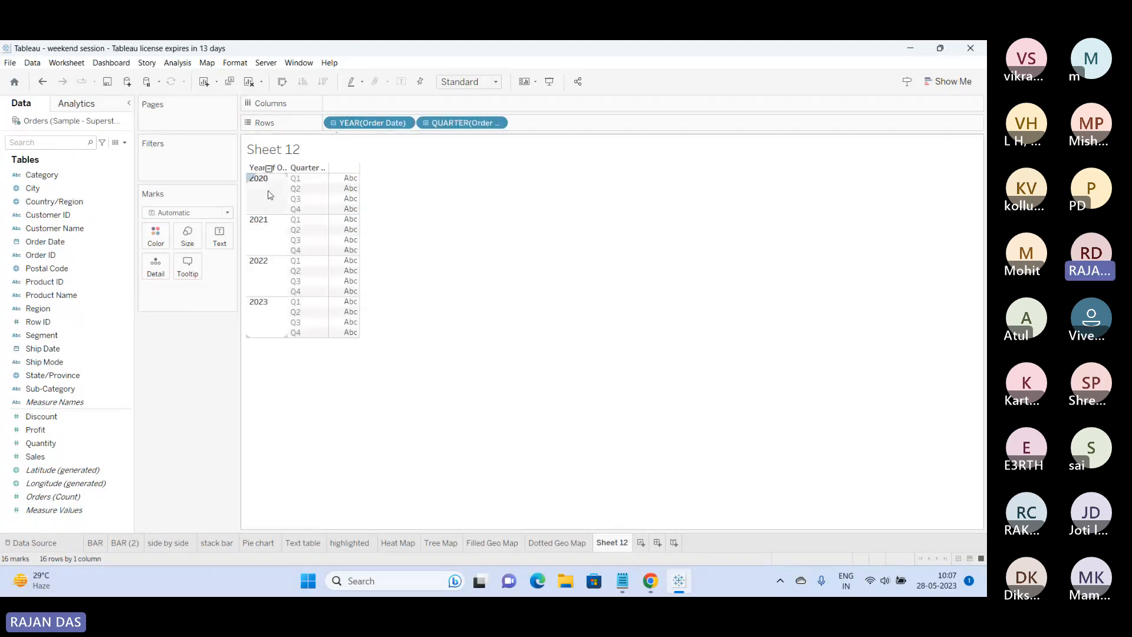
left_click(425, 123)
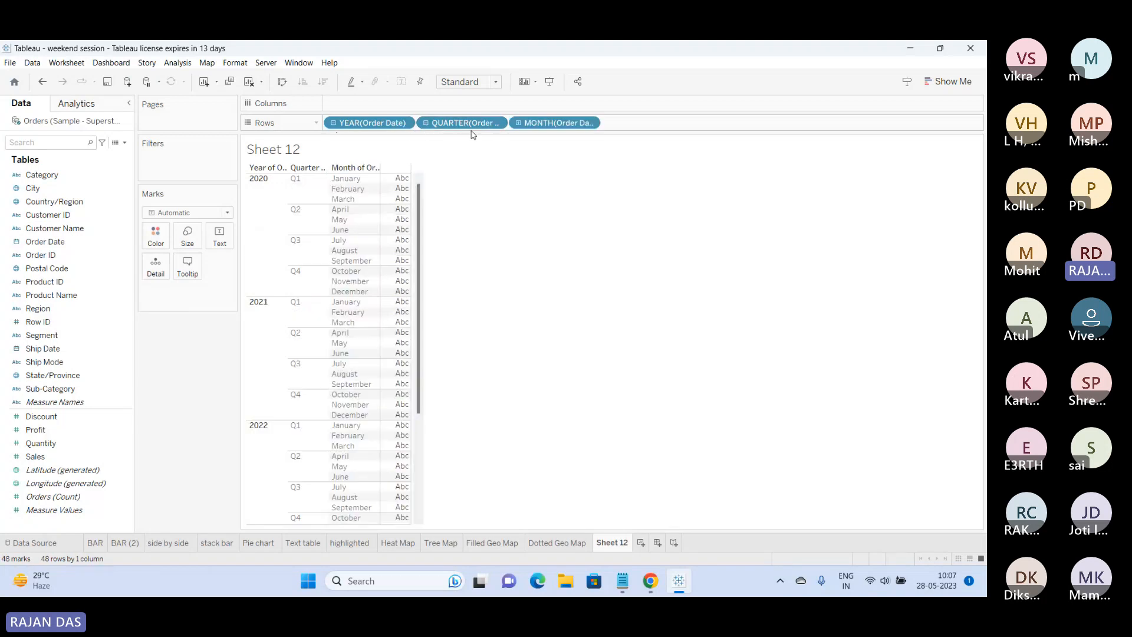
left_click(518, 123)
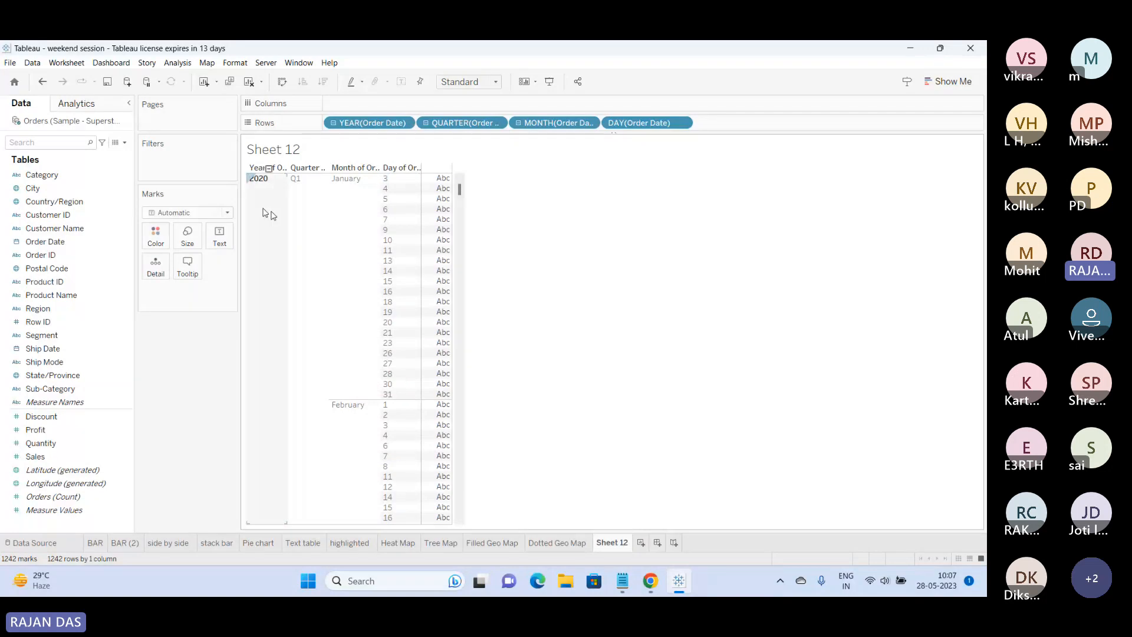
left_click(255, 83)
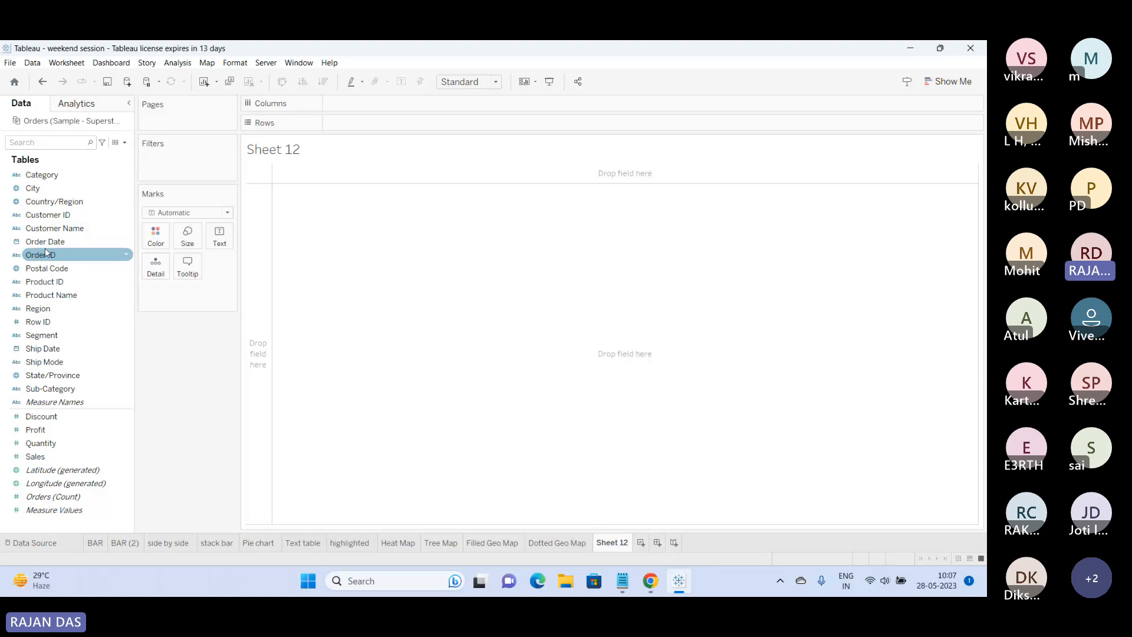
View the underlying data of the Orders table to examine the Order Date values, and close the data view.
left_click_drag(45, 248, 45, 246)
left_click(569, 323)
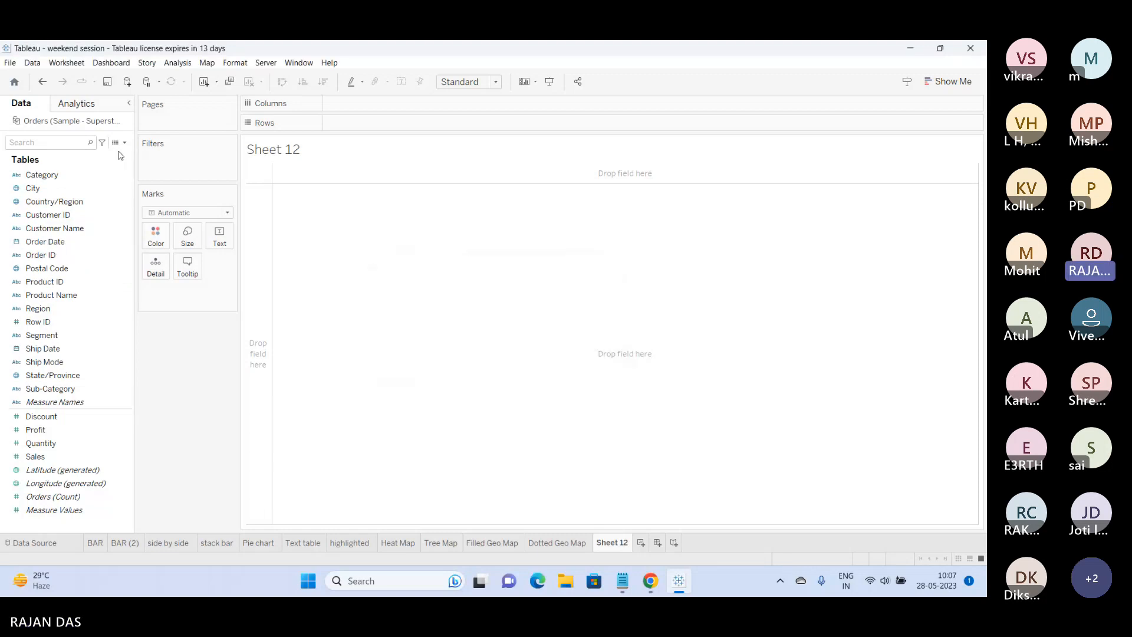
left_click(116, 143)
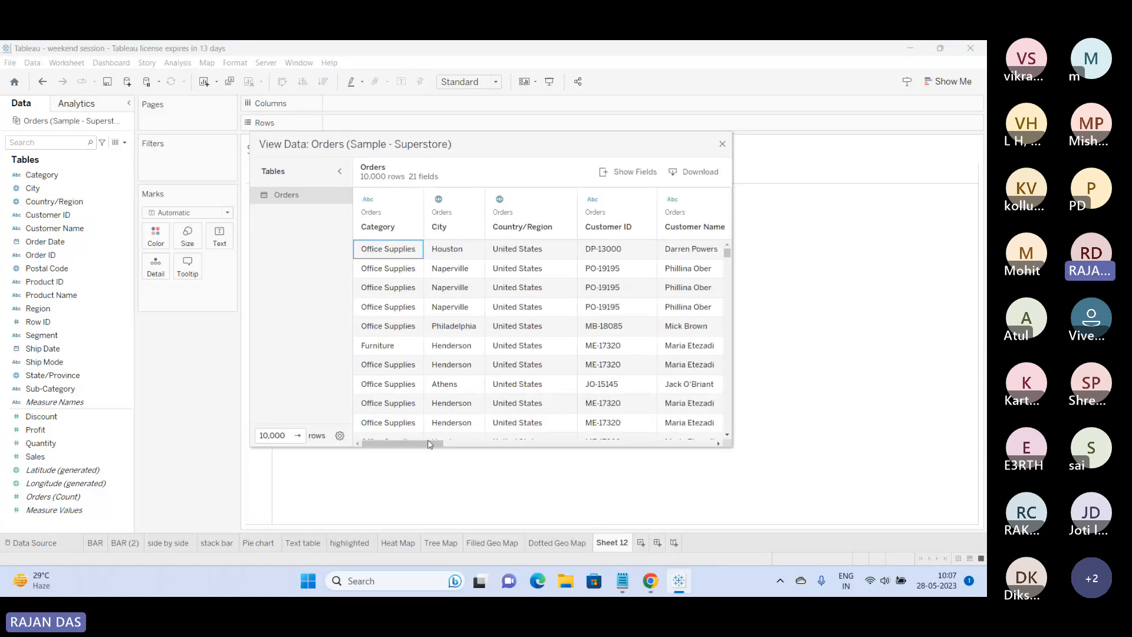
left_click_drag(429, 443, 494, 446)
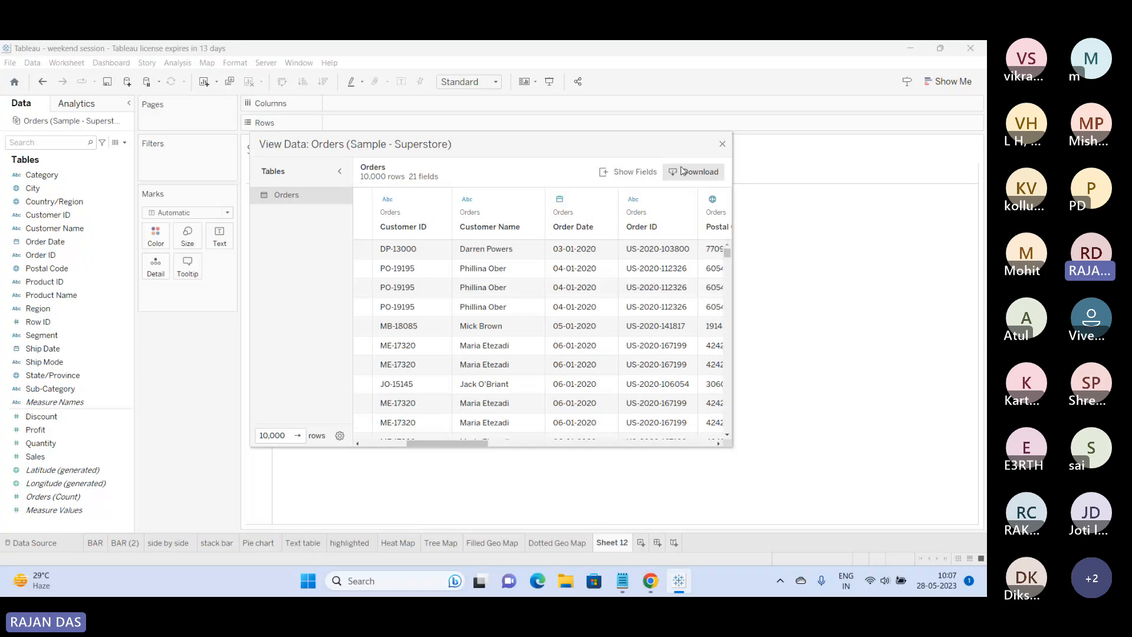
left_click(723, 144)
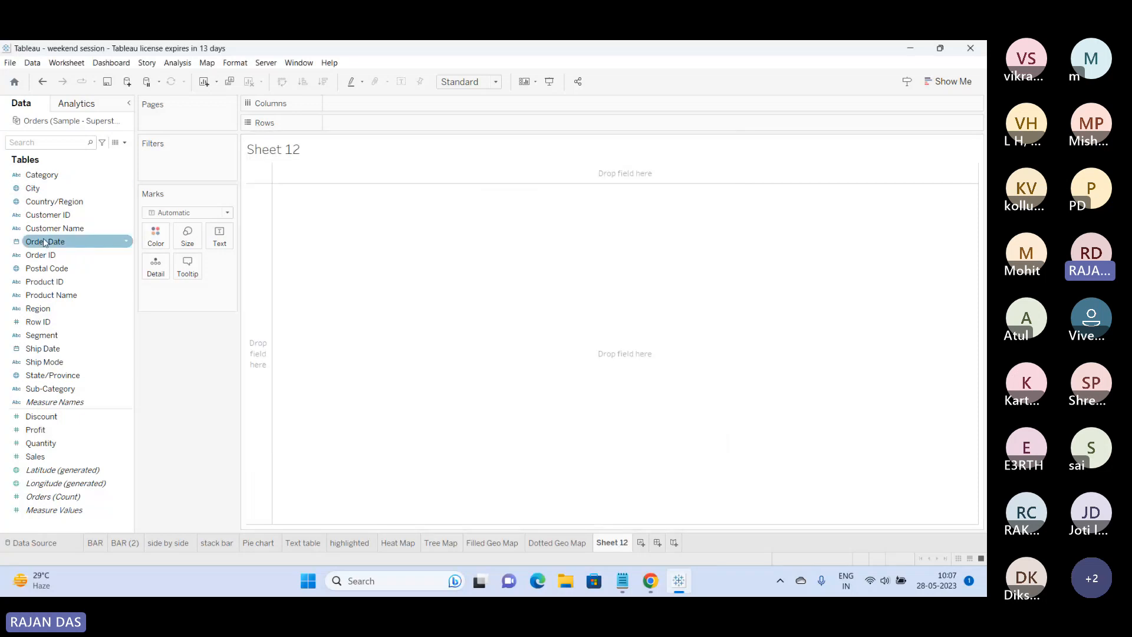
Add Order Date to Rows again, expand its date hierarchy to the day level, and clear Sheet 12.
left_click_drag(46, 241, 361, 123)
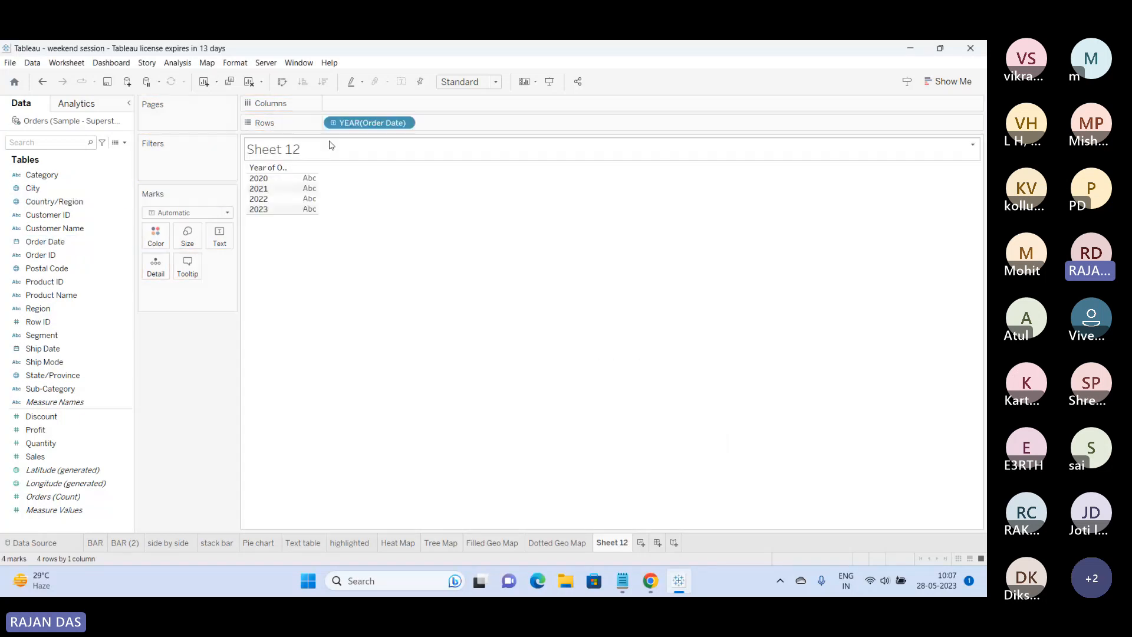
left_click(333, 123)
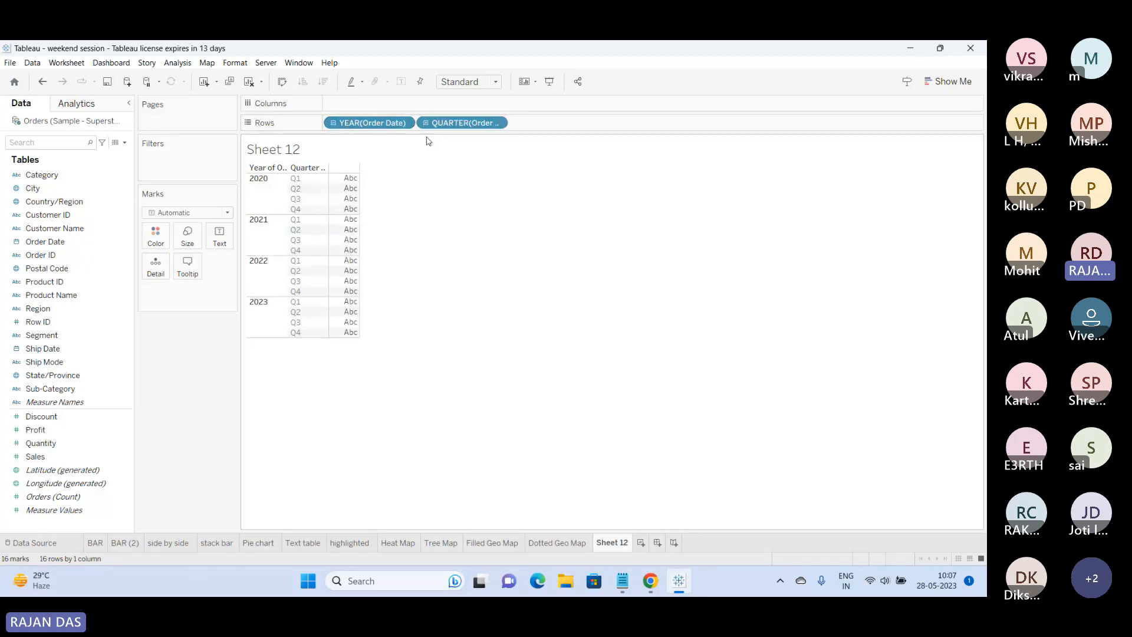
left_click(425, 123)
left_click(518, 123)
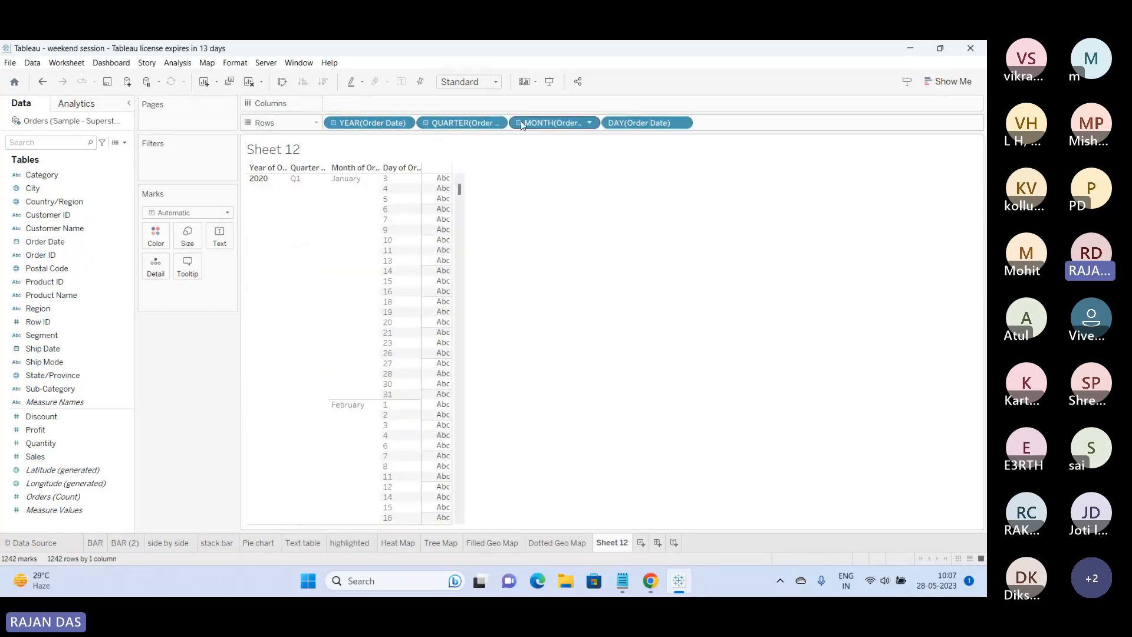
left_click(249, 81)
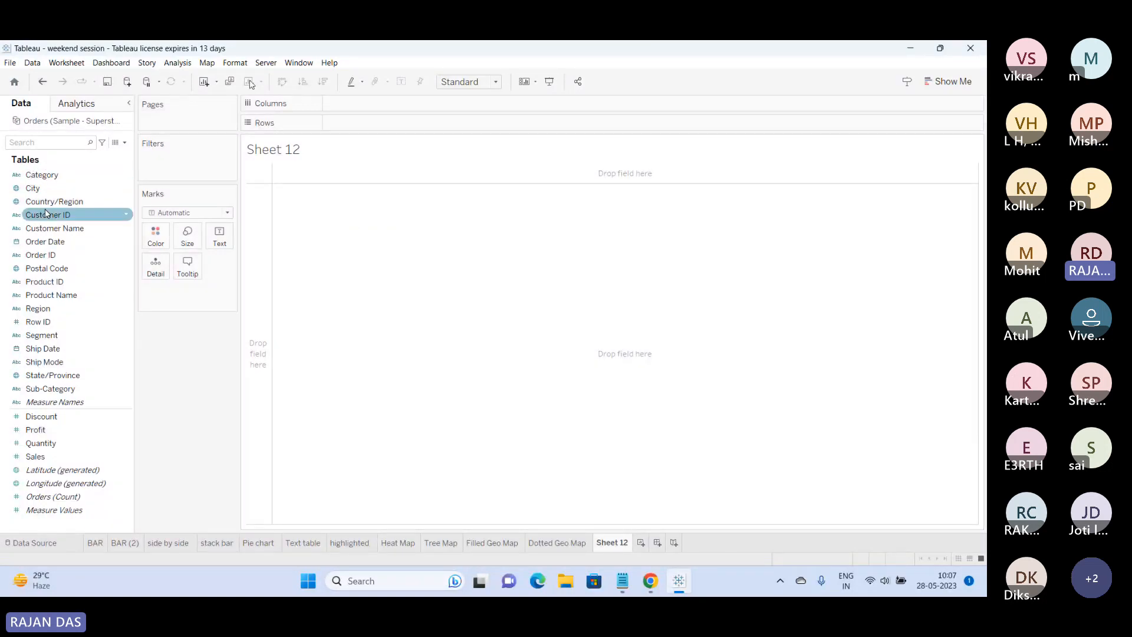
Place Country/Region, State/Province and City on Rows, in that order, to list the cities within each state.
left_click_drag(52, 202, 342, 124)
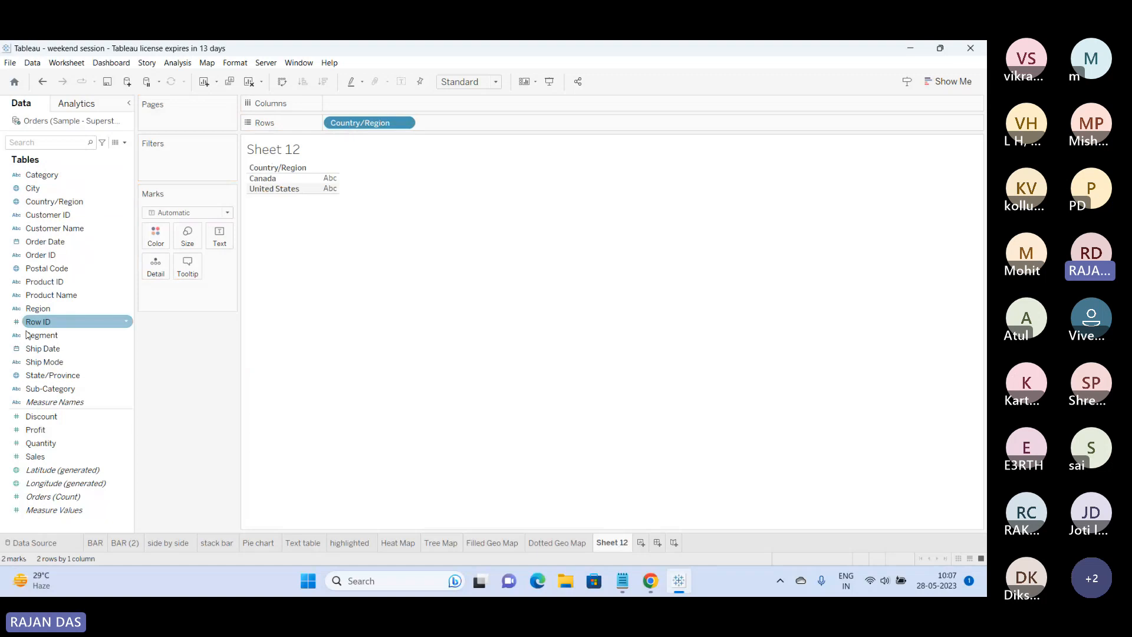
left_click_drag(35, 378, 451, 124)
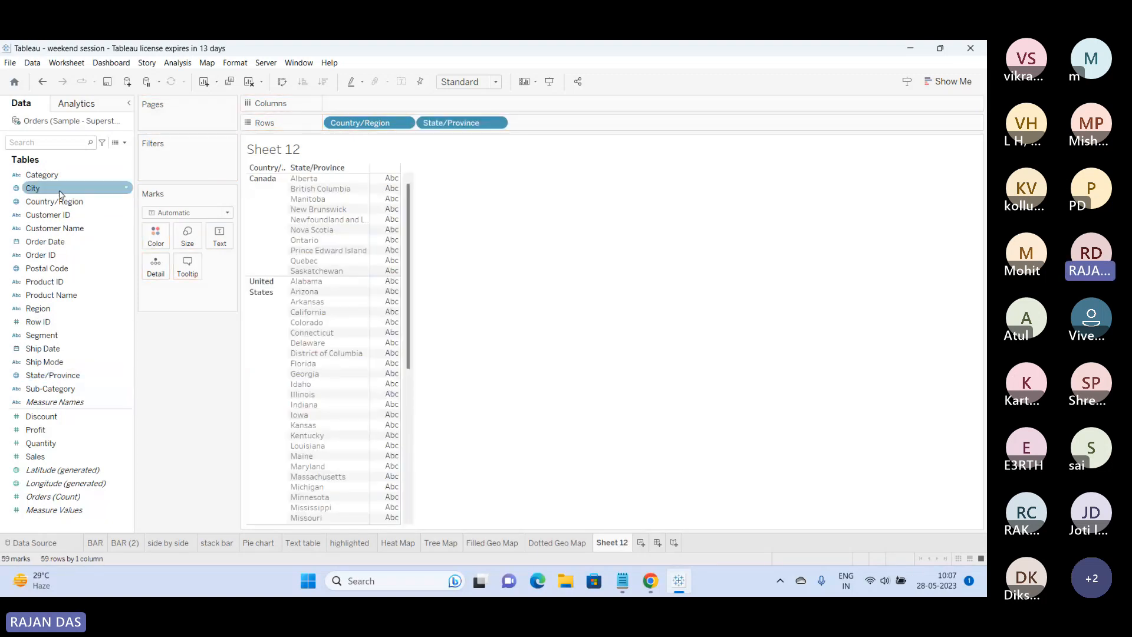
left_click_drag(60, 195, 531, 124)
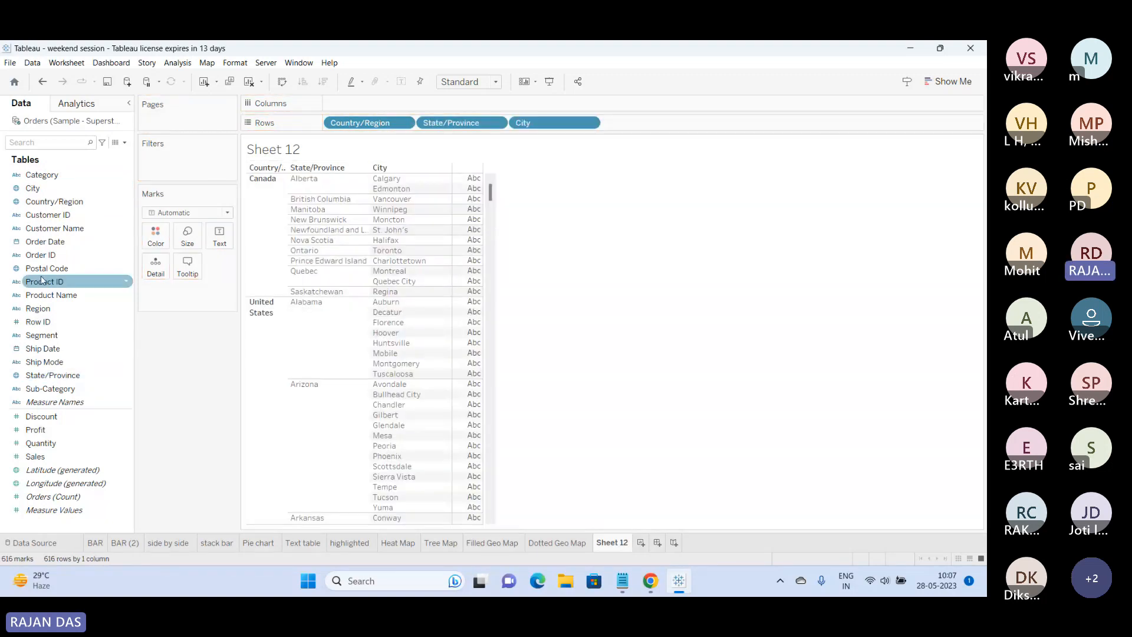
Add Postal Code after City on Rows, check the details of a Vancouver row, and clear Sheet 12.
left_click_drag(47, 268, 642, 128)
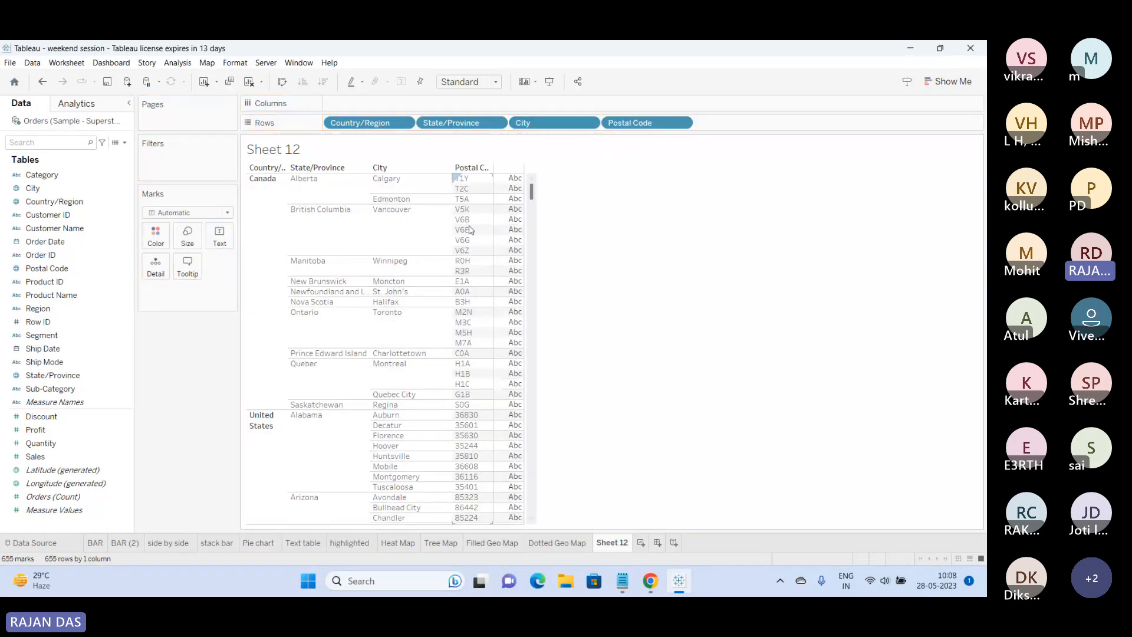
mouse_move(505, 221)
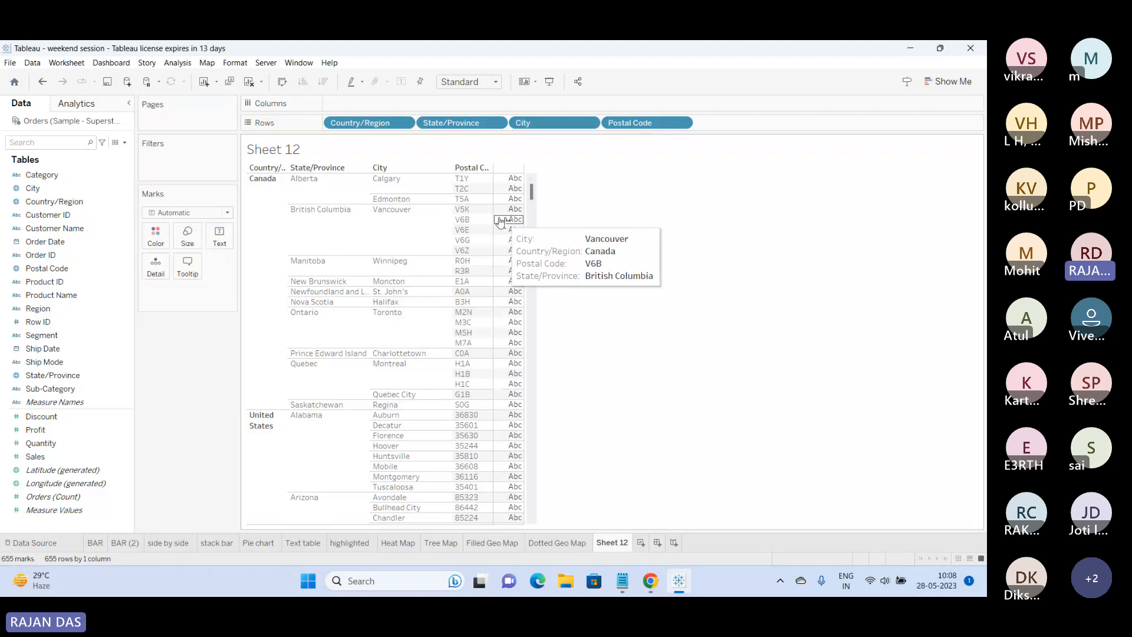
left_click(253, 85)
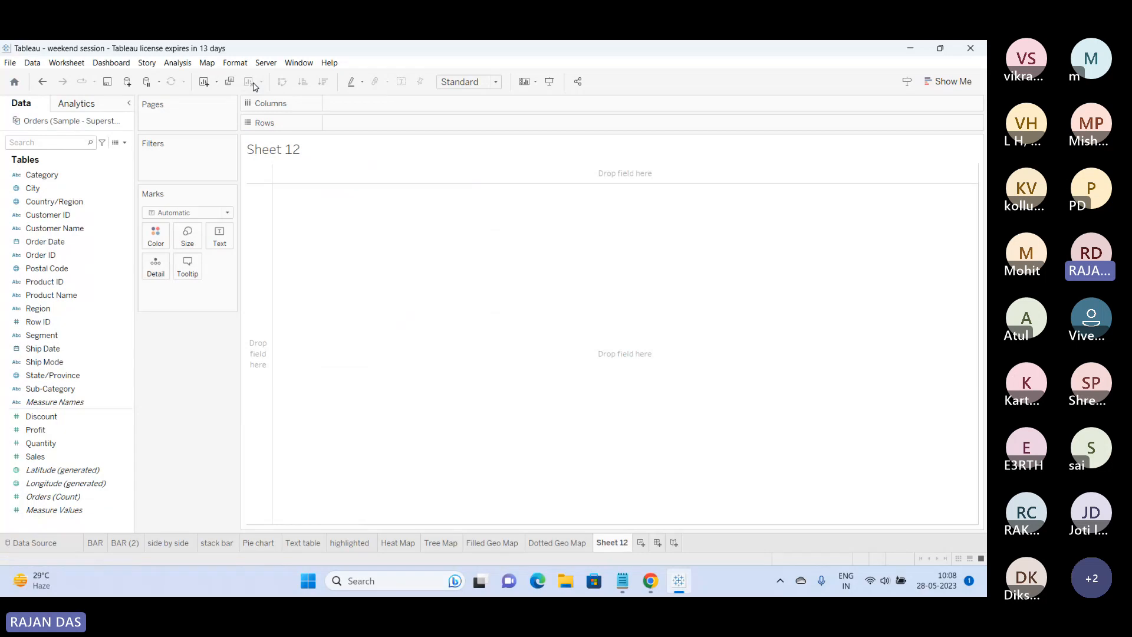
Create a hierarchy named Country from the City, Country/Region, State/Province and Postal Code fields.
left_click(58, 201)
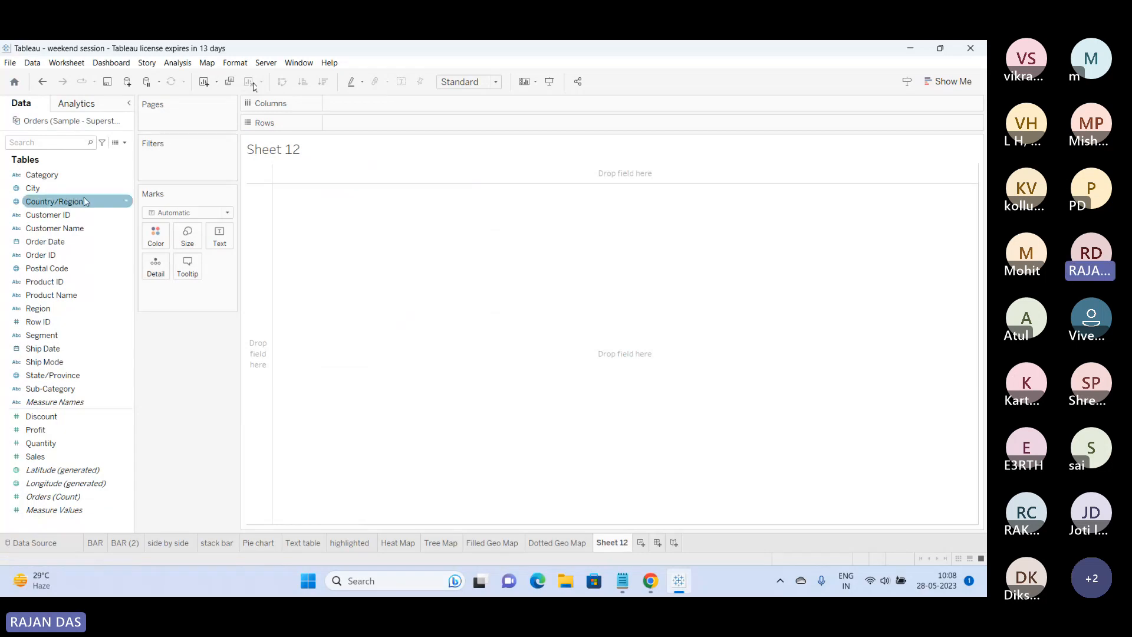
left_click(52, 190)
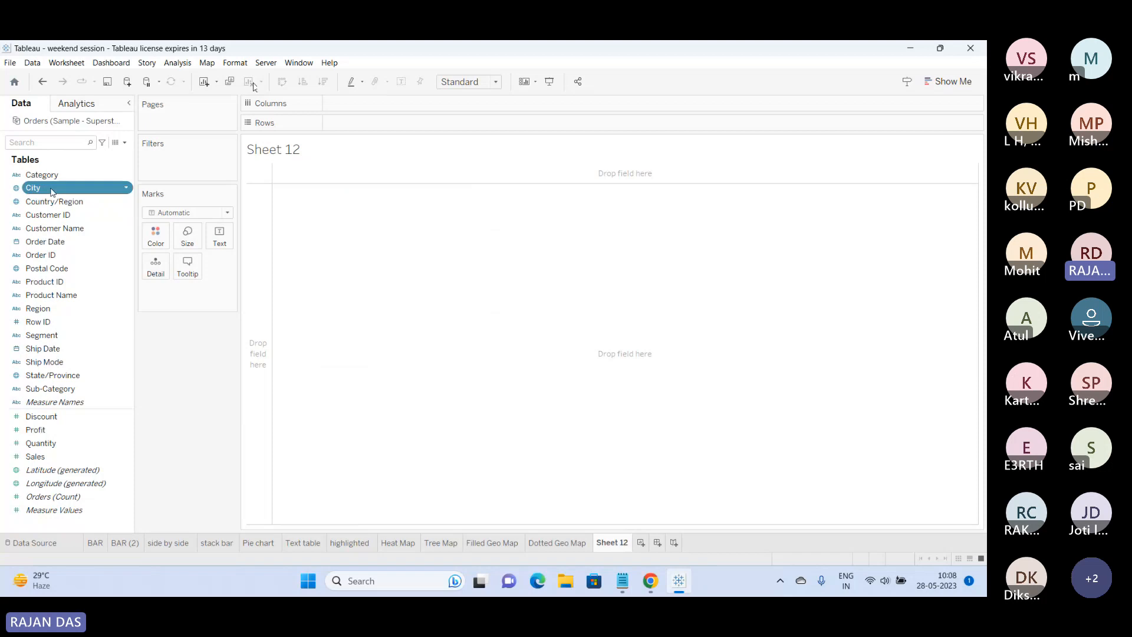
left_click(58, 204, "ctrl")
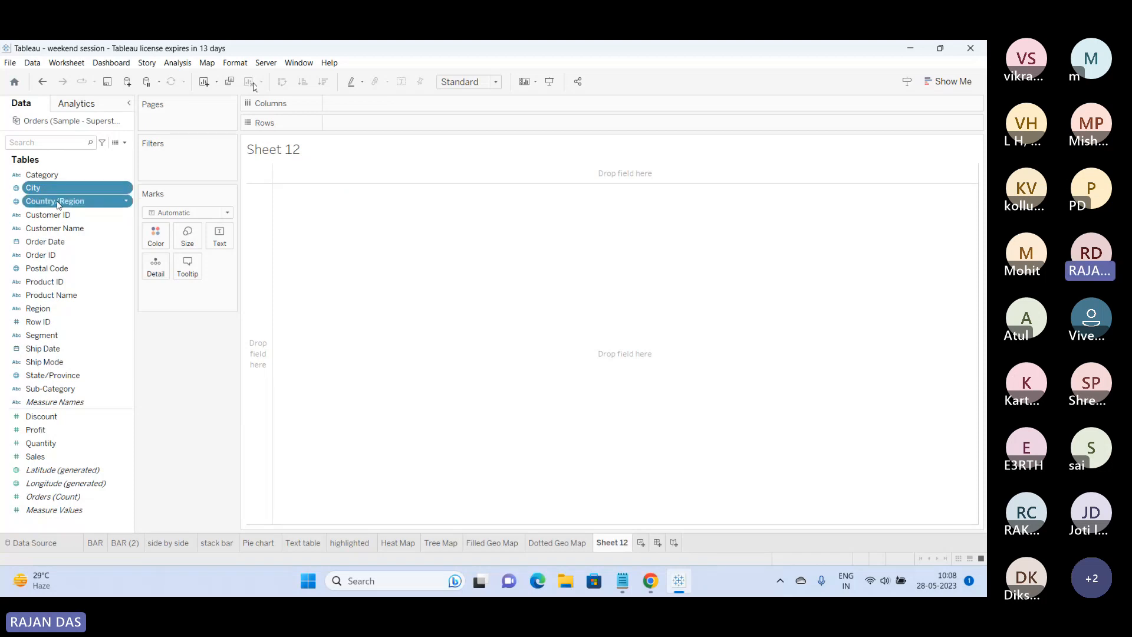
left_click(64, 377, "ctrl")
left_click(59, 269, "ctrl")
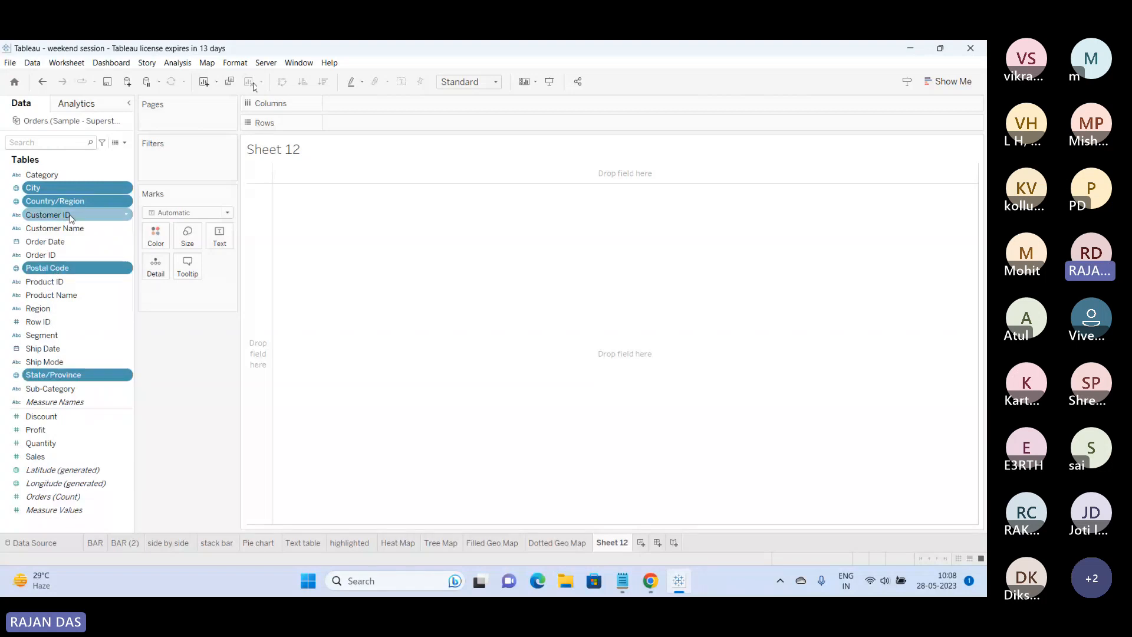
right_click(82, 374)
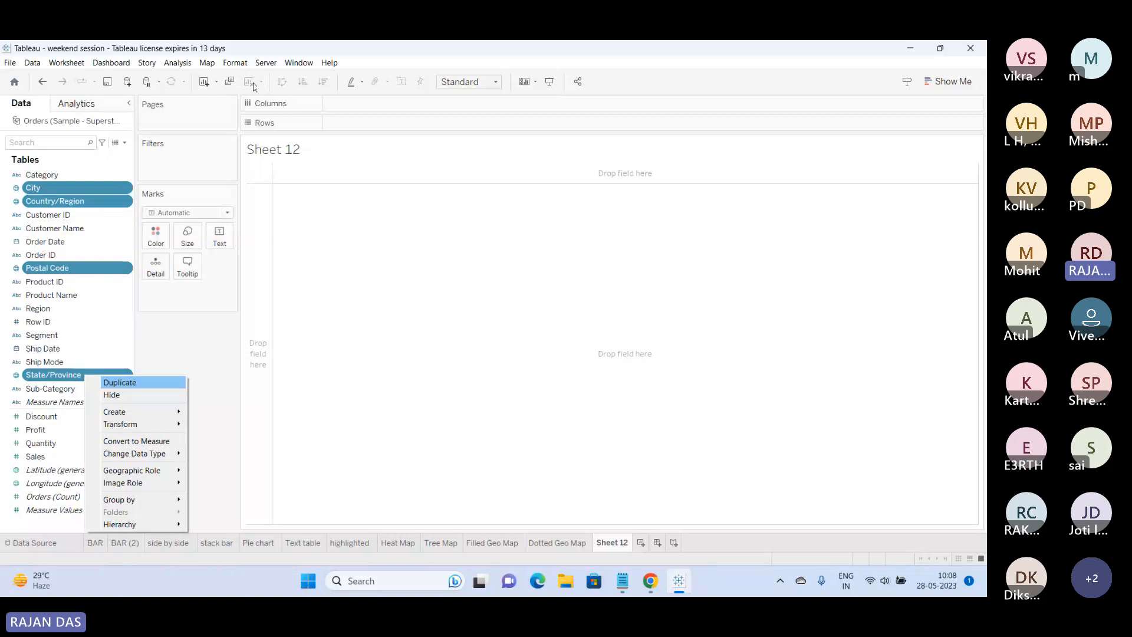
mouse_move(107, 414)
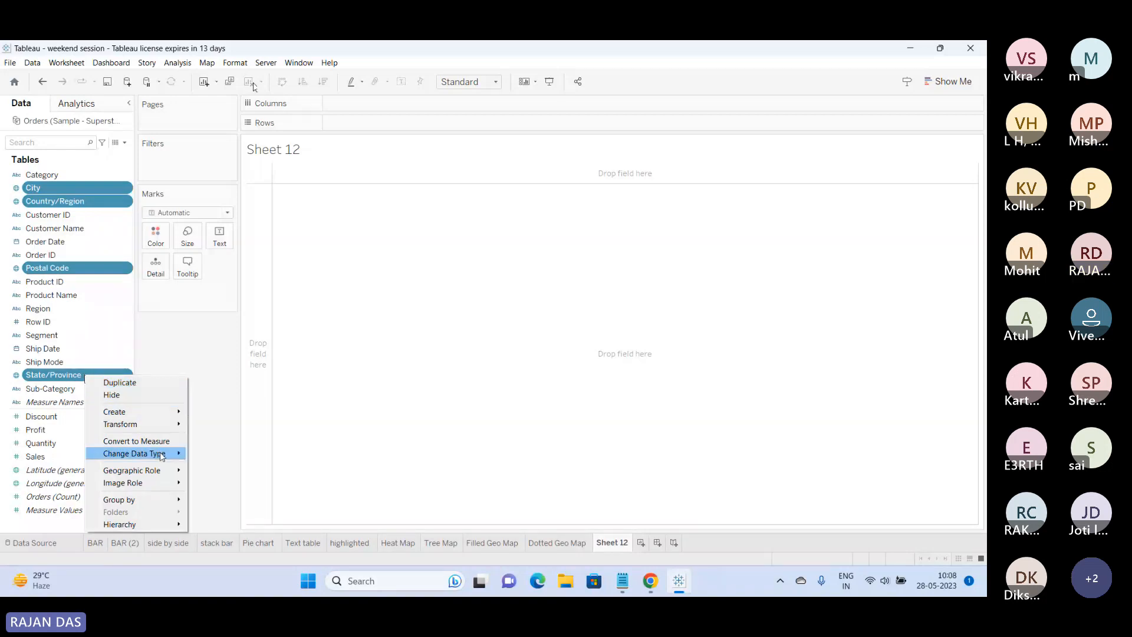
mouse_move(140, 522)
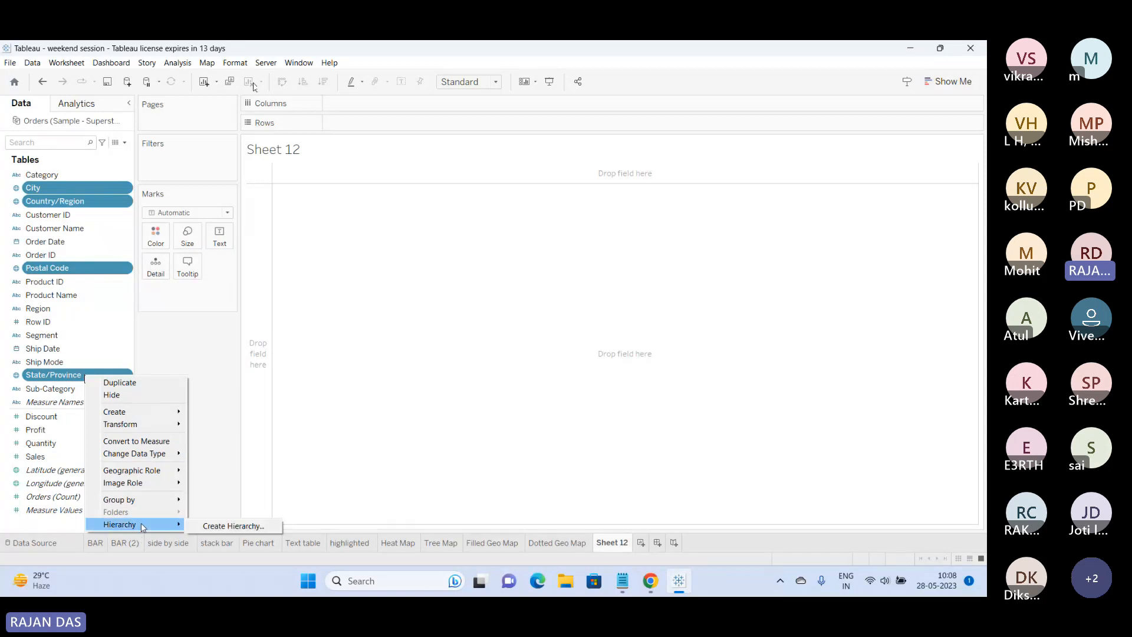
left_click(218, 526)
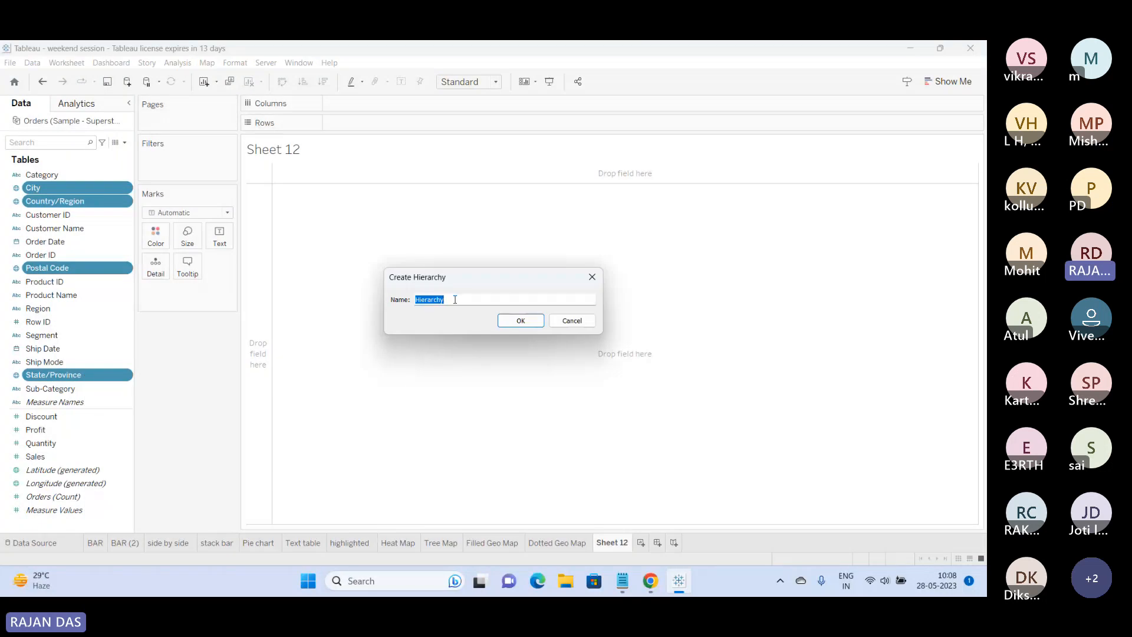
type("Country")
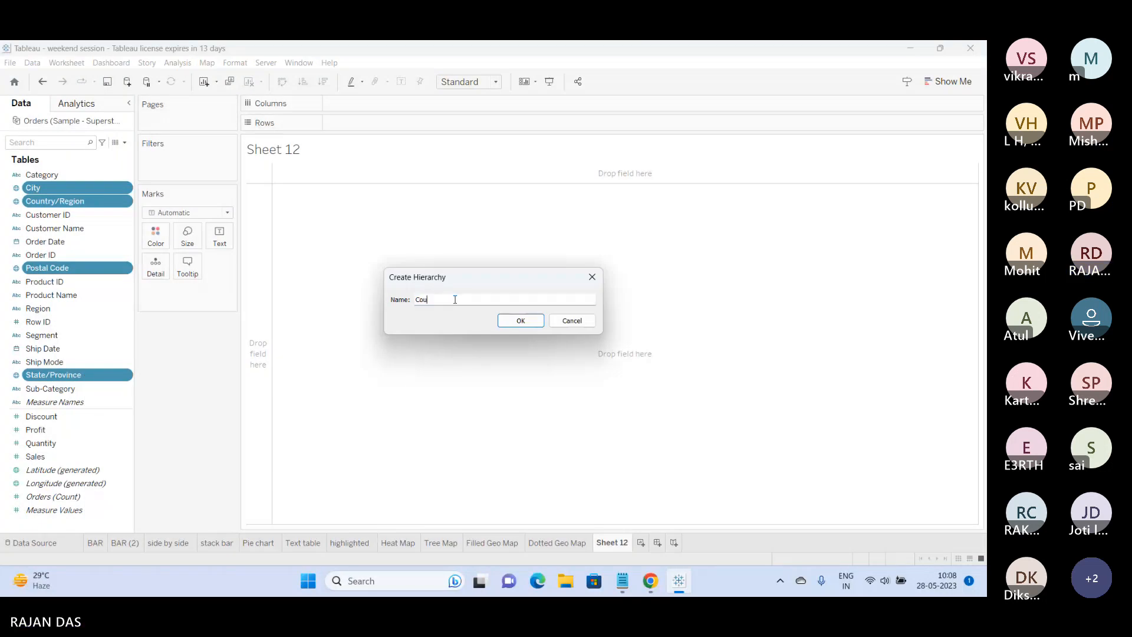
left_click(510, 321)
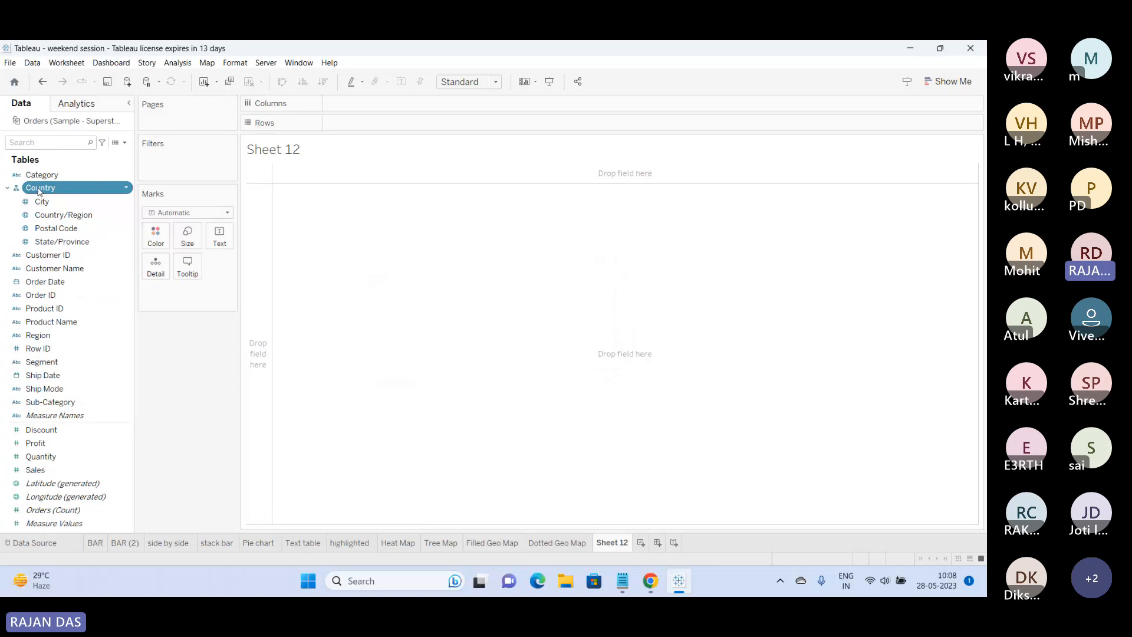
Place the Country hierarchy on Rows and drill it down from City through Country/Region and Postal Code to State/Province.
left_click_drag(41, 192, 366, 124)
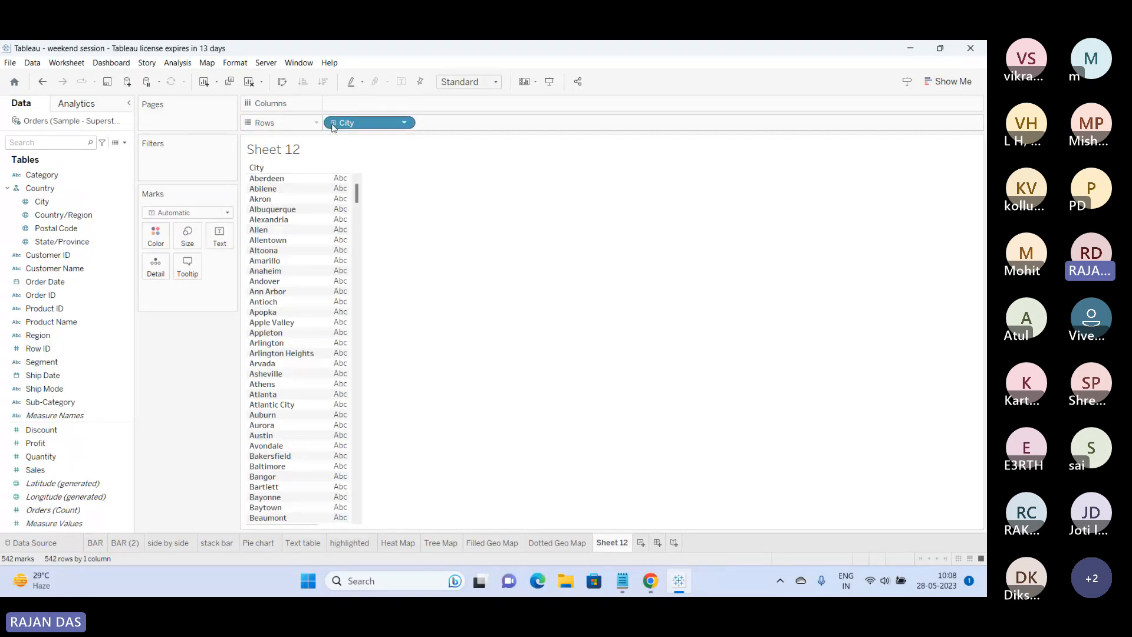
left_click(47, 204)
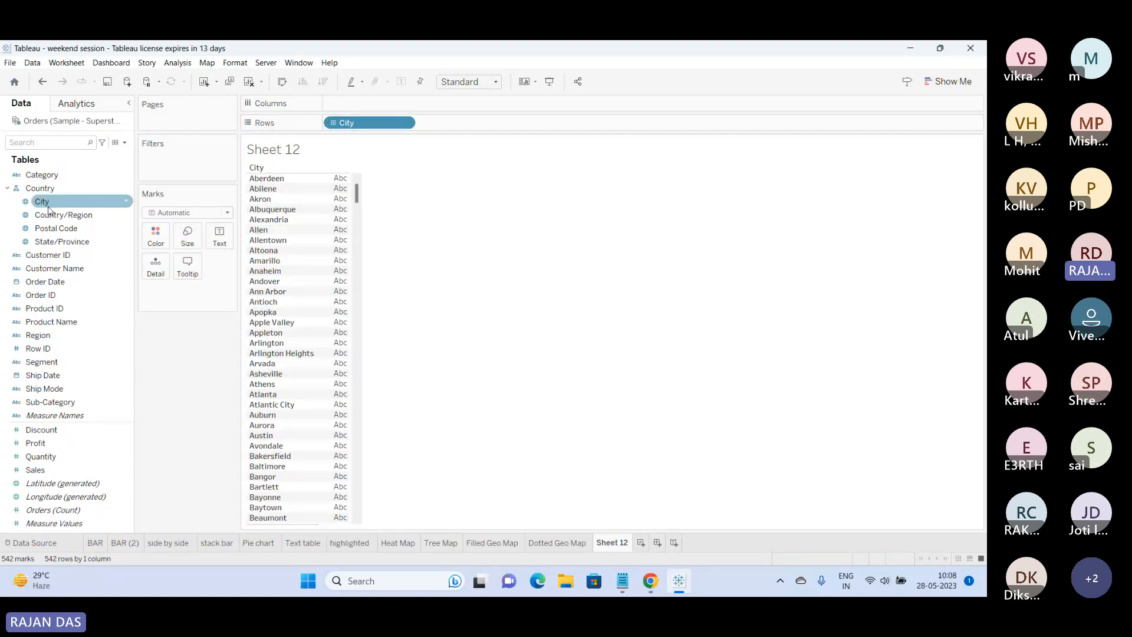
left_click(334, 123)
left_click(426, 123)
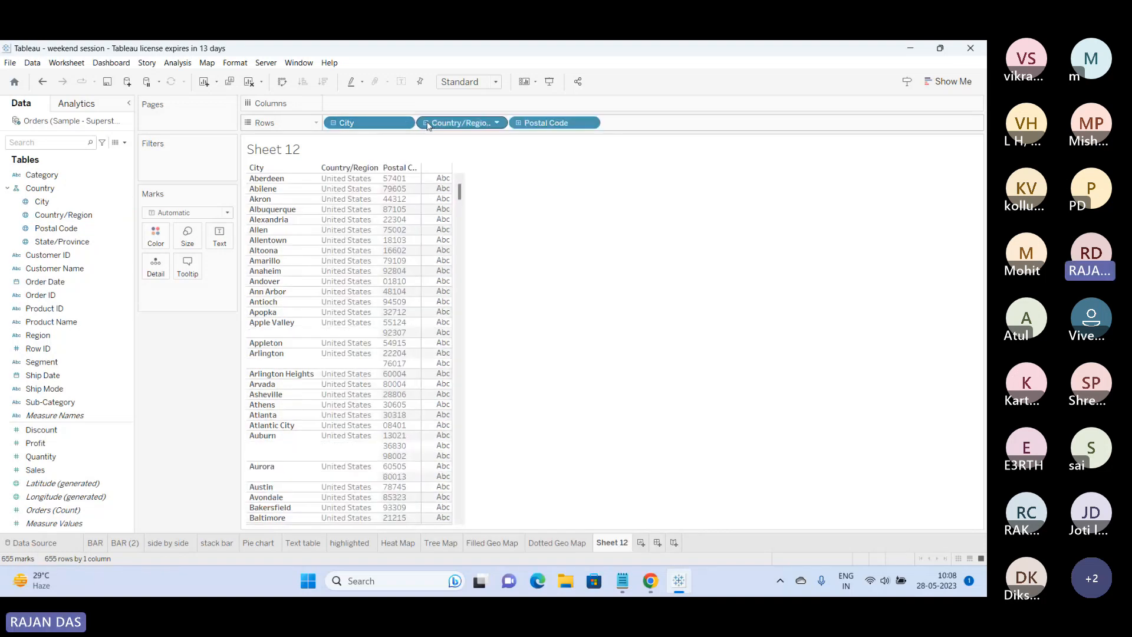
left_click(519, 123)
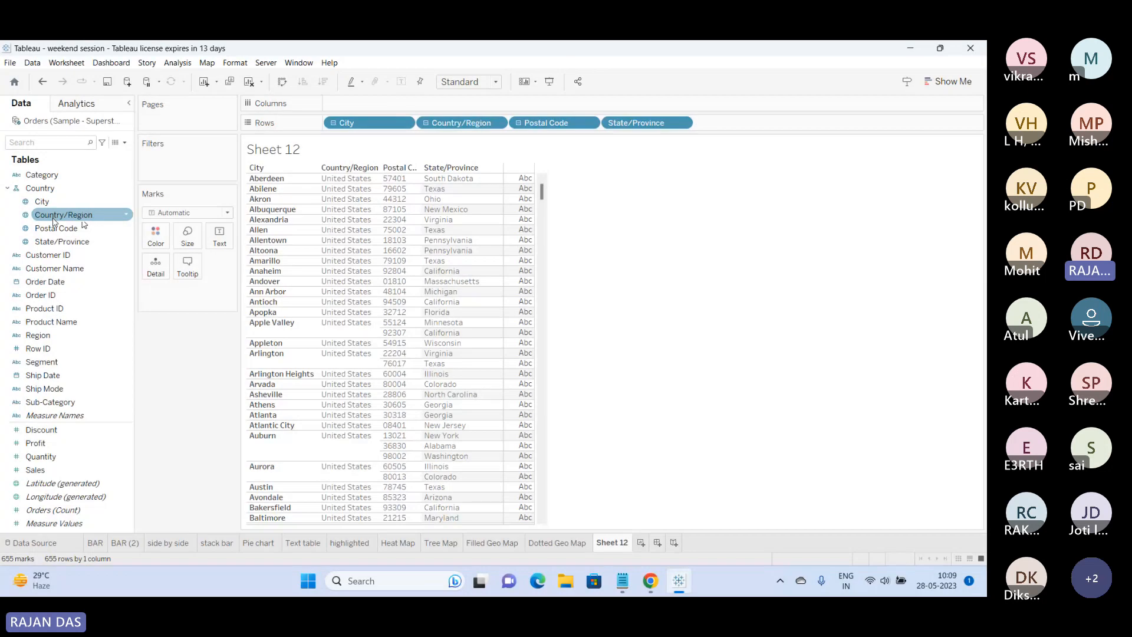
Reorder the Country hierarchy's levels as Country/Region, State/Province, City and Postal Code.
left_click_drag(45, 203, 47, 219)
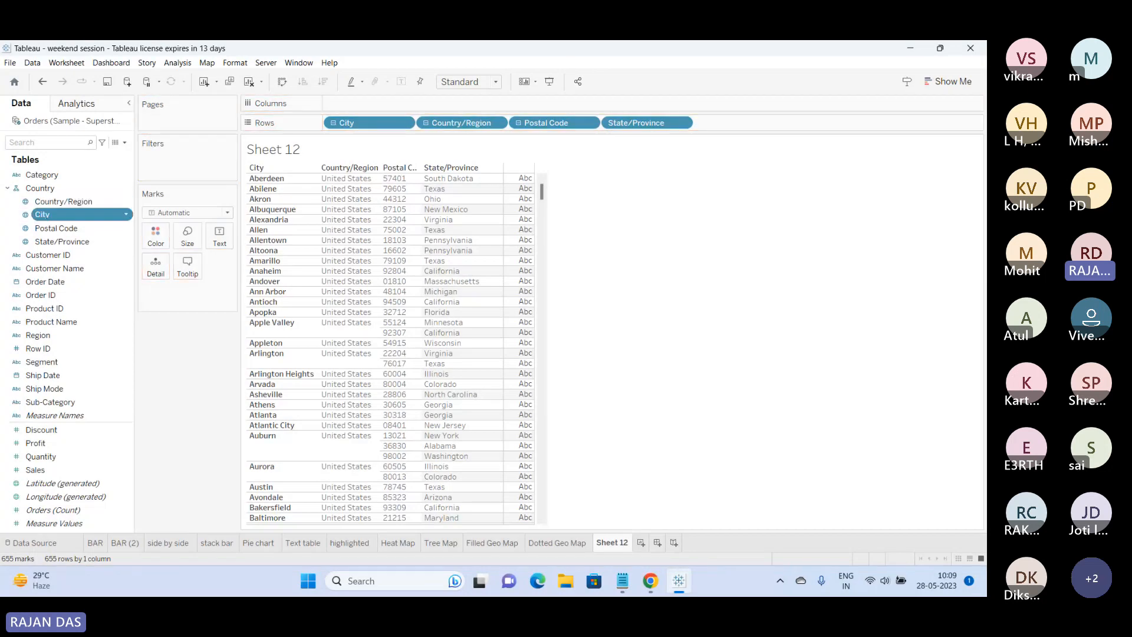
left_click(43, 214)
key("Return")
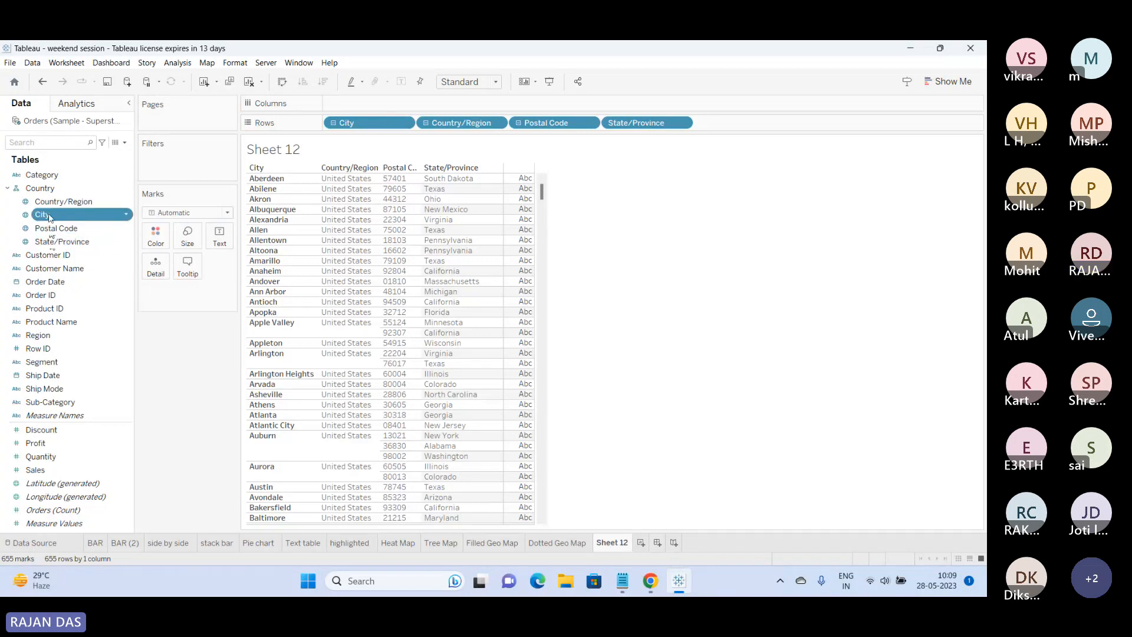
left_click_drag(47, 214, 72, 210)
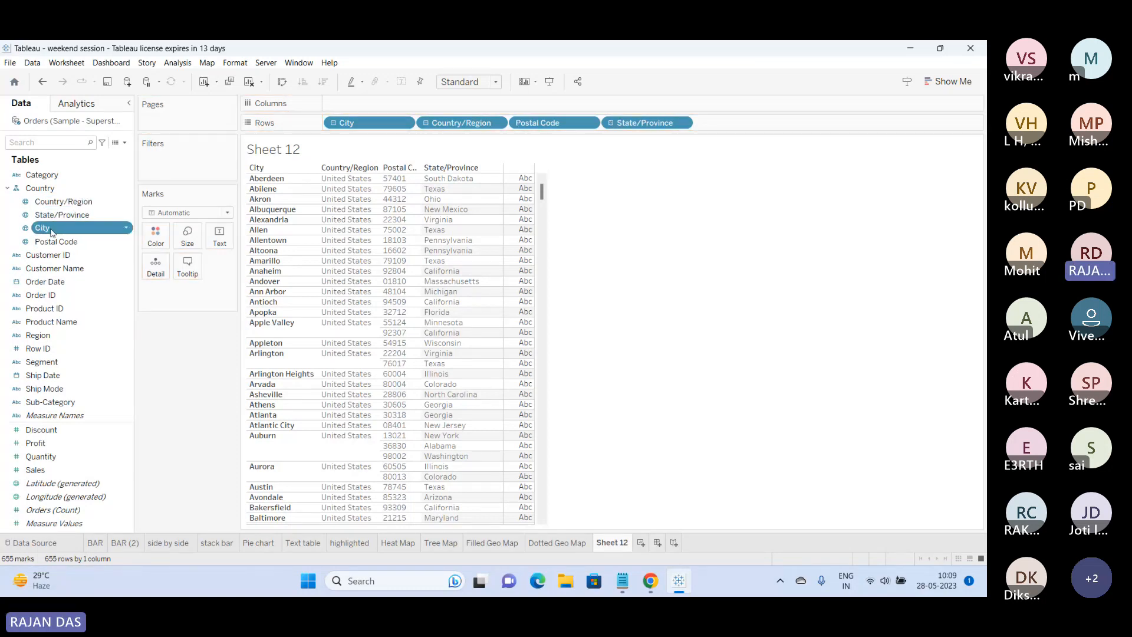
Clear the sheet, drill the reordered Country hierarchy down to Postal Code on Rows, and clear the sheet again.
left_click(249, 81)
left_click_drag(40, 187, 366, 122)
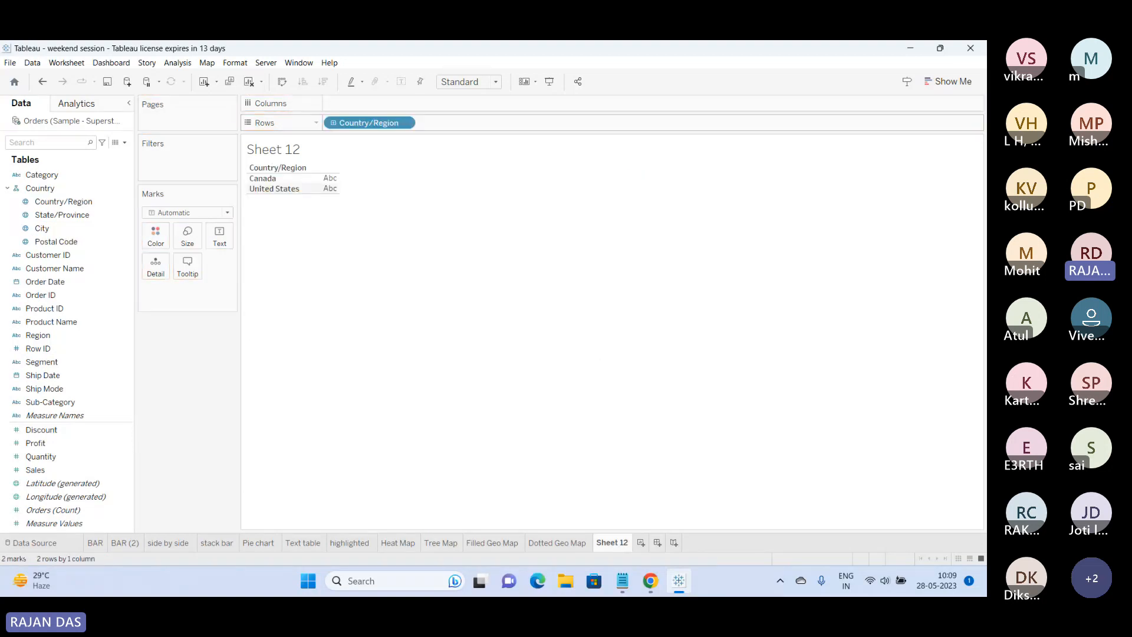
left_click(333, 123)
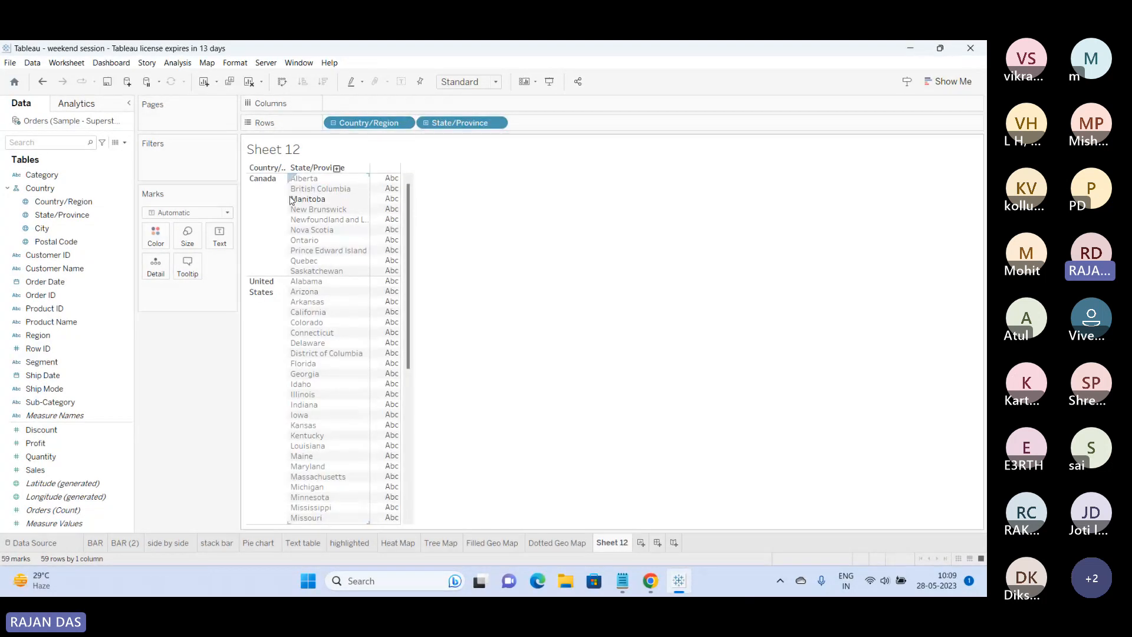
left_click(426, 123)
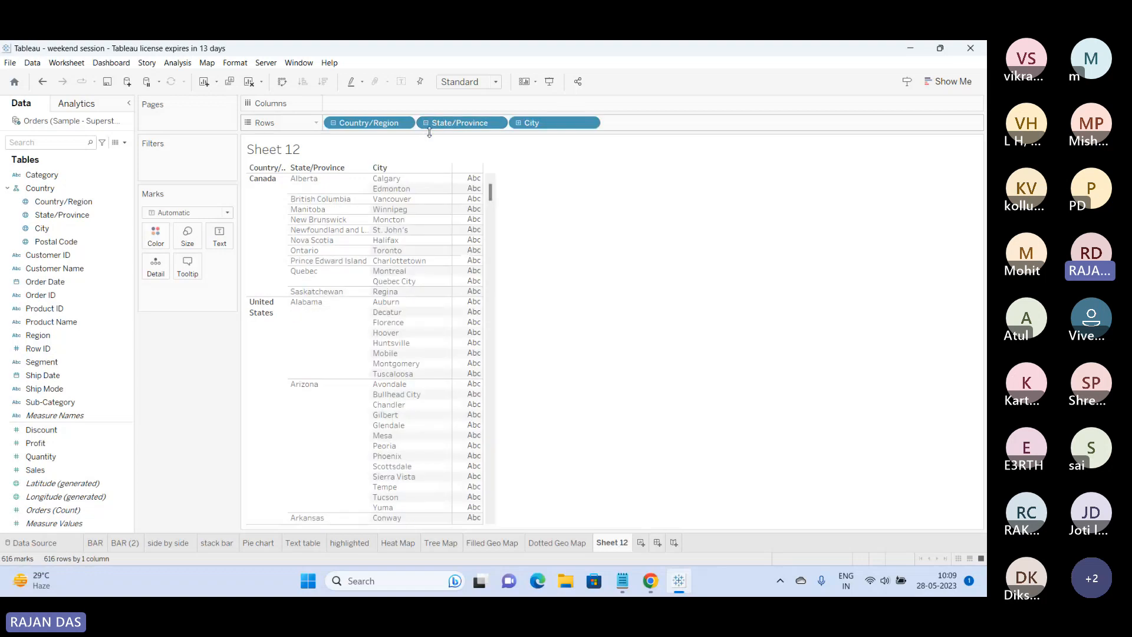
left_click(517, 125)
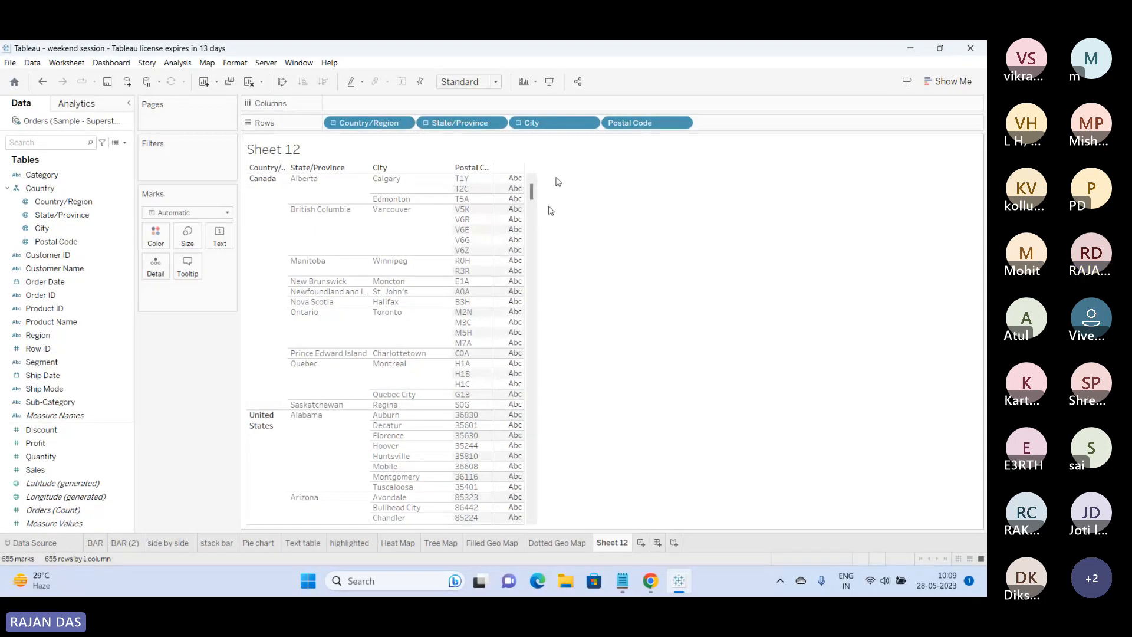
left_click(248, 82)
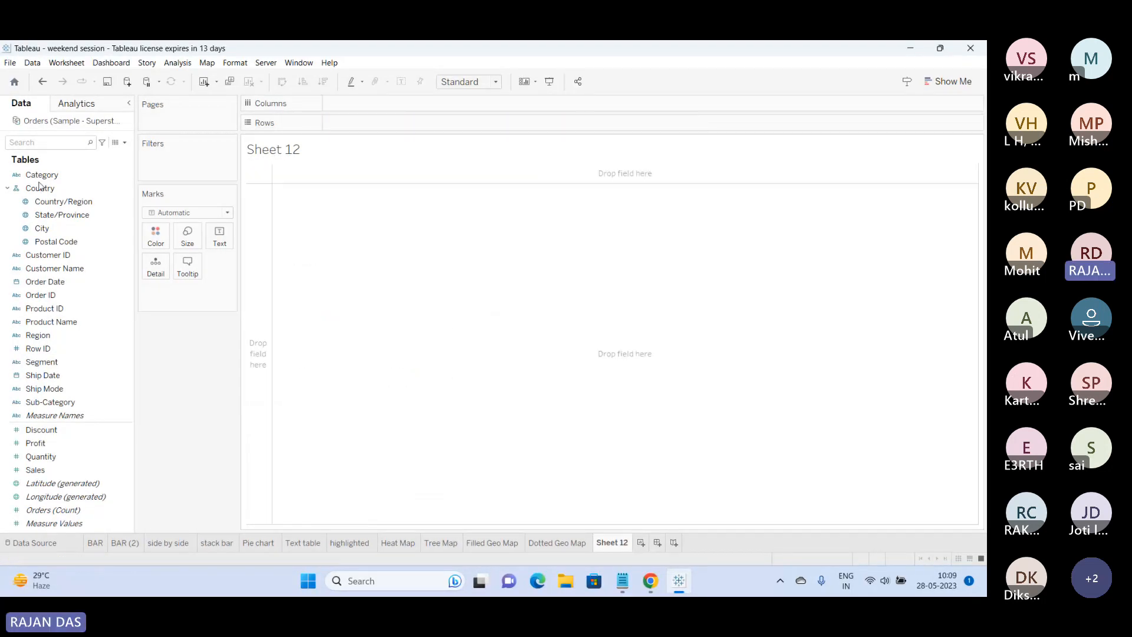
Collapse the Country hierarchy in the field list, expanding it once to review its levels.
left_click(7, 189)
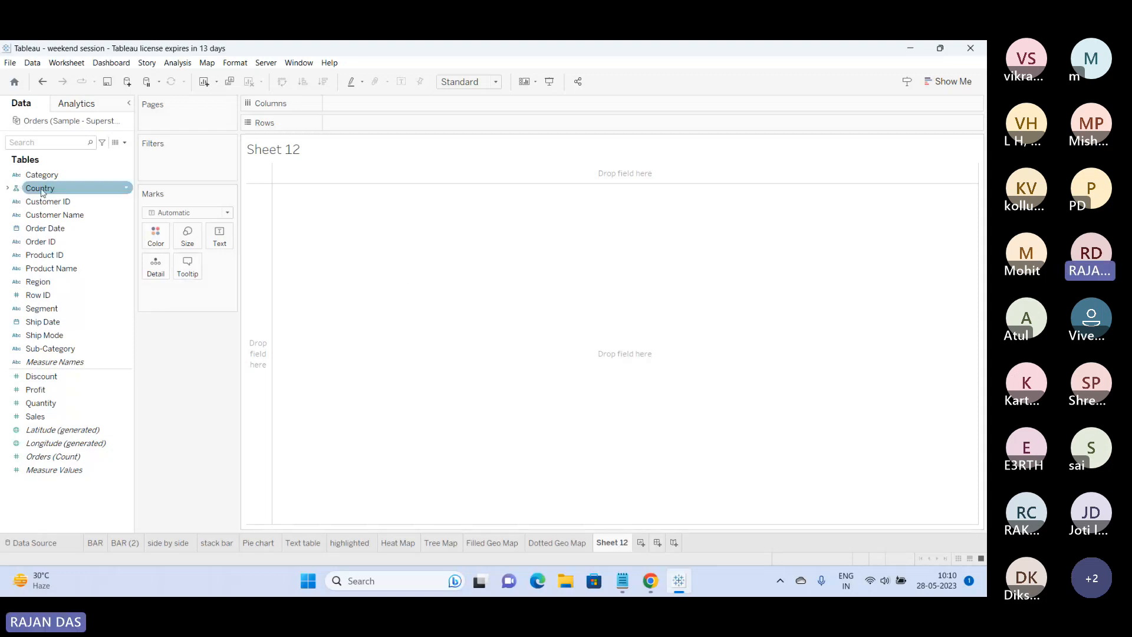
left_click(70, 281)
left_click(107, 471)
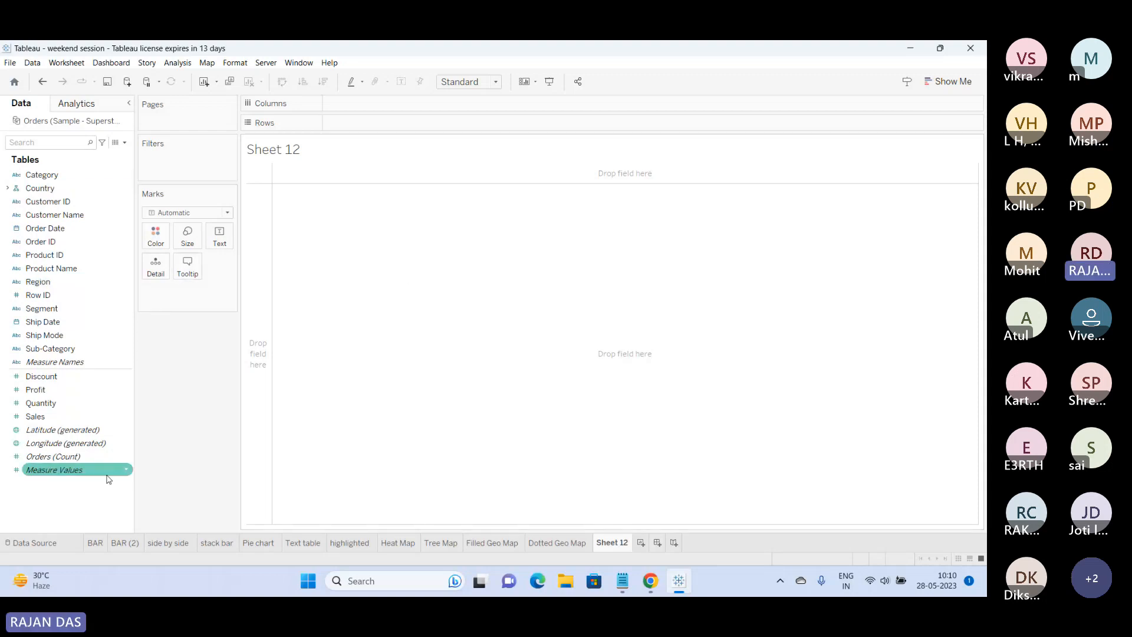
left_click(113, 507)
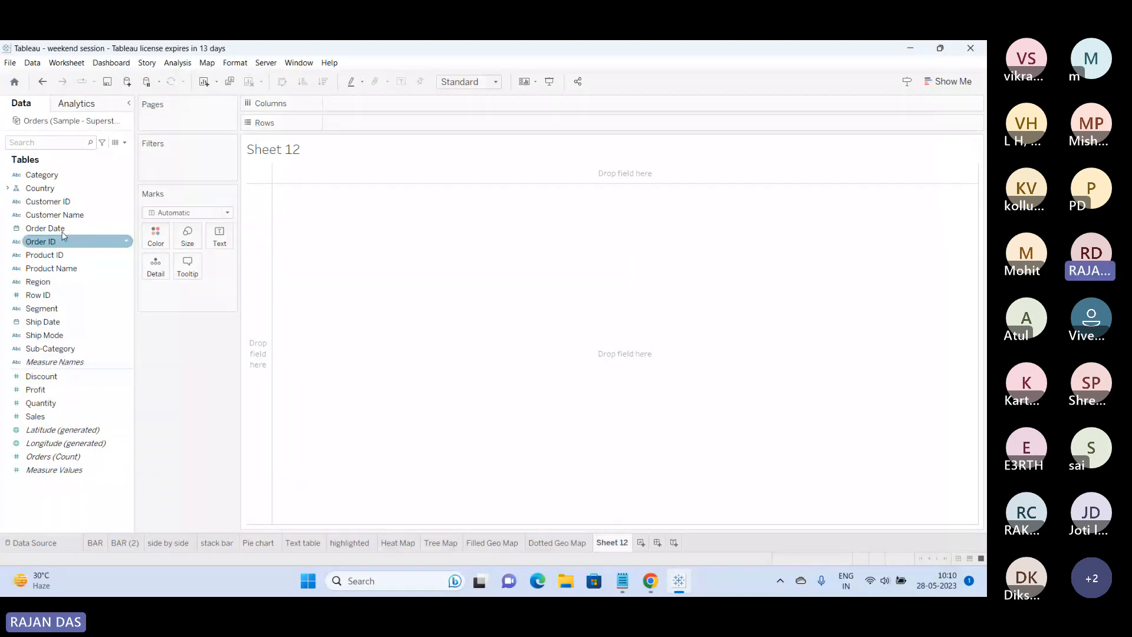
left_click(8, 188)
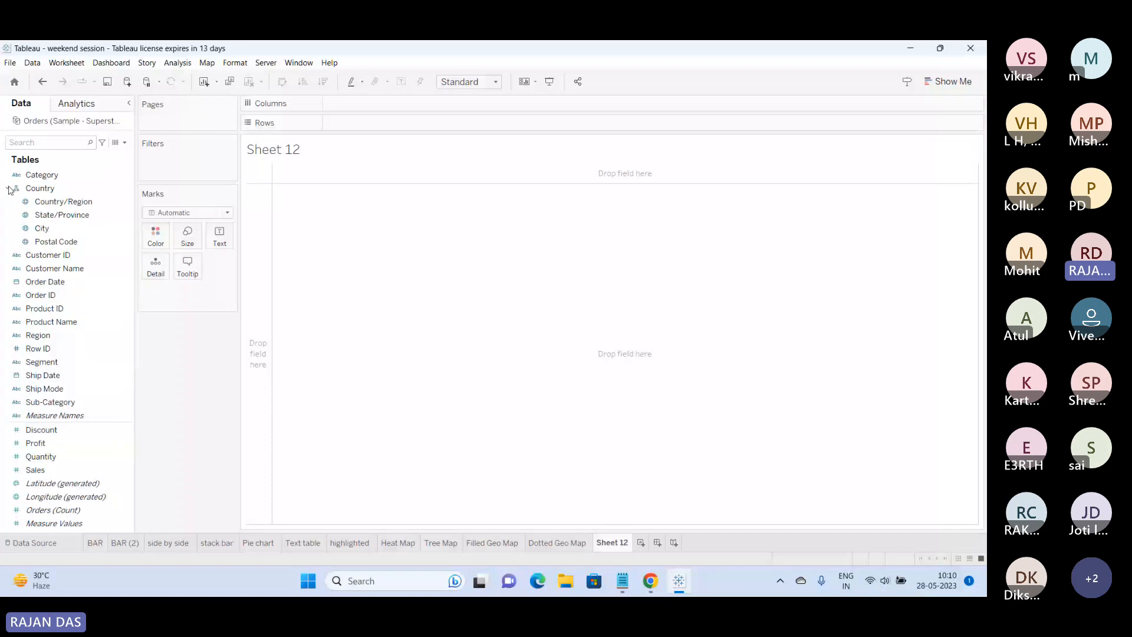
left_click(28, 484)
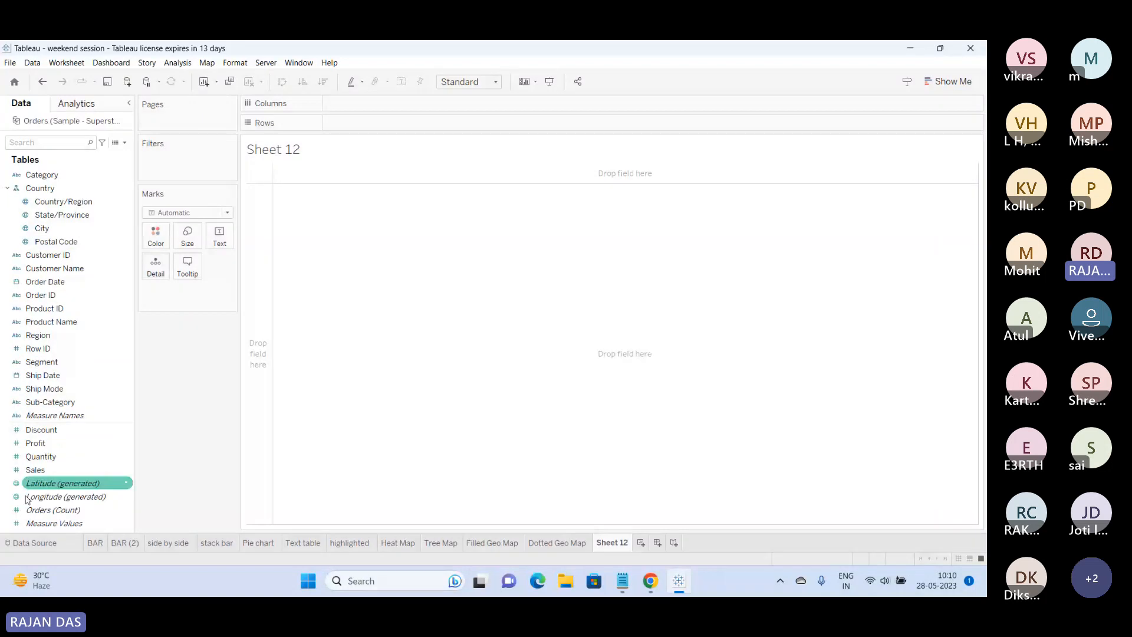
left_click(7, 189)
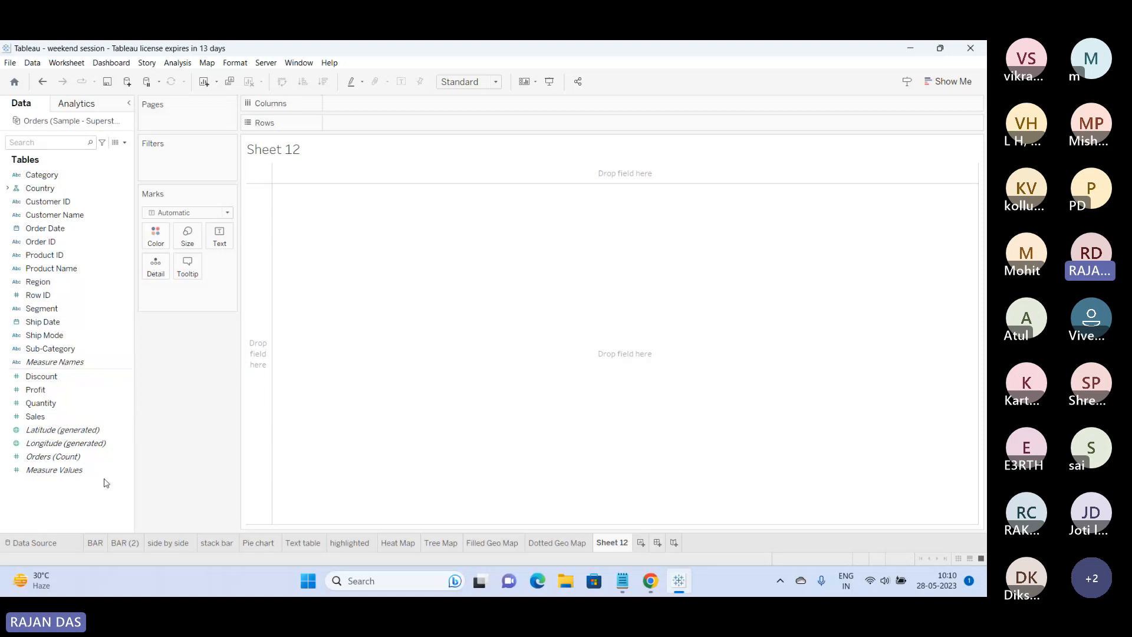
left_click(12, 189)
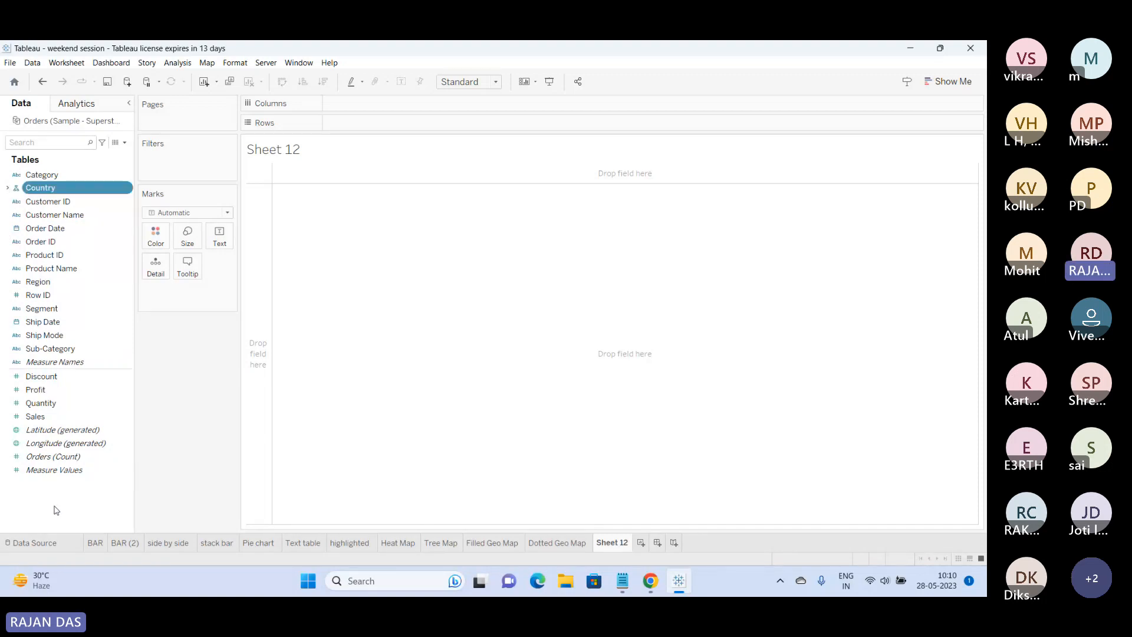
Group the fields in the data list by folder instead of by data source table.
right_click(58, 509)
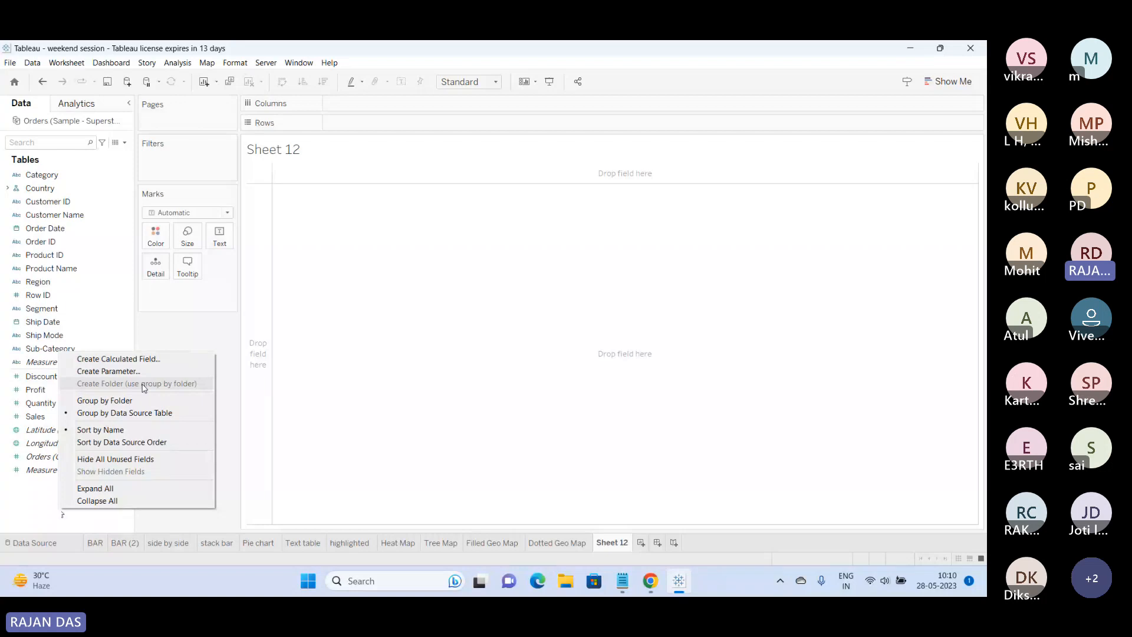
left_click(34, 491)
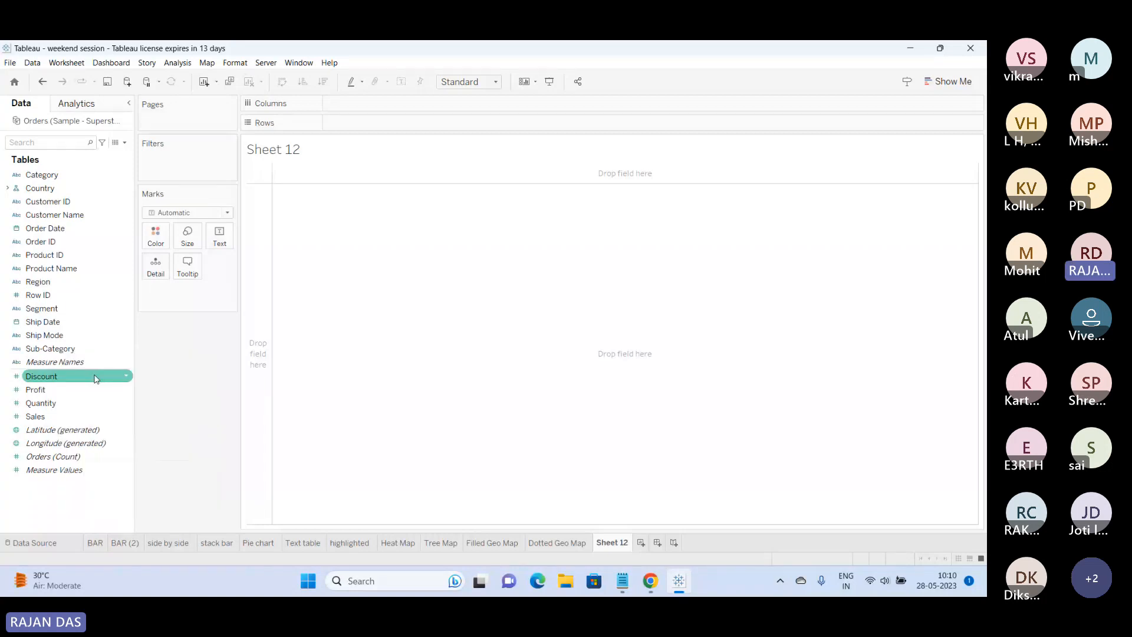
right_click(102, 495)
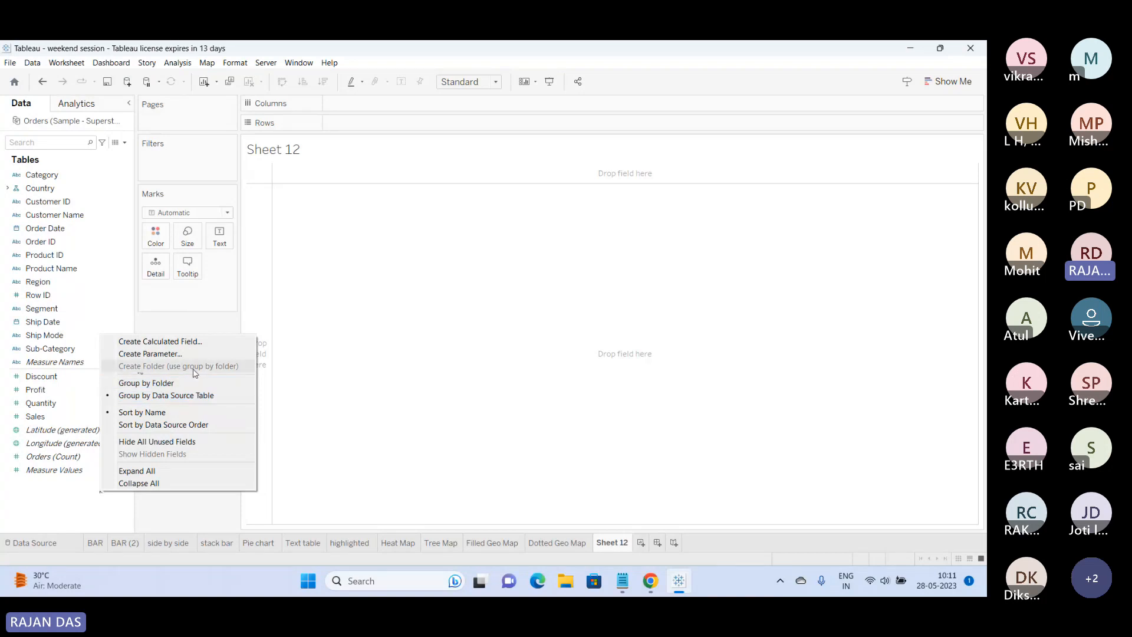
left_click(145, 384)
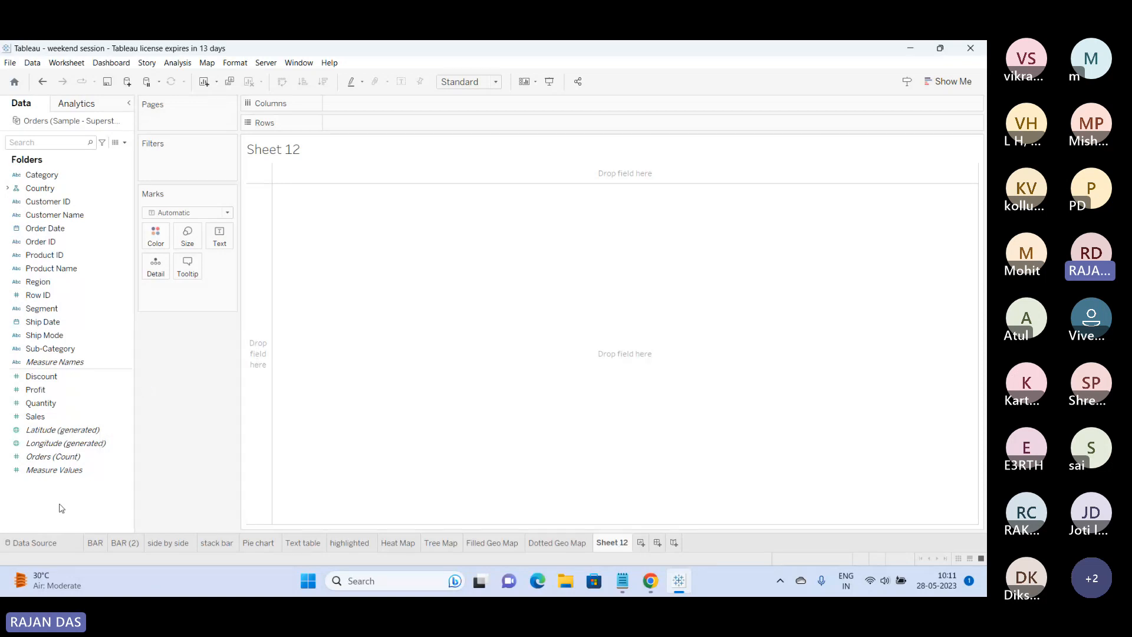
Create a folder named Measures in the field list.
right_click(59, 507)
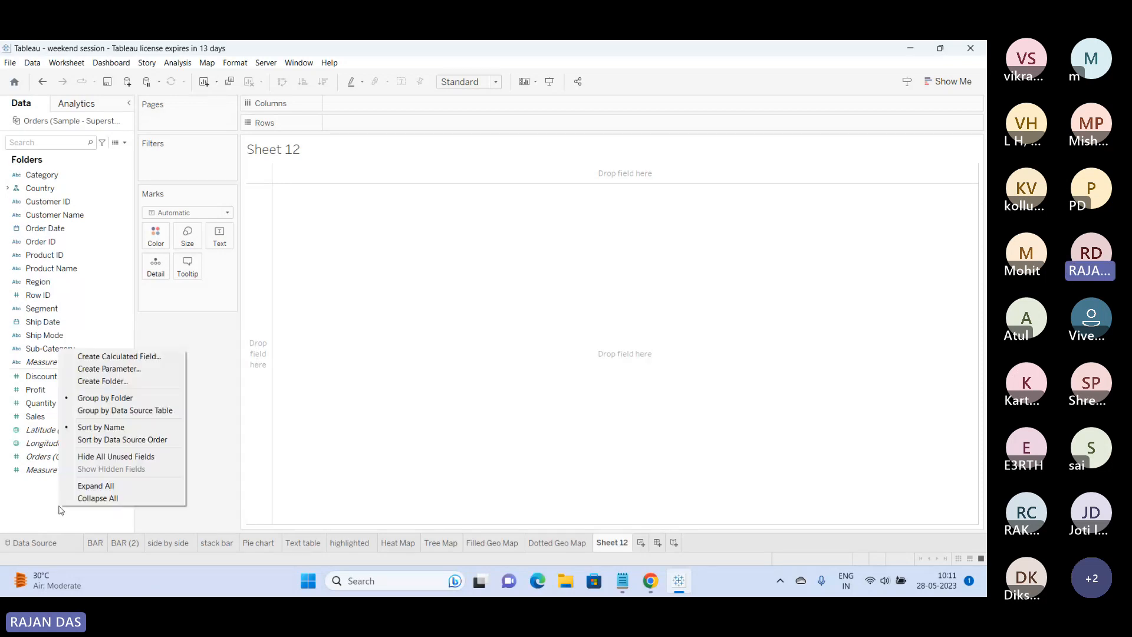
left_click(99, 381)
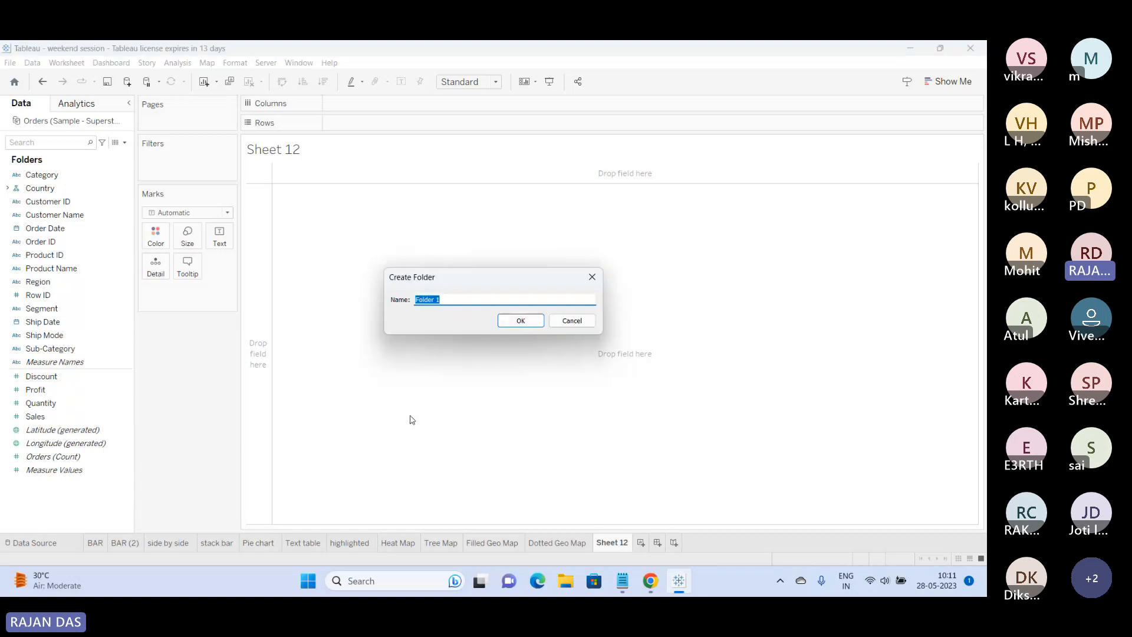
type("Measures")
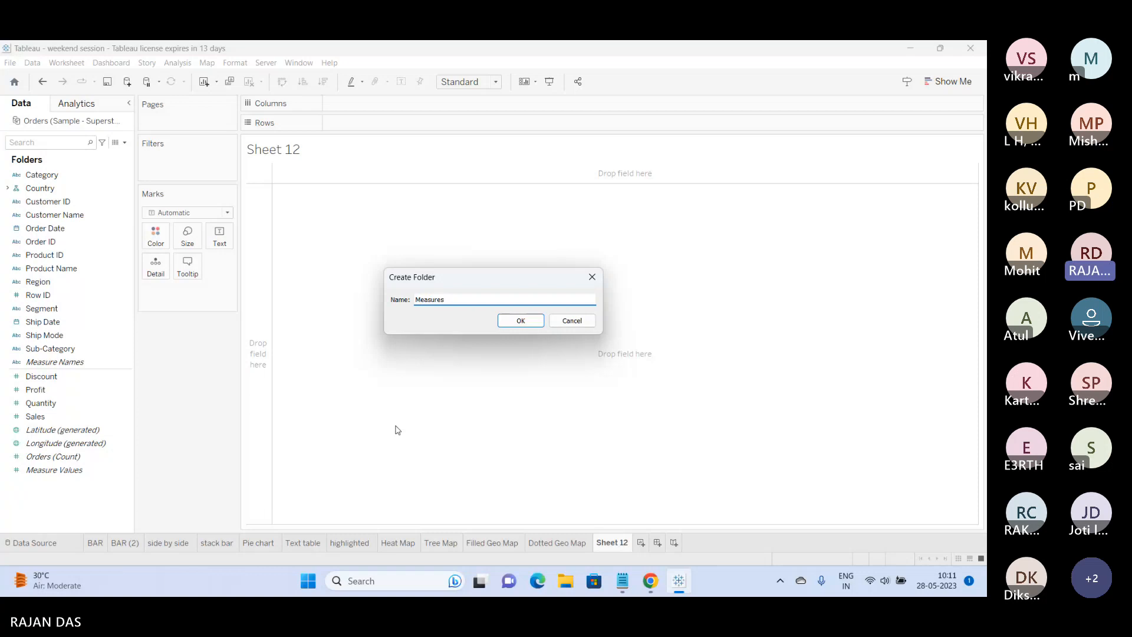
left_click(519, 321)
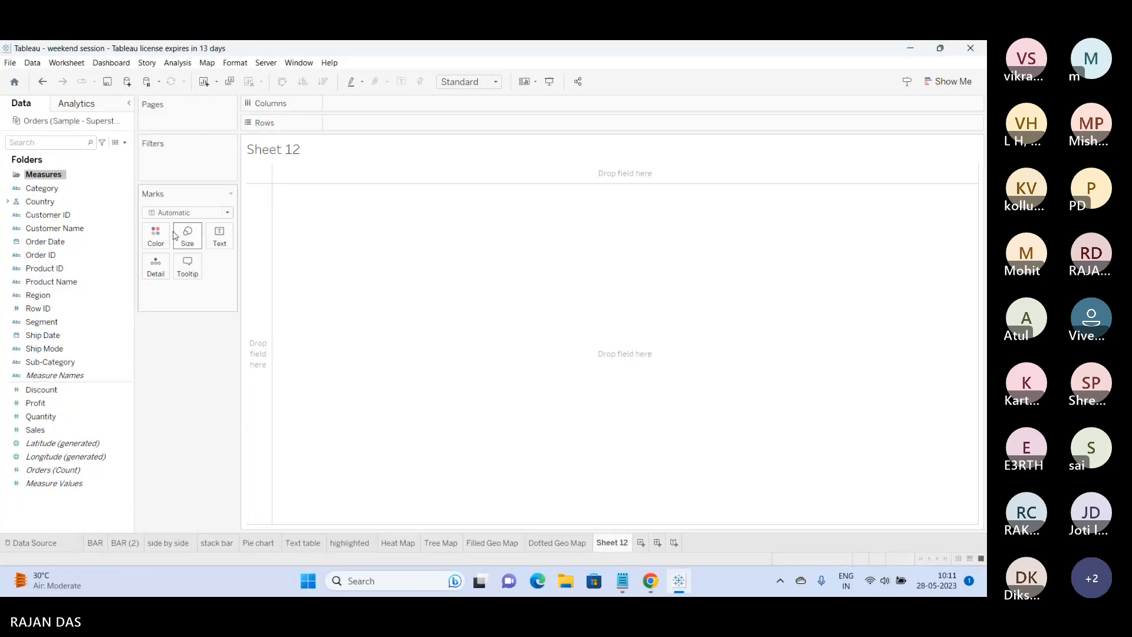
Move Discount, Quantity, Profit and Sales into the Measures folder and collapse the folder.
left_click_drag(42, 389, 40, 177)
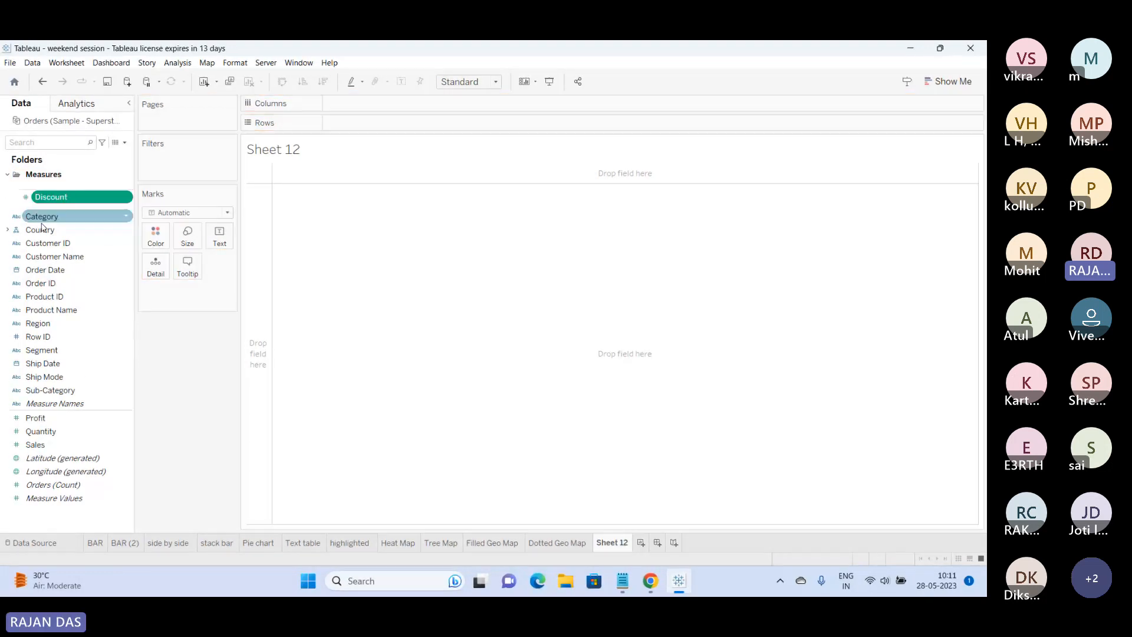
left_click(50, 432)
left_click_drag(50, 432, 62, 218)
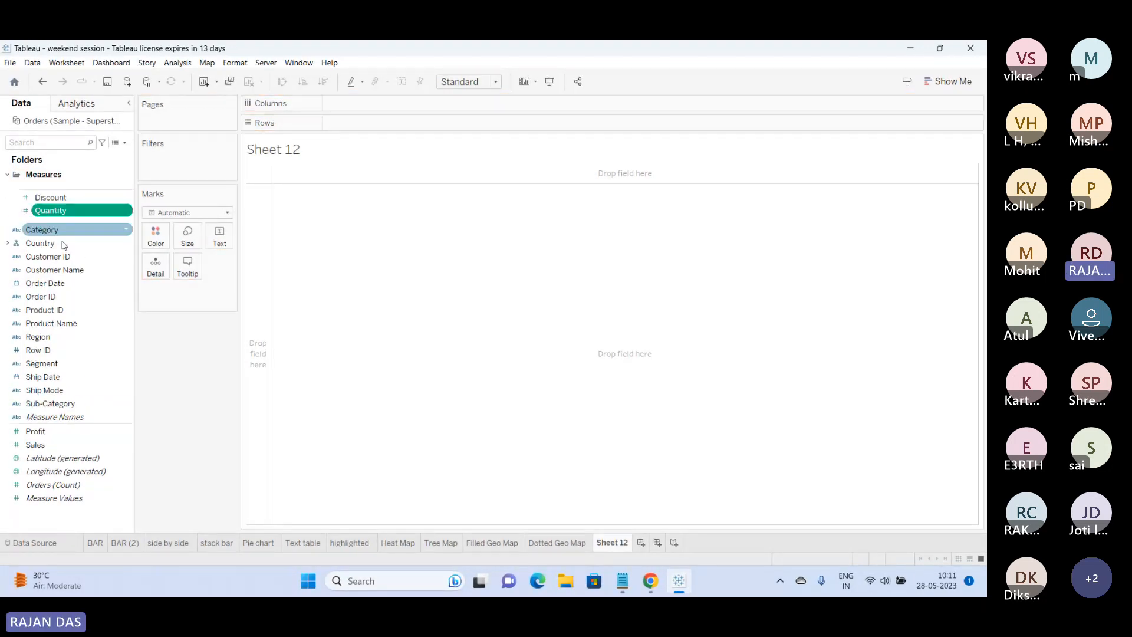
left_click_drag(45, 431, 59, 207)
left_click_drag(36, 445, 62, 233)
left_click(8, 174)
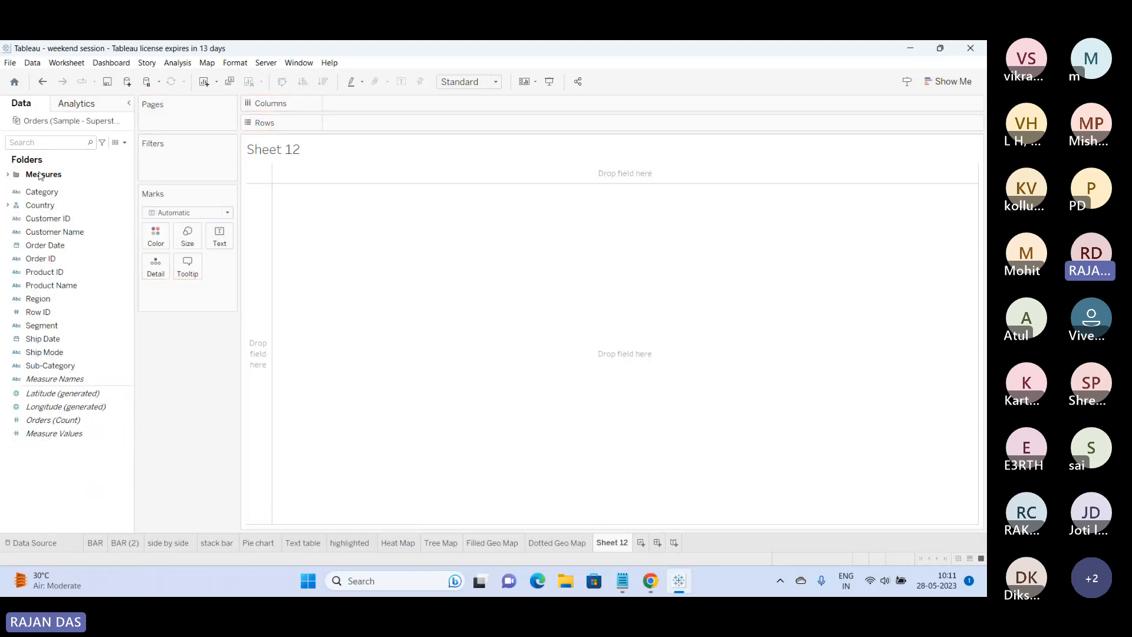
Create a second folder named orders in the field list.
left_click(73, 233)
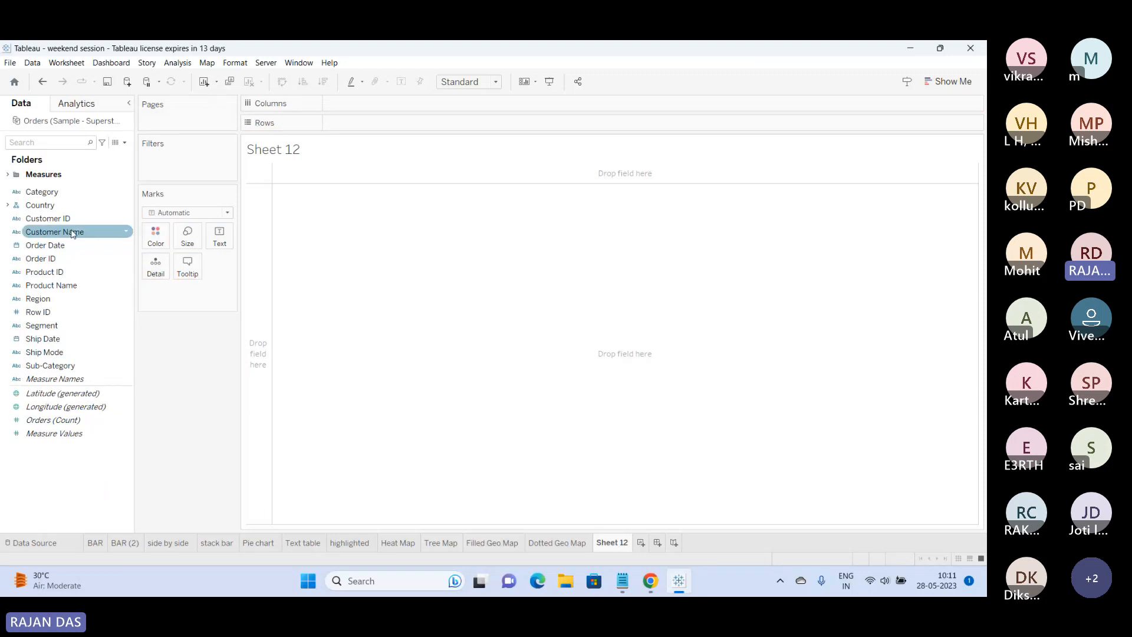
right_click(56, 470)
left_click(101, 343)
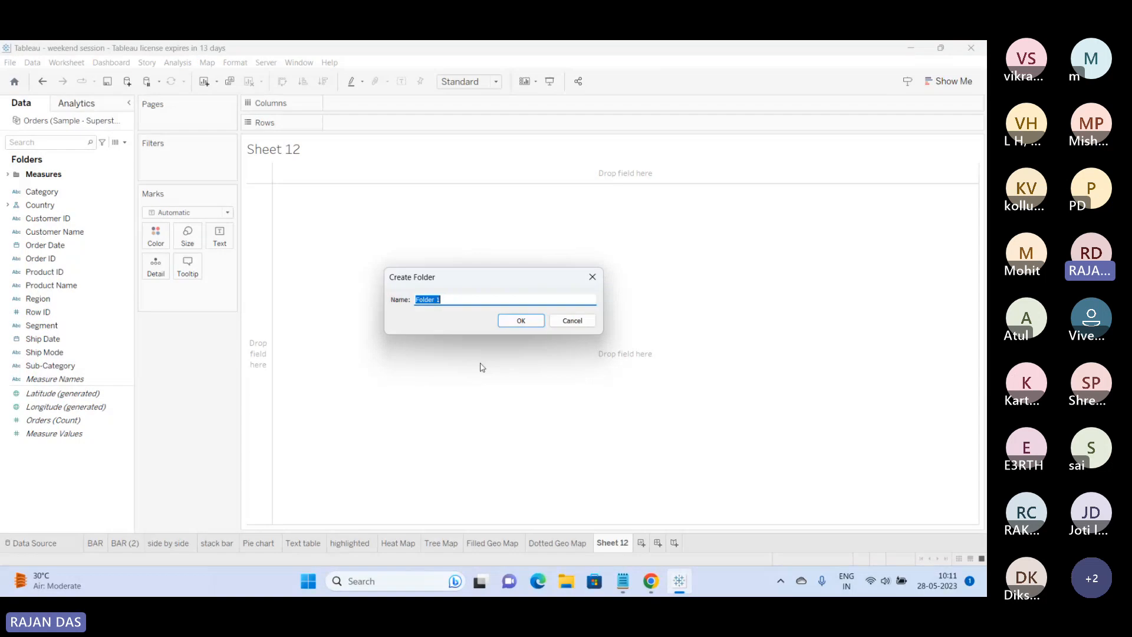
type("orders")
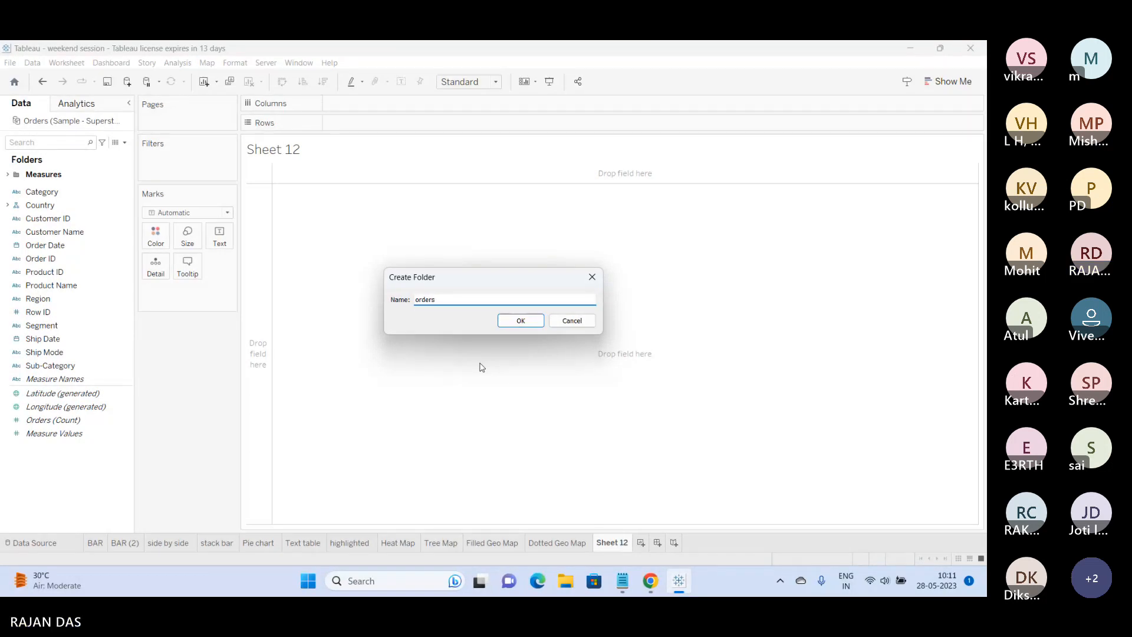
left_click(518, 319)
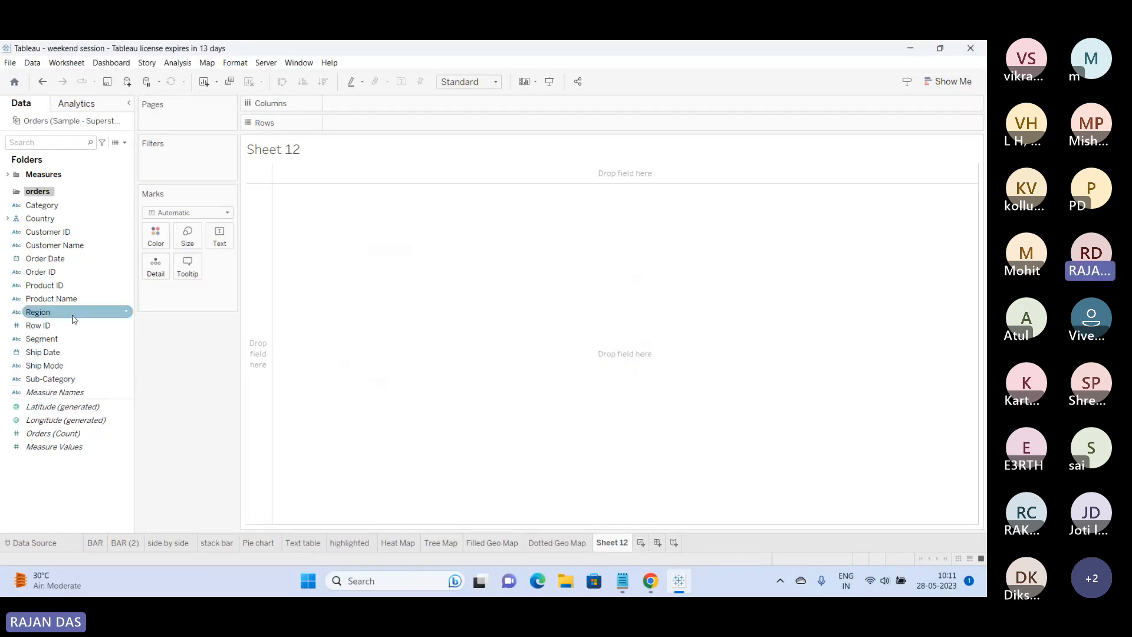
Move Order Date, Order ID and Product Name into the orders folder and collapse the folder.
left_click(50, 261)
left_click_drag(51, 261, 36, 192)
left_click_drag(51, 281, 59, 216)
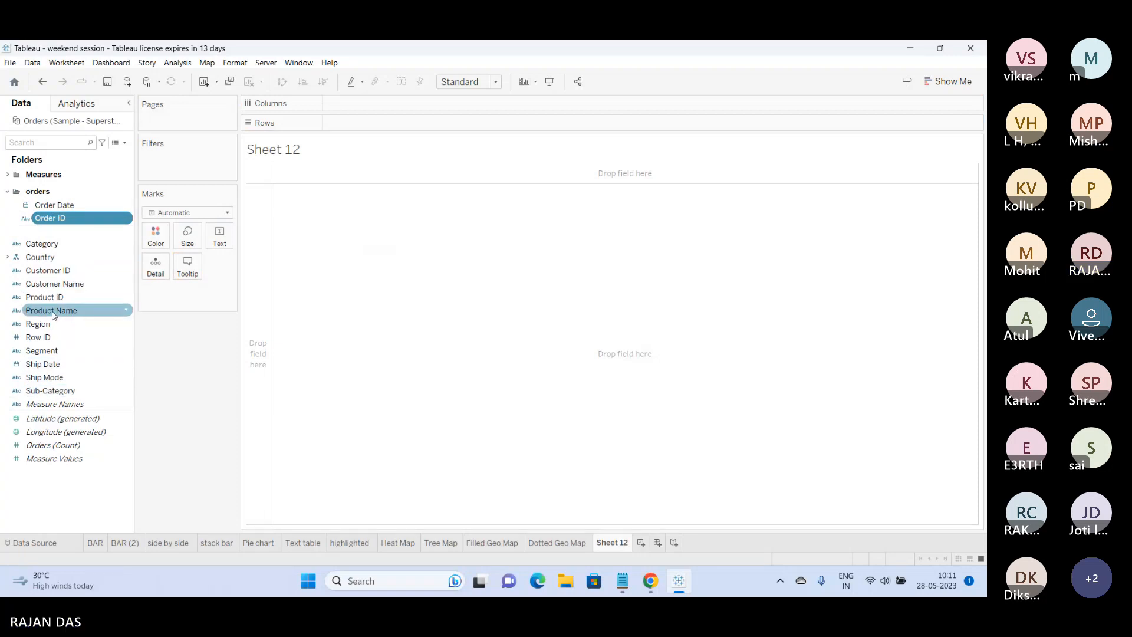
left_click_drag(53, 273, 61, 221)
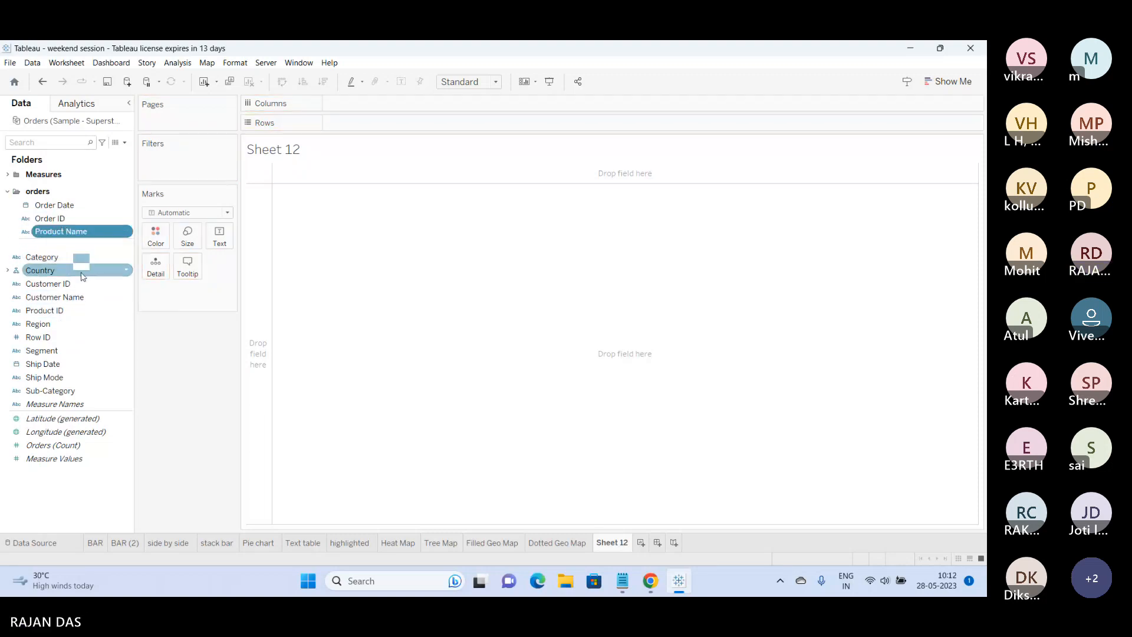
left_click(7, 191)
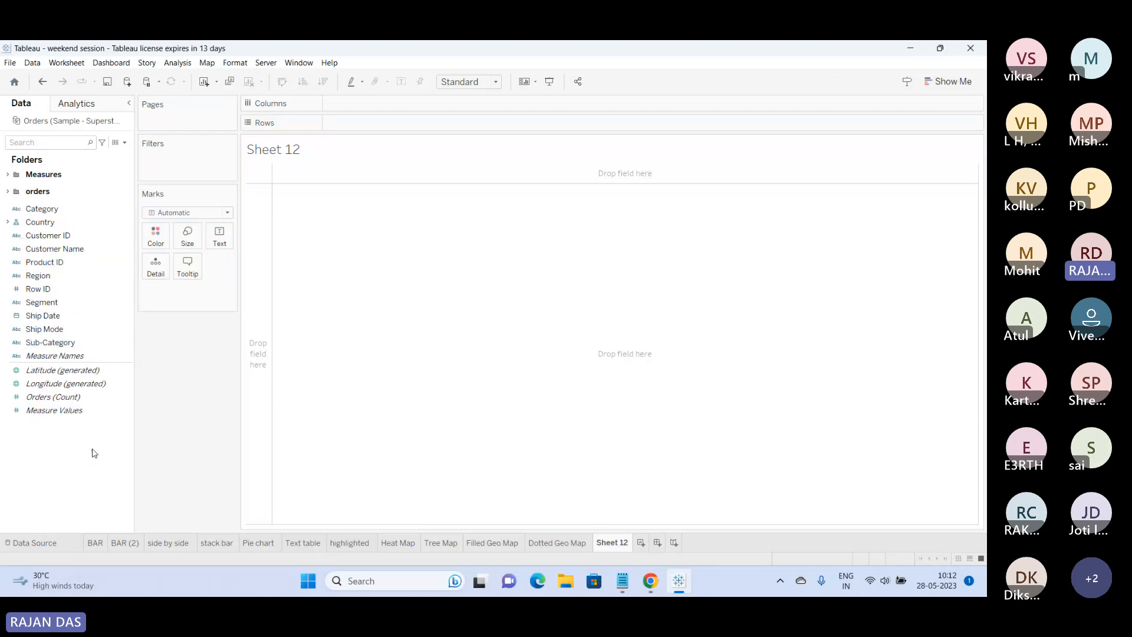
Expand the orders folder and the Country hierarchy to compare their contents.
left_click(8, 222)
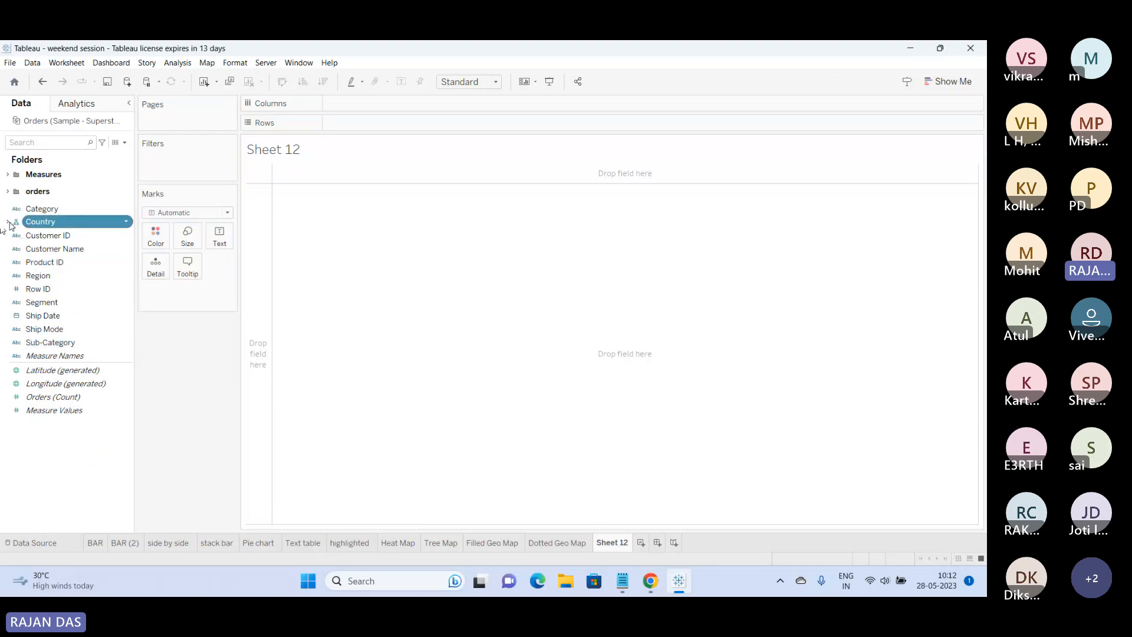
left_click(8, 222)
left_click(7, 192)
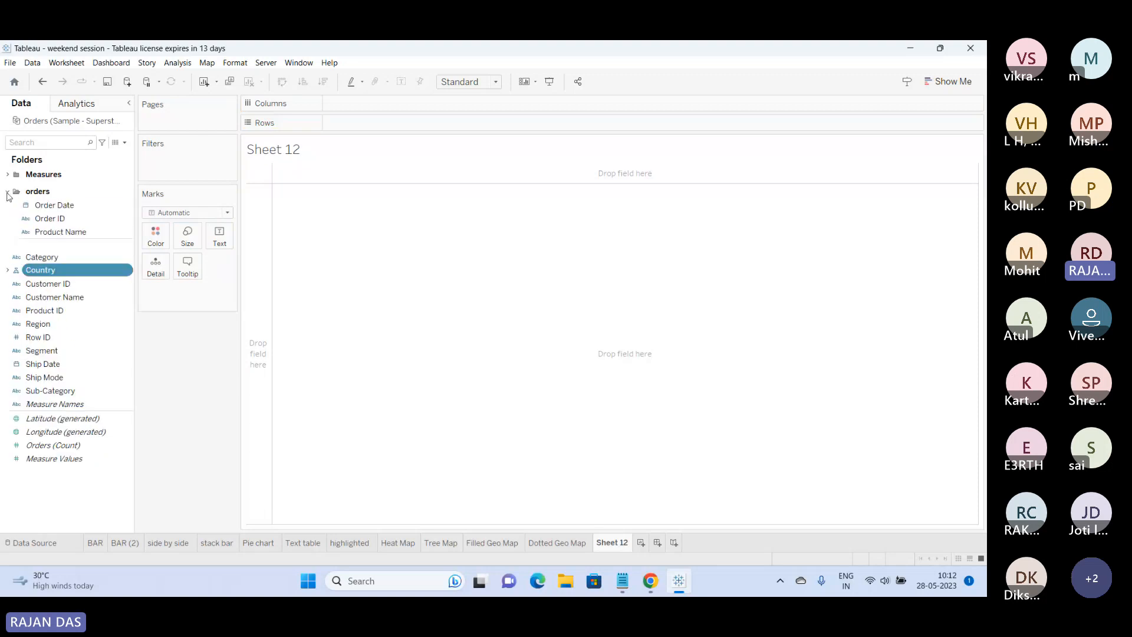
left_click(8, 269)
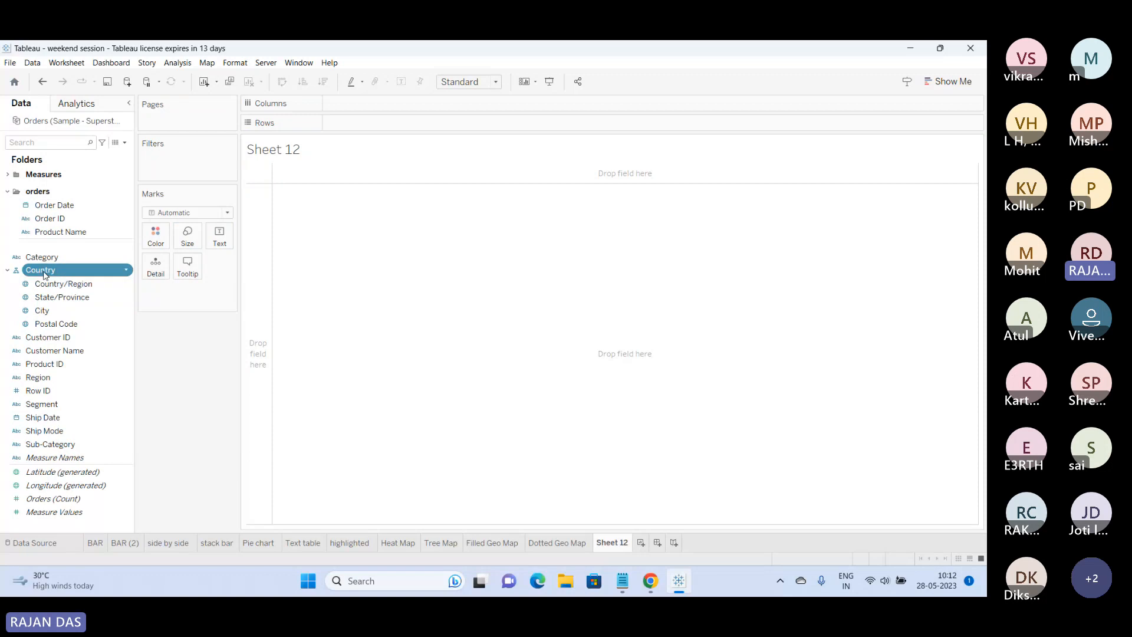
Place the Country hierarchy on Rows, drill it down to State/Province, and clear the sheet.
left_click_drag(40, 269, 340, 131)
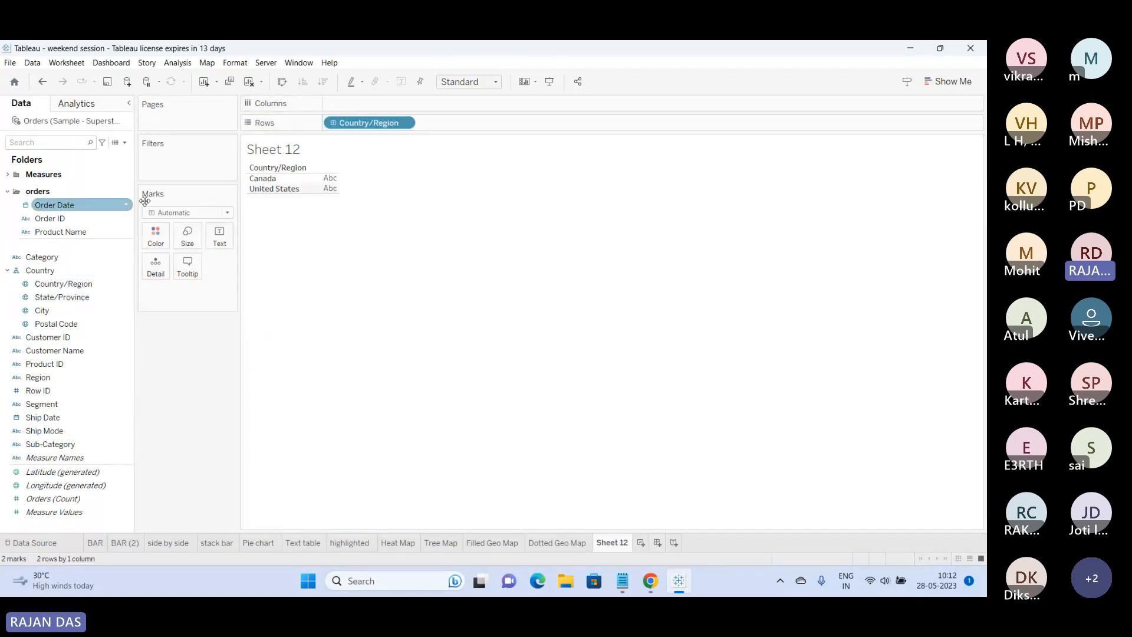
left_click(333, 124)
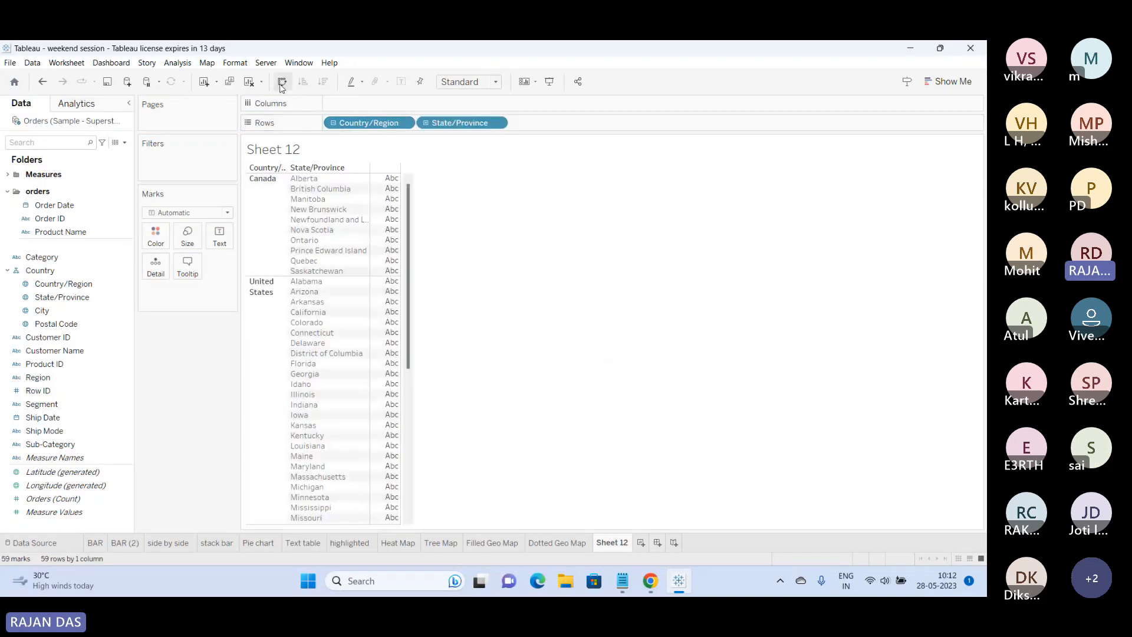
left_click(248, 81)
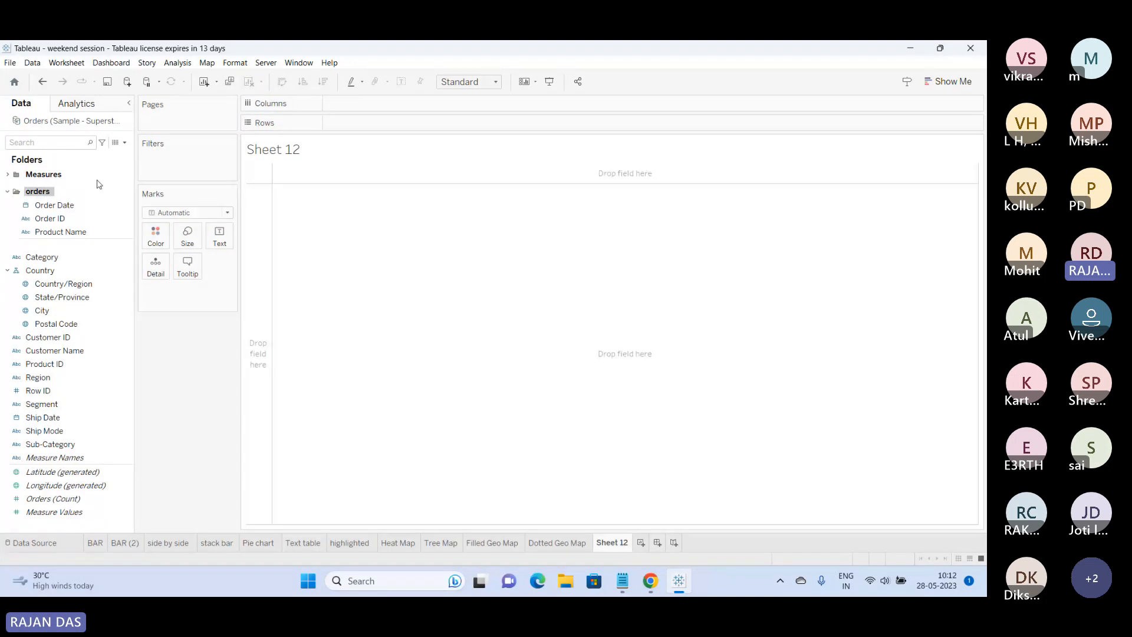
Place Order Date from the orders folder on Rows and clear the sheet.
left_click(75, 206)
left_click_drag(75, 207, 351, 126)
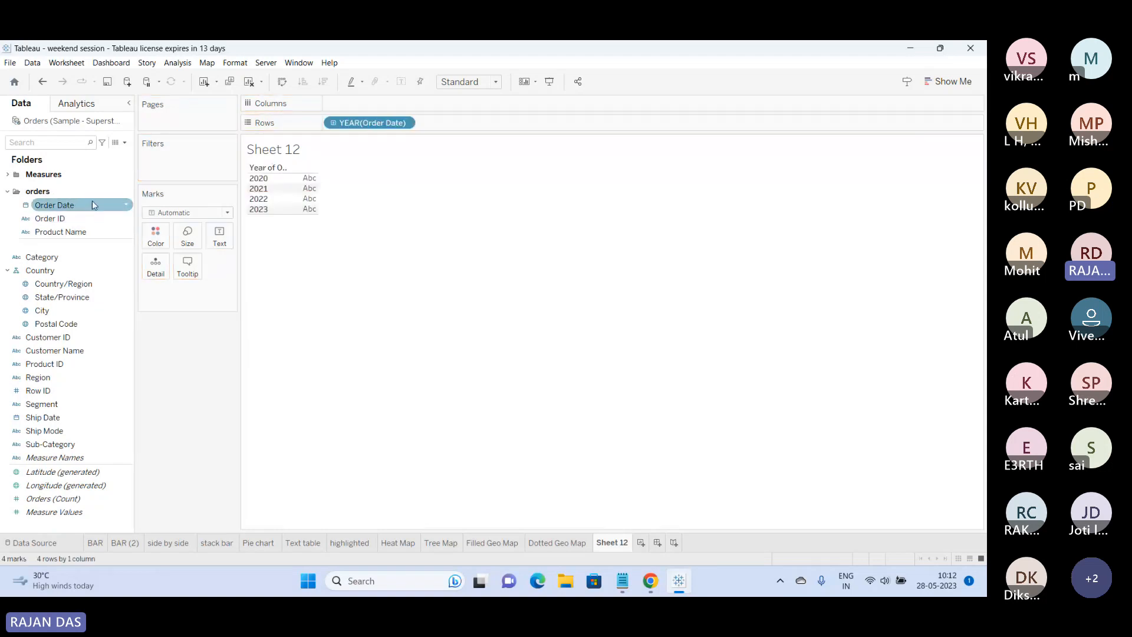
left_click(249, 81)
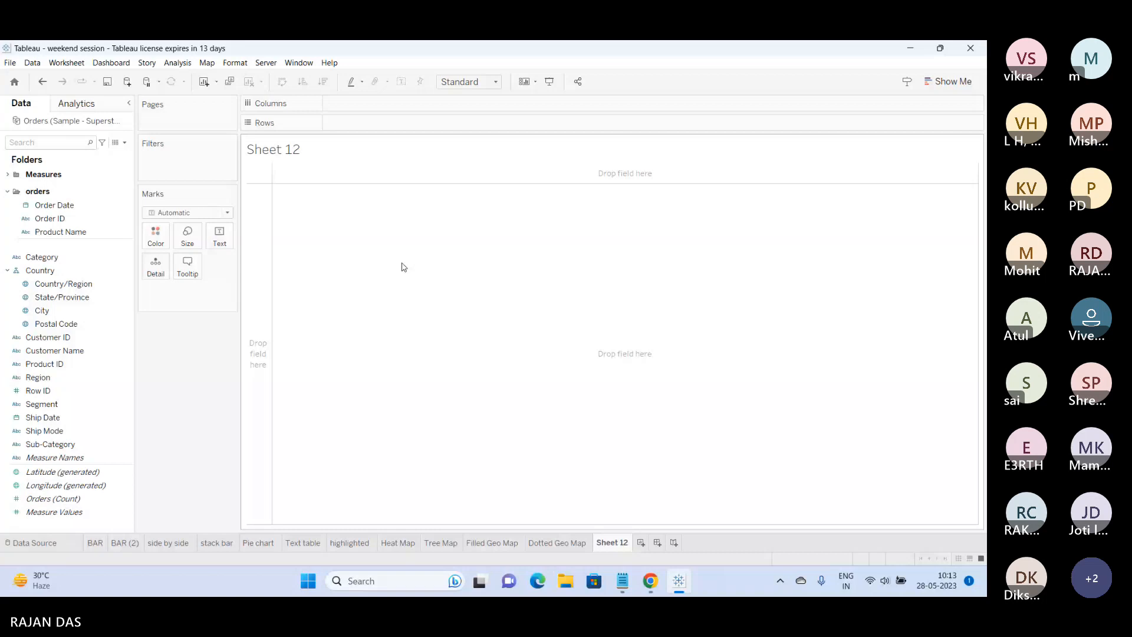
Remove the Country hierarchy from the field list.
left_click(46, 271)
right_click(45, 271)
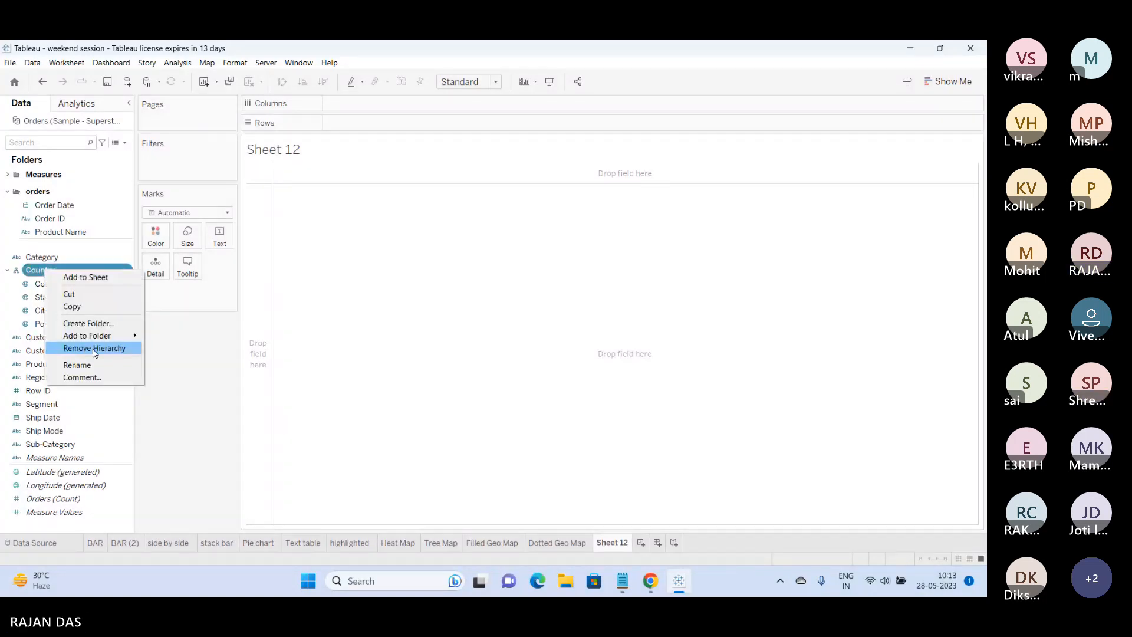
left_click(83, 348)
Create a hierarchy named country from City, Country/Region, State/Province and Postal Code.
left_click(52, 274)
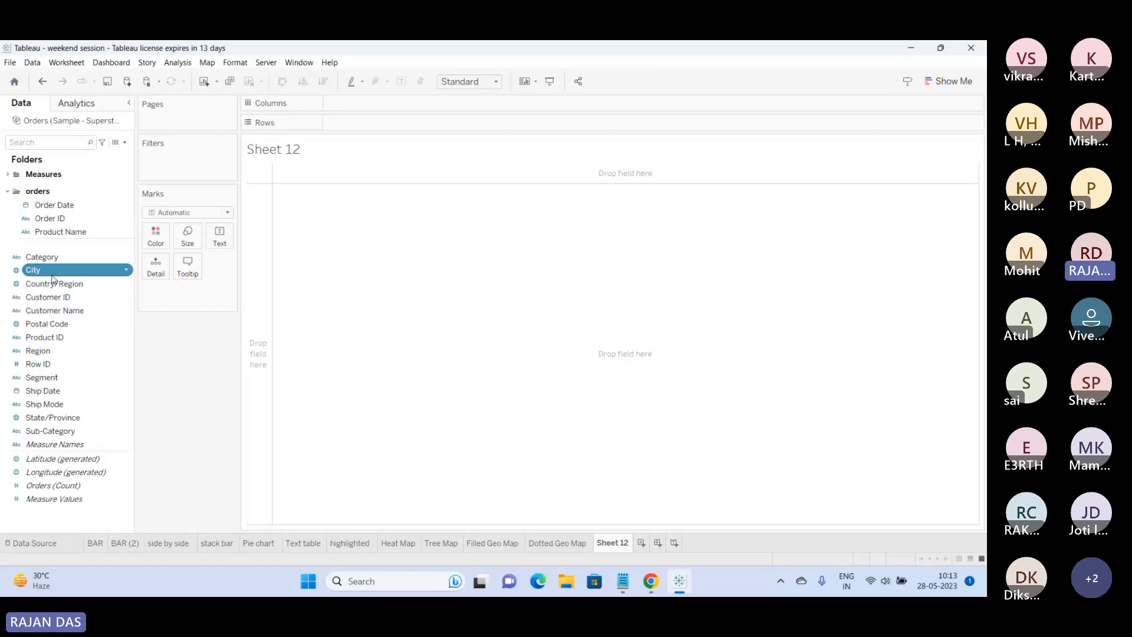
left_click(56, 283, "ctrl")
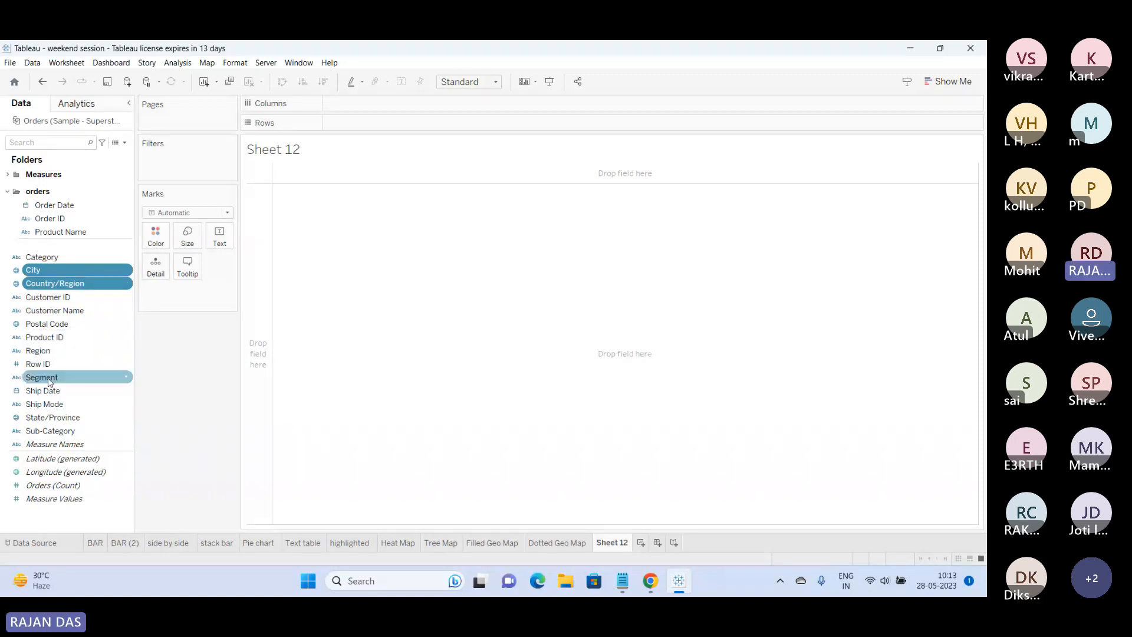
left_click(54, 418, "ctrl")
left_click(51, 323, "ctrl")
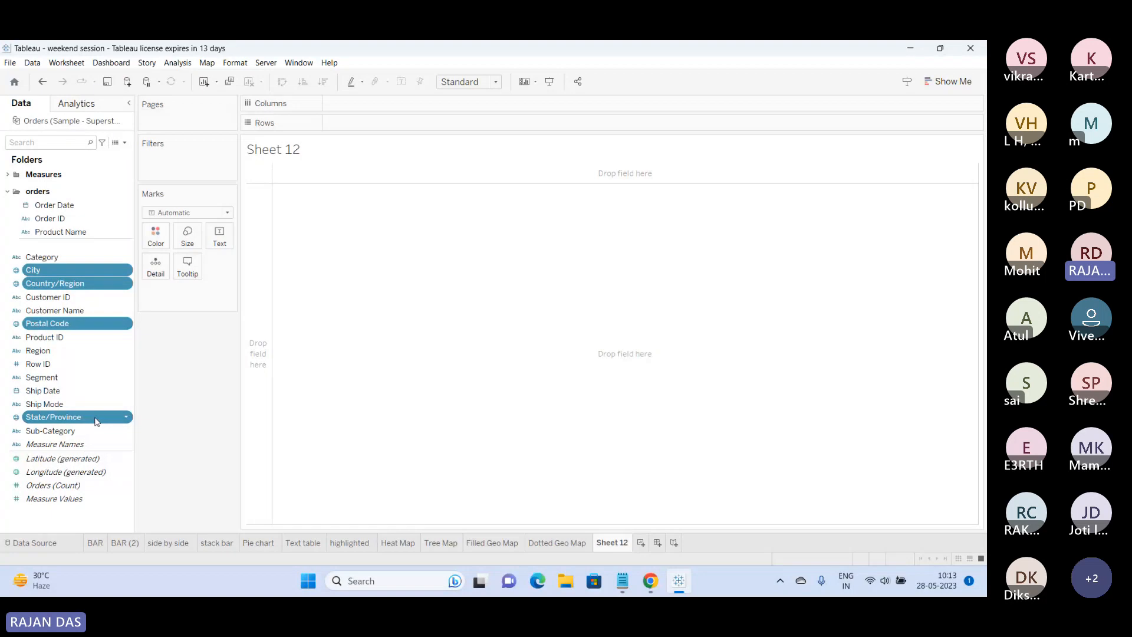
right_click(72, 325)
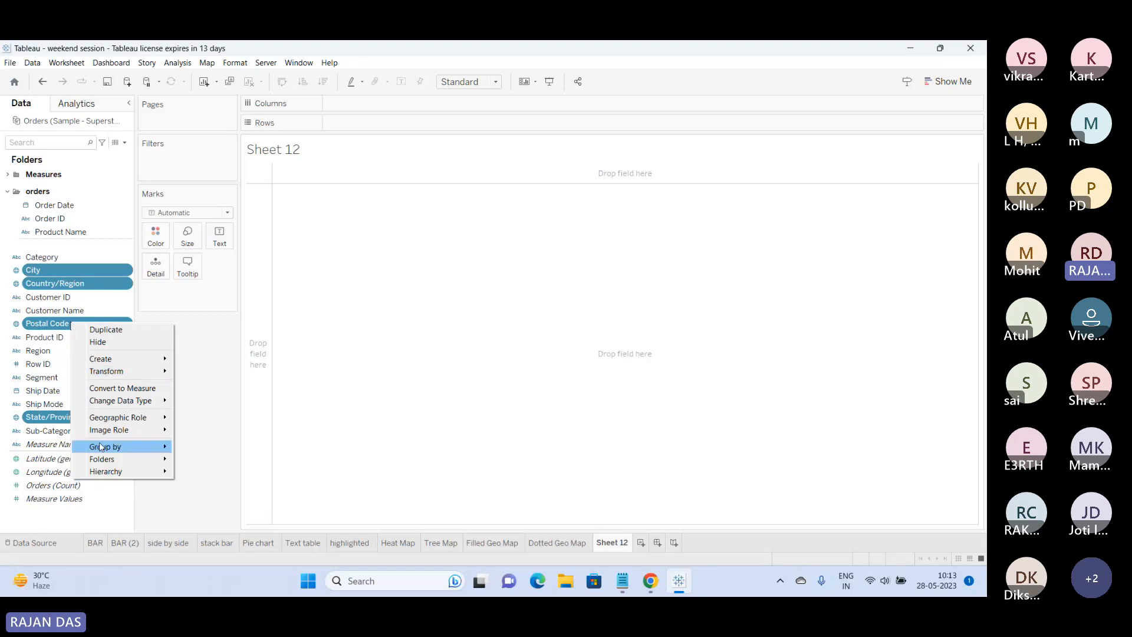
mouse_move(104, 475)
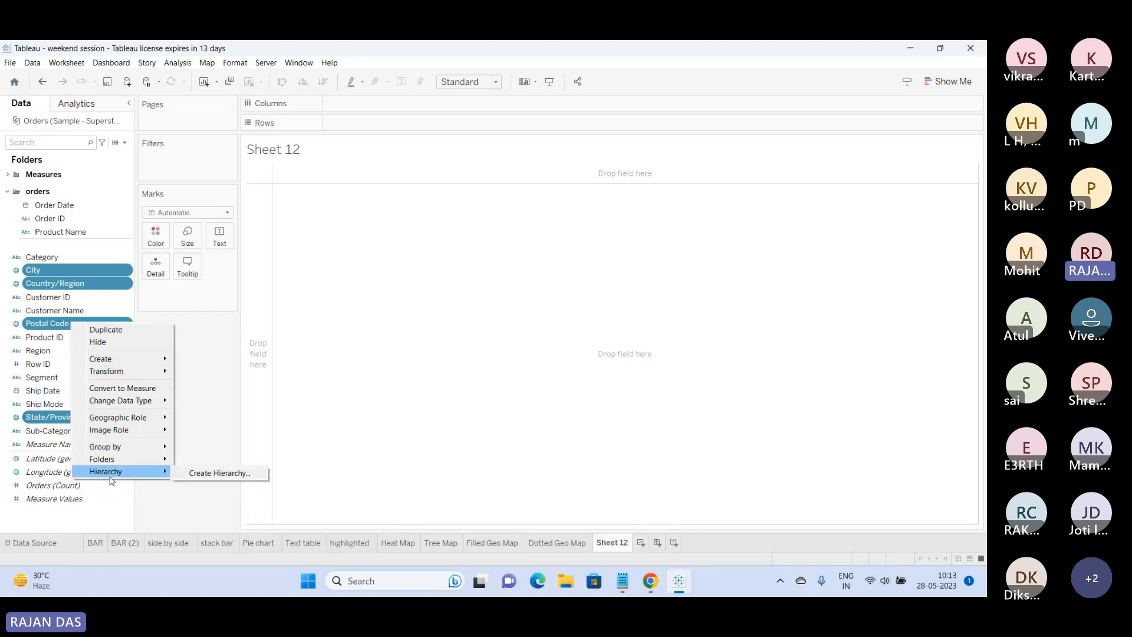
left_click(213, 475)
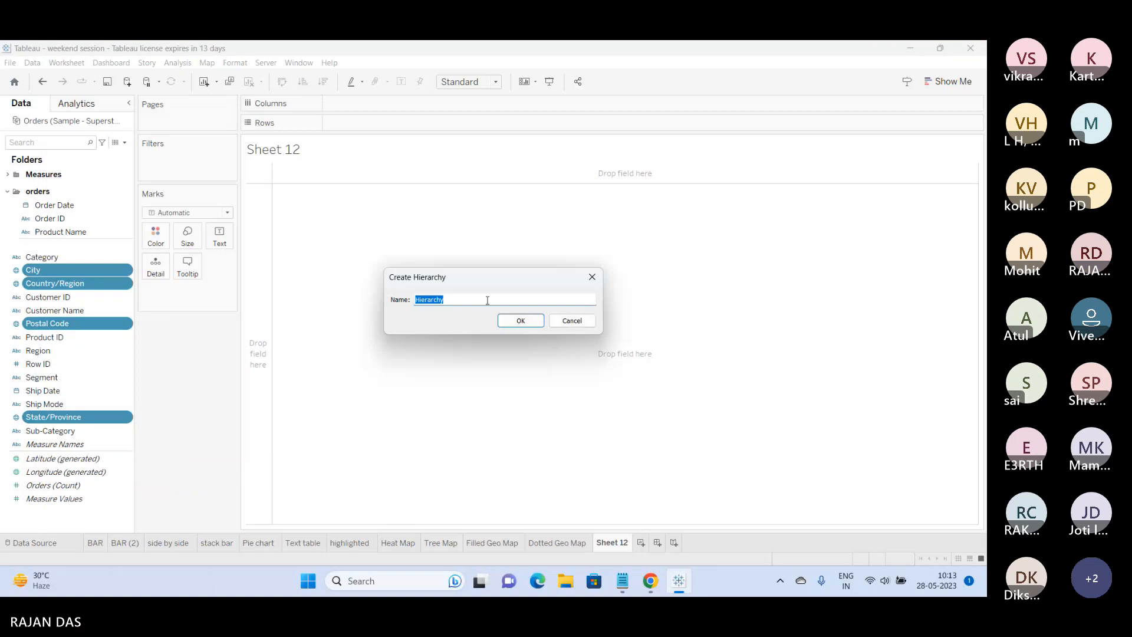
type("country")
left_click(519, 321)
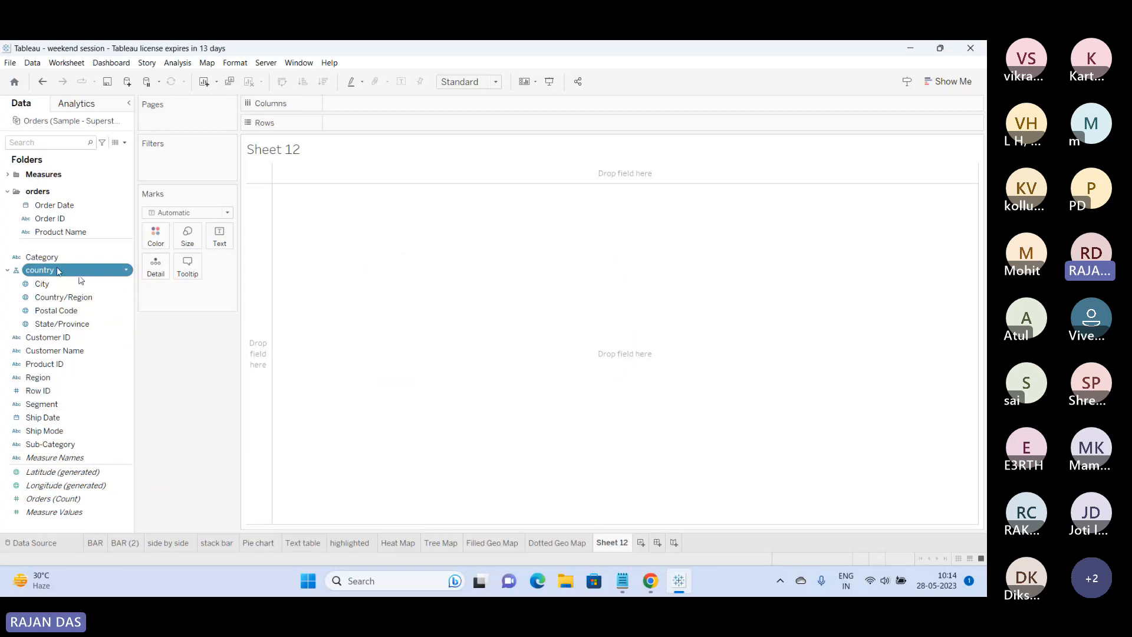
Place the country hierarchy on Rows and drill down from City to Country/Region.
left_click_drag(58, 271, 362, 123)
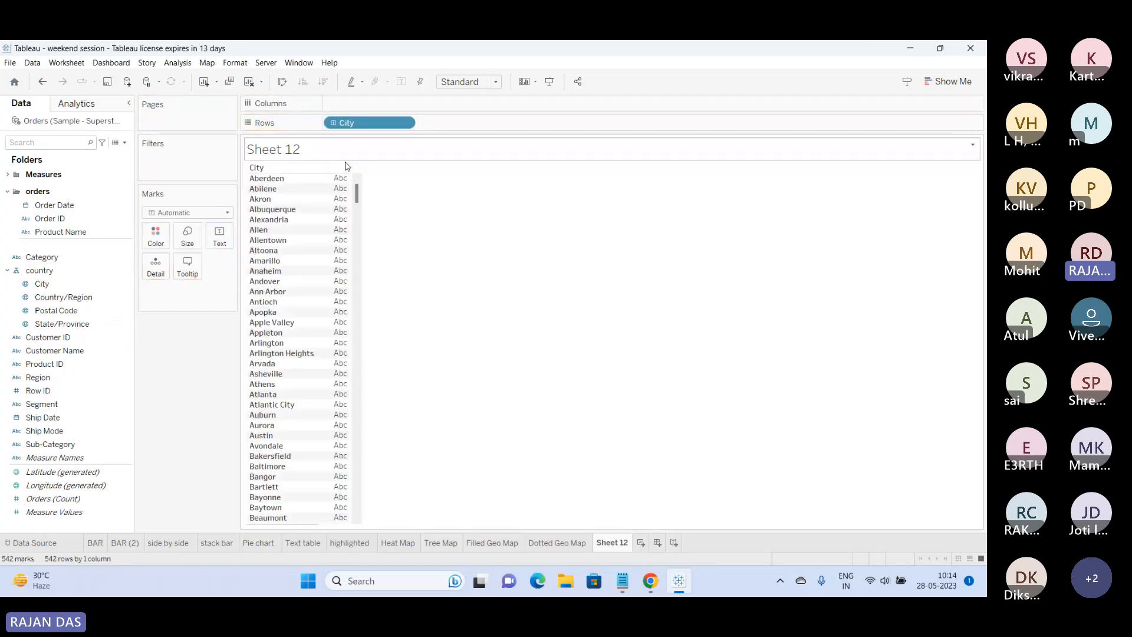
left_click(333, 122)
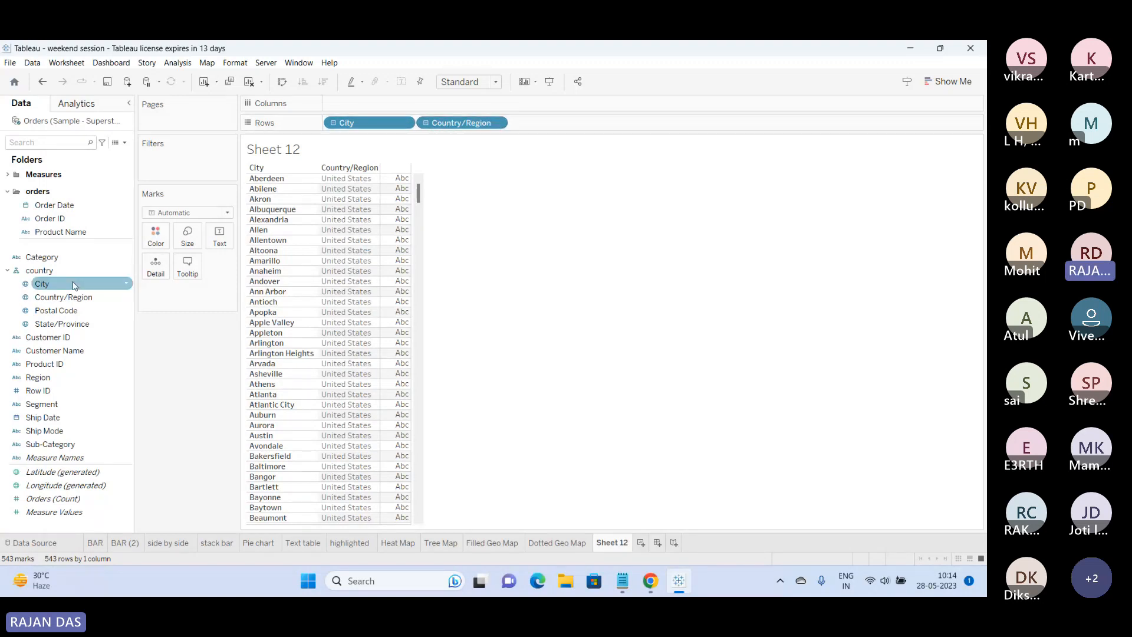
Reorder the country hierarchy as Country/Region, State/Province, City and Postal Code, and clear the sheet.
left_click_drag(57, 301, 57, 282)
left_click_drag(57, 323, 58, 295)
left_click(53, 311)
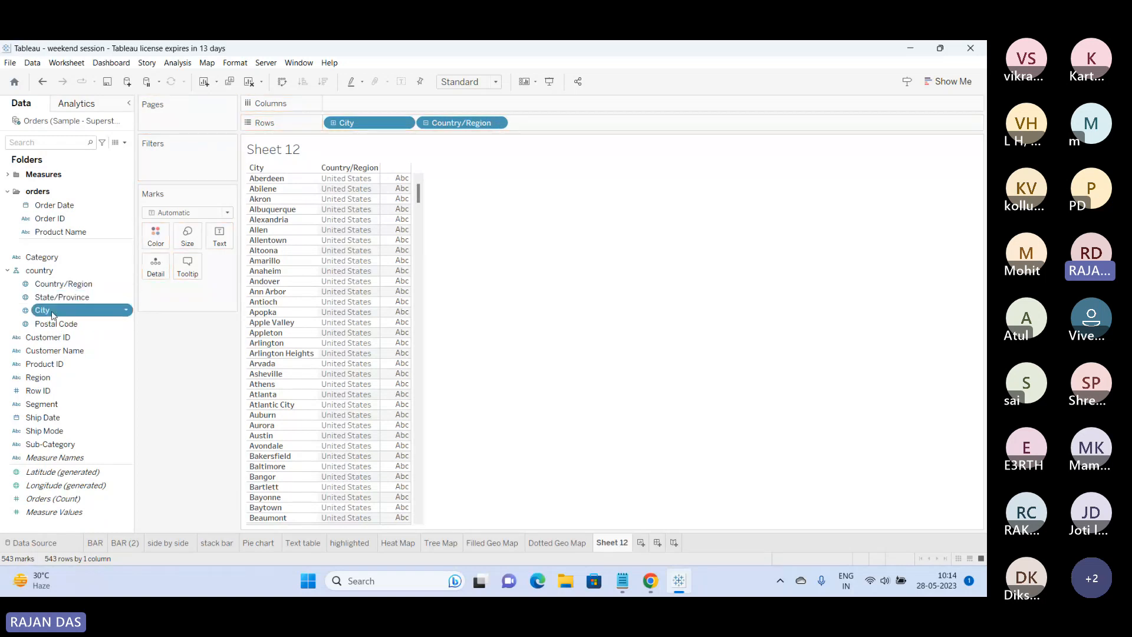
left_click(250, 82)
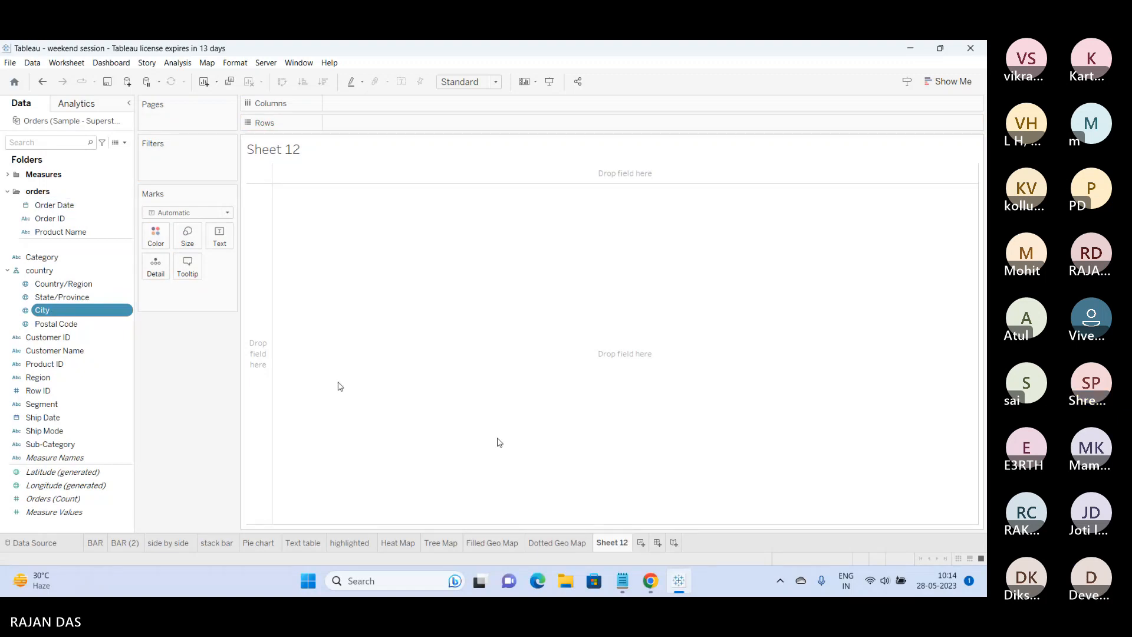
mouse_move(562, 543)
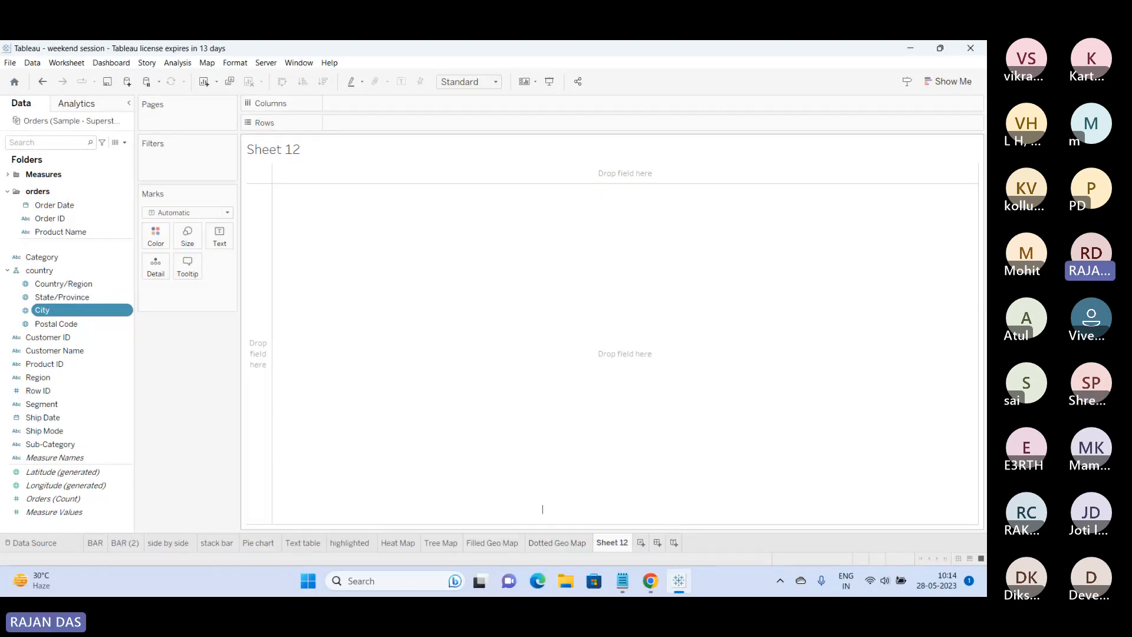
left_click(939, 77)
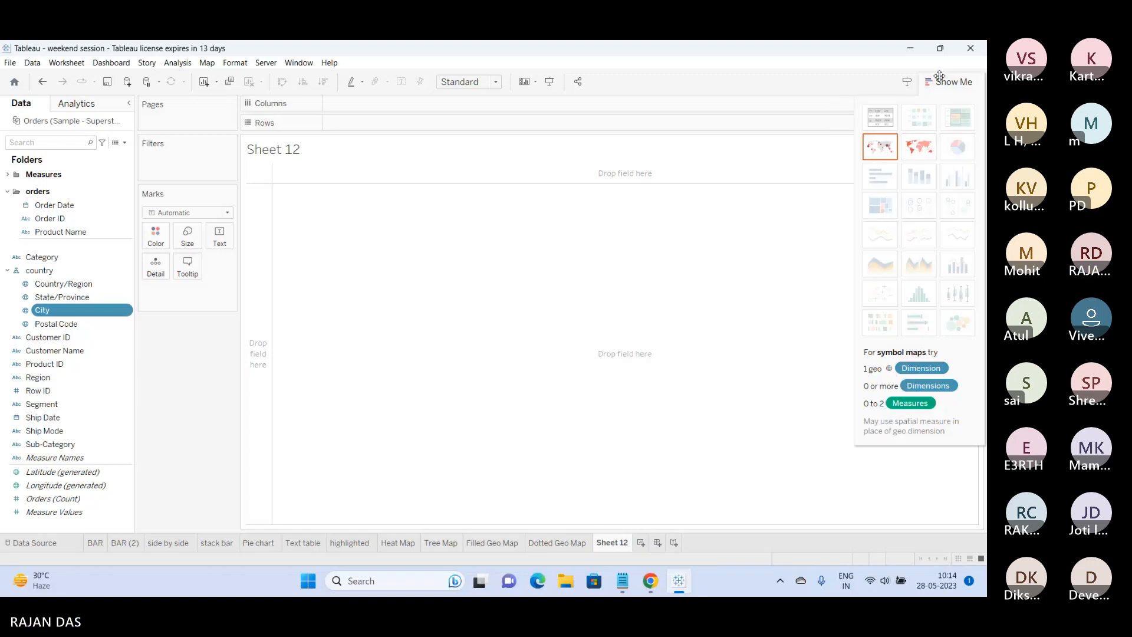
Switch to Notepad and replace the folder versus hierarchy heading with DIMENSION.
left_click(622, 581)
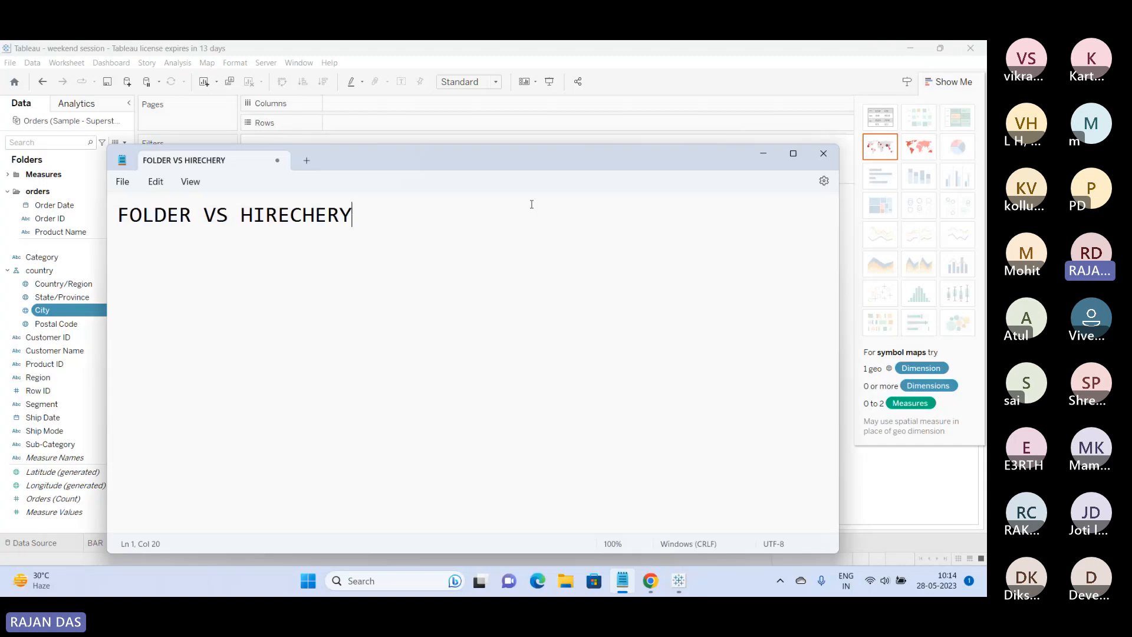
left_click_drag(531, 204, 112, 218)
type("DIMENM")
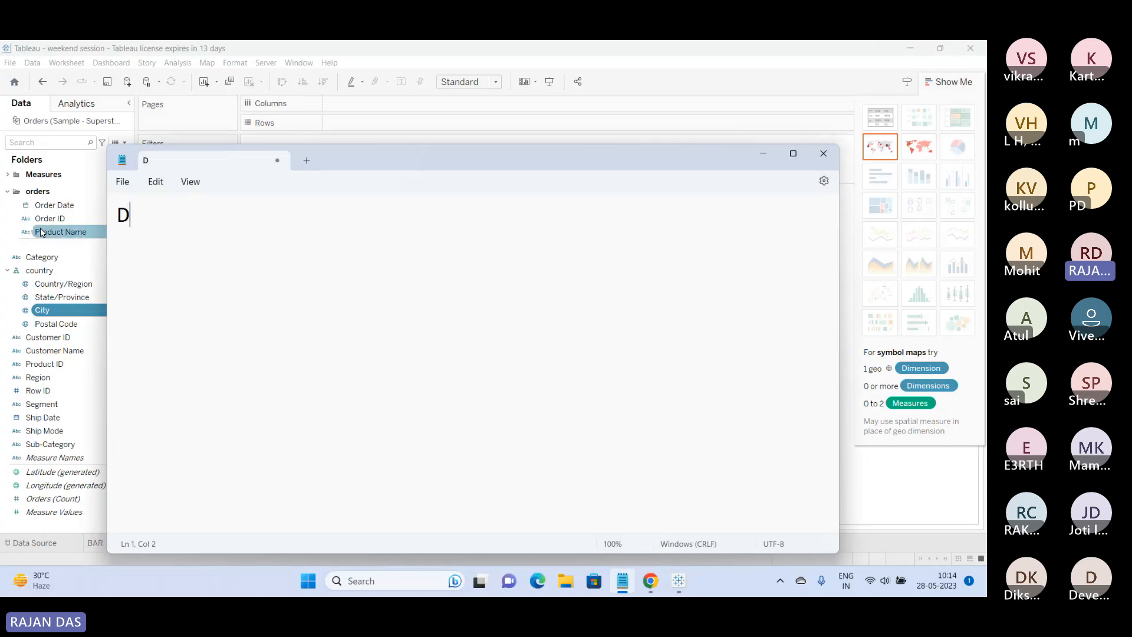
key("BackSpace")
key("BackSpace")
type("NSION VS")
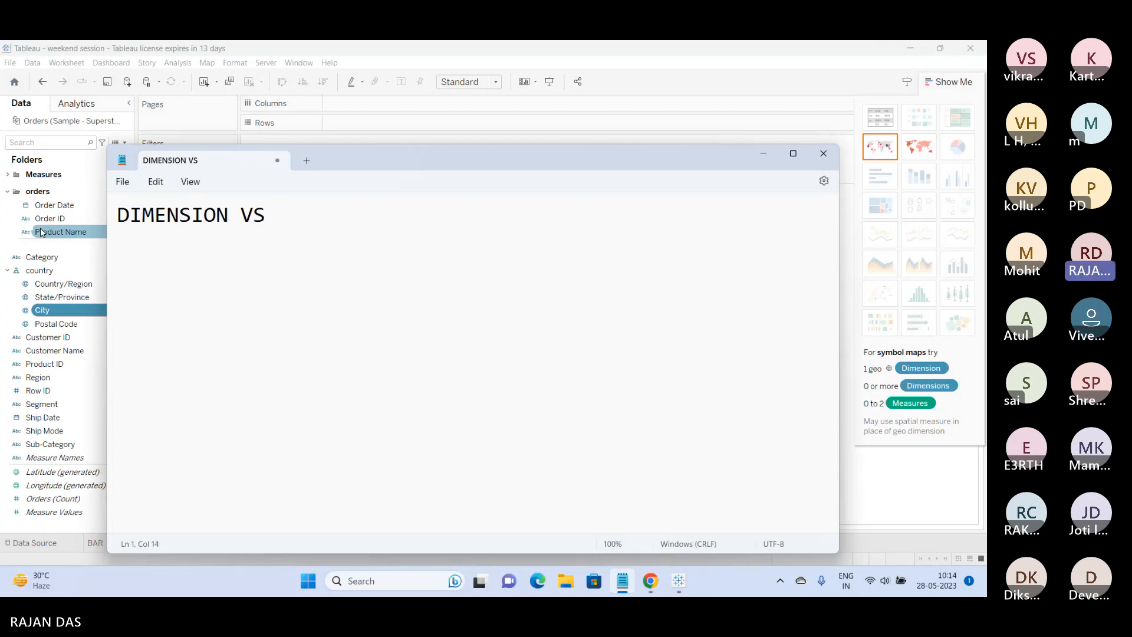
key("BackSpace")
key("BackSpace")
key("BackSpace")
Add the heading MEASURES three lines below DIMENSION in the note.
key("Return")
key("Return")
key("Return")
type("ME")
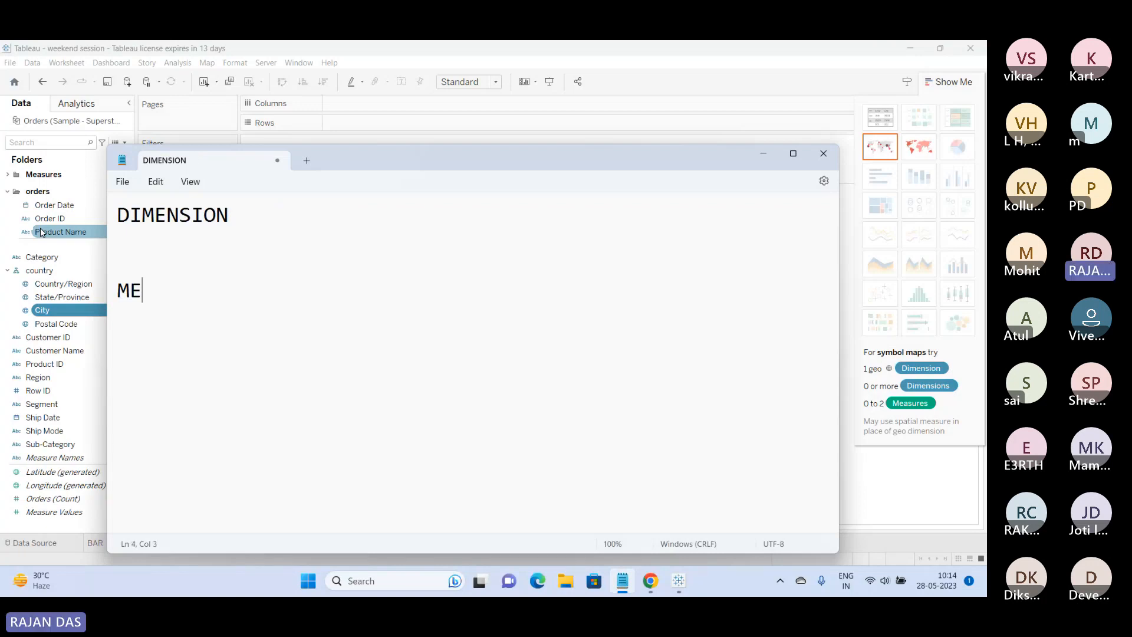
type("ASURES")
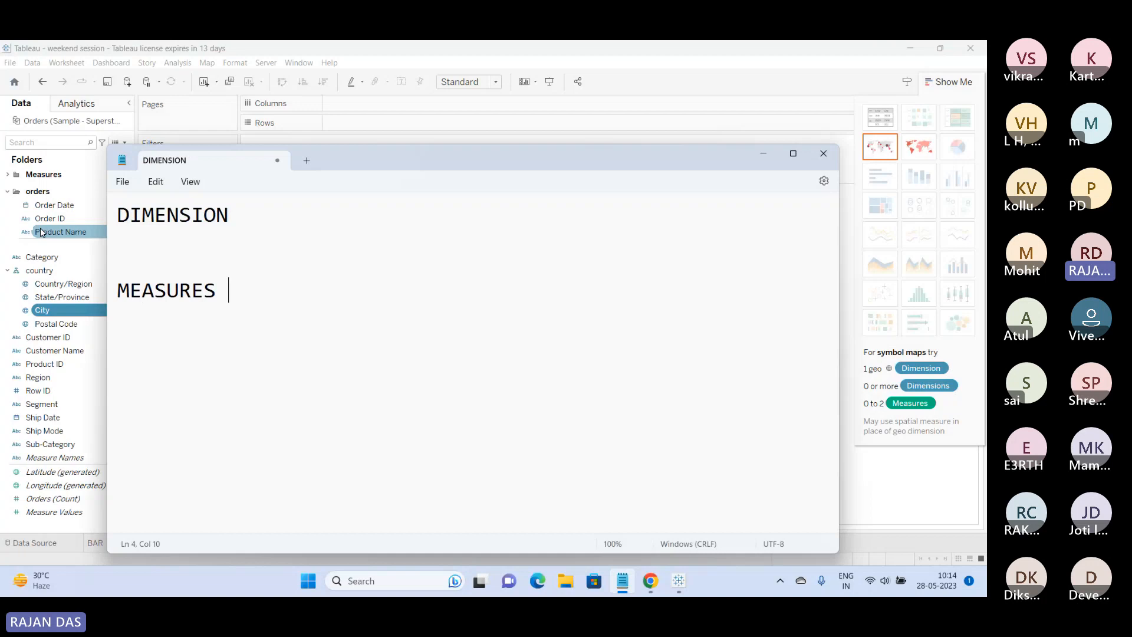
Switch back to Tableau, ungroup the Measures and orders folders, and collapse the country hierarchy.
left_click(953, 95)
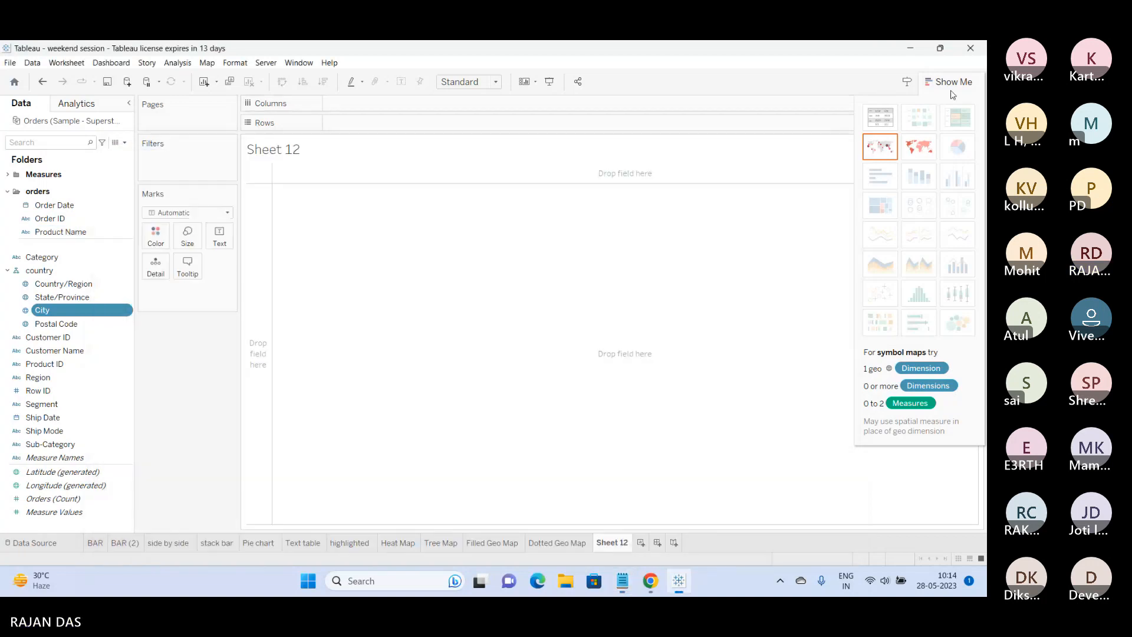
left_click(953, 87)
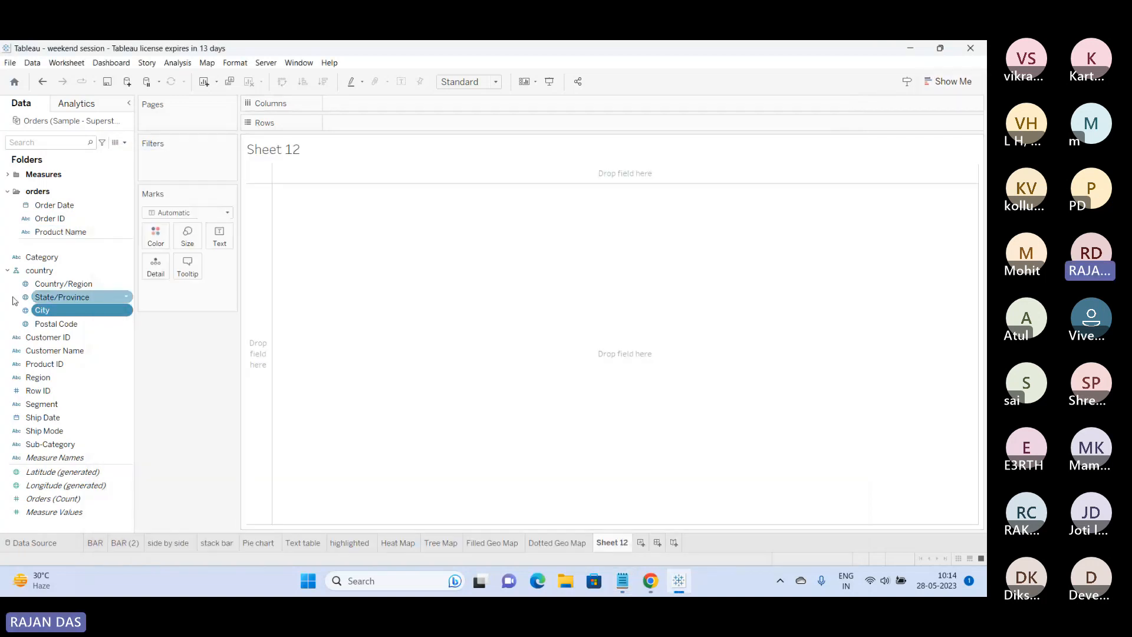
right_click(27, 177)
left_click(59, 197)
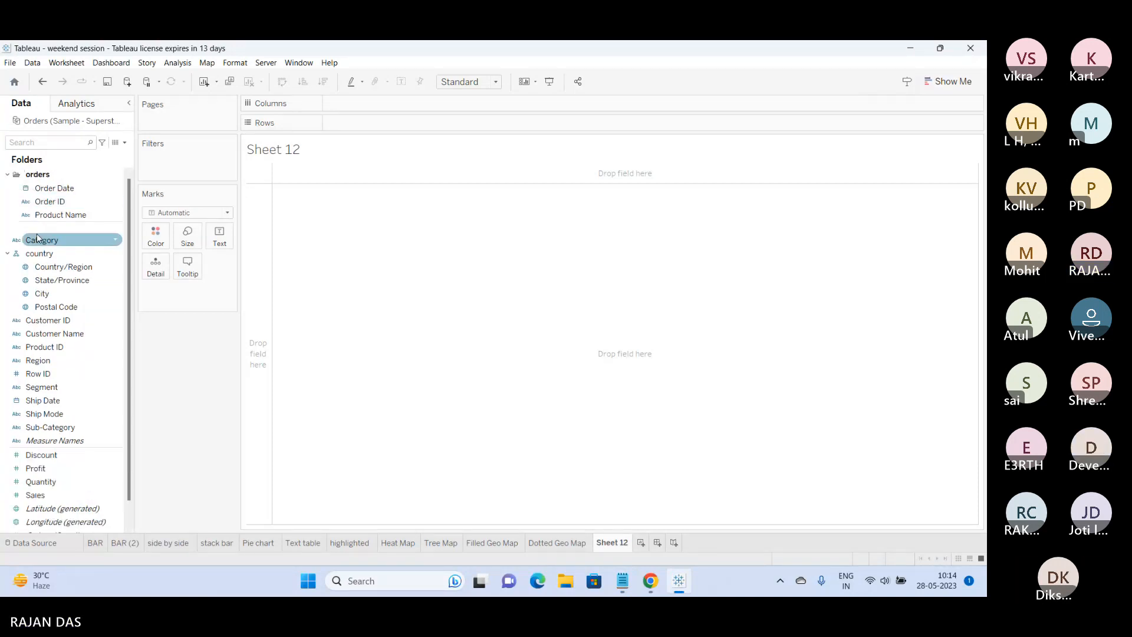
right_click(36, 174)
left_click(56, 197)
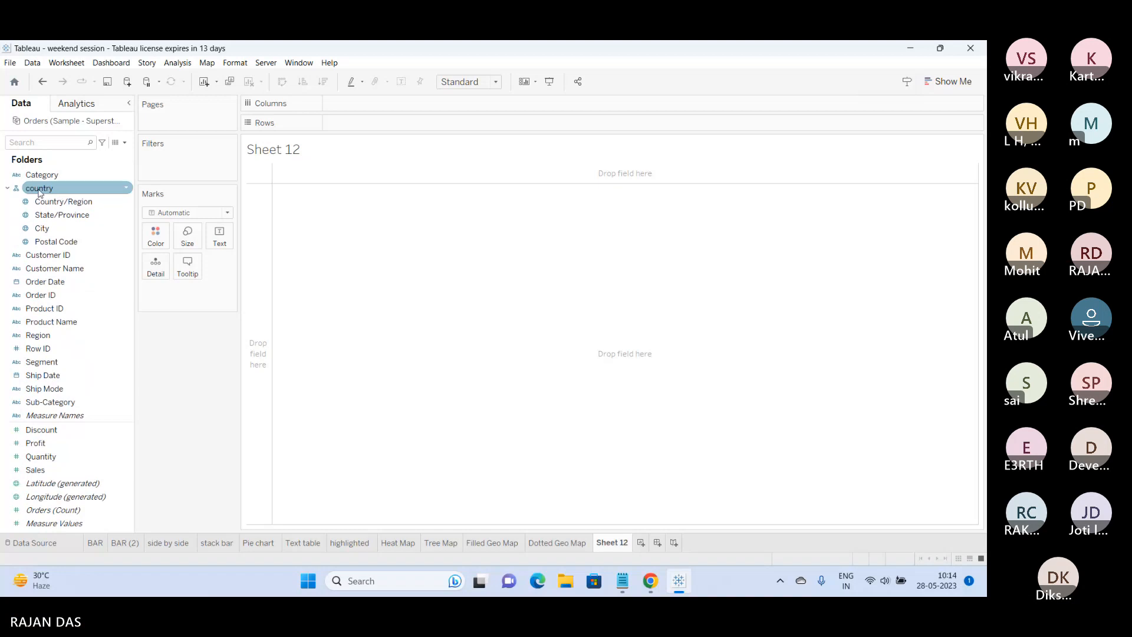
left_click(7, 188)
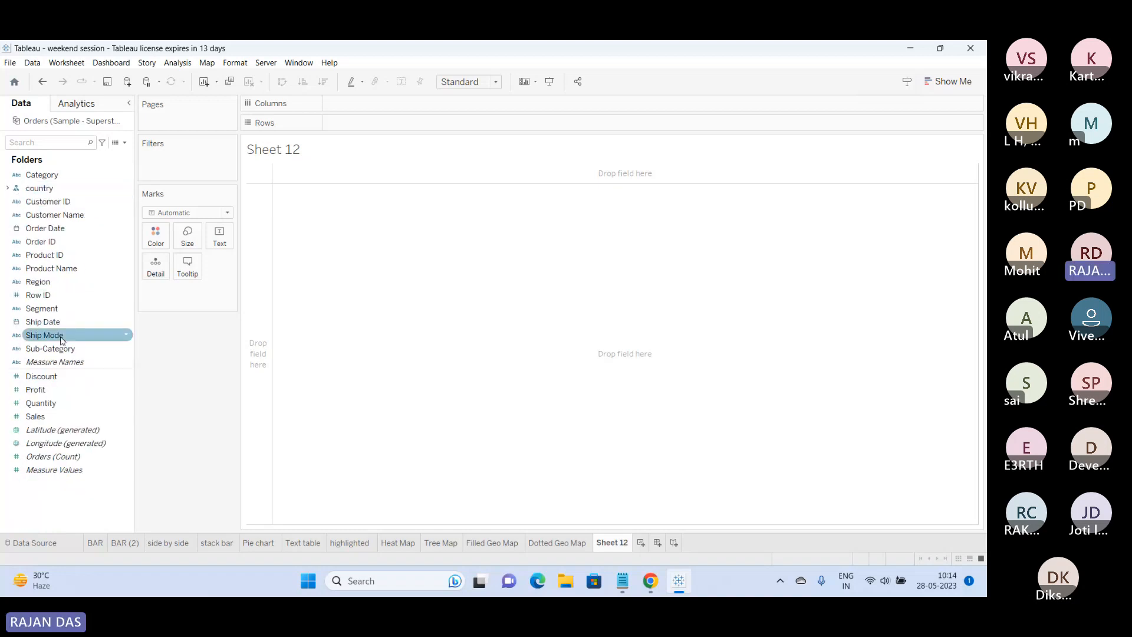
Review the DIMENSION and MEASURES headings in Notepad and return to the field list in Tableau.
left_click(622, 580)
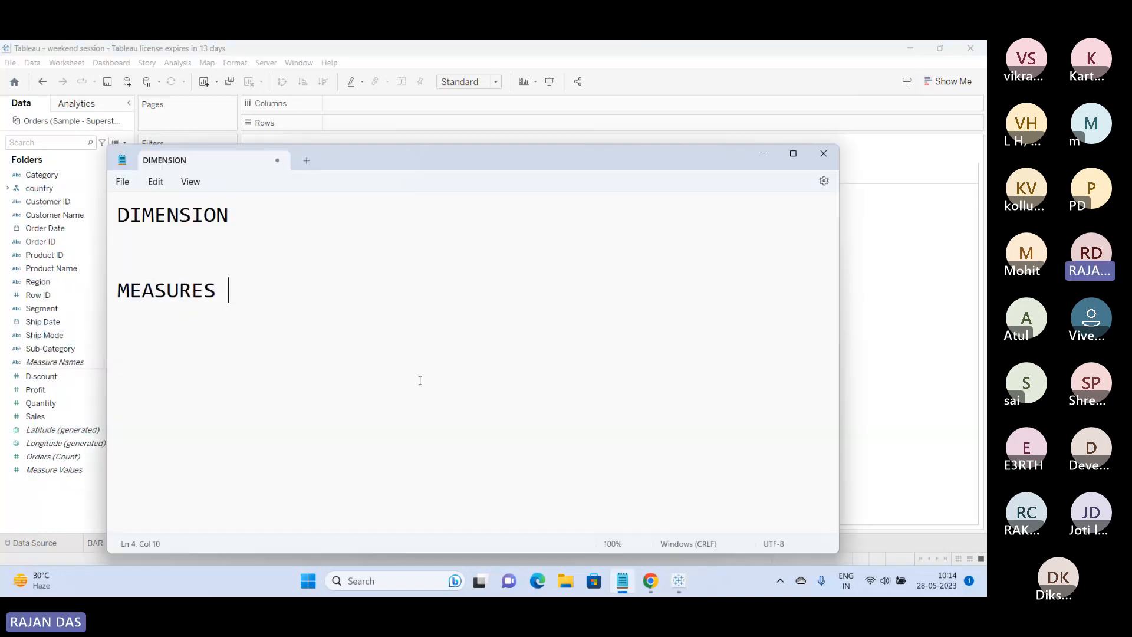
left_click(622, 64)
left_click(85, 404)
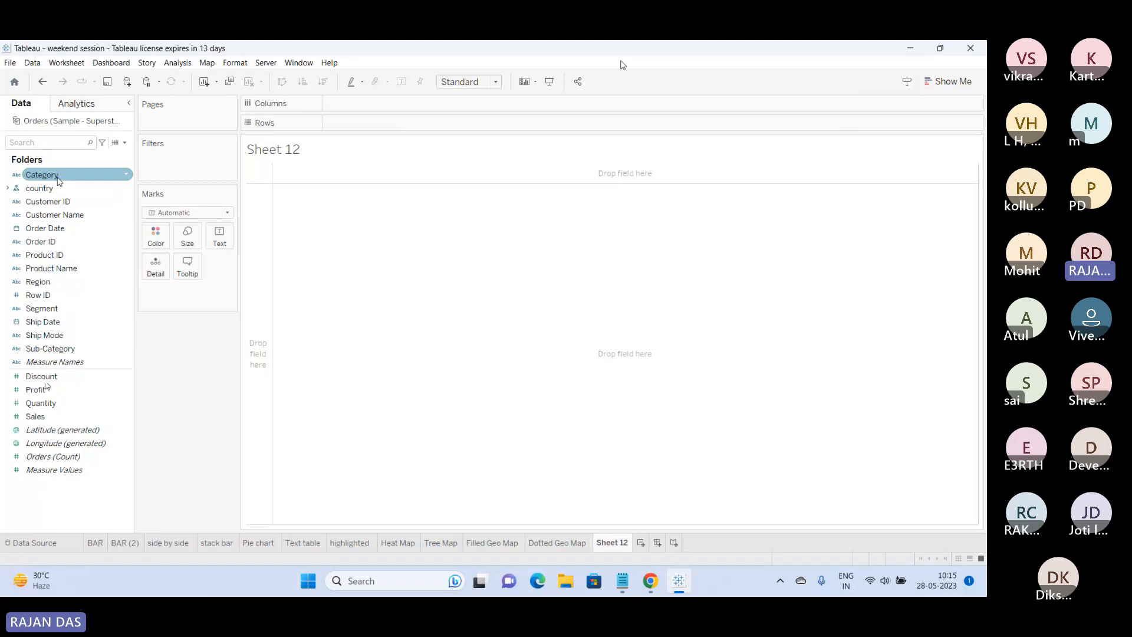
Switch to the Microsoft Teams meeting in Chrome, admit the guest waiting in the lobby, and return to Tableau.
mouse_move(650, 581)
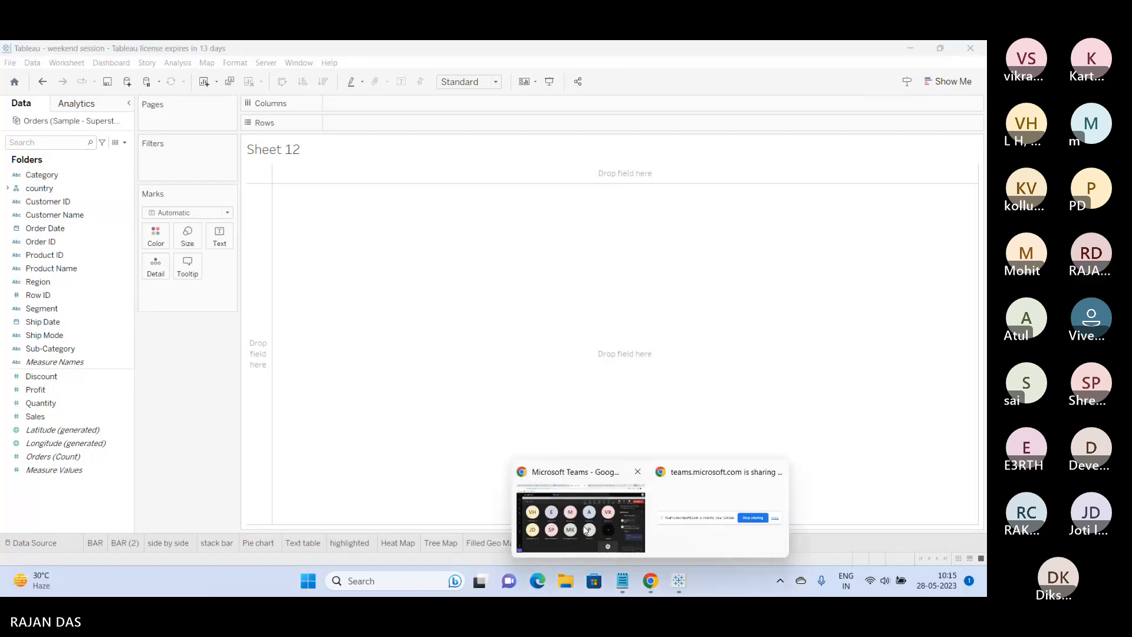
left_click(586, 531)
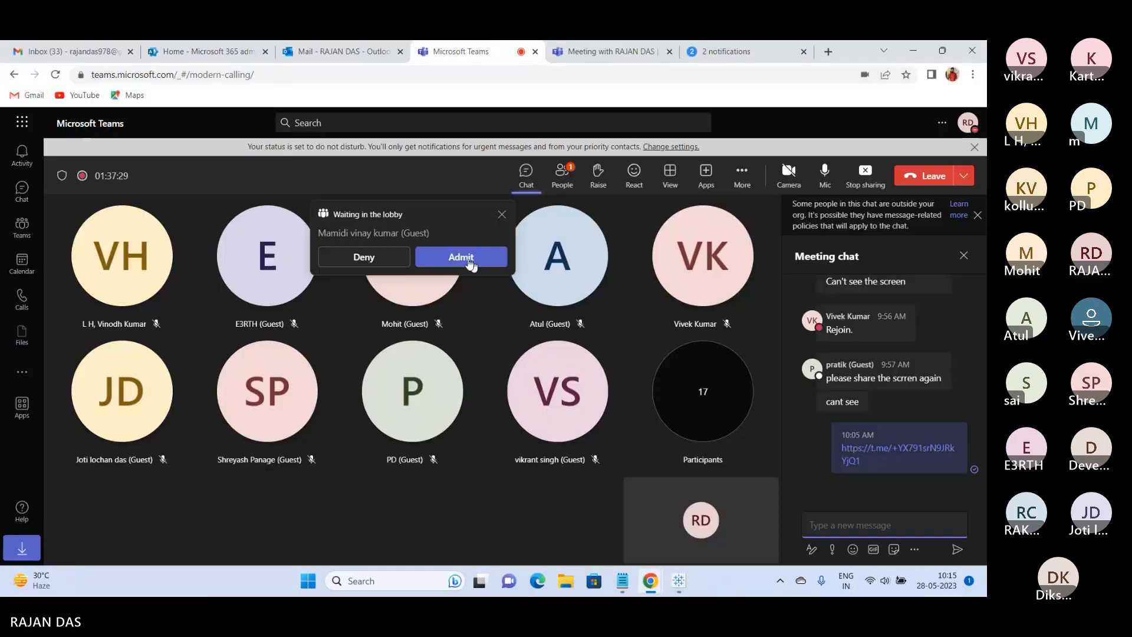
left_click(465, 258)
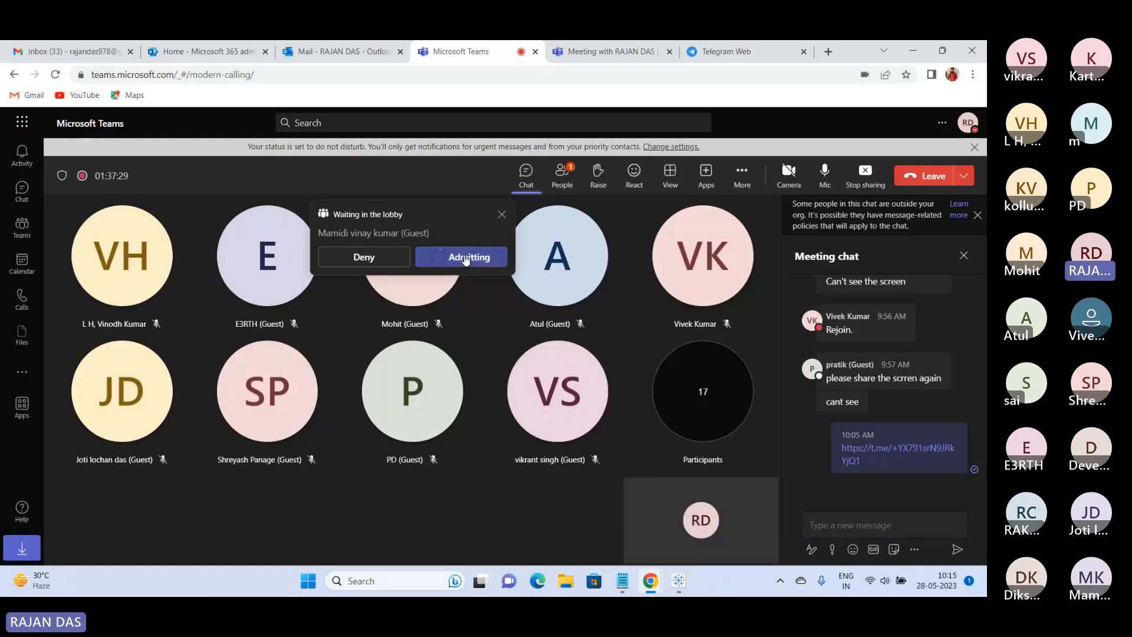
left_click(911, 53)
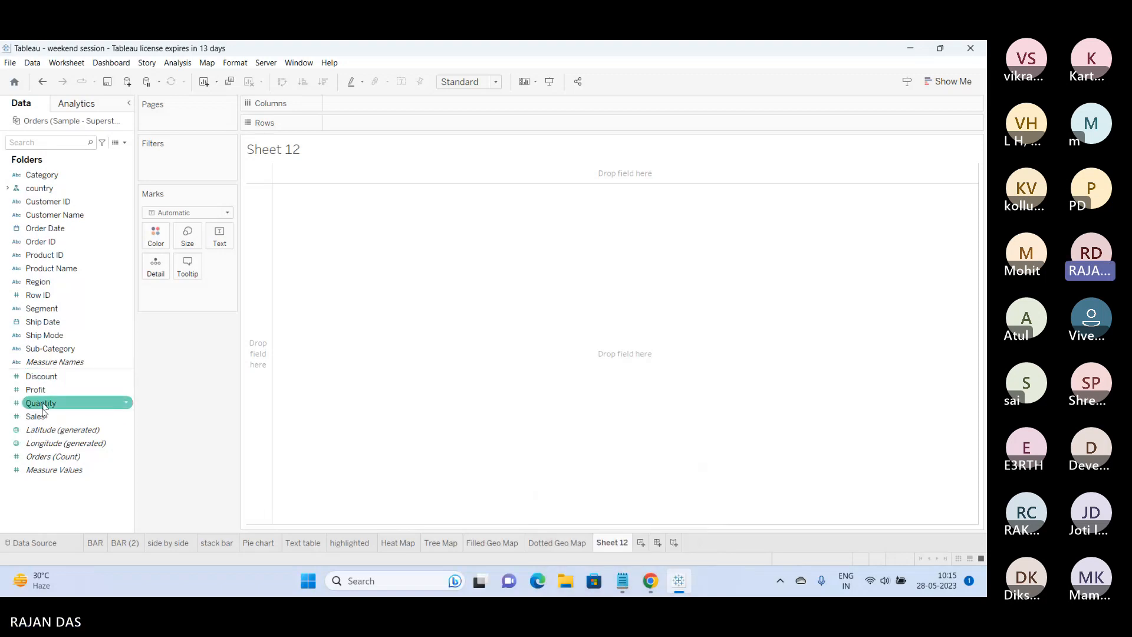
Add Sales, Quantity, Profit and Discount as text marks on Sheet 12, and clear the sheet.
left_click_drag(40, 415, 220, 235)
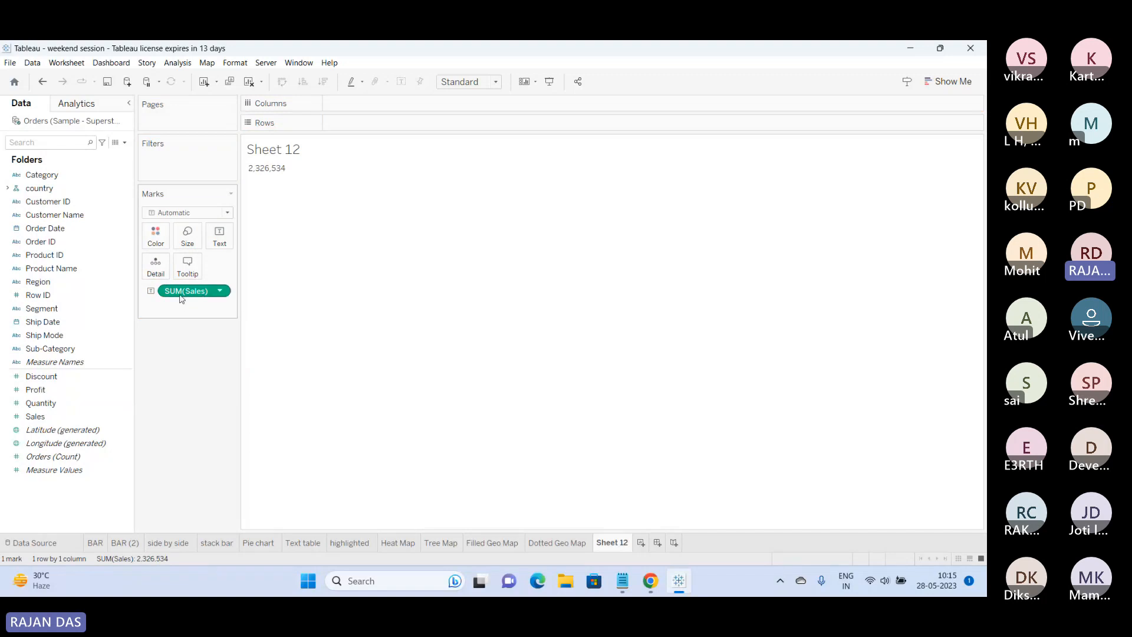
left_click_drag(40, 403, 219, 235)
left_click(47, 393)
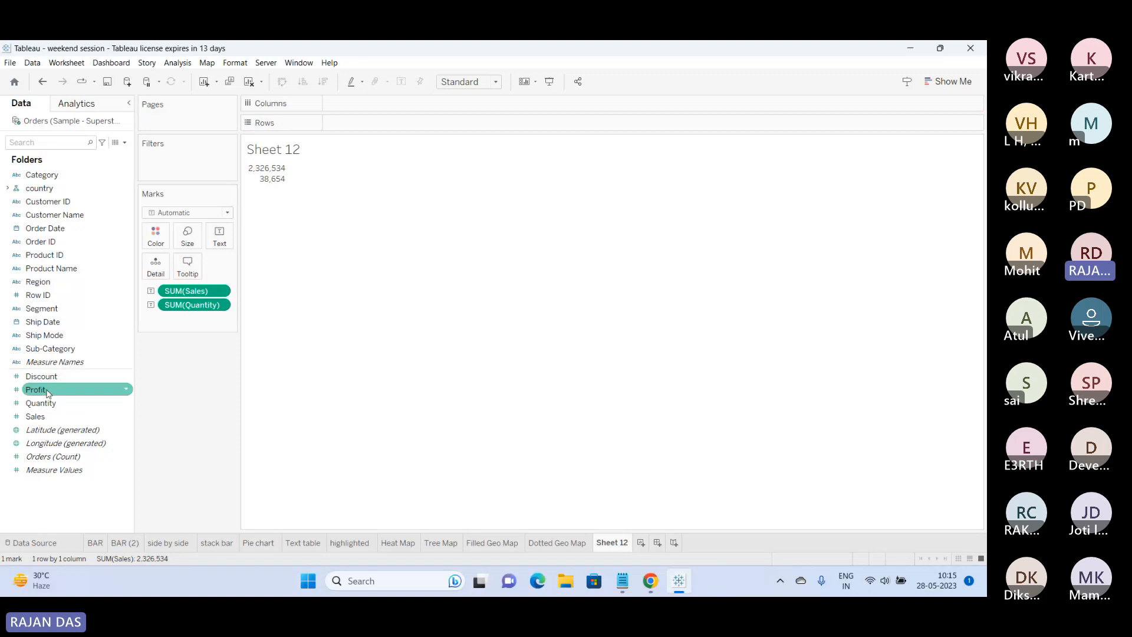
left_click_drag(47, 394, 217, 243)
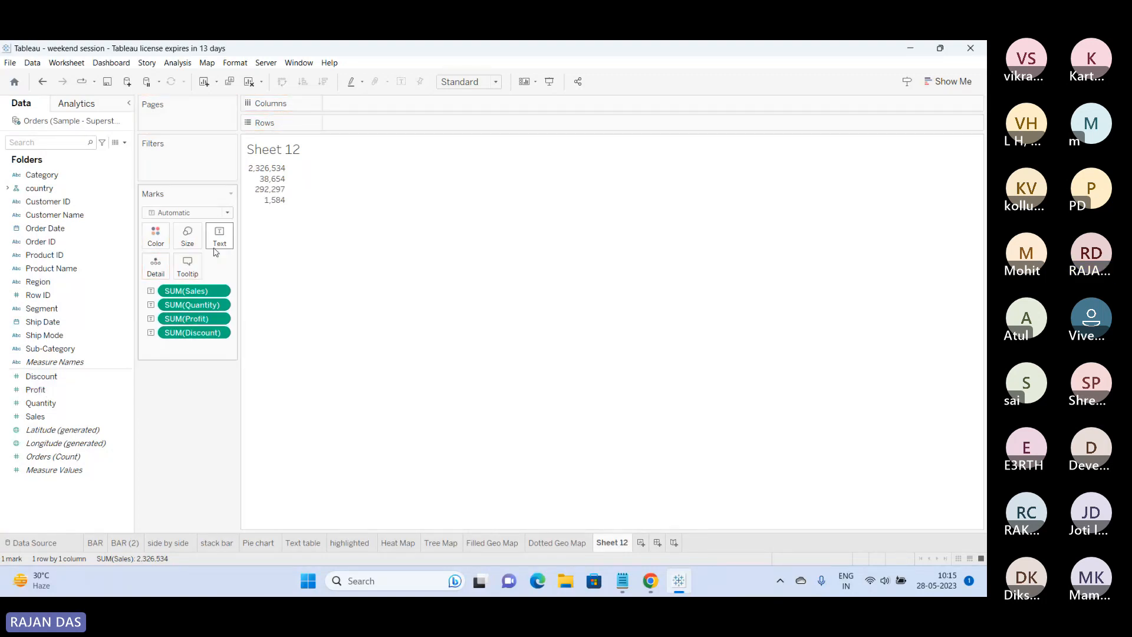
left_click(249, 82)
Place the Category dimension on the rows and clear the sheet.
left_click_drag(50, 178, 366, 125)
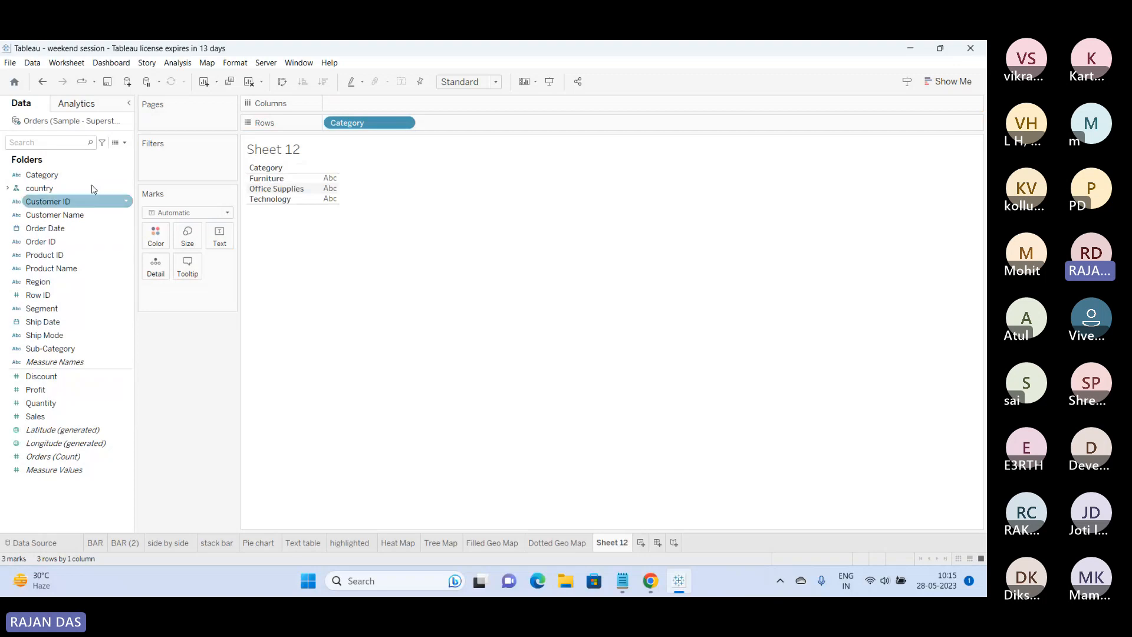
left_click(249, 83)
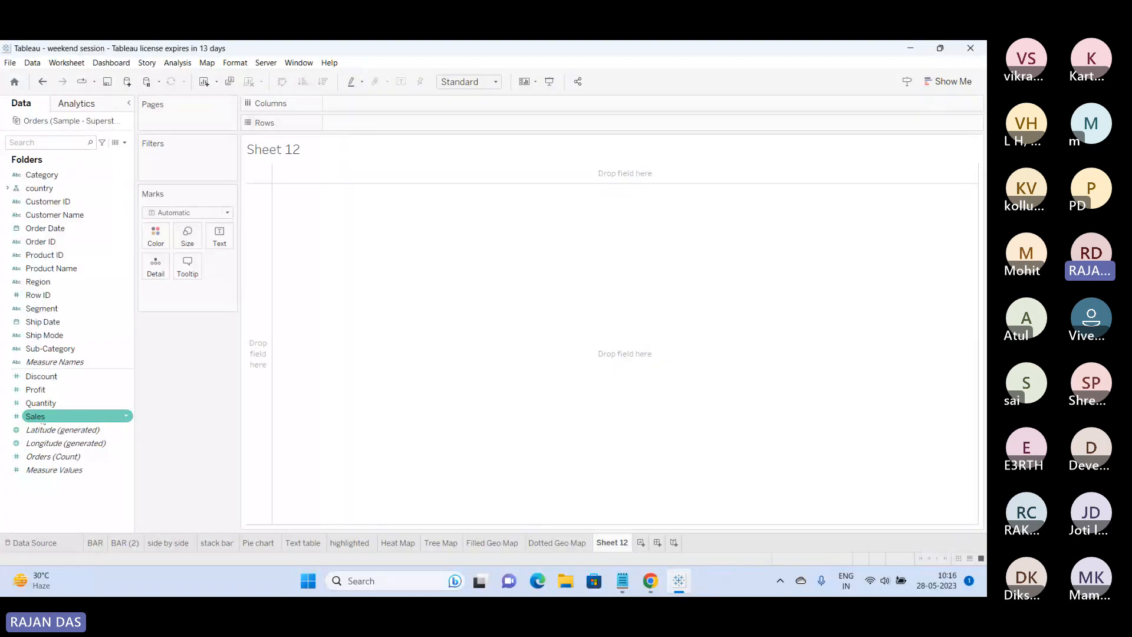
Add Quantity as a text mark together with the Sales measure, and clear the resulting view.
left_click(48, 417)
left_click_drag(41, 403, 219, 236)
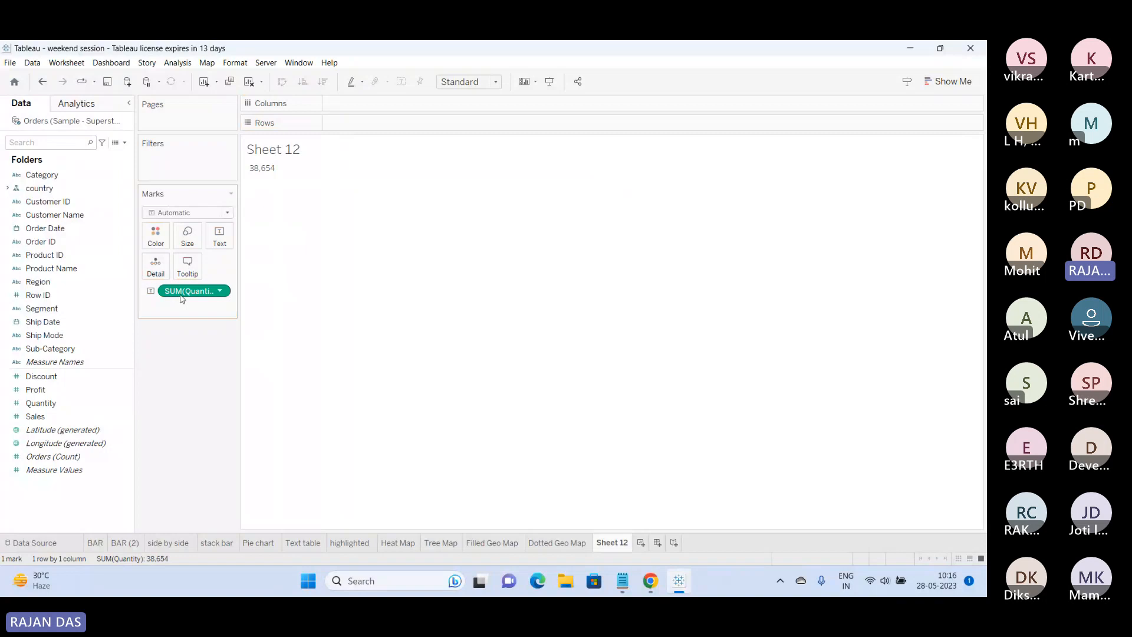
double_click(37, 416)
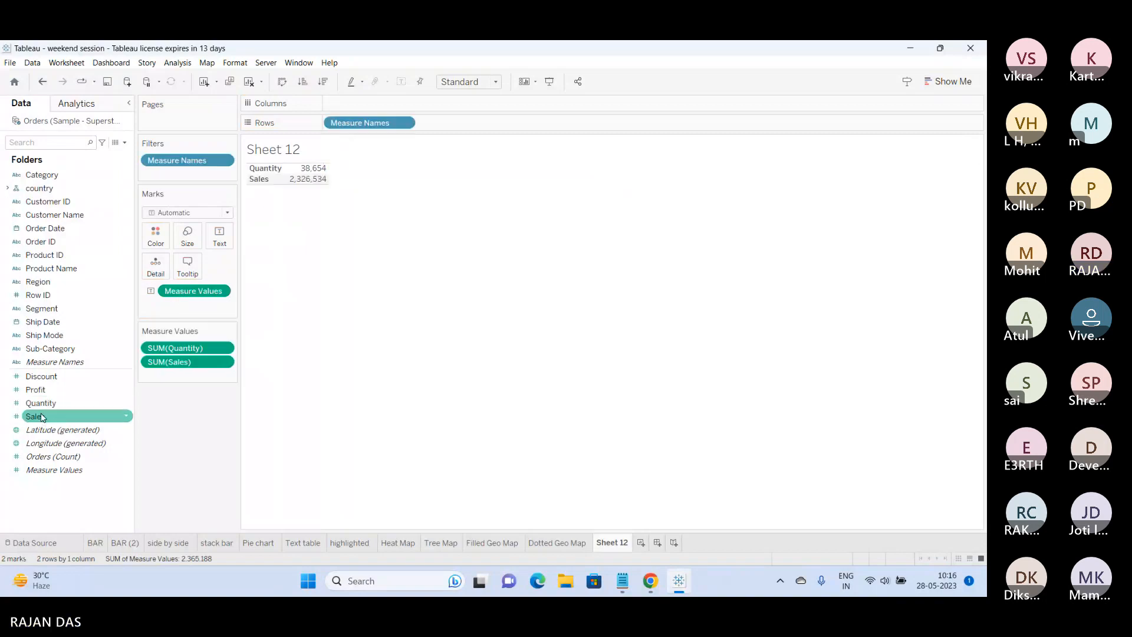
left_click(249, 82)
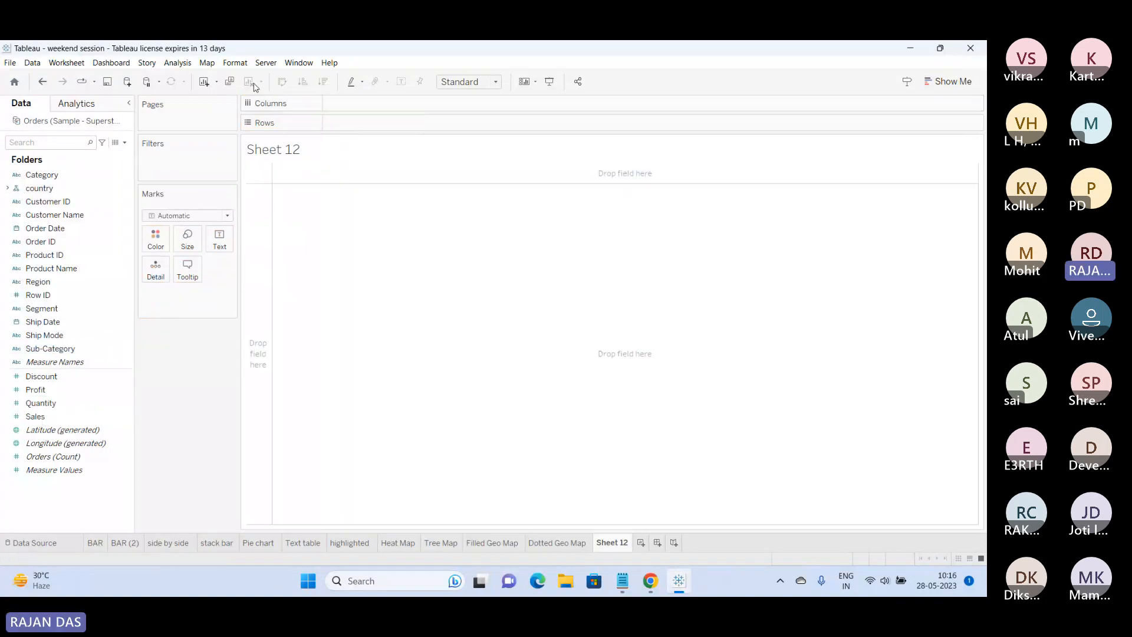
Display Discount, Profit, Quantity and Sales as text marks on the empty sheet.
left_click_drag(56, 362, 228, 237)
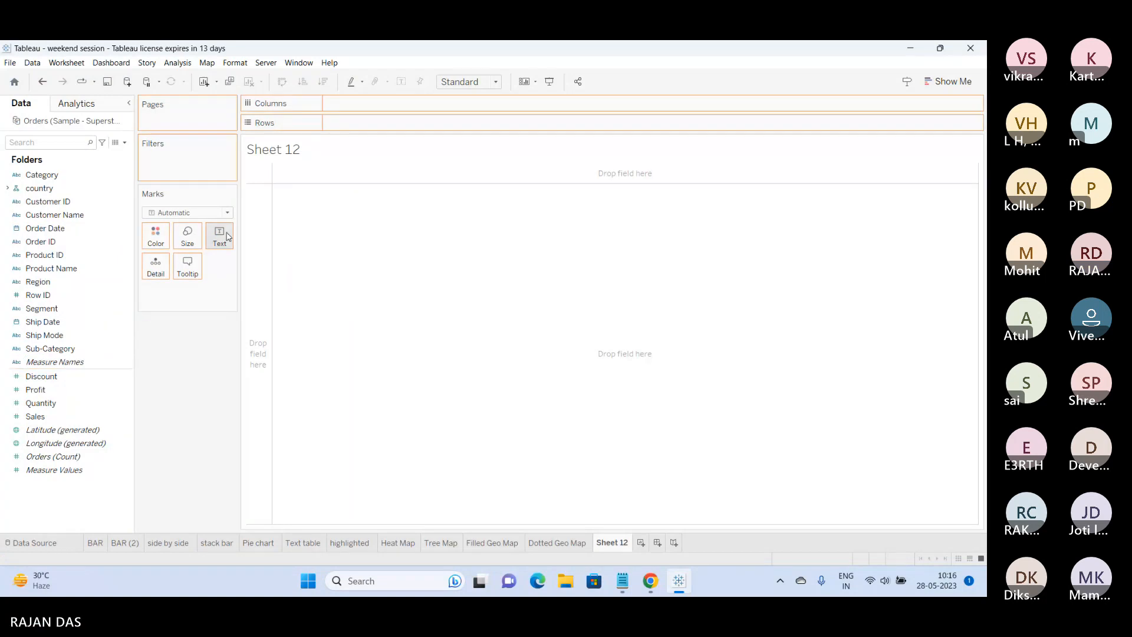
left_click_drag(36, 390, 212, 239)
left_click(52, 405)
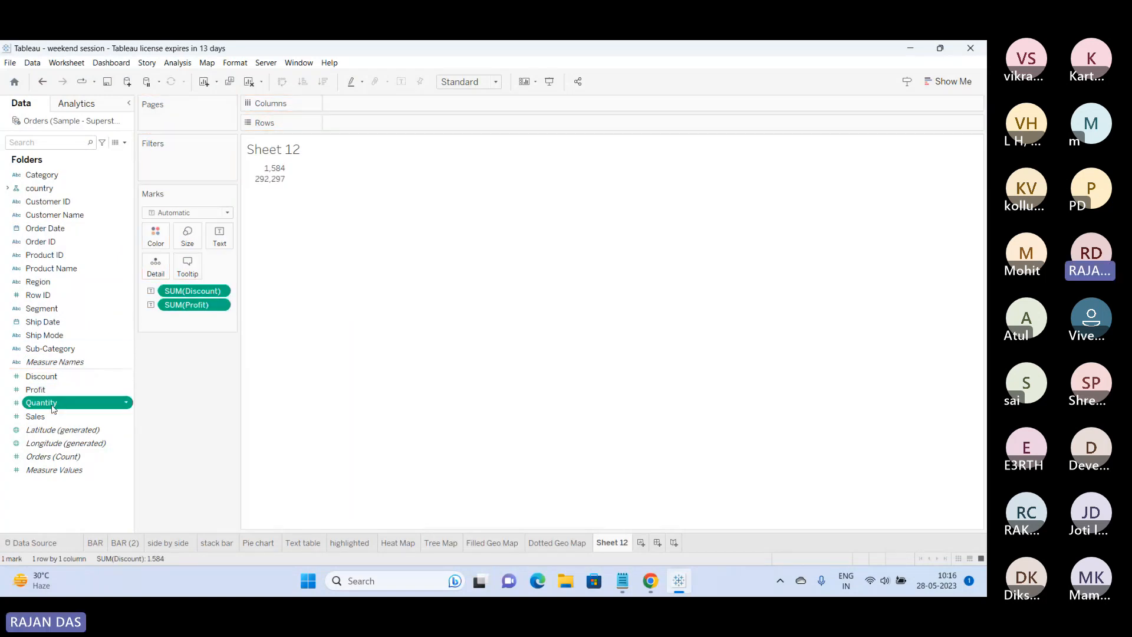
double_click(52, 406)
left_click_drag(35, 416, 215, 245)
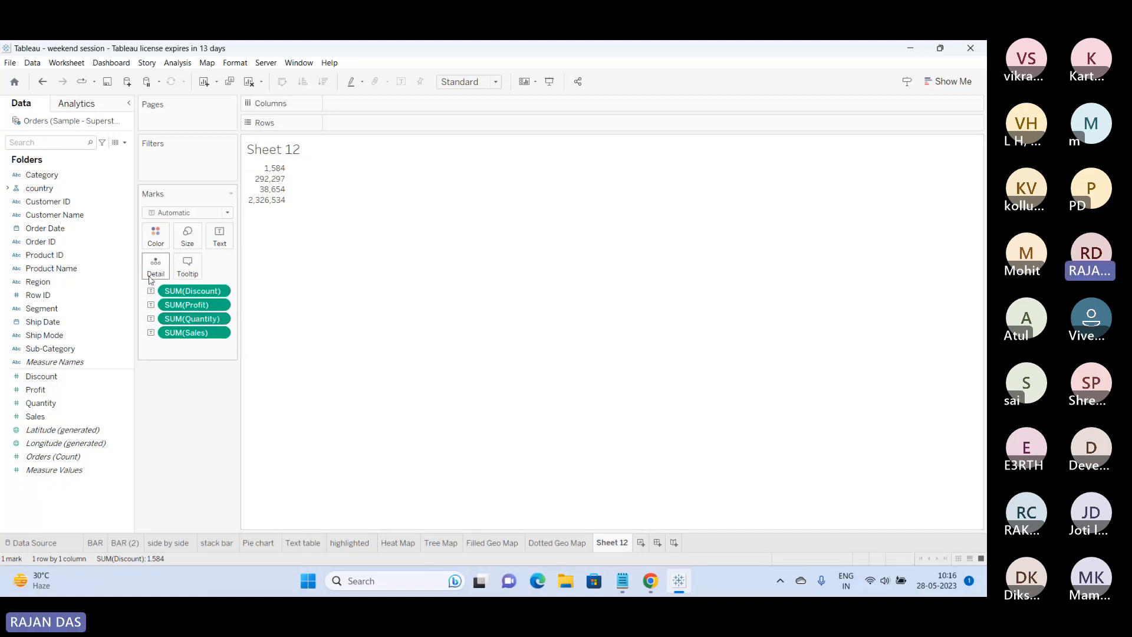
Examine the default aggregation options of the Sales field in the data source.
left_click(48, 418)
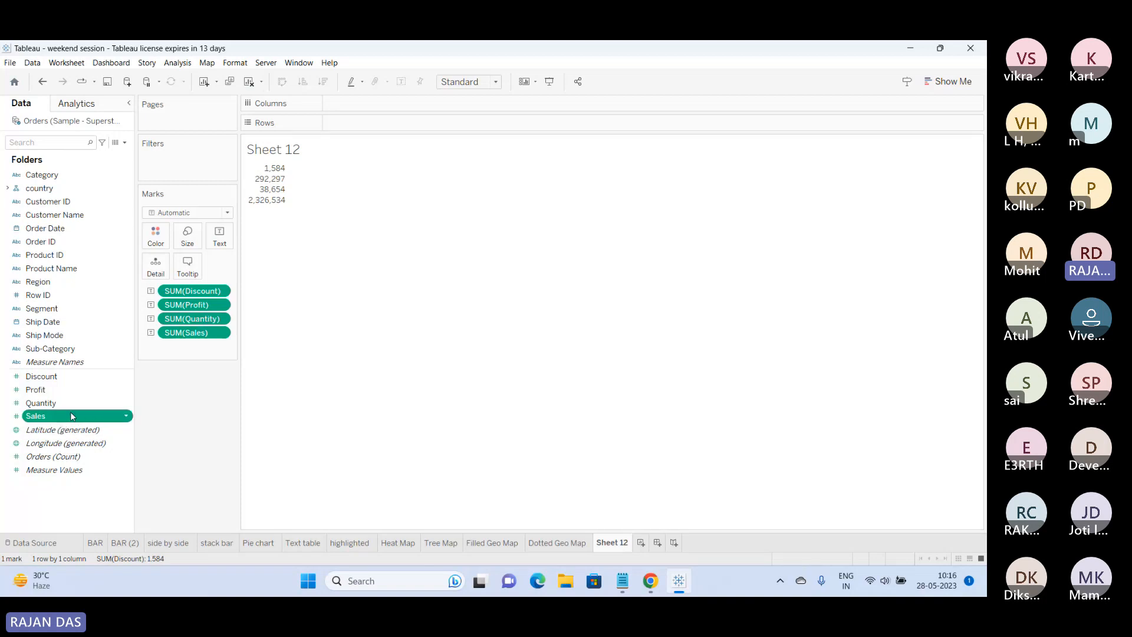
right_click(75, 421)
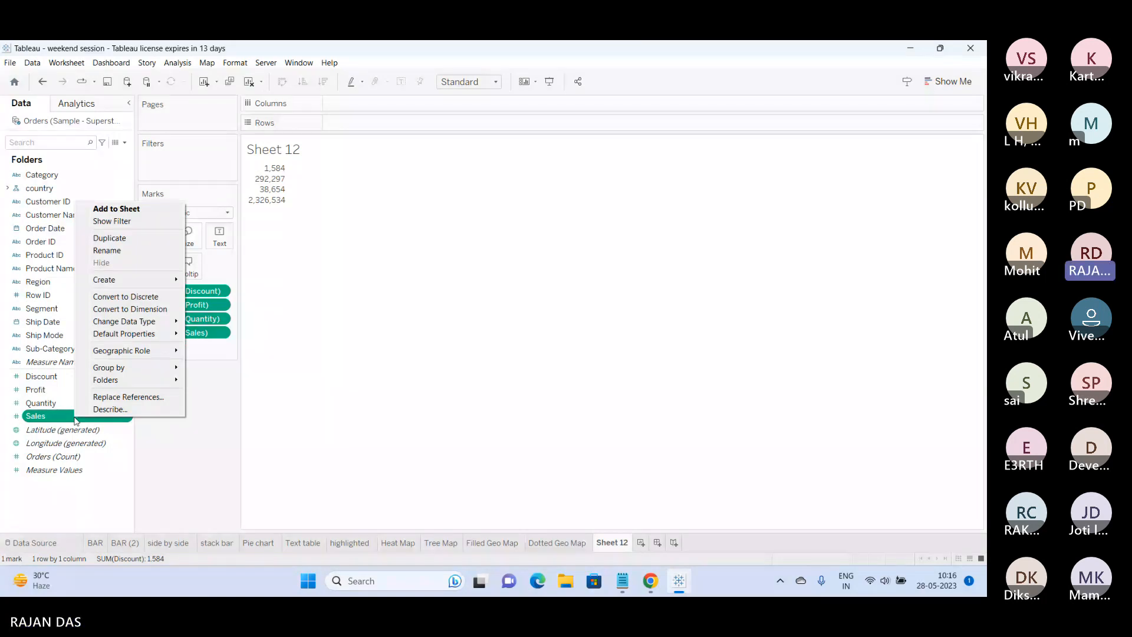
mouse_move(135, 334)
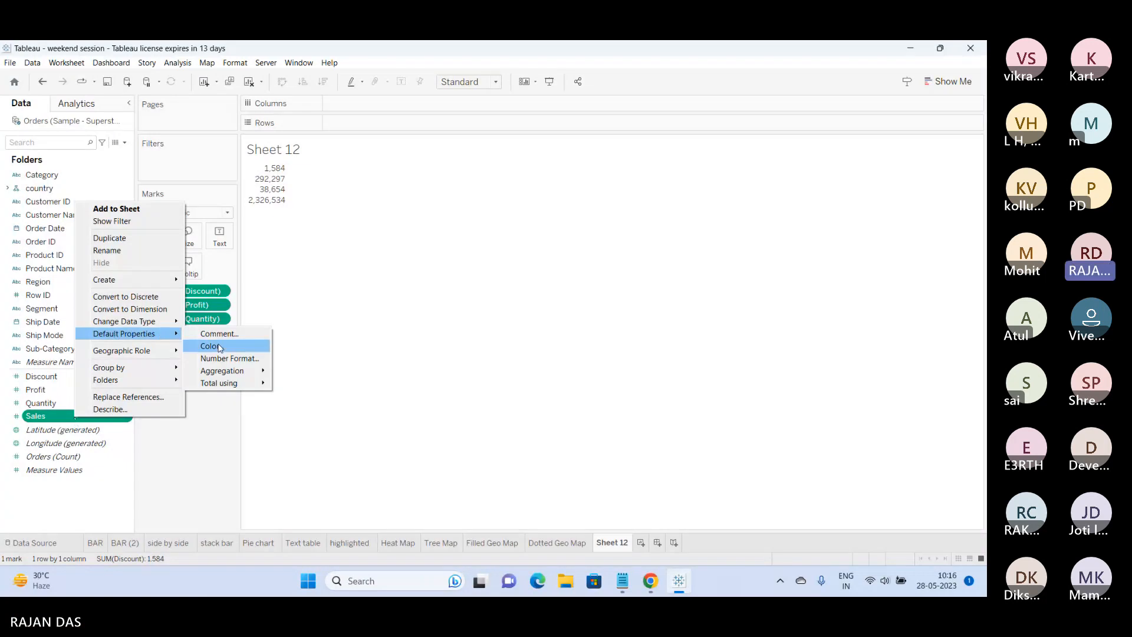
mouse_move(222, 372)
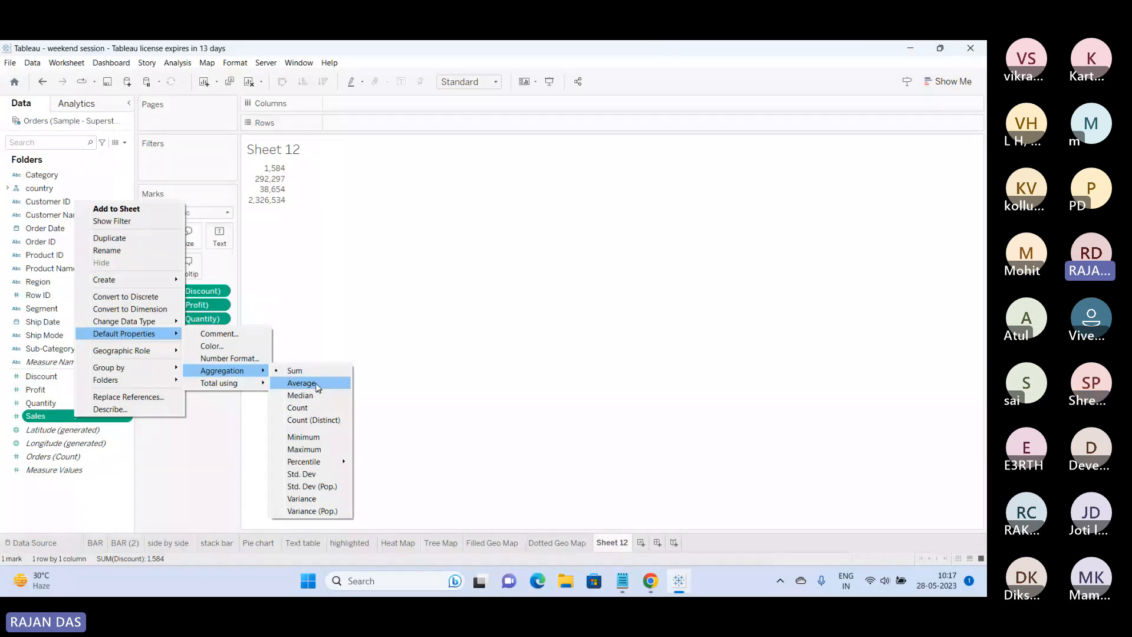
left_click(362, 297)
Remove Quantity, Profit and Discount from the marks, keeping only Sales.
left_click(197, 317)
key("Delete")
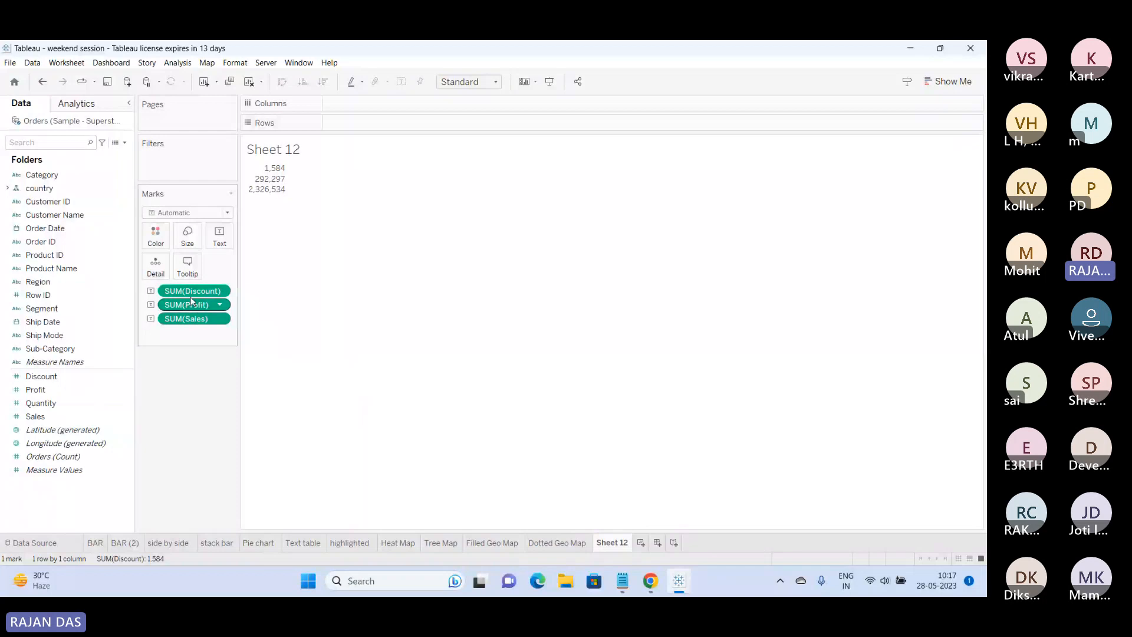
left_click(192, 303)
key("Delete")
left_click(199, 292)
key("Delete")
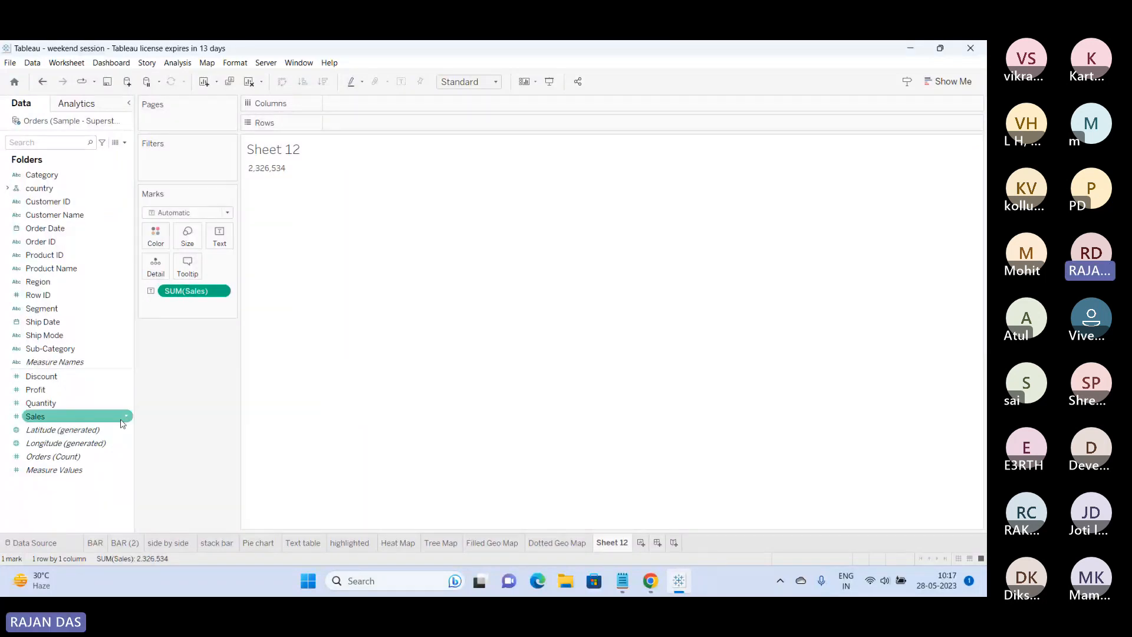
Set the default aggregation of the Sales field to Average.
right_click(57, 417)
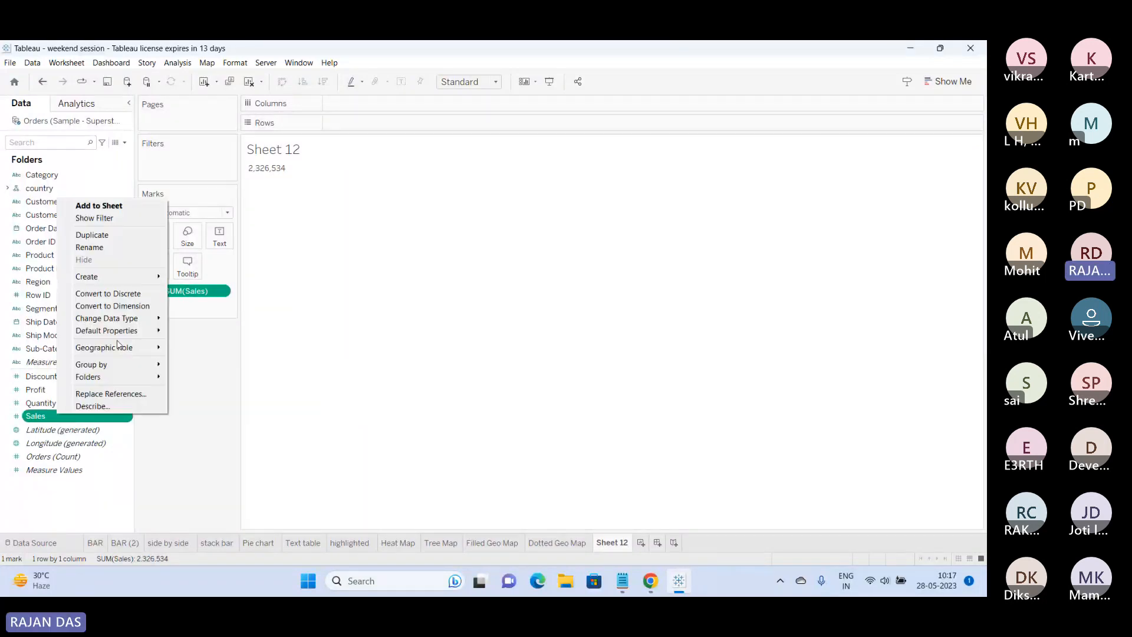
mouse_move(157, 331)
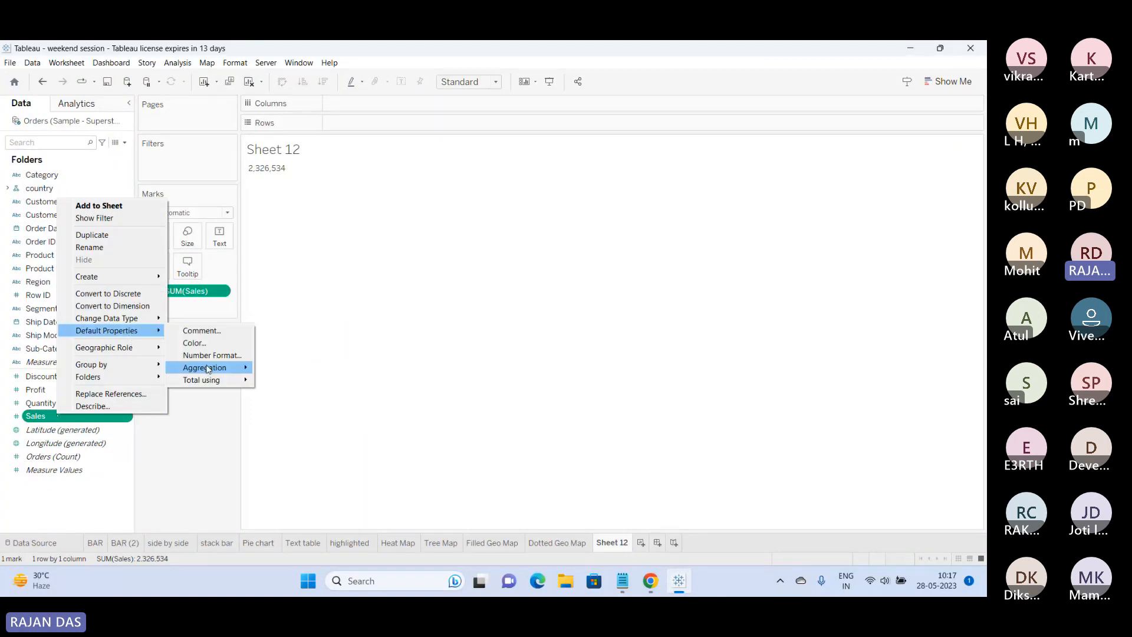
mouse_move(207, 368)
left_click(281, 382)
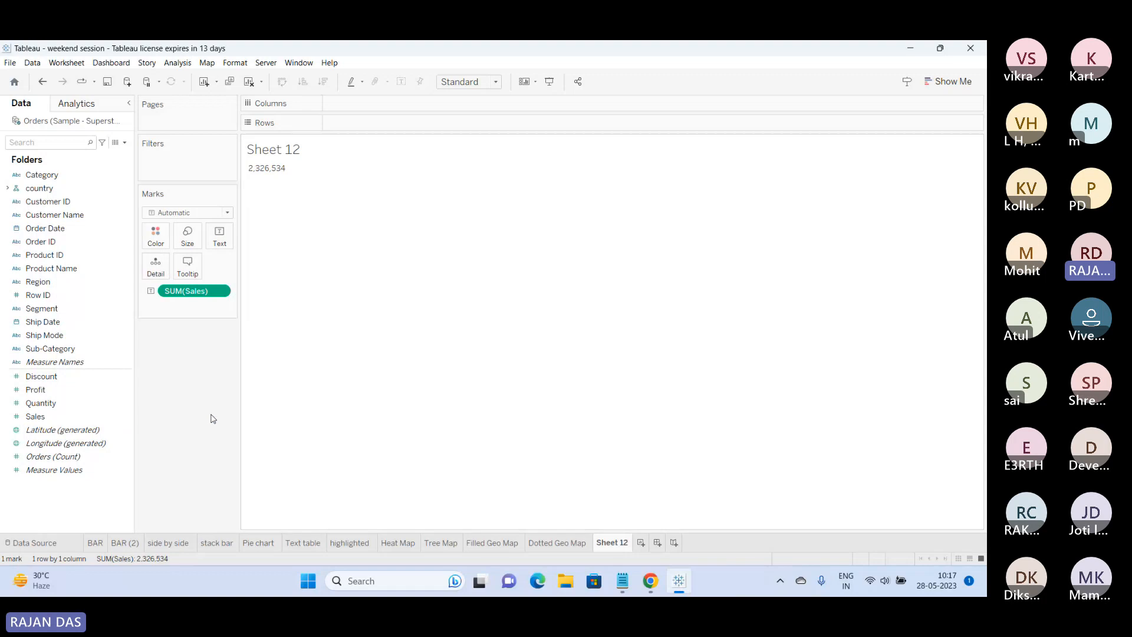
Check which default aggregation is assigned to the Sales field.
left_click(47, 419)
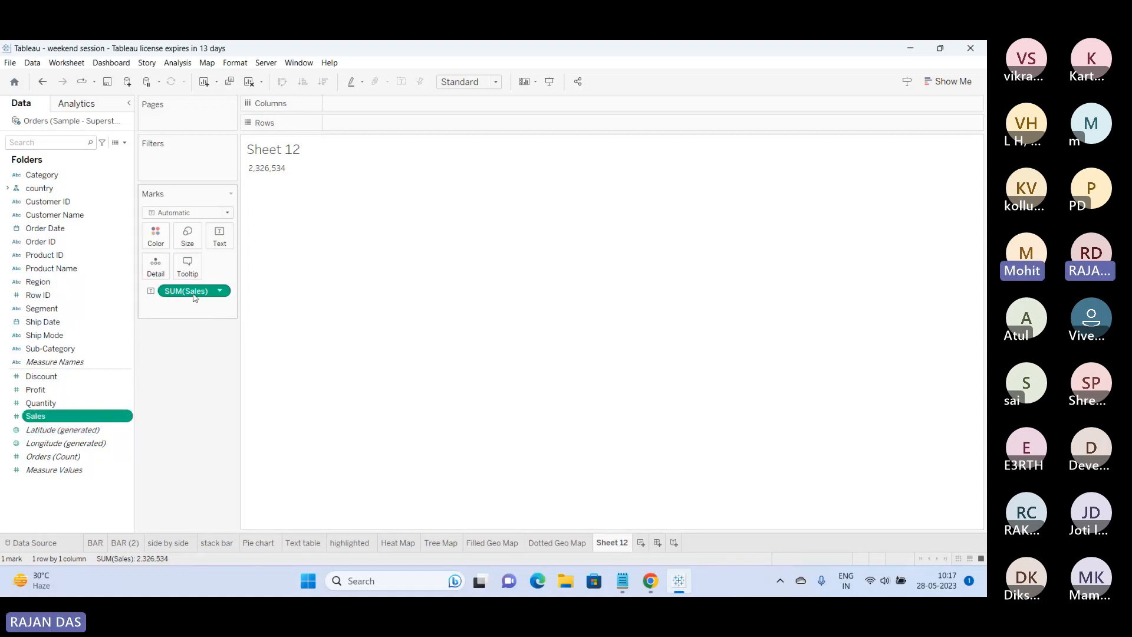
right_click(91, 423)
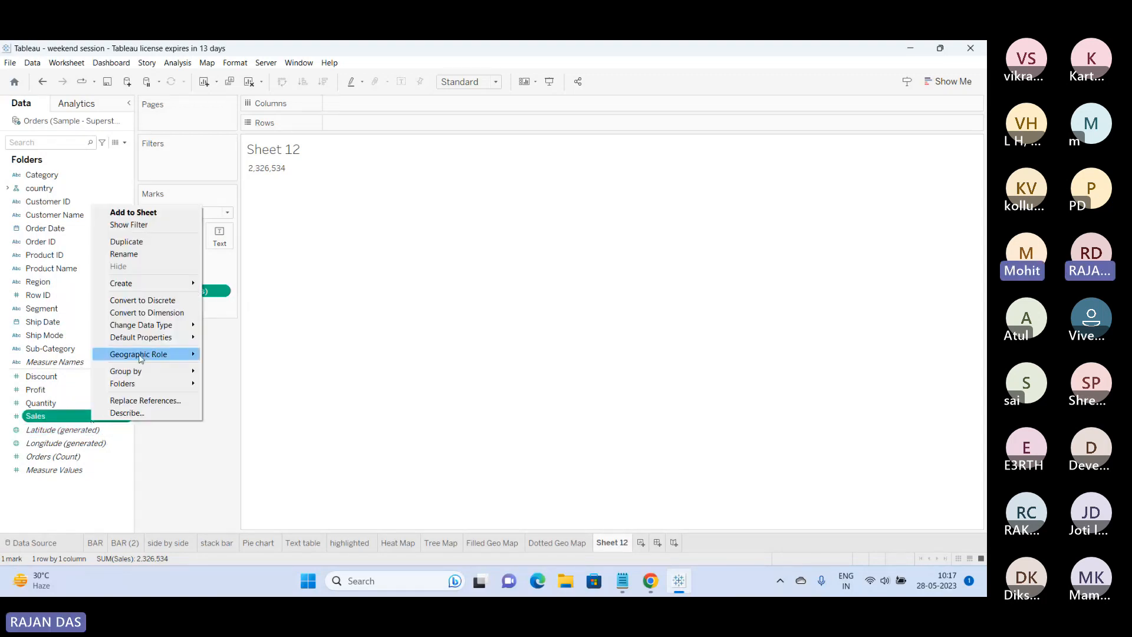
mouse_move(148, 337)
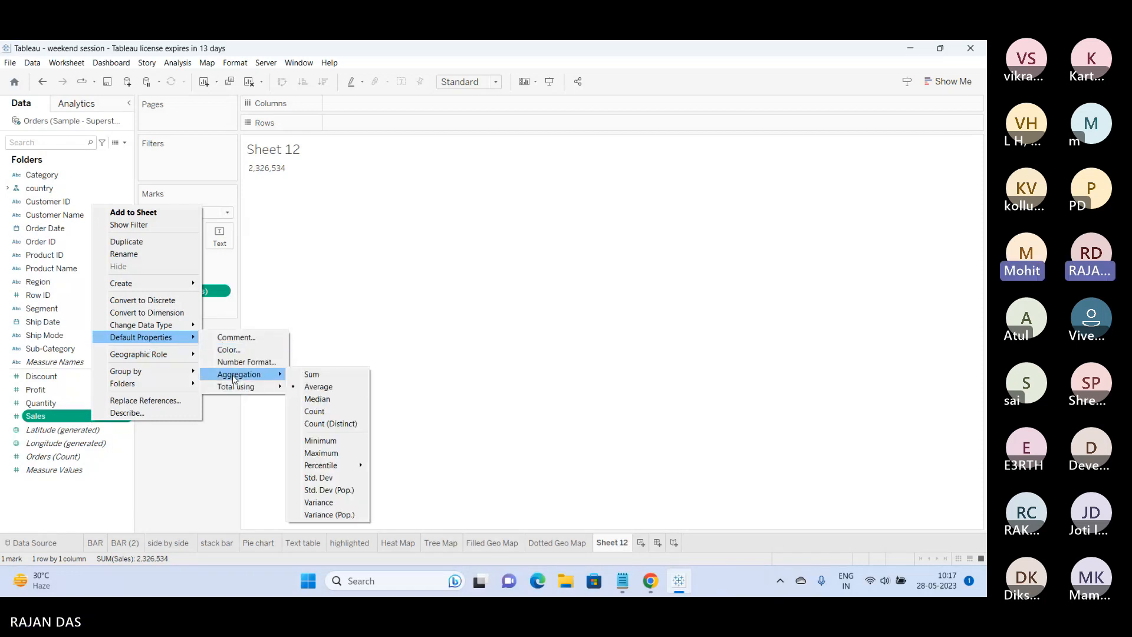
left_click(348, 337)
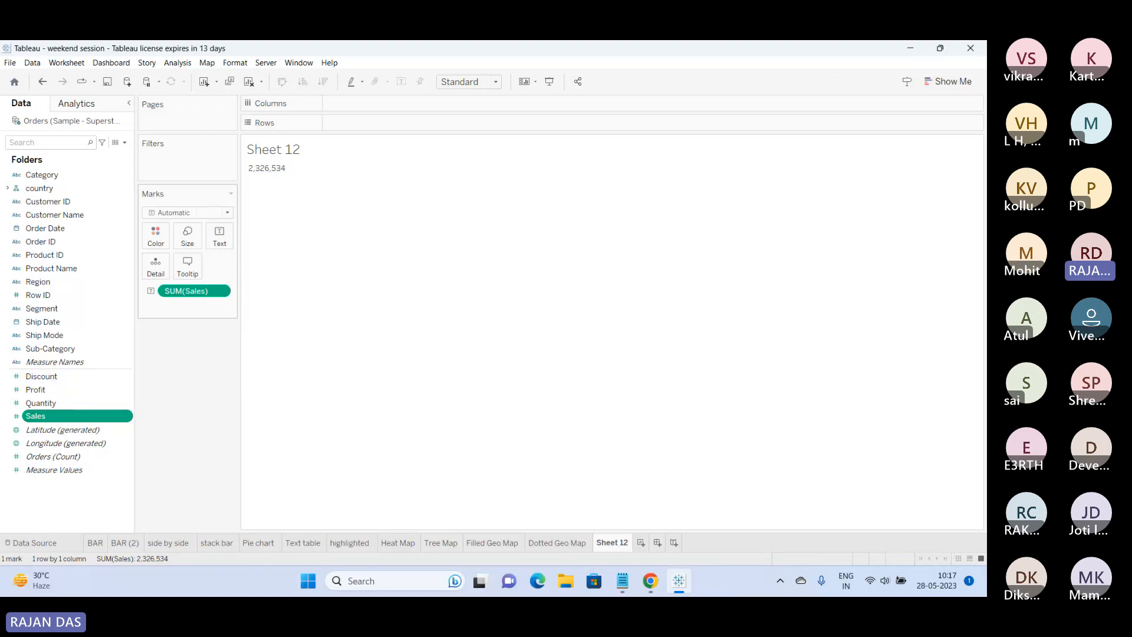
Create a new worksheet and display the Sales measure as text on it.
left_click(639, 539)
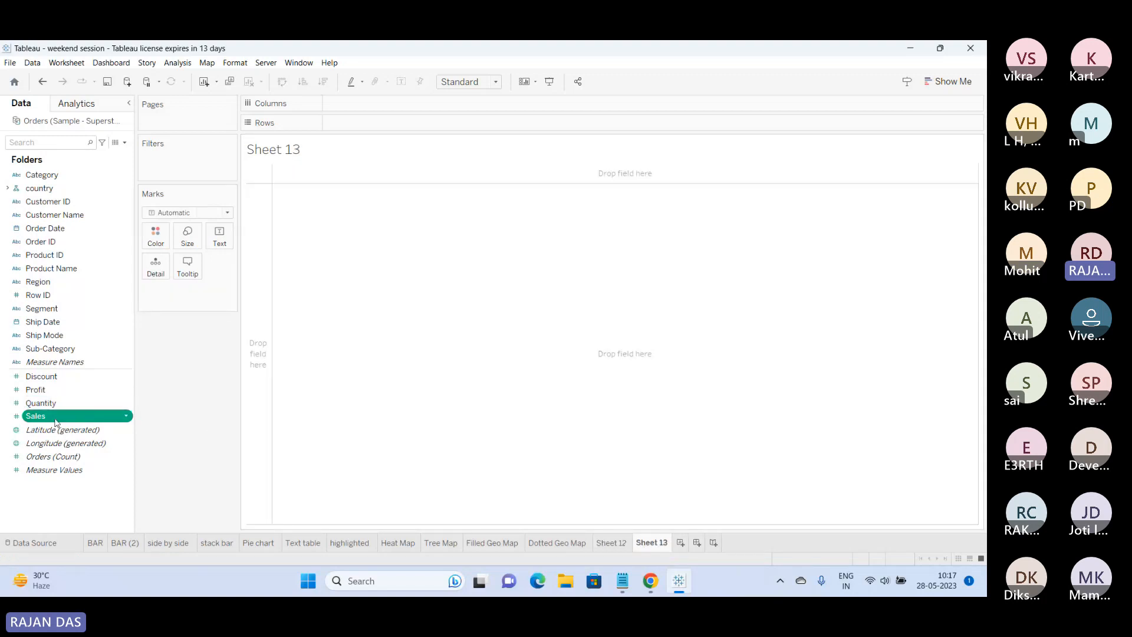
left_click_drag(56, 415, 221, 237)
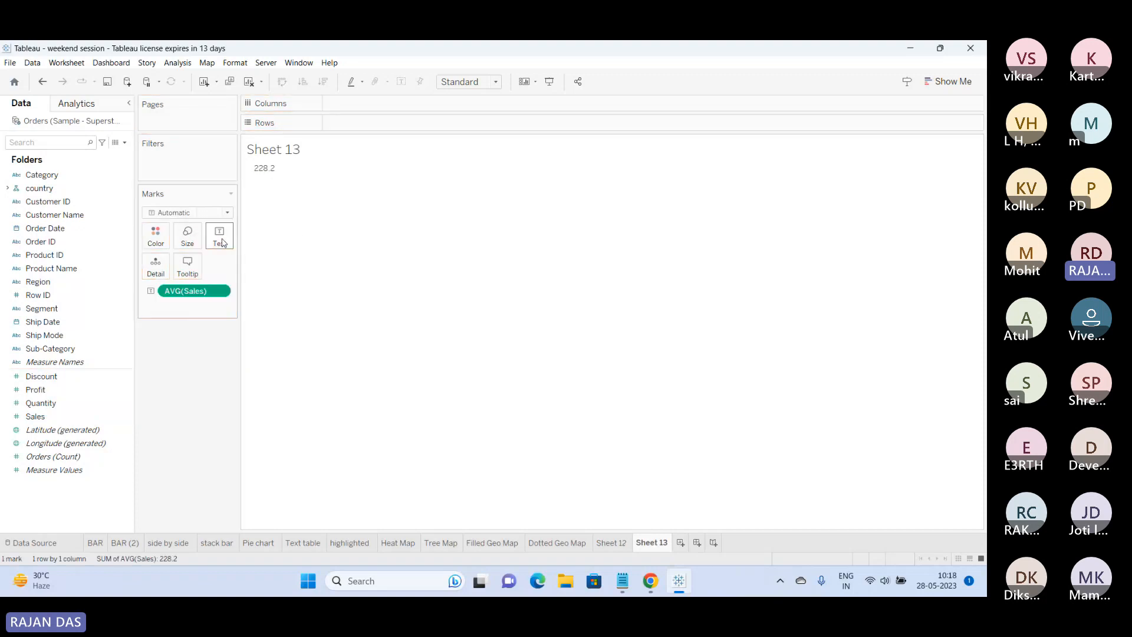
Compare how Sales is aggregated on Sheet 12 and on Sheet 13.
left_click(611, 542)
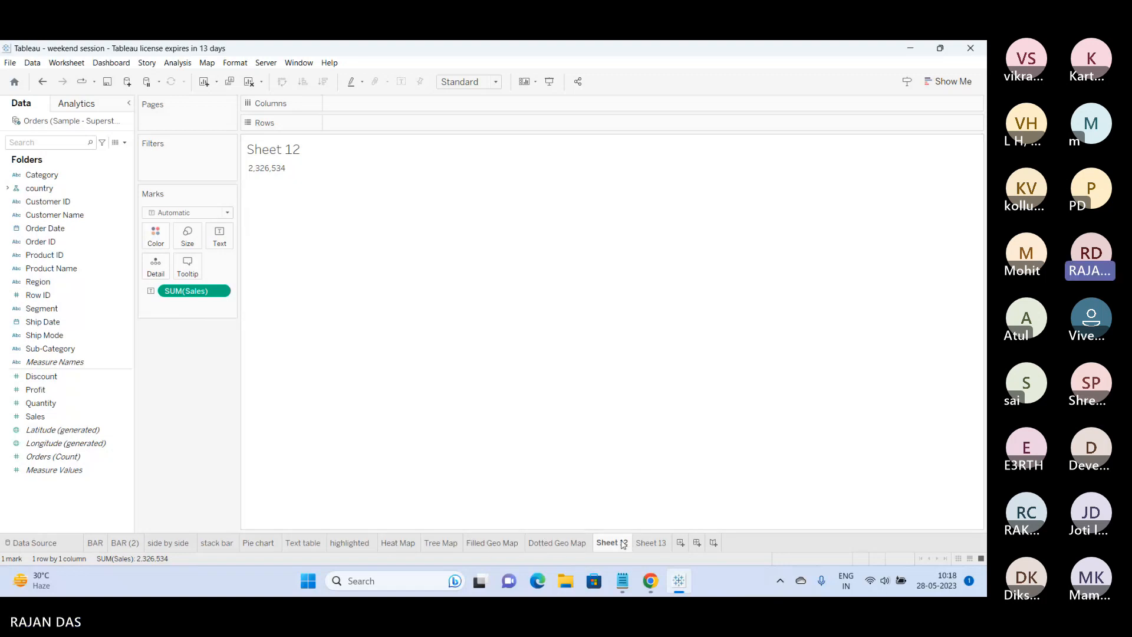
mouse_move(619, 540)
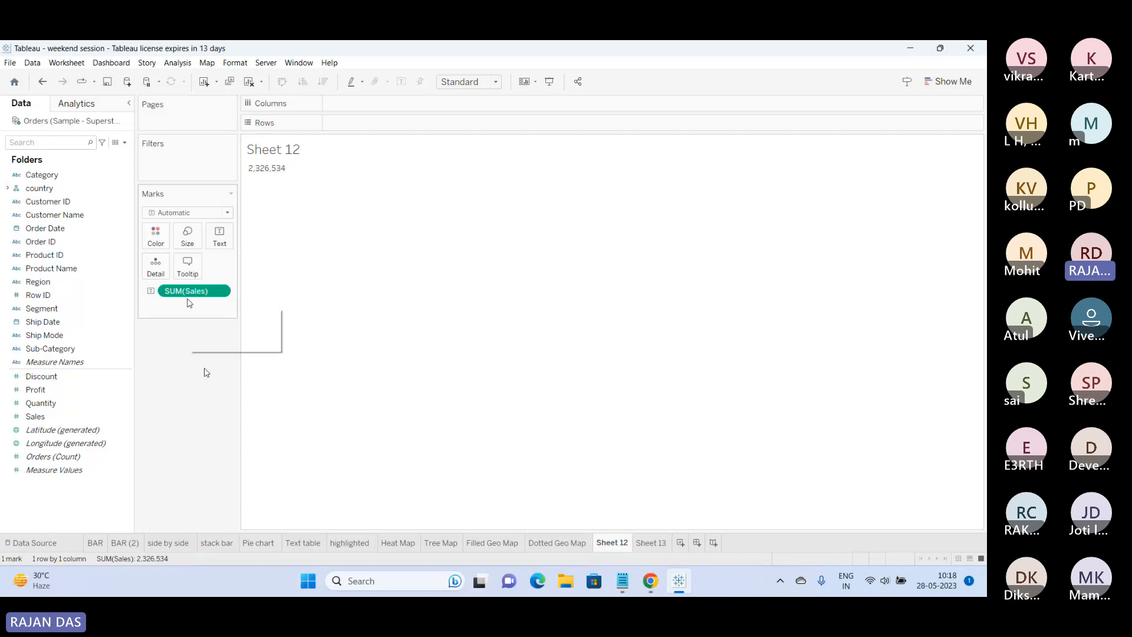
left_click(36, 416)
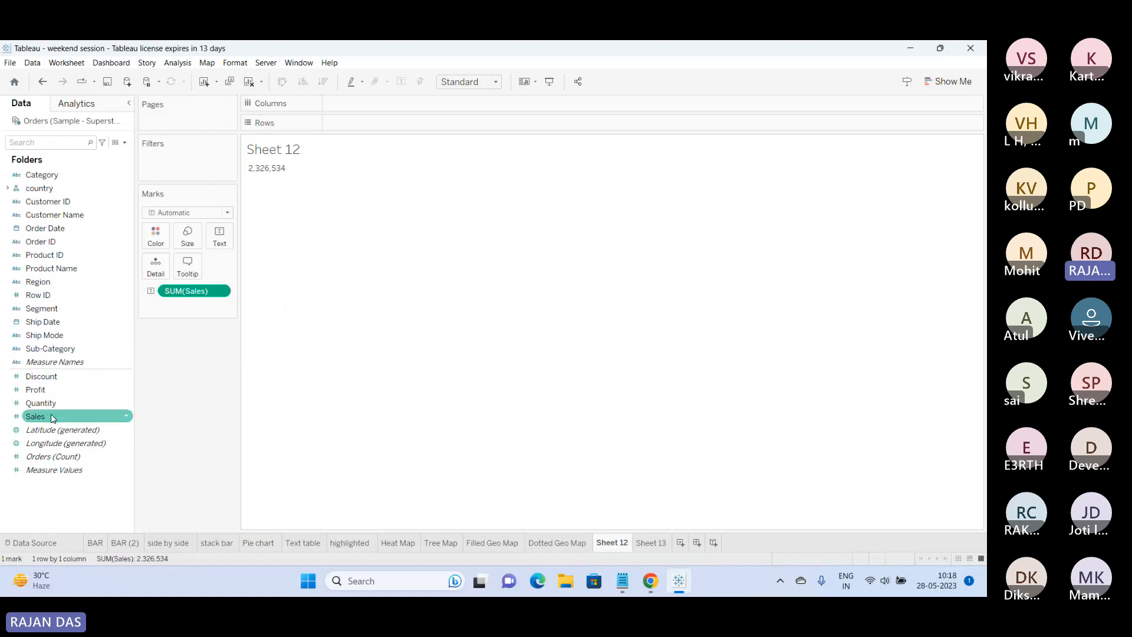
left_click(191, 295)
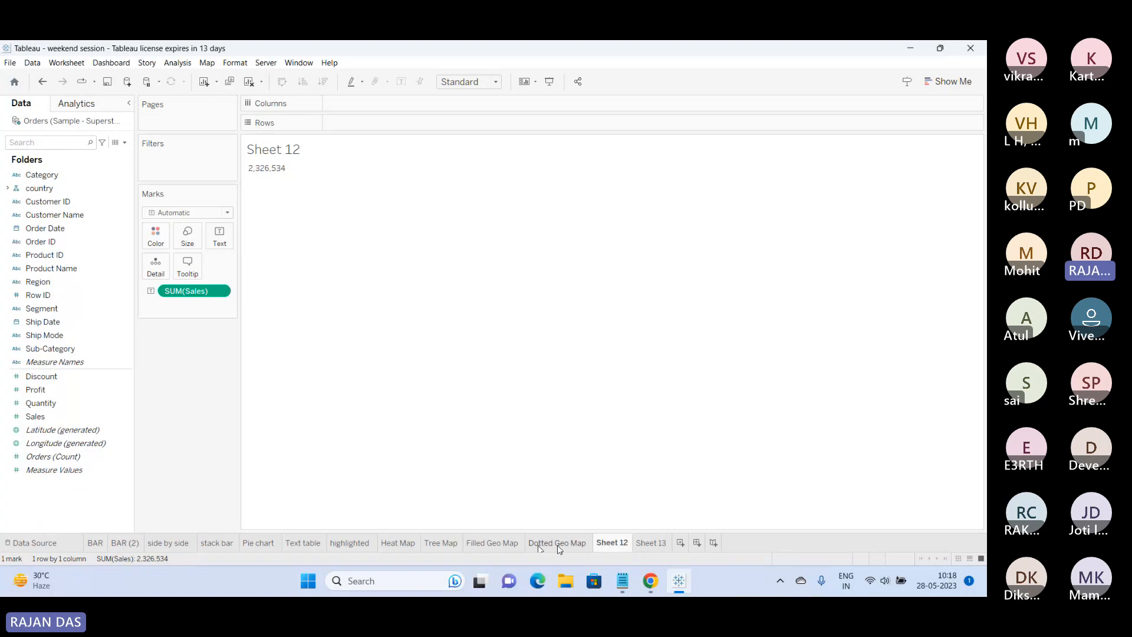
mouse_move(557, 548)
left_click(652, 543)
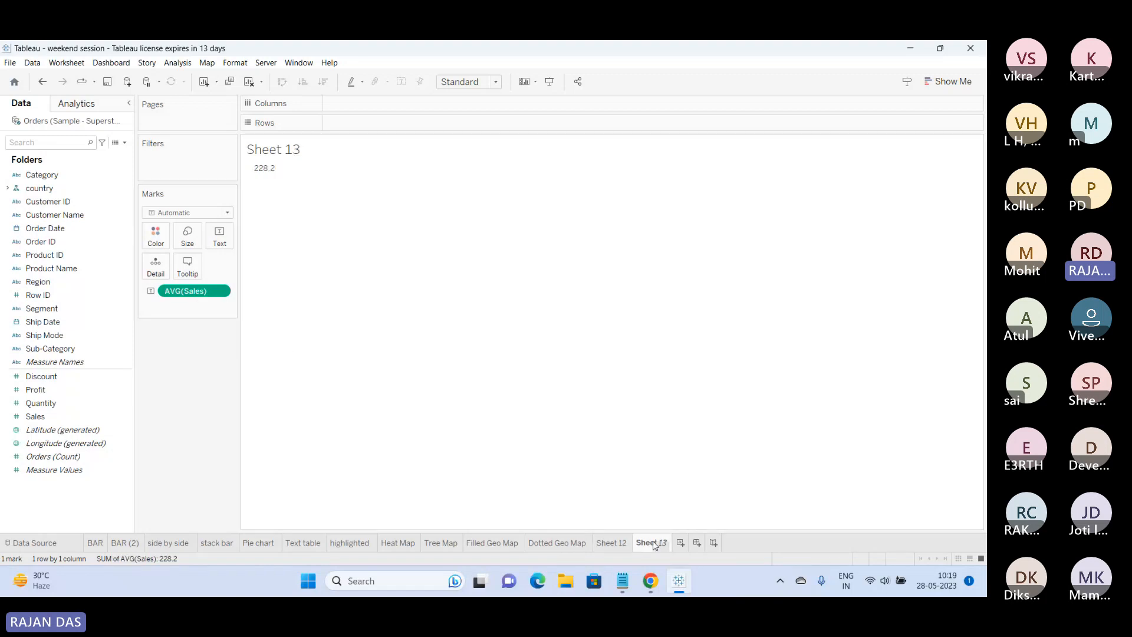
Review the measure aggregation options of the Sales mark on Sheet 12 without changing the aggregation.
left_click(618, 542)
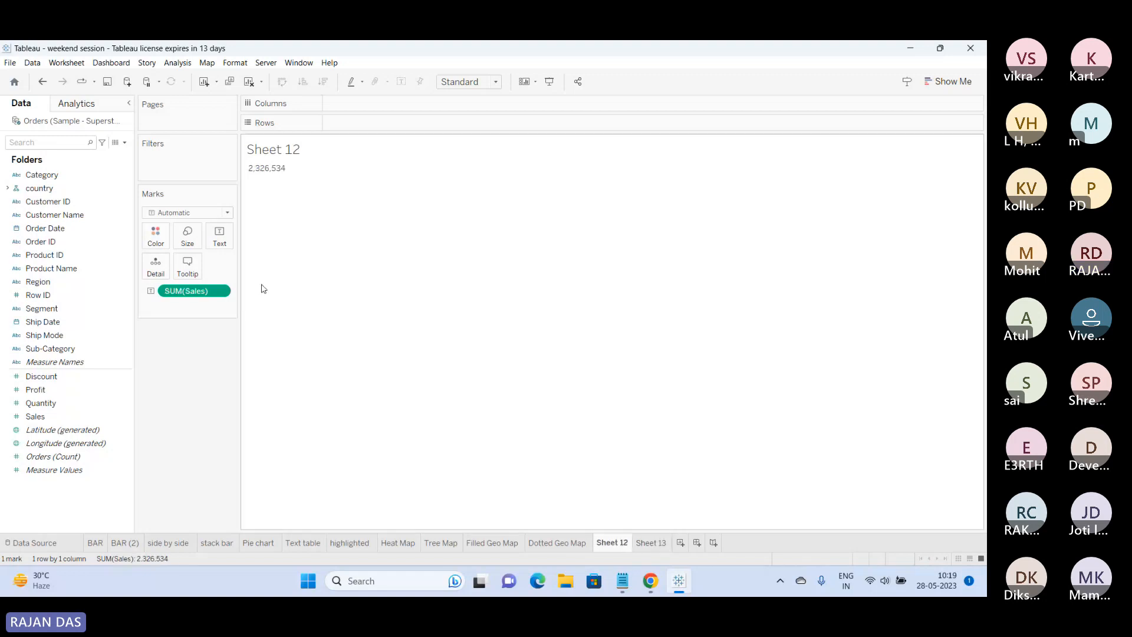
left_click(220, 292)
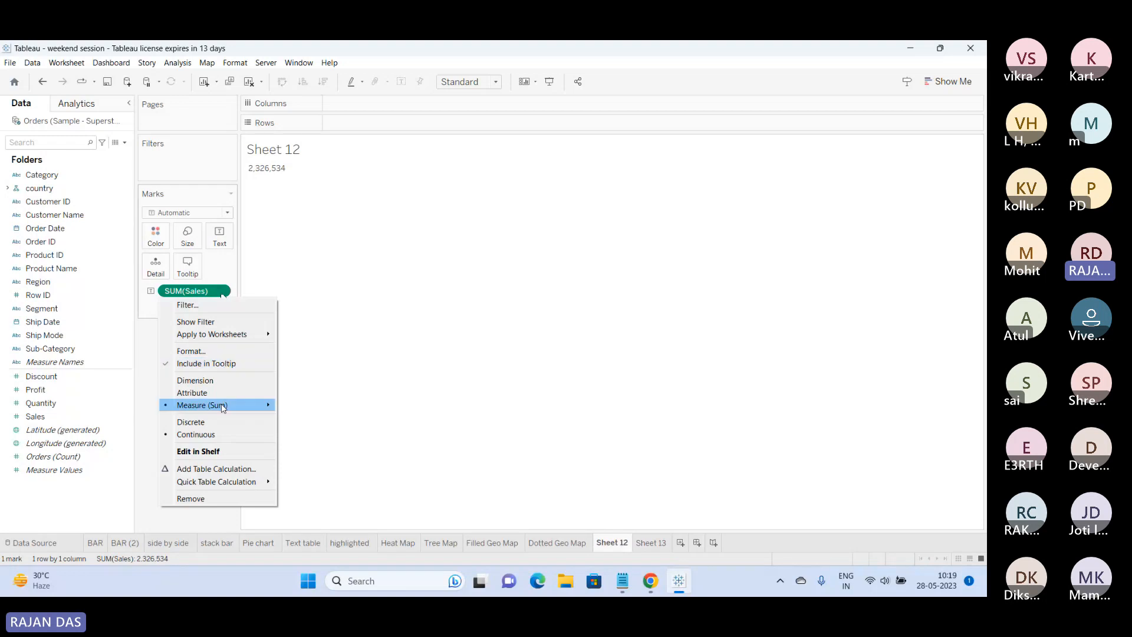
mouse_move(222, 407)
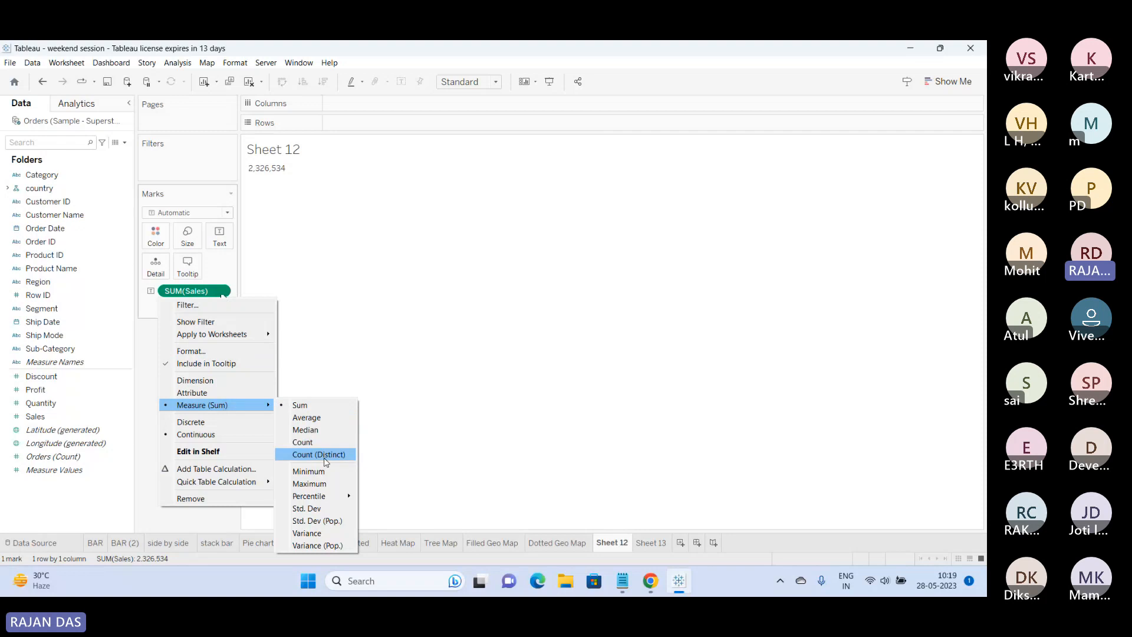
left_click(374, 405)
left_click(391, 312)
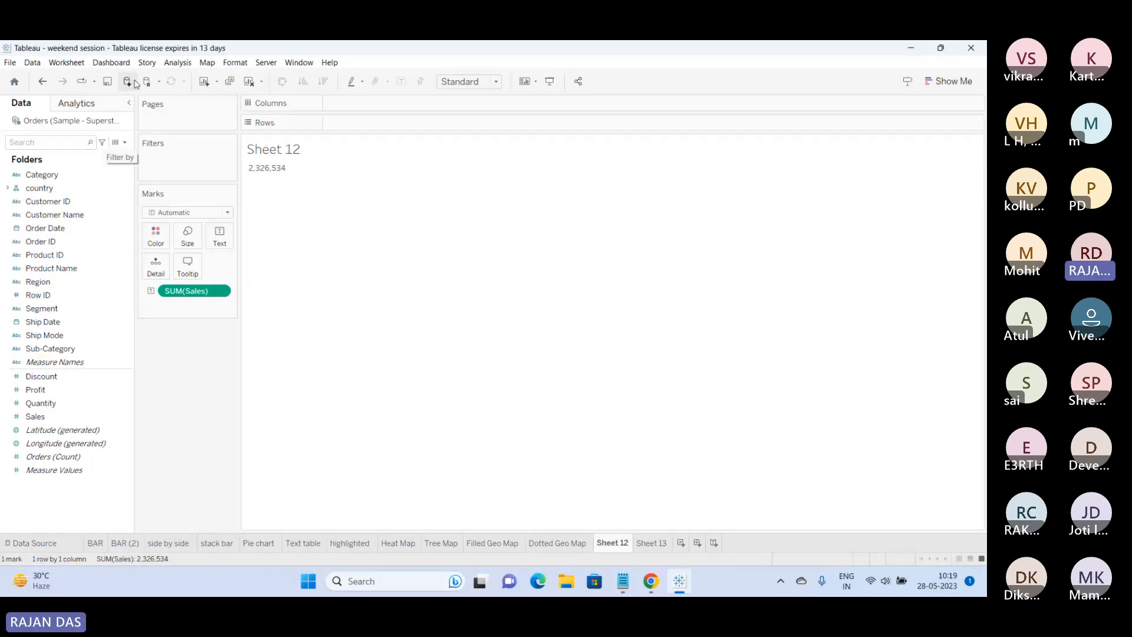
Clear Sheet 12 and display Quantity as text on it, followed by Sales as text, to compare their aggregations.
left_click(250, 84)
left_click(46, 391)
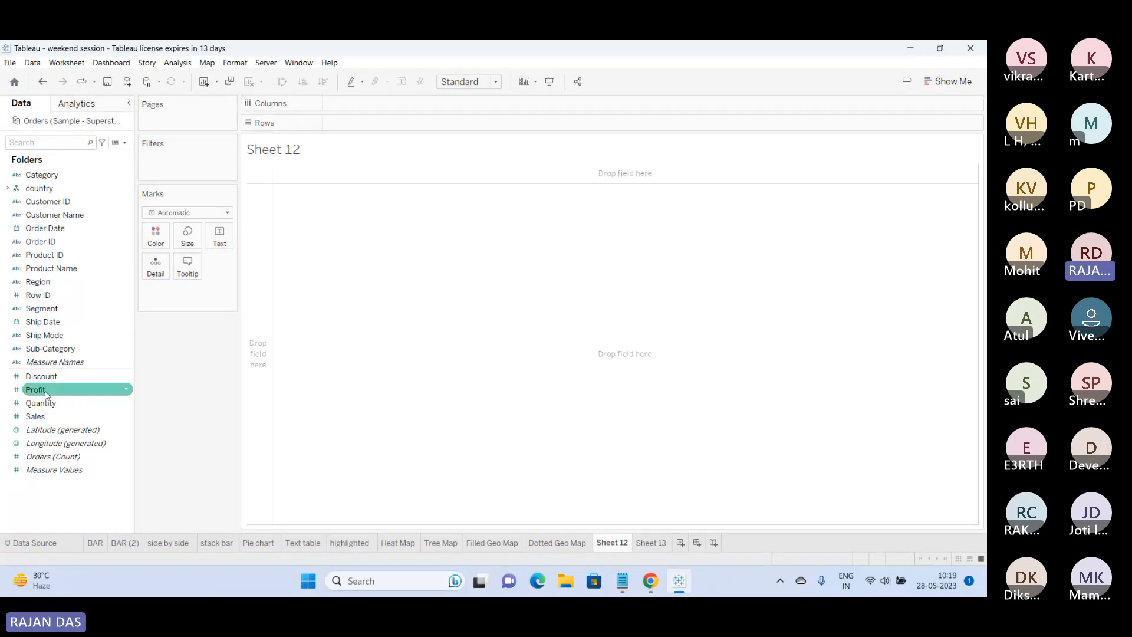
left_click_drag(46, 402, 219, 244)
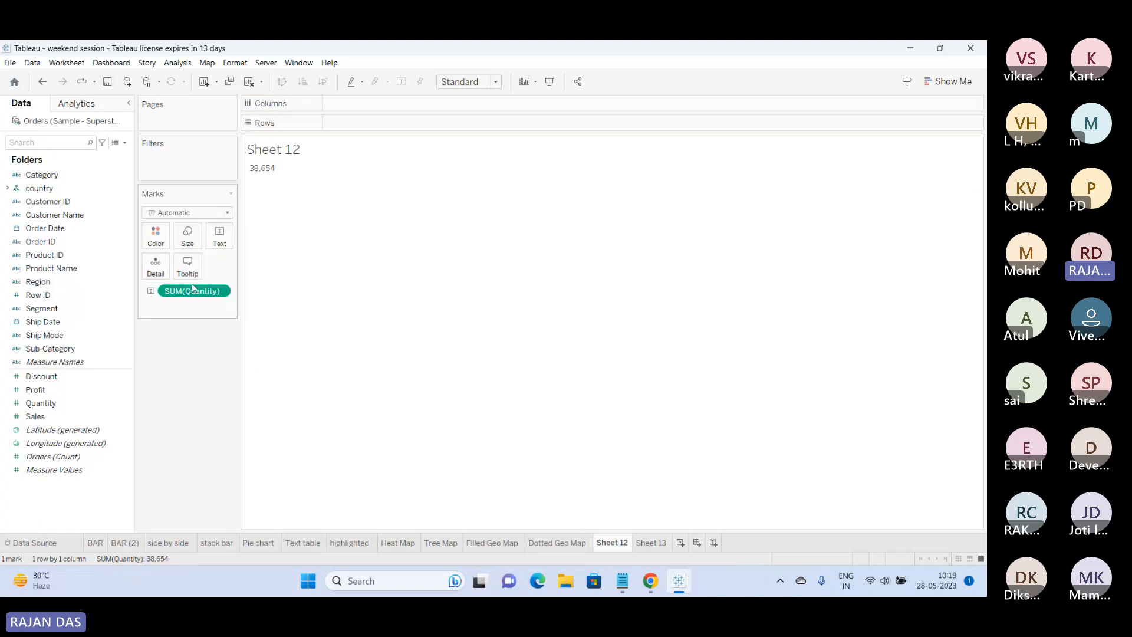
left_click_drag(193, 283, 218, 239)
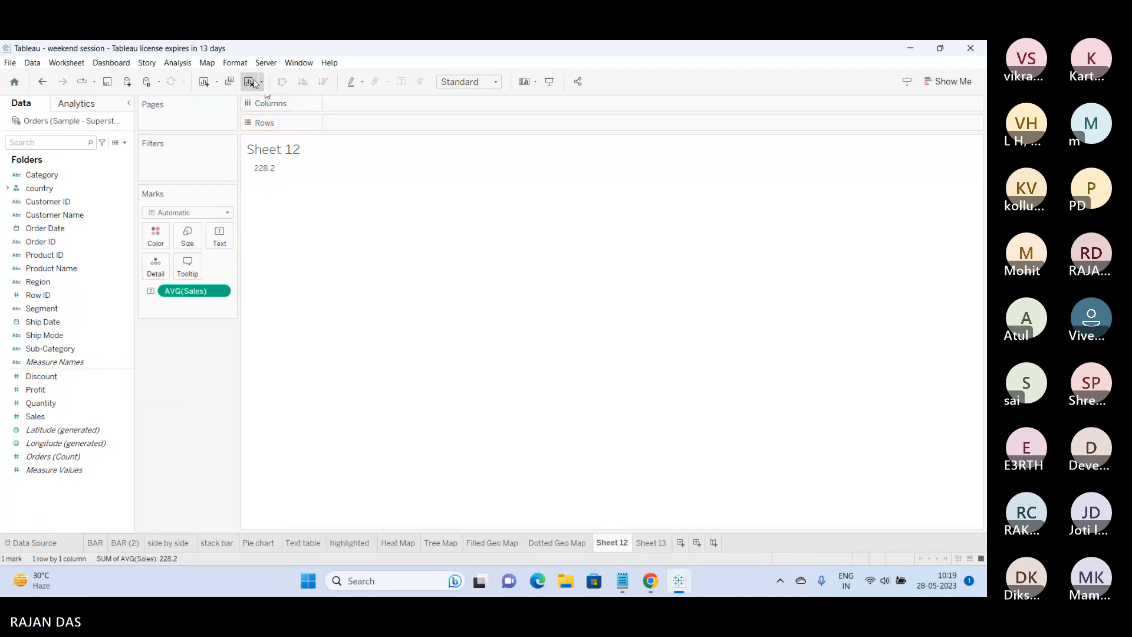
Clear Sheet 12 and set the default aggregation of the Sales field to Sum.
left_click(250, 83)
left_click(63, 416)
right_click(64, 416)
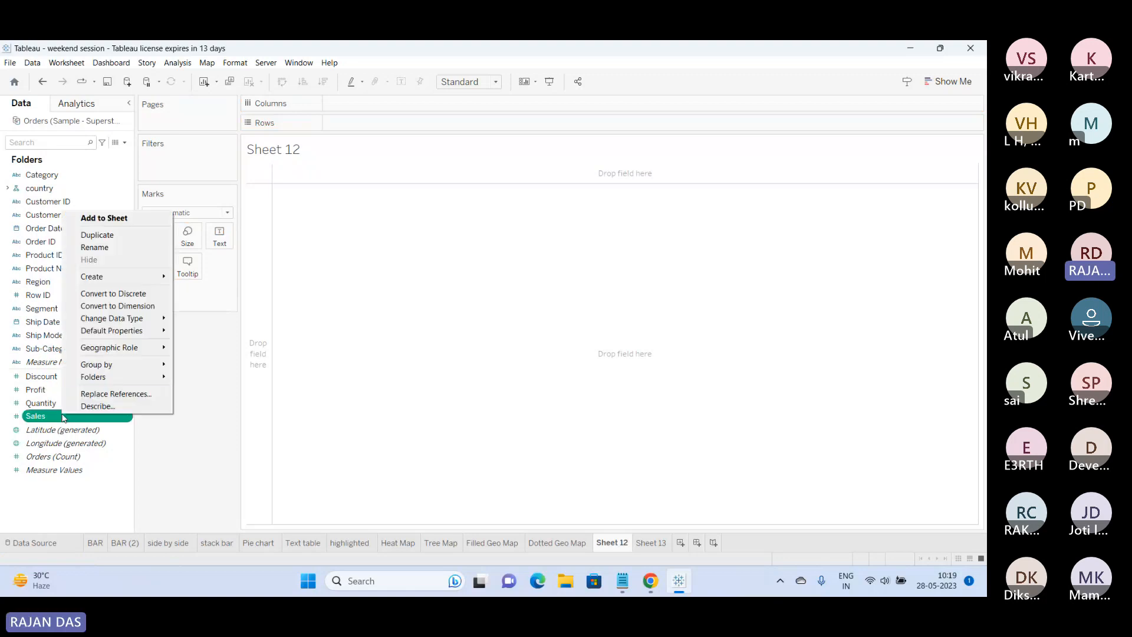
mouse_move(157, 337)
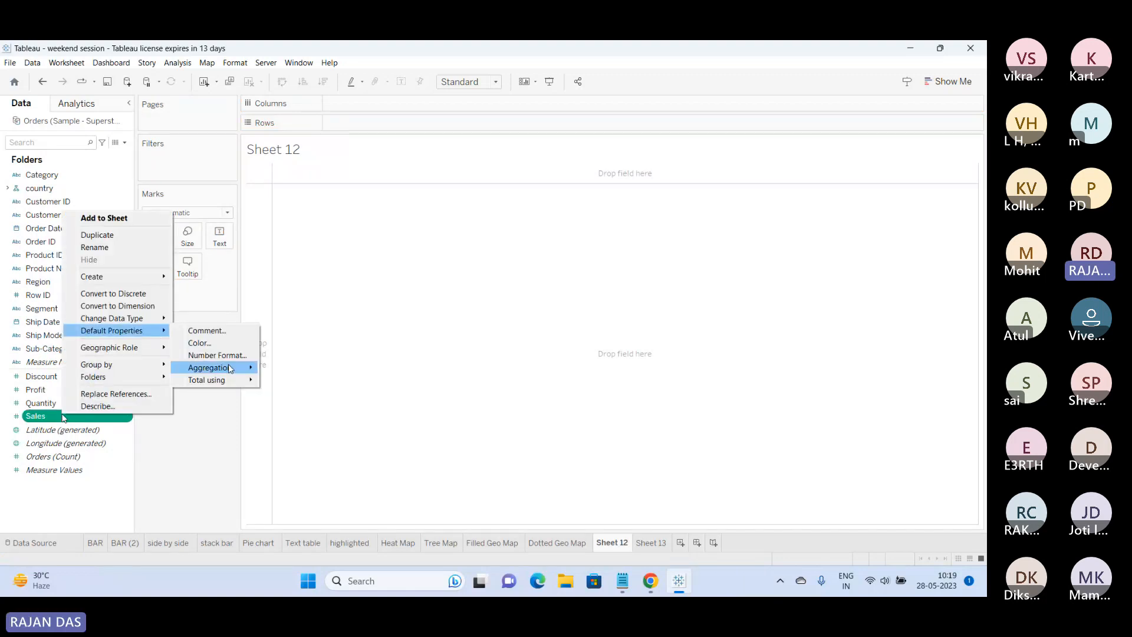
left_click(281, 370)
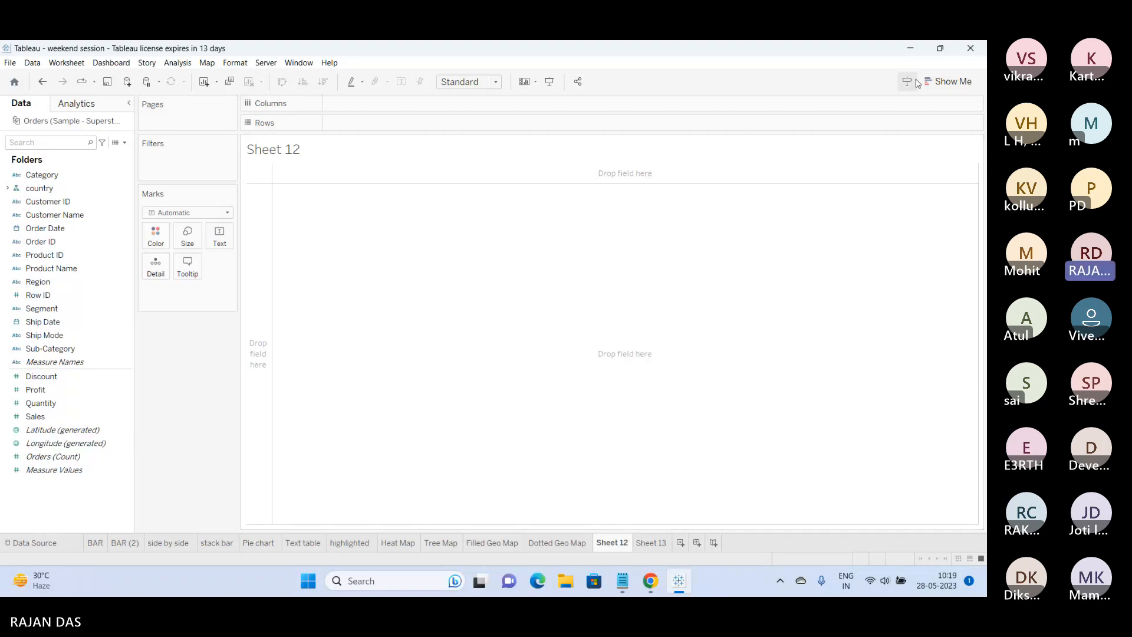
Switch to Notepad, replace the notes with "discrete" and, three lines below, "continous", and return to Tableau.
left_click(620, 583)
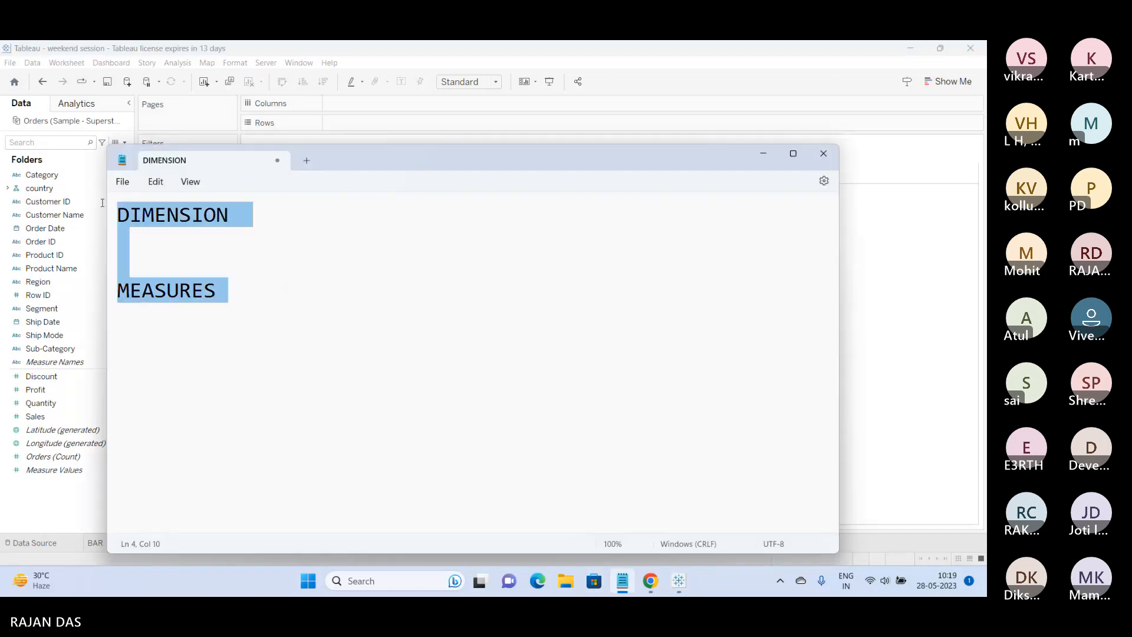
type("dis")
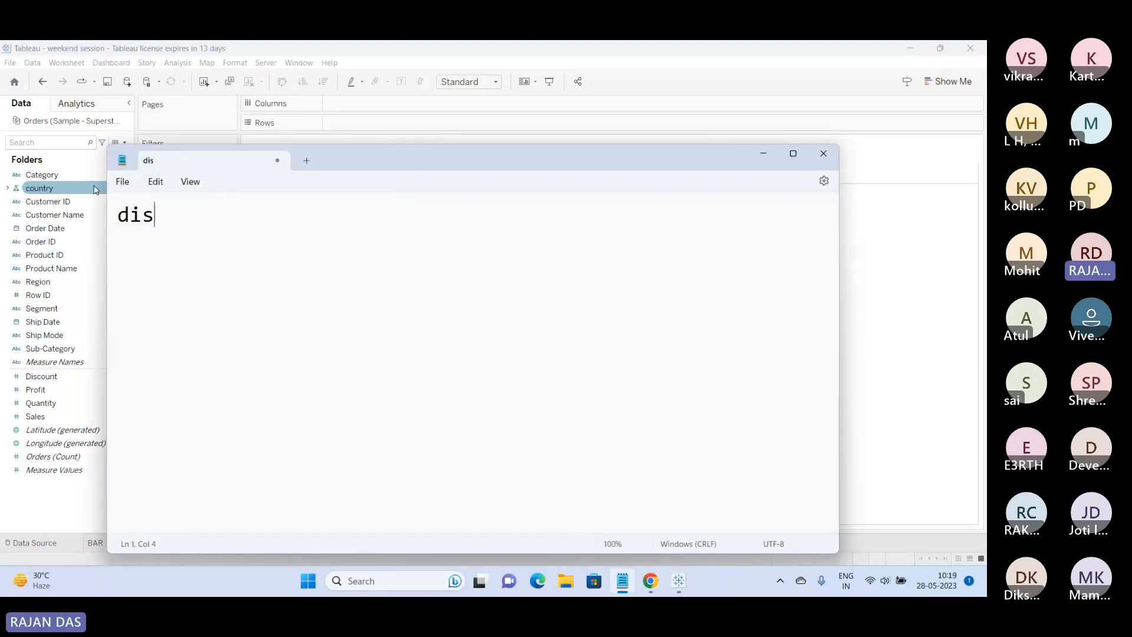
type("crete")
key("Return")
key("Return")
key("Return")
type("co")
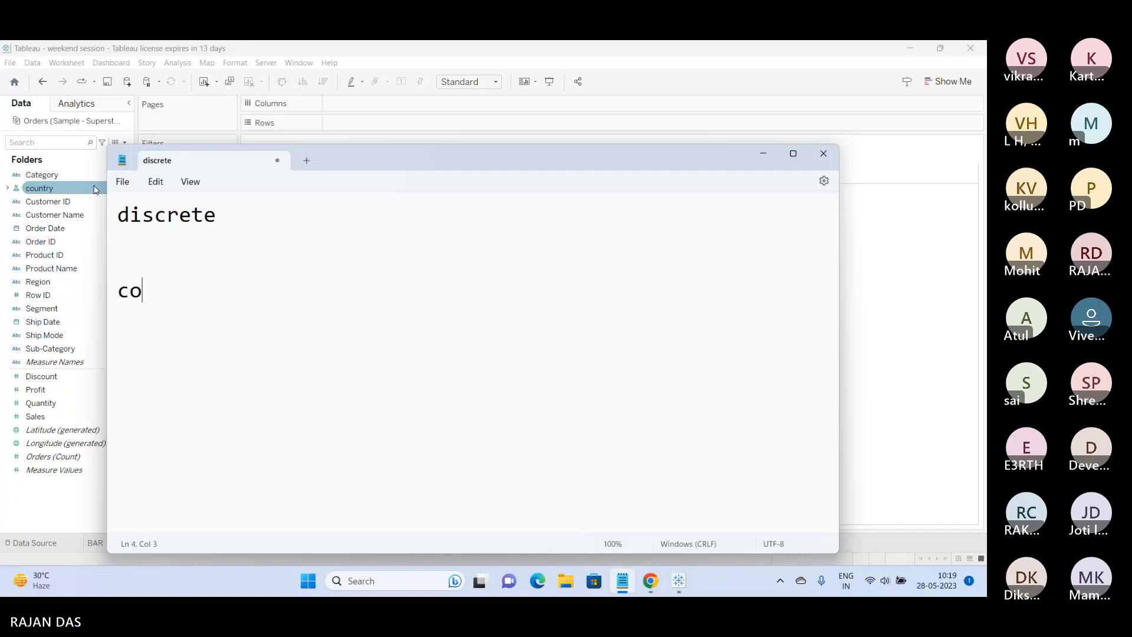
type("ntinous")
left_click(389, 45)
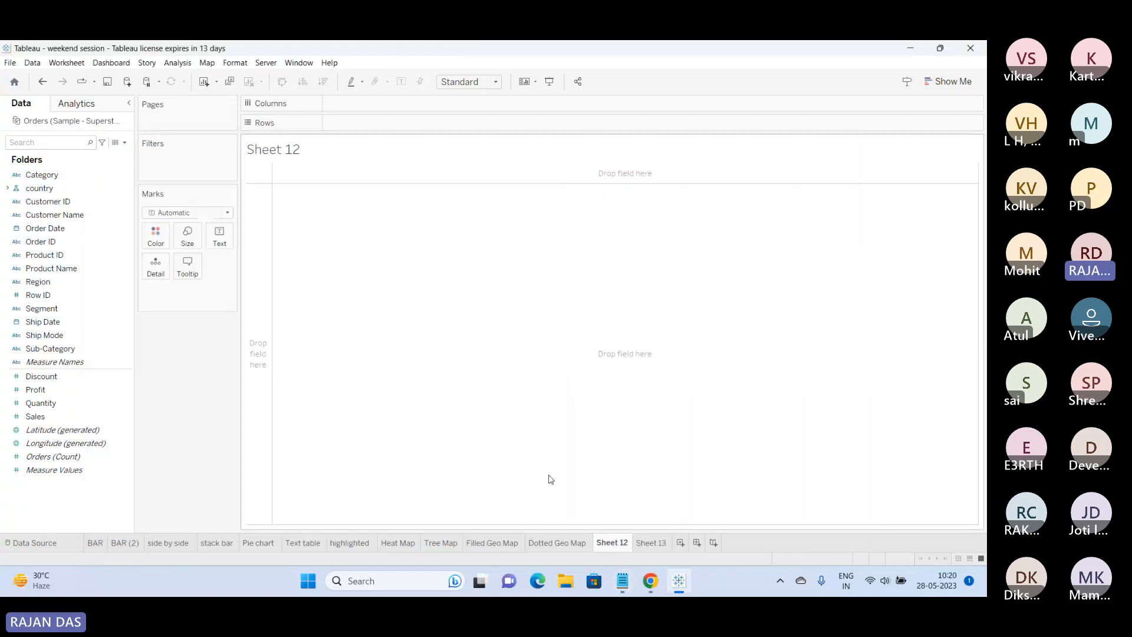
Rename the Sheet 12 worksheet as line.
double_click(610, 541)
type("line")
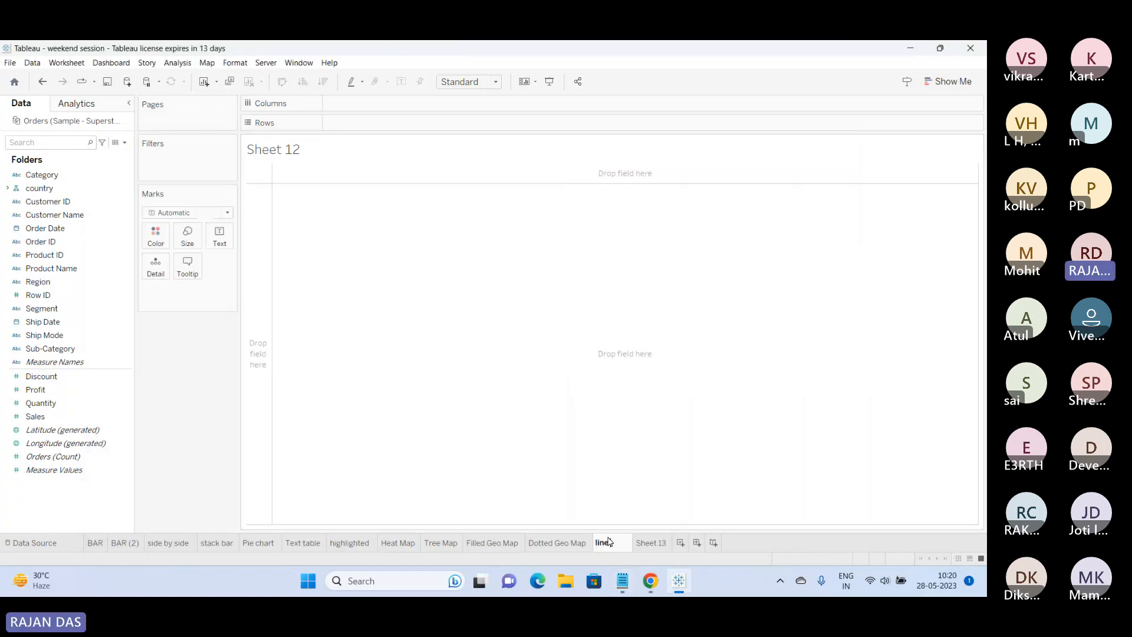
key("Return")
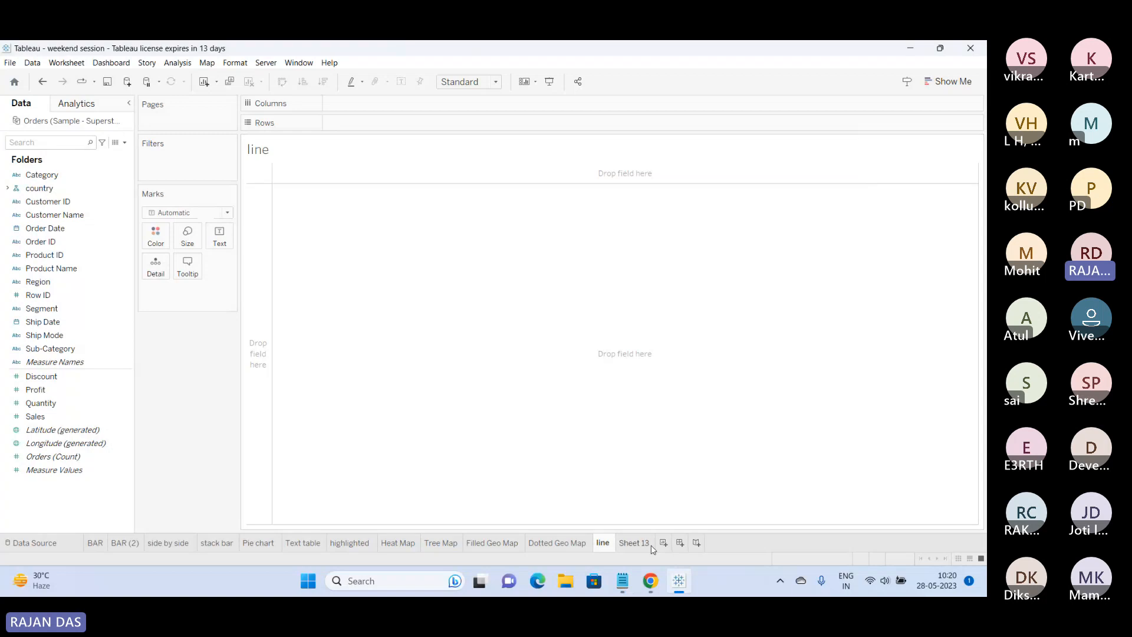
Delete the Sheet 13 worksheet from the workbook.
left_click(647, 541)
right_click(646, 541)
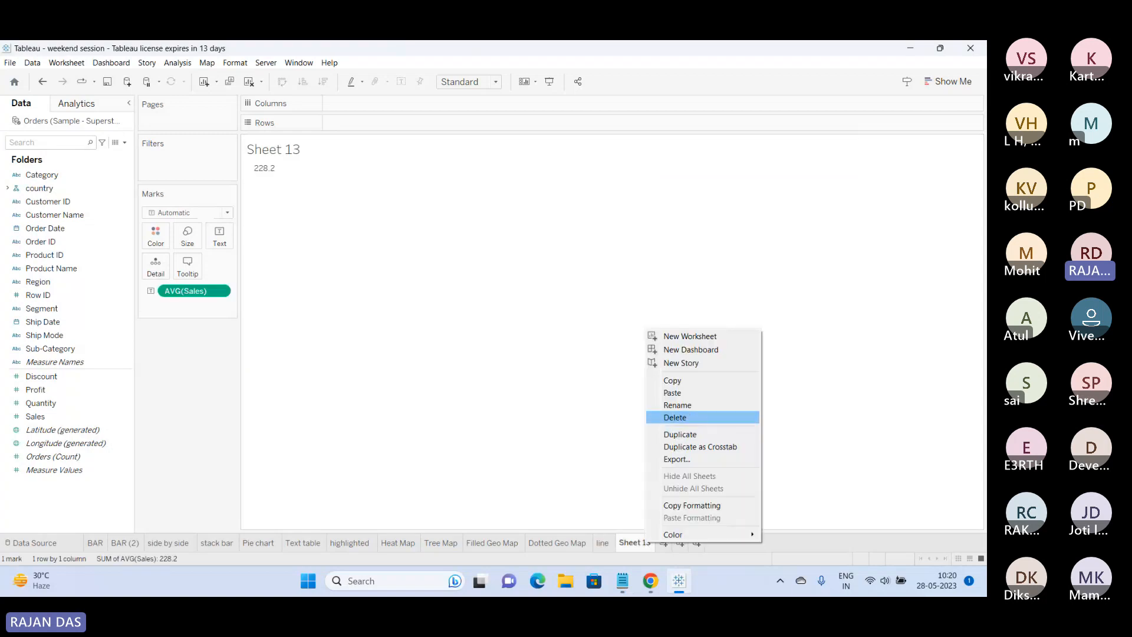
left_click(678, 417)
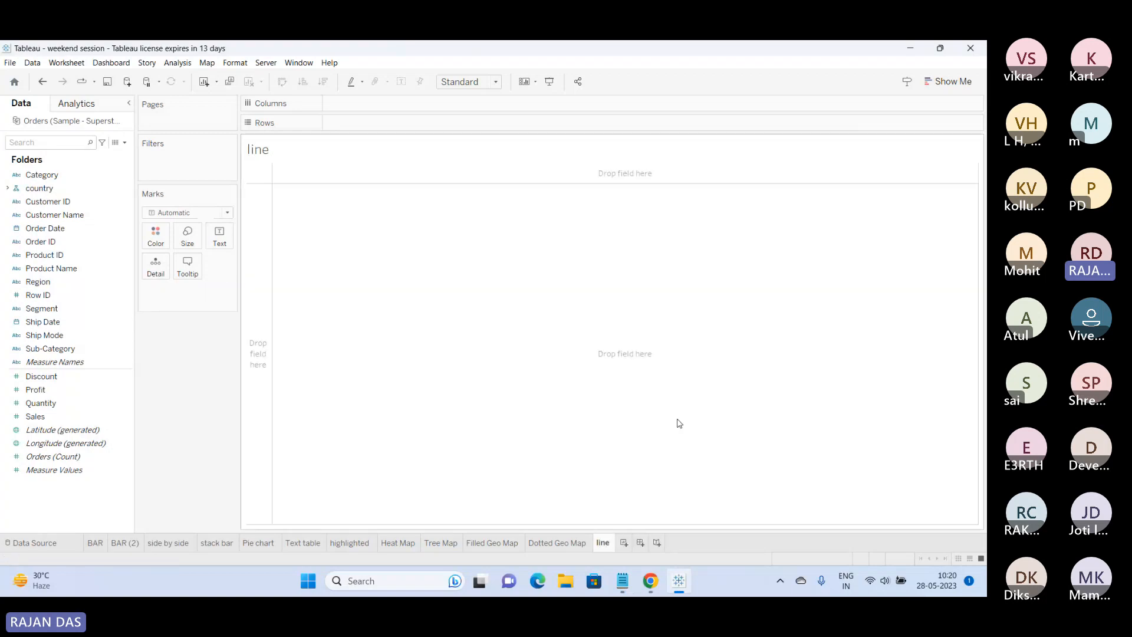
Switch to Notepad to review the discrete and continous notes and return to Tableau.
key("alt+Tab")
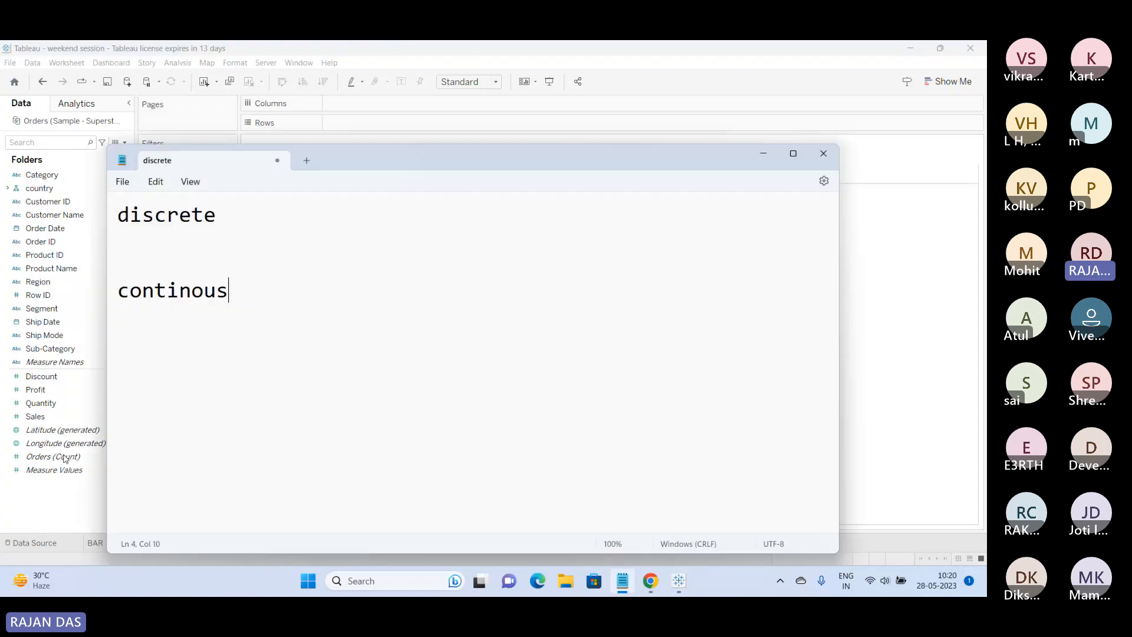
key("alt+Tab")
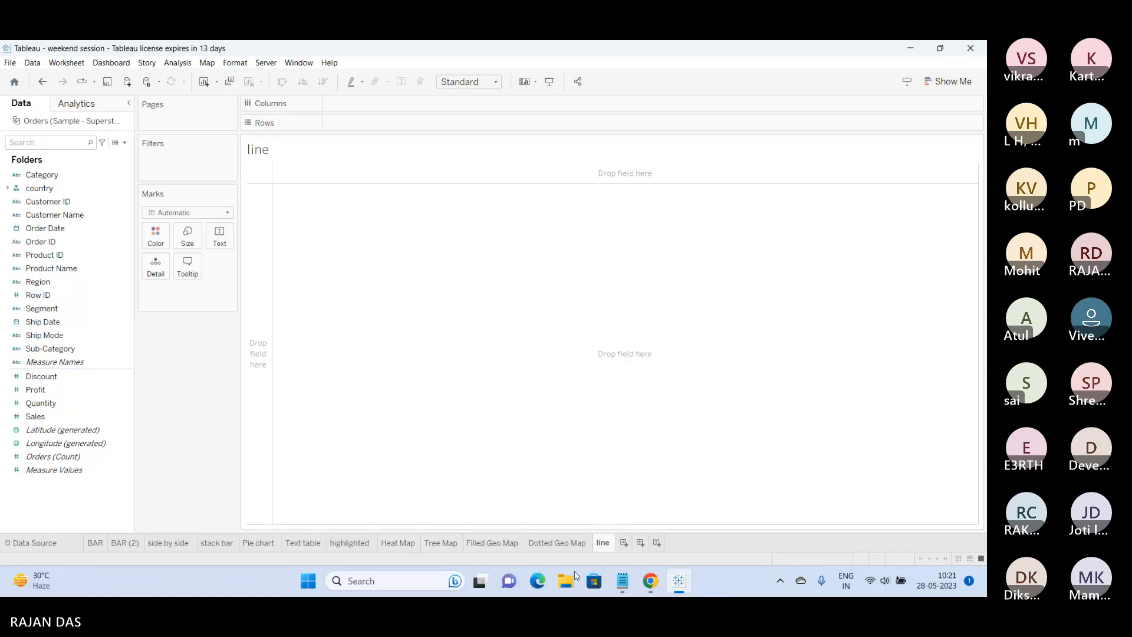
left_click(42, 428)
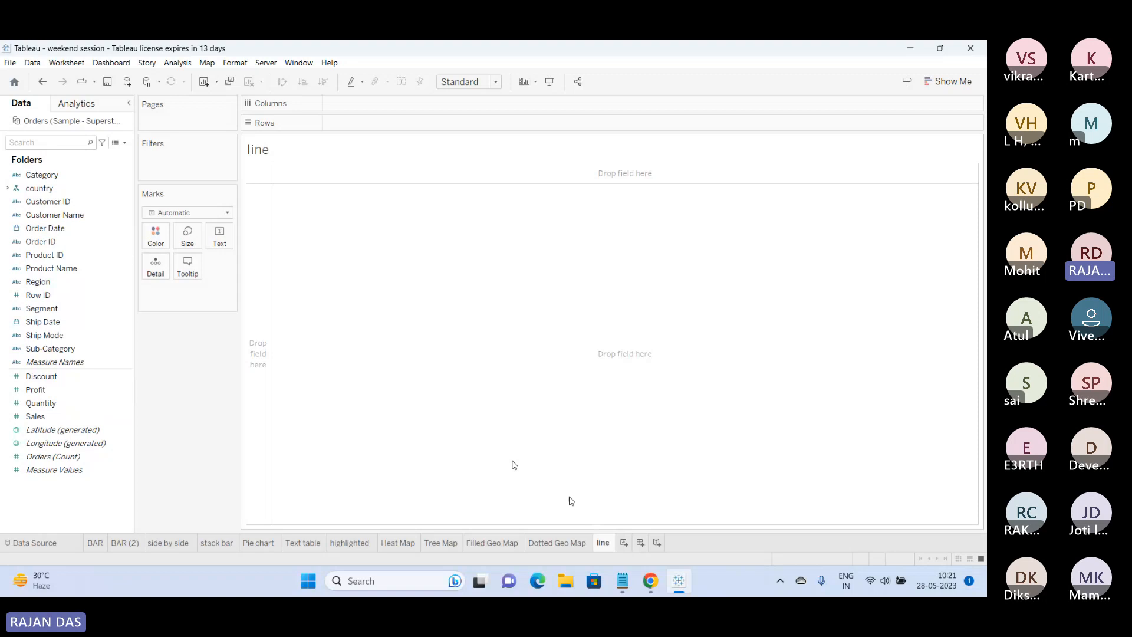
Replace the title of the line worksheet with "yearly sales".
double_click(322, 154)
type("year|<Sheet Name>")
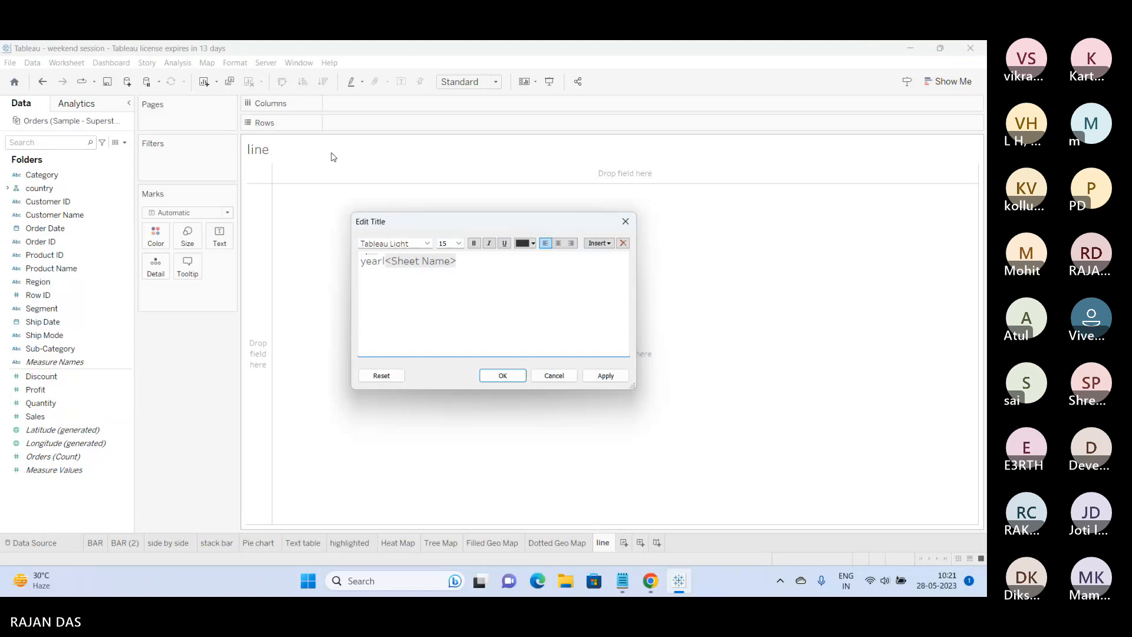
key("ctrl+a")
type("year")
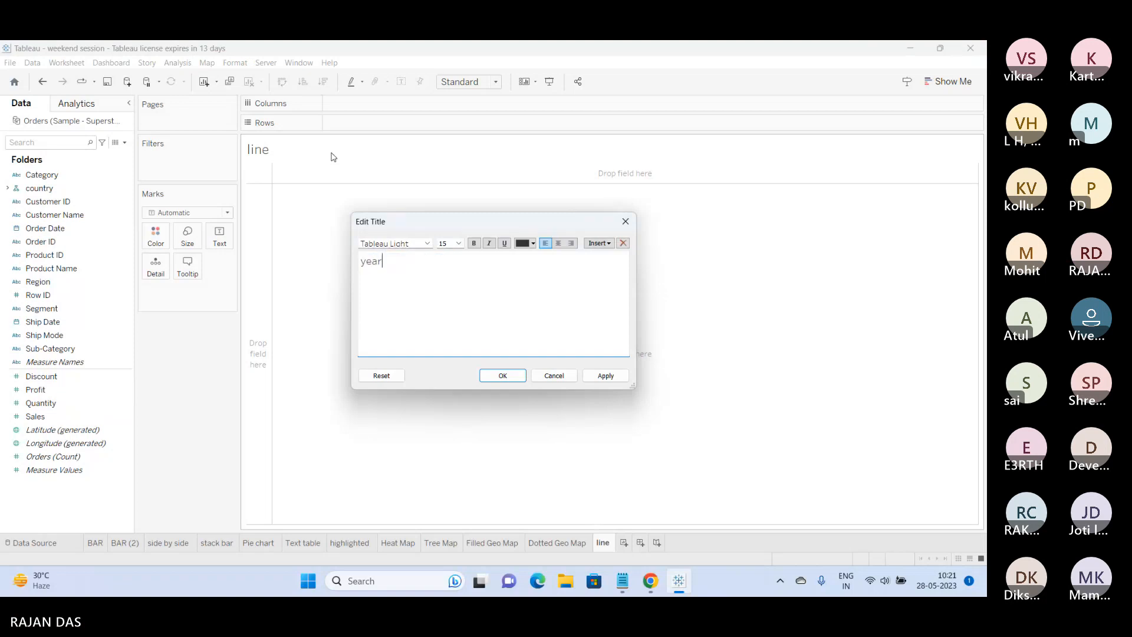
type("ly")
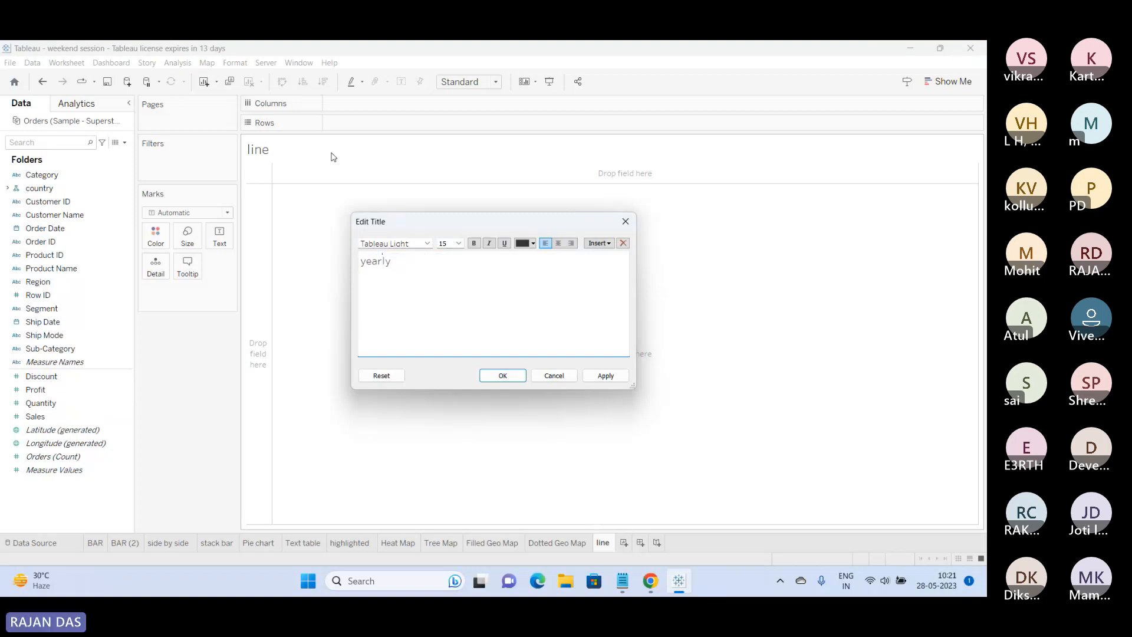
type(" sales")
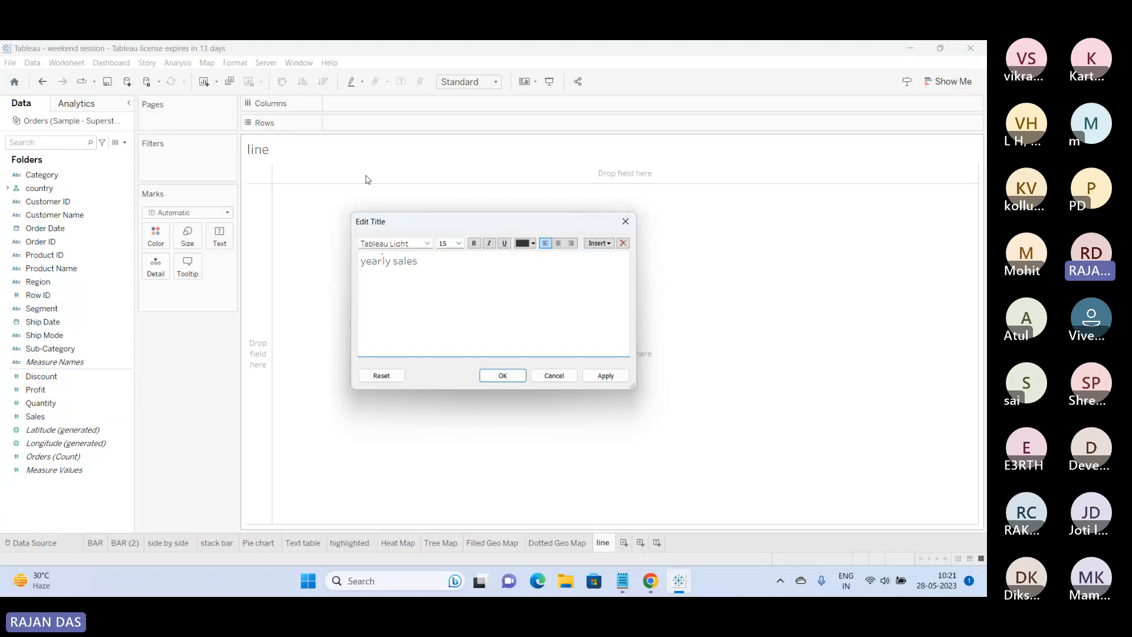
left_click(503, 377)
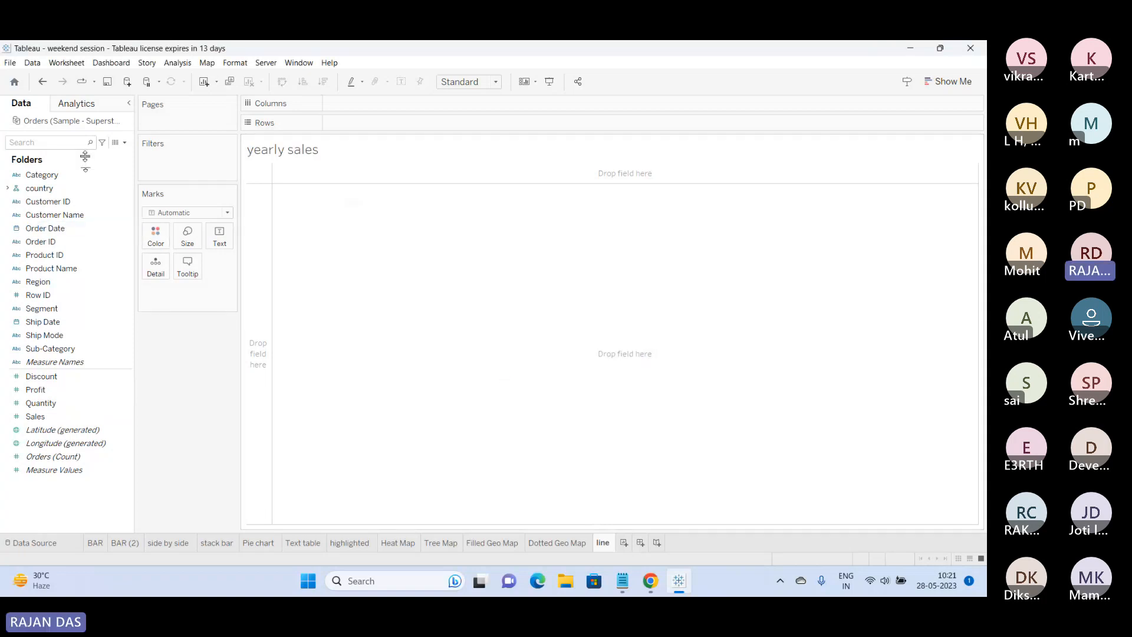
Check in Show Me which fields the continuous and discrete line charts require.
left_click(75, 143)
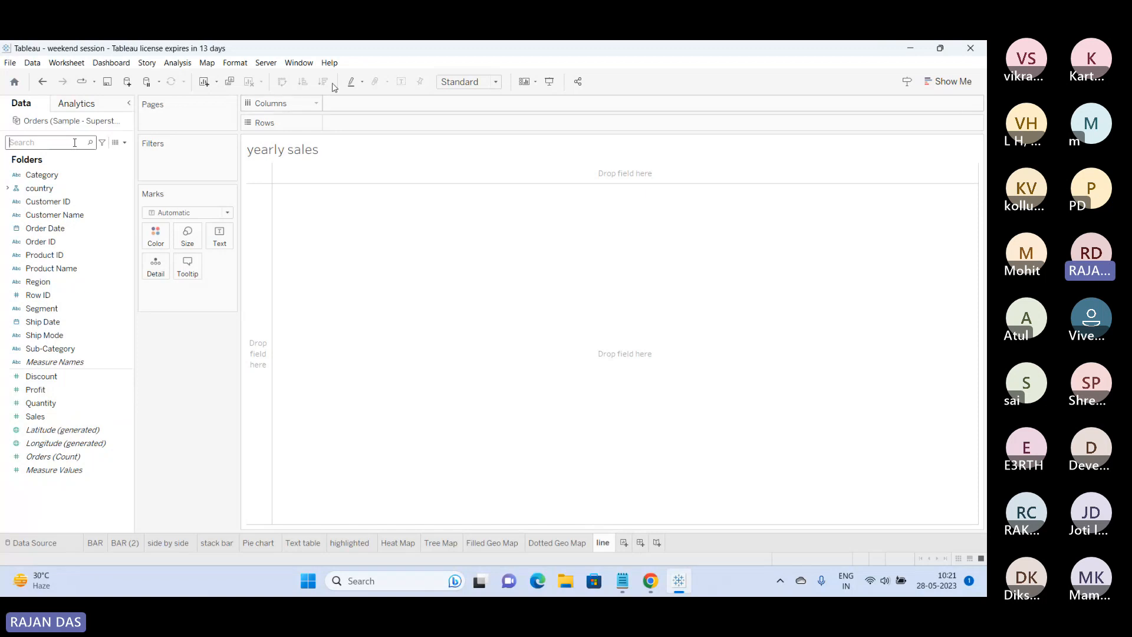
left_click(948, 82)
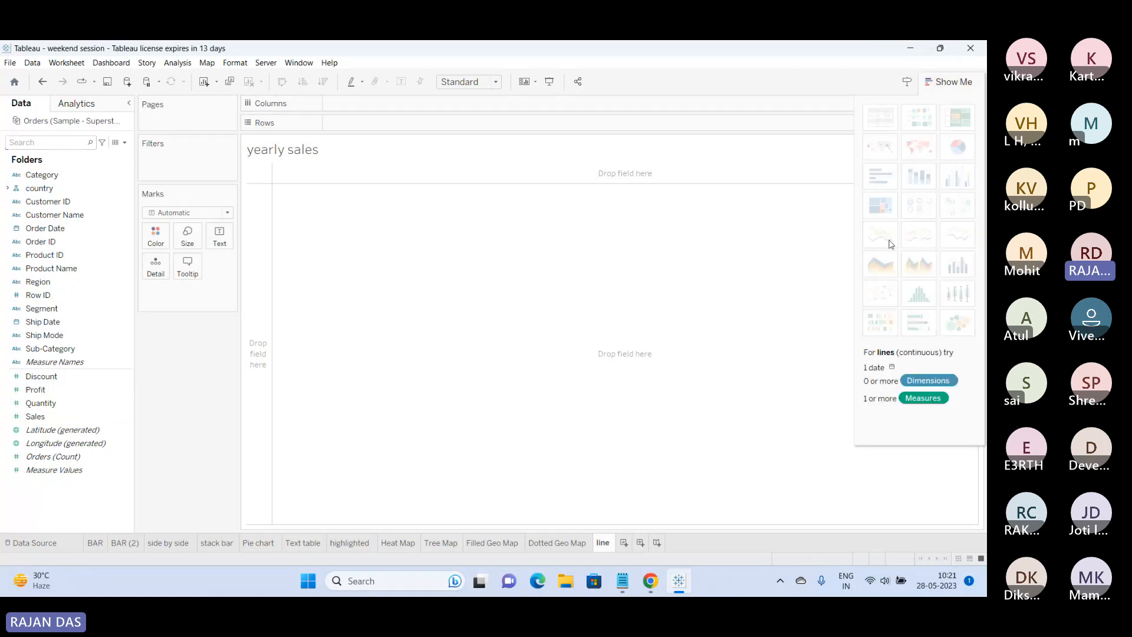
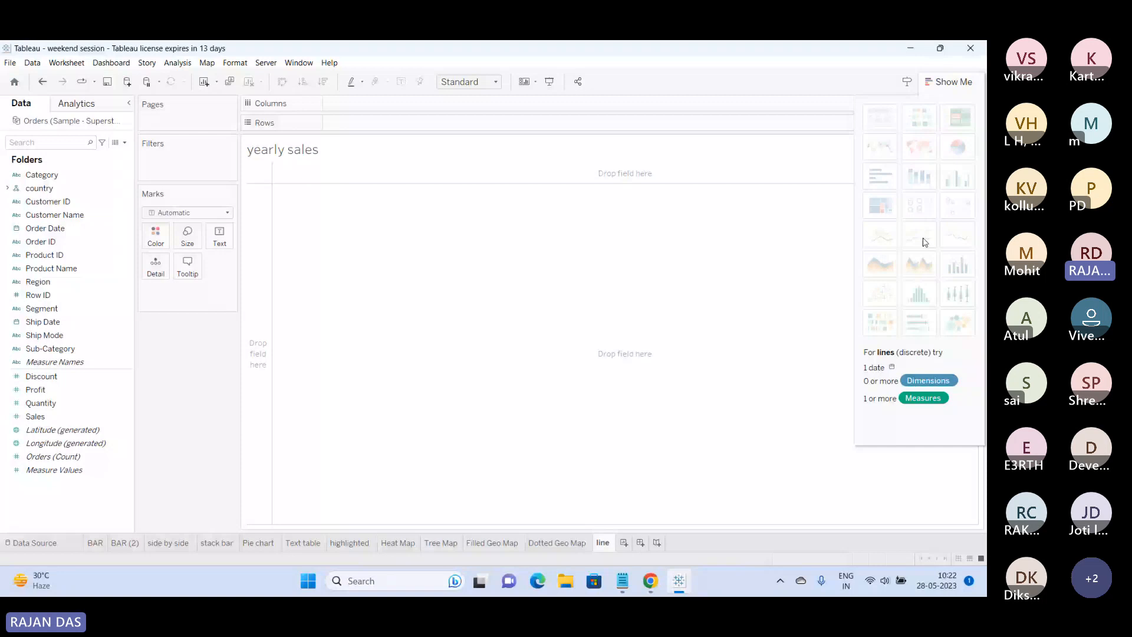
left_click(36, 241)
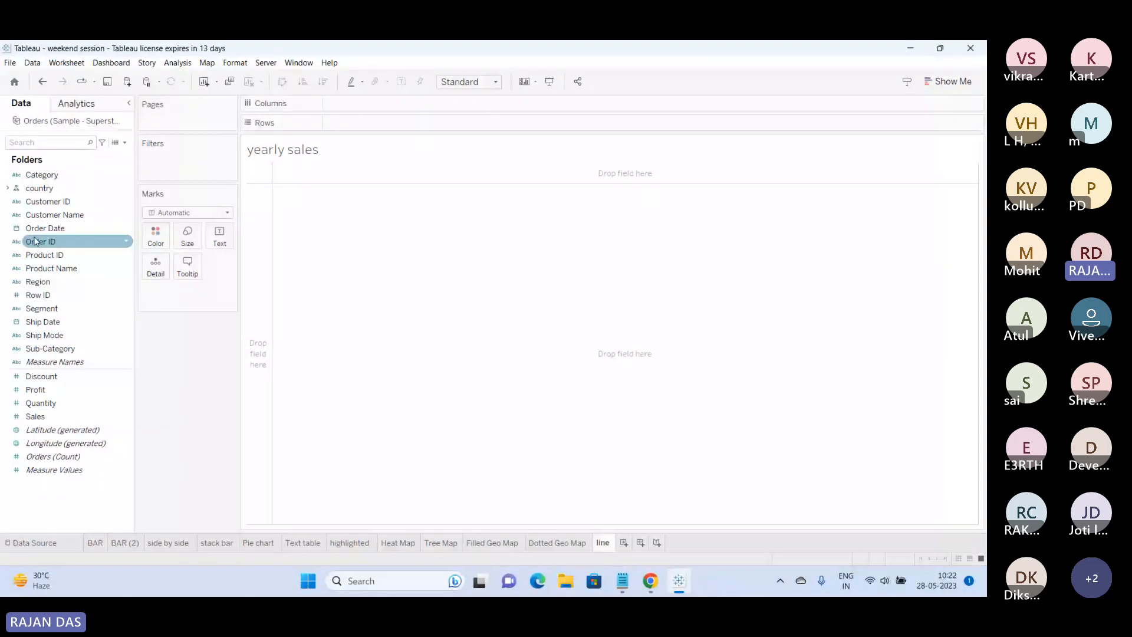
Build a line chart with the year of Order Date as columns and summed Sales as rows, and show its mark labels.
left_click_drag(36, 228, 135, 208)
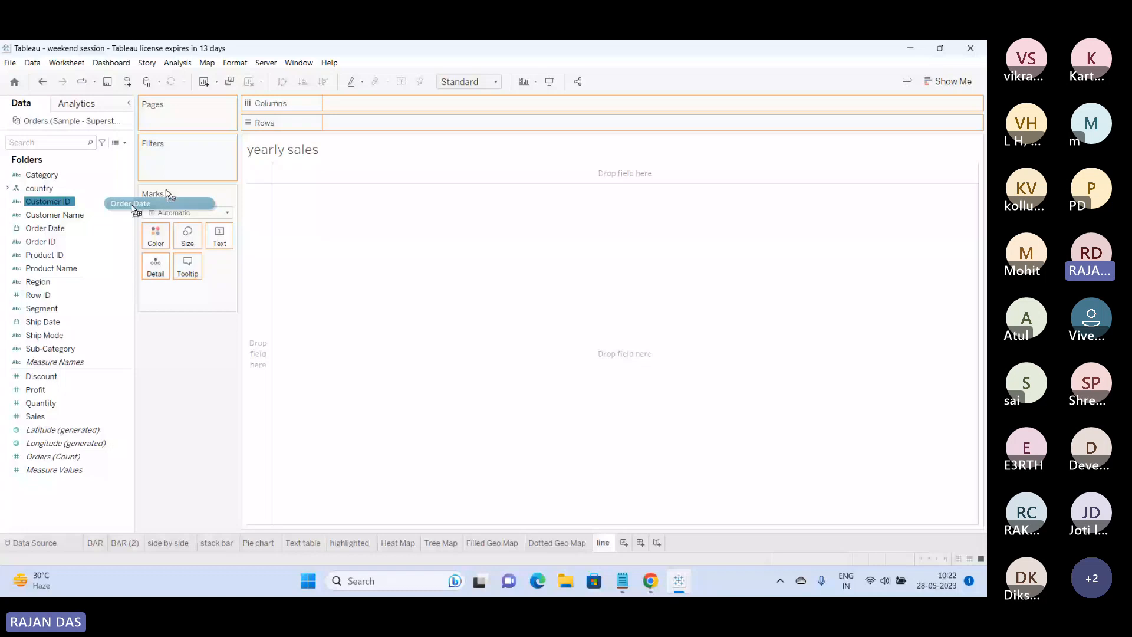
left_click_drag(134, 208, 372, 103)
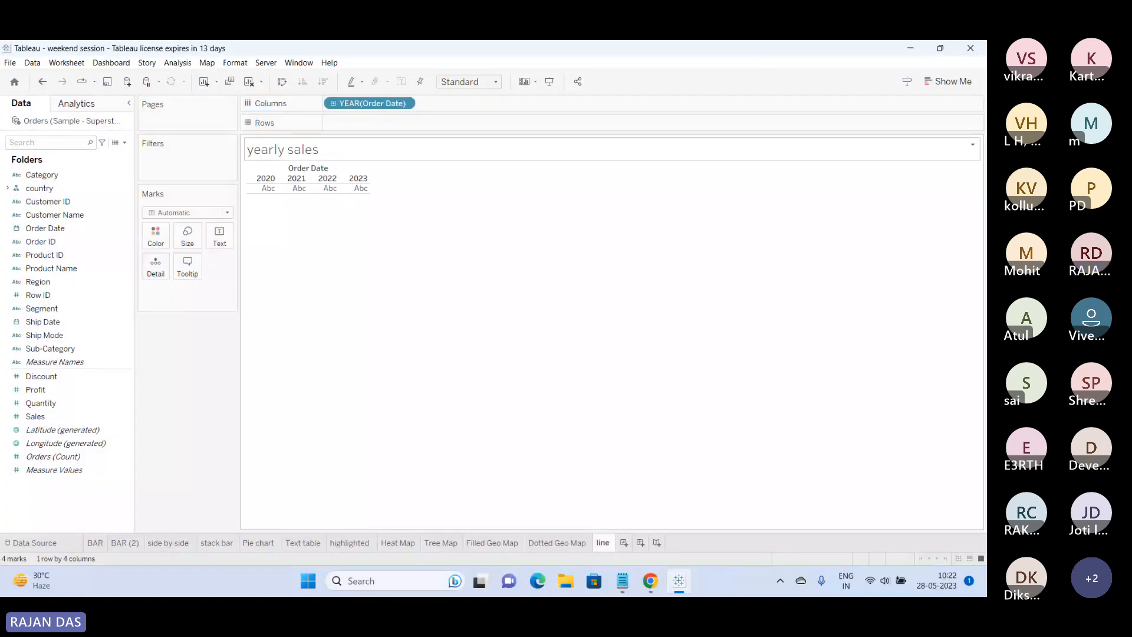
left_click_drag(34, 416, 342, 126)
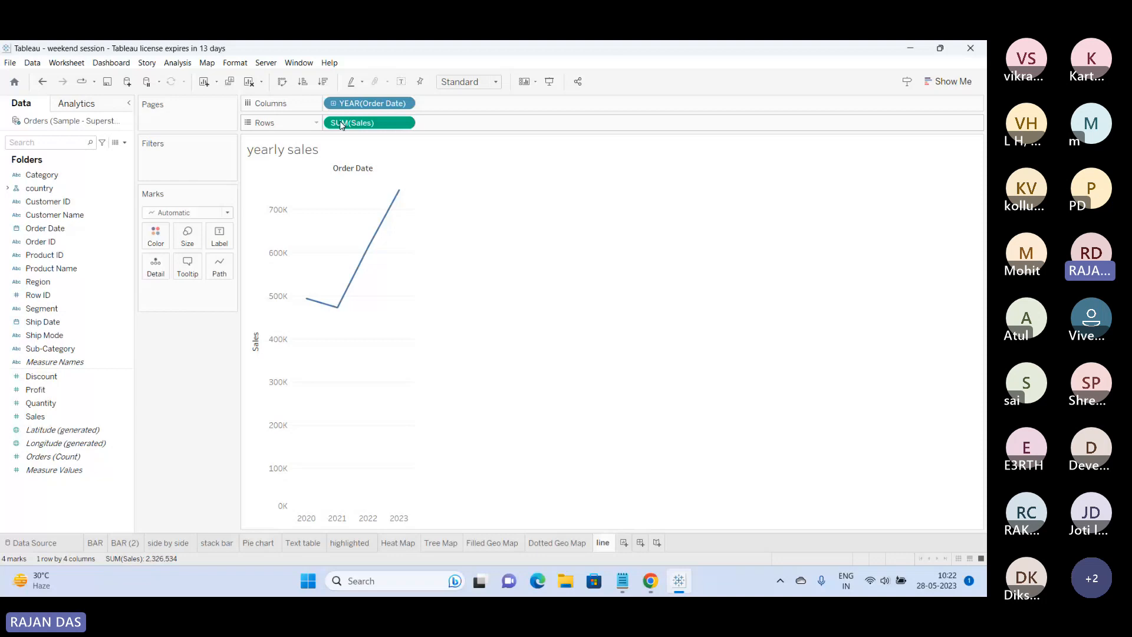
mouse_move(342, 307)
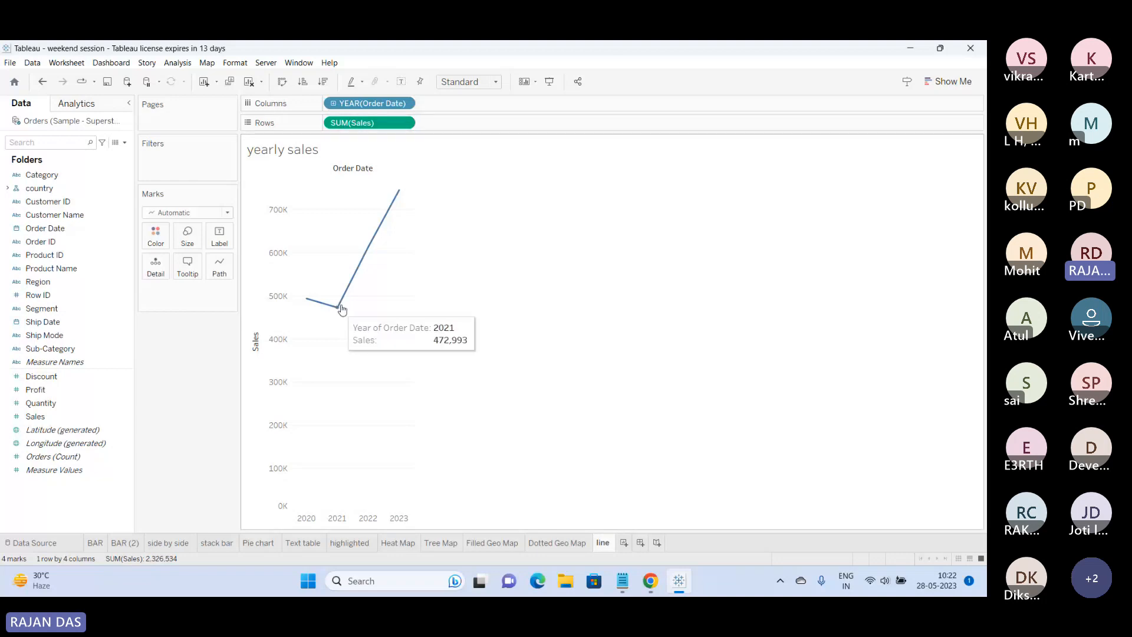
left_click(402, 85)
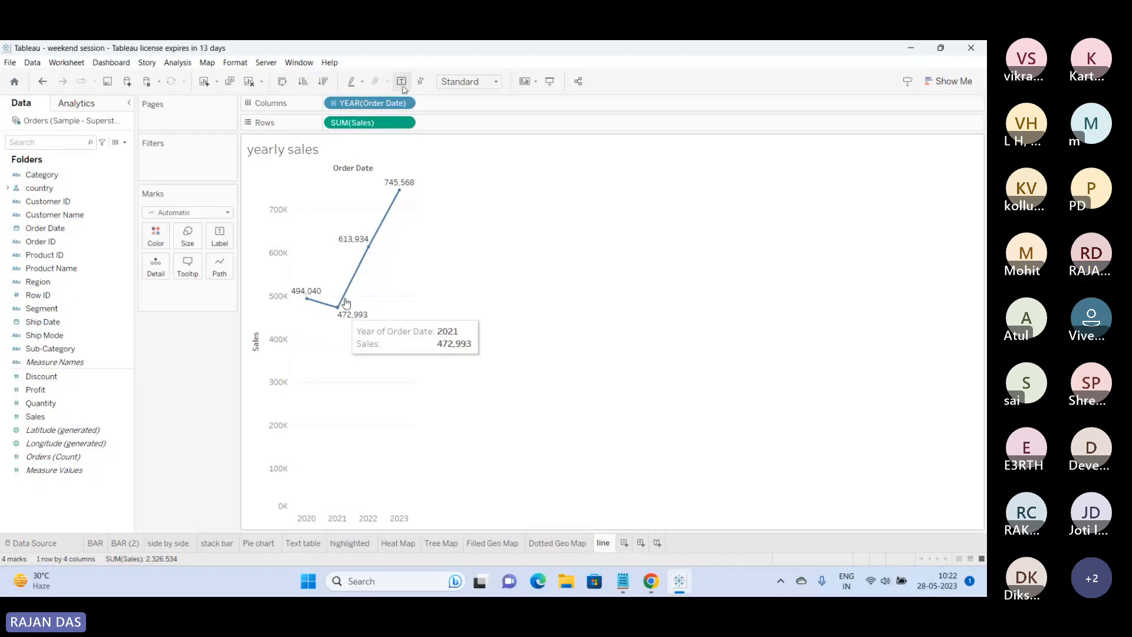
mouse_move(395, 213)
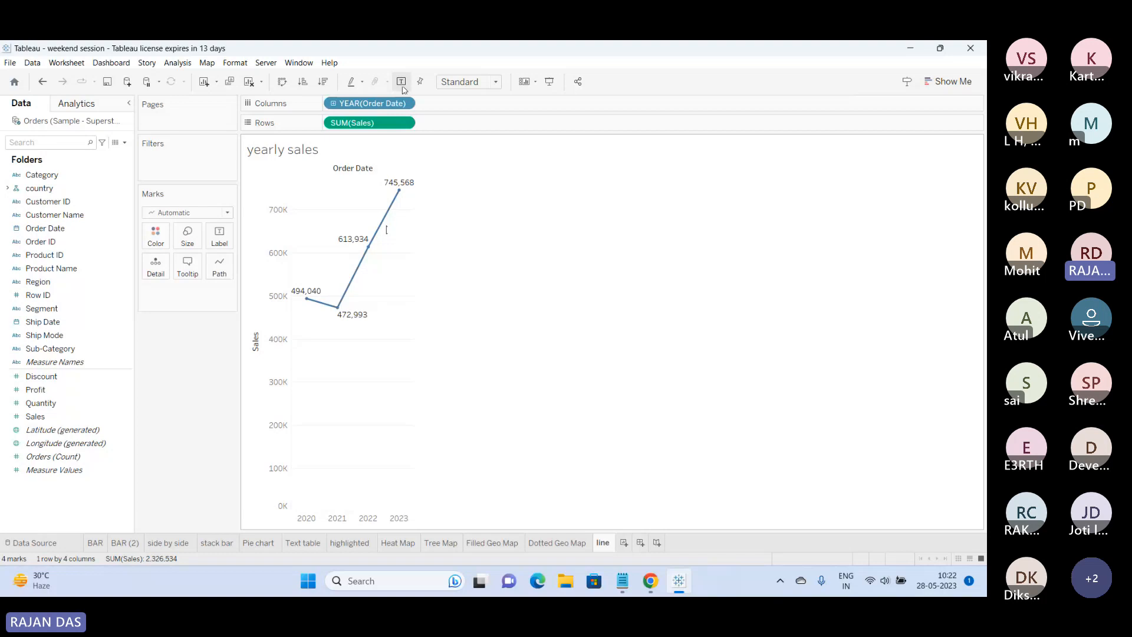
Expand the Order Date year on the columns to quarters and inspect the quarterly Sales points for 2020.
left_click(334, 104)
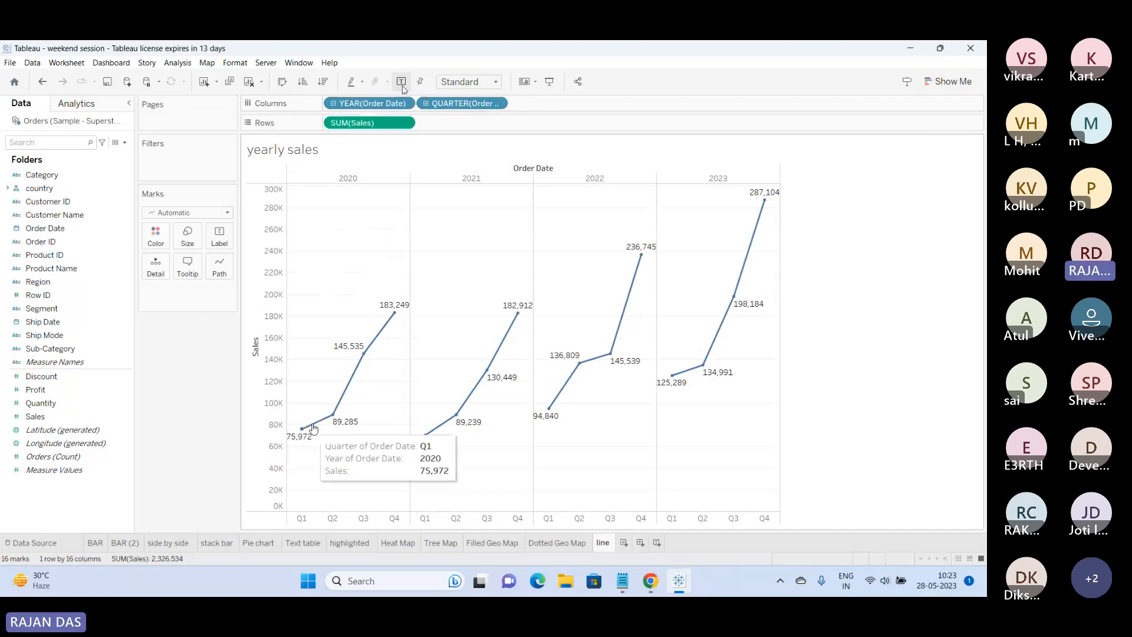
mouse_move(358, 375)
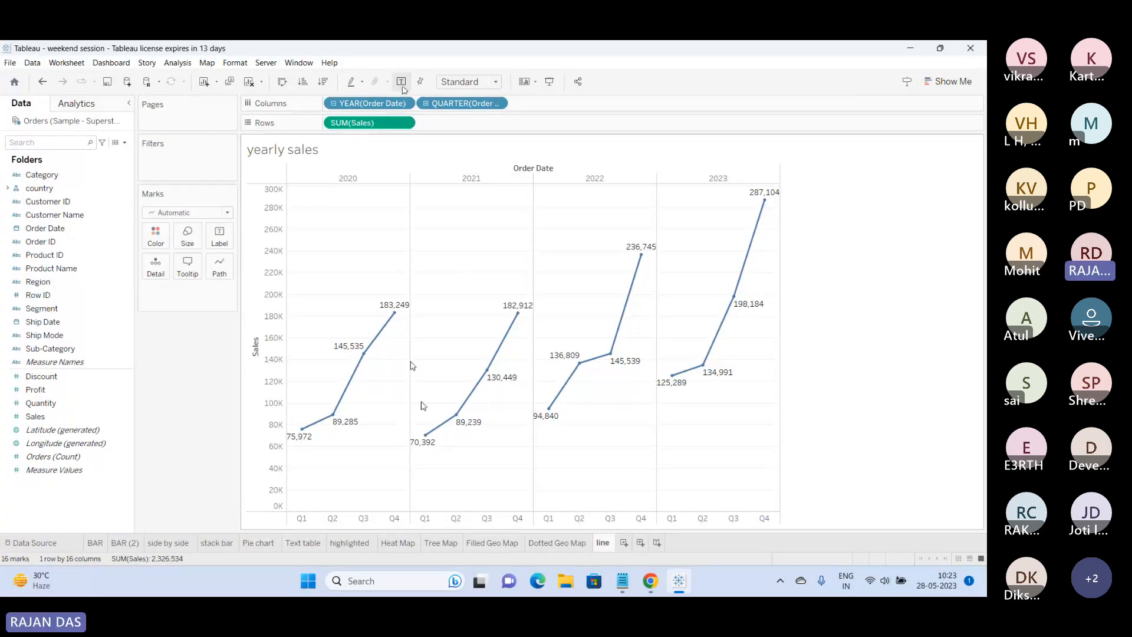
mouse_move(399, 312)
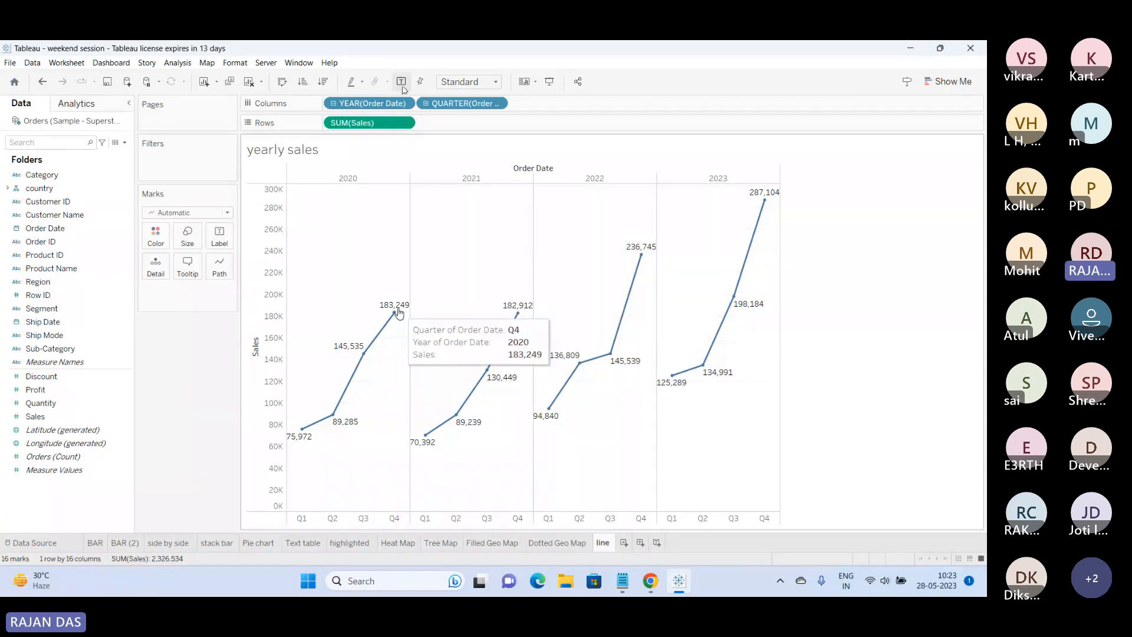
Rename the line worksheet as "discrete".
mouse_move(417, 446)
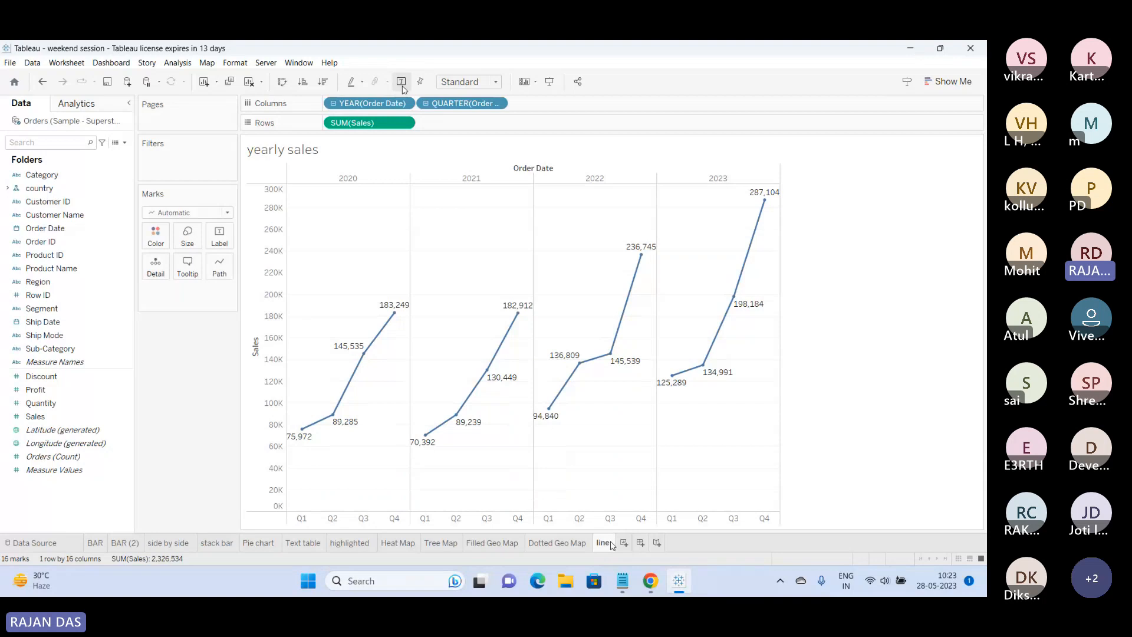
double_click(607, 543)
type("discret")
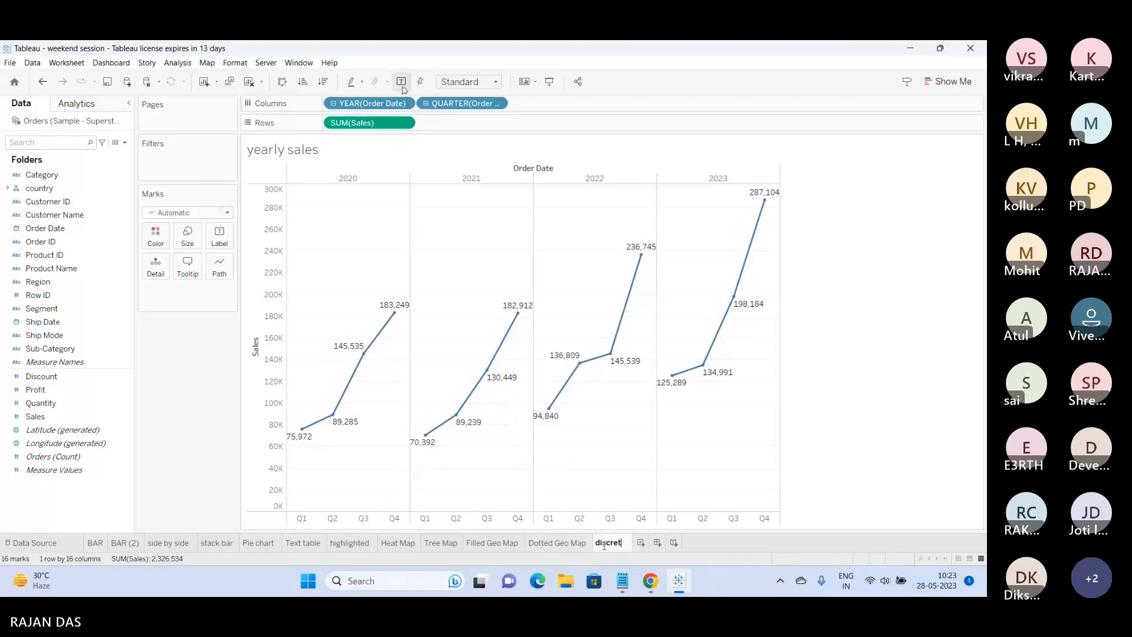
type("e")
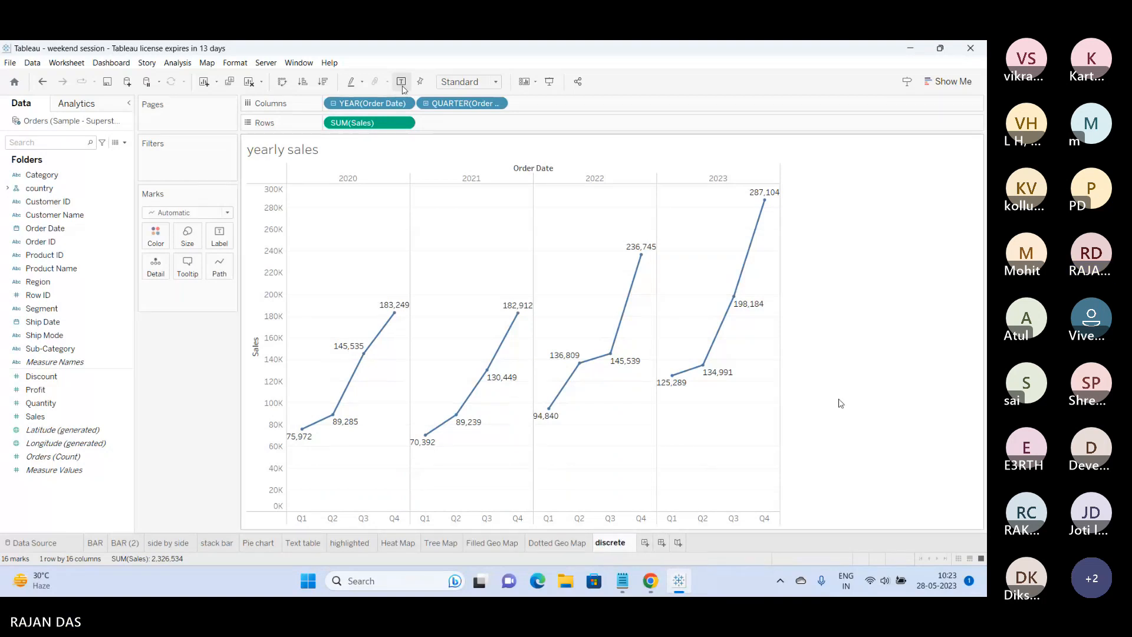
key("Return")
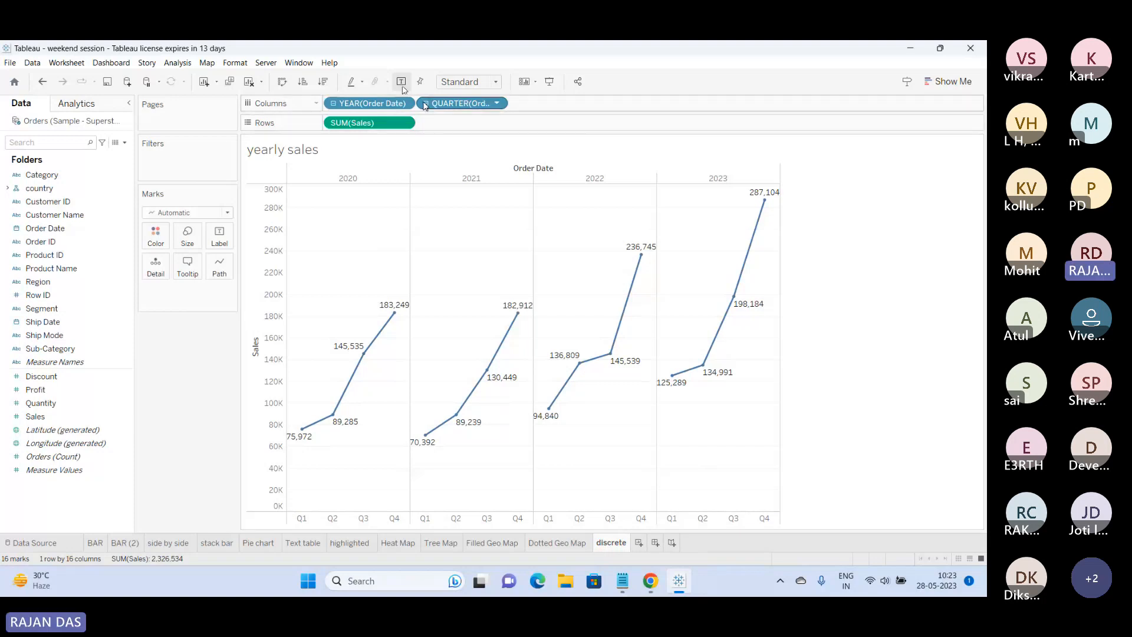
Drill the Order Date columns down from quarters to months and days, and collapse them back to quarters.
left_click(425, 105)
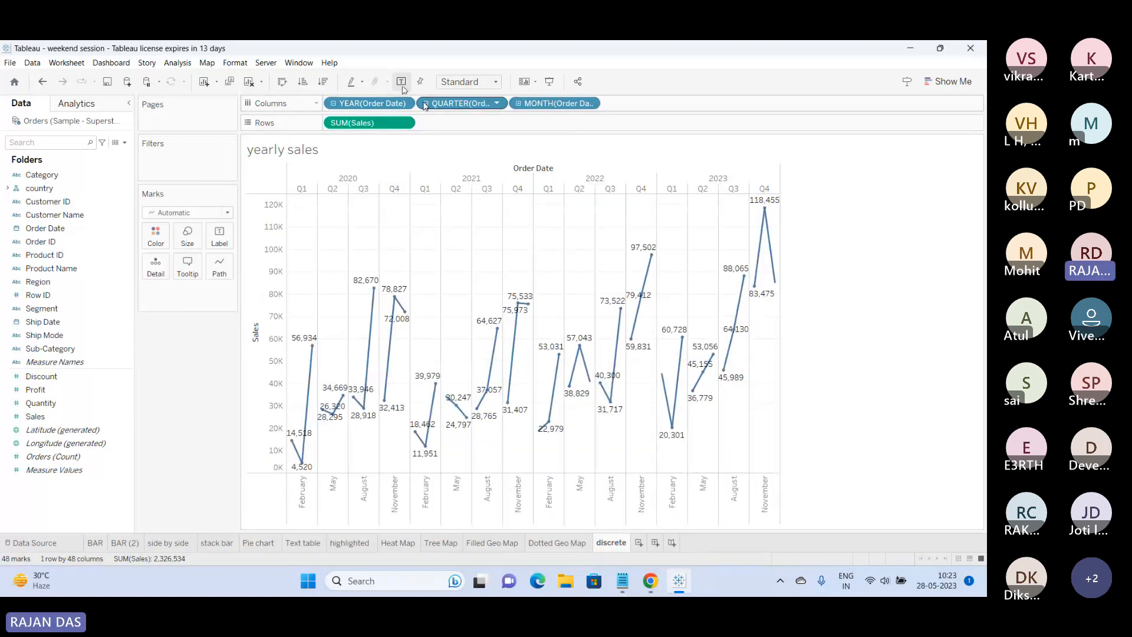
left_click(519, 103)
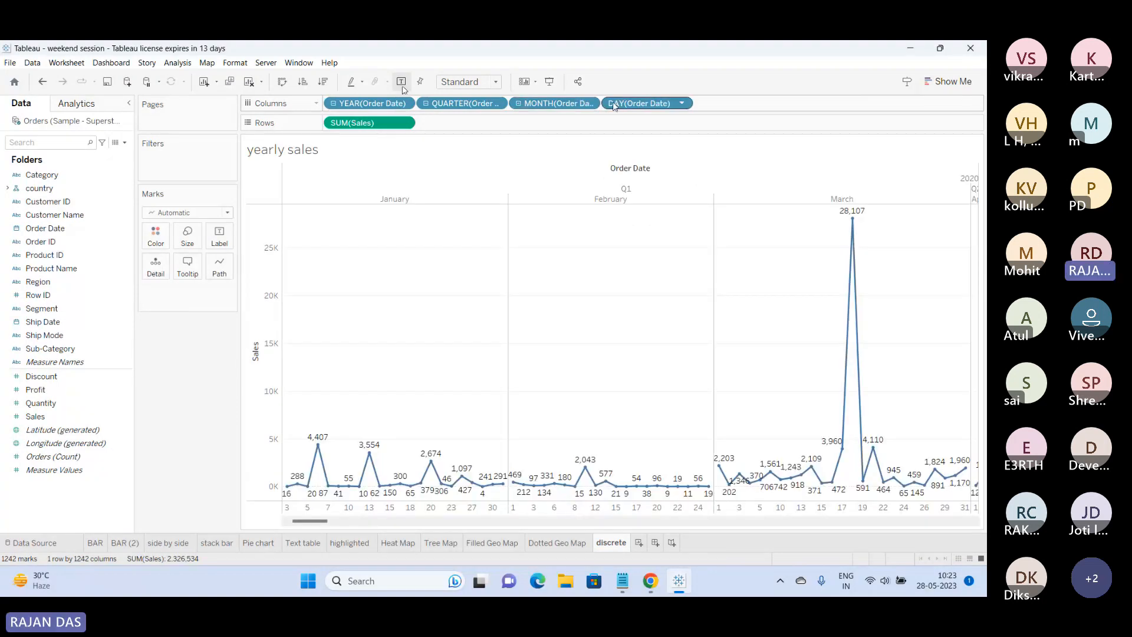
left_click(519, 104)
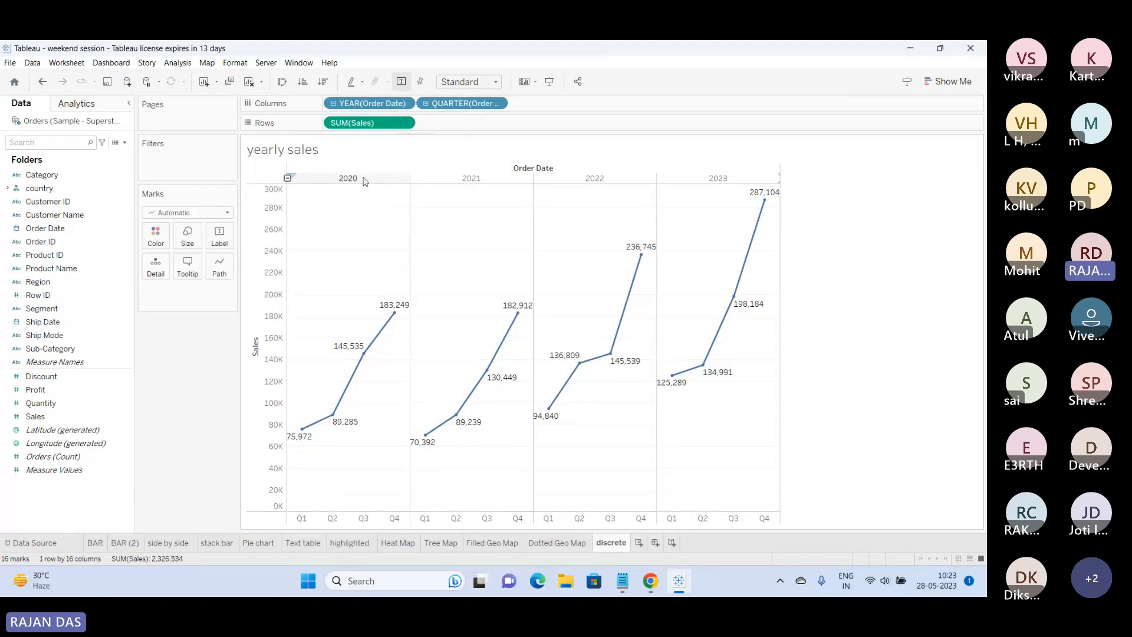
Try placing the Order Date quarter ahead of the year on the columns, and restore the year-first order.
left_click_drag(364, 181, 577, 105)
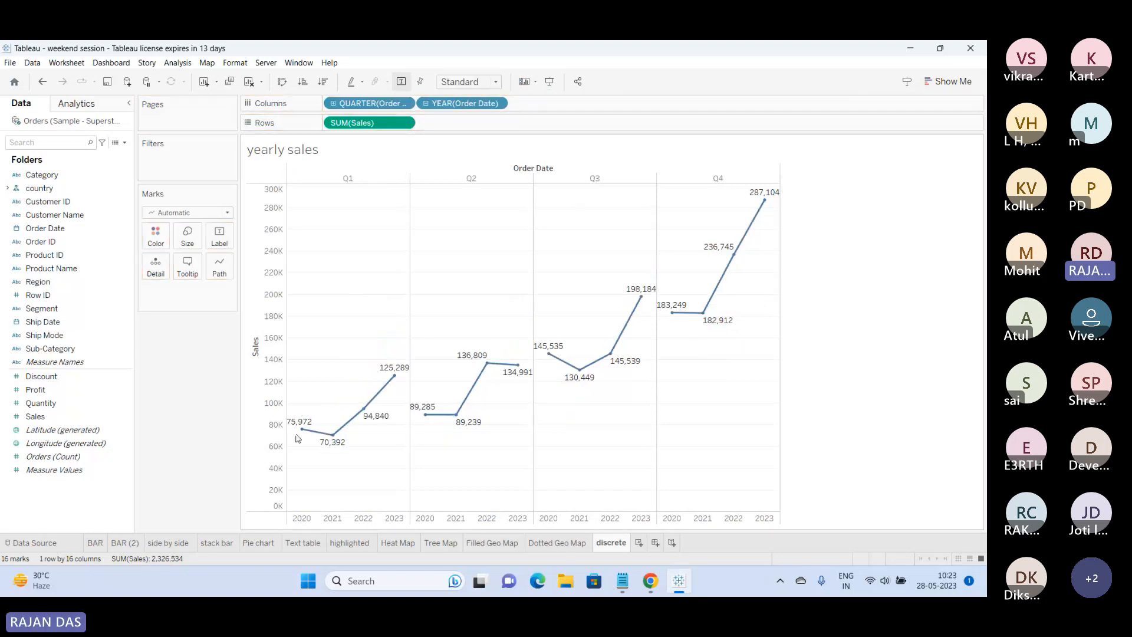
left_click_drag(348, 178, 540, 101)
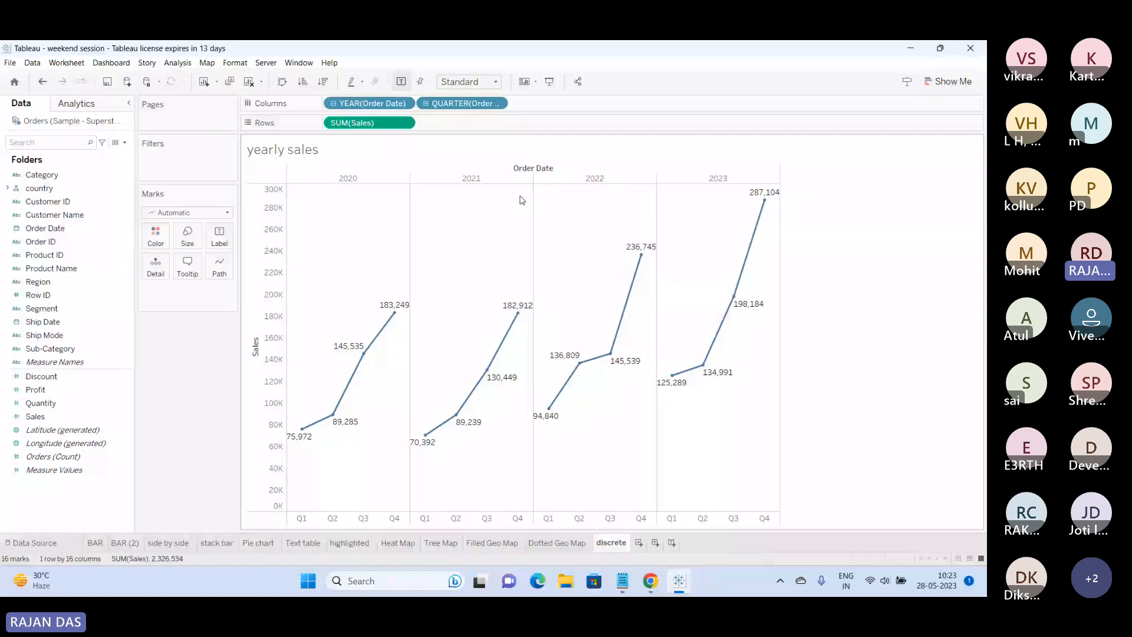
Try the continuous line chart, return to the discrete line chart, and show its mark labels again.
left_click(946, 82)
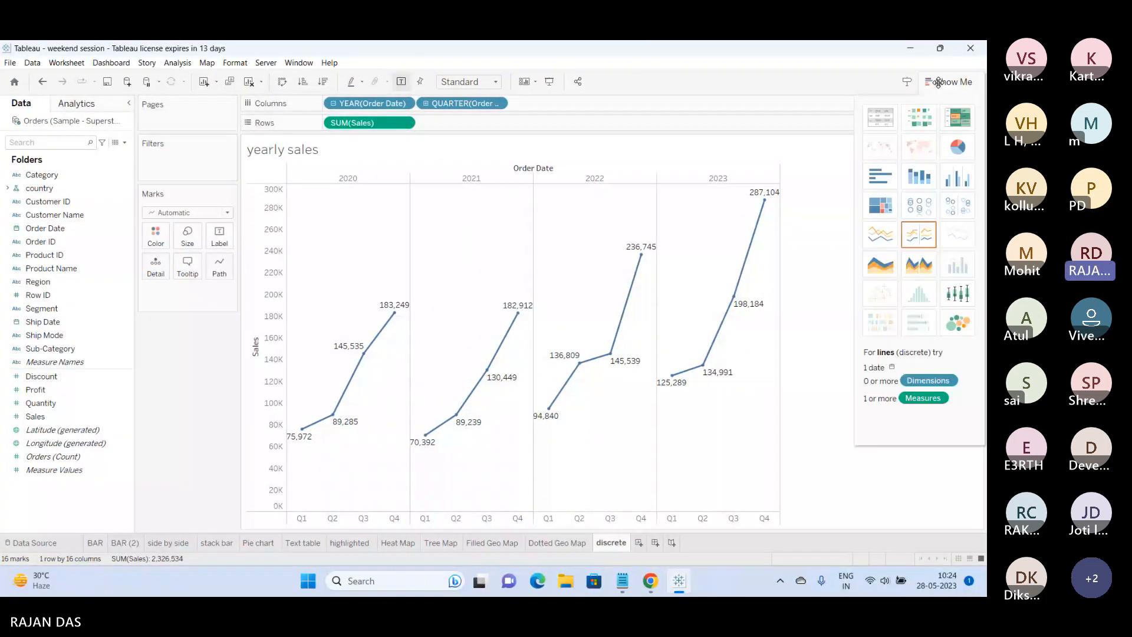
left_click(889, 241)
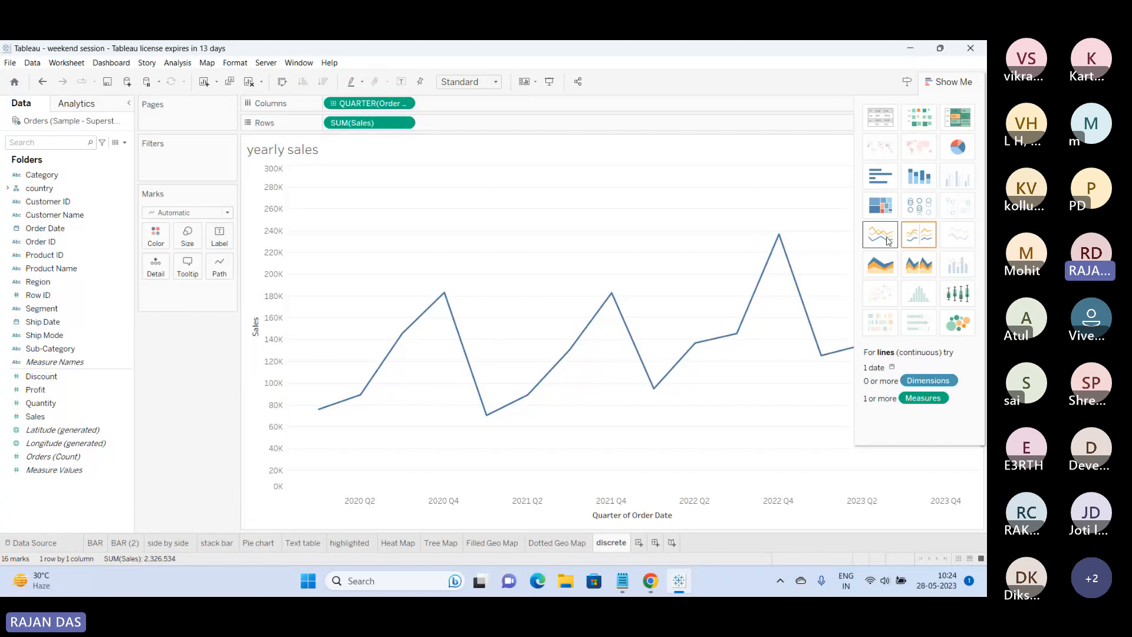
left_click(933, 234)
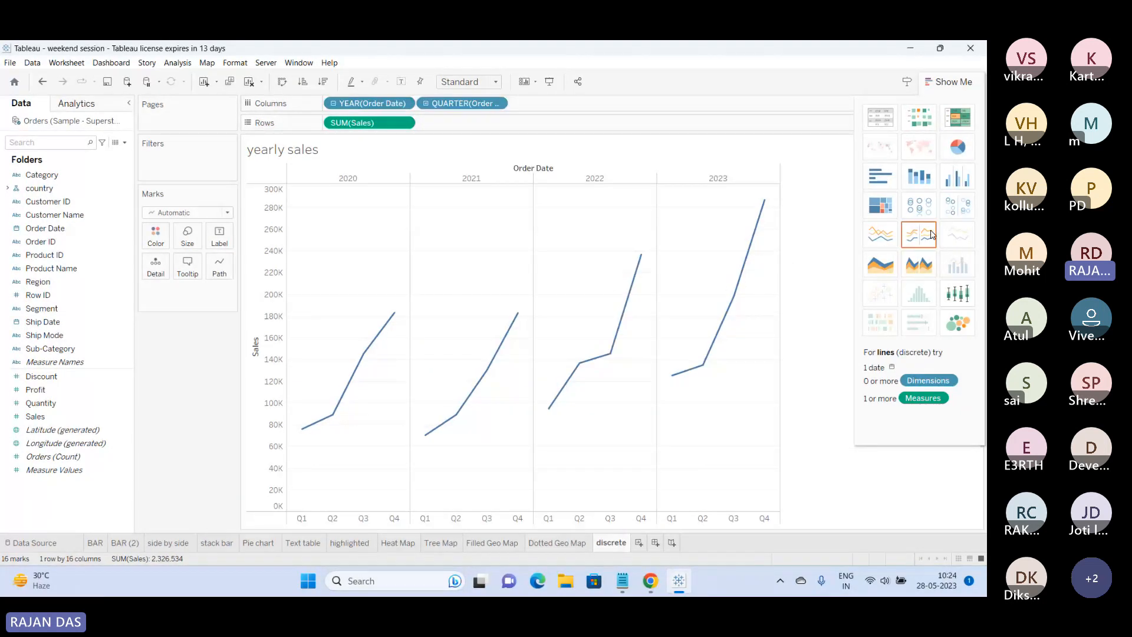
left_click(950, 82)
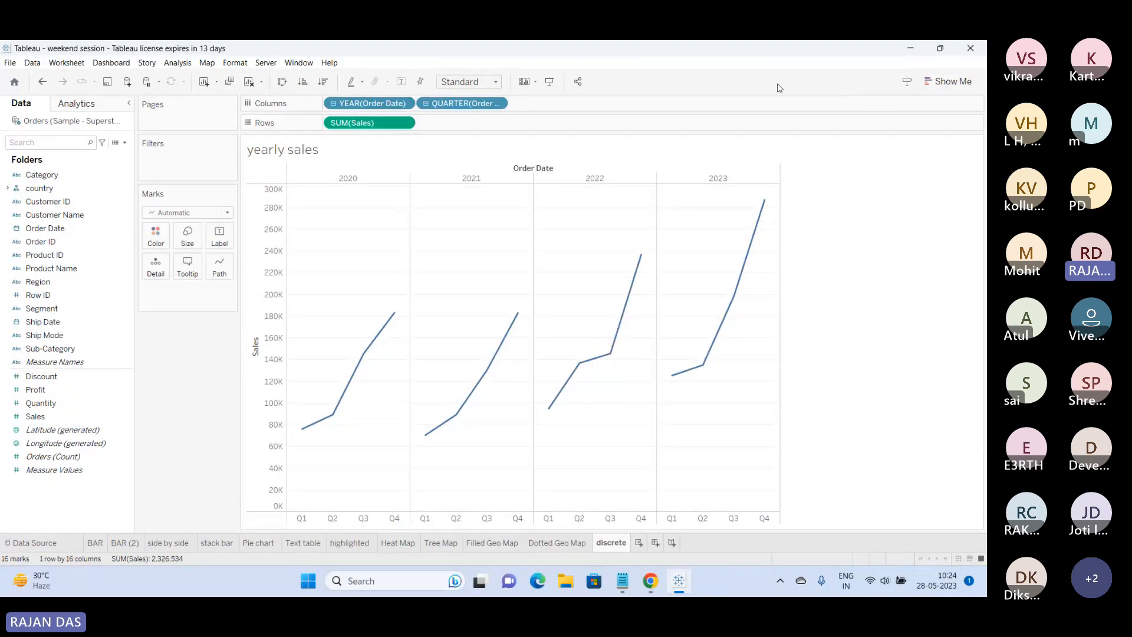
left_click(401, 82)
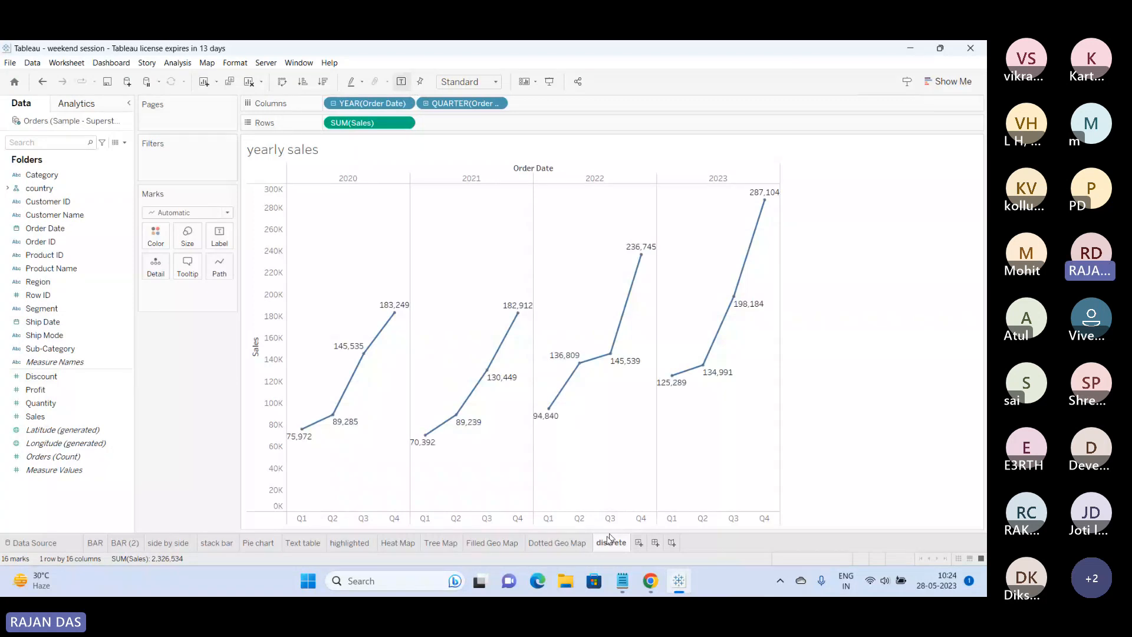
mouse_move(397, 314)
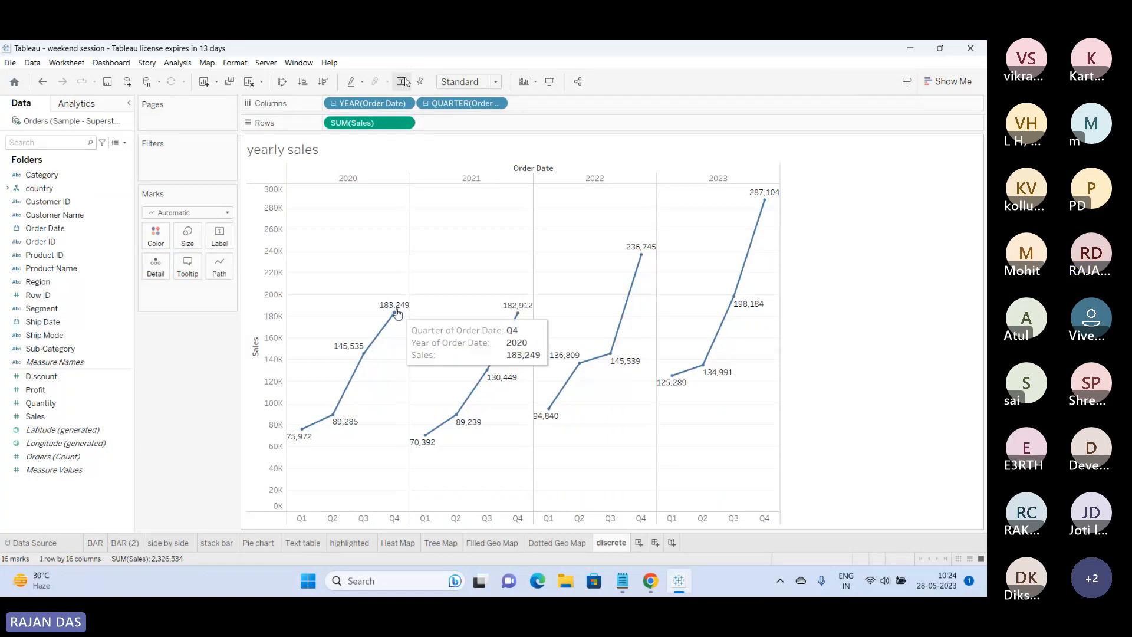
mouse_move(427, 435)
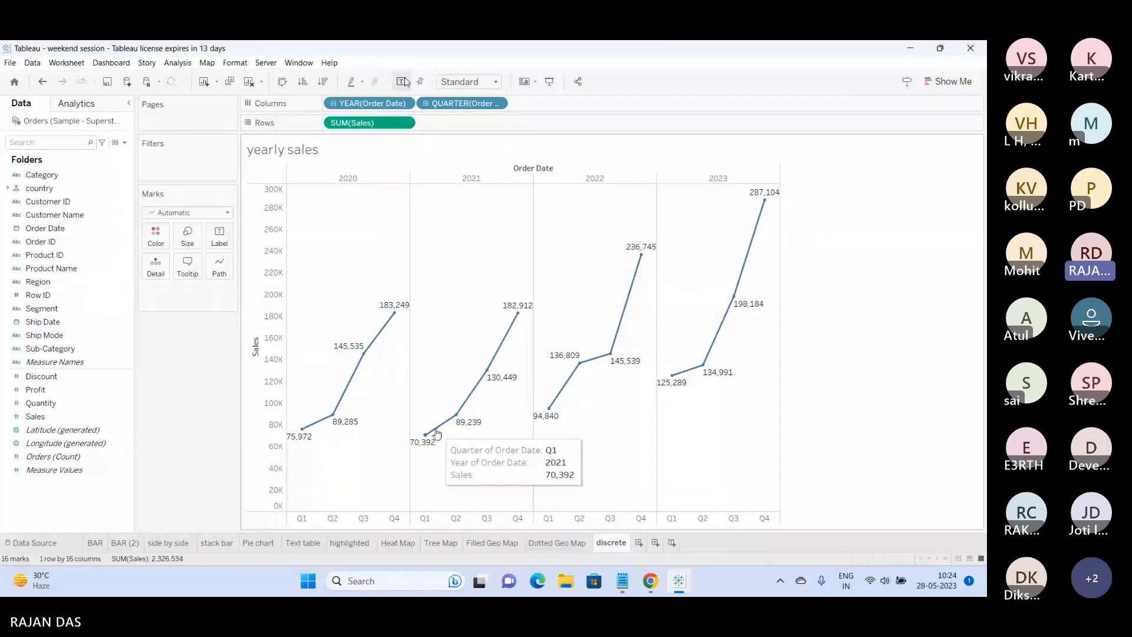
Duplicate the discrete worksheet and rename the copy as "continous".
right_click(604, 539)
left_click(631, 435)
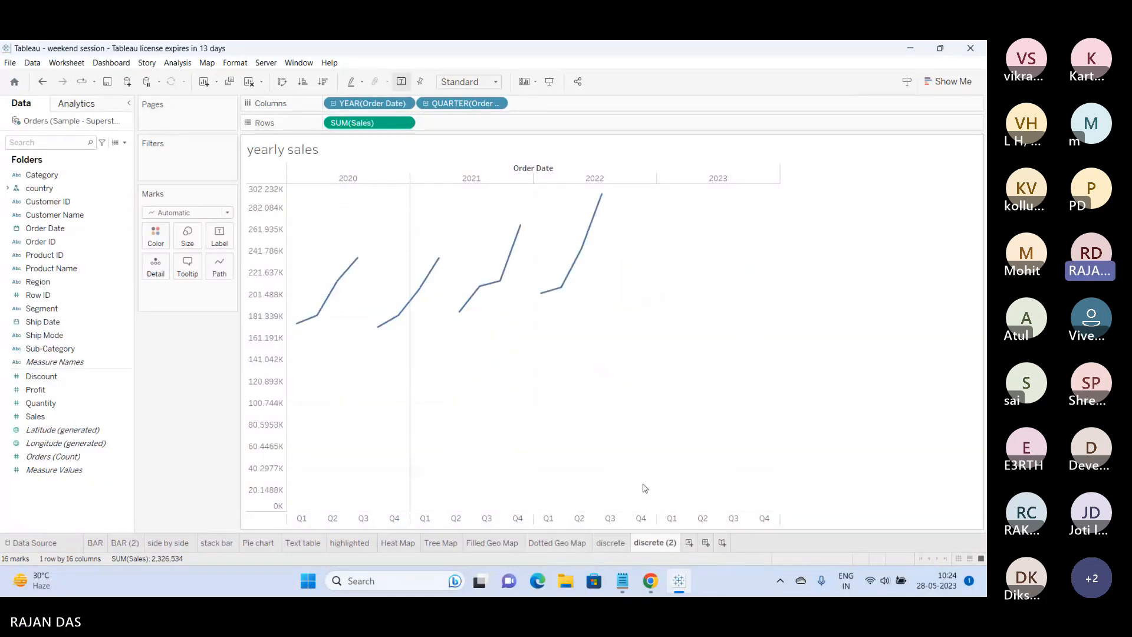
double_click(654, 542)
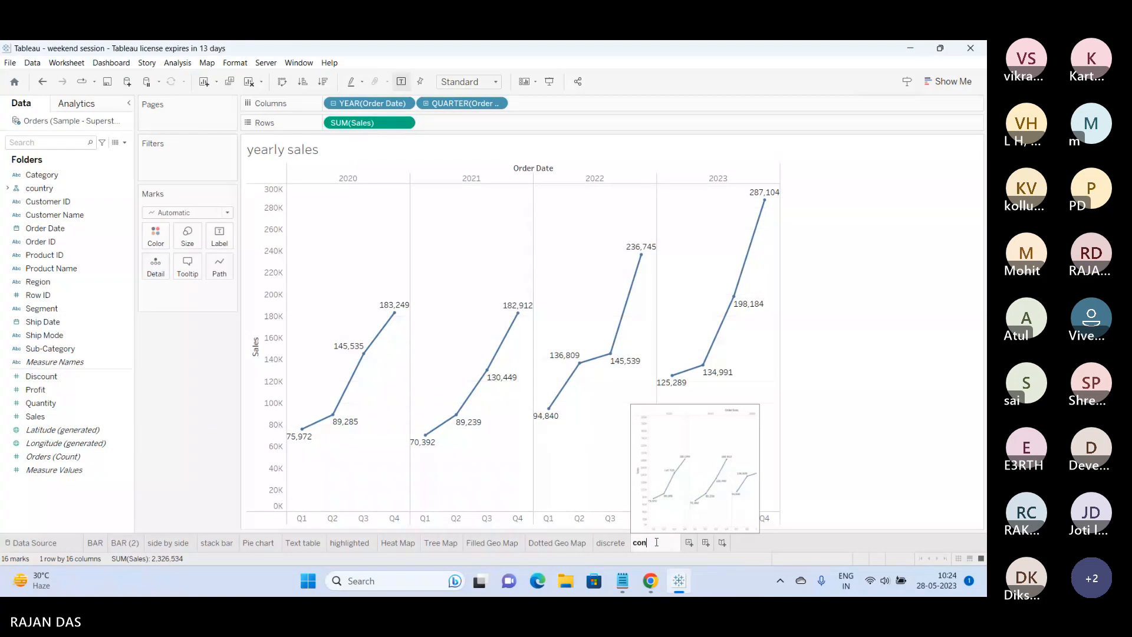
type("continous")
key("Return")
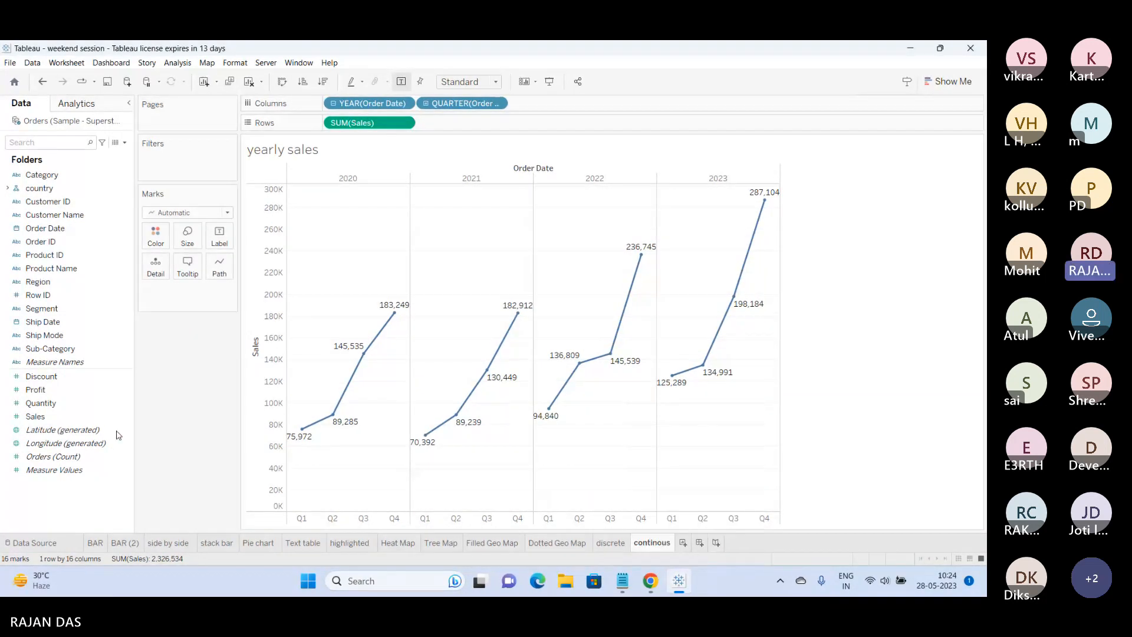
Change the continous worksheet to a continuous line chart of quarterly Sales and show its mark labels.
left_click(945, 84)
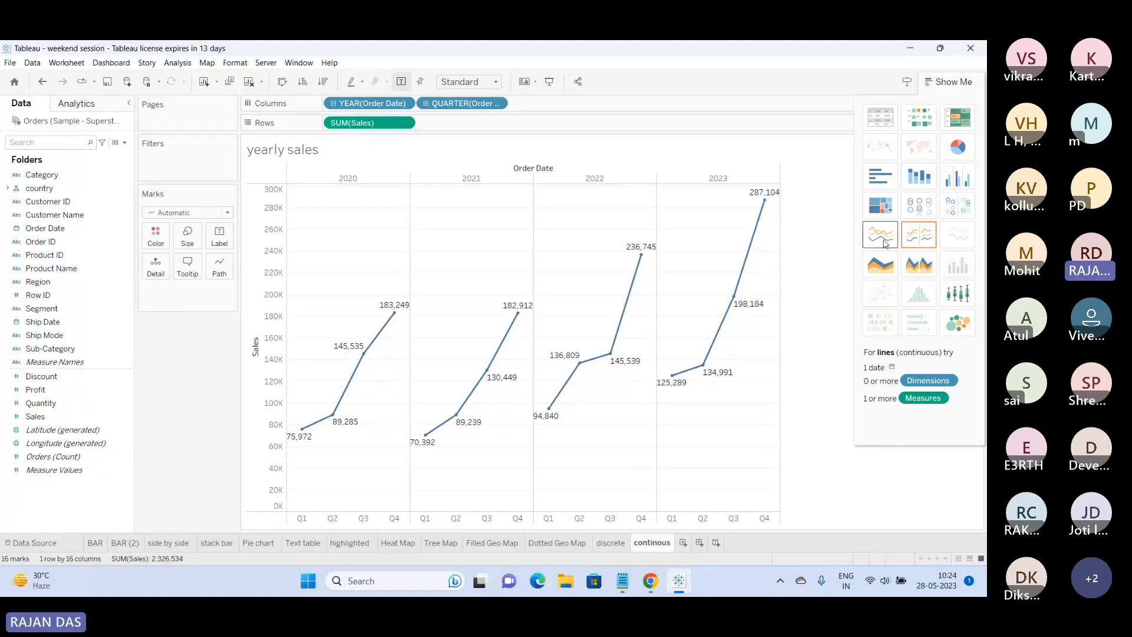
left_click(880, 236)
left_click(401, 81)
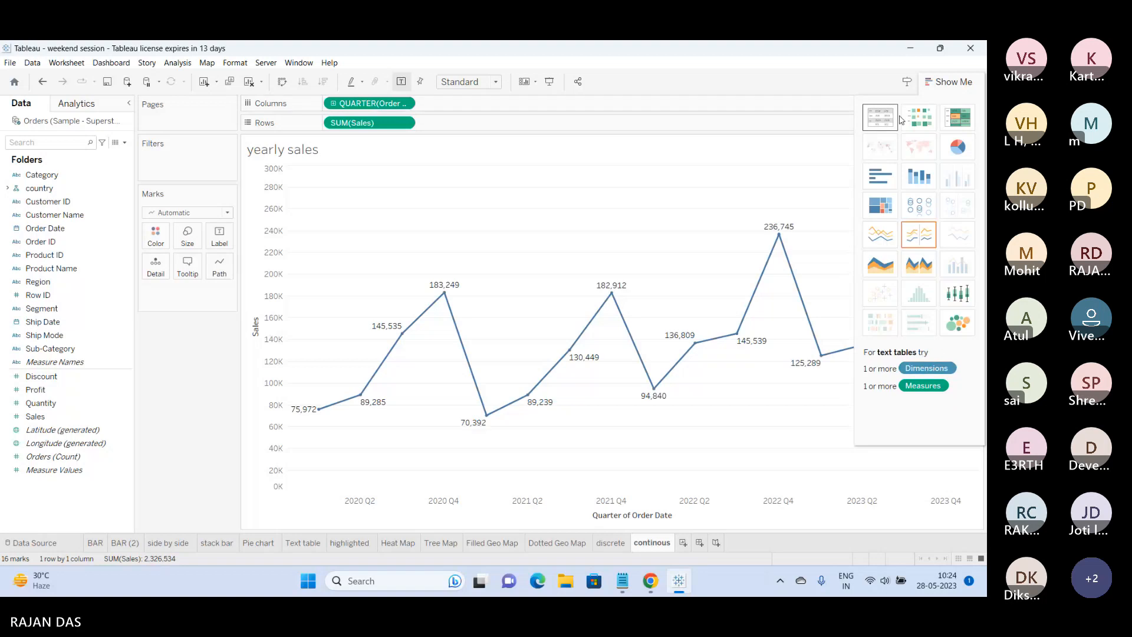
left_click(948, 82)
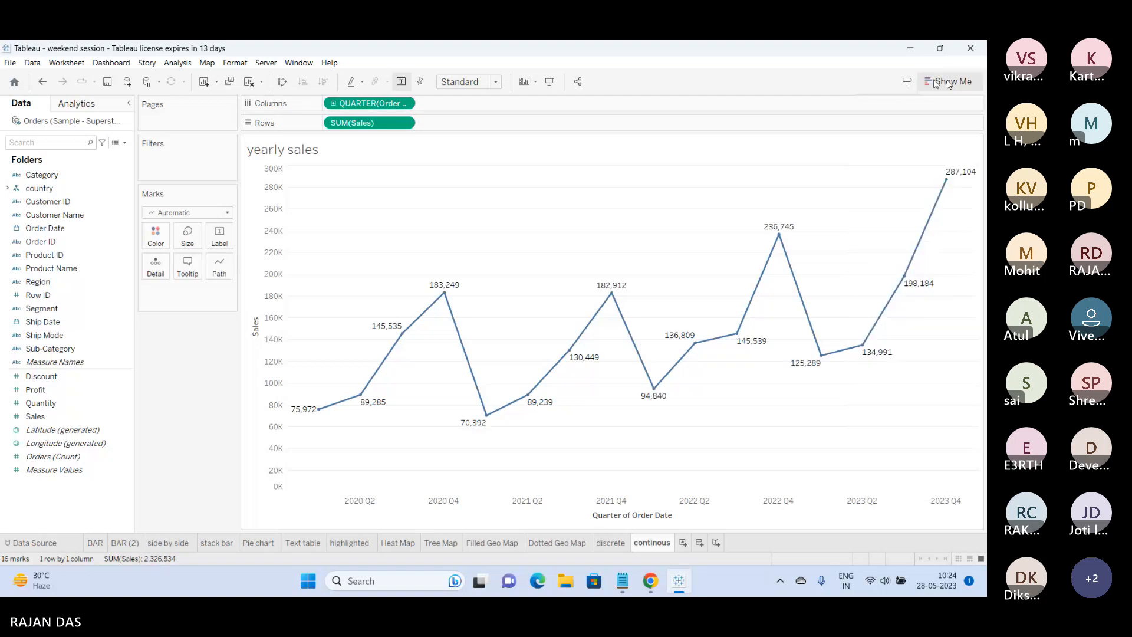
Create a new dashboard with the discrete worksheet above the continous worksheet.
left_click(698, 543)
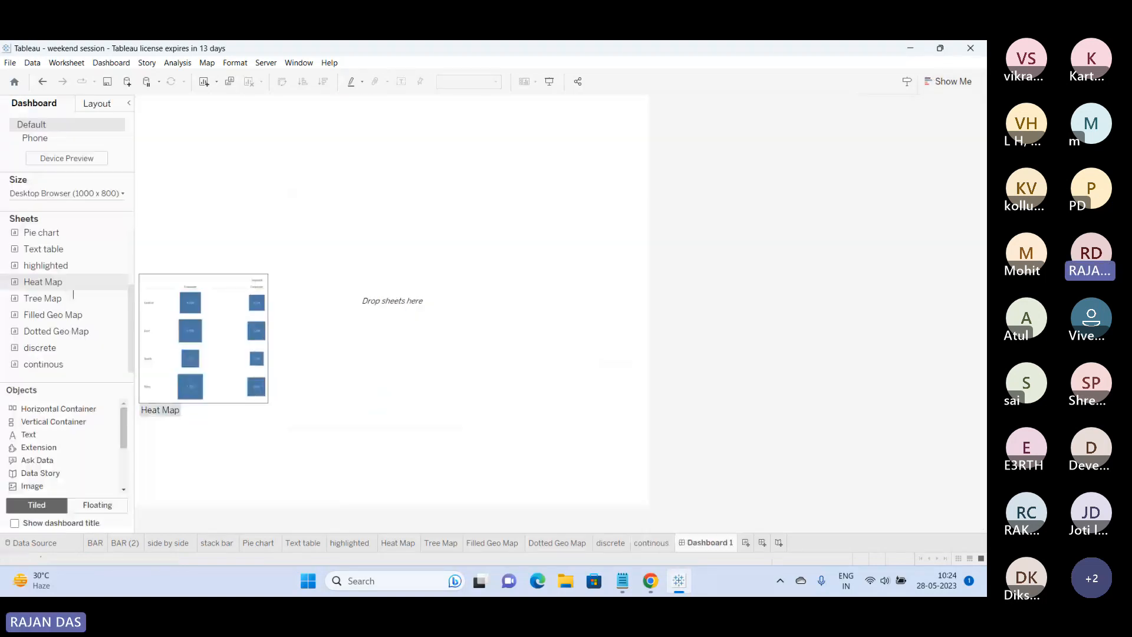
left_click_drag(289, 225, 288, 226)
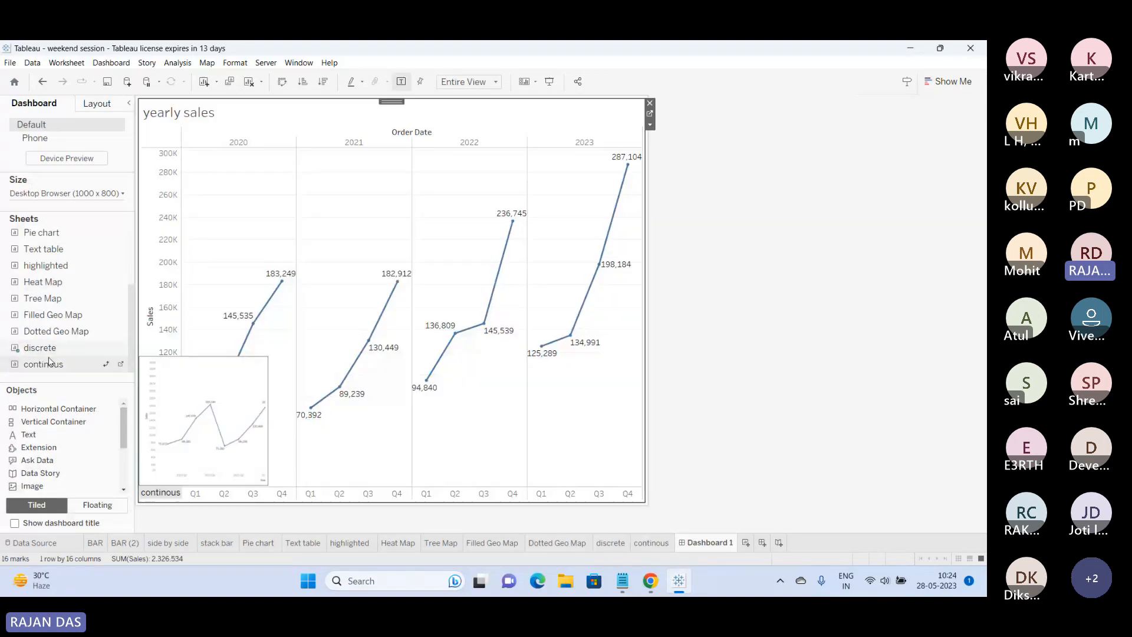
left_click_drag(44, 363, 441, 430)
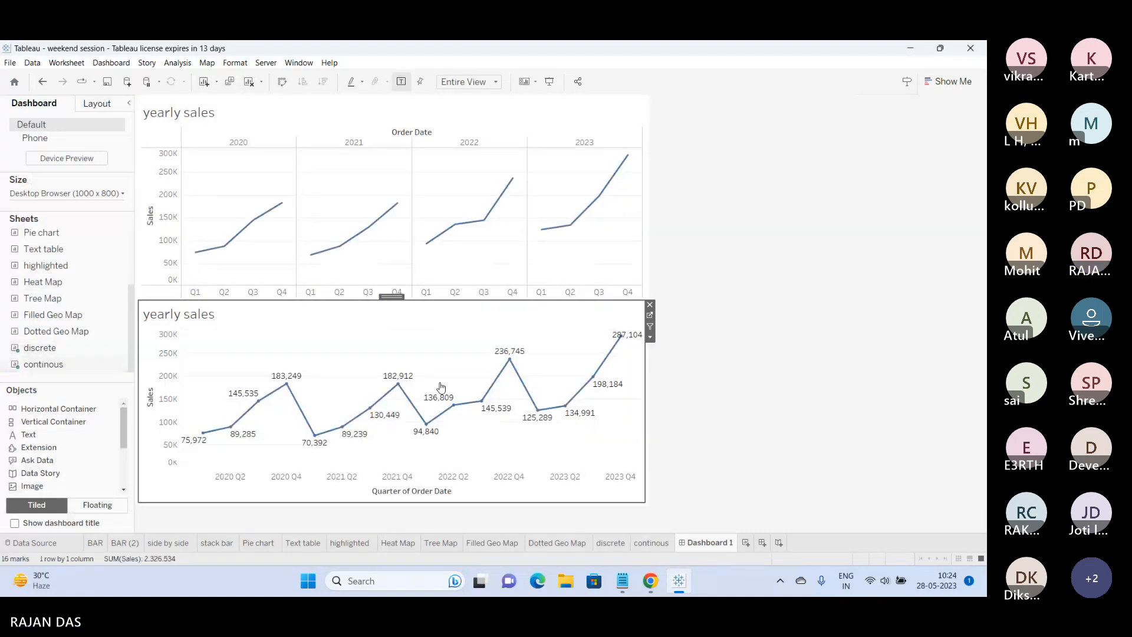
Present the dashboard full screen to compare the quarterly points of the discrete and continuous line charts, and leave the presentation.
left_click(548, 83)
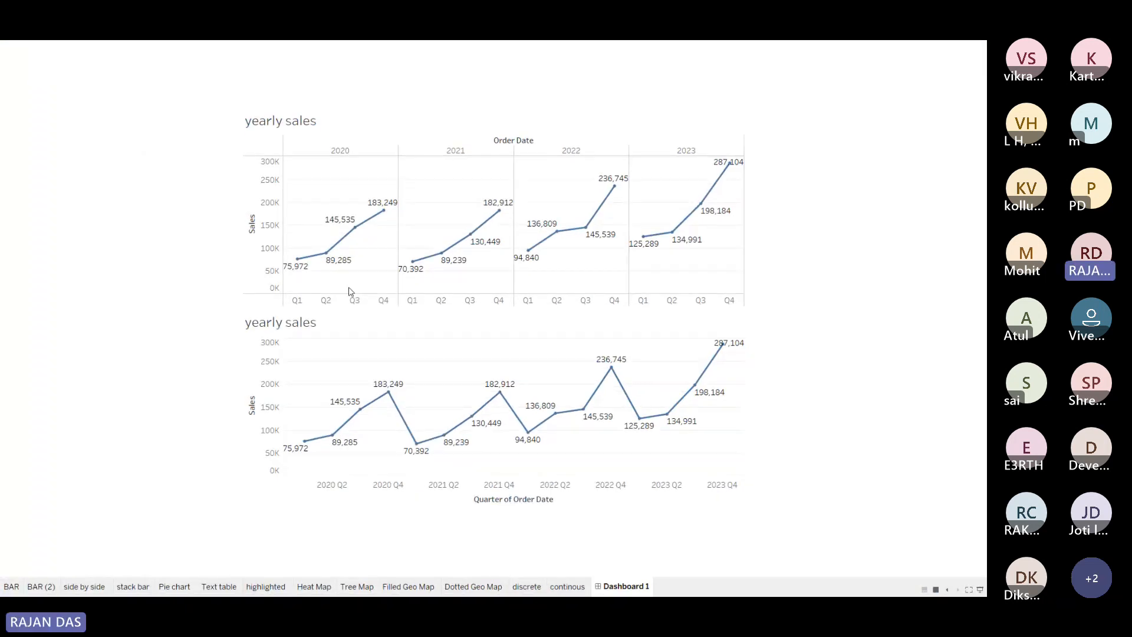
mouse_move(387, 216)
mouse_move(310, 445)
mouse_move(393, 400)
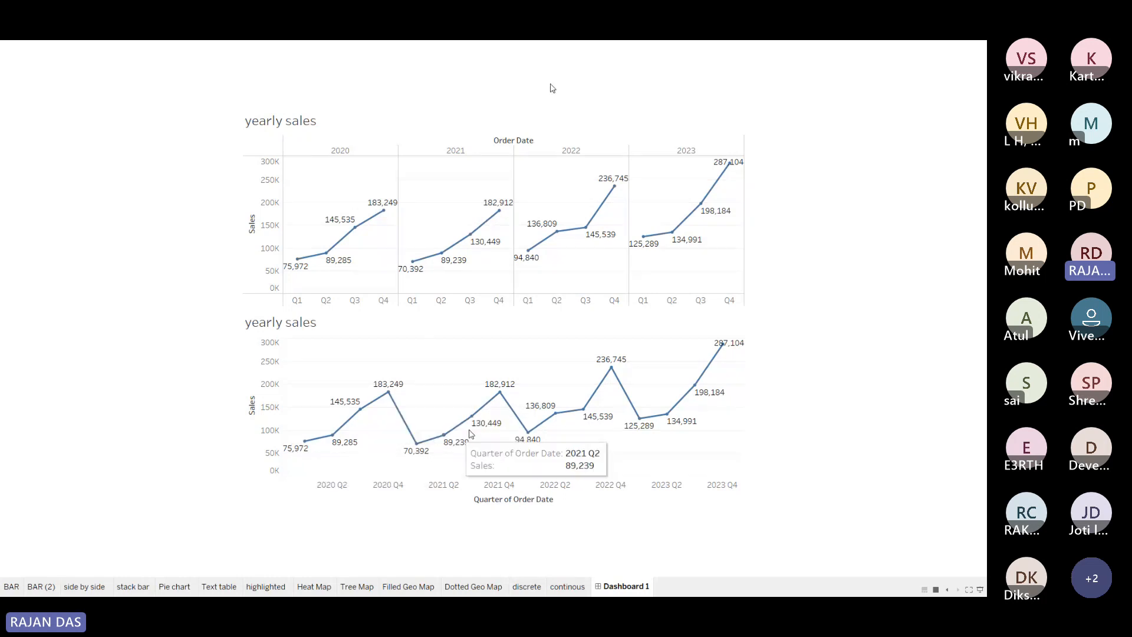
mouse_move(727, 344)
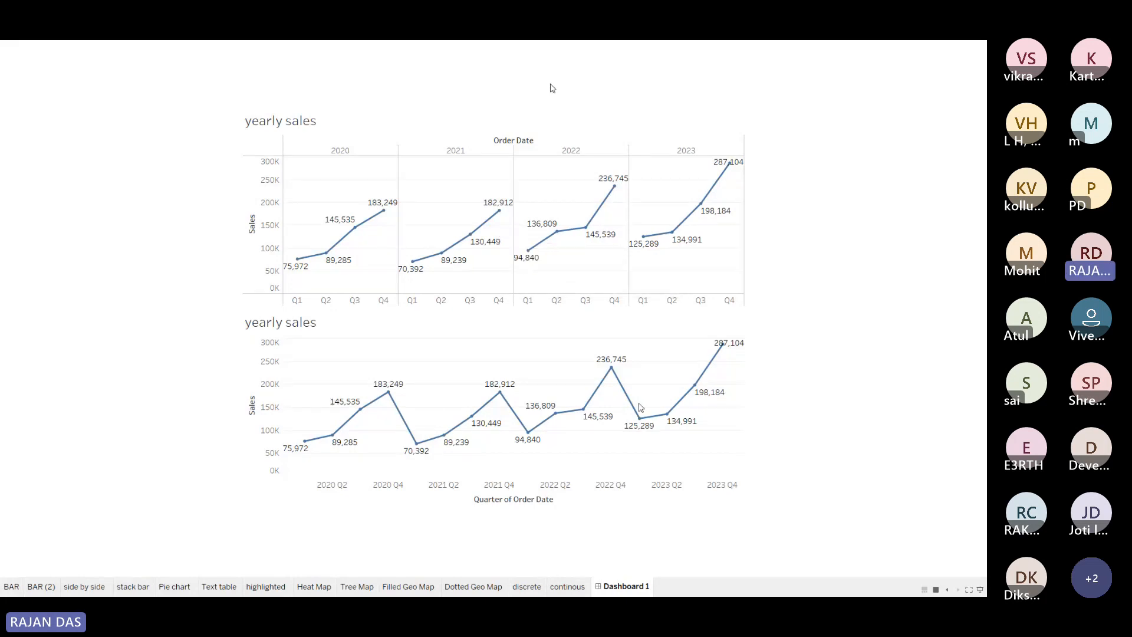
key("Escape")
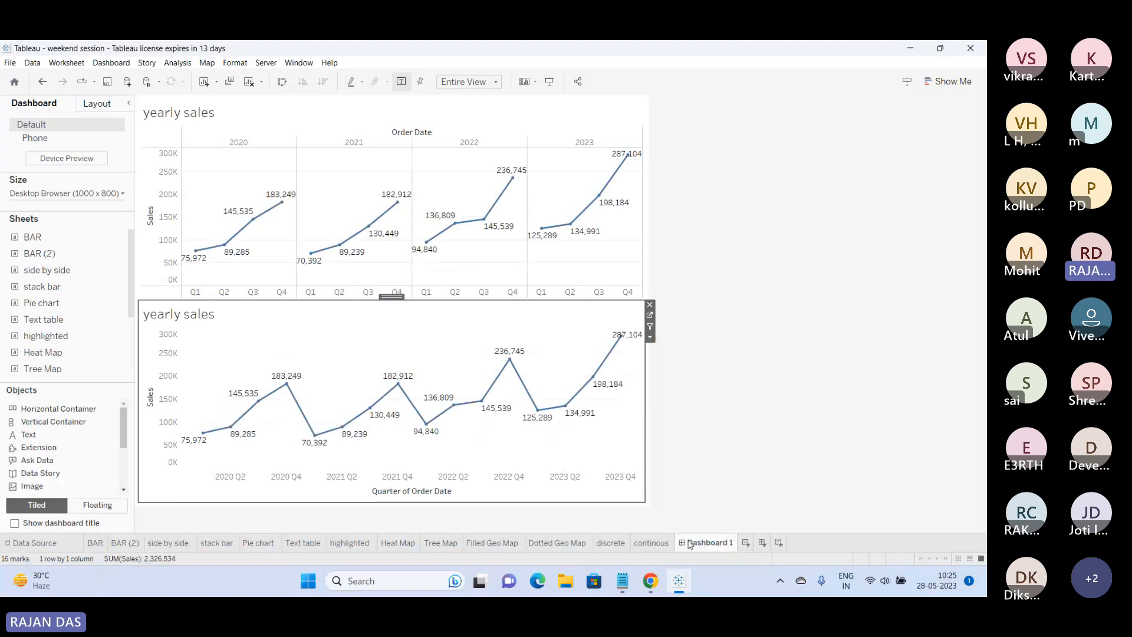
Delete the dashboard from the workbook.
right_click(690, 544)
left_click(717, 415)
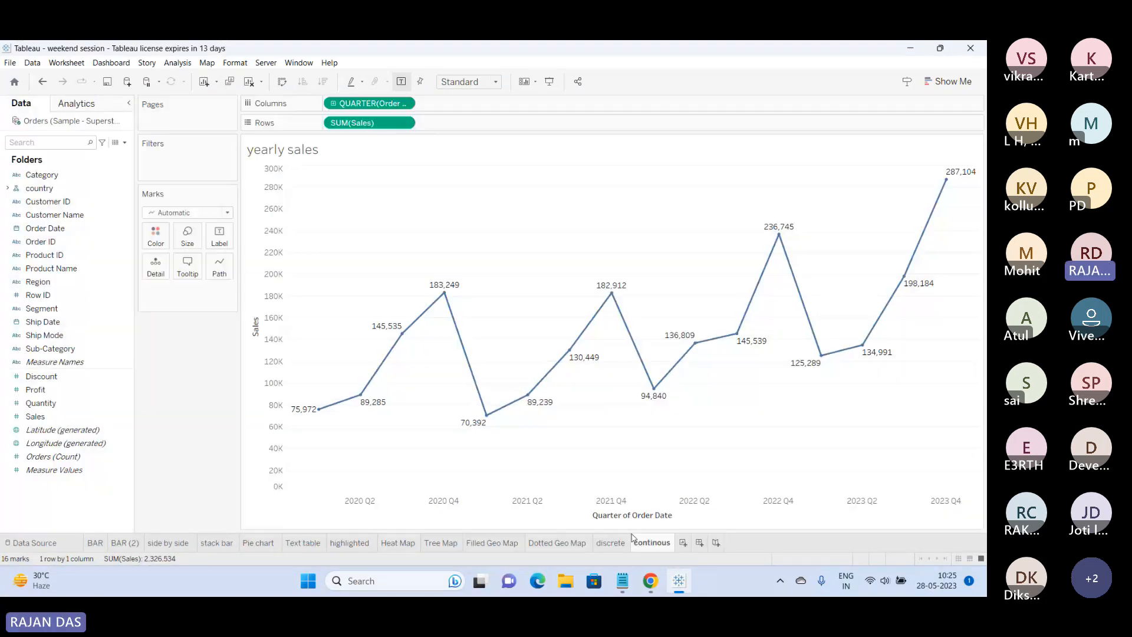
Compare the Order Date fields on the columns of the discrete and continous worksheets.
left_click(611, 541)
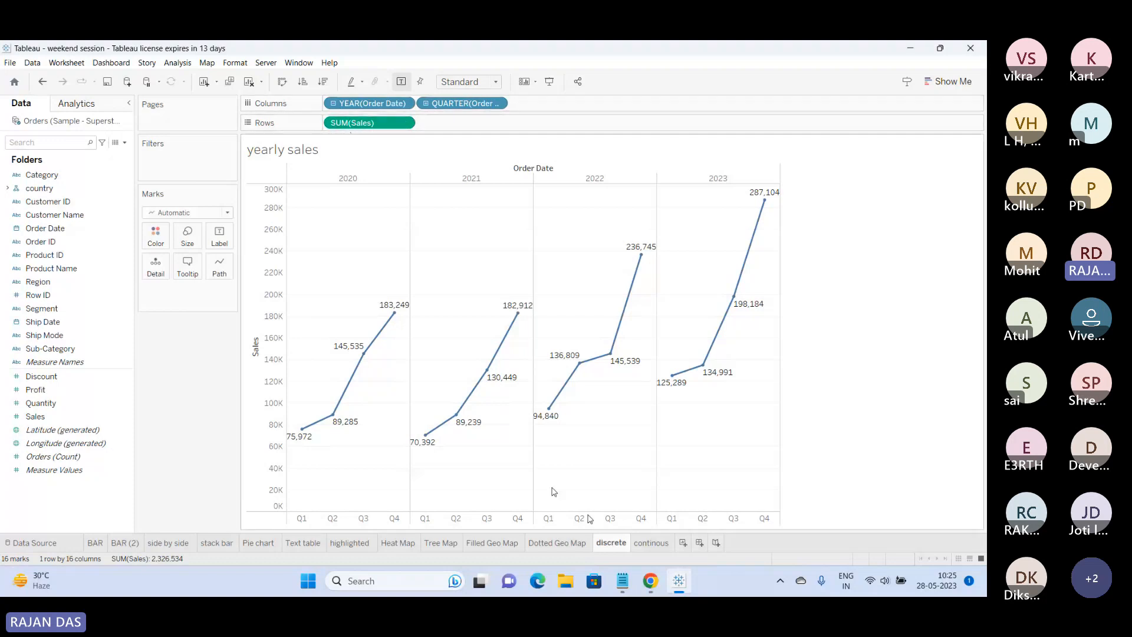
left_click(639, 542)
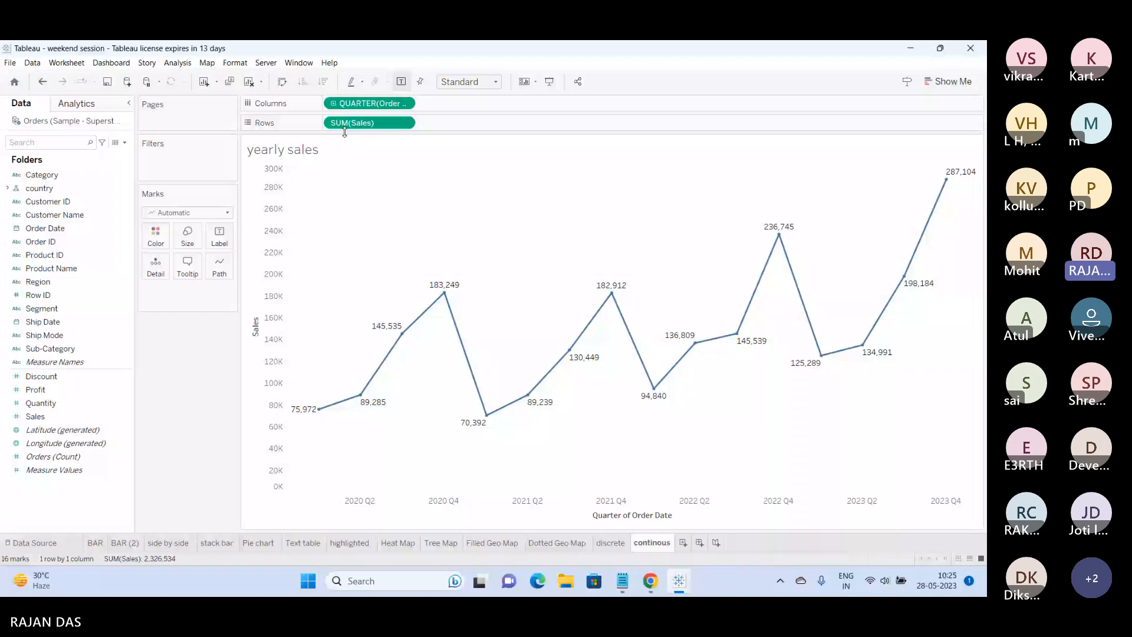
On the discrete worksheet, collapse Order Date on the columns to years and choose Discrete for that field.
left_click(610, 543)
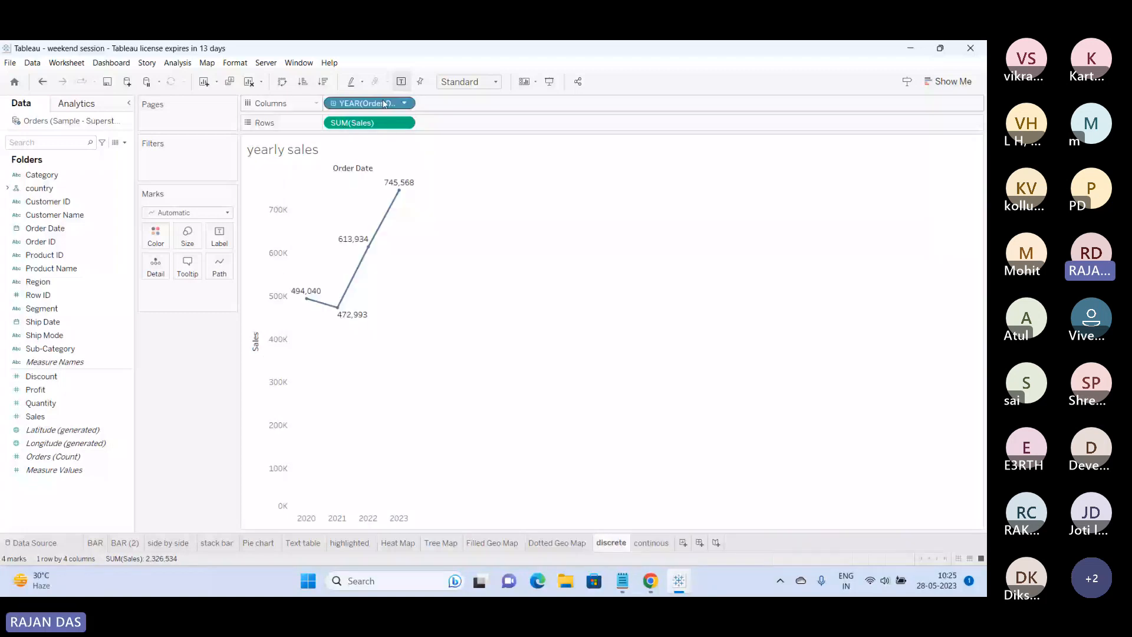
right_click(384, 104)
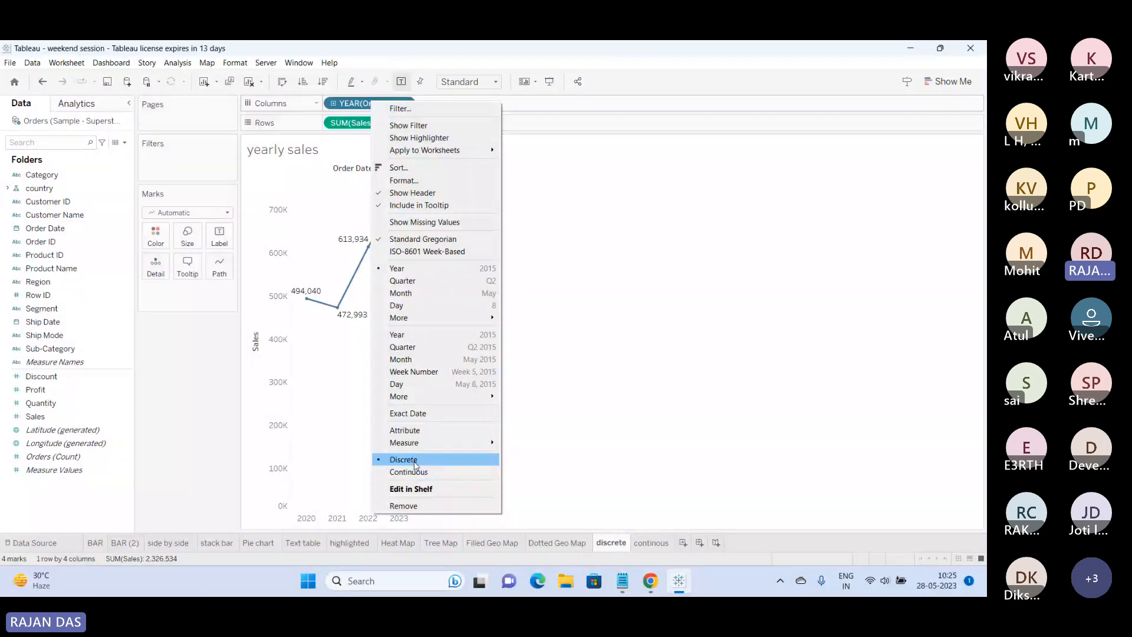
left_click(415, 463)
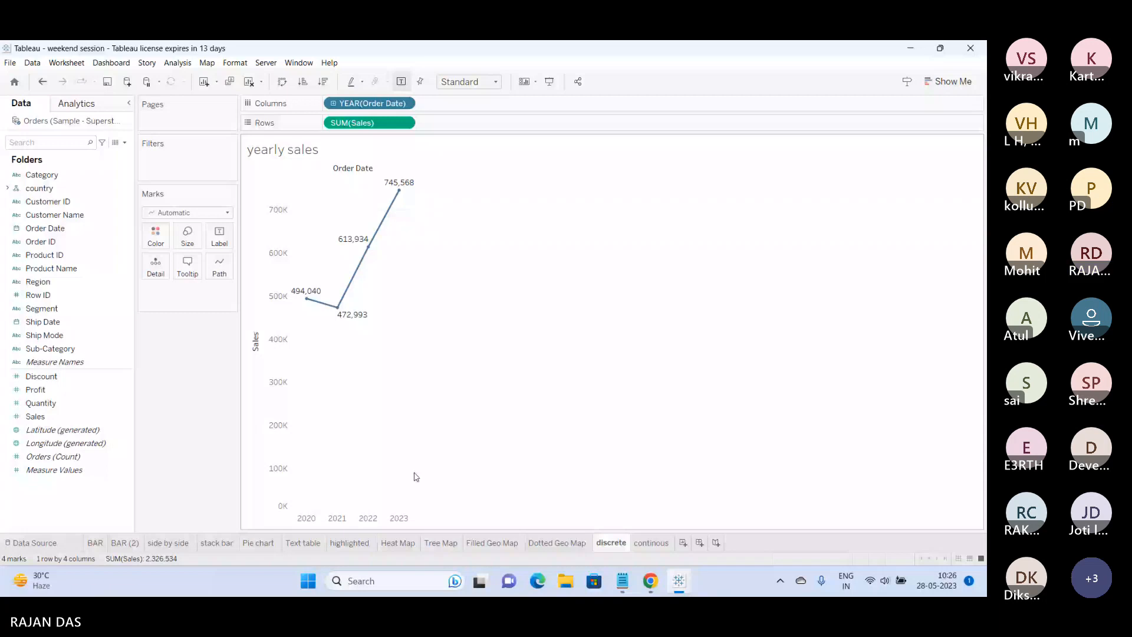
Change Order Date on the columns to continuous quarters and on to continuous months, and turn off the mark labels.
right_click(346, 103)
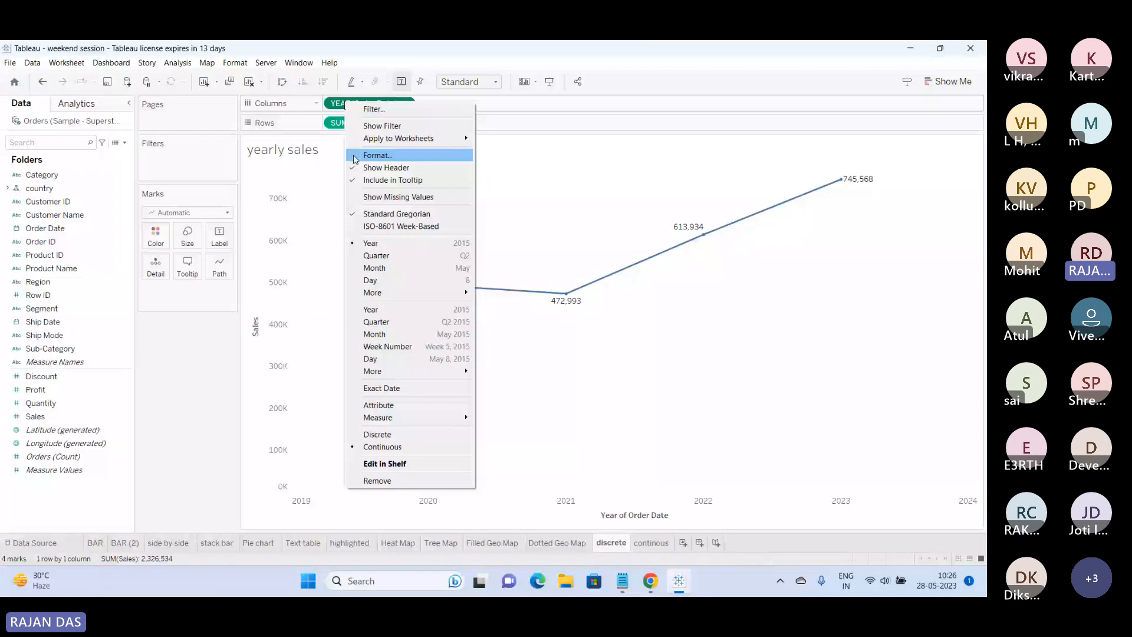
left_click(377, 322)
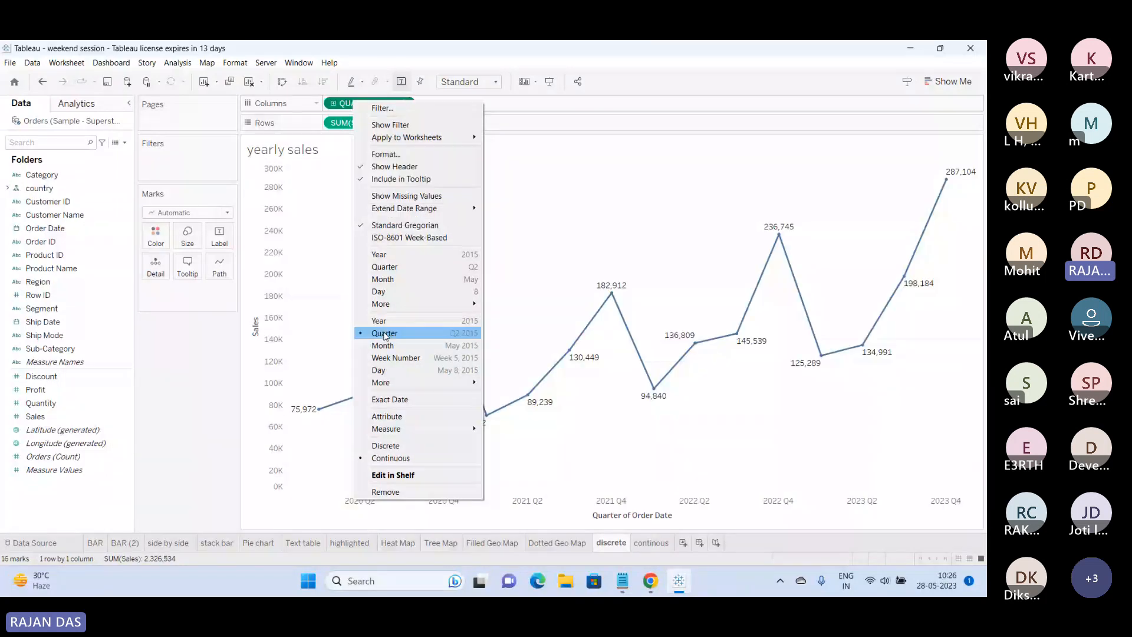
left_click(386, 346)
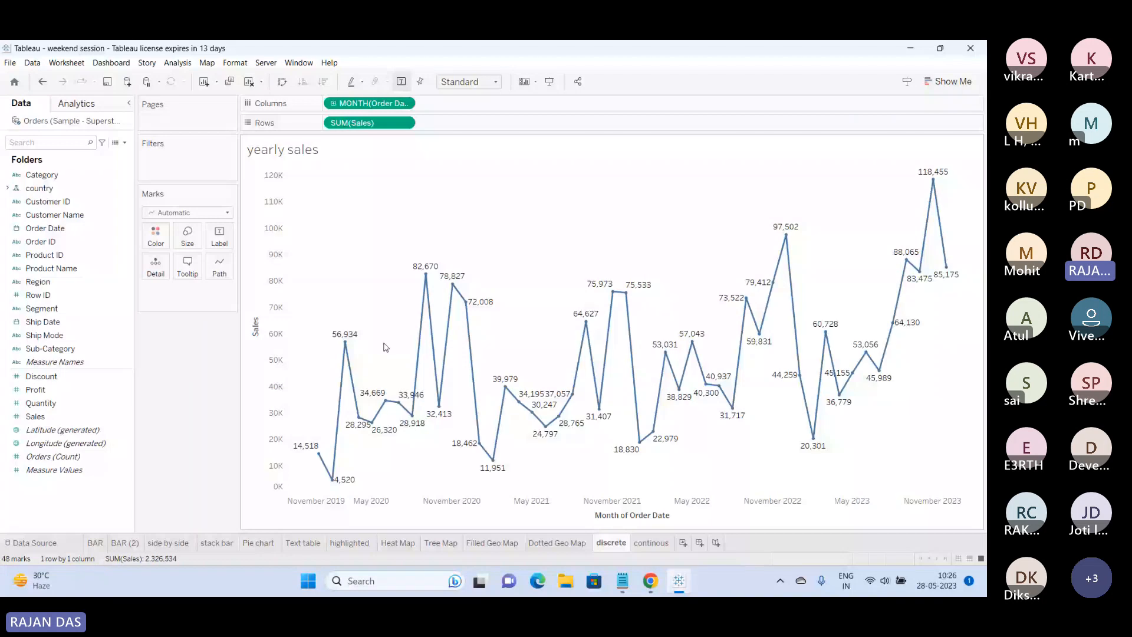
left_click(401, 82)
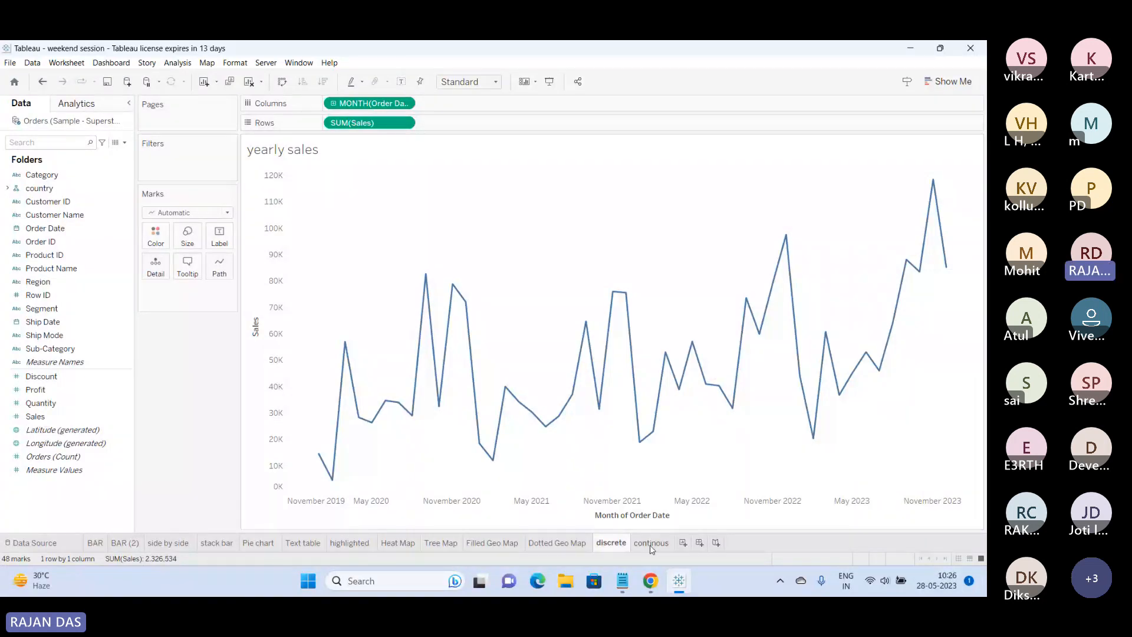
Make the monthly Order Date field discrete, drill it down to weeks, and switch it to the Month date part.
right_click(373, 104)
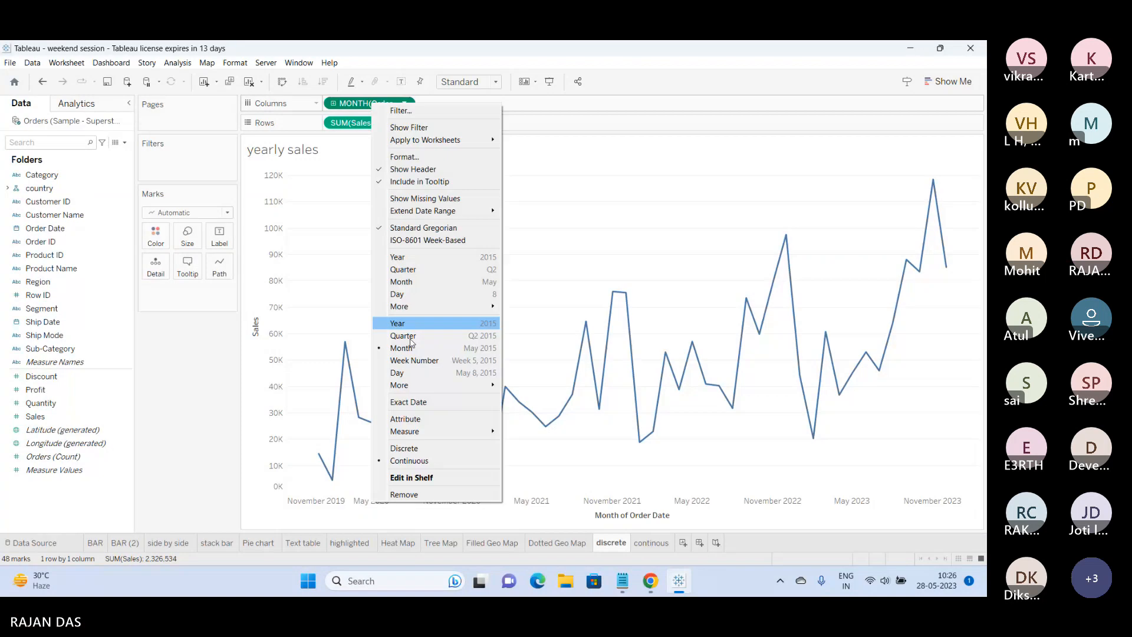
left_click(410, 449)
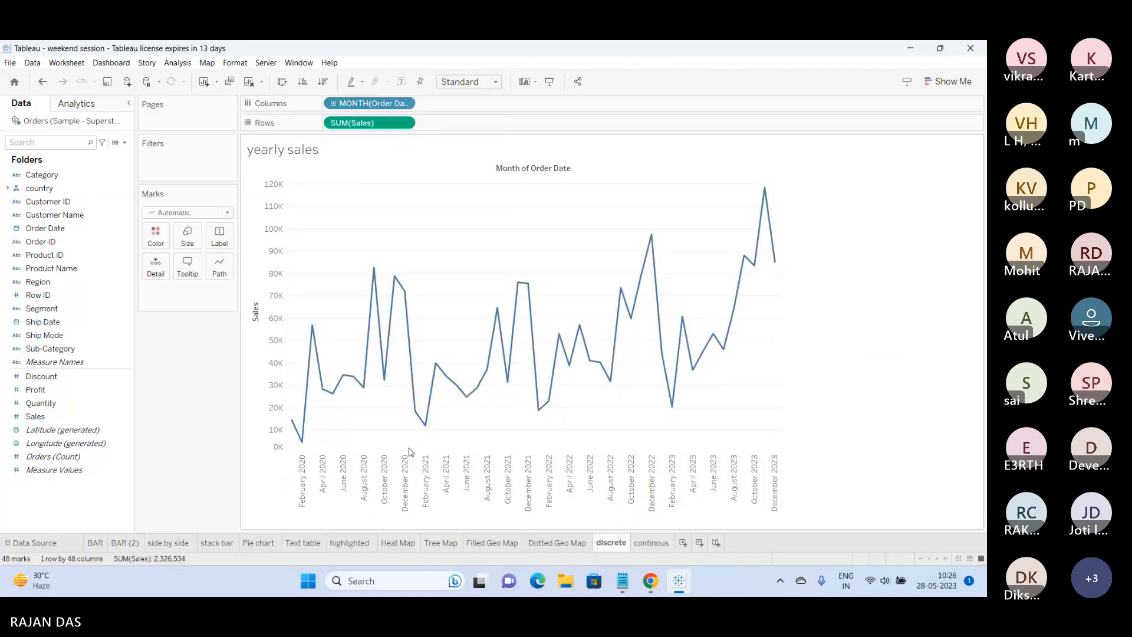
left_click(334, 104)
right_click(387, 107)
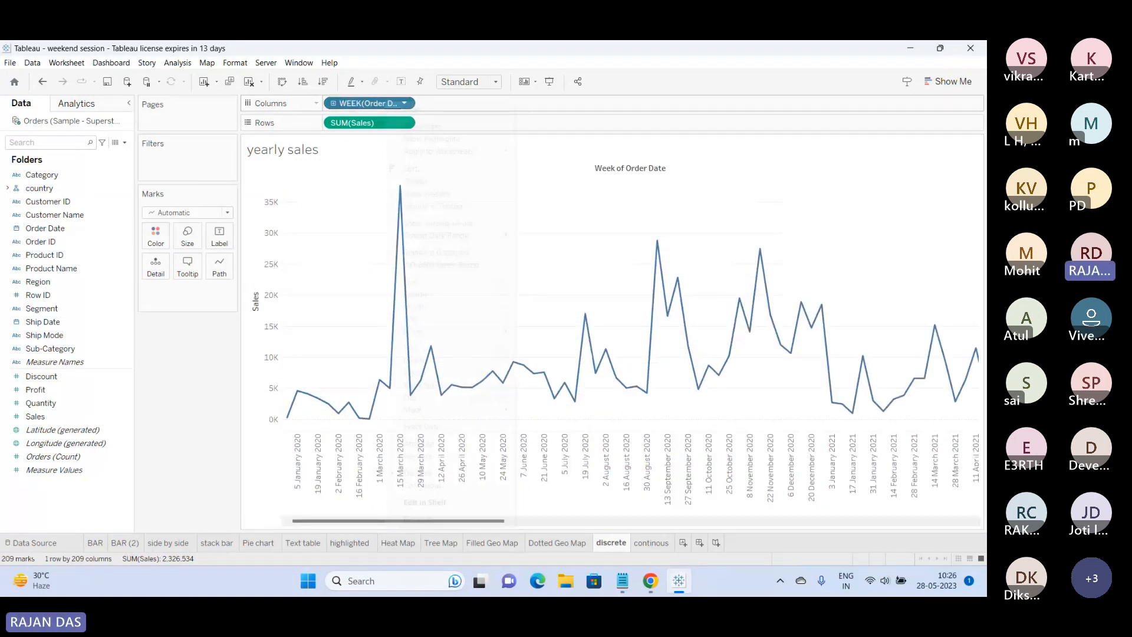
left_click(334, 103)
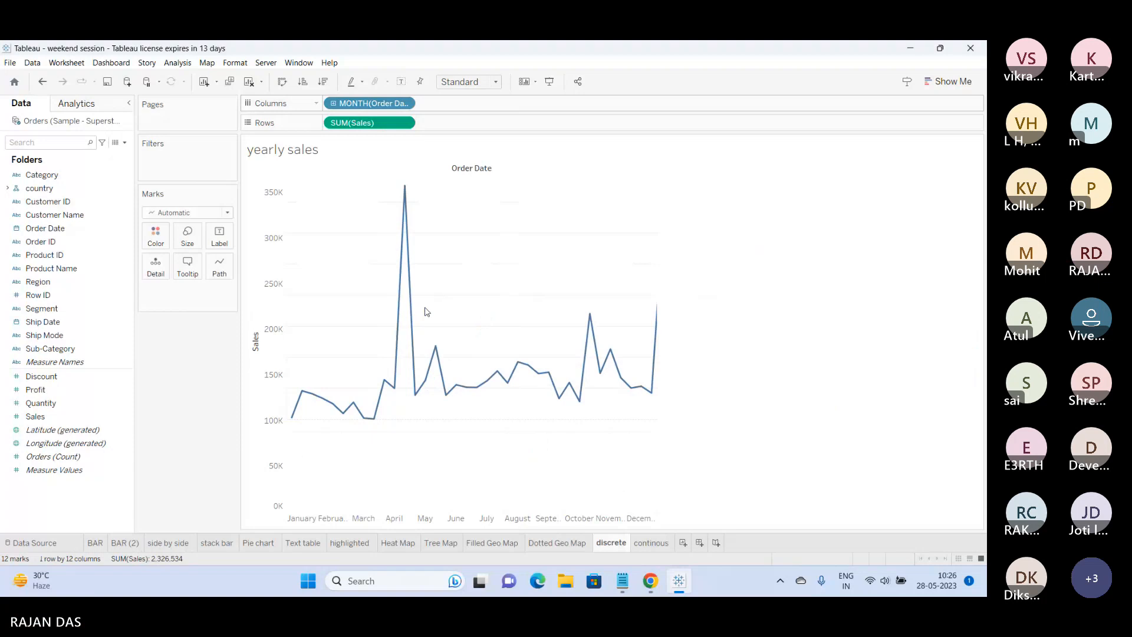
Drill Order Date down from month to day on the columns, and remove the day field again.
left_click(334, 104)
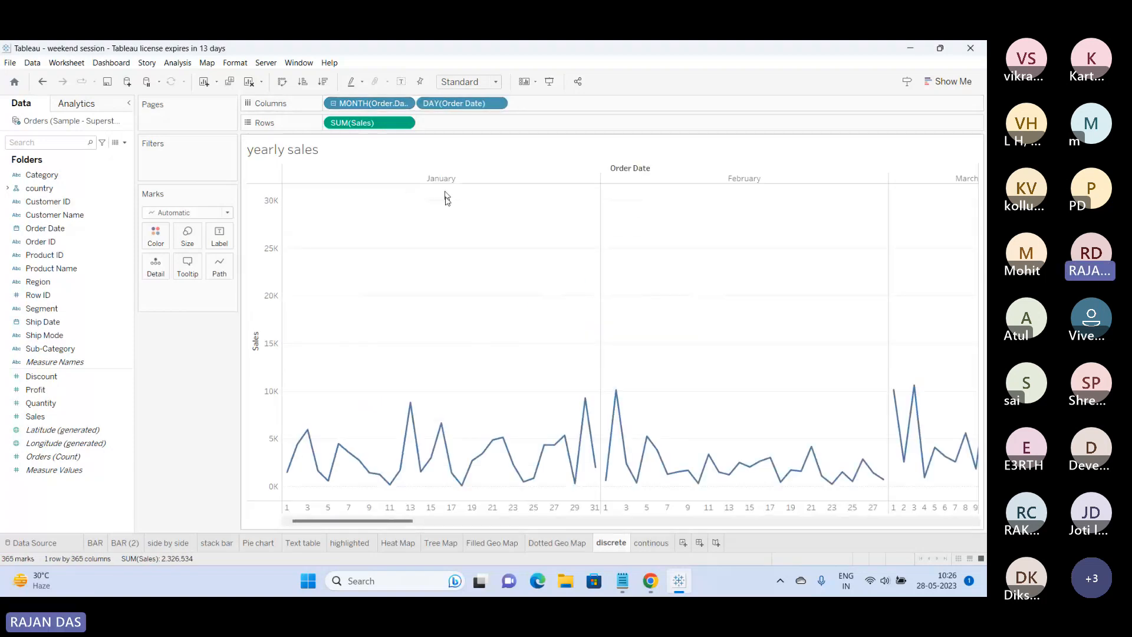
mouse_move(287, 472)
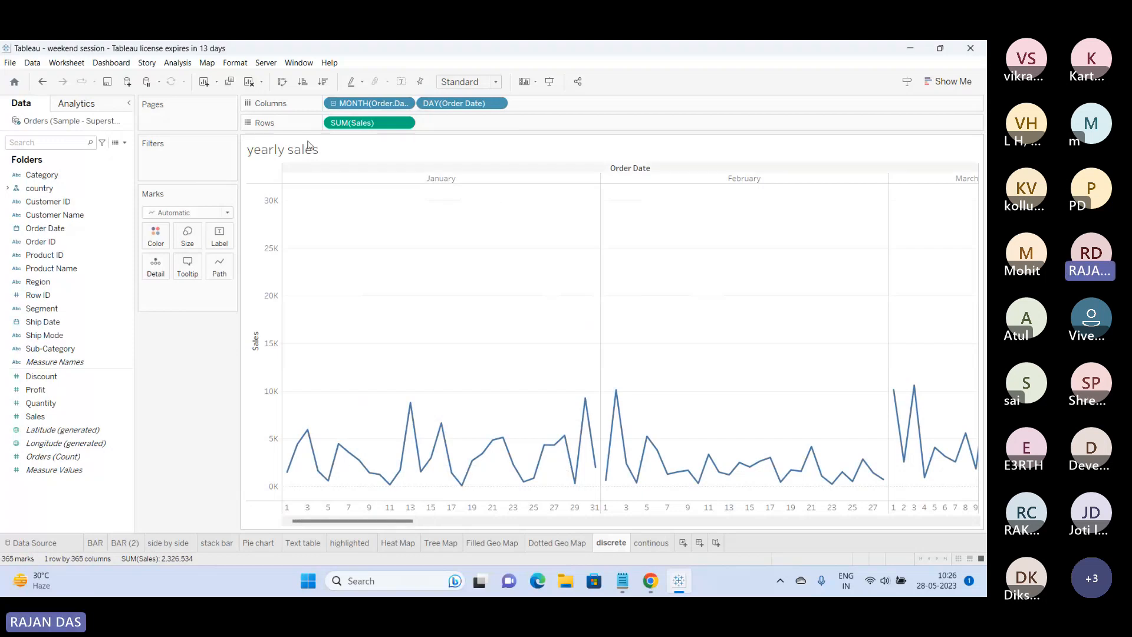
left_click_drag(466, 103, 473, 46)
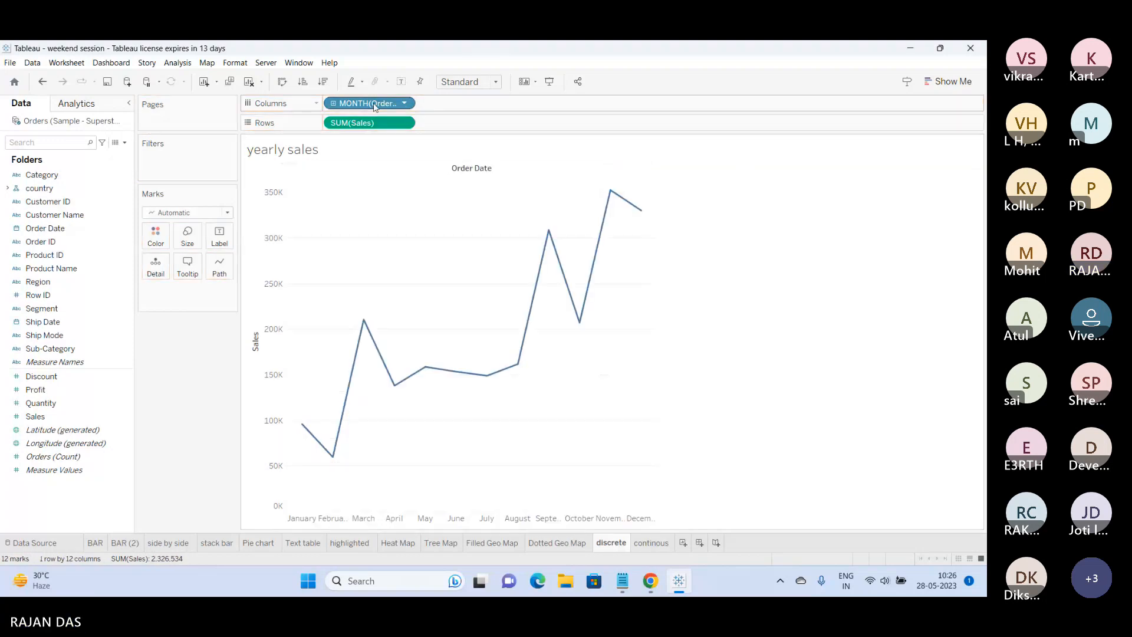
Break the Sales line down by discrete year and quarter of Order Date, and turn on the mark labels.
right_click(370, 104)
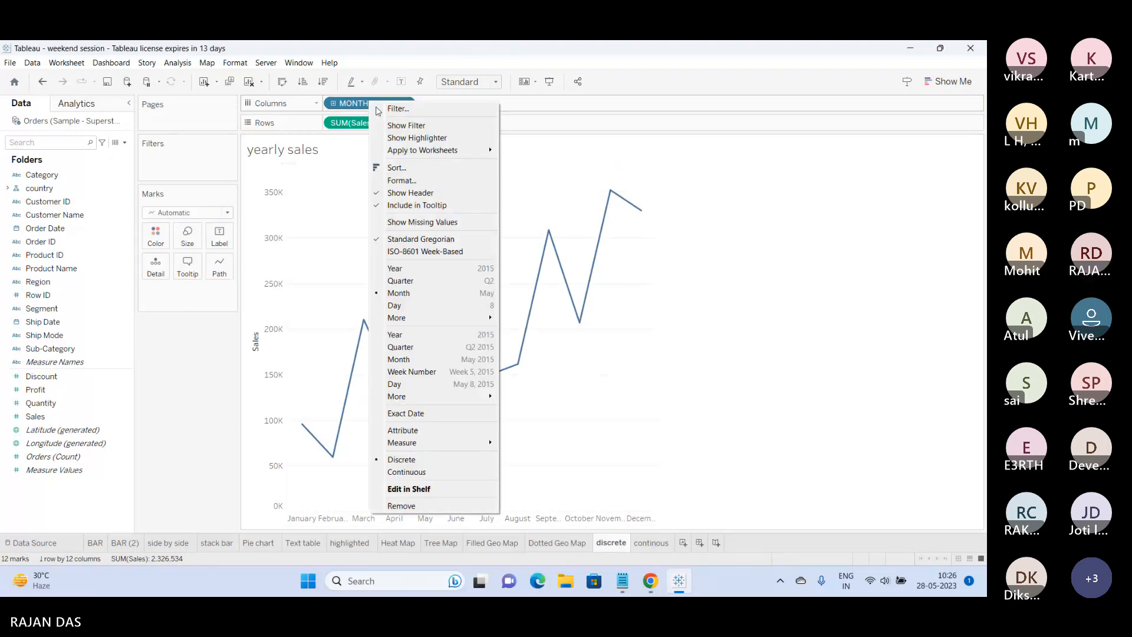
left_click(401, 281)
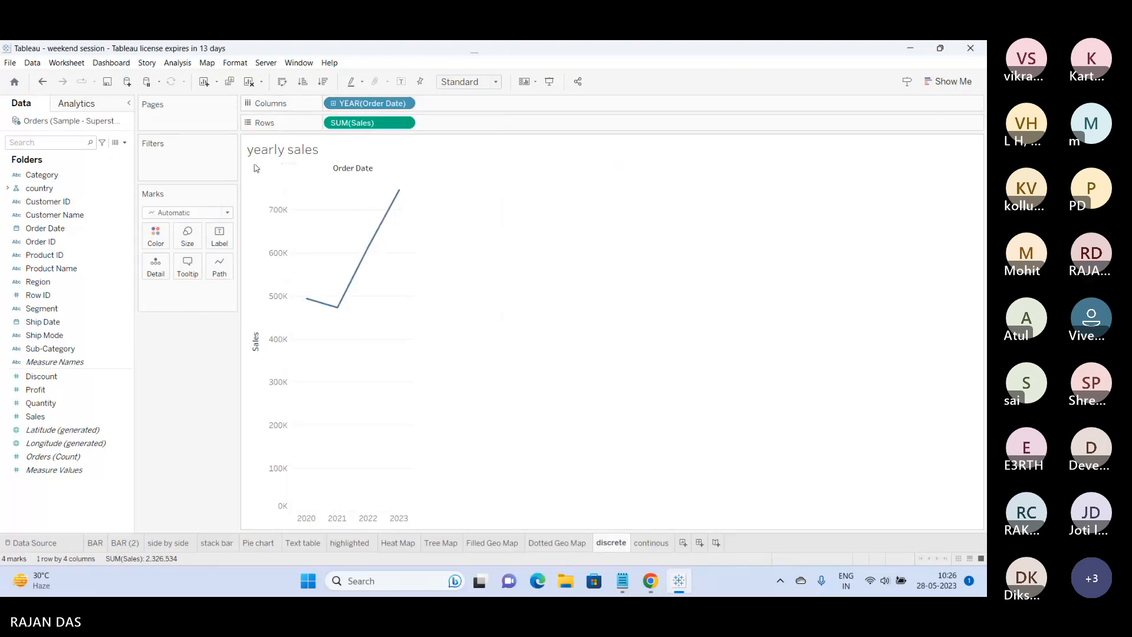
left_click(334, 104)
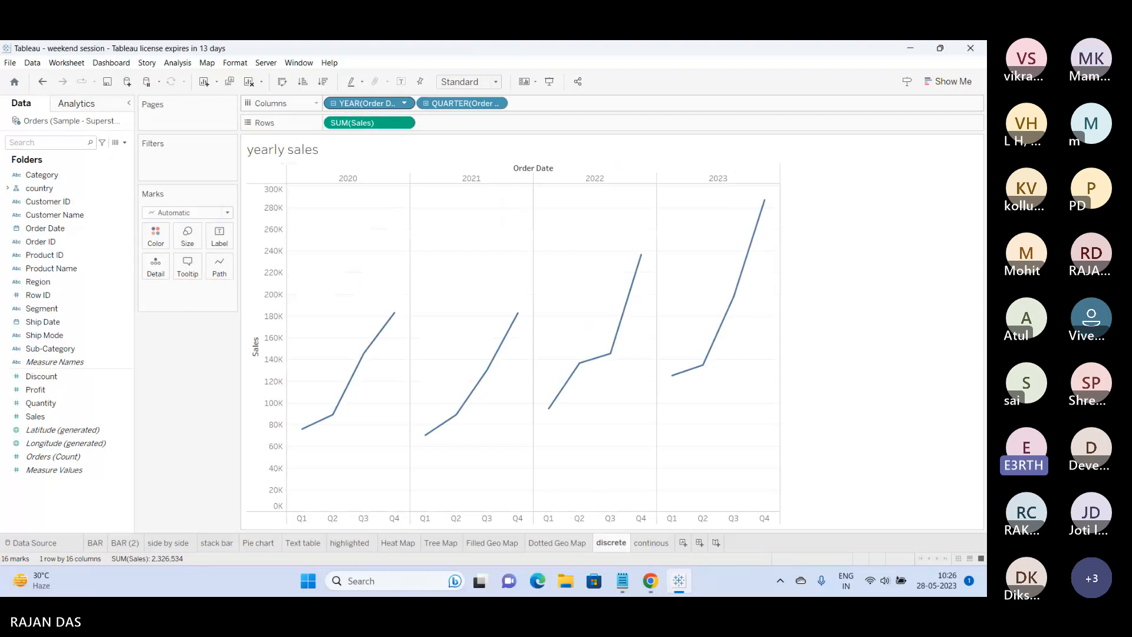
left_click(402, 82)
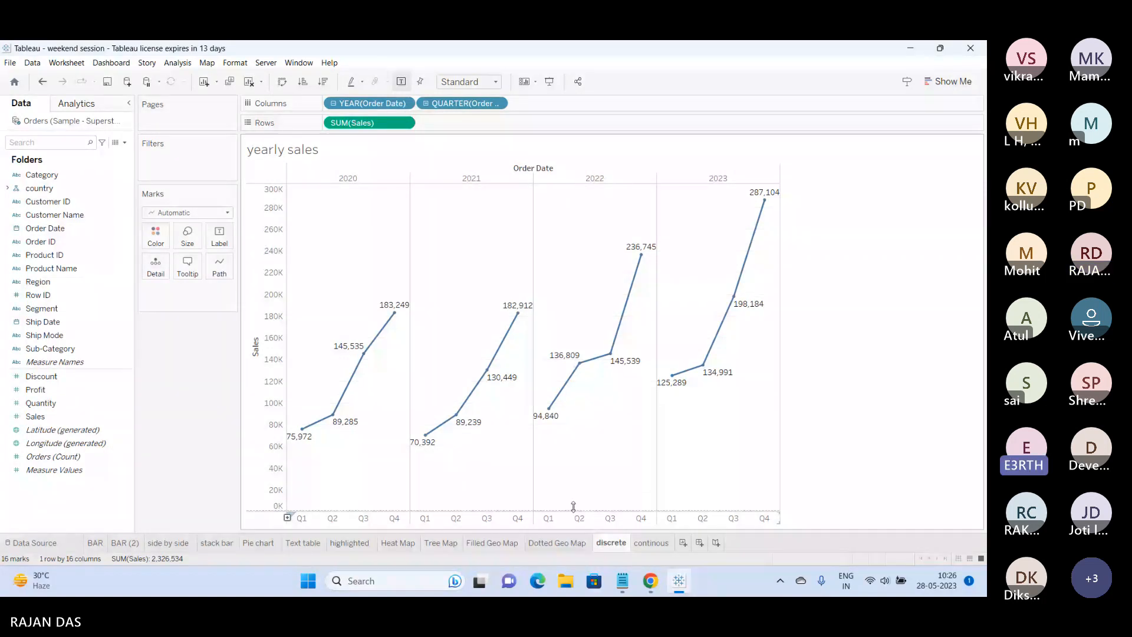
left_click_drag(573, 506, 575, 498)
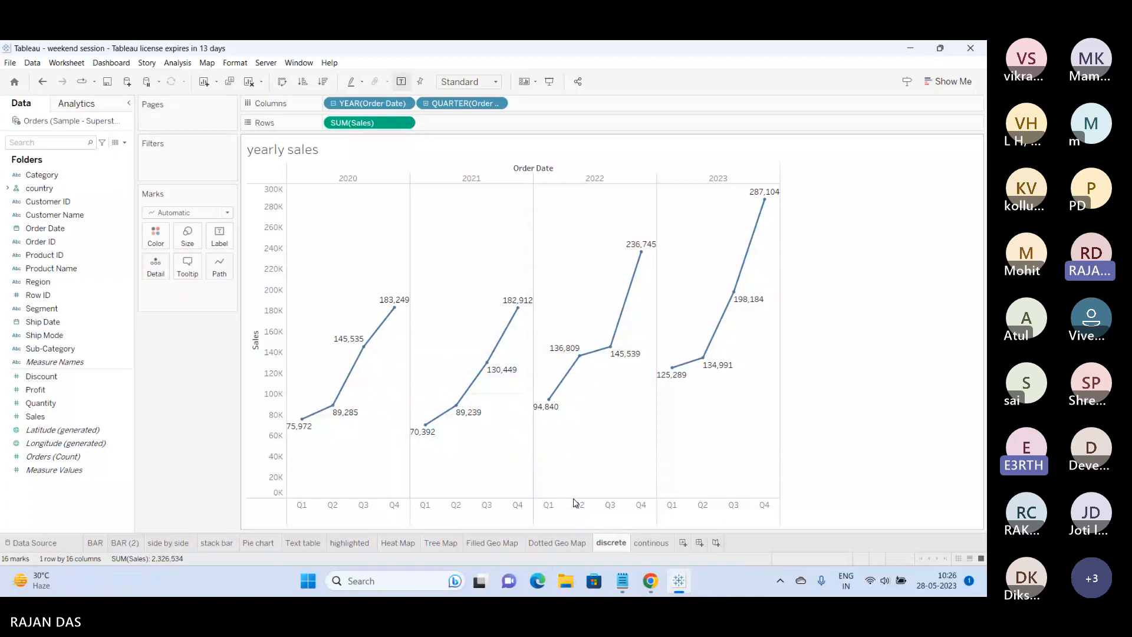
Delete the continous worksheet and clear all fields from the discrete worksheet.
right_click(651, 542)
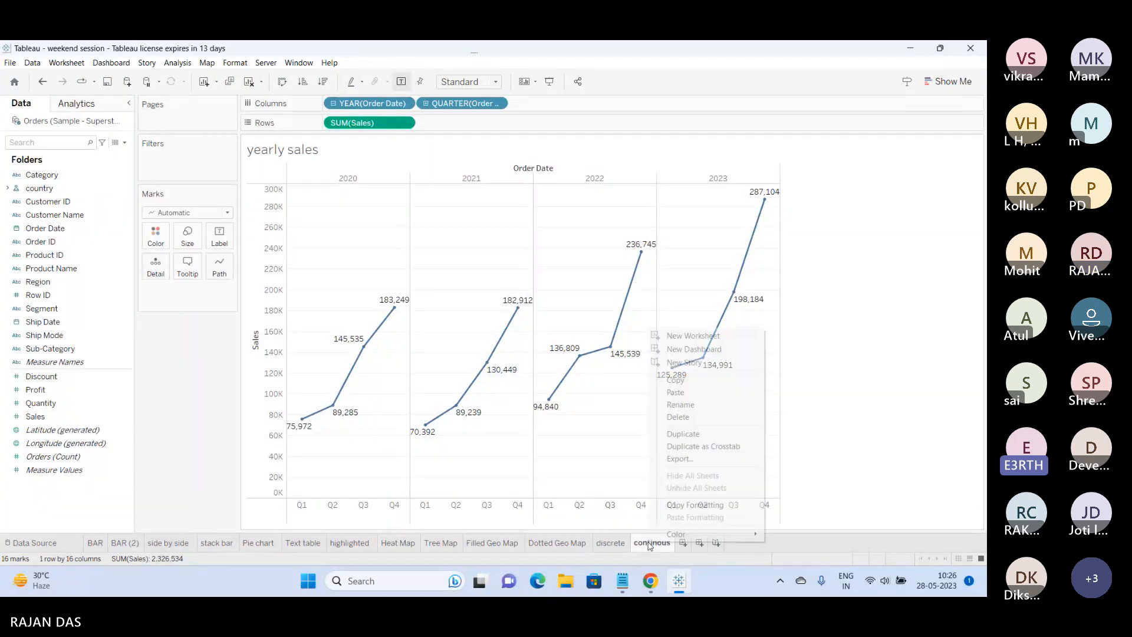
left_click(677, 418)
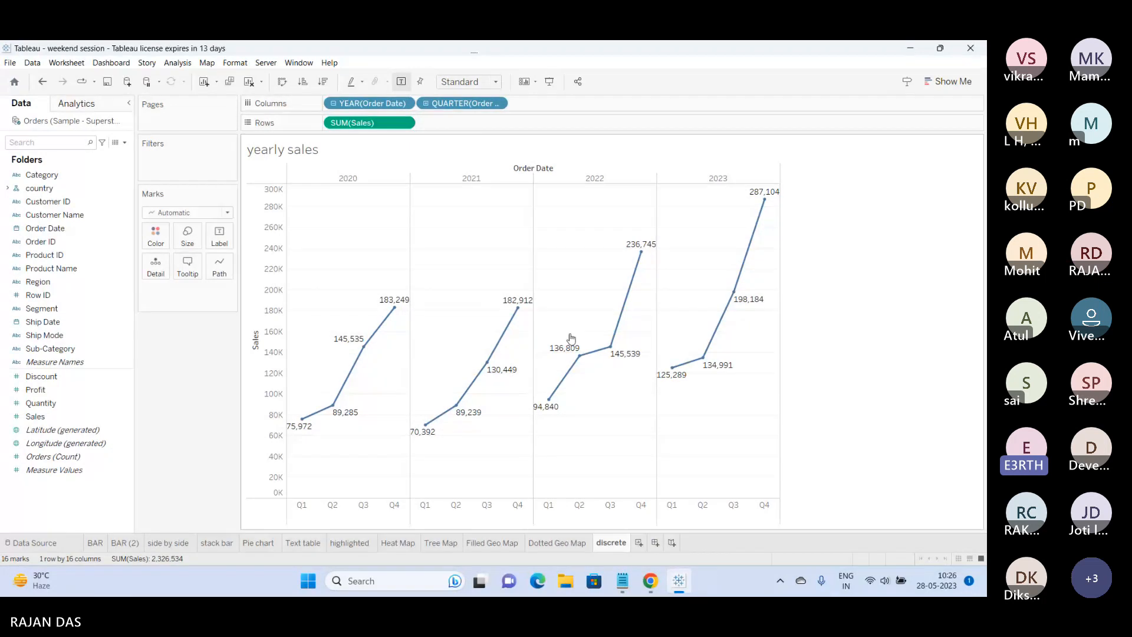
left_click(249, 81)
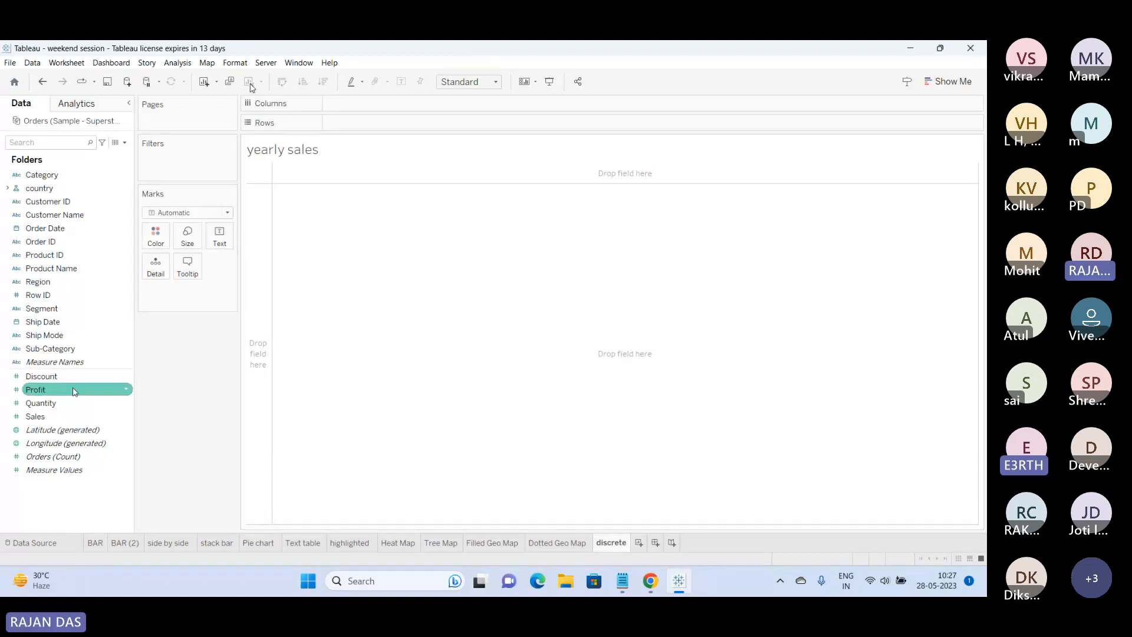
Show Sales as text in the empty view, remove it, and add it as text again.
left_click(36, 416)
left_click_drag(37, 419, 218, 236)
mouse_move(189, 291)
left_mouse_down()
mouse_move(189, 348)
mouse_move(189, 301)
left_mouse_up()
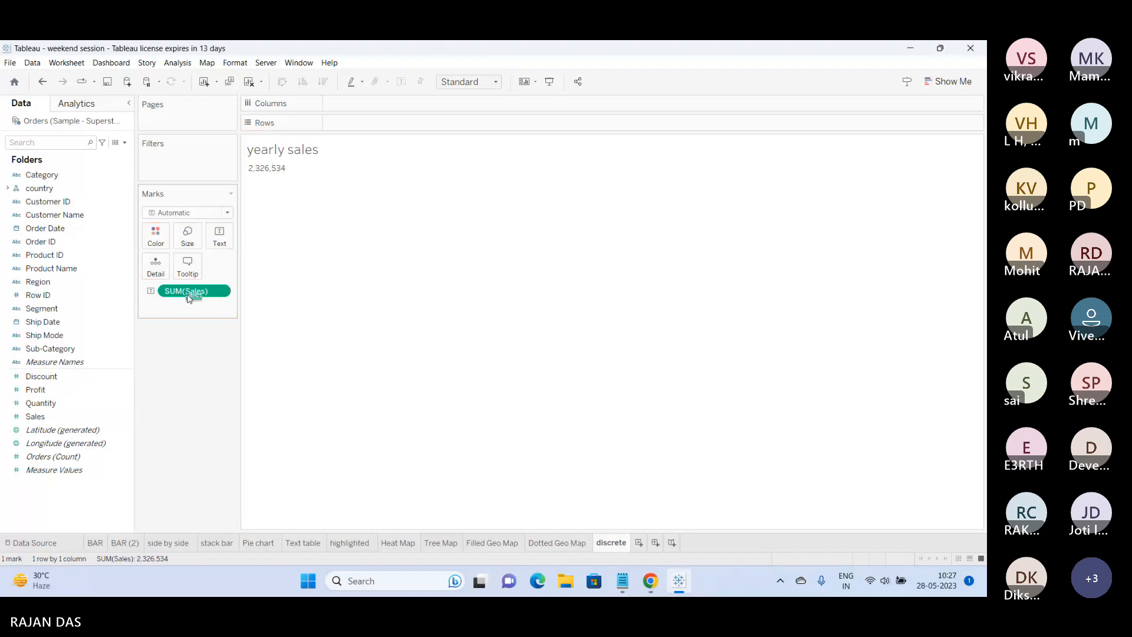
left_click_drag(189, 298, 197, 339)
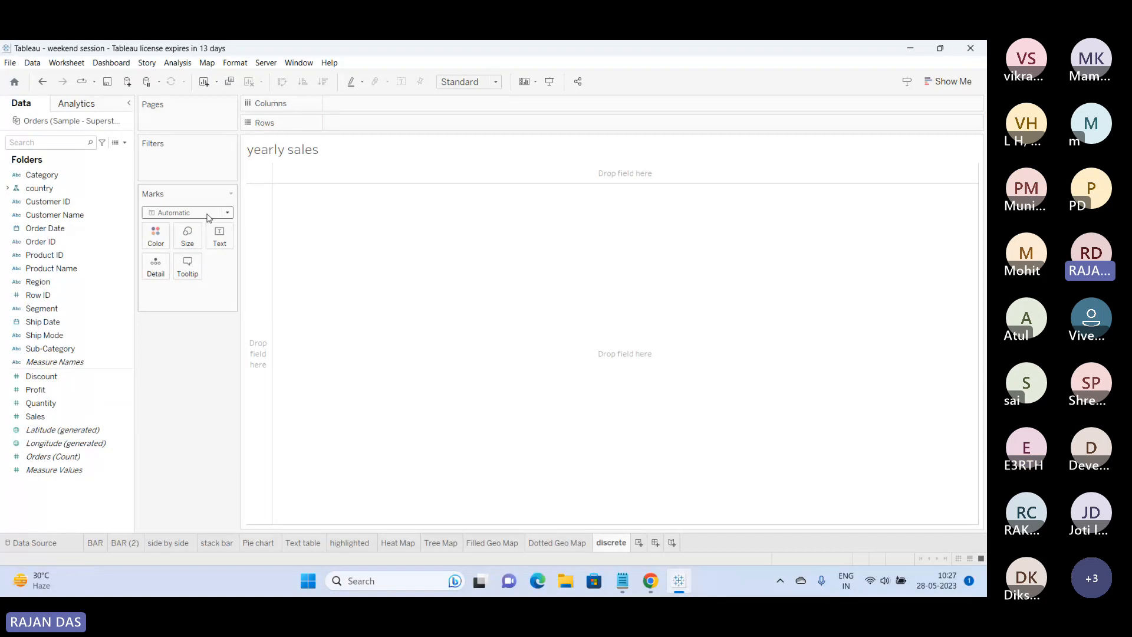
left_click_drag(36, 416, 224, 236)
mouse_move(277, 175)
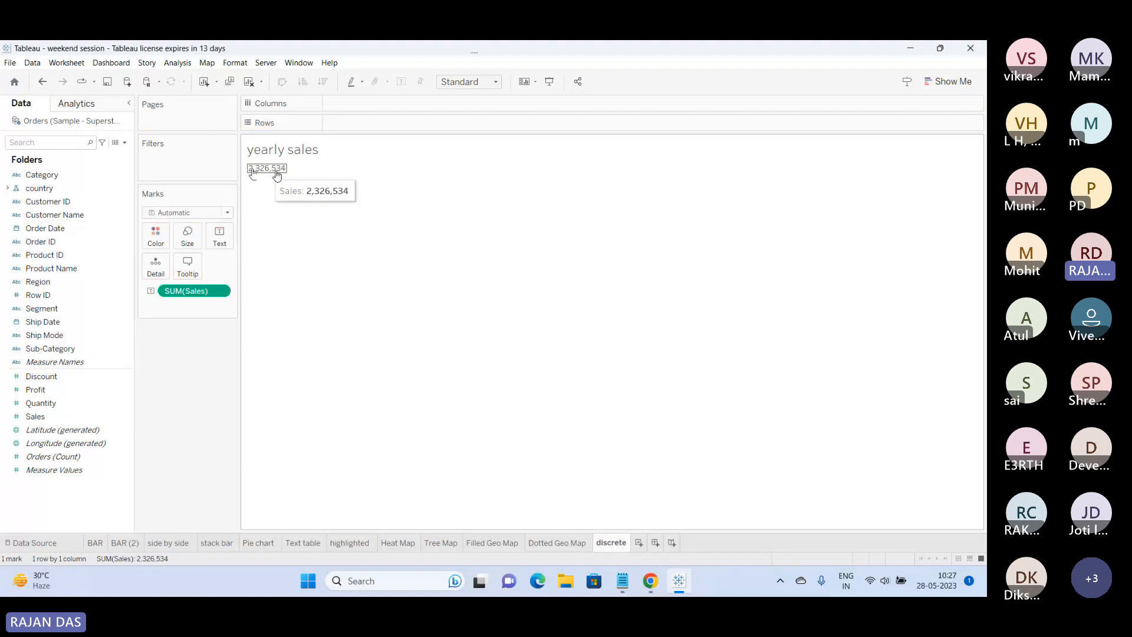
Replace the Sales text with Segment, and swap Segment for Sales on the tooltip.
left_click_drag(227, 290, 227, 239)
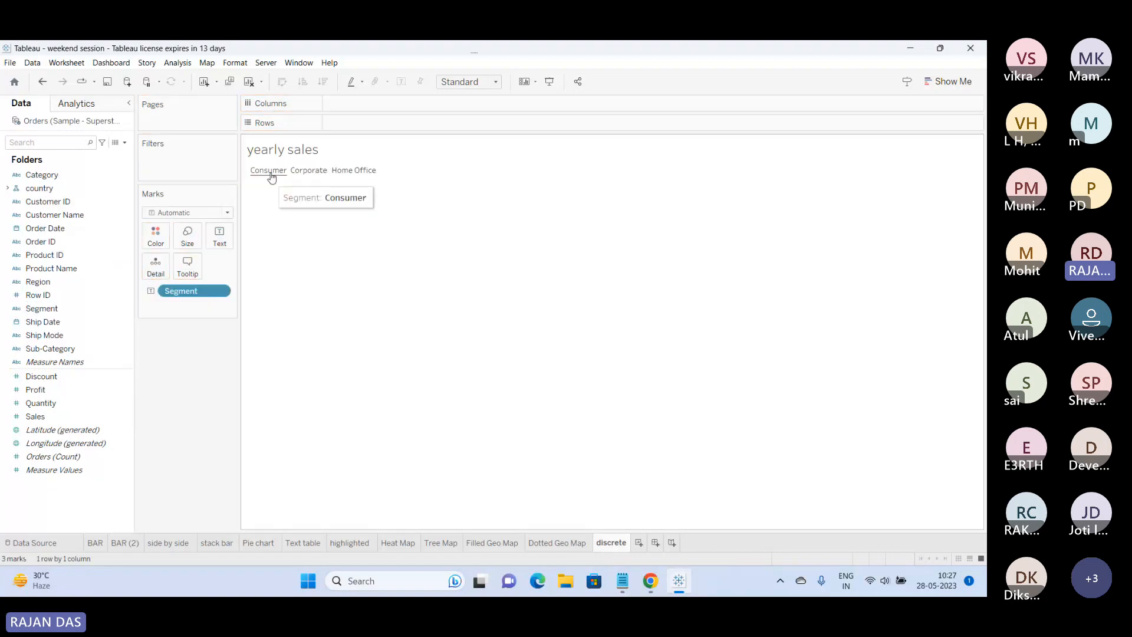
left_click_drag(178, 297, 65, 412)
left_click_drag(35, 416, 196, 269)
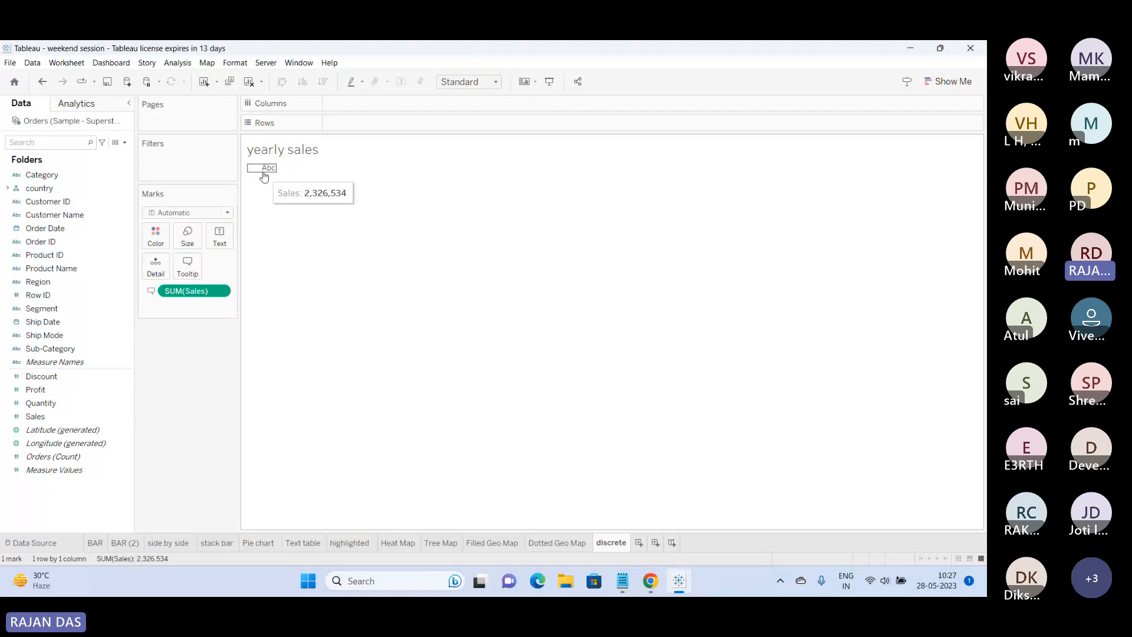
Replace Sales with Quantity, placing it on the rows, the columns and the text mark in turn.
mouse_move(197, 292)
left_mouse_down()
mouse_move(189, 351)
mouse_move(103, 362)
mouse_move(100, 336)
mouse_move(100, 403)
mouse_move(275, 184)
mouse_move(347, 123)
left_mouse_up()
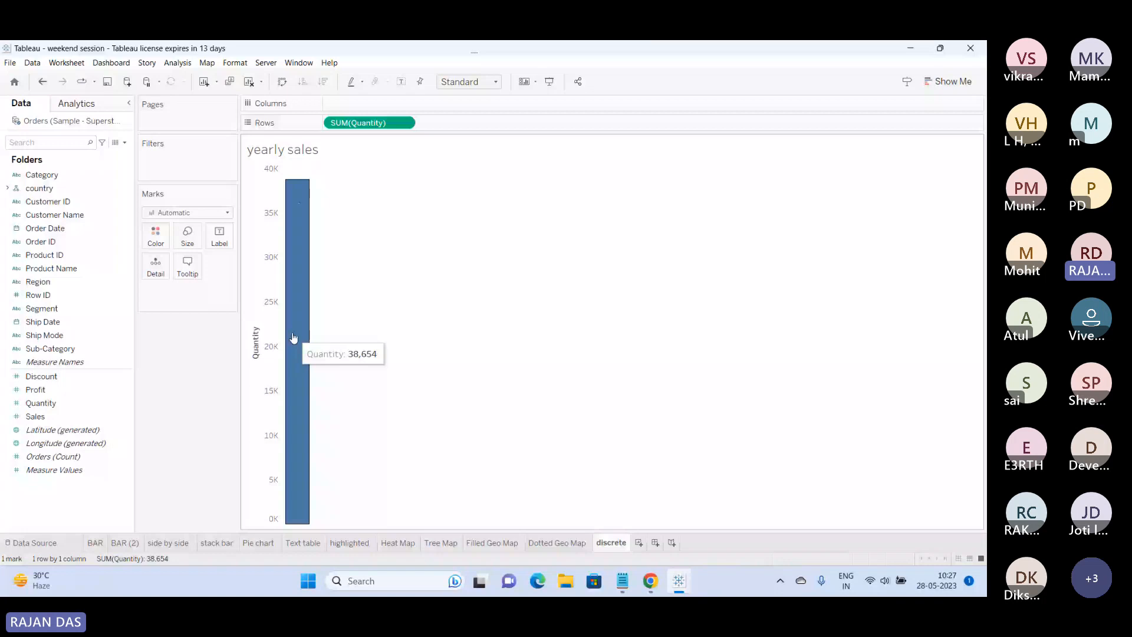
left_click_drag(354, 123, 351, 105)
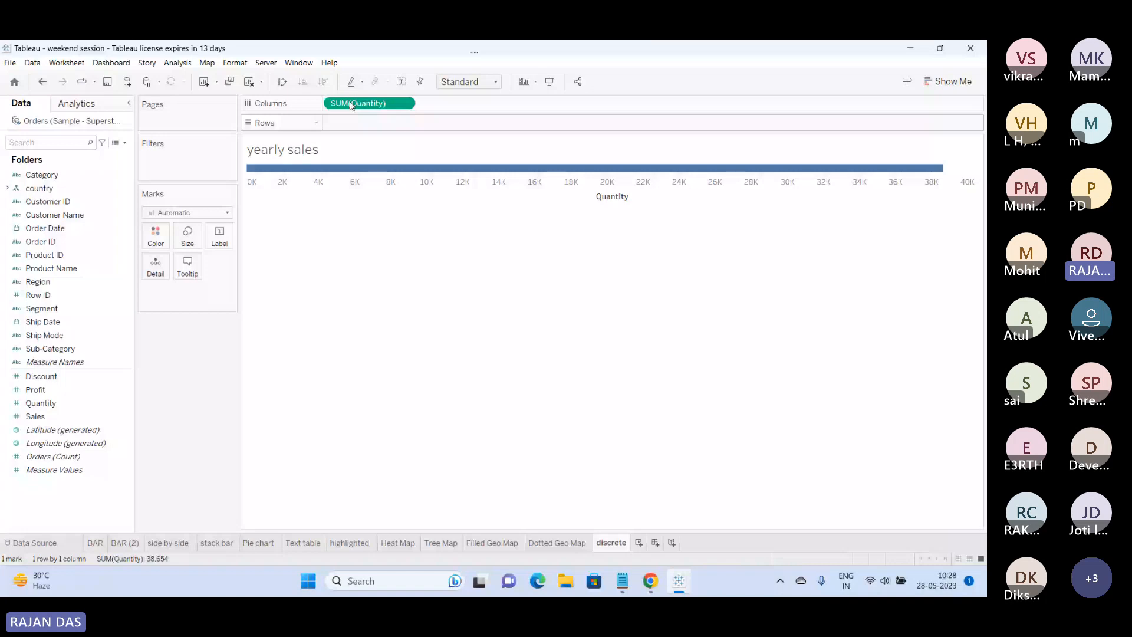
left_click_drag(350, 105, 230, 238)
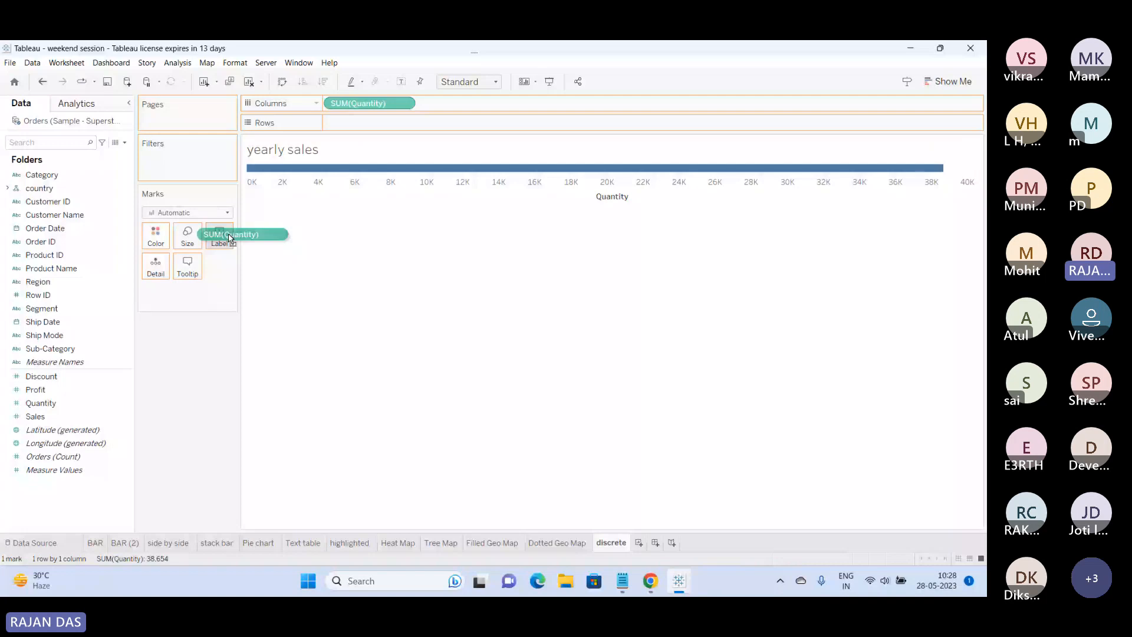
left_click_drag(228, 237, 228, 238)
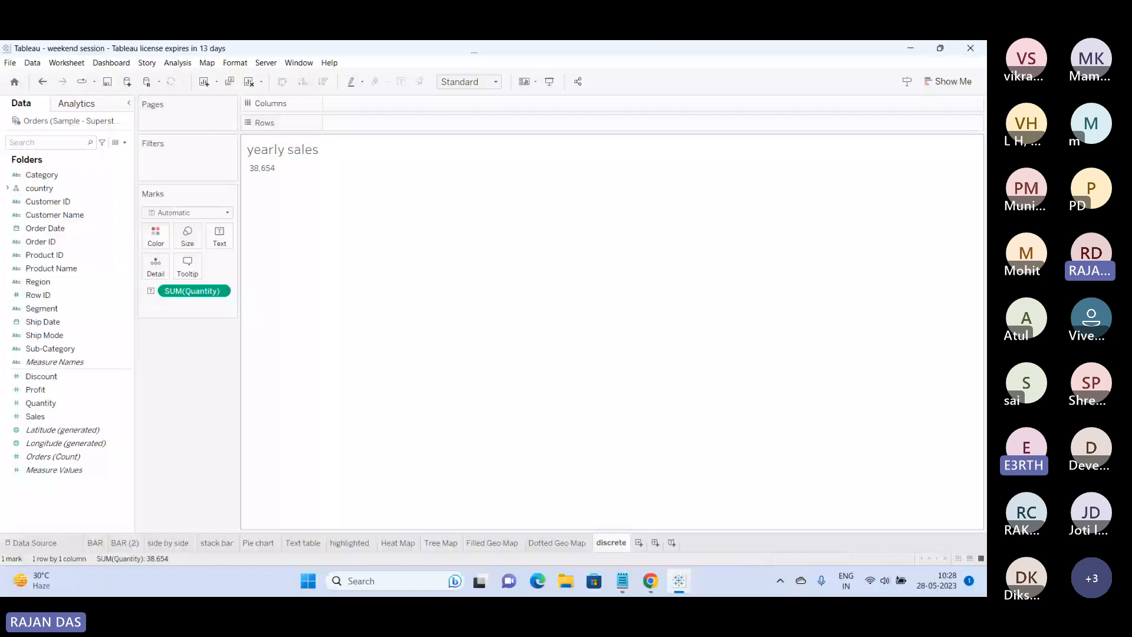
Color the marks by Quantity and add Category to the rows.
left_click_drag(192, 291, 156, 237)
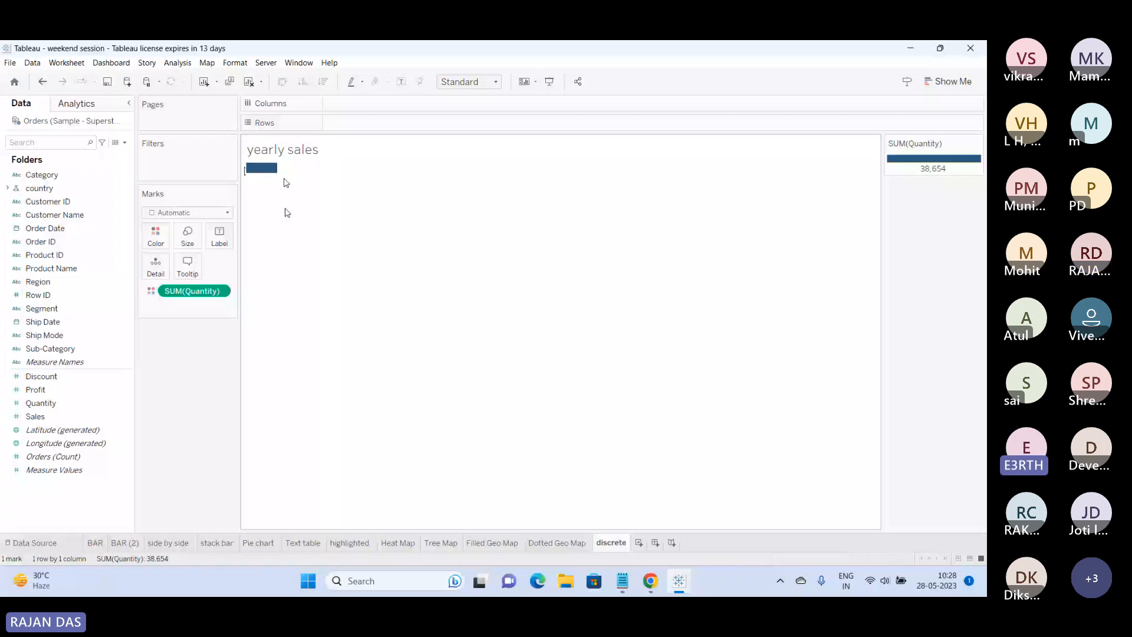
left_click_drag(42, 175, 369, 123)
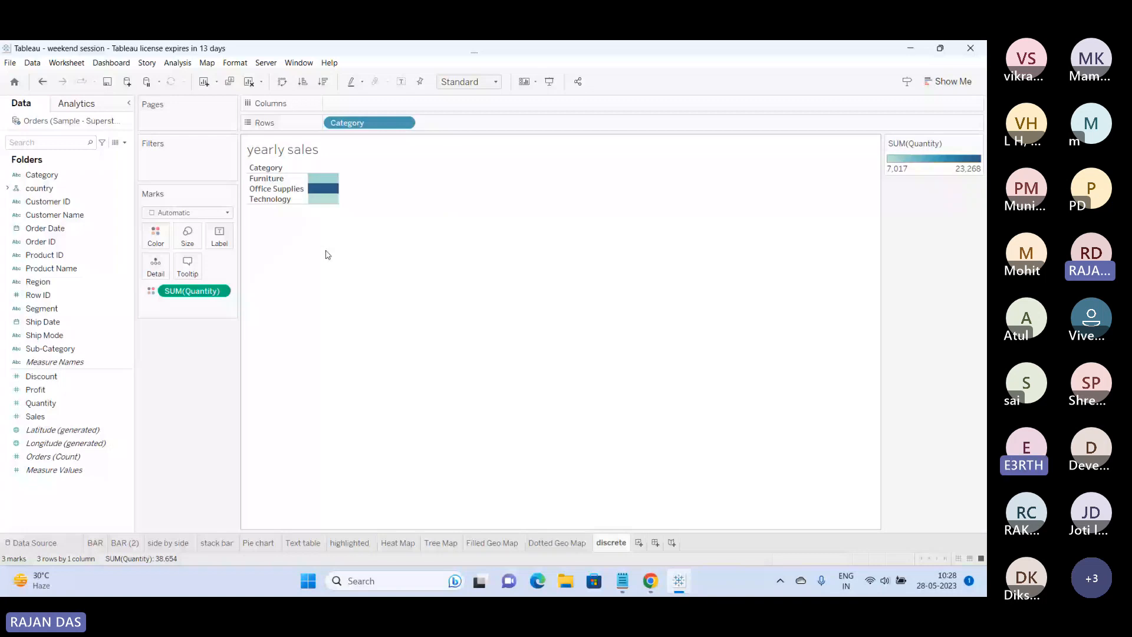
Clear the worksheet and show Sales as text.
left_click(249, 81)
left_click(48, 201)
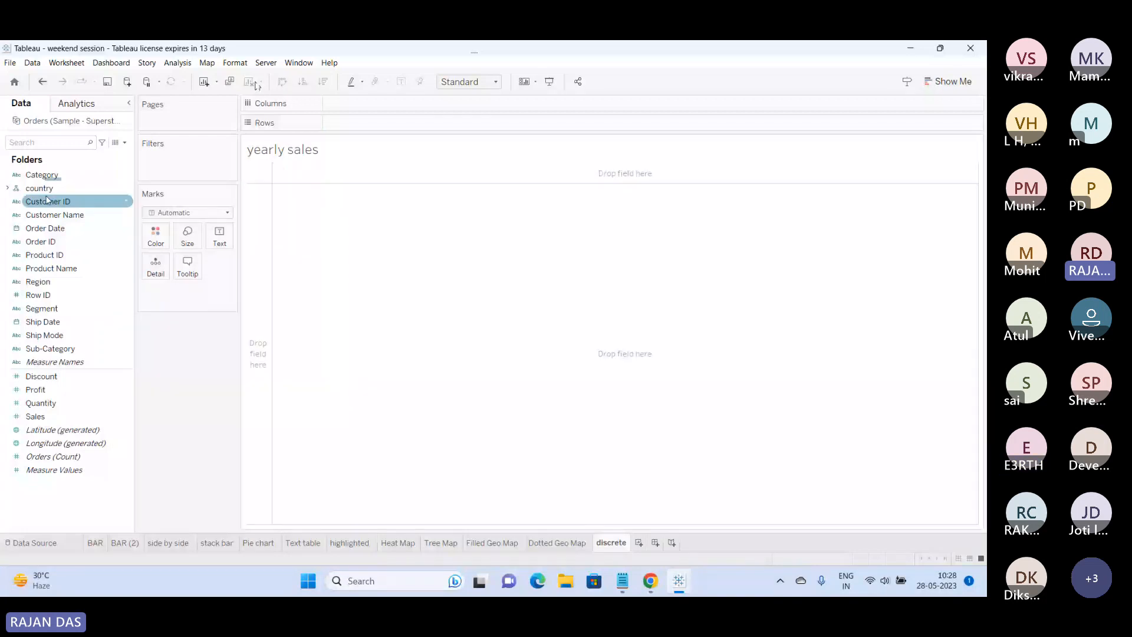
left_click_drag(36, 416, 219, 237)
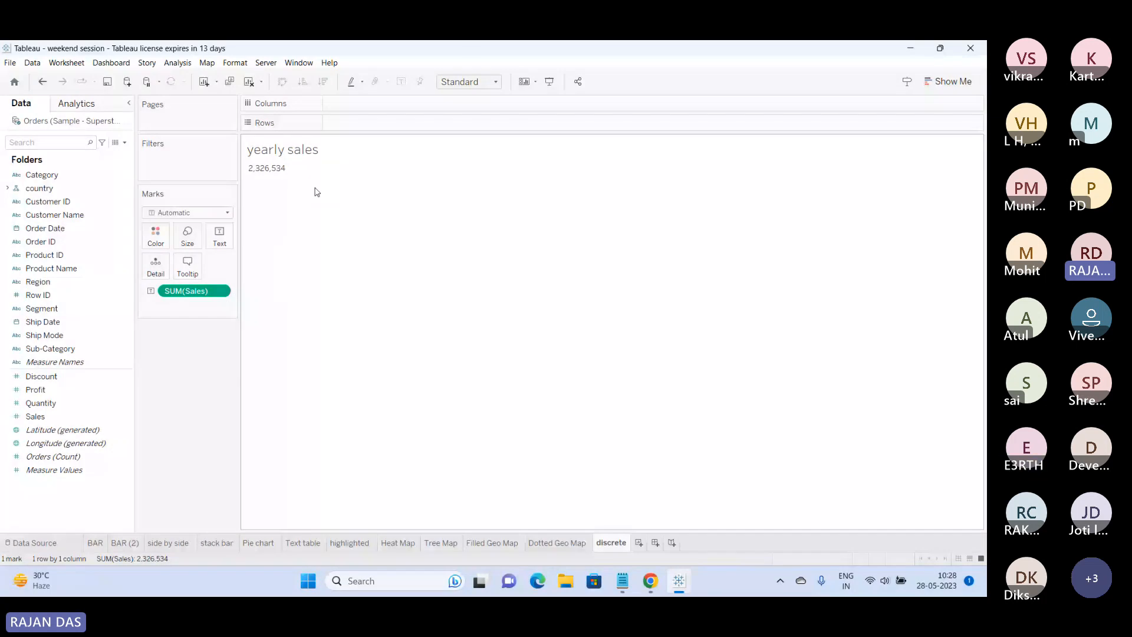
Try Category, Region and Segment one after another as breakdowns of the Sales text.
left_click(82, 177)
left_click_drag(81, 177, 391, 211)
left_click_drag(39, 281, 373, 123)
left_click_drag(373, 123, 465, 267)
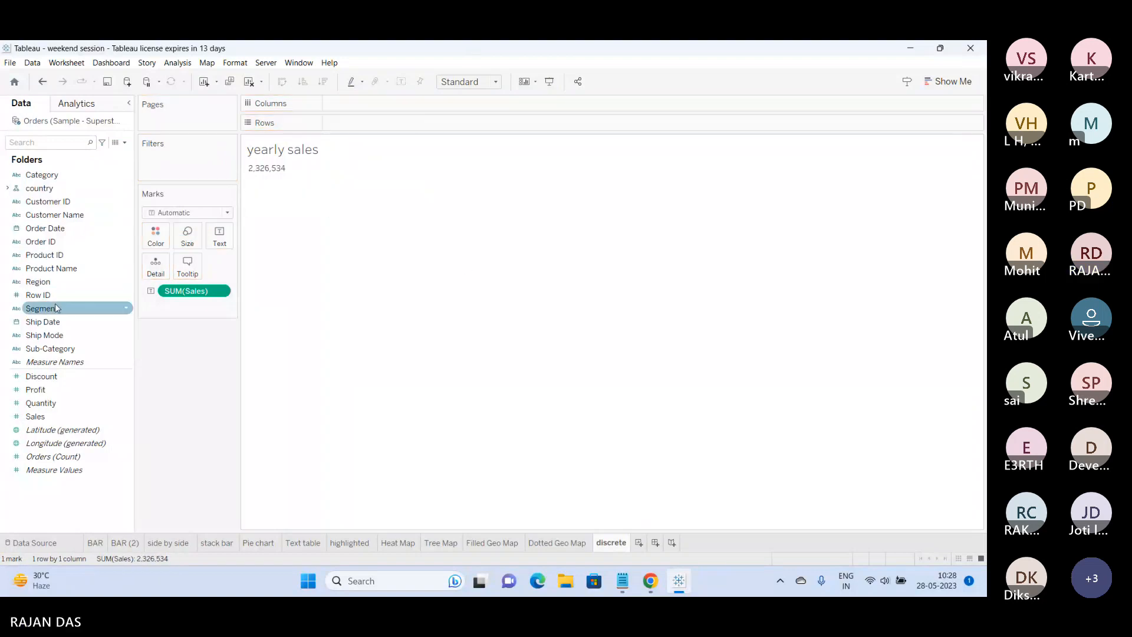
left_click_drag(55, 308, 383, 235)
Break the Sales text down by Customer Name on the rows, adding all members.
left_click_drag(55, 214, 362, 125)
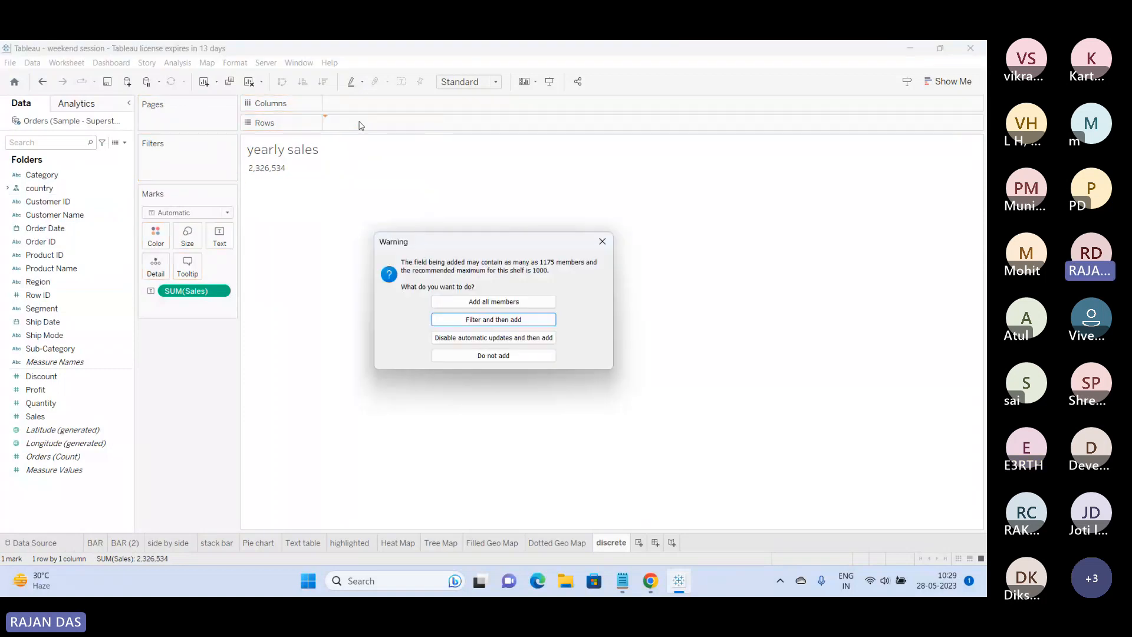
left_click(487, 299)
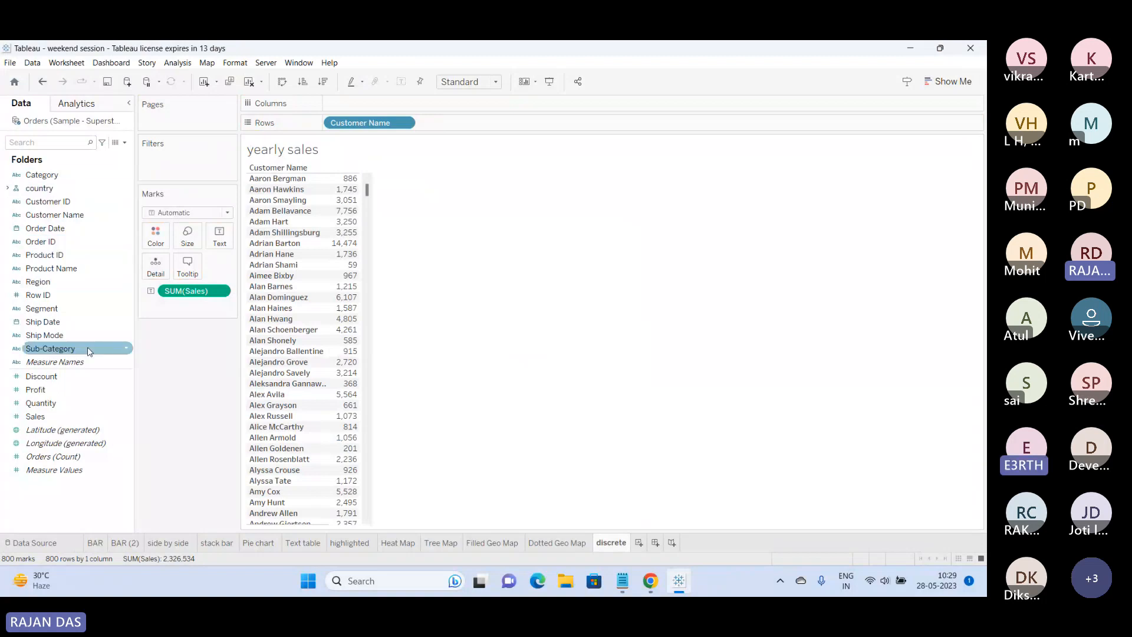
Clear the worksheet and show Quantity as text.
left_click(248, 82)
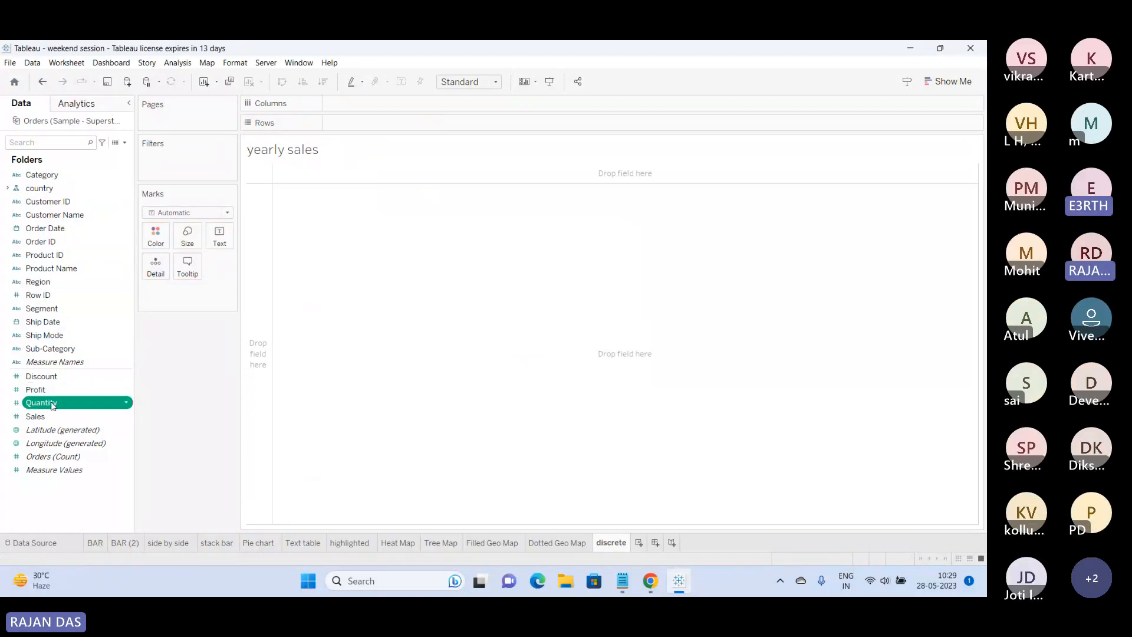
left_click_drag(53, 405, 216, 244)
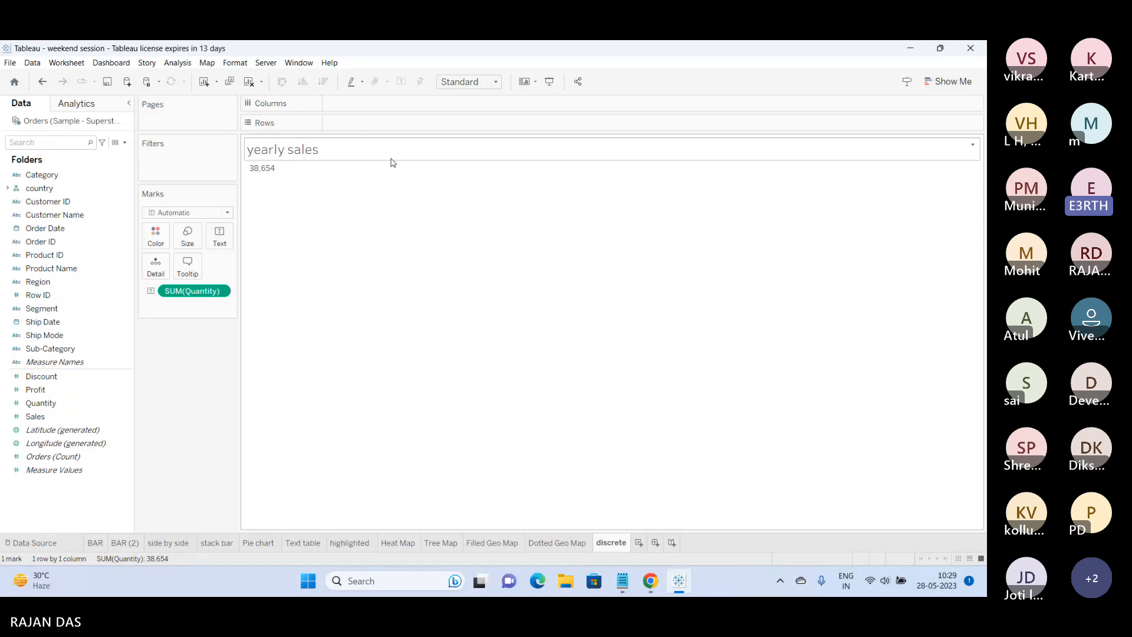
Clear the worksheet and plot Sales on the rows against the year of Order Date on the columns.
left_click(248, 83)
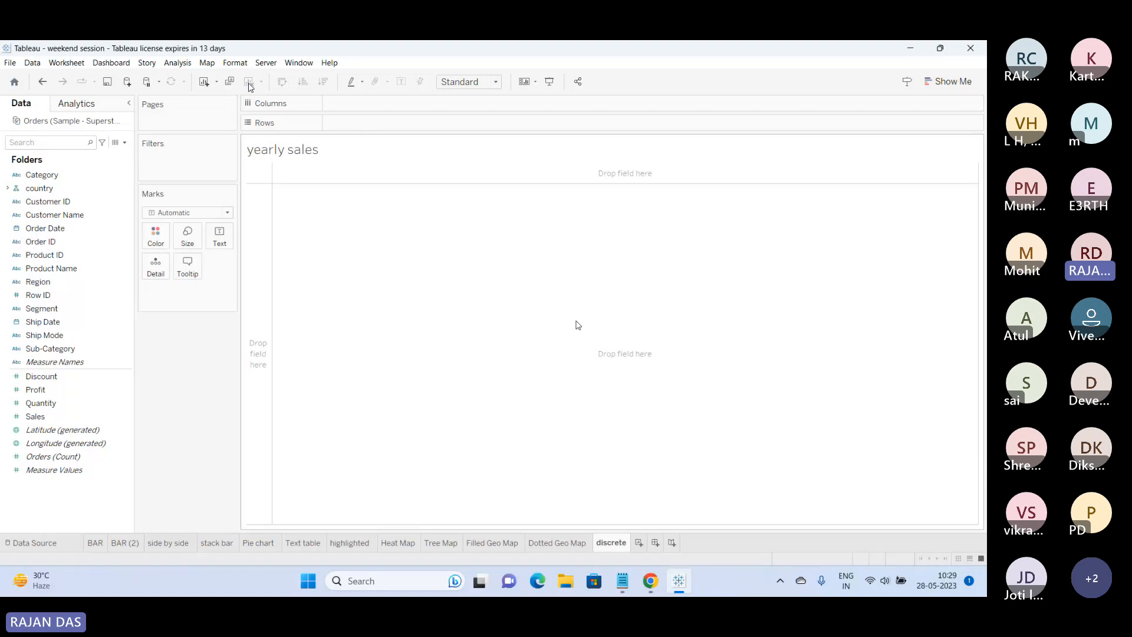
left_click_drag(46, 228, 350, 107)
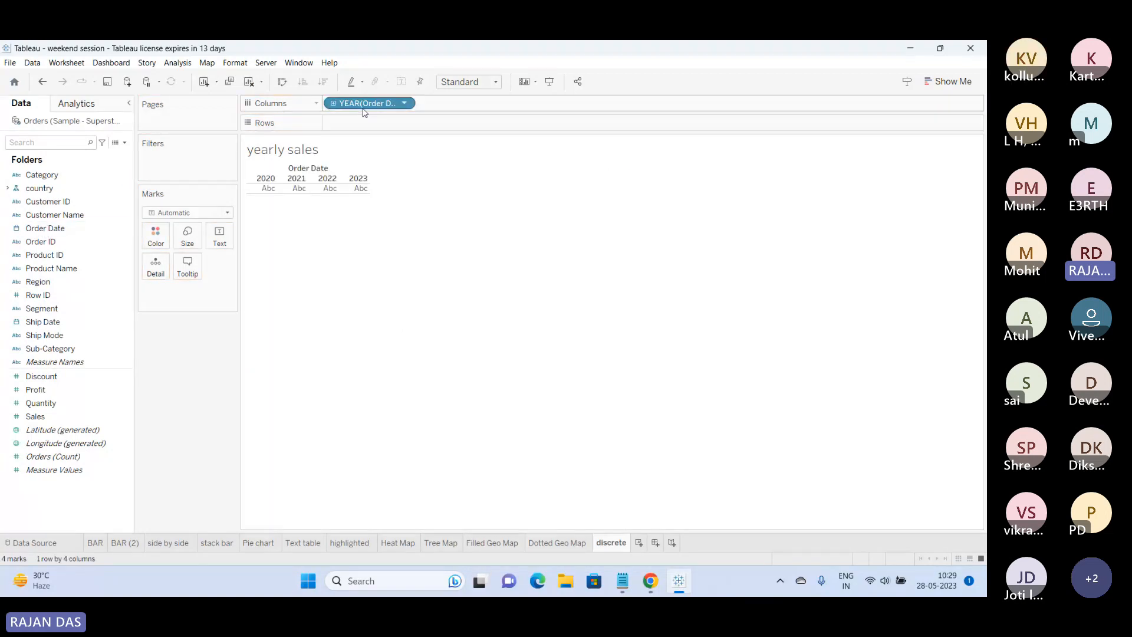
left_click(44, 418)
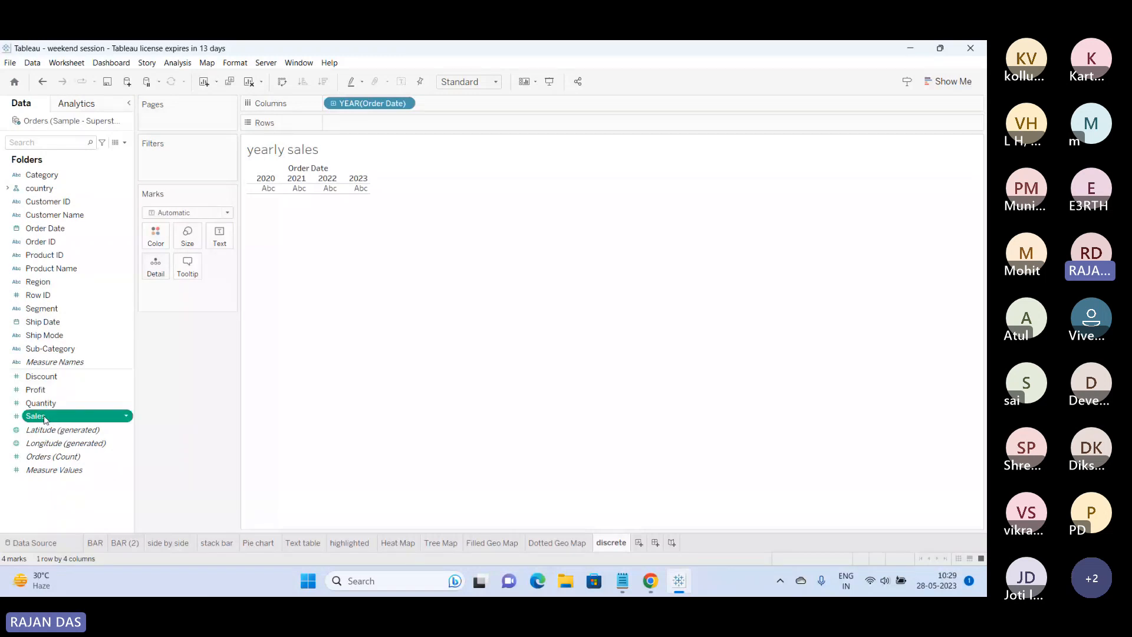
left_click_drag(45, 418, 359, 124)
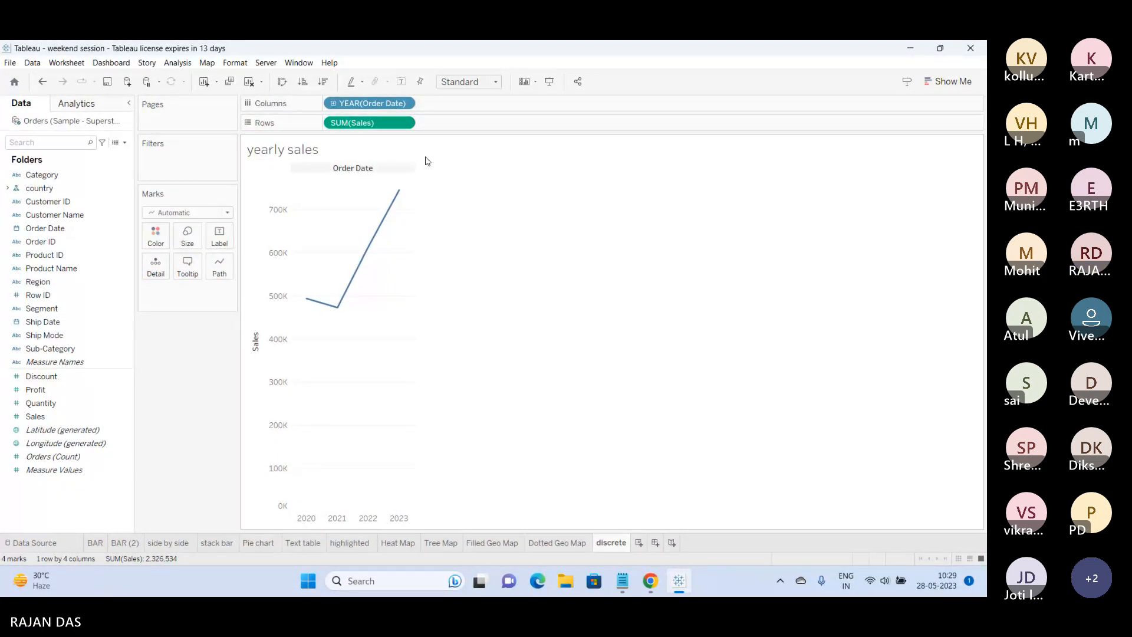
Switch the Order Date year to continuous and back to discrete.
right_click(365, 108)
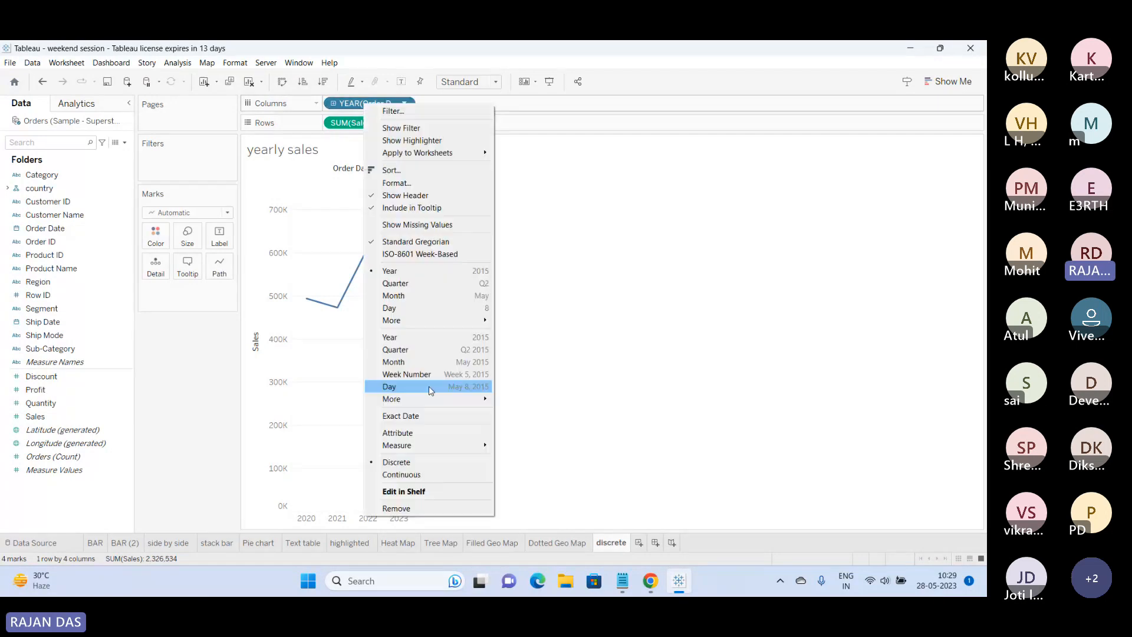
left_click(406, 476)
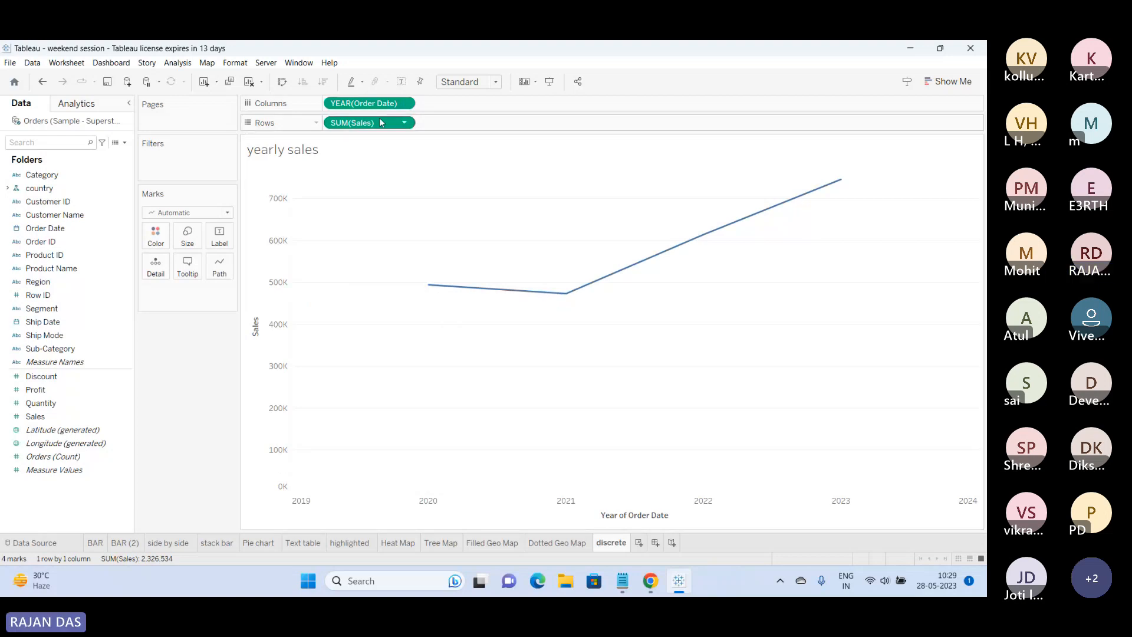
right_click(348, 106)
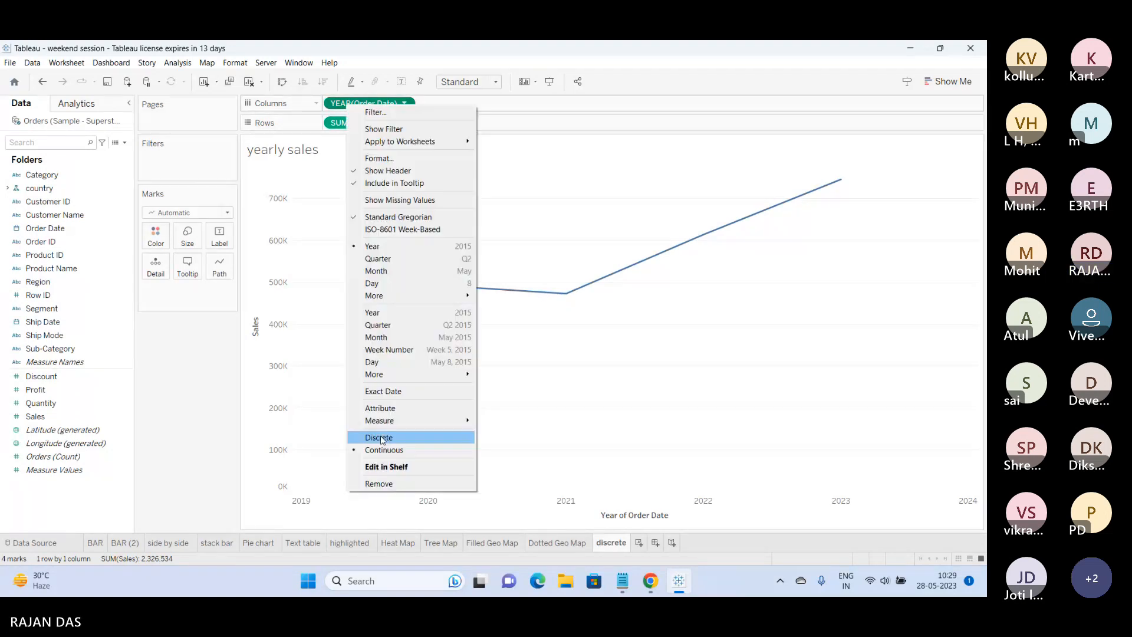
left_click(379, 435)
Drill Order Date down to quarters and change the chart to continuous lines.
left_click(334, 104)
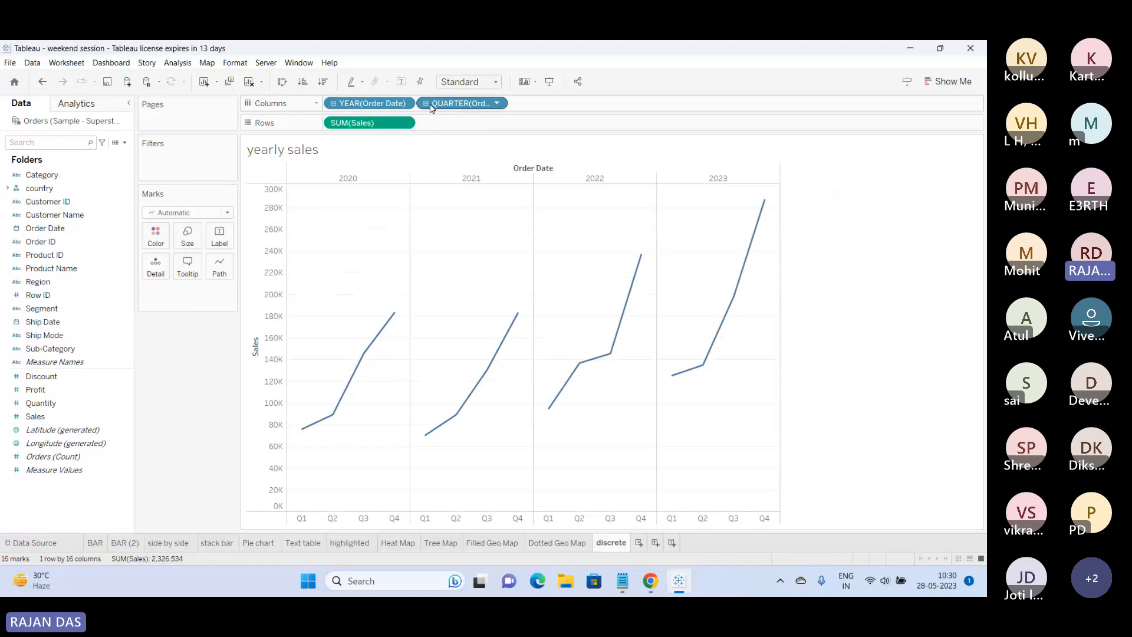
left_click(930, 82)
left_click(911, 230)
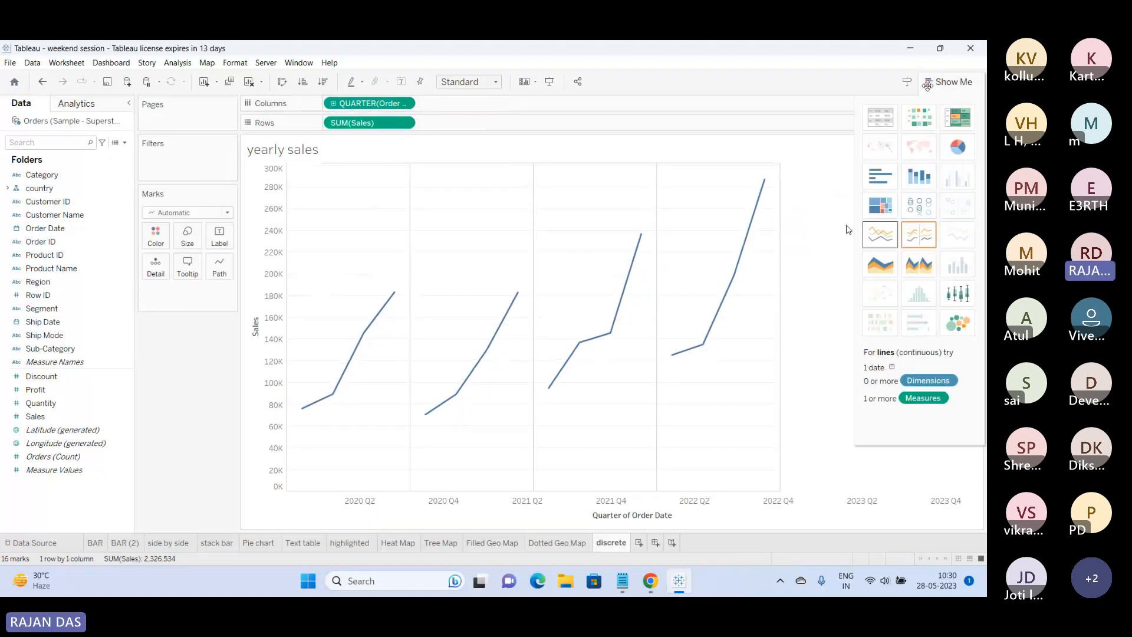
left_click(931, 82)
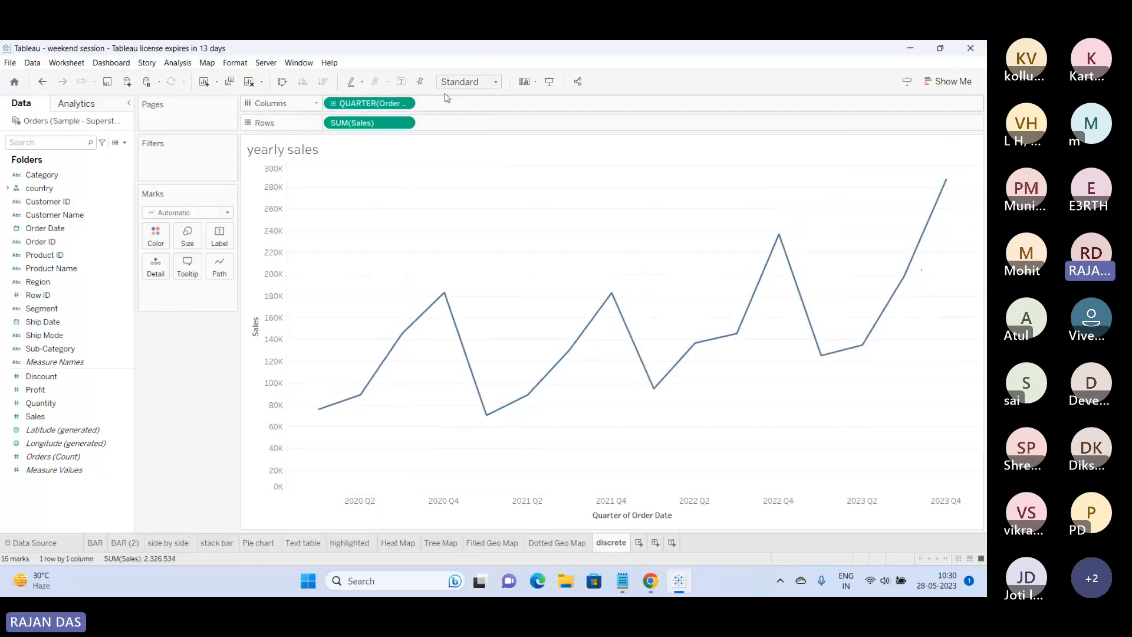
Show mark labels on the quarterly Sales line.
left_click(405, 83)
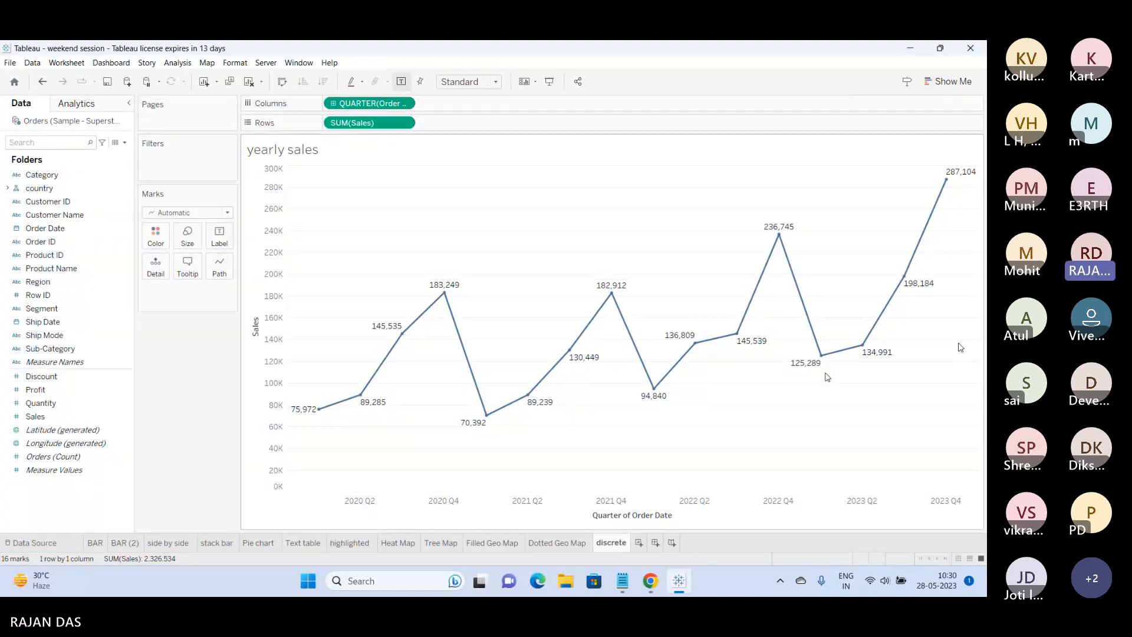
mouse_move(962, 176)
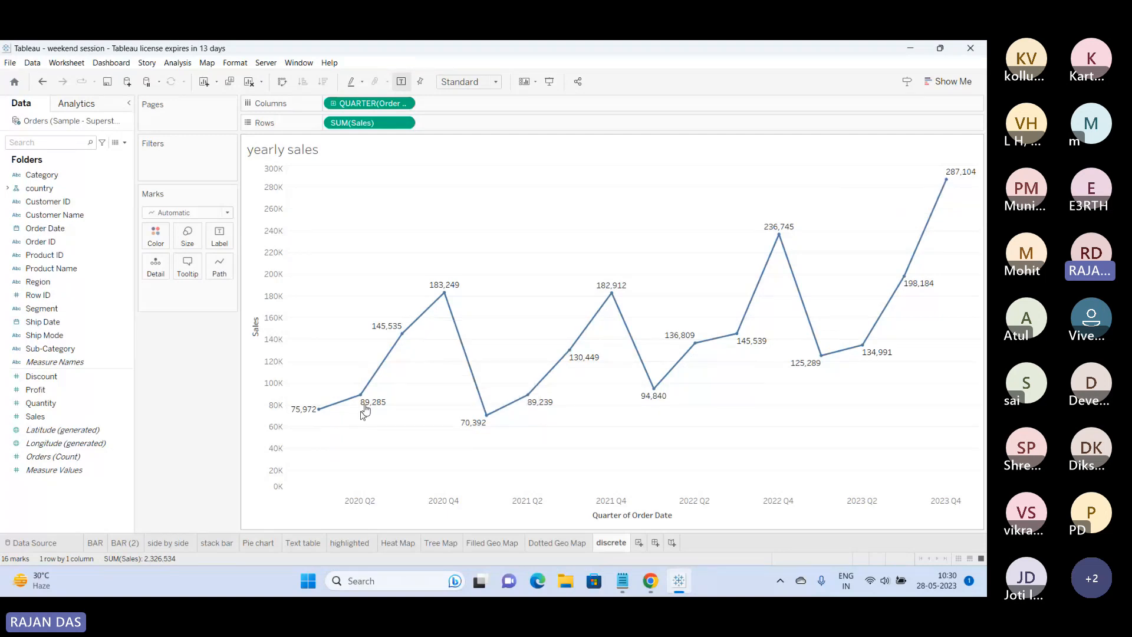
mouse_move(418, 318)
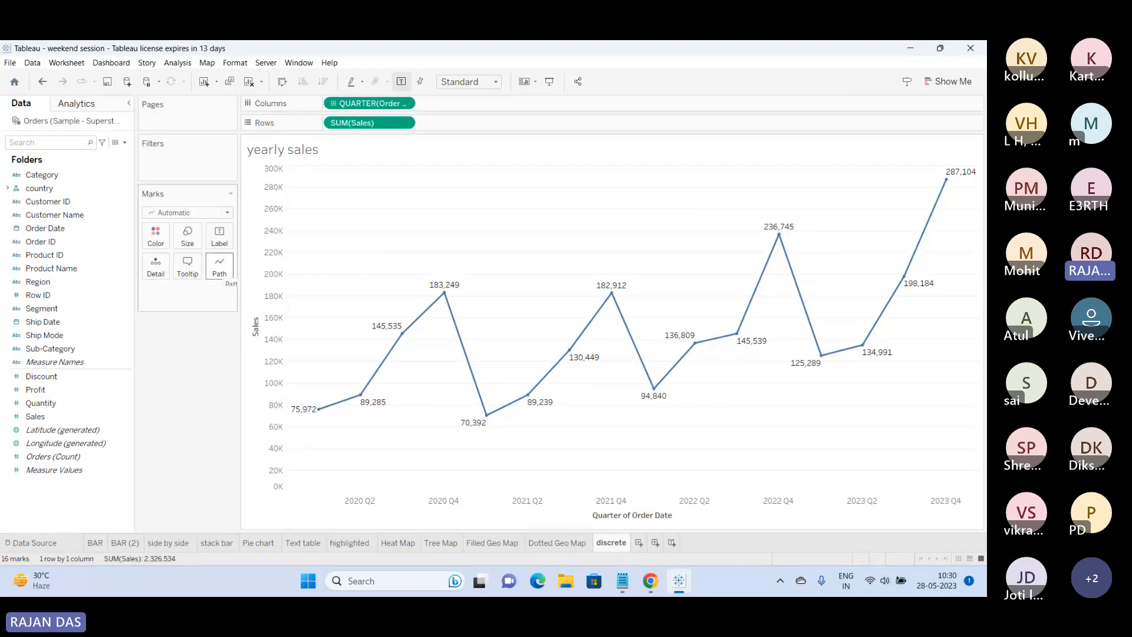
left_click(222, 272)
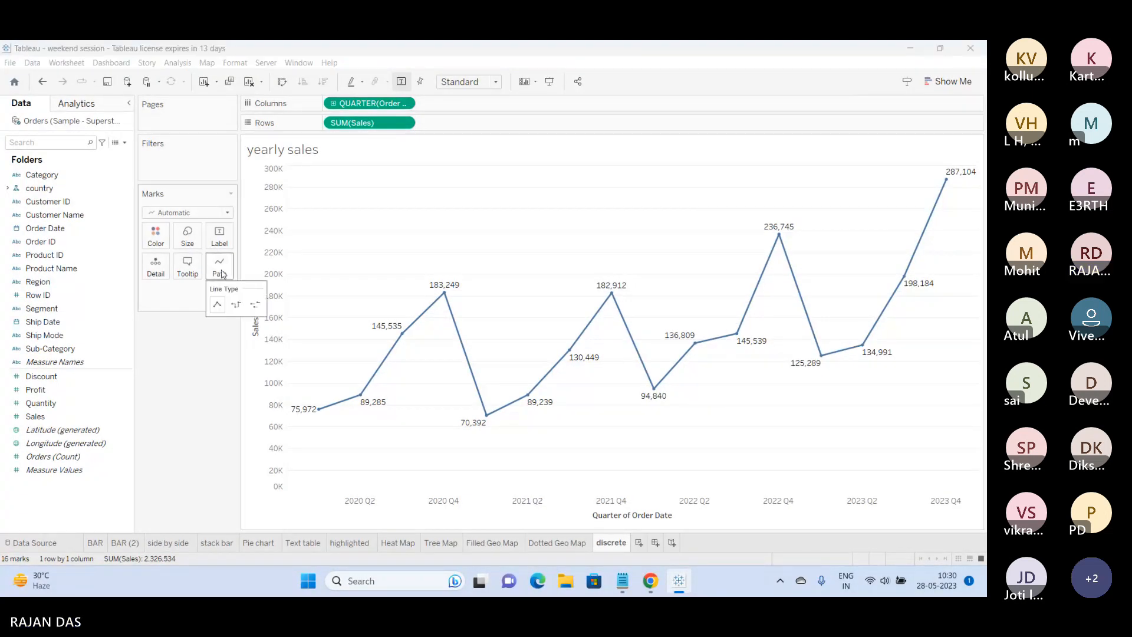
Try limiting the mark labels to Min/Max and to Line Ends.
left_click(220, 237)
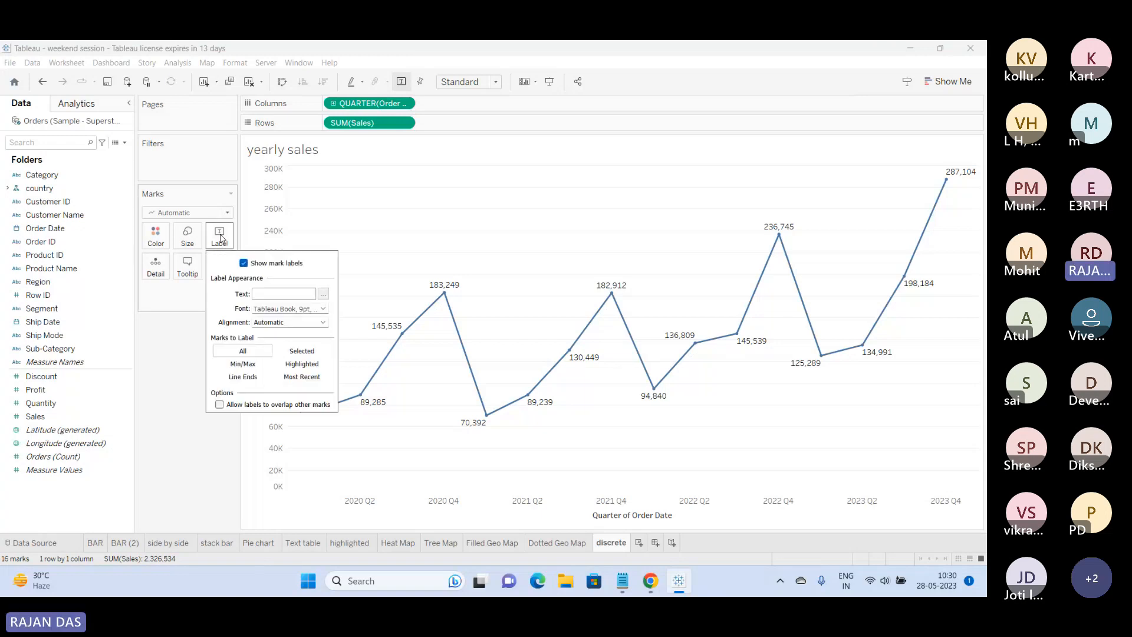
left_click(245, 365)
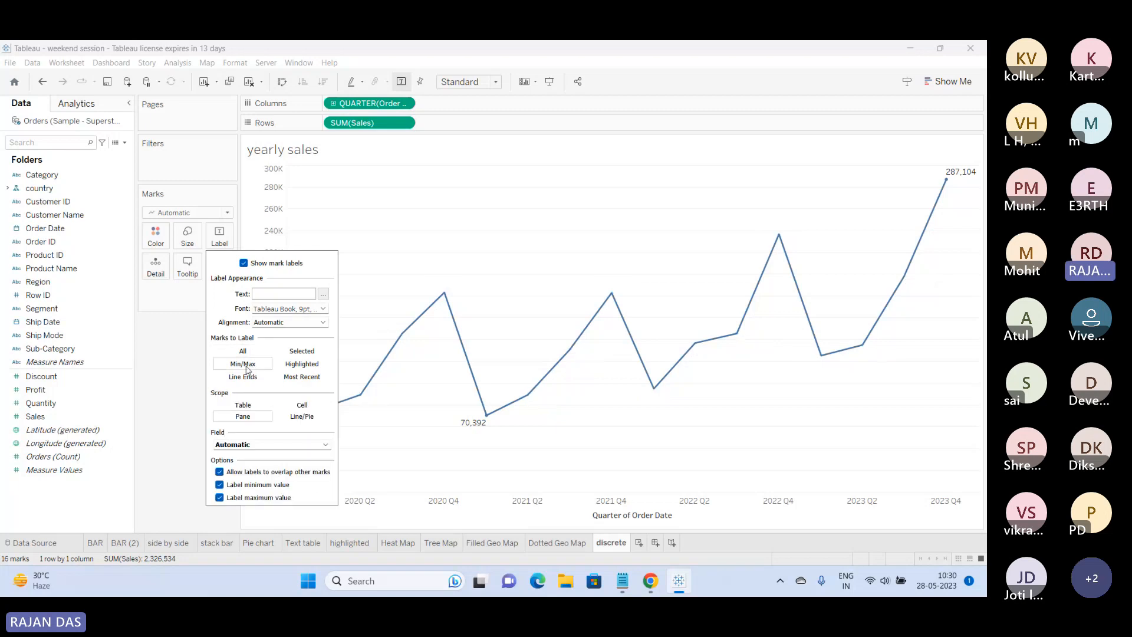
mouse_move(490, 420)
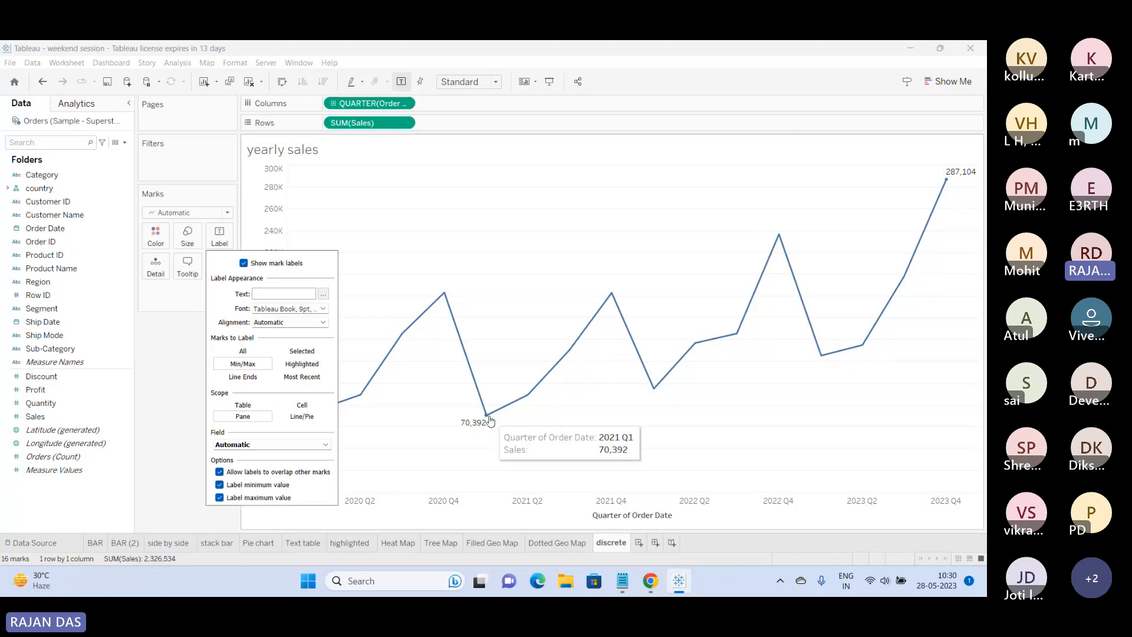
left_click(260, 380)
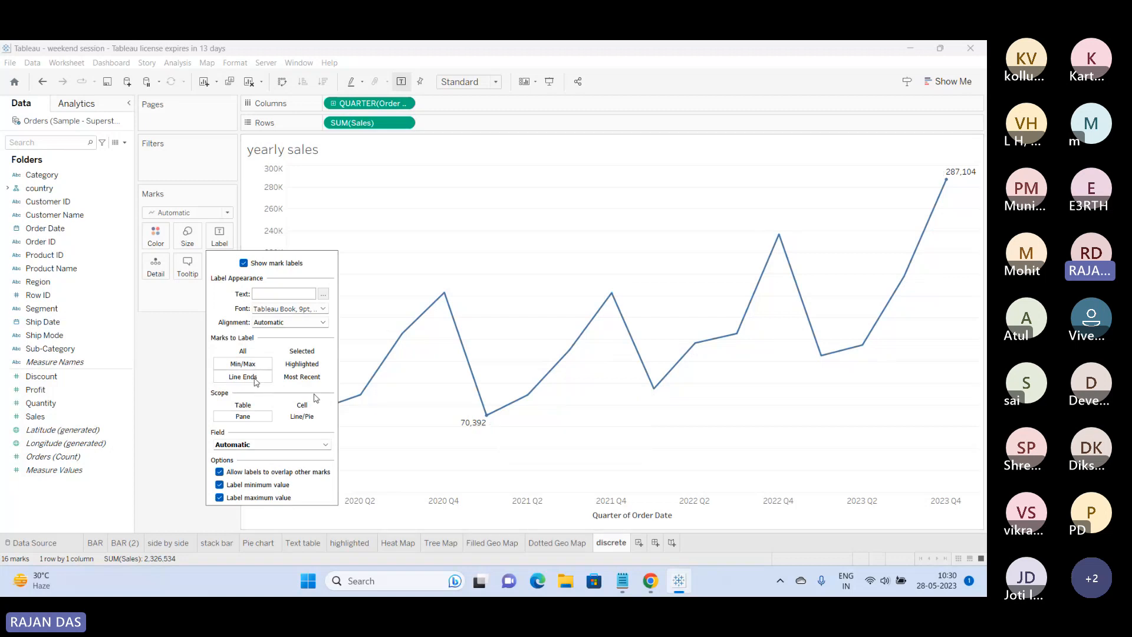
left_click(346, 317)
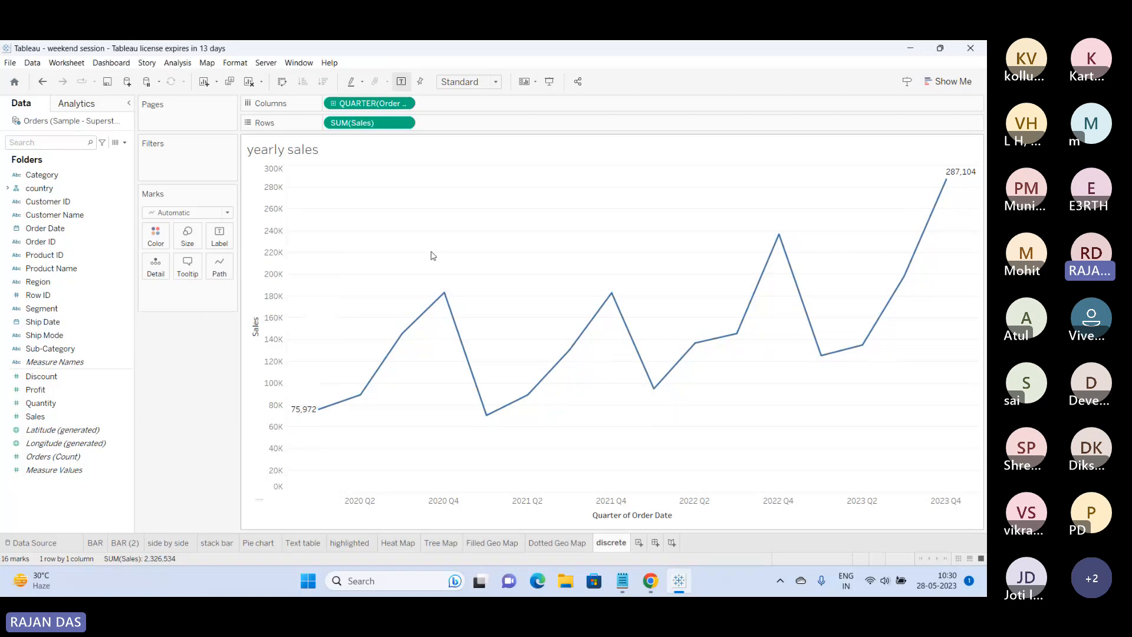
Try limiting the mark labels to Most Recent and to Highlighted, picking the 2020 Q4 point as a test.
left_click(219, 236)
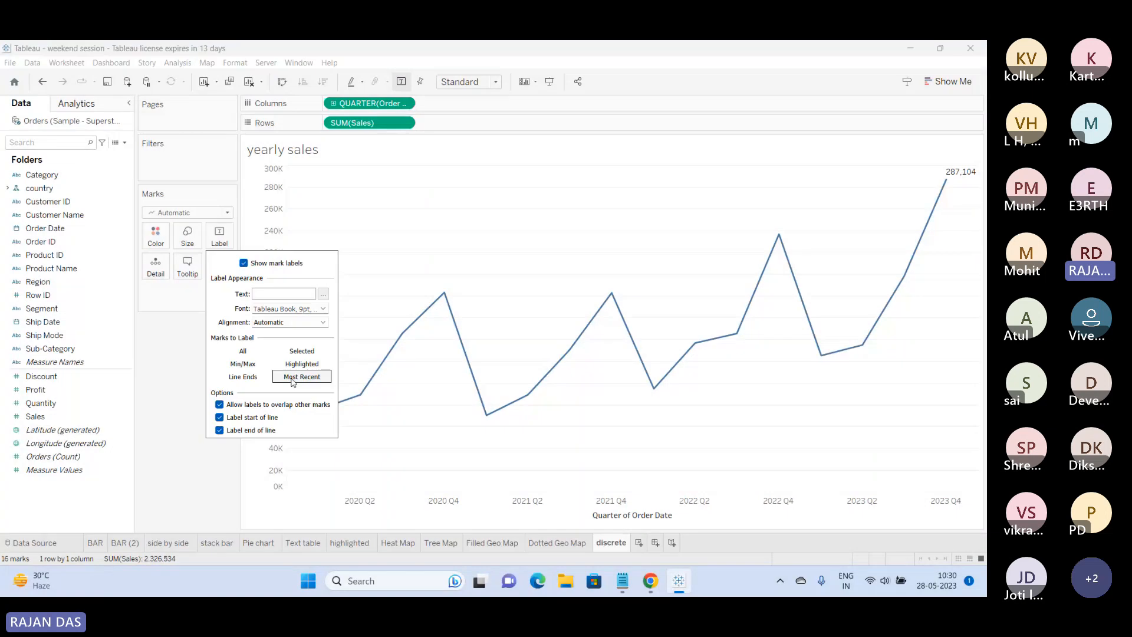
left_click(229, 236)
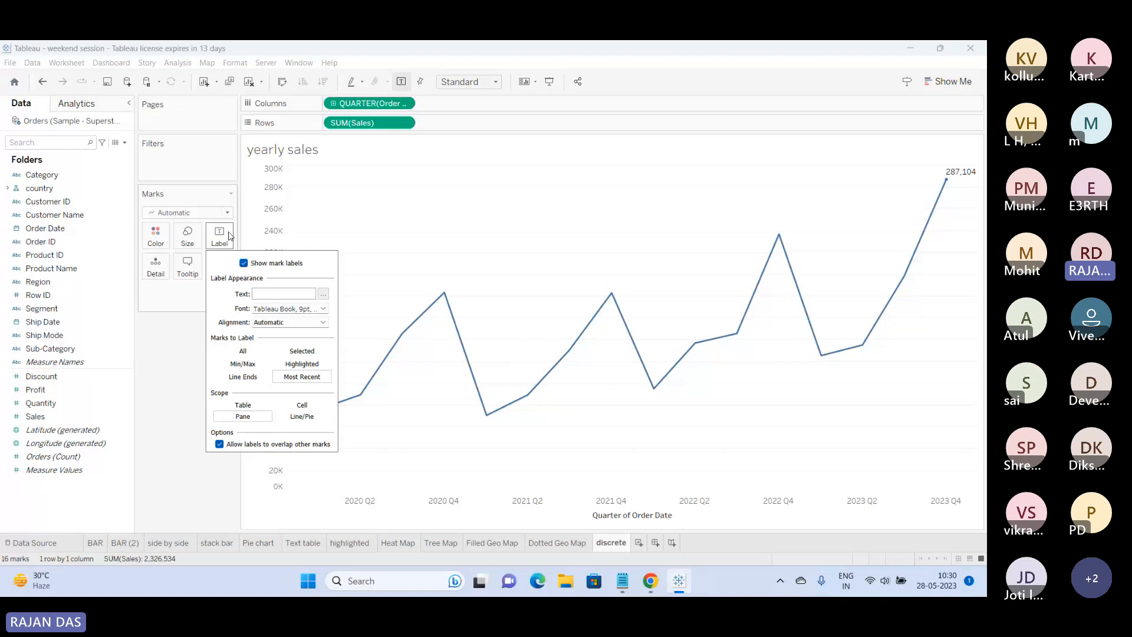
left_click(445, 291)
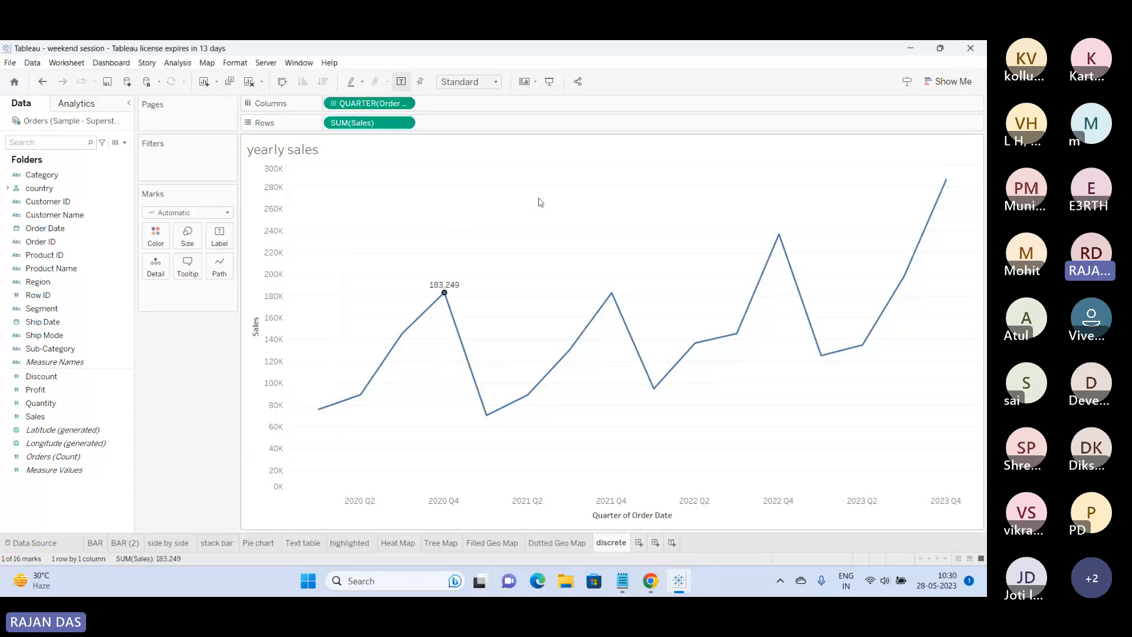
left_click(541, 207)
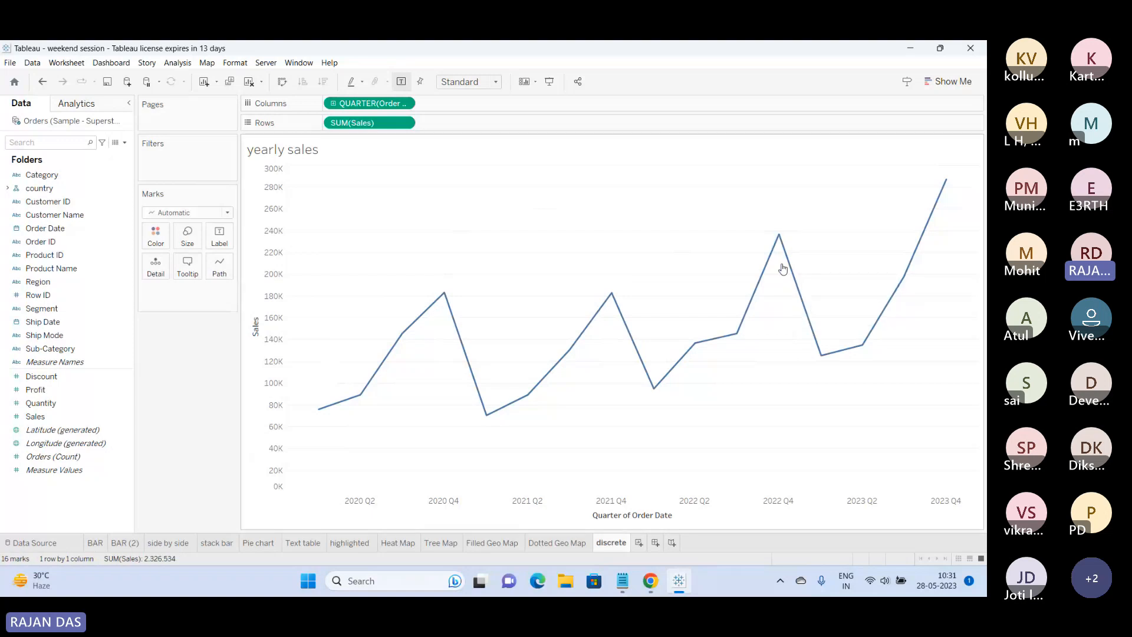
left_click_drag(691, 326, 695, 377)
left_click(334, 293)
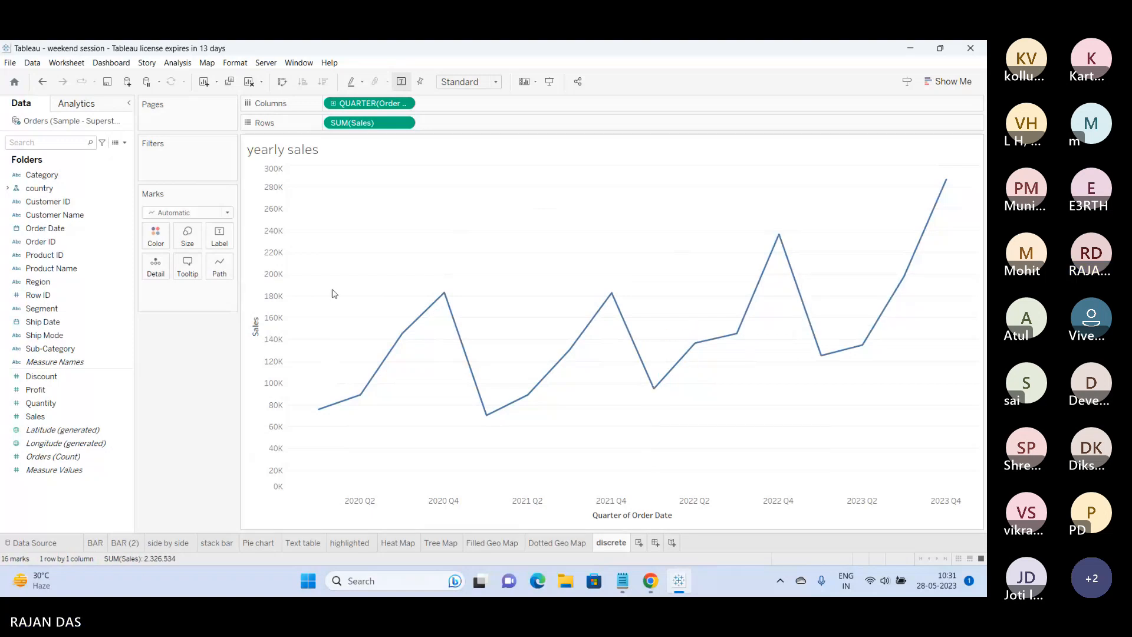
Try limiting the mark labels to Selected and test it on the 2020 Q4 point.
left_click(219, 236)
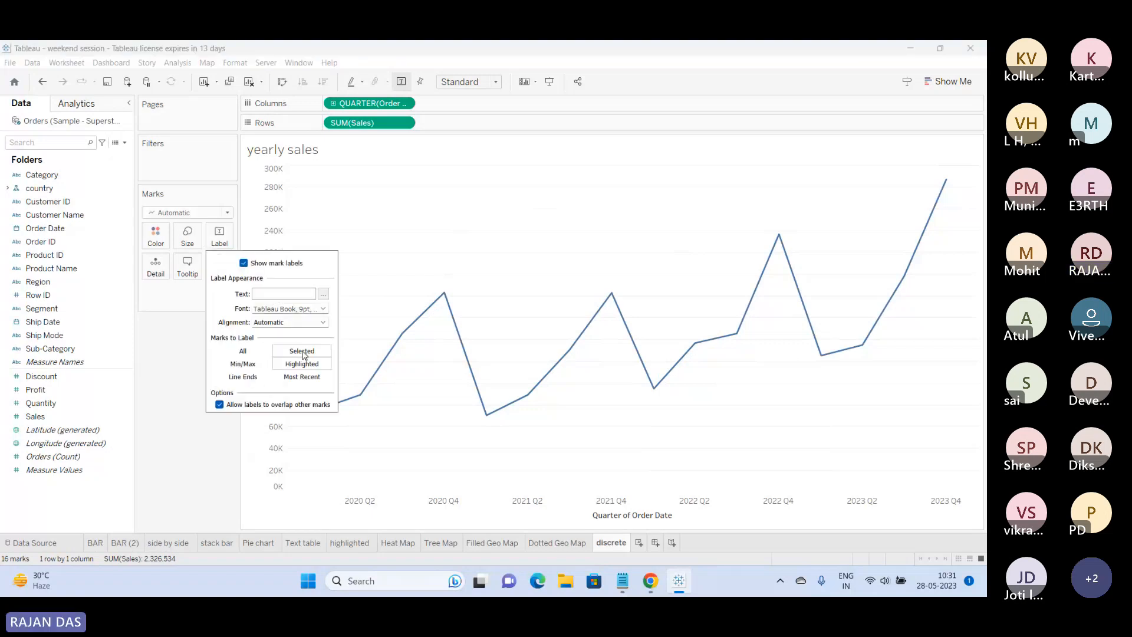
left_click(391, 303)
left_click(442, 298)
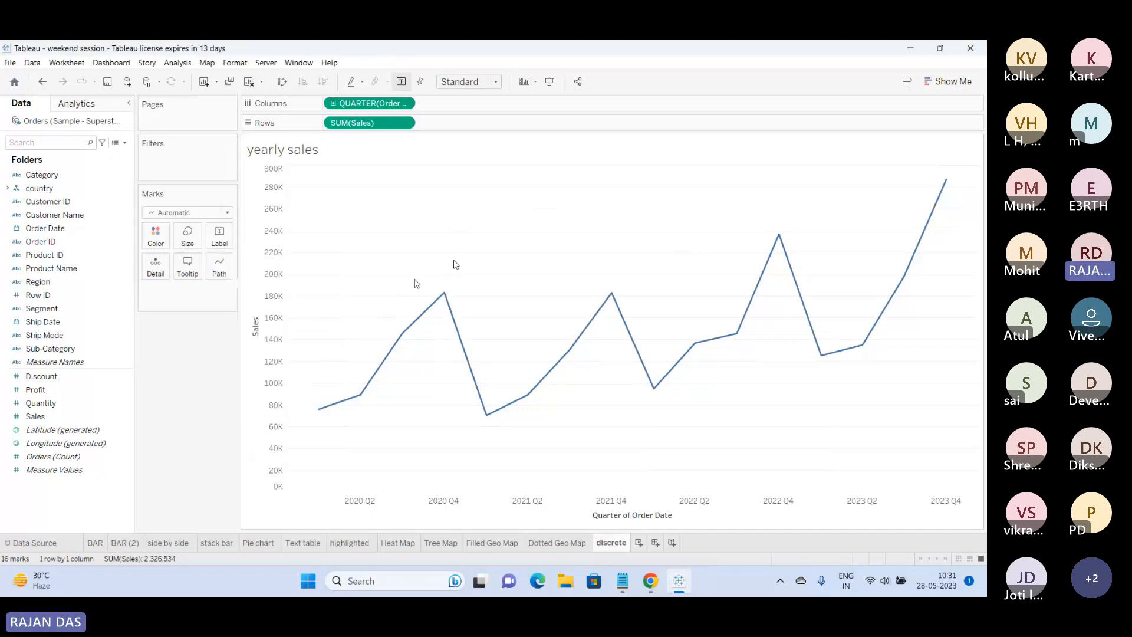
left_click(386, 413)
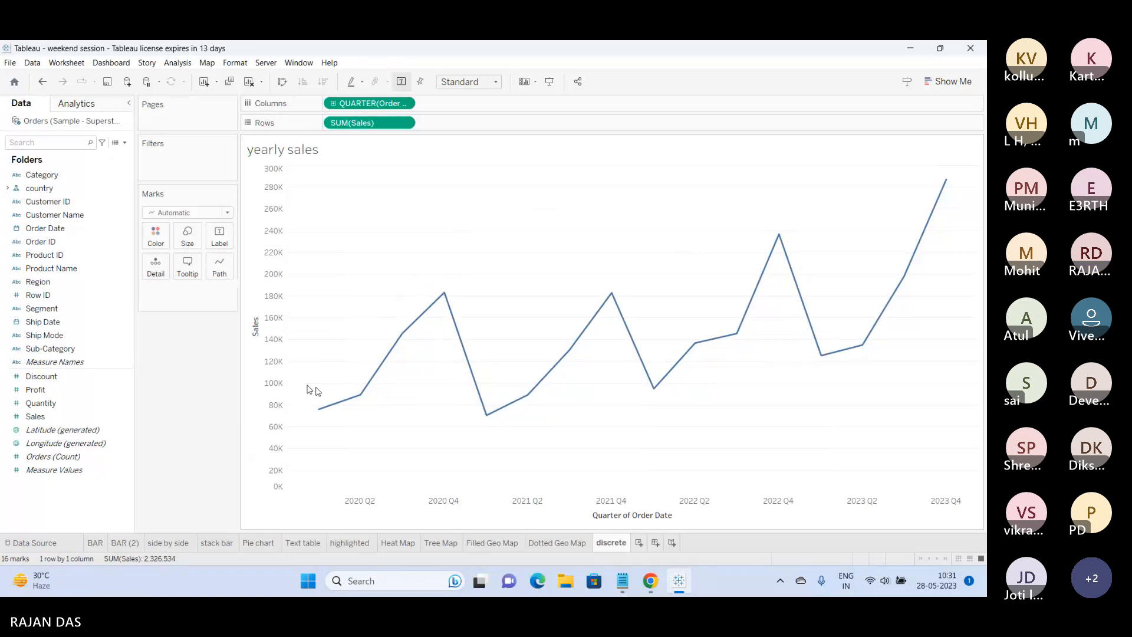
Limit the mark labels to Min/Max, keeping both the minimum and maximum values labeled.
left_click(219, 236)
left_click(242, 364)
left_click(463, 441)
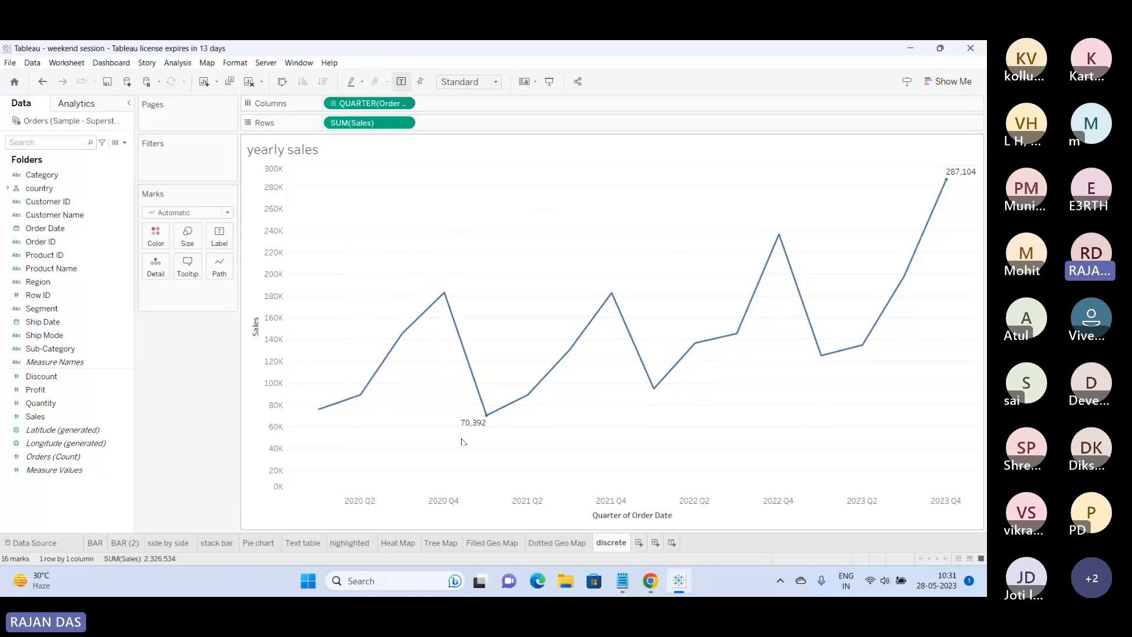
left_click(220, 235)
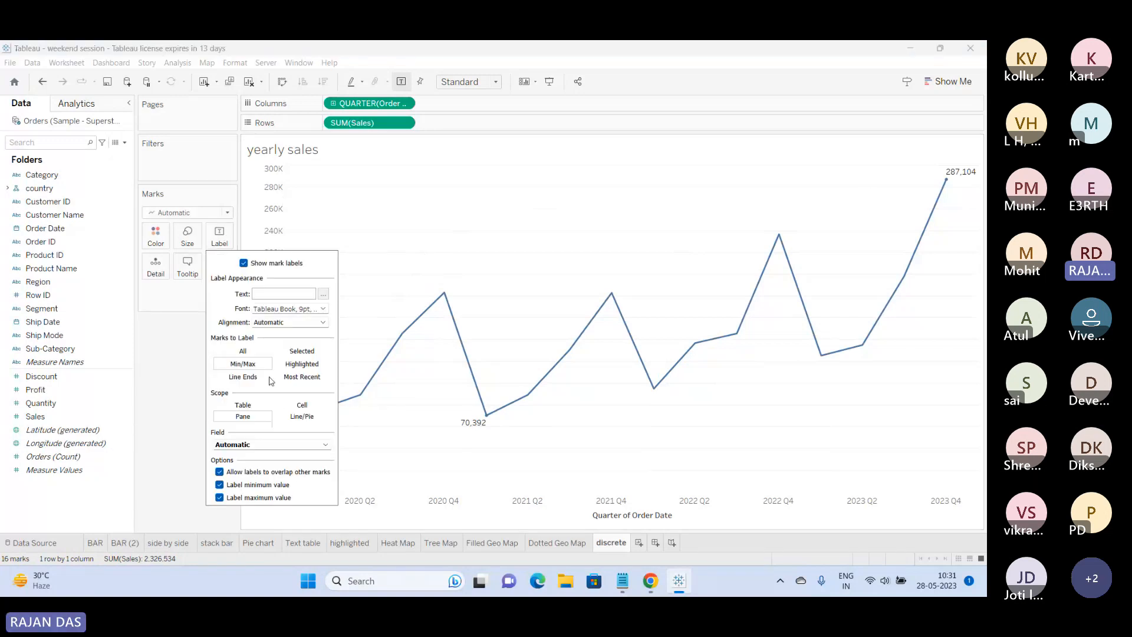
left_click(429, 240)
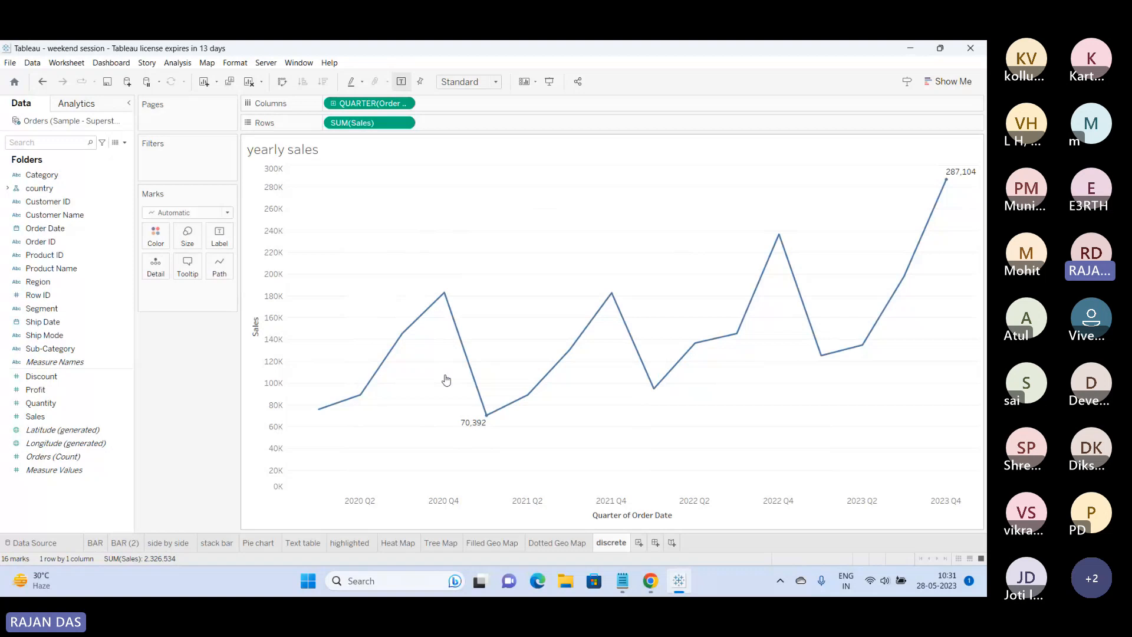
Change the line type to stepped, and to disconnected horizontal segments.
left_click(223, 269)
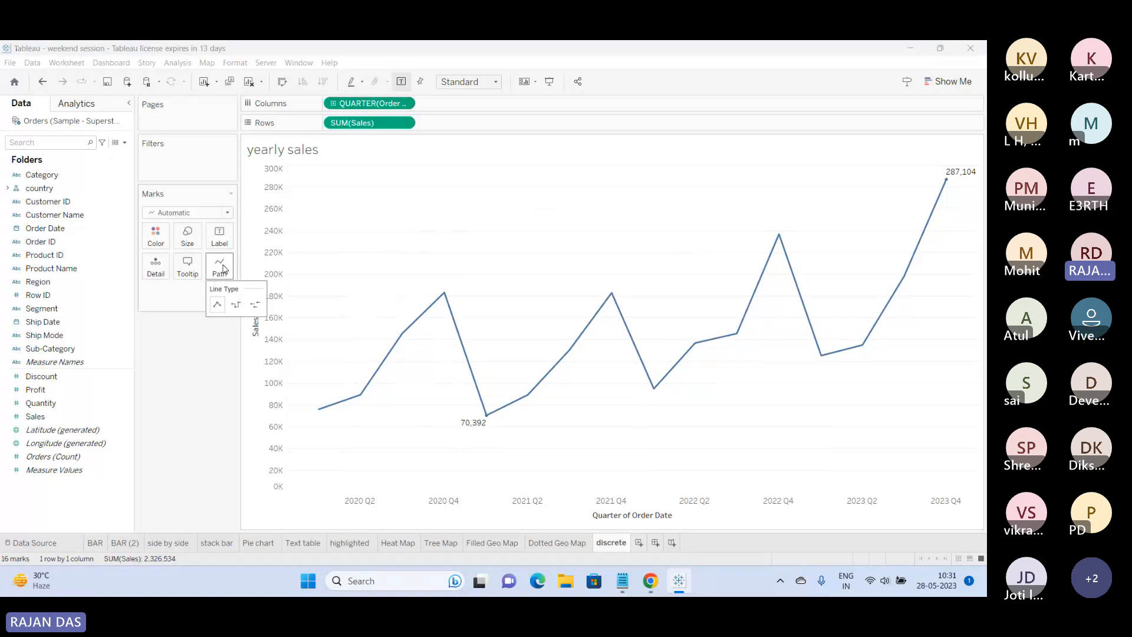
left_click(235, 305)
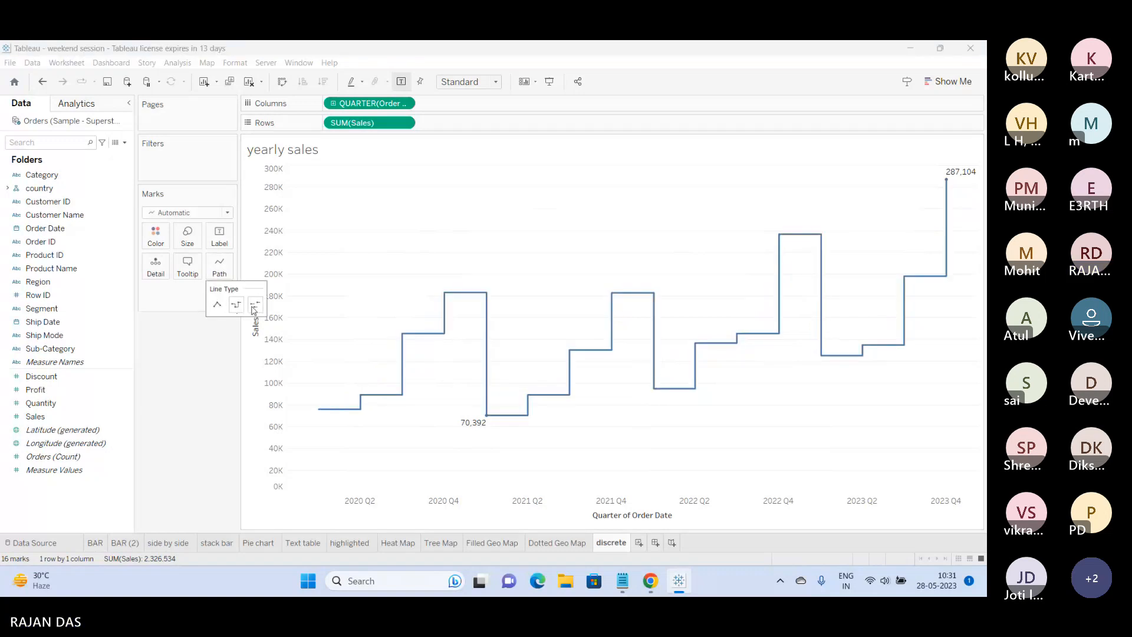
left_click(256, 307)
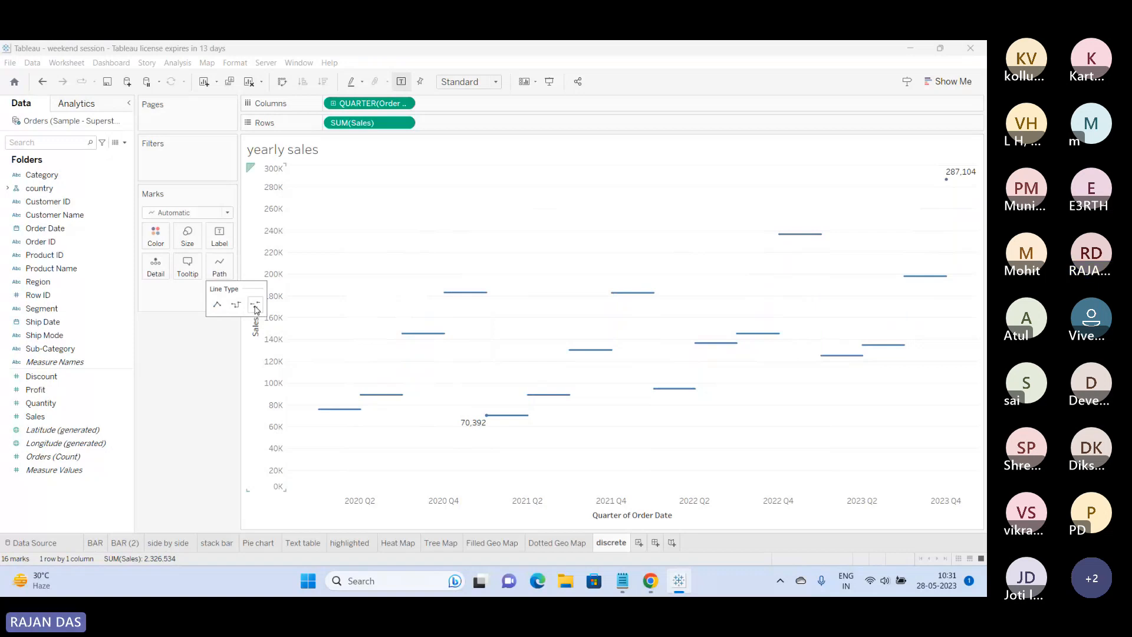
Compare the stepped and disconnected line types on the sales chart, and return the line type to linear.
left_click(216, 304)
left_click(236, 306)
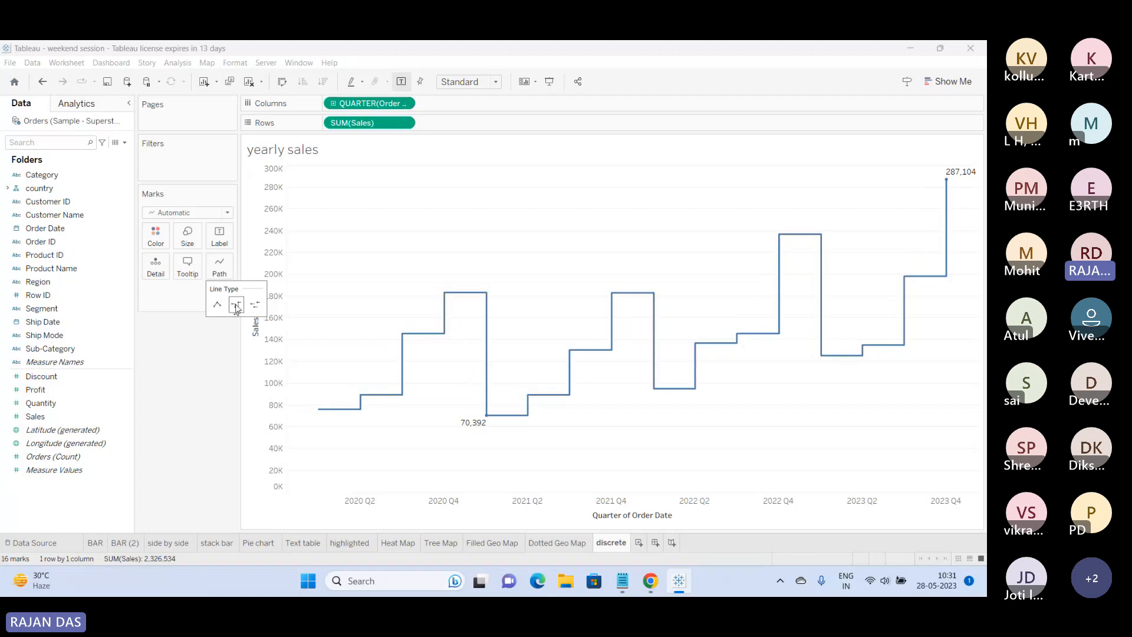
left_click(255, 305)
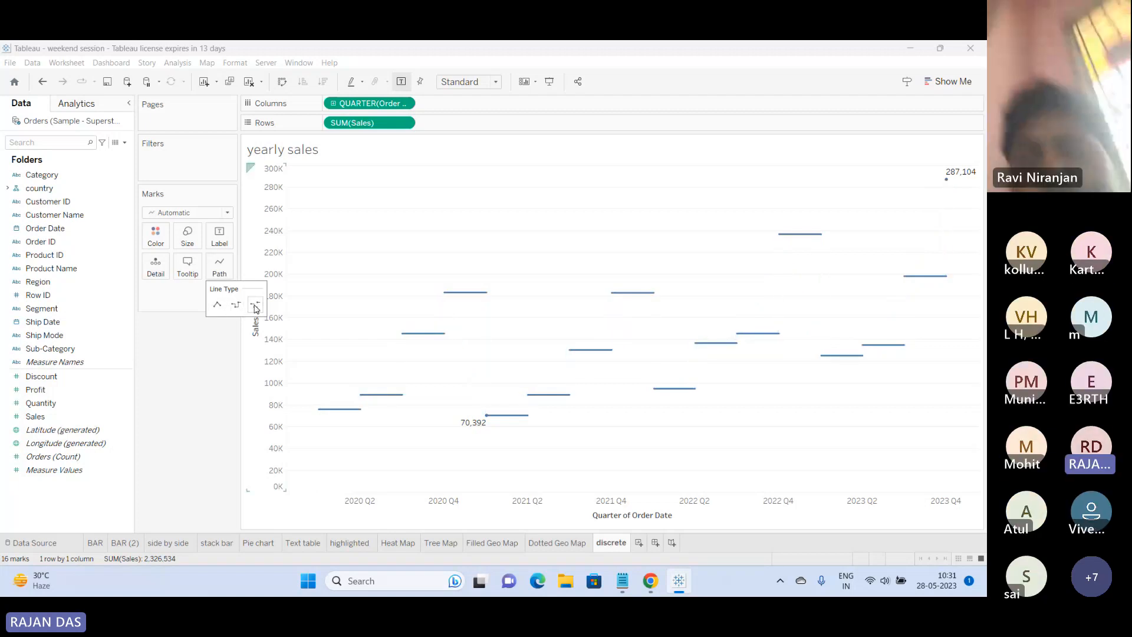
left_click(236, 306)
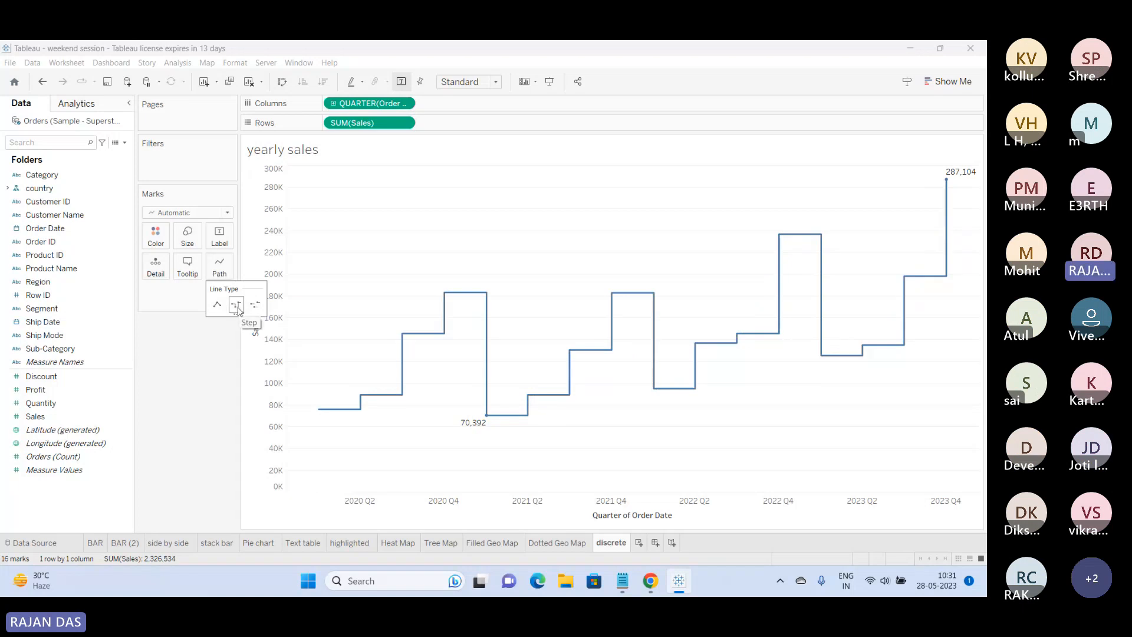
left_click(218, 304)
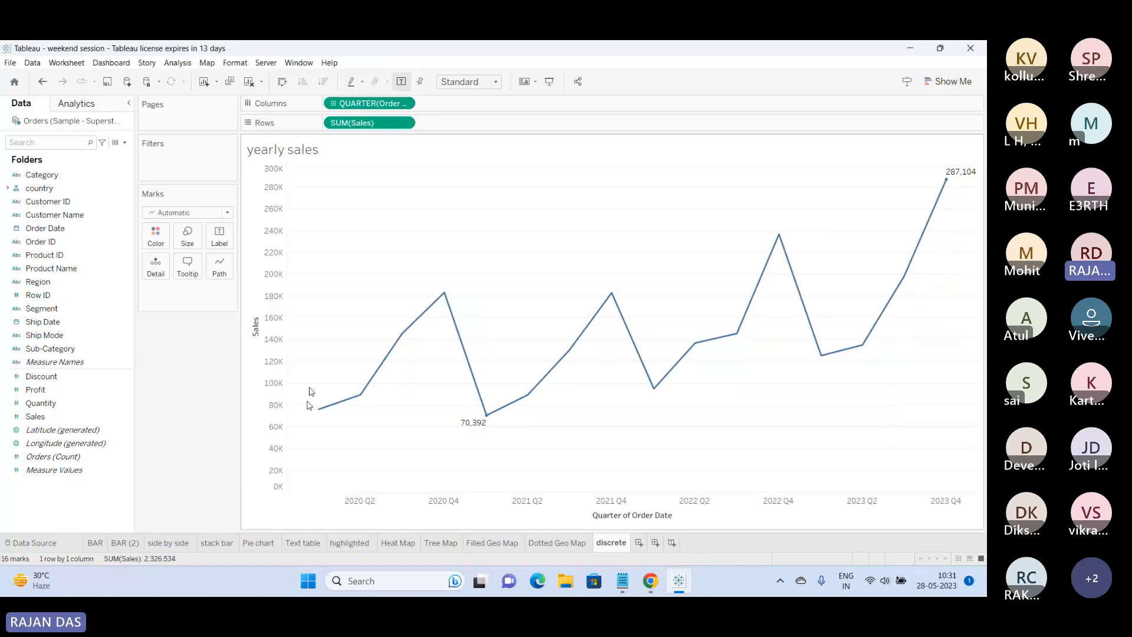
Set the mark labels to cover all points on the line, and turn the mark labels off.
left_click(221, 237)
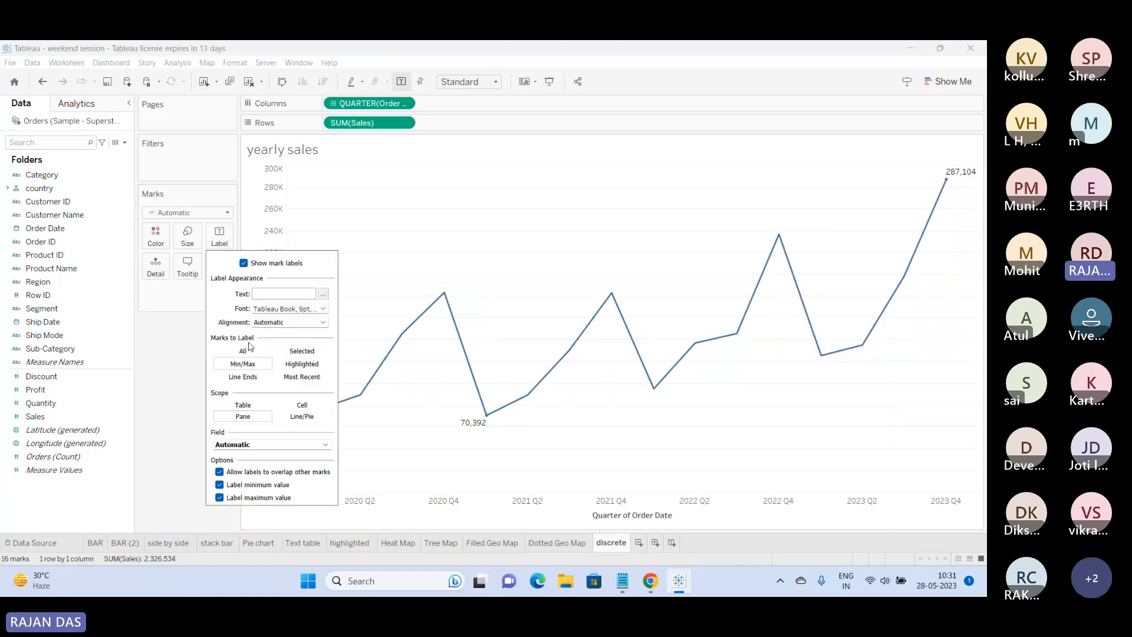
left_click(243, 351)
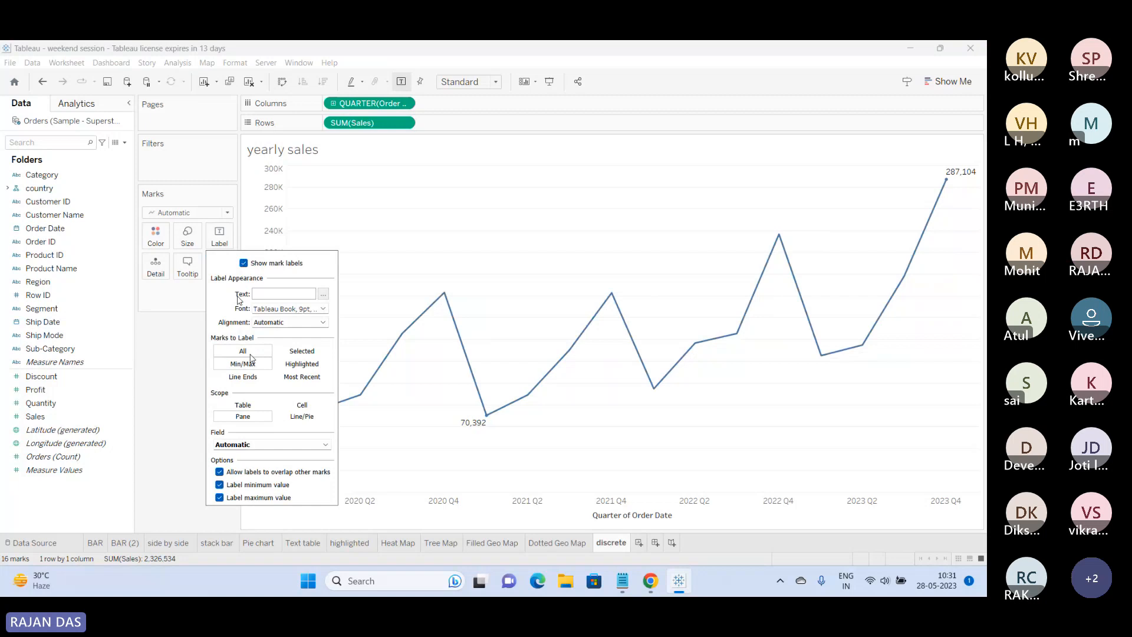
left_click(195, 390)
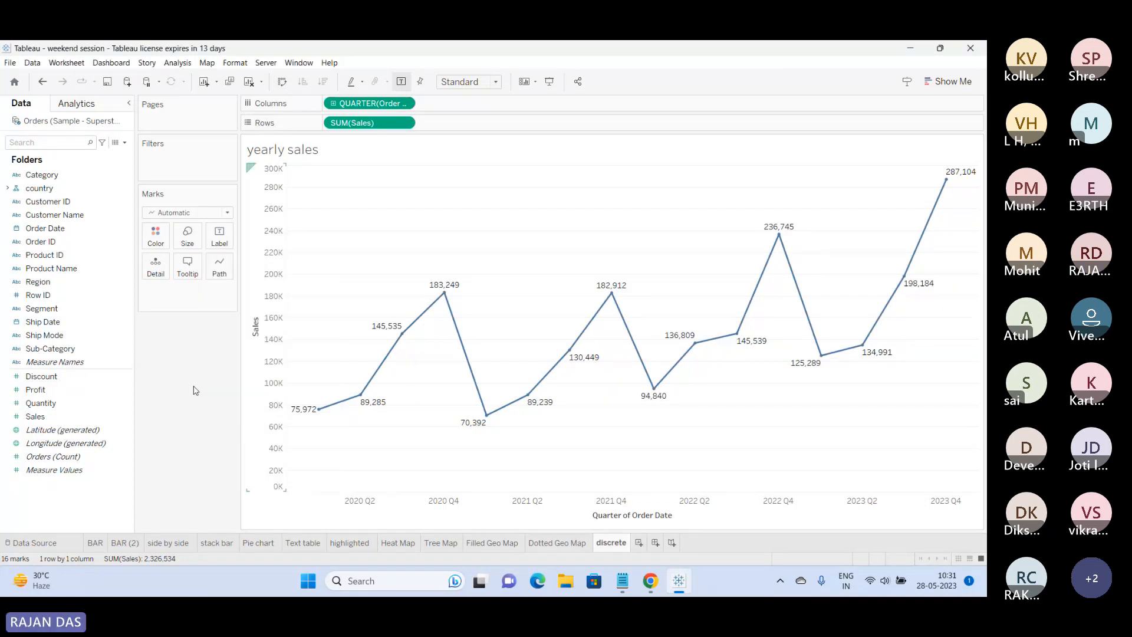
left_click(401, 83)
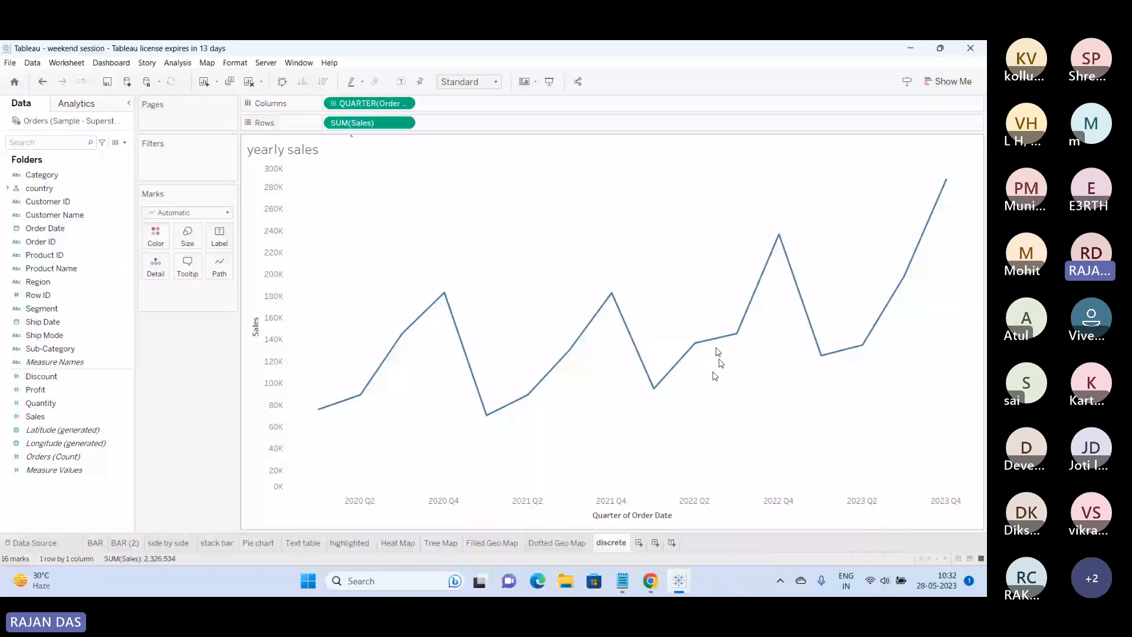
Color the sales line by Region and place the Region color legend beneath the Marks card.
left_click(42, 269)
left_click_drag(39, 280, 152, 243)
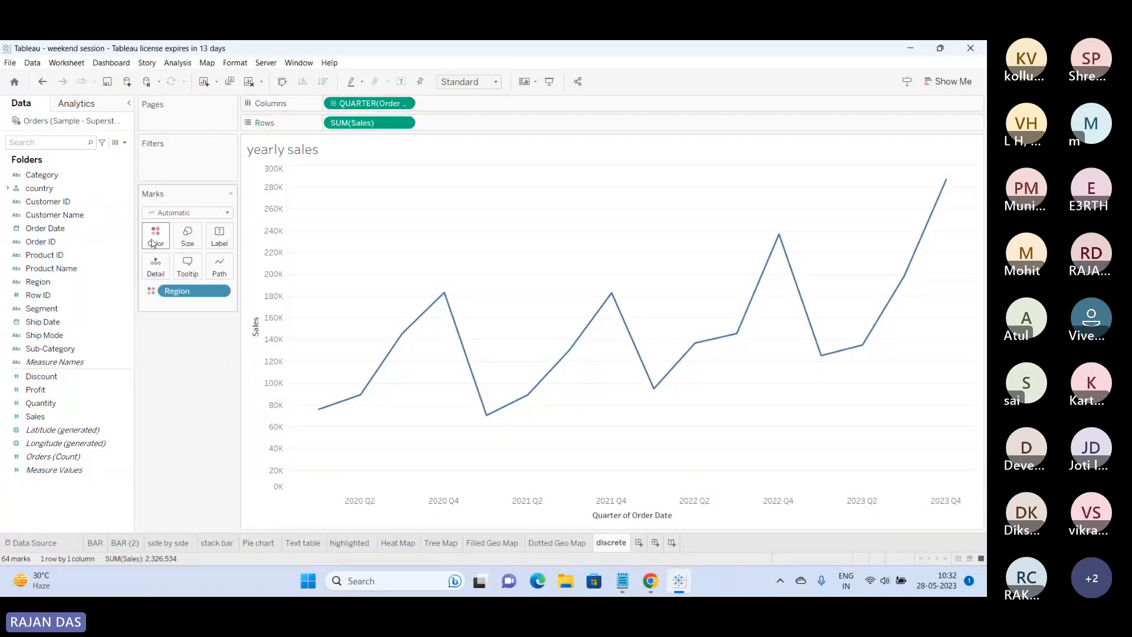
left_click_drag(903, 148, 178, 348)
Inspect individual quarter points on the East, Central and South lines, and clear the selection.
mouse_move(547, 389)
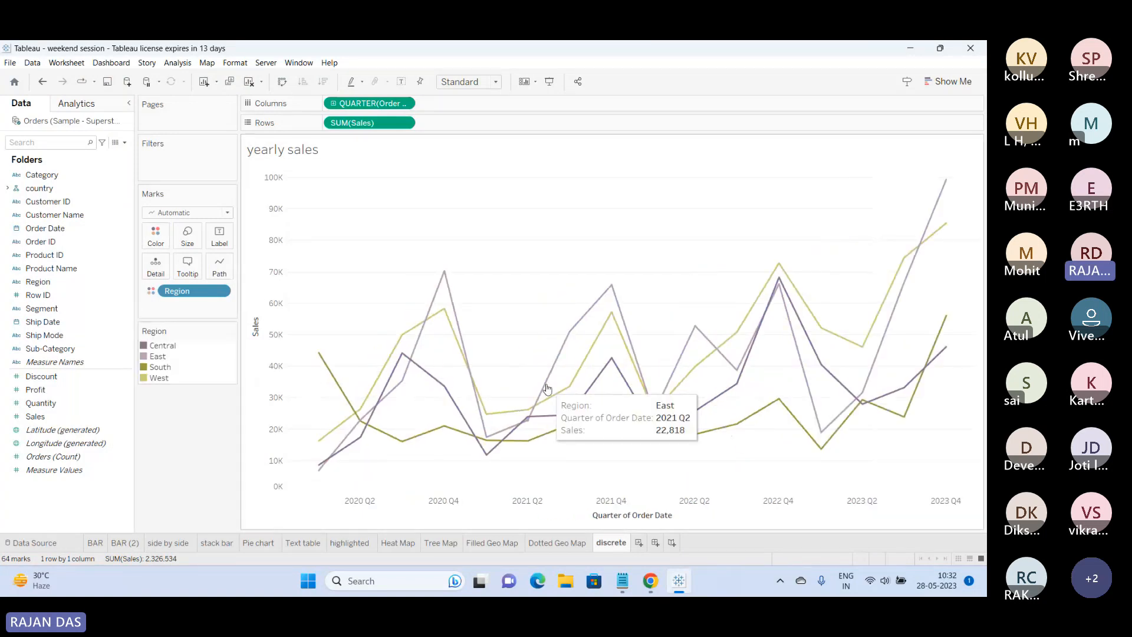
left_click(570, 331)
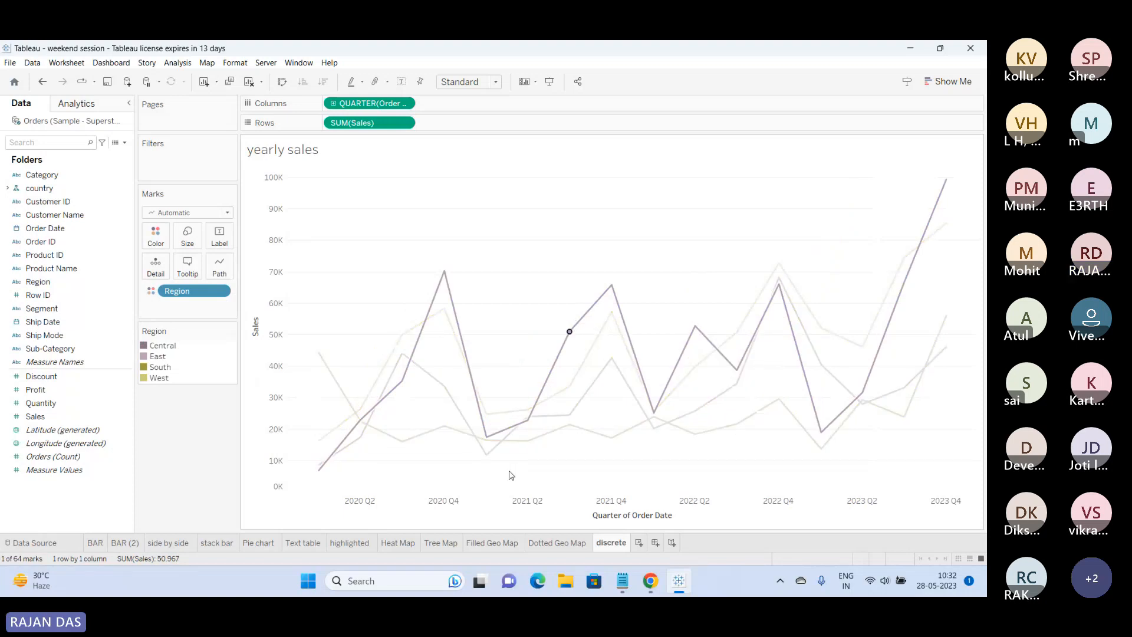
mouse_move(560, 350)
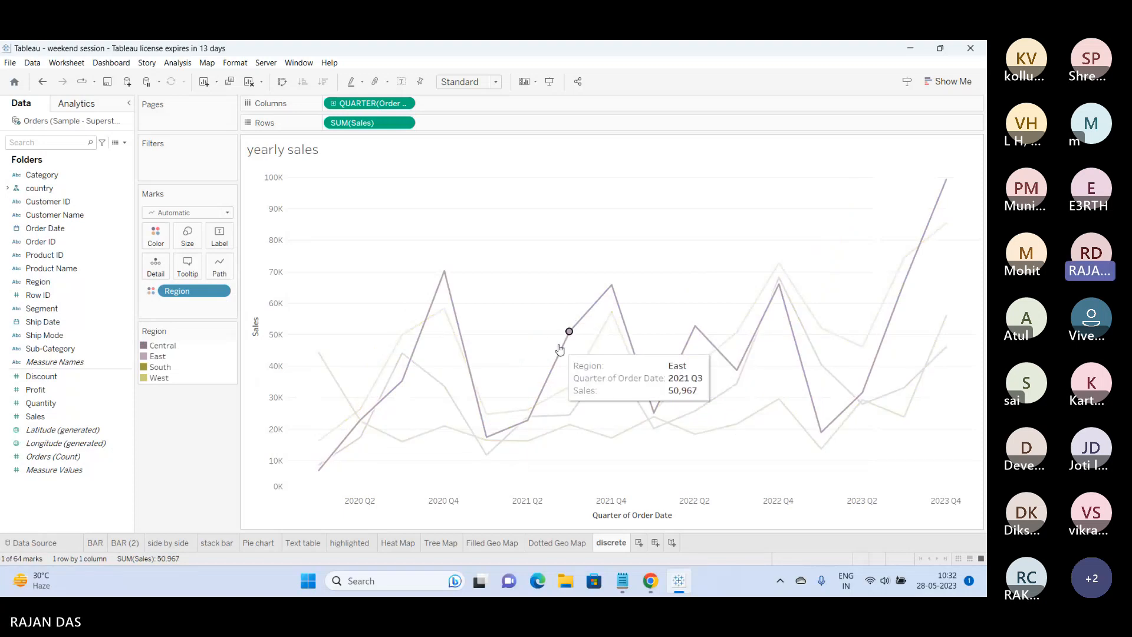
left_click(546, 418)
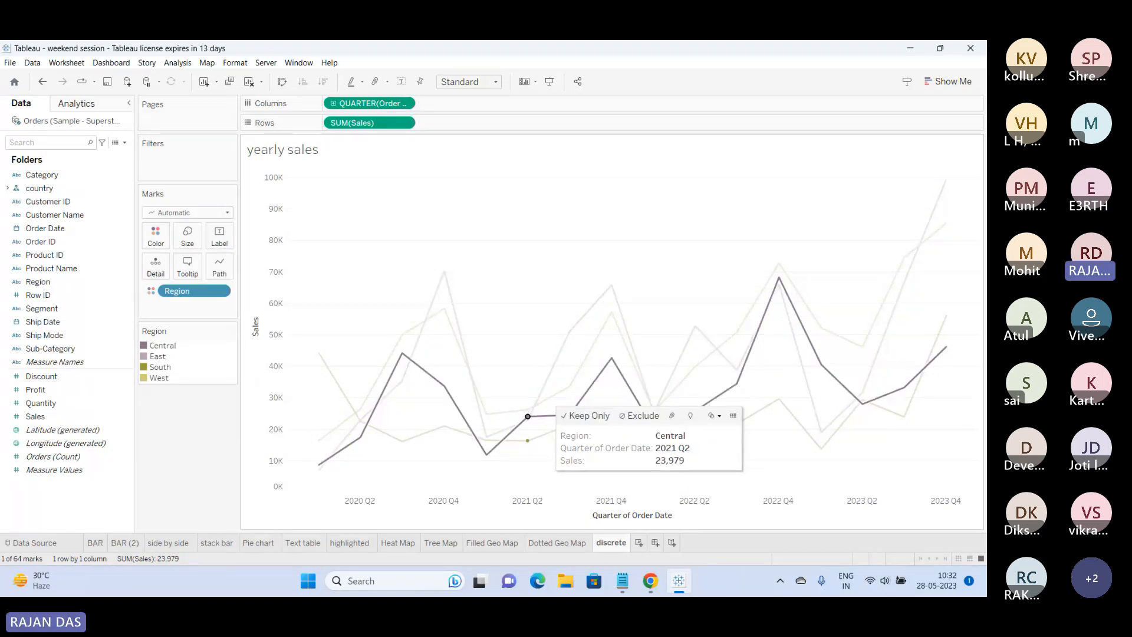
left_click(527, 409)
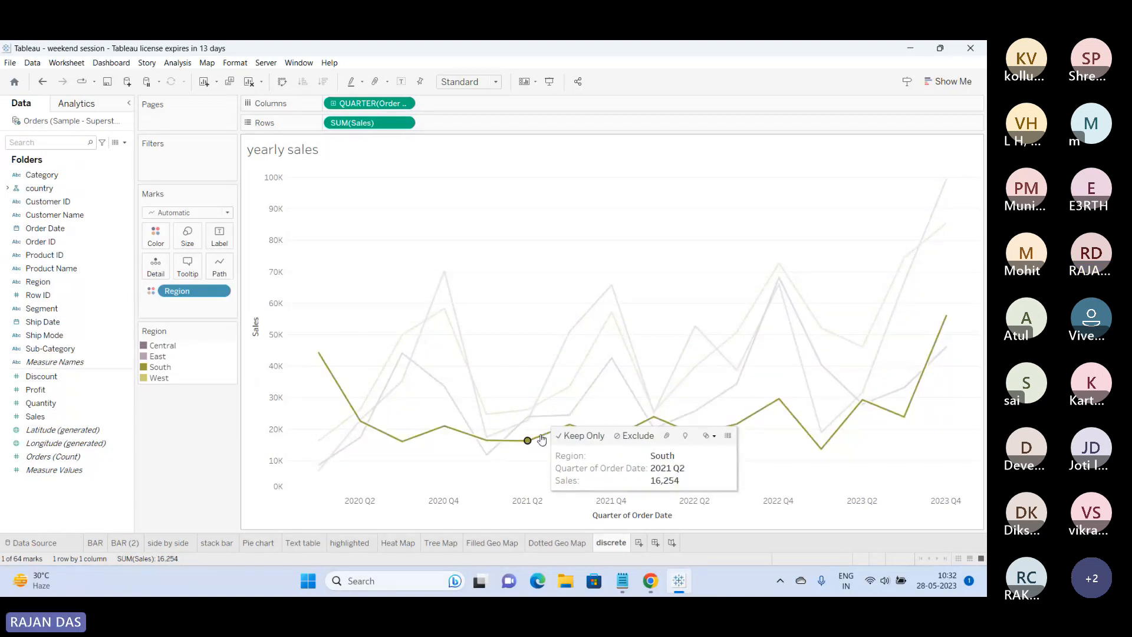
left_click(510, 287)
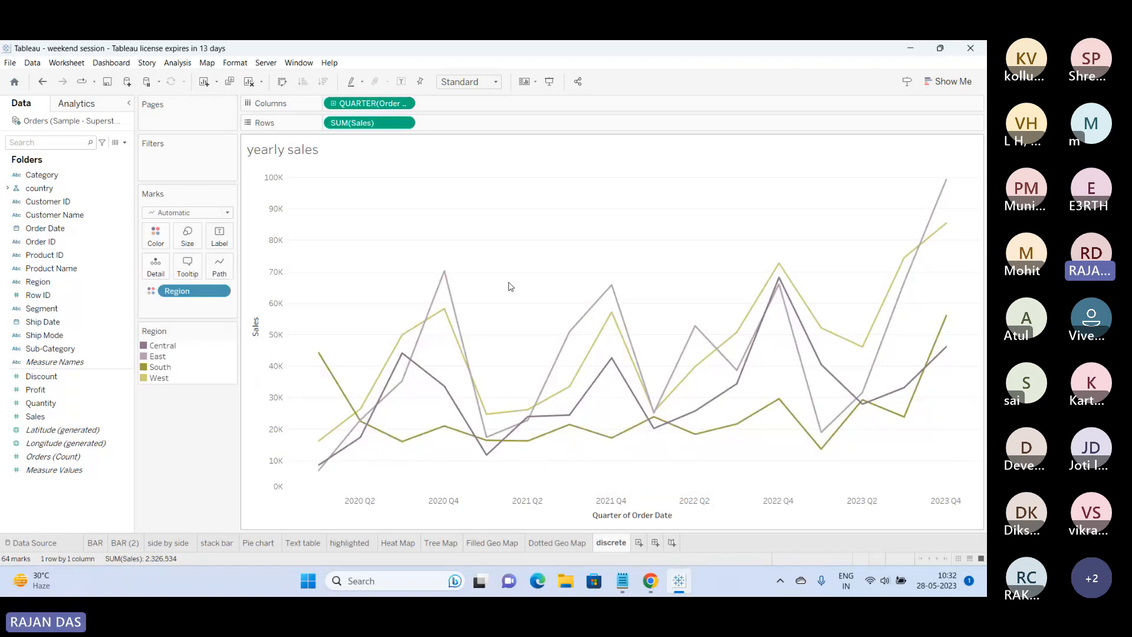
Highlight the Central, East and South regions in turn from the color legend, and clear the highlight.
left_click(83, 391)
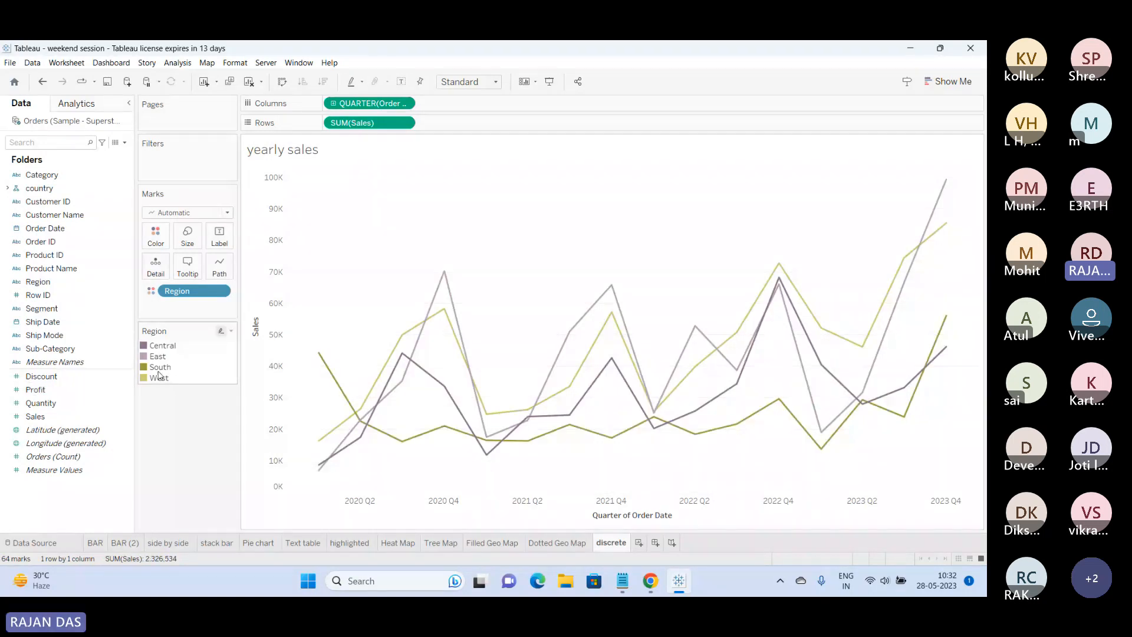
left_click(174, 348)
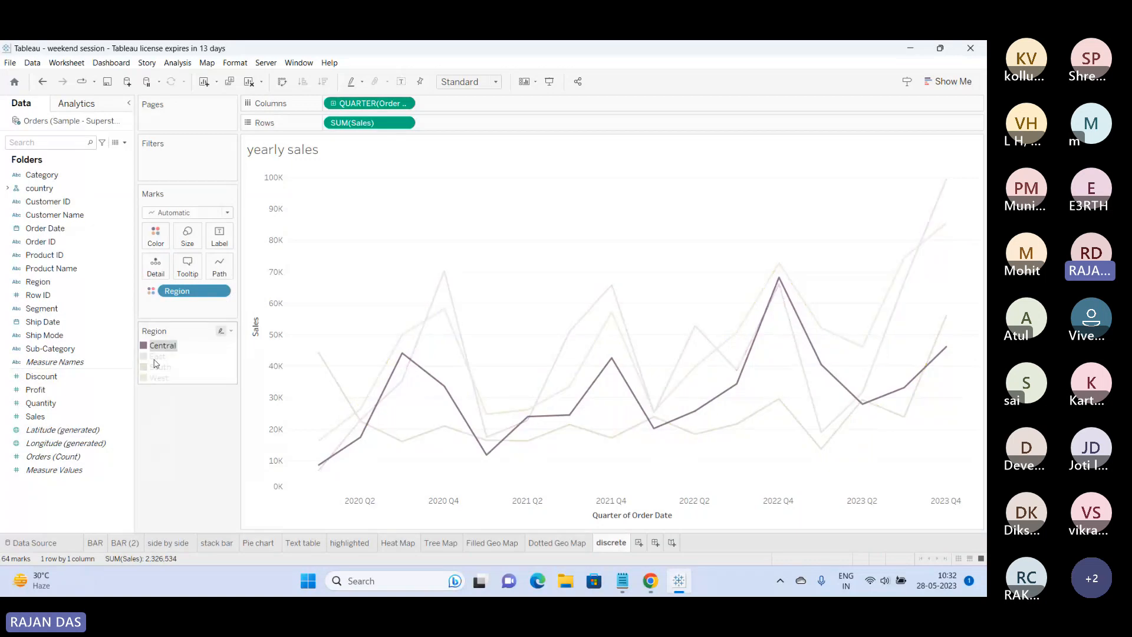
left_click(157, 356)
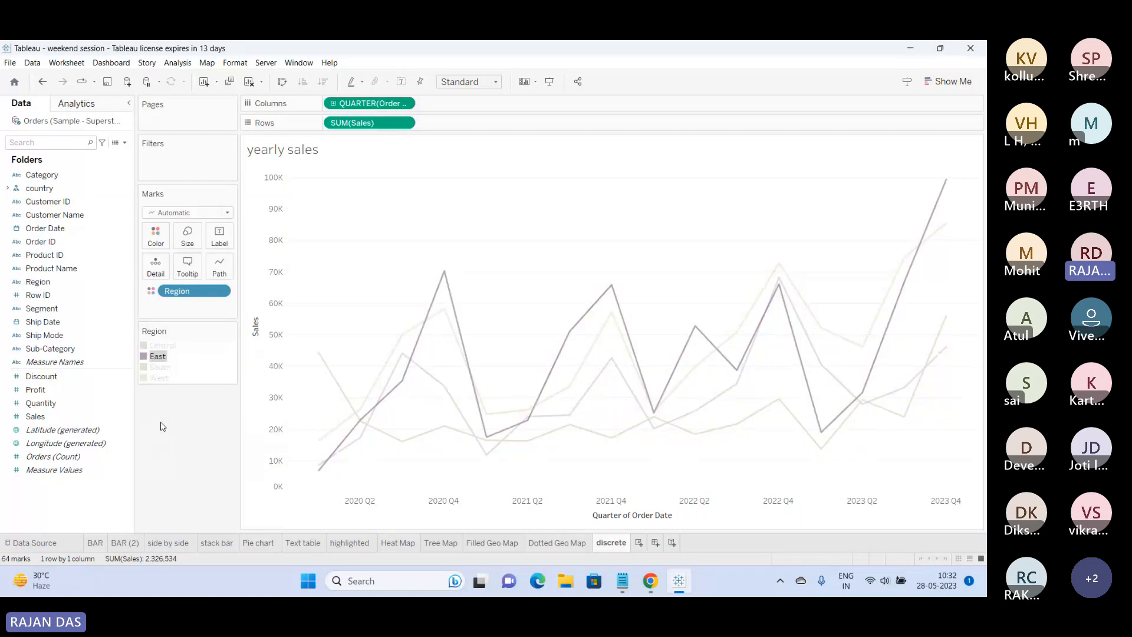
left_click(158, 377)
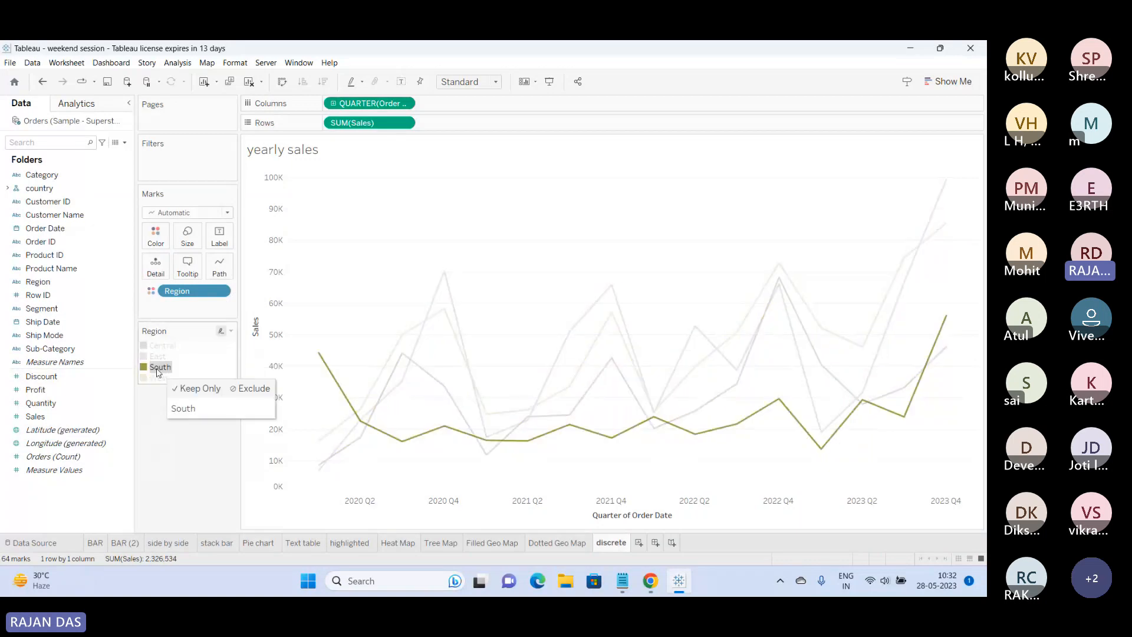
left_click(156, 436)
Compare coloring the sales lines by Category and by Segment, leaving Segment as the color field.
left_click_drag(189, 290, 153, 241)
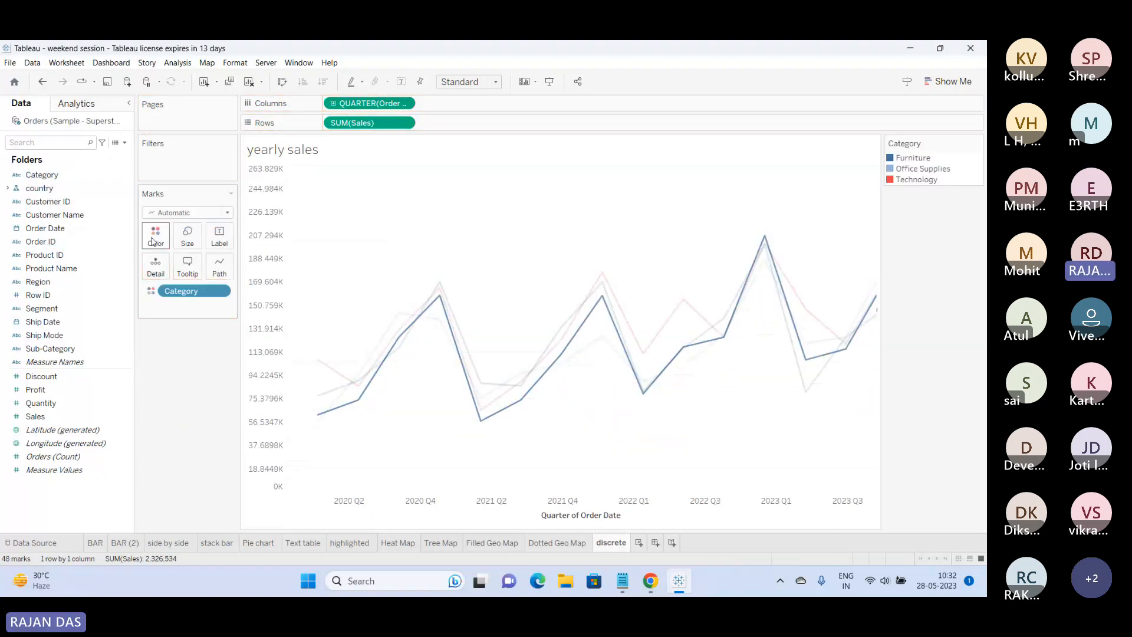
left_click_drag(179, 290, 158, 245)
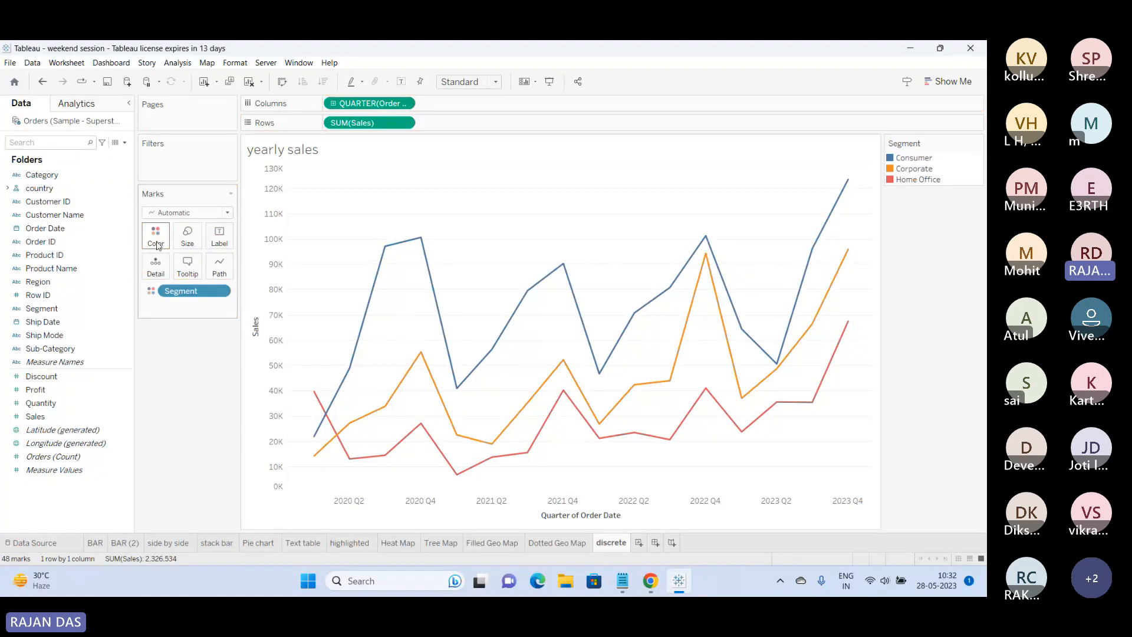
left_click(48, 175)
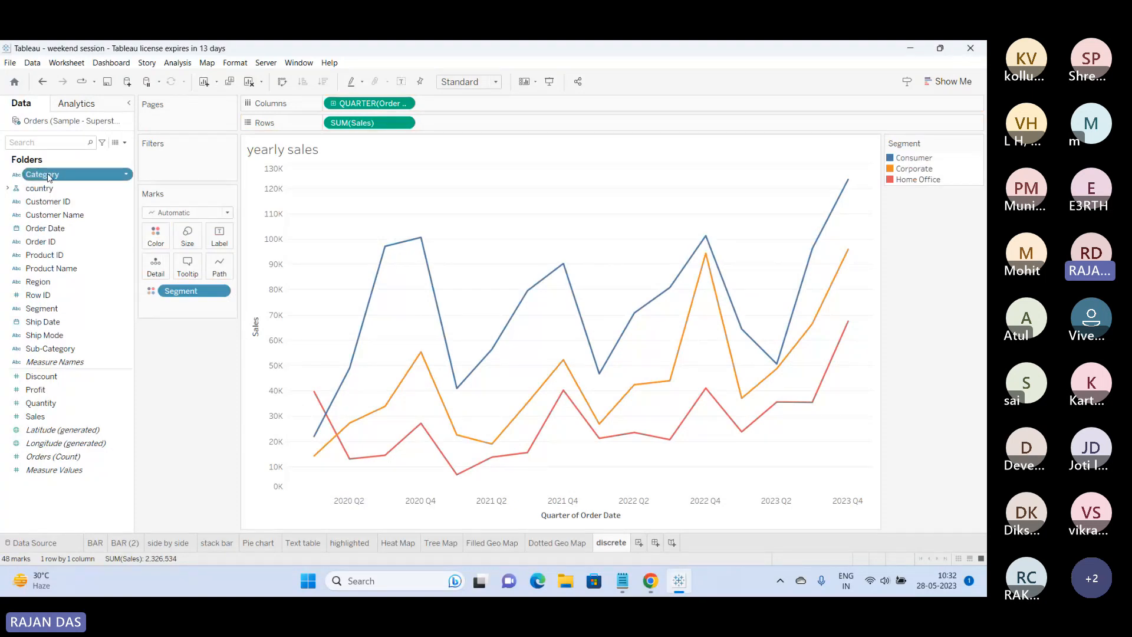
left_click_drag(49, 178, 141, 243)
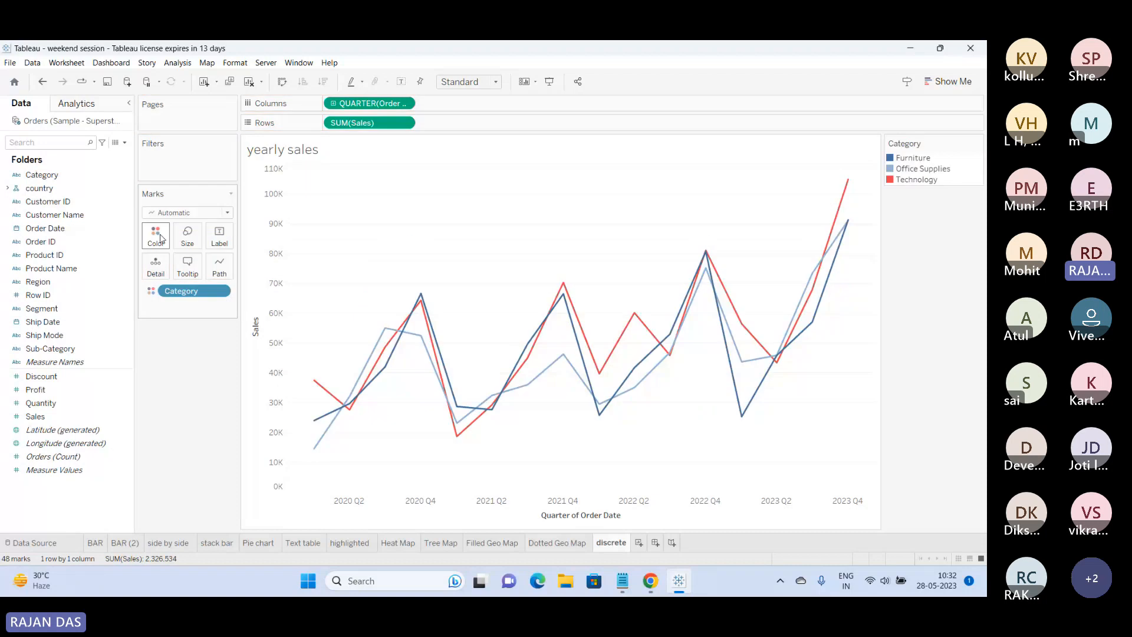
left_click_drag(41, 308, 158, 237)
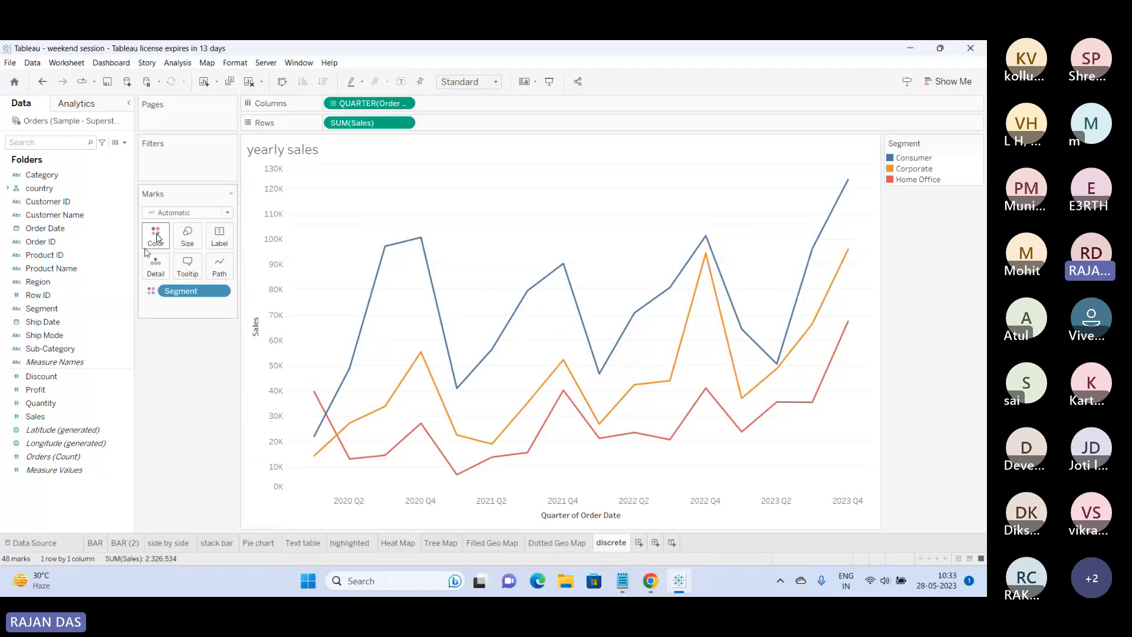
Split the segment lines by Category as a Detail field, and inspect the values of several points.
left_click_drag(42, 178, 160, 277)
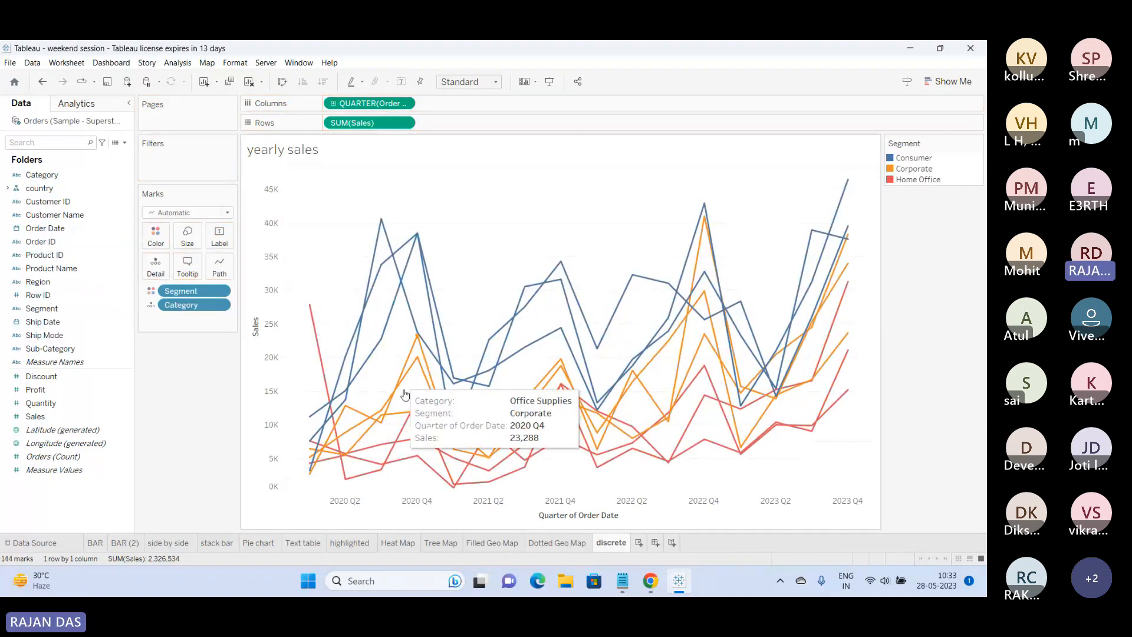
mouse_move(736, 446)
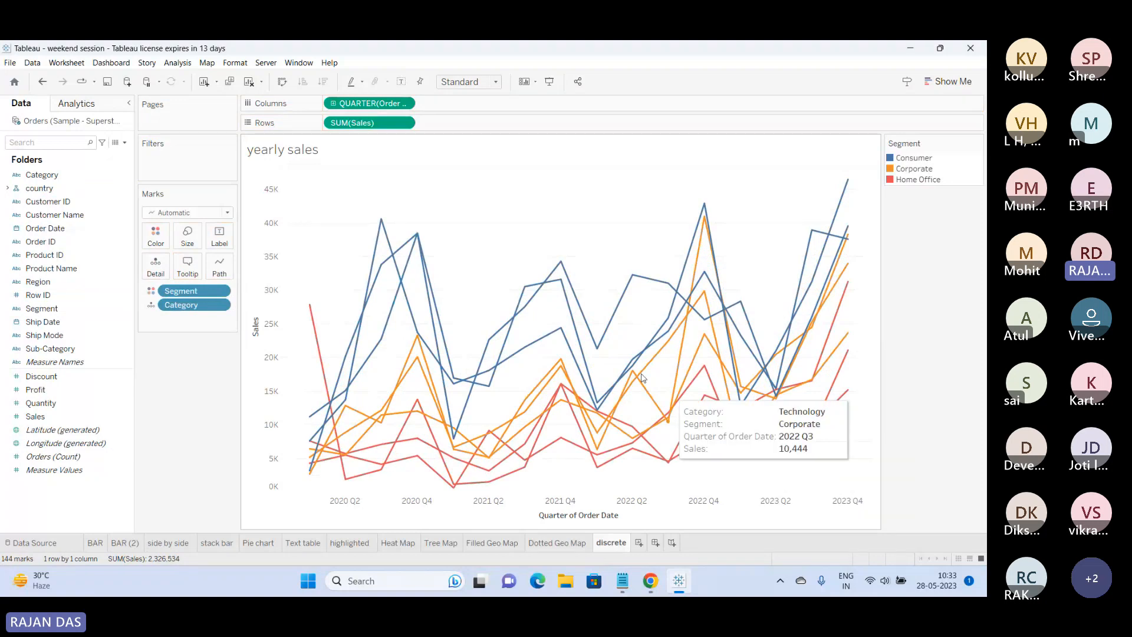
mouse_move(613, 327)
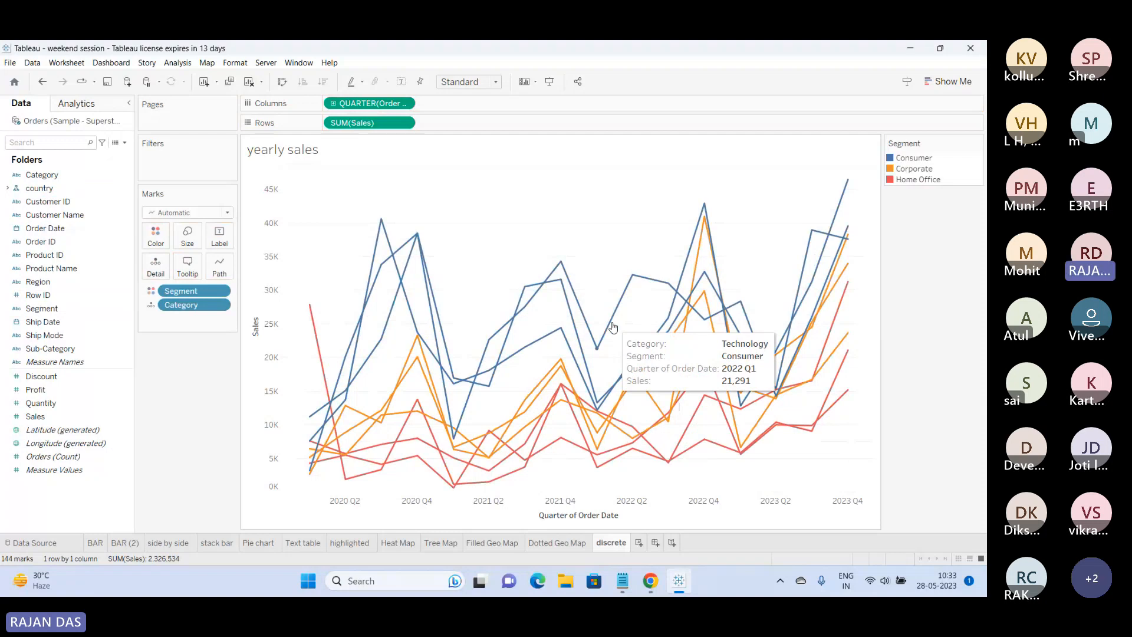
Try encoding Category as a second color field alongside Segment, and remove Category from the marks.
left_click(153, 310)
left_click(156, 322)
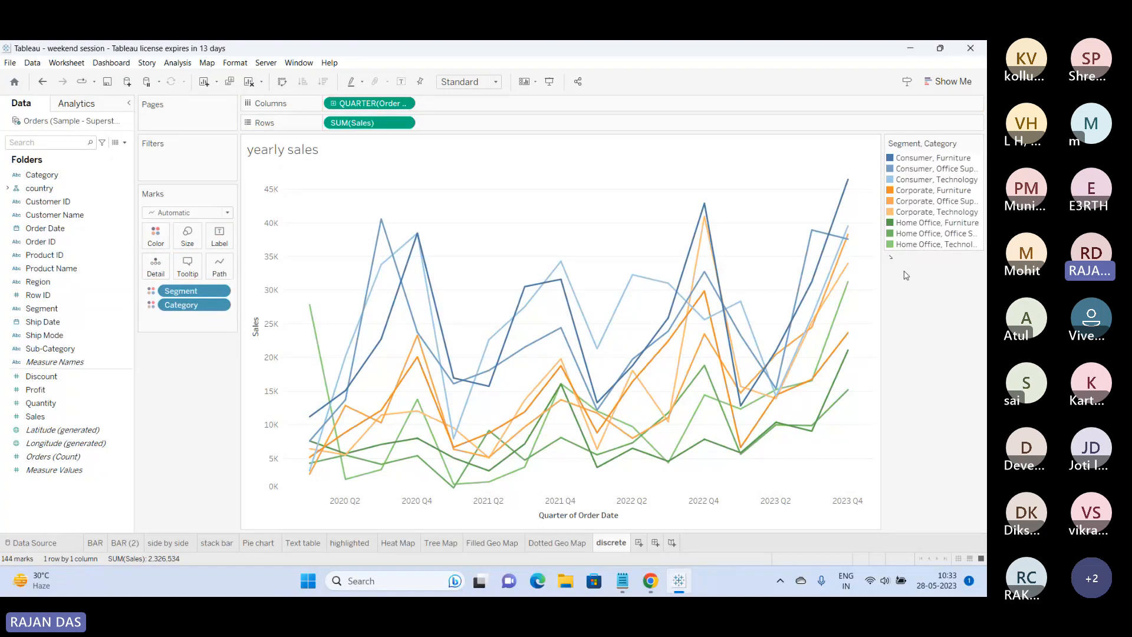
left_click(151, 304)
left_click(156, 360)
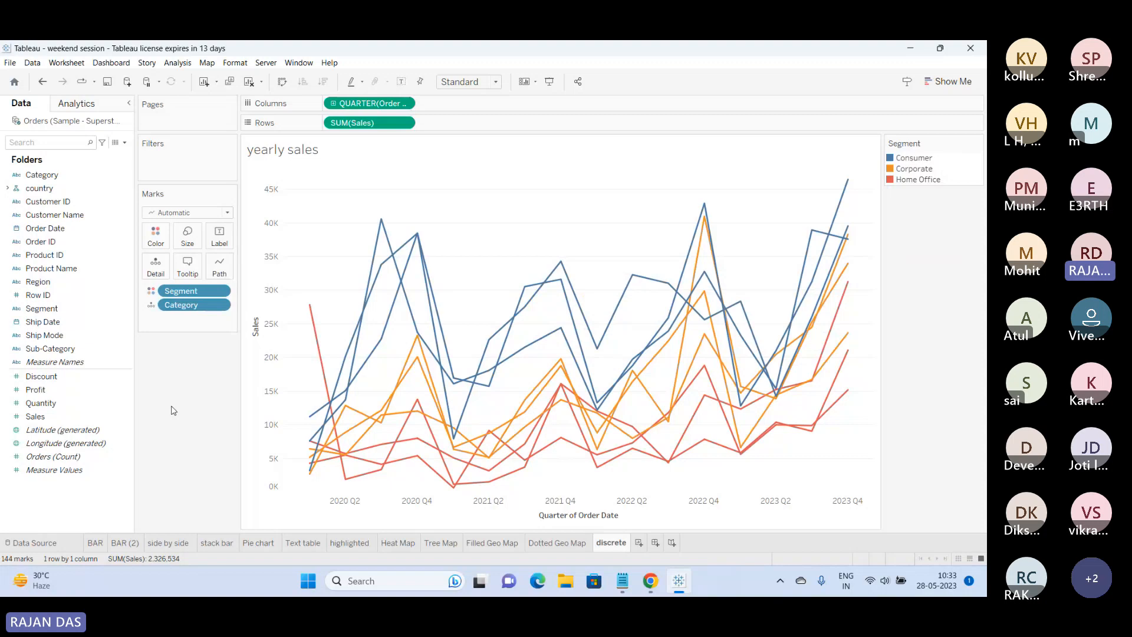
left_click_drag(185, 308, 180, 417)
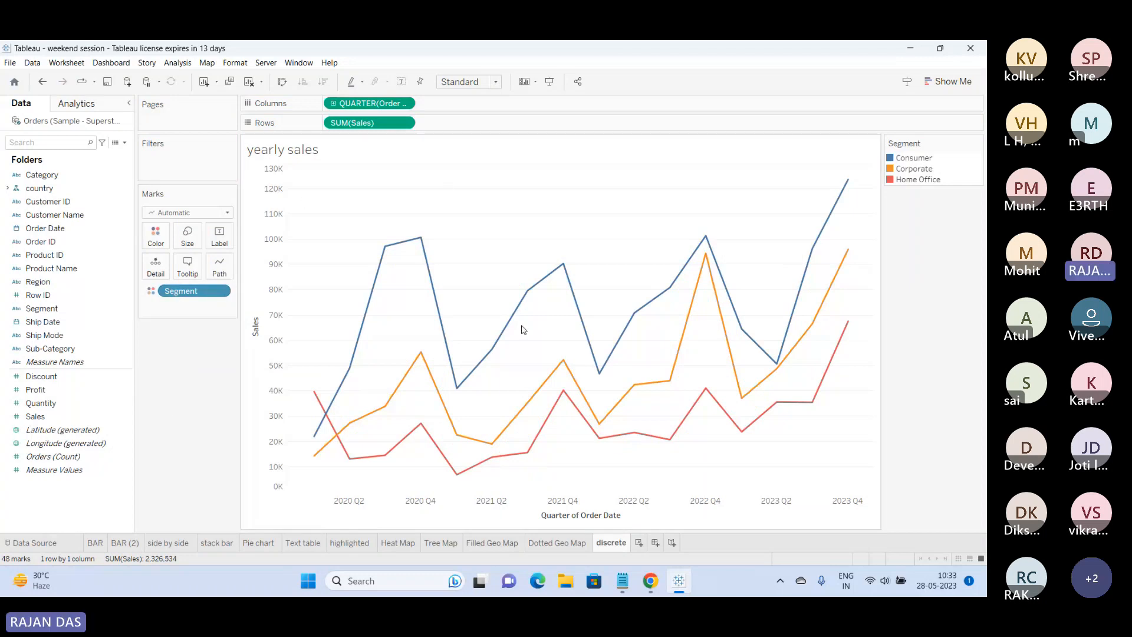
Rename the discrete worksheet as "continous".
double_click(610, 543)
type("contino")
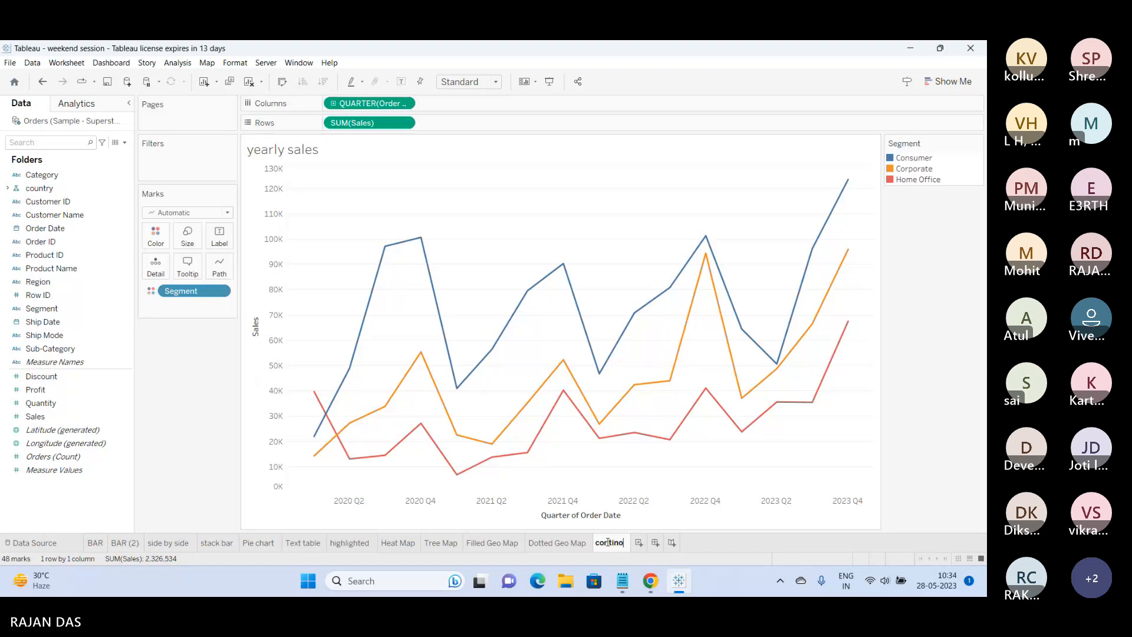
type("us")
key("Return")
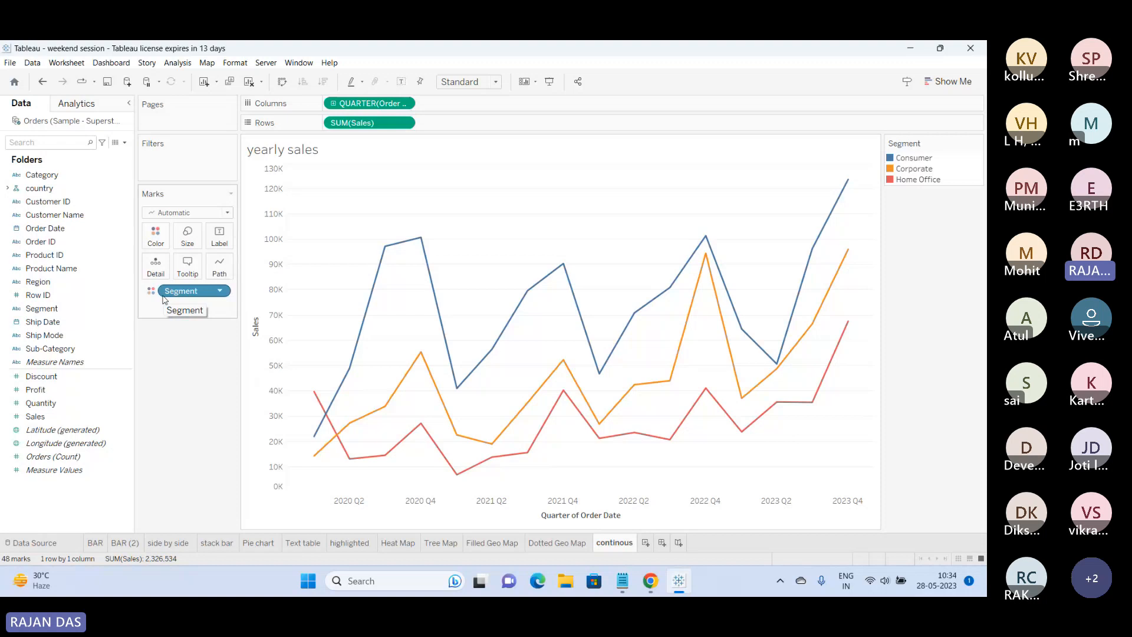
Review the Show Me requirements for a continuous area chart without applying it.
left_click(950, 82)
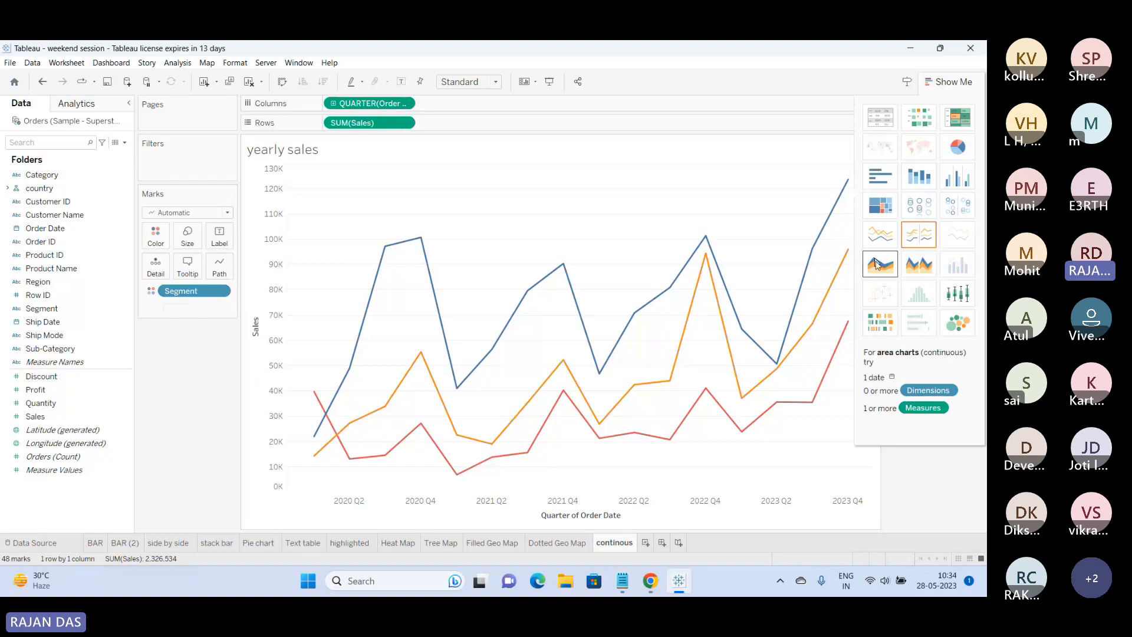
left_click(959, 86)
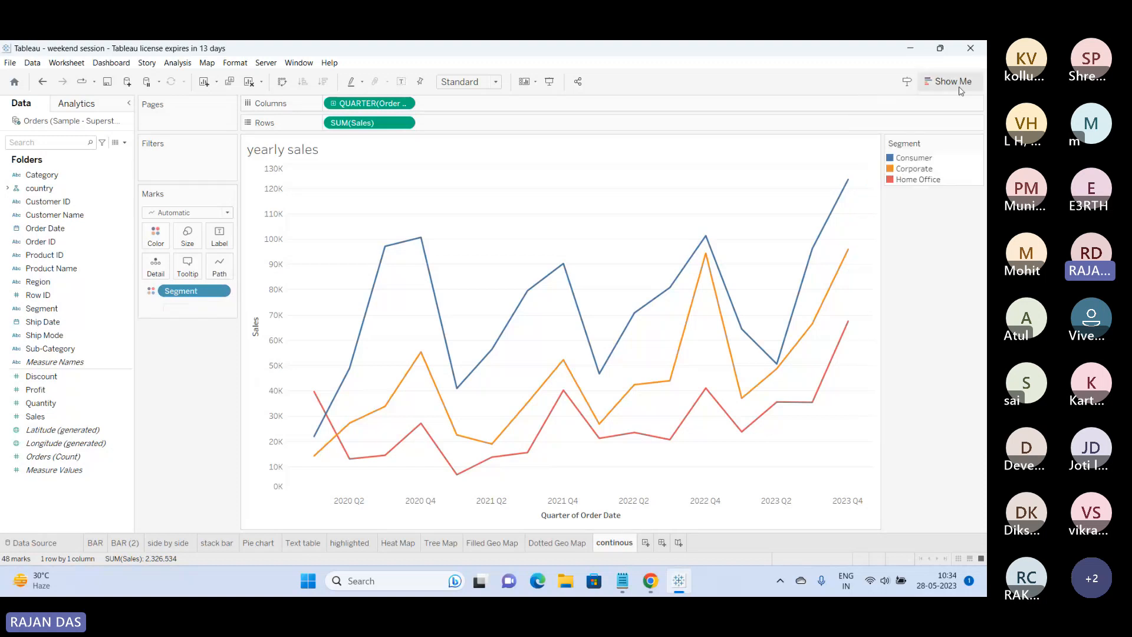
Duplicate the "continous" worksheet and rename the original as "line continous".
right_click(615, 543)
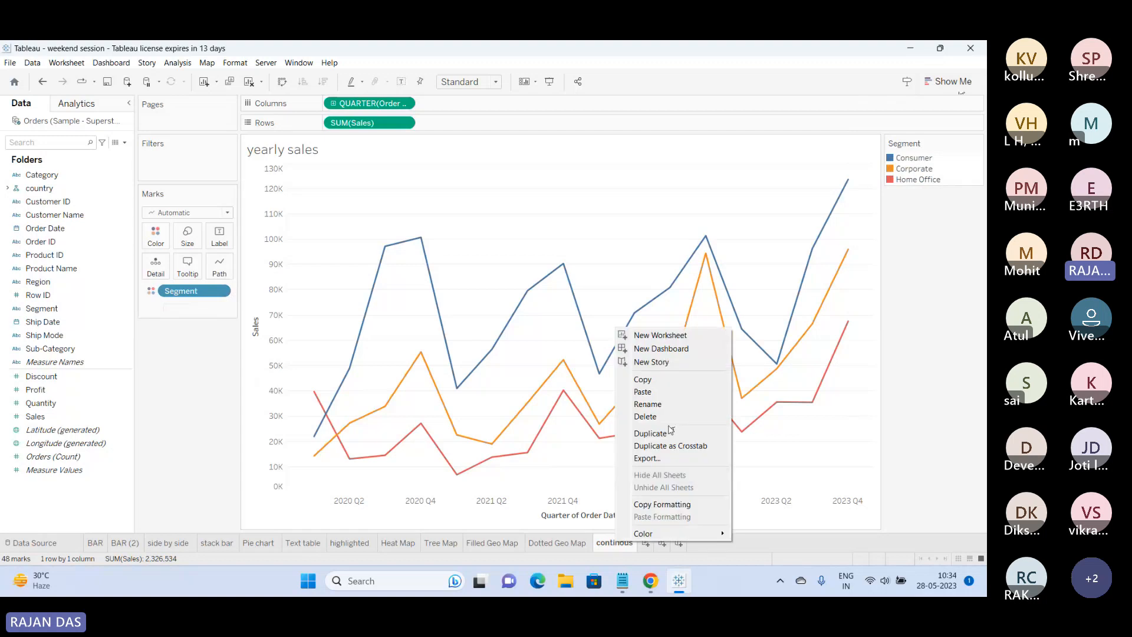
left_click(670, 432)
double_click(591, 545)
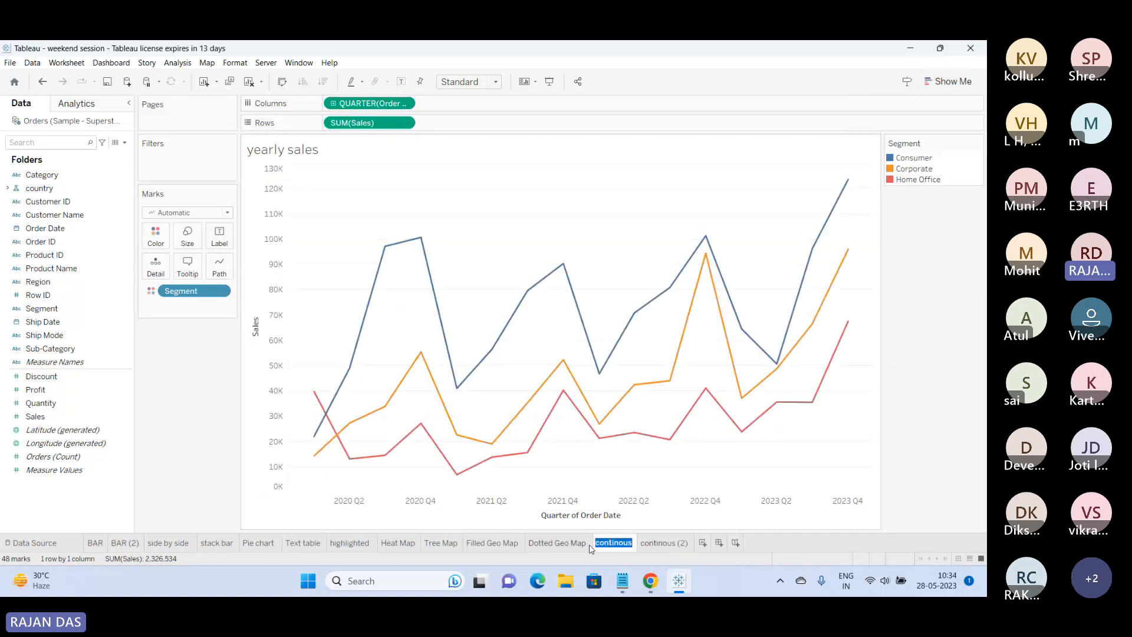
left_click(596, 543)
type("line")
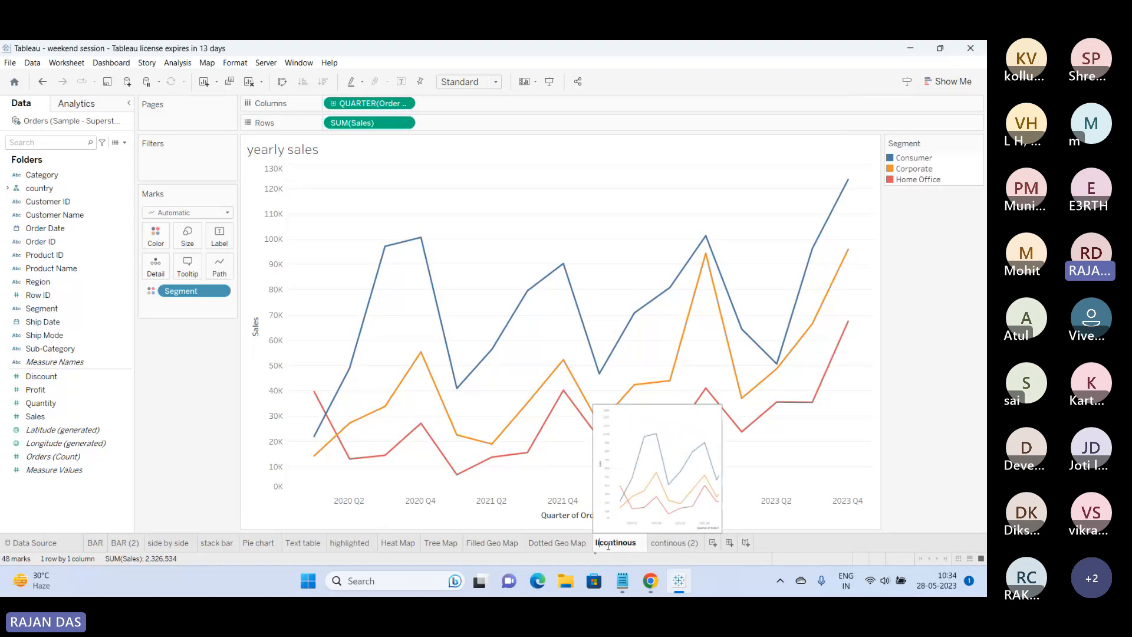
key("Return")
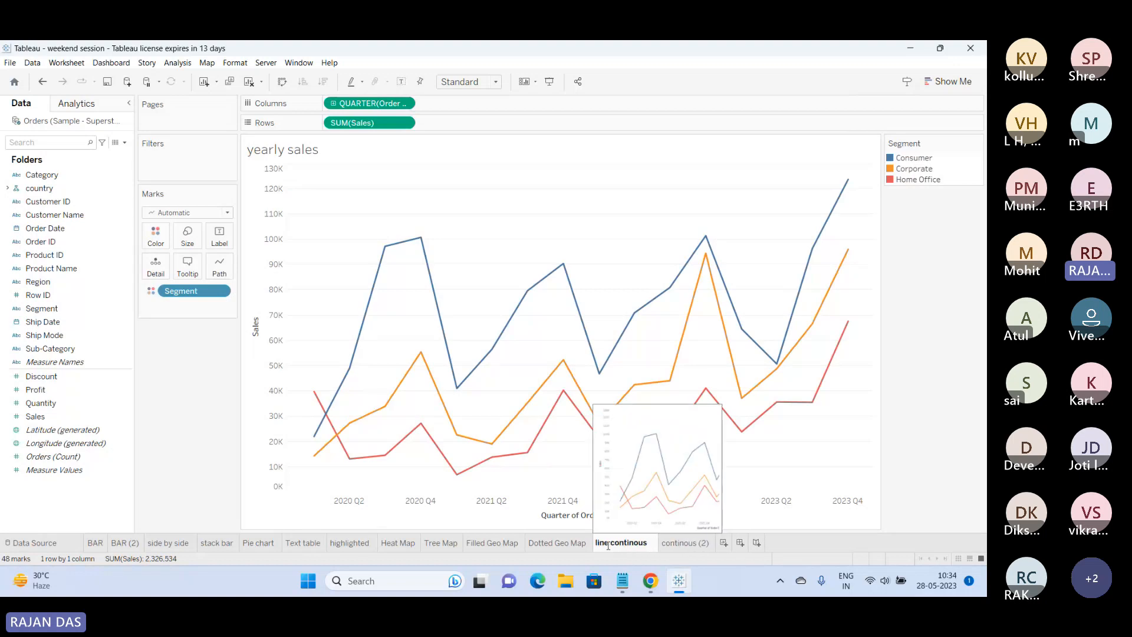
Rename the duplicated worksheet as "Area continous (2)".
left_click(698, 543)
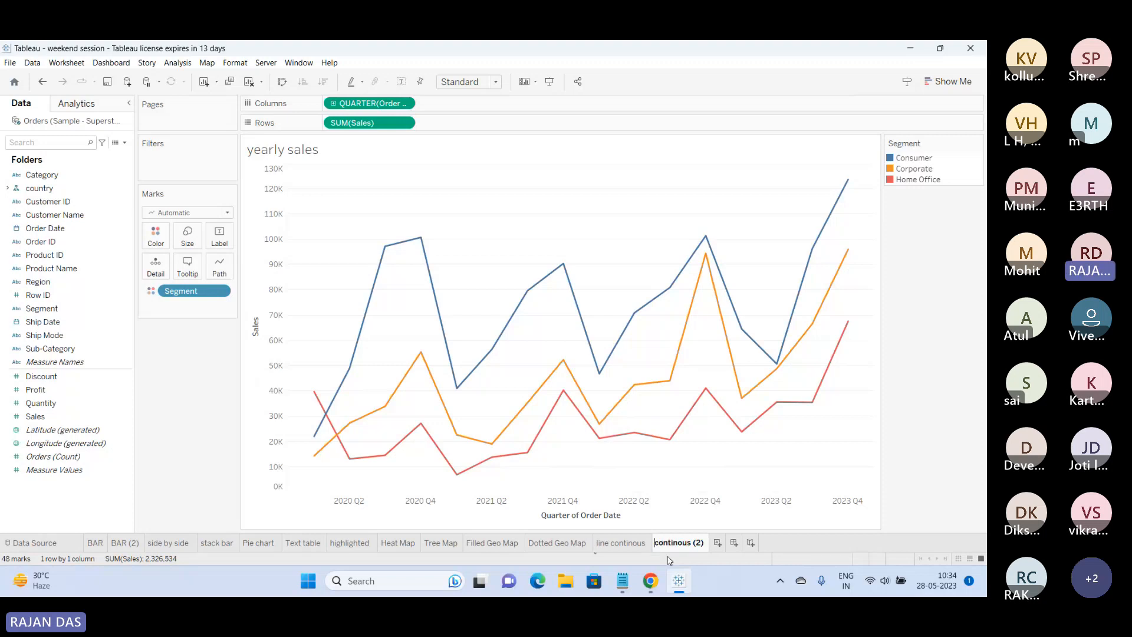
type("Area")
key("Return")
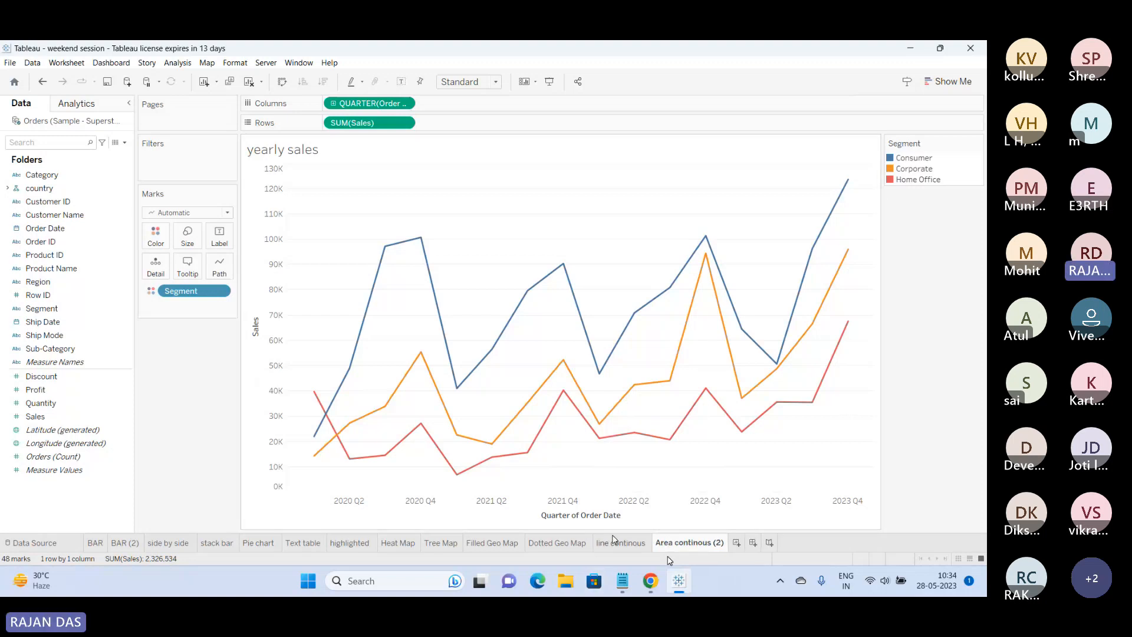
Change the mark type on "Area continous (2)" to Area and compare it with the "line continous" worksheet.
left_click(634, 546)
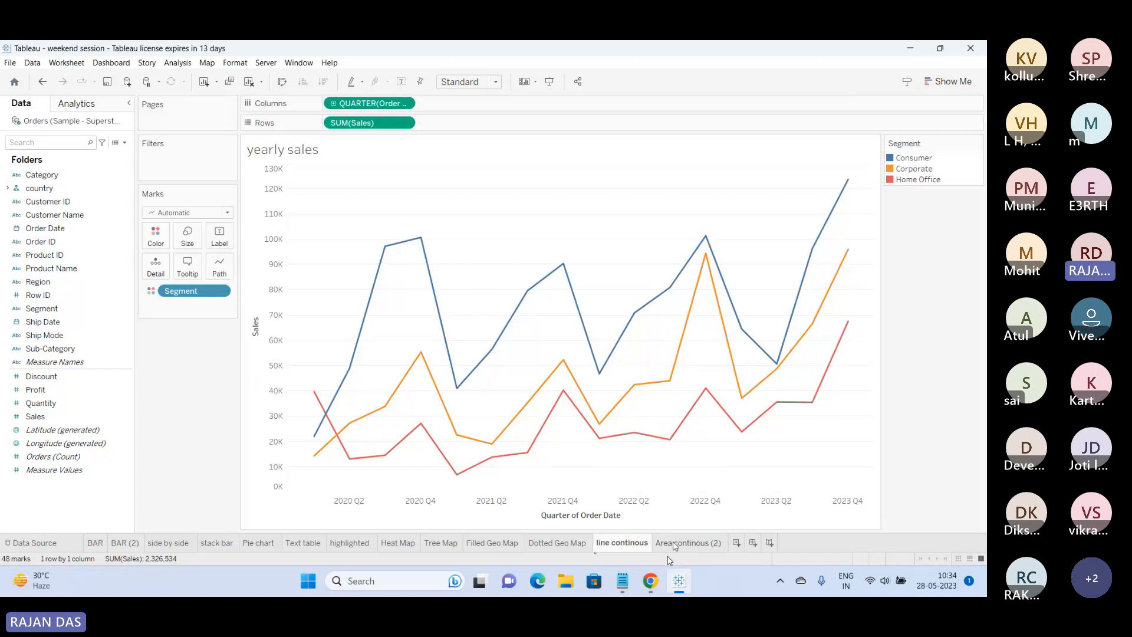
left_click(674, 545)
left_click(628, 546)
left_click(694, 542)
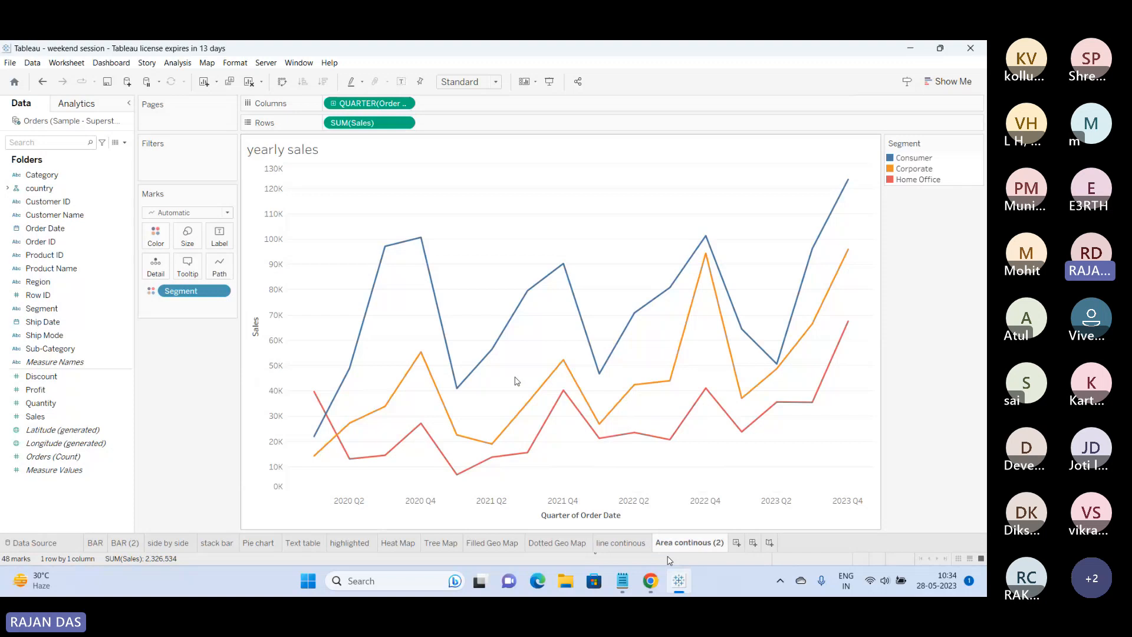
left_click(185, 214)
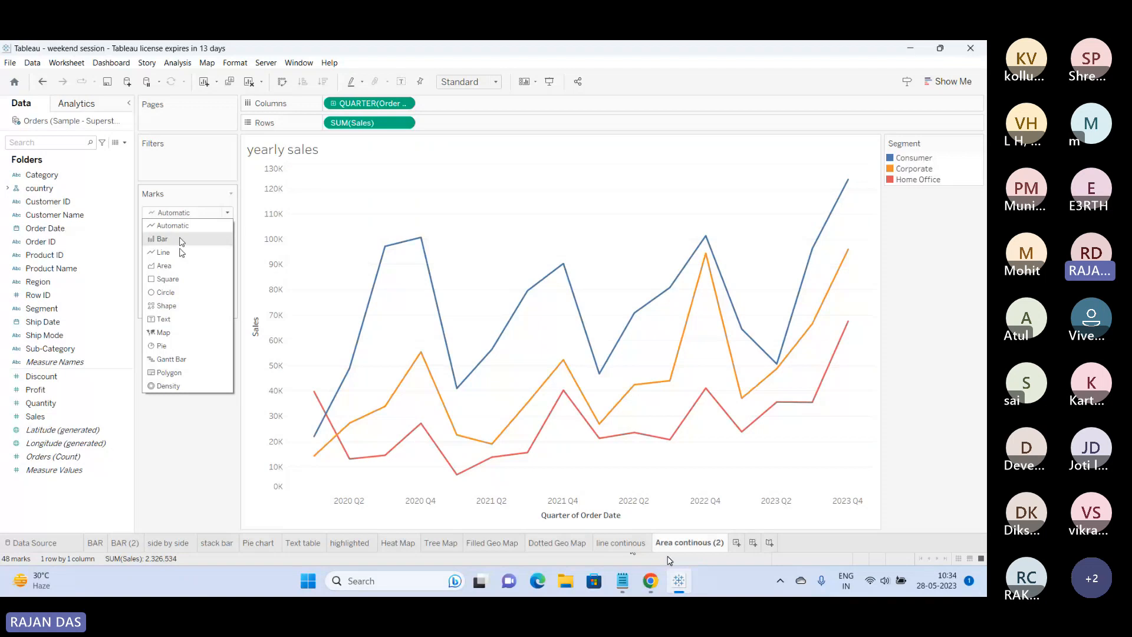
left_click(163, 265)
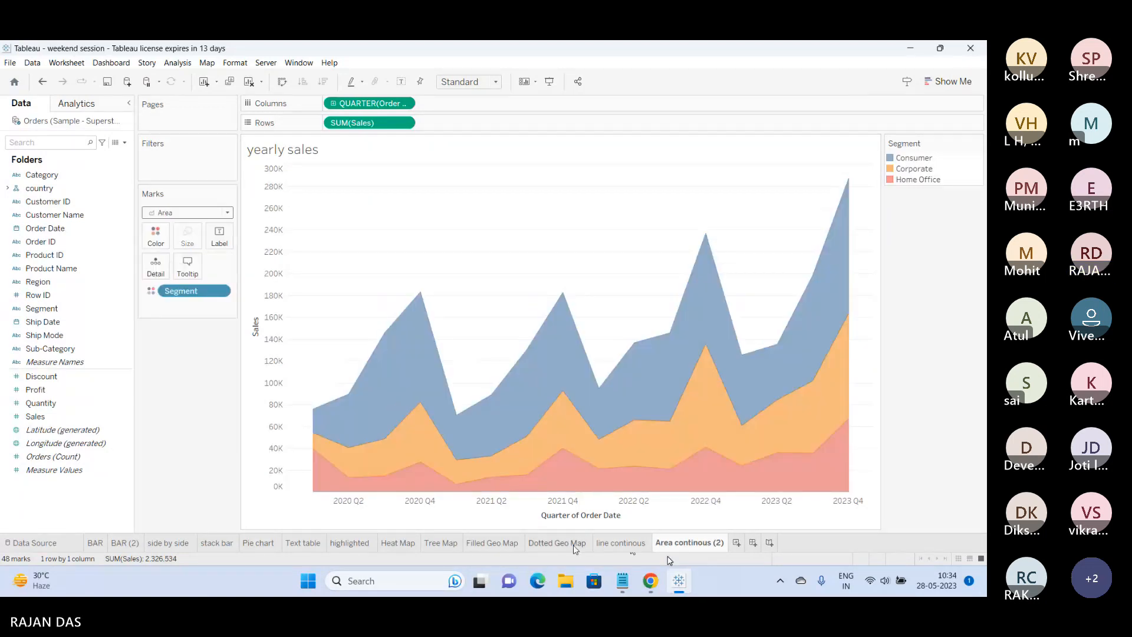
left_click(621, 542)
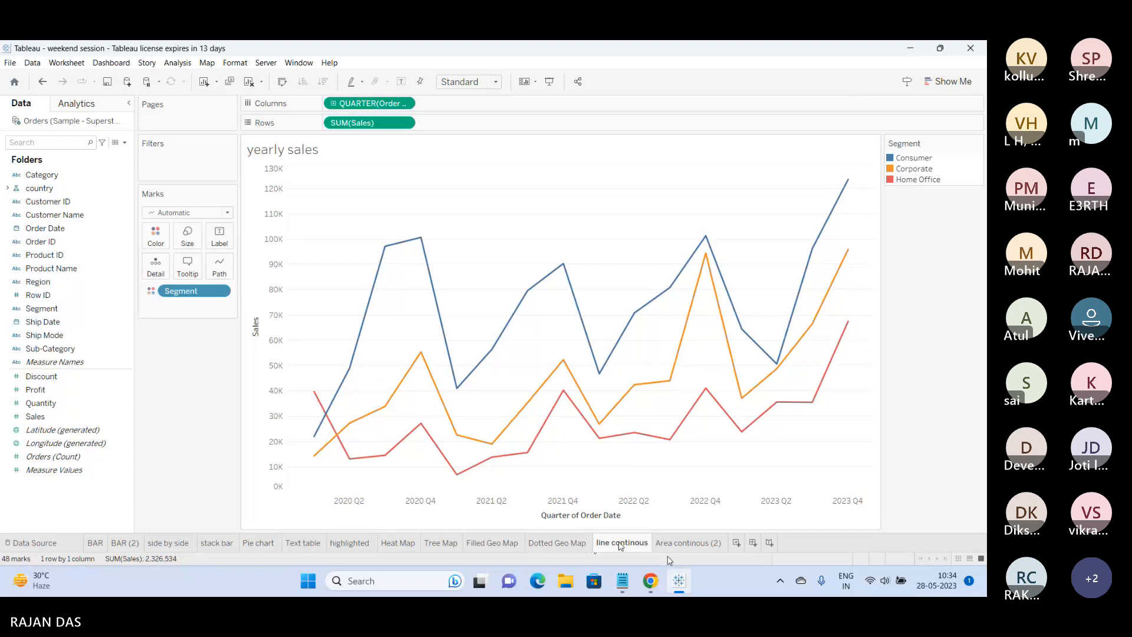
left_click(673, 543)
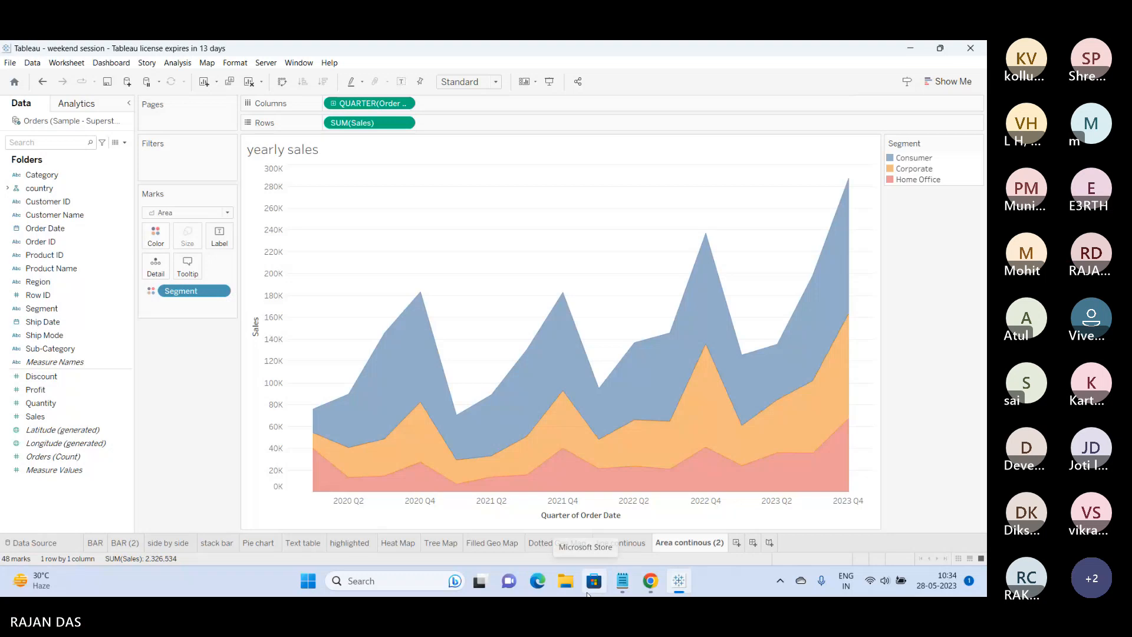
Clear the worksheet and plot Profit by year of Order Date as an area chart.
left_click(248, 82)
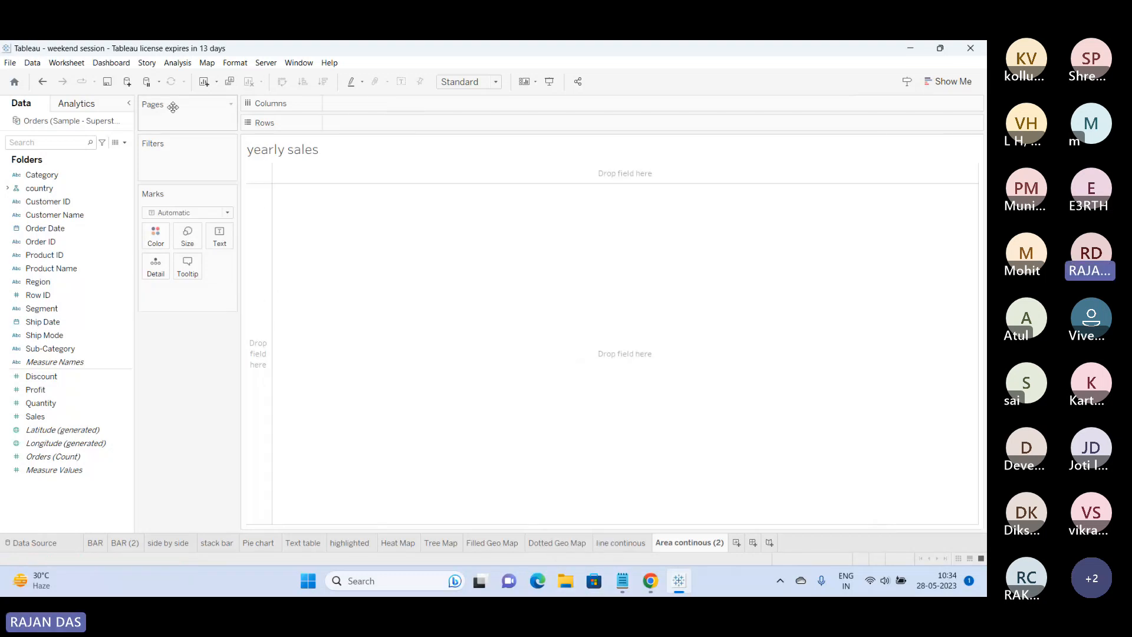
left_click_drag(48, 227, 366, 104)
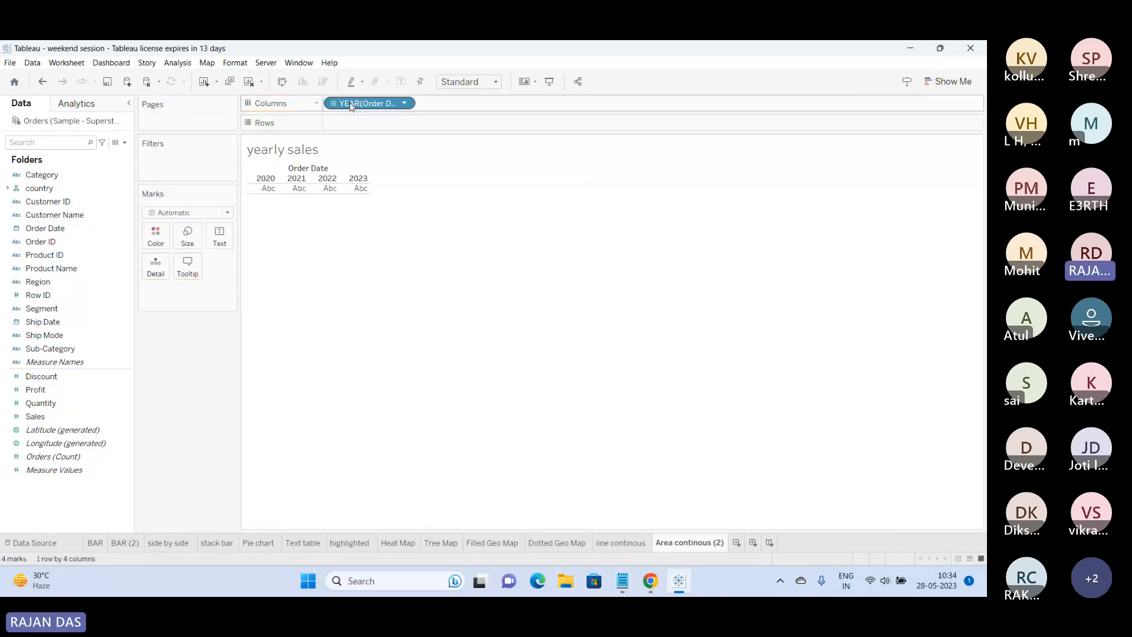
left_click_drag(72, 388, 366, 123)
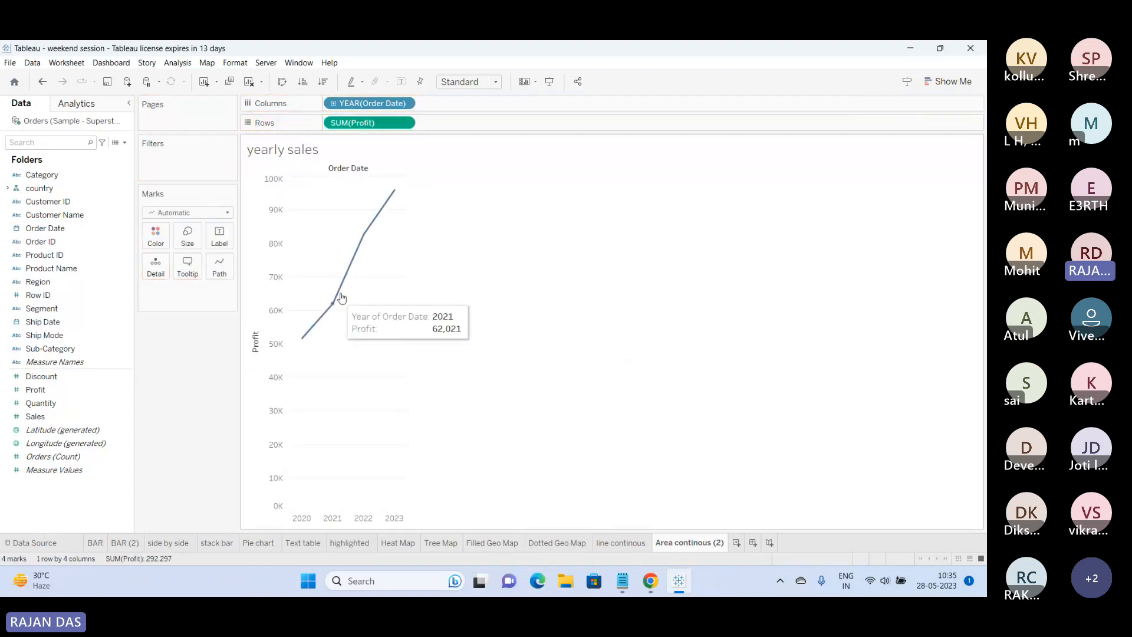
left_click(198, 214)
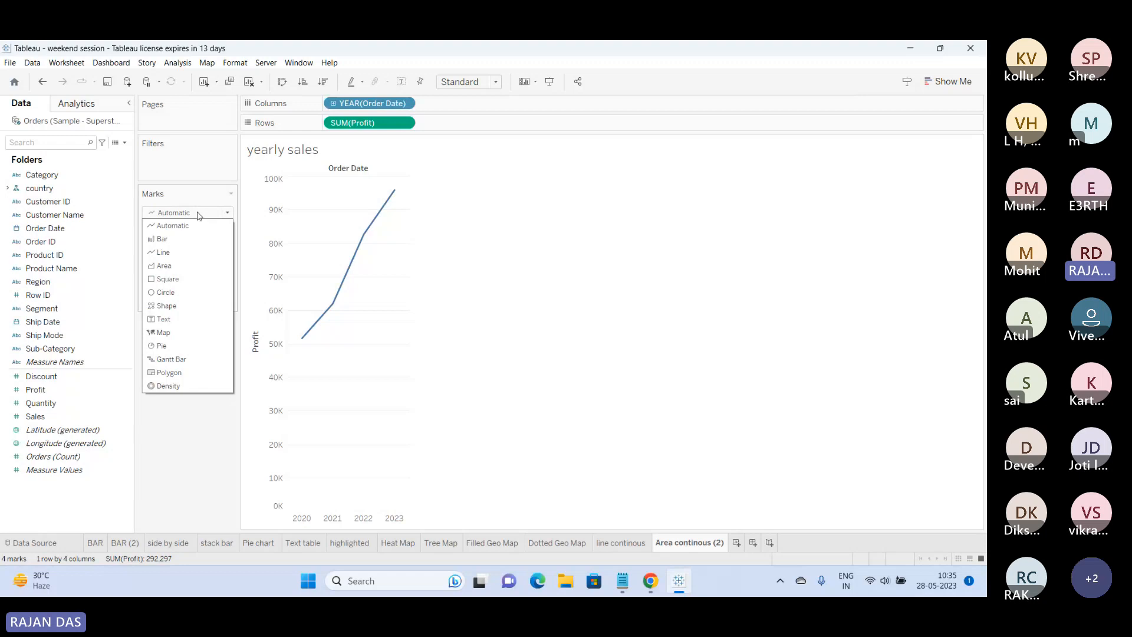
left_click(189, 265)
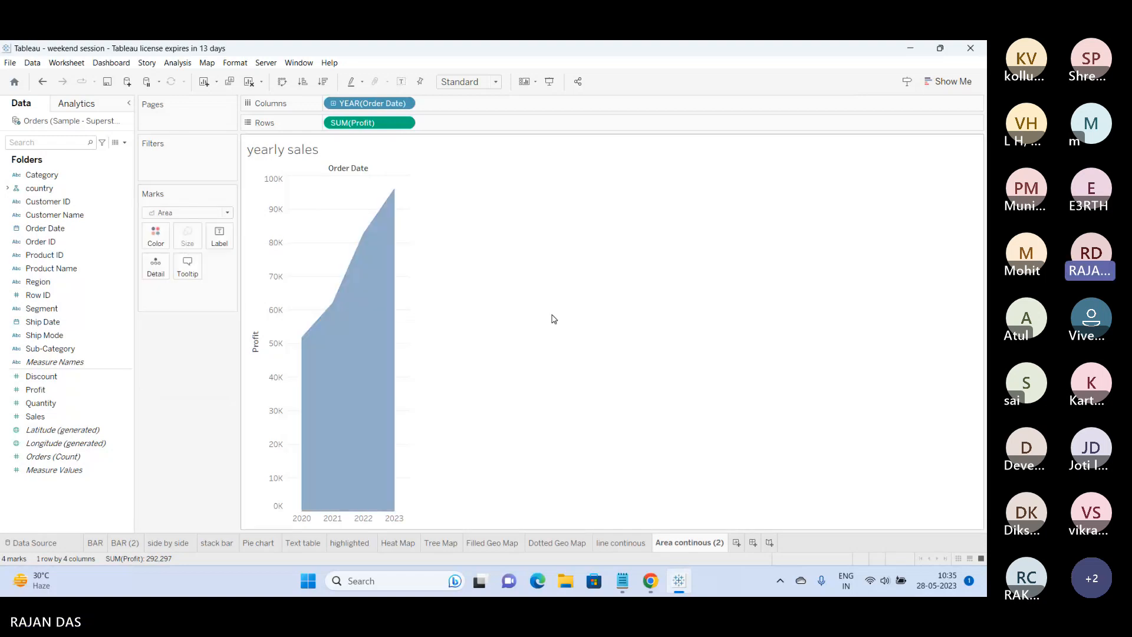
Color the profit areas by Region and drill Order Date down from years to quarters.
left_click_drag(38, 282, 156, 239)
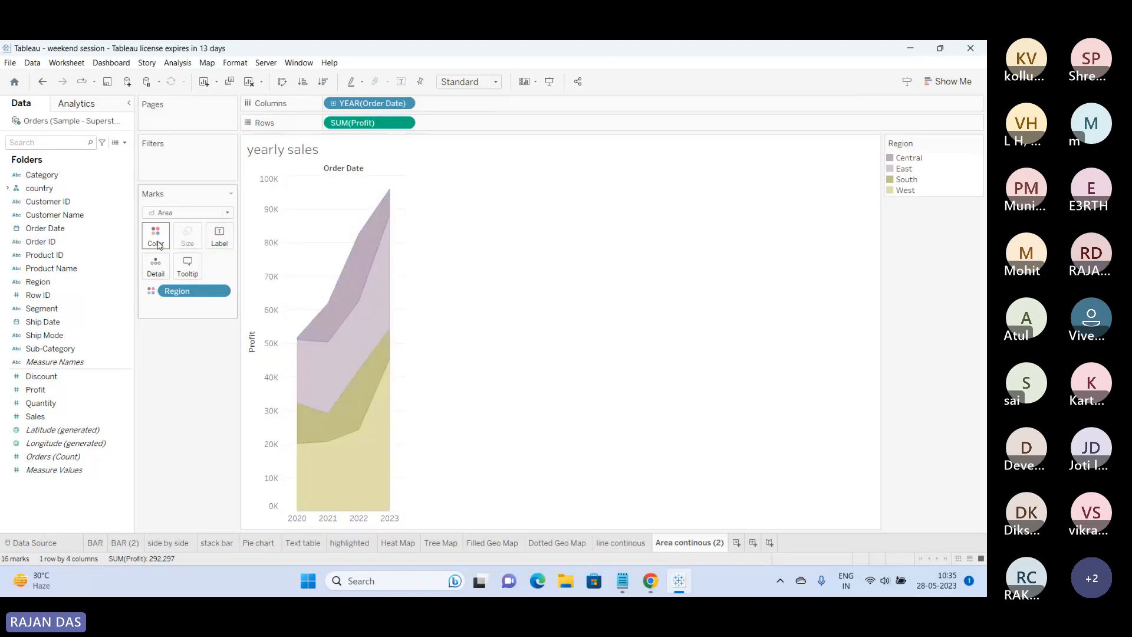
left_click(333, 103)
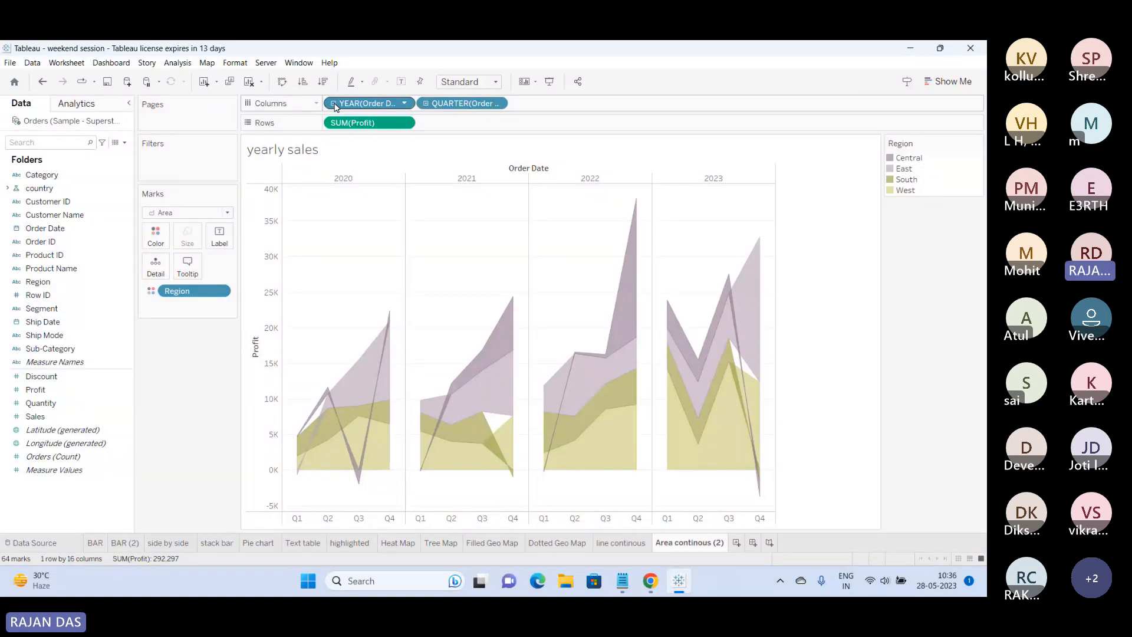
Switch to Chrome, search the web for "tableau public" in a new tab, and open the Tableau Public Discover page.
mouse_move(651, 580)
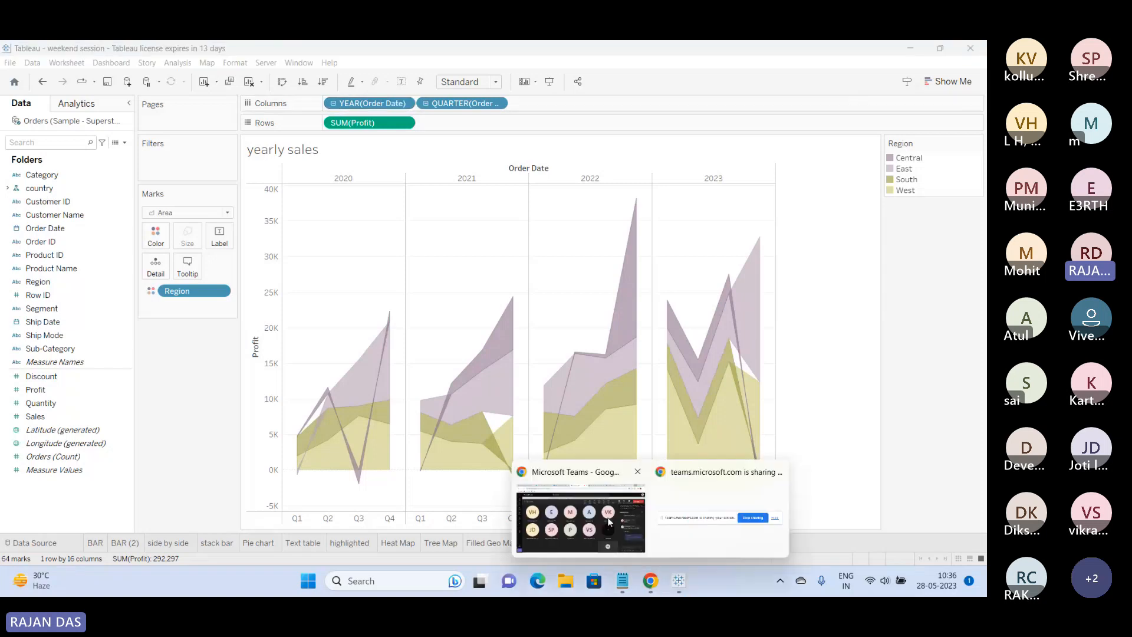
left_click(607, 517)
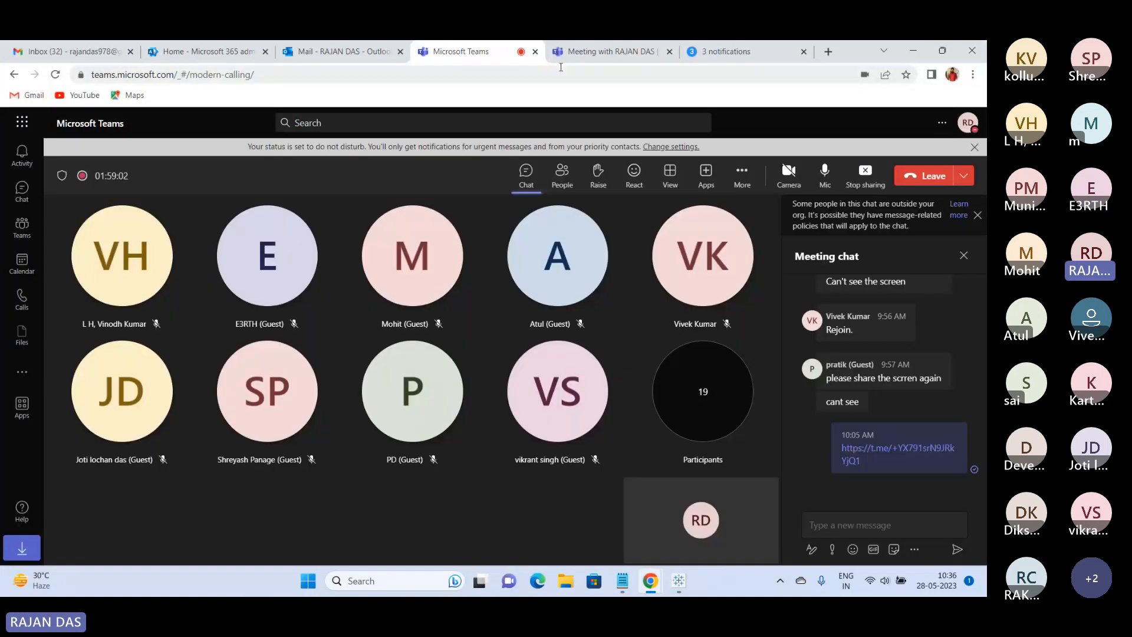
left_click(828, 51)
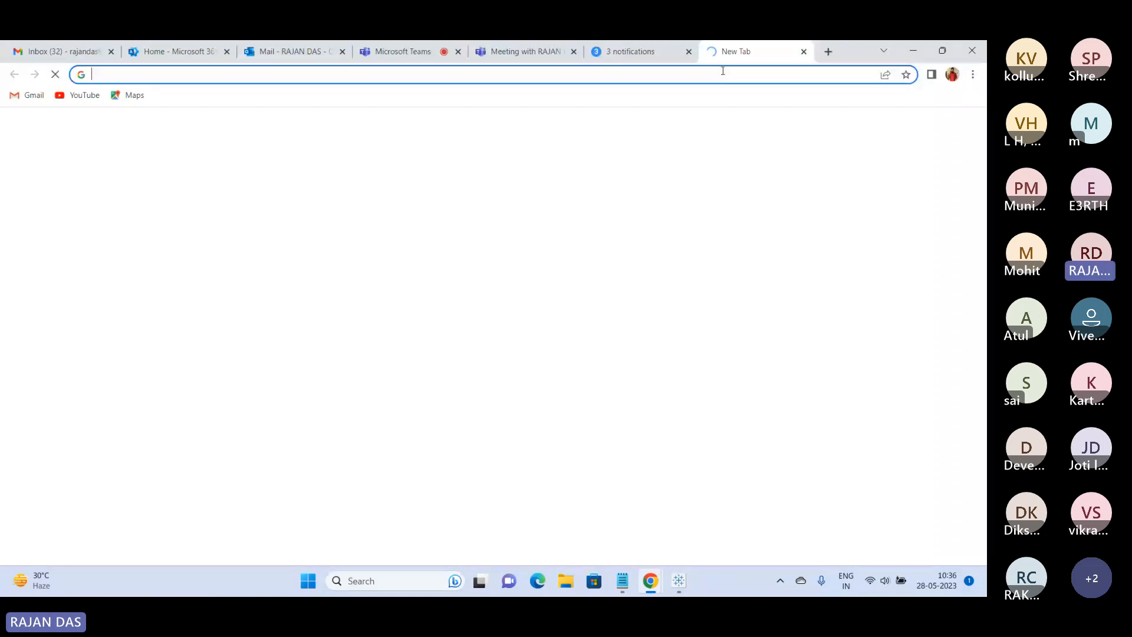
type("tab")
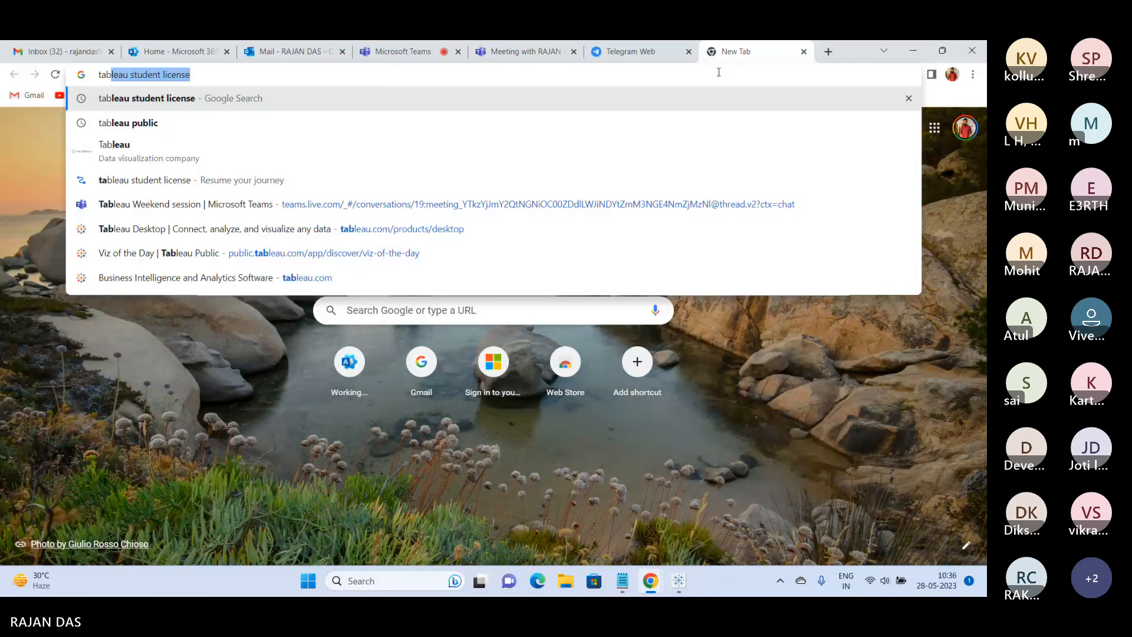
type("l")
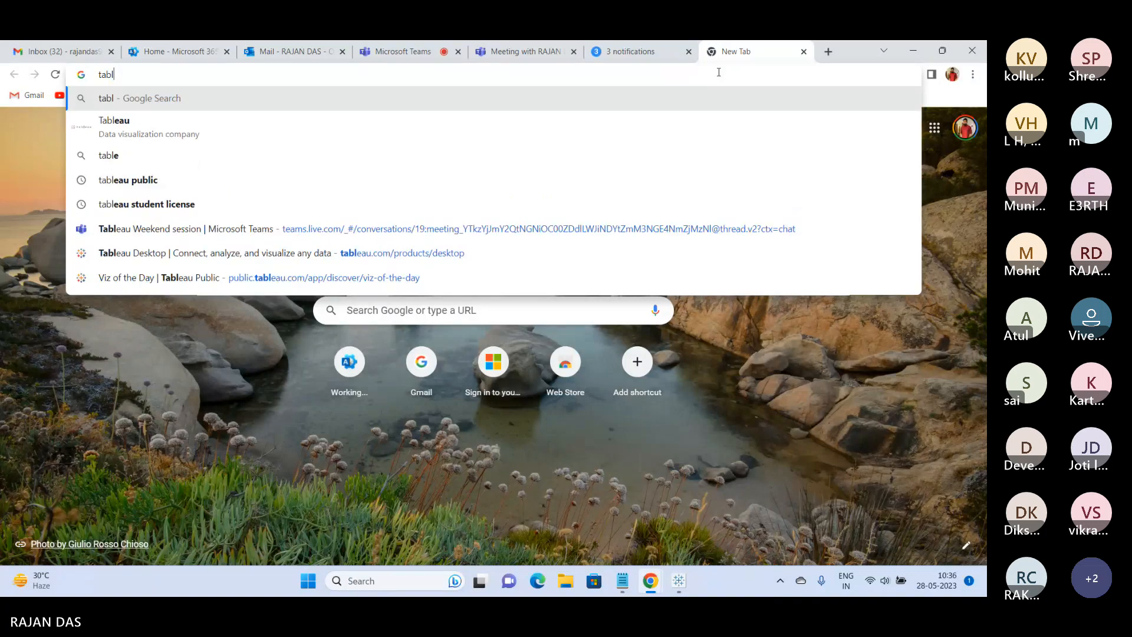
type("eau")
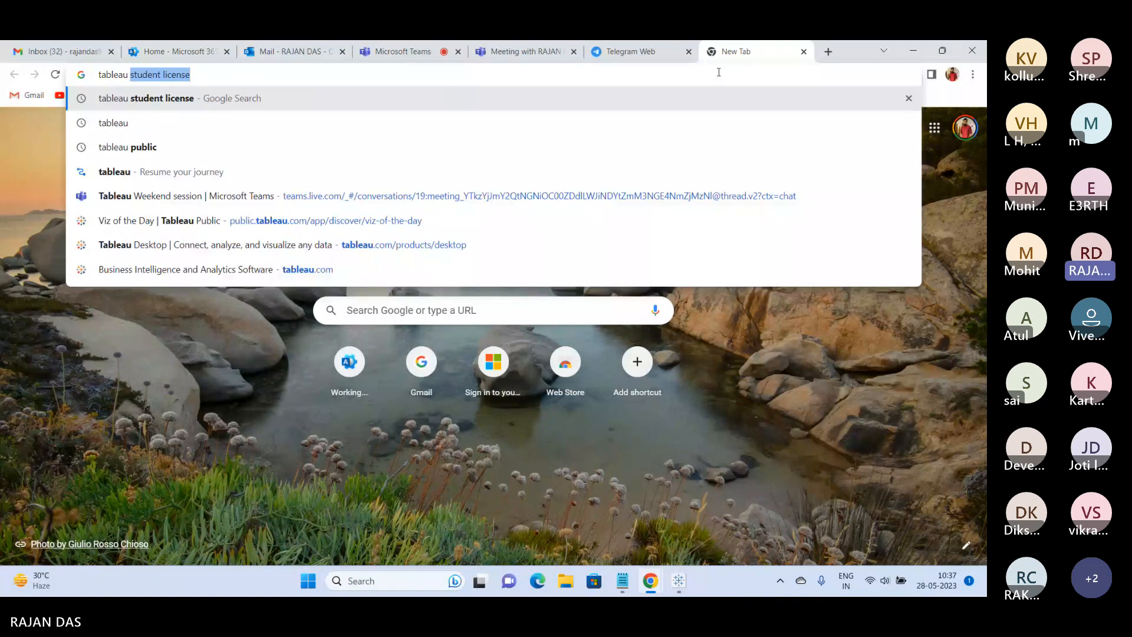
type(" public")
key("Return")
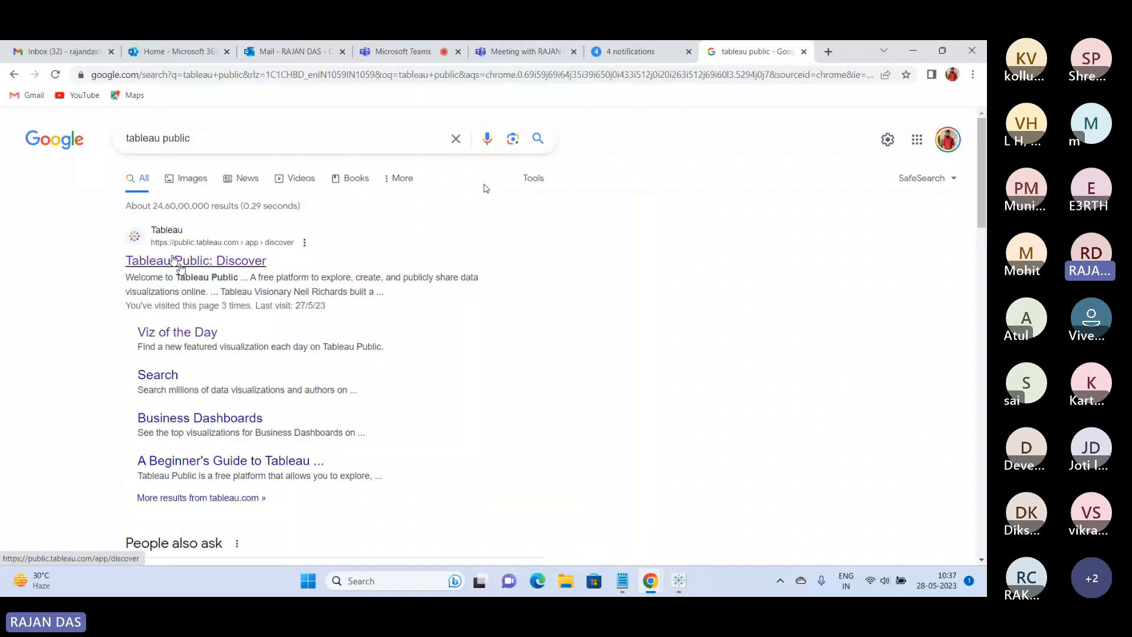
left_click(176, 262)
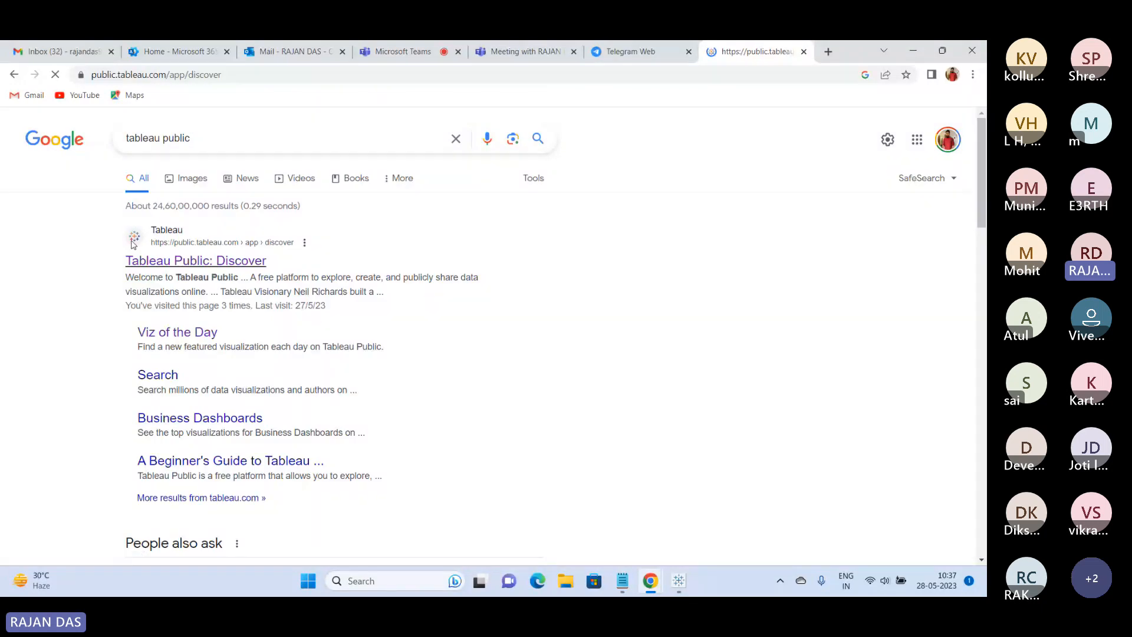
Review the Tableau Public Discover page and its sign-in form, and switch back to Tableau.
scroll(464, 238, "down", 2)
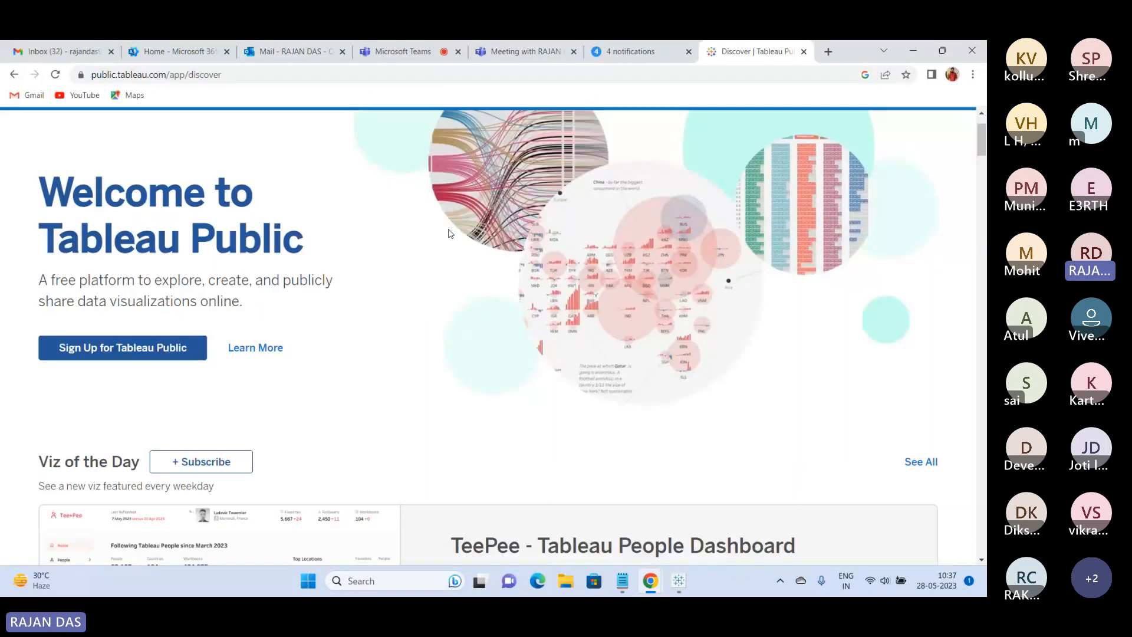
scroll(448, 233, "up", 3)
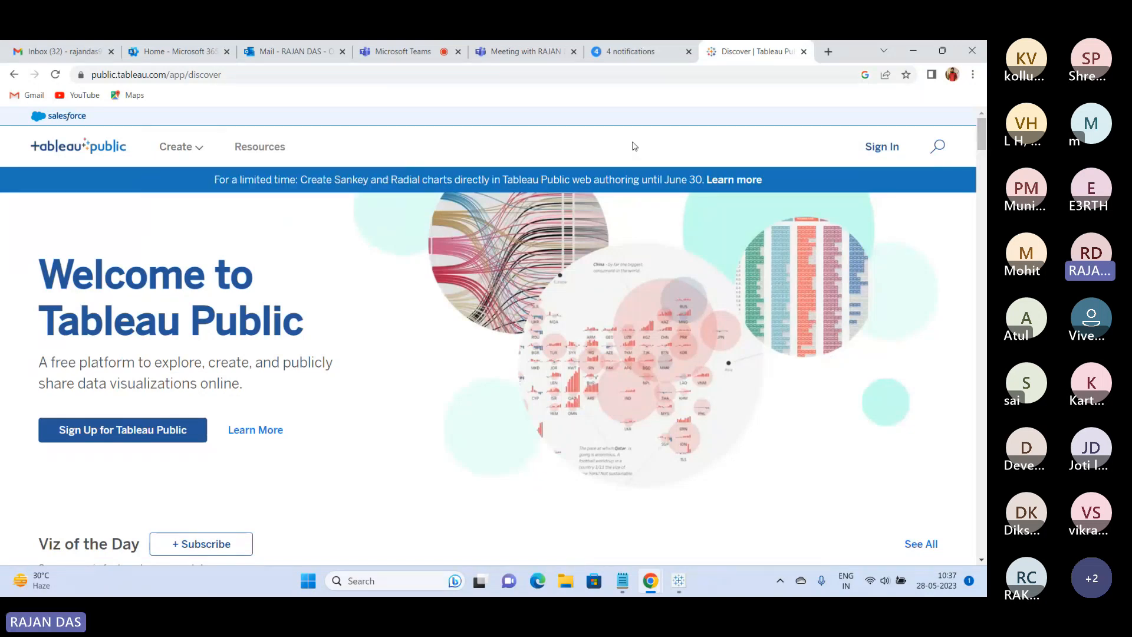
left_click(893, 148)
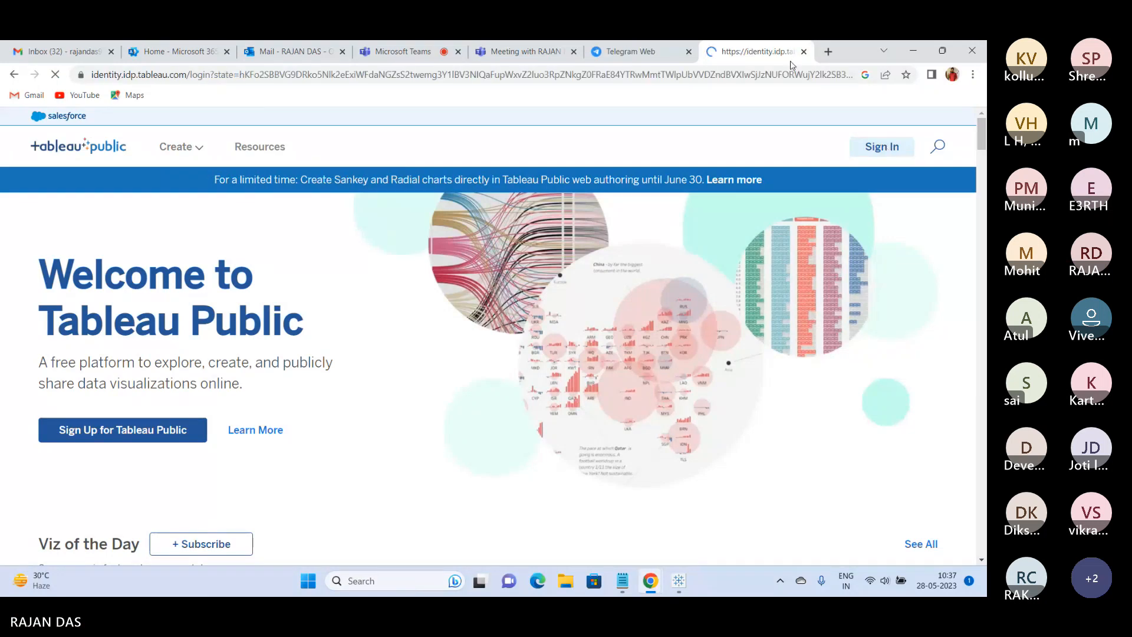
left_click(21, 75)
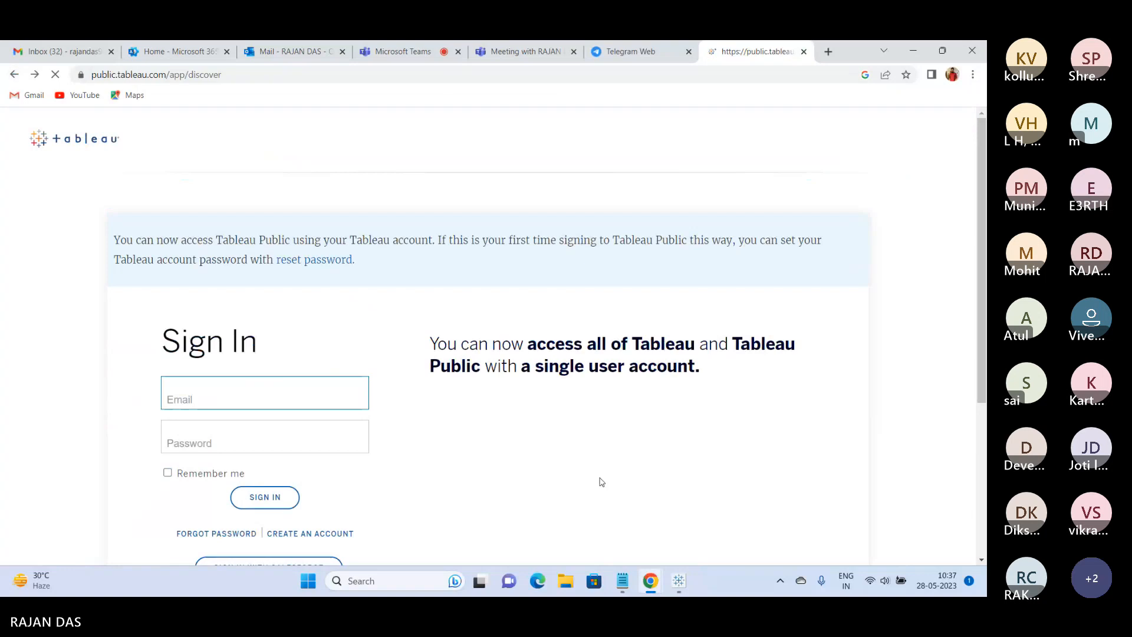
left_click(677, 578)
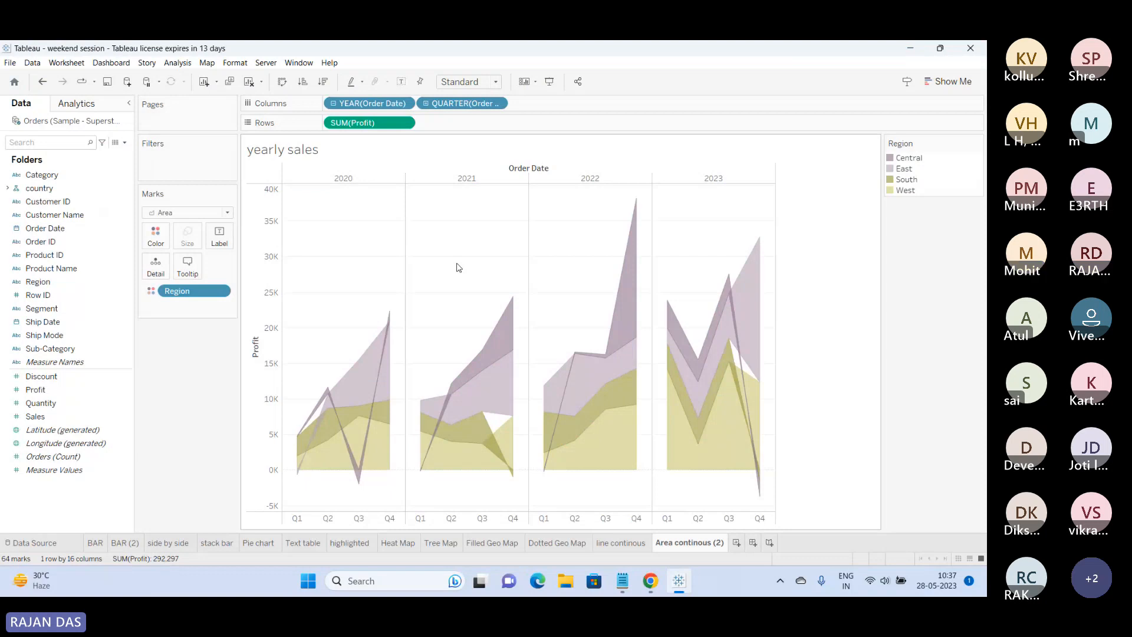
mouse_move(671, 582)
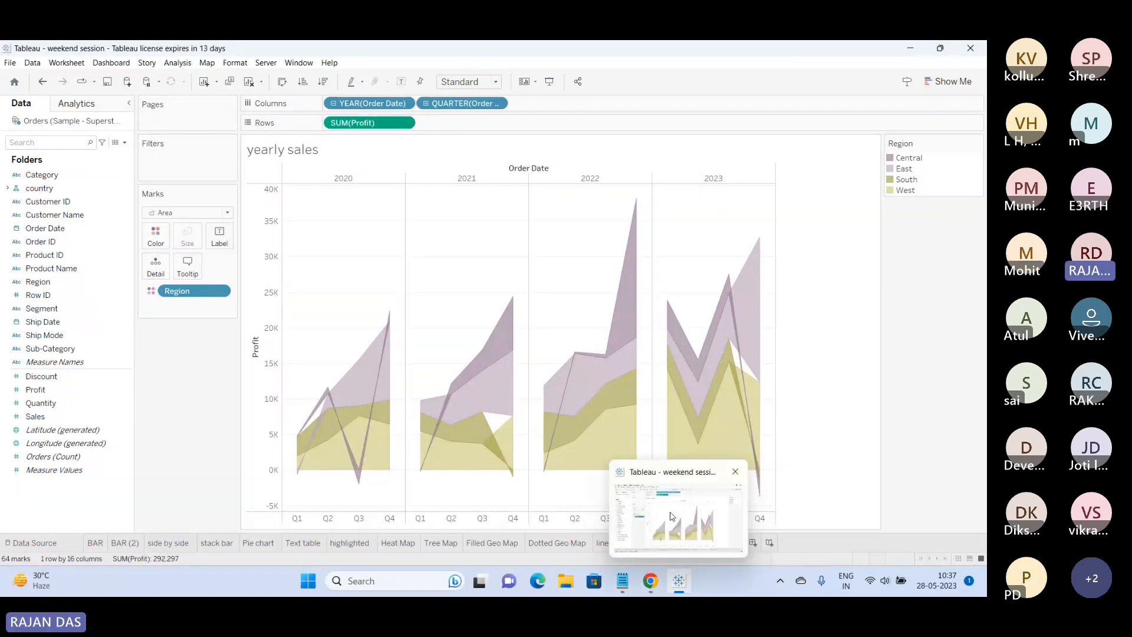
left_click(651, 580)
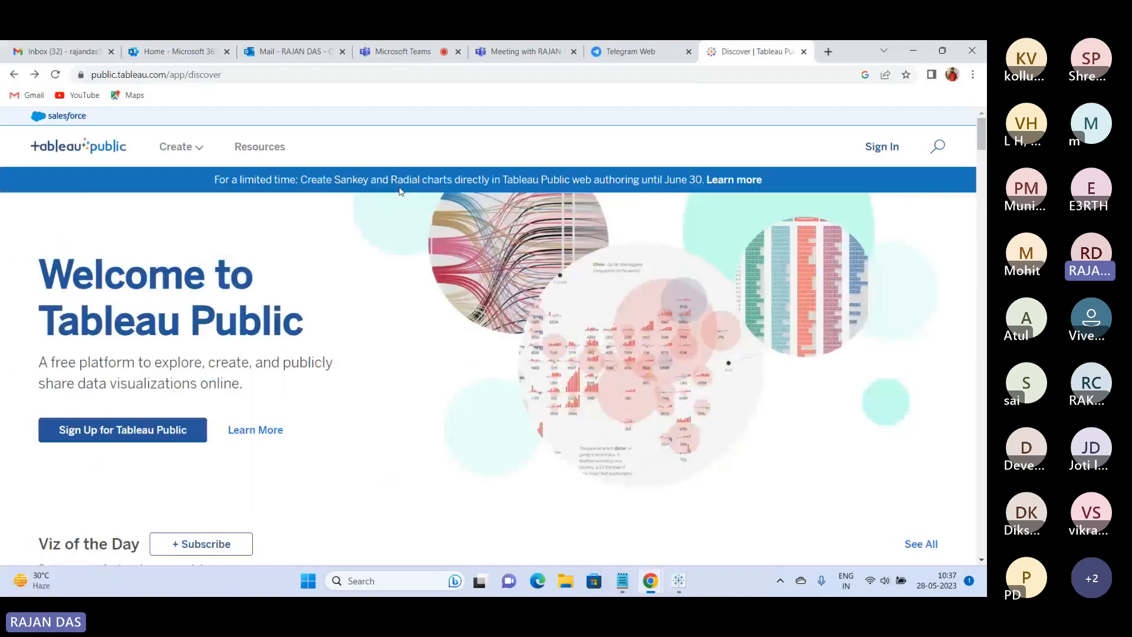
left_click(567, 74)
type("t")
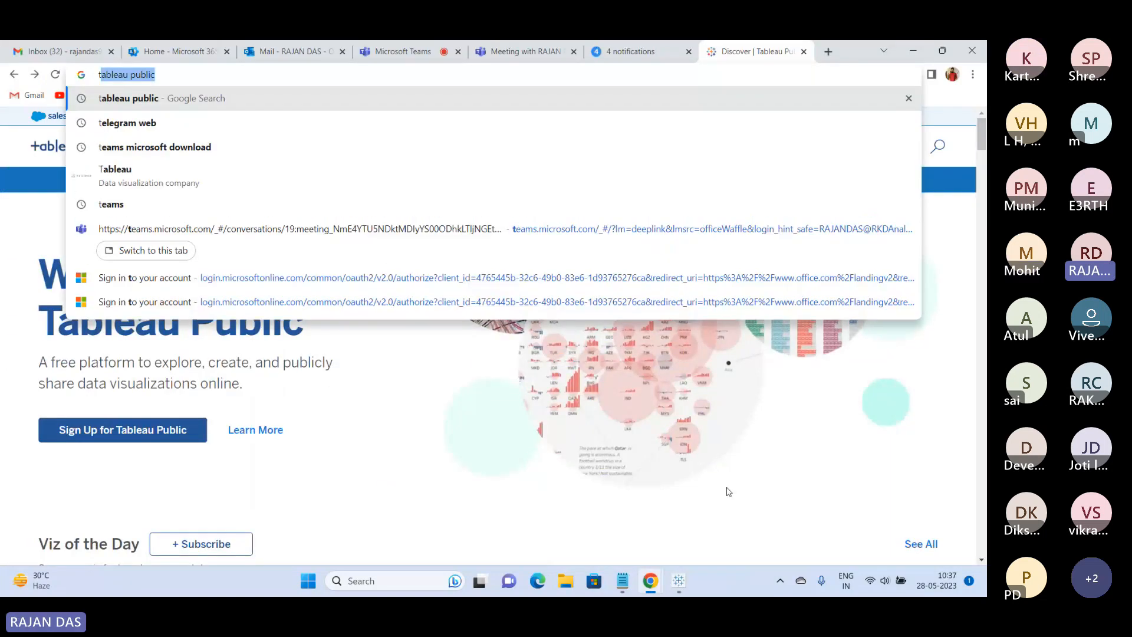
key("alt+Tab")
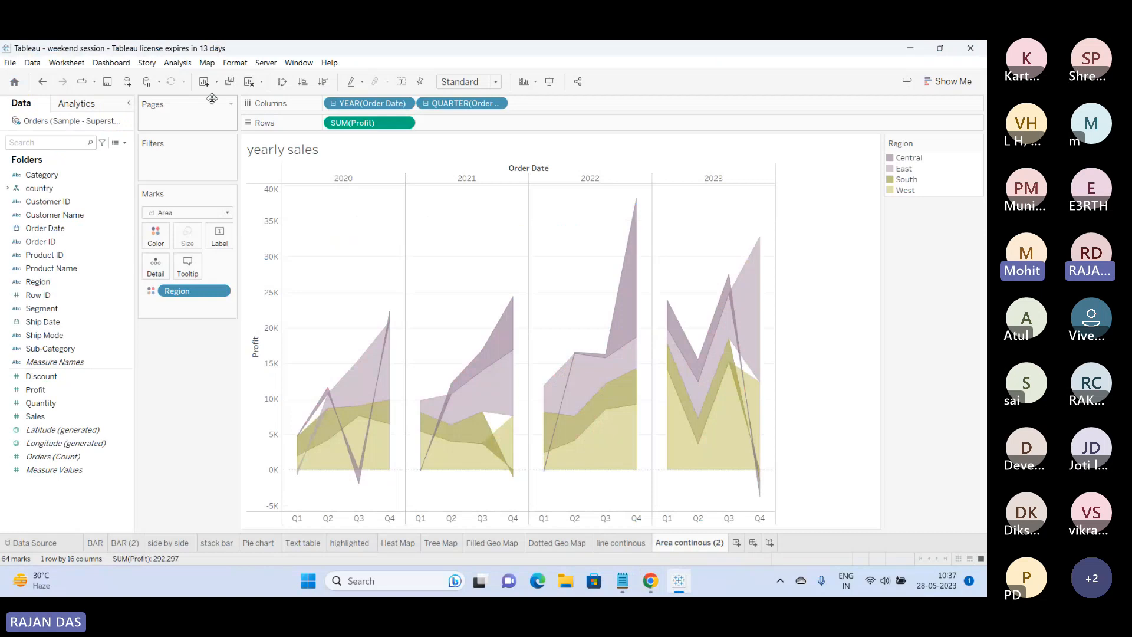
Check the Tableau version and edition information, compare it with the Tableau Public page in Chrome, and close the version window.
left_click(329, 63)
left_click(360, 158)
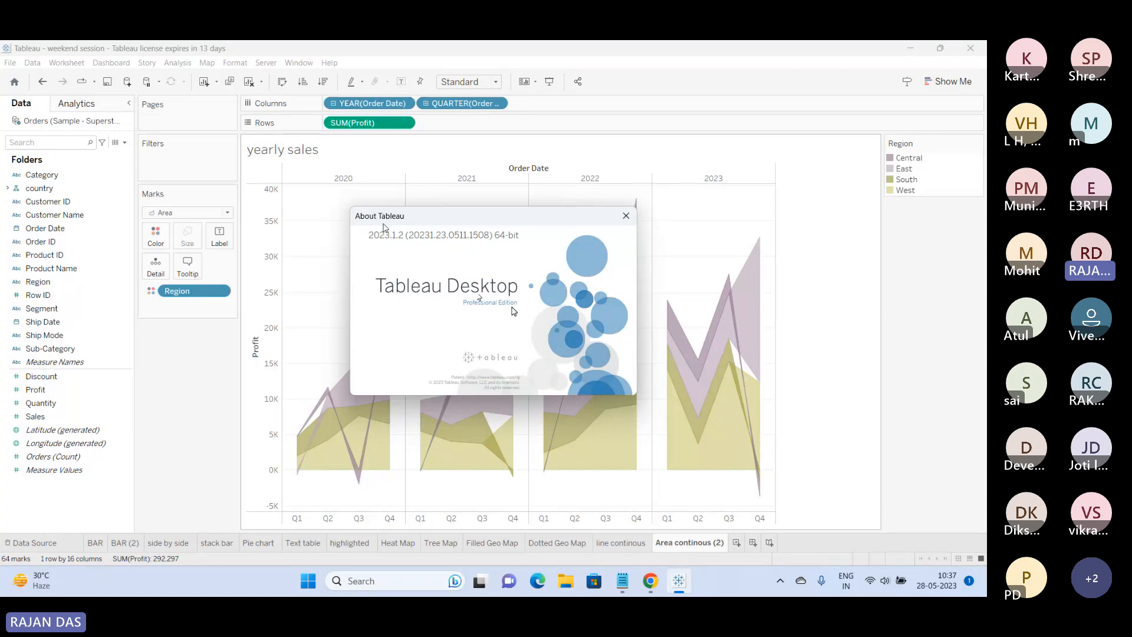
left_click(650, 581)
left_click(578, 537)
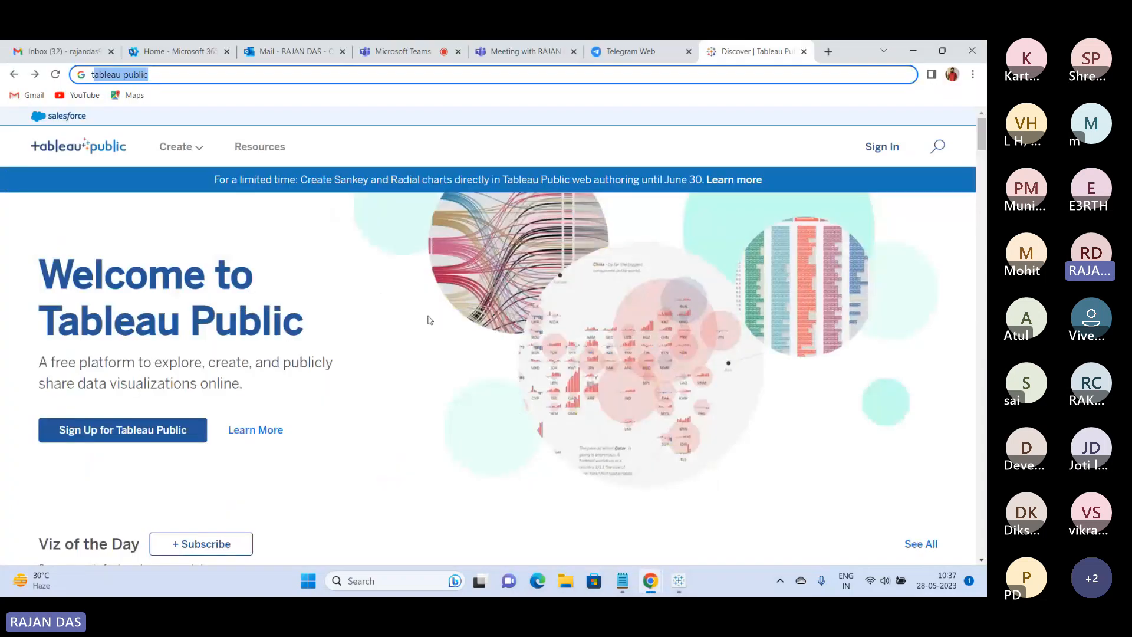
left_click(411, 152)
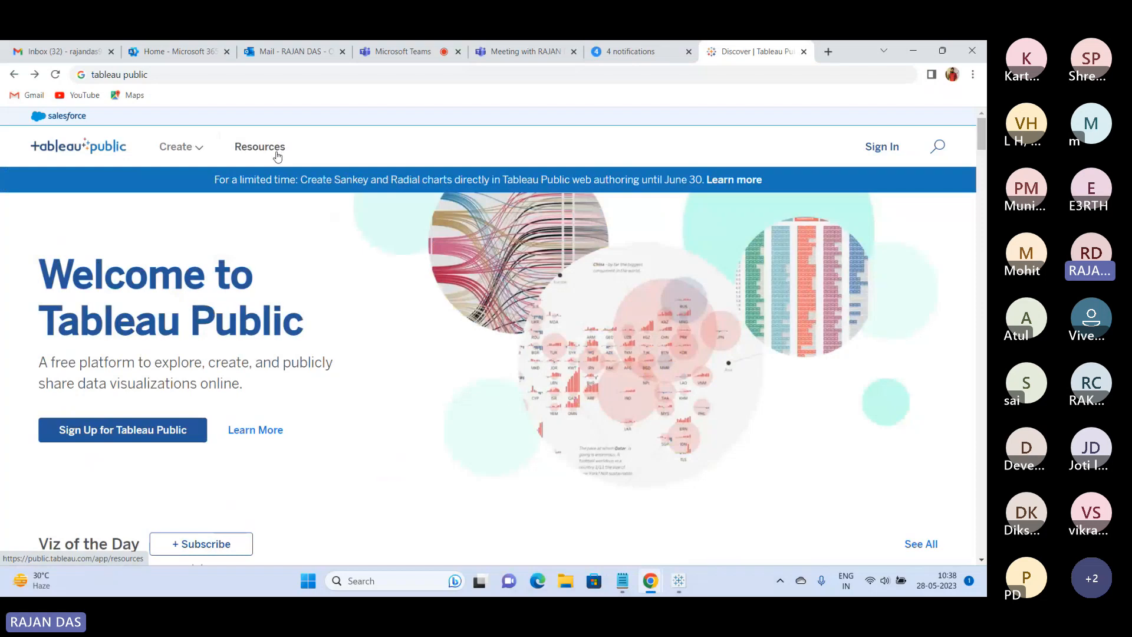
left_click(683, 583)
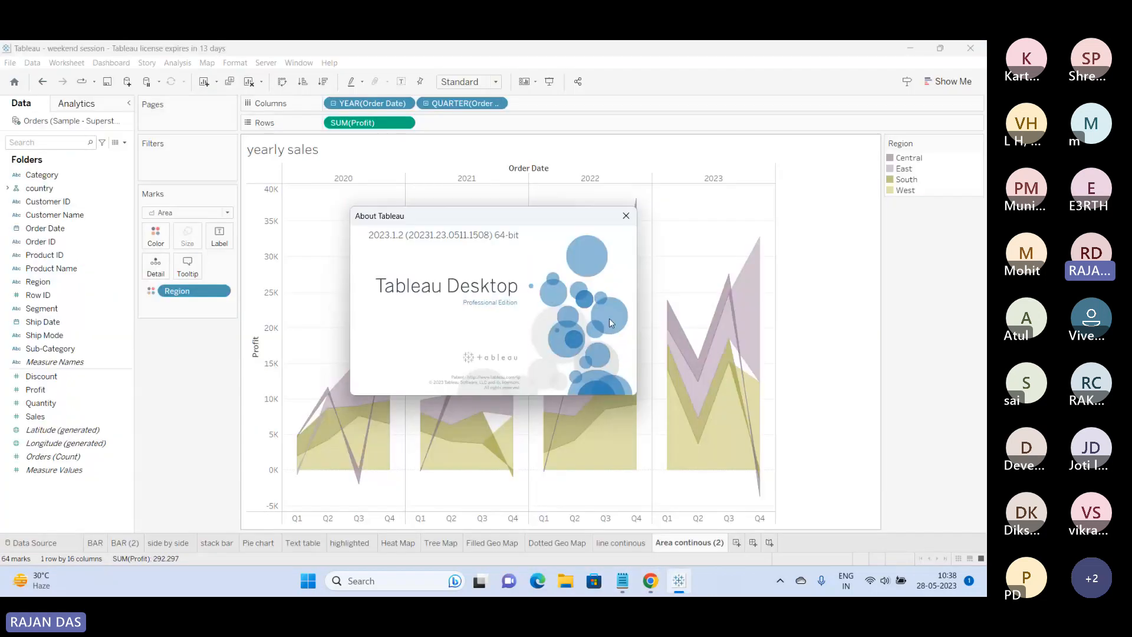
left_click(626, 216)
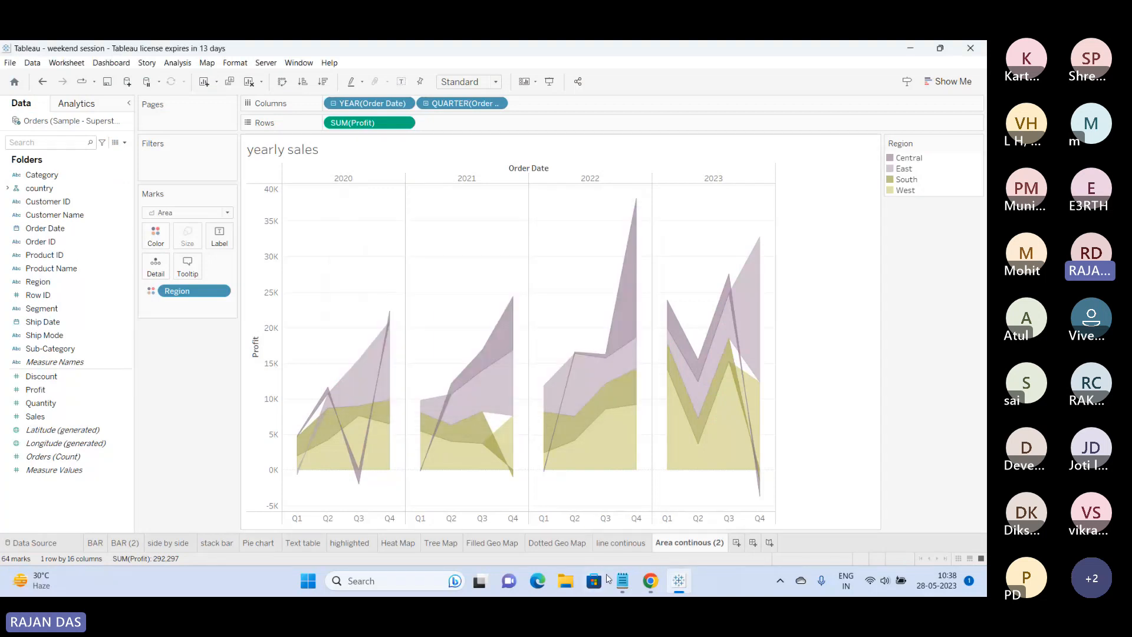
Switch to Notepad and replace all of the note text with "14 days", followed by a blank line.
left_click(622, 580)
key("ctrl+a")
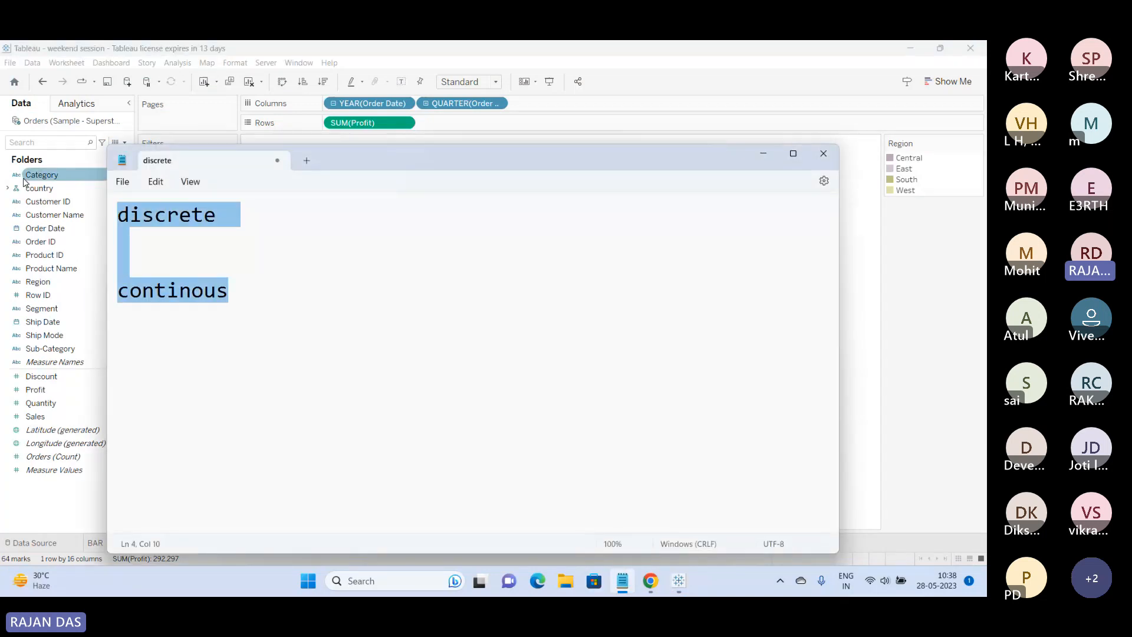
type("14 days")
key("Return")
key("Return")
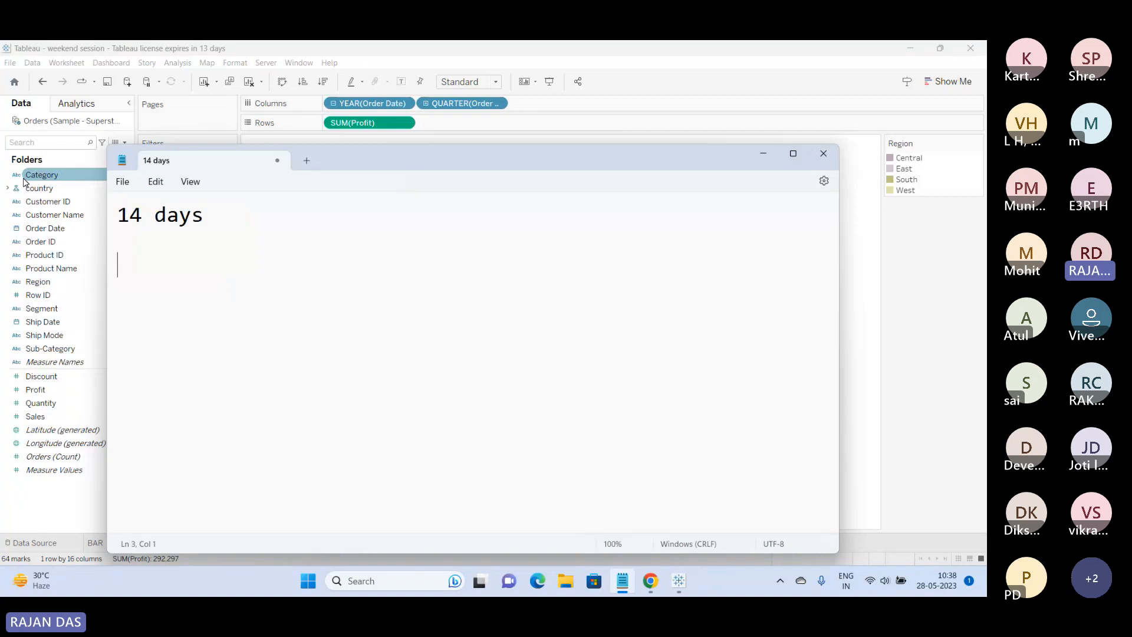
type("69")
key("BackSpace")
key("BackSpace")
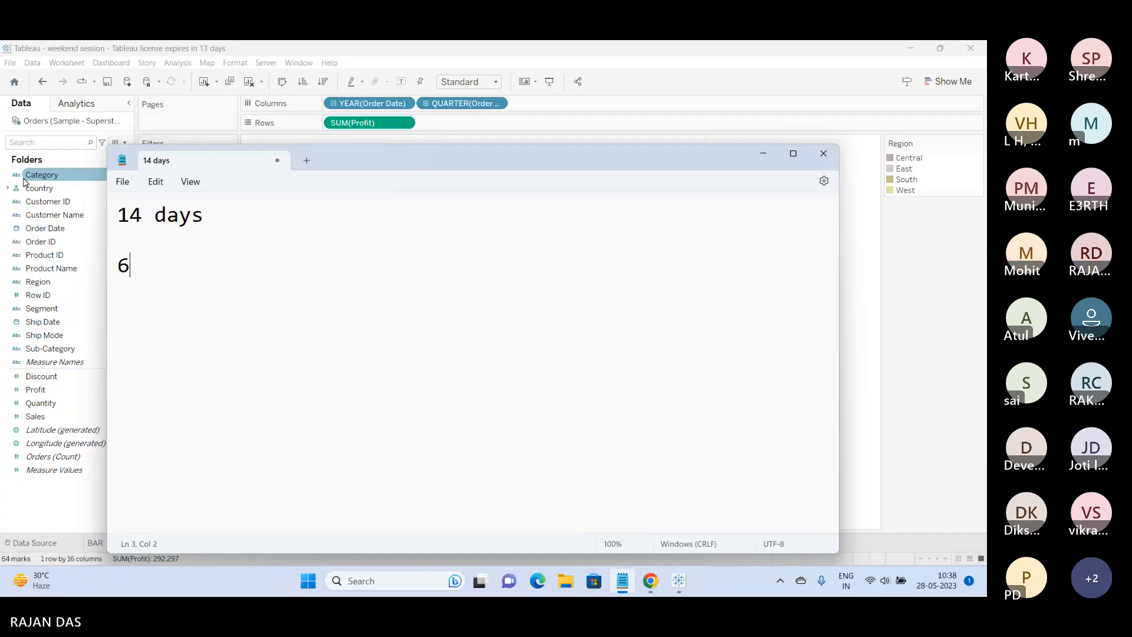
key("BackSpace")
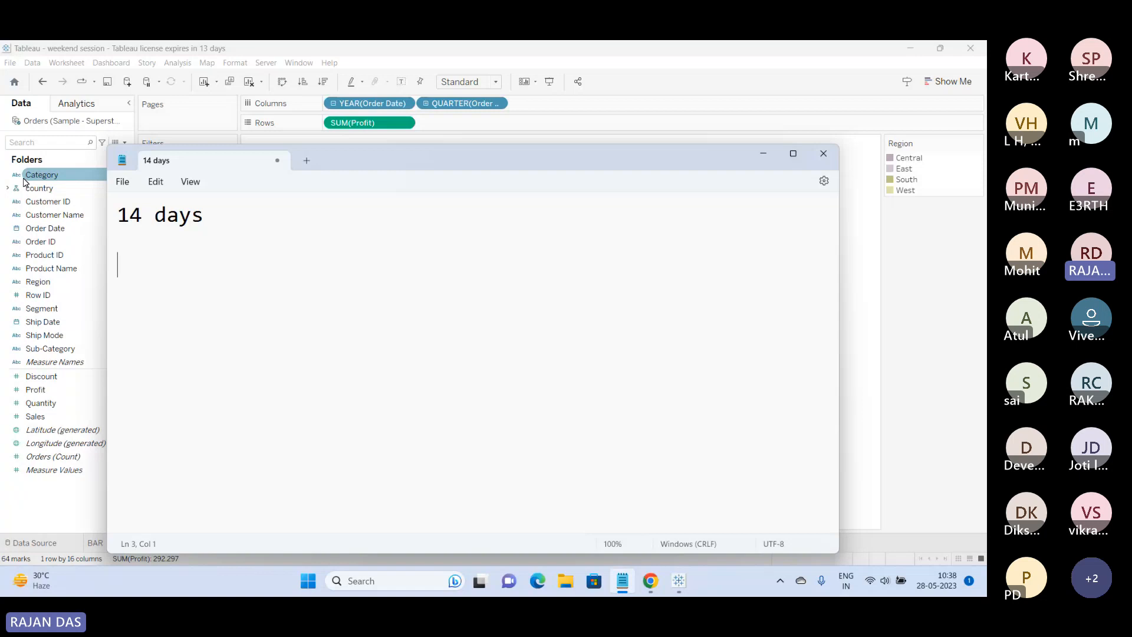
Add the line "students :" to the Notepad note and minimize the window to return to Tableau.
type("studnts")
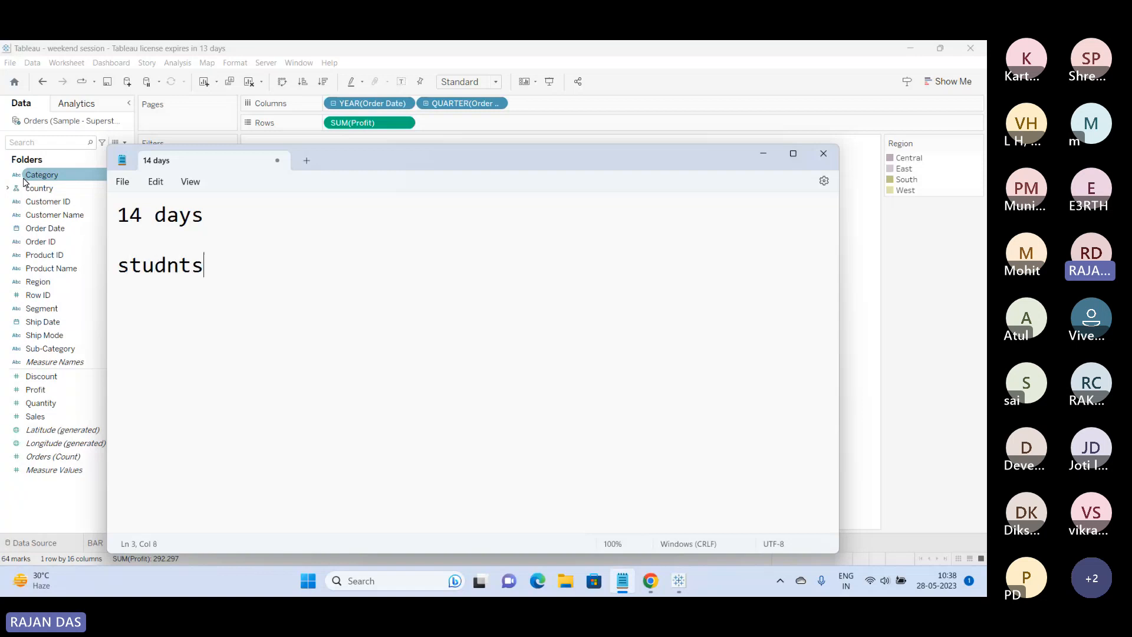
key("BackSpace")
key("BackSpace")
key("BackSpace")
type("ents :")
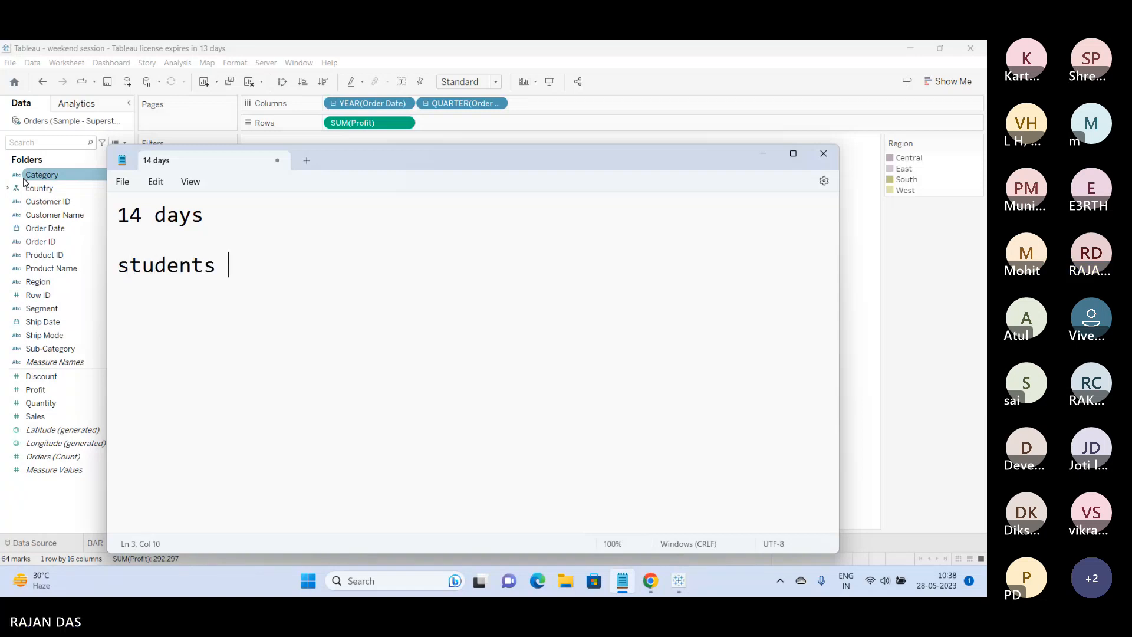
key("Return")
key("Return")
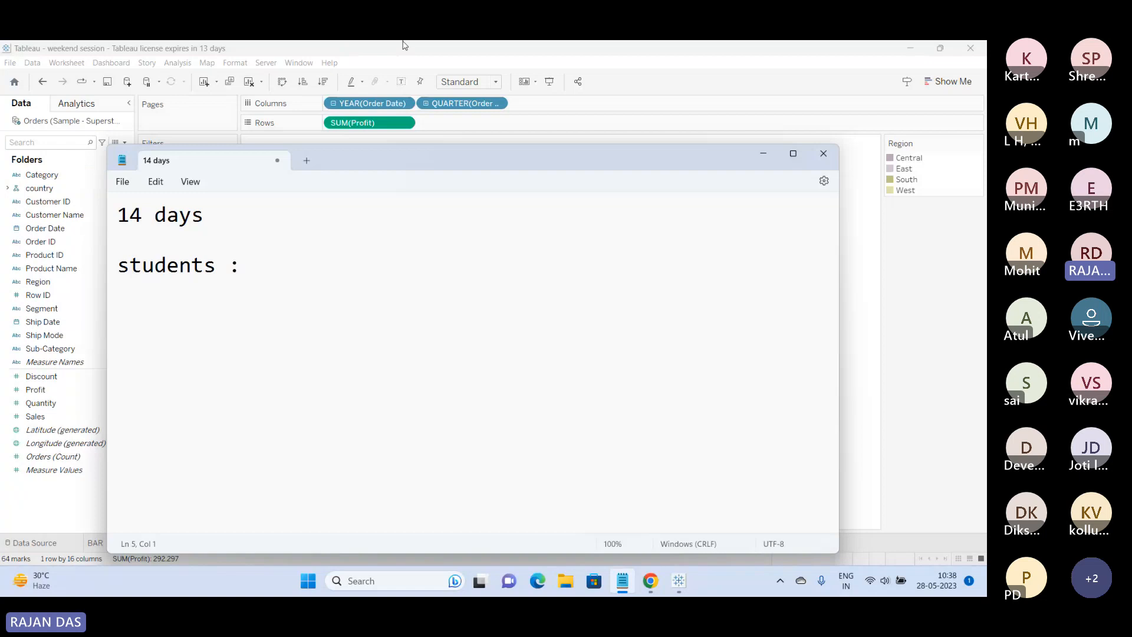
left_click(763, 153)
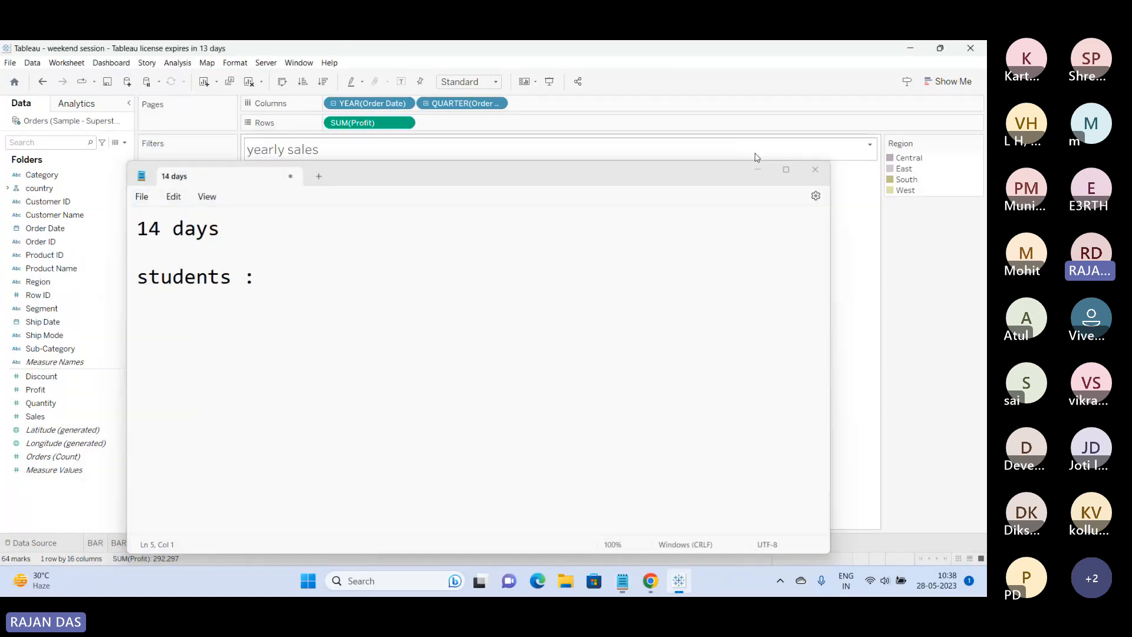
View the Tableau Public page in Chrome, then review the full list of server connectors on Tableau's start page and return to the worksheet.
mouse_move(650, 580)
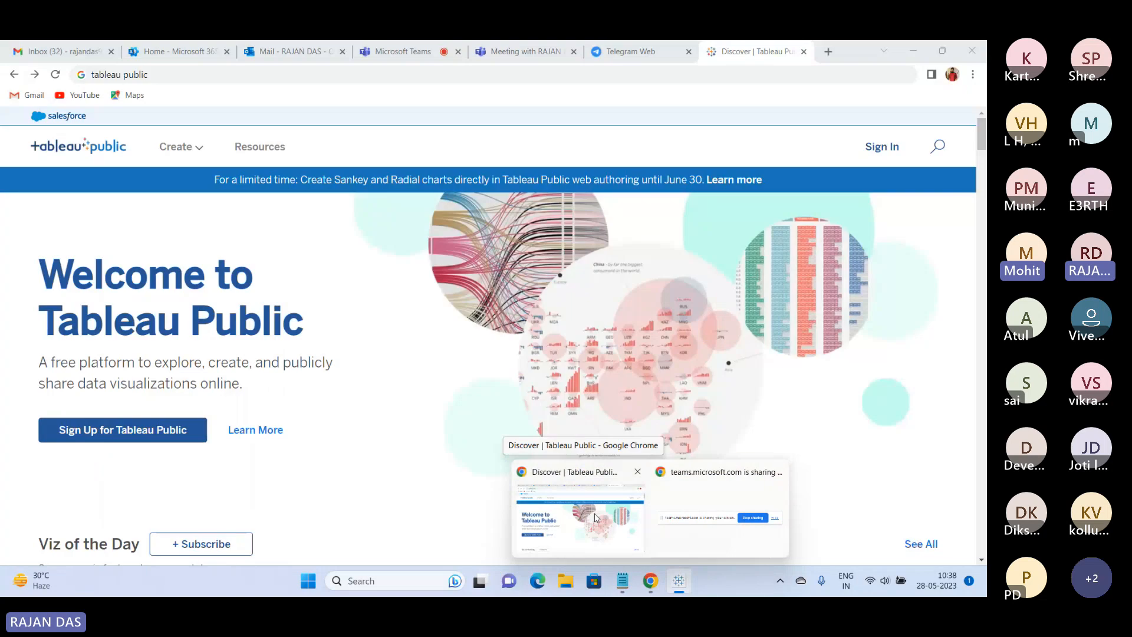
left_click(595, 518)
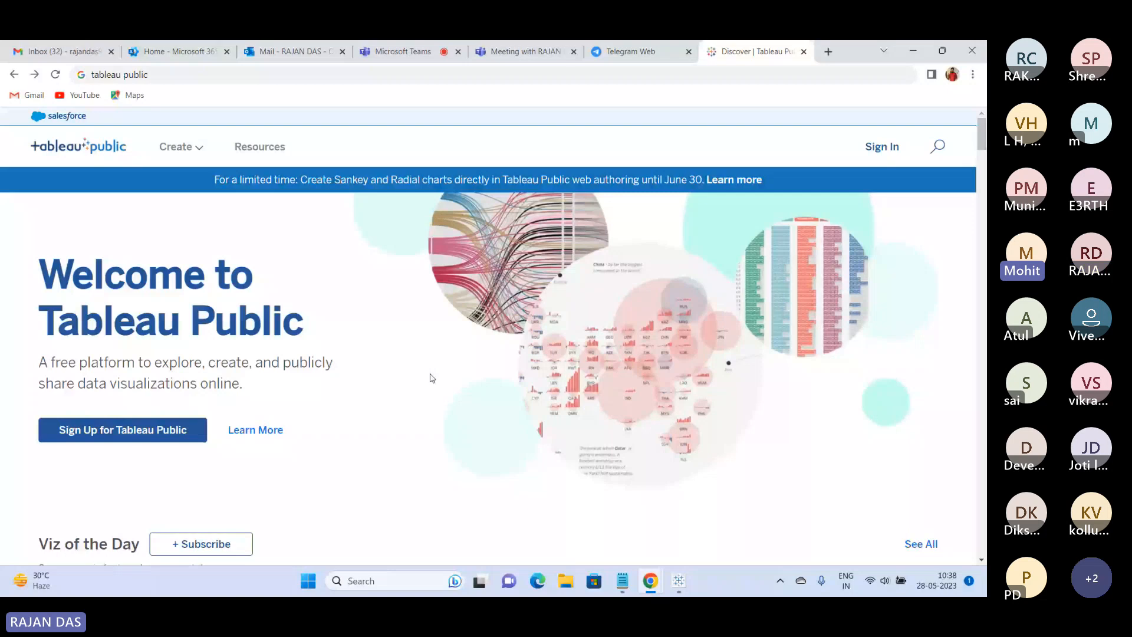
left_click(679, 582)
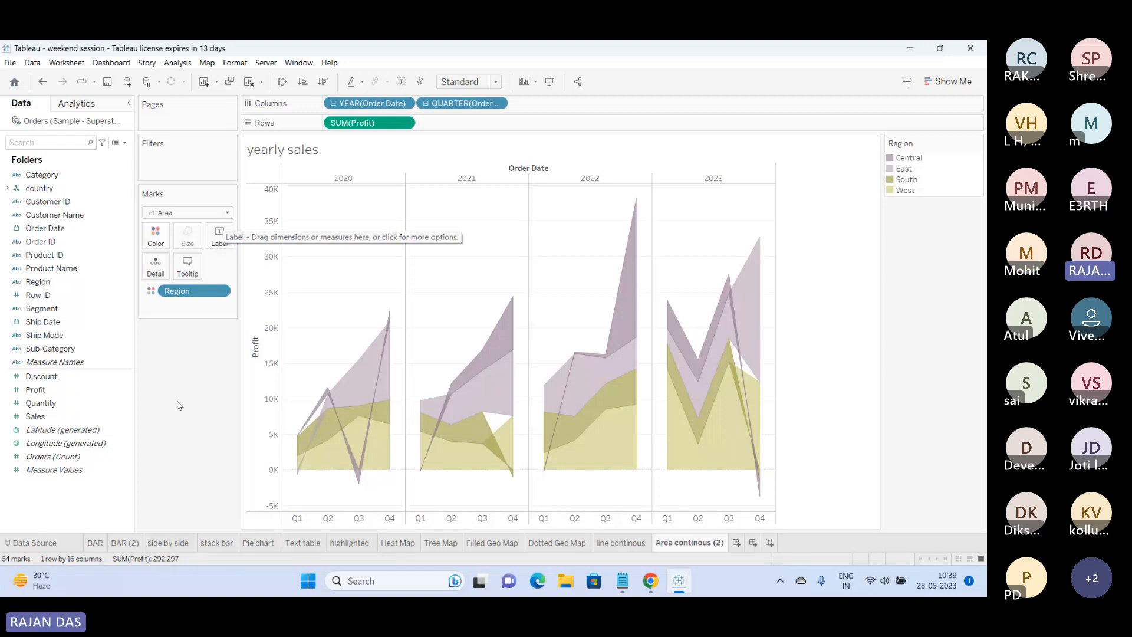
left_click(14, 83)
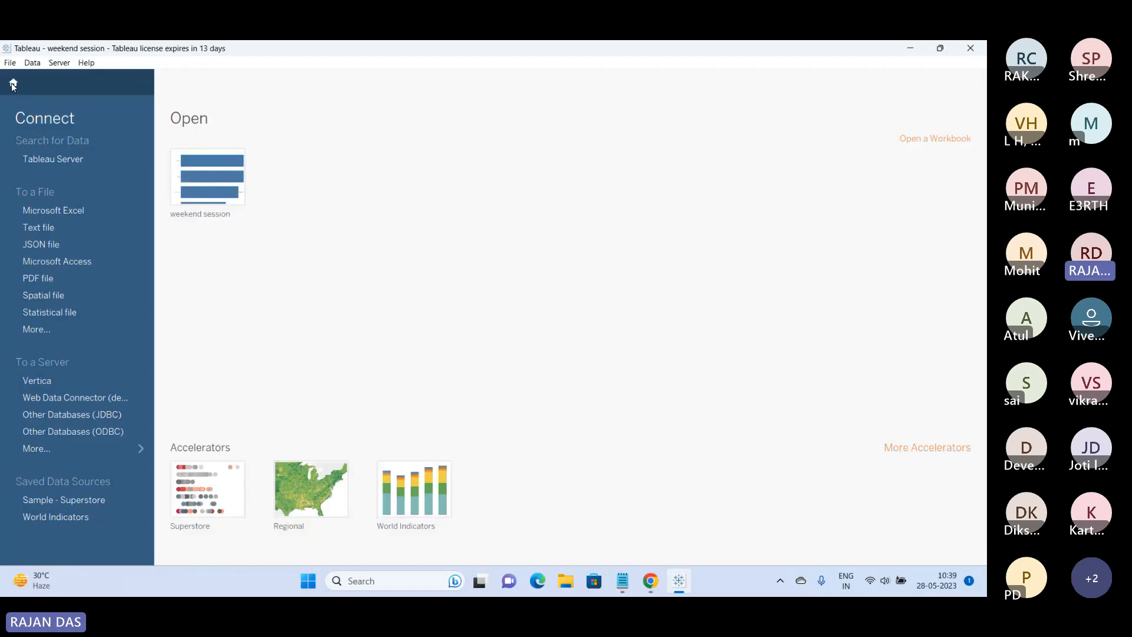
left_click(59, 450)
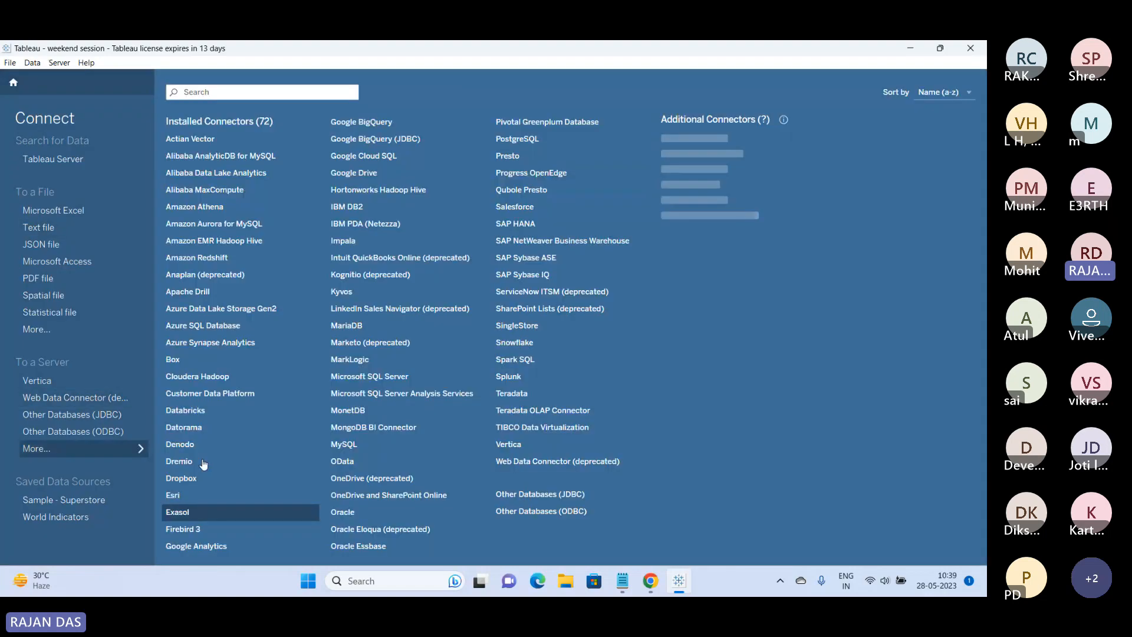
left_click(98, 449)
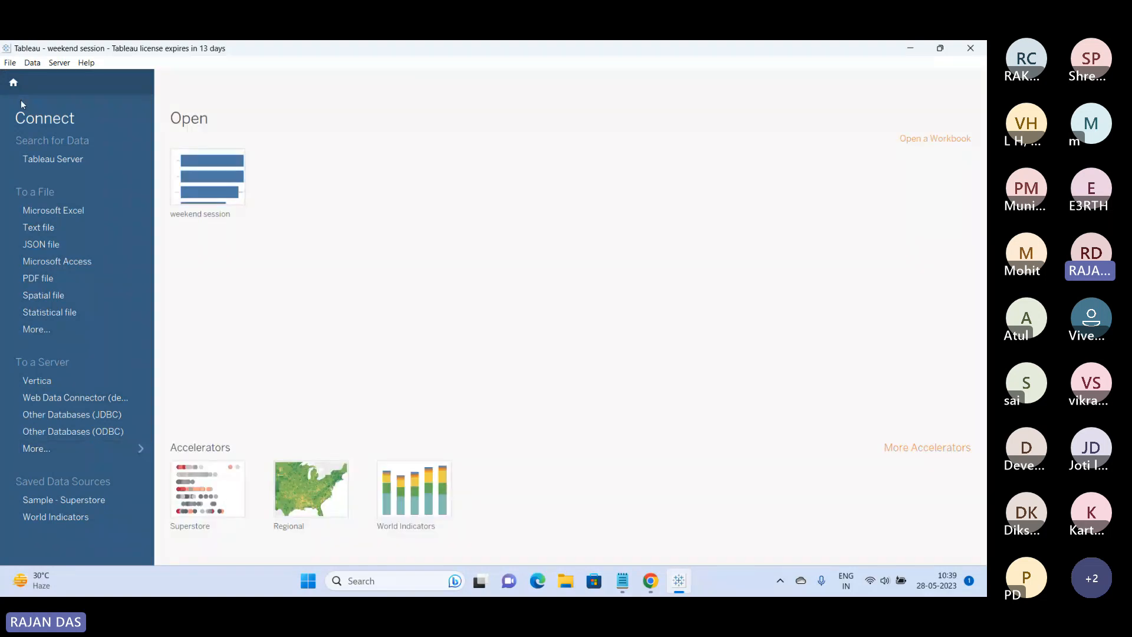
left_click(14, 83)
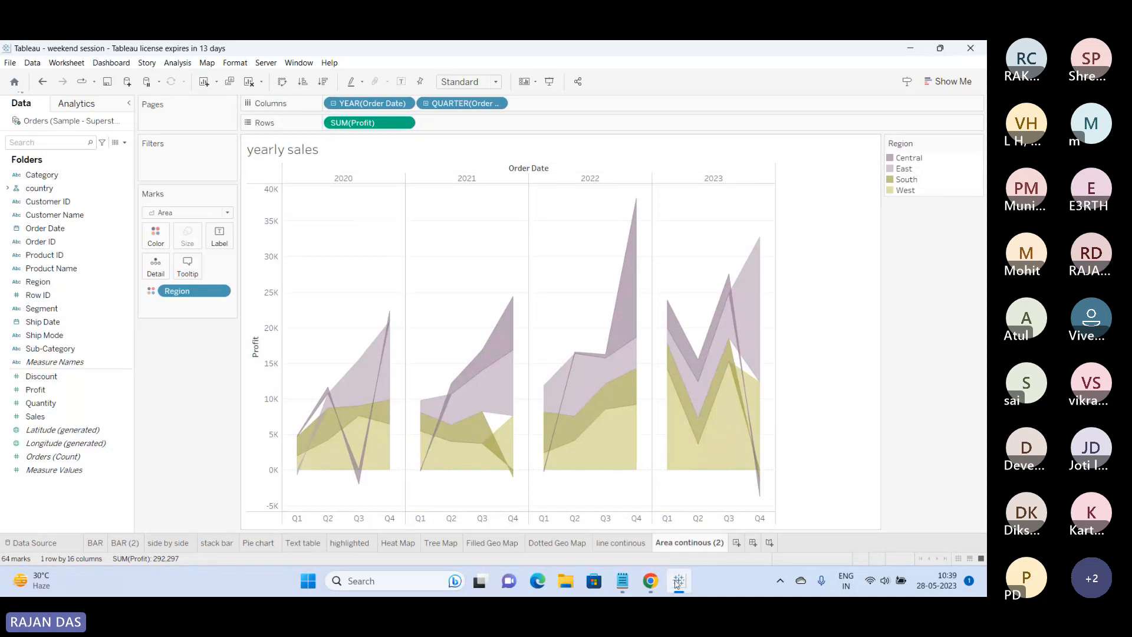
Switch to Chrome, browse the Tableau Public Discover page down to Viz of the Day, and switch back to Tableau.
mouse_move(656, 581)
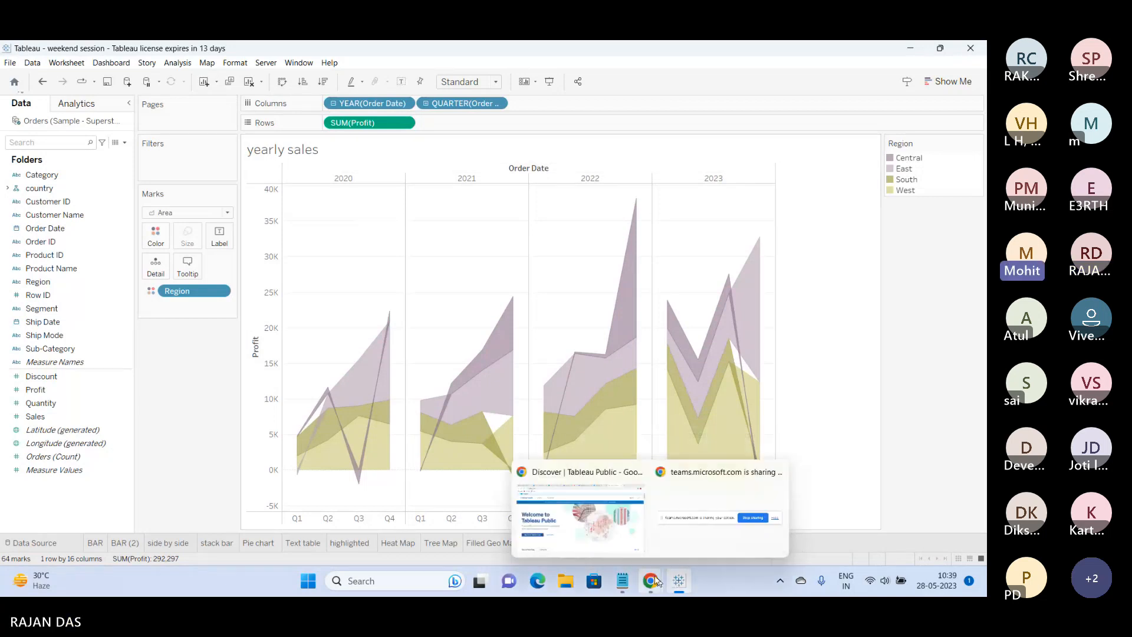
left_click(611, 529)
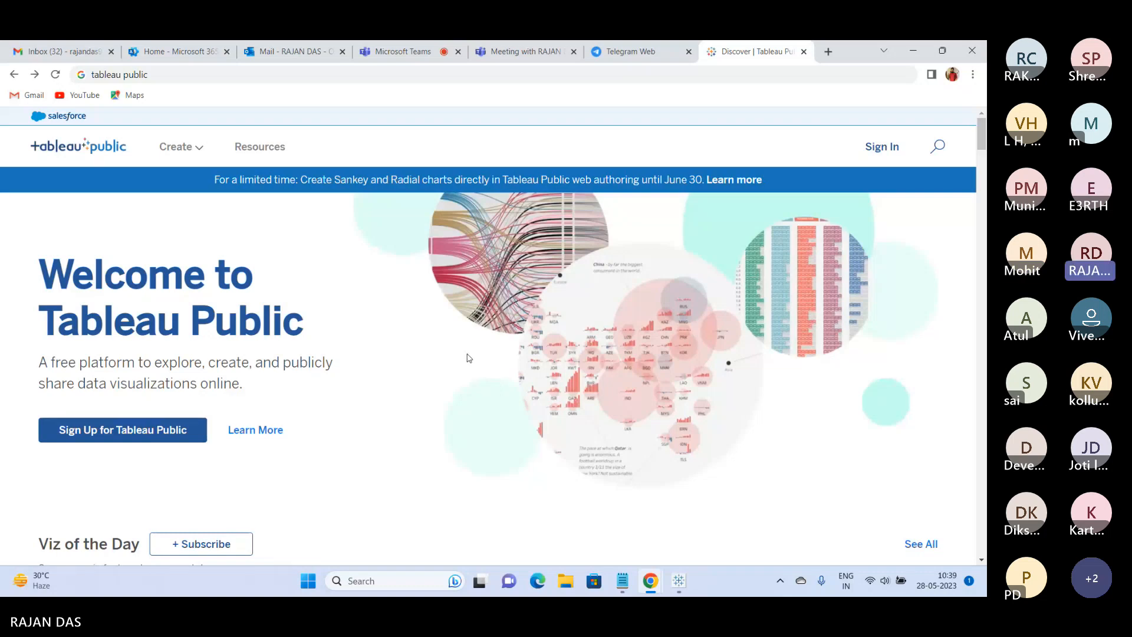
scroll(469, 358, "down", 1)
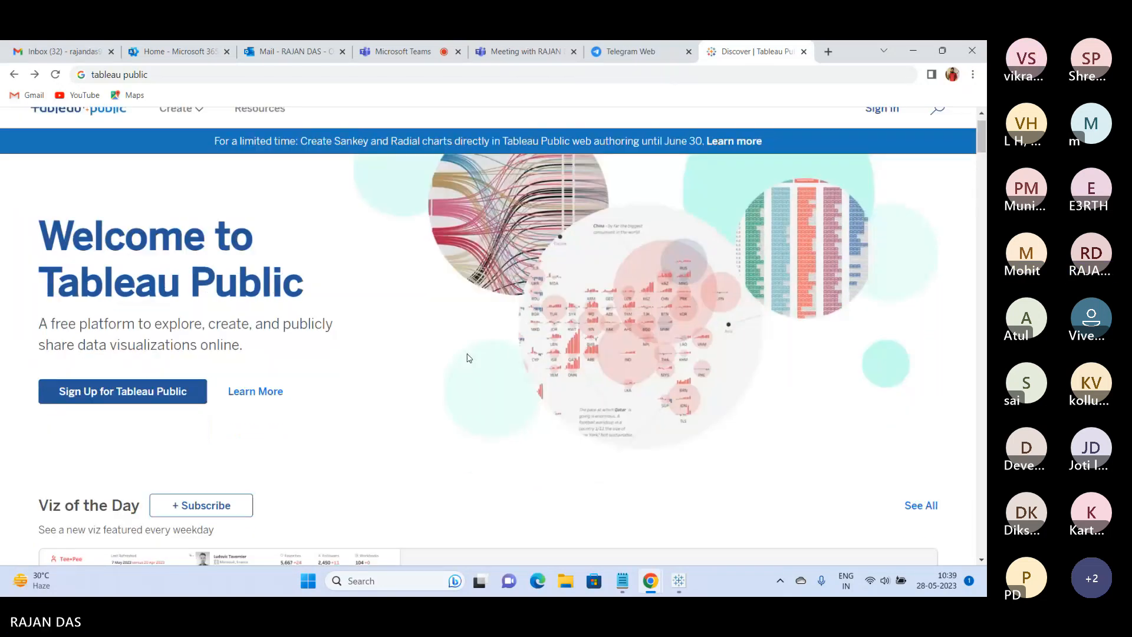
scroll(468, 358, "down", 10)
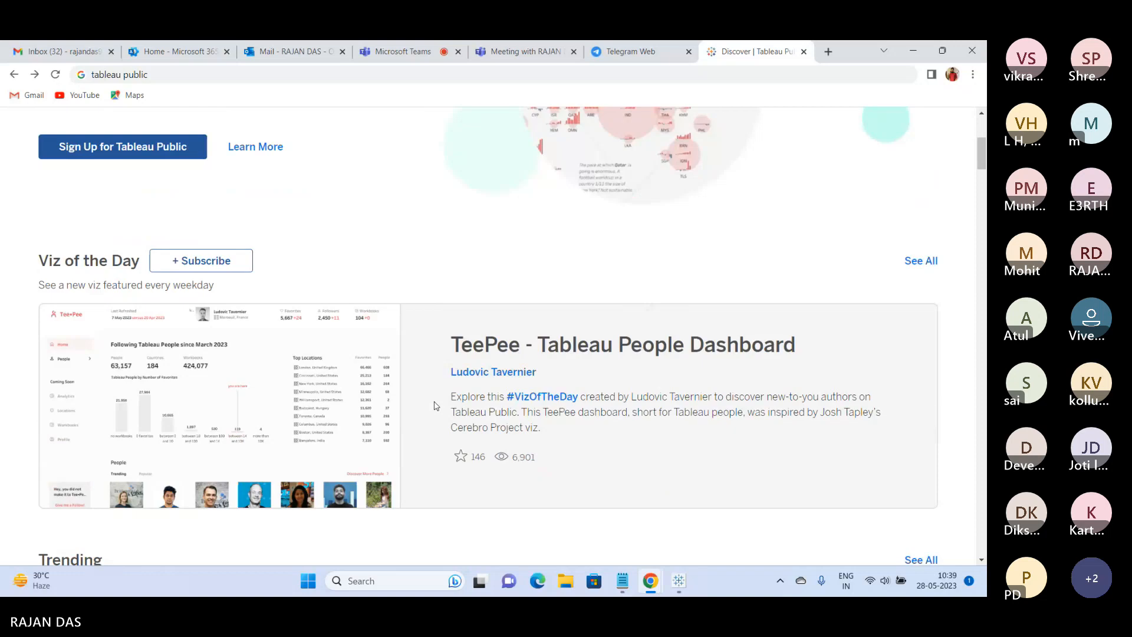
key("alt+Tab")
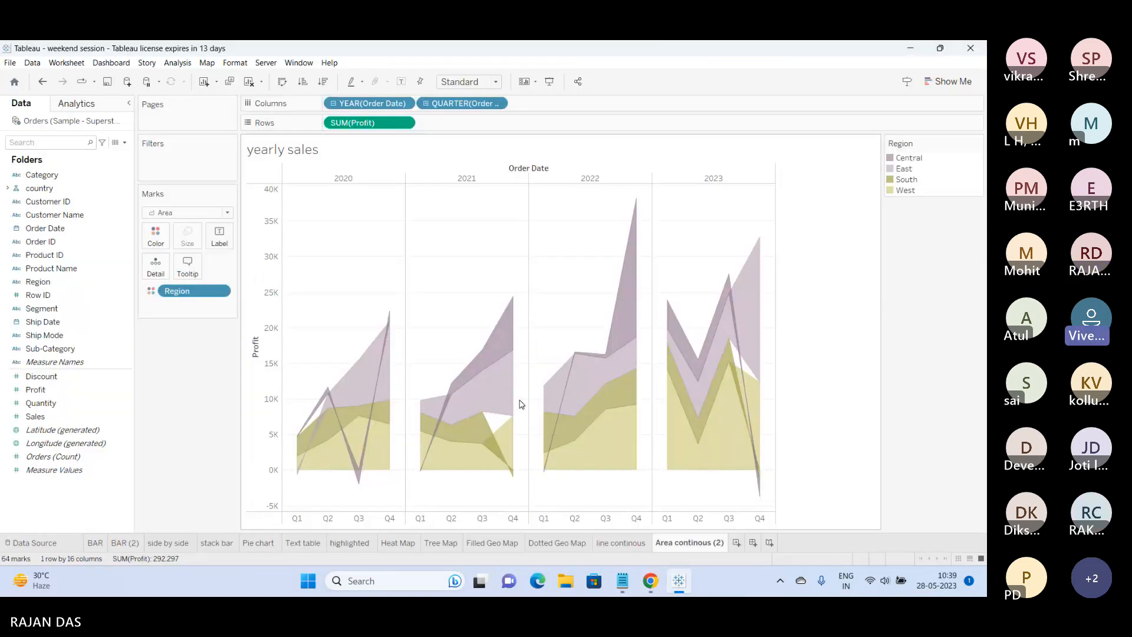
Switch to Notepad, delete the text "14 days" from the note, and return to Tableau.
left_click(620, 592)
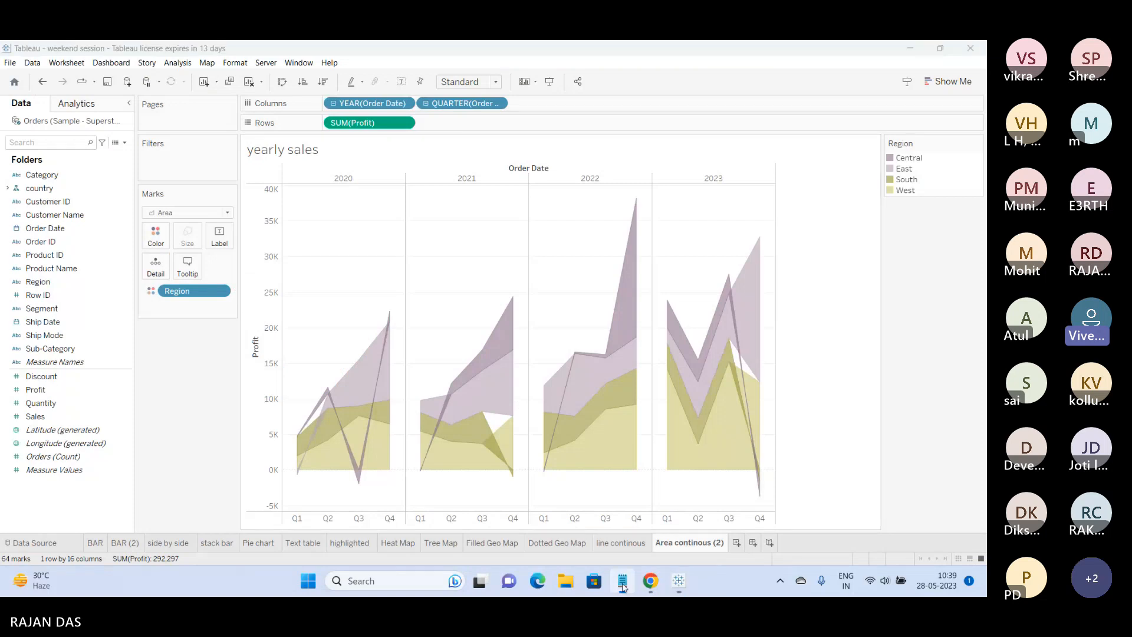
left_click_drag(207, 215, 118, 206)
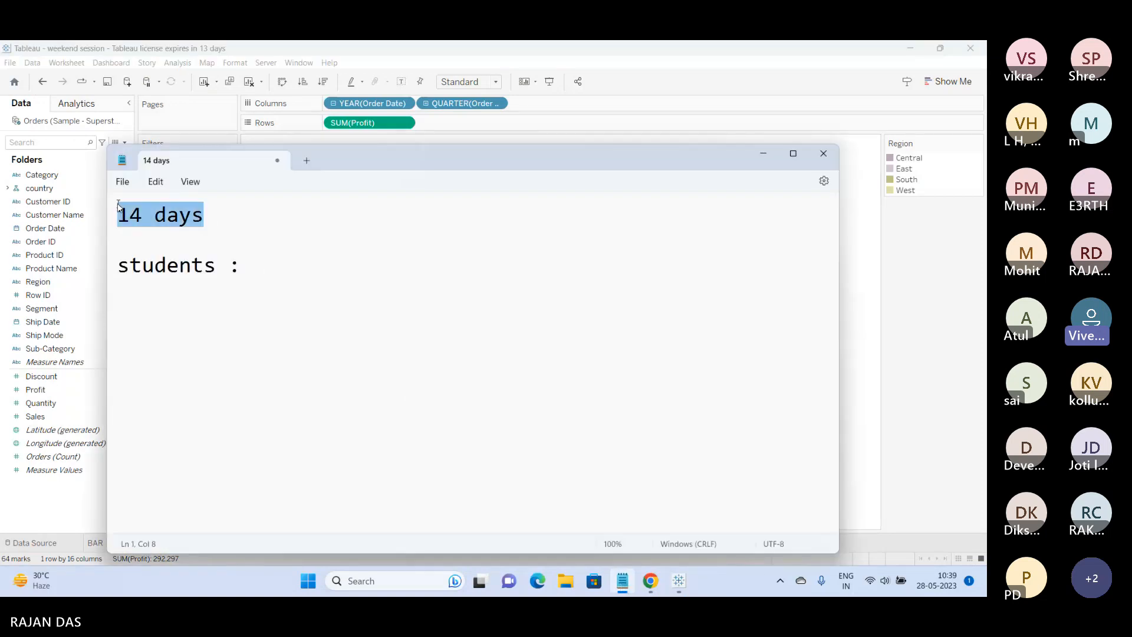
key("BackSpace")
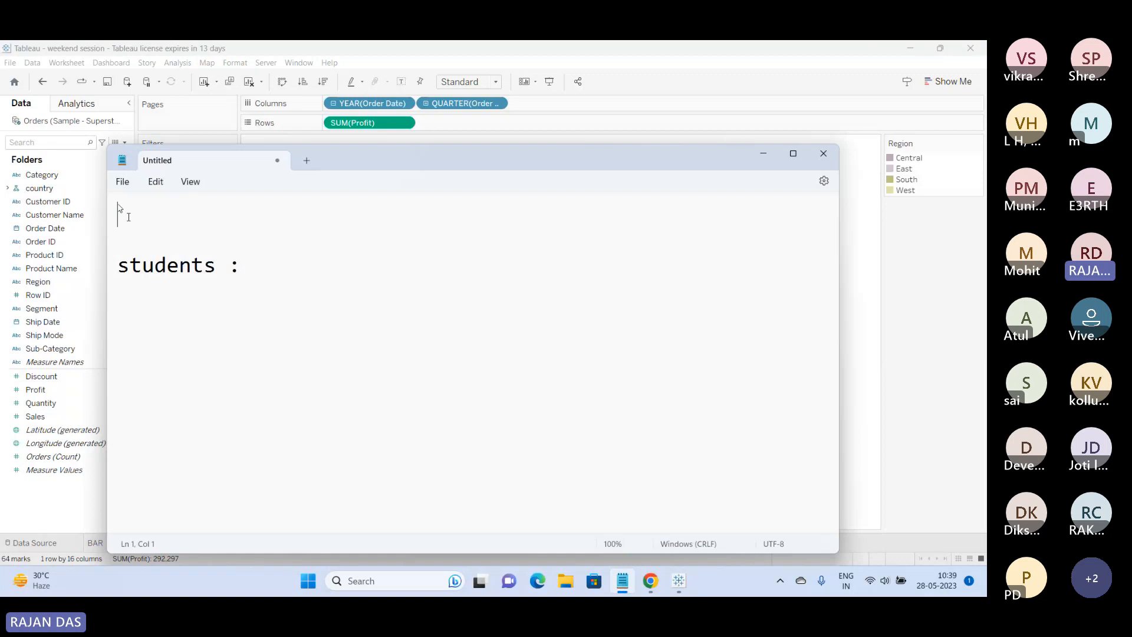
left_click(122, 263)
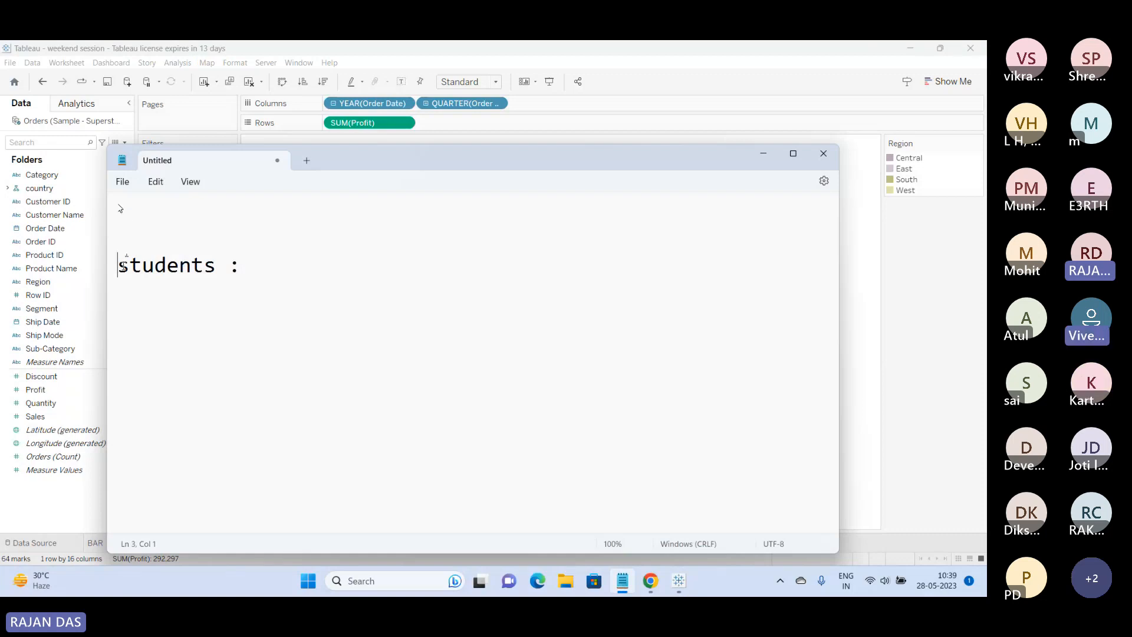
left_click(609, 45)
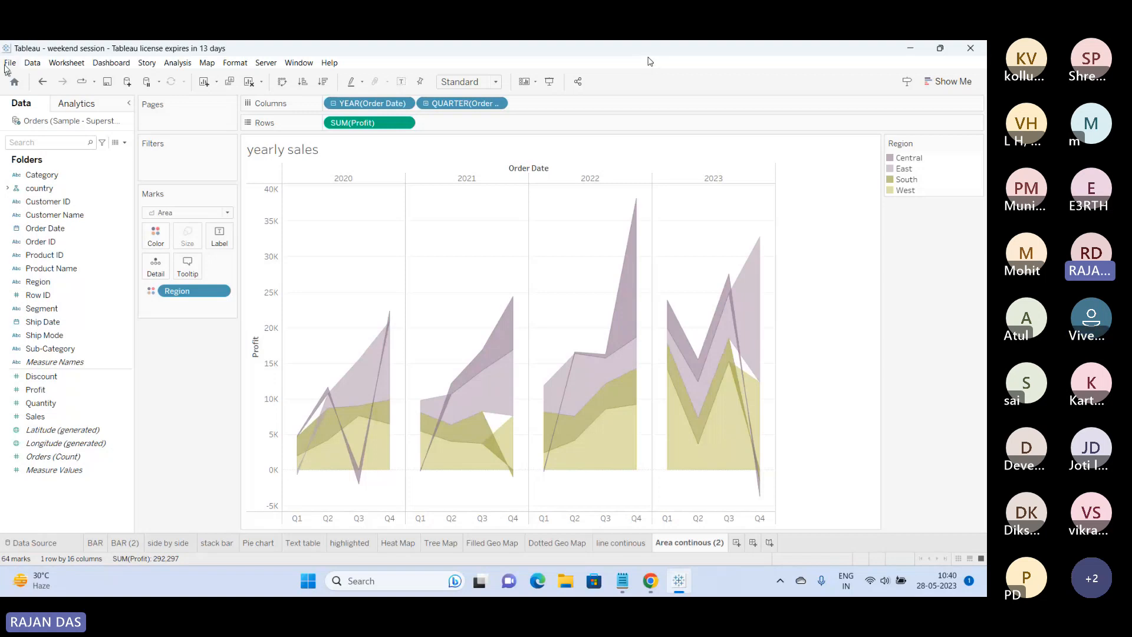
left_click(329, 63)
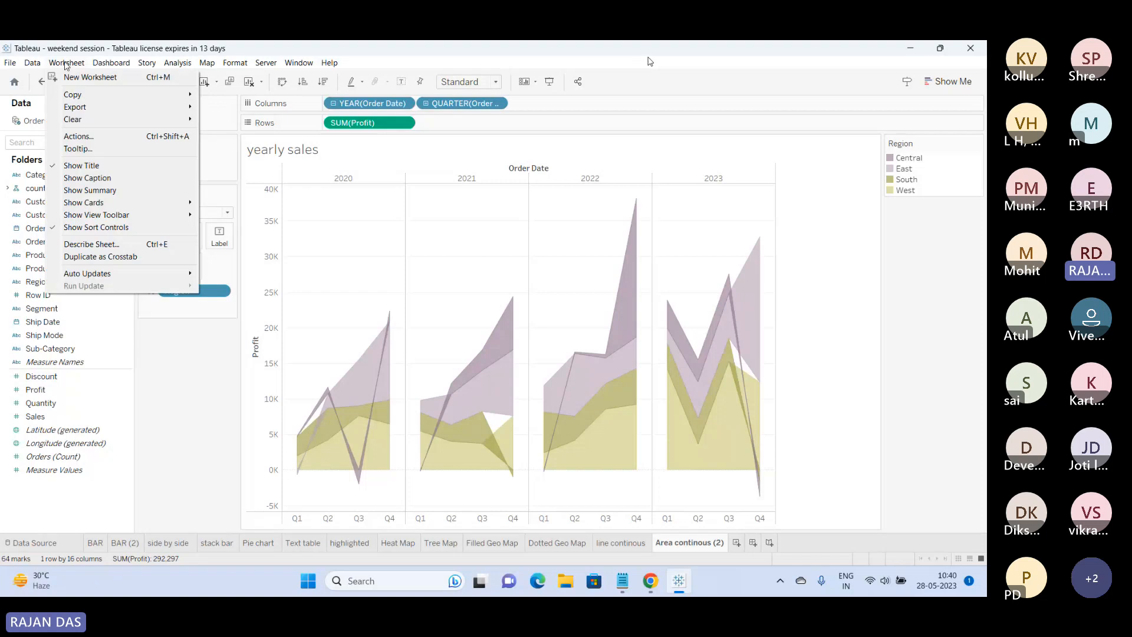
mouse_move(4, 63)
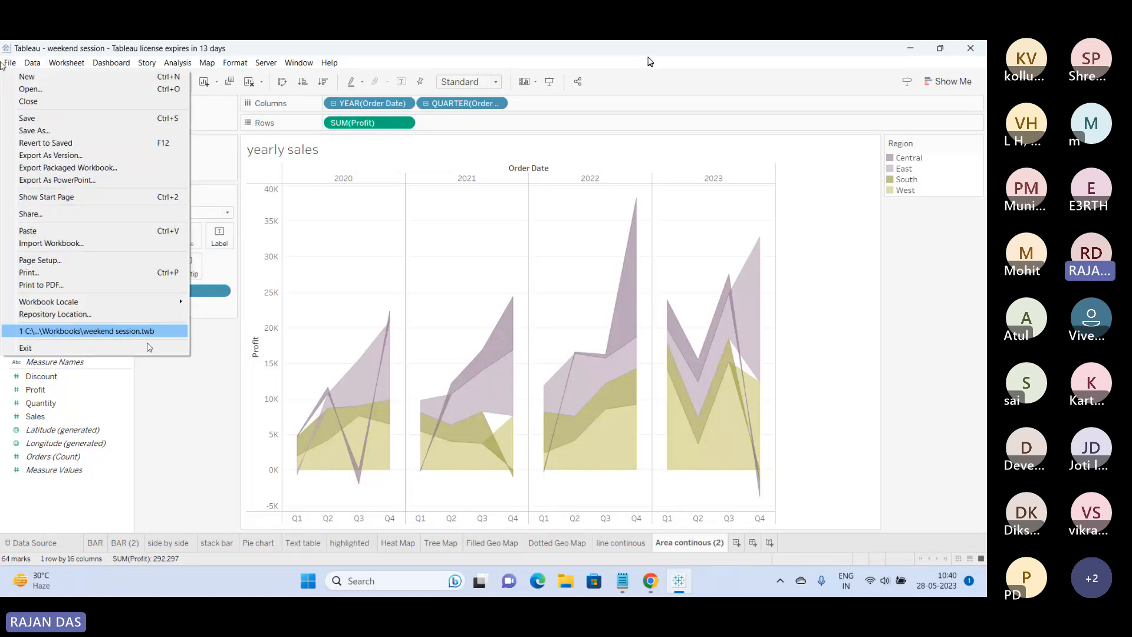
mouse_move(77, 64)
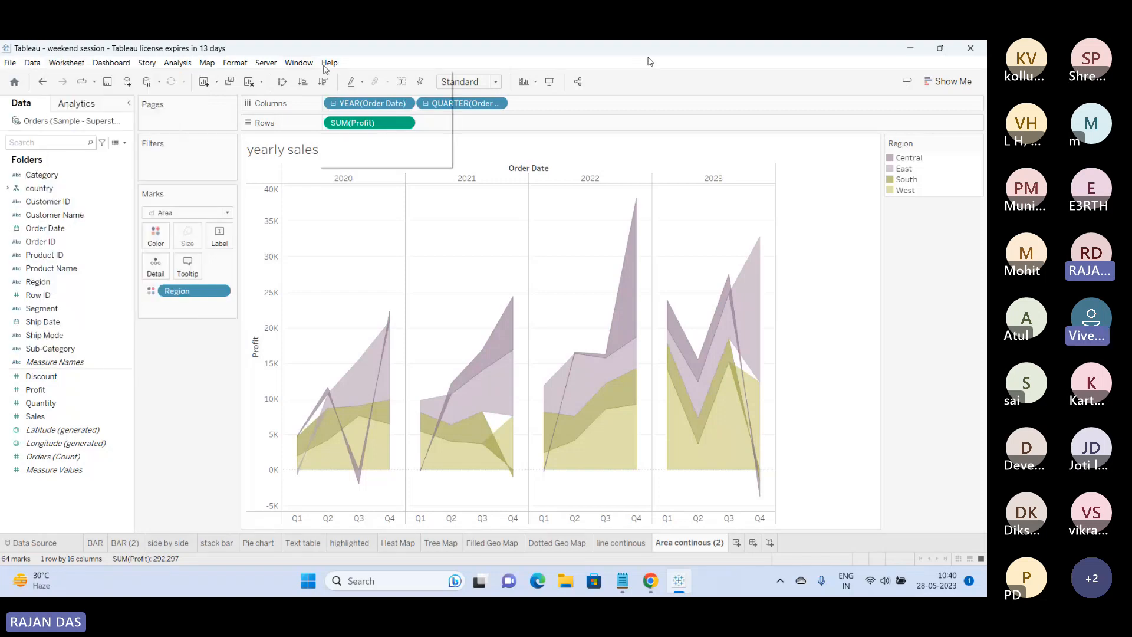
left_click(651, 78)
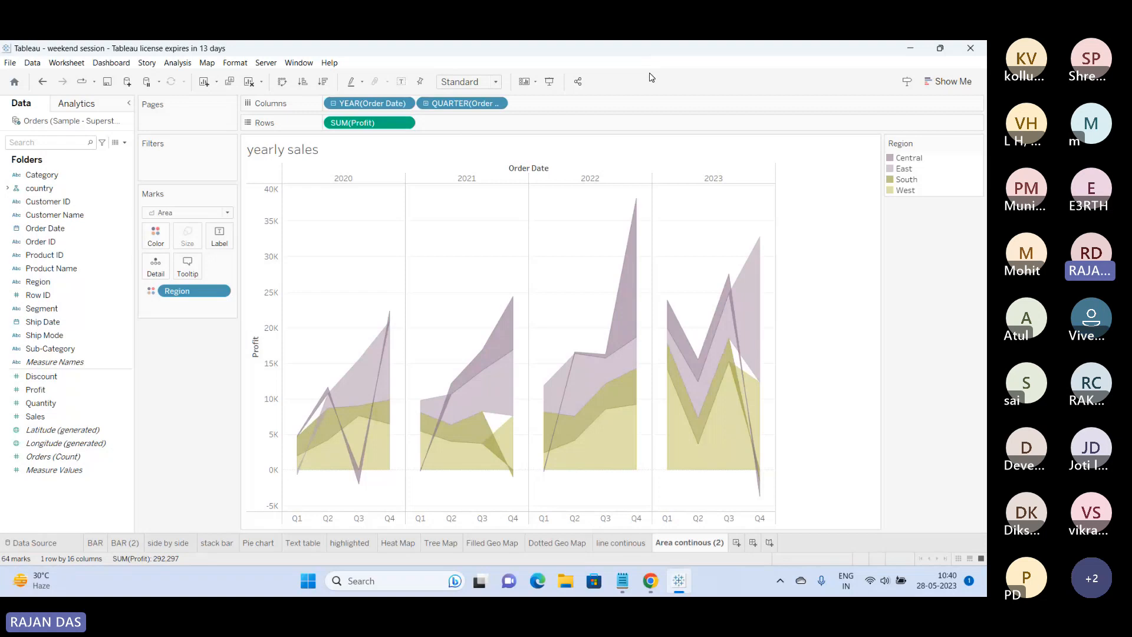
Switch to the Notepad note and extend its heading to "students/teachers :".
left_click(622, 580)
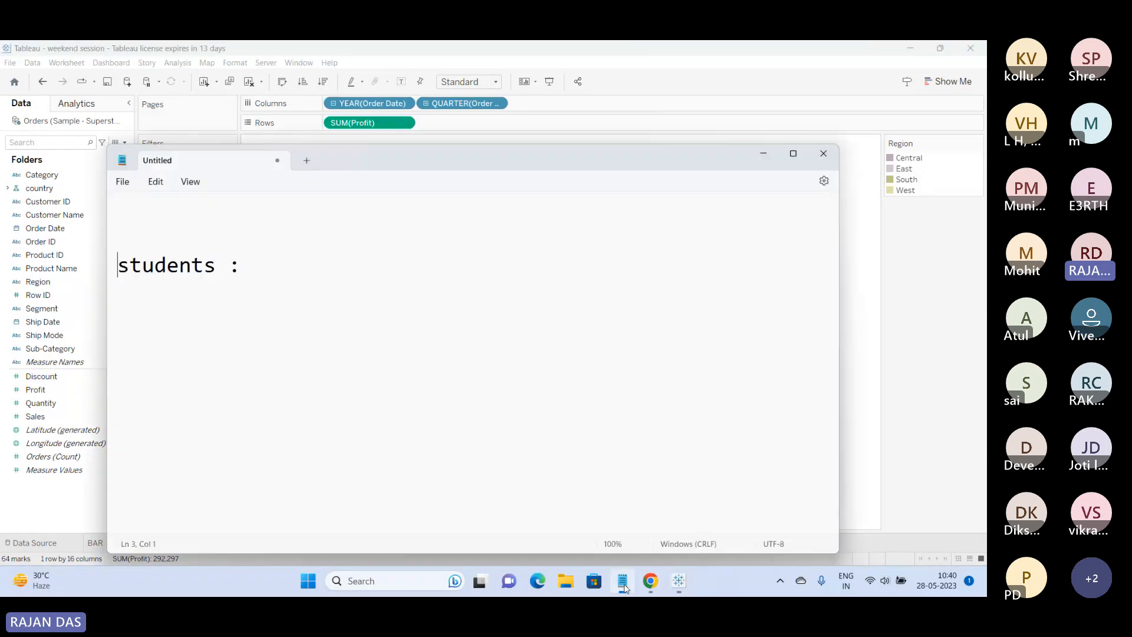
left_click(275, 268)
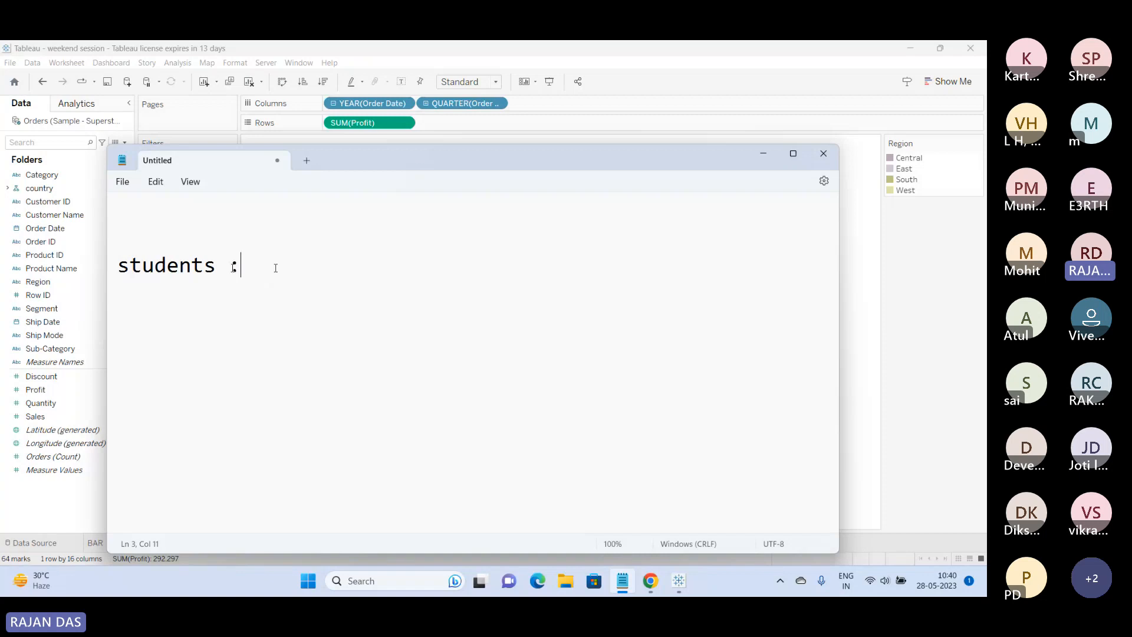
key("Left")
key("Left")
type("/teachers")
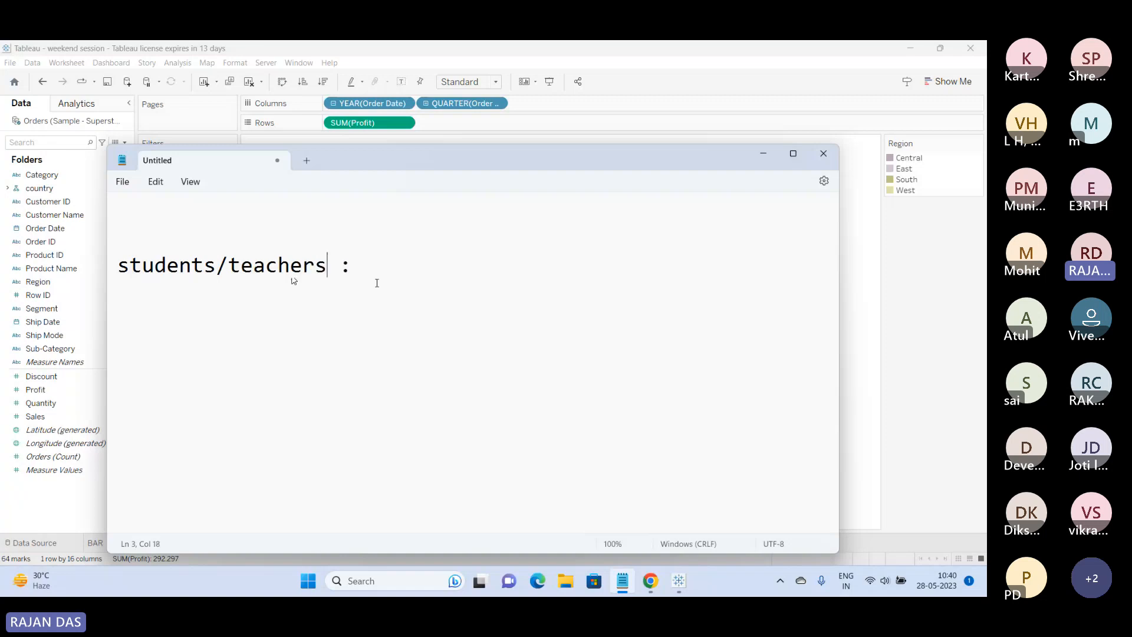
Add the lines "ID CARD" and "EMAILS" below the students/teachers heading, separated by a blank line.
left_click(370, 268)
key("Return")
key("Return")
type("ID CARD")
key("Return")
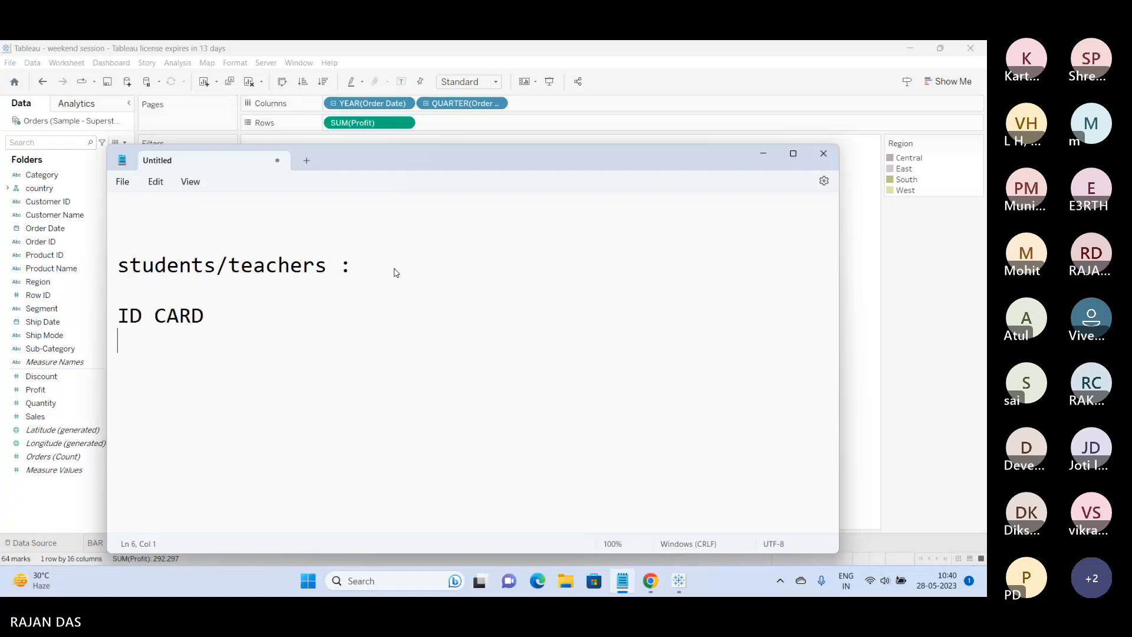
key("Return")
type("EMAILS")
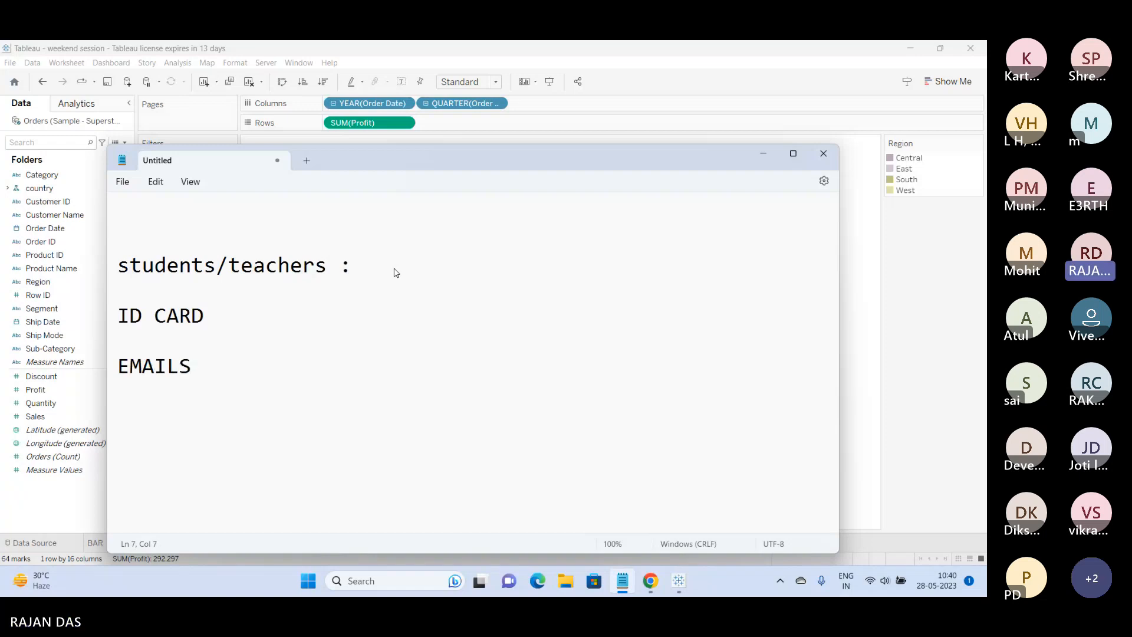
Delete the "EMAILS" and "ID CARD" lines from the note.
key("BackSpace")
key("BackSpace")
key("BackSpace")
key("BackSpace")
key("BackSpace")
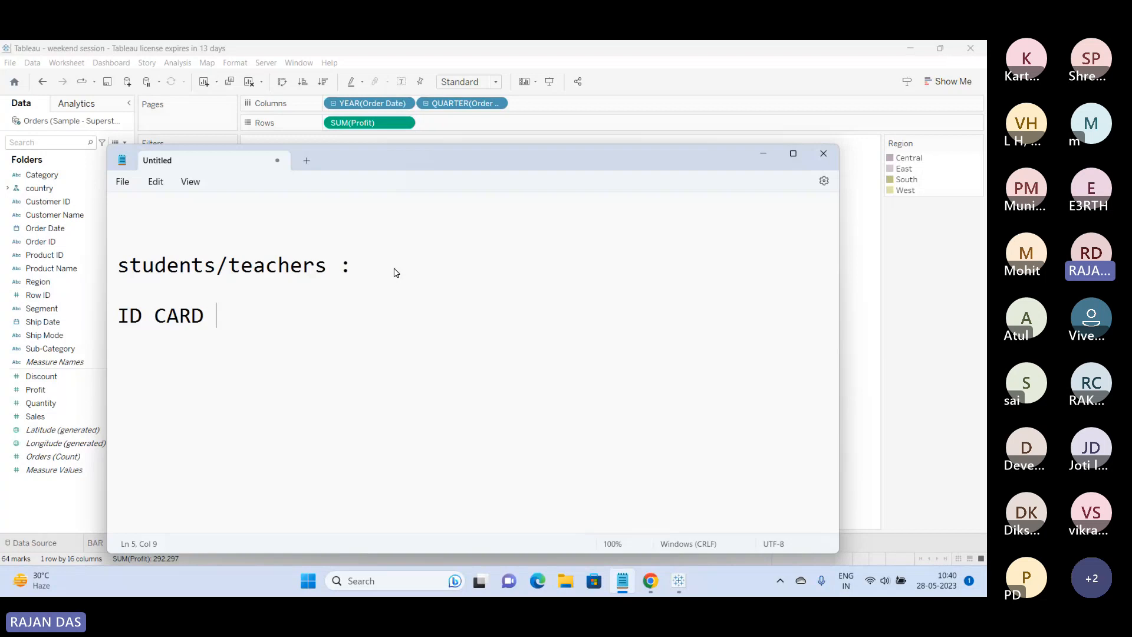
key("BackSpace")
key("BackSpace")
key("BackSpace")
key("BackSpace")
key("BackSpace")
key("BackSpace")
key("BackSpace")
key("BackSpace")
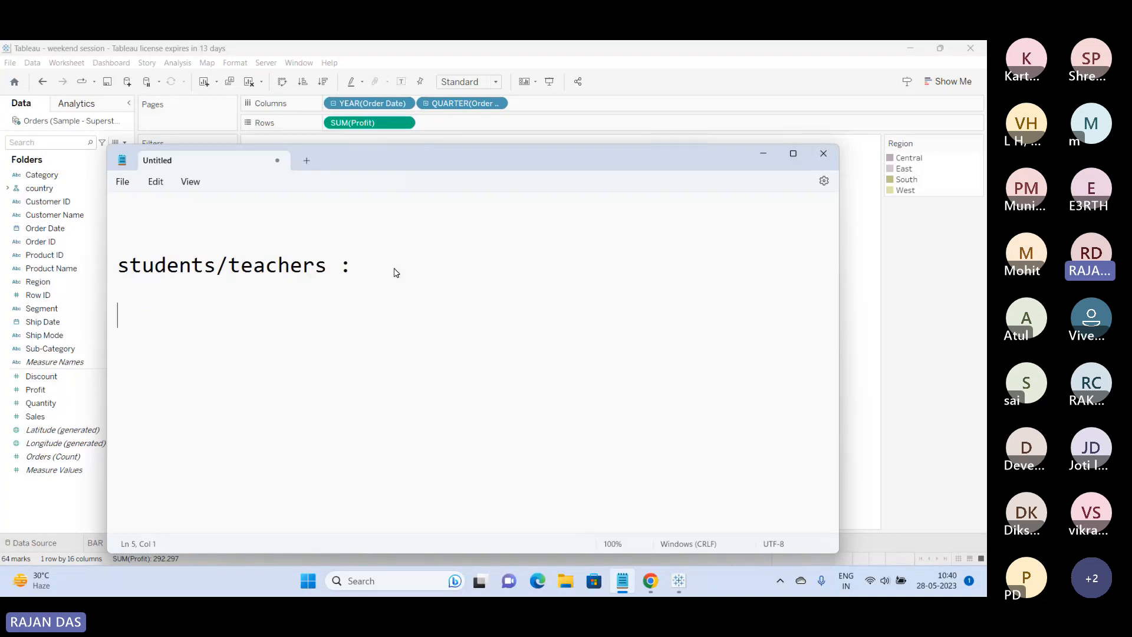
key("BackSpace")
Add the lines "1 YEARS" and "DESKTOP + PREP" below the students/teachers heading.
key("Return")
type("1 YEARS")
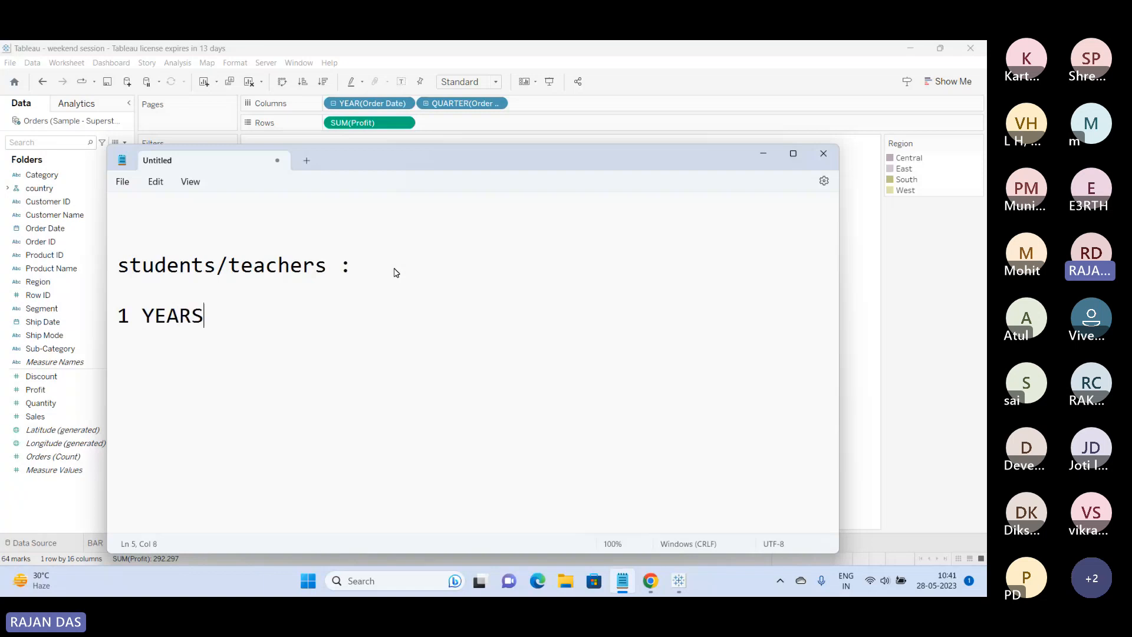
key("Return")
key("Return")
type("DESKTOP +")
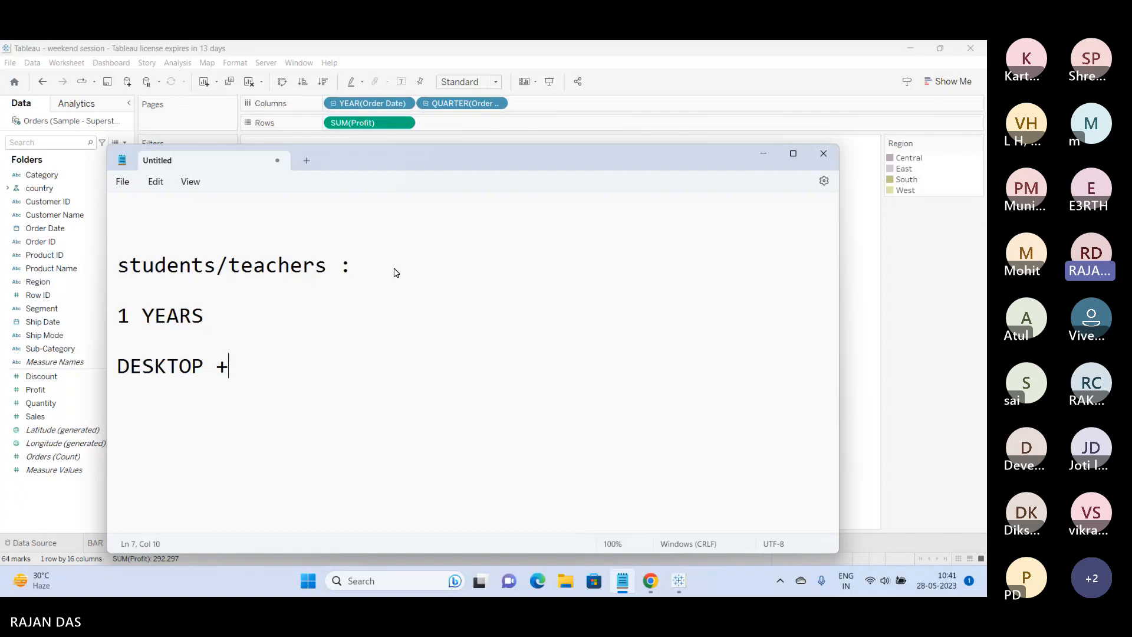
type(" PREP")
Enter a sample licence key below the "DESKTOP + PREP" line and an example person's name on the note's first line.
key("Return")
key("Return")
type("XYXYXYYXYXYX")
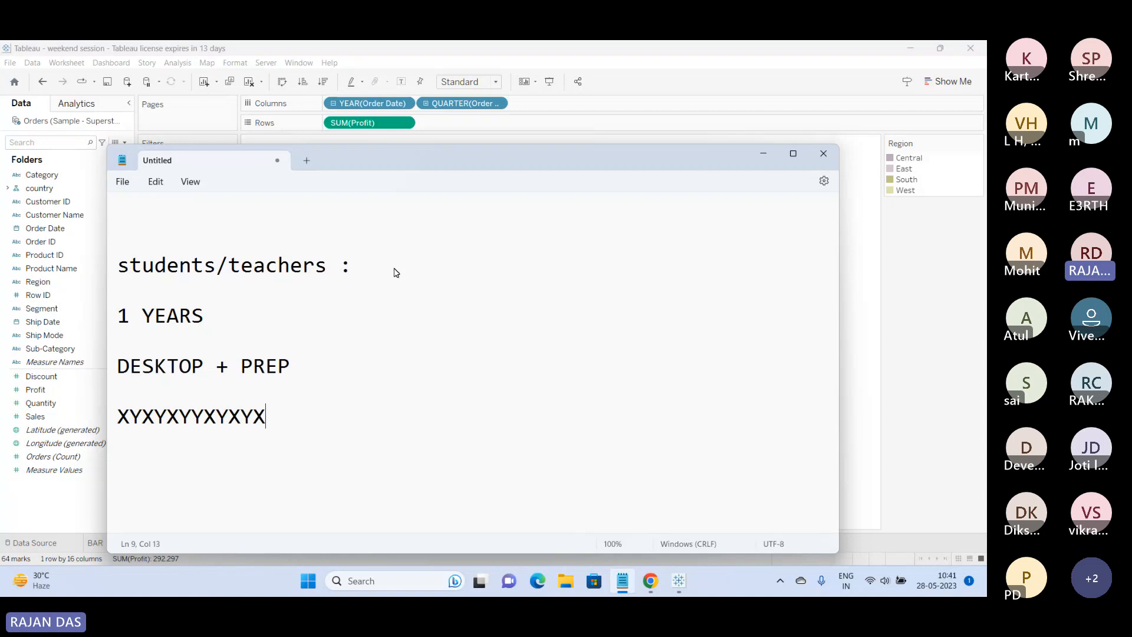
key("Return")
key("Return")
left_click(167, 217)
type("RAM")
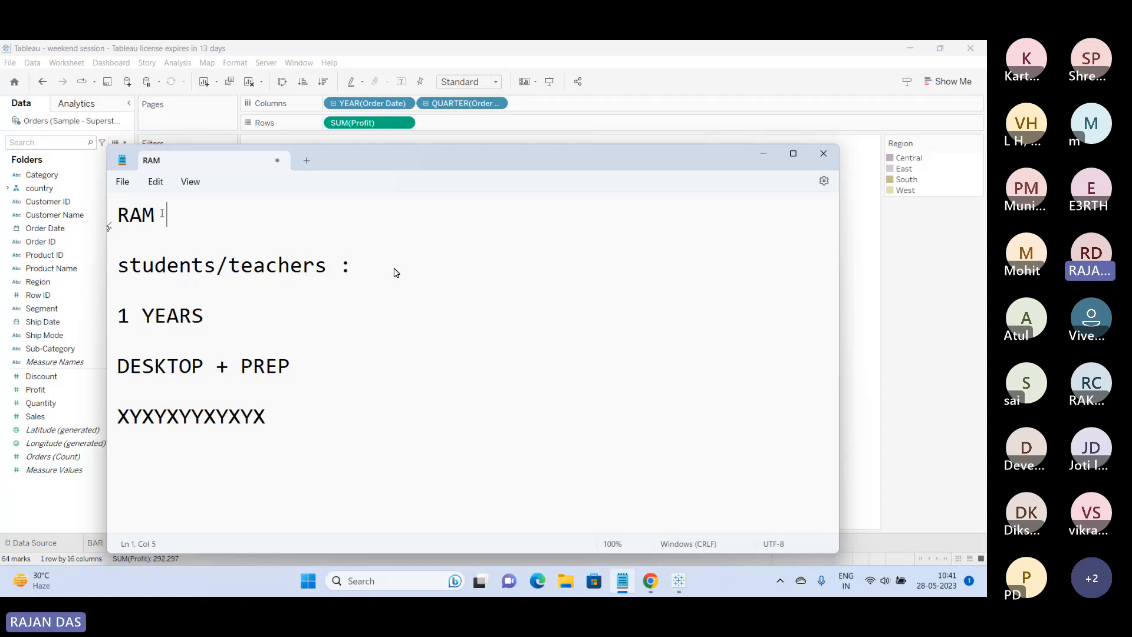
Highlight the example name, the year count and the sample licence key in the note, and minimize Notepad to return to Tableau.
left_click_drag(167, 215, 130, 215)
double_click(167, 417)
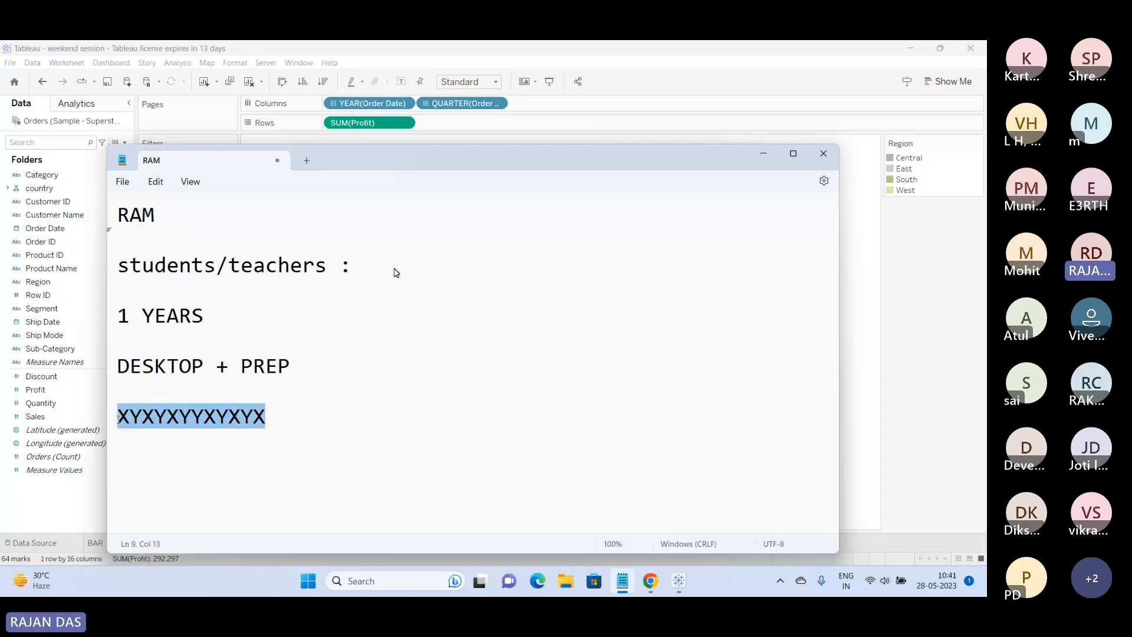
left_click(167, 431)
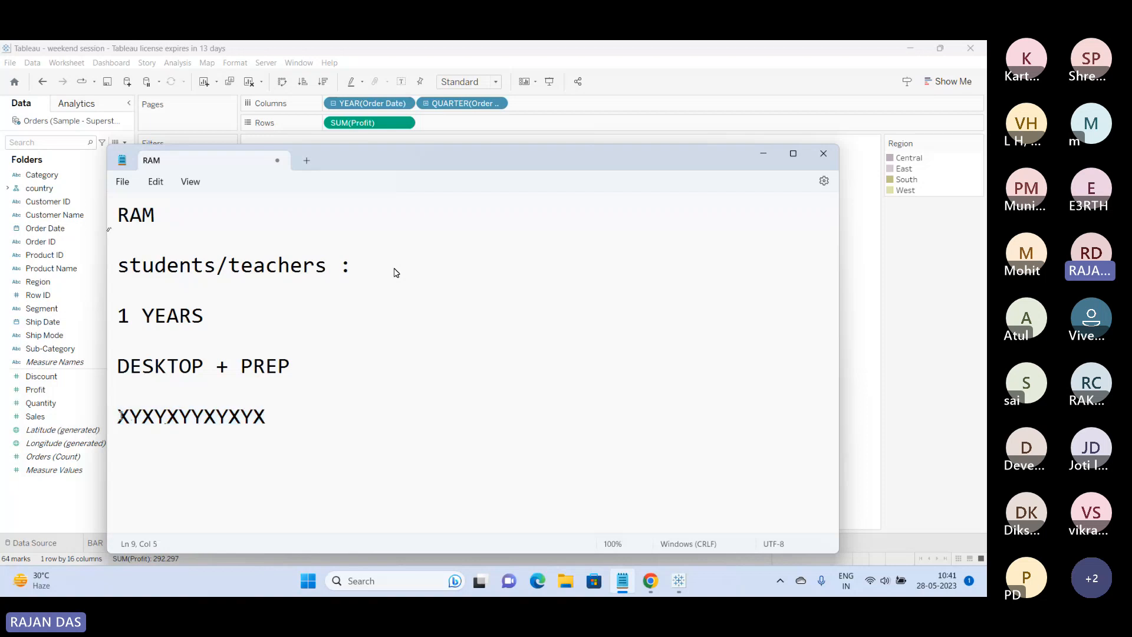
double_click(168, 432)
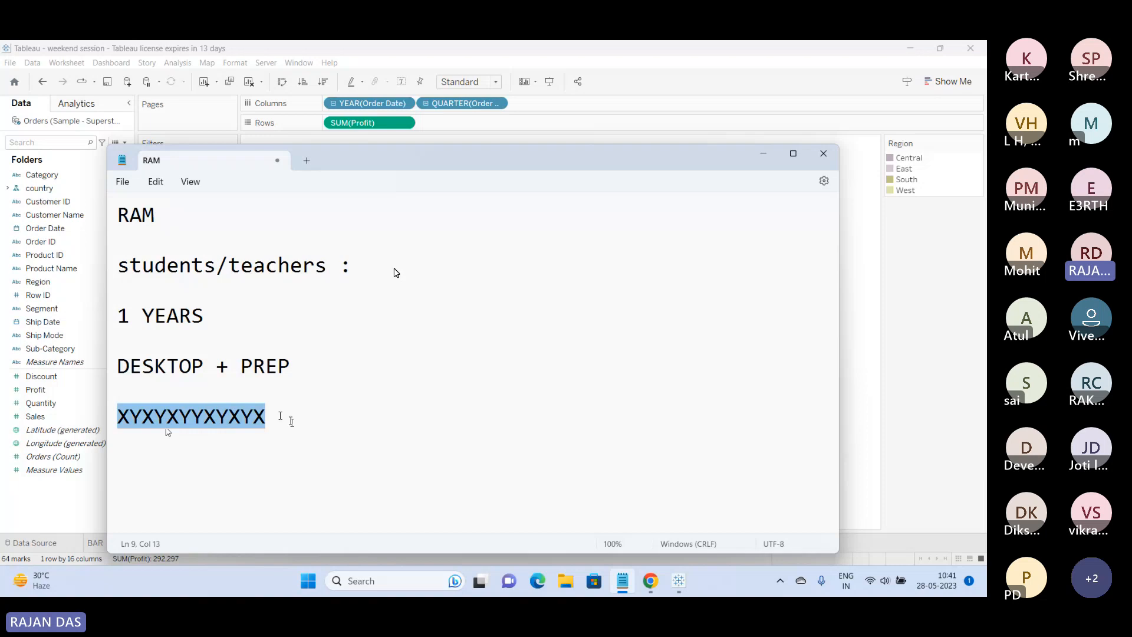
left_click(273, 408)
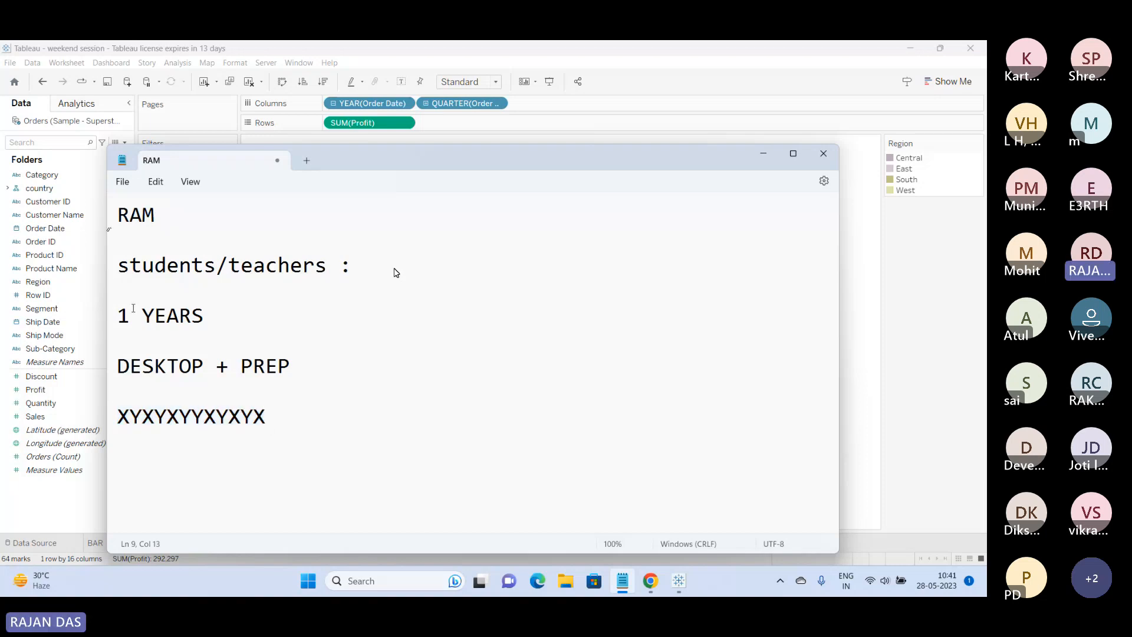
left_click_drag(134, 310, 118, 313)
left_click_drag(271, 408, 116, 414)
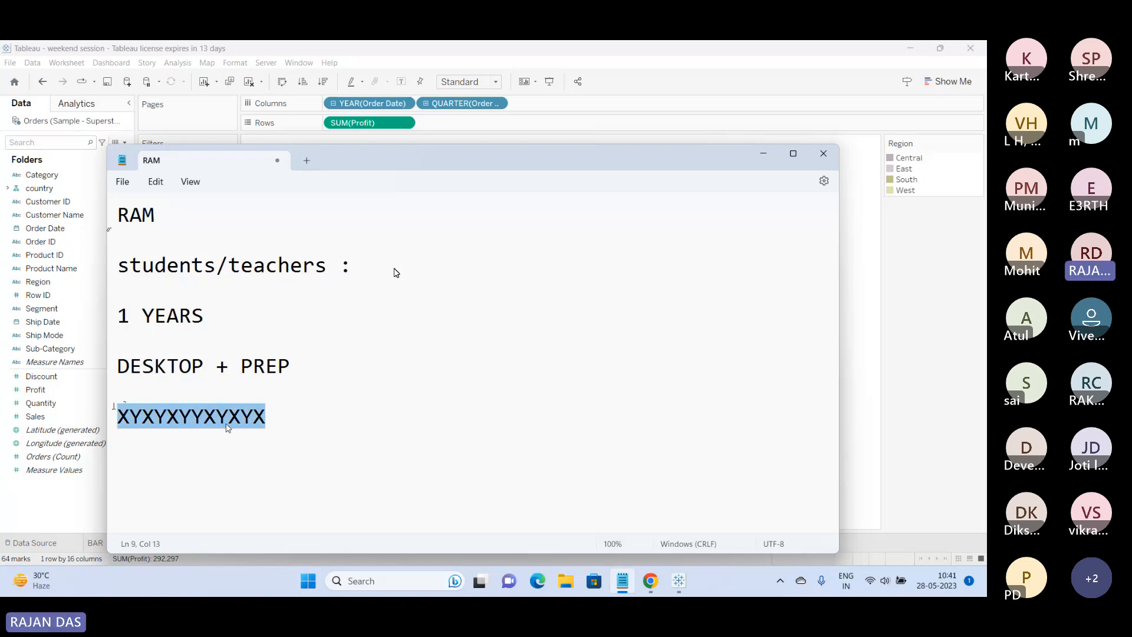
left_click(762, 153)
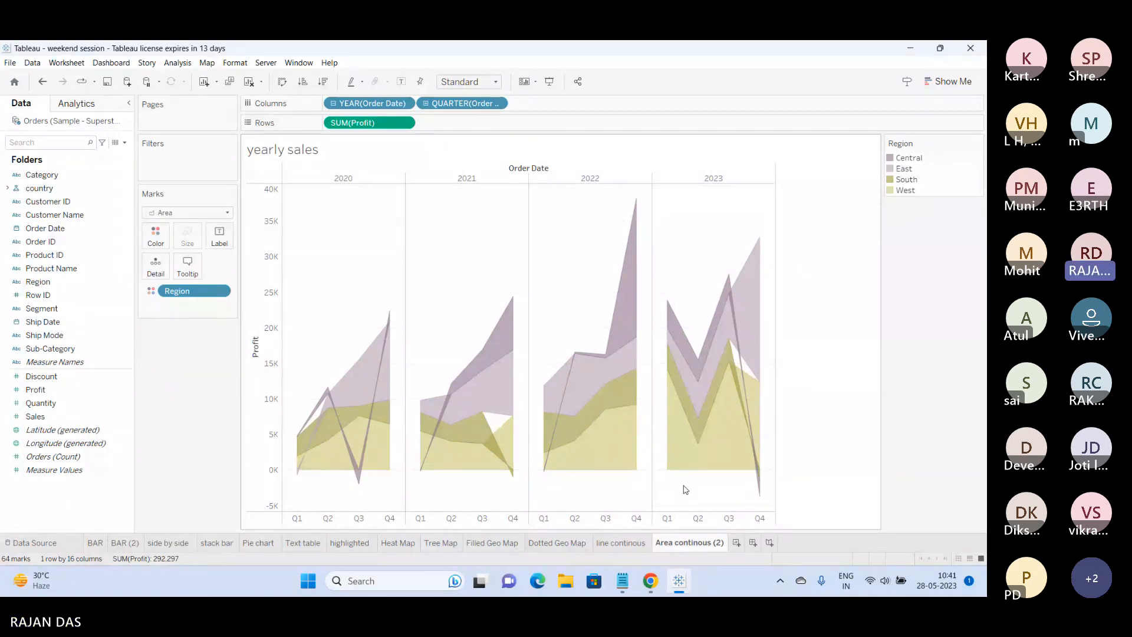
View the "line continous" worksheet and return to "Area continous (2)".
left_click(621, 542)
left_click(685, 543)
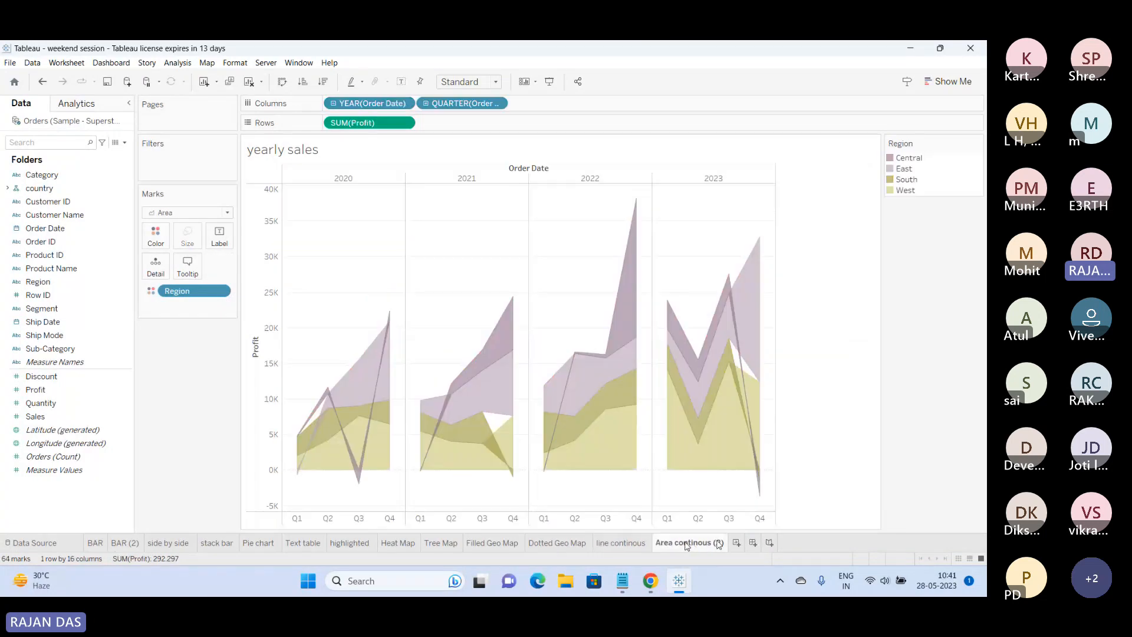
mouse_move(713, 545)
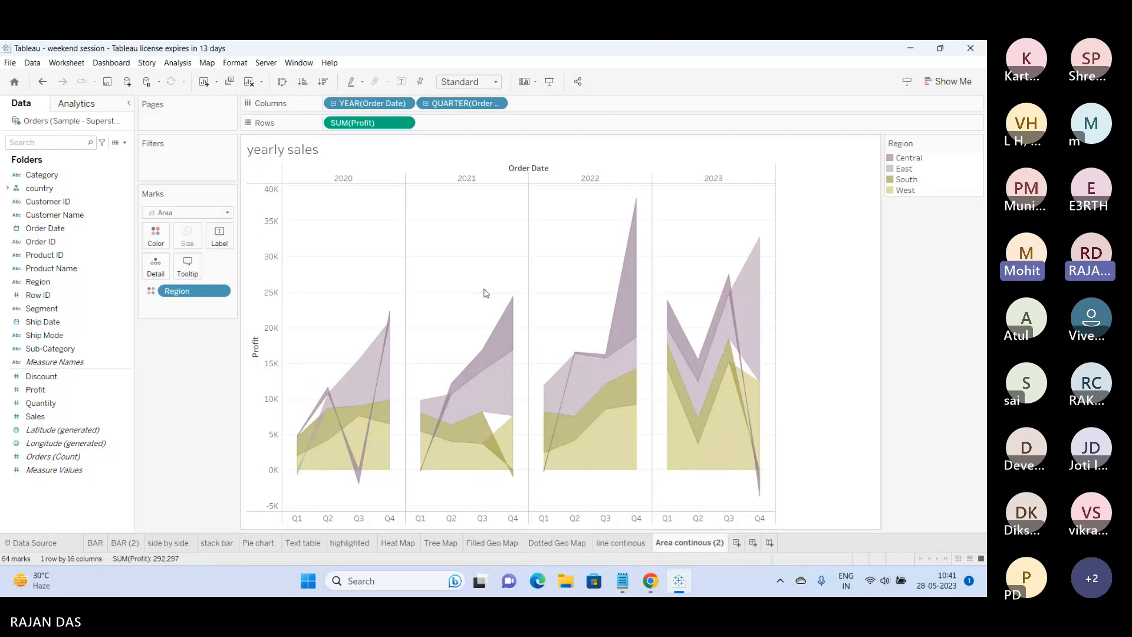
mouse_move(634, 543)
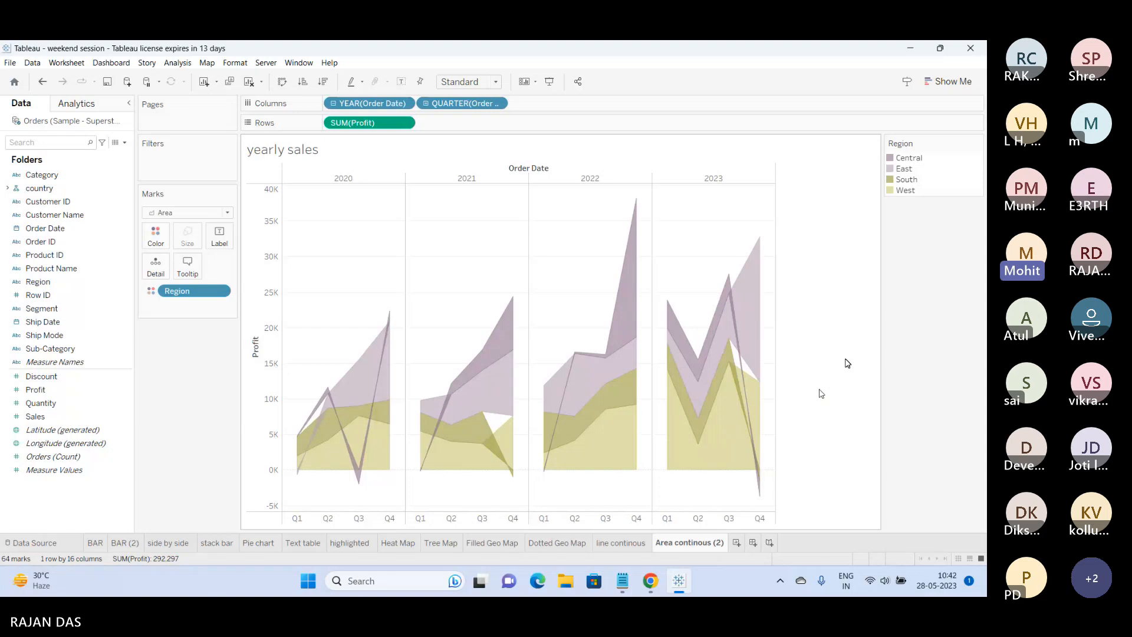
left_click(650, 580)
left_click(579, 523)
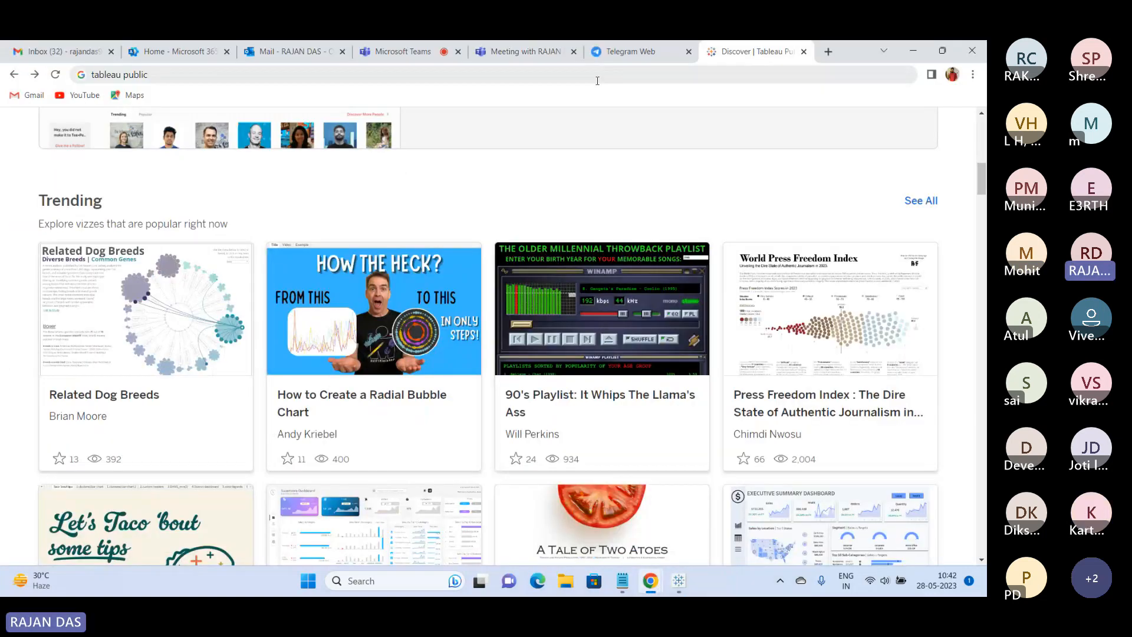
left_click(597, 79)
type("TABL")
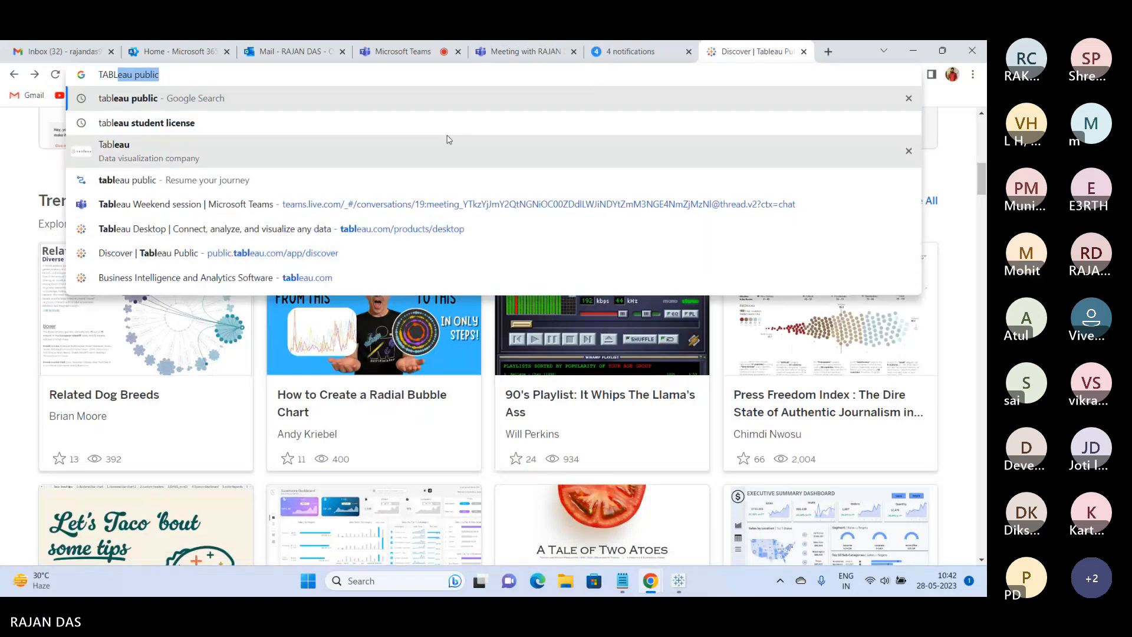
left_click(914, 51)
left_click(329, 63)
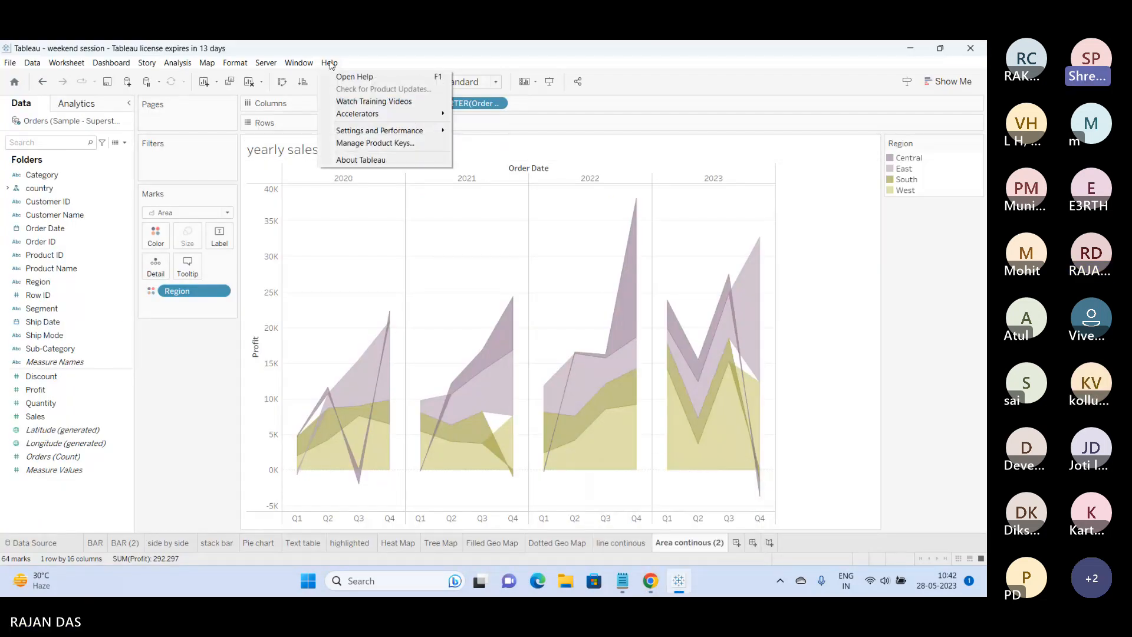
Switch to Chrome and search the web for "tableau certification".
left_click(650, 581)
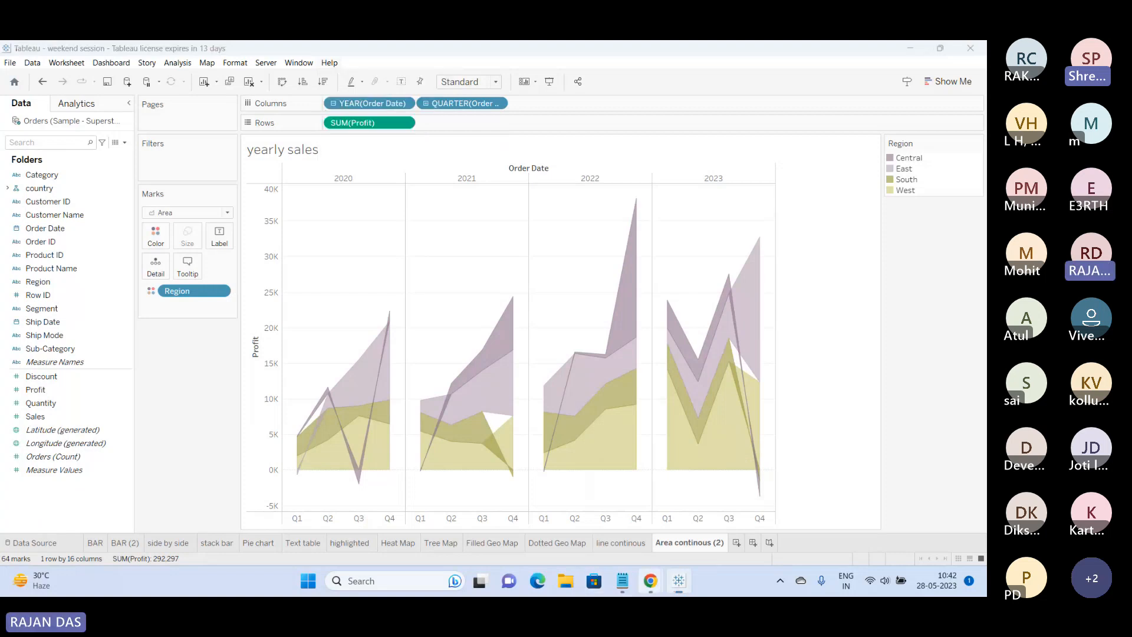
left_click(564, 529)
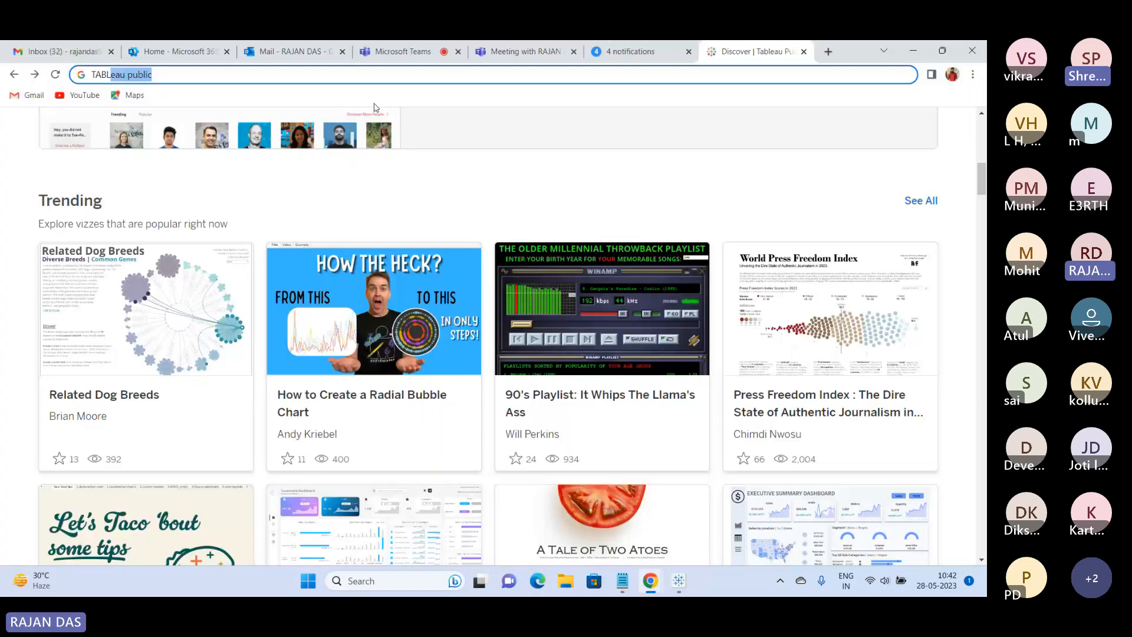
key("BackSpace")
key("BackSpace")
key("BackSpace")
key("BackSpace")
type("A")
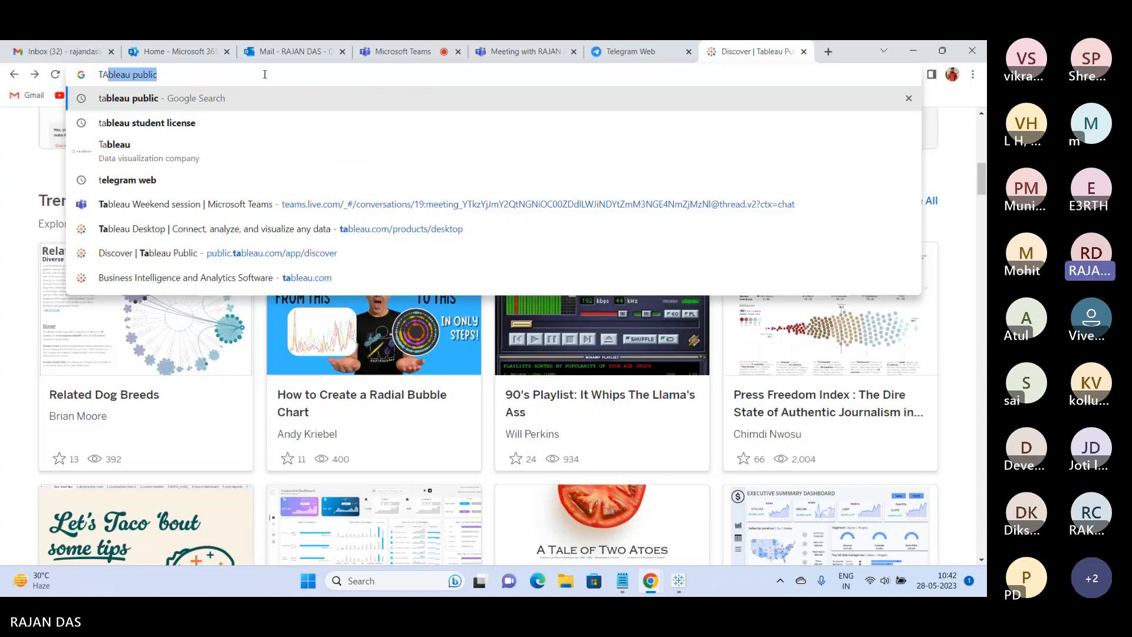
type("BLEAU CERTI")
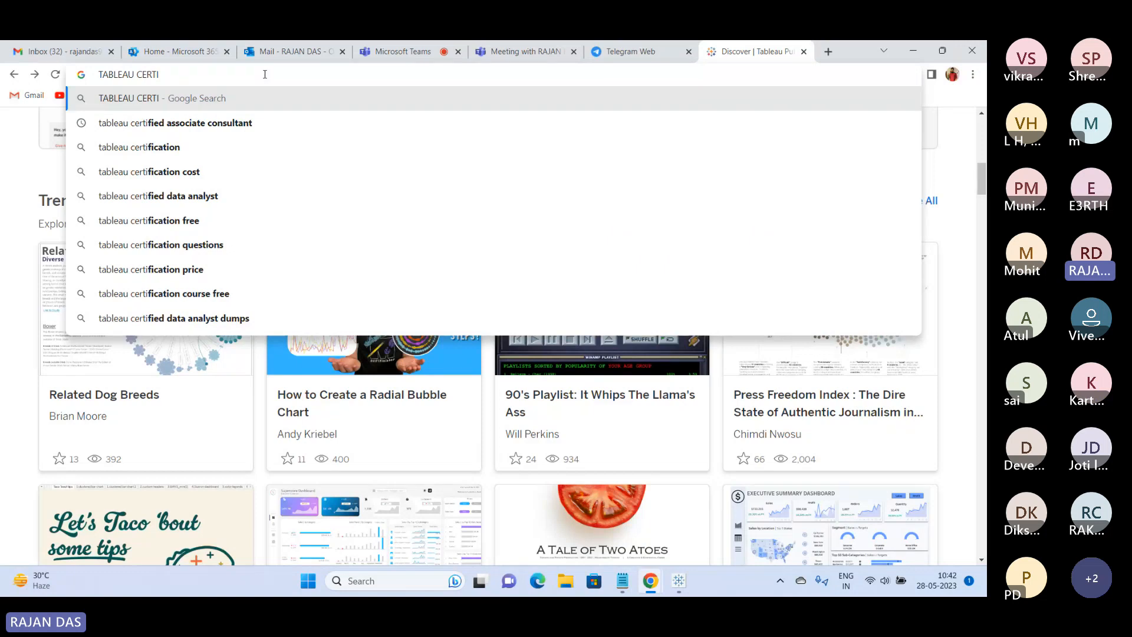
key("Down")
key("Down")
key("Return")
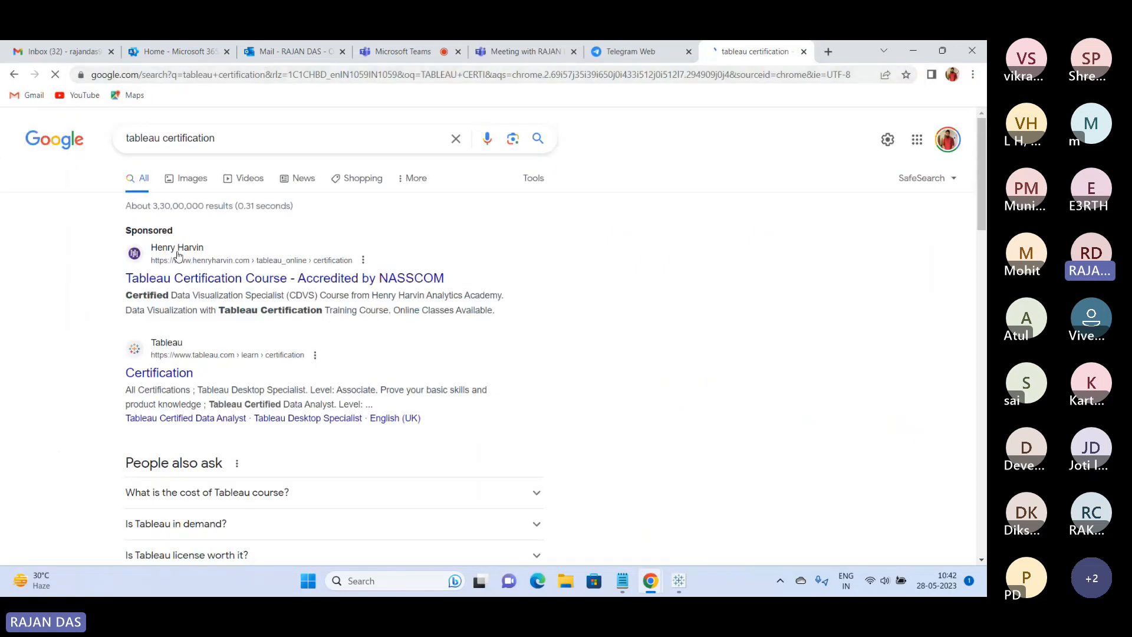
Open Tableau's official Certification page from the search results and view its All Certifications section.
scroll(333, 286, "down", 3)
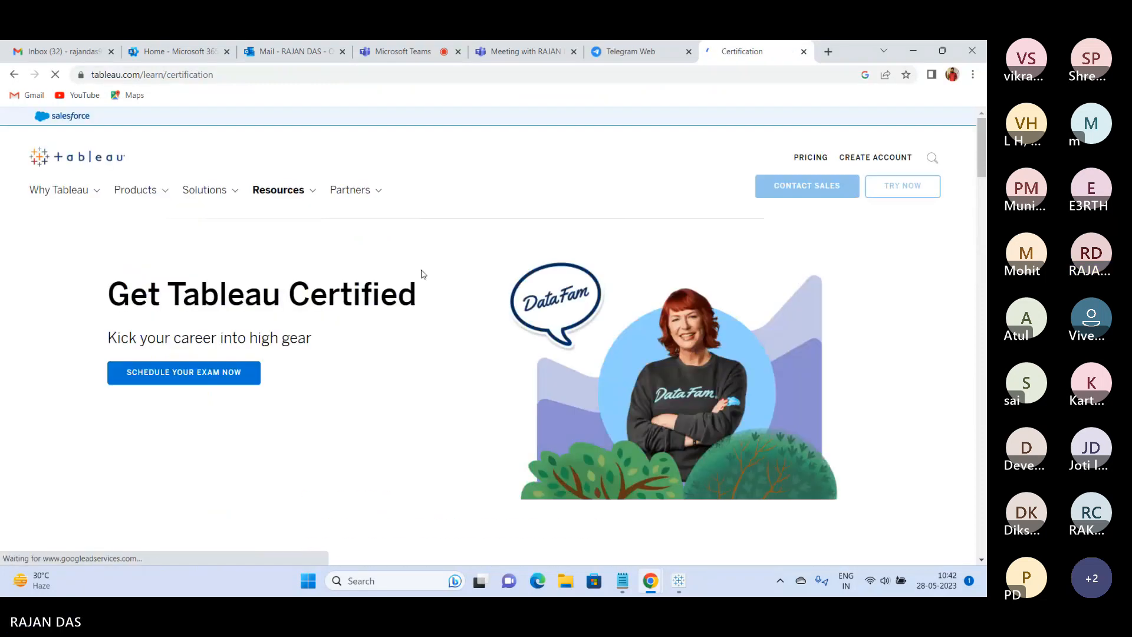
scroll(422, 274, "down", 8)
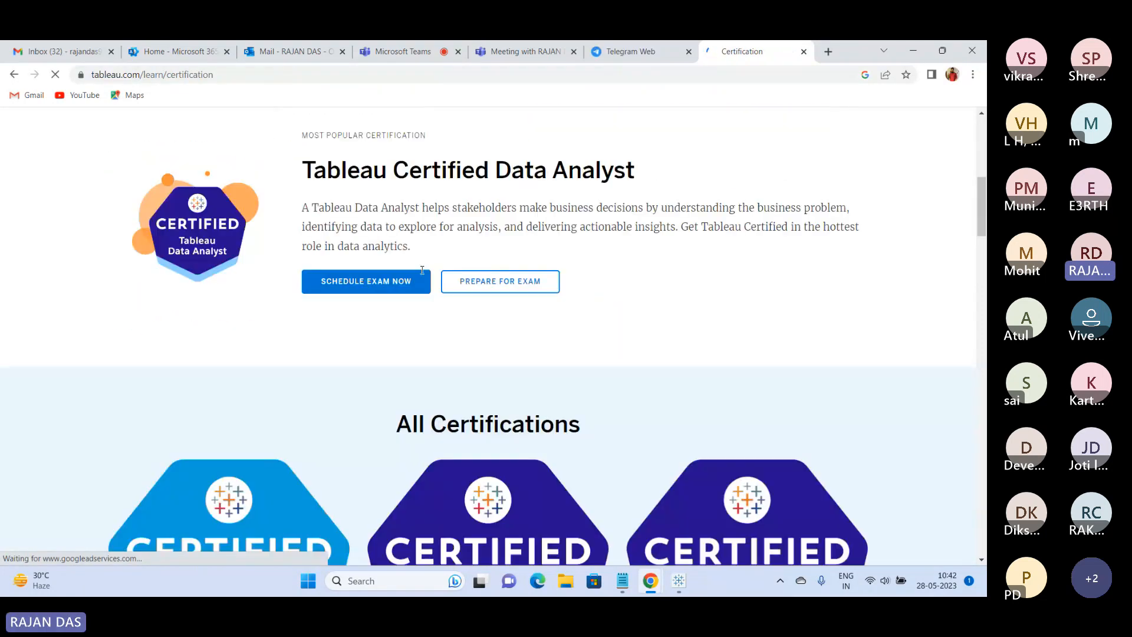
scroll(233, 316, "down", 4)
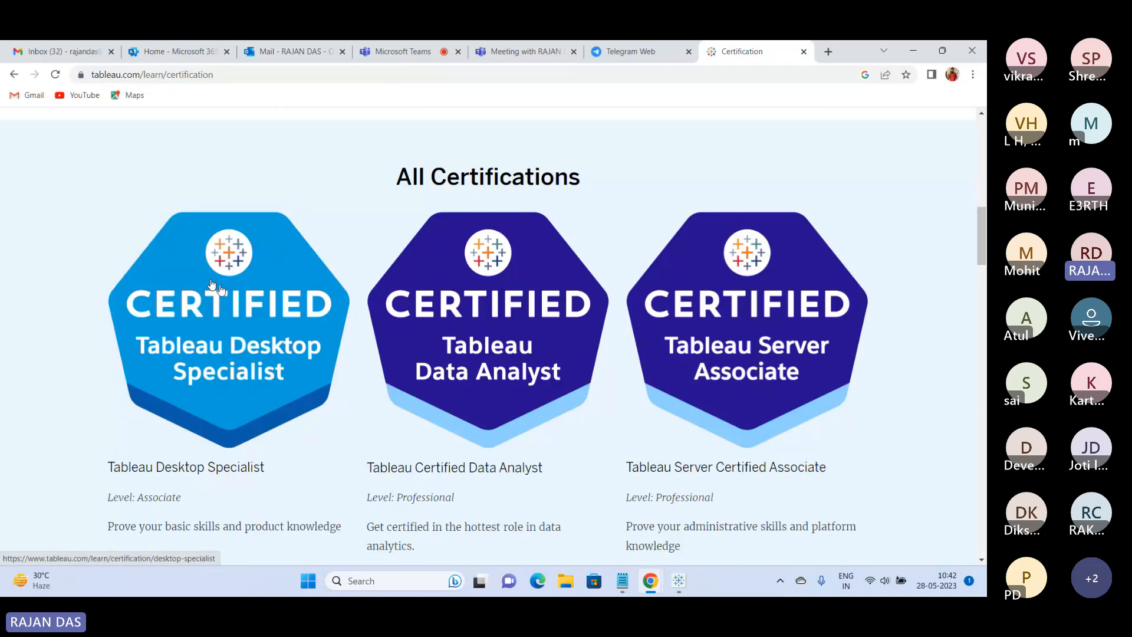
Open the Tableau Desktop Specialist exam page, dismiss the pricing calculator pop-up and highlight the exam fee.
scroll(232, 353, "down", 1)
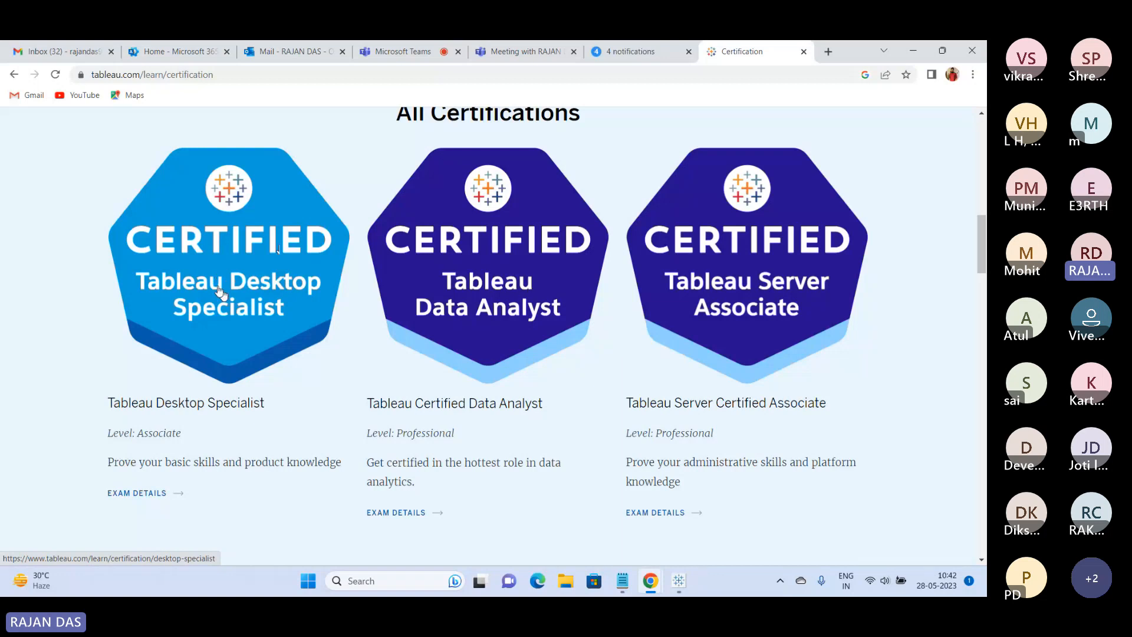
scroll(220, 290, "down", 1)
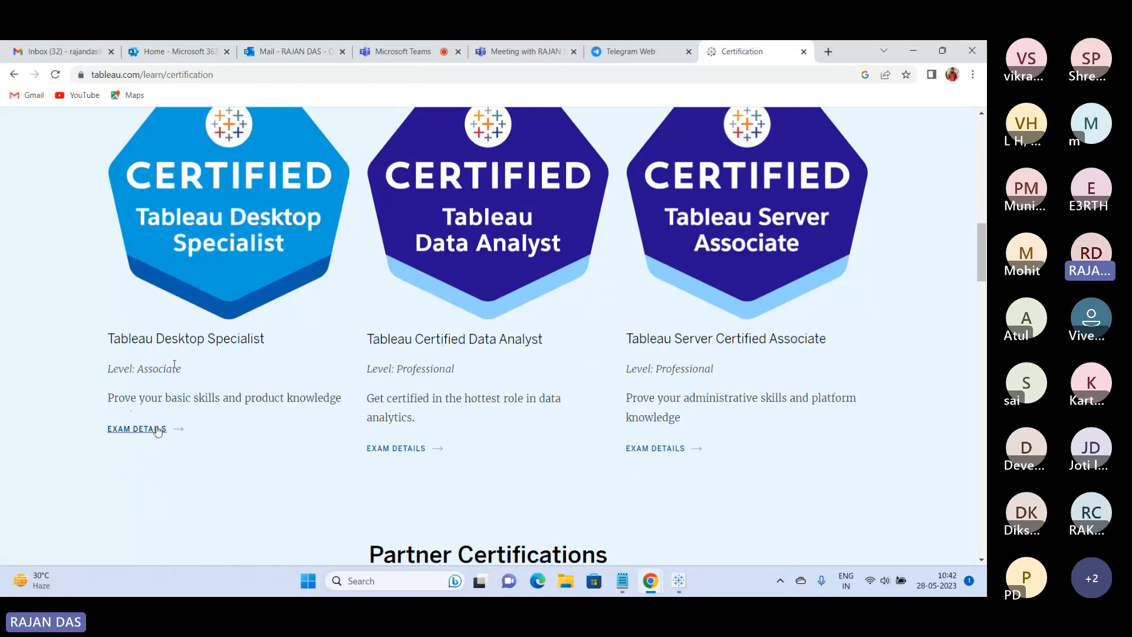
left_click(218, 220)
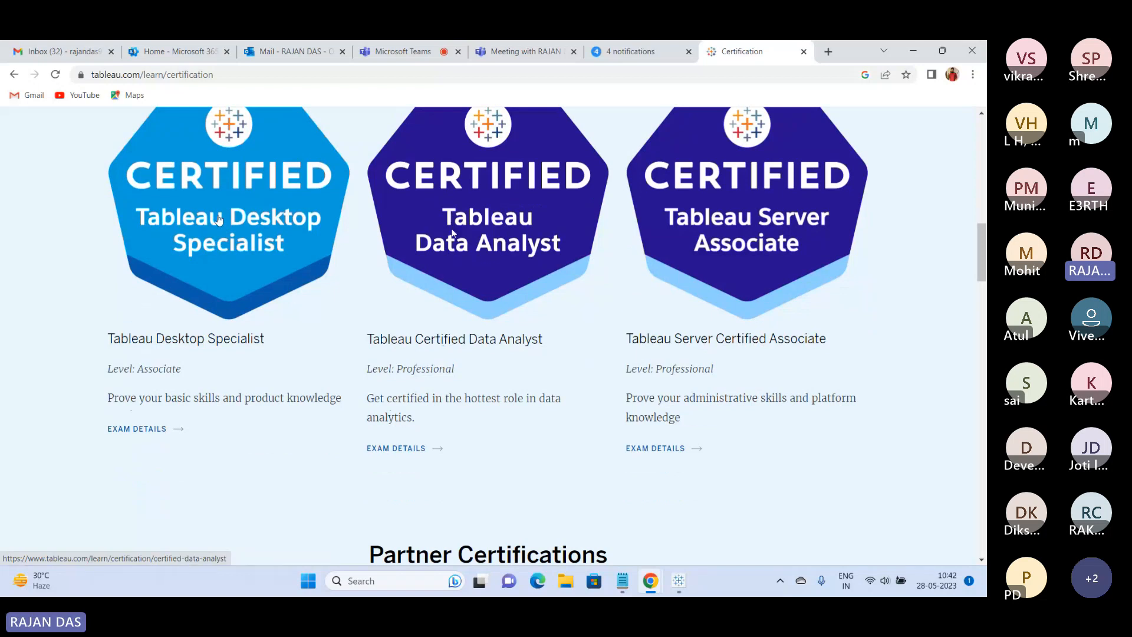
scroll(433, 261, "down", 5)
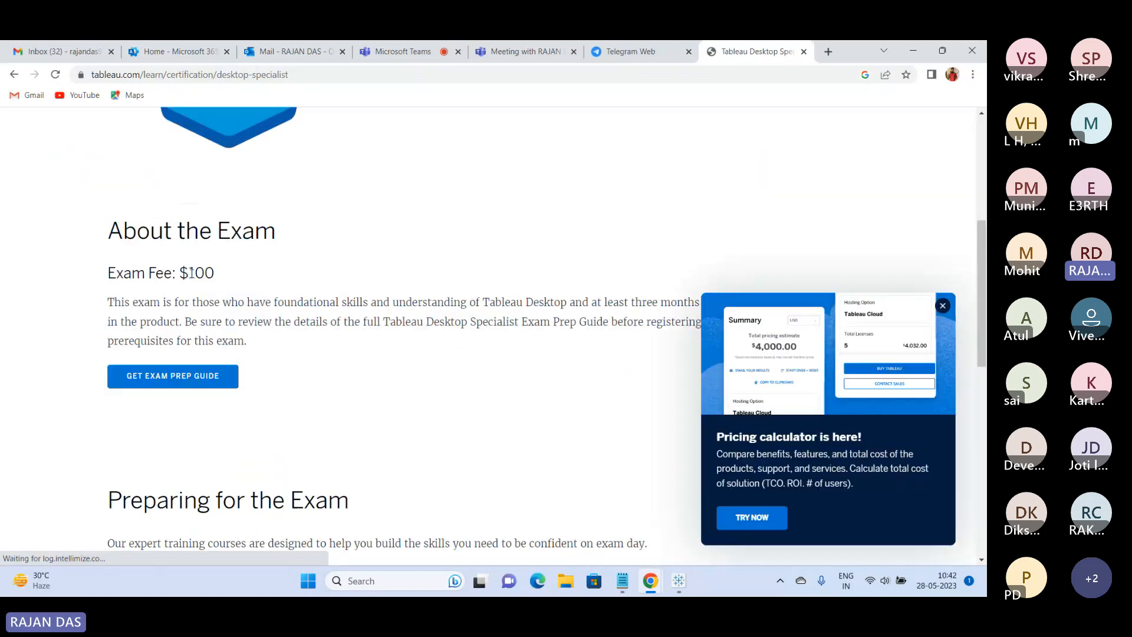
left_click_drag(188, 273, 218, 275)
left_click(943, 306)
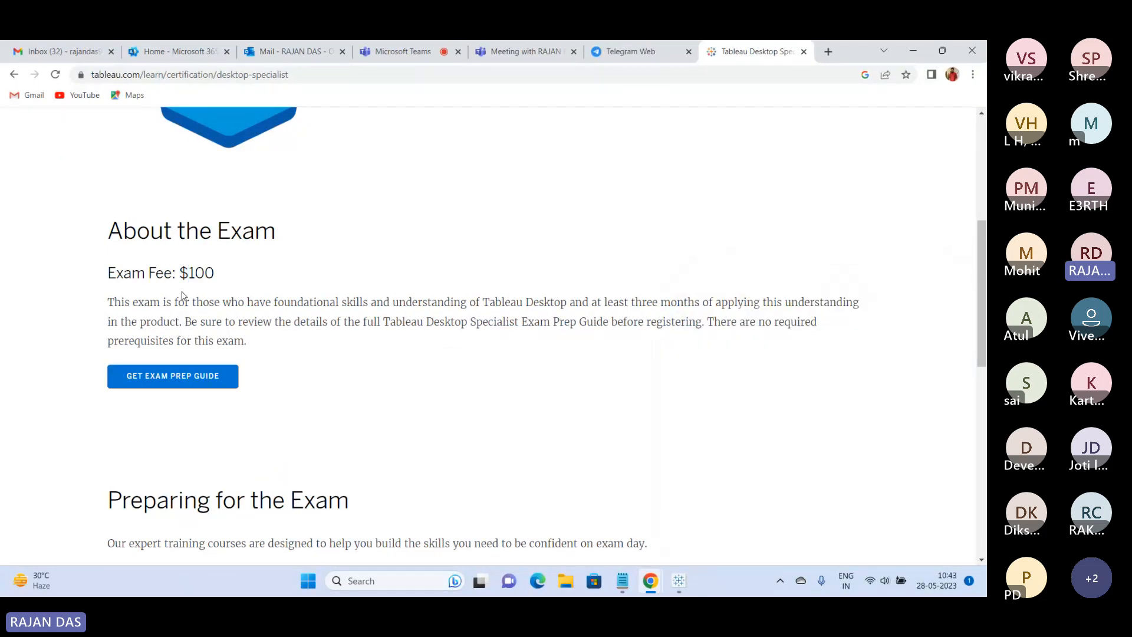
left_click_drag(179, 273, 217, 274)
Review the Preparing for the Exam section and open the Desktop I: Fundamentals course page.
scroll(340, 281, "down", 5)
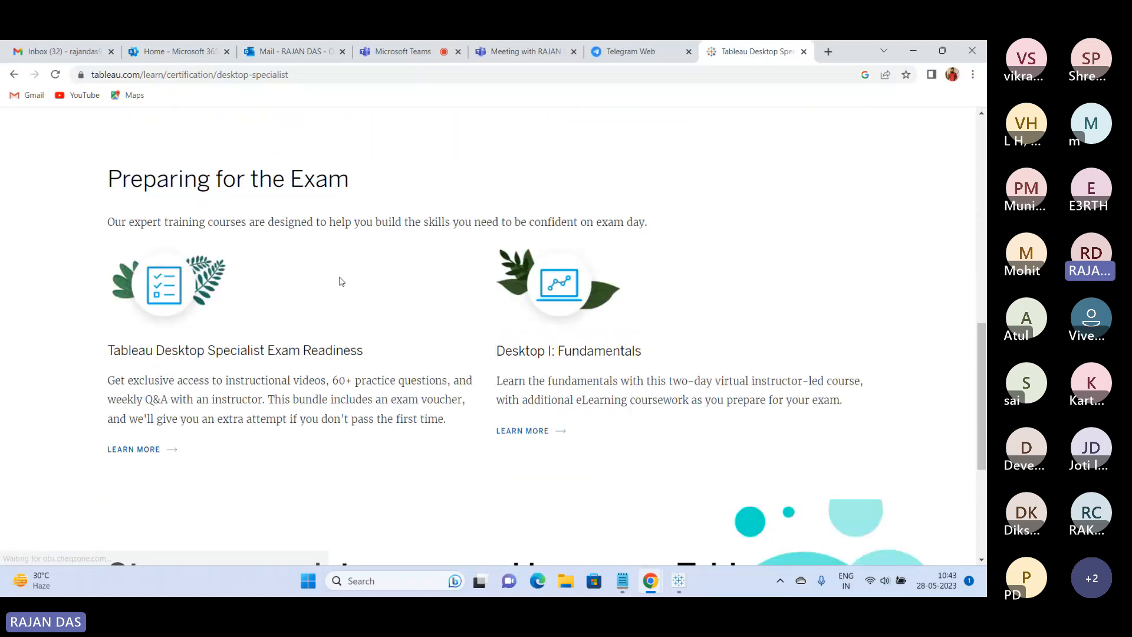
scroll(341, 281, "down", 2)
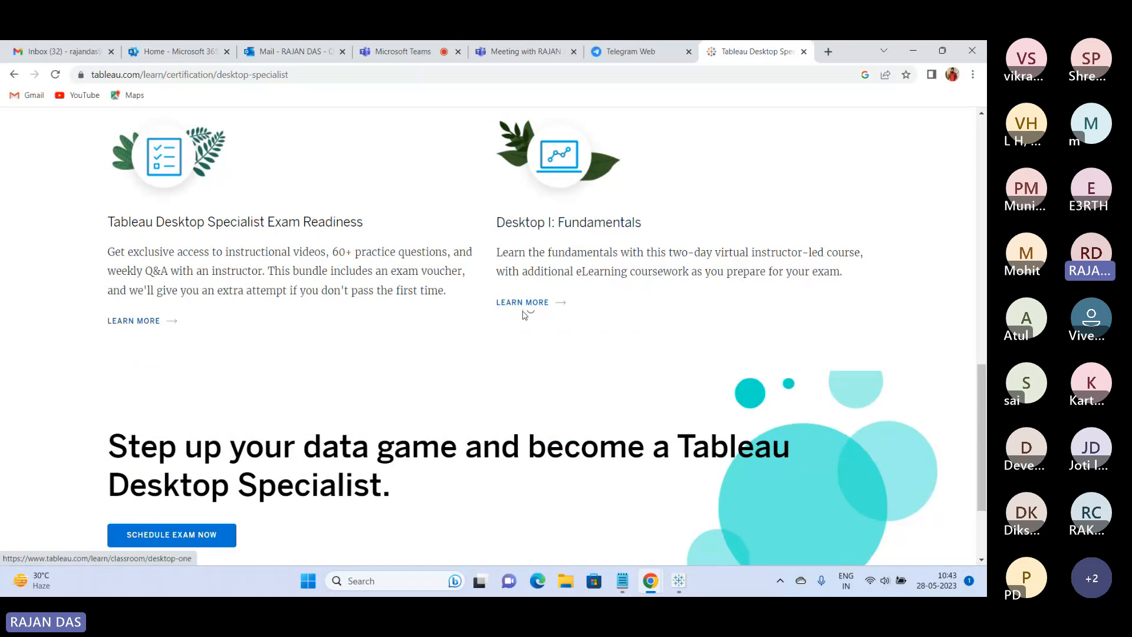
scroll(524, 314, "down", 2)
scroll(519, 330, "up", 3)
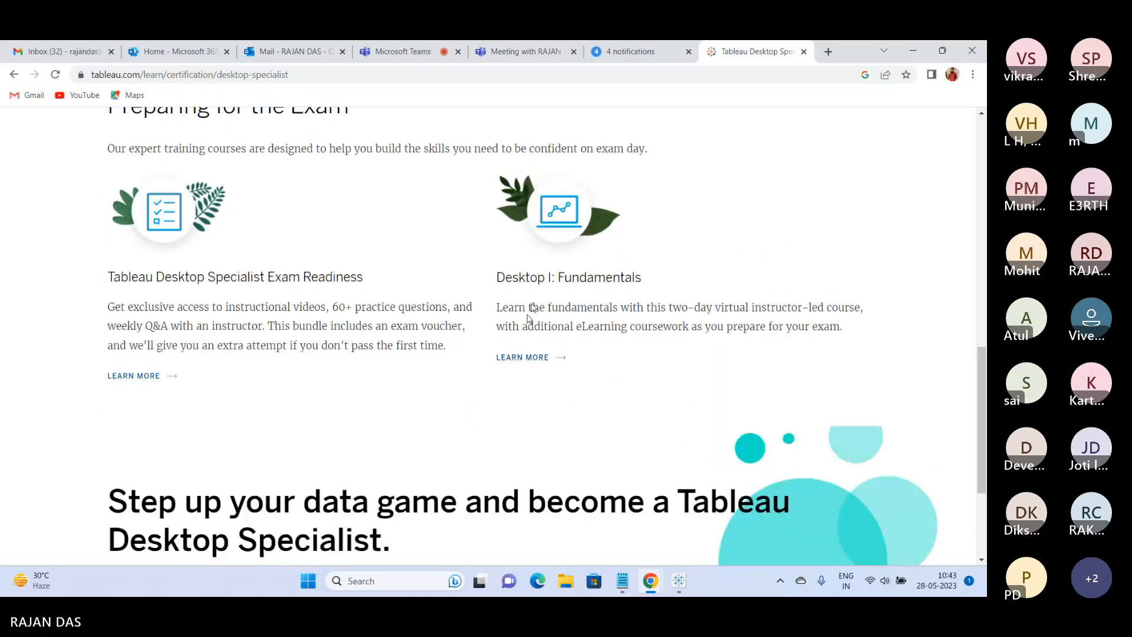
left_click(532, 307)
Open the course's full description in Trailhead Academy and dismiss the prompt asking how to proceed.
scroll(568, 334, "down", 5)
scroll(570, 339, "down", 3)
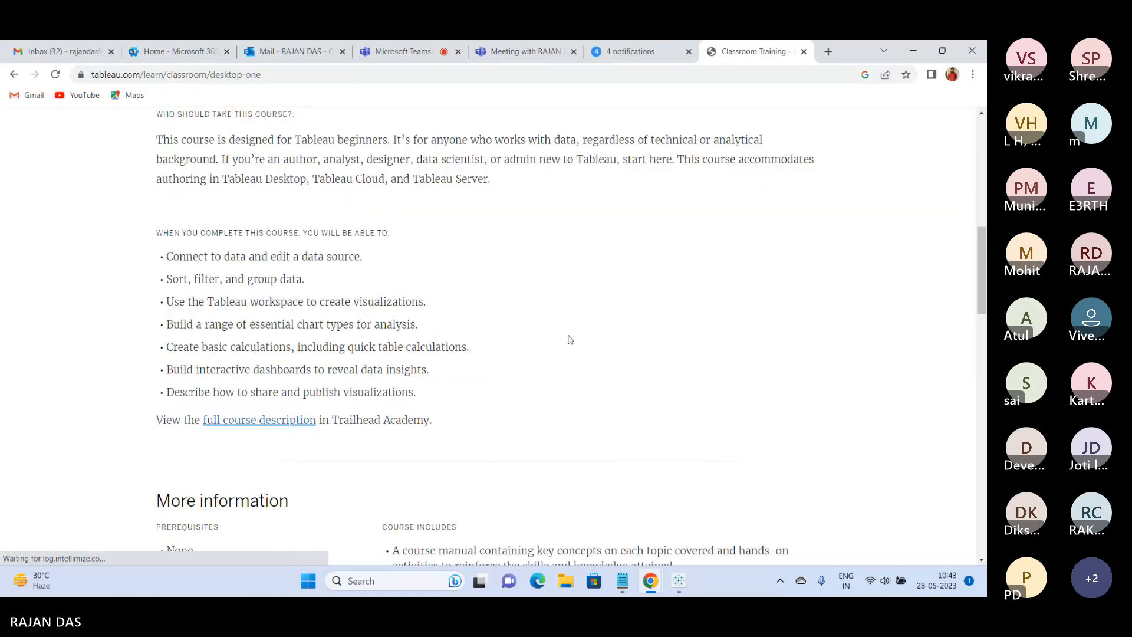
left_click(252, 421)
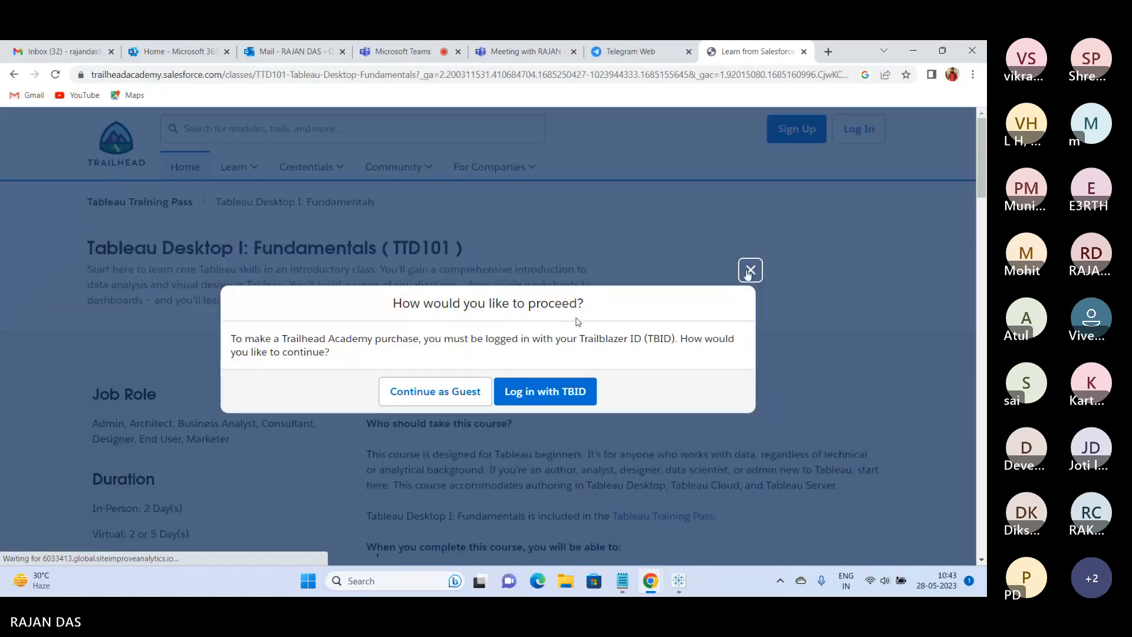
left_click(747, 271)
Review the course overview and highlight its learning outcomes on data sources, visualizations, chart types and calculations.
scroll(492, 316, "down", 2)
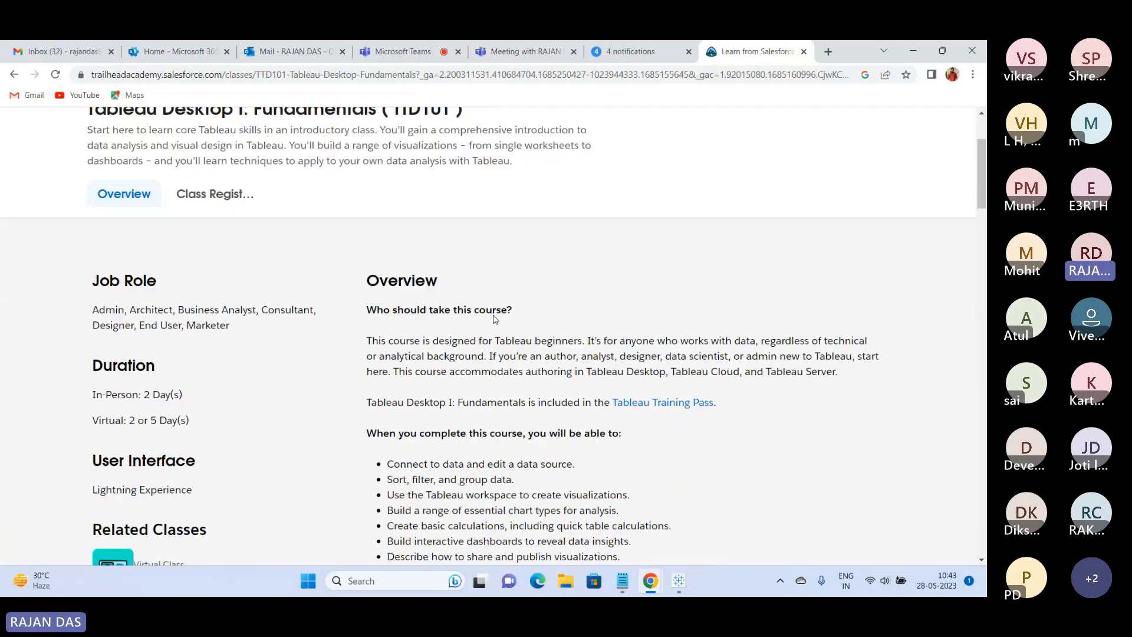
scroll(495, 319, "down", 3)
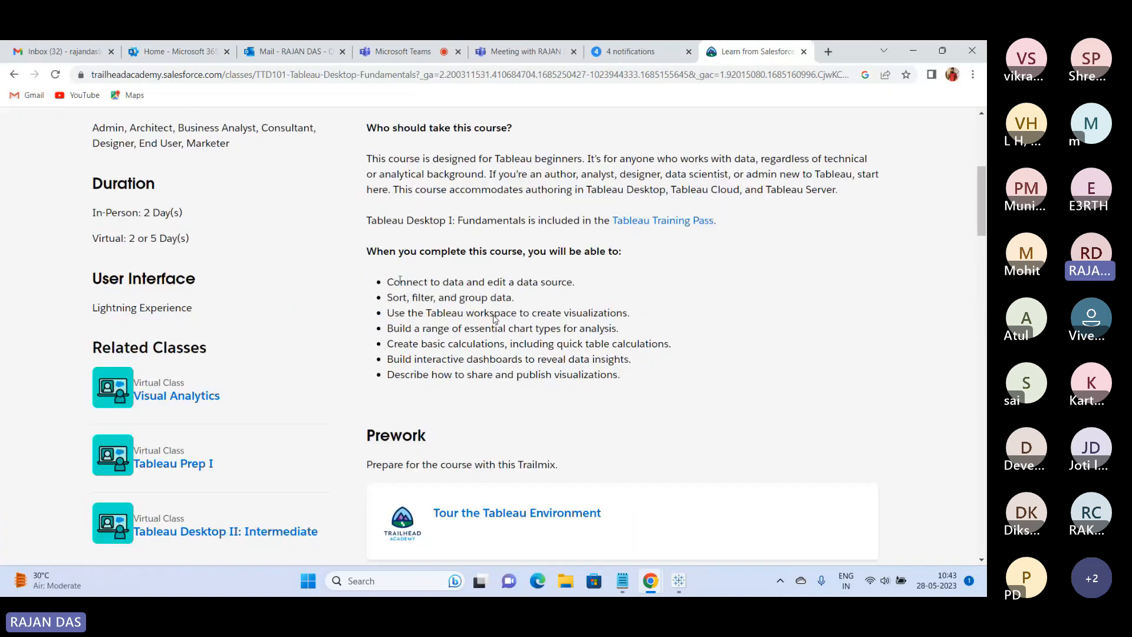
left_click_drag(405, 282, 575, 282)
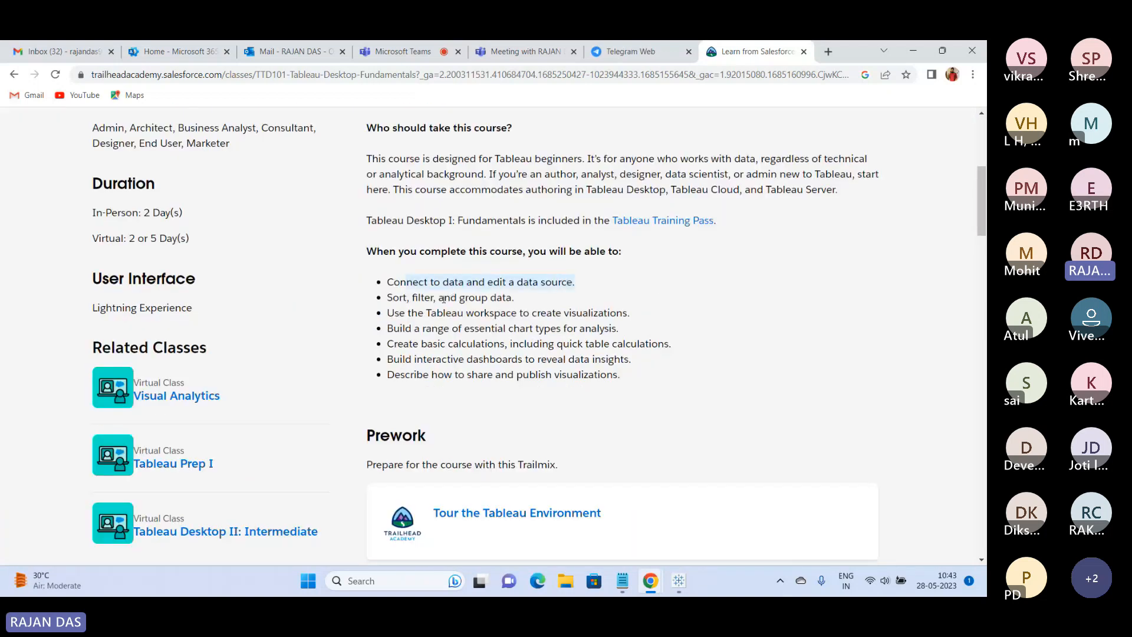
left_click_drag(450, 220, 512, 221)
left_click_drag(409, 298, 627, 313)
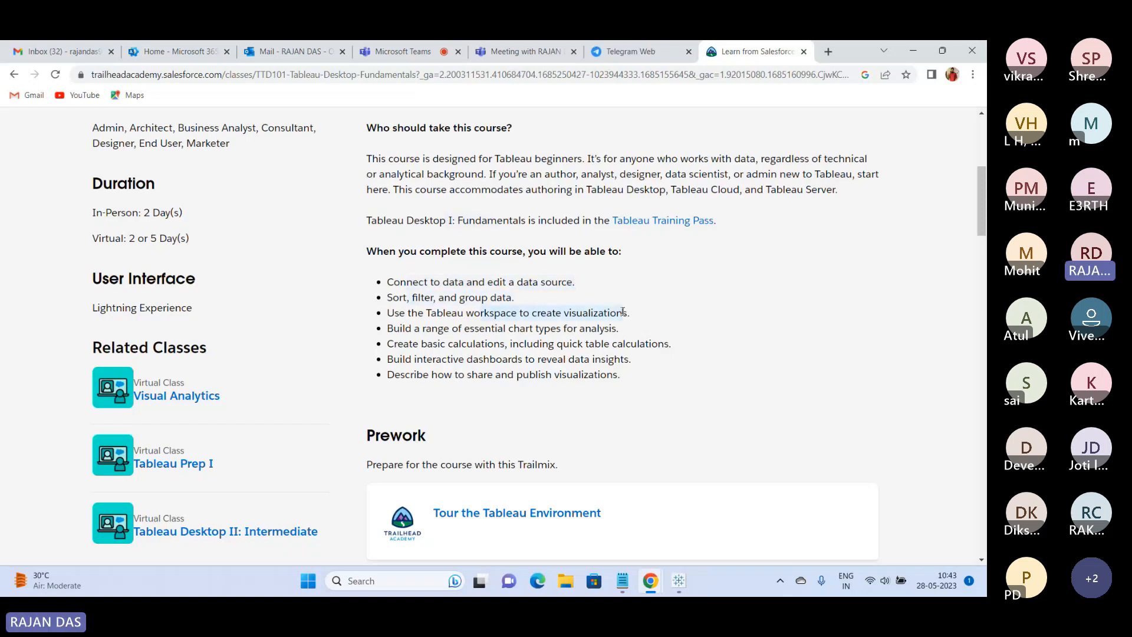
mouse_move(464, 328)
left_mouse_down()
mouse_move(602, 330)
mouse_move(476, 345)
left_mouse_up()
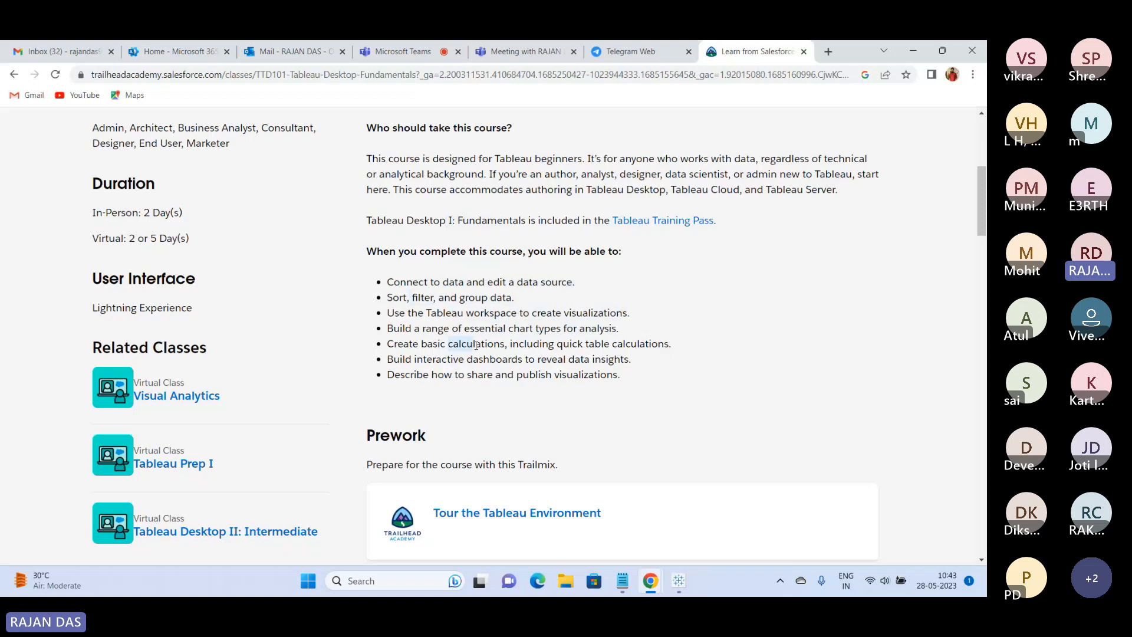
left_click_drag(583, 344, 670, 345)
View the Class Registration section and highlight the third virtual class's title and price.
scroll(538, 350, "down", 7)
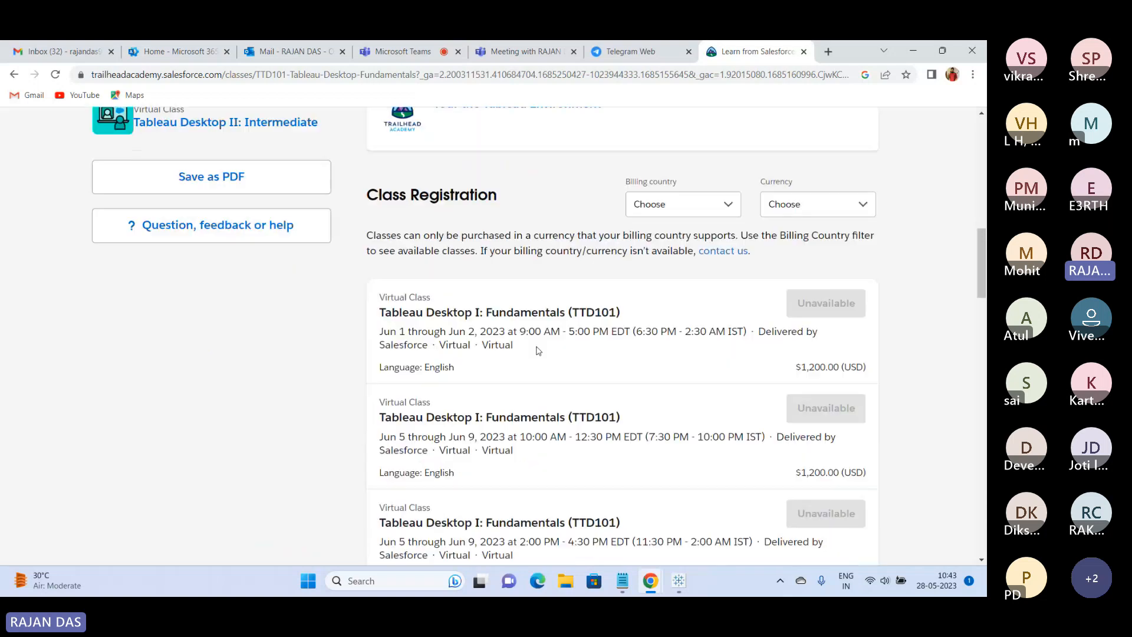
scroll(537, 350, "down", 1)
scroll(537, 350, "down", 3)
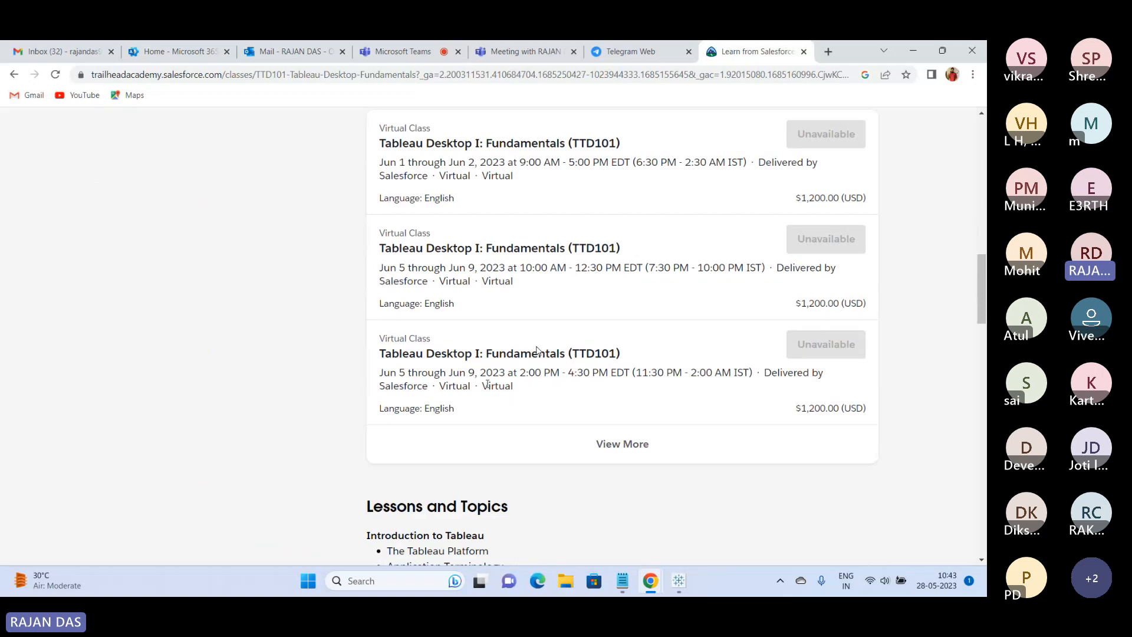
left_click_drag(380, 354, 570, 360)
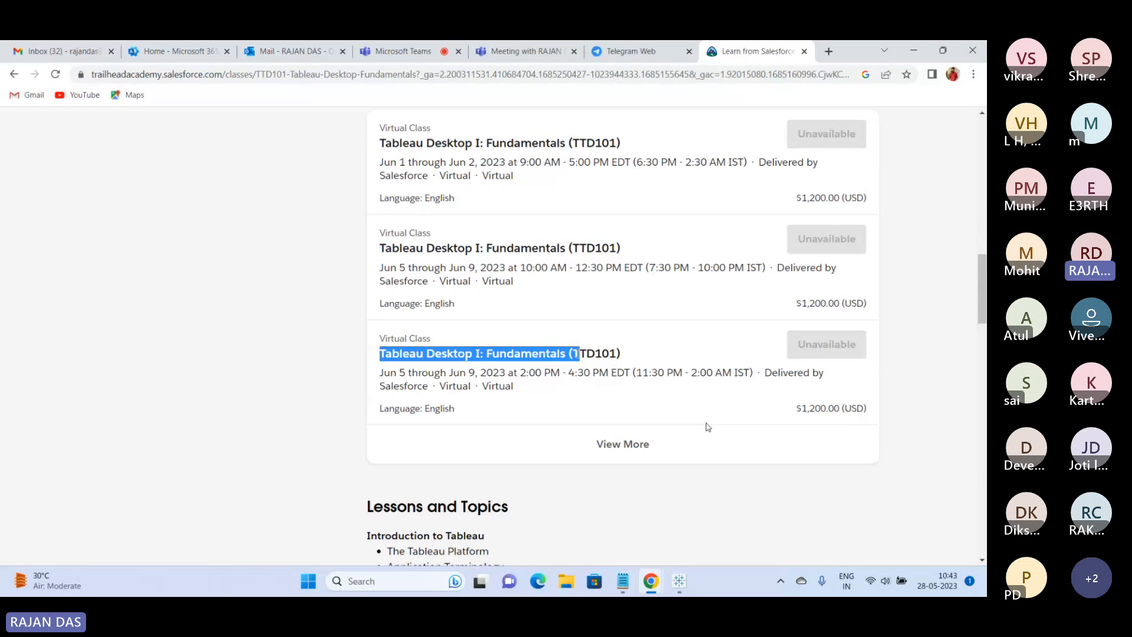
scroll(806, 418, "up", 1)
left_click_drag(795, 473, 843, 474)
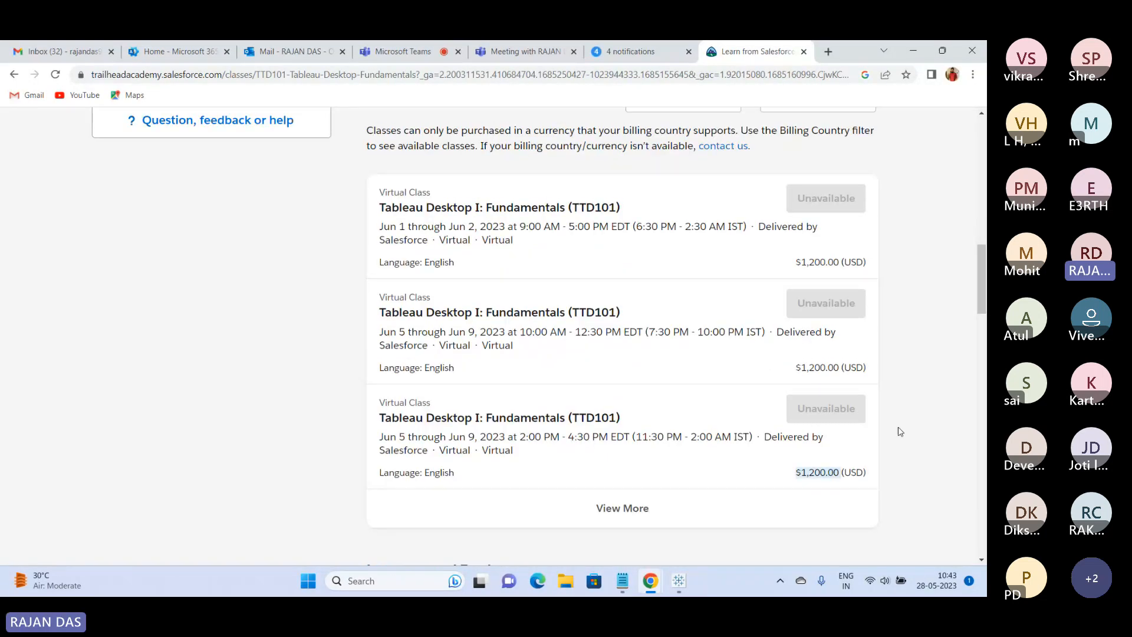
Look over the course overview again and highlight the first virtual class's price under Class Registration.
scroll(648, 426, "up", 6)
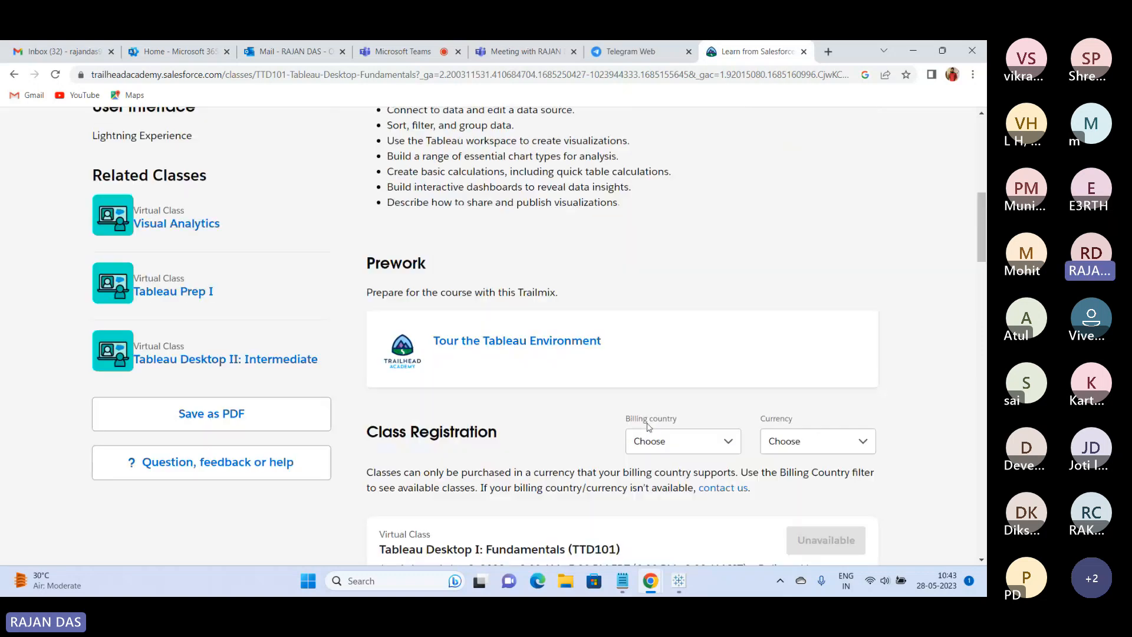
scroll(648, 426, "up", 4)
scroll(649, 424, "down", 9)
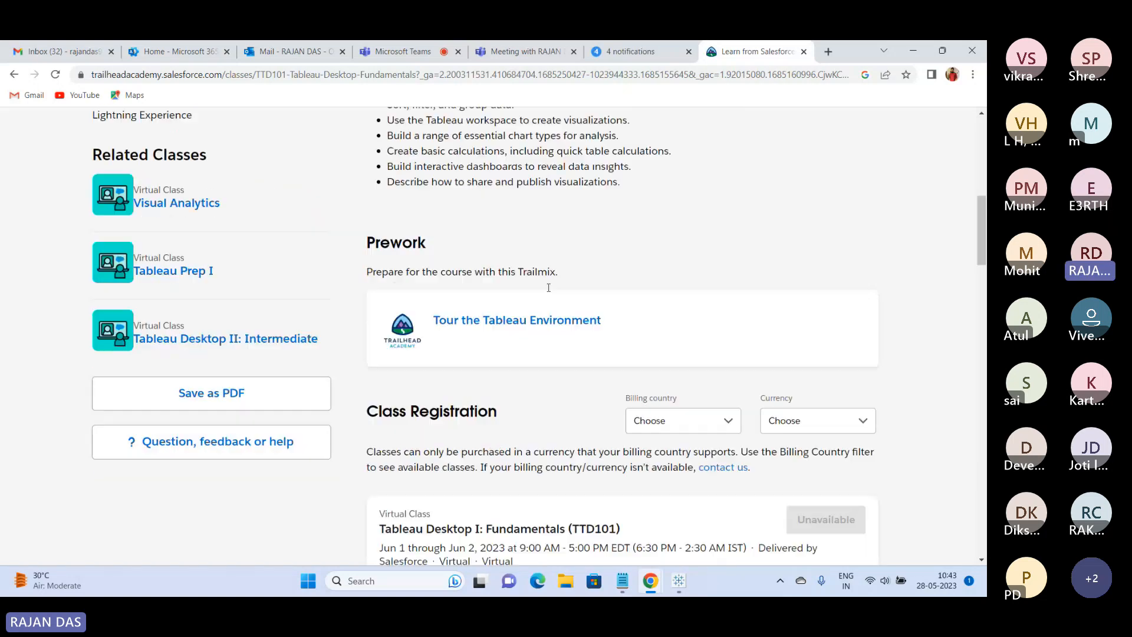
left_click_drag(795, 327, 825, 327)
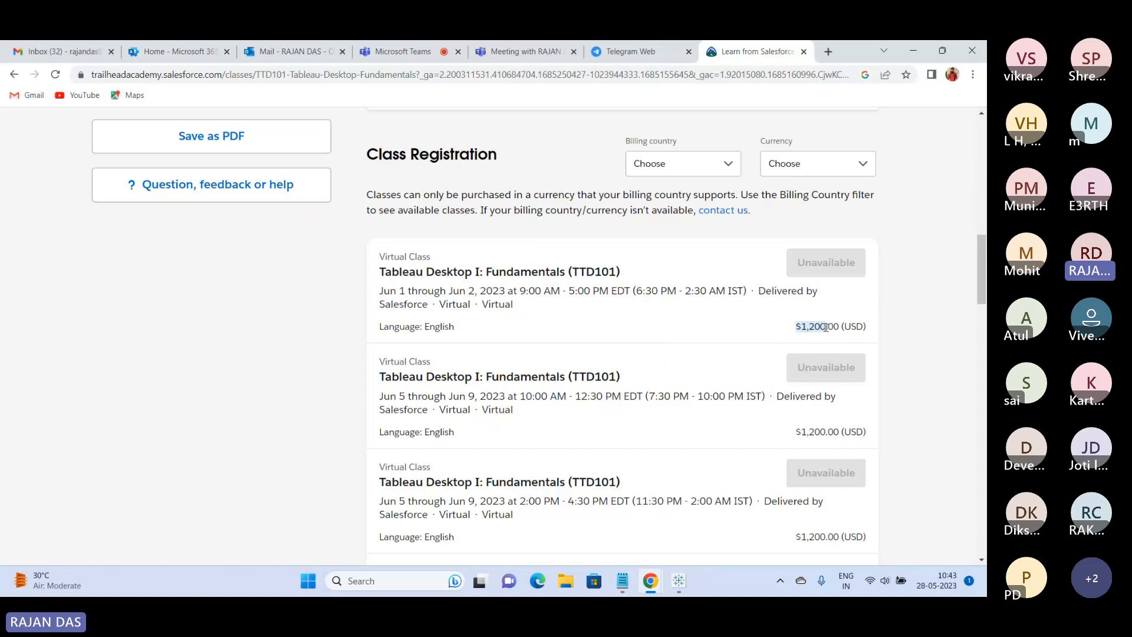
left_click(786, 294)
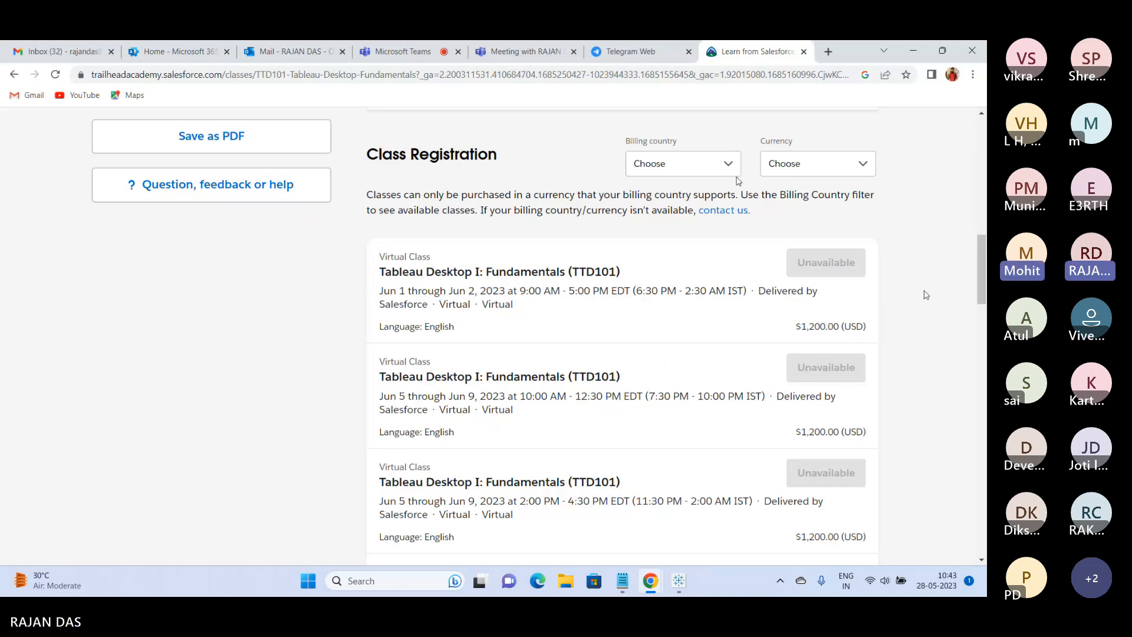
Leave the Trailhead course page and go back to the three main badges on Tableau's Certification page.
scroll(731, 177, "up", 5)
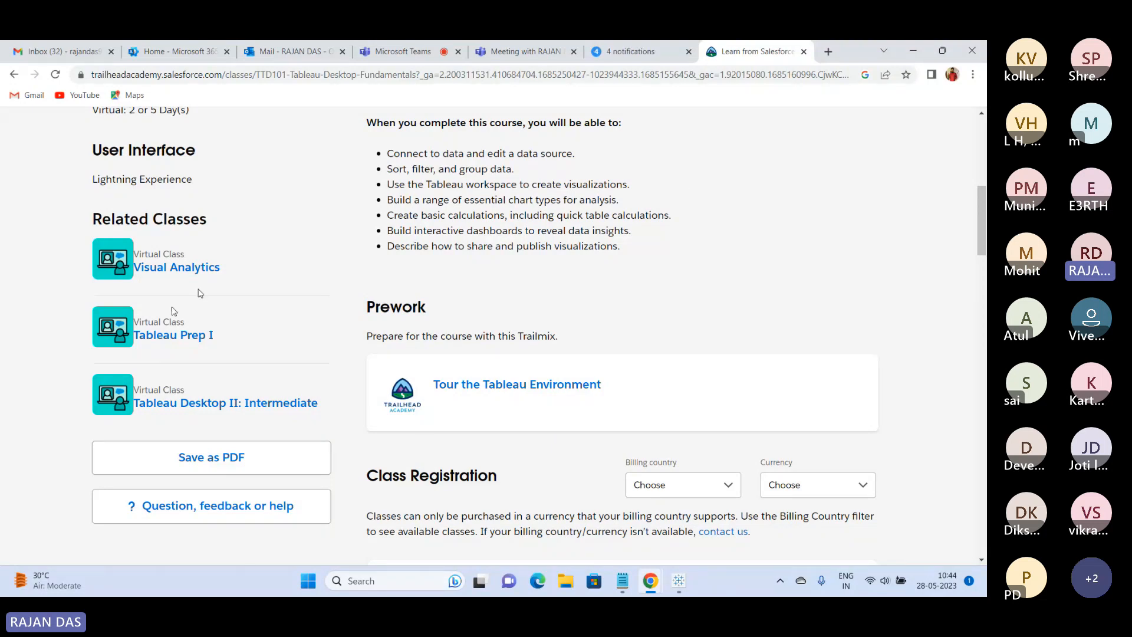
scroll(448, 244, "up", 4)
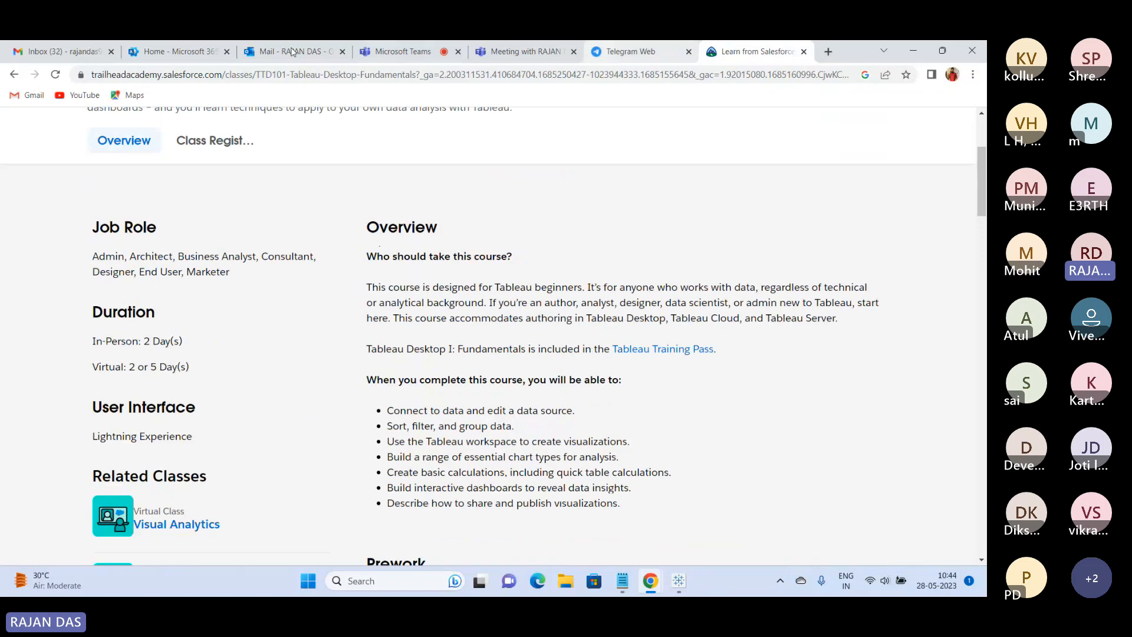
left_click(15, 75)
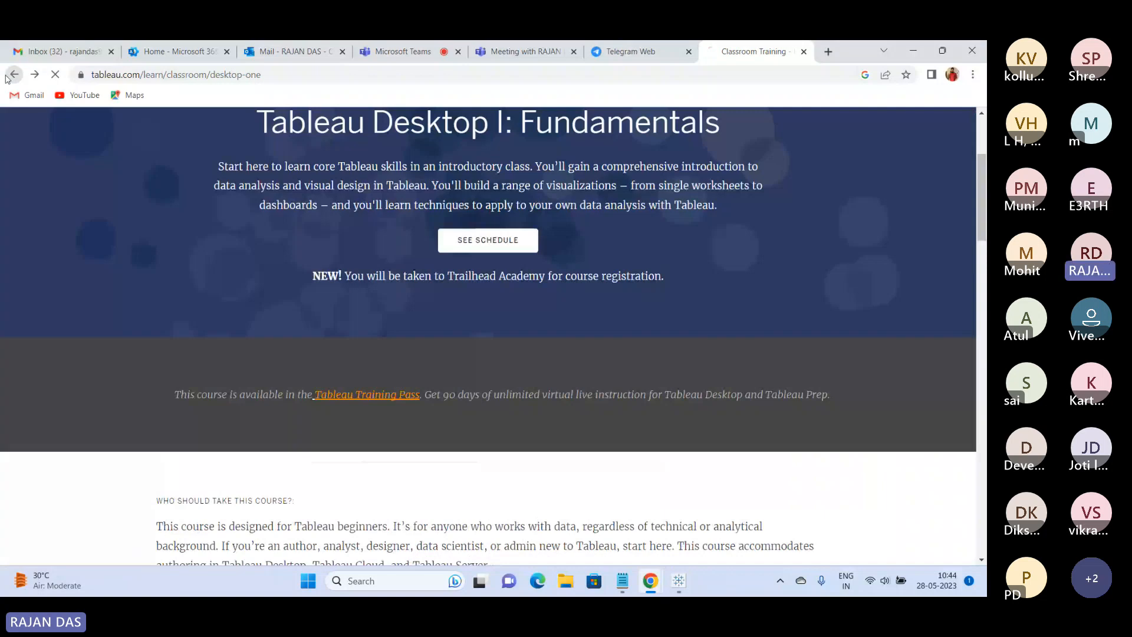
left_click(12, 75)
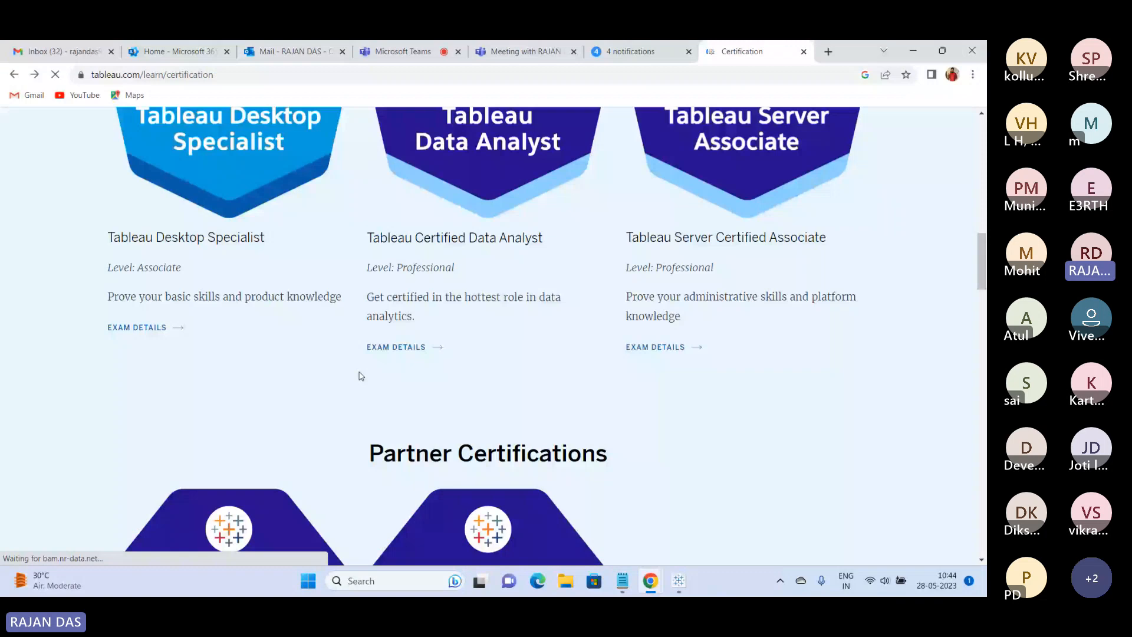
scroll(361, 376, "up", 2)
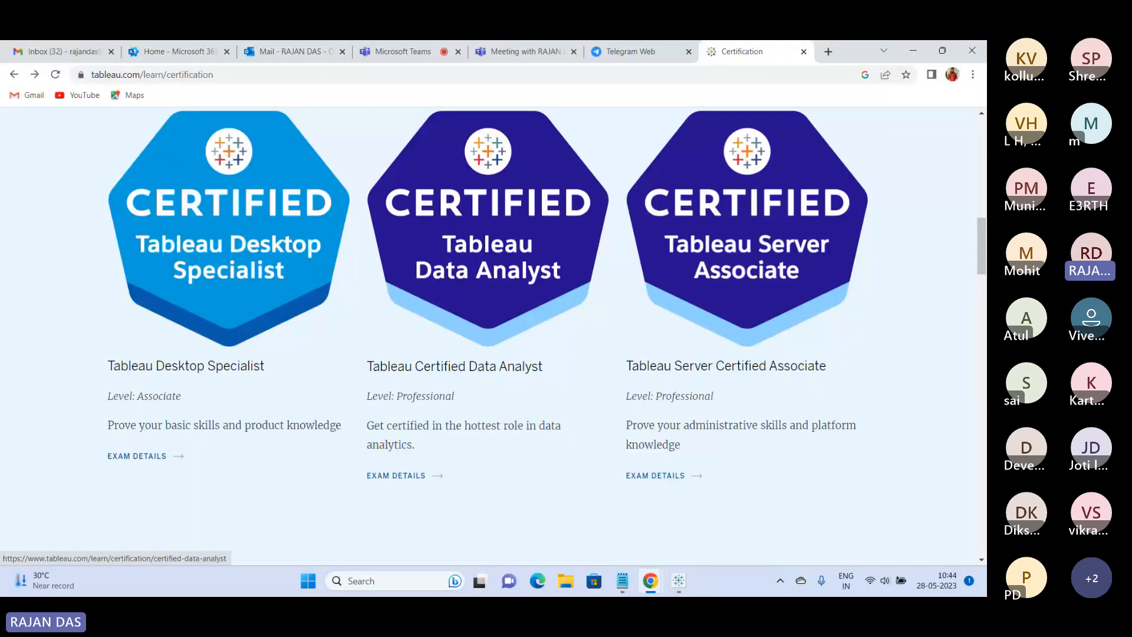
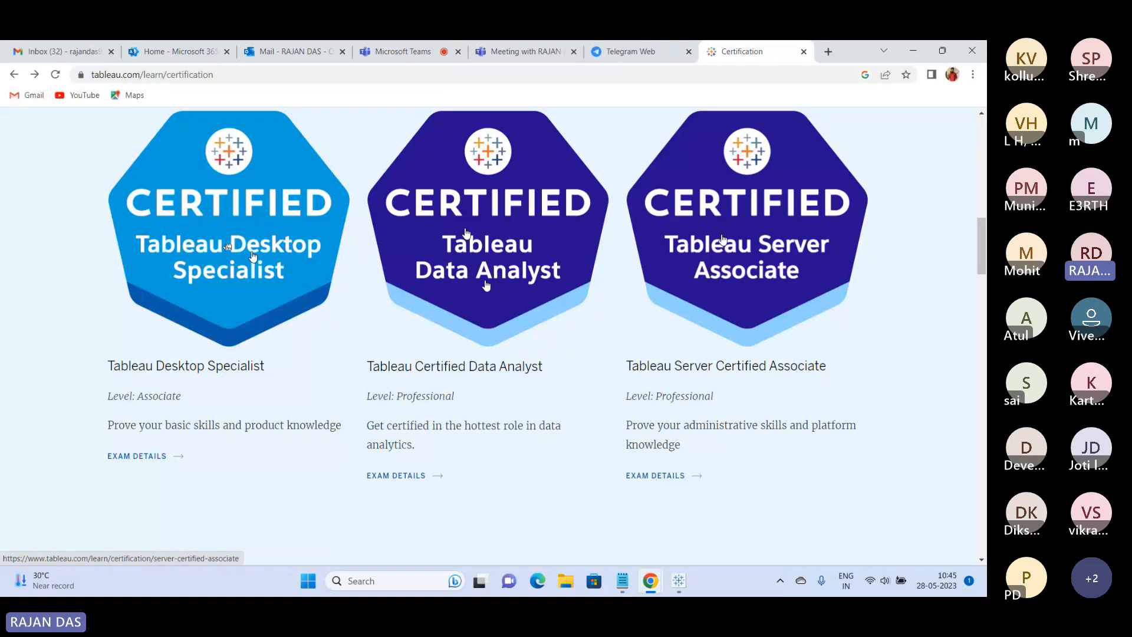
Examine the partner certifications, the three main certifications with their levels, and the most popular certification.
scroll(515, 331, "down", 4)
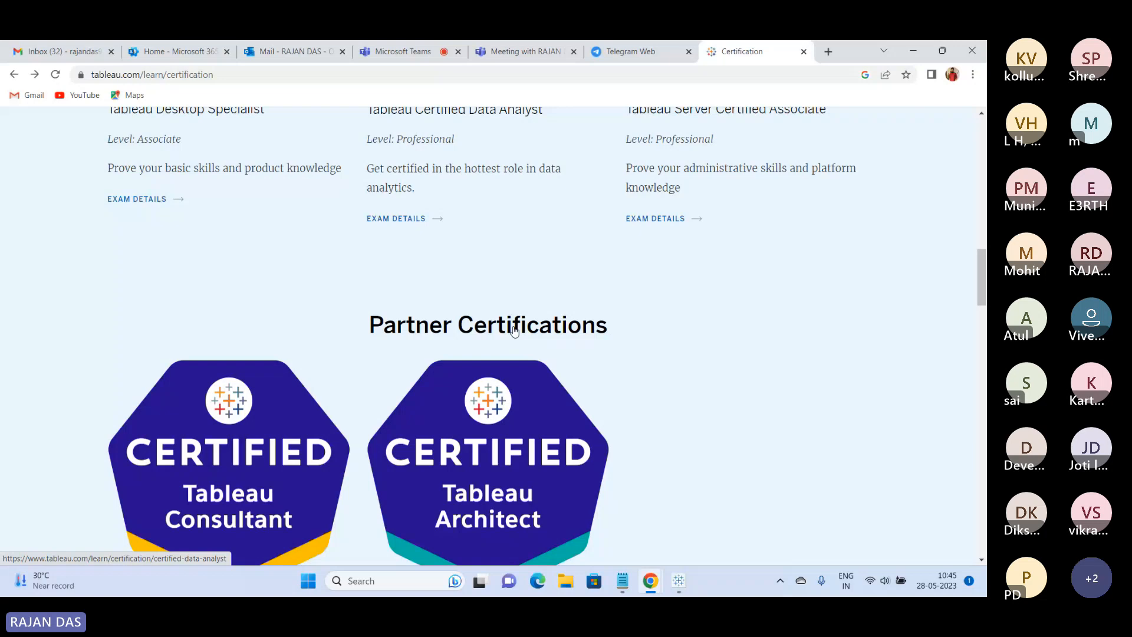
scroll(515, 331, "up", 2)
scroll(514, 332, "up", 4)
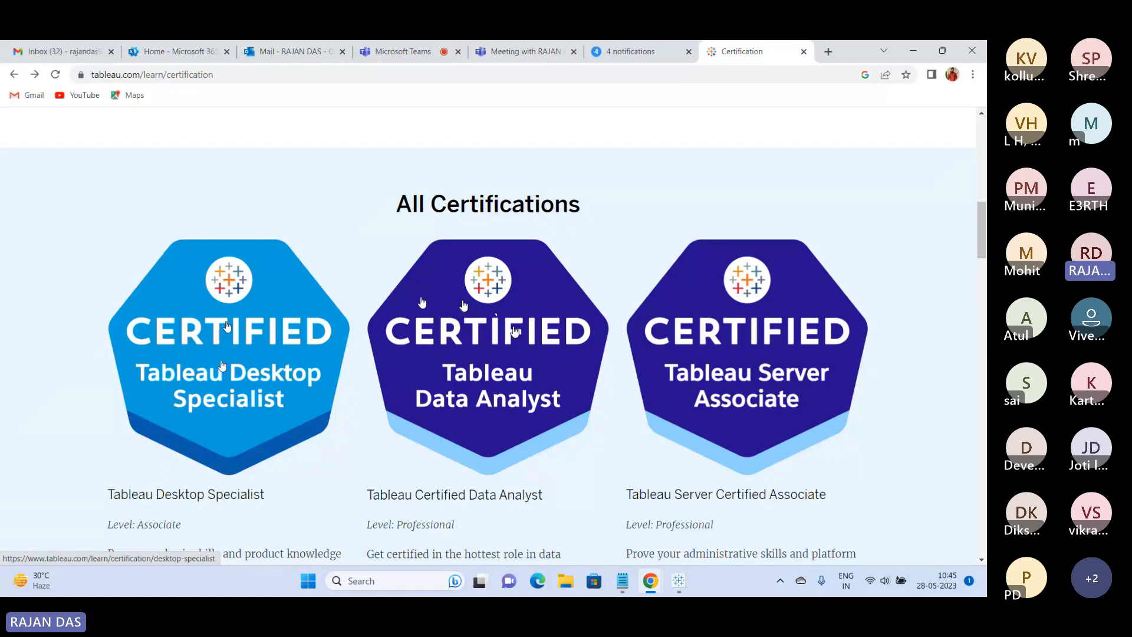
scroll(223, 366, "down", 3)
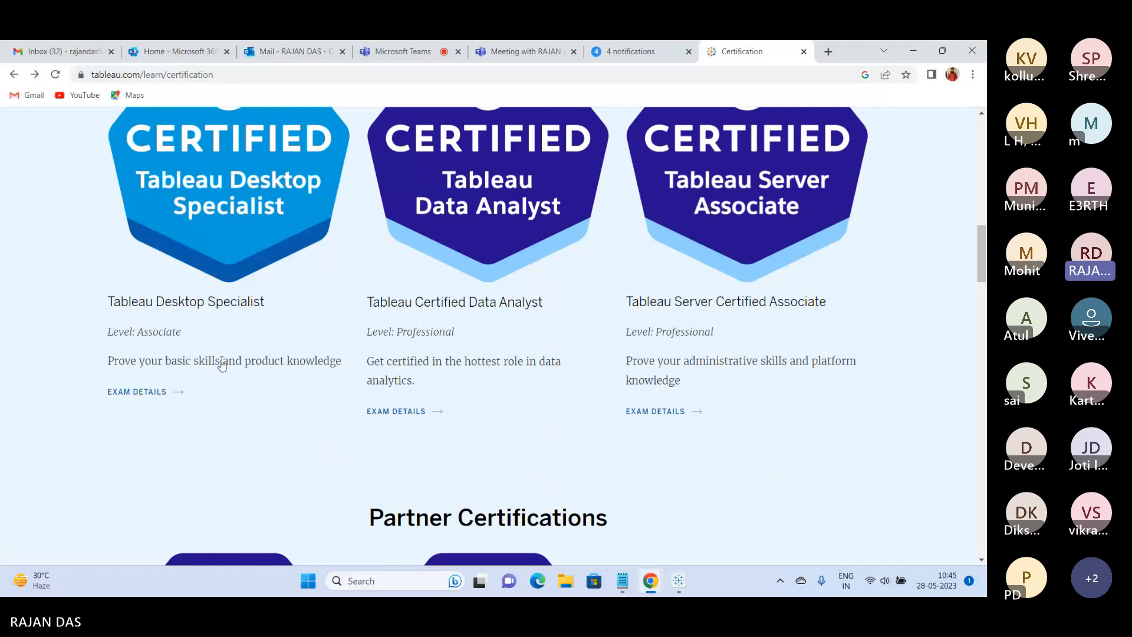
scroll(223, 365, "up", 4)
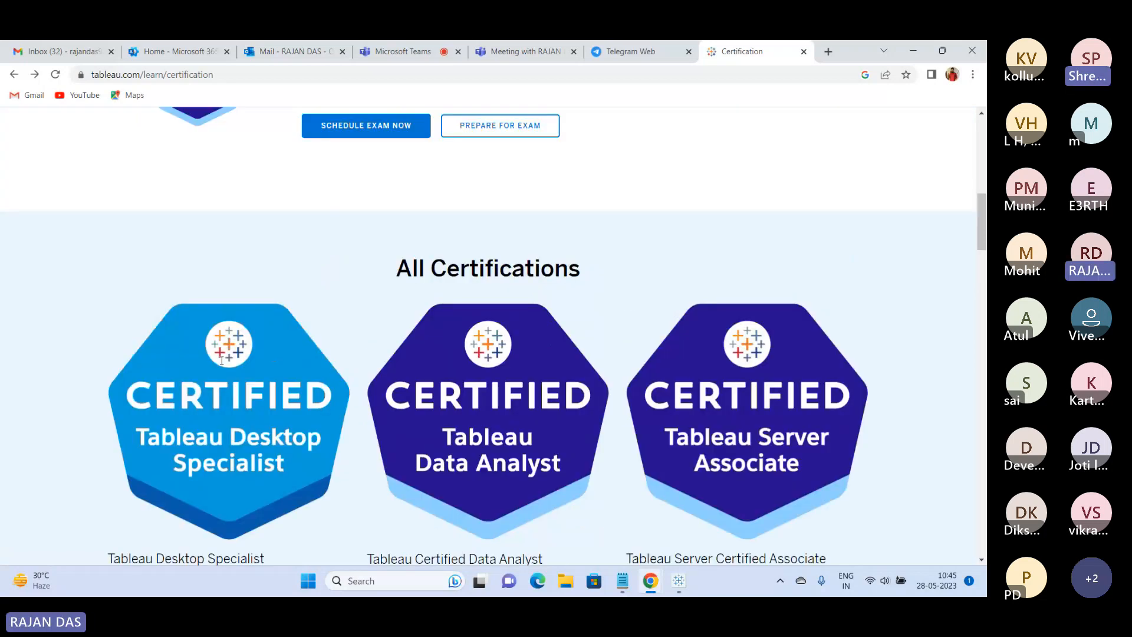
scroll(223, 365, "up", 4)
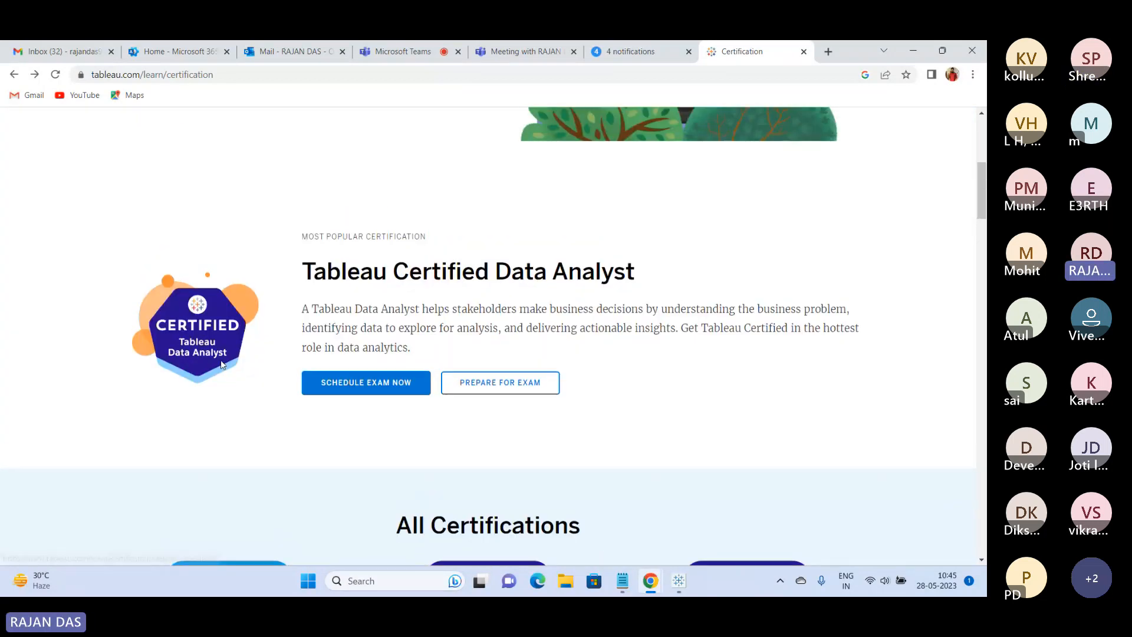
scroll(222, 366, "down", 4)
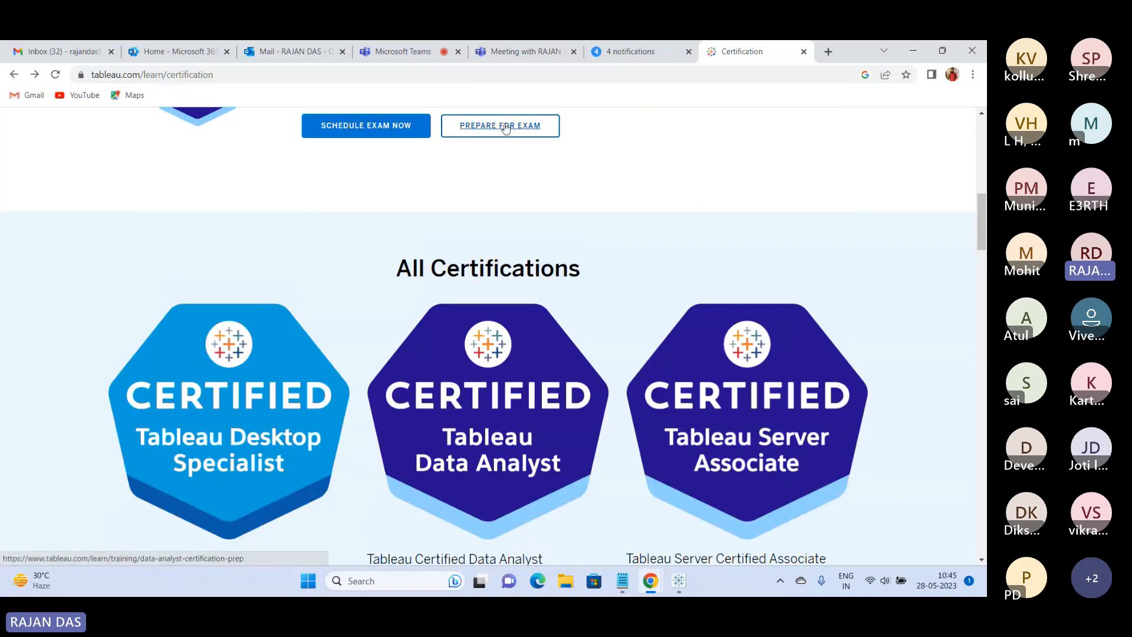
Open the exam preparation page for the Tableau Certified Data Analyst certification and review the course benefits and enrollment information.
left_click(471, 126)
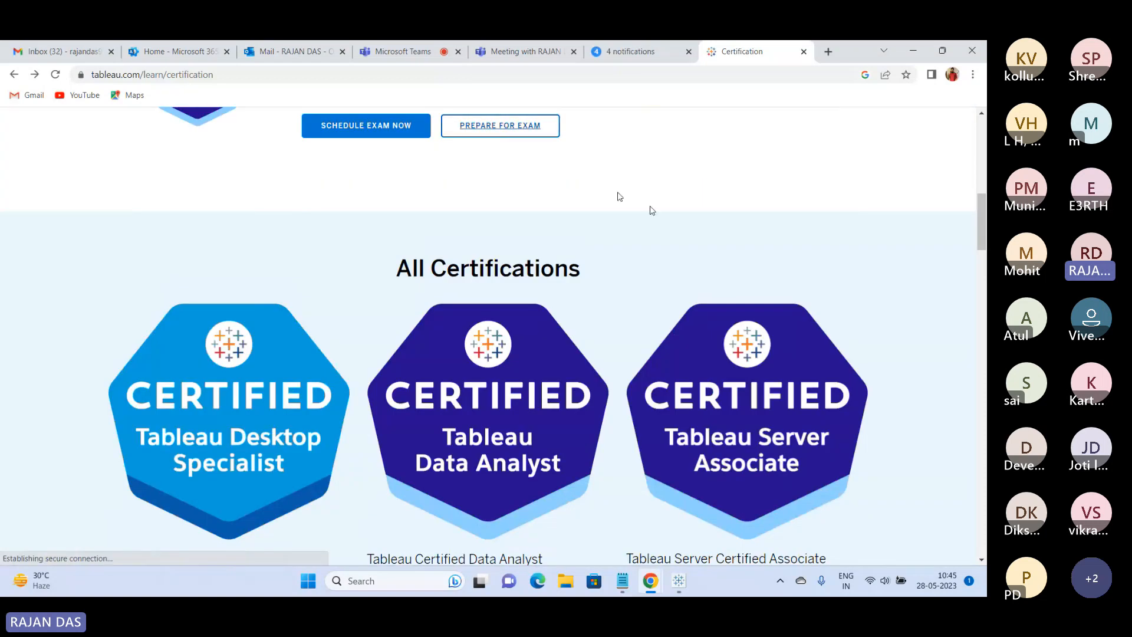
scroll(682, 217, "down", 6)
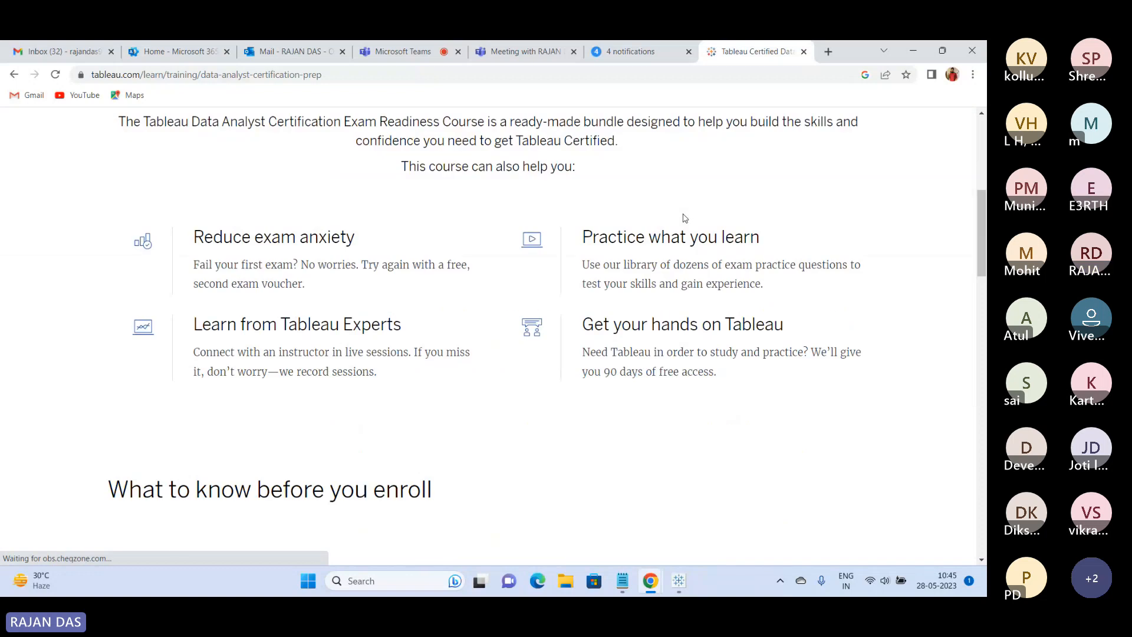
scroll(683, 218, "down", 4)
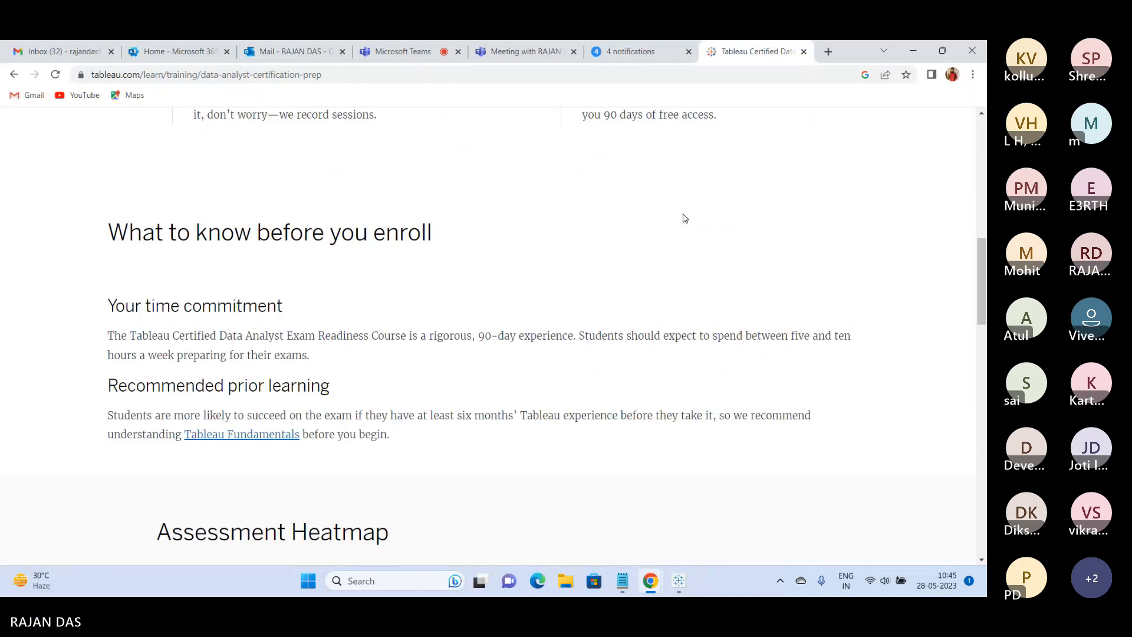
scroll(684, 218, "down", 5)
scroll(684, 219, "up", 14)
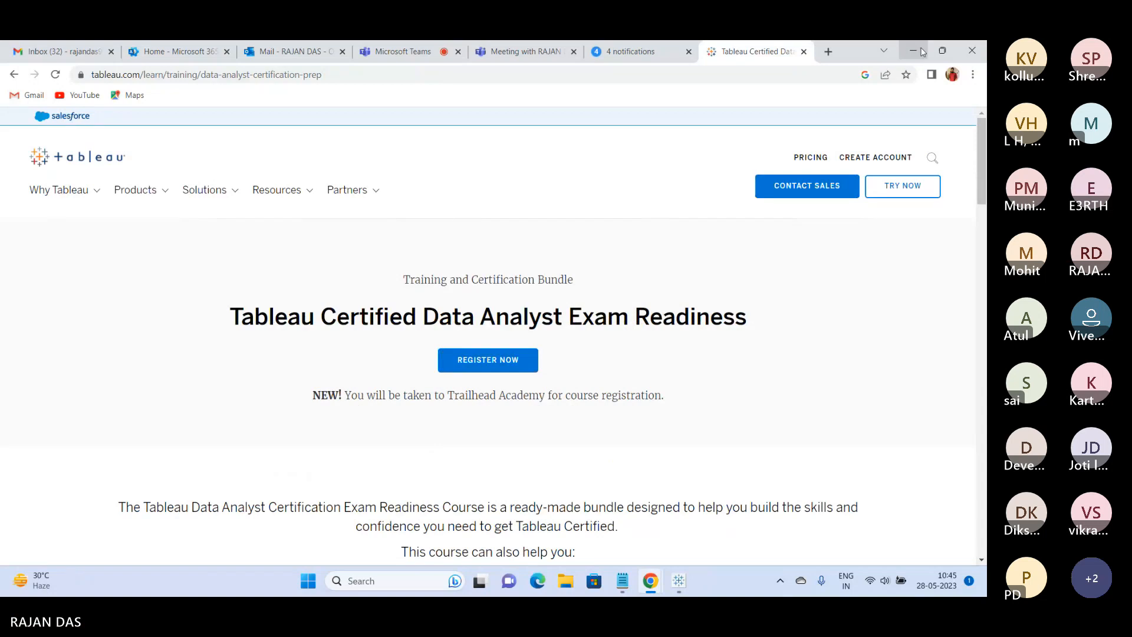
Switch to Telegram Web and check the newest messages in the Tableau_Free session group.
left_click(651, 50)
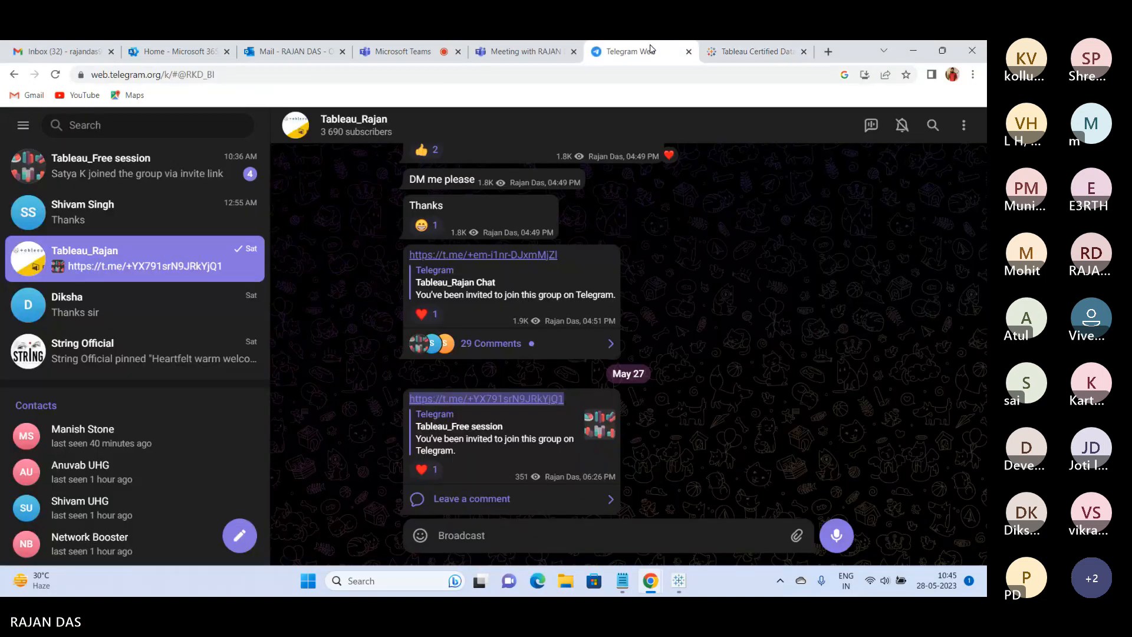
left_click(141, 166)
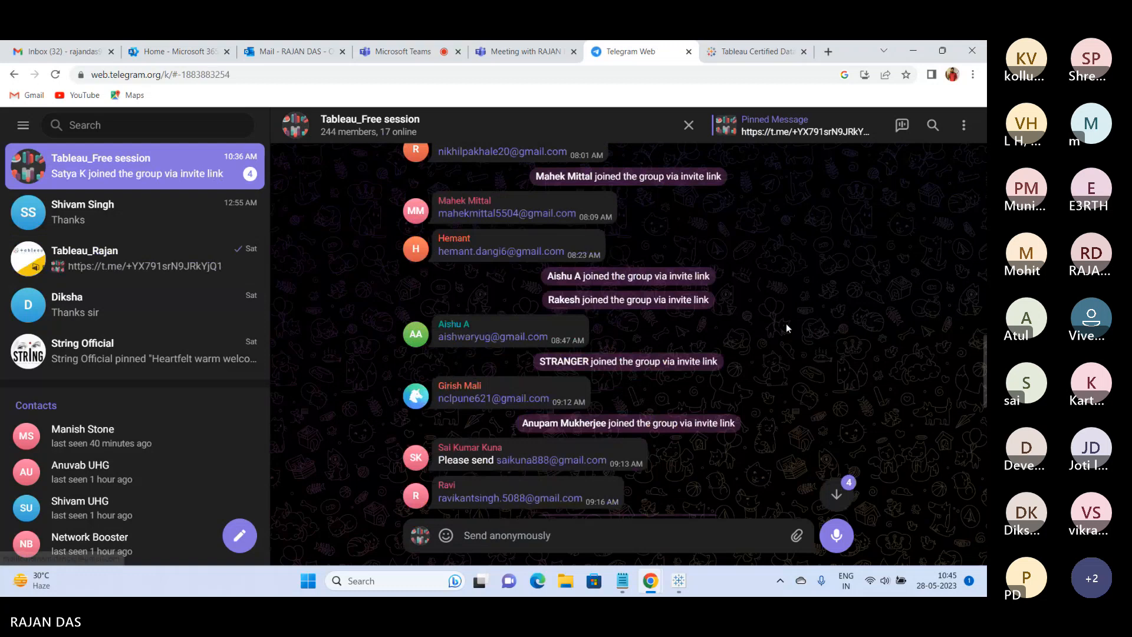
scroll(786, 323, "down", 5)
scroll(786, 323, "down", 5)
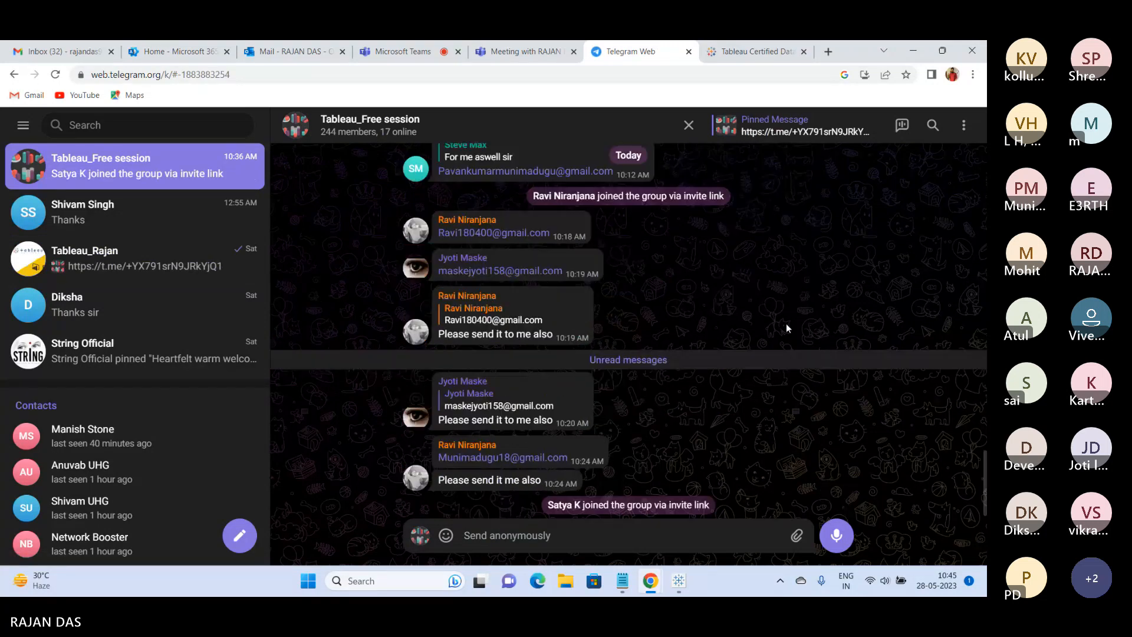
Return to the Tableau workbook and close the RAM note in Notepad without saving its changes.
key("alt+Tab")
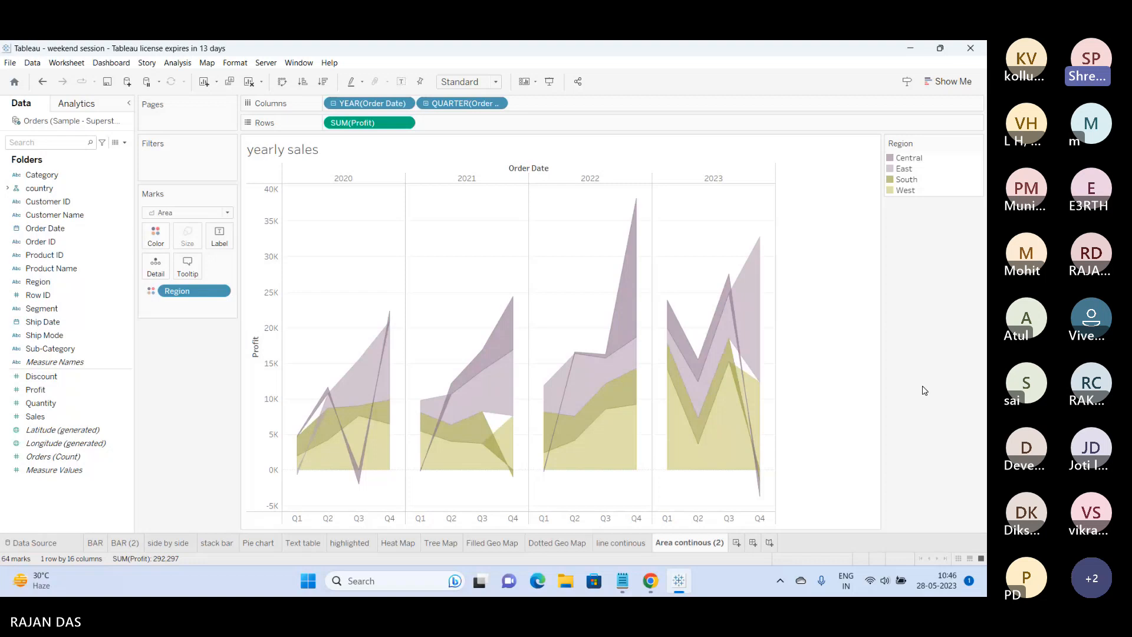
left_click(628, 583)
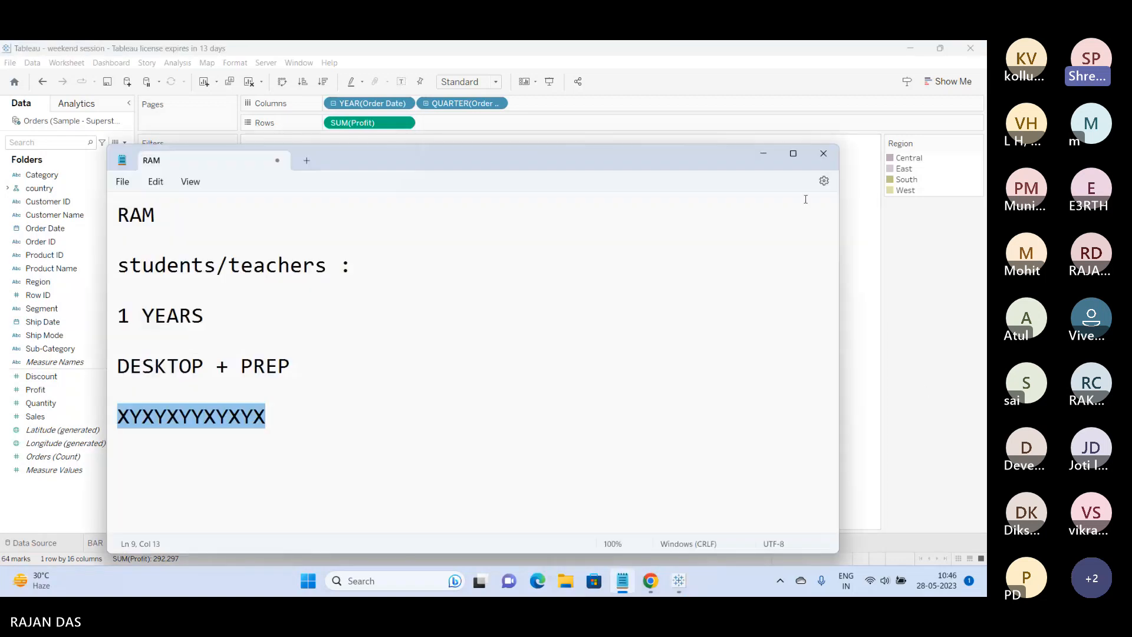
left_click(823, 155)
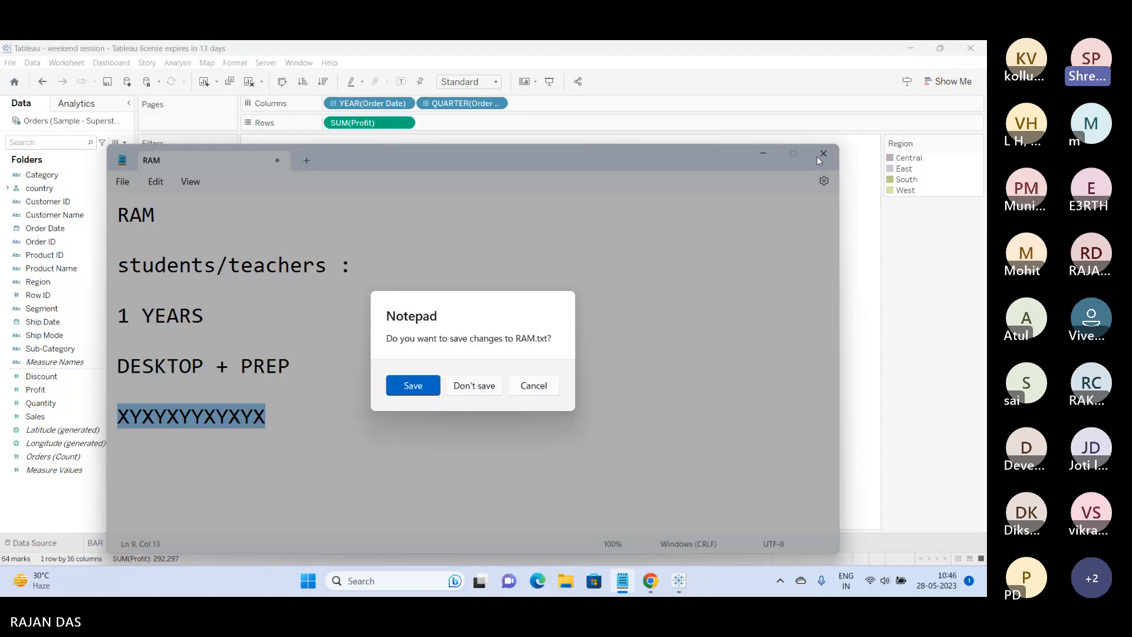
left_click(487, 380)
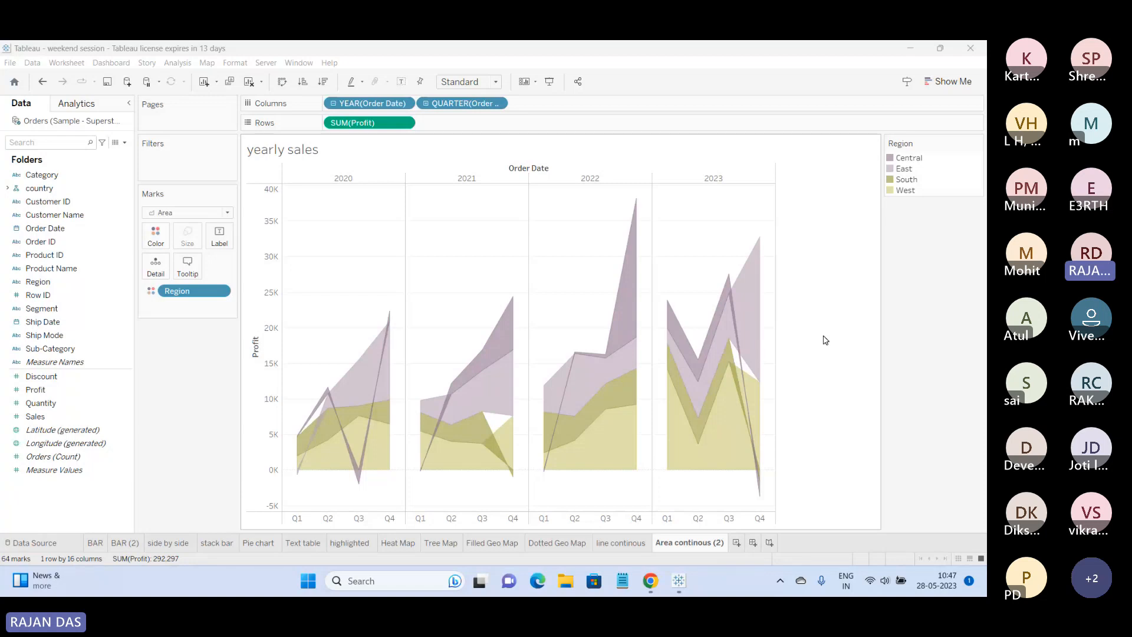
Switch to Chrome, go back from the exam readiness page to Tableau's Certification page, and review the three certifications under All Certifications.
mouse_move(653, 584)
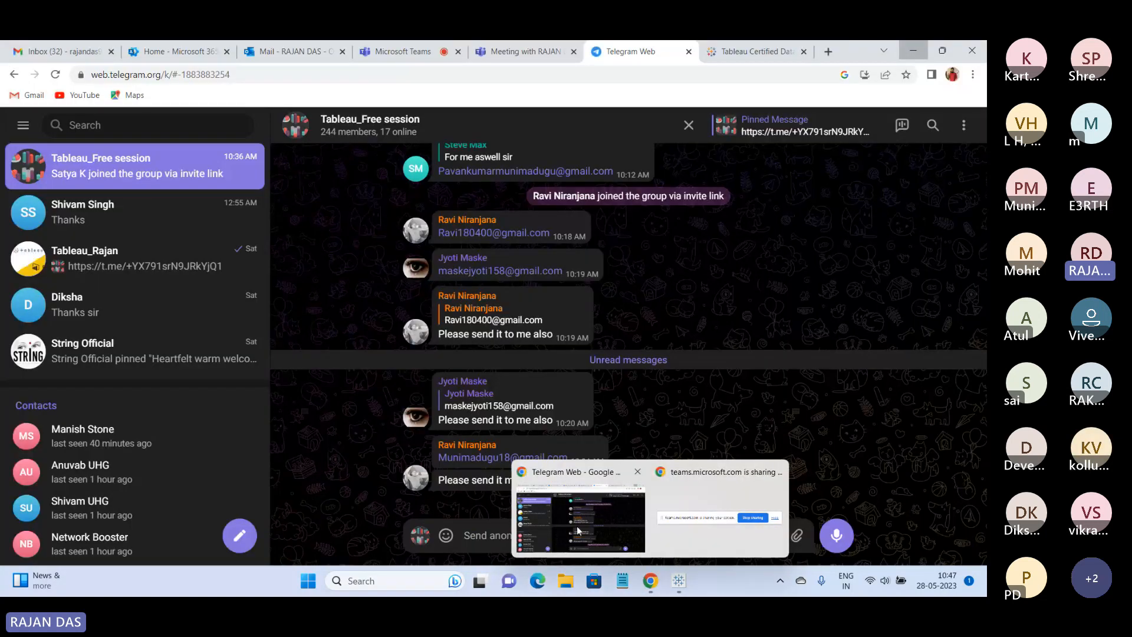
left_click(578, 531)
left_click(757, 52)
left_click(16, 79)
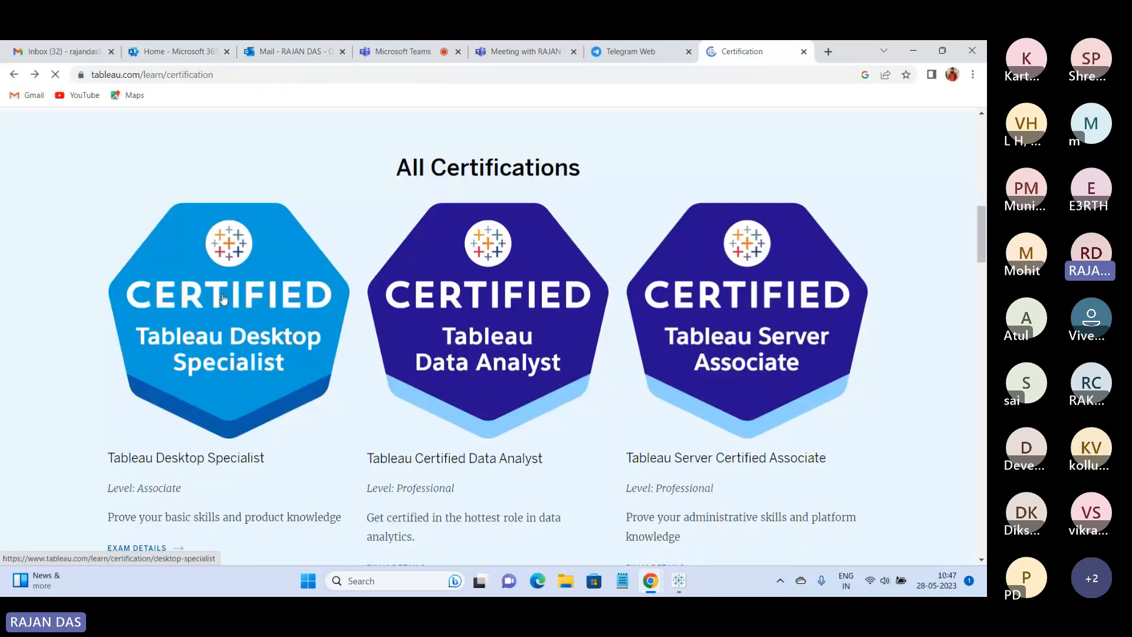
scroll(223, 298, "up", 2)
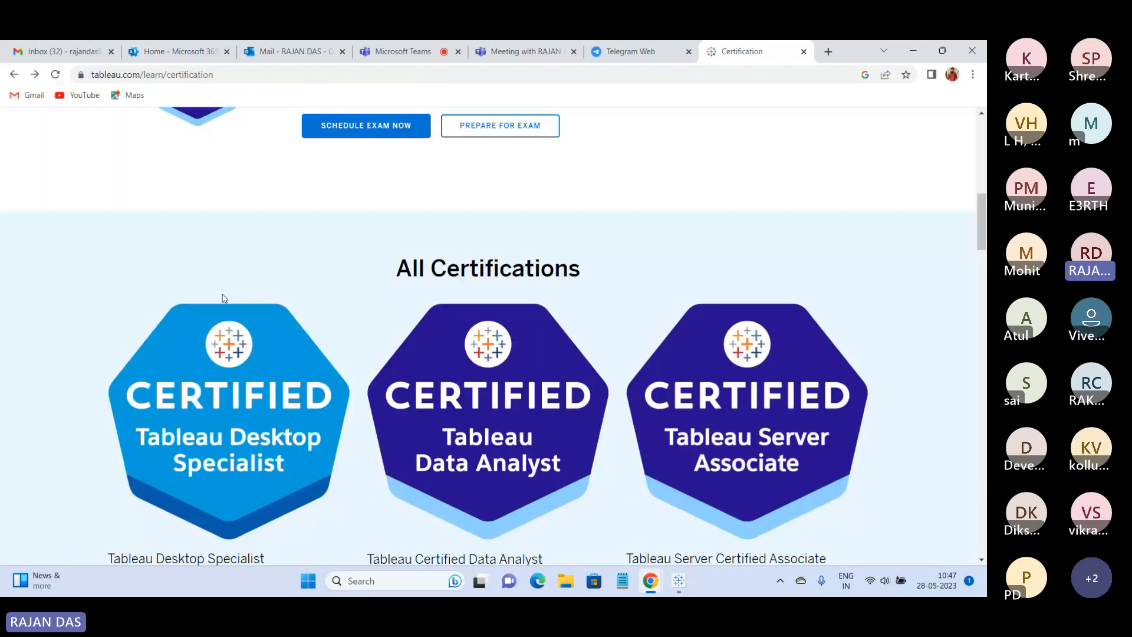
scroll(224, 299, "down", 3)
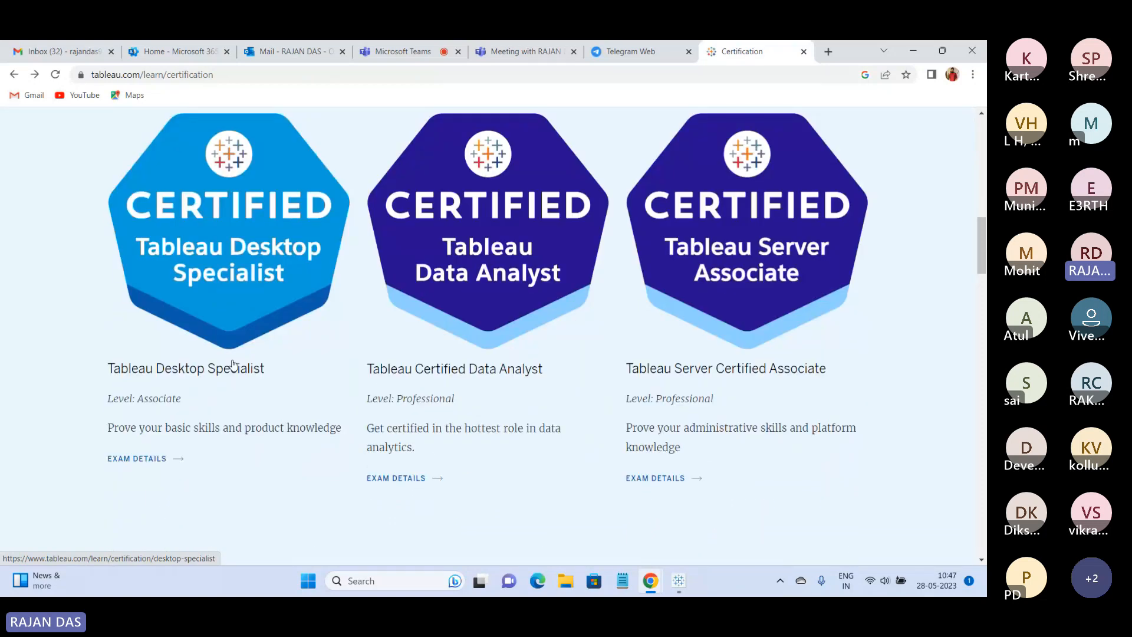
scroll(235, 330, "up", 1)
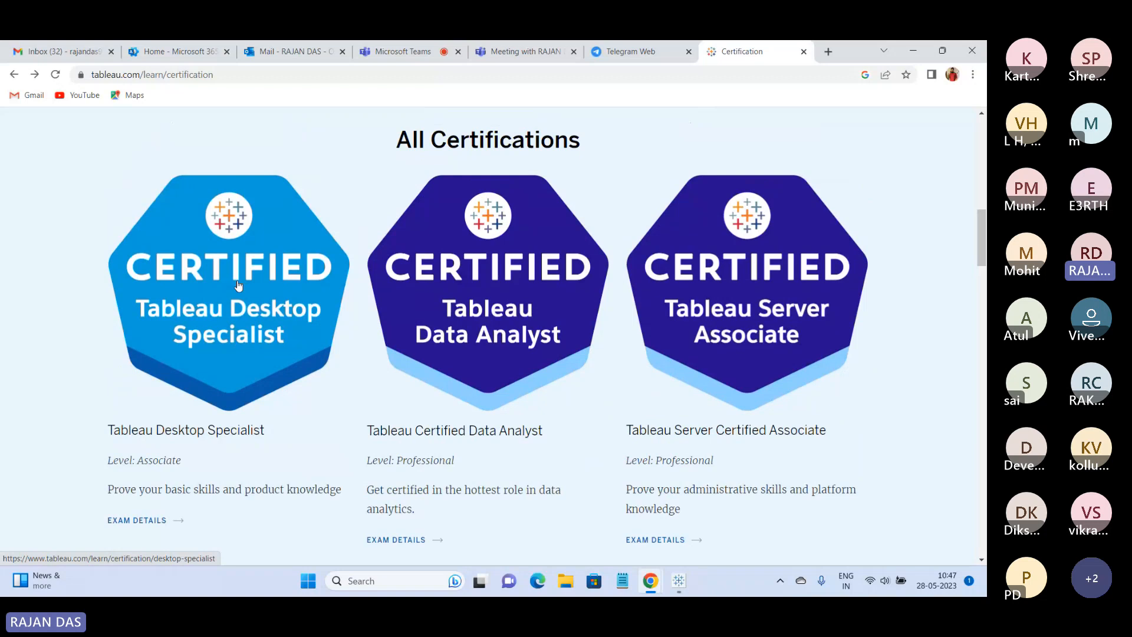
Switch to the Microsoft Teams meeting in Chrome and stop sharing the screen.
left_click(913, 52)
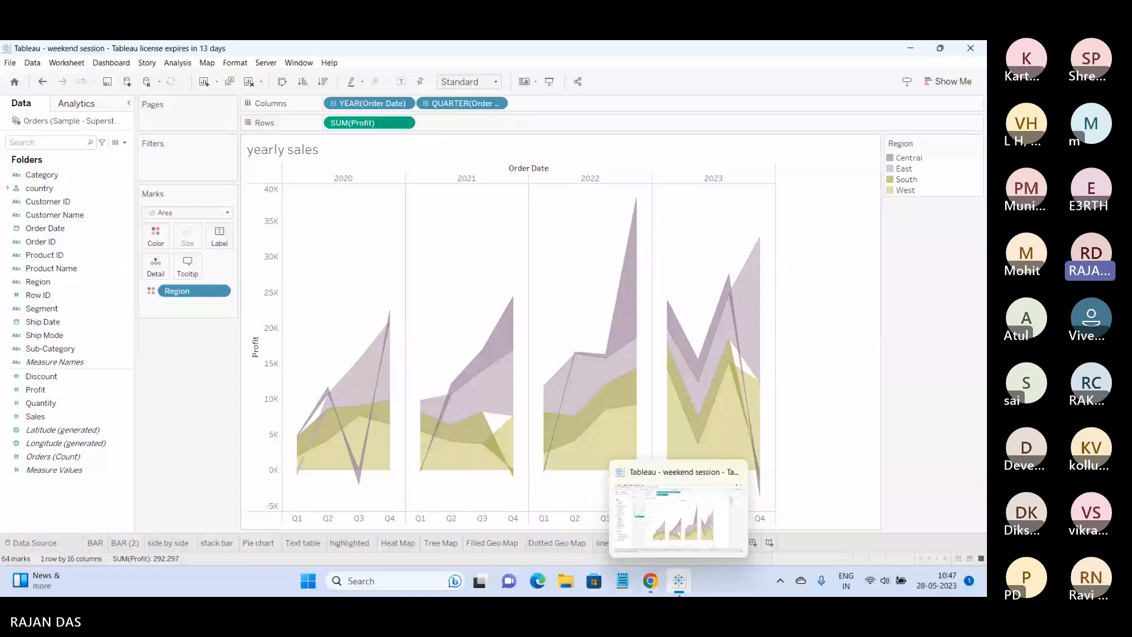
mouse_move(650, 580)
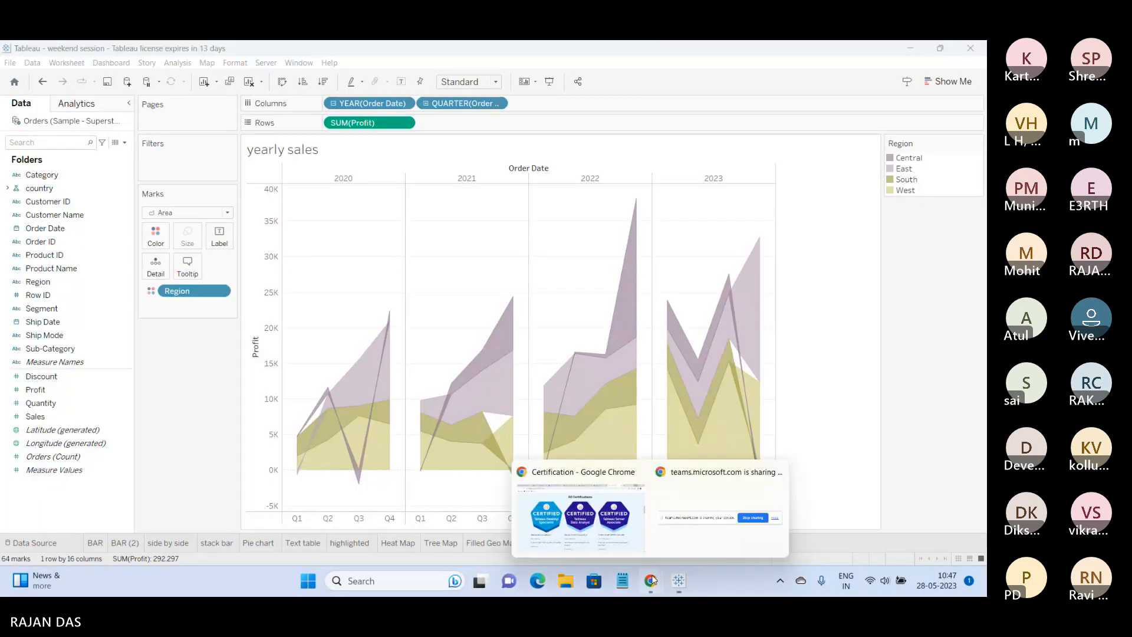
left_click(580, 521)
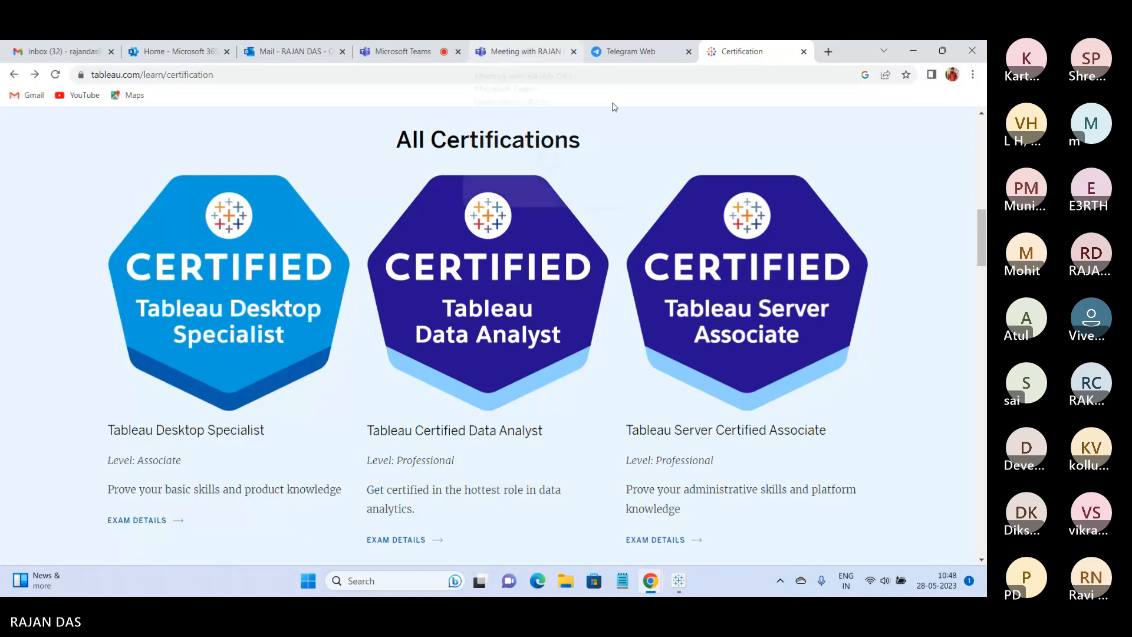
scroll(879, 338, "up", 5)
left_click(403, 52)
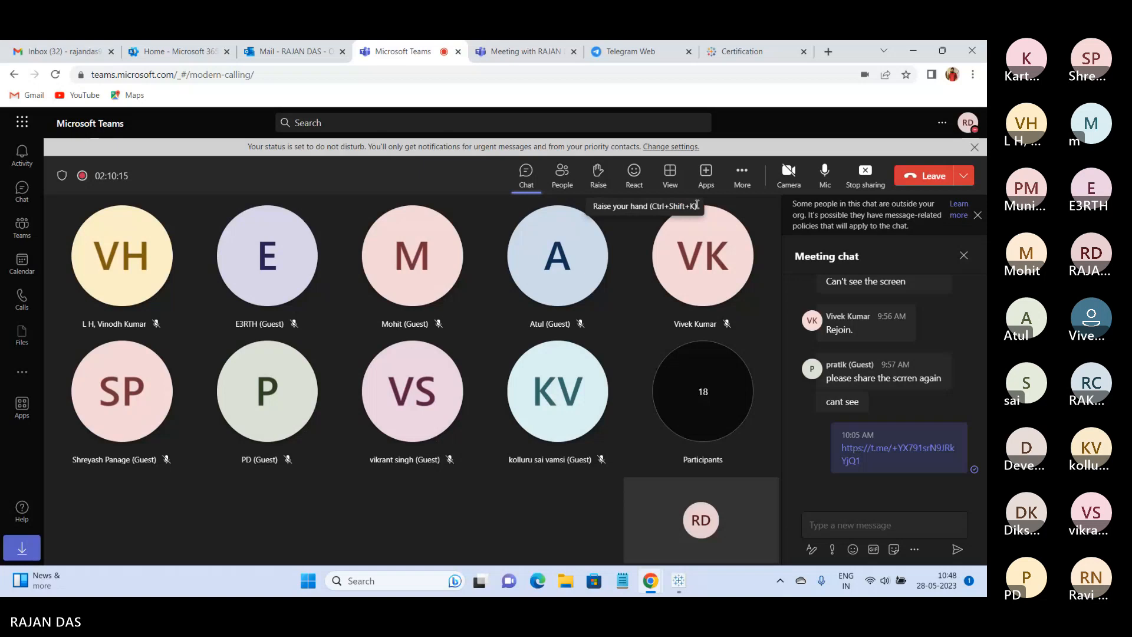
left_click(865, 173)
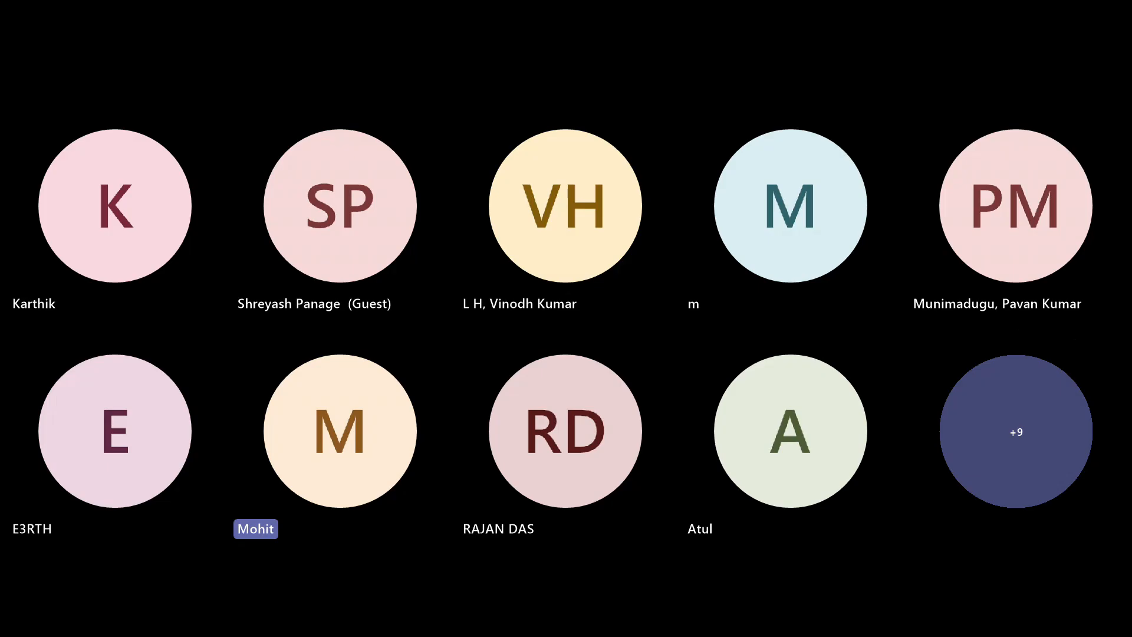